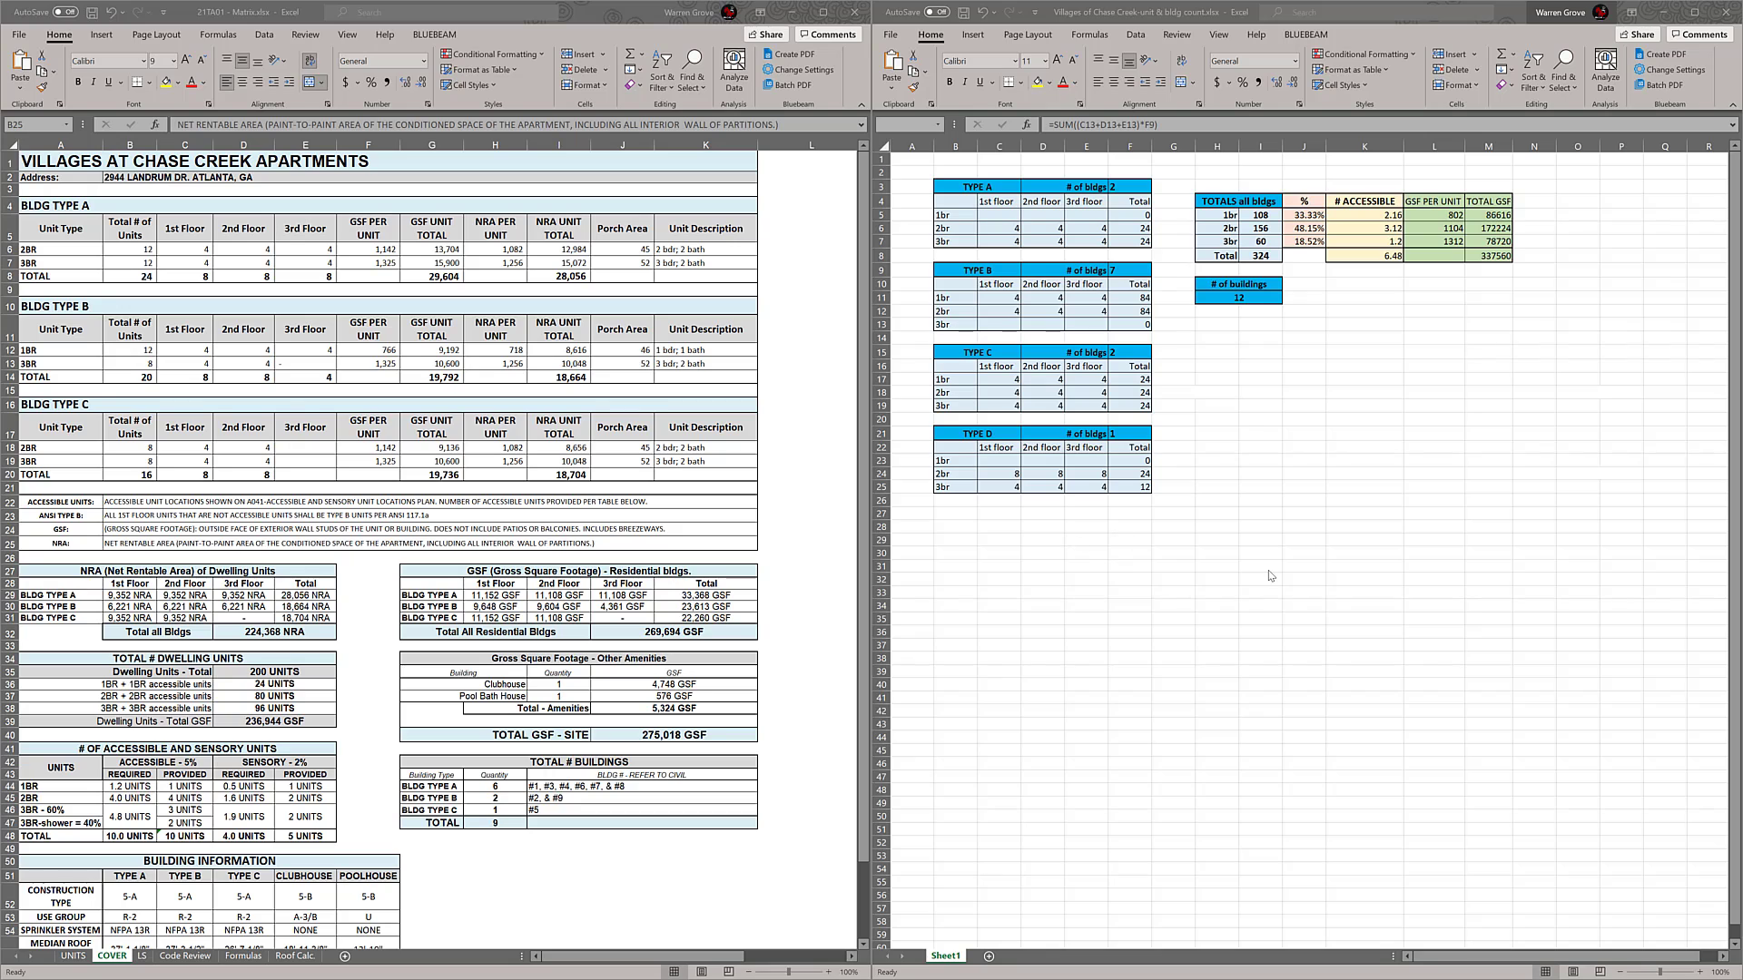
Examine the unit and building counts in both workbooks, including the accessible, ANSI, GSF and NRA notes on the COVER sheet
click(1277, 560)
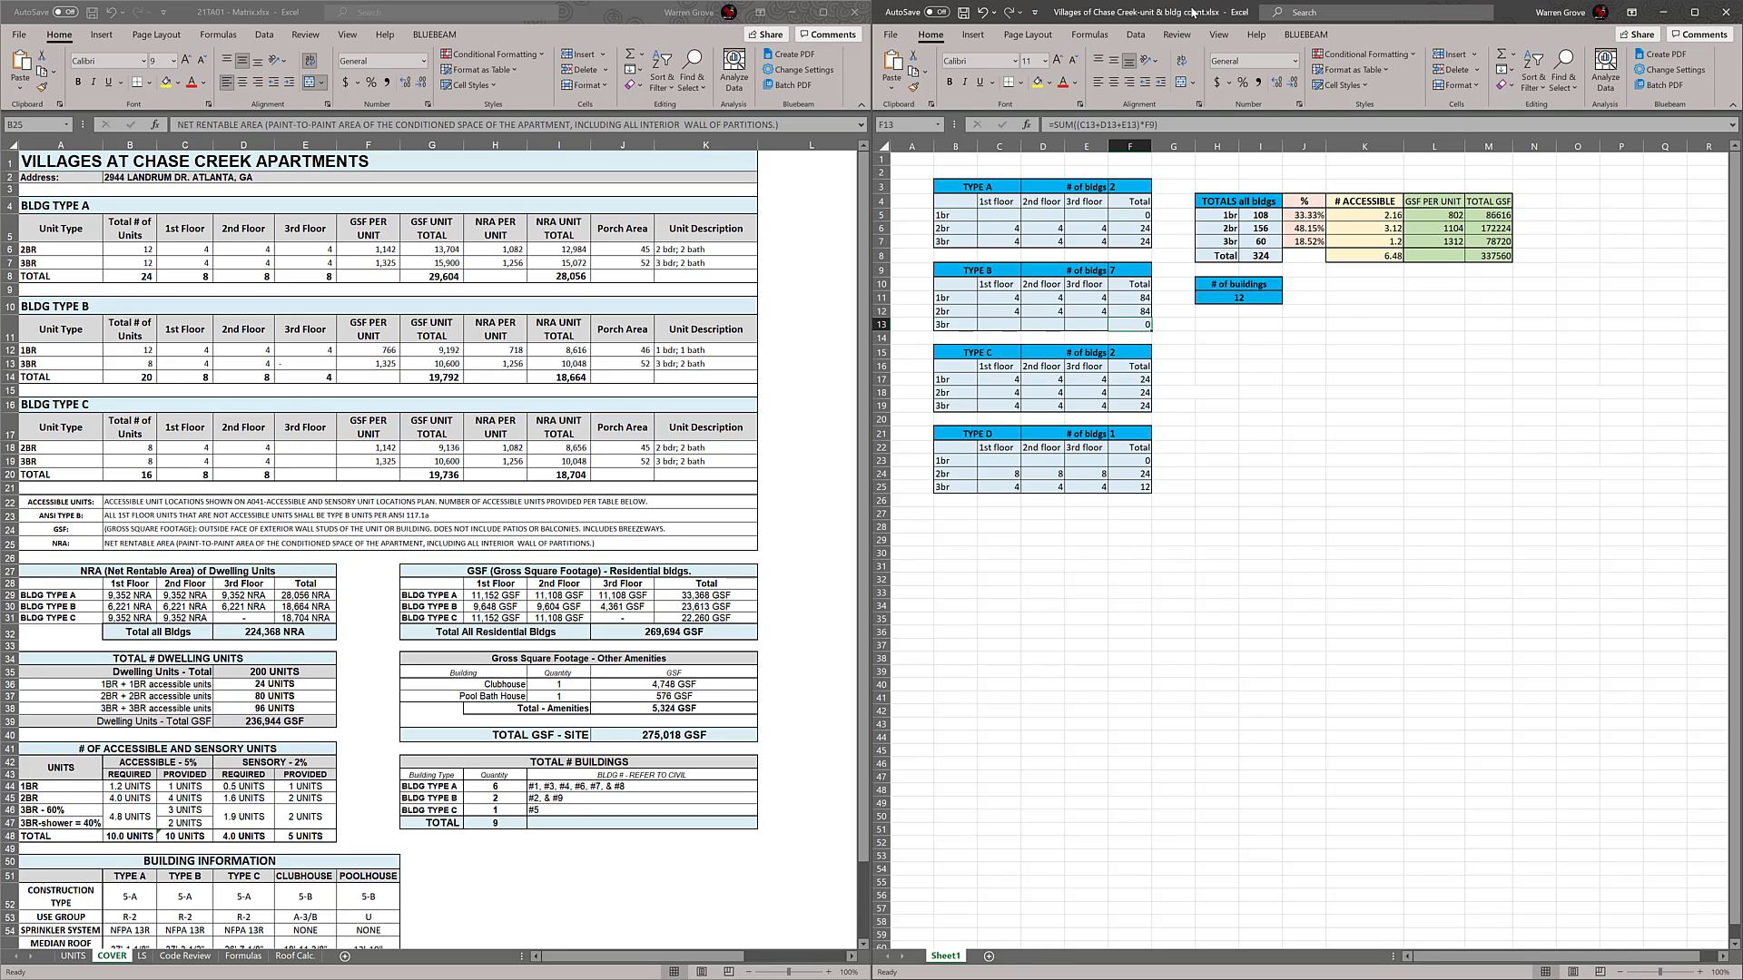
drag(915, 173, 1624, 753)
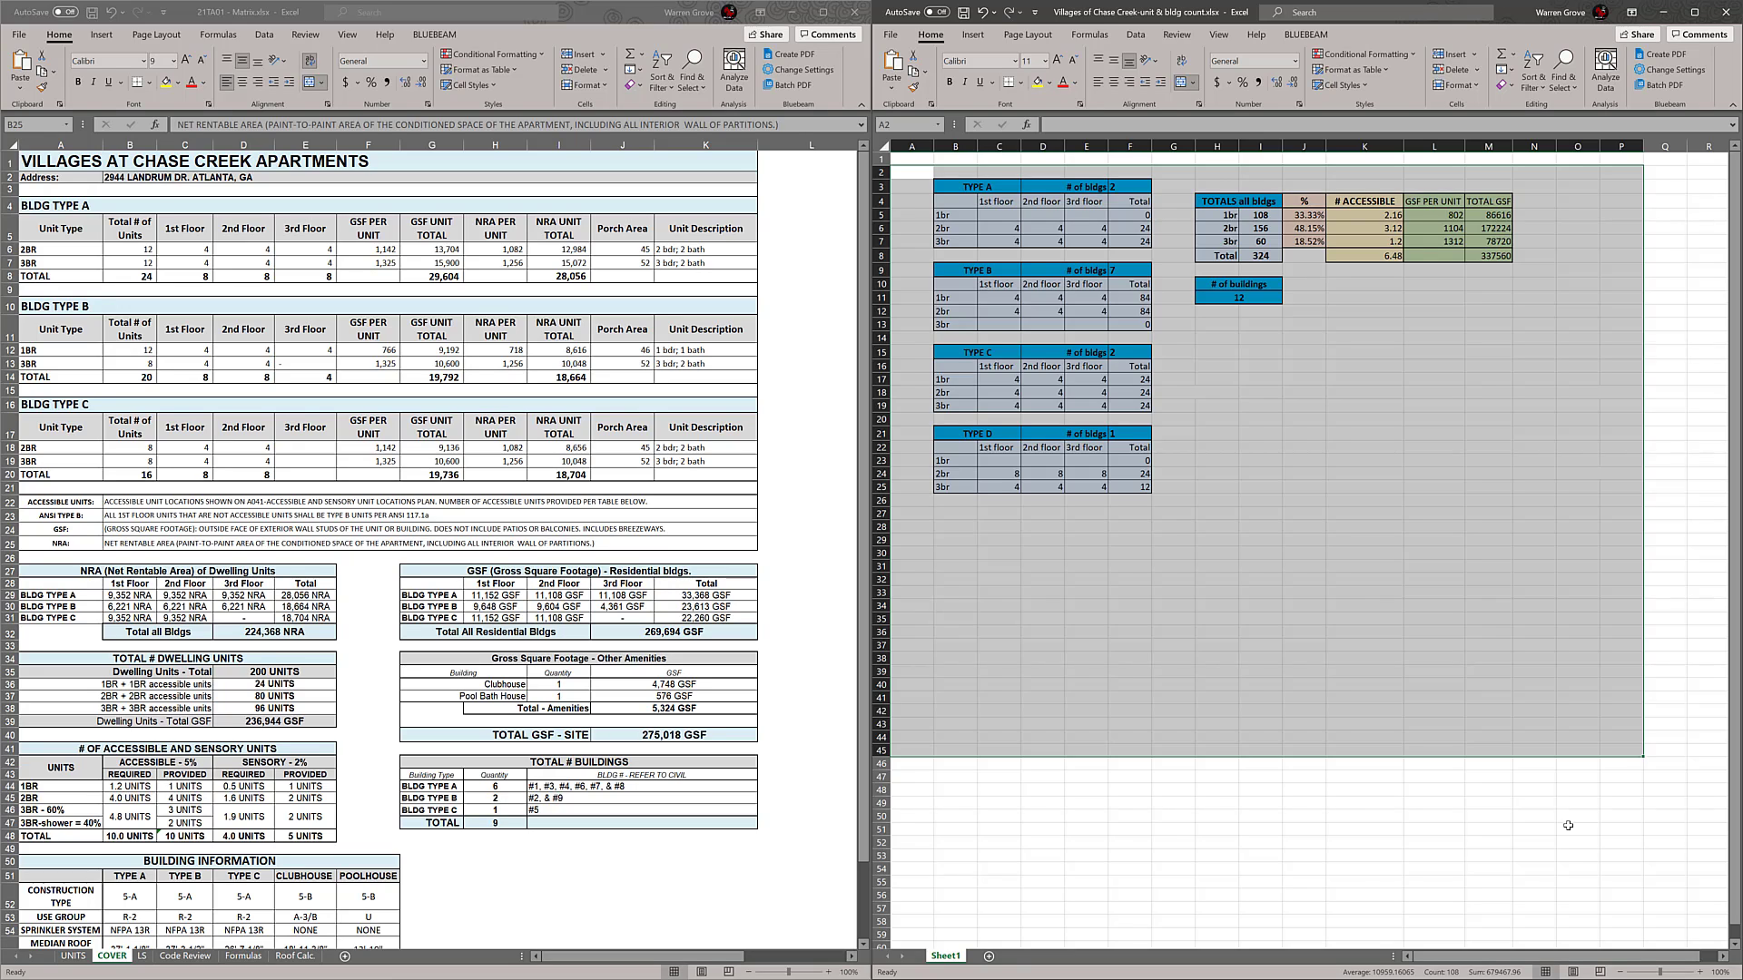
click(1568, 825)
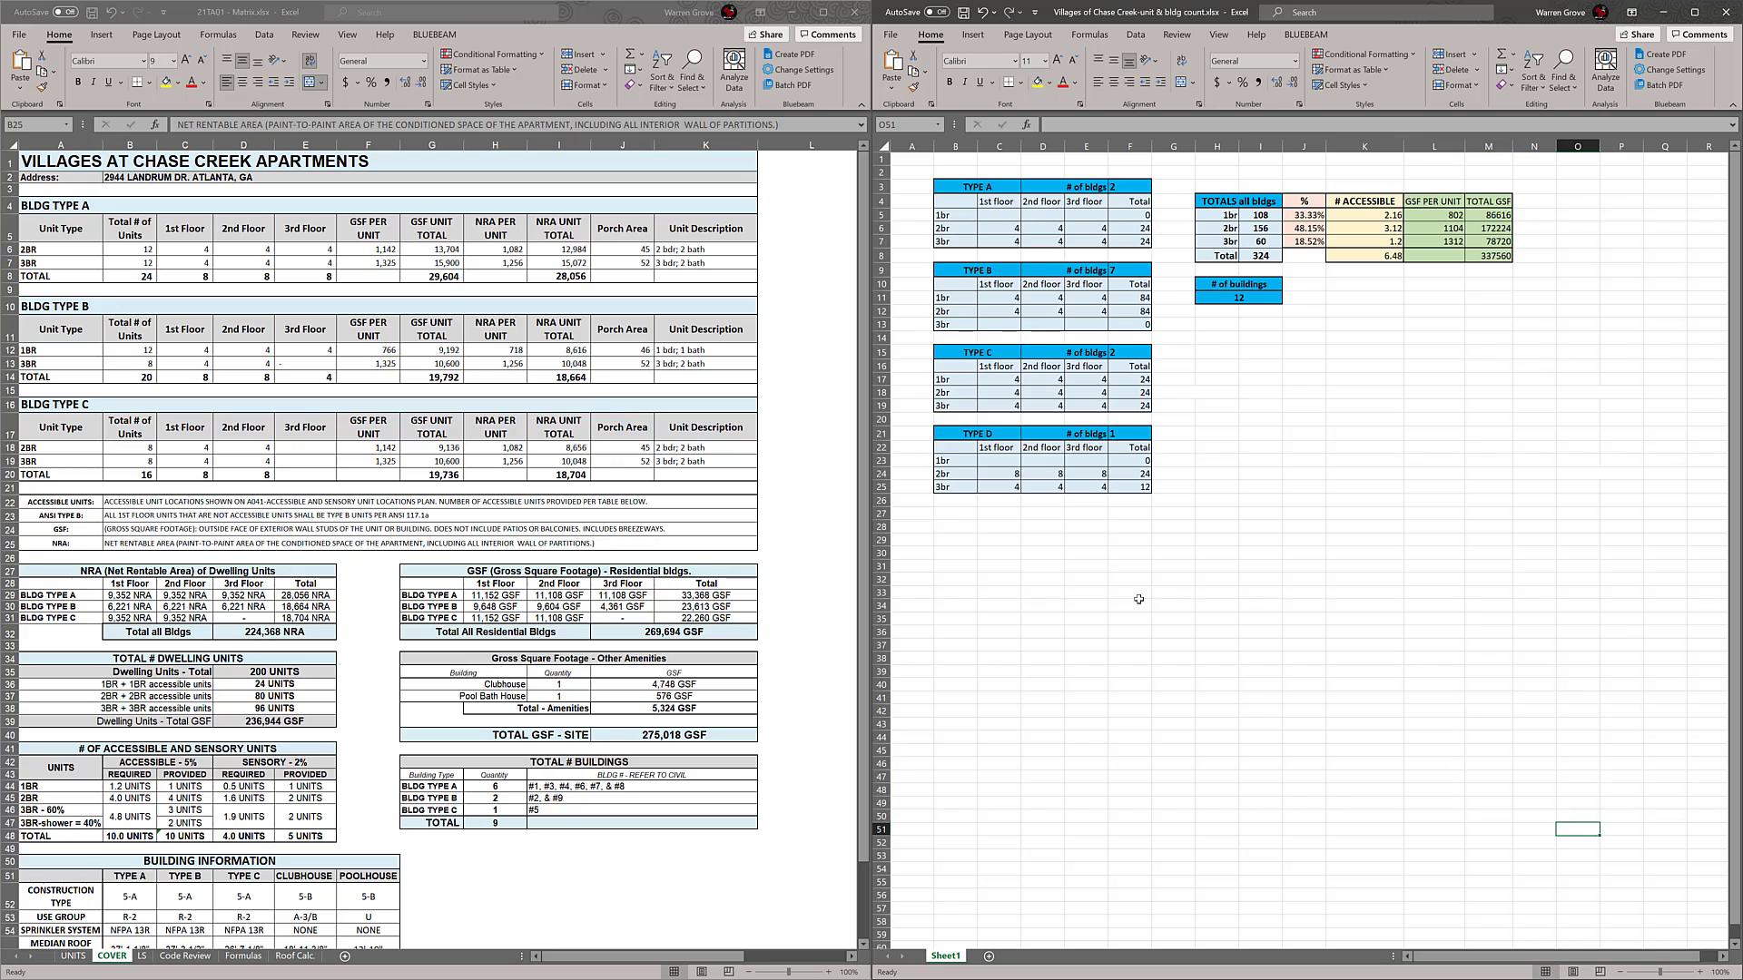
click(737, 885)
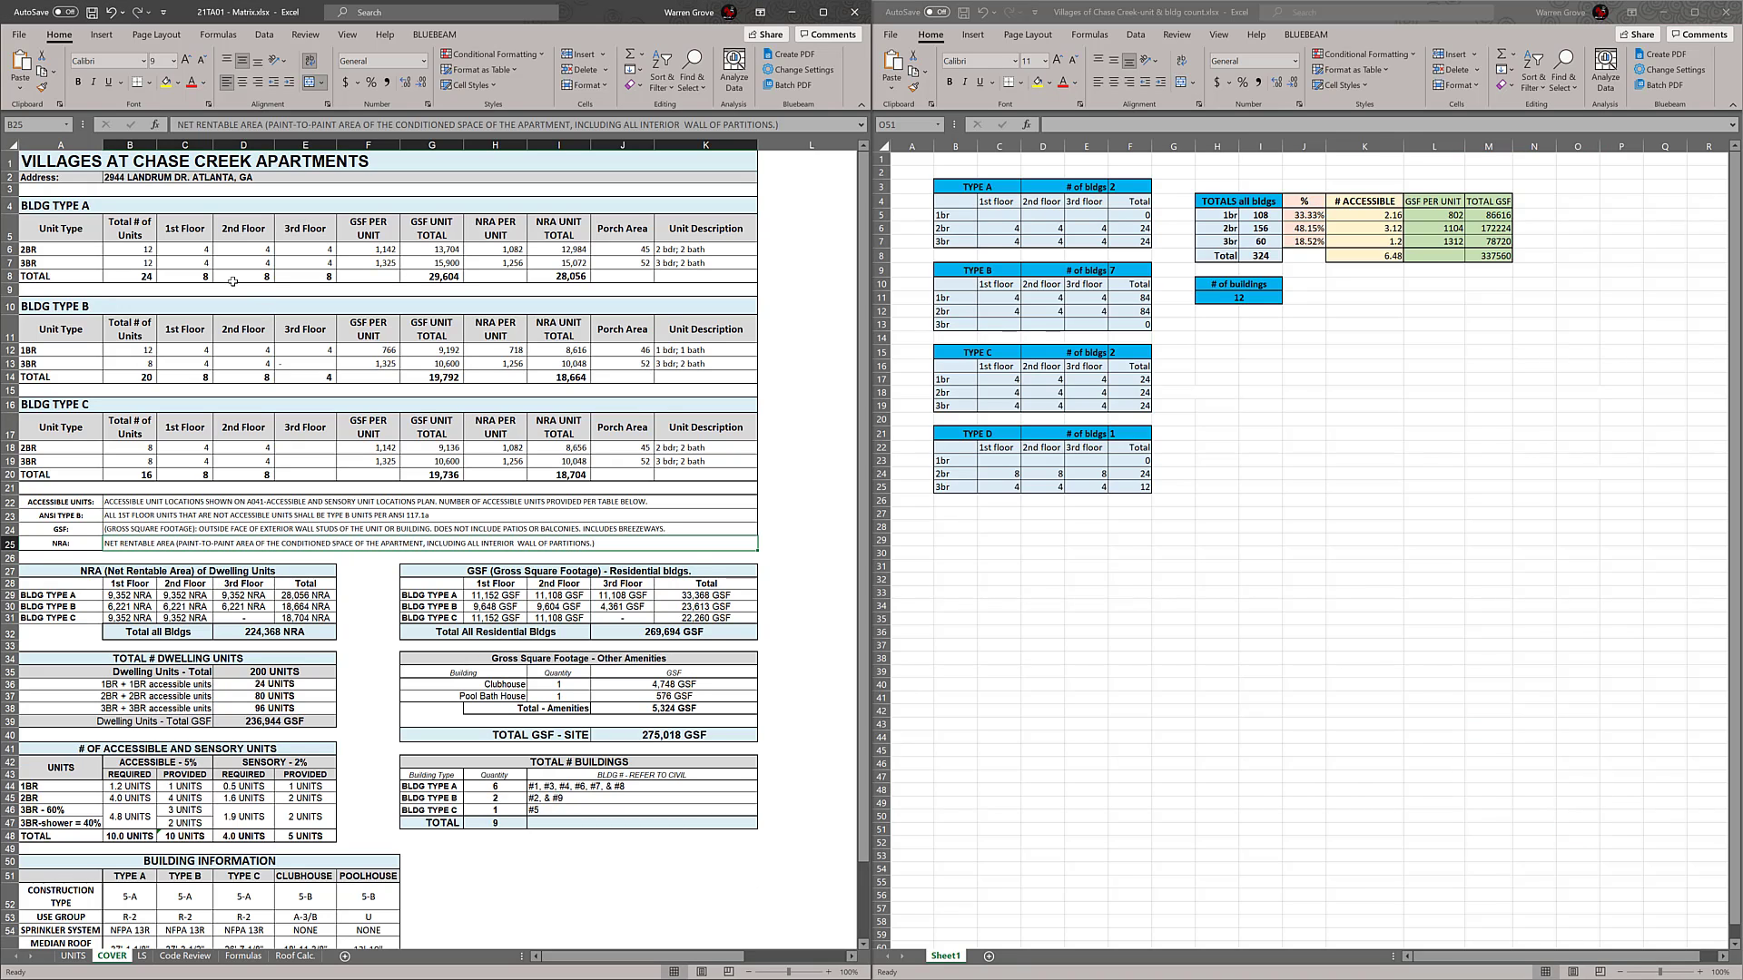
drag(658, 894, 219, 162)
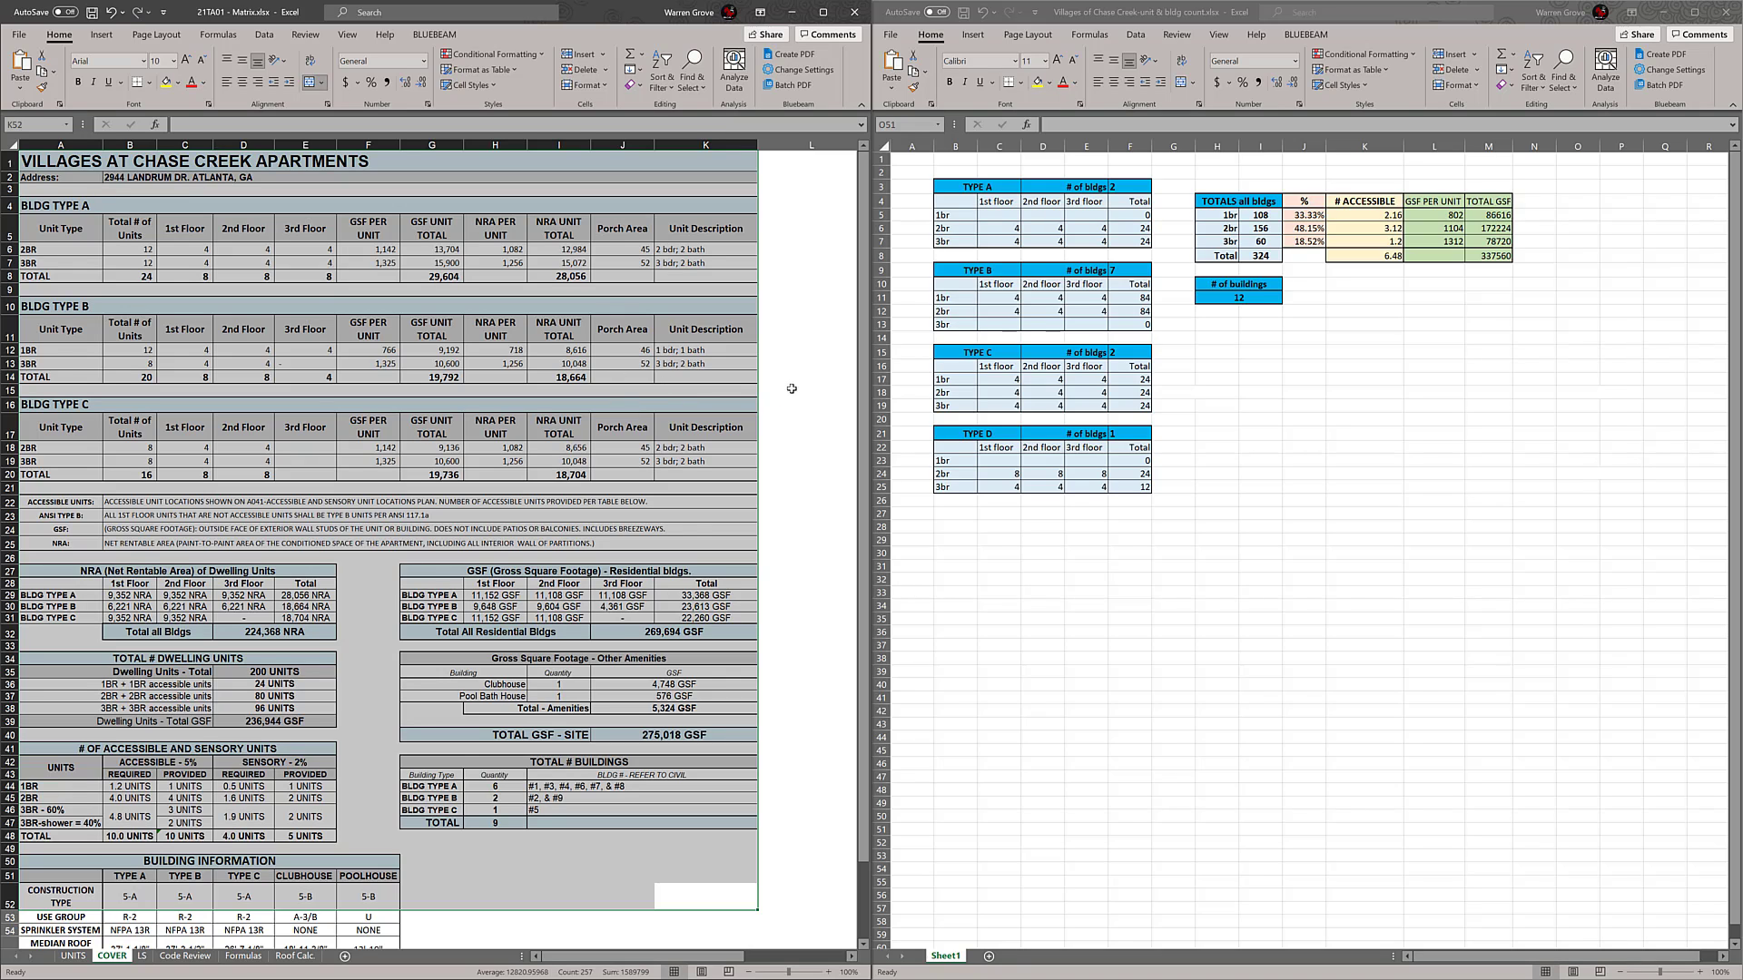
click(797, 388)
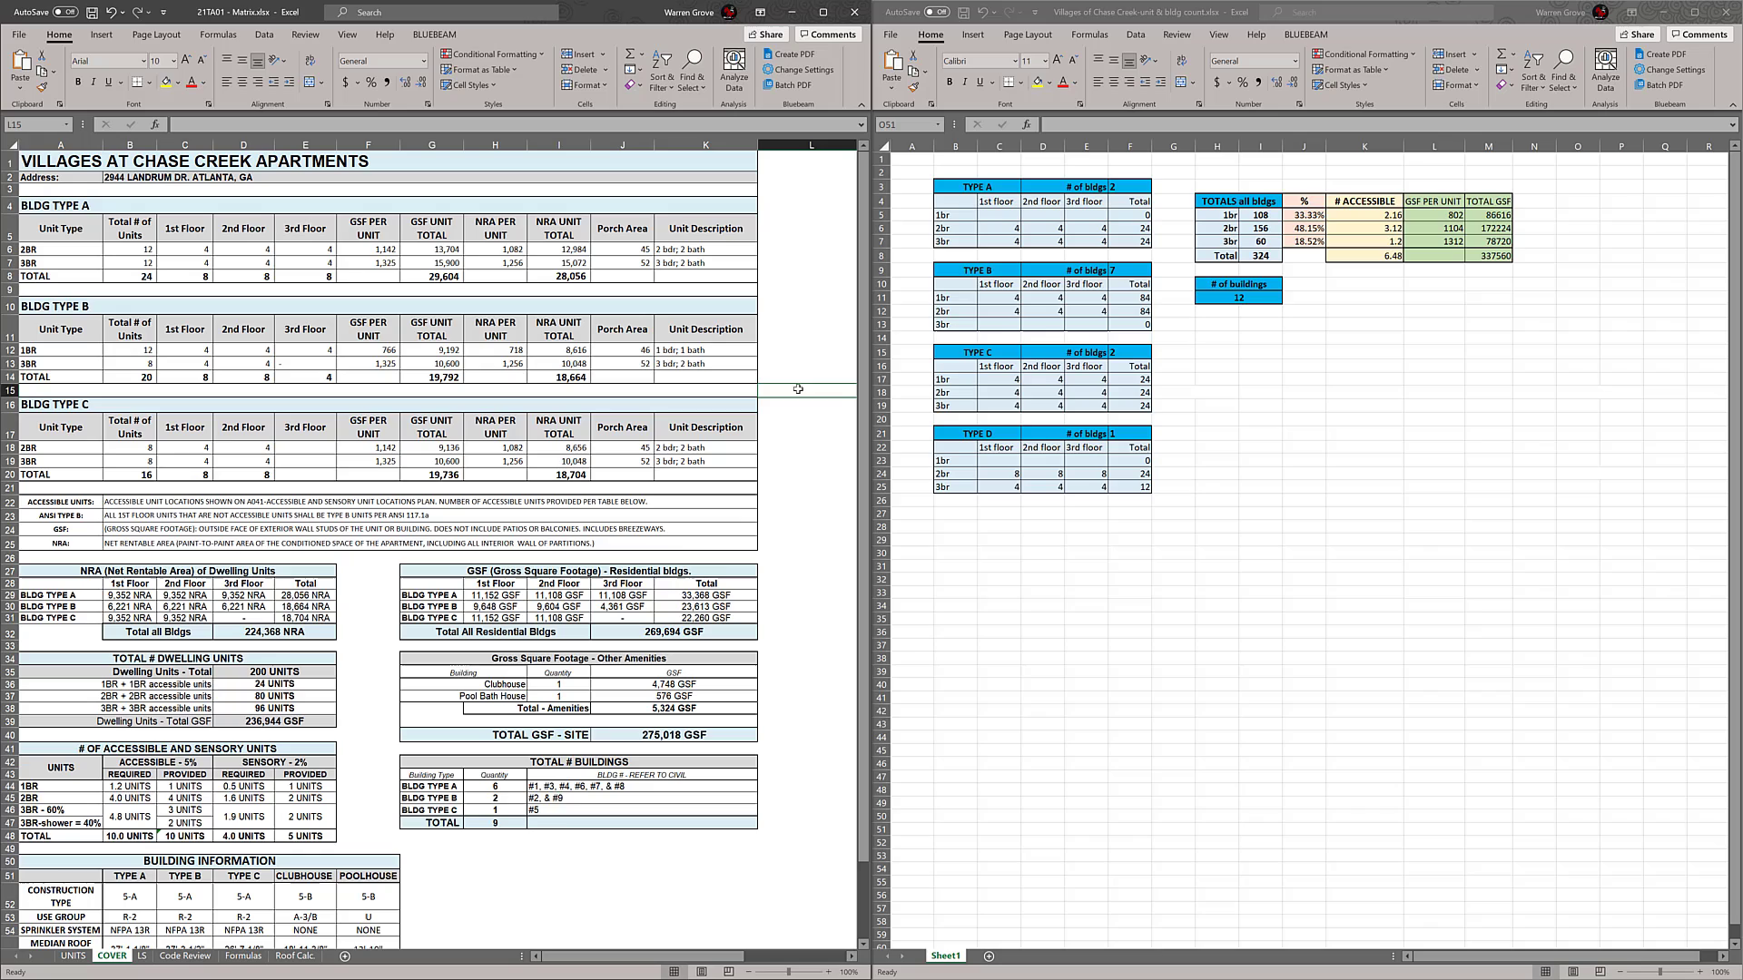
click(567, 878)
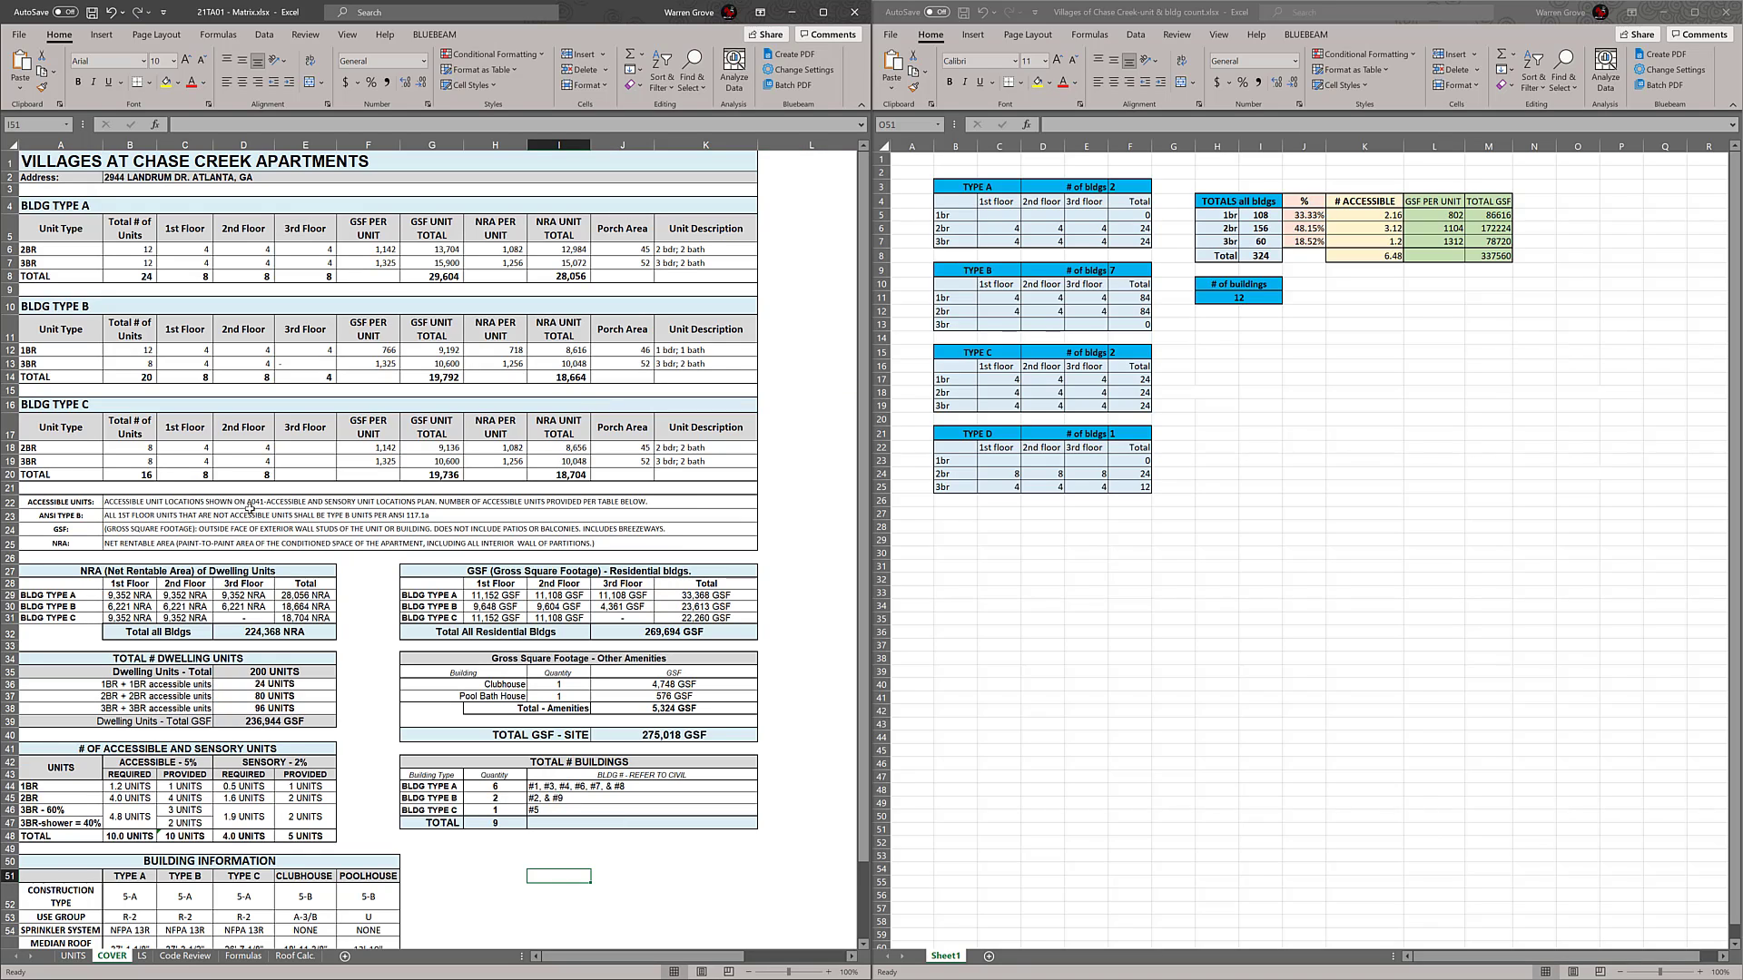
drag(250, 506, 332, 541)
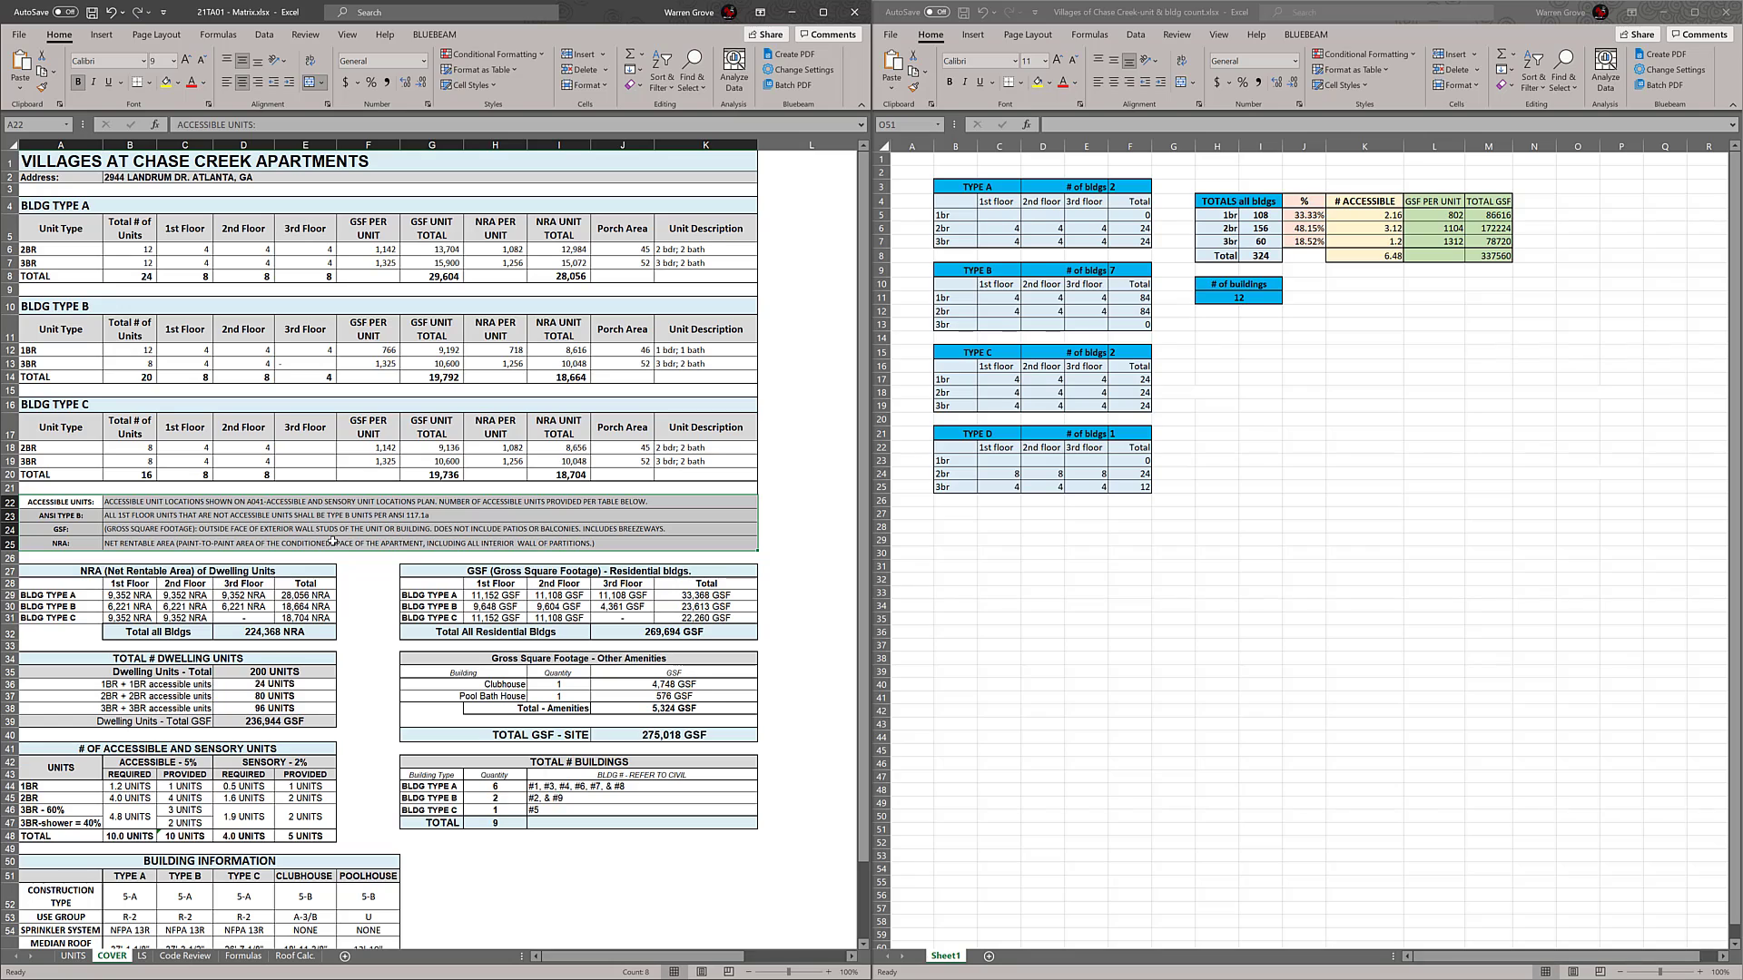
click(351, 534)
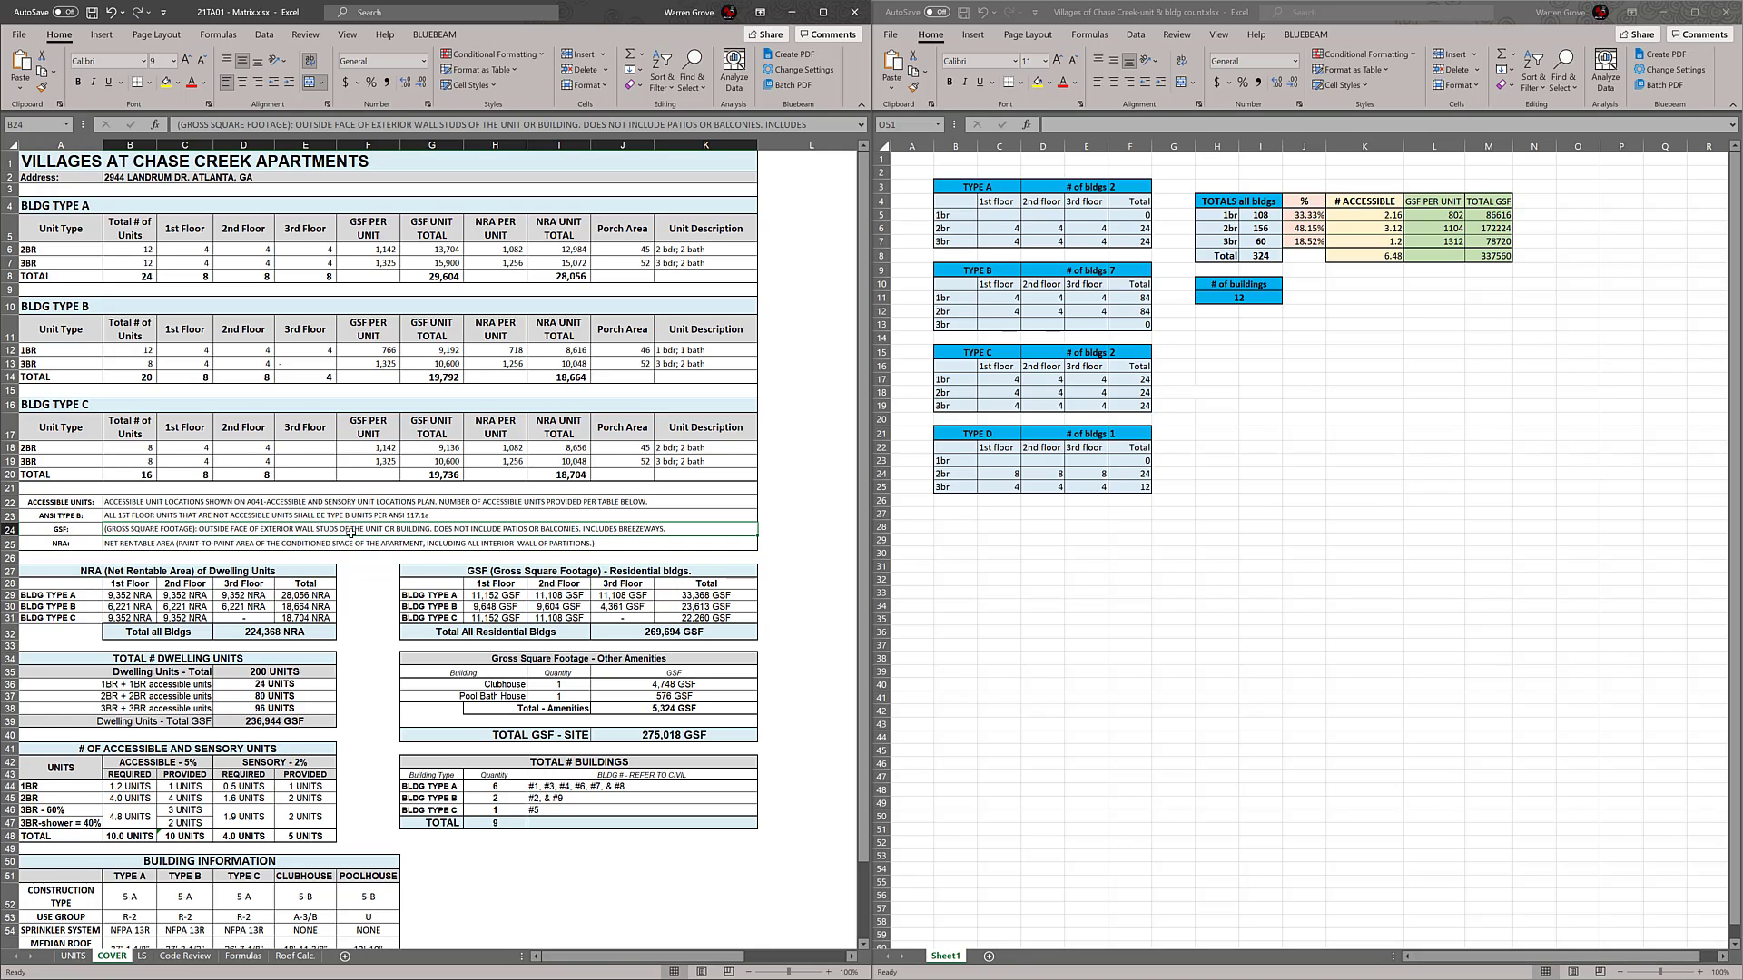
click(335, 544)
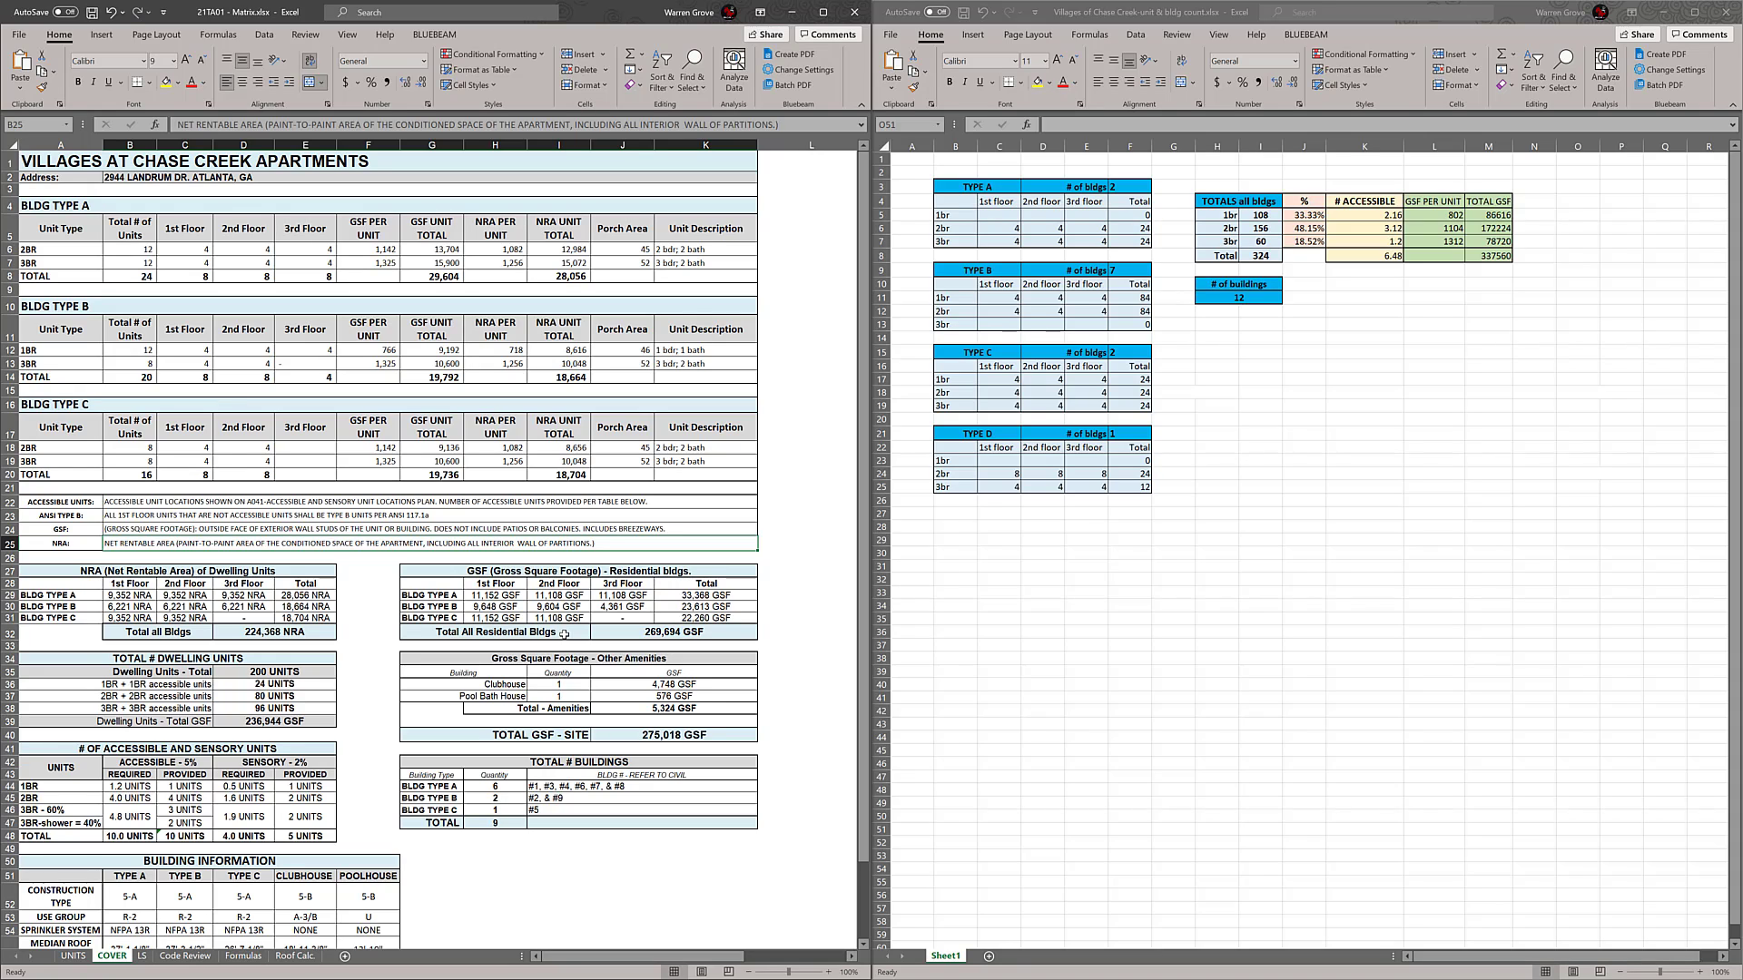
click(400, 530)
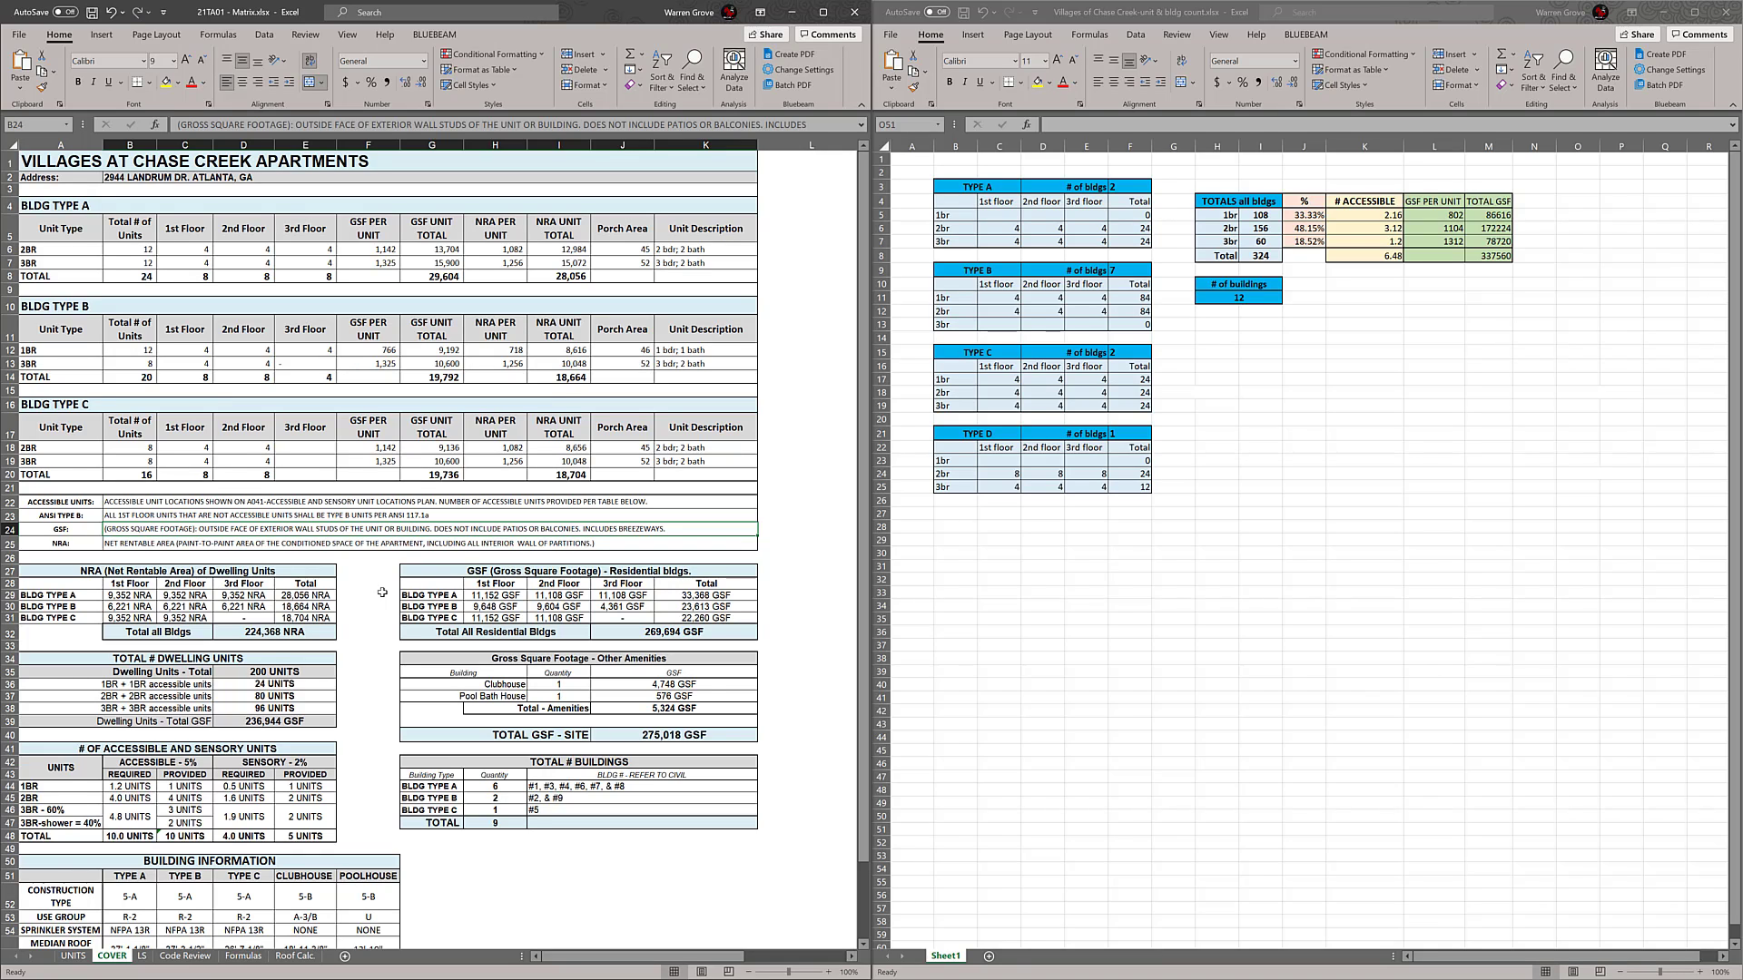
Review the COVER sheet's summary tables and the unit summary on the UNITS sheet, ending back on COVER
scroll(382, 608, down, 1)
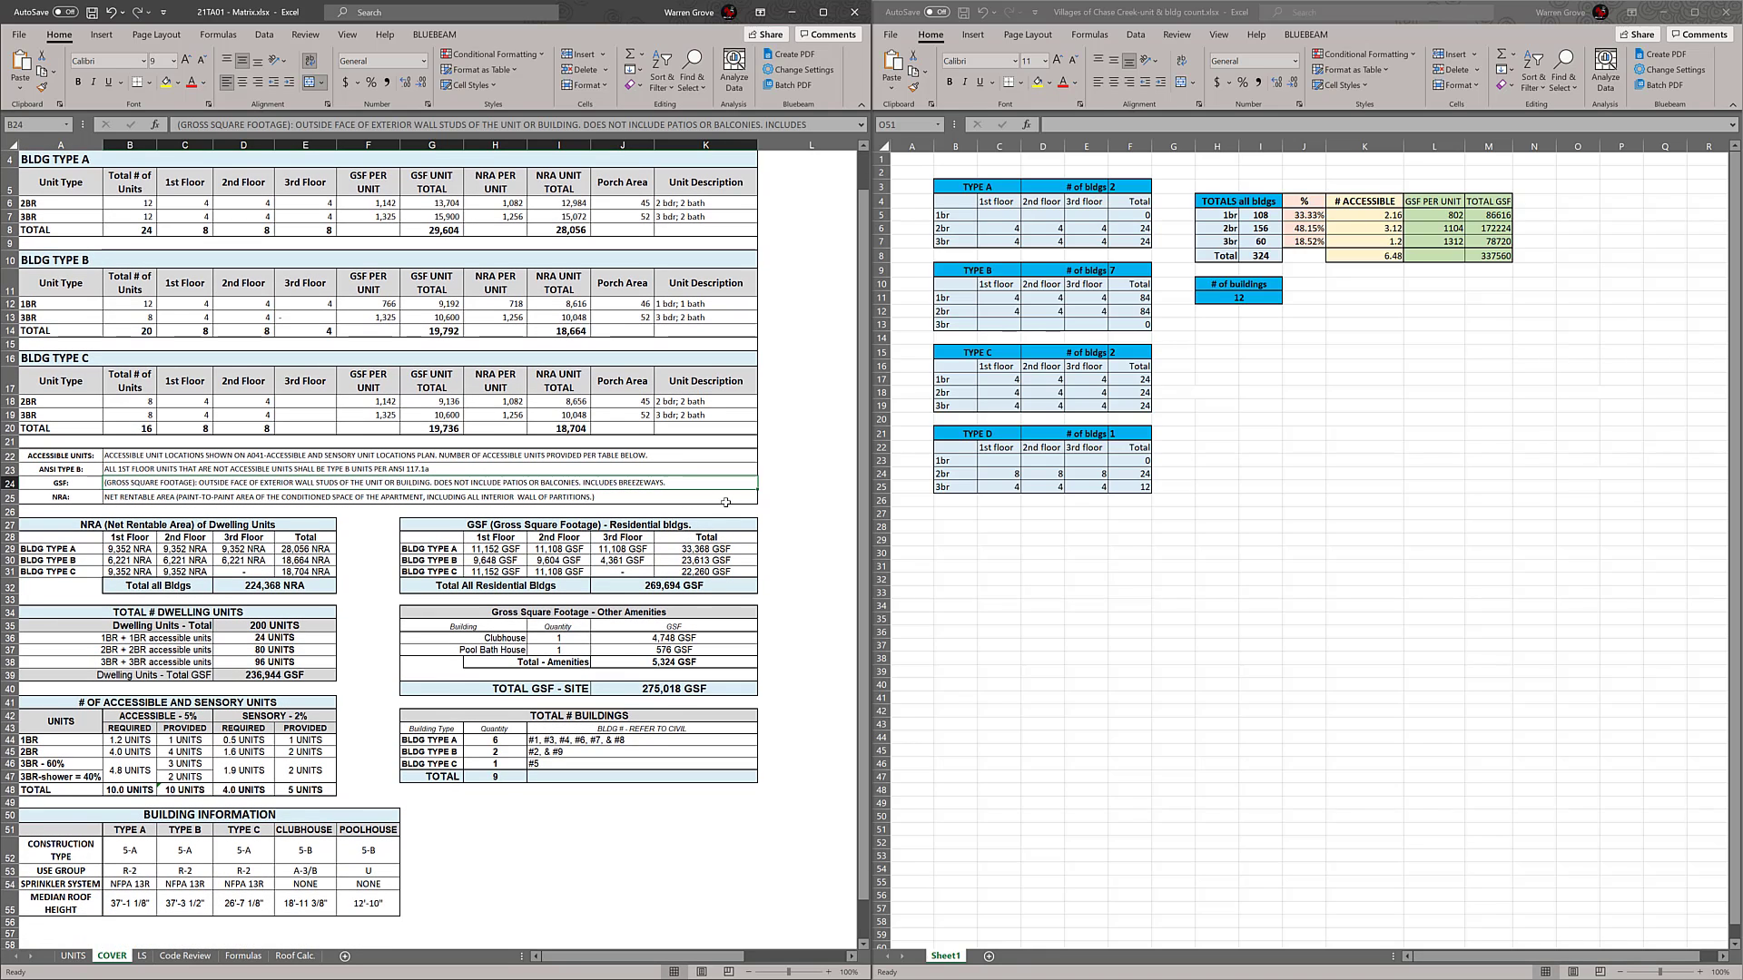
click(786, 526)
scroll(788, 522, down, 1)
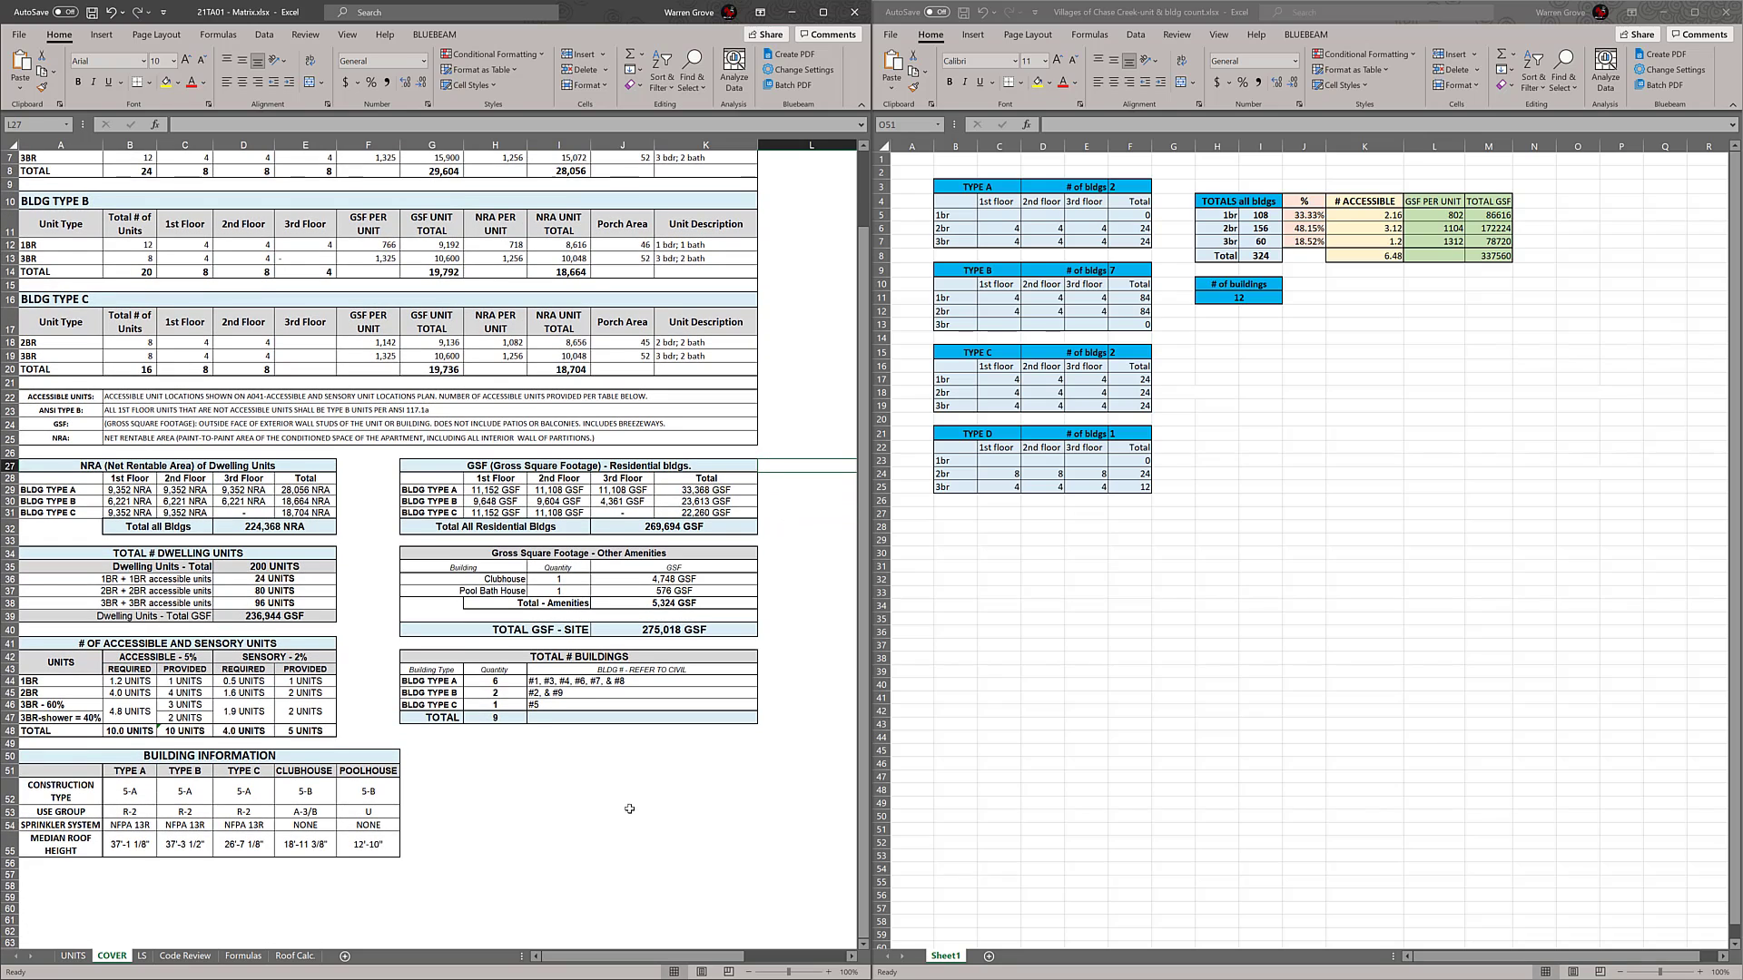
click(627, 809)
scroll(627, 809, up, 2)
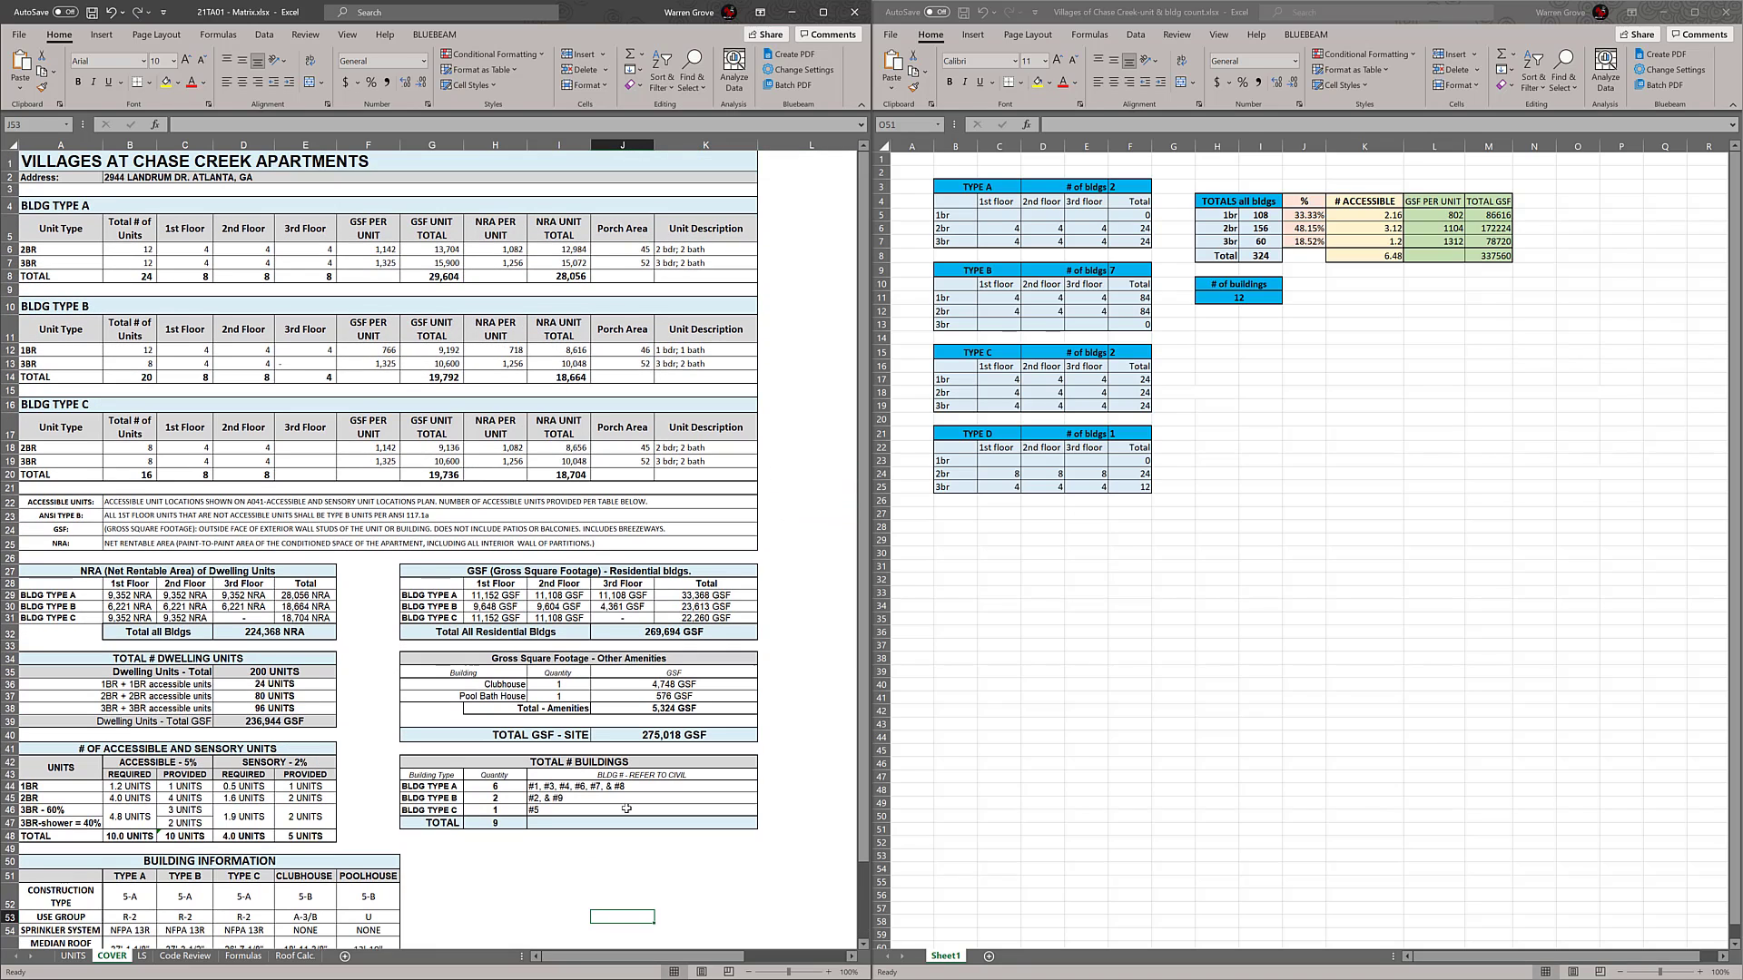
scroll(626, 809, down, 1)
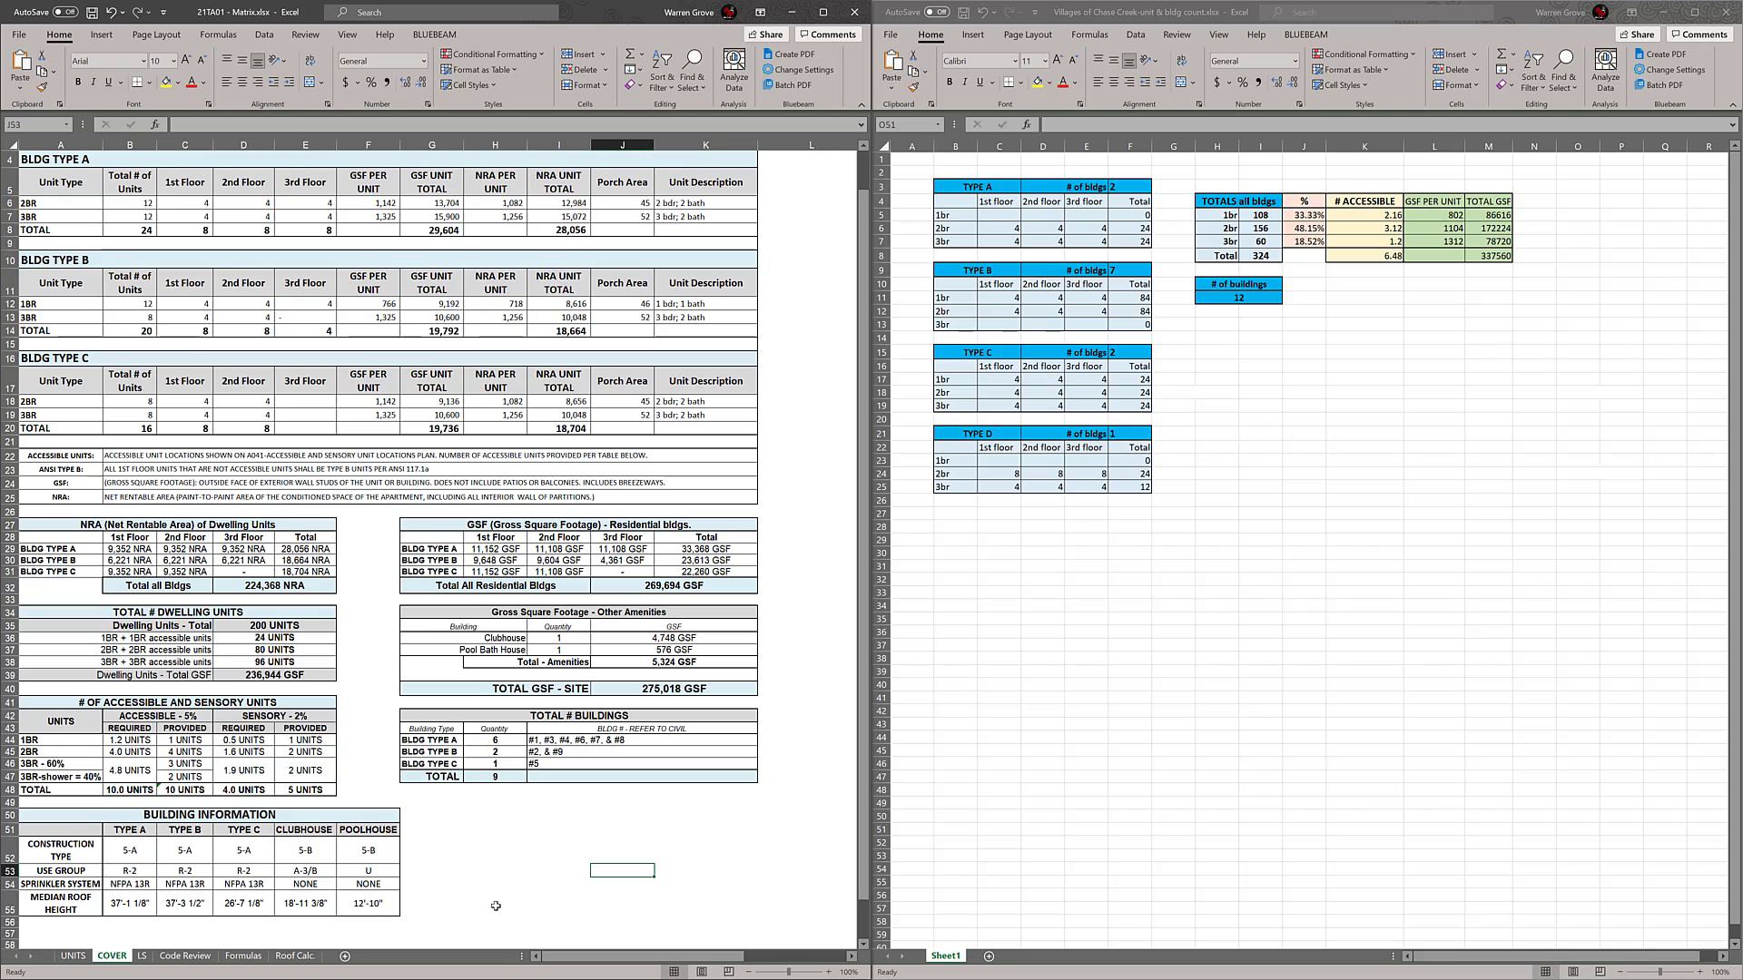
click(65, 957)
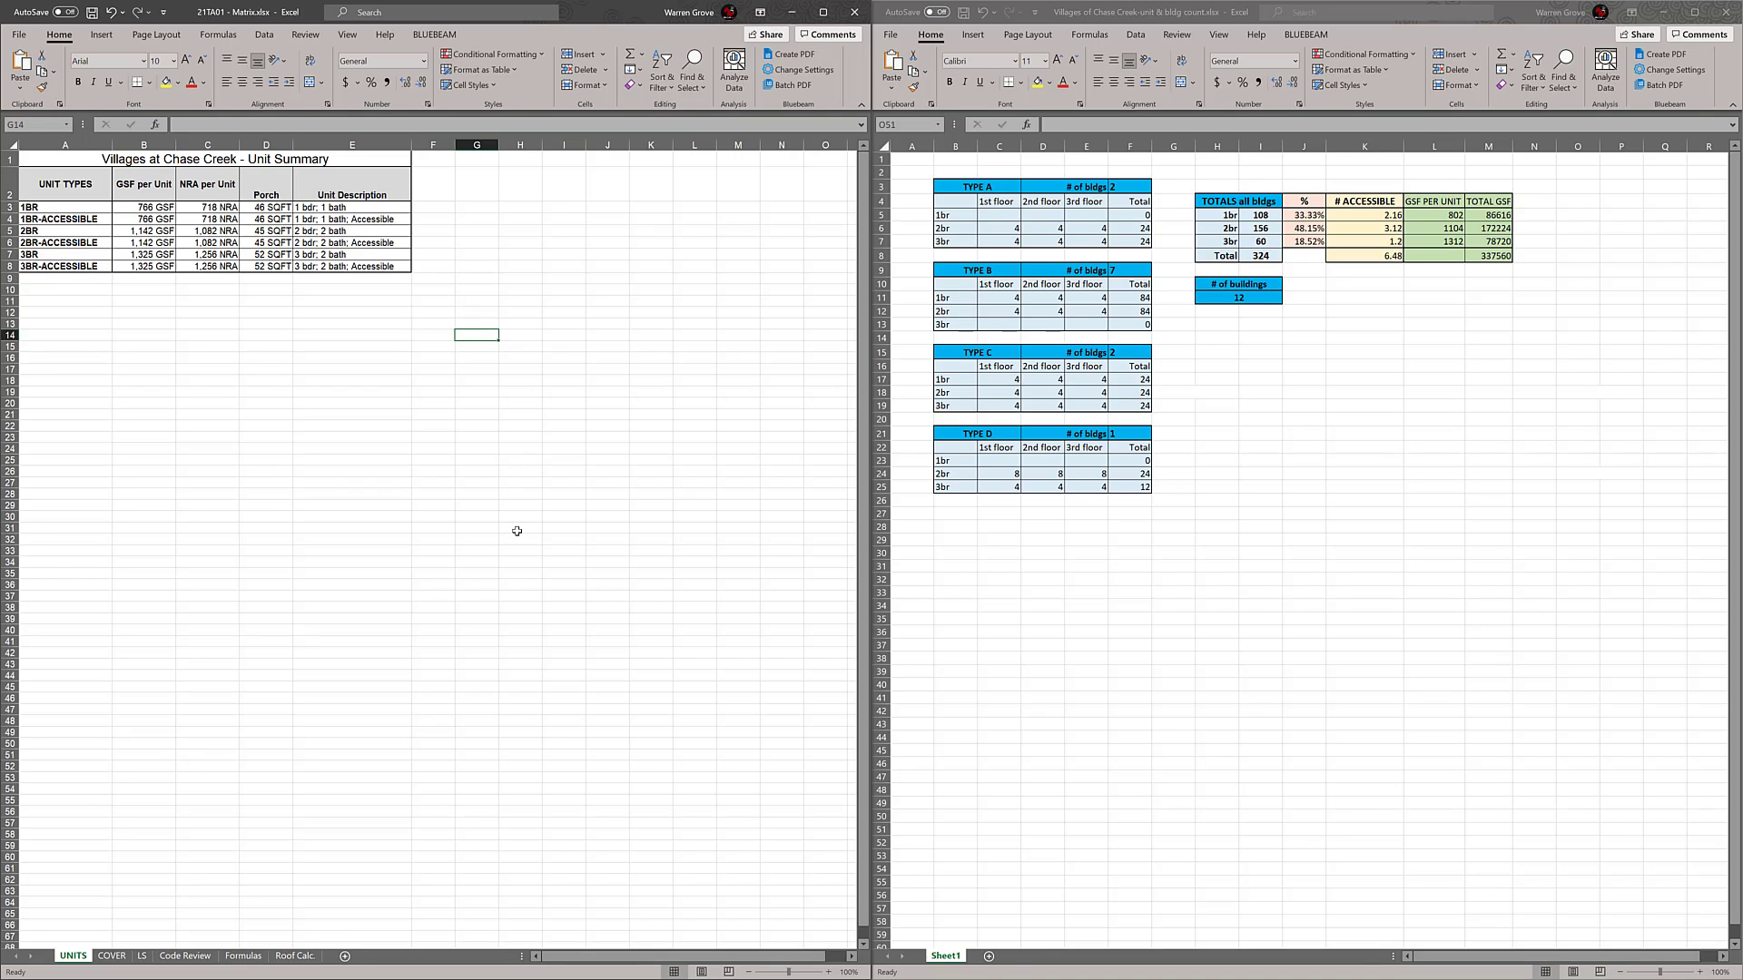
click(125, 958)
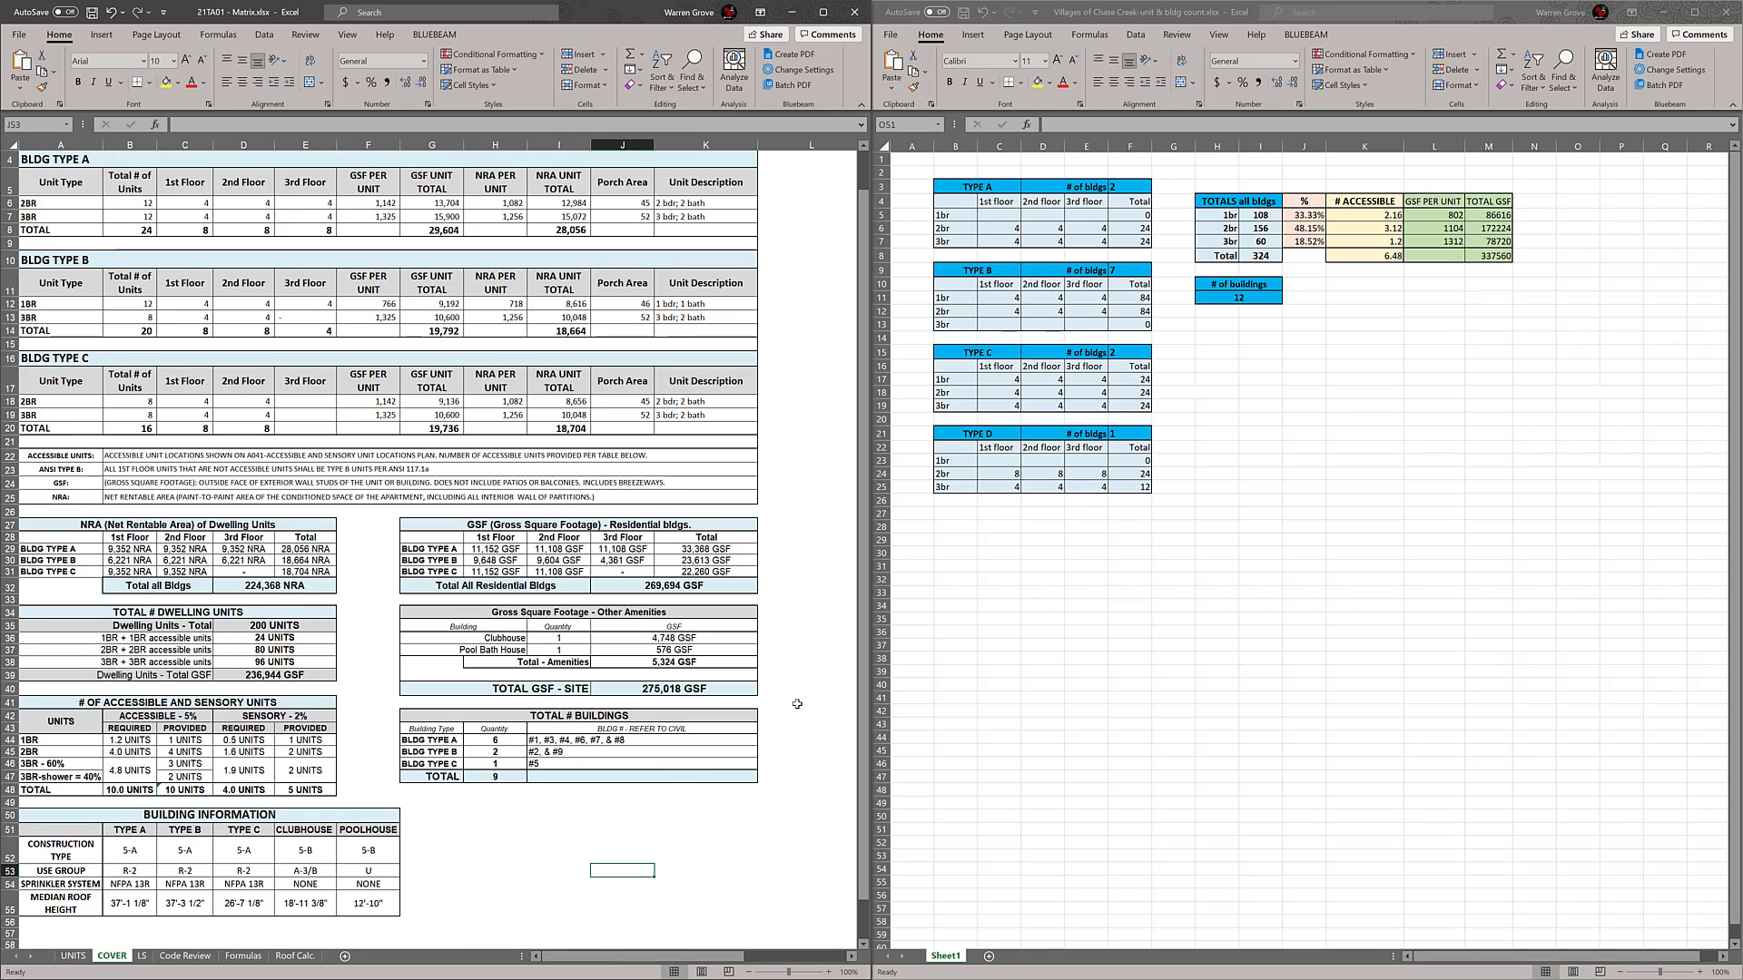
Copy the BLDG TYPE C block with its trailing blank row and insert the copy above the ACCESSIBLE UNITS note
scroll(797, 704, up, 1)
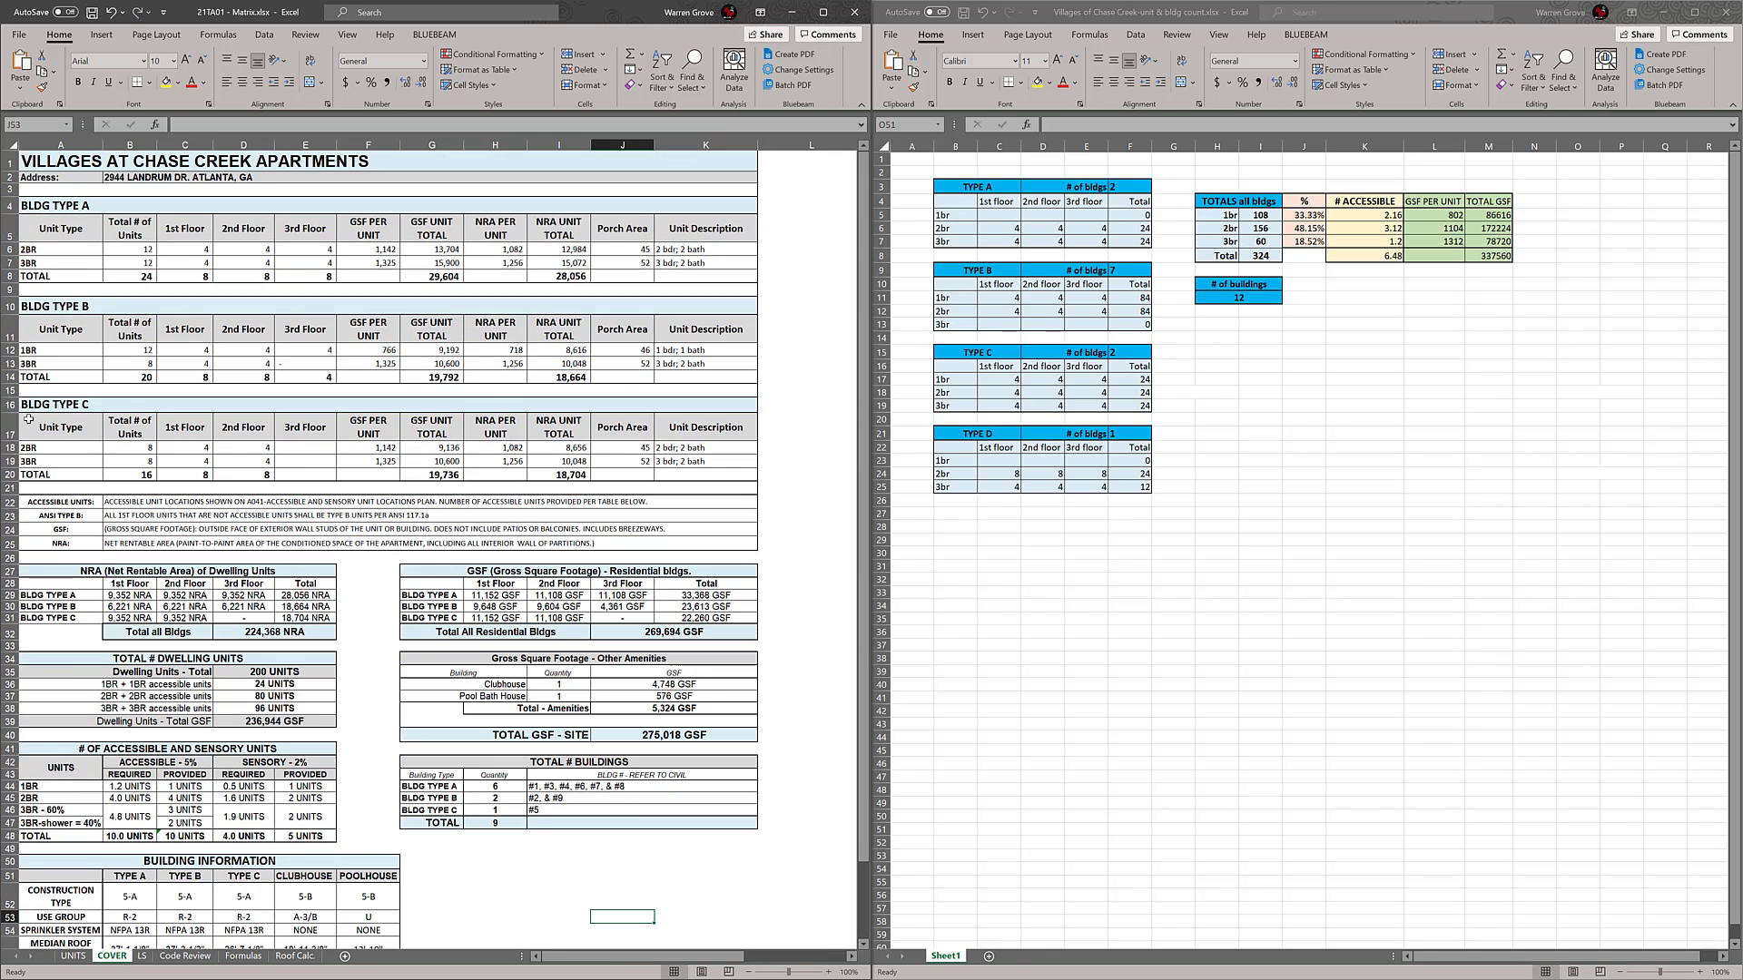
drag(28, 404, 705, 484)
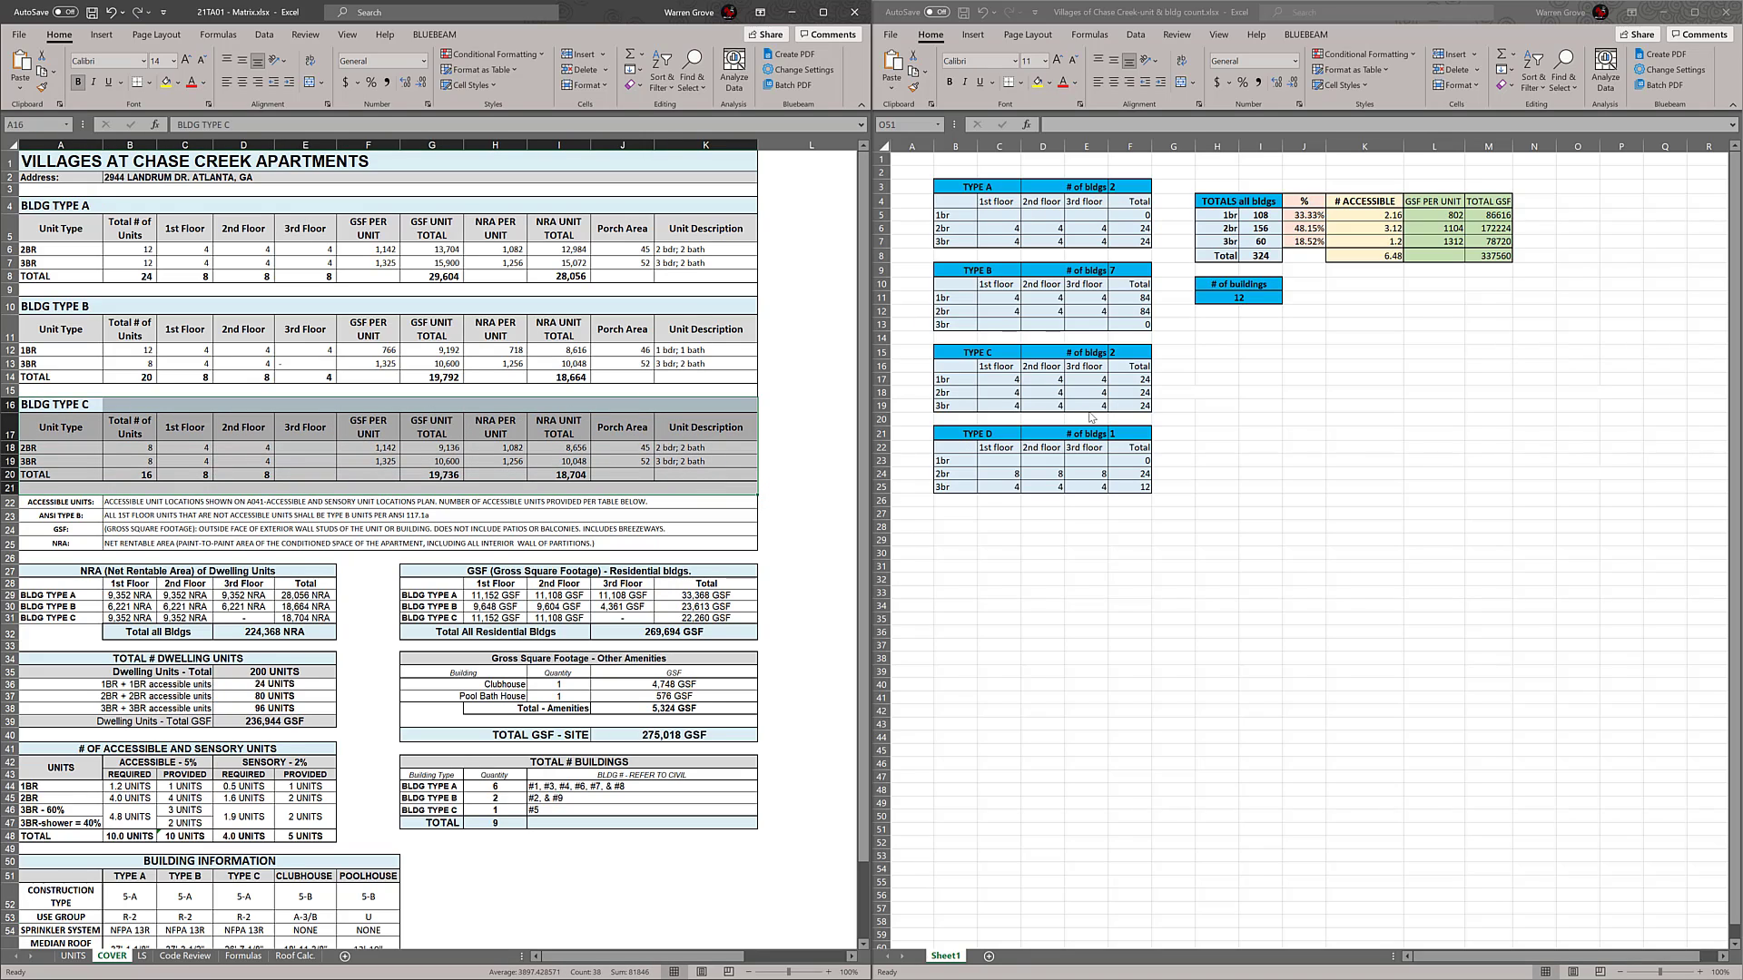
key(ctrl+c)
click(9, 487)
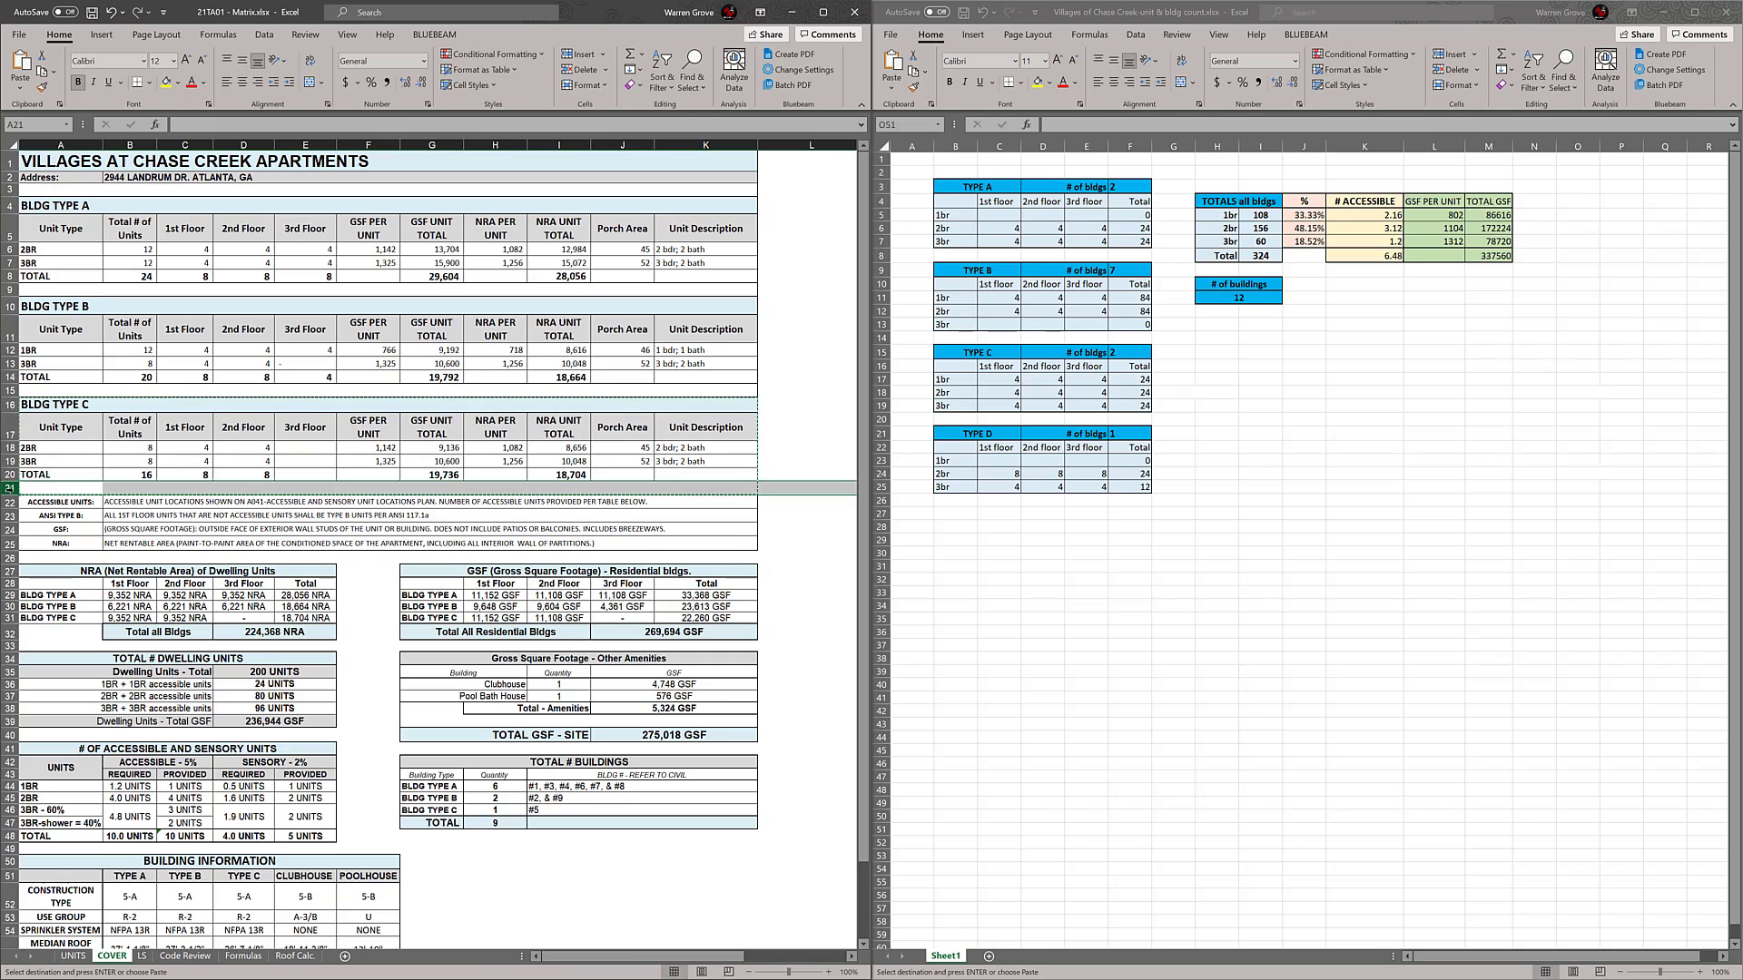
right_click(9, 501)
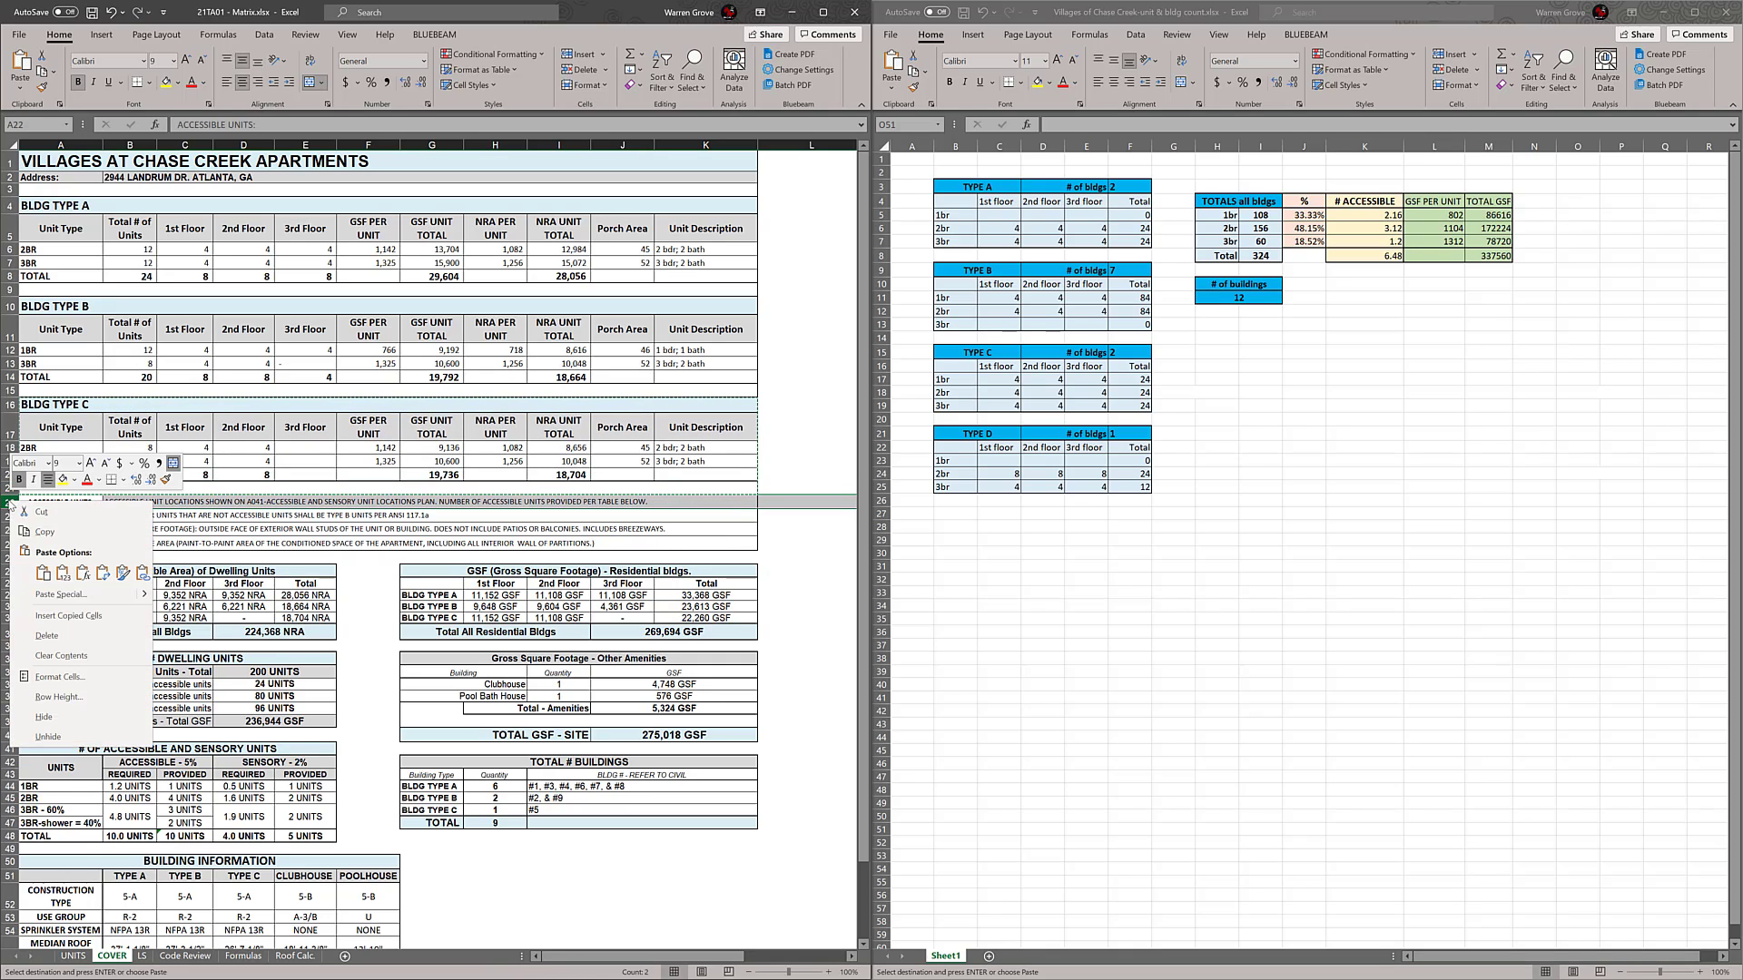
click(72, 616)
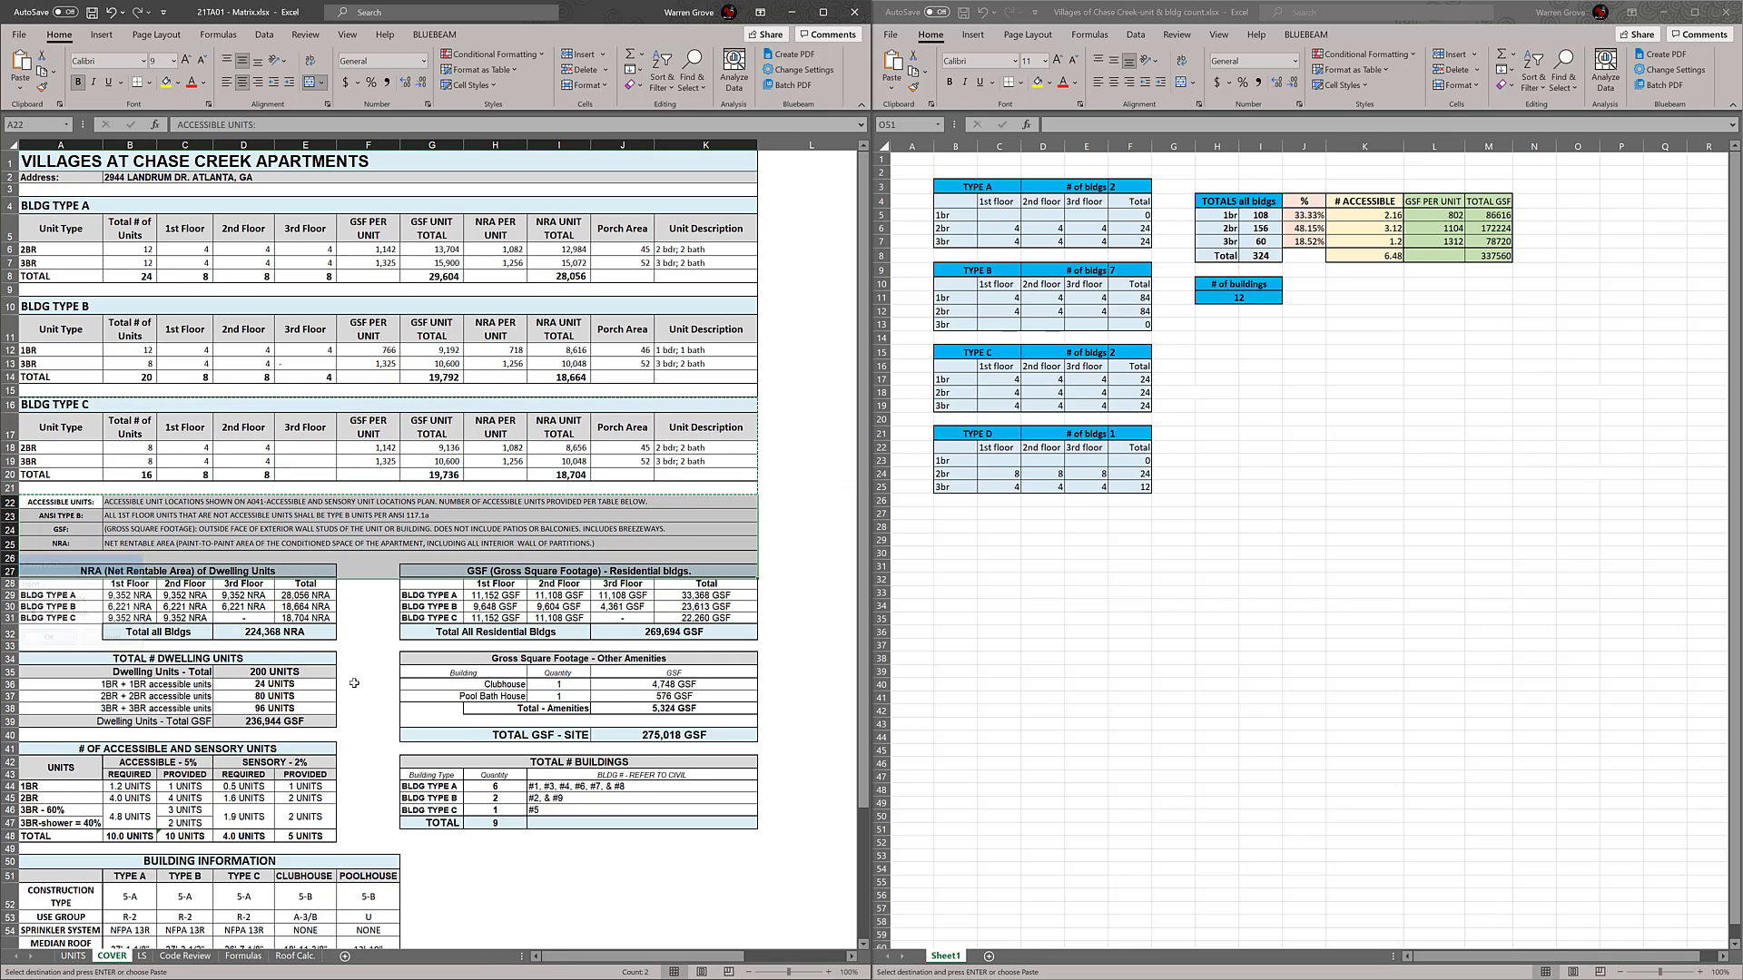
click(808, 543)
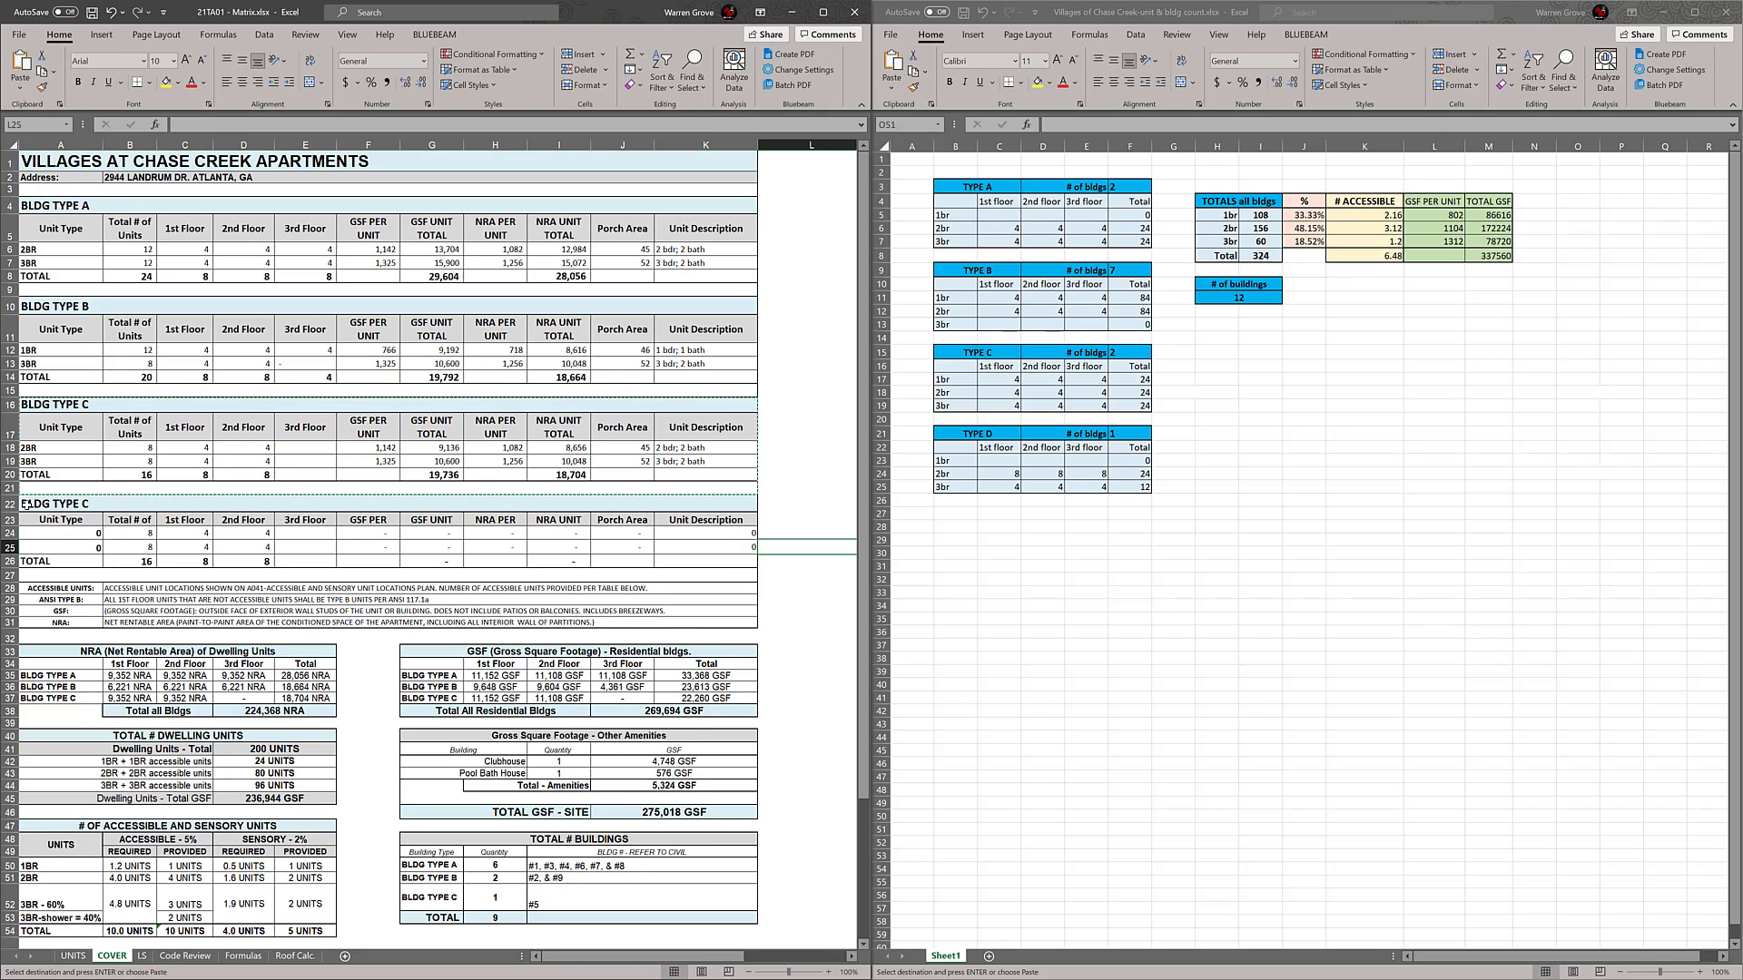
key(Escape)
scroll(99, 504, right, 2)
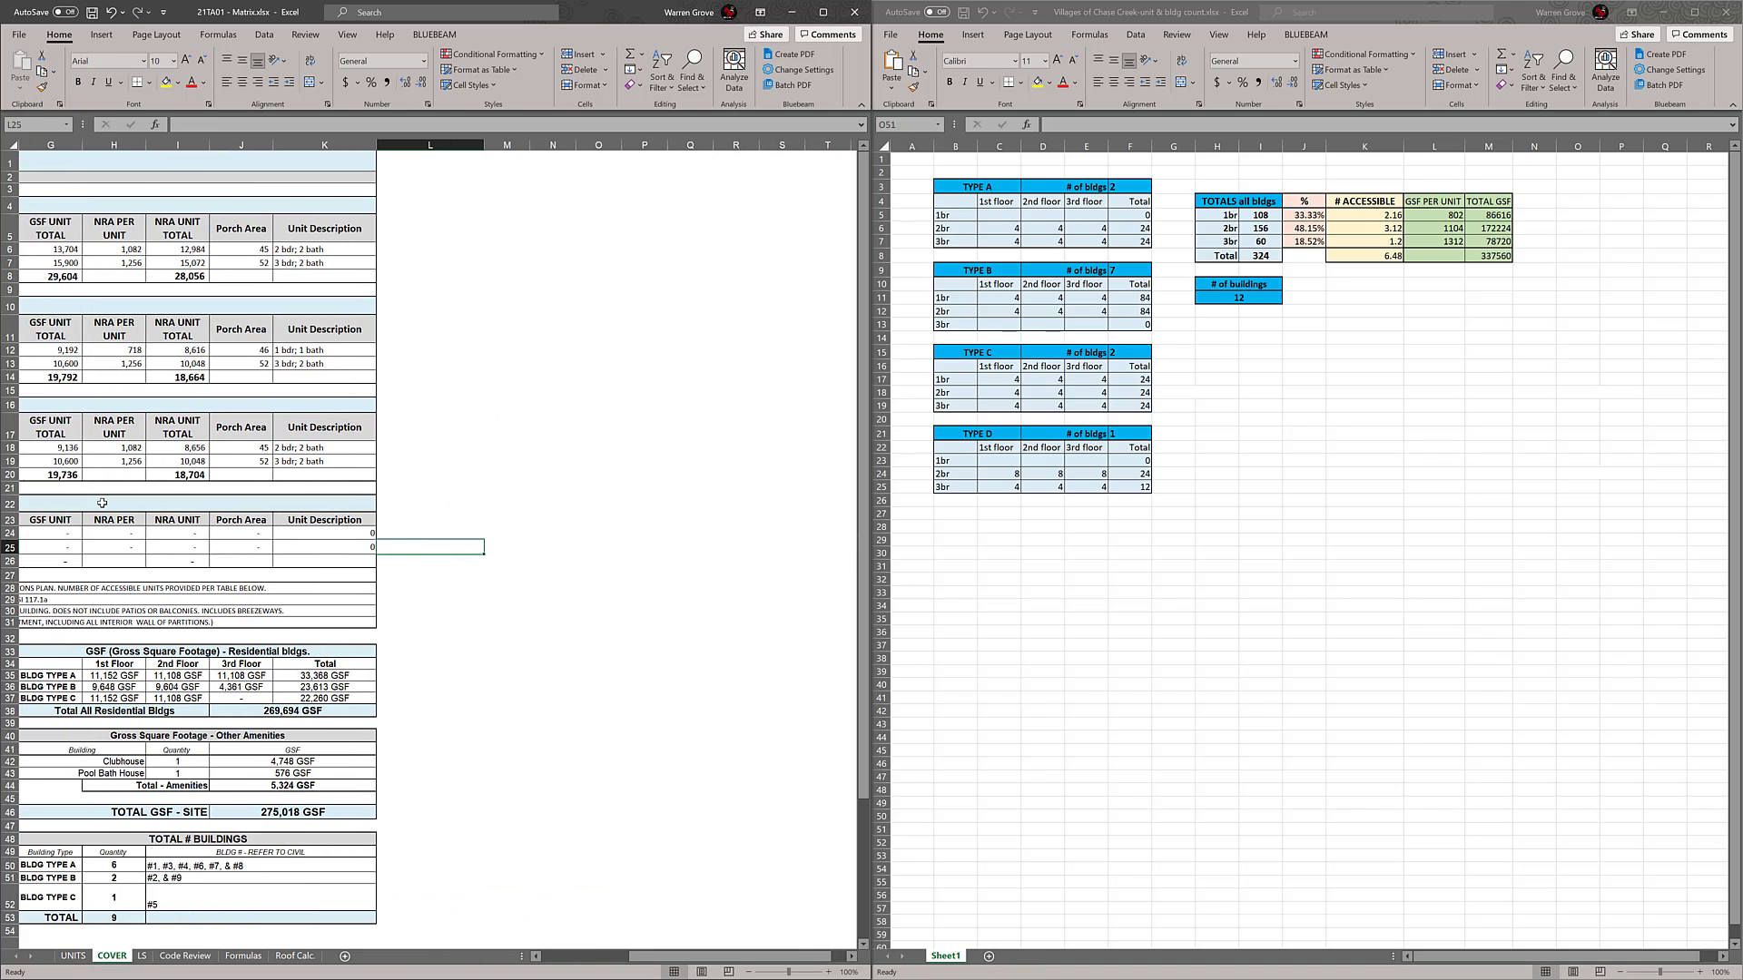
click(570, 955)
Change the heading of the inserted building block to BLDG TYPE D
click(88, 507)
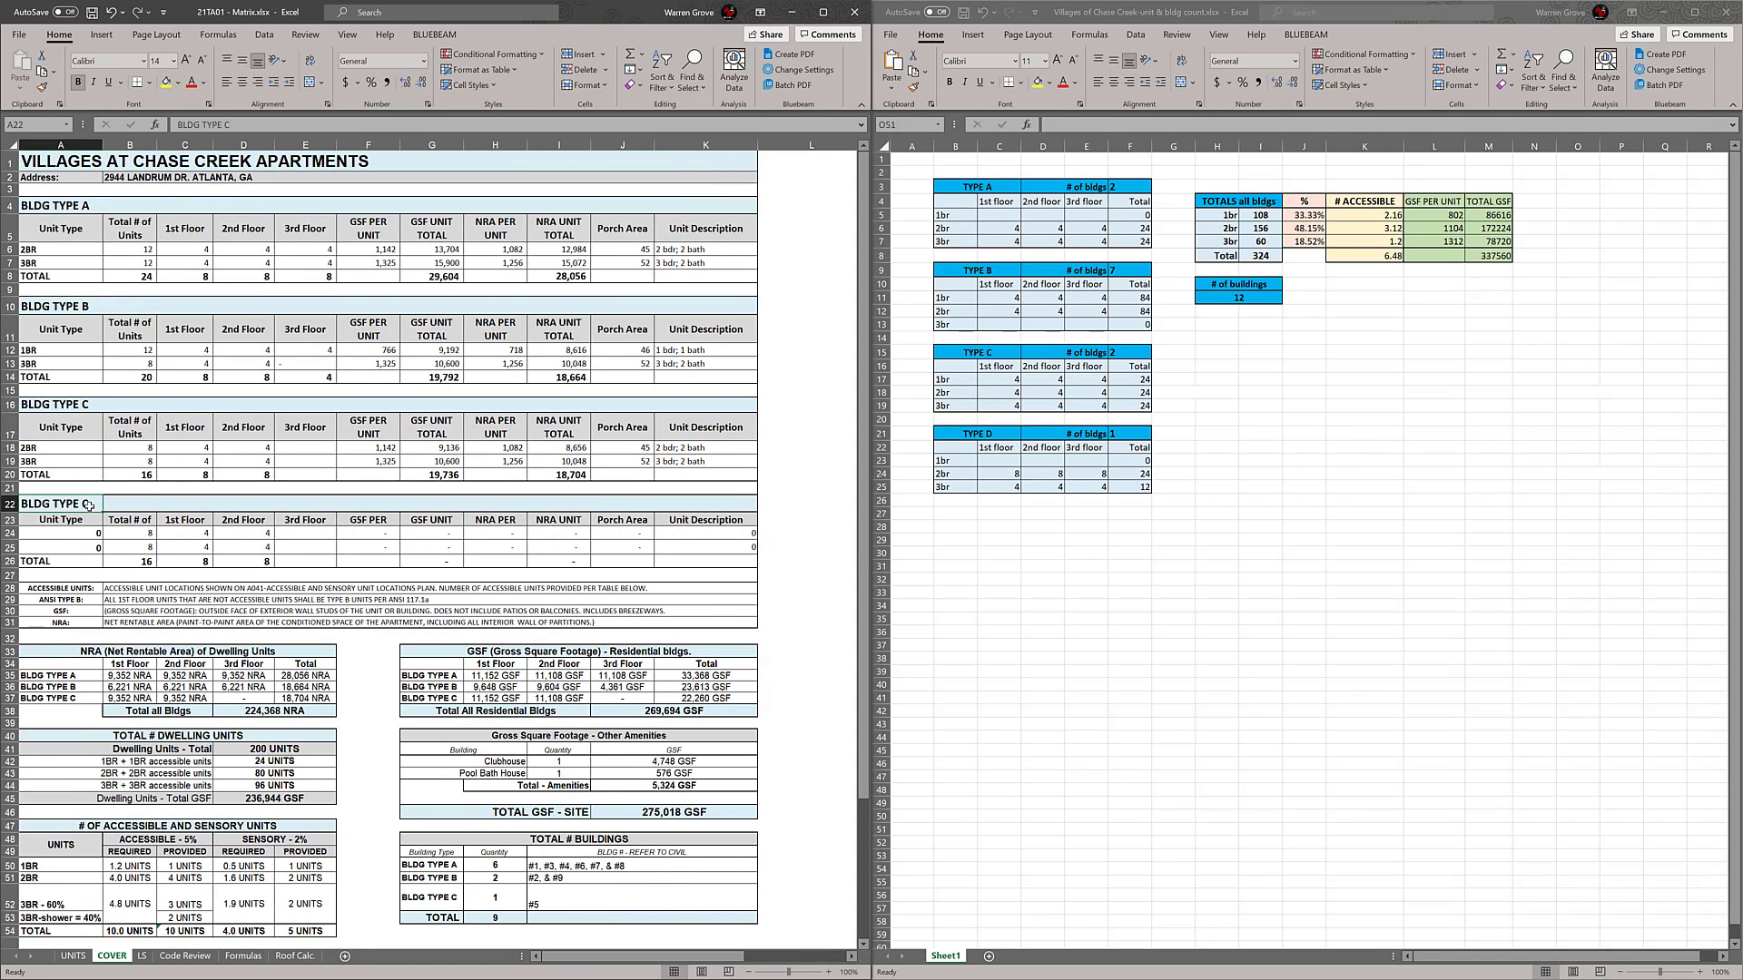
double_click(94, 504)
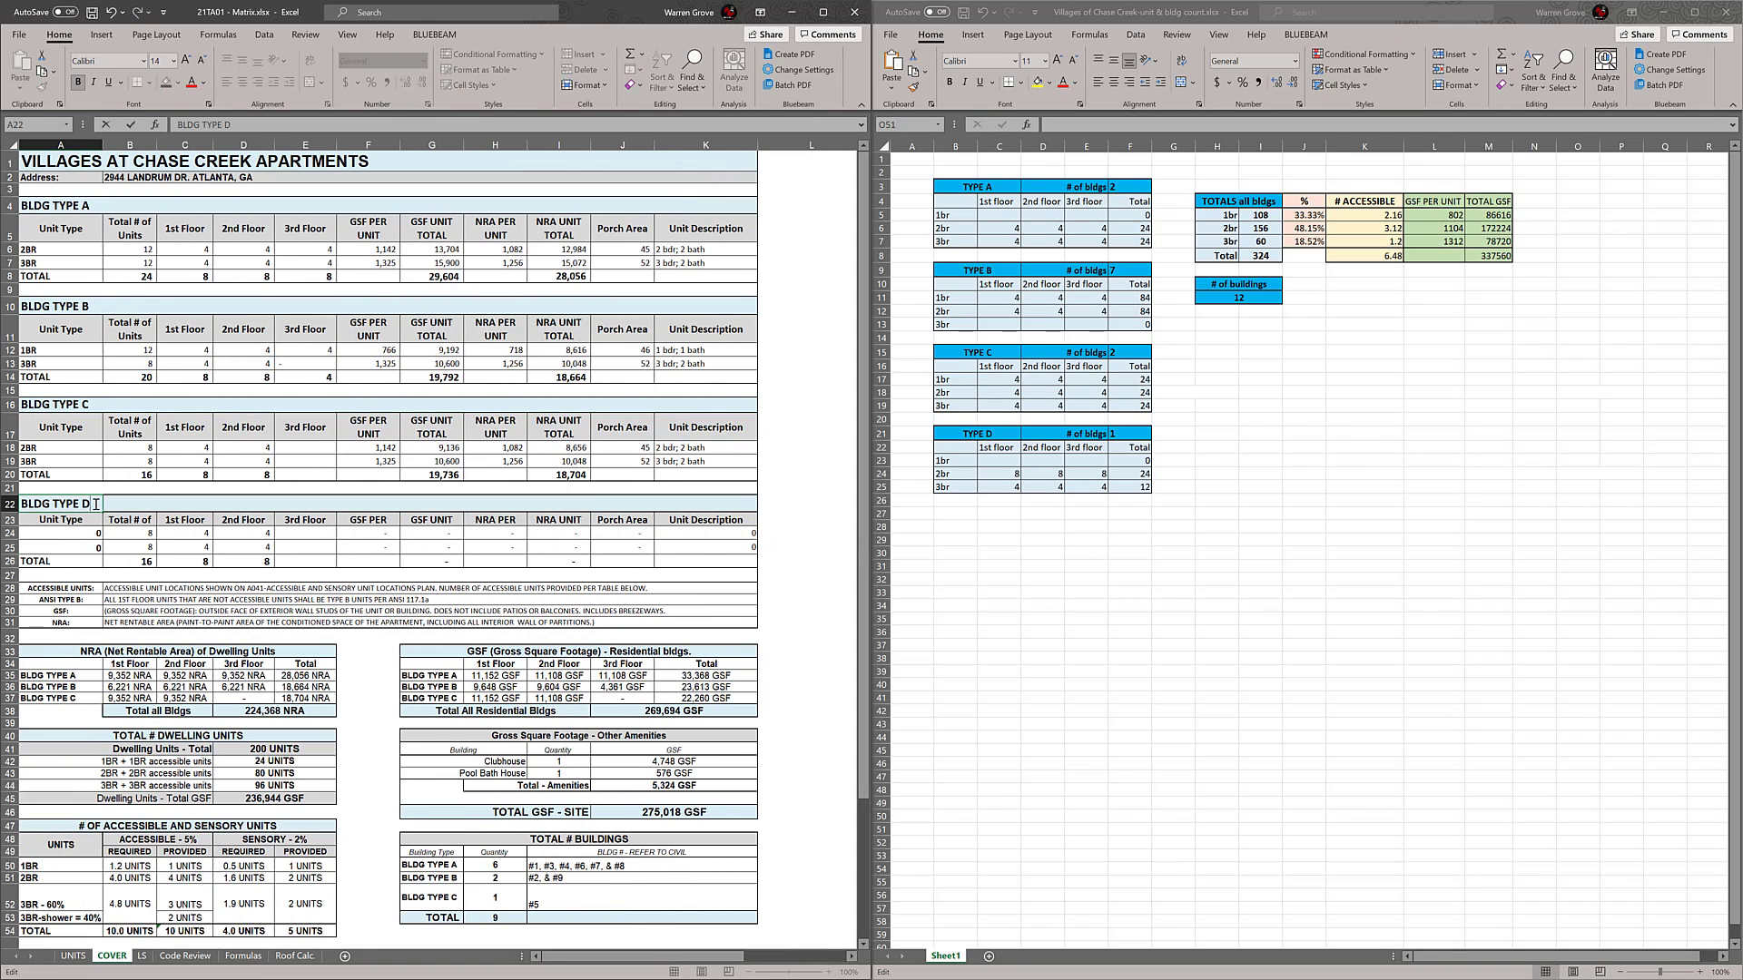
text(D)
click(417, 575)
Insert a blank row above the building totals row of the NRA and GSF tables
scroll(469, 520, down, 3)
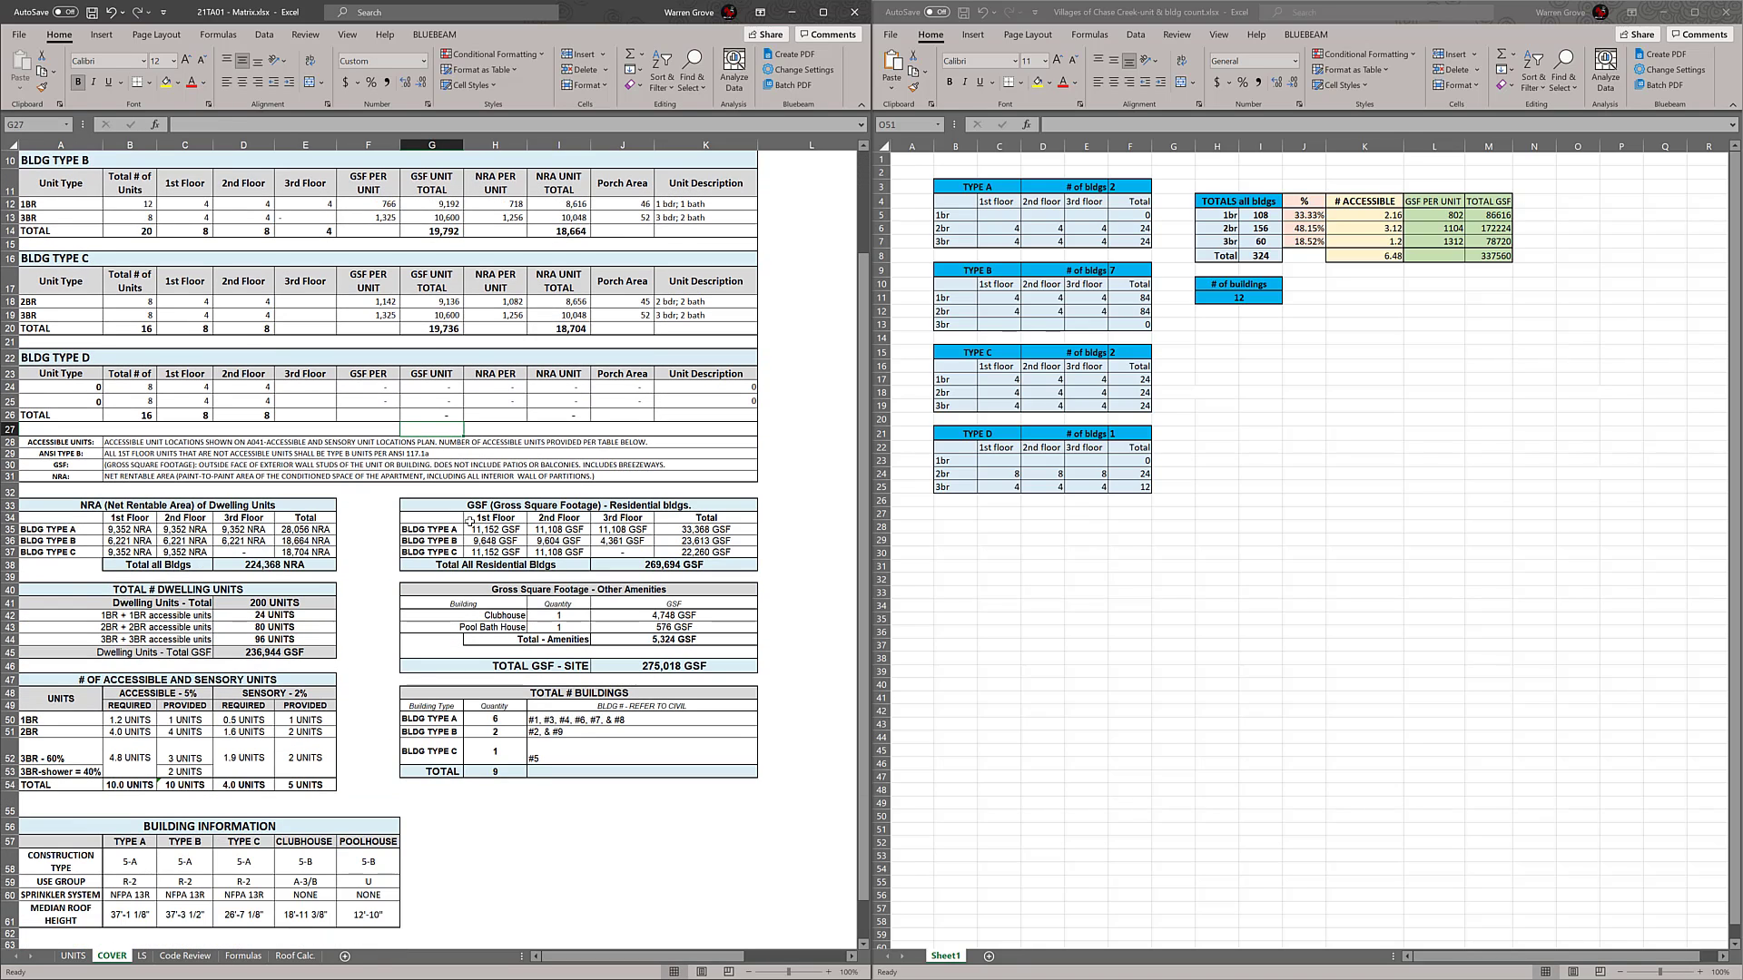
right_click(11, 565)
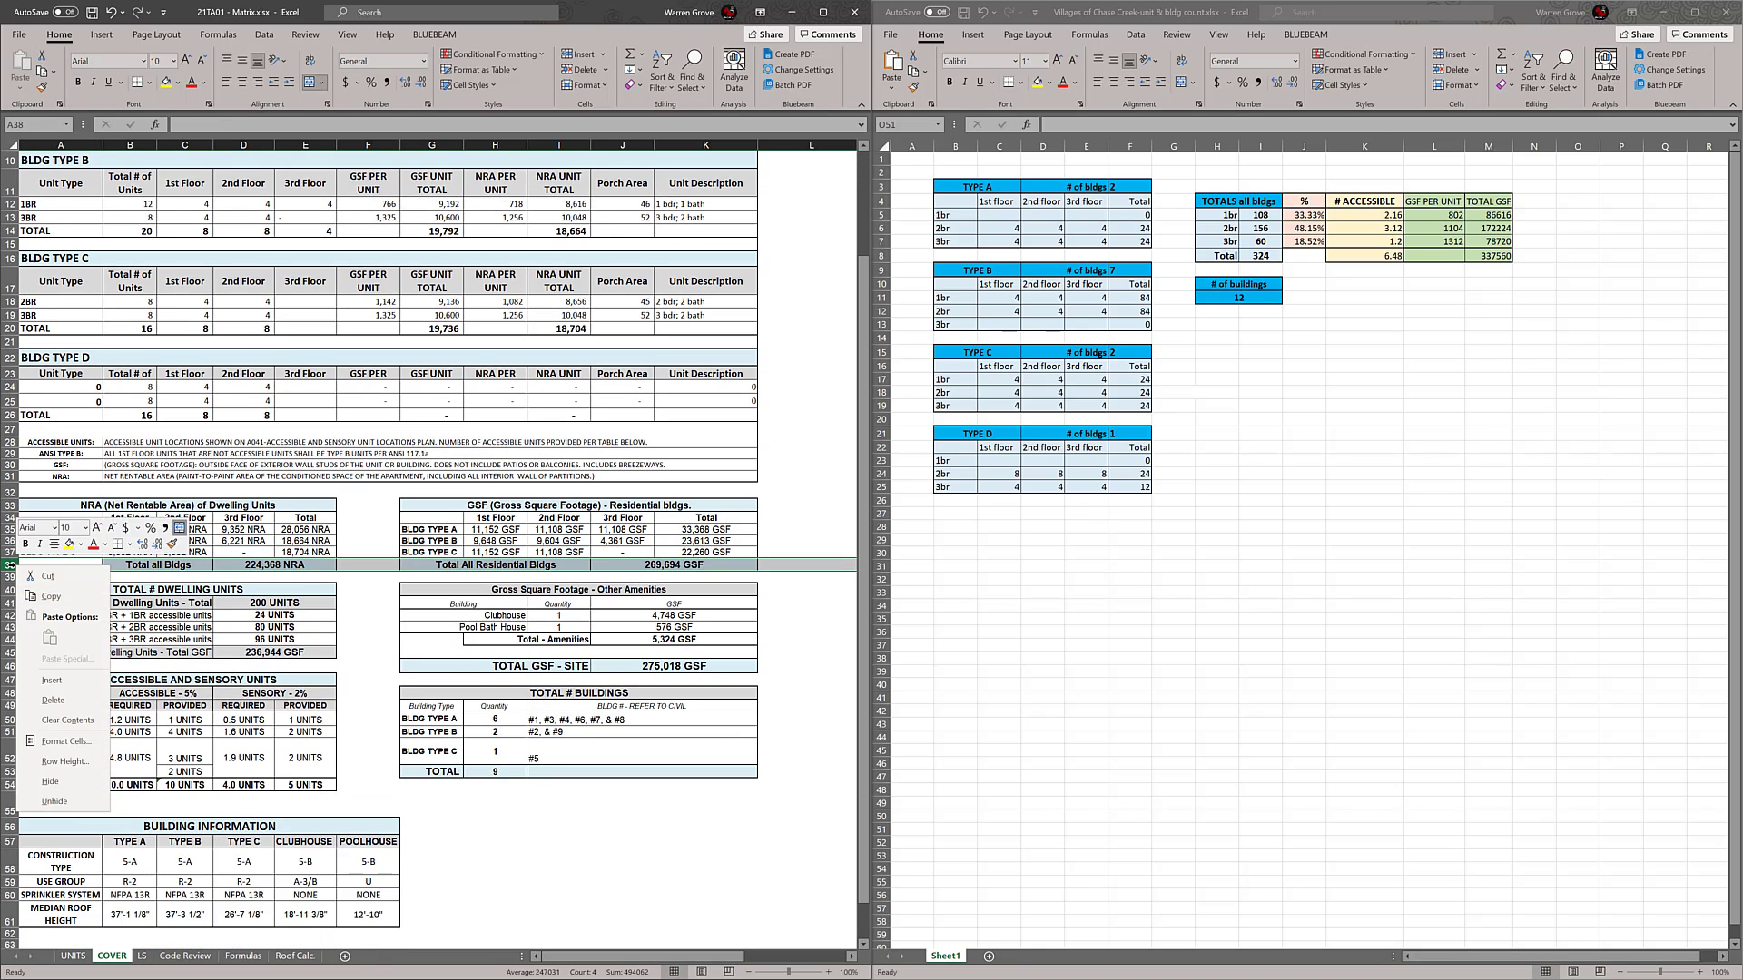
click(54, 683)
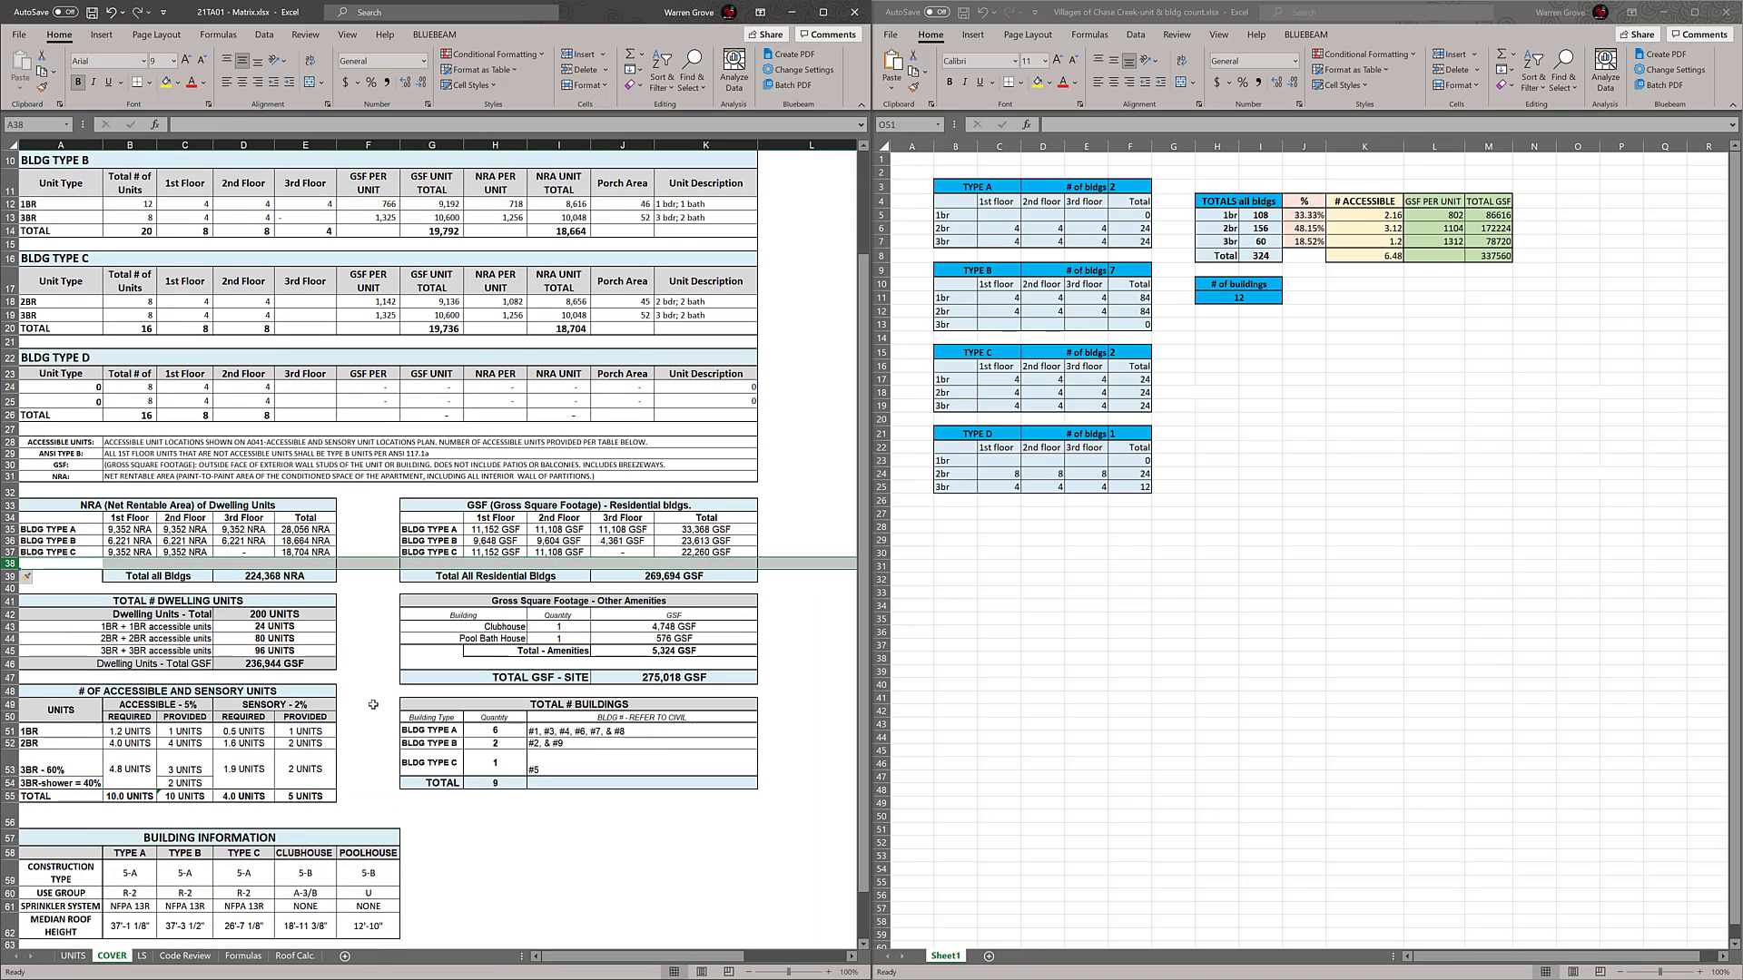
click(802, 527)
Apply cell borders to the GSF and NRA tables from the floor headers through the new blank row
scroll(802, 526, down, 1)
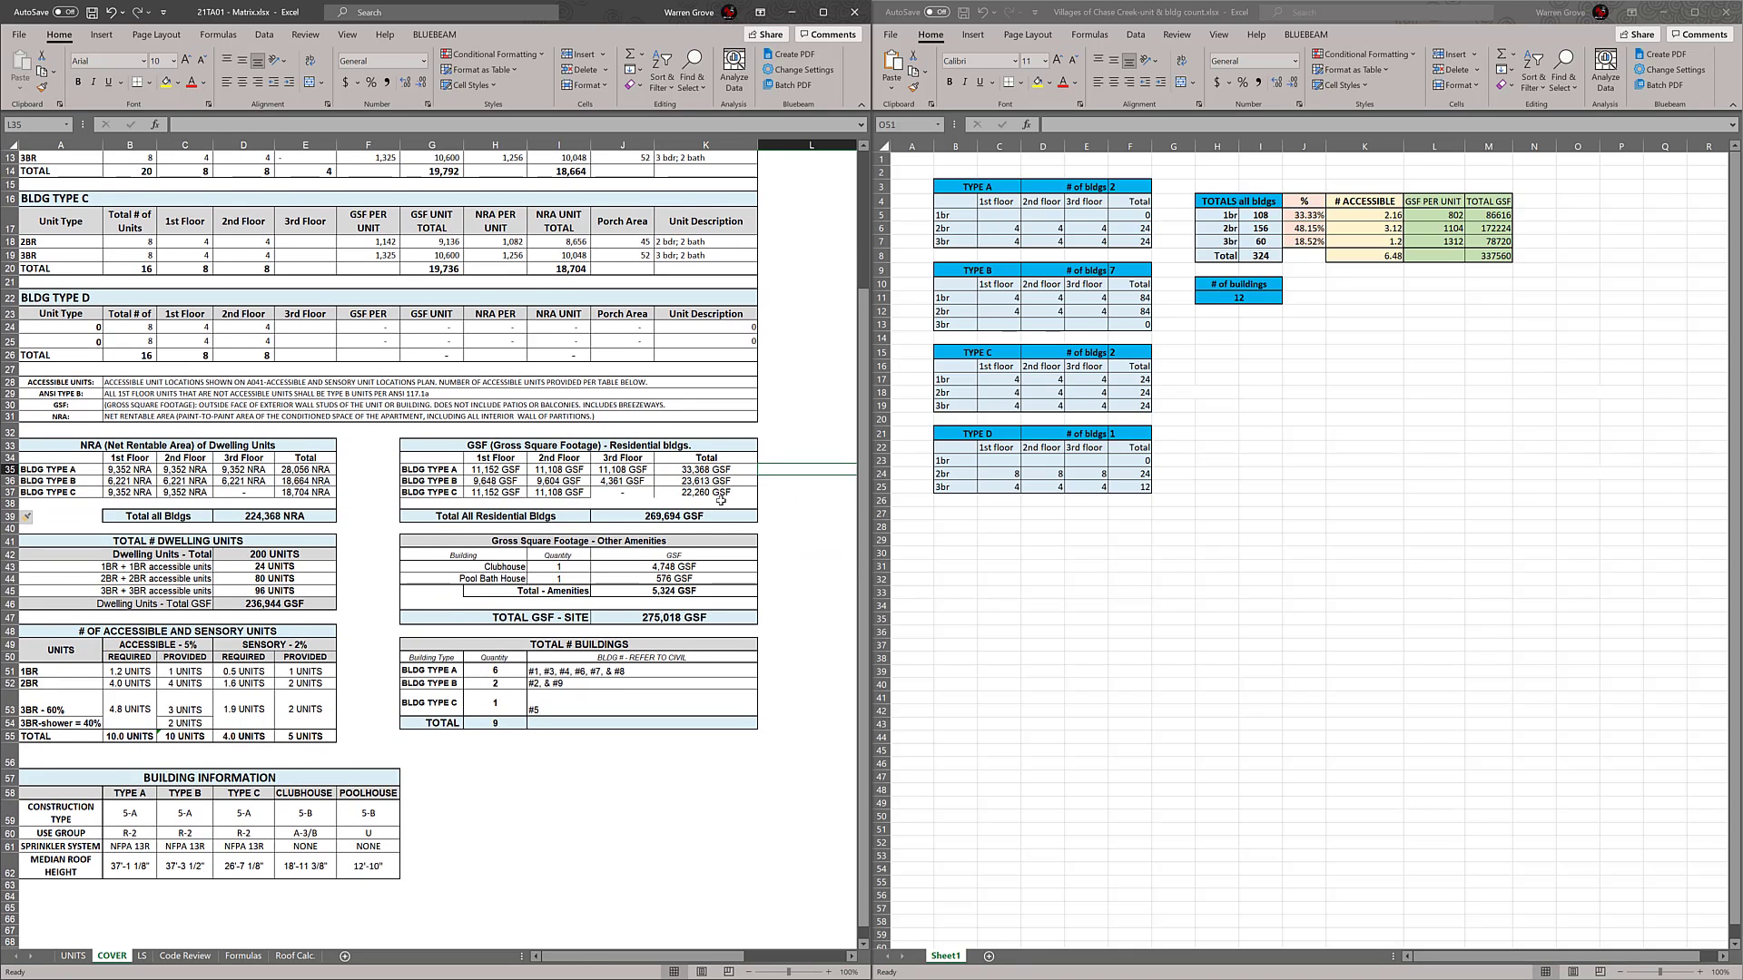
drag(720, 500, 431, 460)
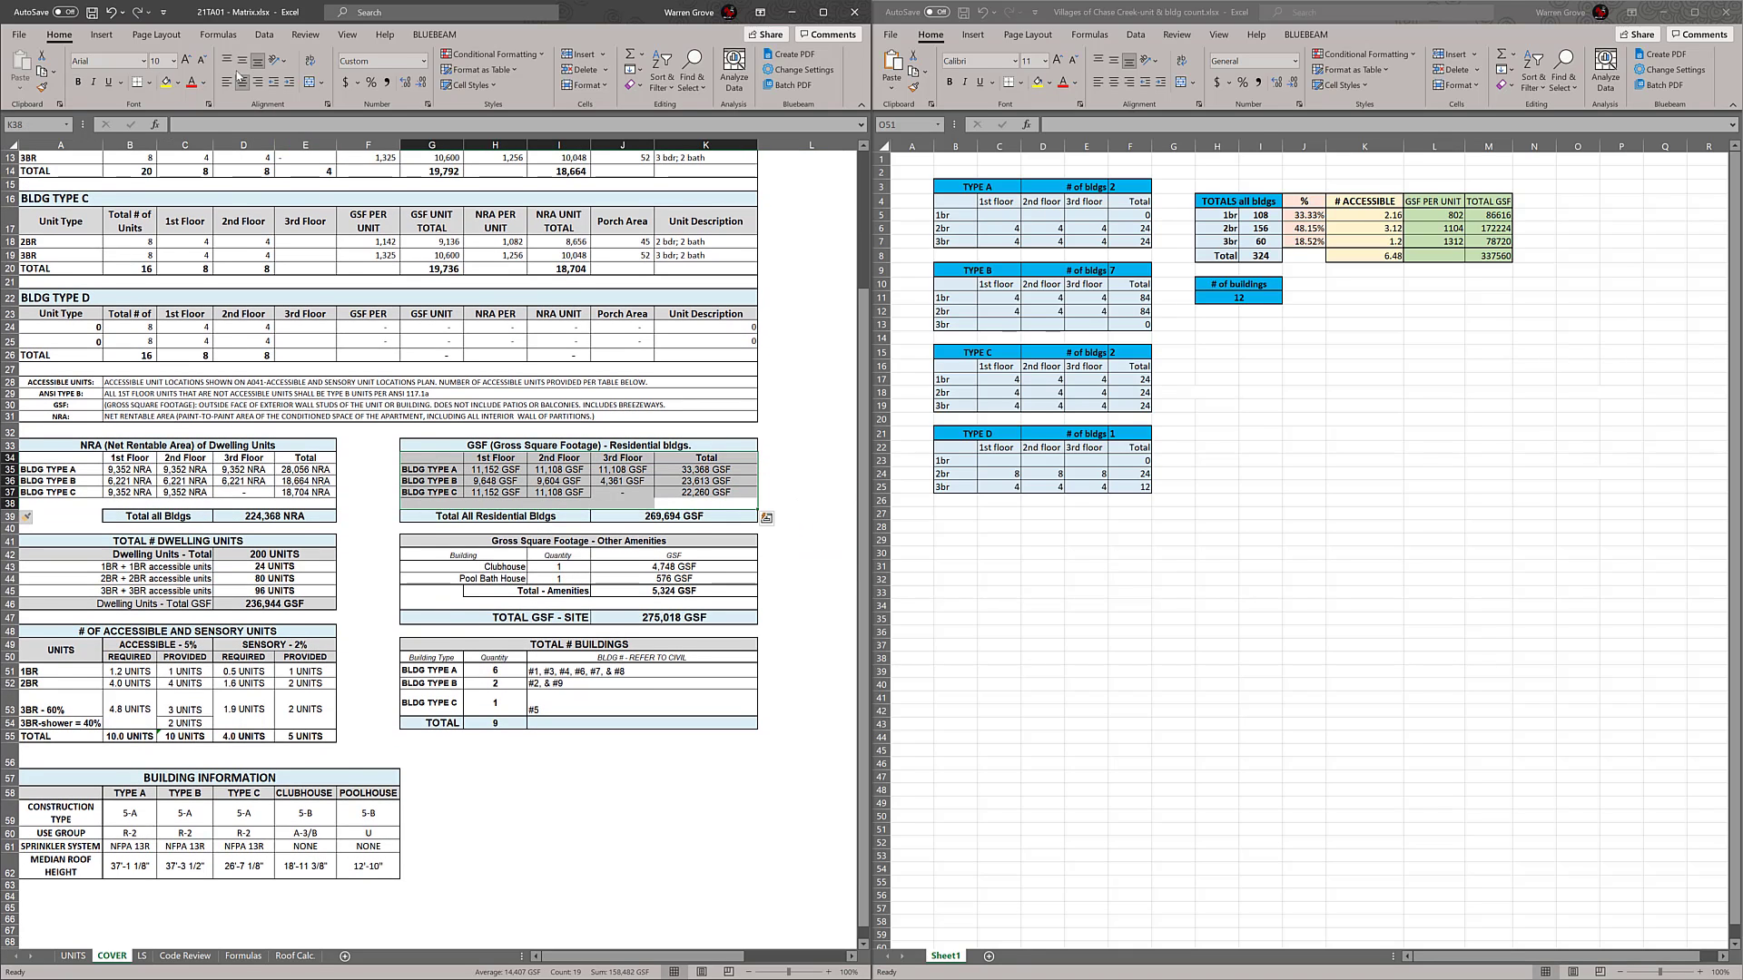
click(149, 83)
click(164, 223)
drag(300, 502, 55, 459)
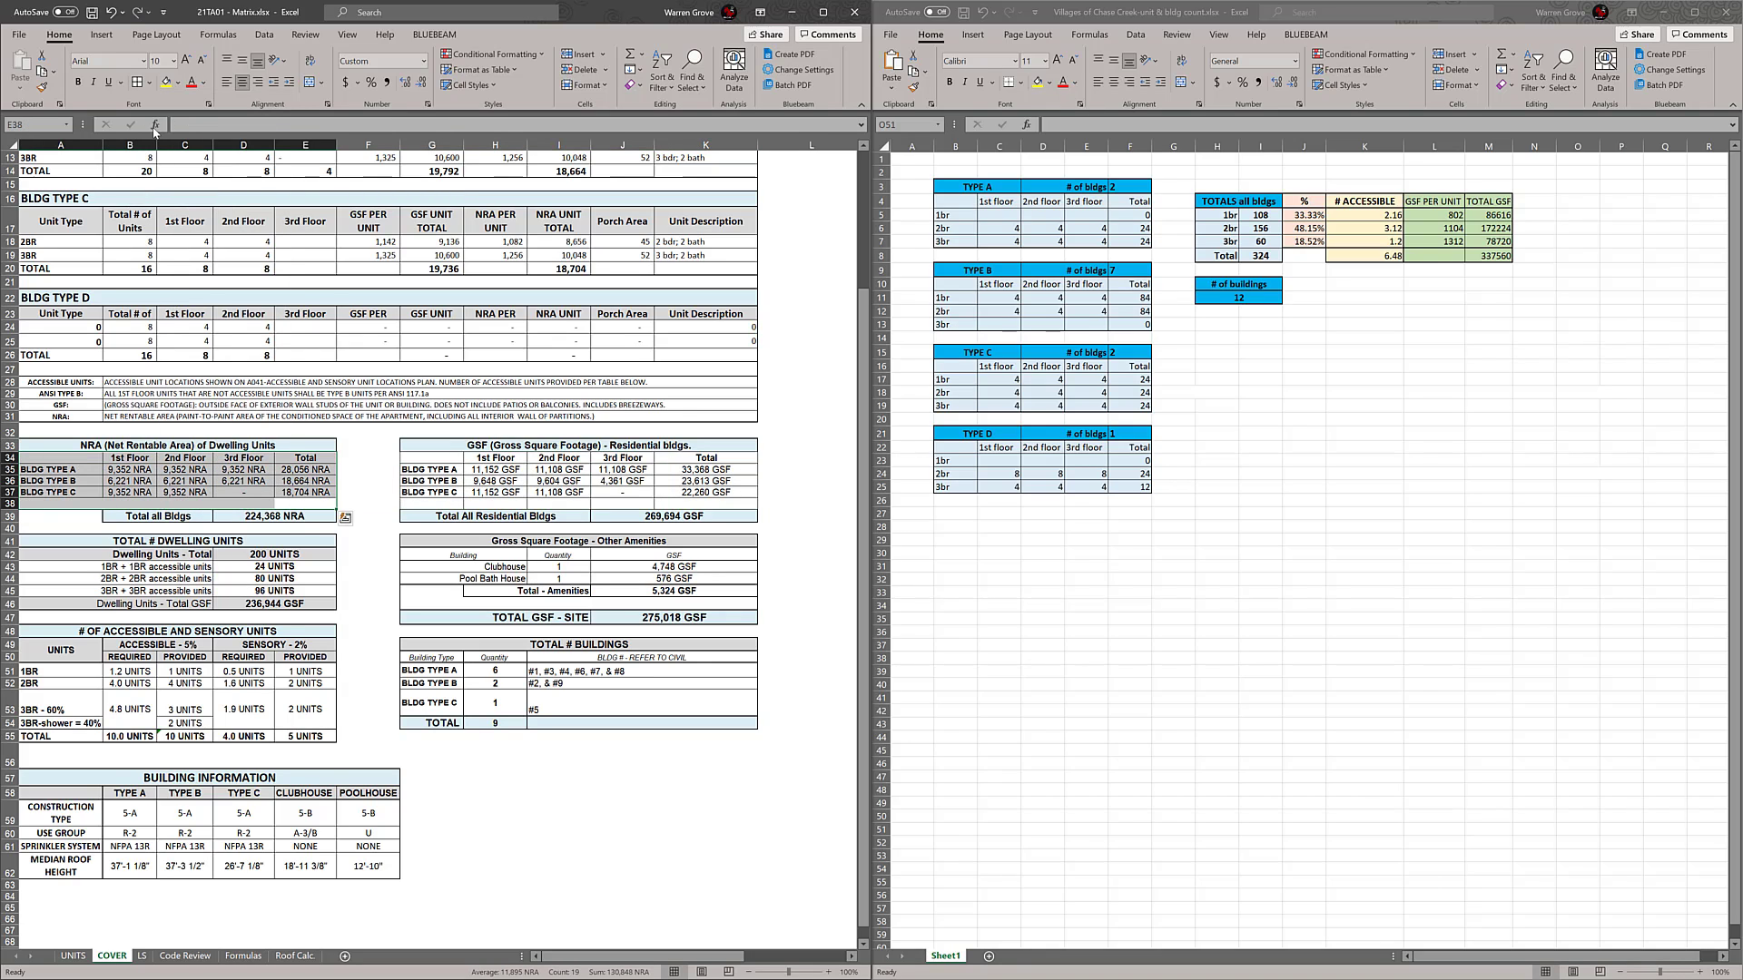
click(137, 83)
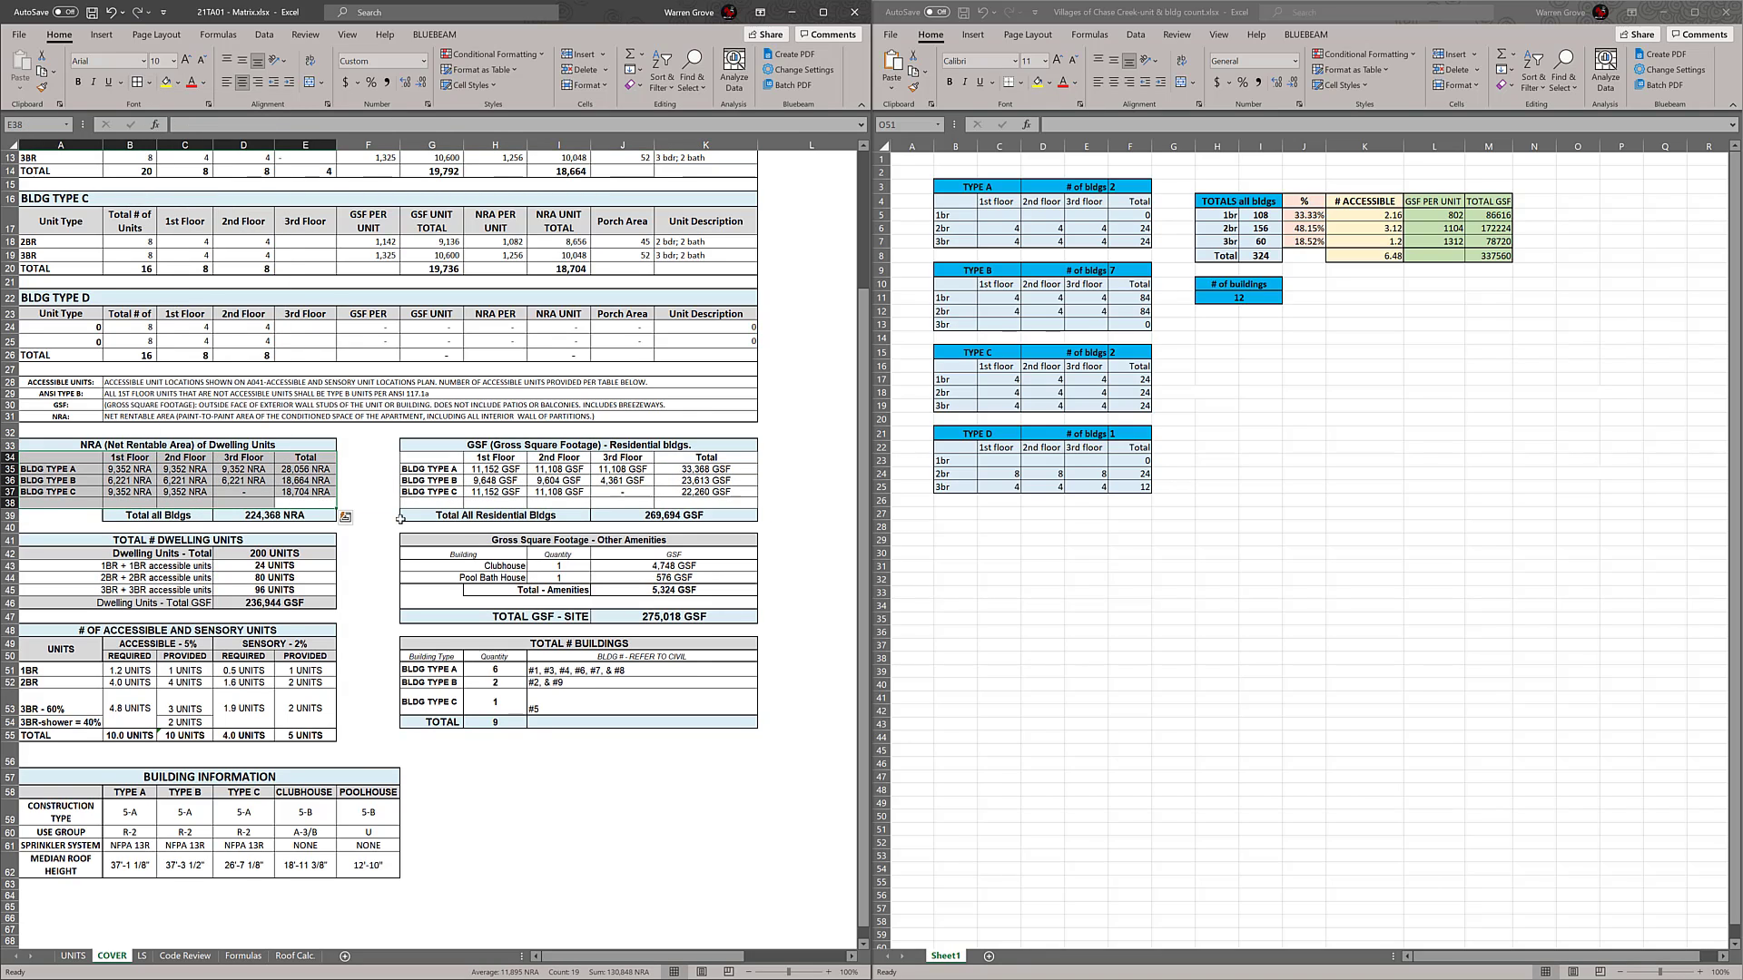
click(793, 490)
Clear the building numbers listed for BLDG TYPE A, B and C in the TOTAL # BUILDINGS table
scroll(726, 544, down, 2)
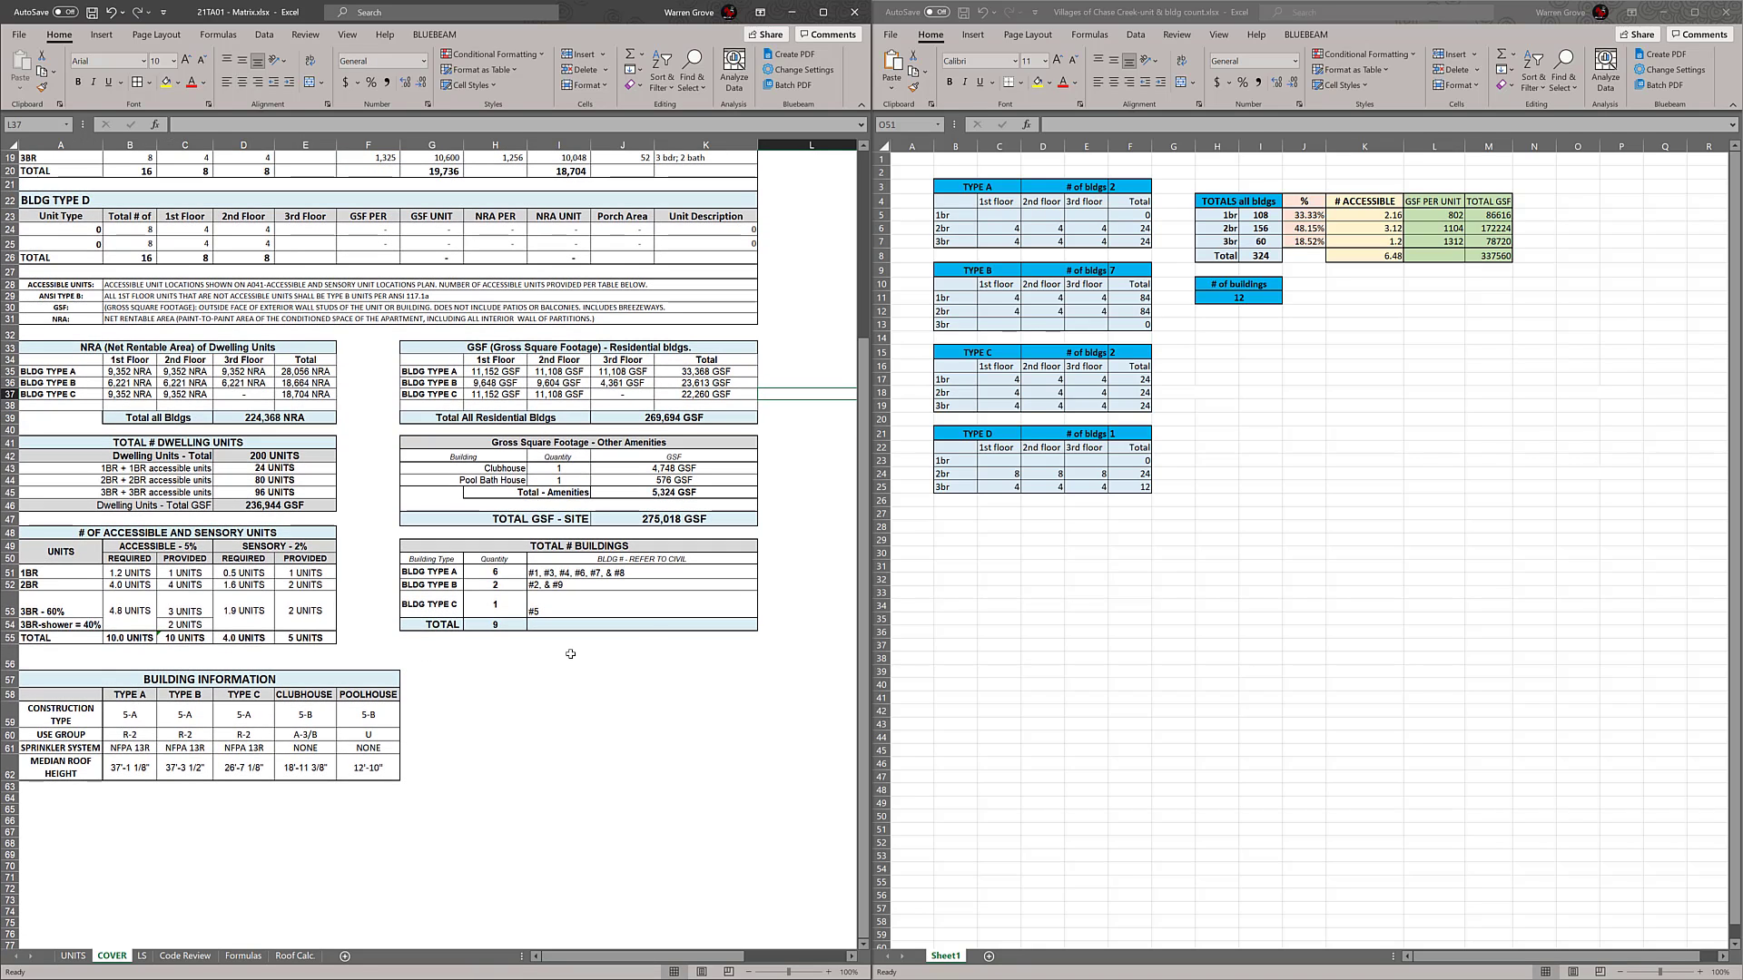
click(605, 573)
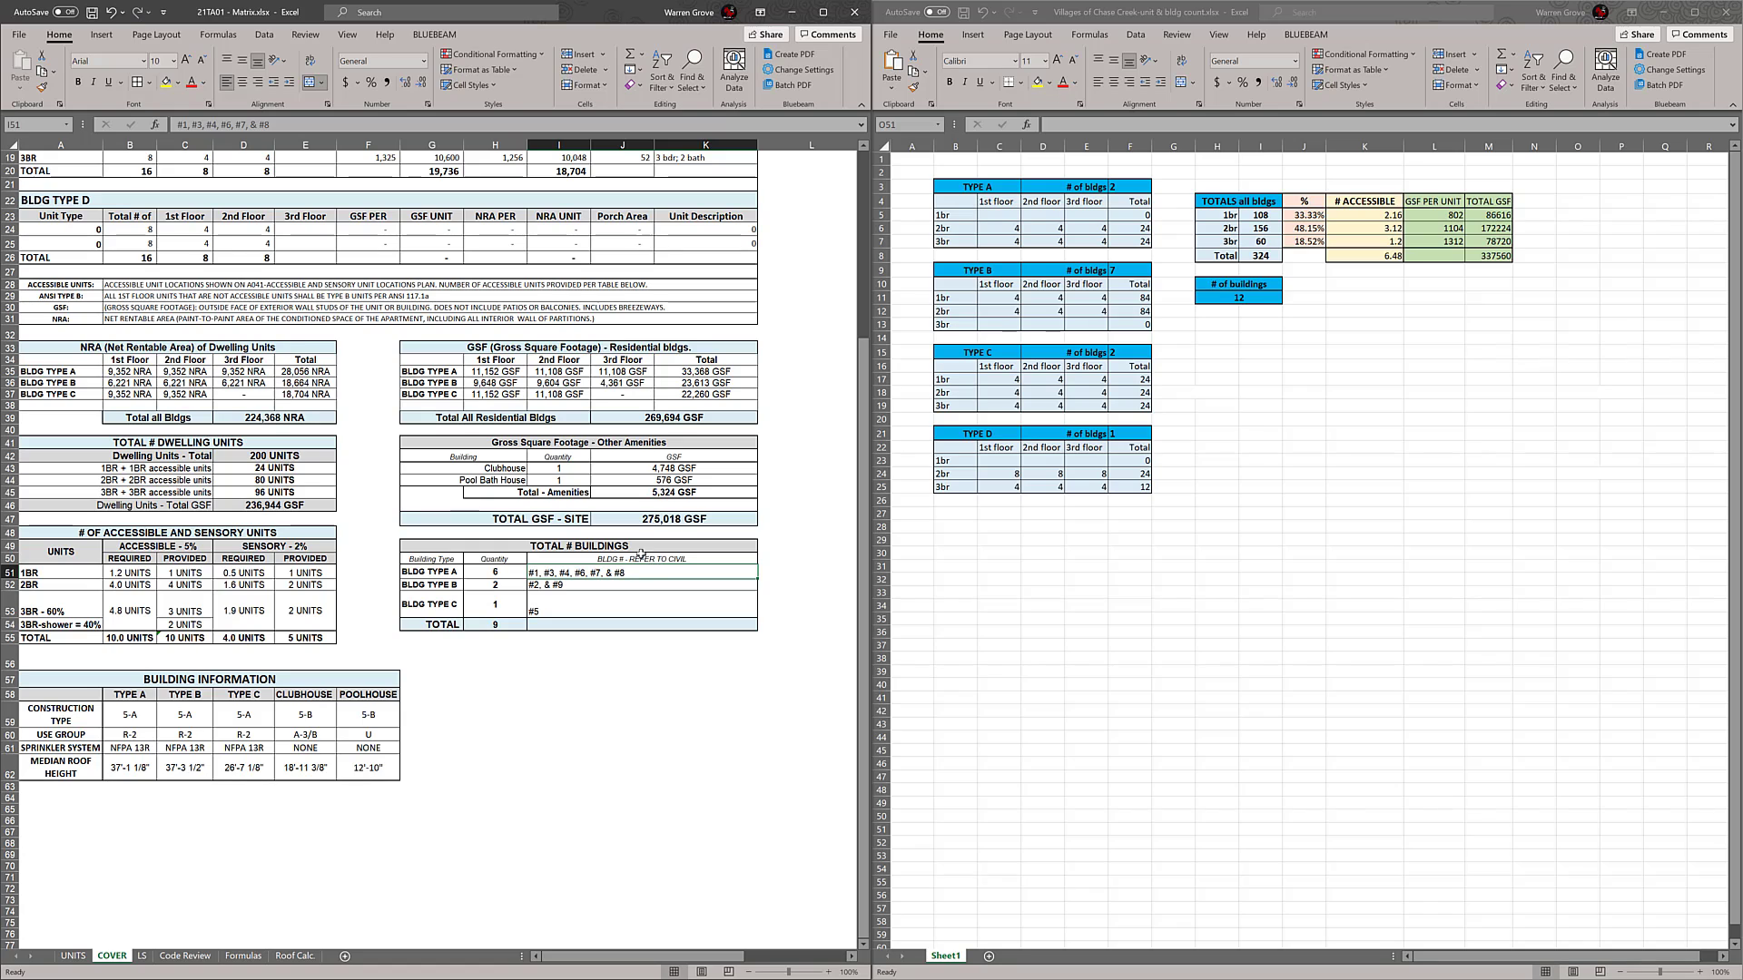
key(Delete)
click(616, 587)
key(Delete)
click(604, 604)
key(Delete)
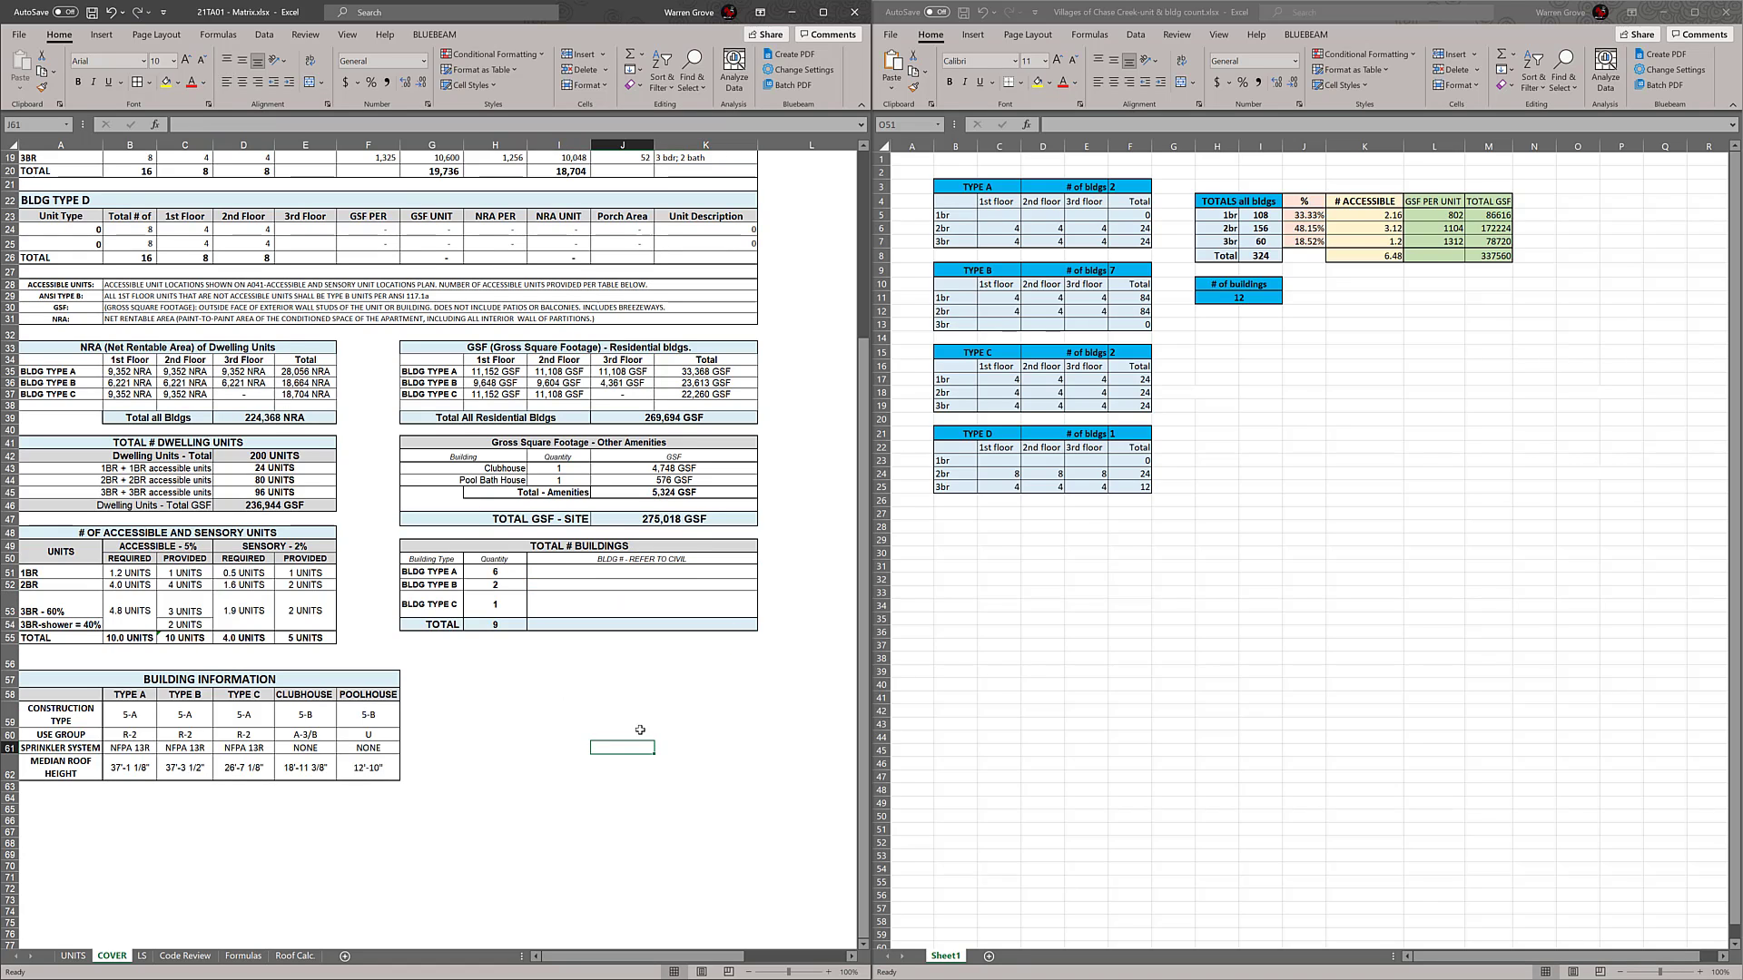
Autofit the height of the 3BR - 60% row in the accessible and sensory units table
scroll(645, 735, up, 2)
click(506, 670)
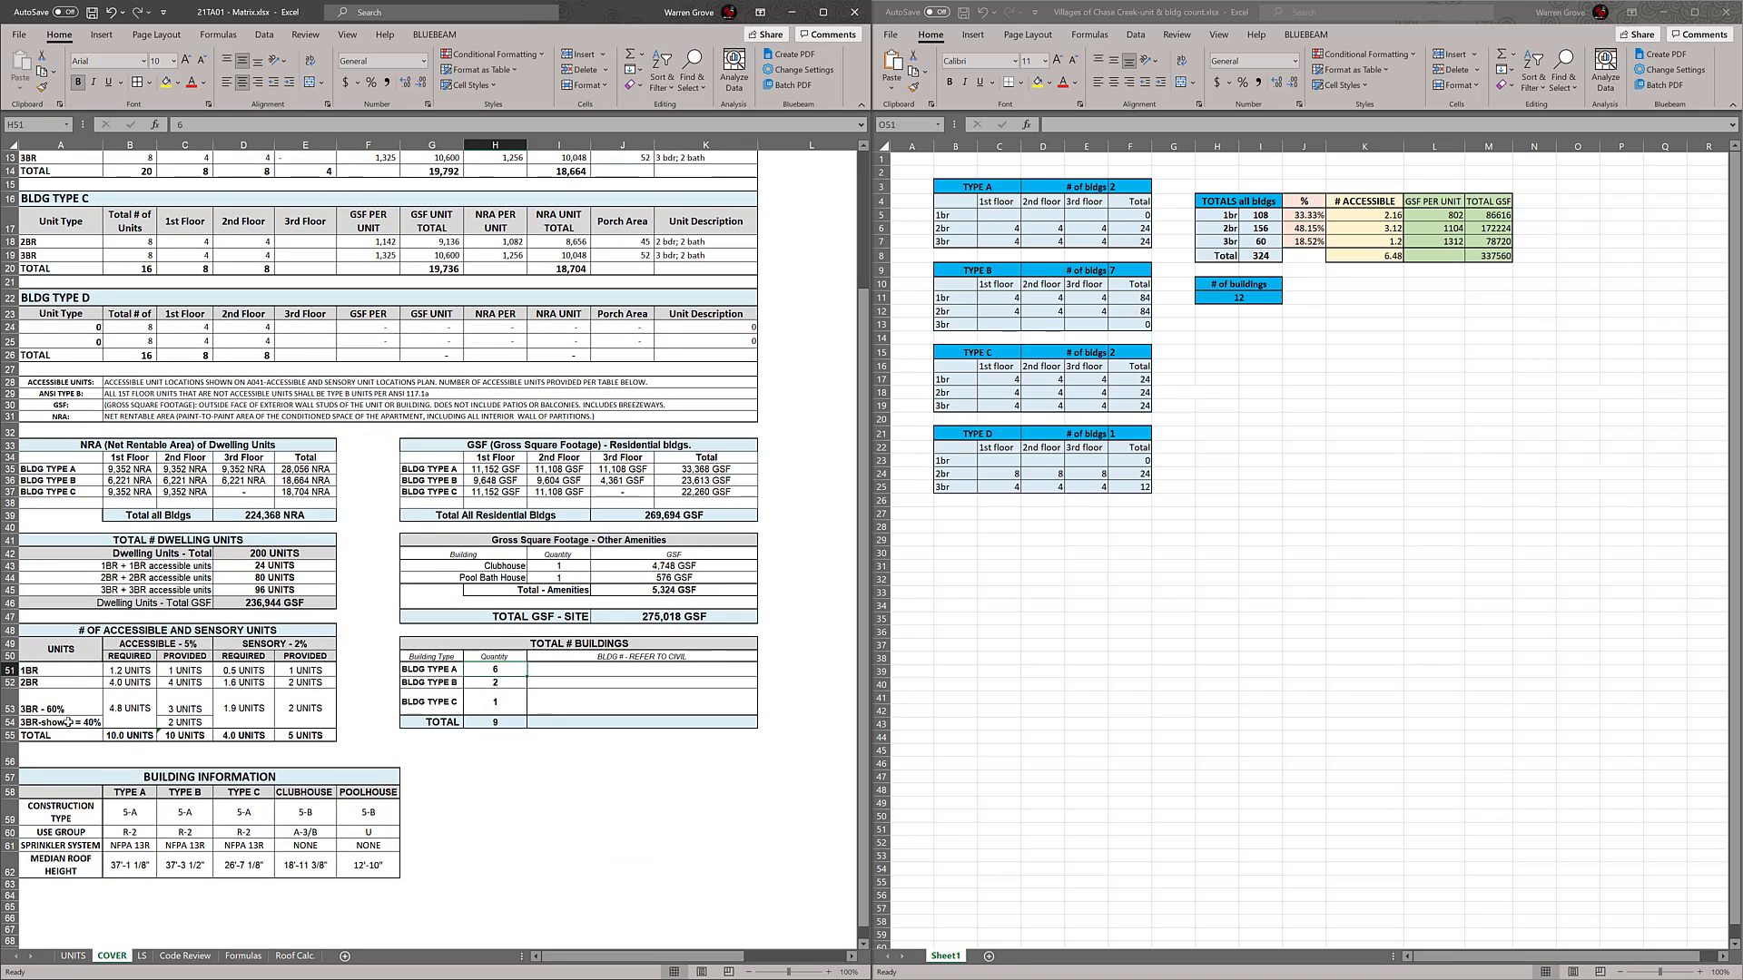
double_click(11, 714)
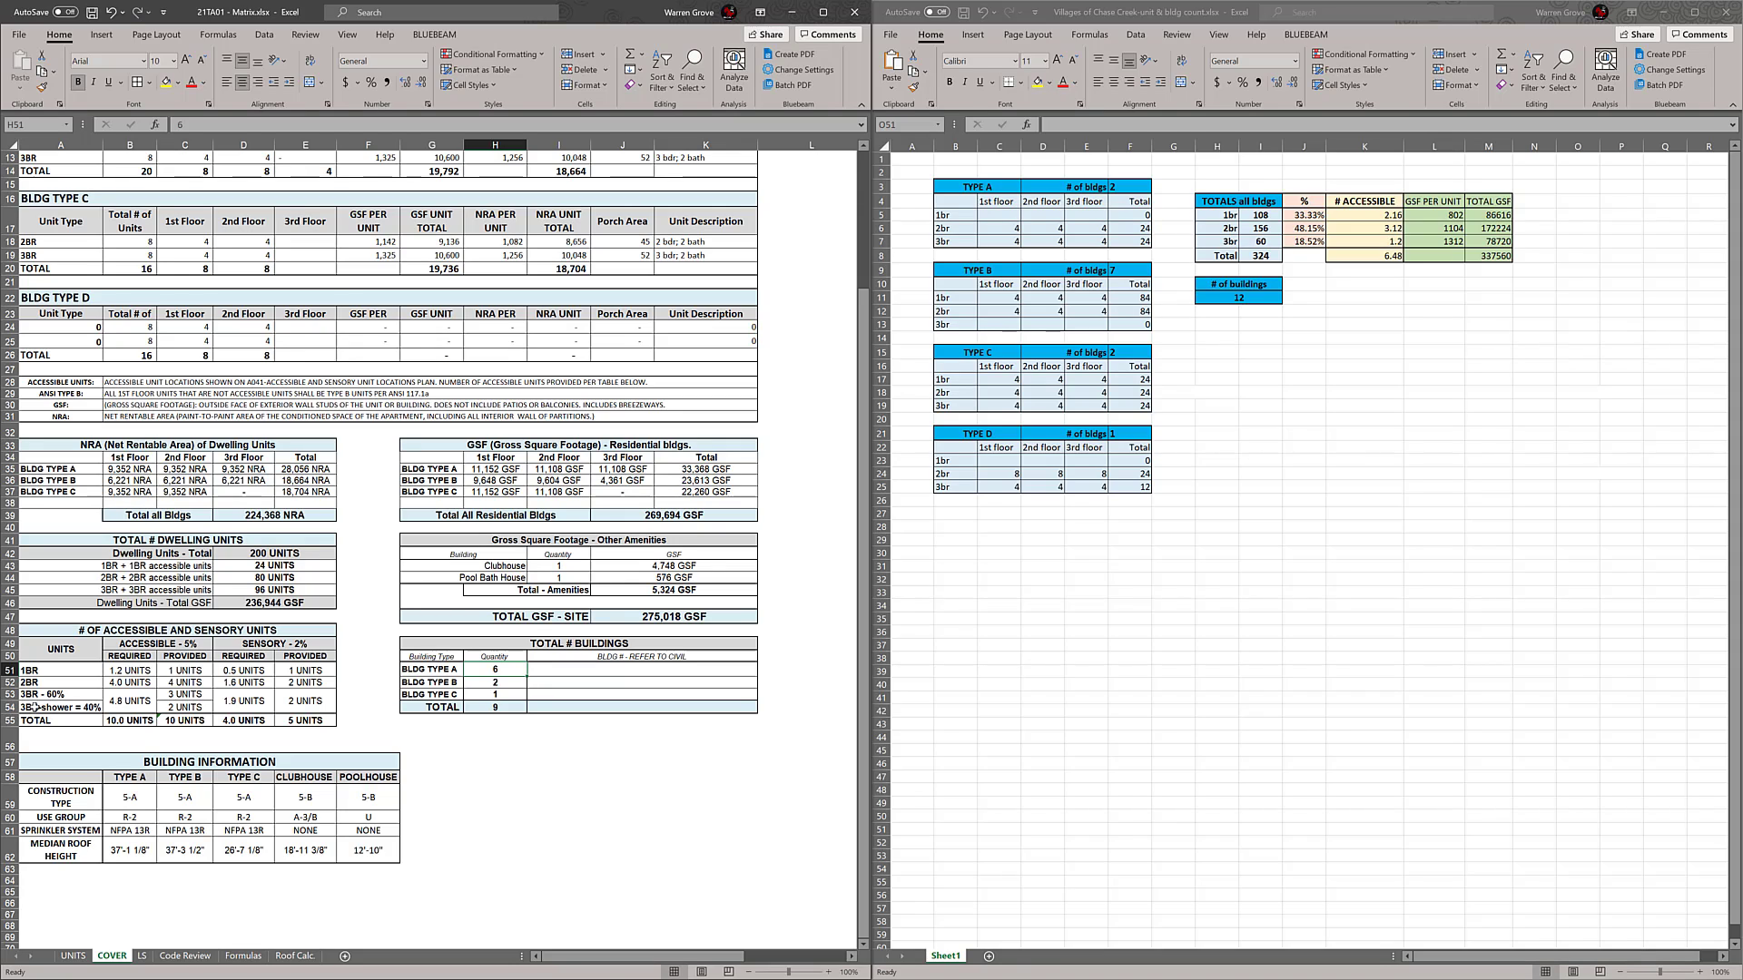
Maximize the matrix workbook and unmerge the 3BR cells for accessible required, sensory required and sensory provided units
drag(33, 707, 304, 695)
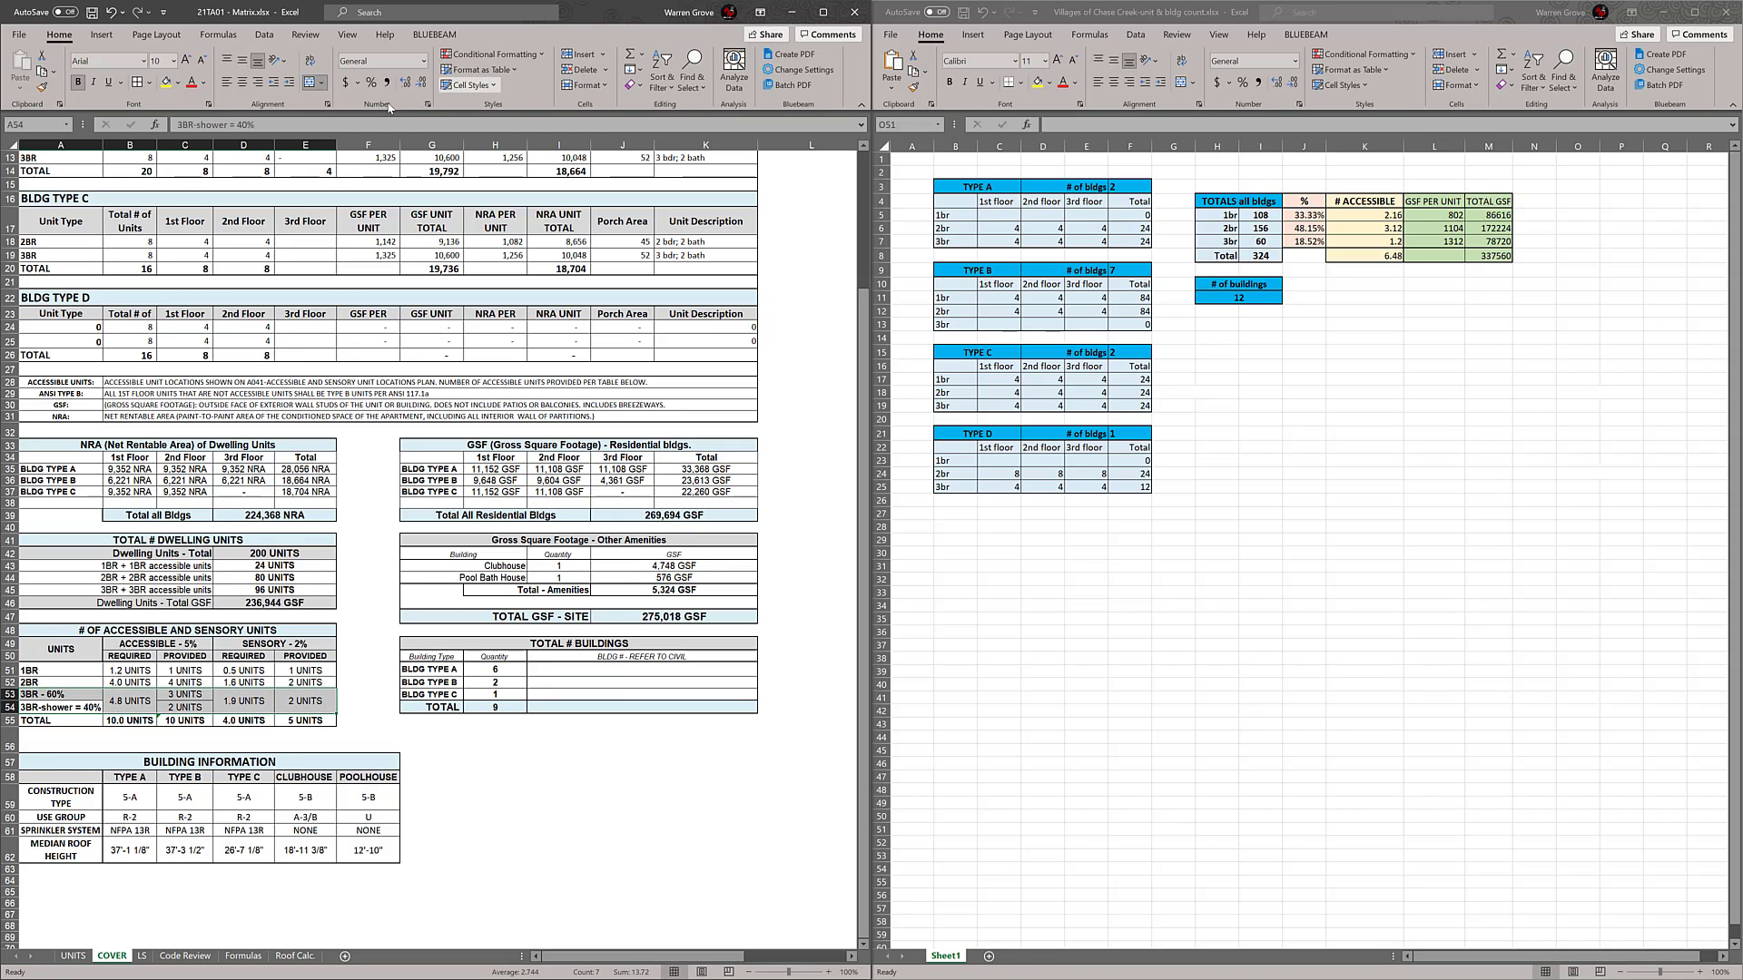
double_click(292, 12)
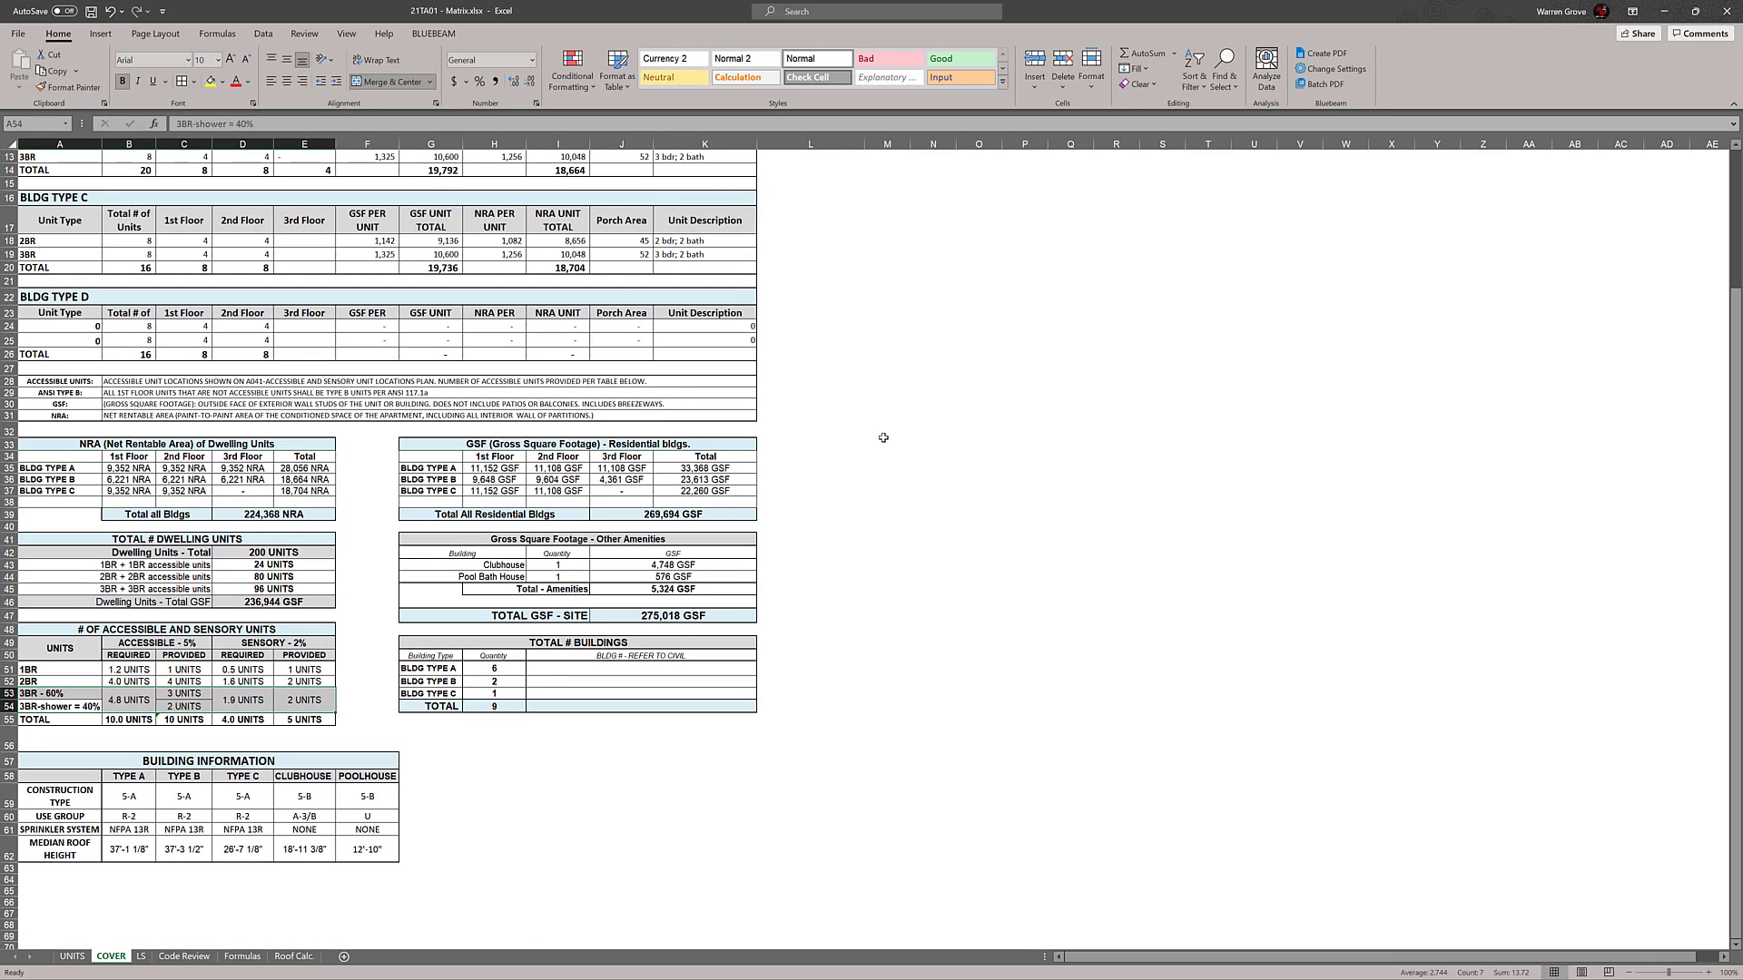
click(352, 735)
drag(48, 710, 258, 706)
click(133, 703)
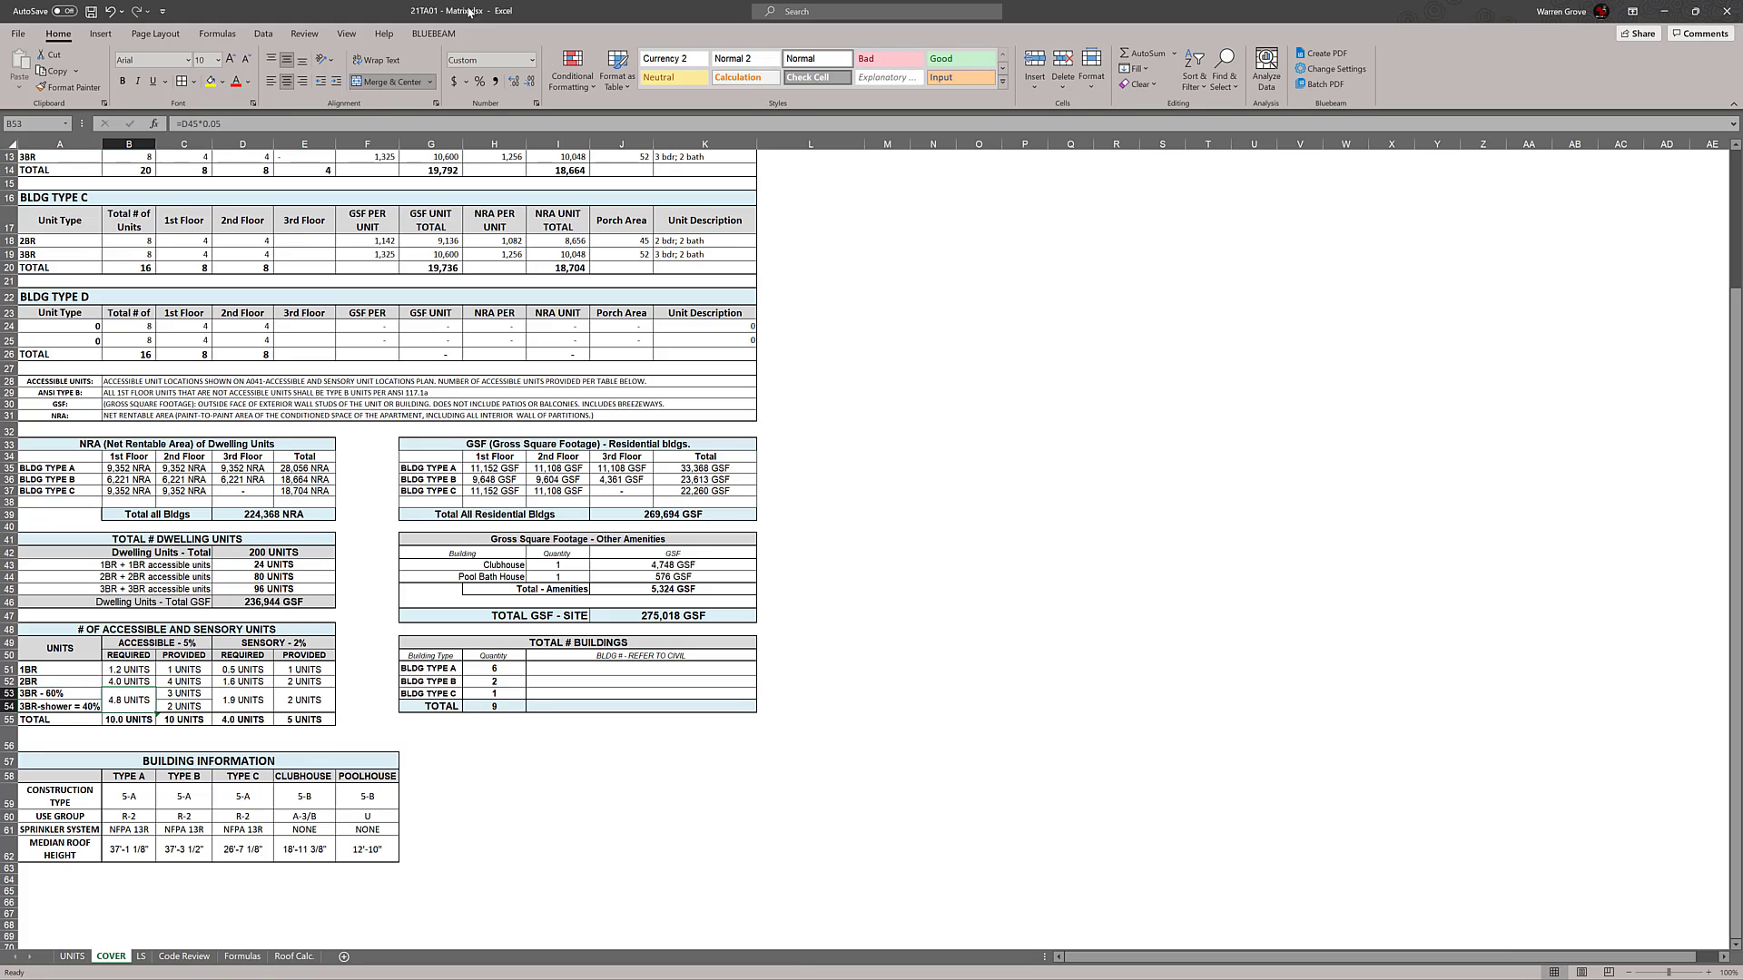
click(392, 82)
click(242, 699)
click(392, 82)
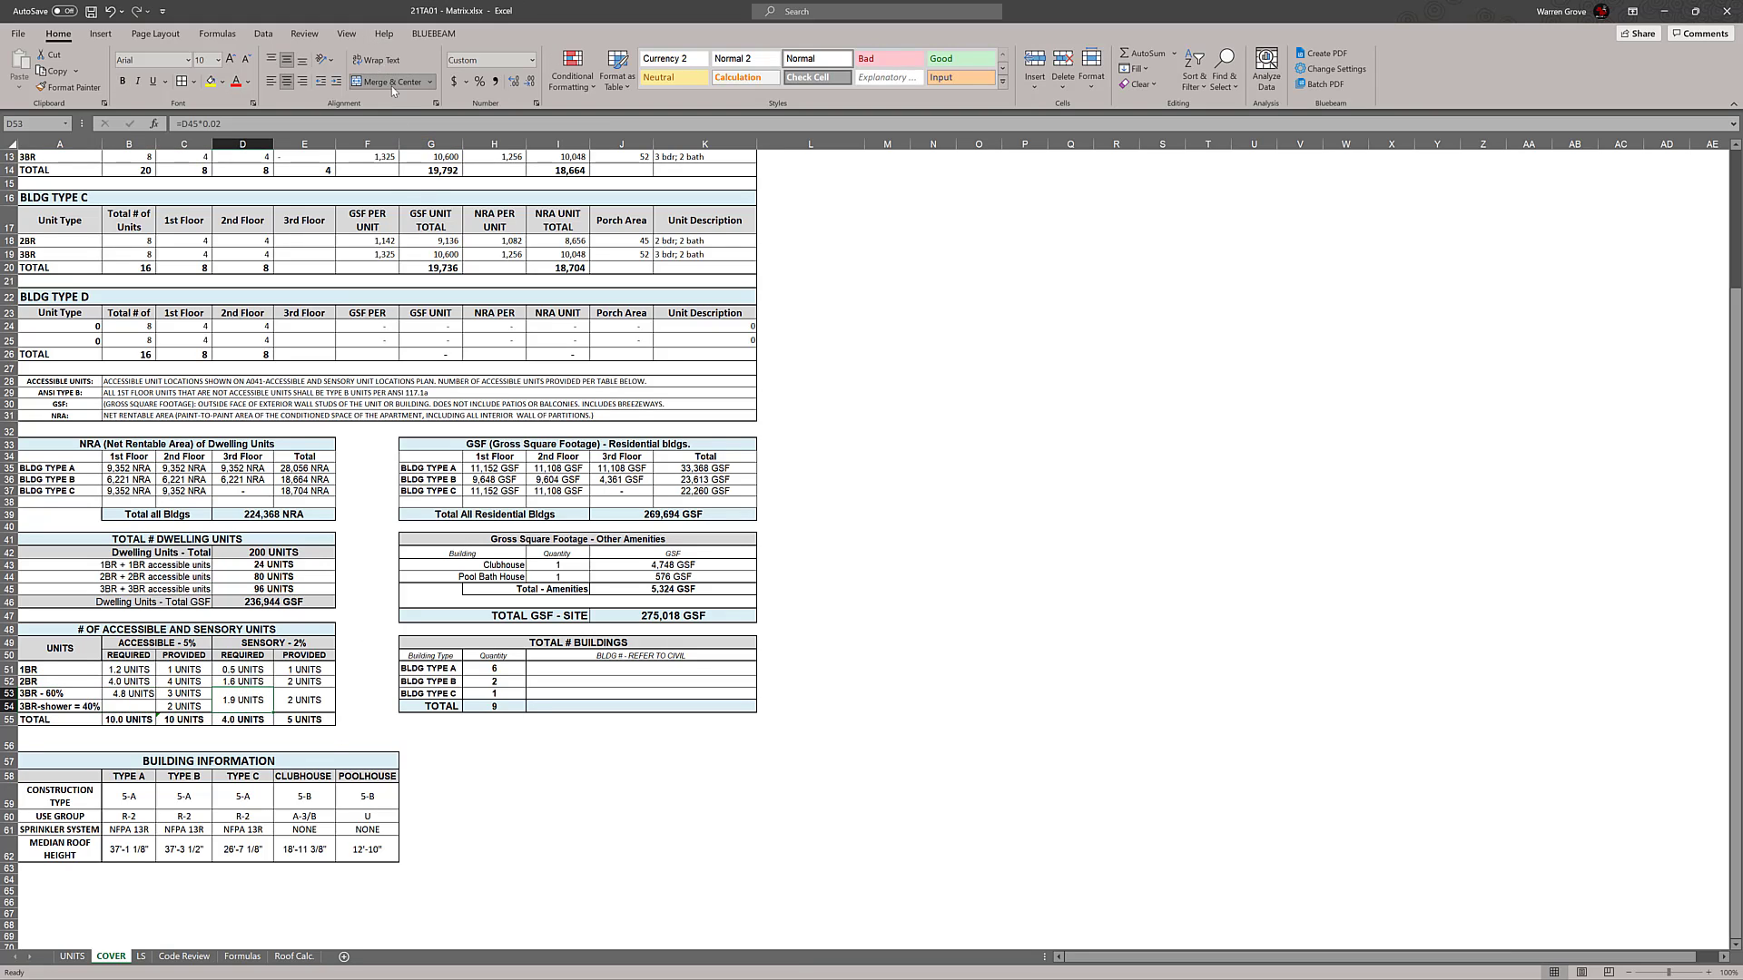
click(315, 698)
click(392, 81)
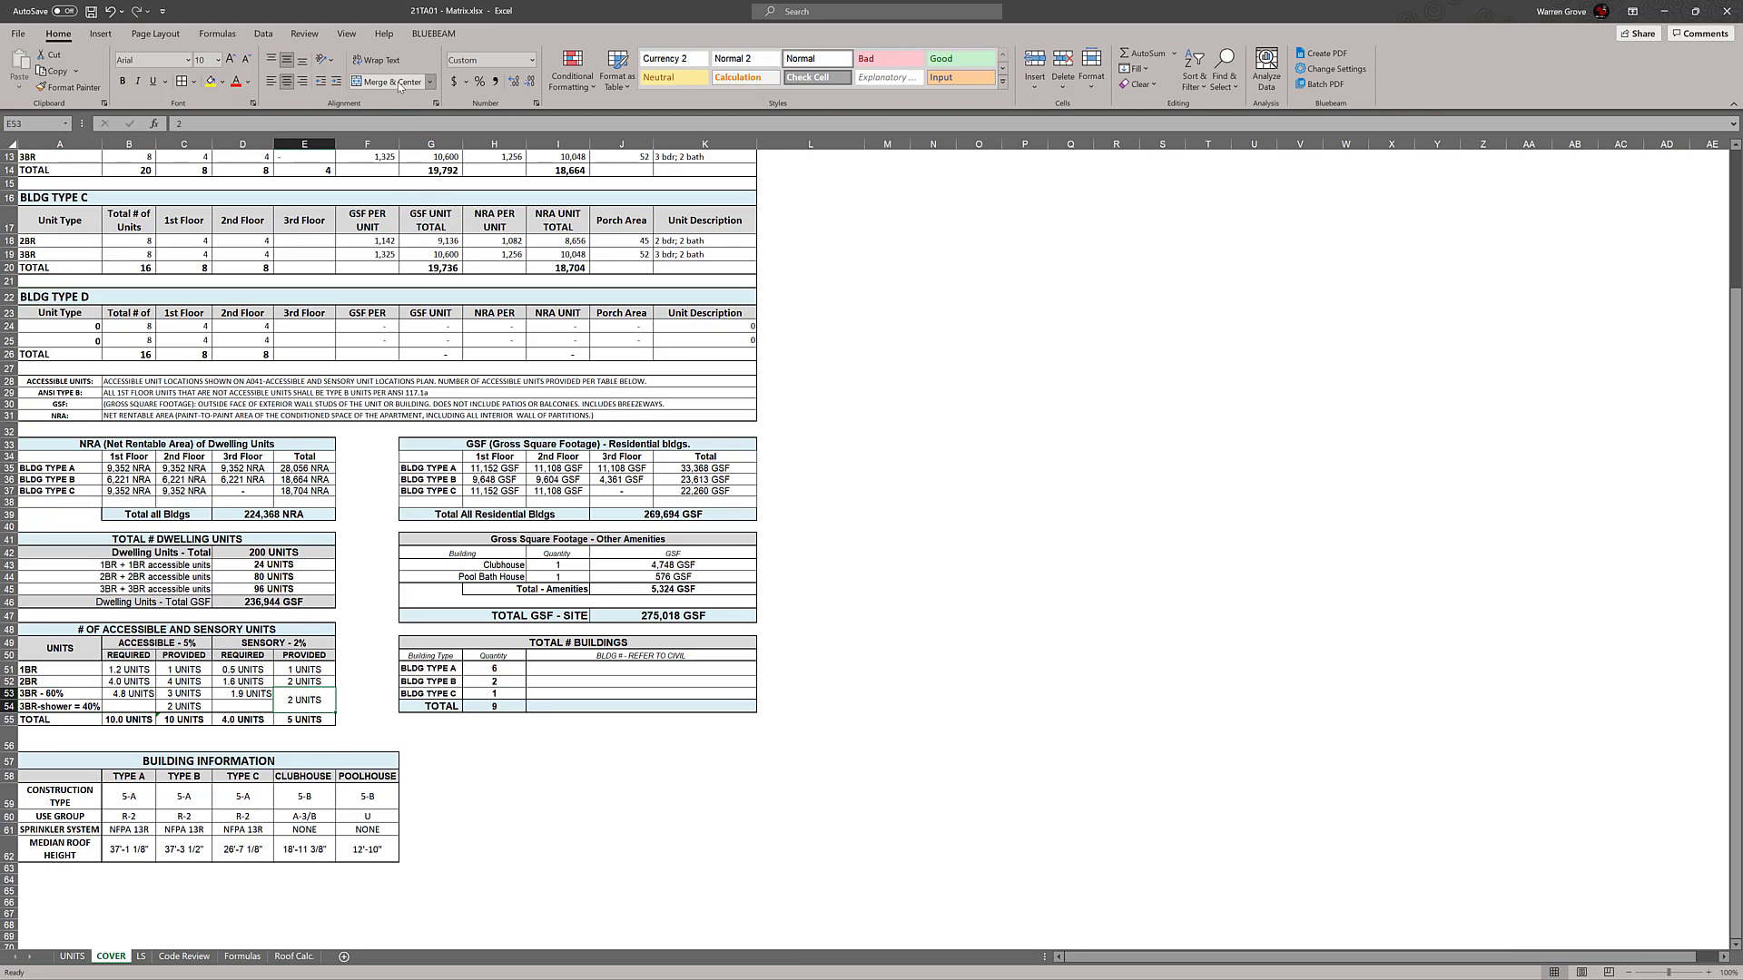
Clear the contents of the 3BR-shower = 40% row in the accessible and sensory units table
click(1070, 514)
click(9, 708)
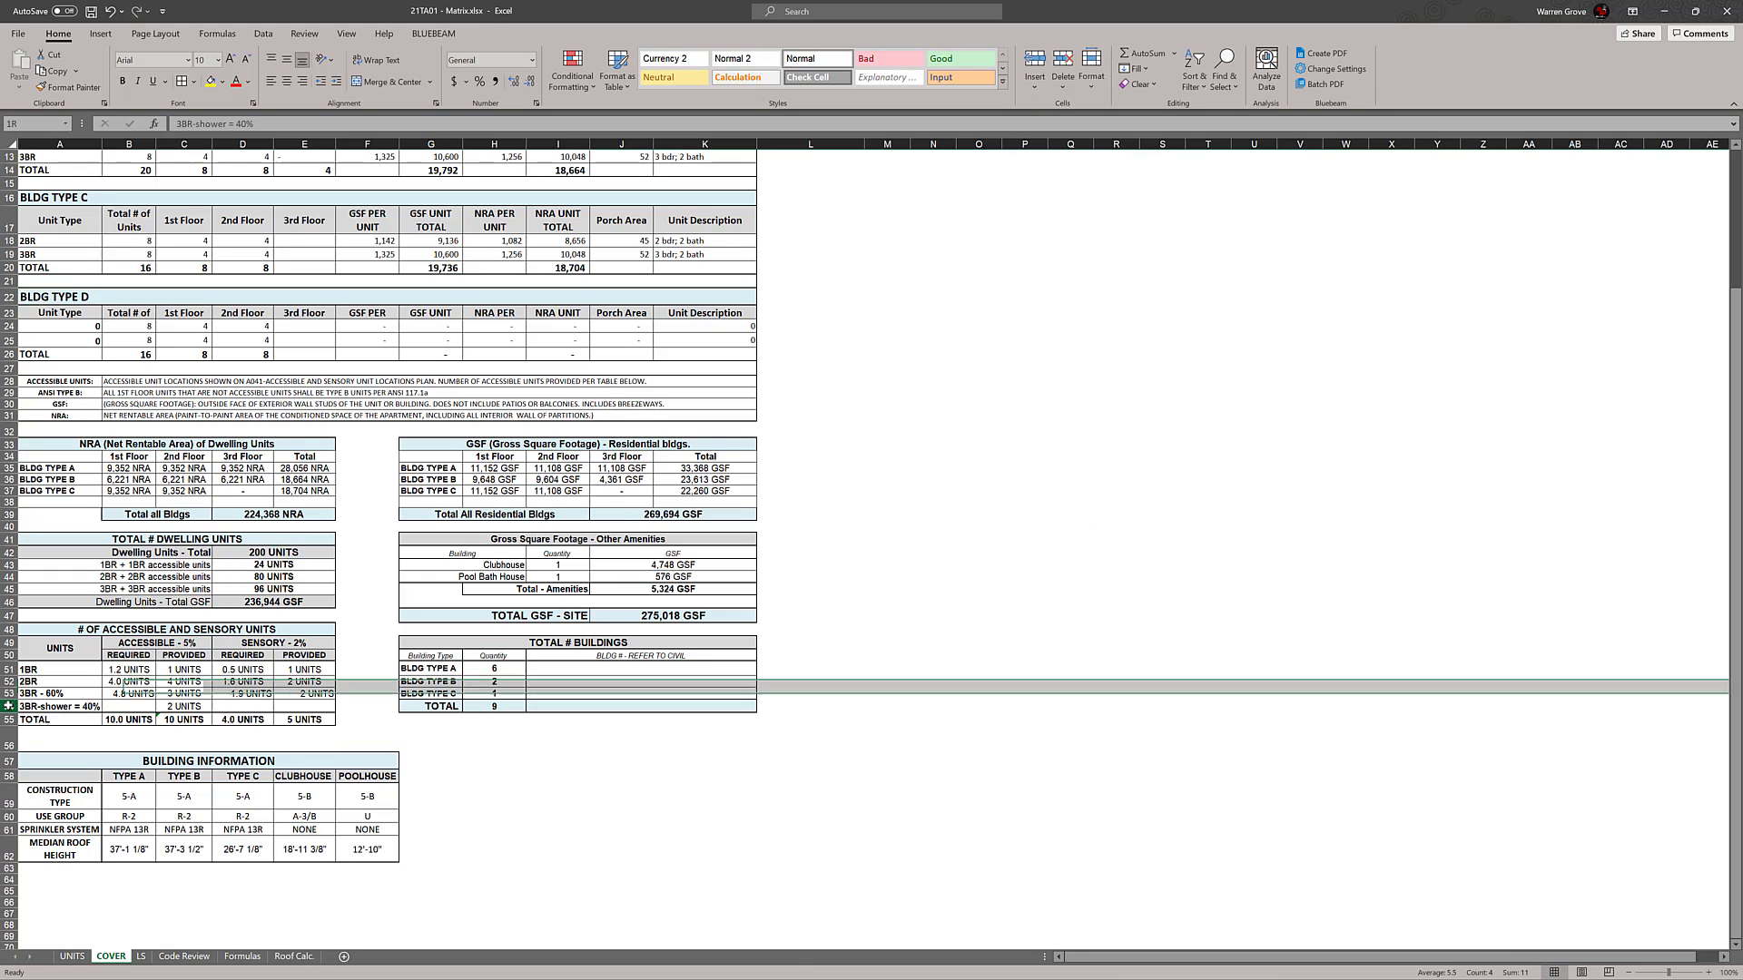
drag(29, 707, 278, 713)
key(Delete)
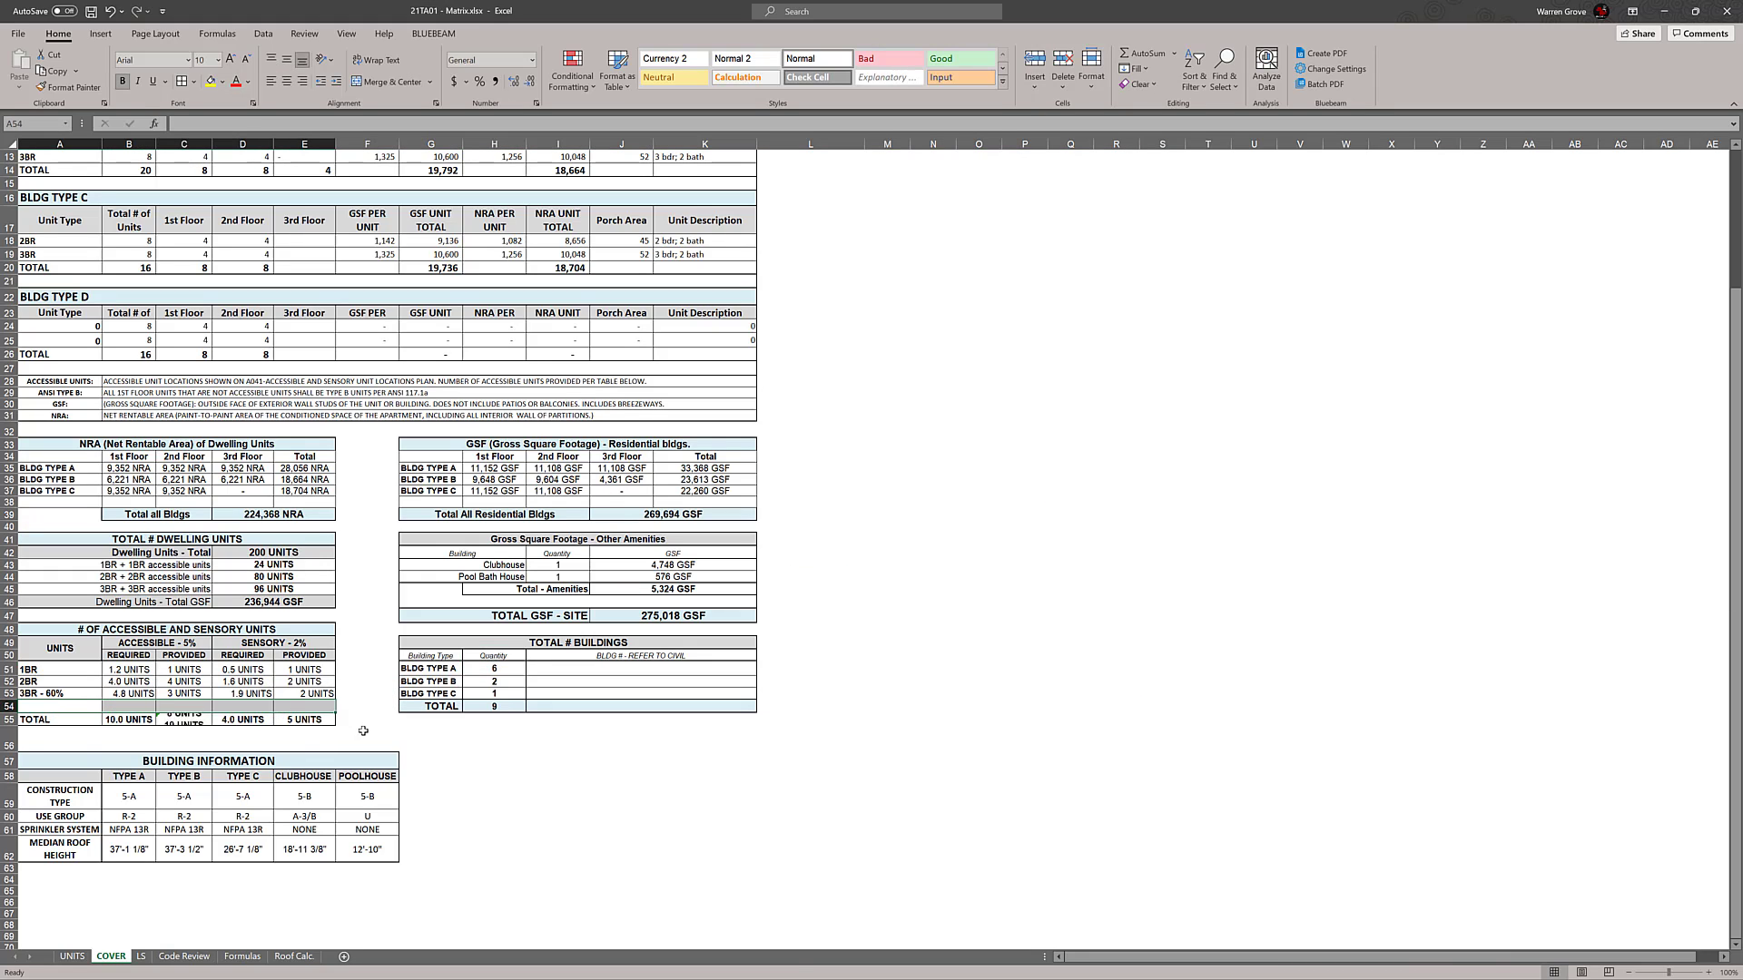
Move the TOTAL row of the accessible and sensory units table up directly beneath the 3BR - 60% row
drag(54, 719, 294, 703)
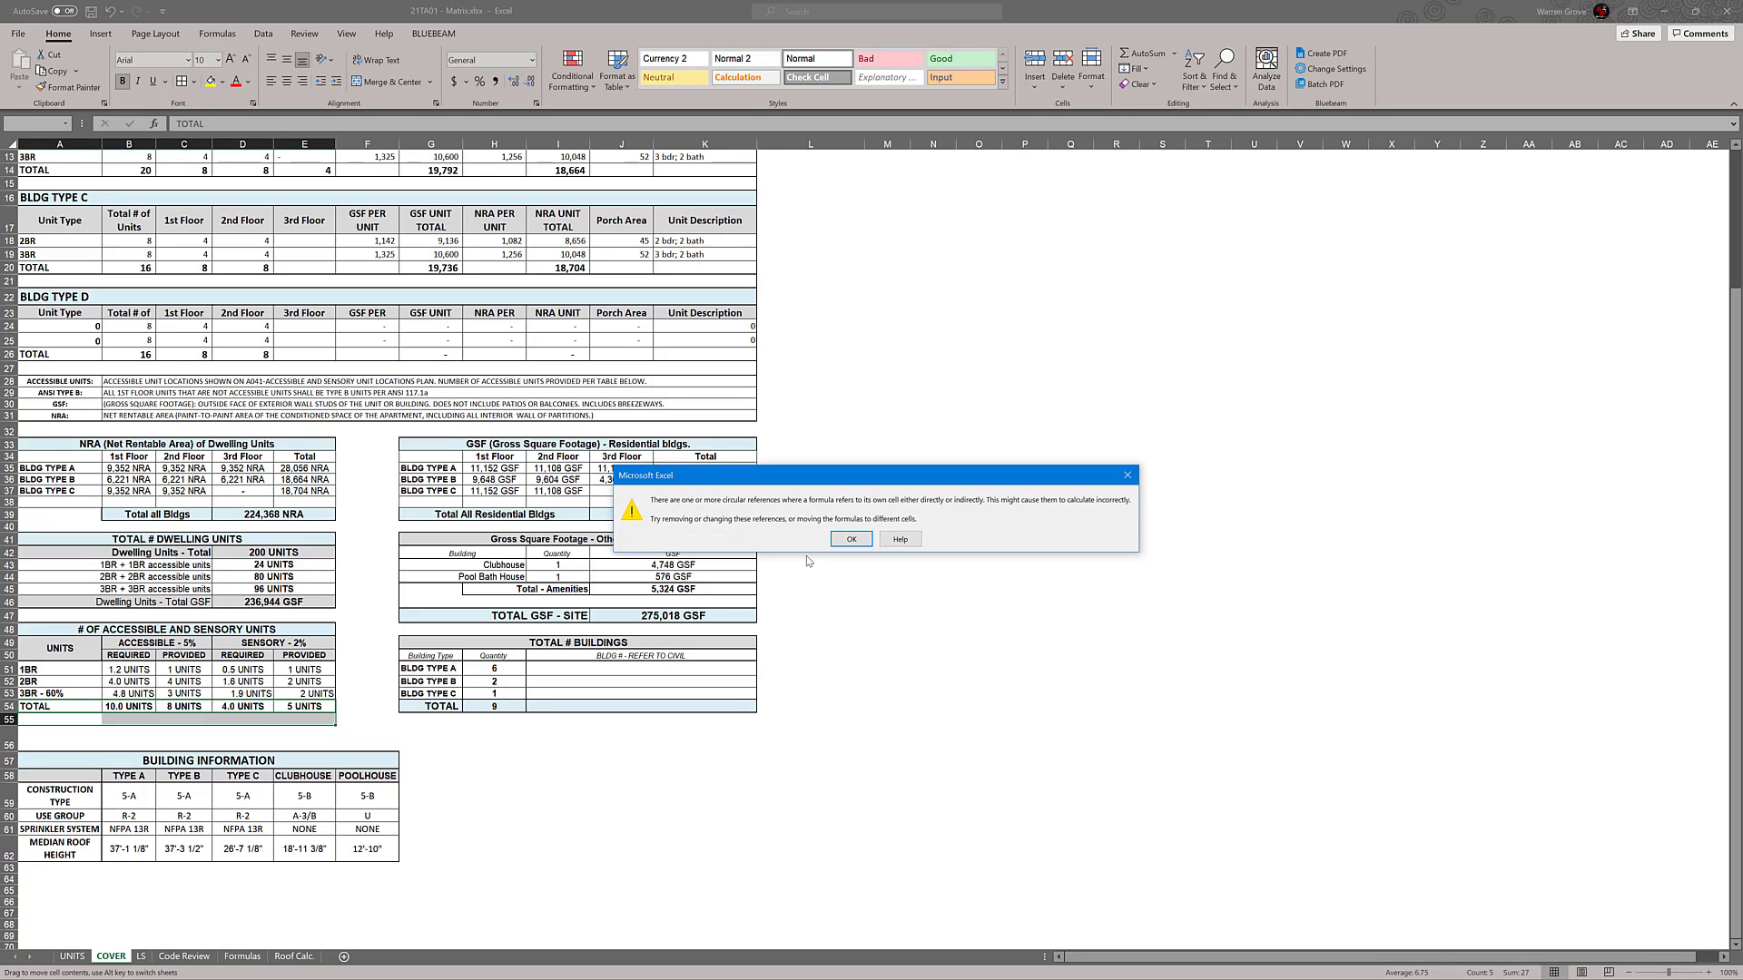
click(848, 541)
click(945, 515)
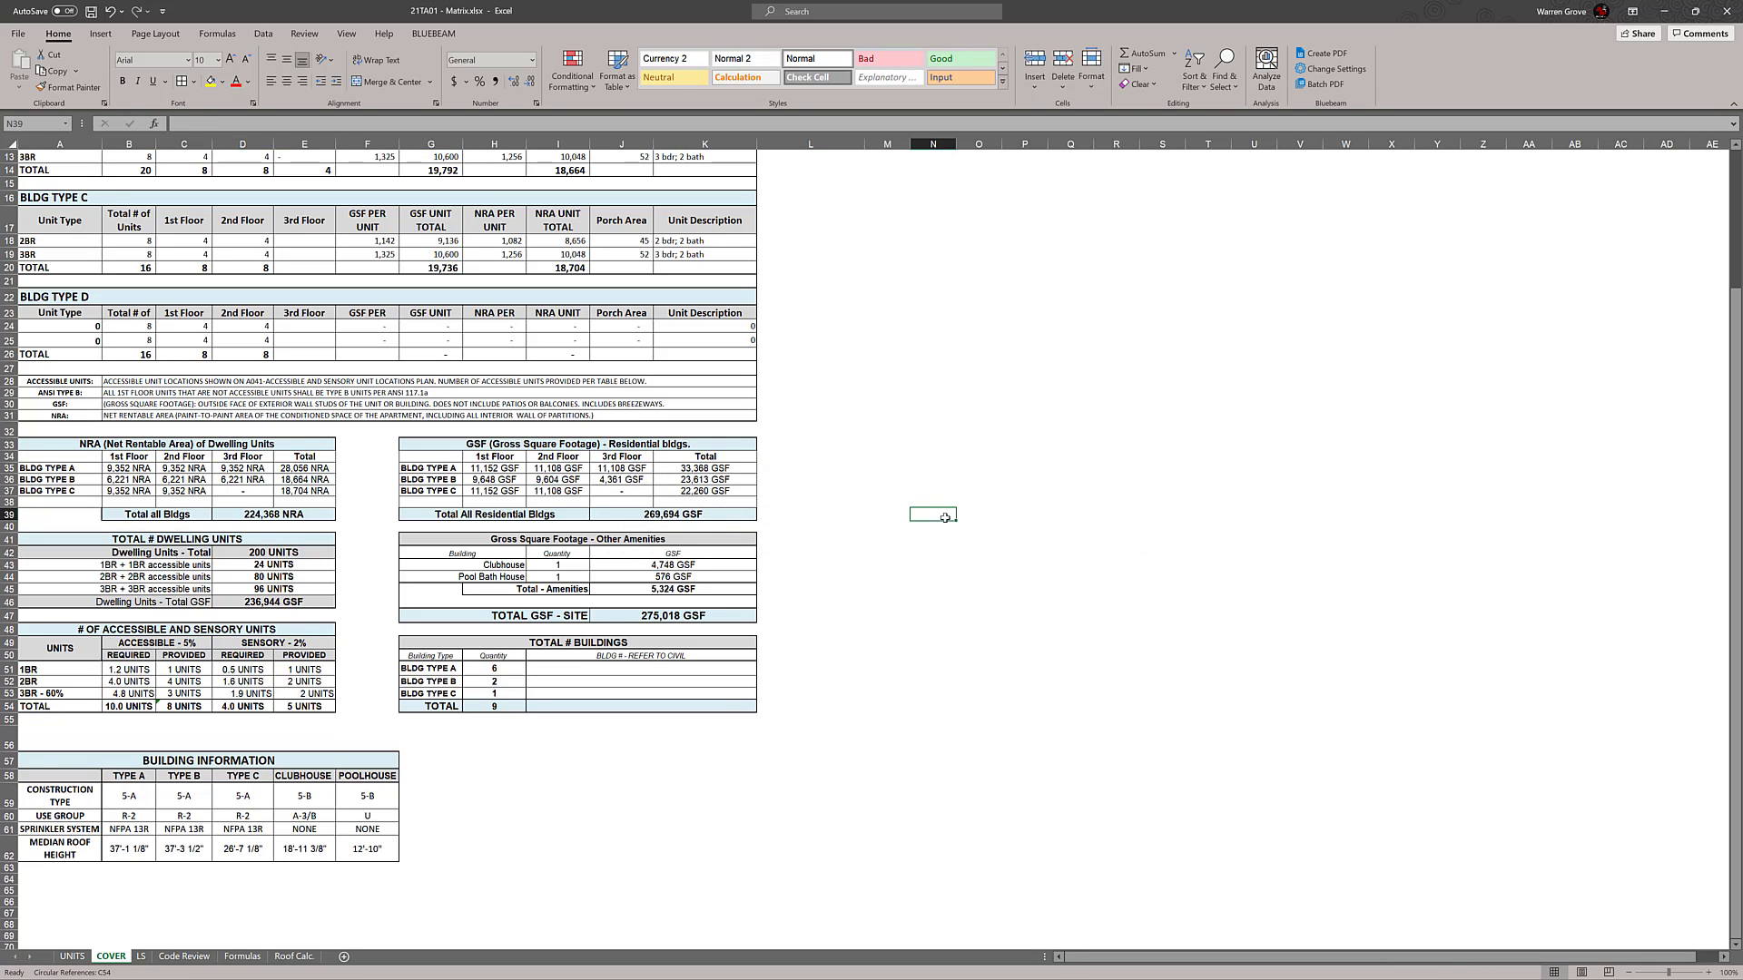
Shorten the 3BR - 60% label in the accessible and sensory units table to 3BR
click(86, 694)
key(BackSpace)
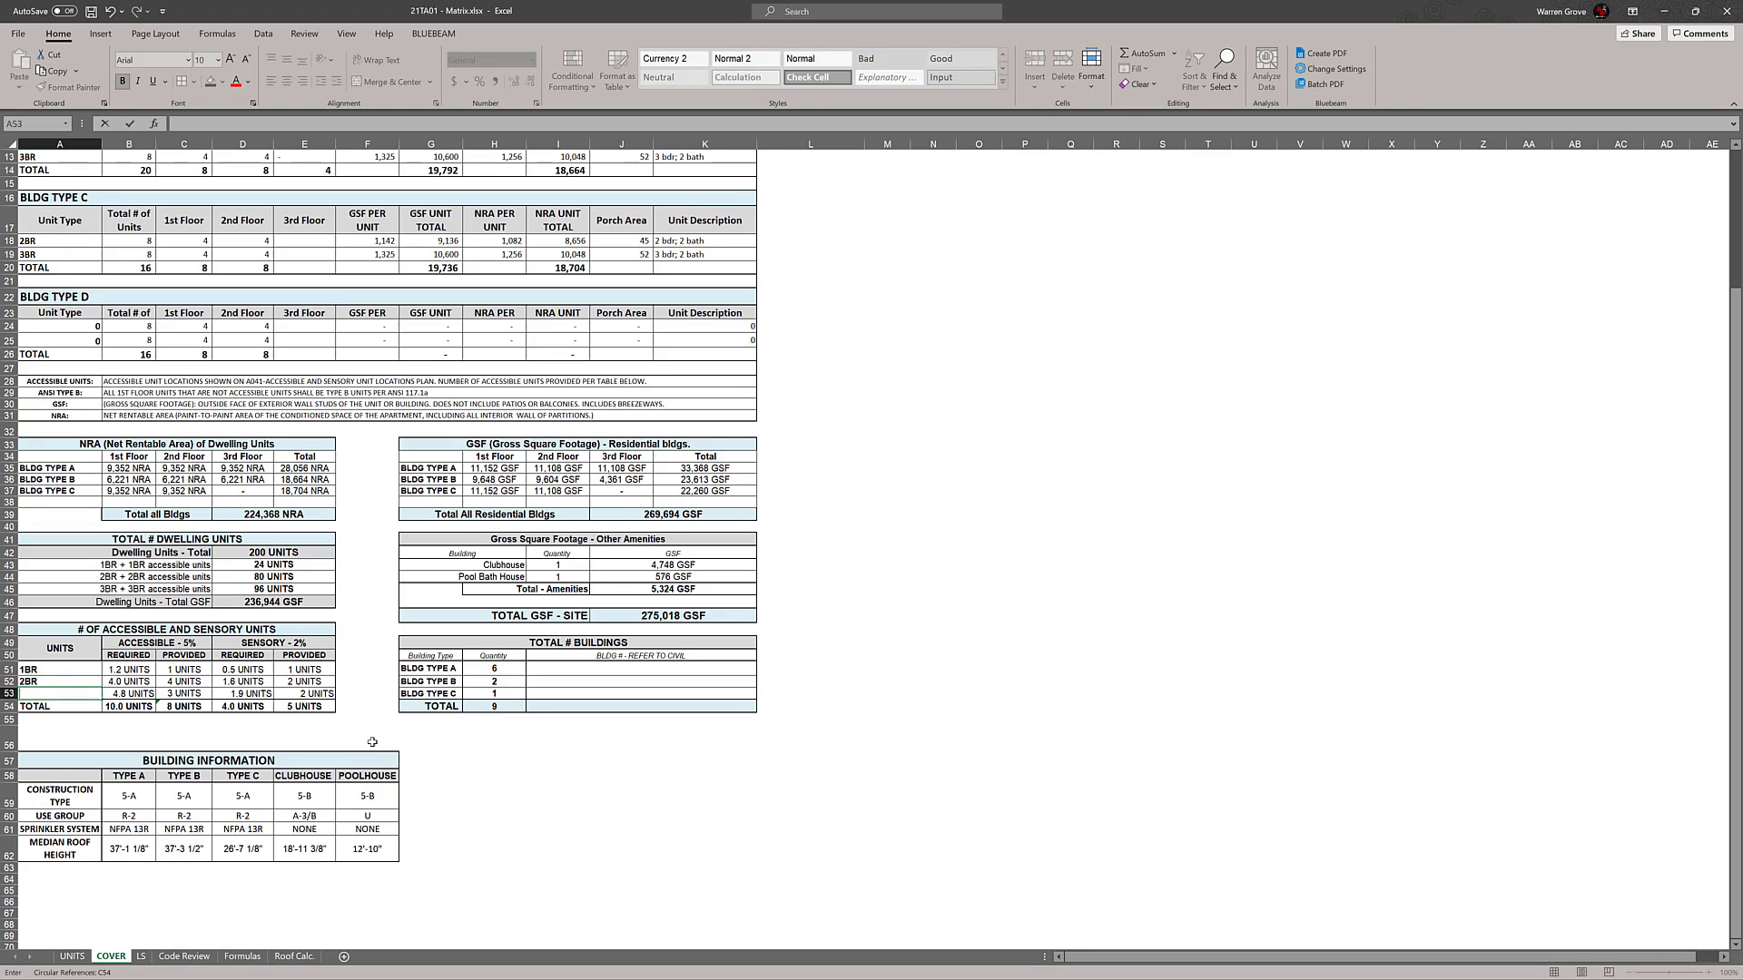
key(Escape)
double_click(74, 694)
click(486, 762)
click(557, 790)
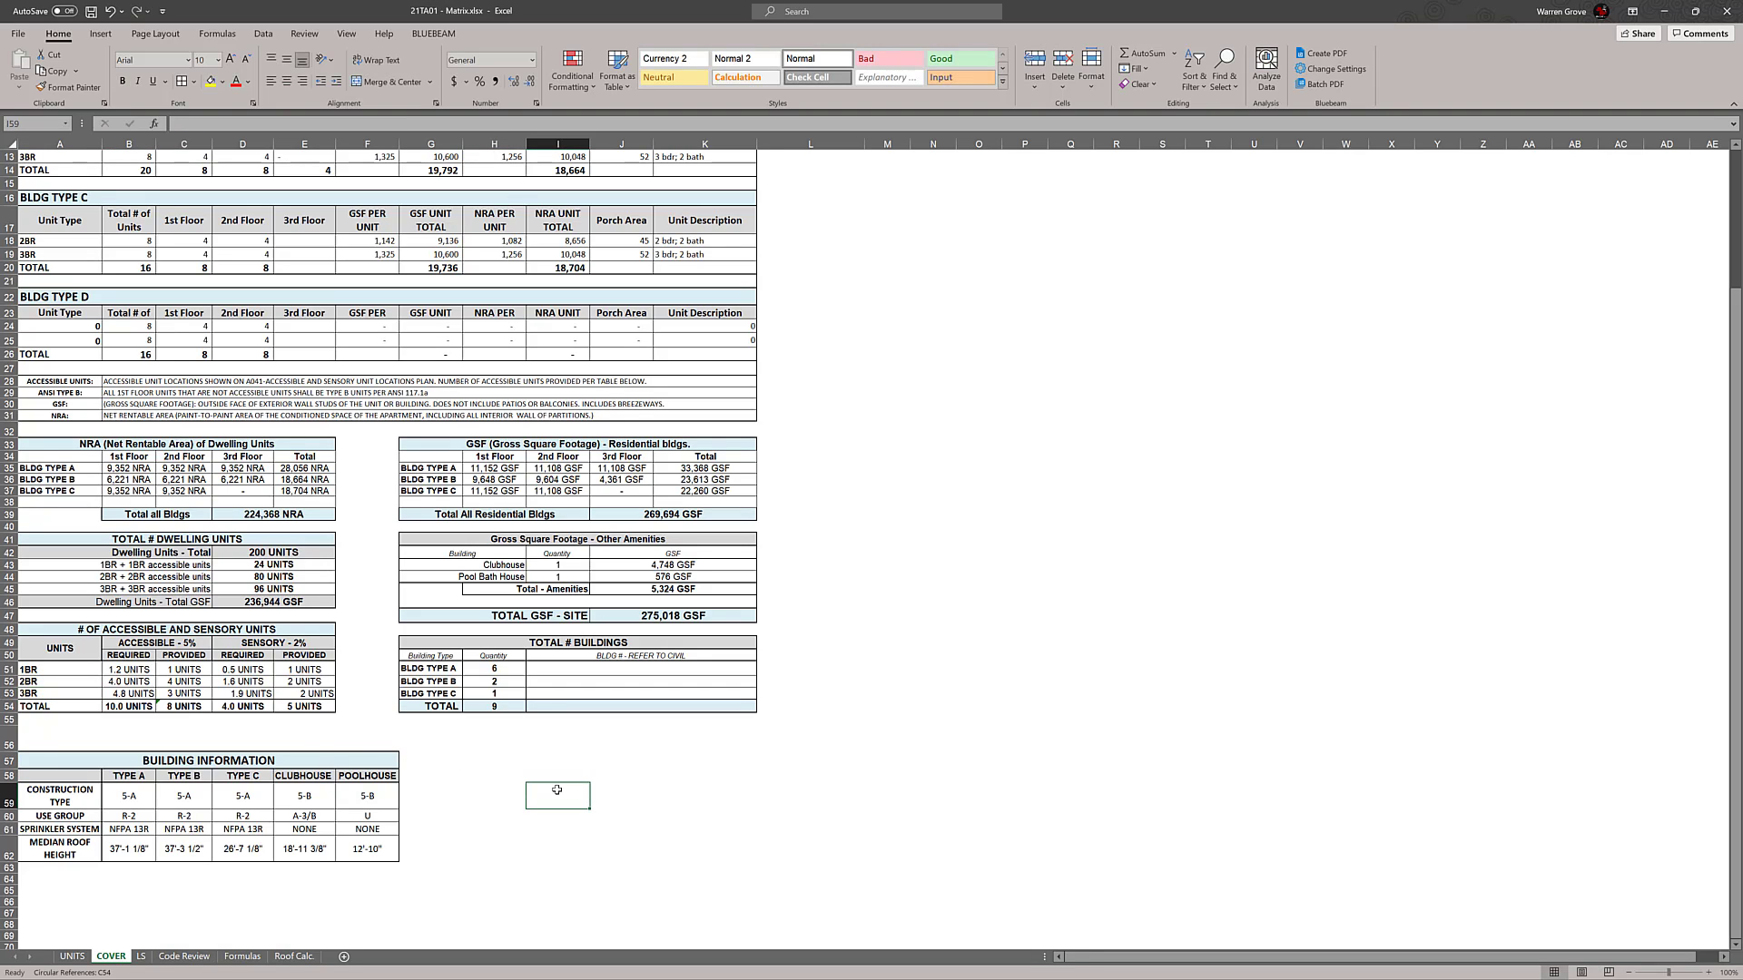
Center the required and provided values of the 1BR, 2BR and 3BR rows horizontally and vertically
drag(133, 668, 313, 694)
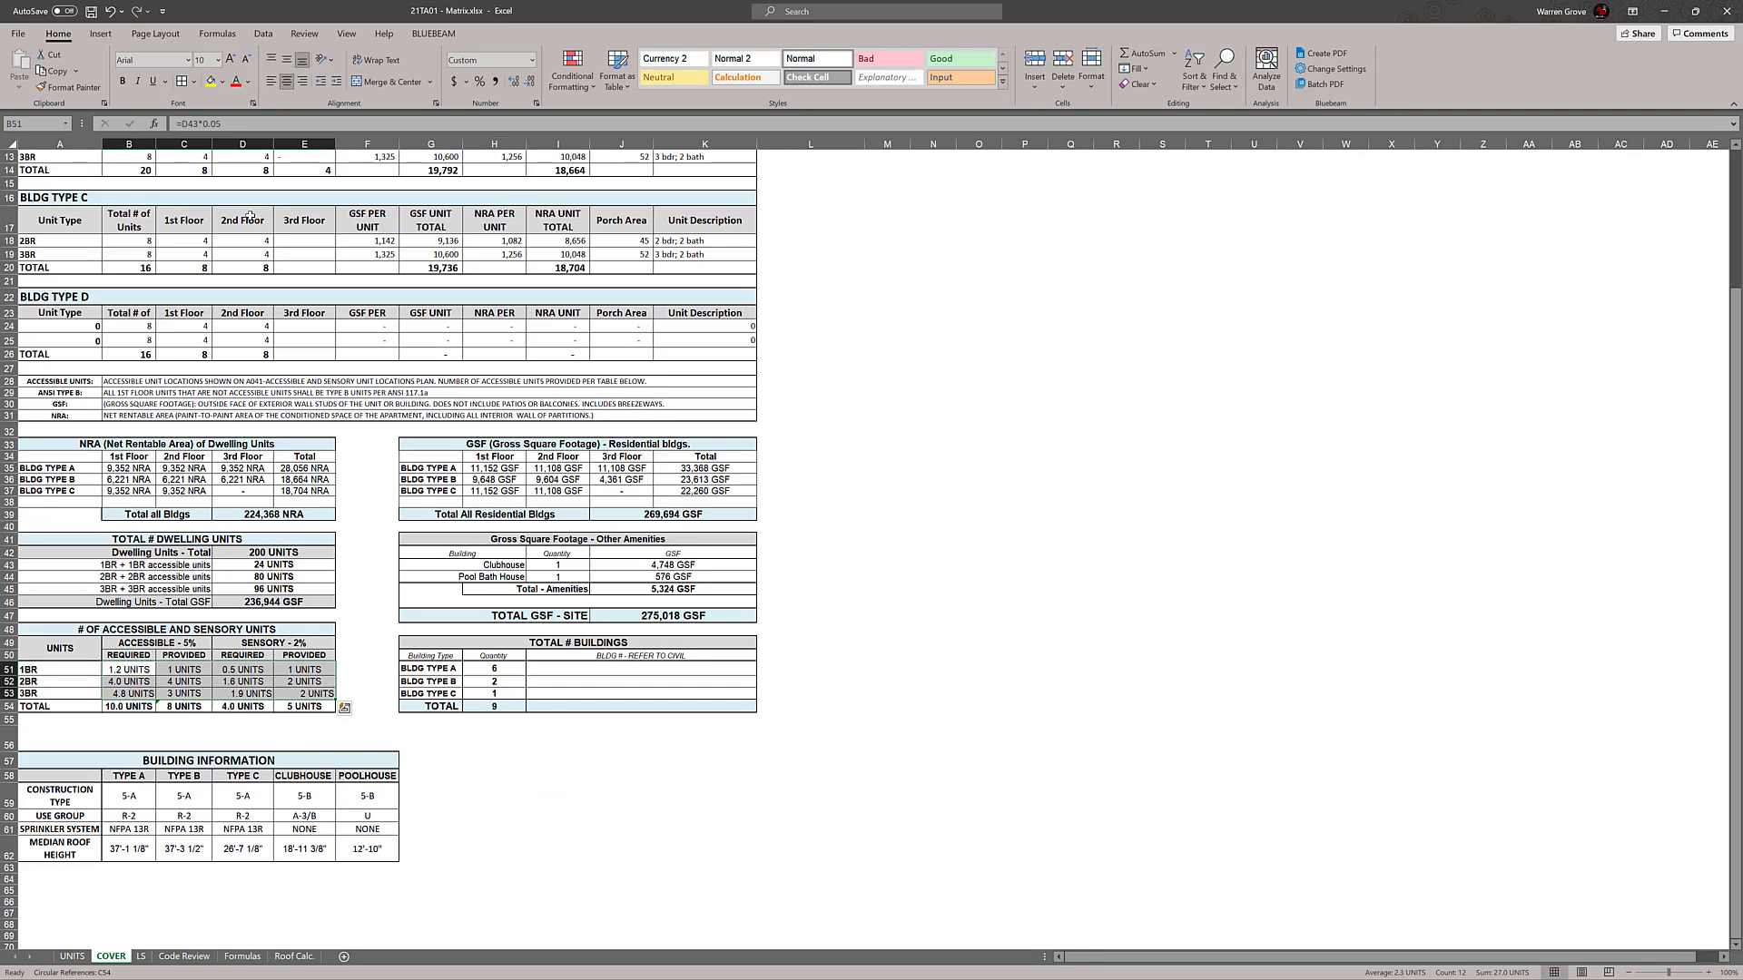
click(271, 80)
click(289, 62)
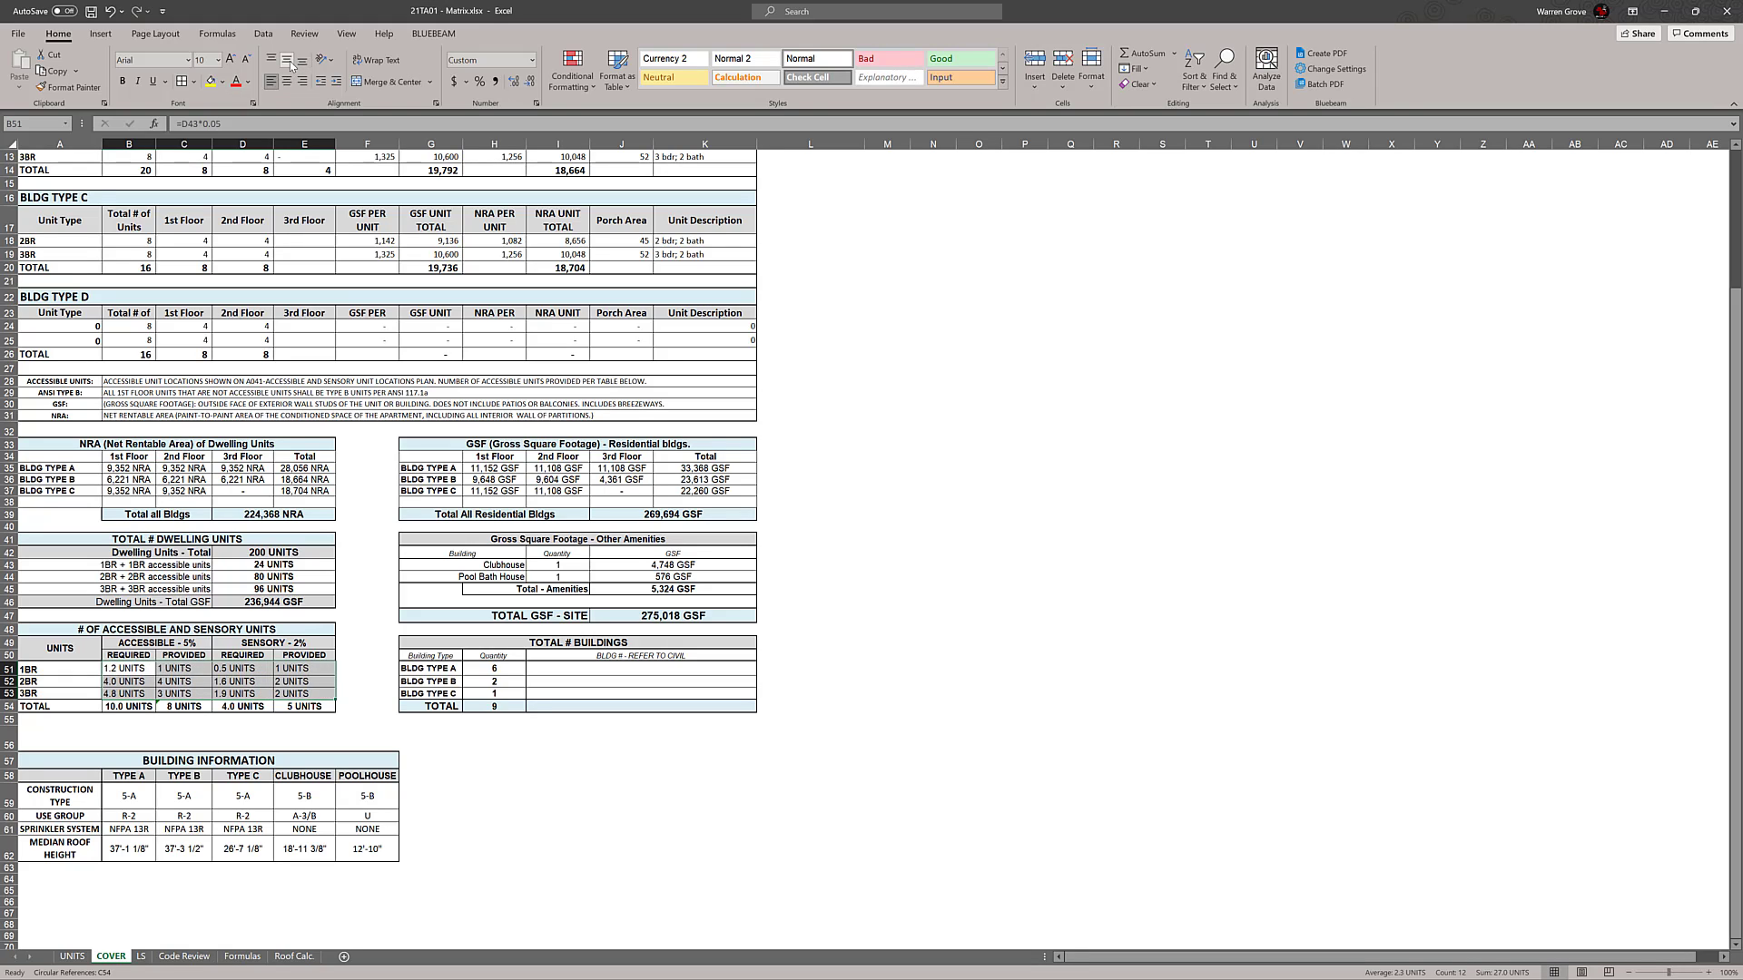
click(286, 81)
click(1063, 696)
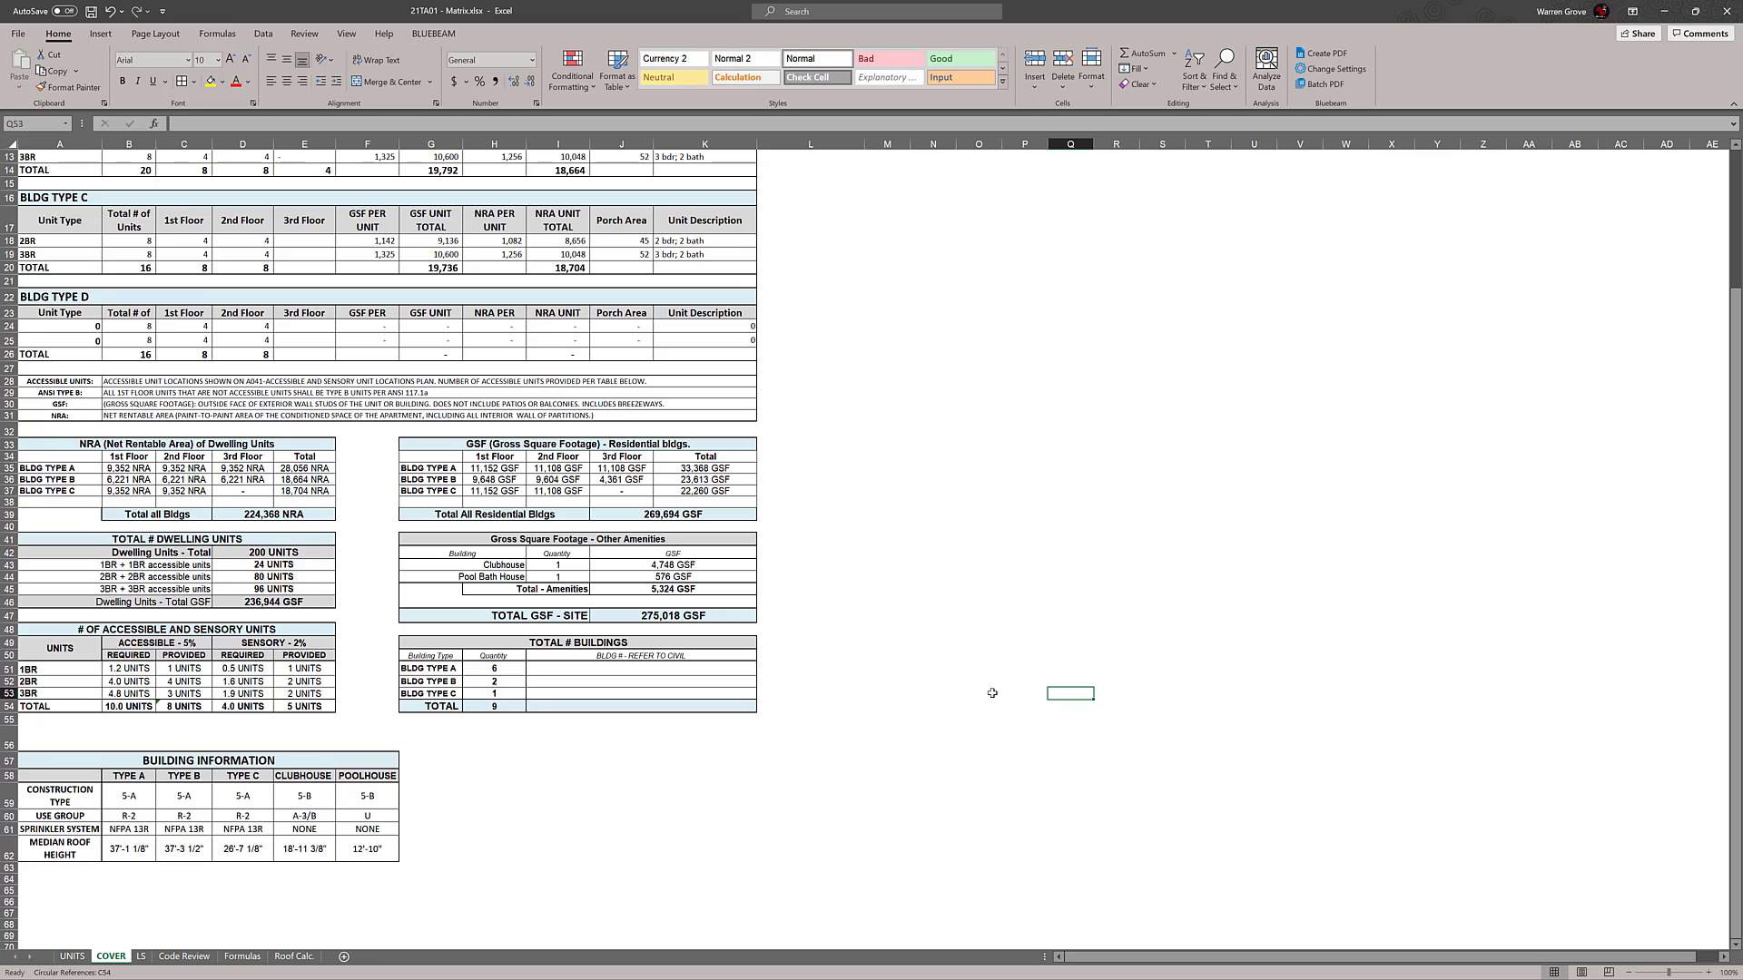
click(659, 761)
Copy the unit and floor counts, including totals, from BLDG TYPE C into the matching BLDG TYPE D cells
scroll(657, 763, up, 4)
scroll(659, 762, up, 1)
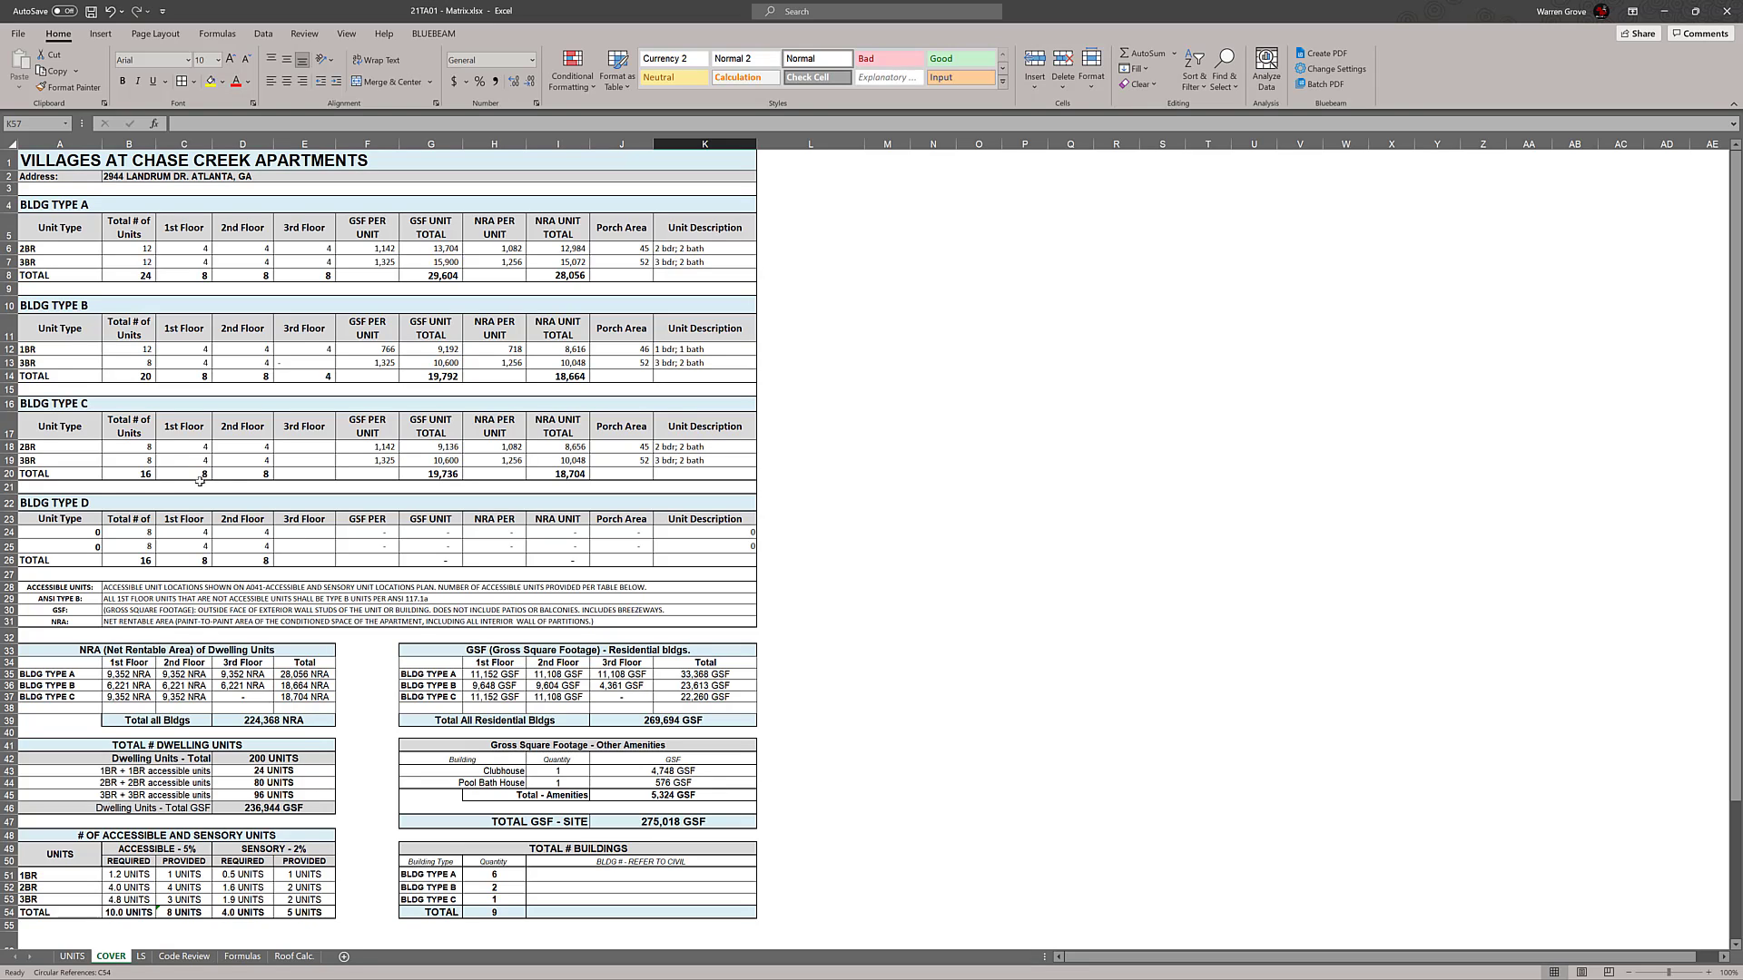
drag(153, 448, 324, 473)
key(ctrl+c)
drag(136, 533, 318, 562)
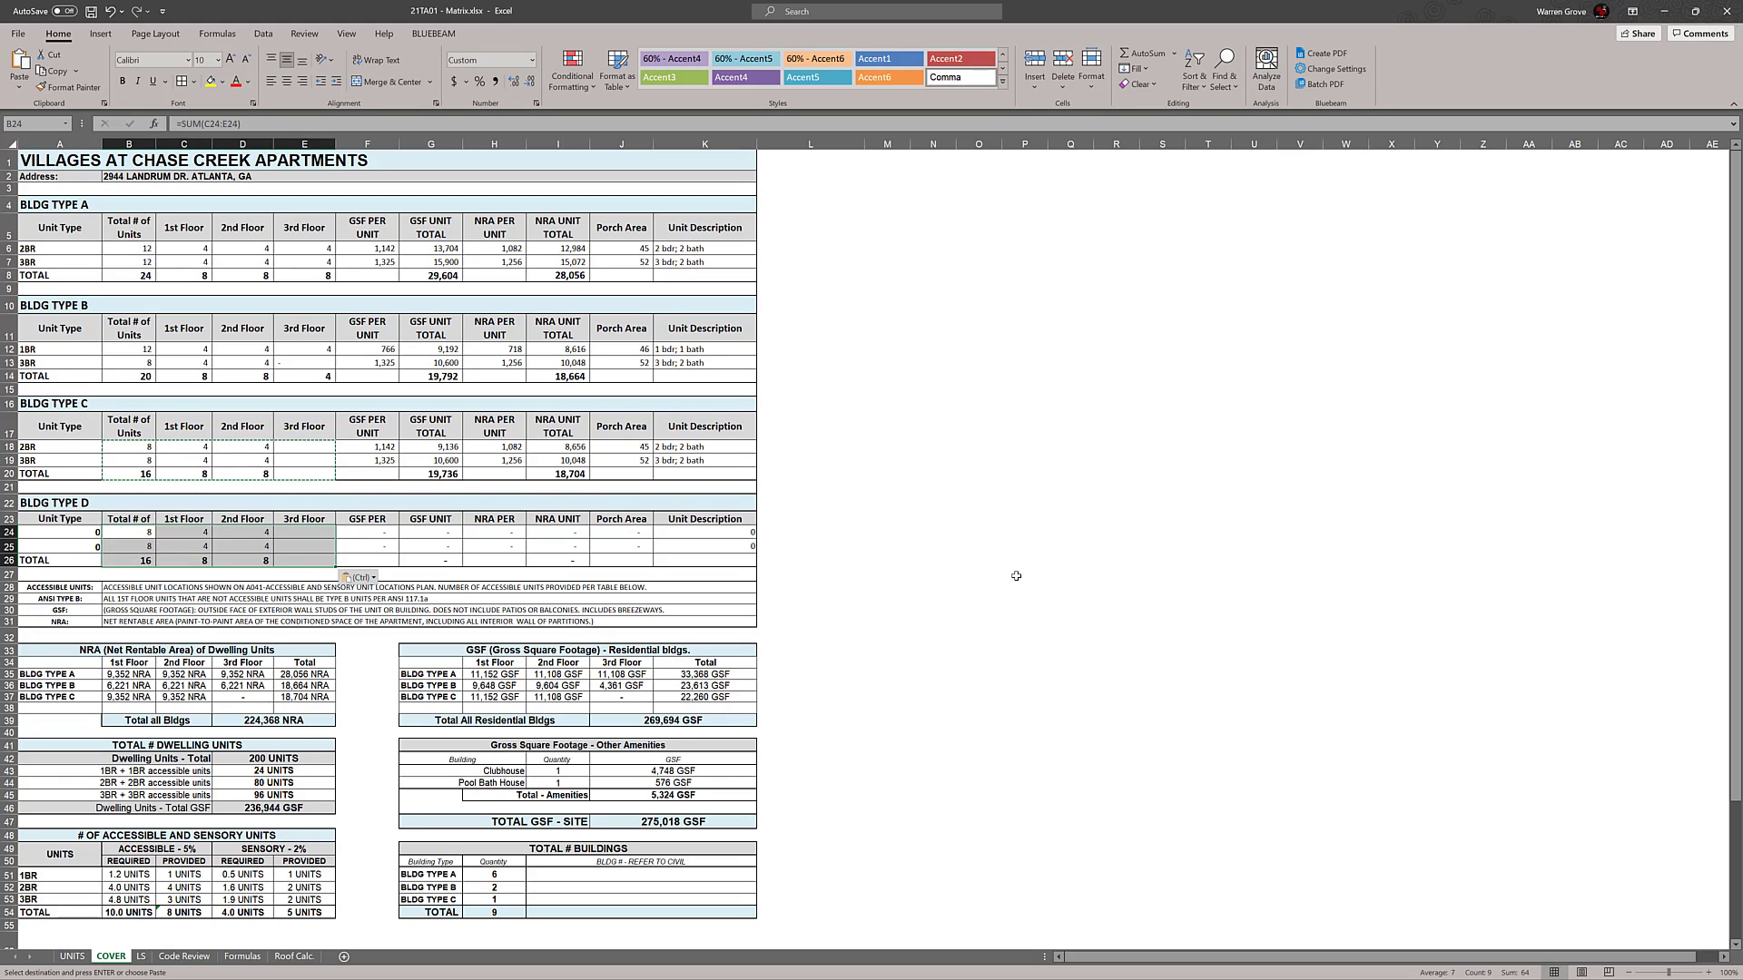
click(1052, 561)
key(Escape)
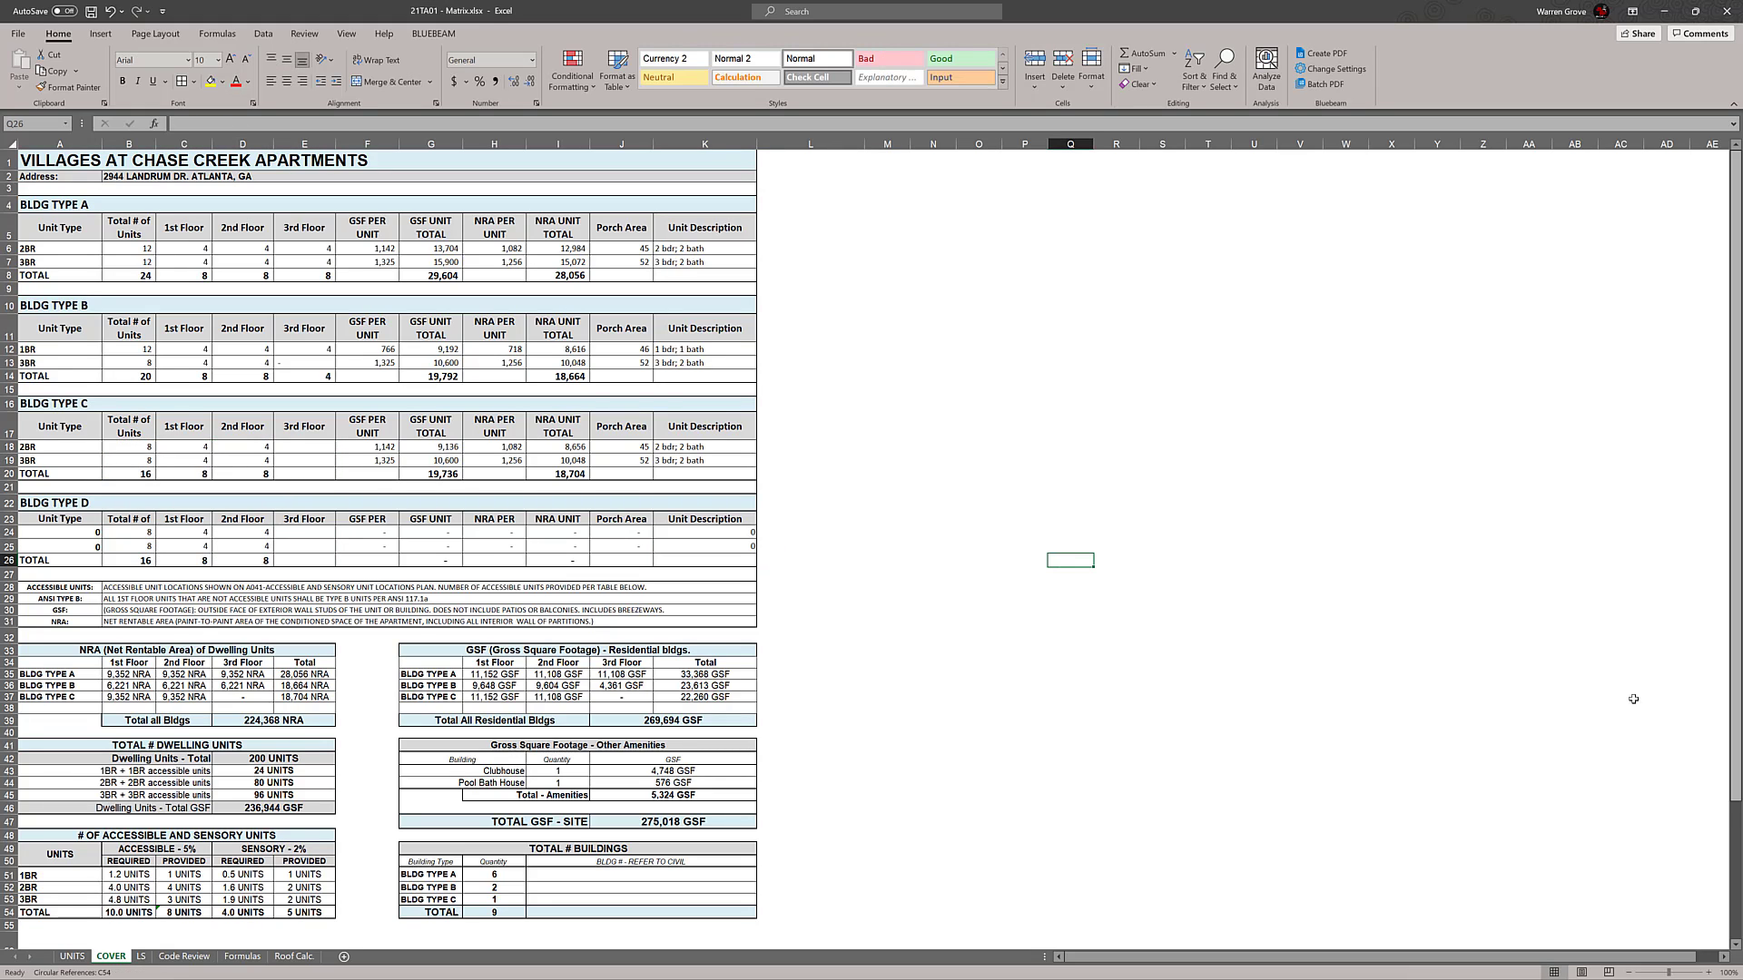
Place the matrix beside the unit-count workbook and insert a blank row above the 2BR row of BLDG TYPE C
drag(576, 16, 1, 238)
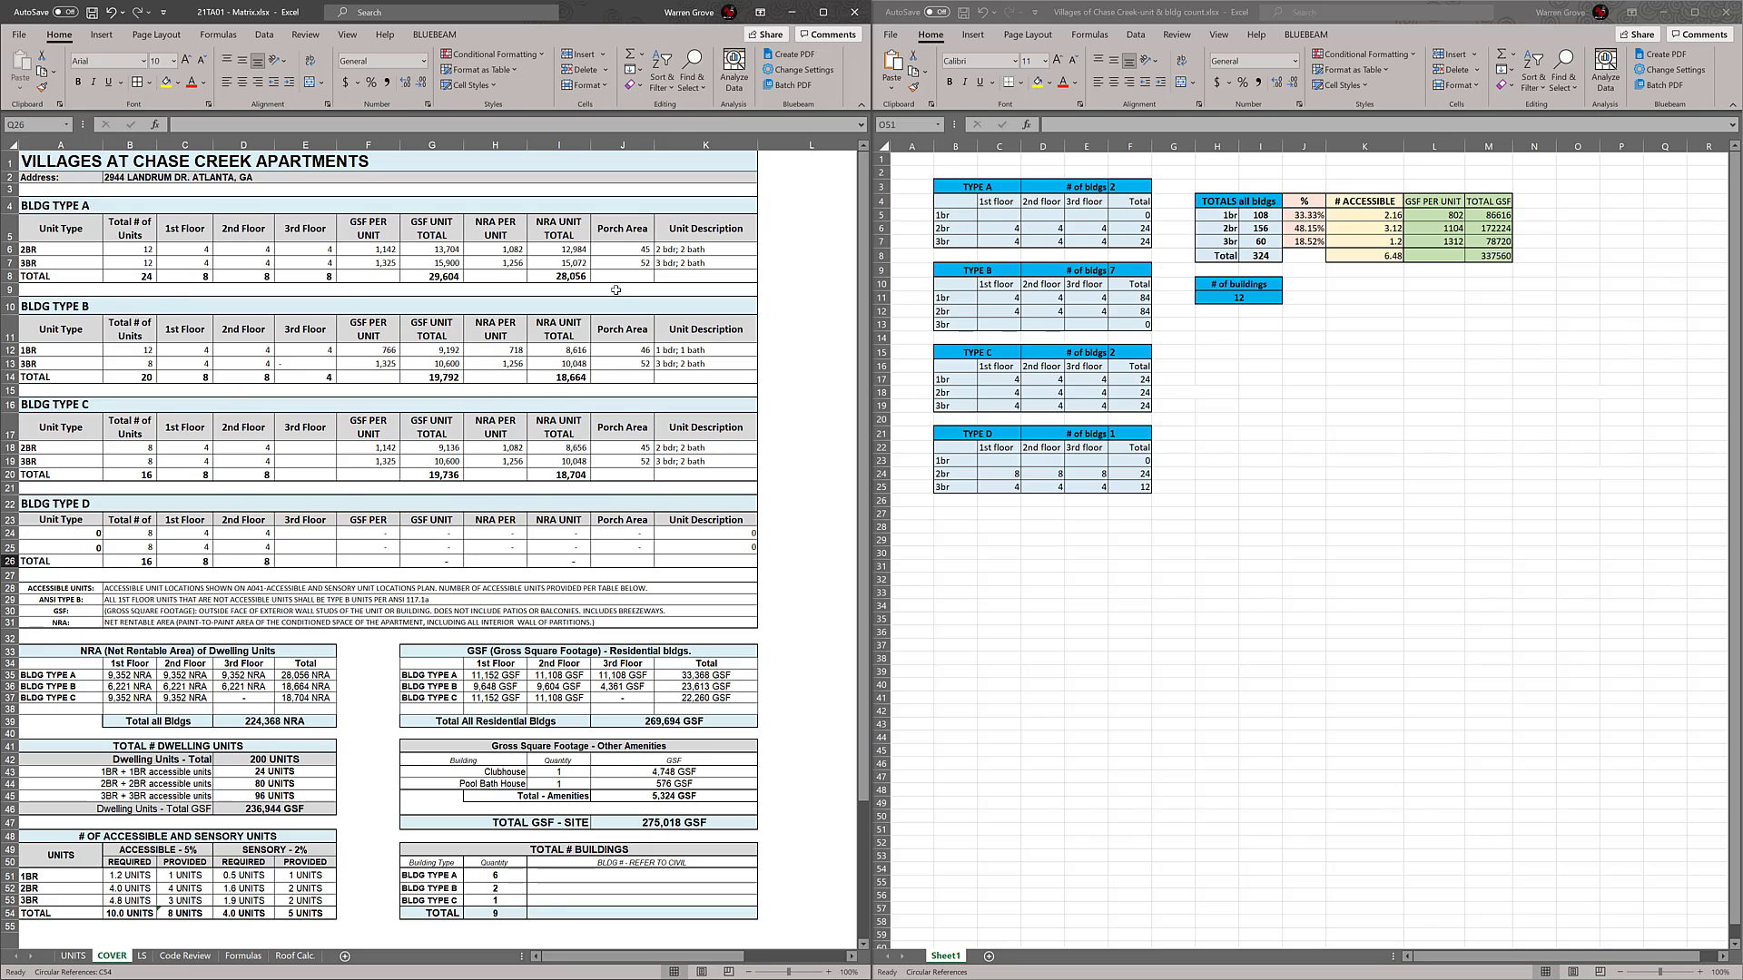
click(11, 474)
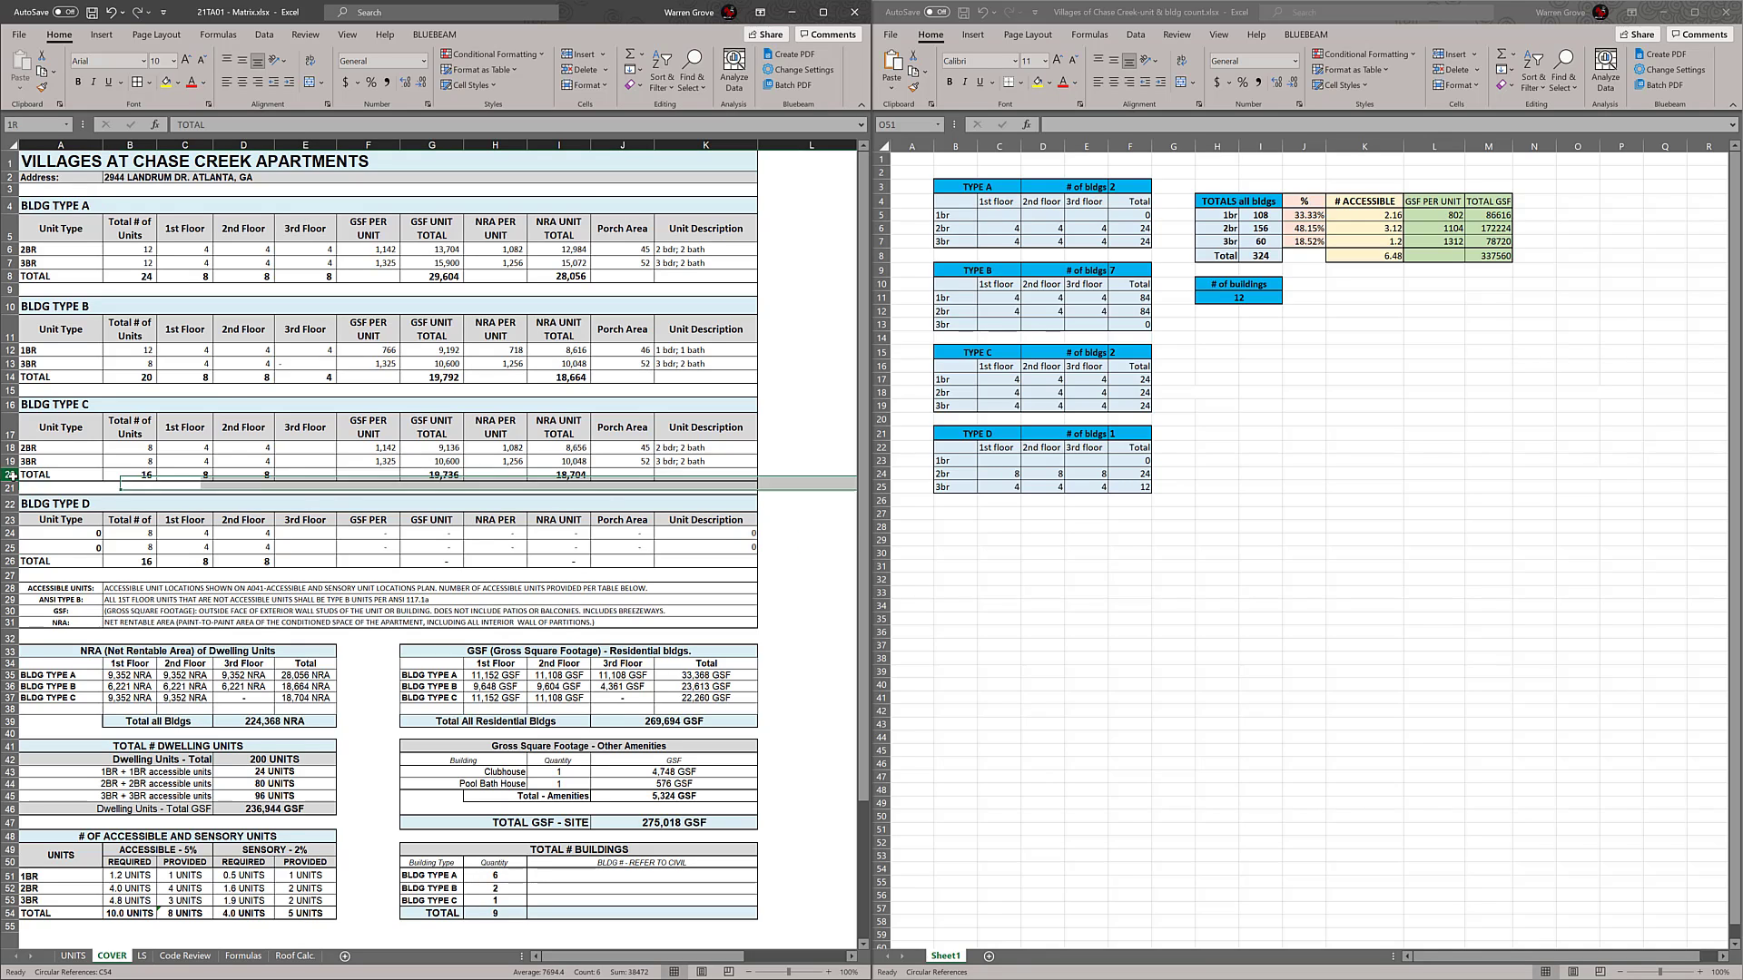
right_click(14, 449)
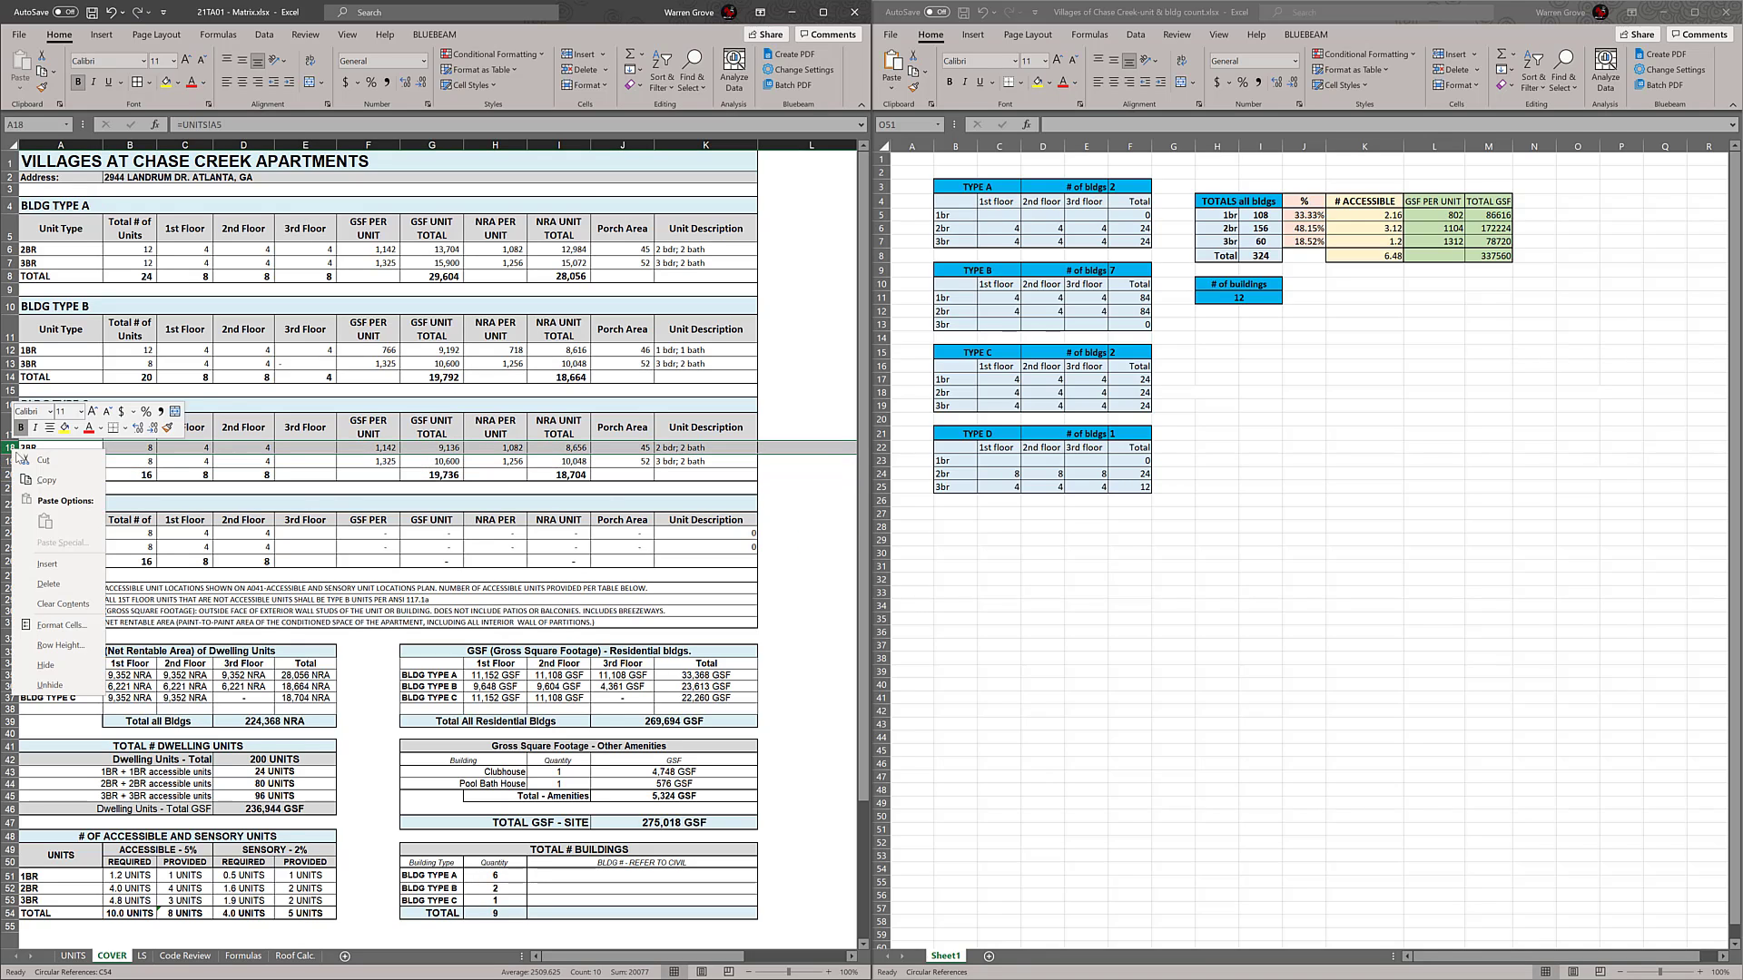
click(46, 563)
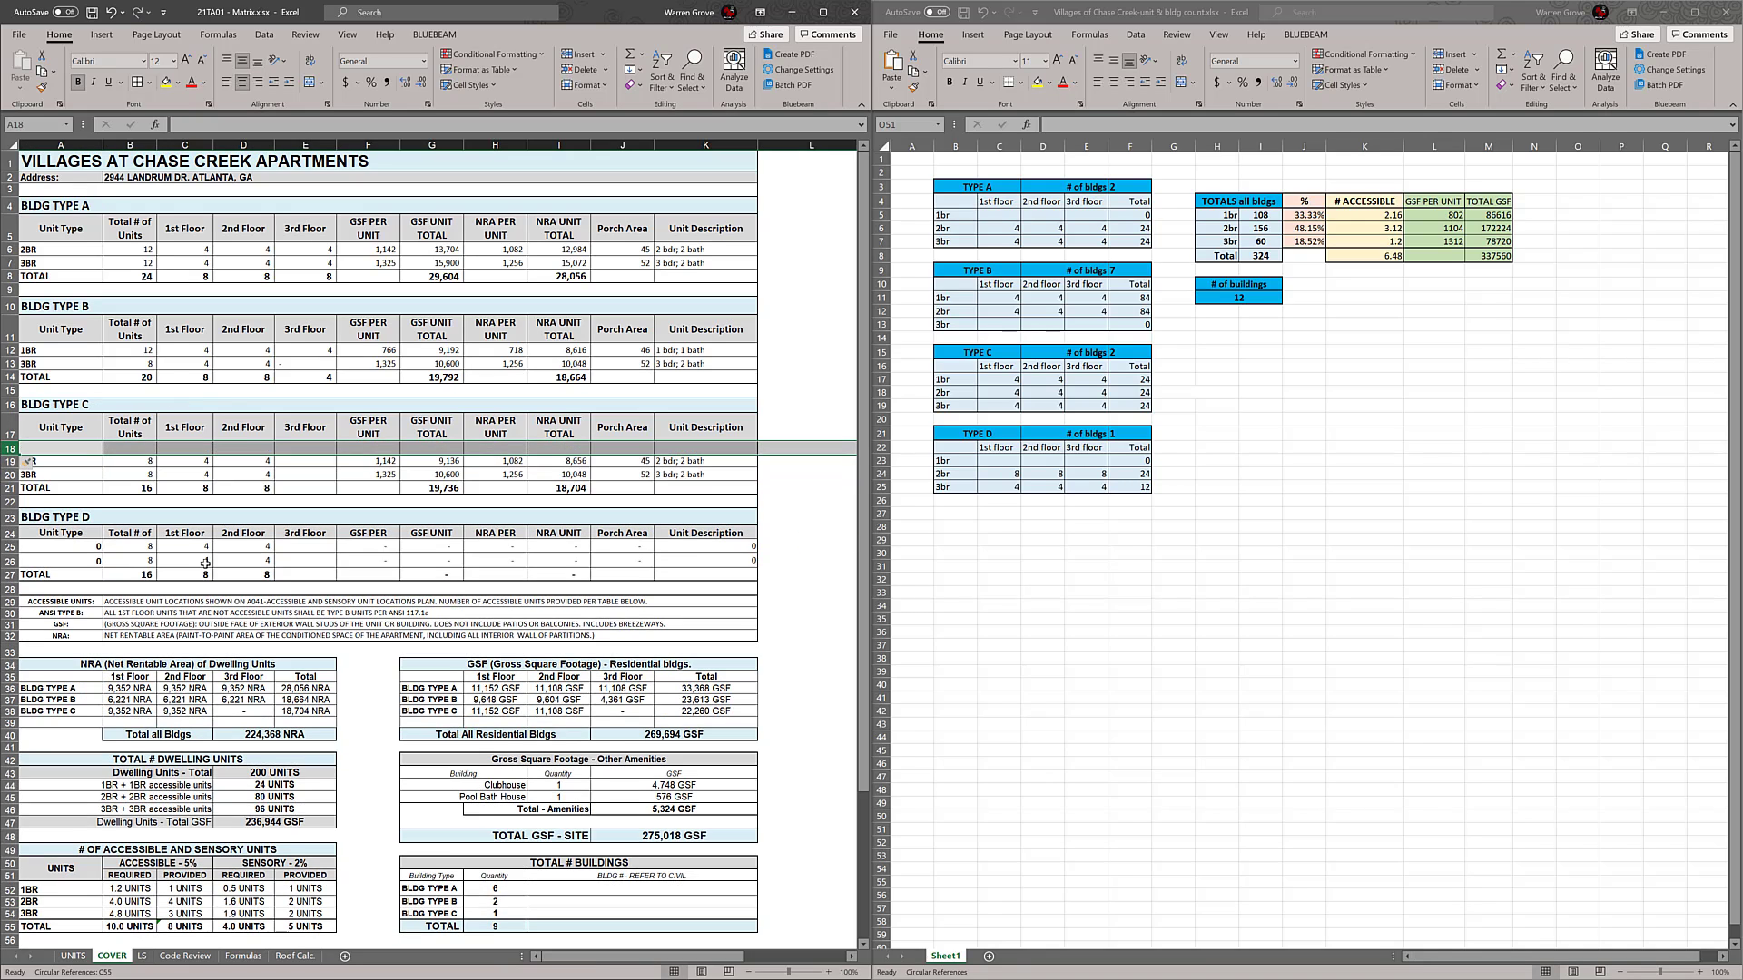
Remove the fill color from the blank row in the BLDG TYPE C table, from unit type through unit description
click(490, 489)
drag(75, 449, 708, 448)
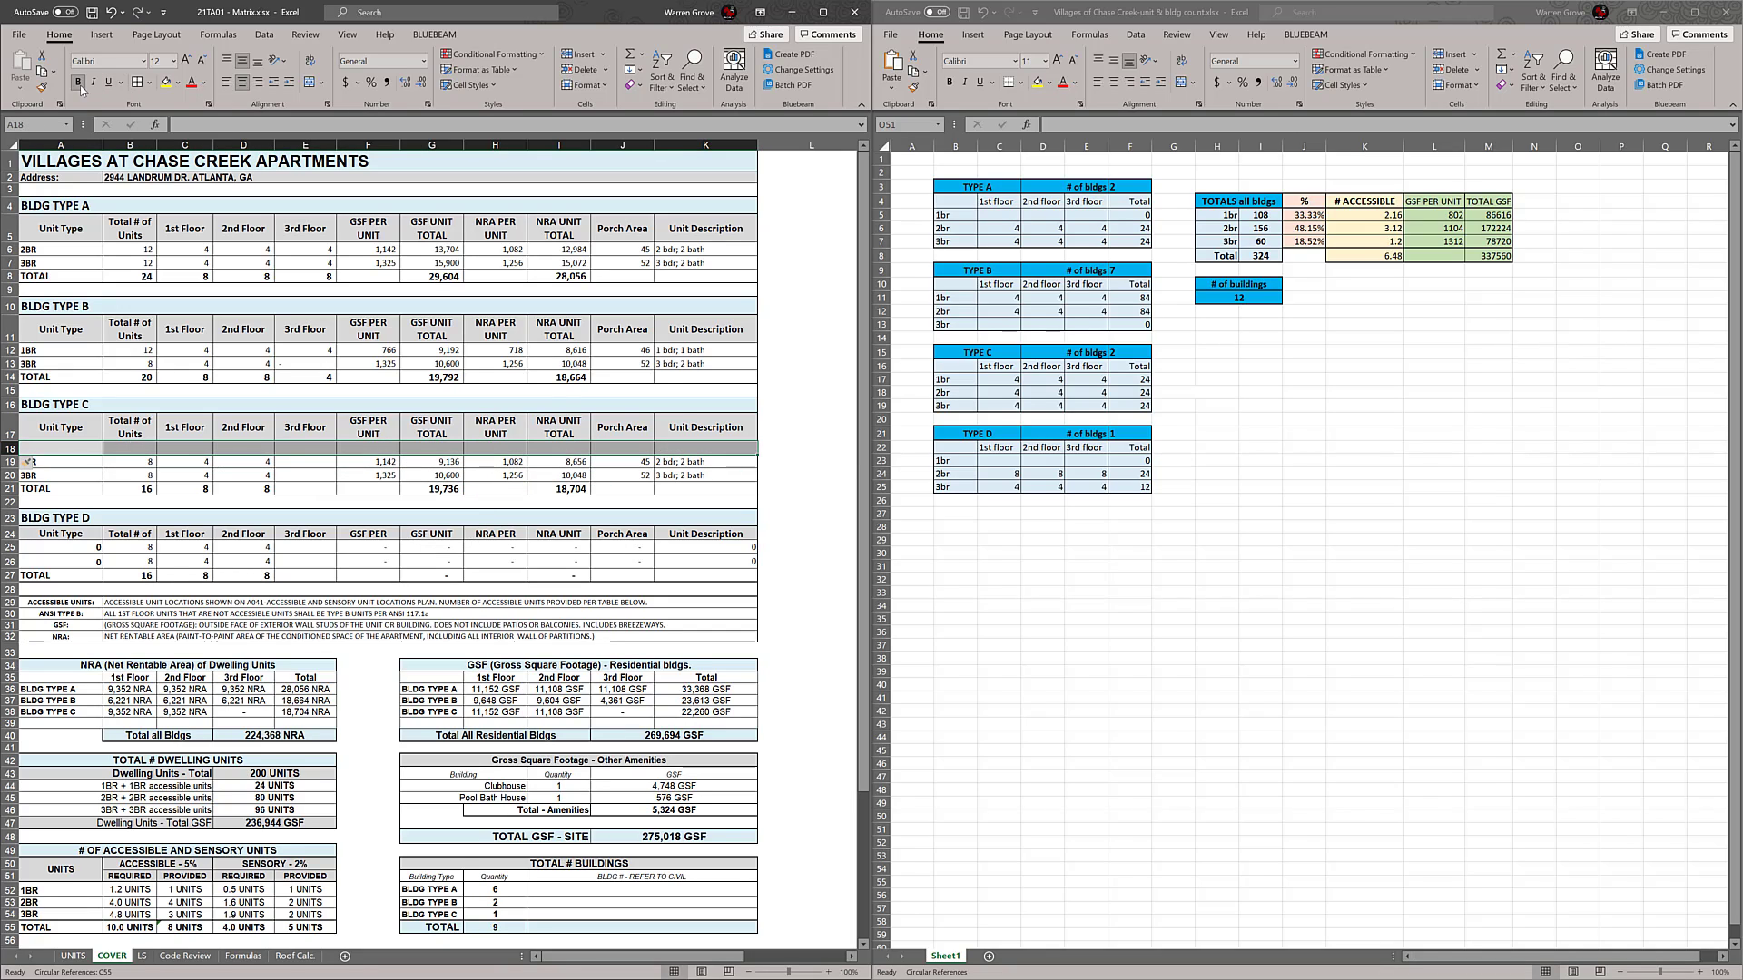
click(177, 82)
click(192, 234)
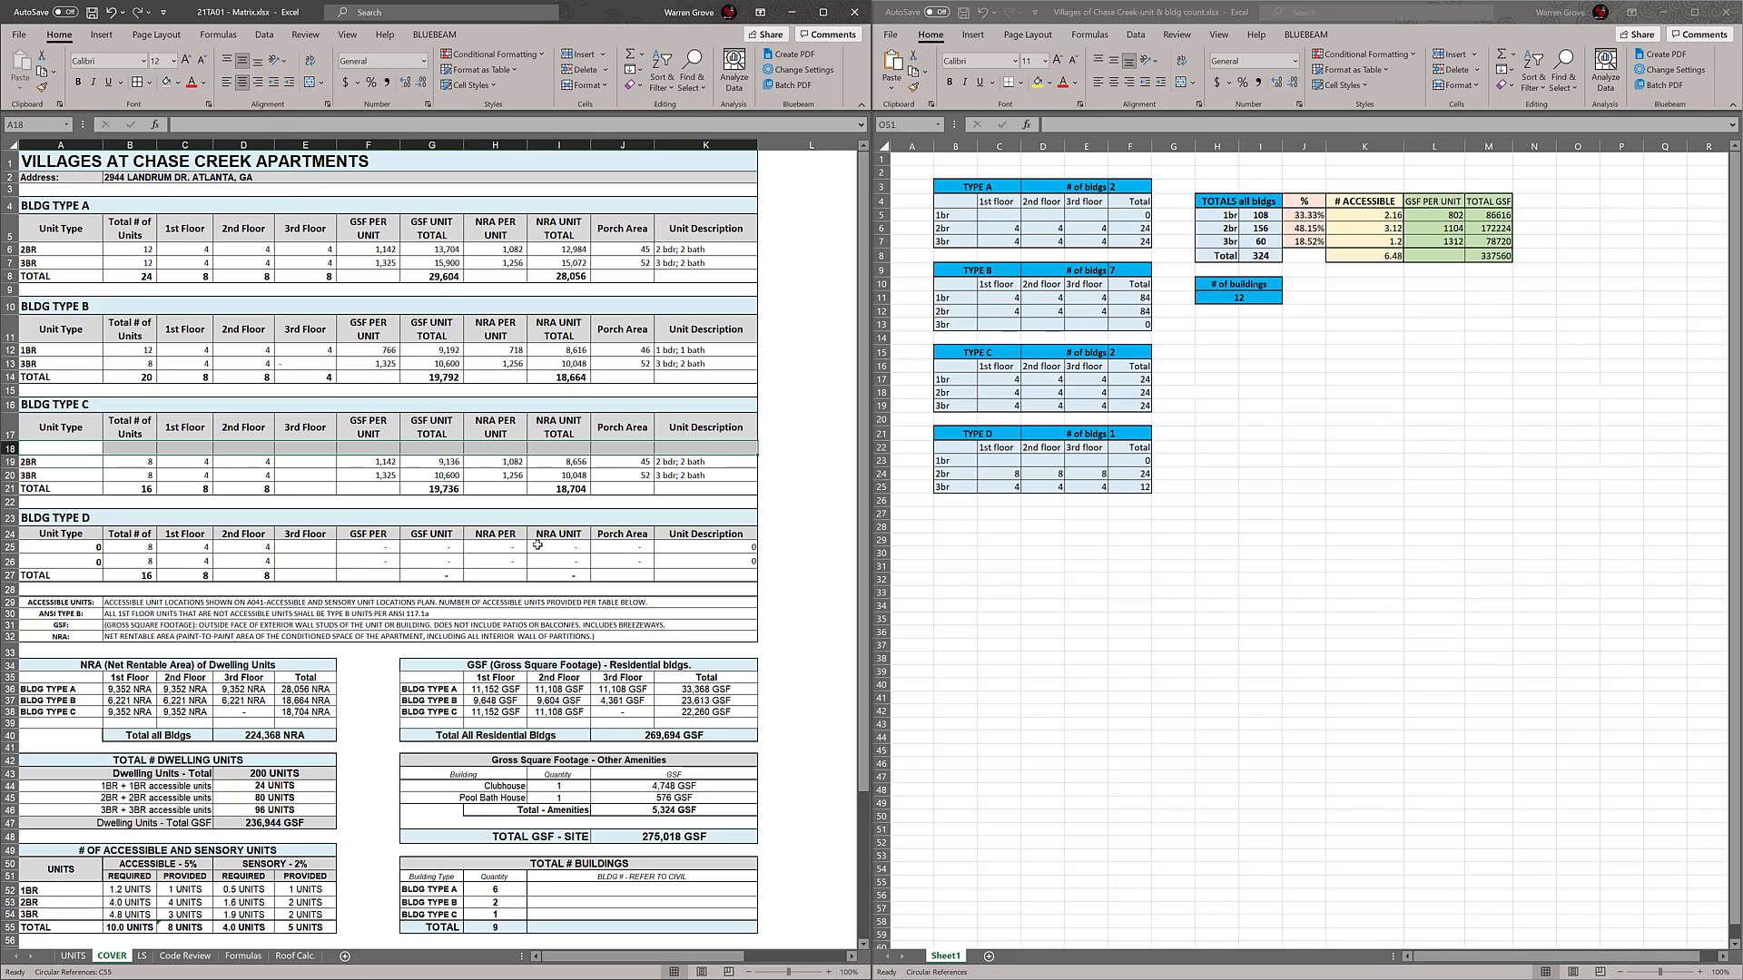
Link the unit type of the new BLDG TYPE C row to the 1BR entry in cell A3 of the UNITS sheet
click(79, 451)
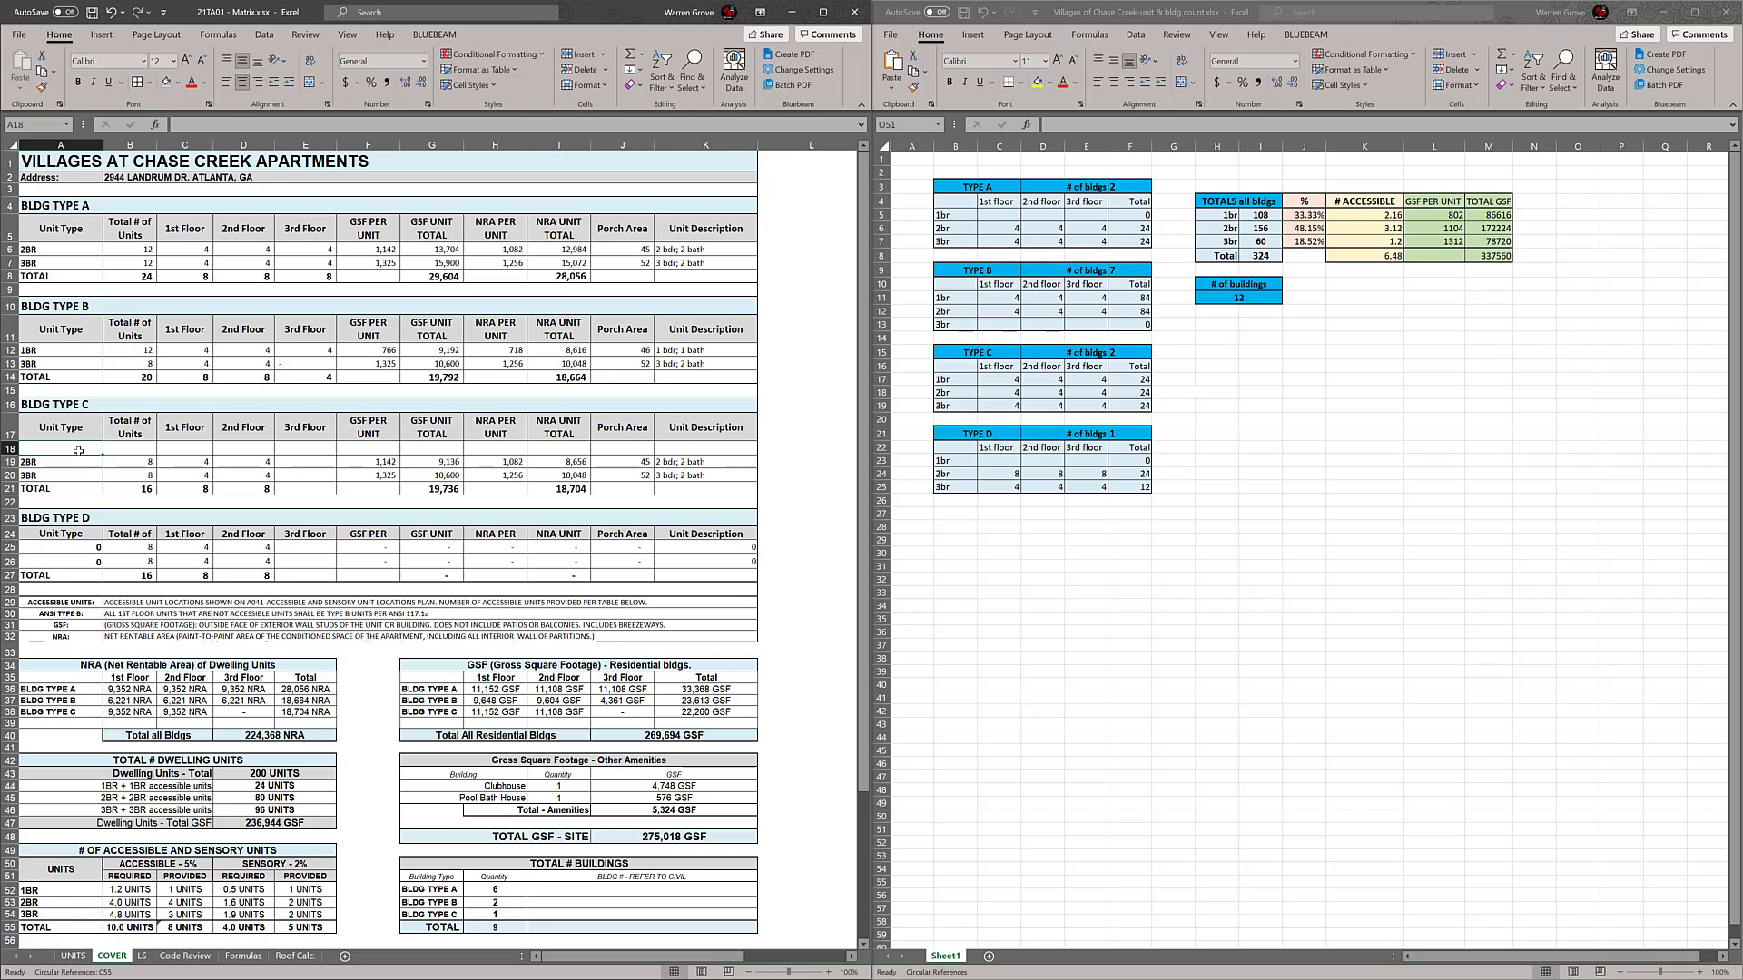
text(=)
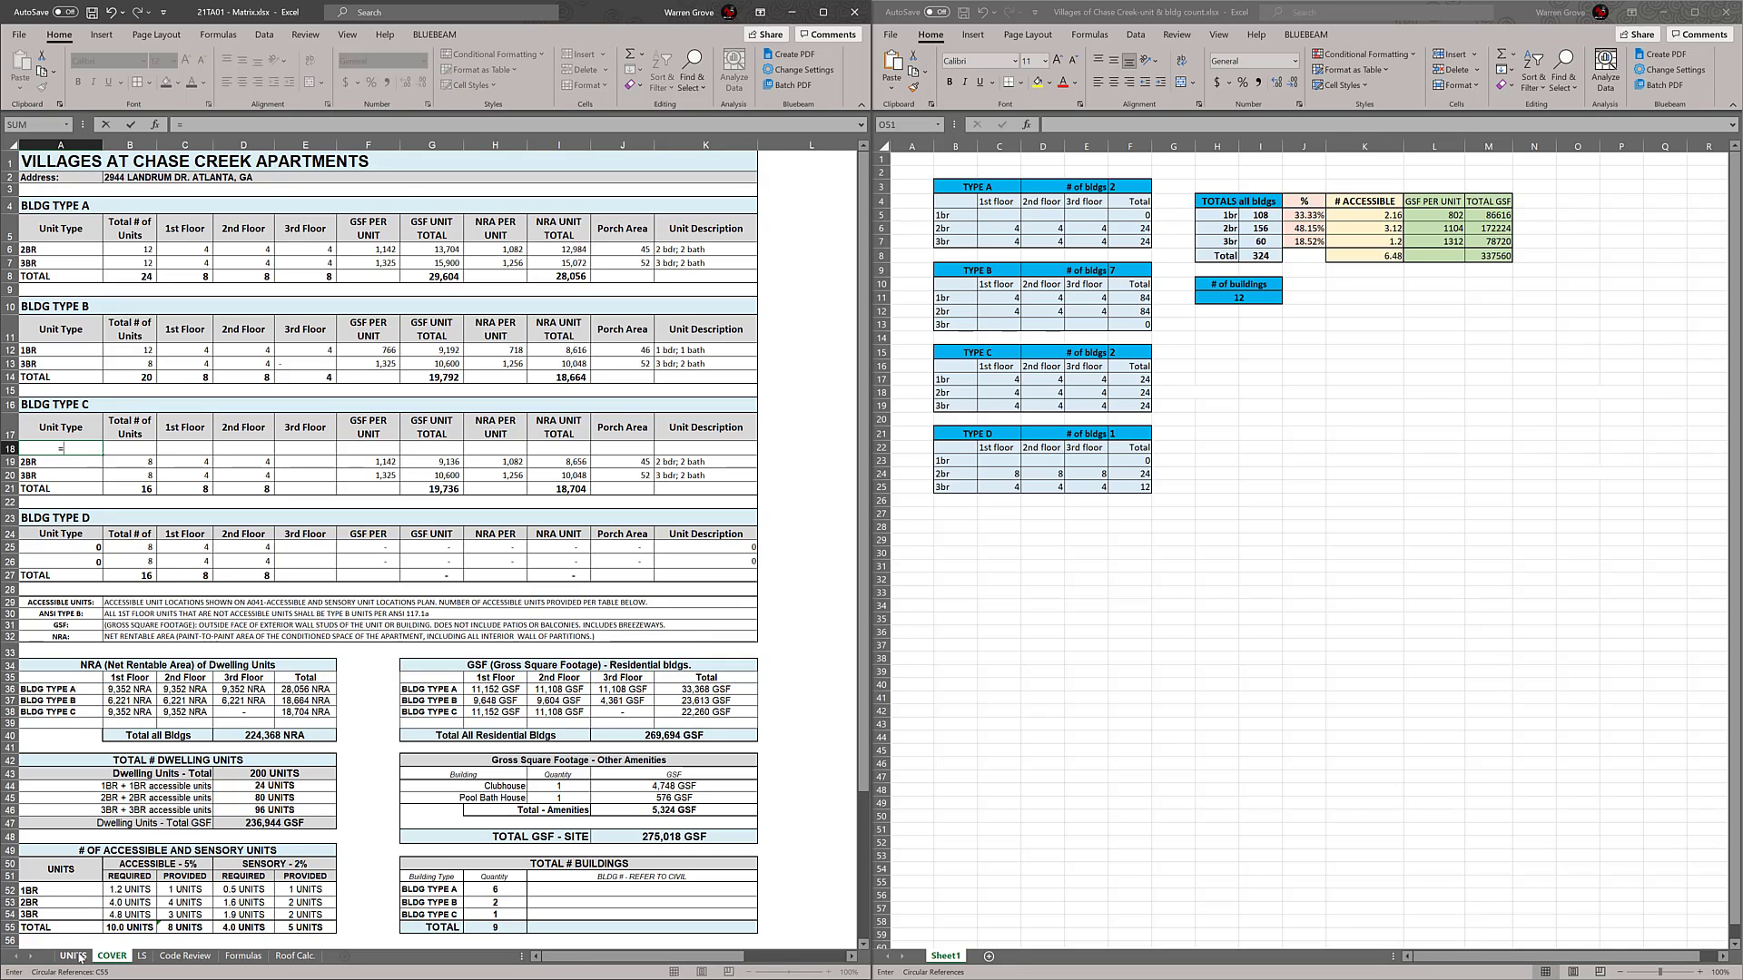
click(76, 956)
click(78, 205)
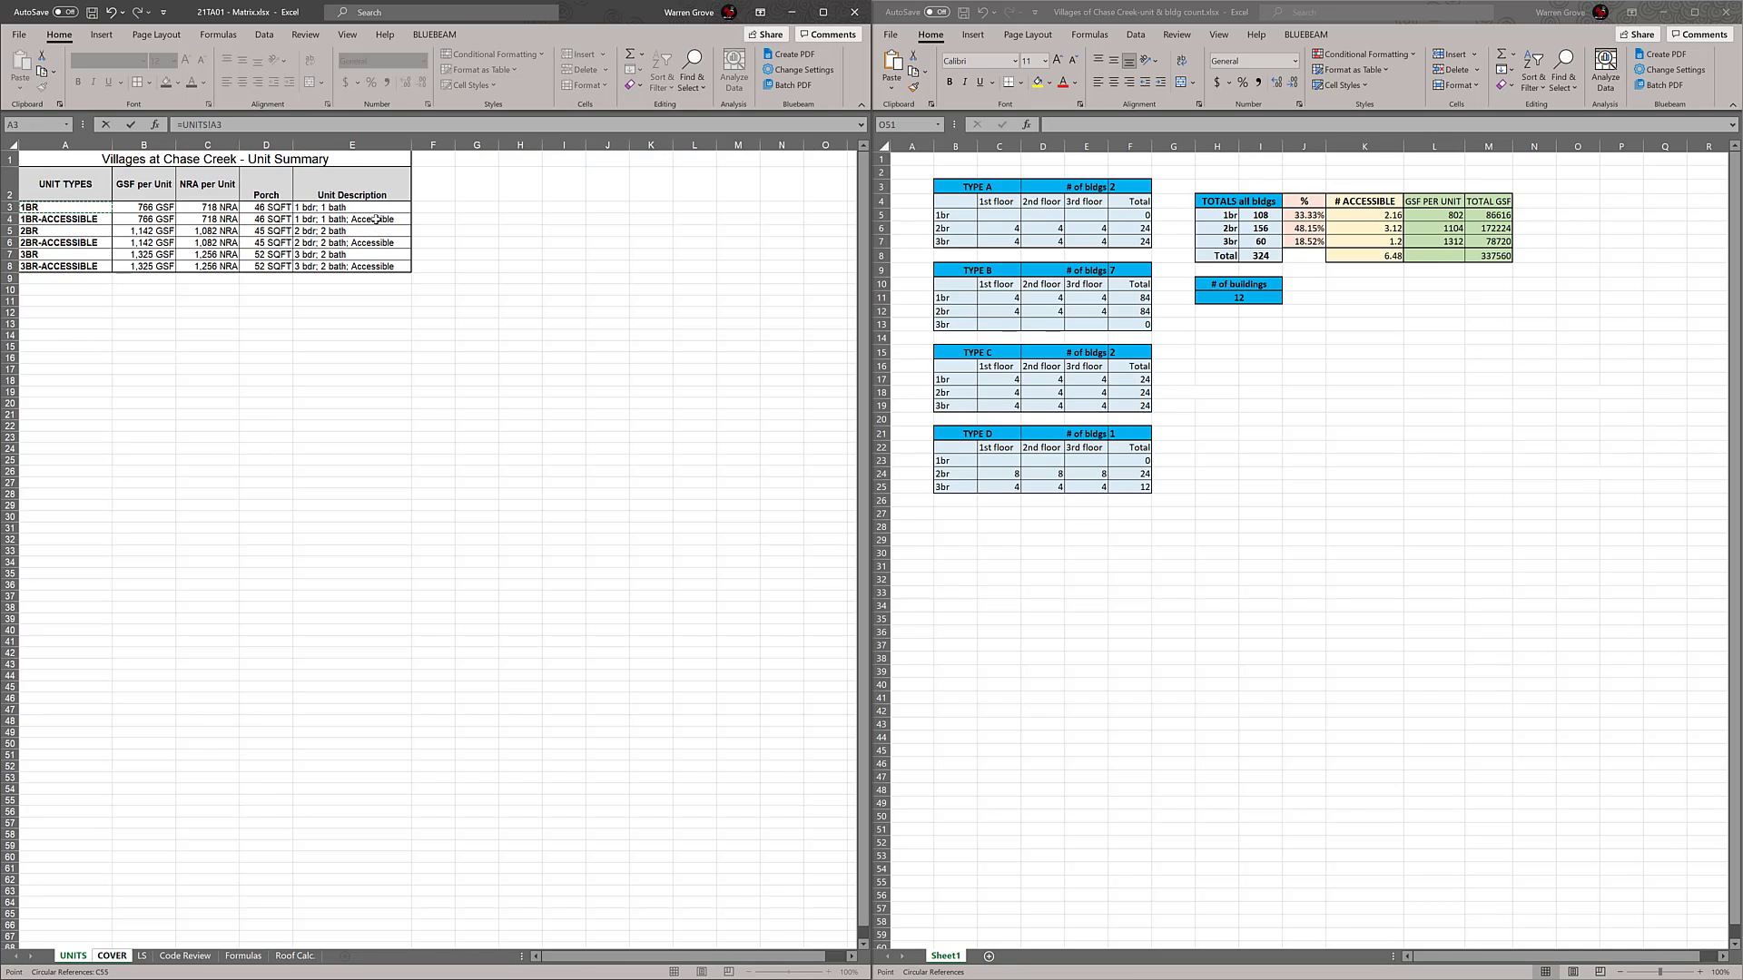
key(Return)
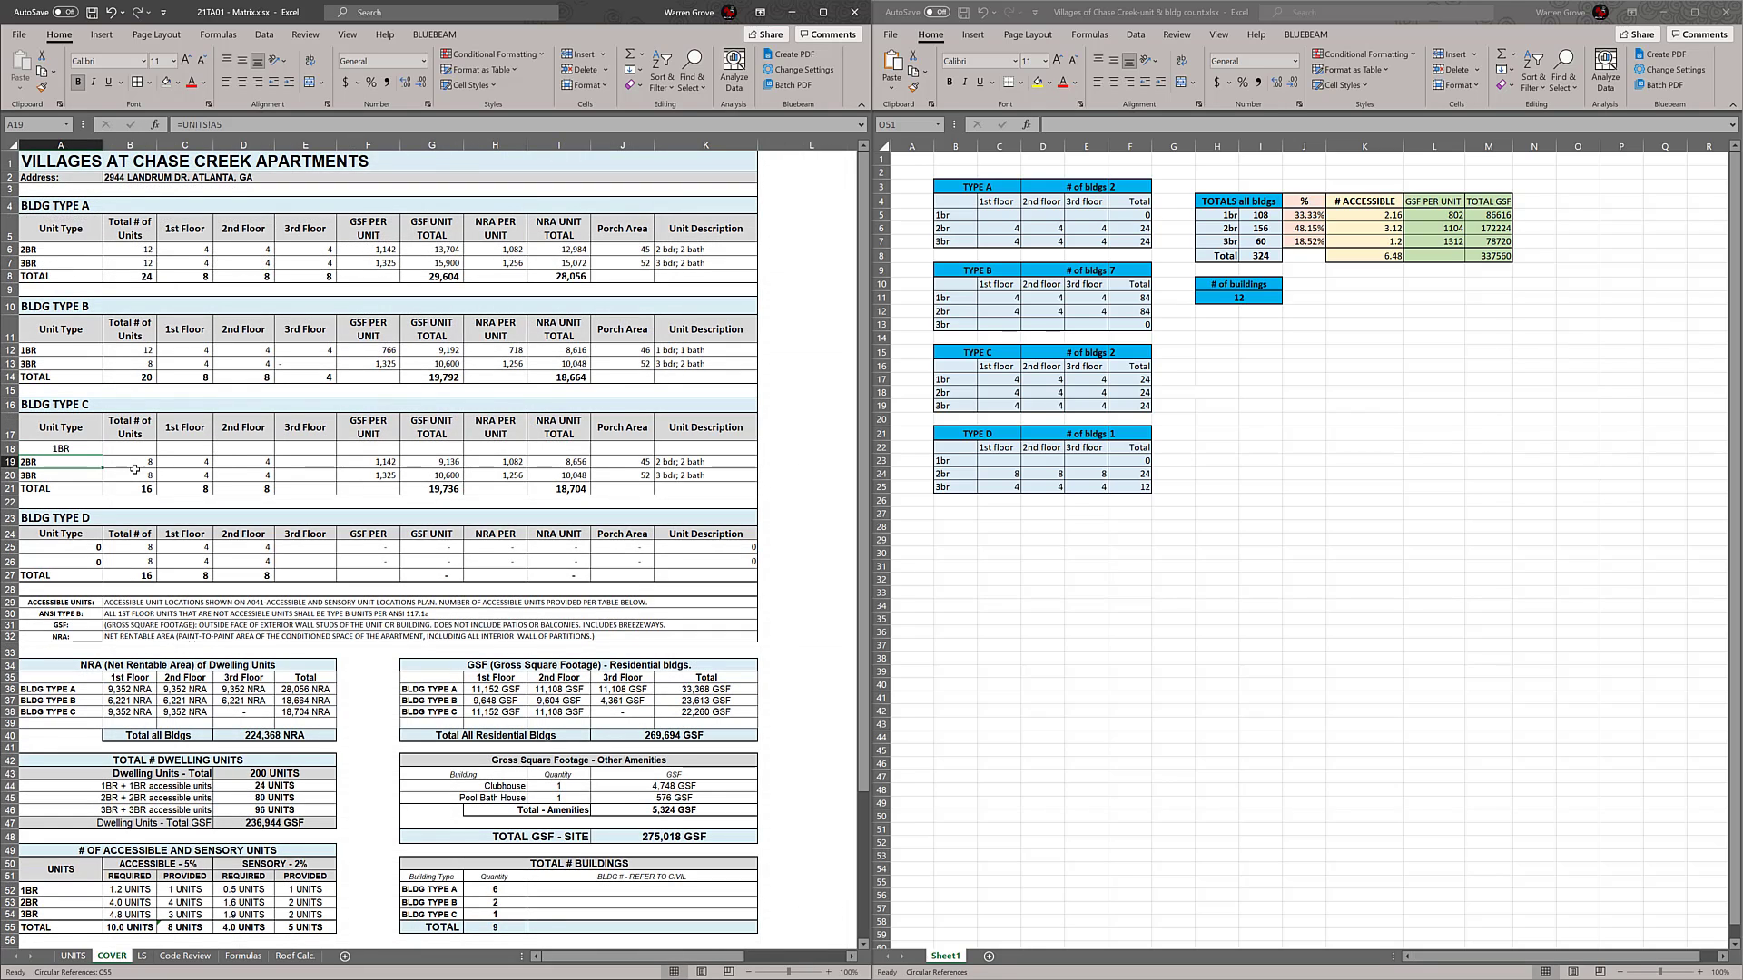
Make the new 1BR label in the BLDG TYPE C table bold and left-aligned
click(168, 446)
click(73, 447)
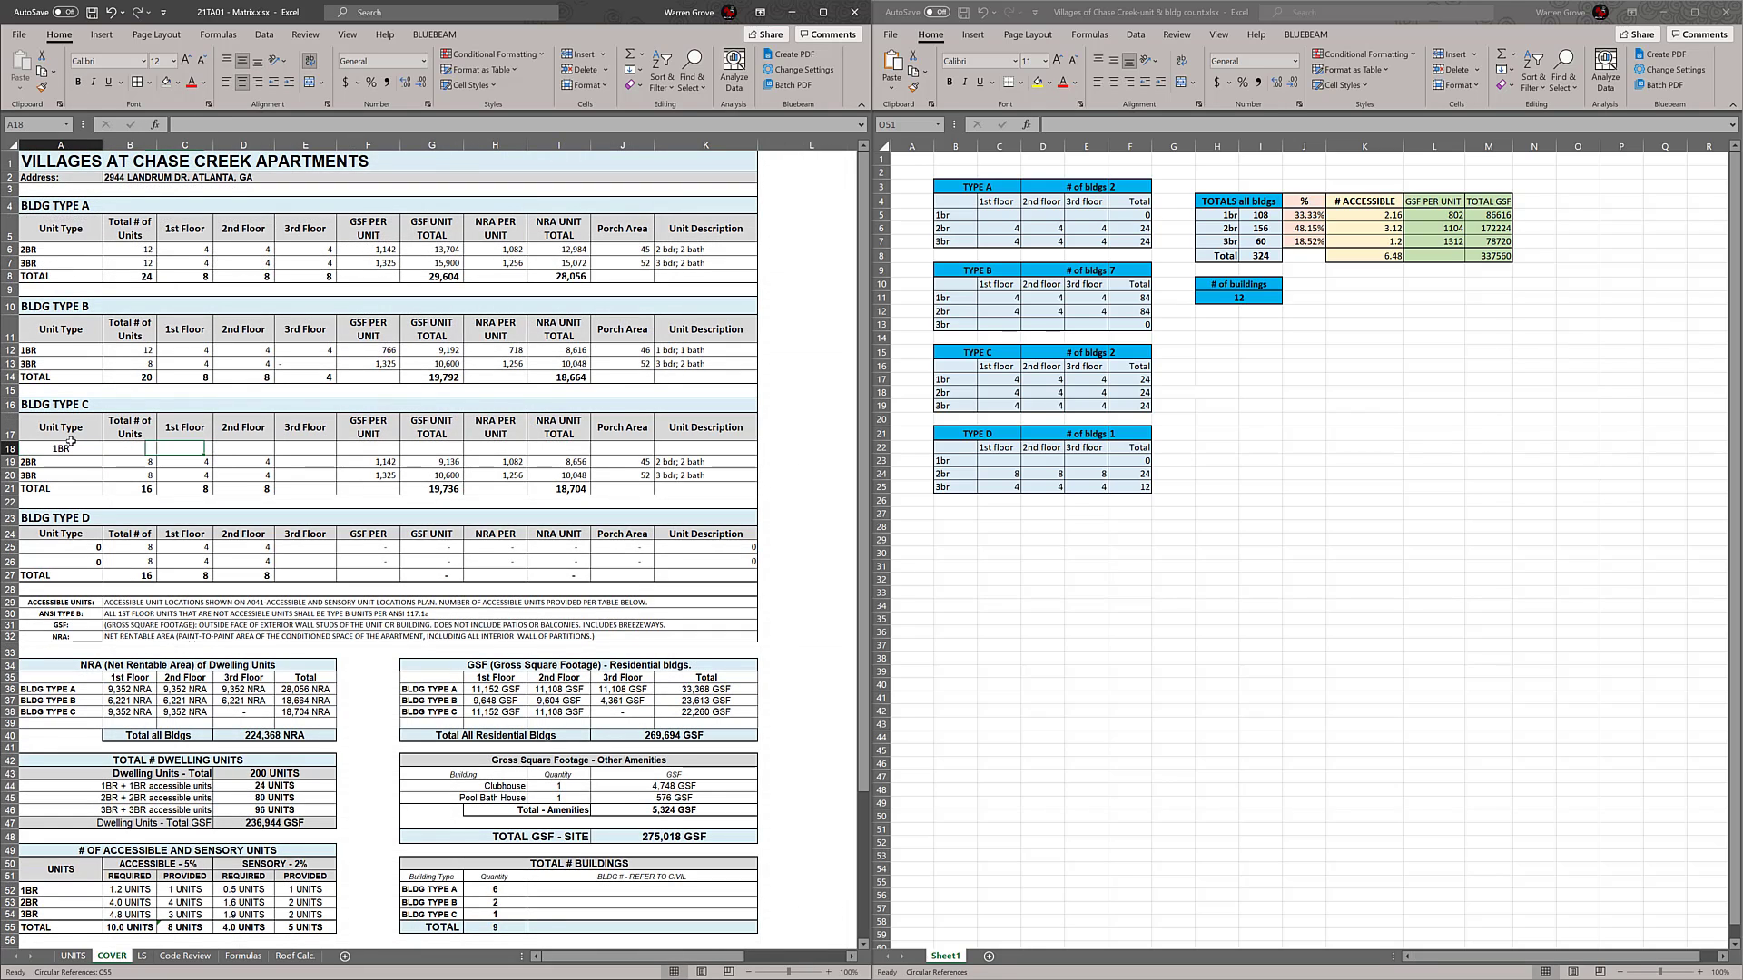
click(77, 82)
click(226, 82)
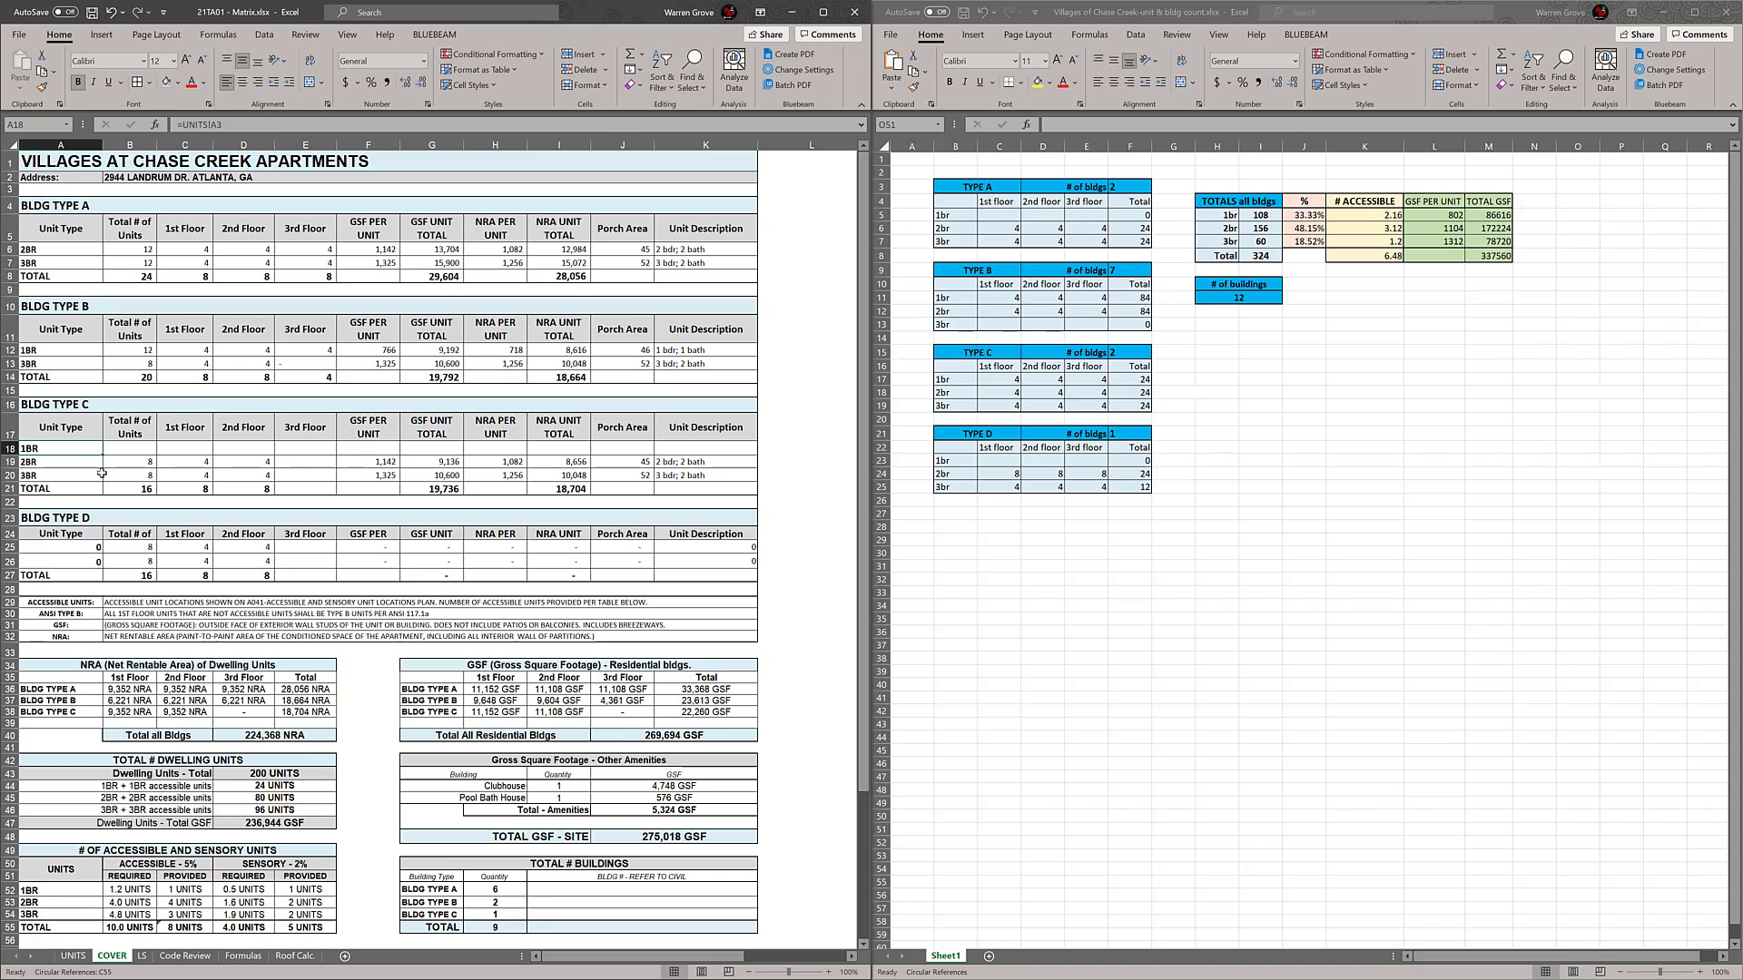
Reduce the font size of the new 1BR row in BLDG TYPE C to 11, from unit type through unit description
drag(87, 448, 677, 451)
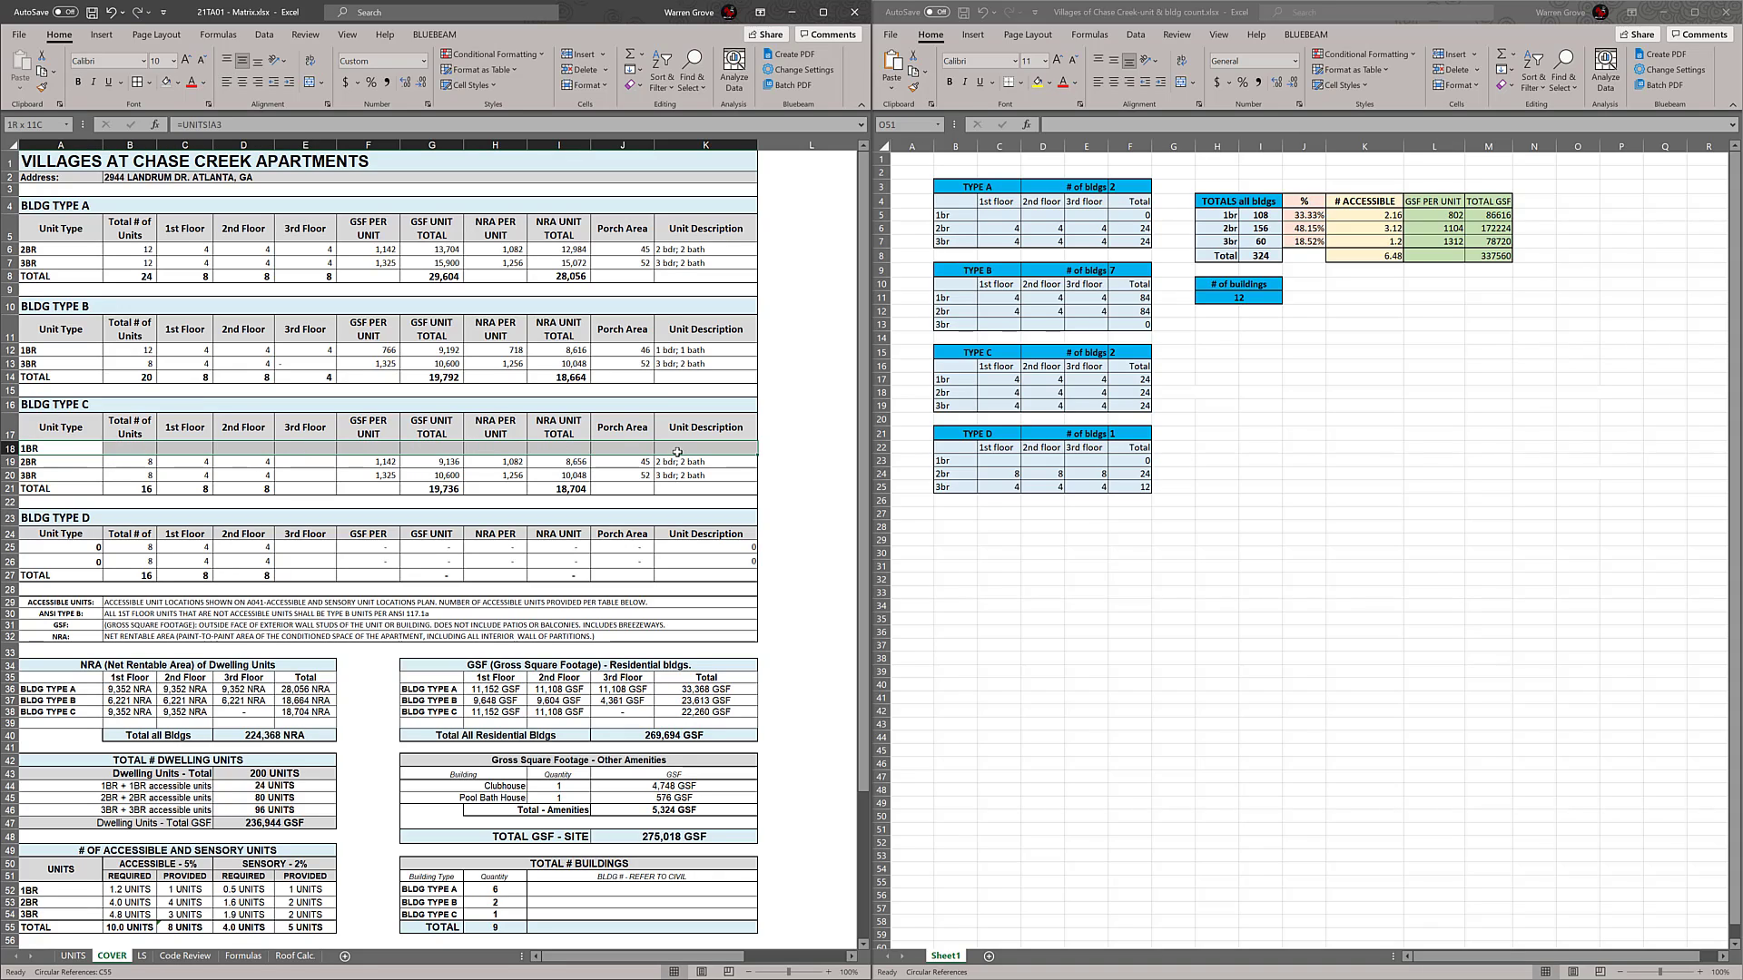
click(203, 61)
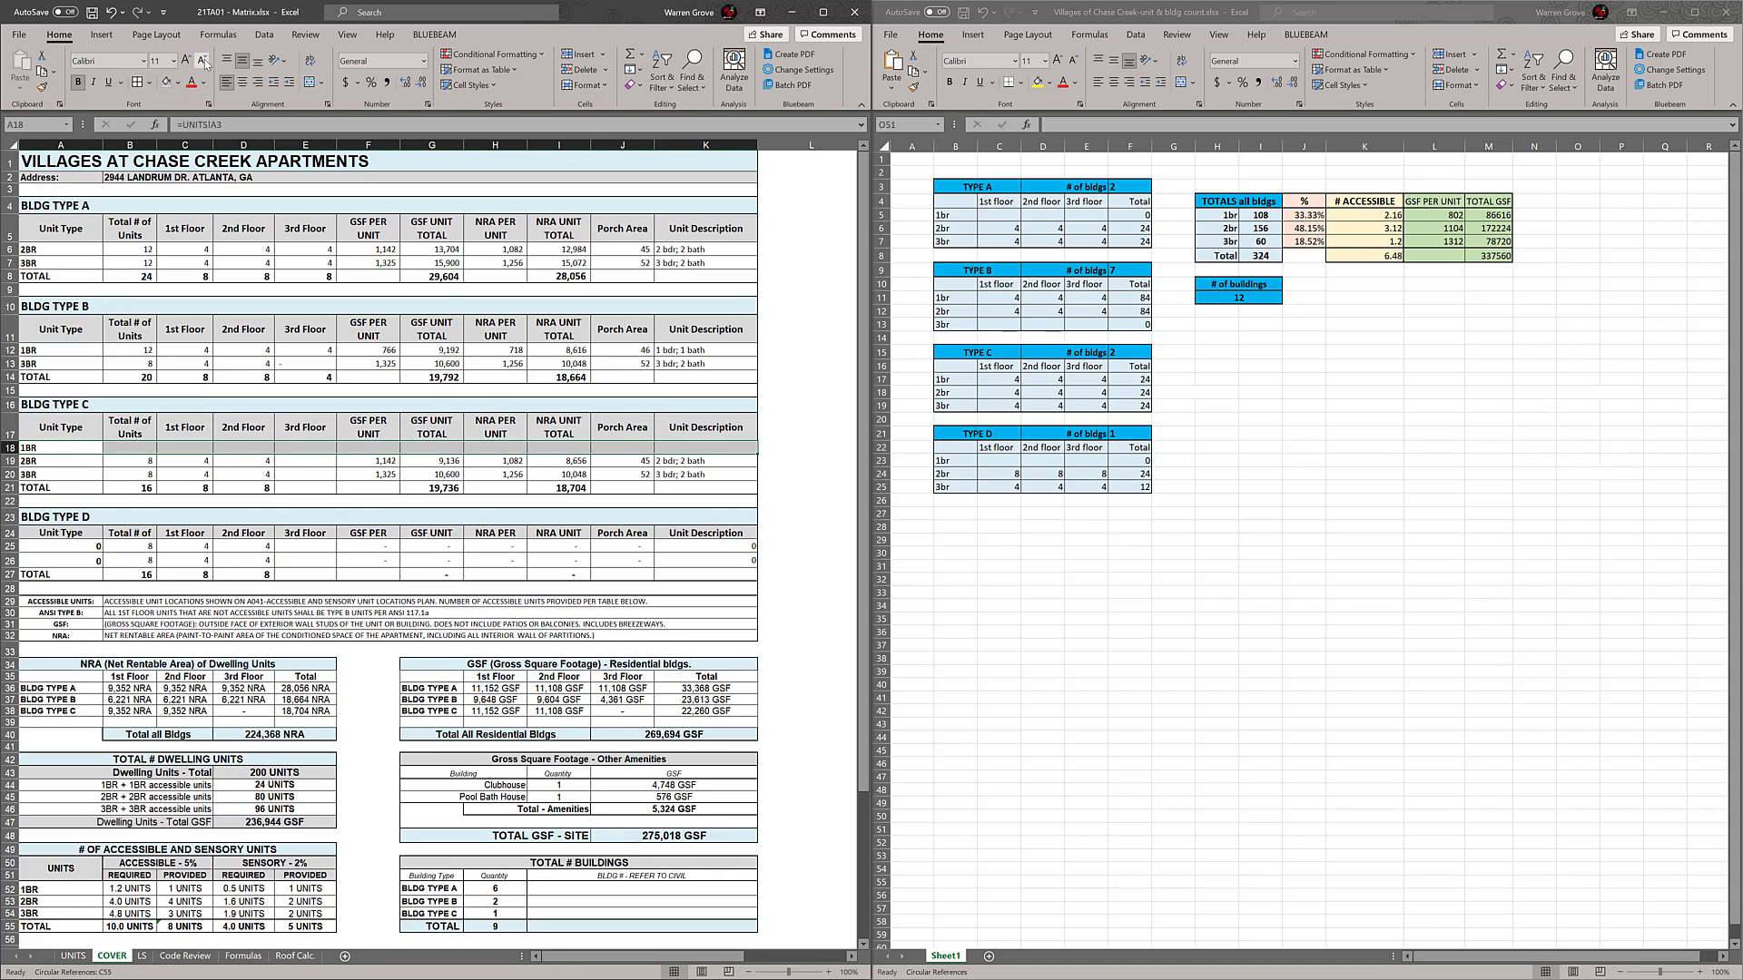
click(372, 472)
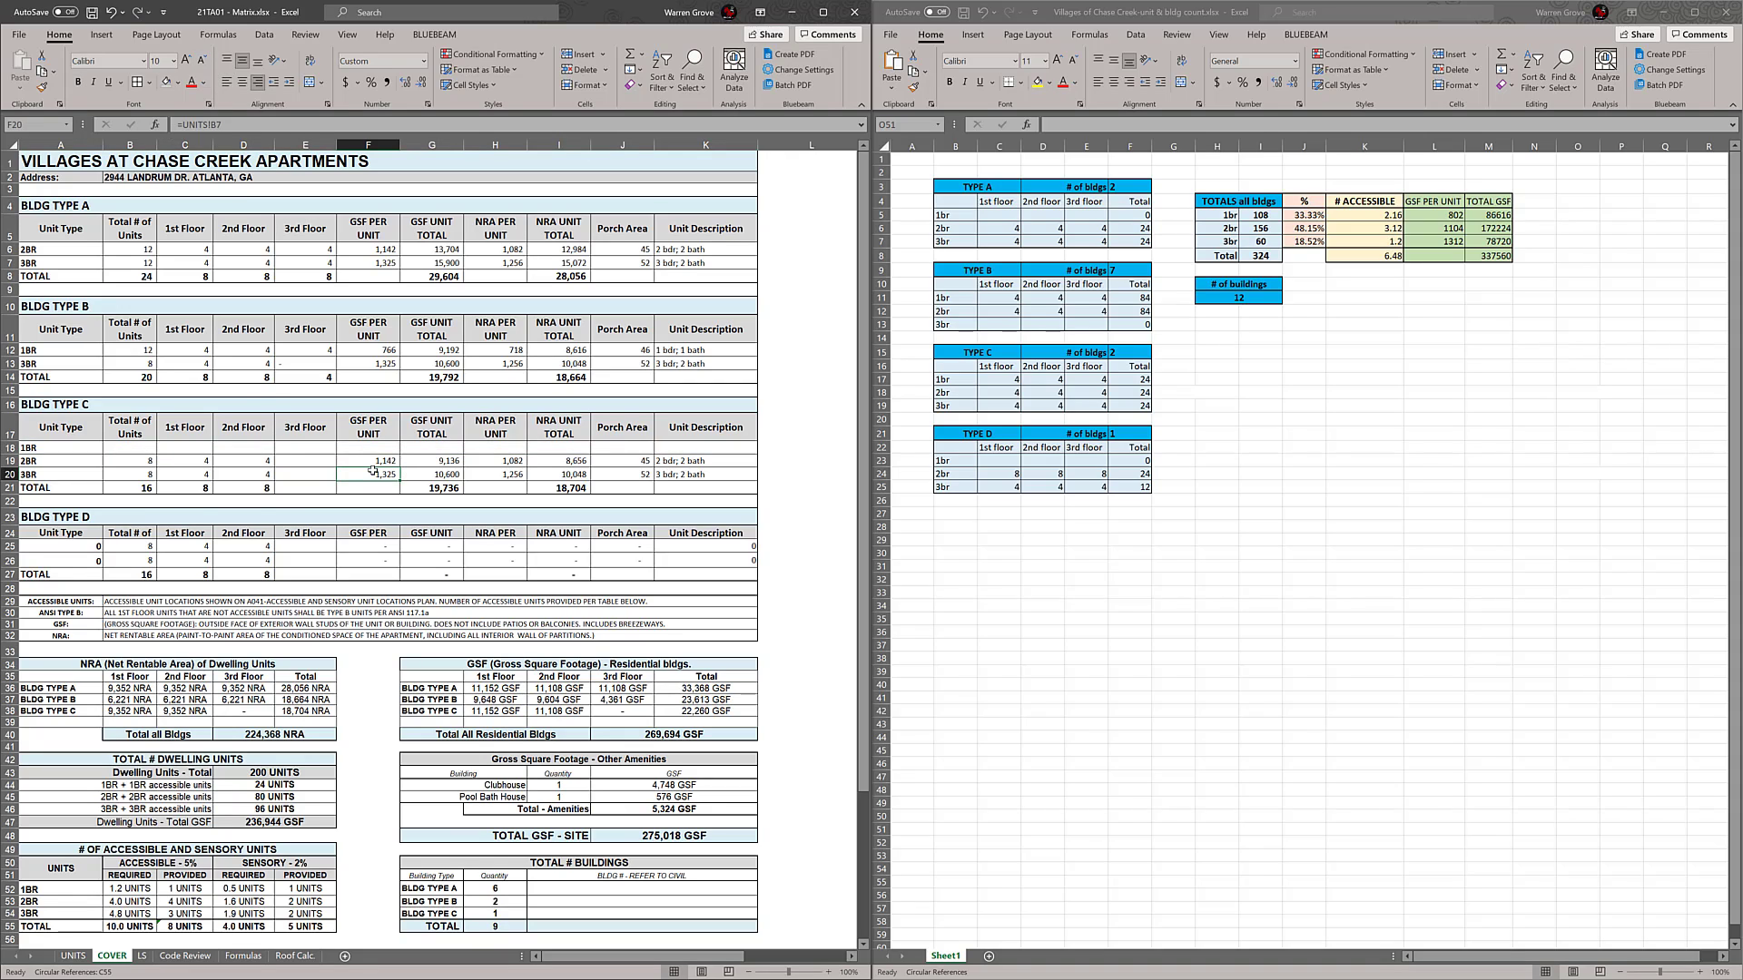
Enter 4 units per floor in the BLDG TYPE C 1BR row and 4 on the 3rd floor for 2BR and 3BR
click(196, 450)
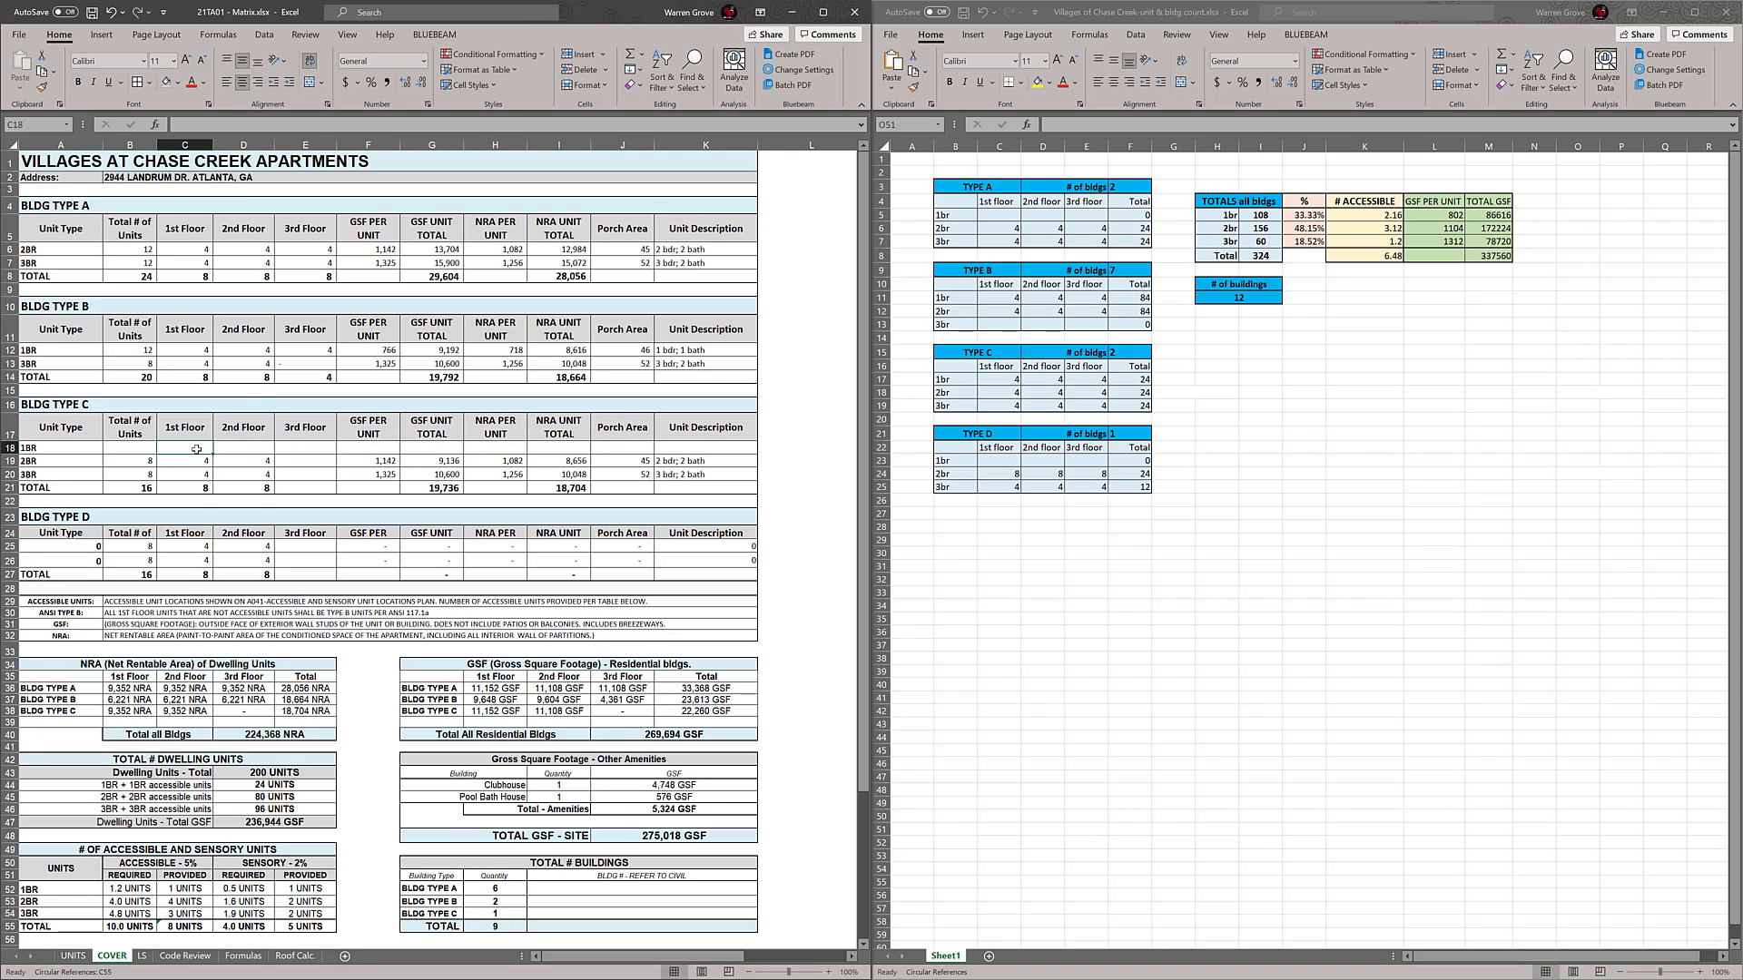
text(4)
click(227, 452)
text(4)
click(282, 452)
text(4)
click(314, 461)
text(4)
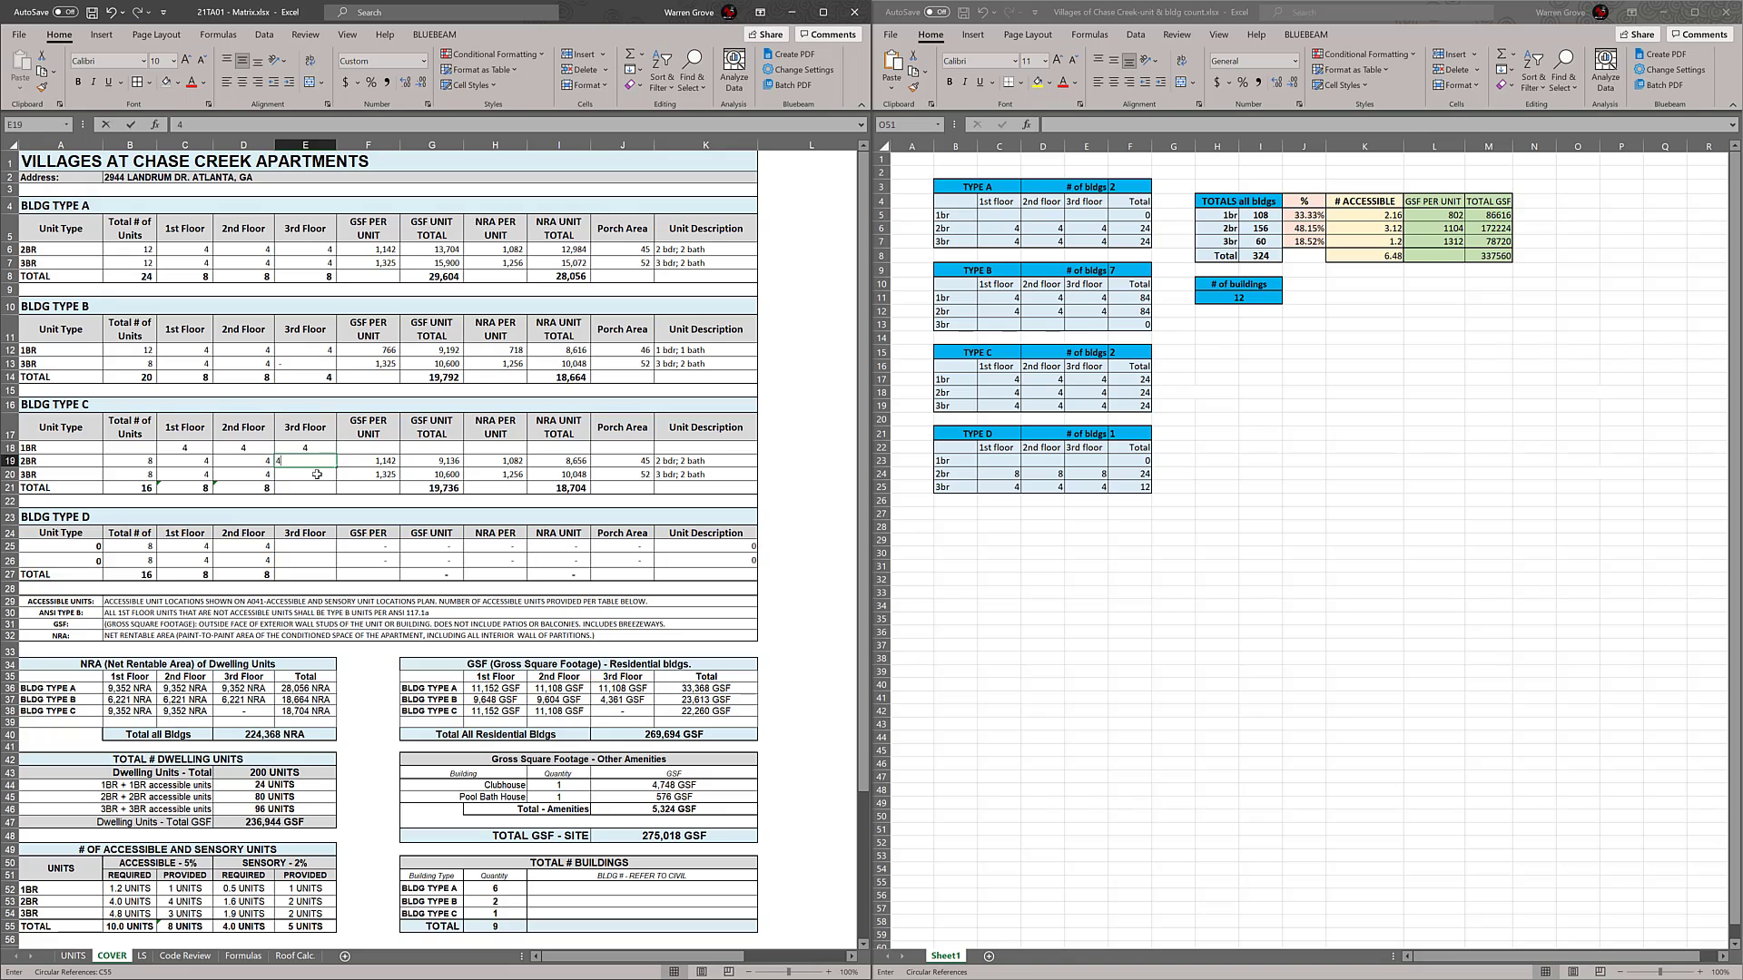
click(317, 473)
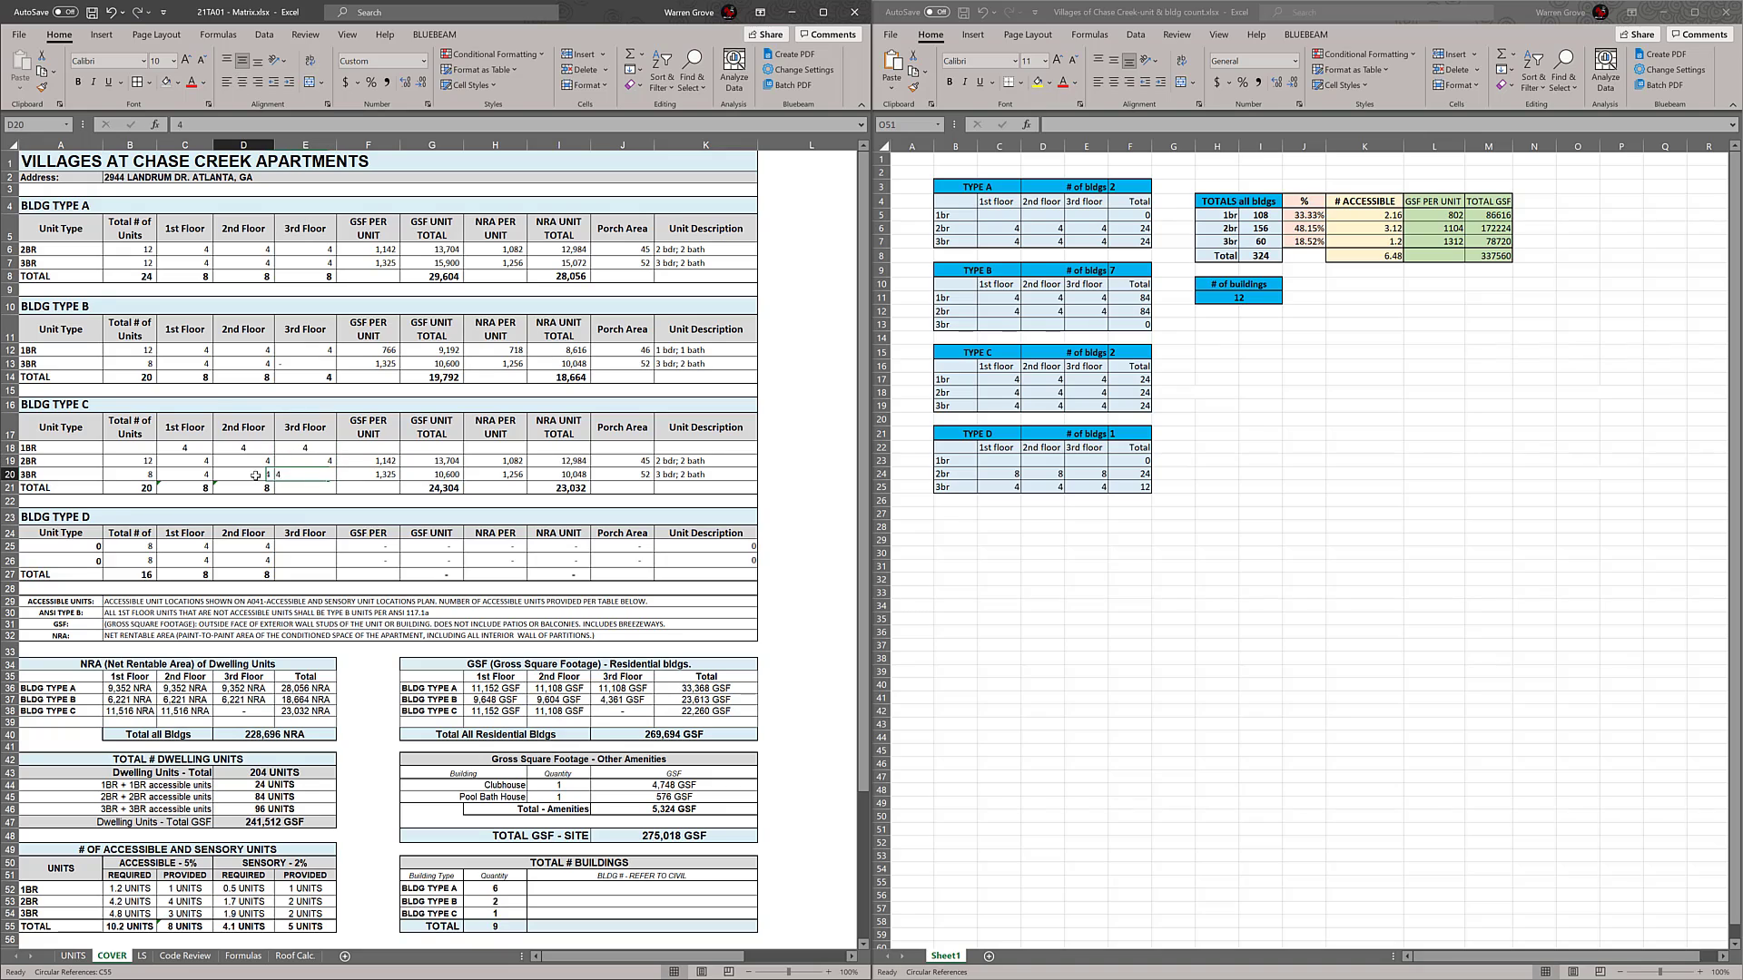
click(189, 475)
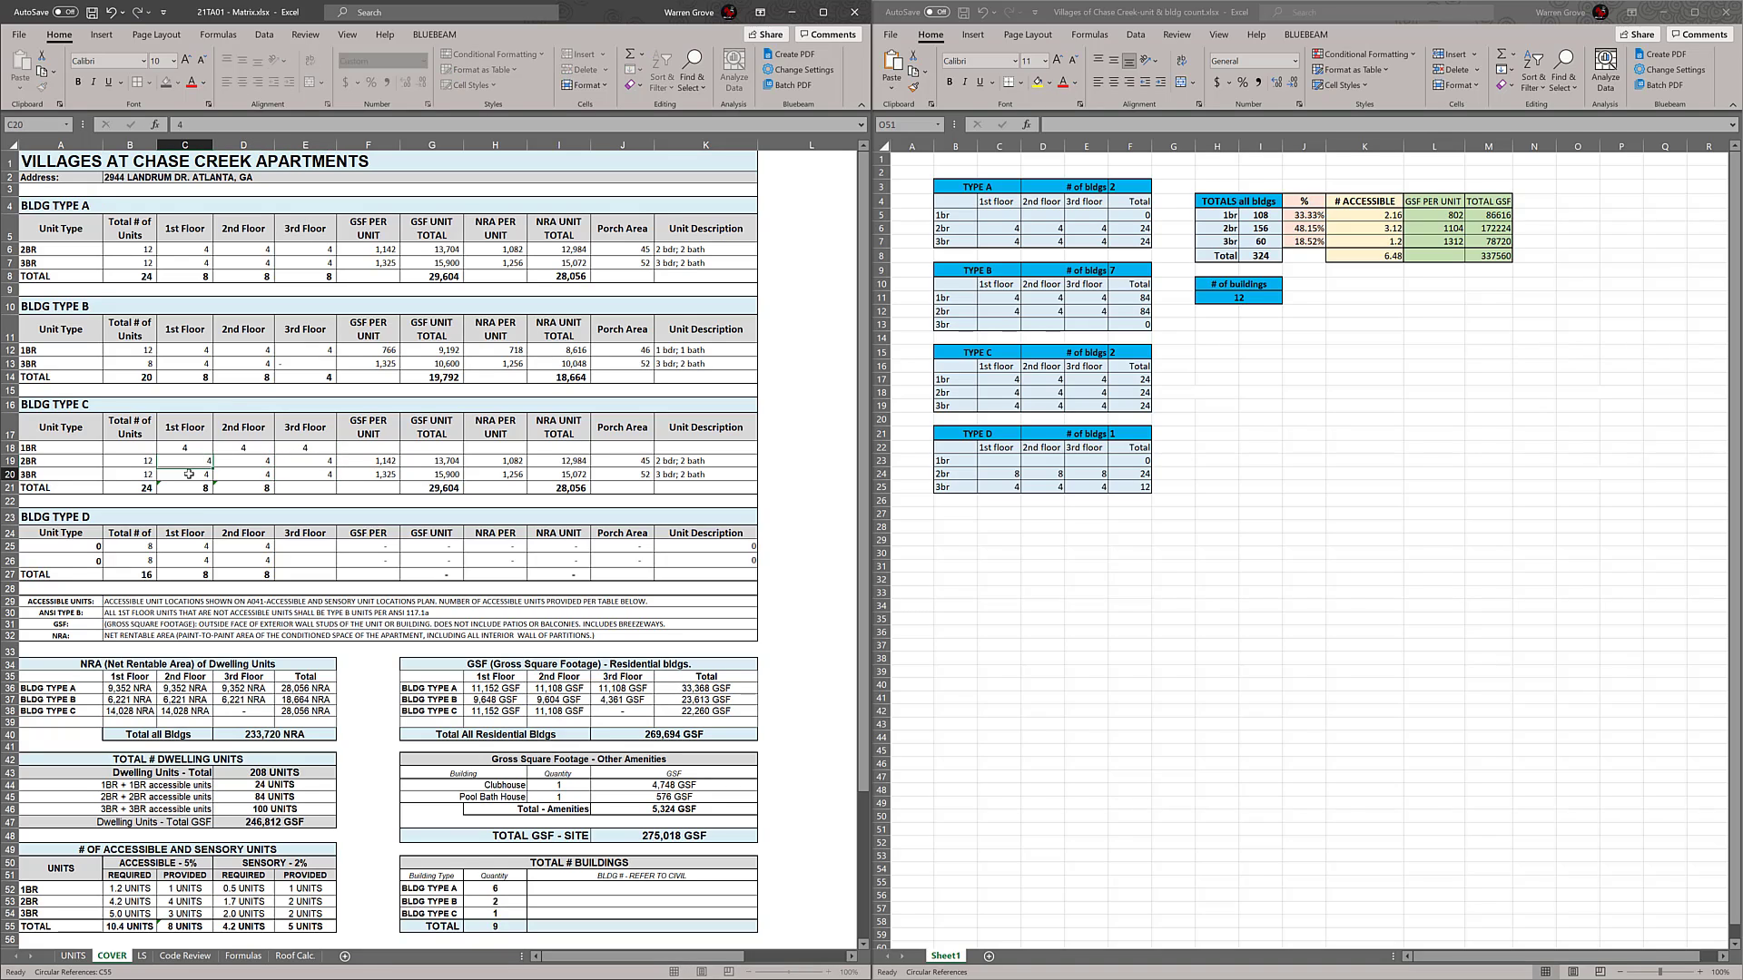
Sum rows 18 to 20 in the BLDG TYPE C TOTAL row for the 1st, 2nd and 3rd floors
click(271, 489)
click(316, 490)
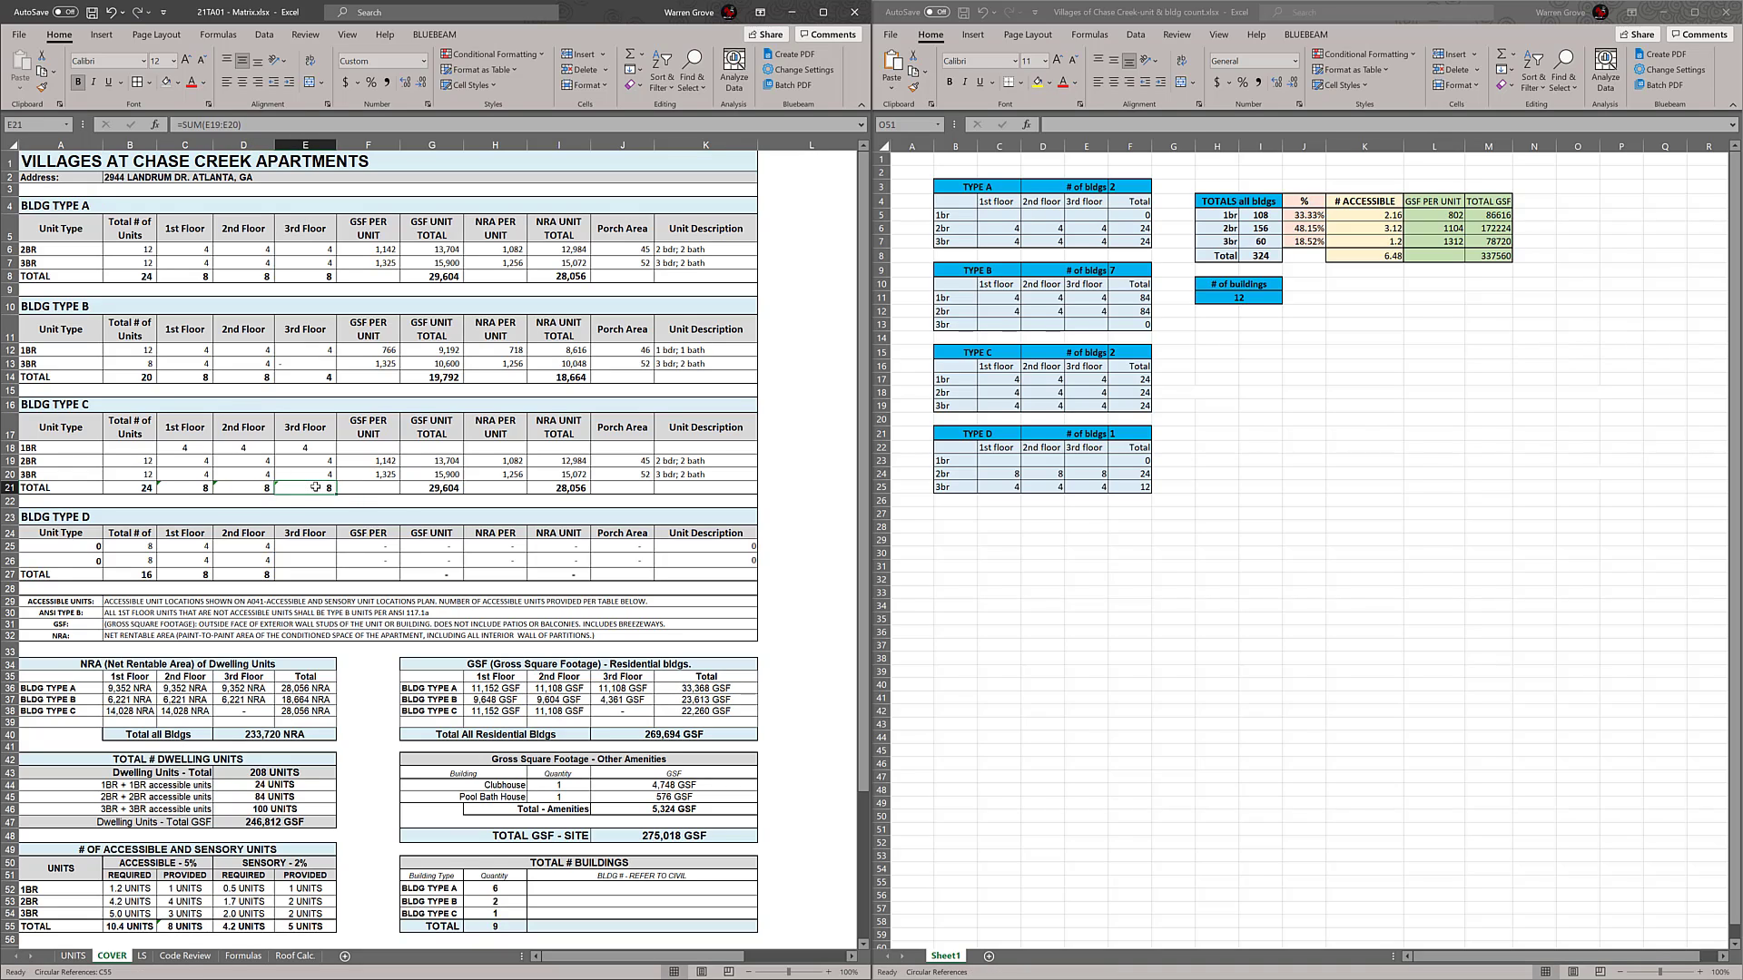
key(alt+equal)
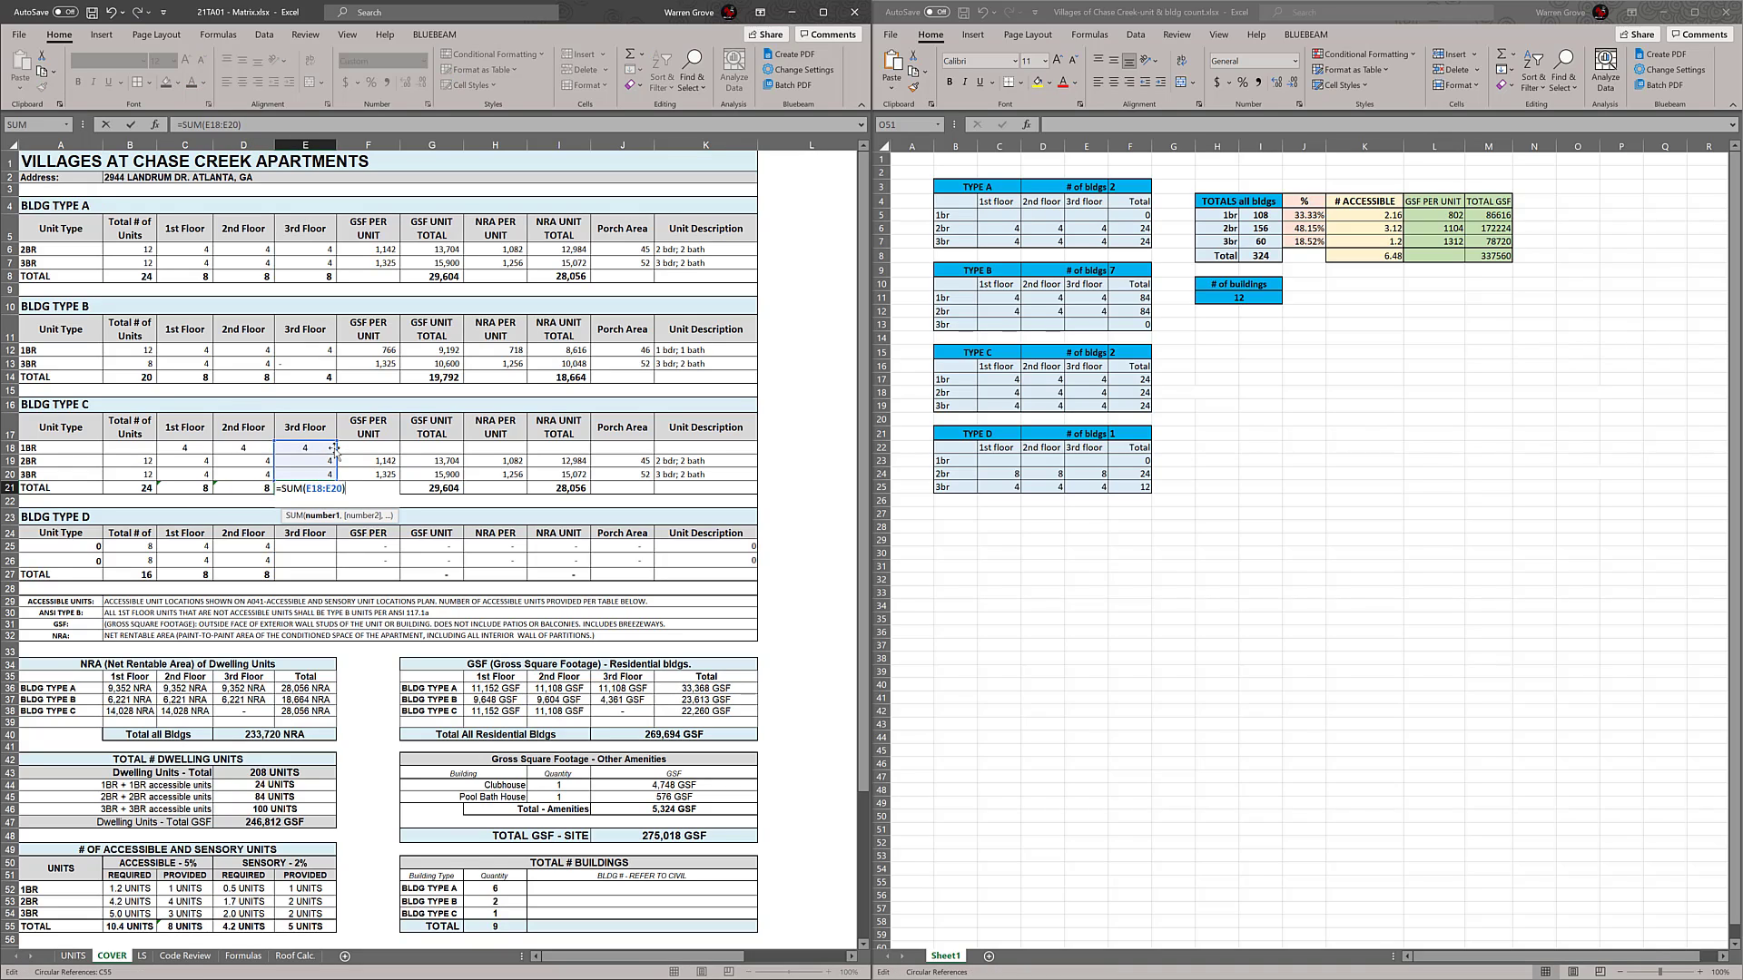
key(Escape)
click(258, 489)
key(alt+equal)
drag(277, 476, 123, 493)
key(Return)
click(239, 485)
click(202, 487)
click(164, 504)
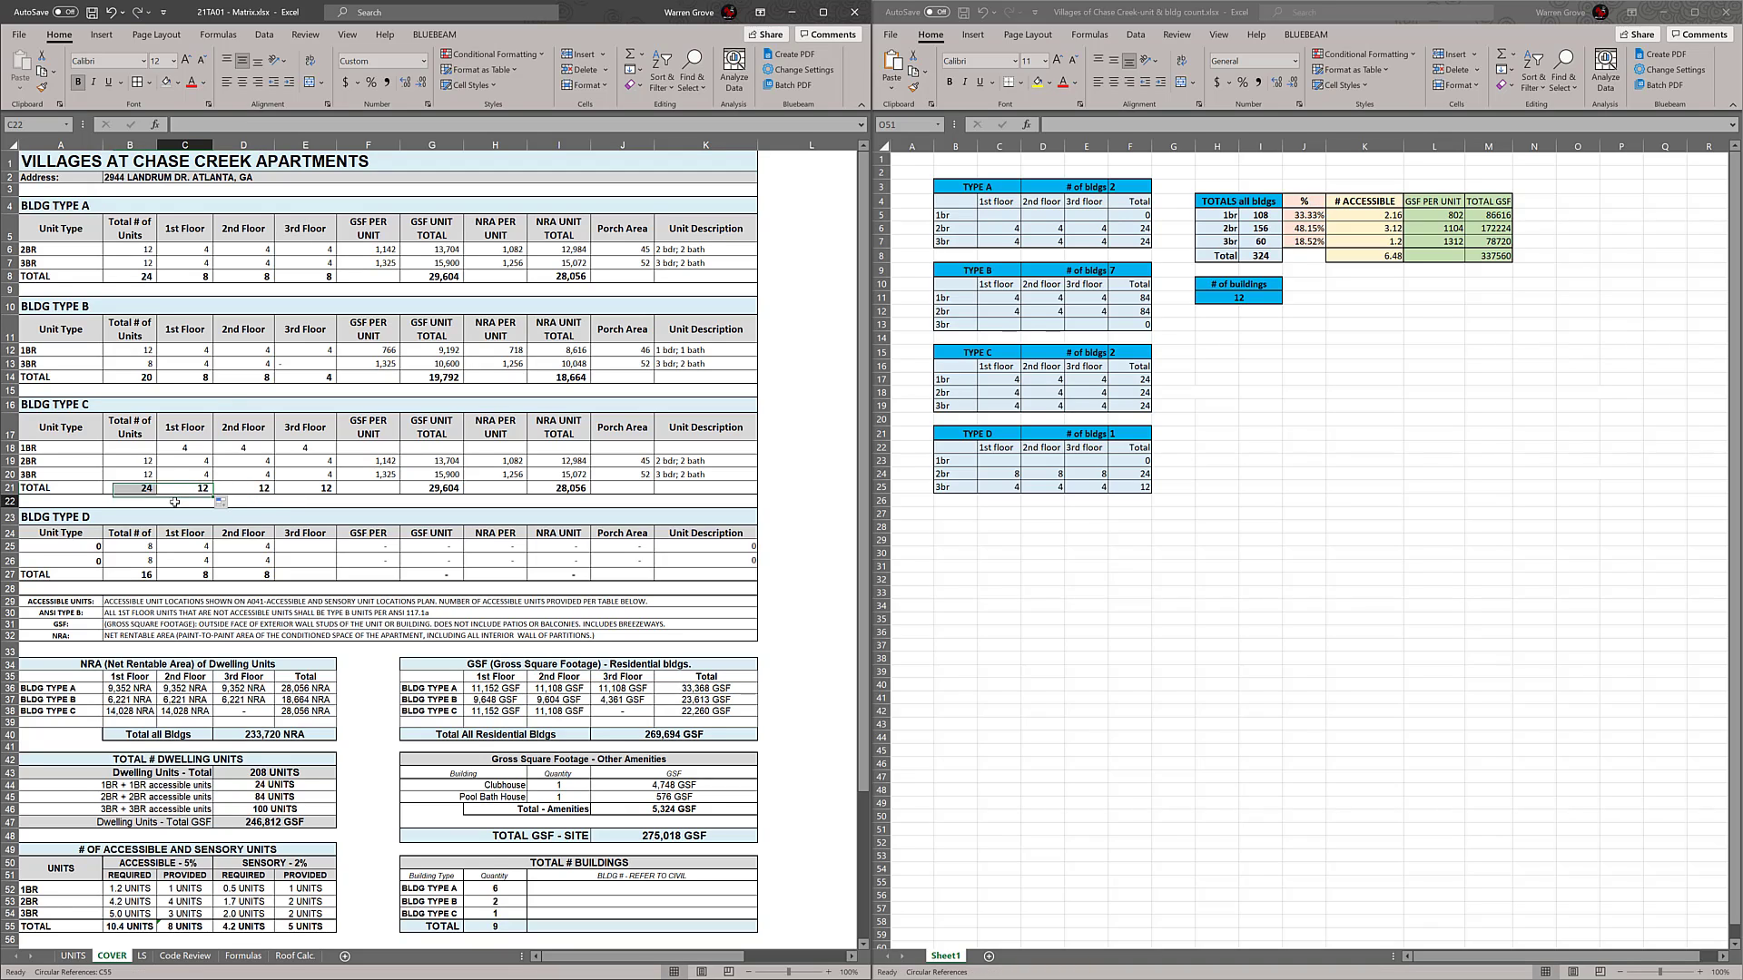
Total the 1BR units in B18 with SUM(C18:E18) and right-align the BLDG TYPE C unit counts
click(146, 461)
drag(159, 467, 322, 474)
click(141, 449)
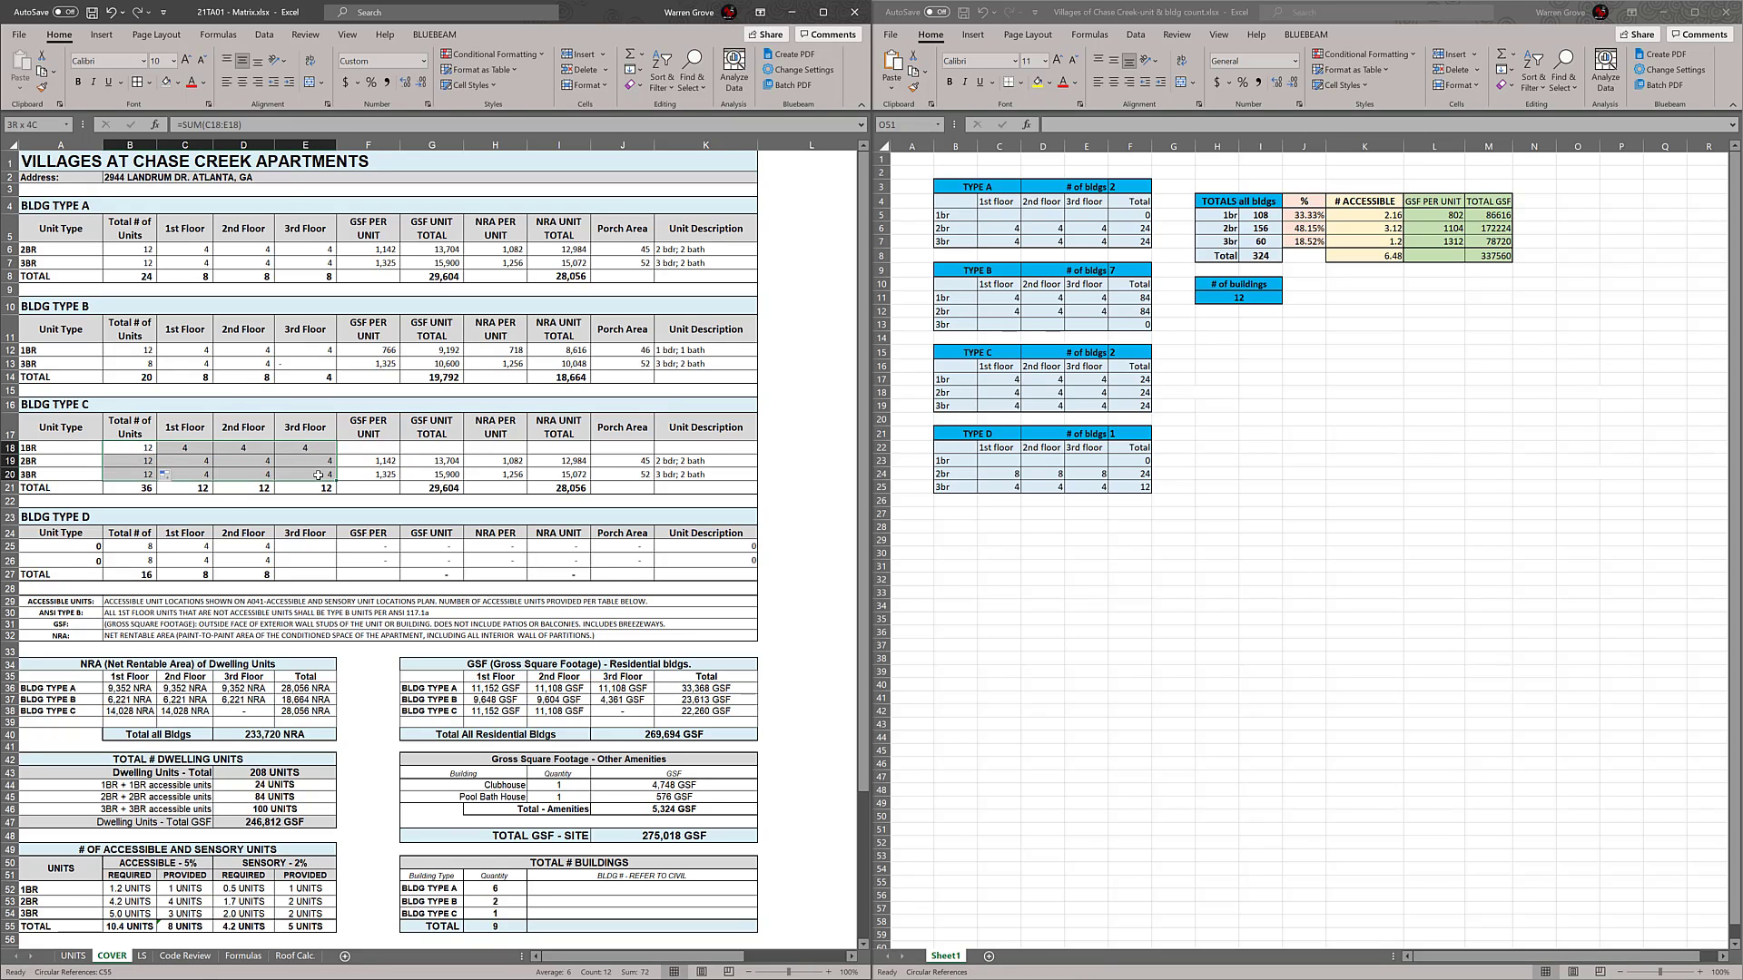
click(259, 61)
click(582, 473)
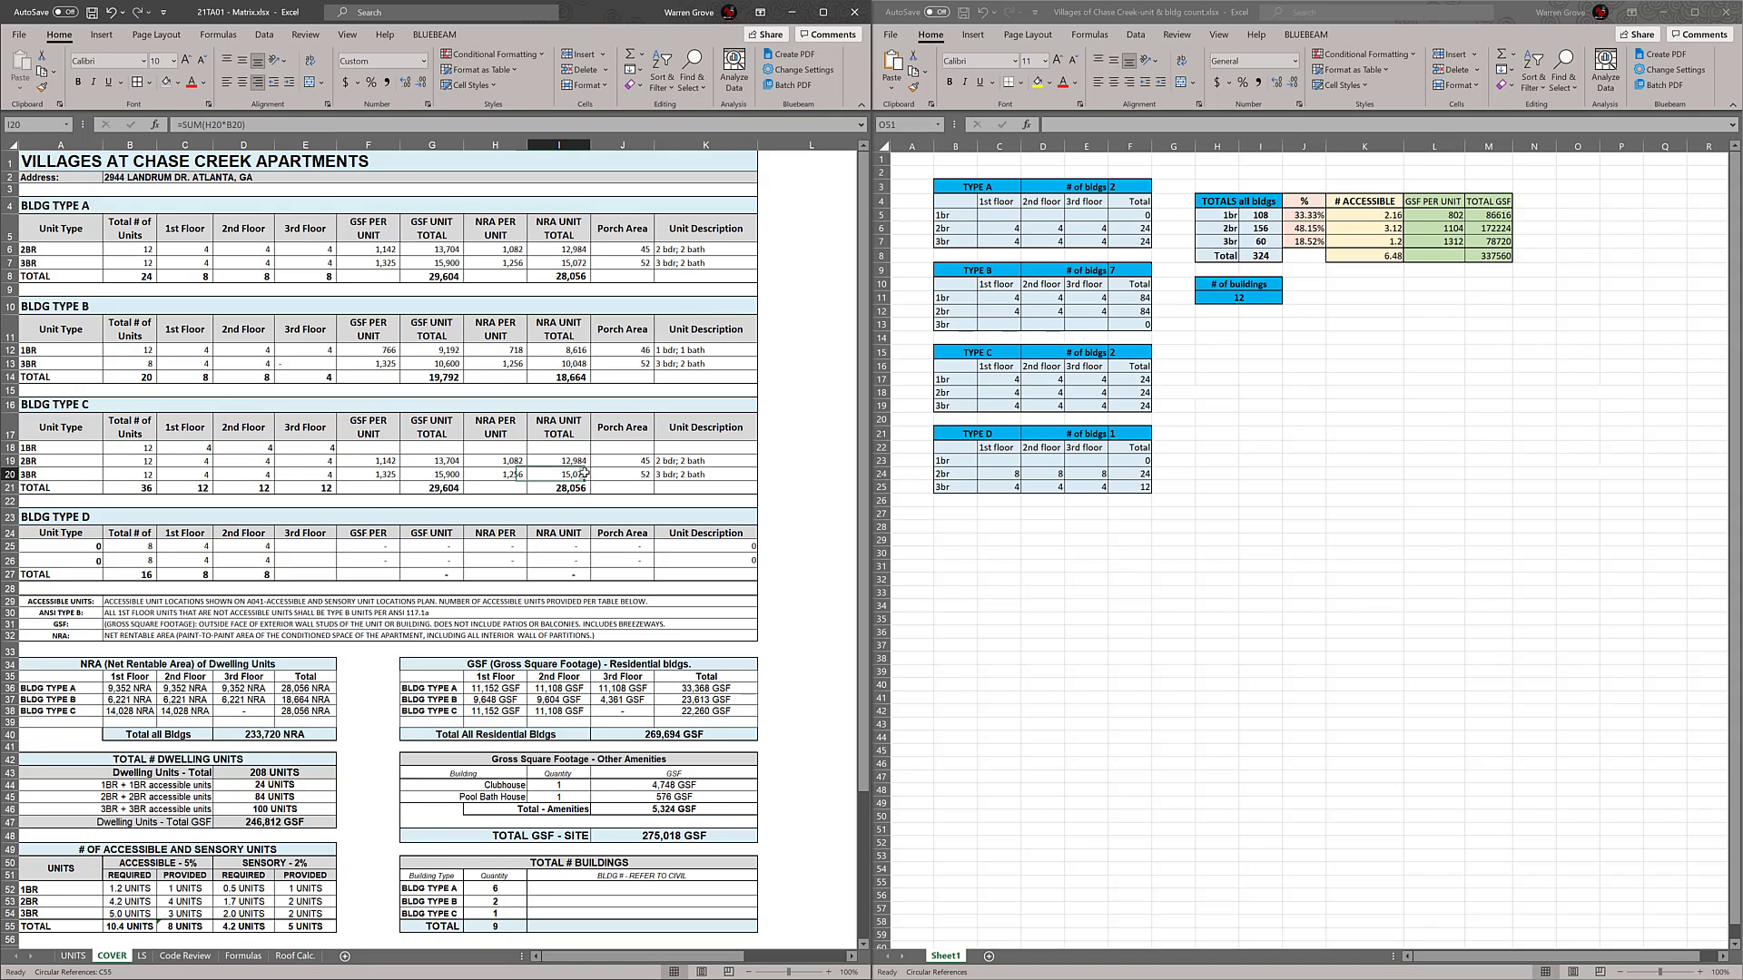
Decrease the font size of the BLDG TYPE C 1BR row from total number of units through unit description
click(221, 466)
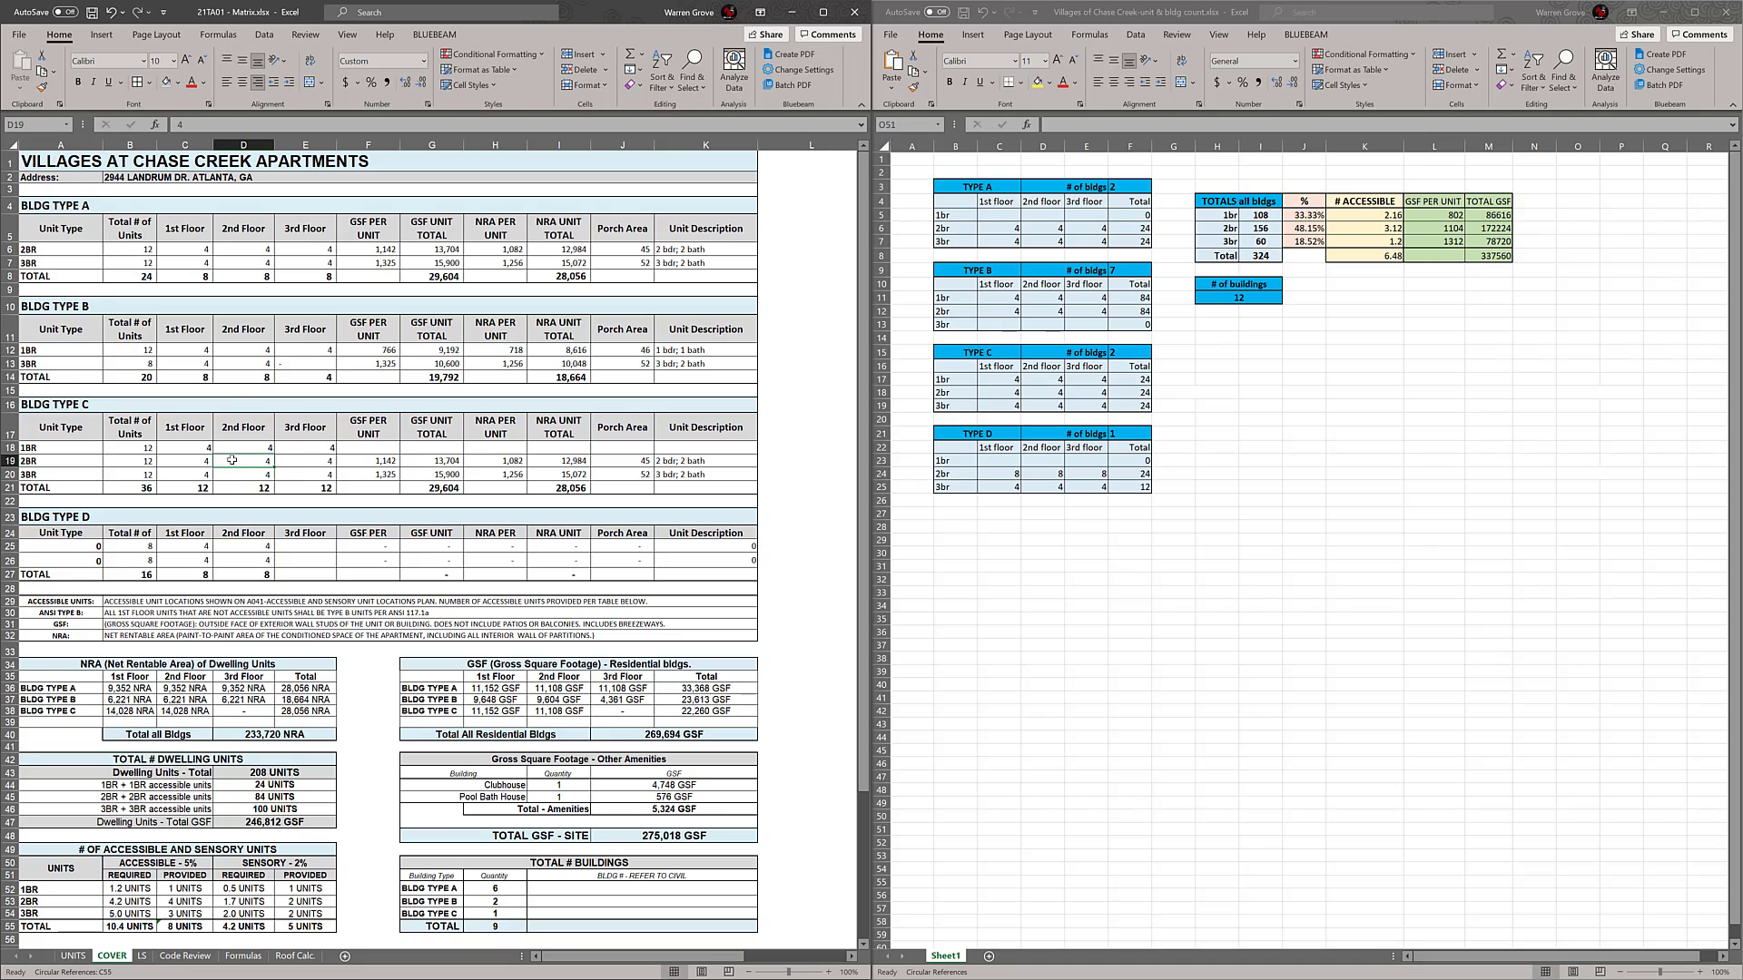
click(236, 452)
click(94, 450)
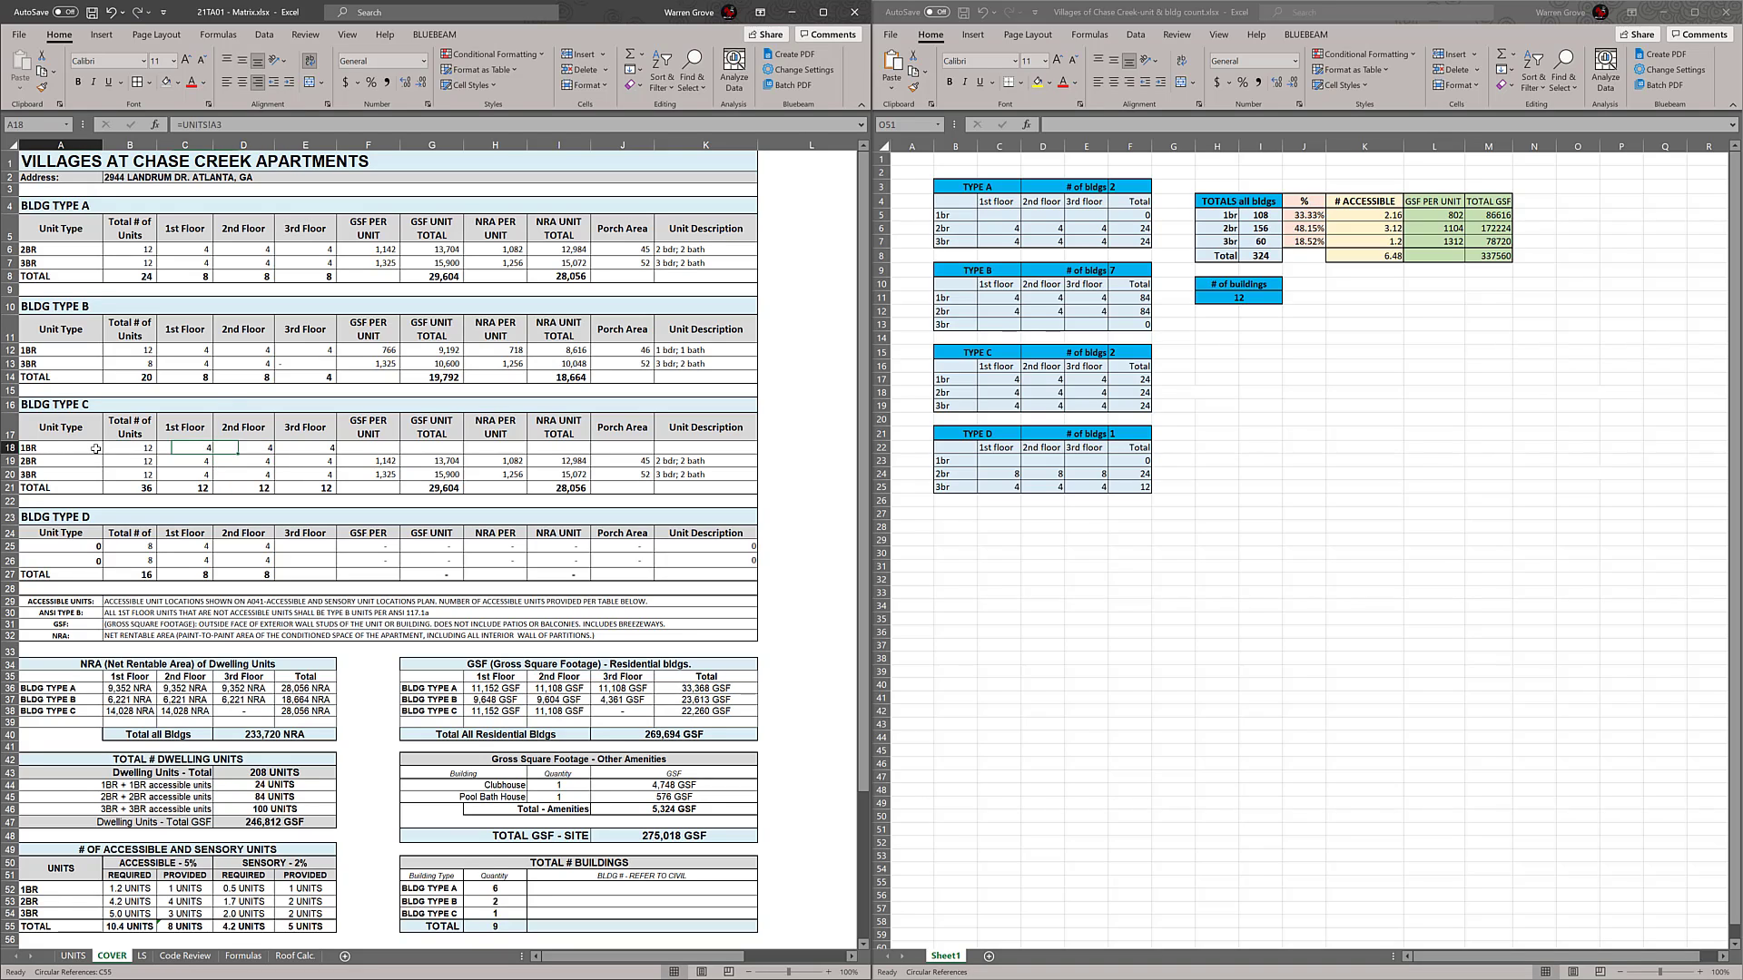
click(82, 460)
click(125, 453)
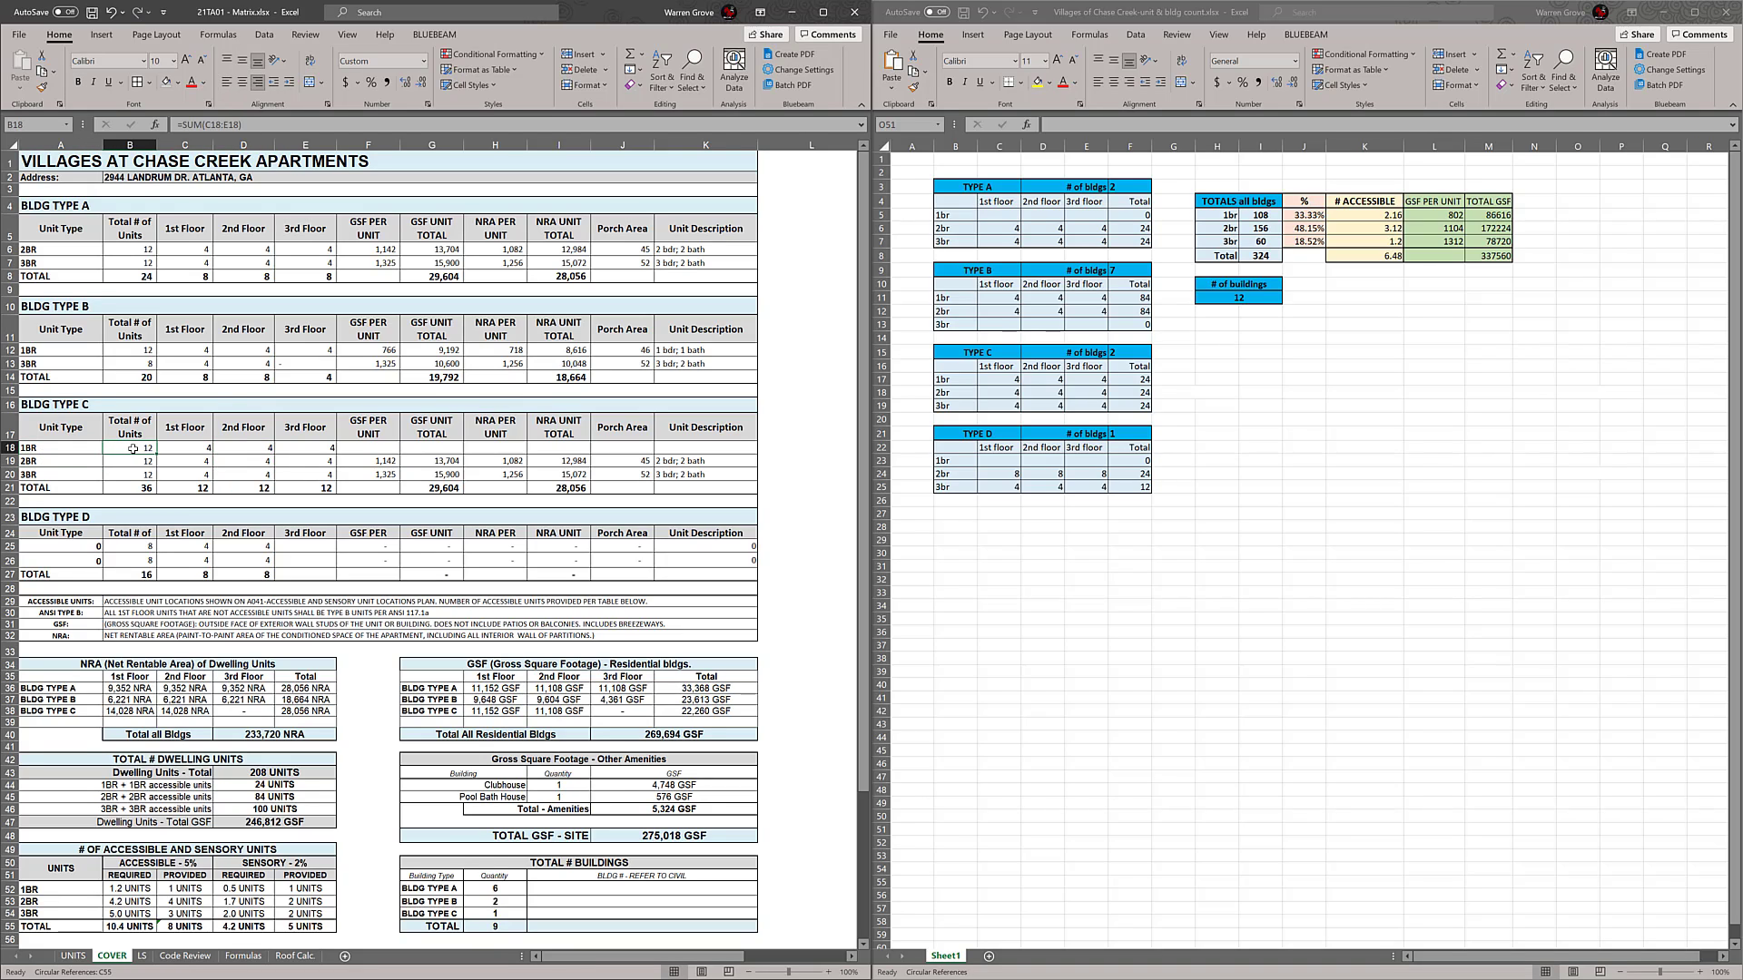
drag(170, 449, 752, 450)
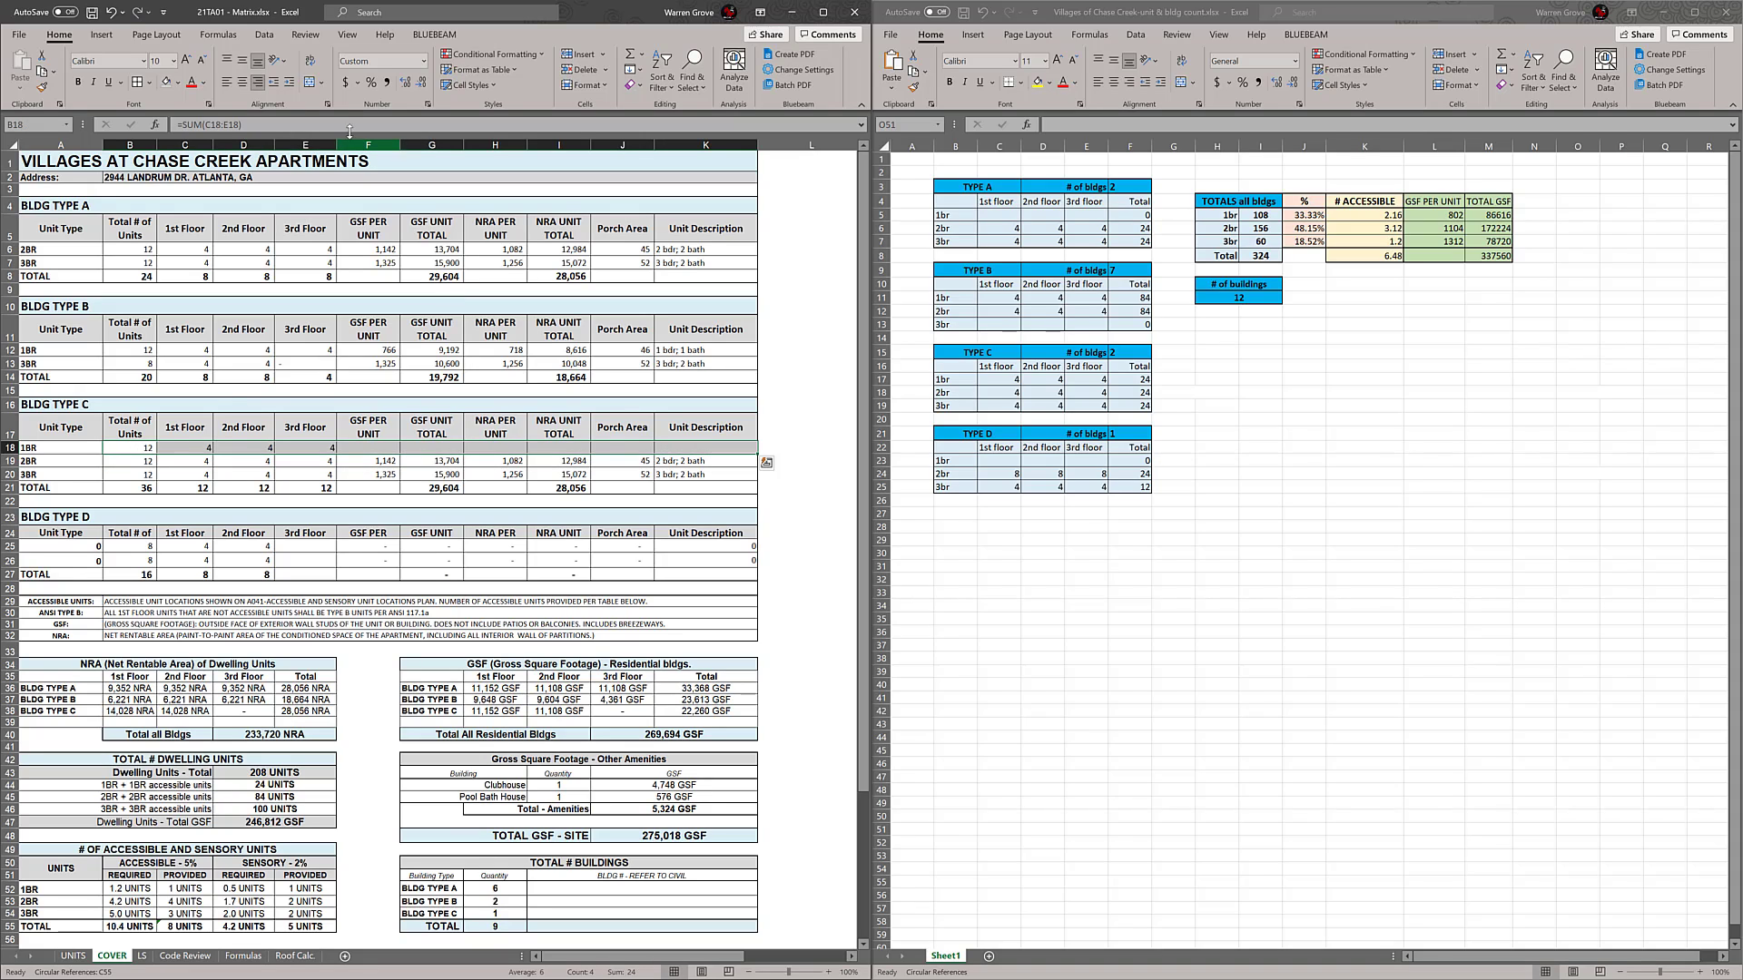
click(200, 64)
click(245, 461)
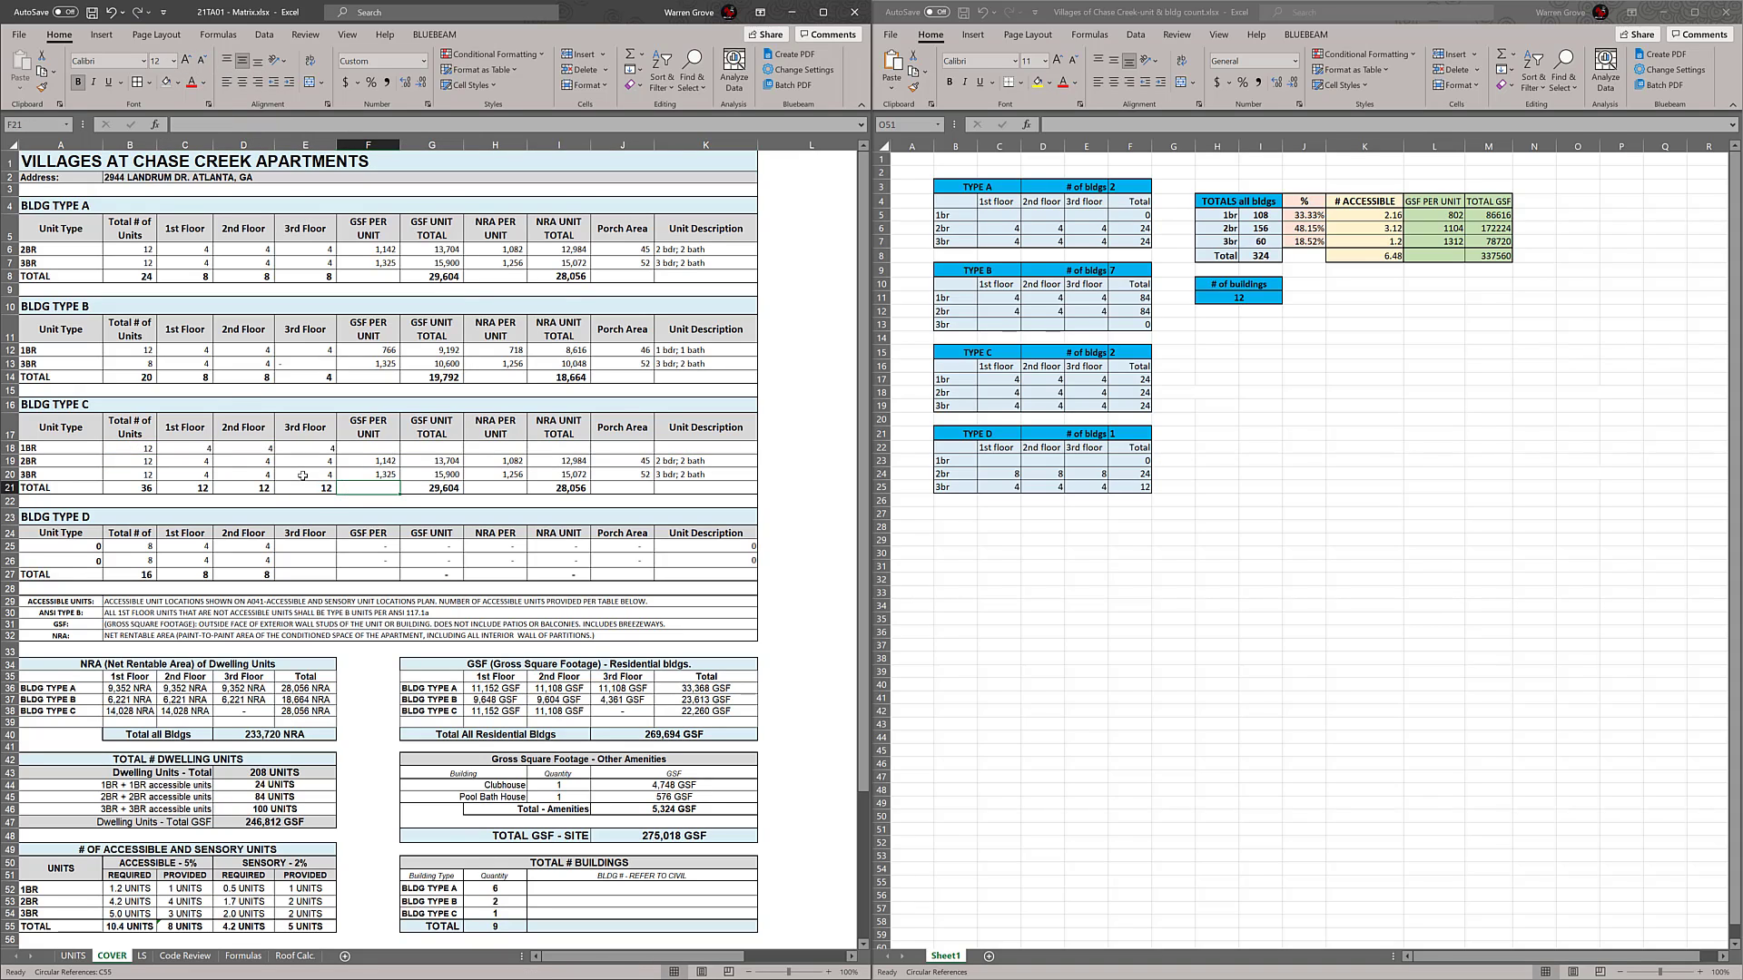
Match the alignment and format of the 1BR floor counts in BLDG TYPE C to those of the 2BR row
click(259, 448)
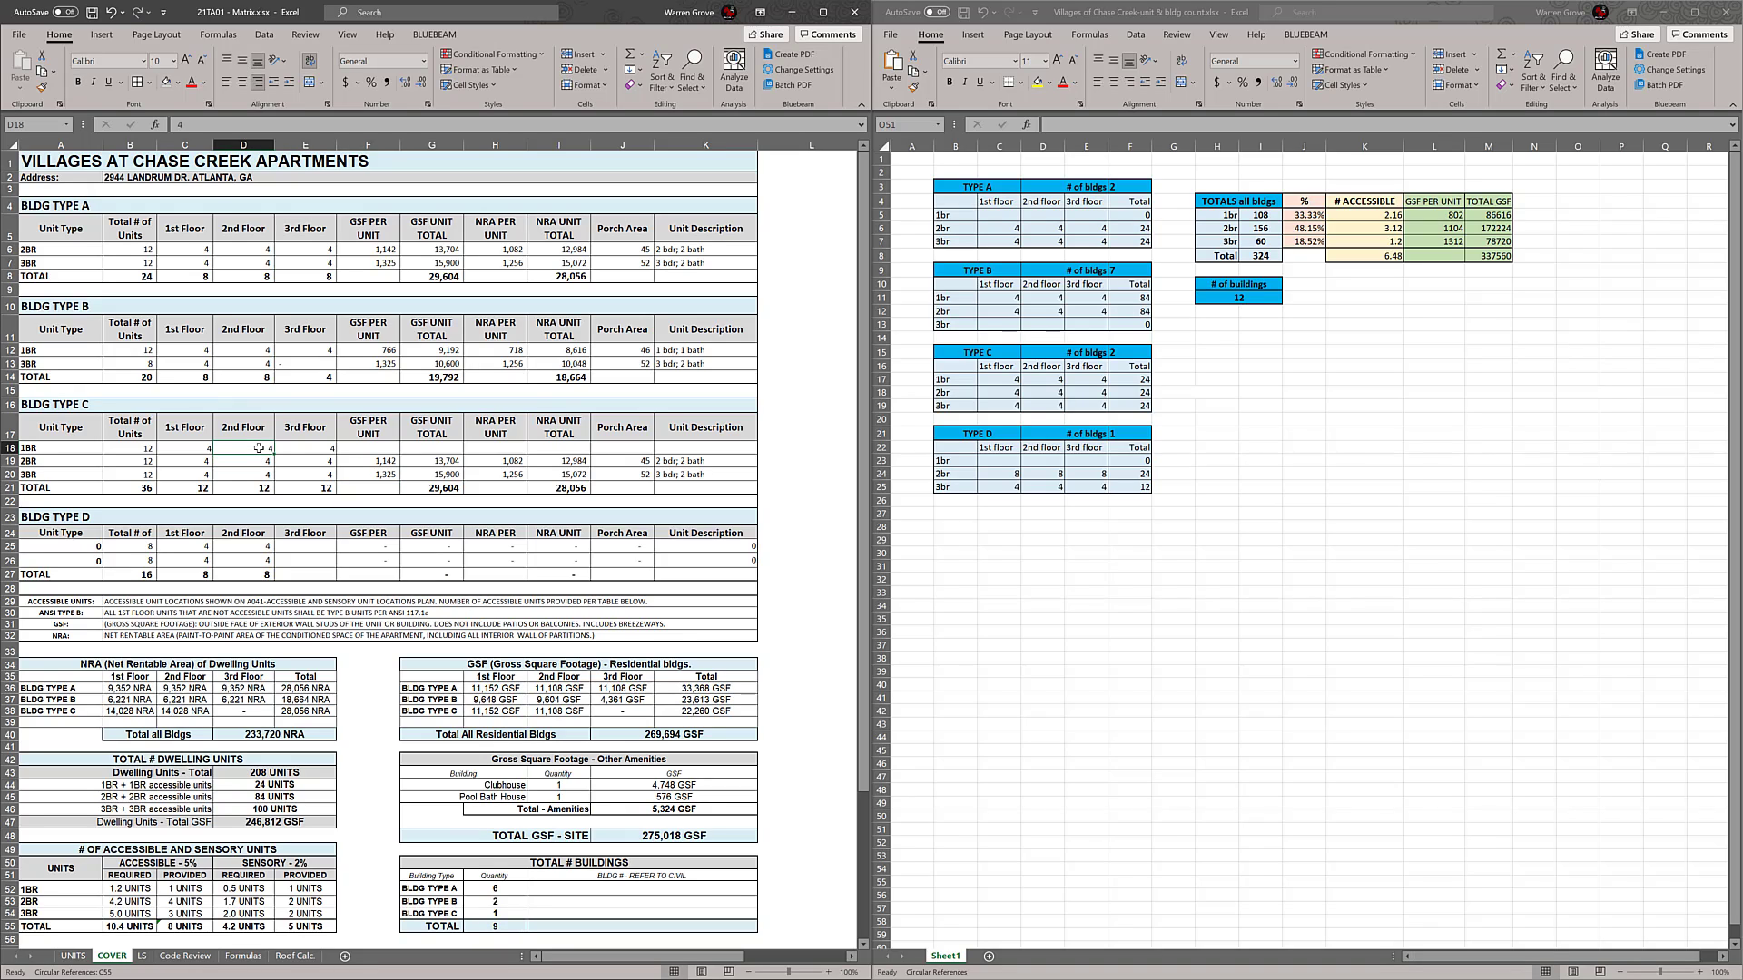
click(210, 464)
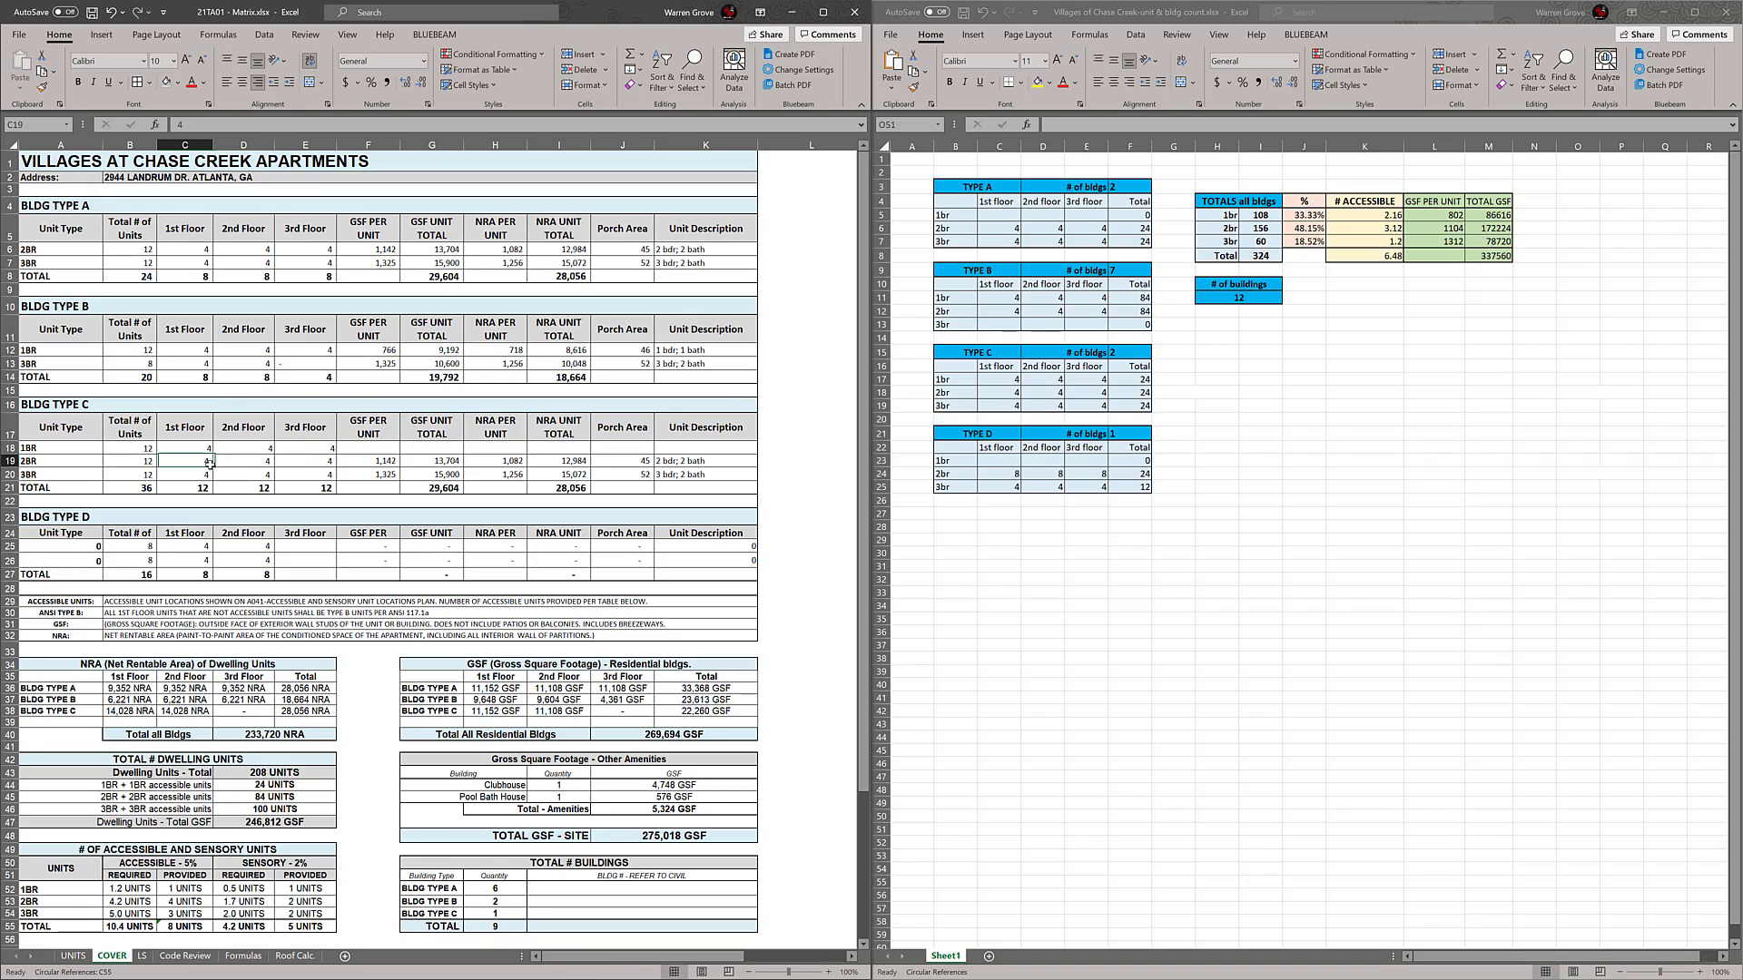
double_click(195, 461)
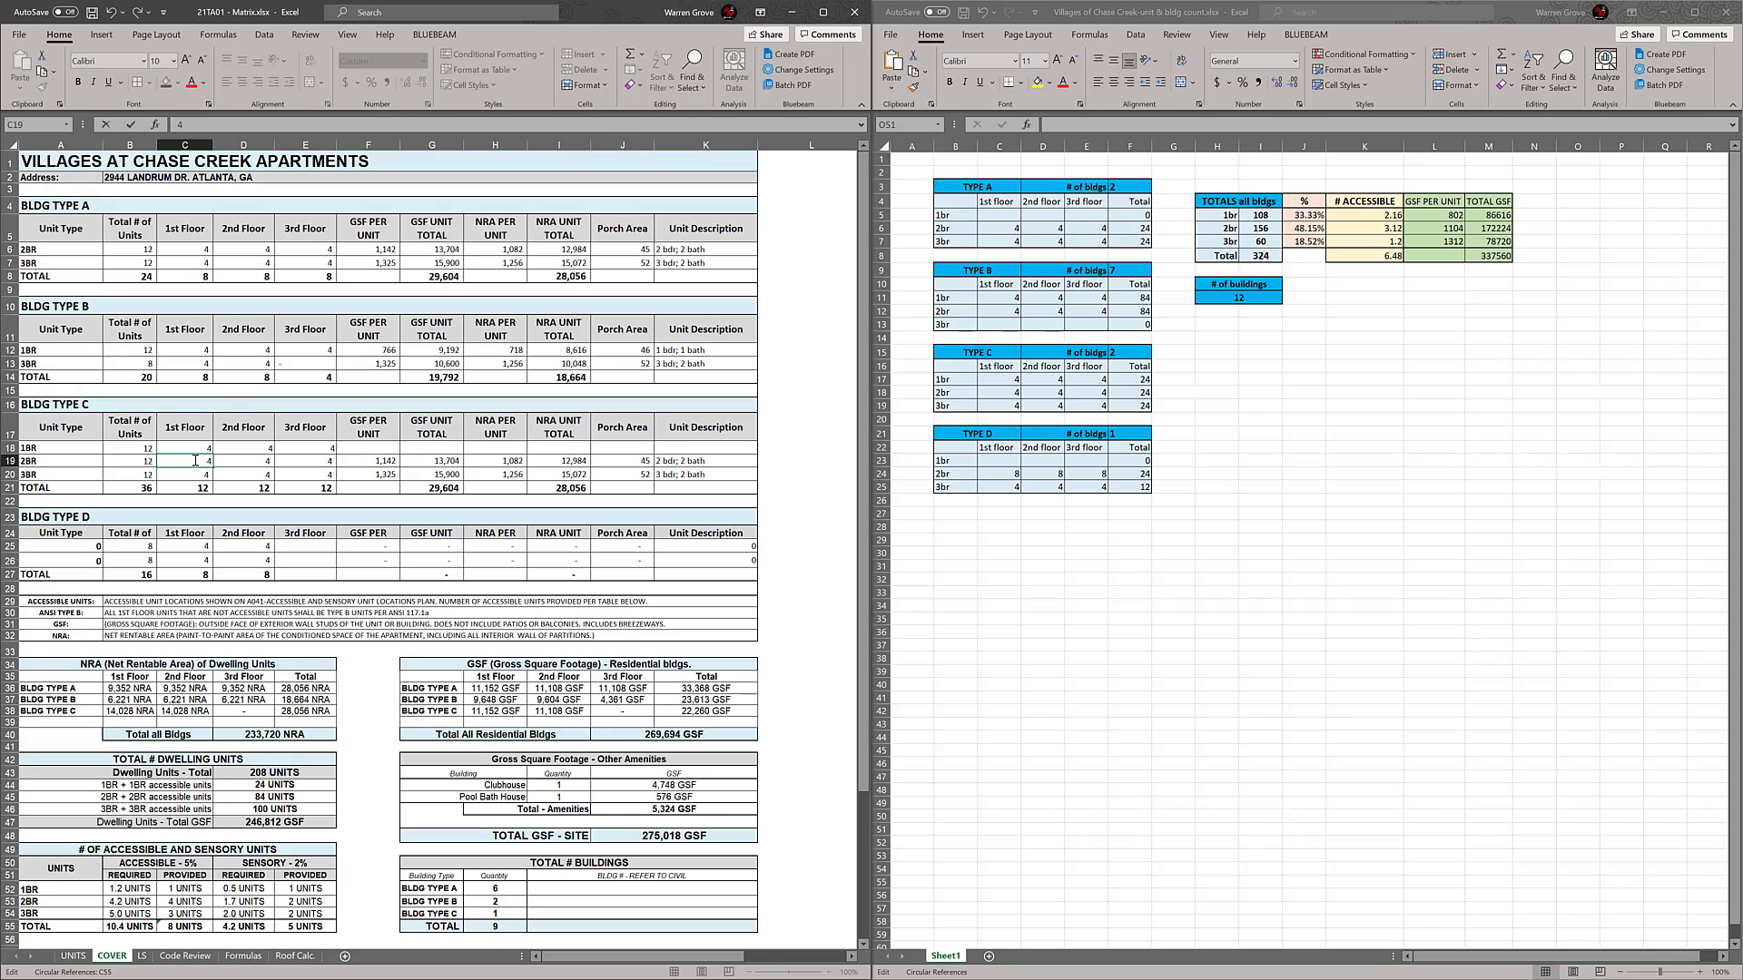
key(Escape)
click(208, 453)
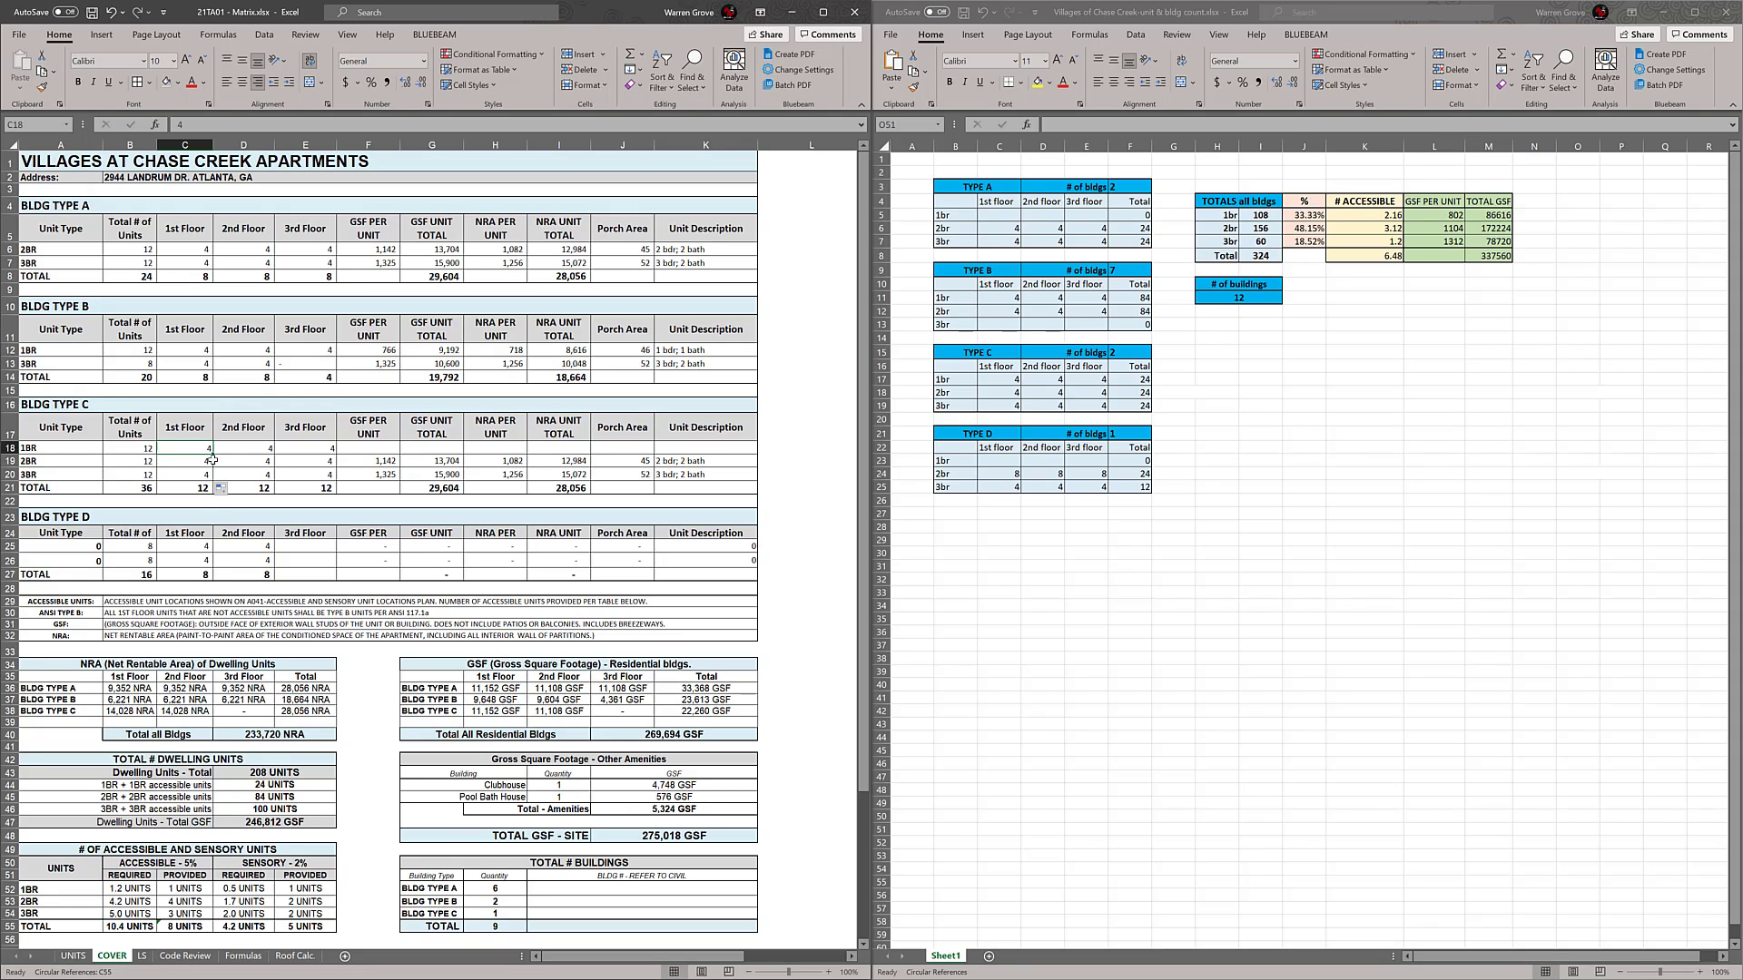
click(215, 462)
click(208, 462)
drag(214, 467, 335, 451)
click(261, 462)
click(317, 461)
click(398, 453)
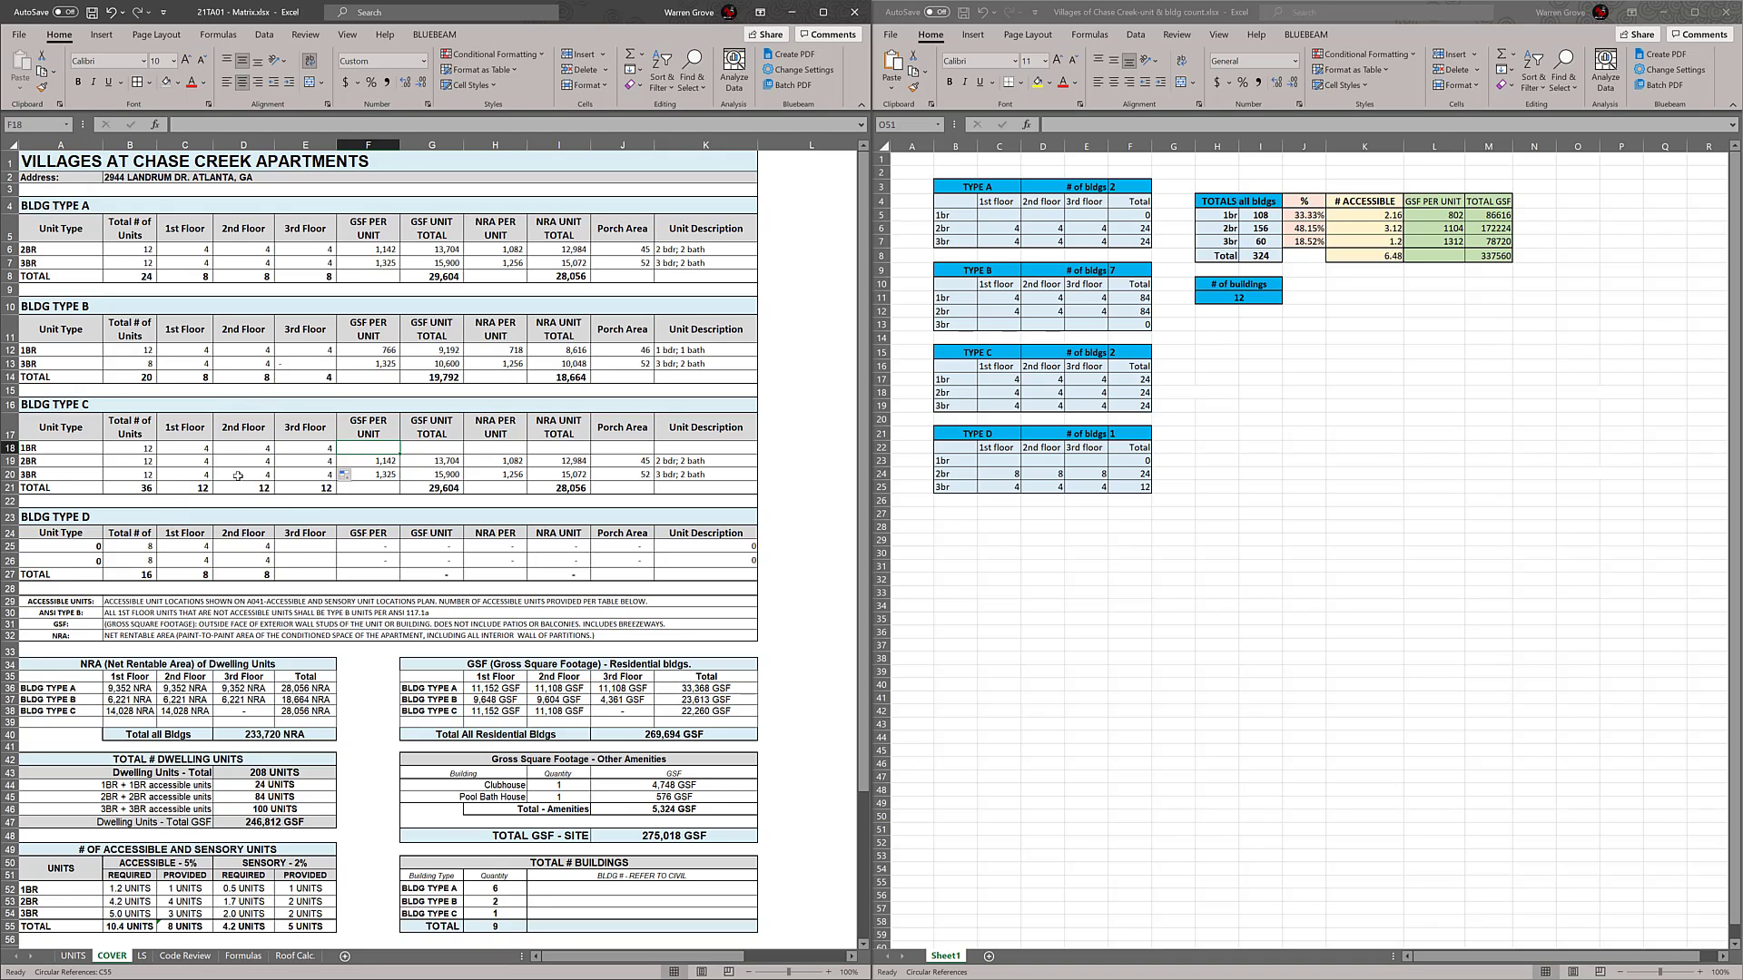
Set the 3rd-floor count of the 3BR row in BLDG TYPE B to 4
click(296, 363)
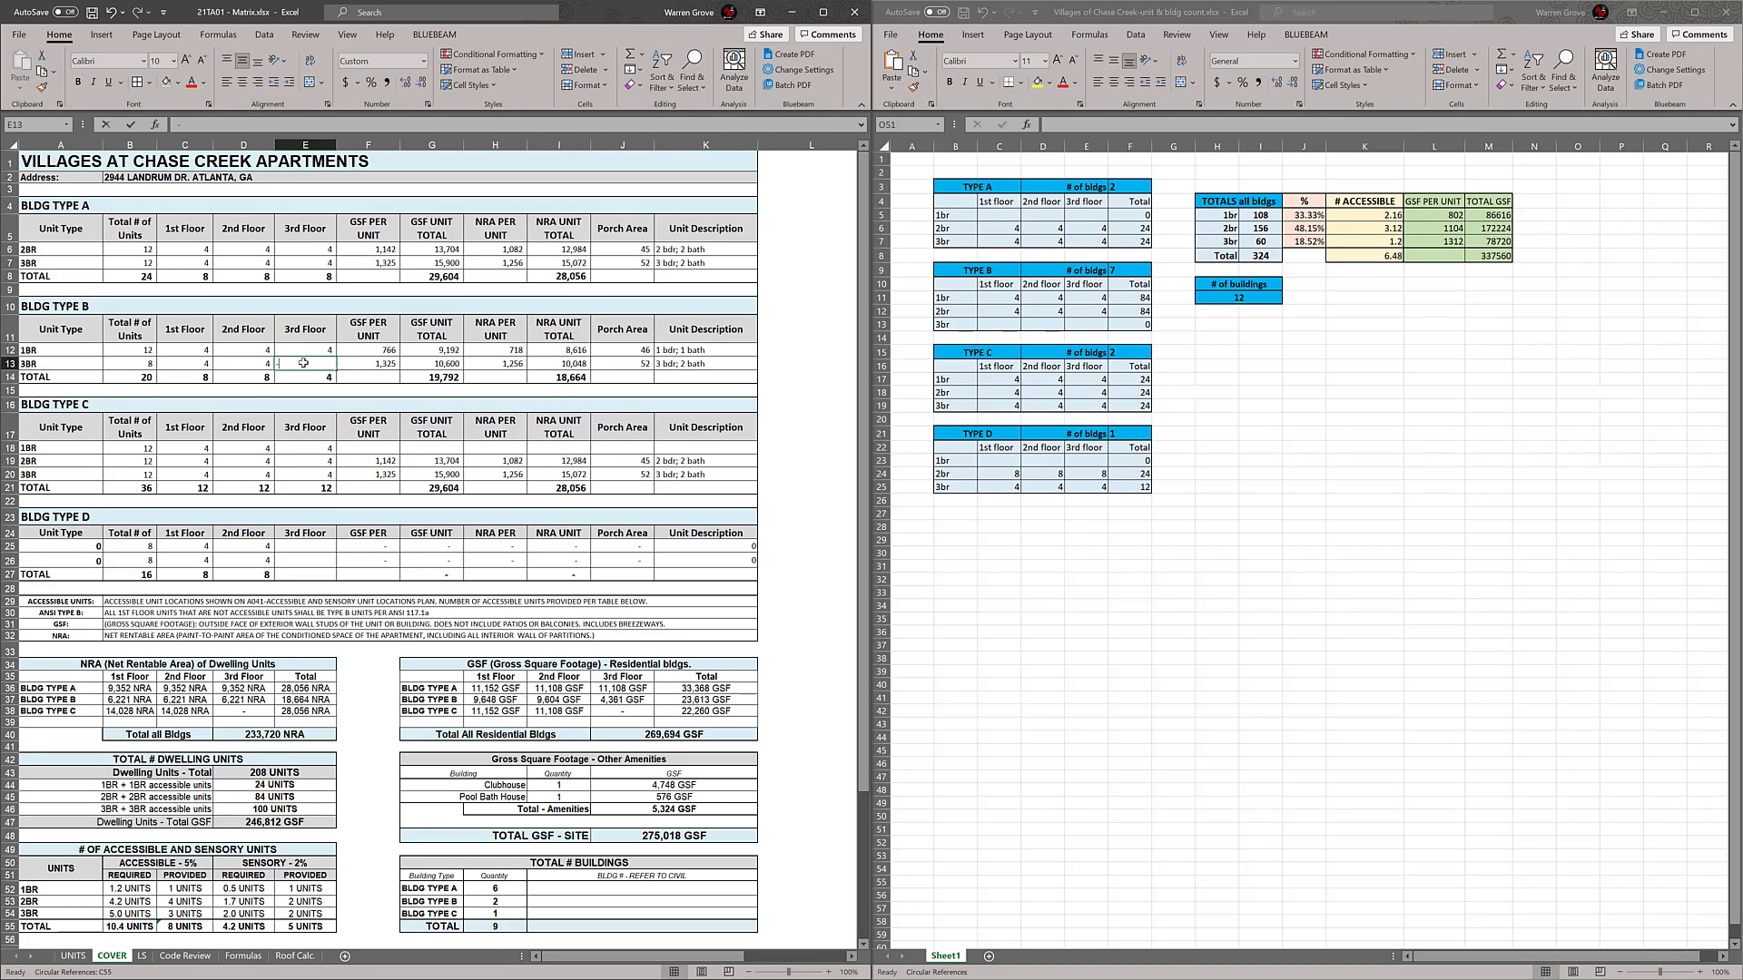
text(4)
click(363, 366)
Link the unit type of the second BLDG TYPE B row to the 2BR entry in cell A5 of the UNITS sheet
click(74, 360)
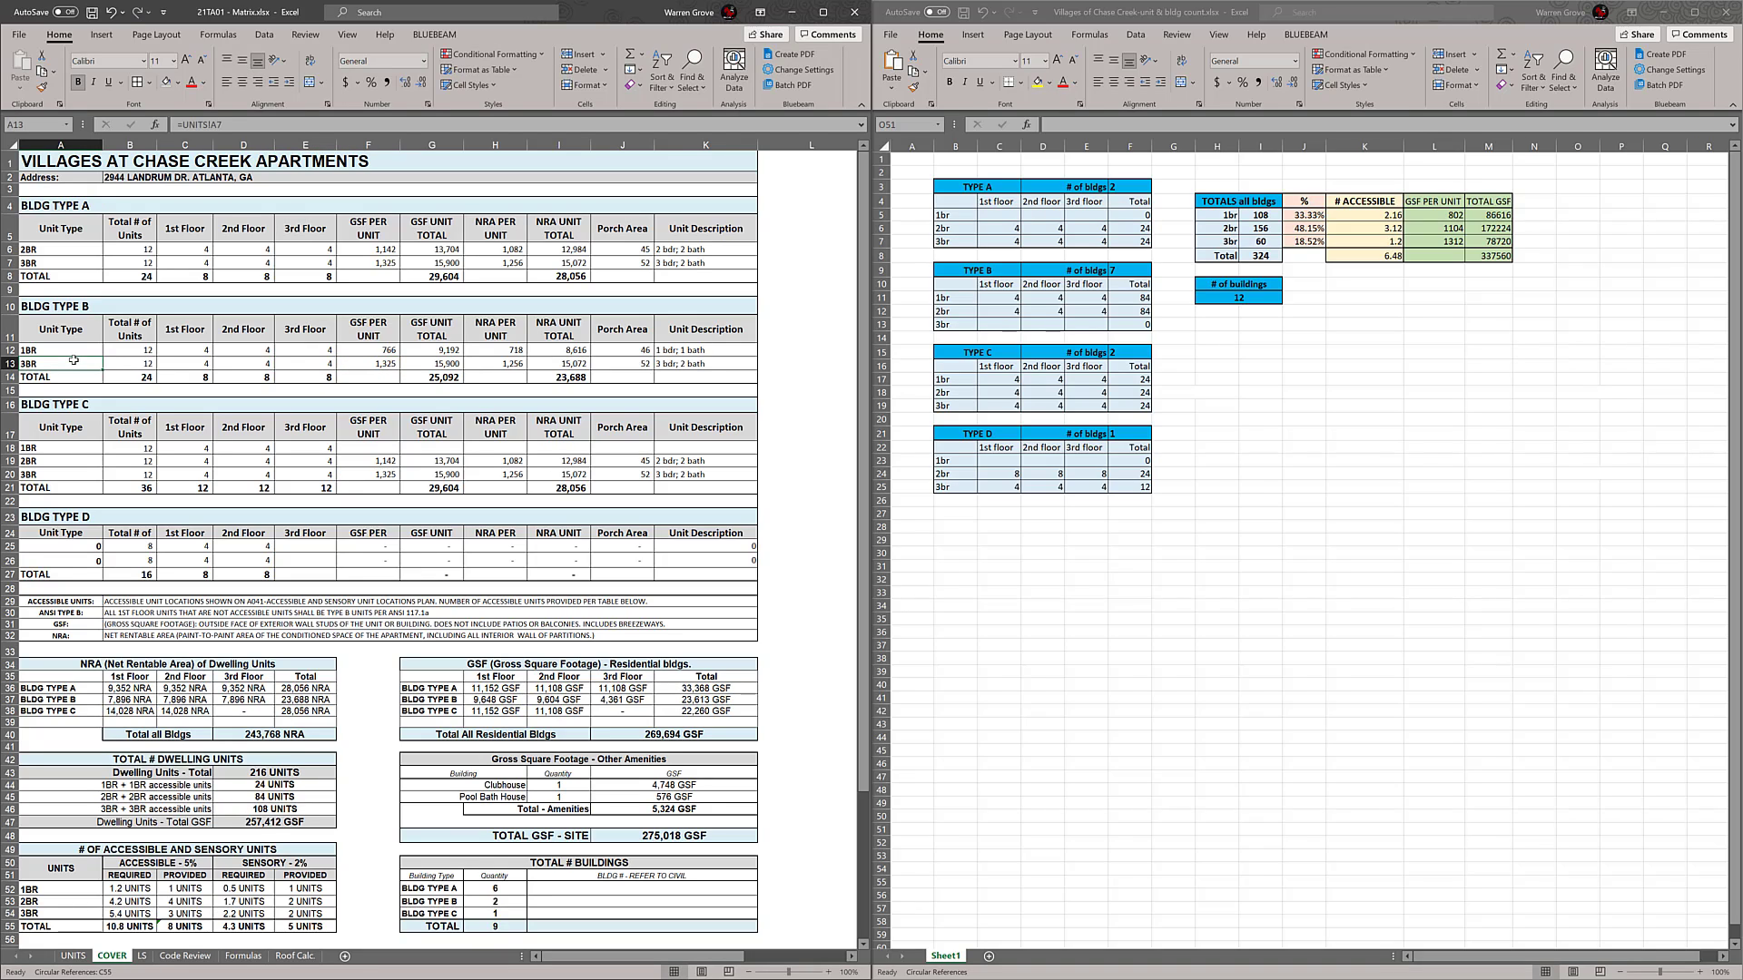
text(=)
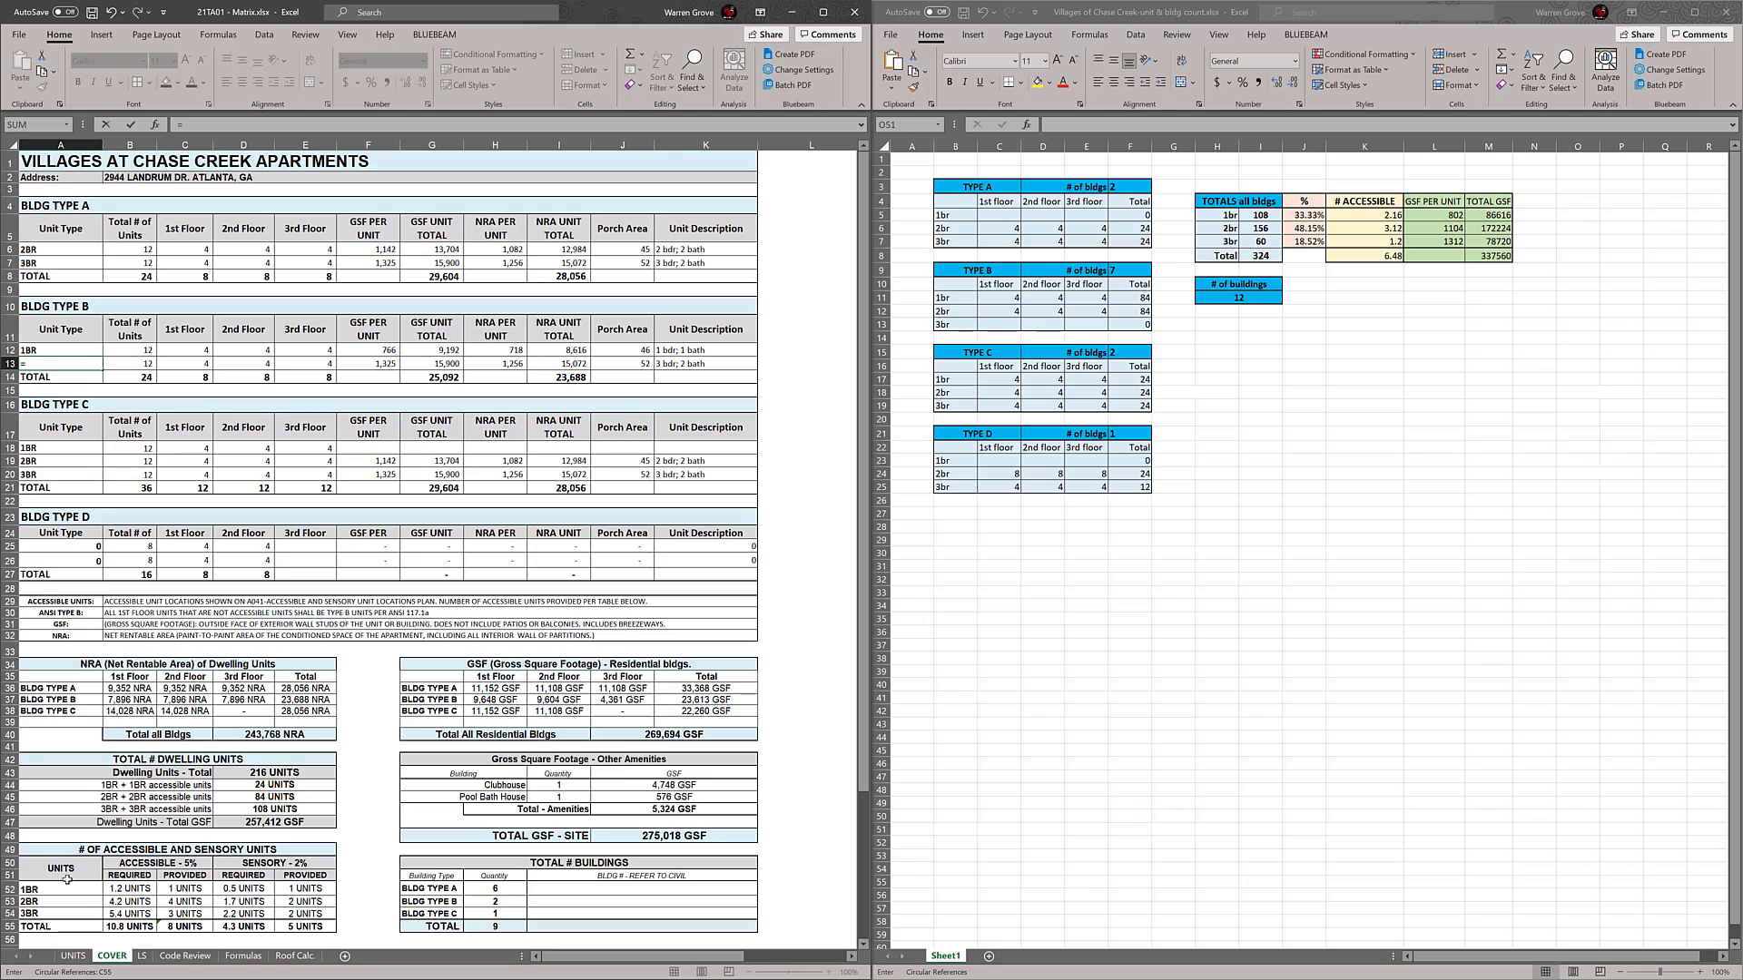
click(73, 955)
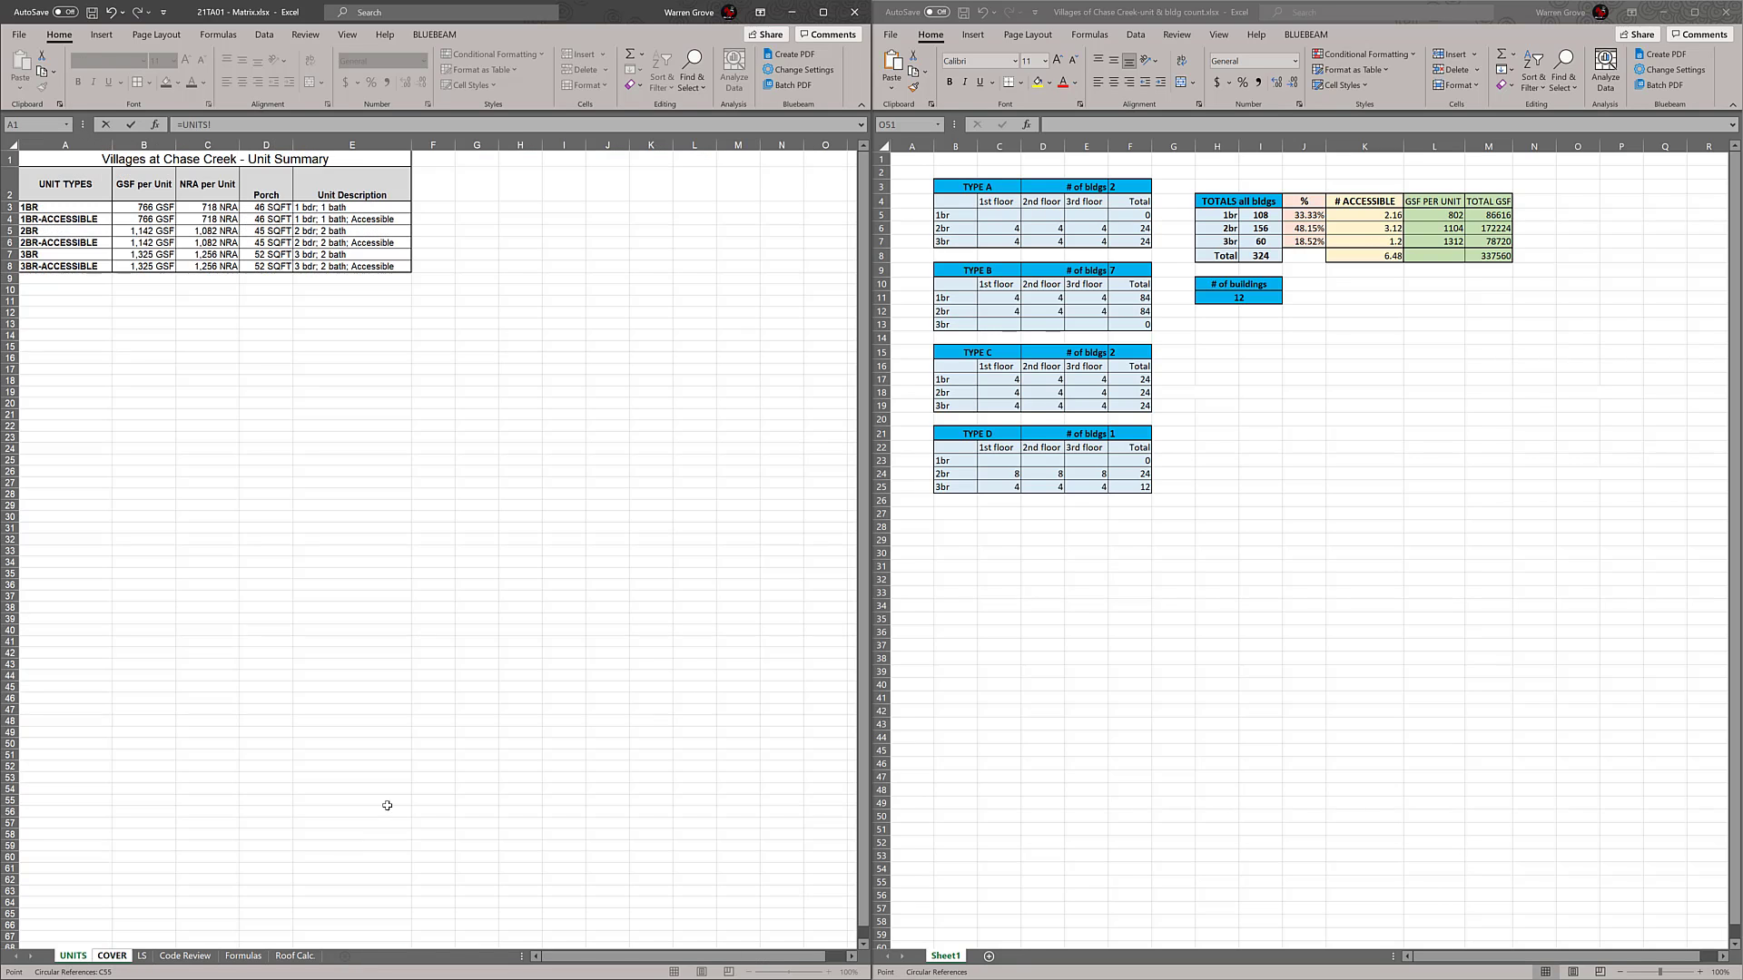
click(70, 230)
key(Return)
click(306, 364)
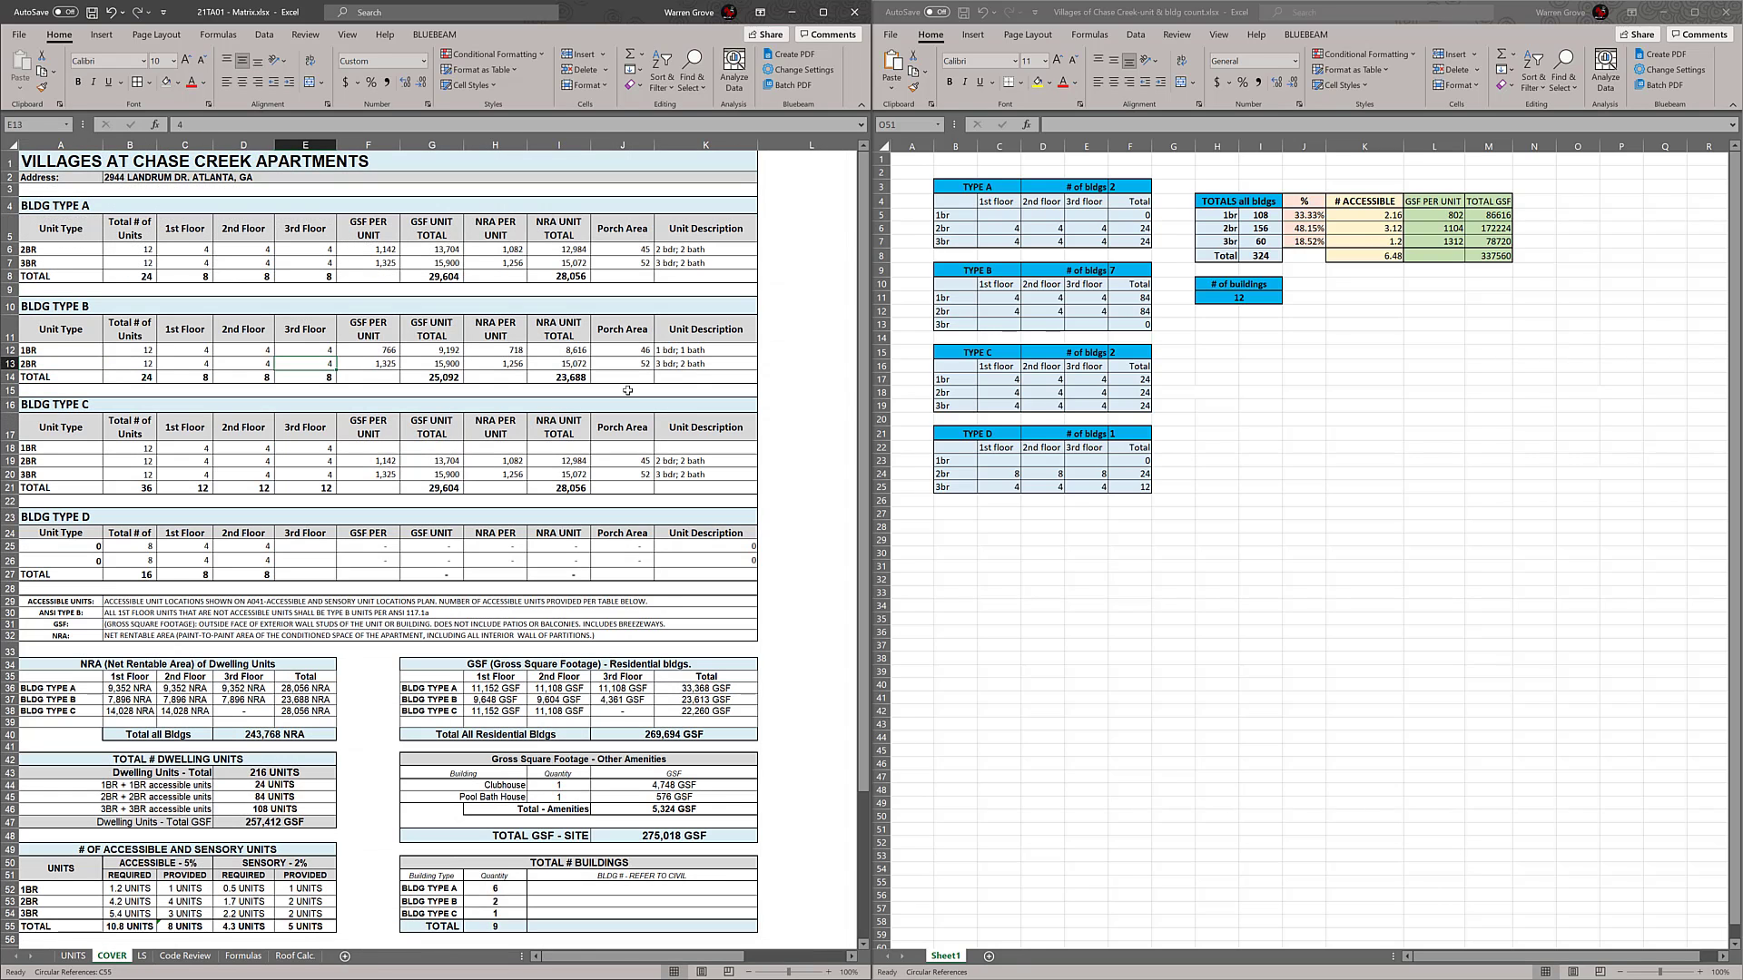
Relink the unit description and porch area of the BLDG TYPE B 2BR row to the 2BR entries on the UNITS sheet
click(727, 364)
double_click(727, 364)
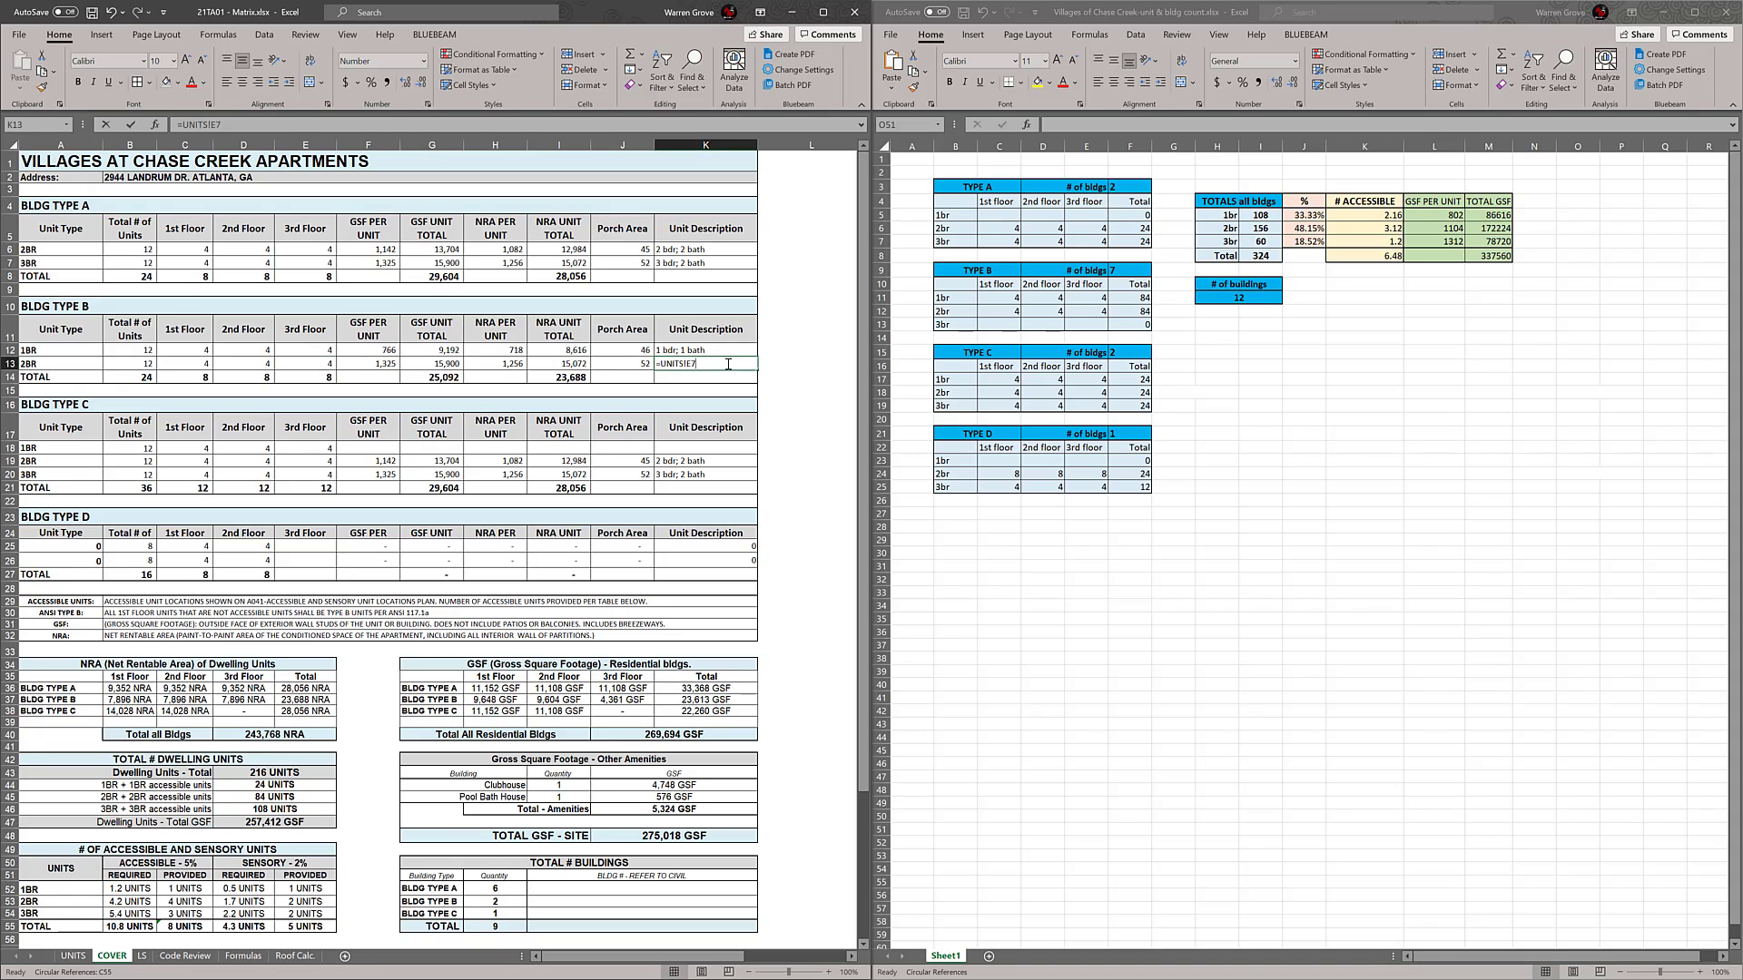
key(Return)
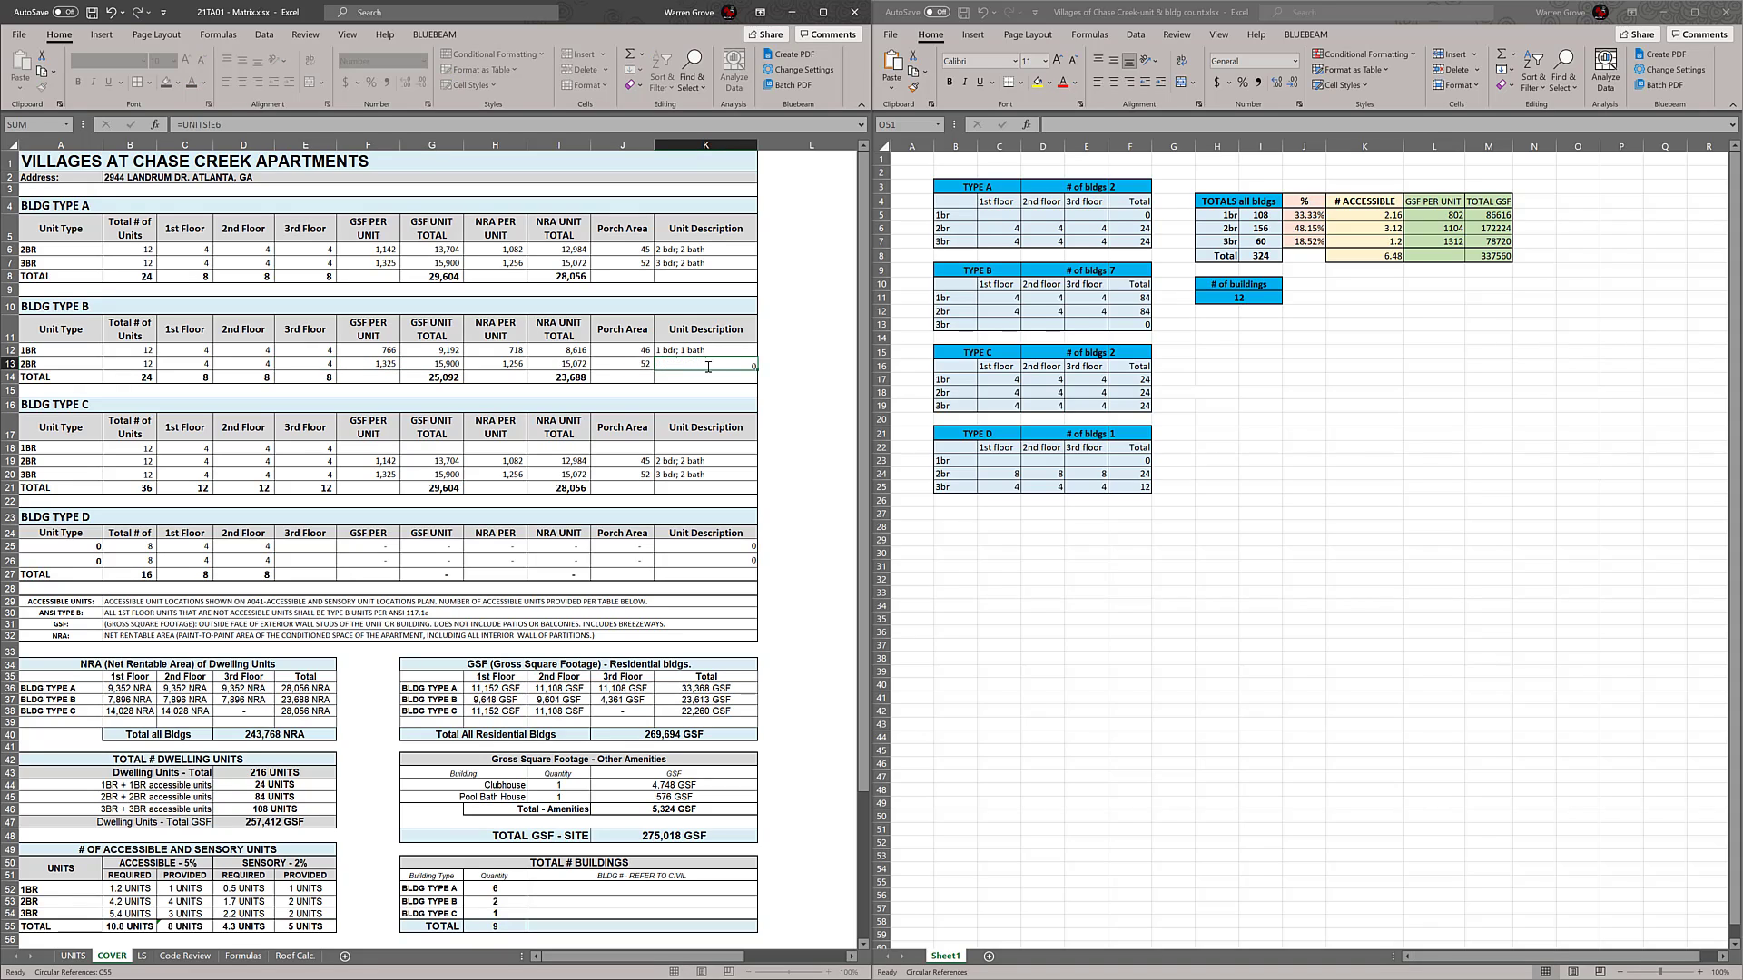
double_click(708, 366)
key(Return)
double_click(644, 365)
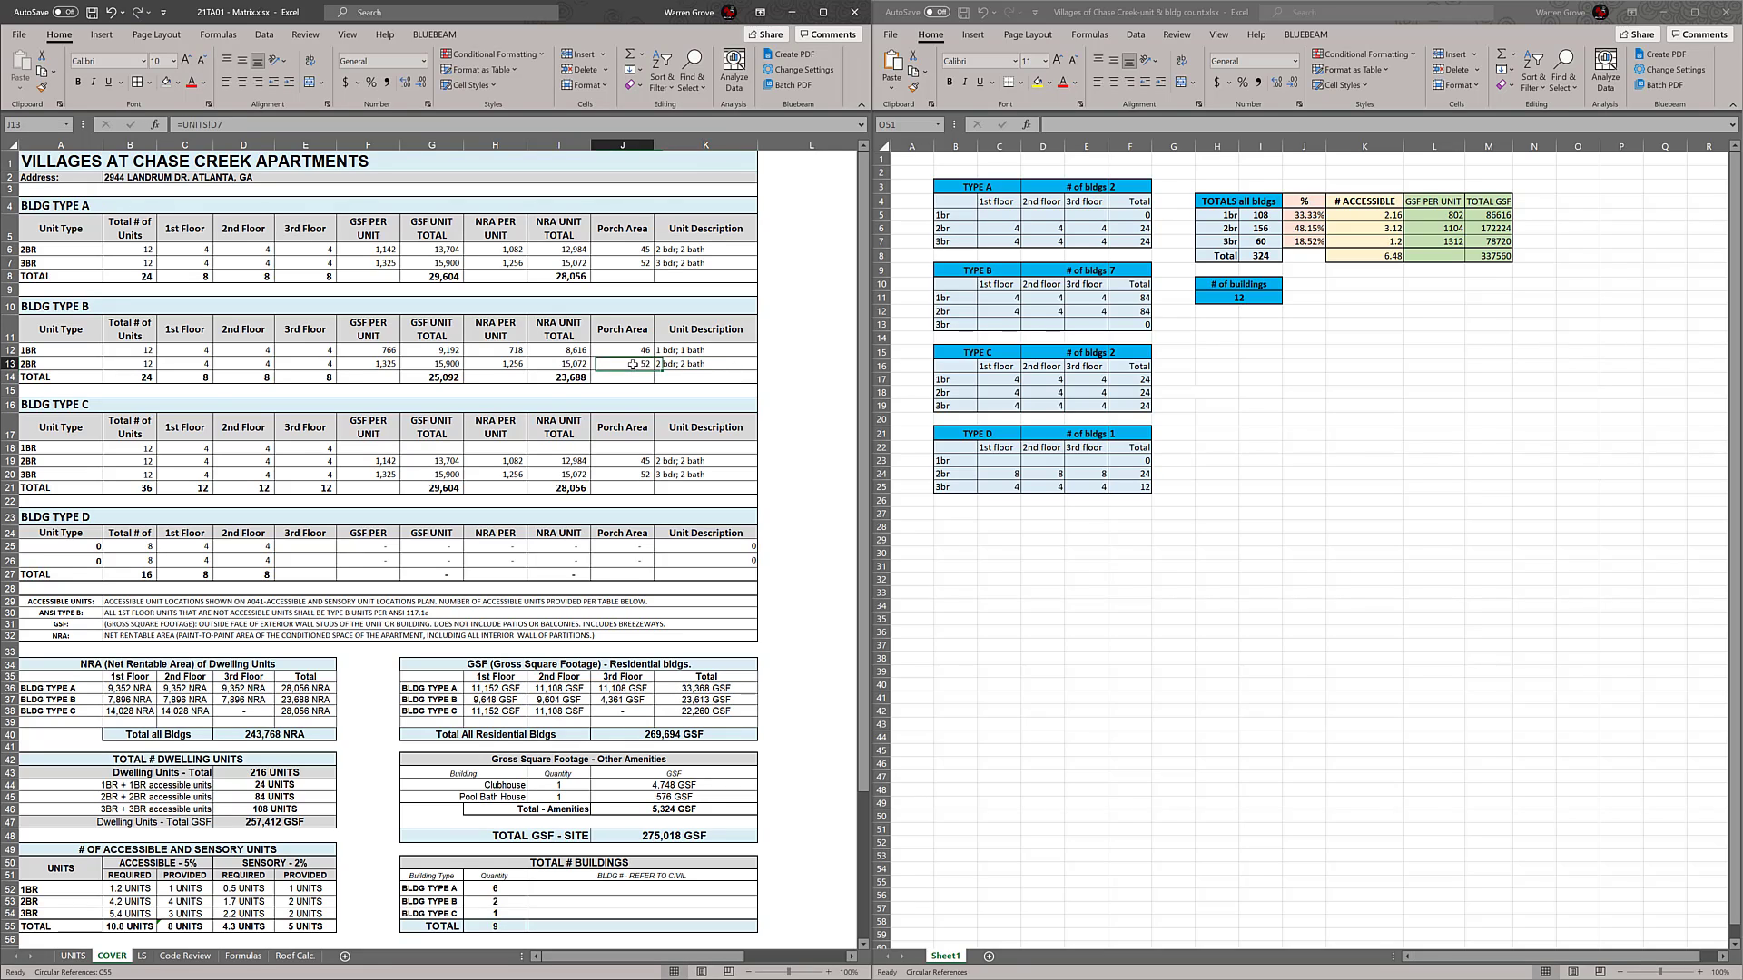
key(Escape)
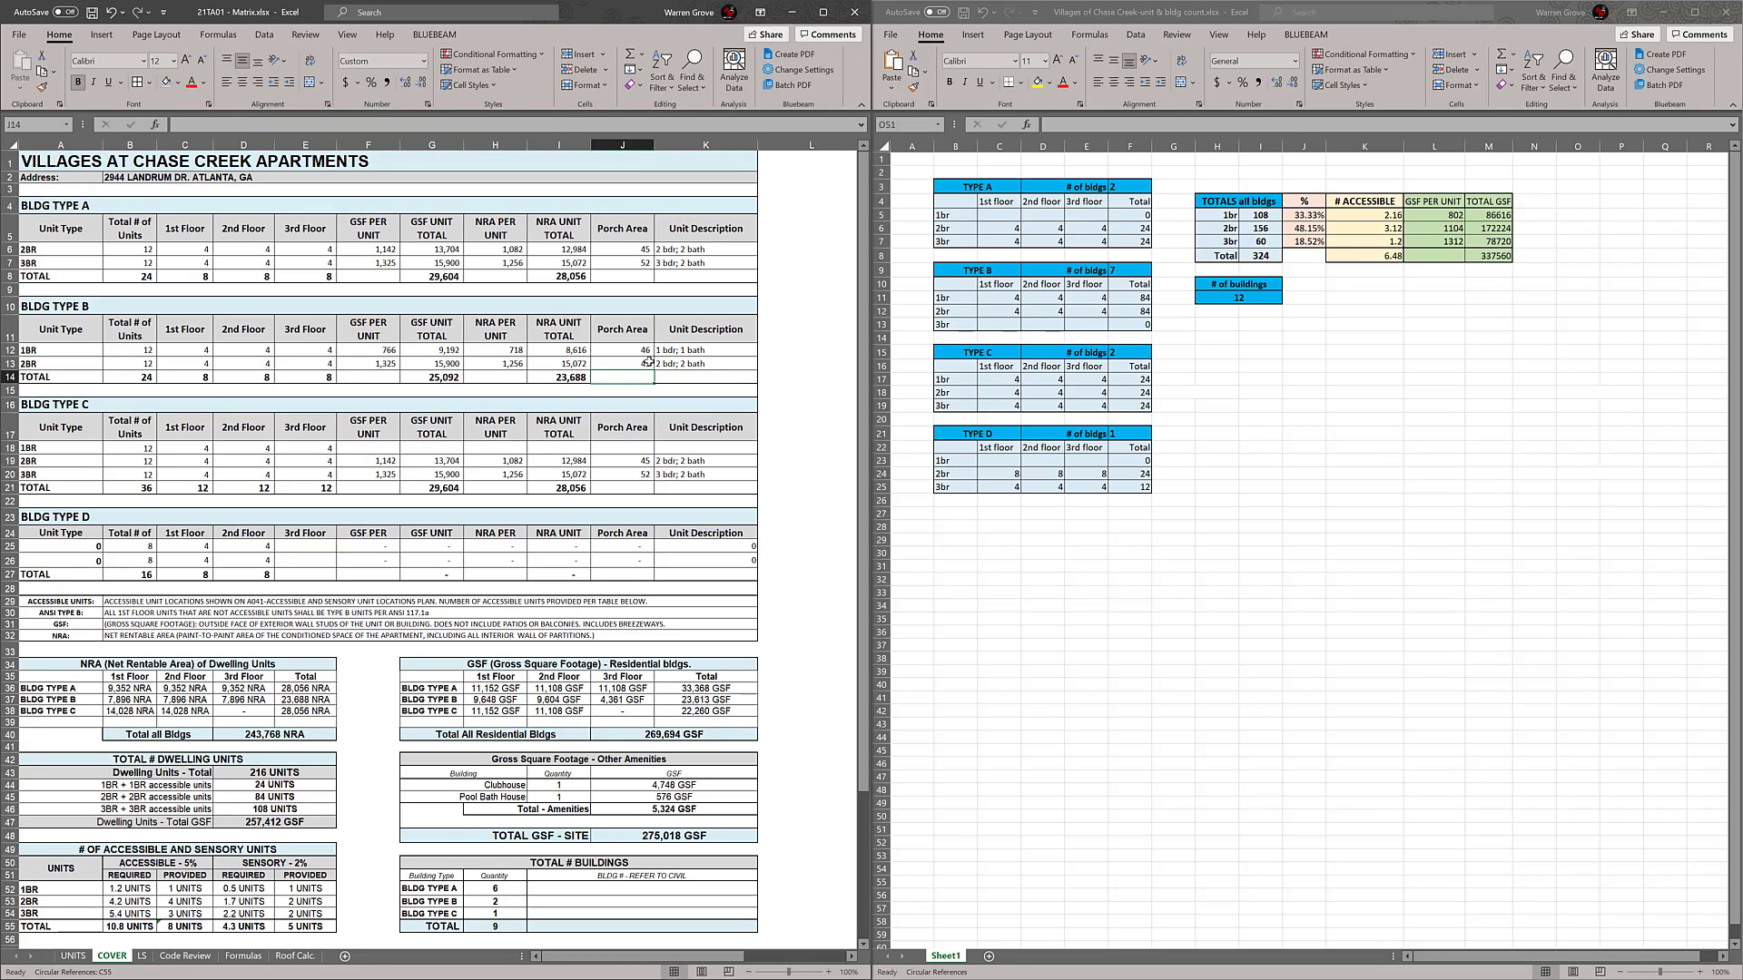
Relink the NRA per unit and GSF per unit of the BLDG TYPE B 2BR row to the UNITS sheet's 2BR values
click(541, 366)
double_click(518, 365)
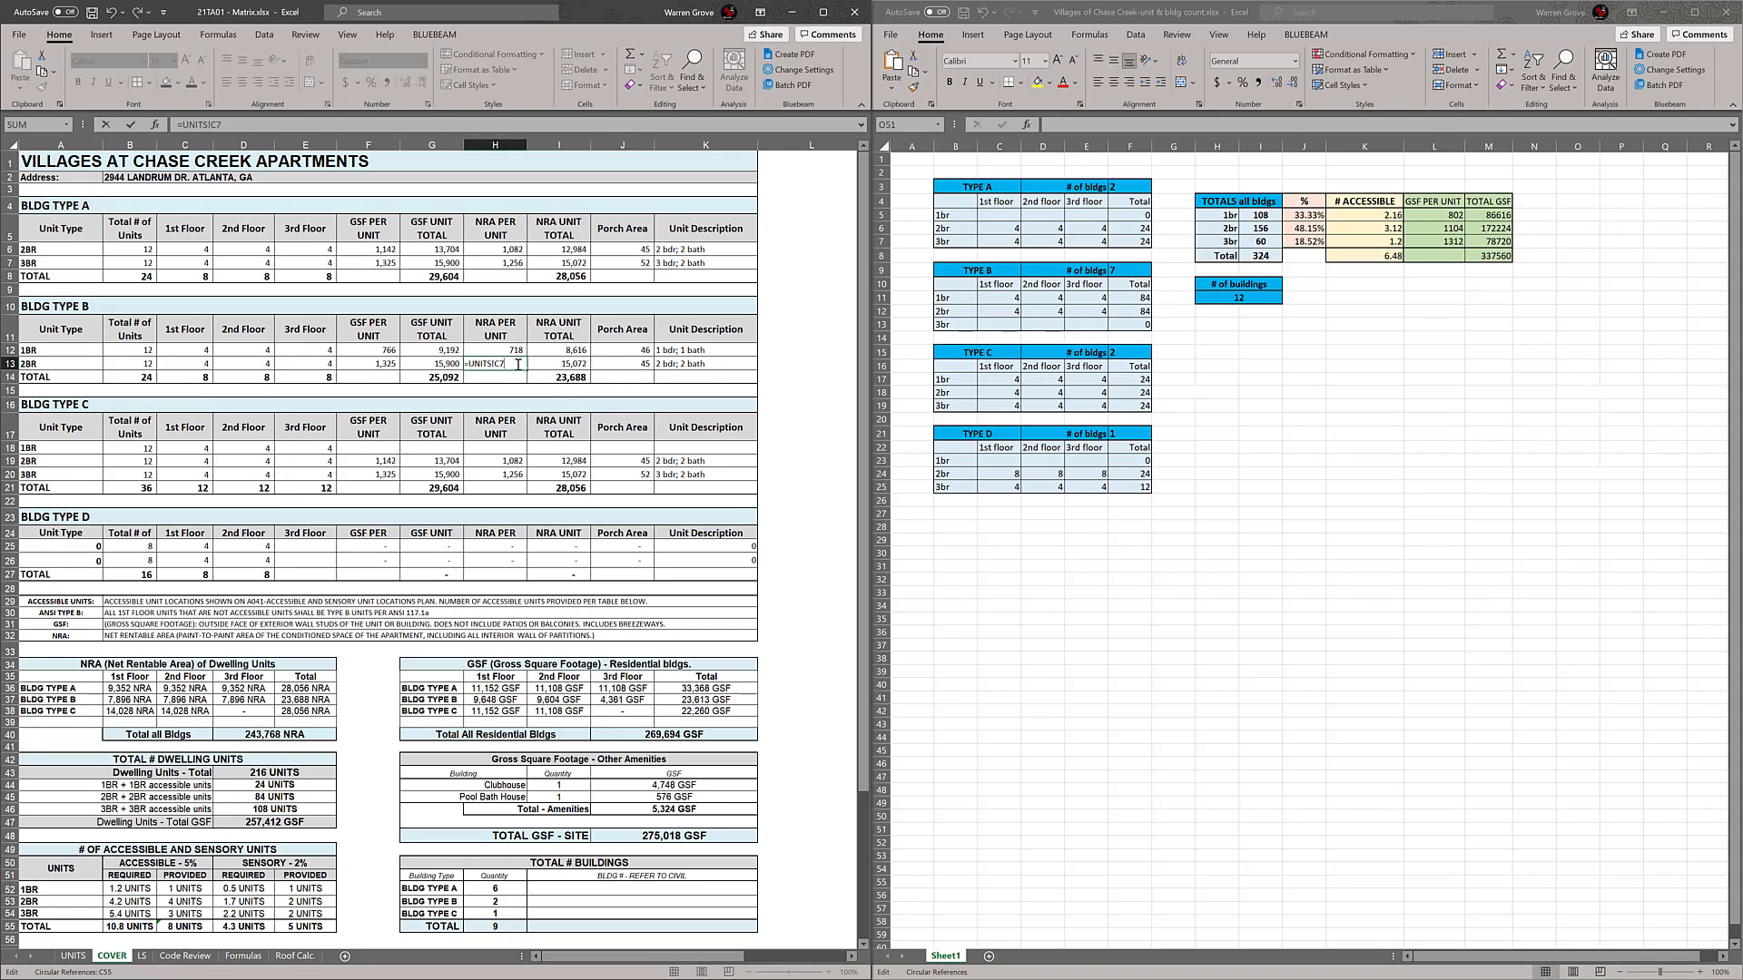
key(Return)
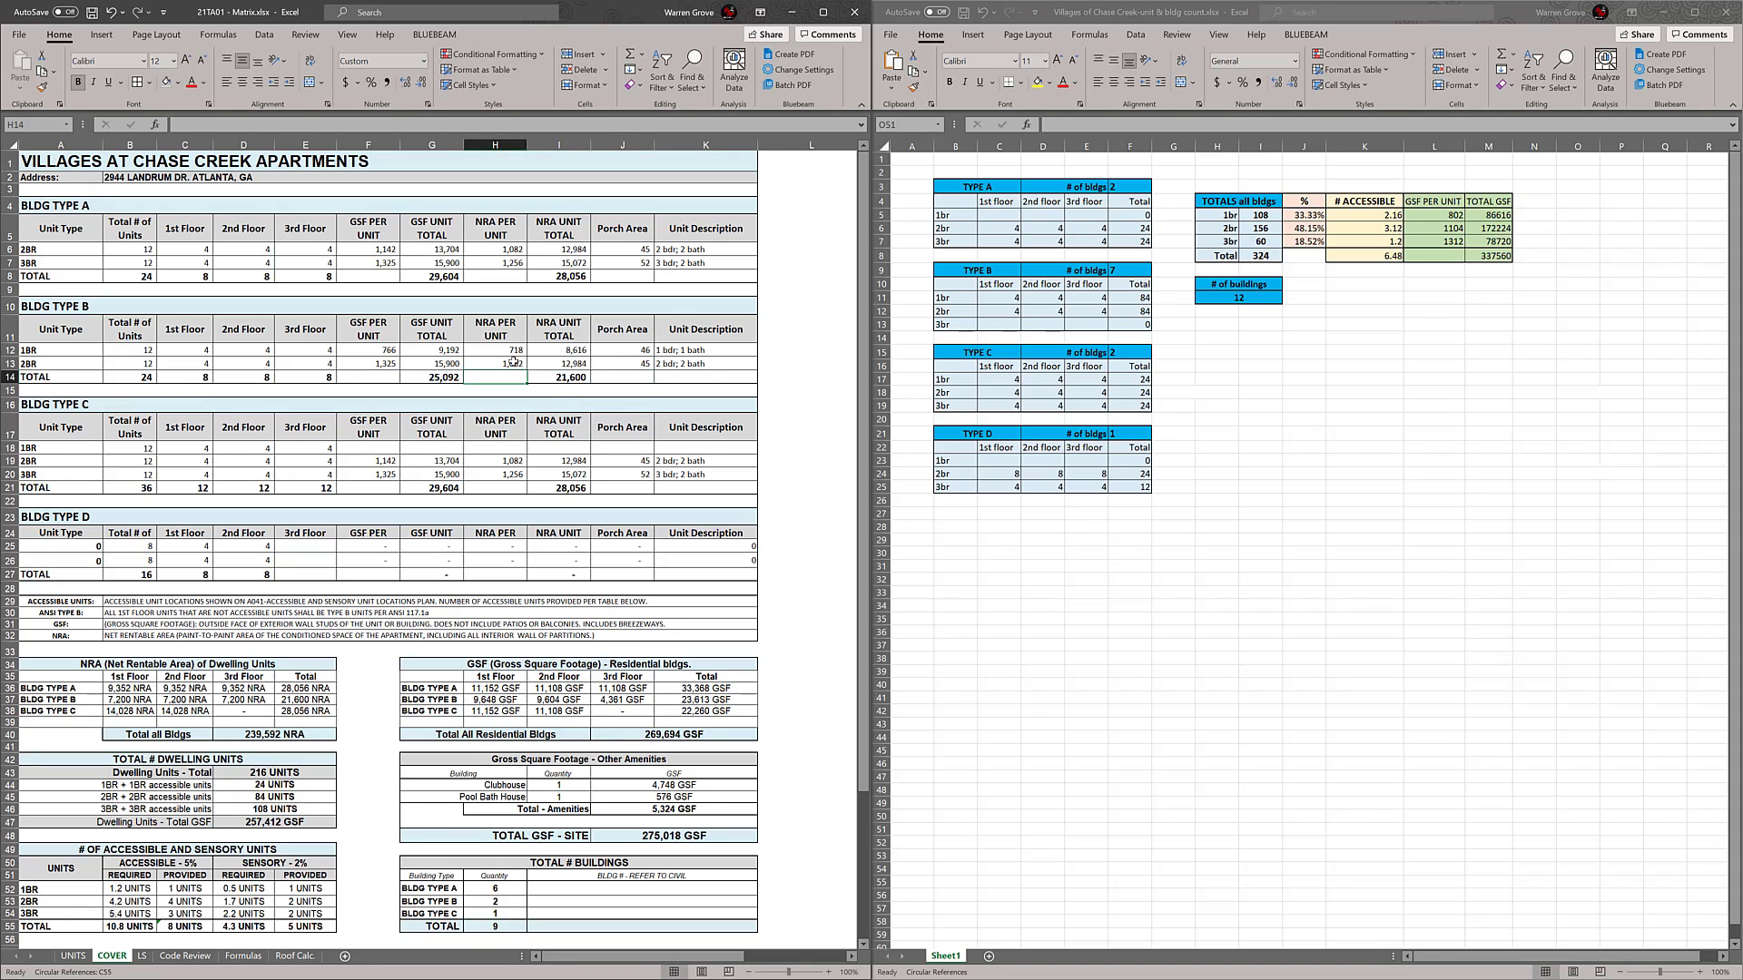
double_click(390, 364)
key(Return)
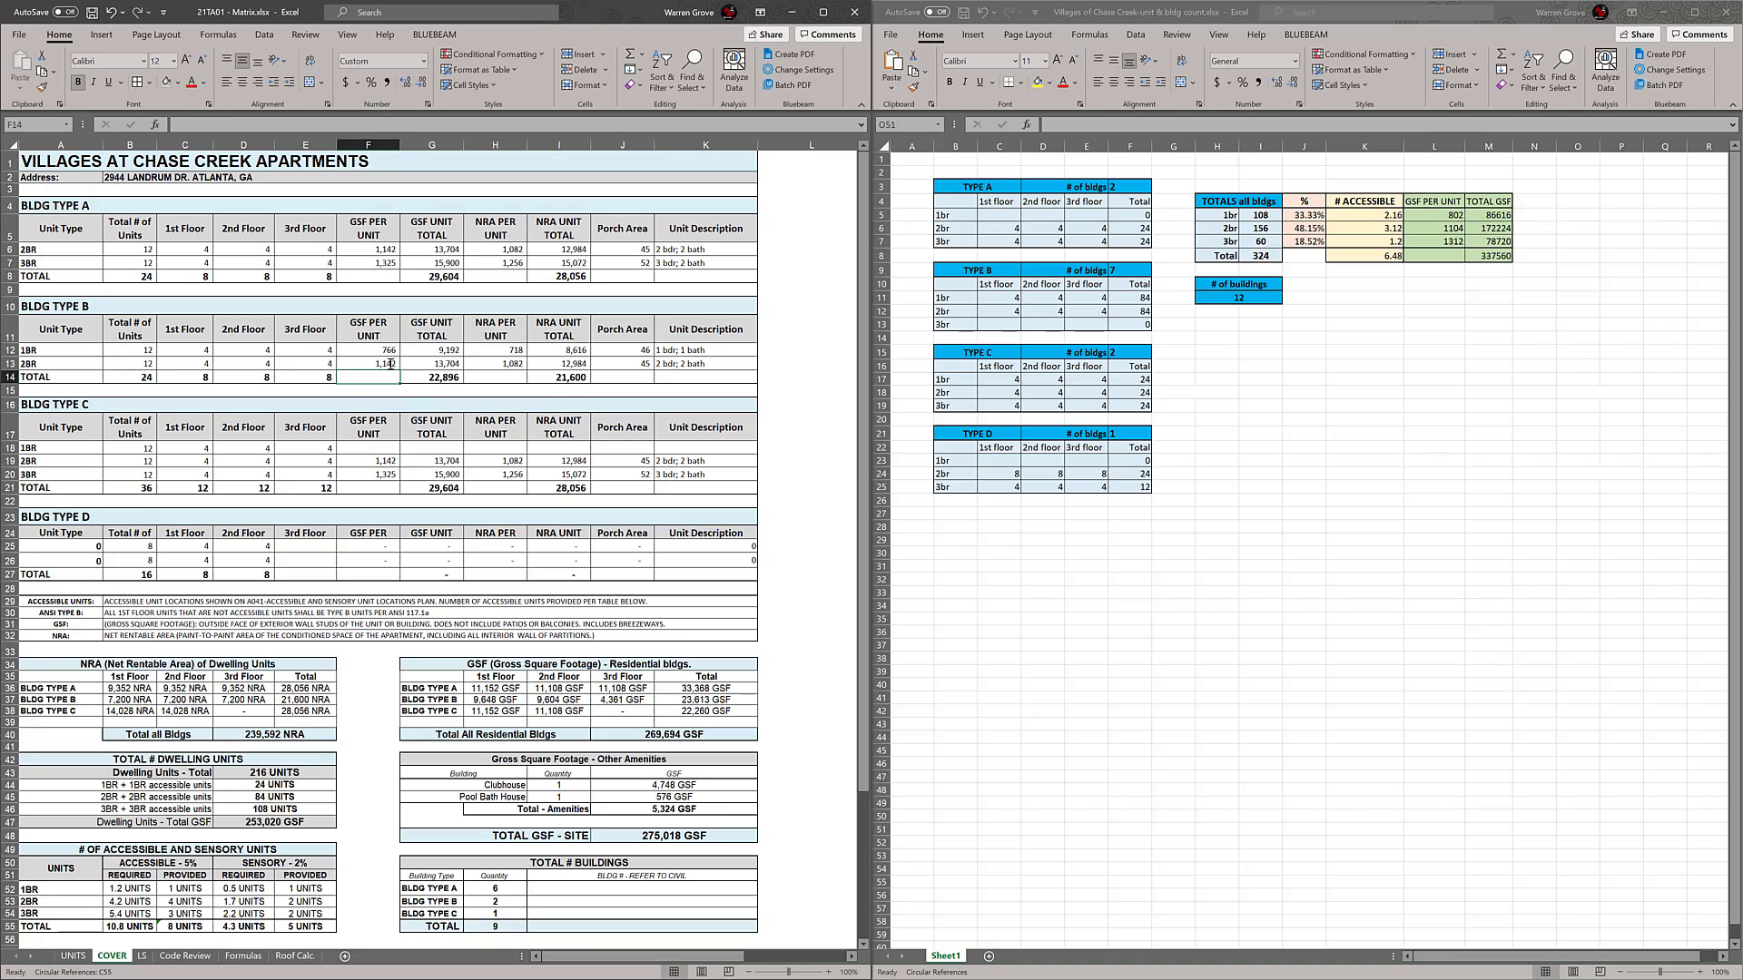
Link the GSF per unit of the BLDG TYPE C 1BR row to the 1BR value in the UNITS sheet
click(472, 428)
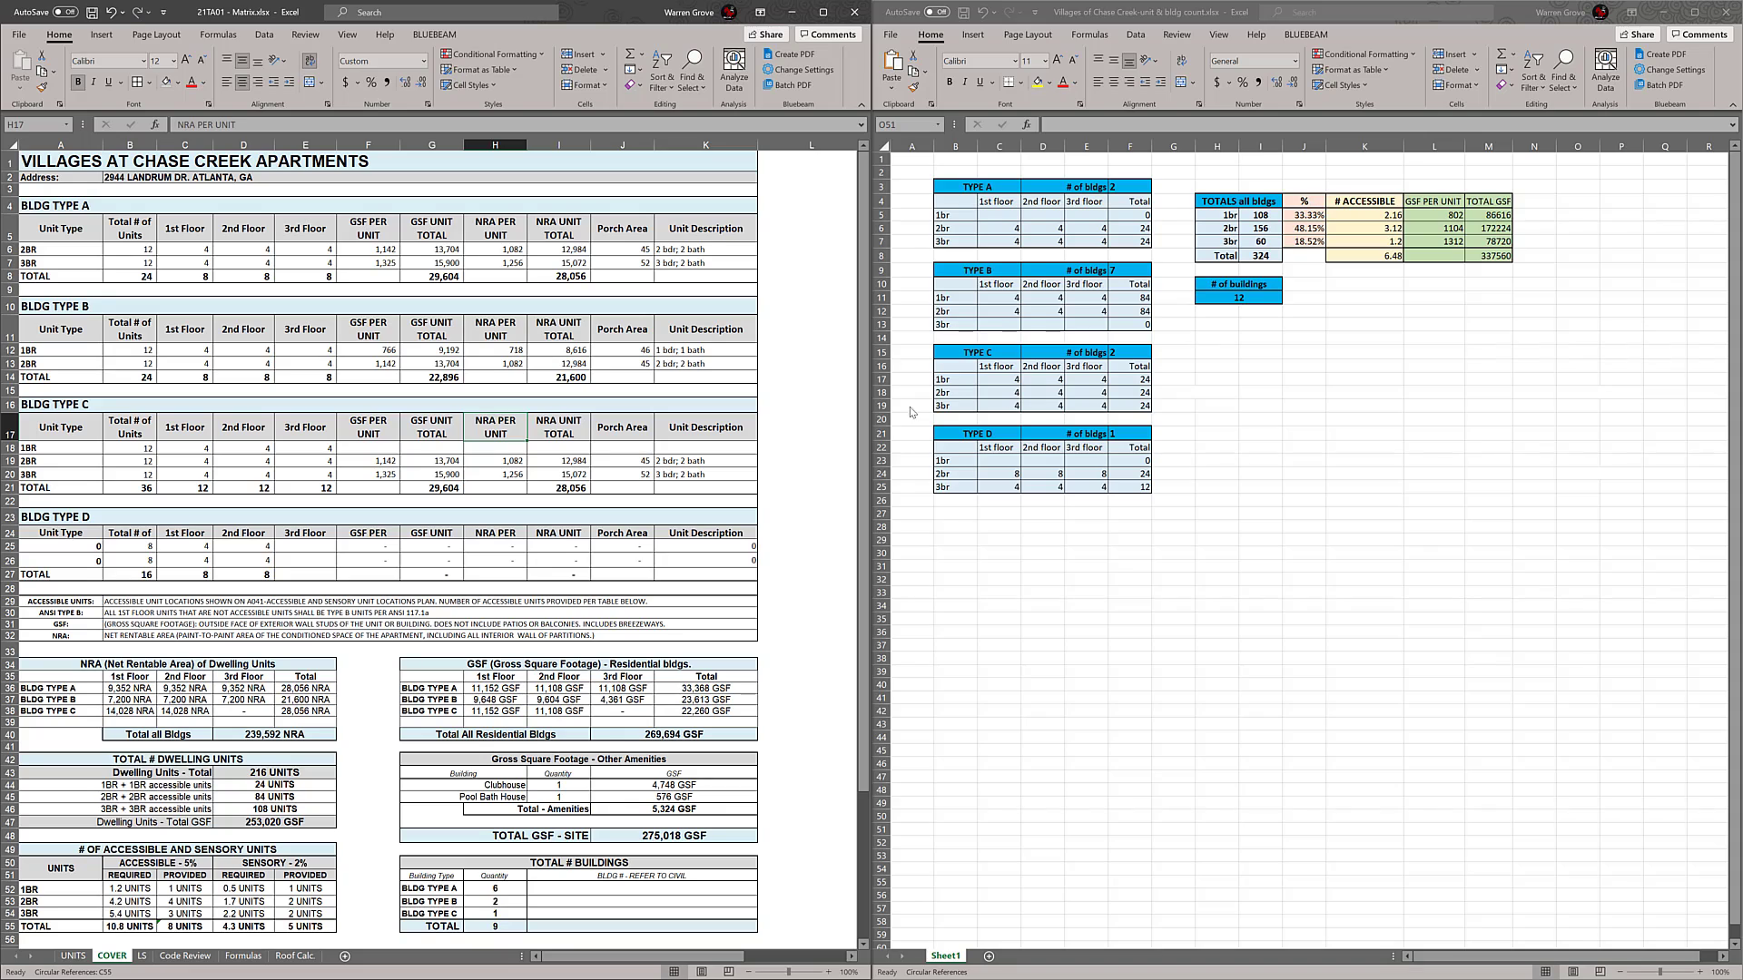
click(389, 450)
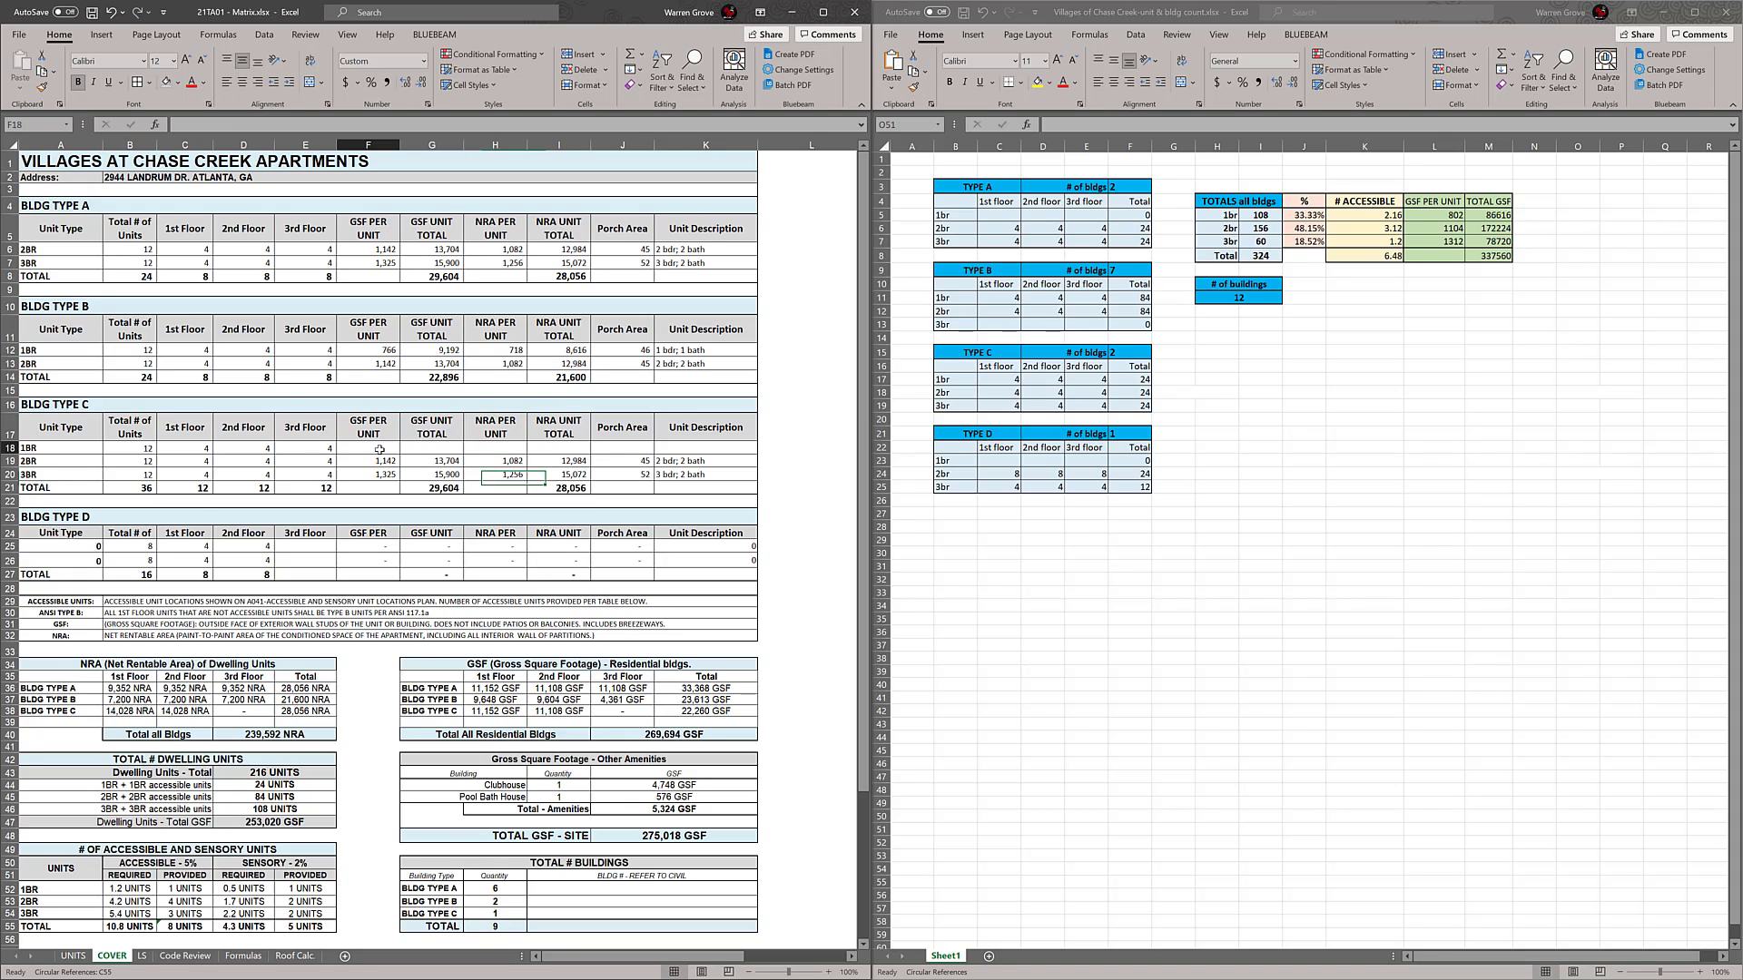
text(=)
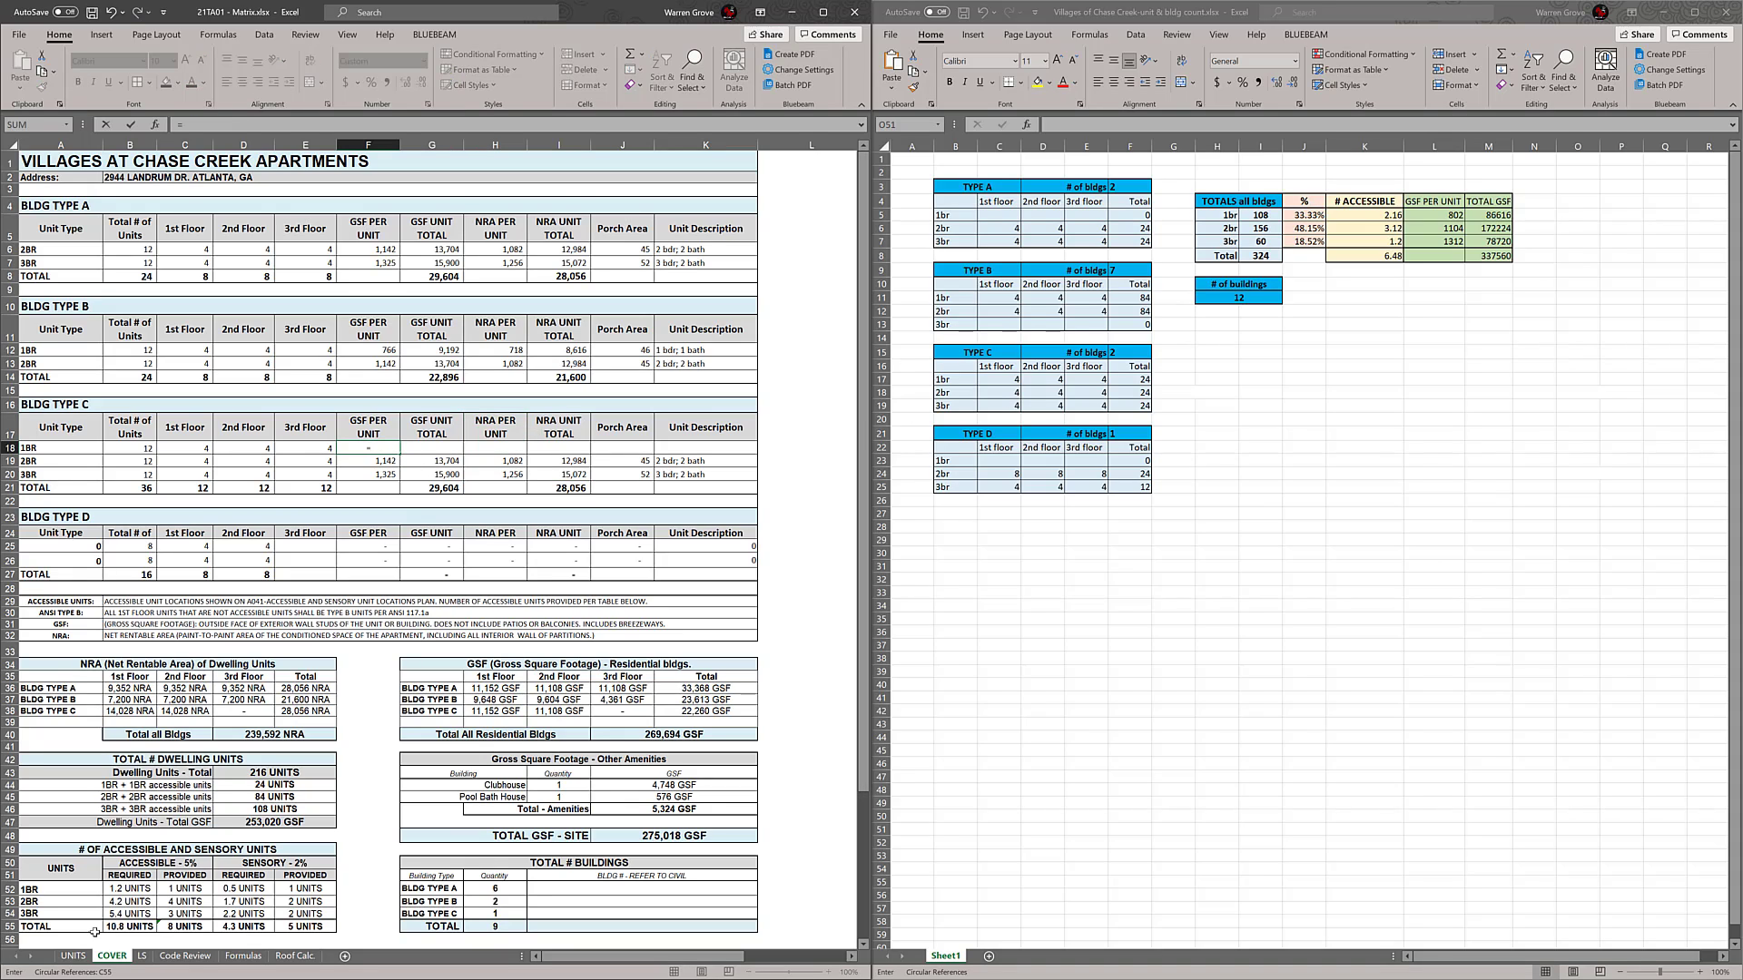
click(71, 956)
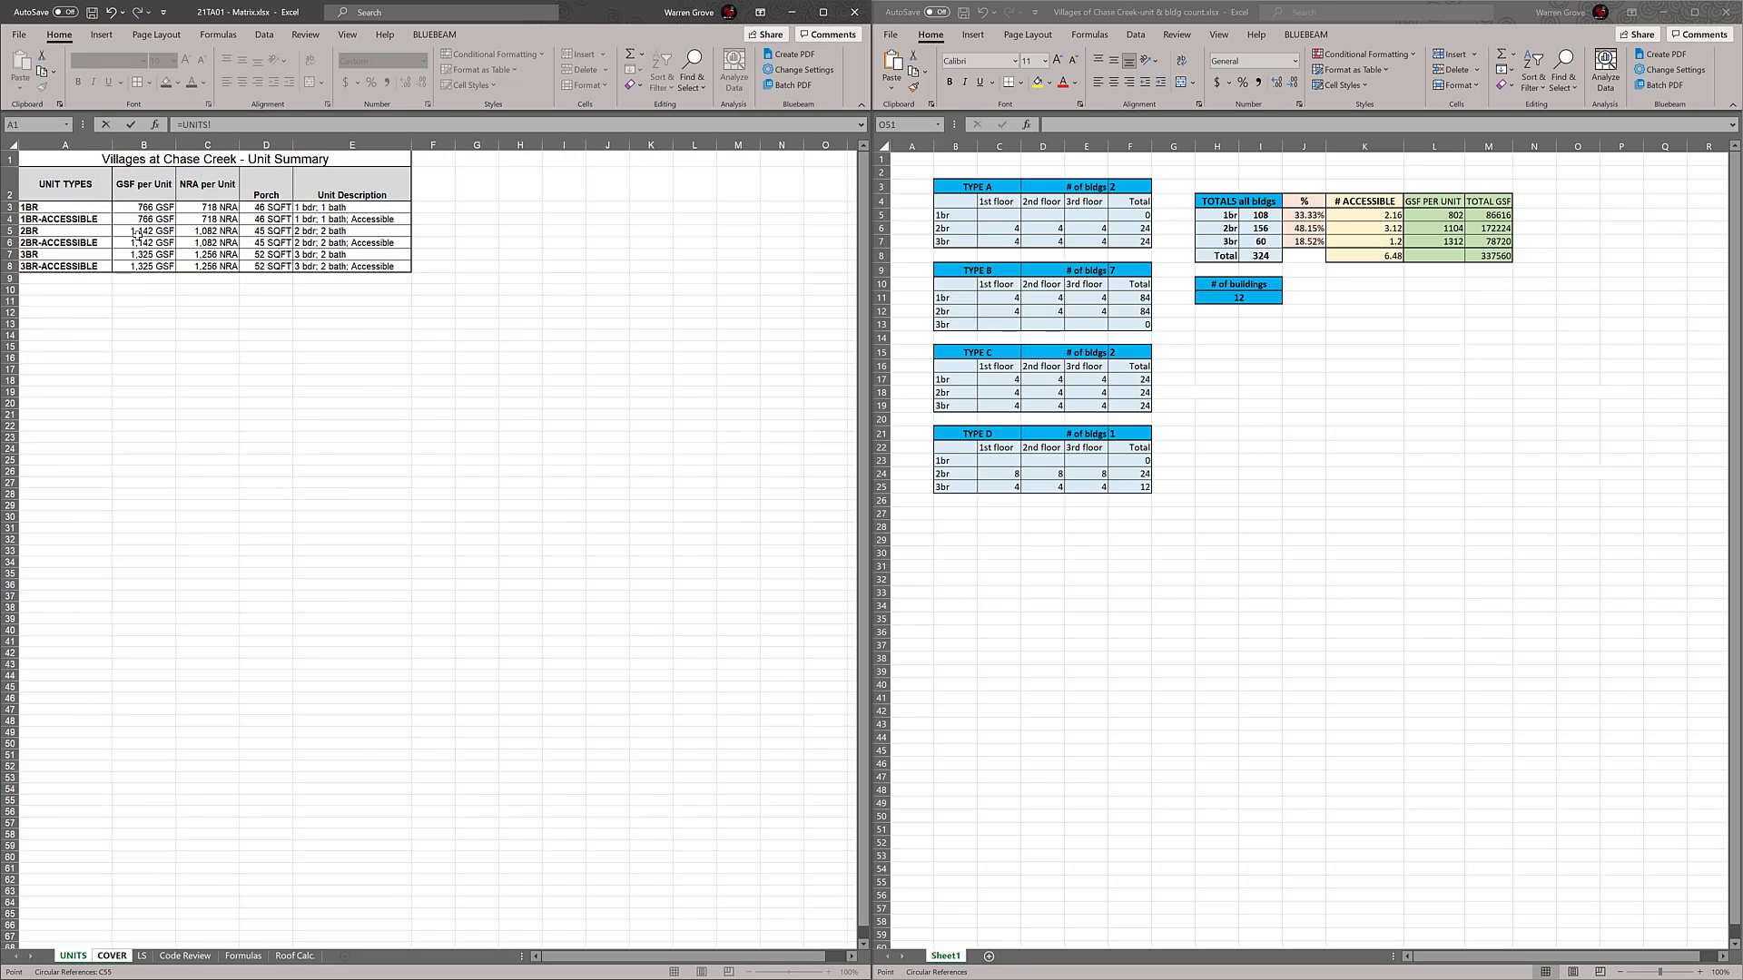
click(148, 207)
key(Return)
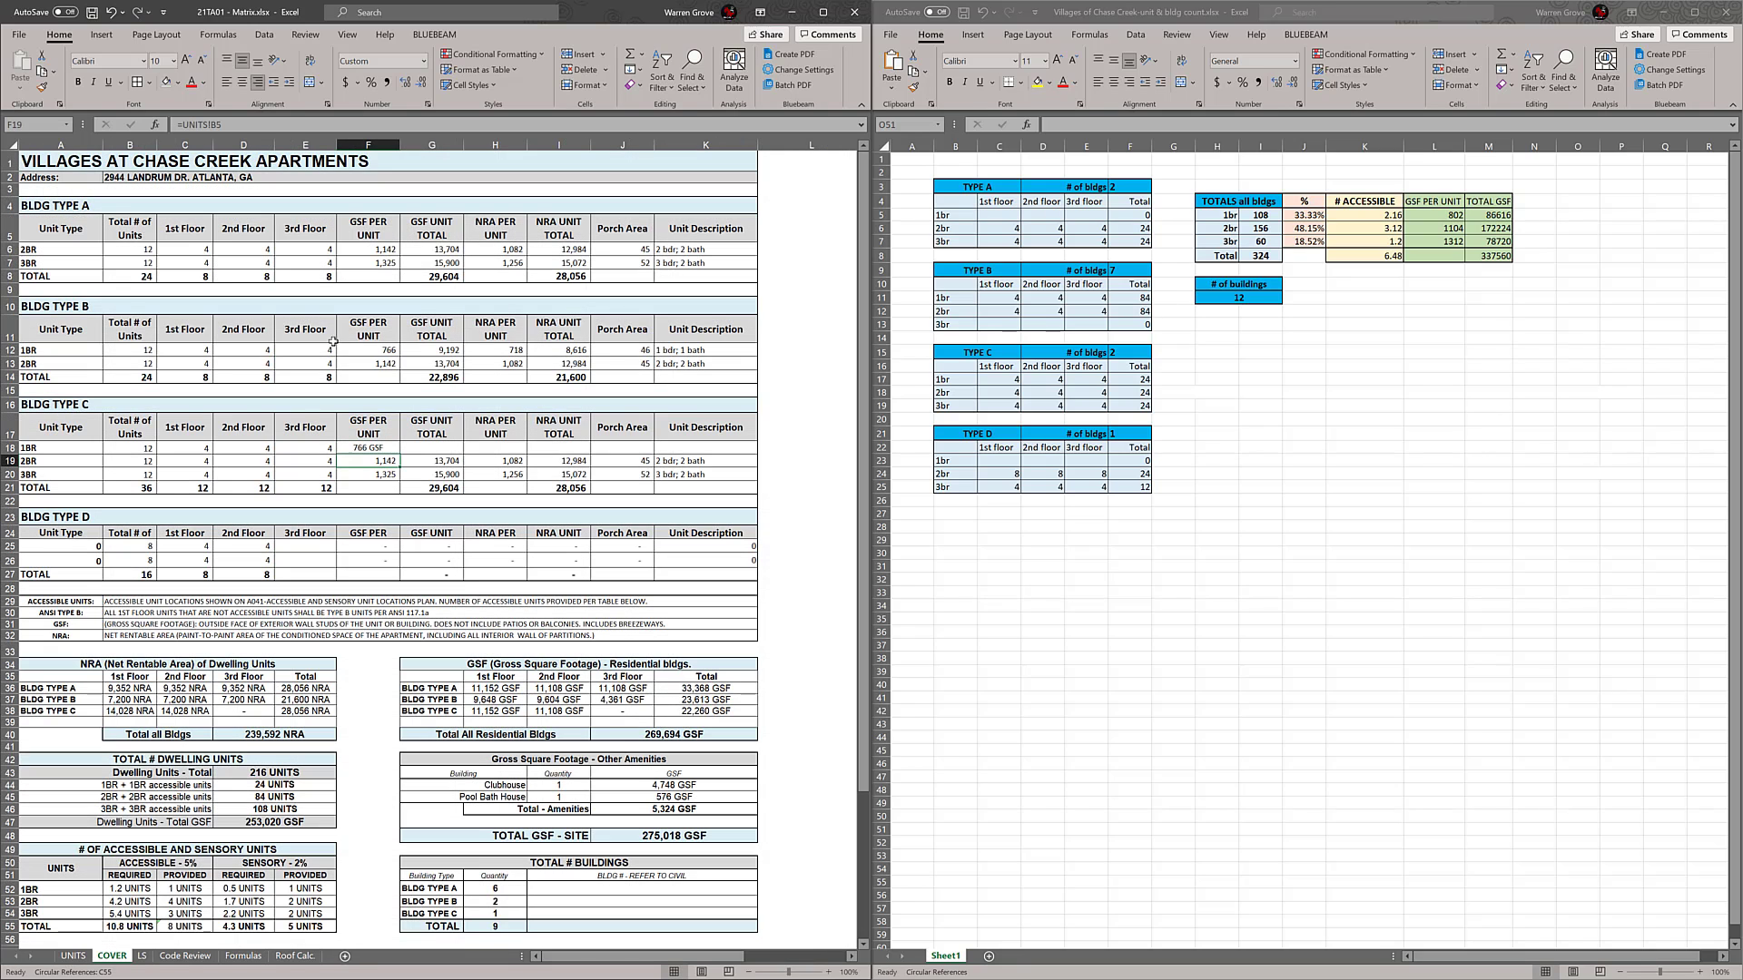
Link the NRA per unit of the BLDG TYPE C 1BR row to the 1BR value in the UNITS sheet
click(494, 449)
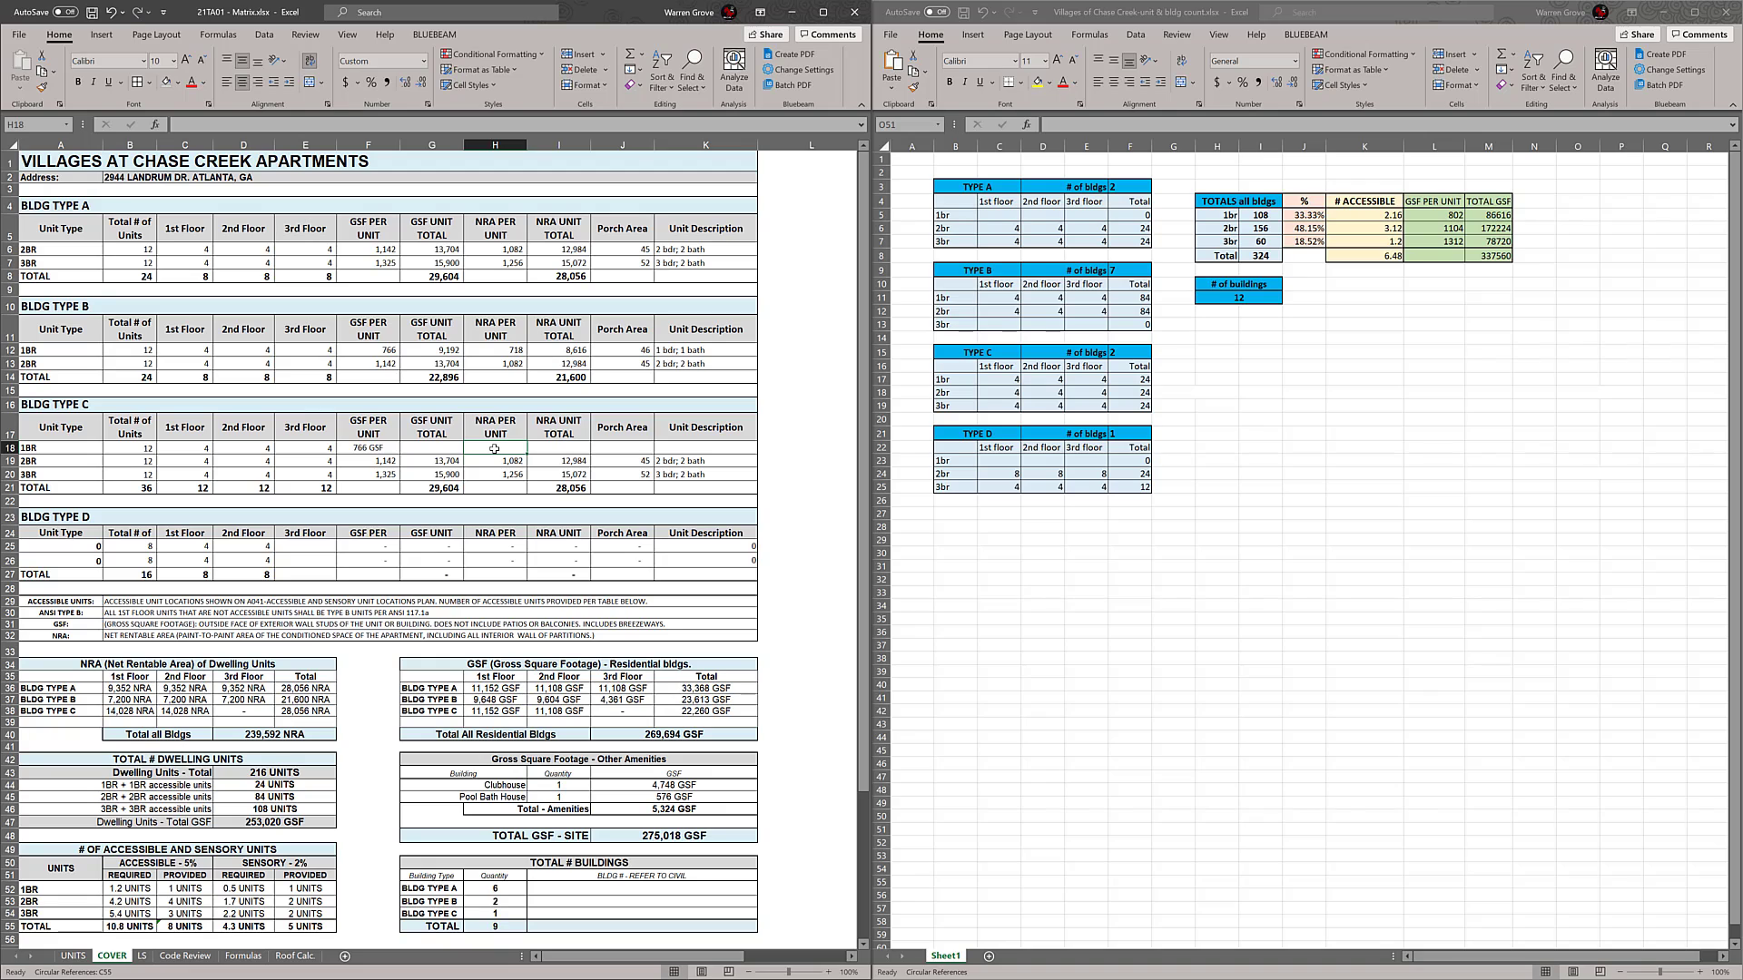
click(73, 955)
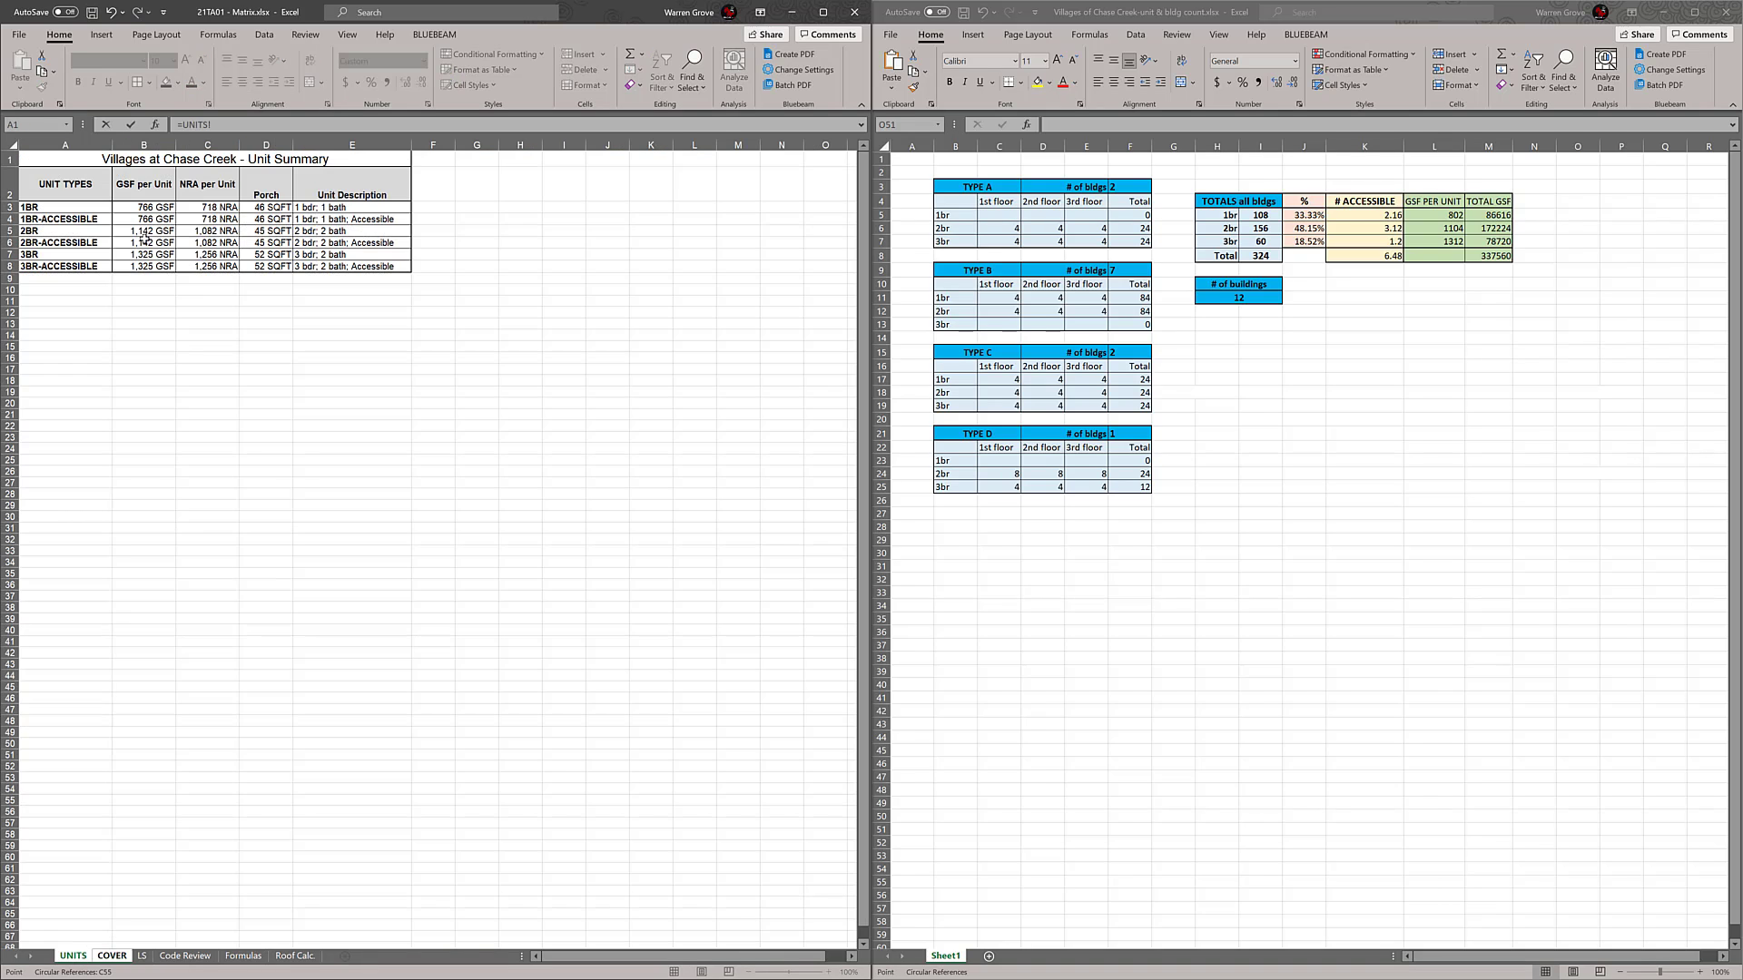
click(213, 206)
key(Return)
click(613, 452)
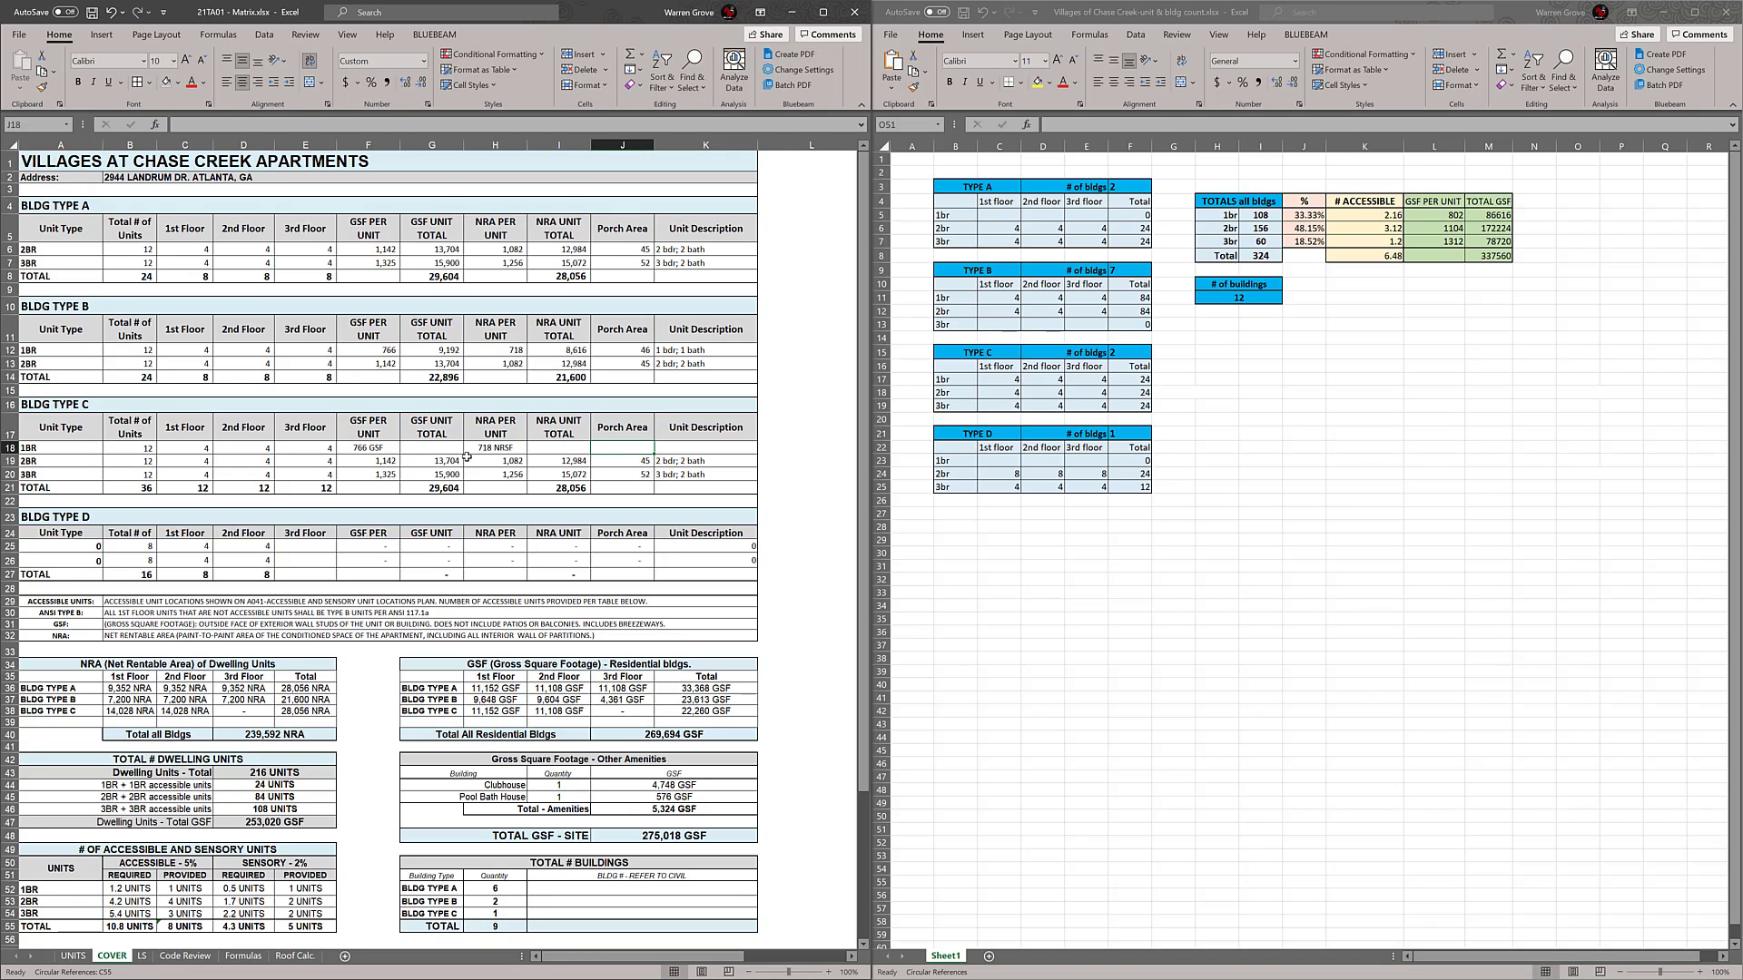
Fill the GSF per unit and NRA per unit formulas of the BLDG TYPE C 2BR row up into the 1BR row
click(390, 448)
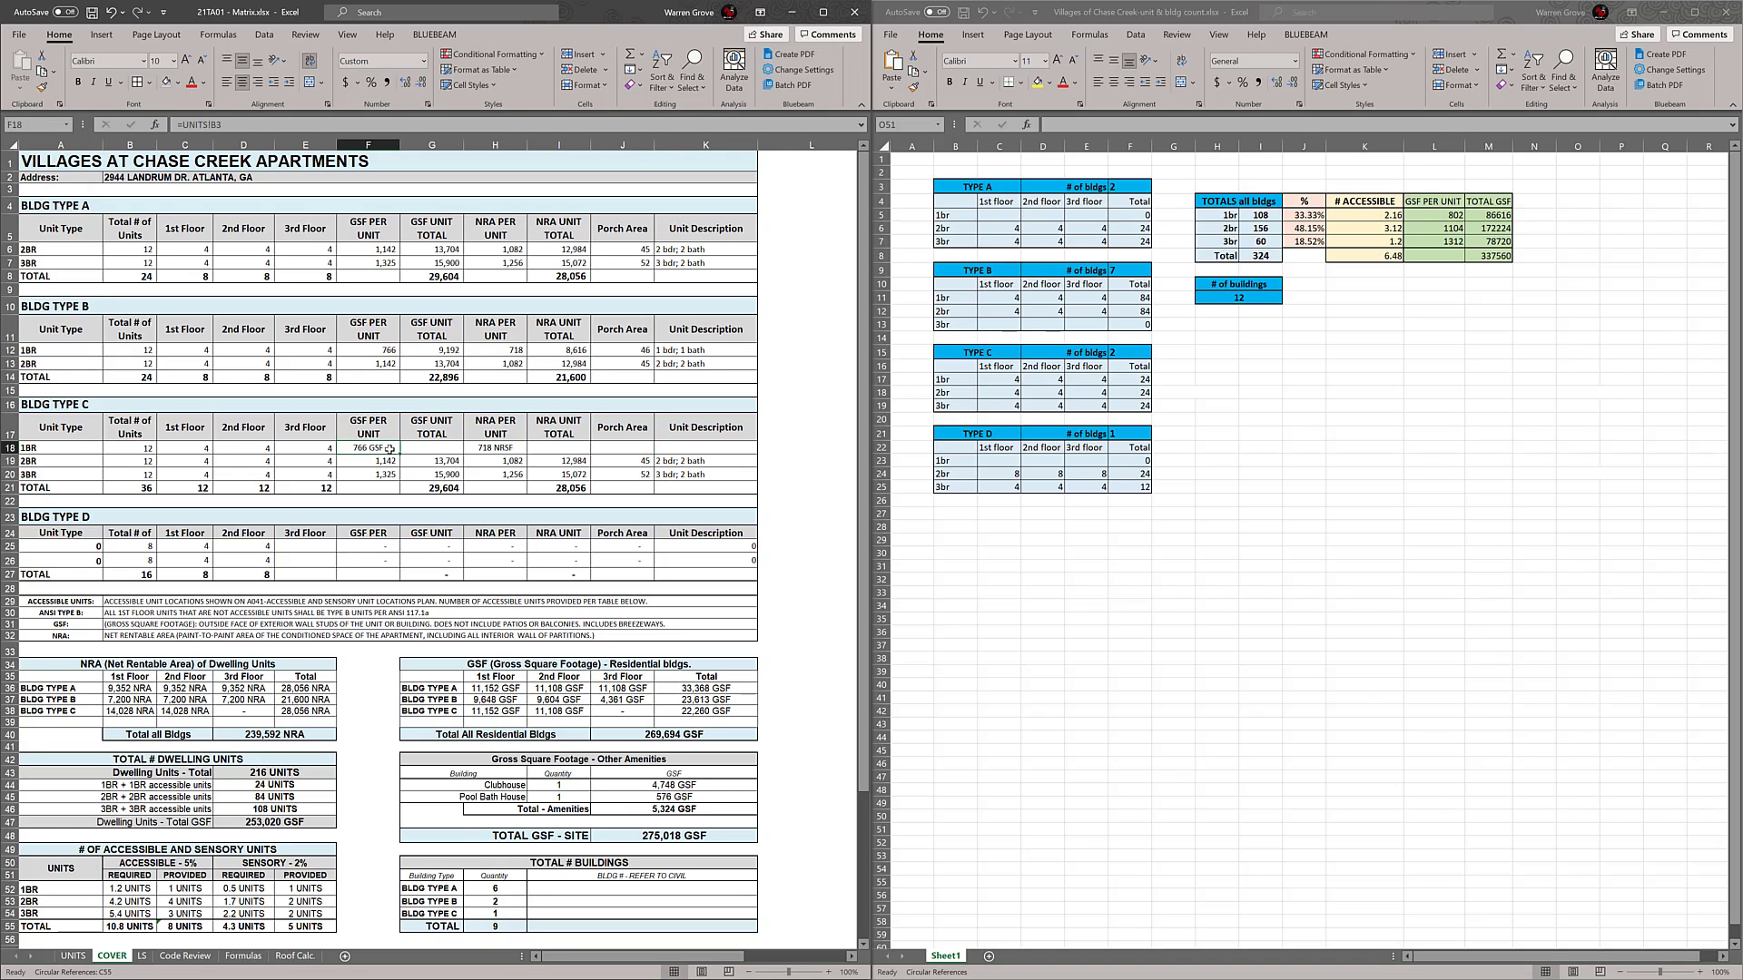
key(Return)
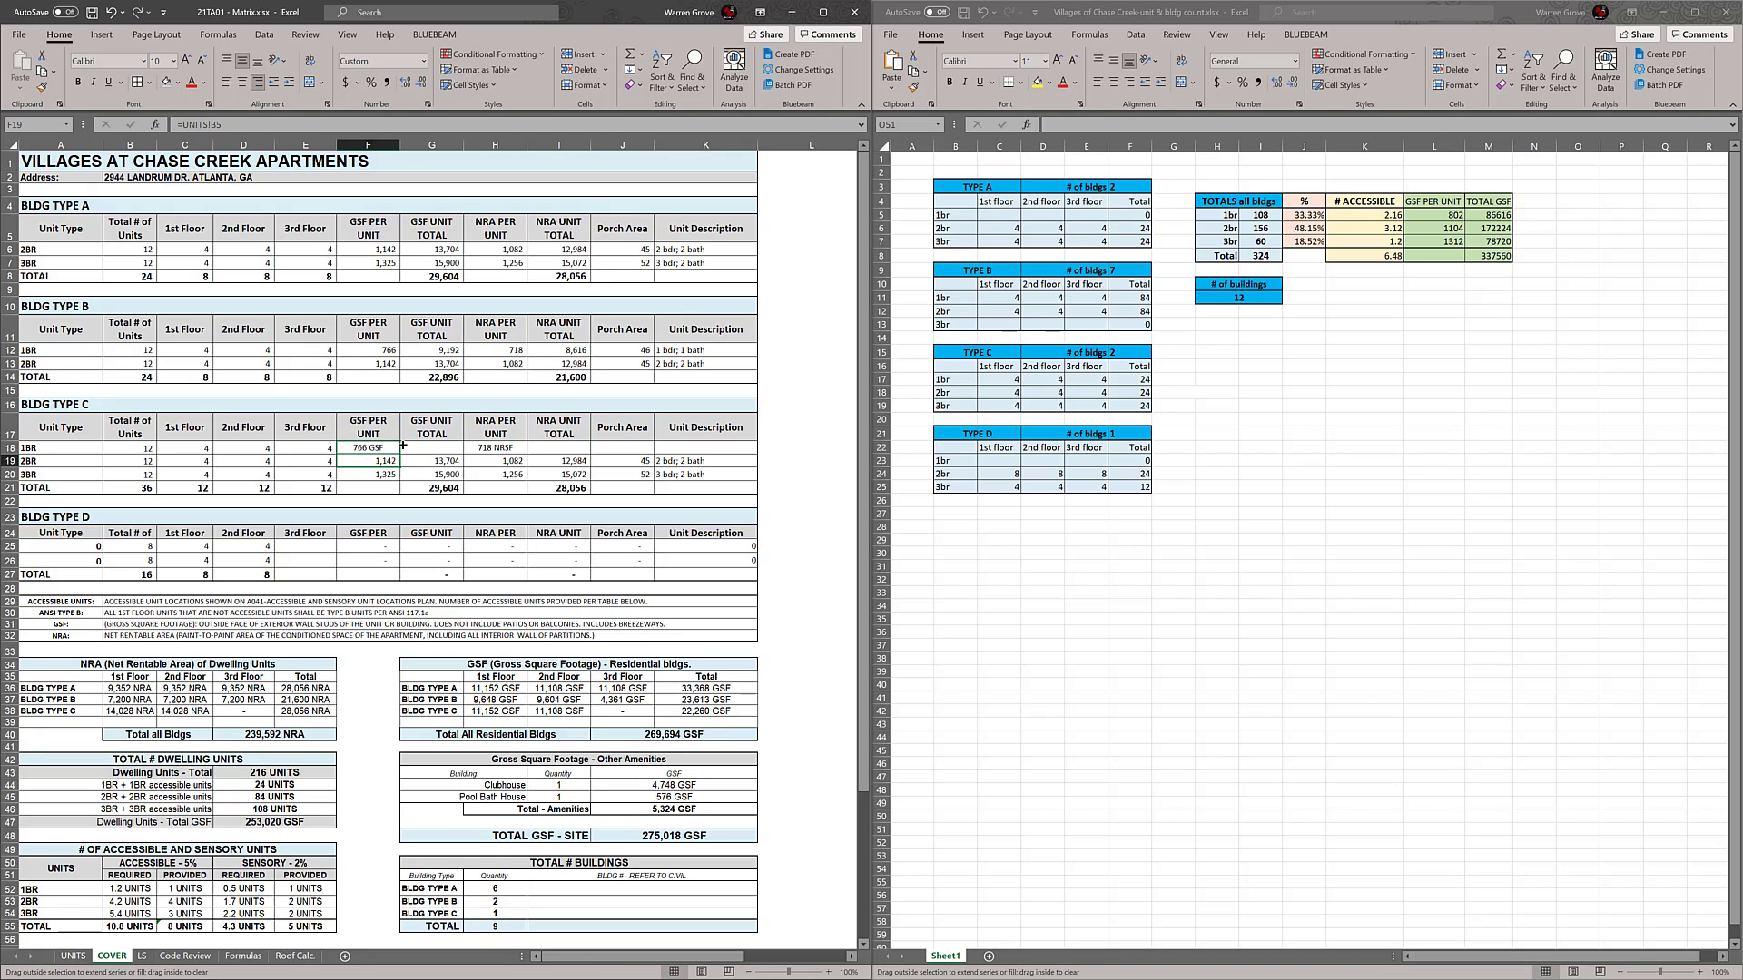
drag(402, 446, 402, 446)
click(504, 464)
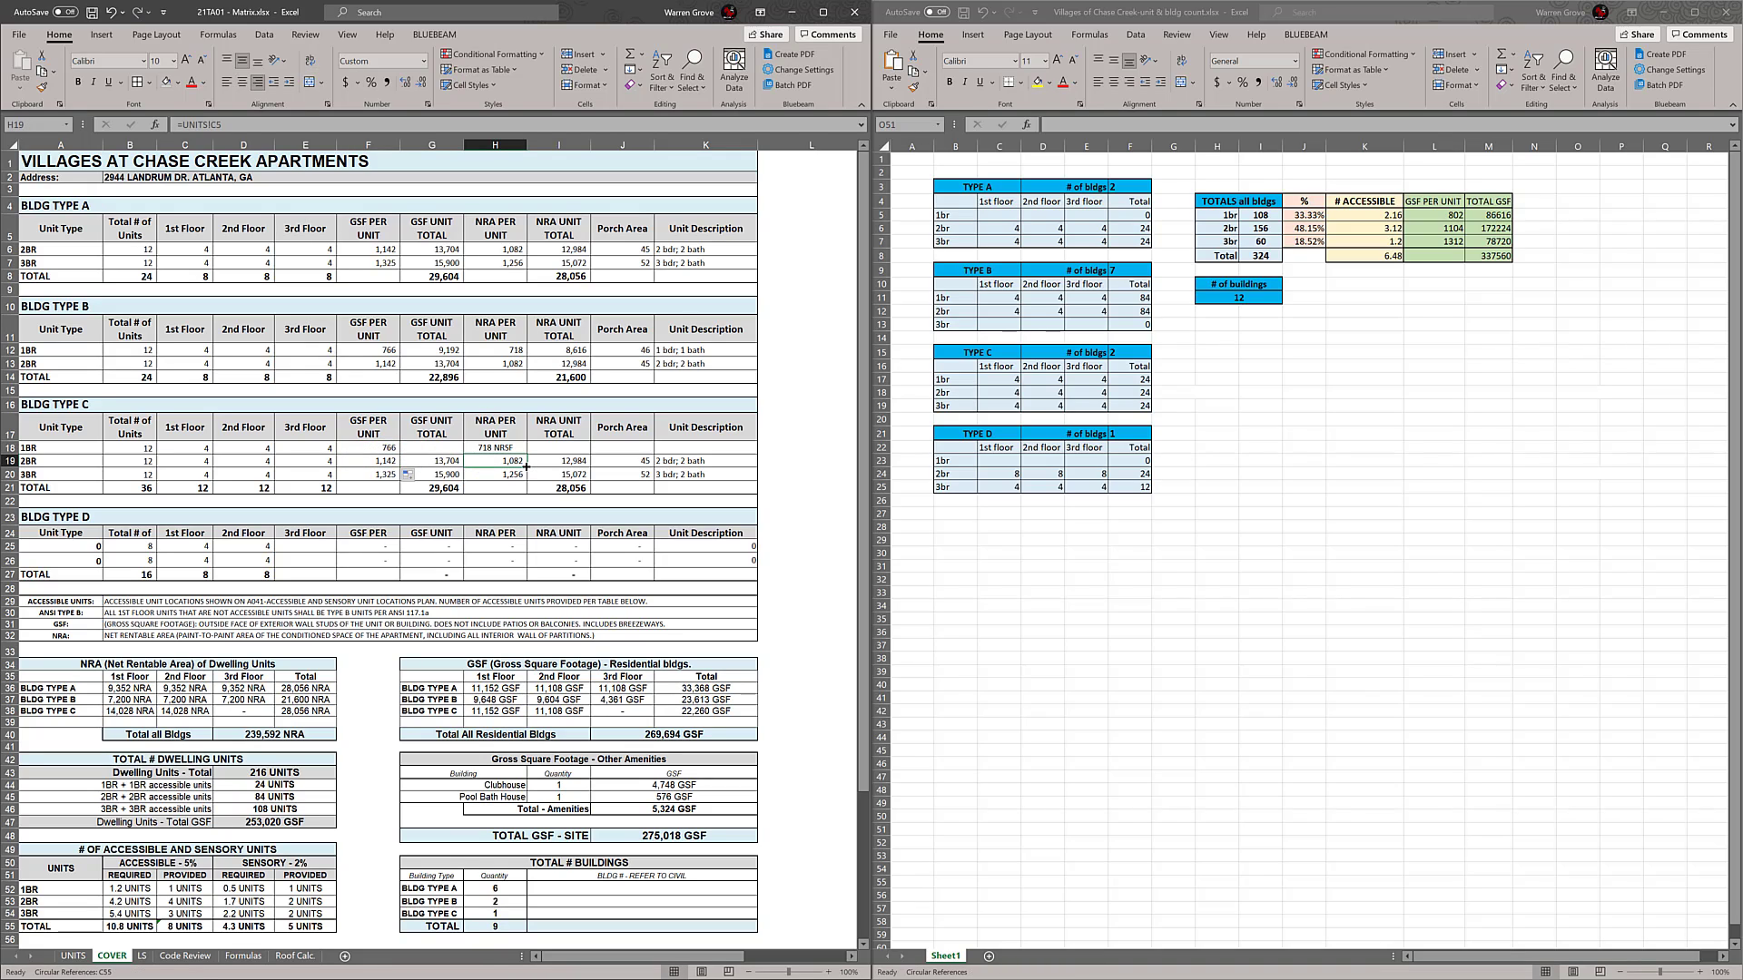
double_click(500, 450)
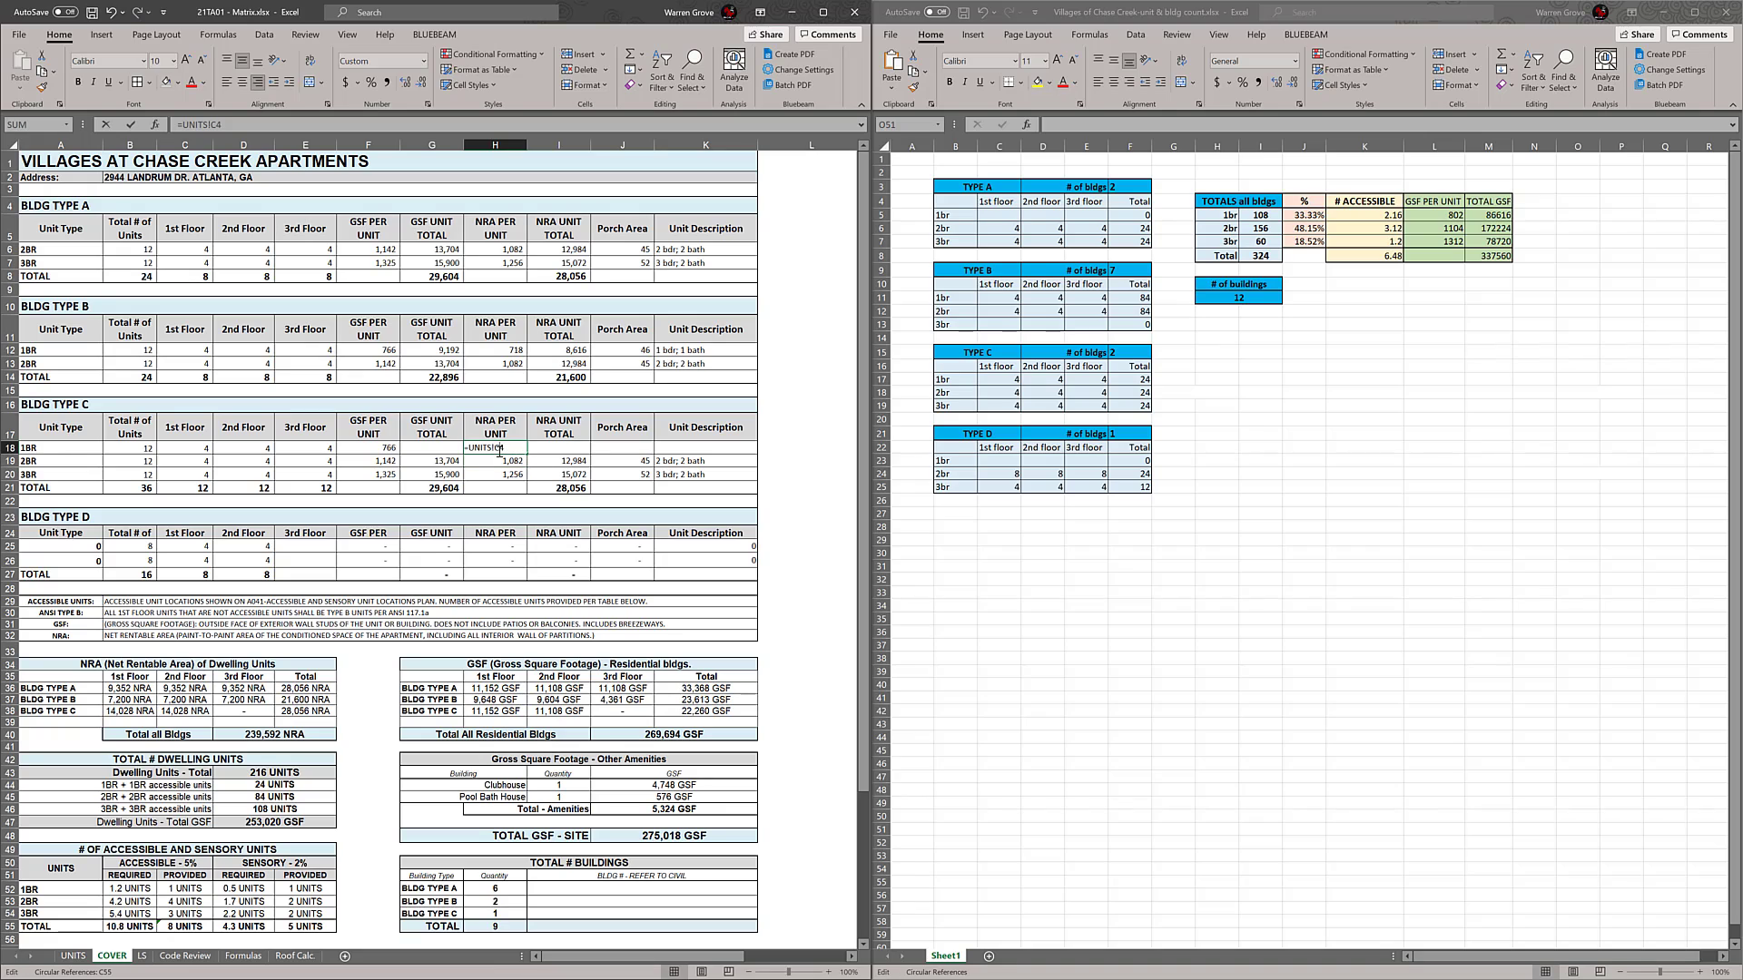
key(Escape)
Compare the GSF per unit reference of the BLDG TYPE C 1BR row with the per-unit references of the BLDG TYPE B 1BR row
double_click(388, 449)
key(Escape)
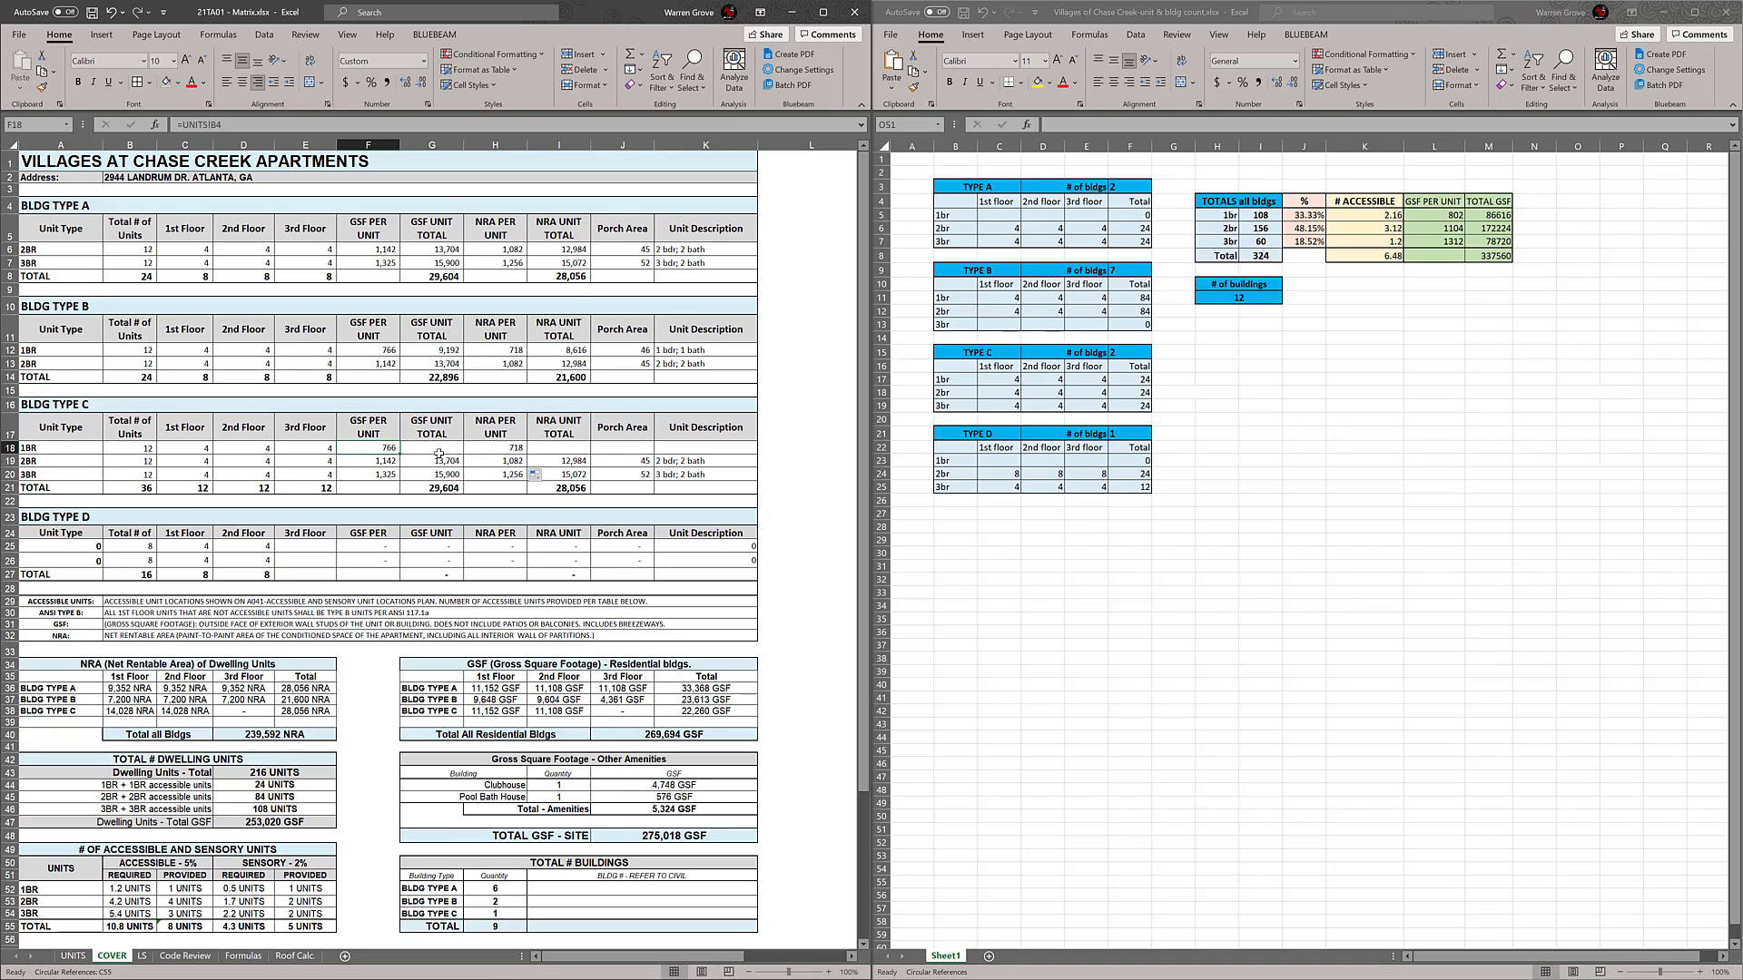
double_click(381, 352)
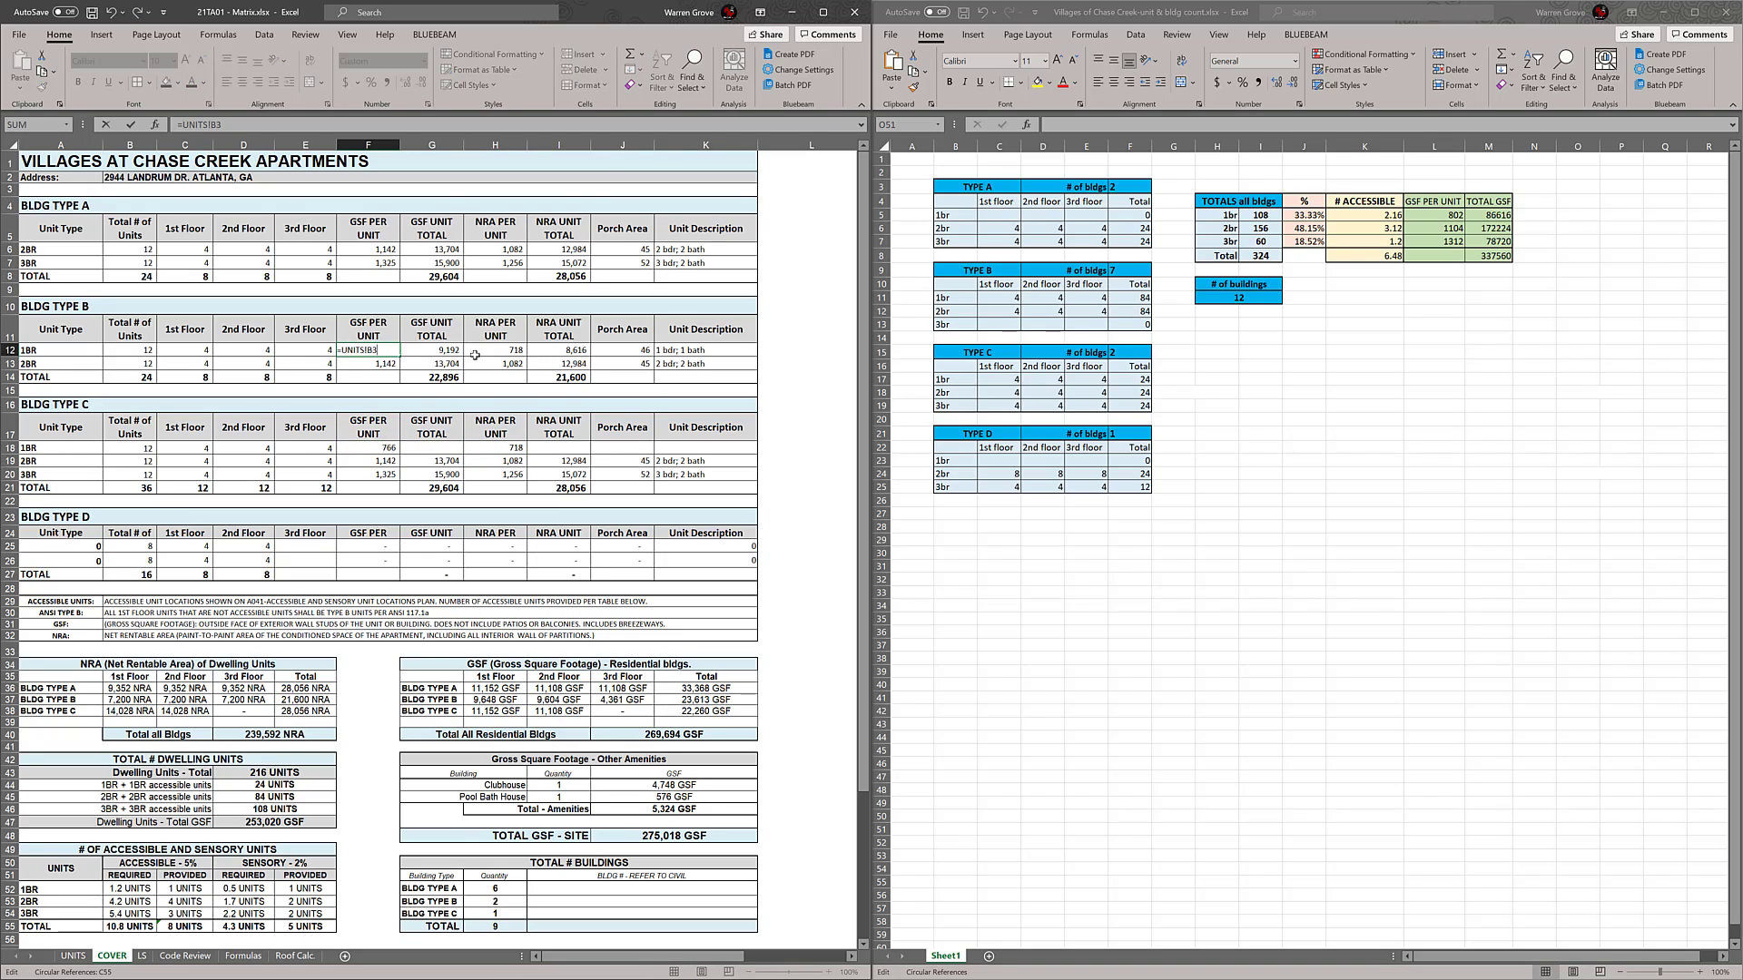
key(Escape)
double_click(508, 352)
key(Escape)
Point the GSF per unit and NRA per unit of the BLDG TYPE C 1BR row to cells B3 and C3 of the UNITS sheet
click(388, 449)
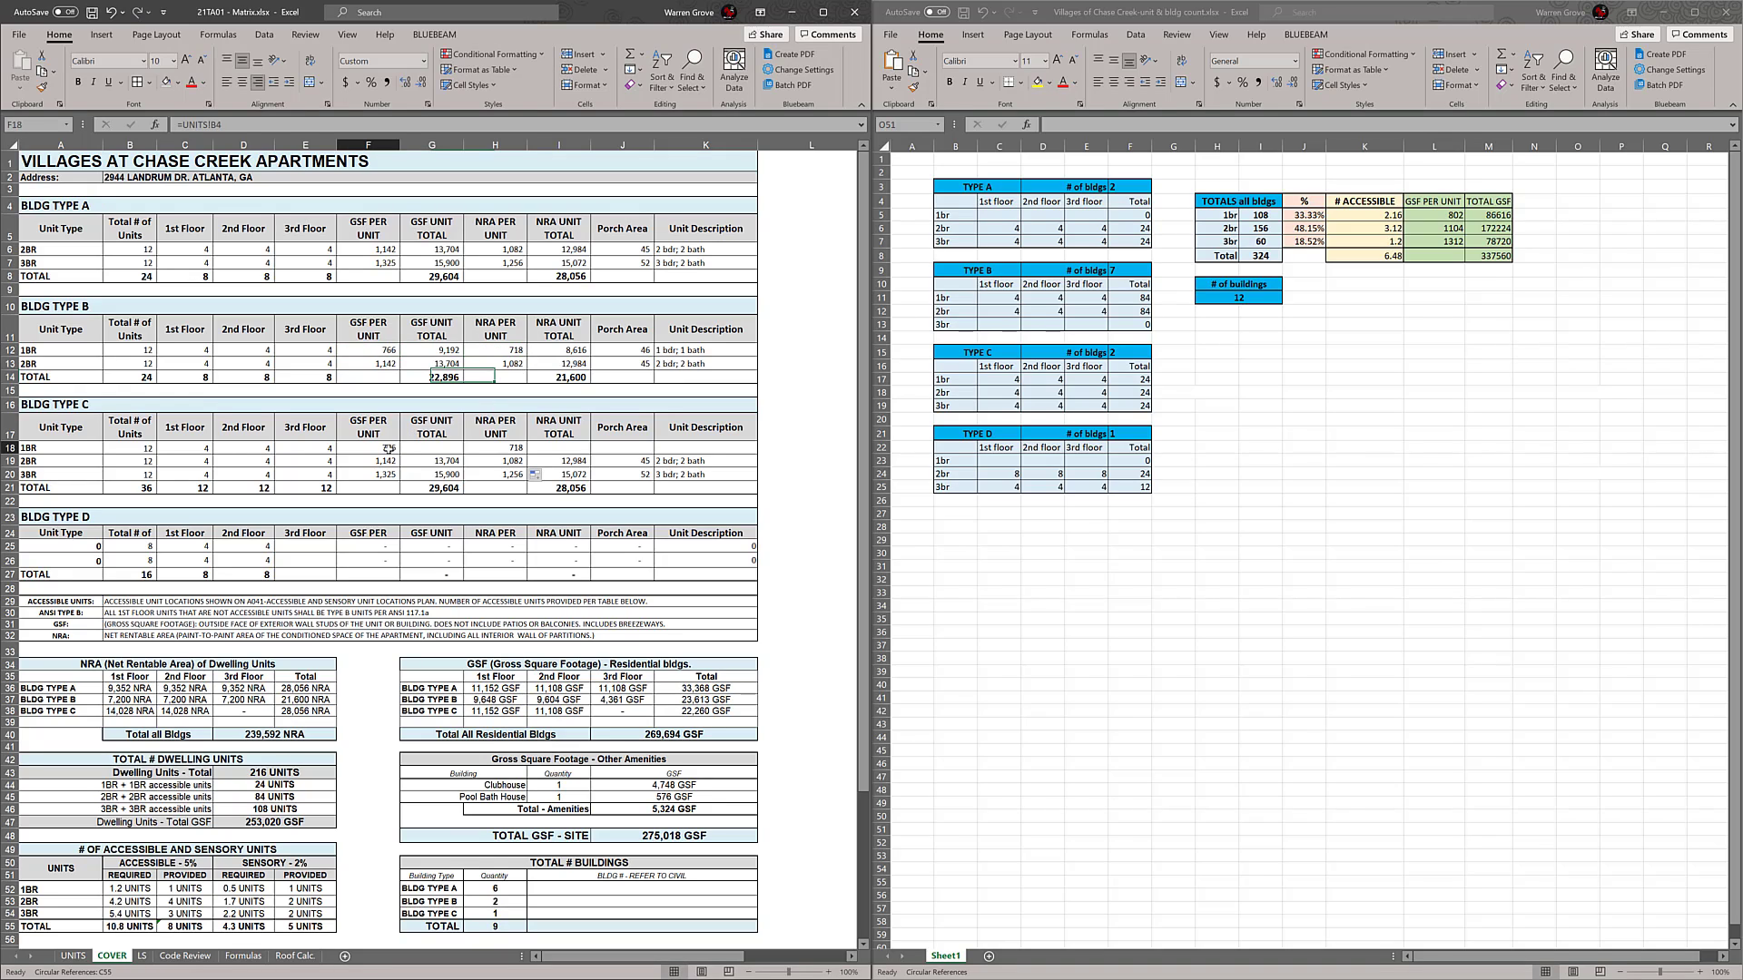
double_click(388, 449)
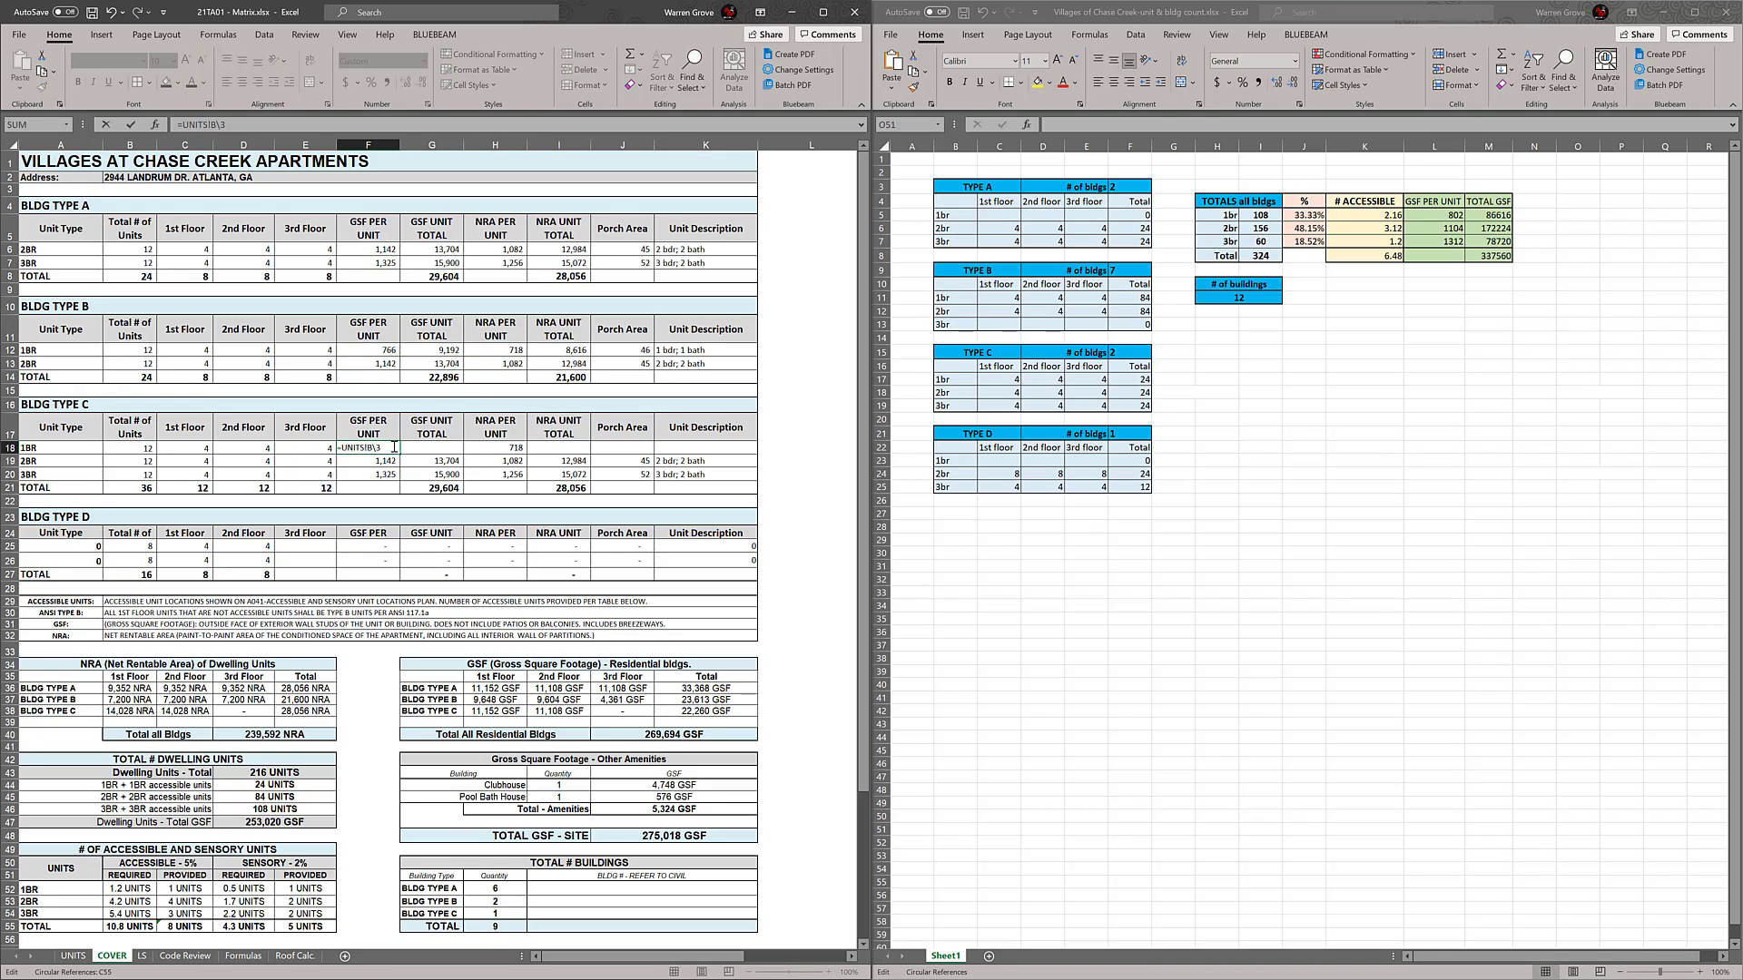
text(3)
key(Return)
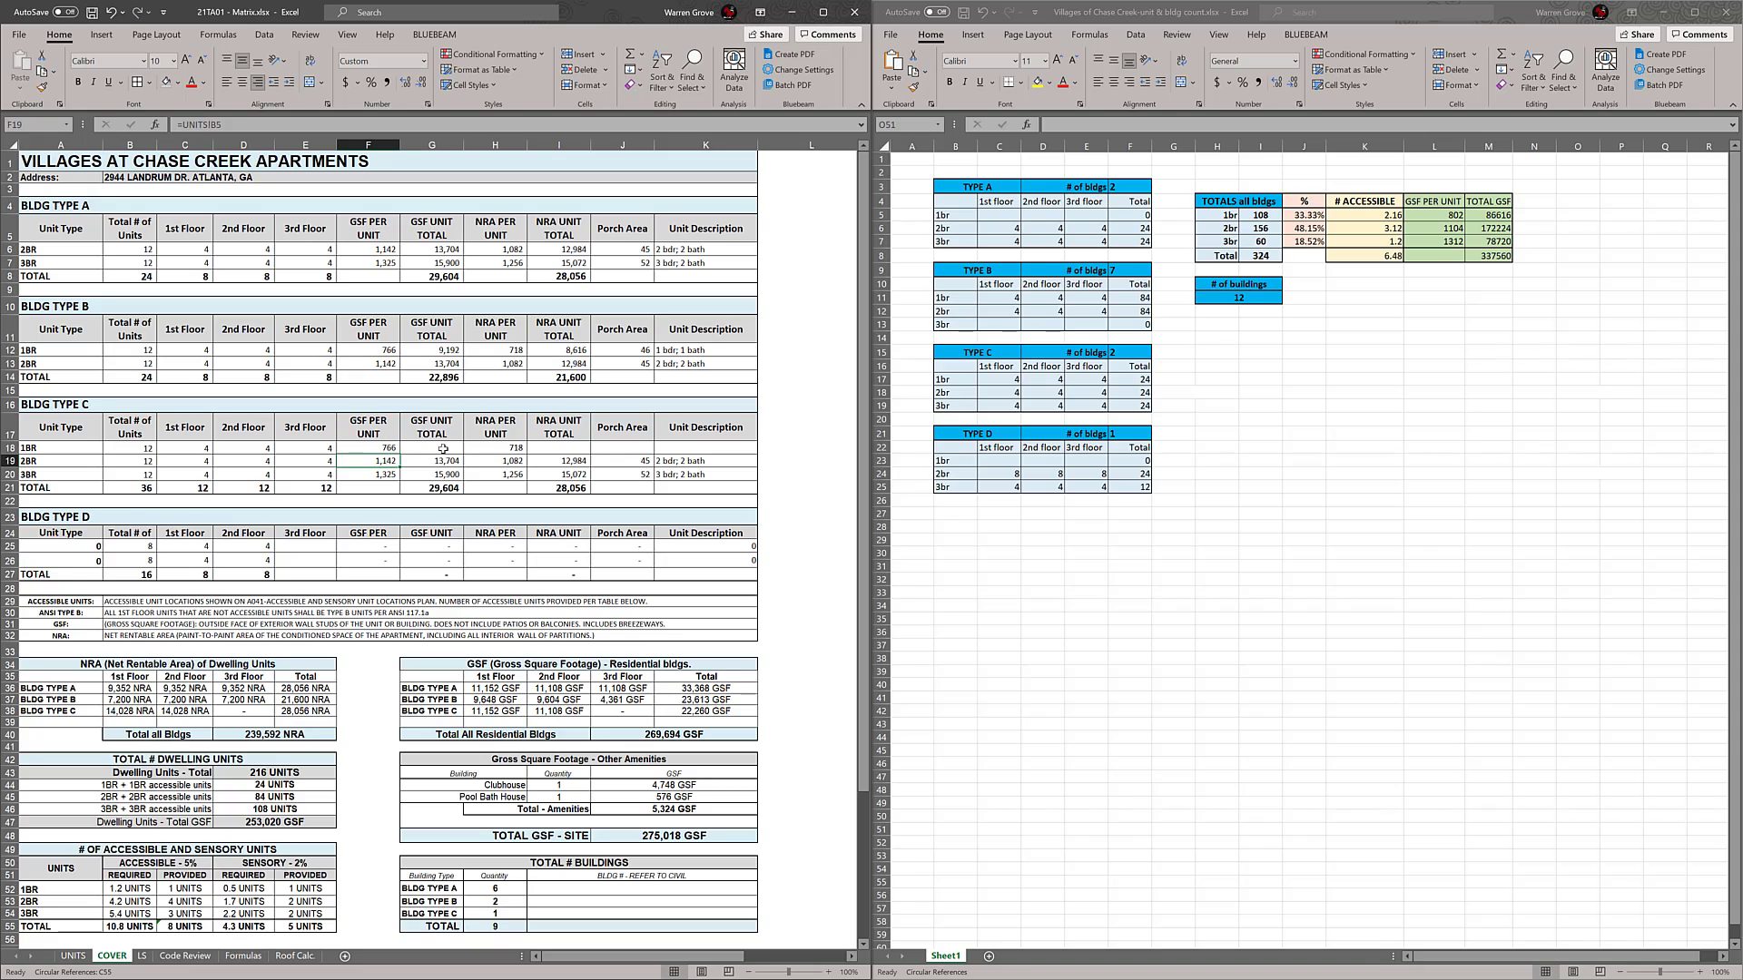
click(507, 447)
double_click(506, 447)
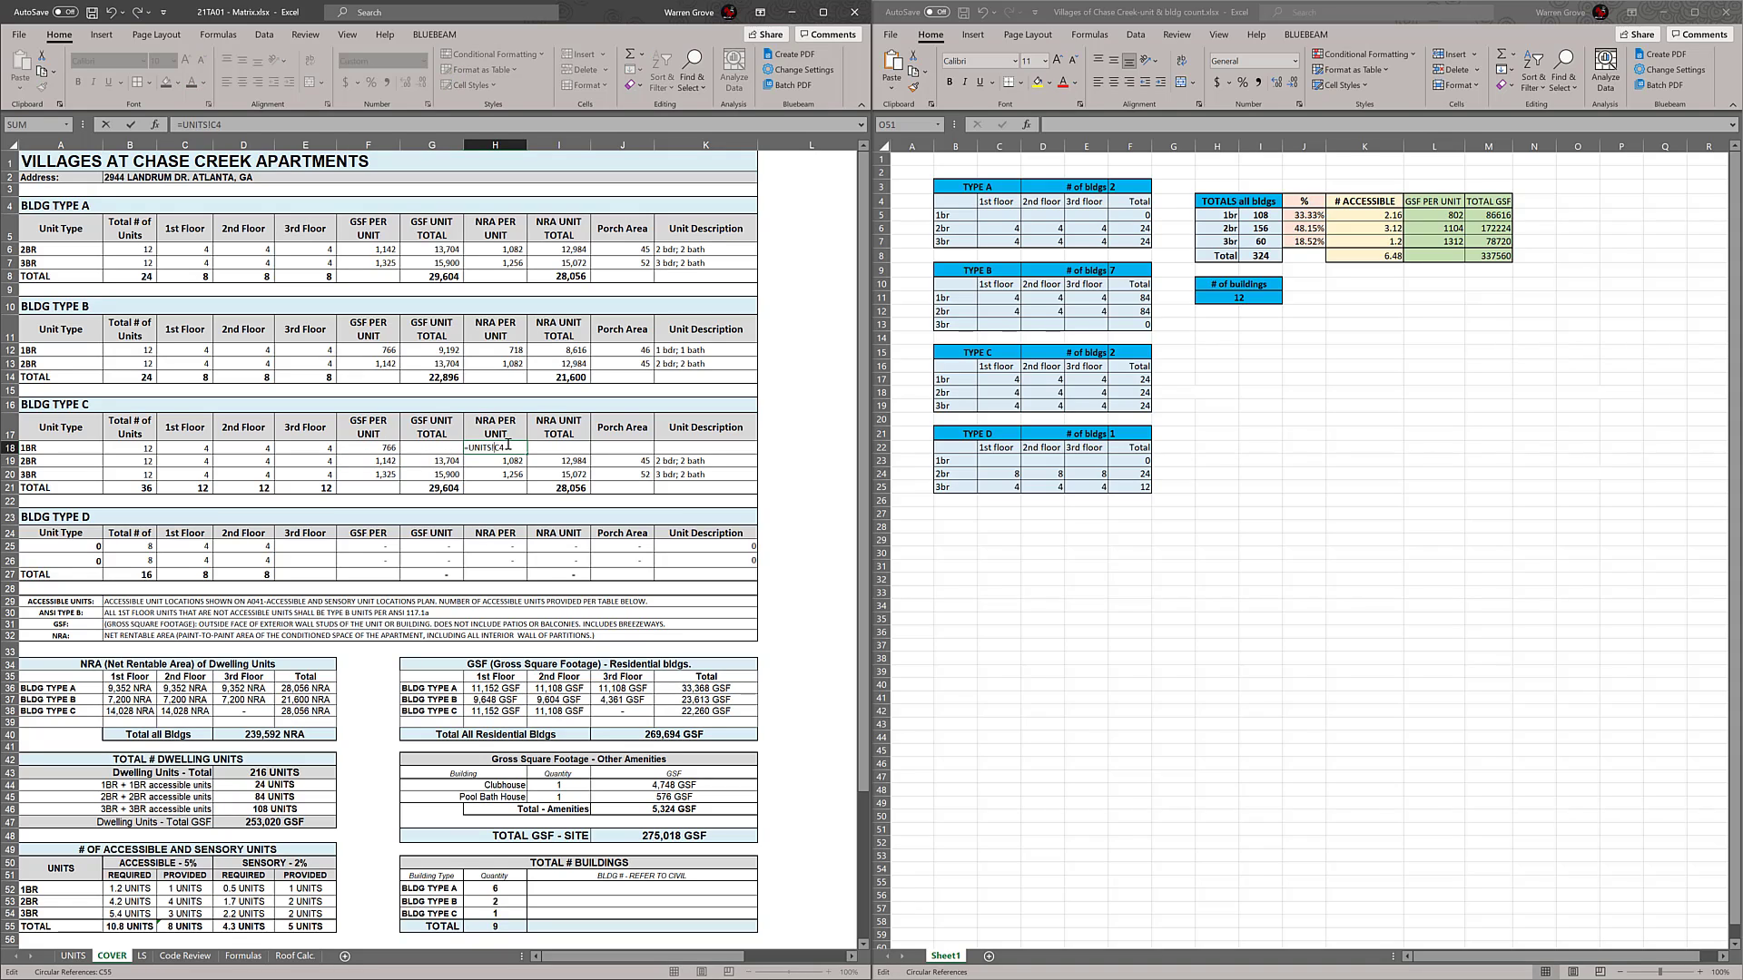
key(Return)
Fill the GSF unit total and NRA unit total formulas of the BLDG TYPE C 2BR row up into the 1BR row
click(434, 449)
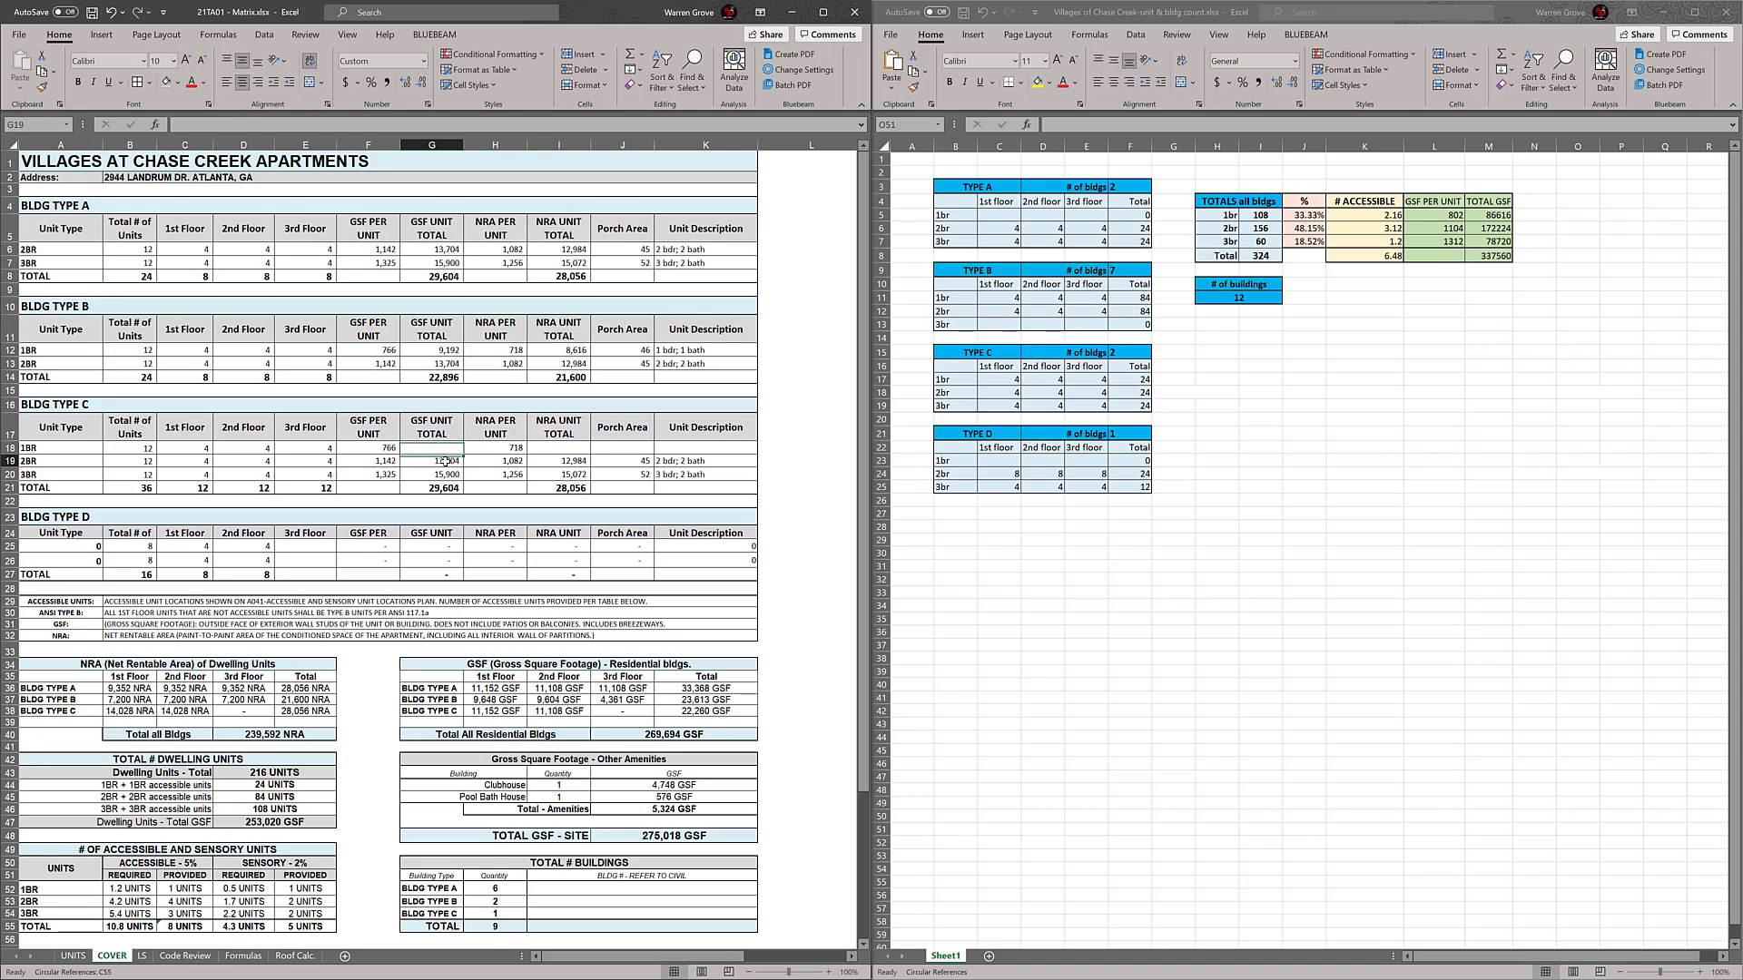
click(438, 462)
drag(464, 467, 467, 448)
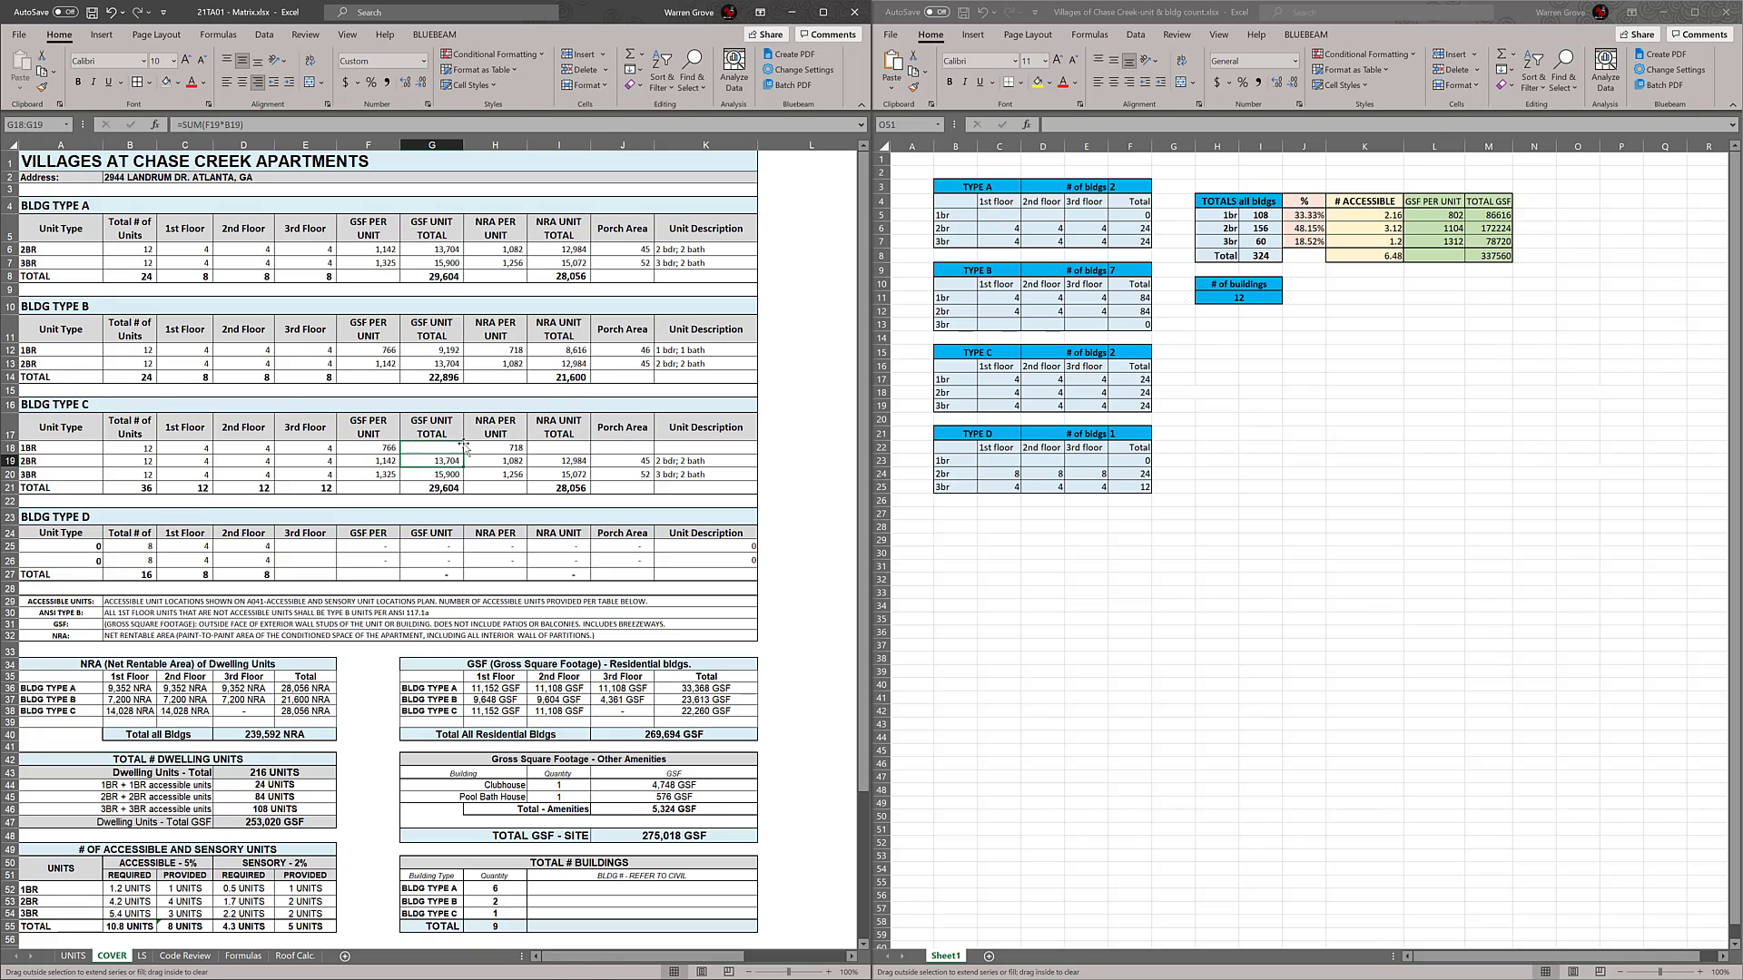
click(579, 460)
drag(592, 448, 652, 451)
Fill the porch area formula up into the BLDG TYPE C 1BR row and point it to the 1BR porch value in the UNITS sheet
click(640, 463)
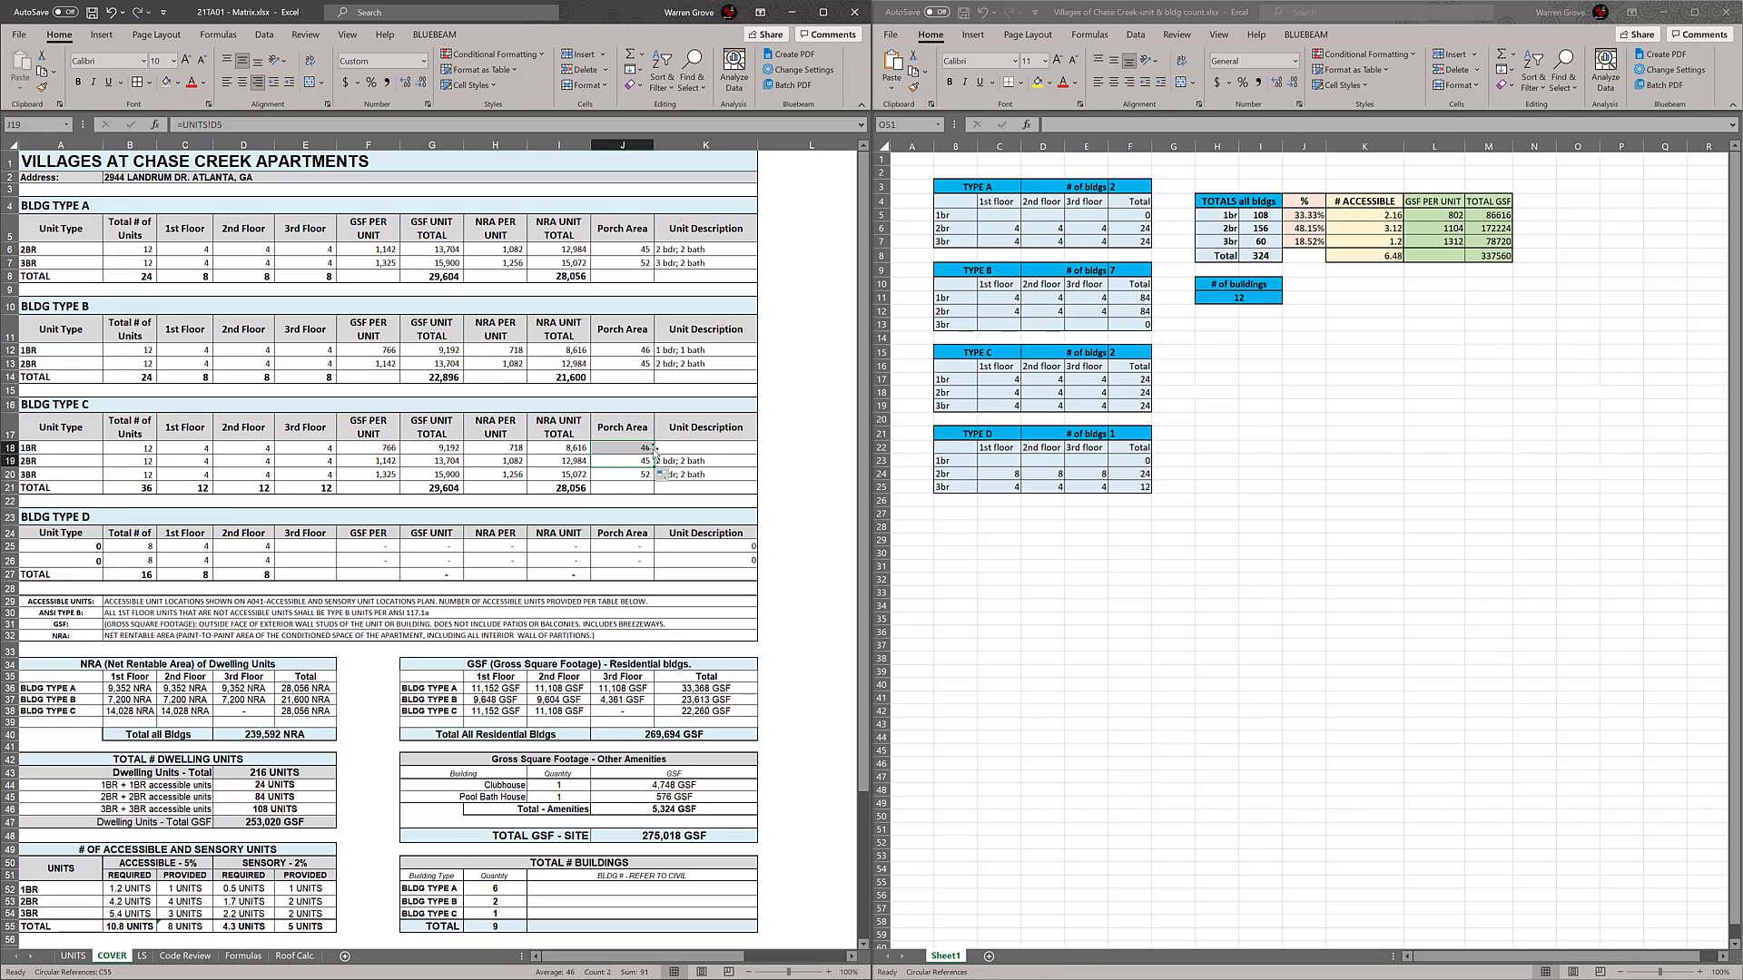
double_click(653, 448)
key(Return)
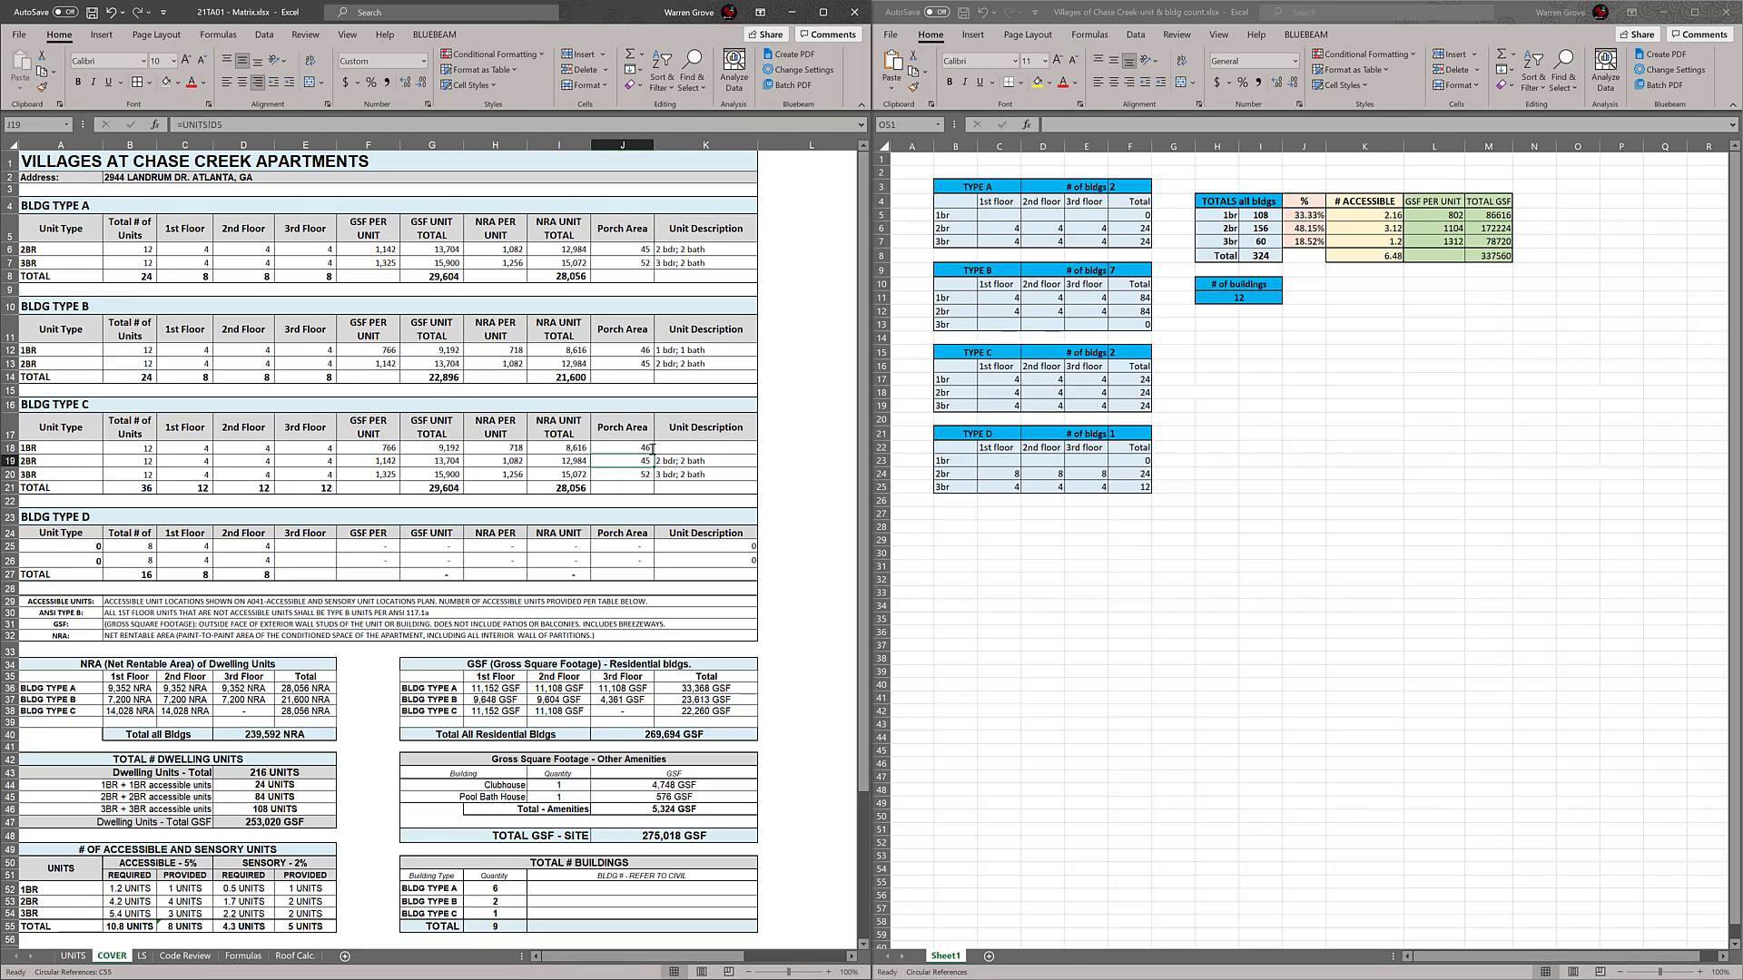
Fill the unit description formula up into the BLDG TYPE C 1BR row and point it to the "1 bdr; 1 bath" entry in the UNITS sheet
click(722, 461)
drag(758, 466, 756, 451)
double_click(743, 449)
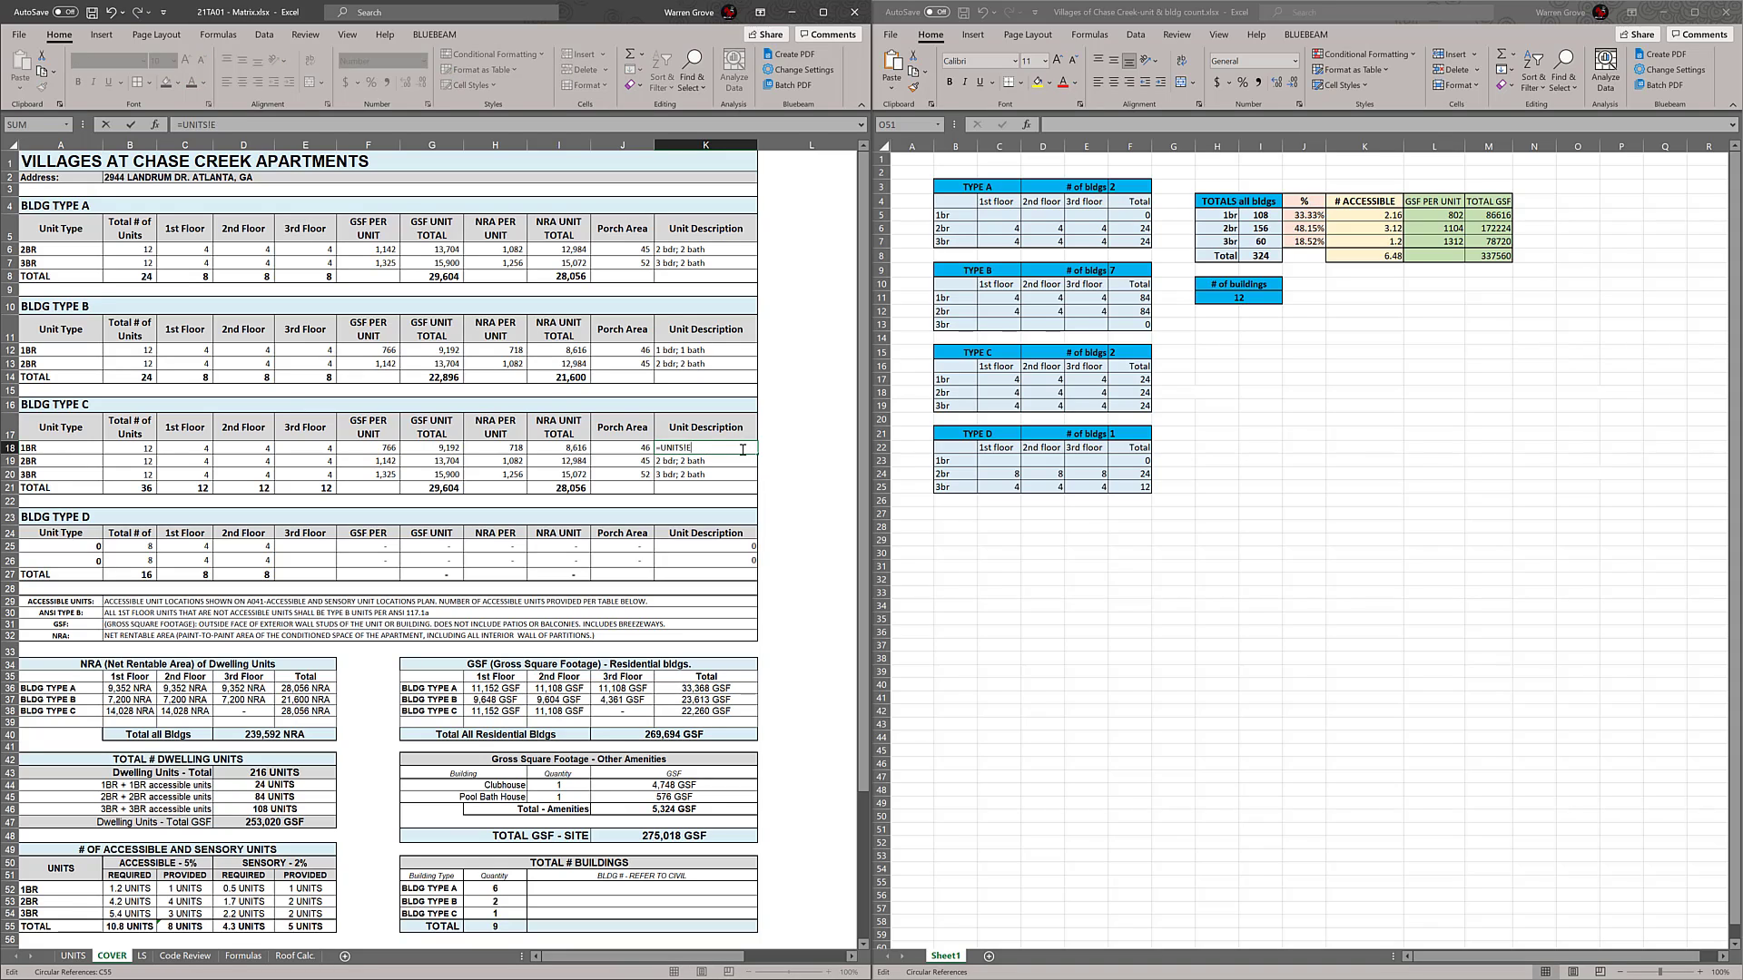
text(4)
key(Return)
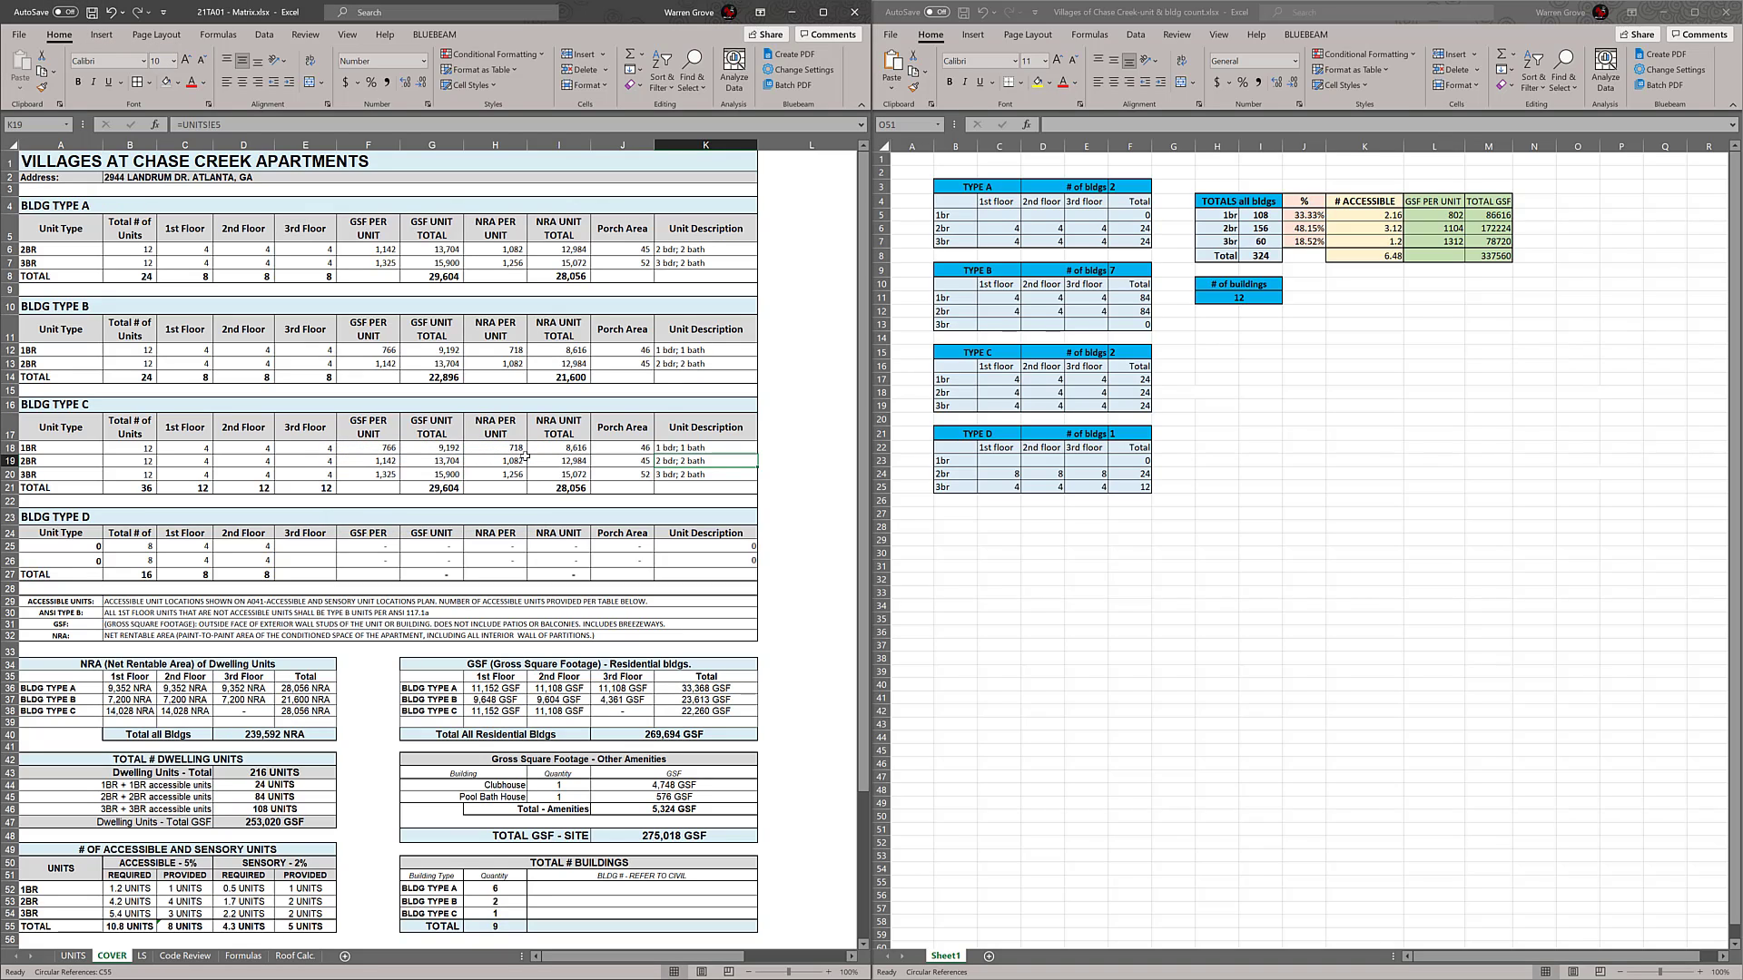
Copy the unit types, unit counts and TOTAL row of BLDG TYPE A (A6:E8) into the BLDG TYPE D table starting at A25
click(80, 547)
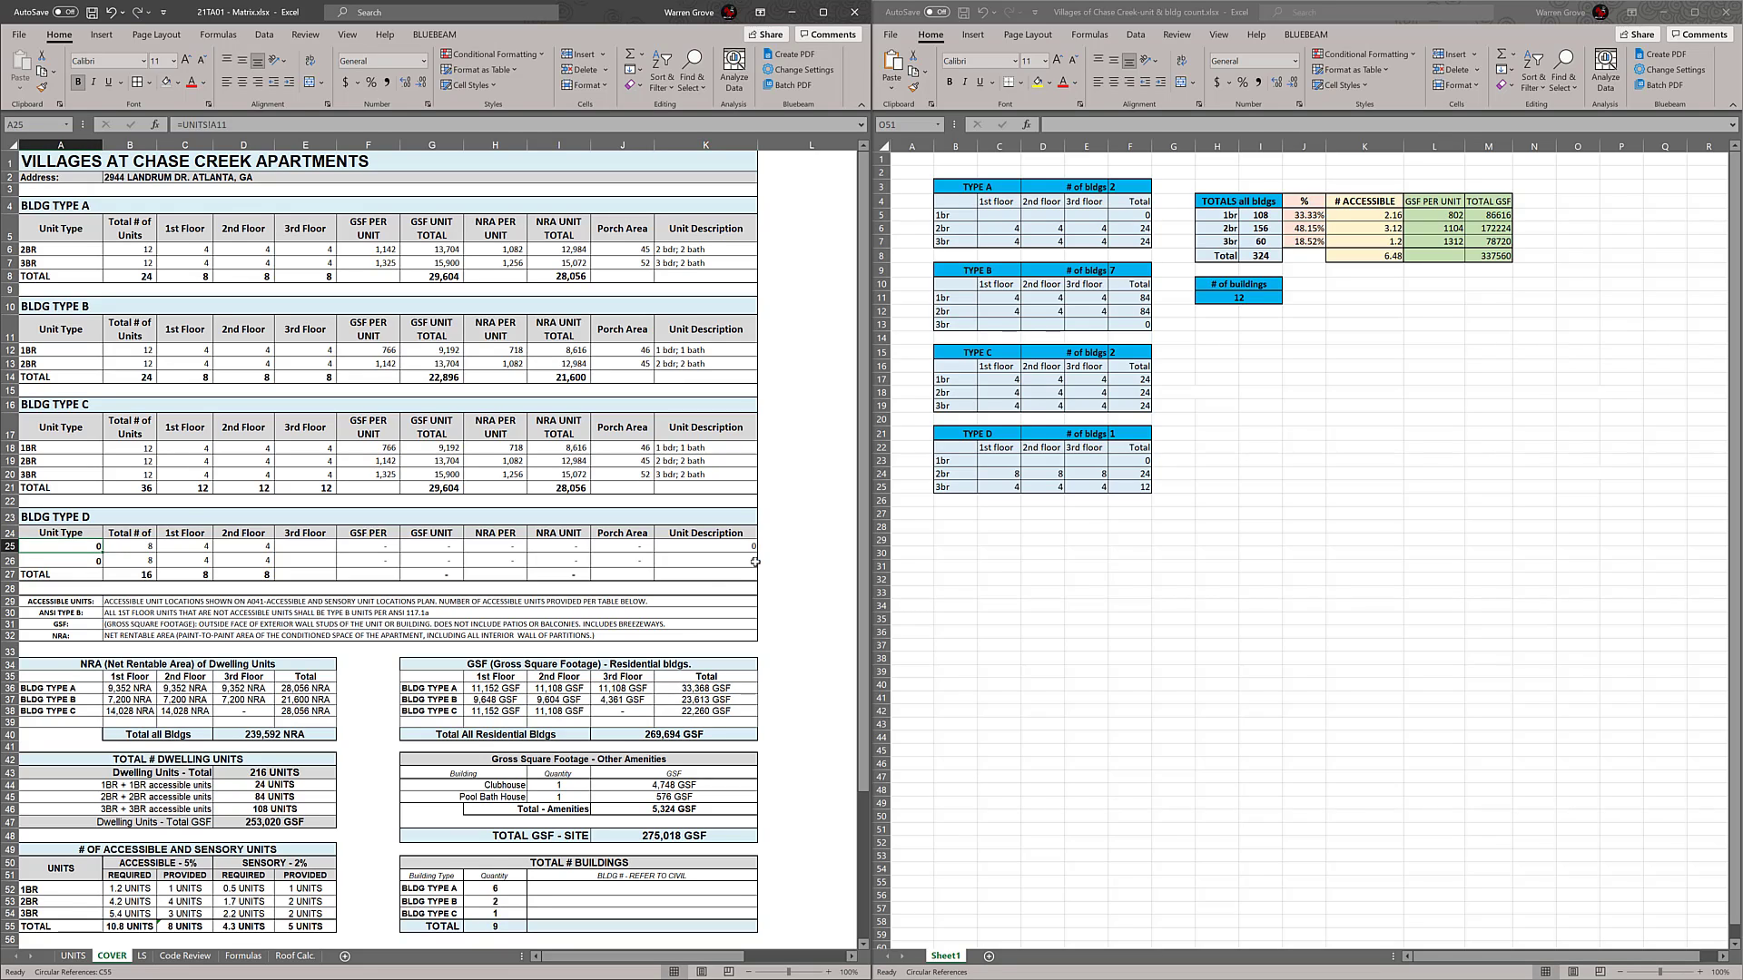
click(52, 448)
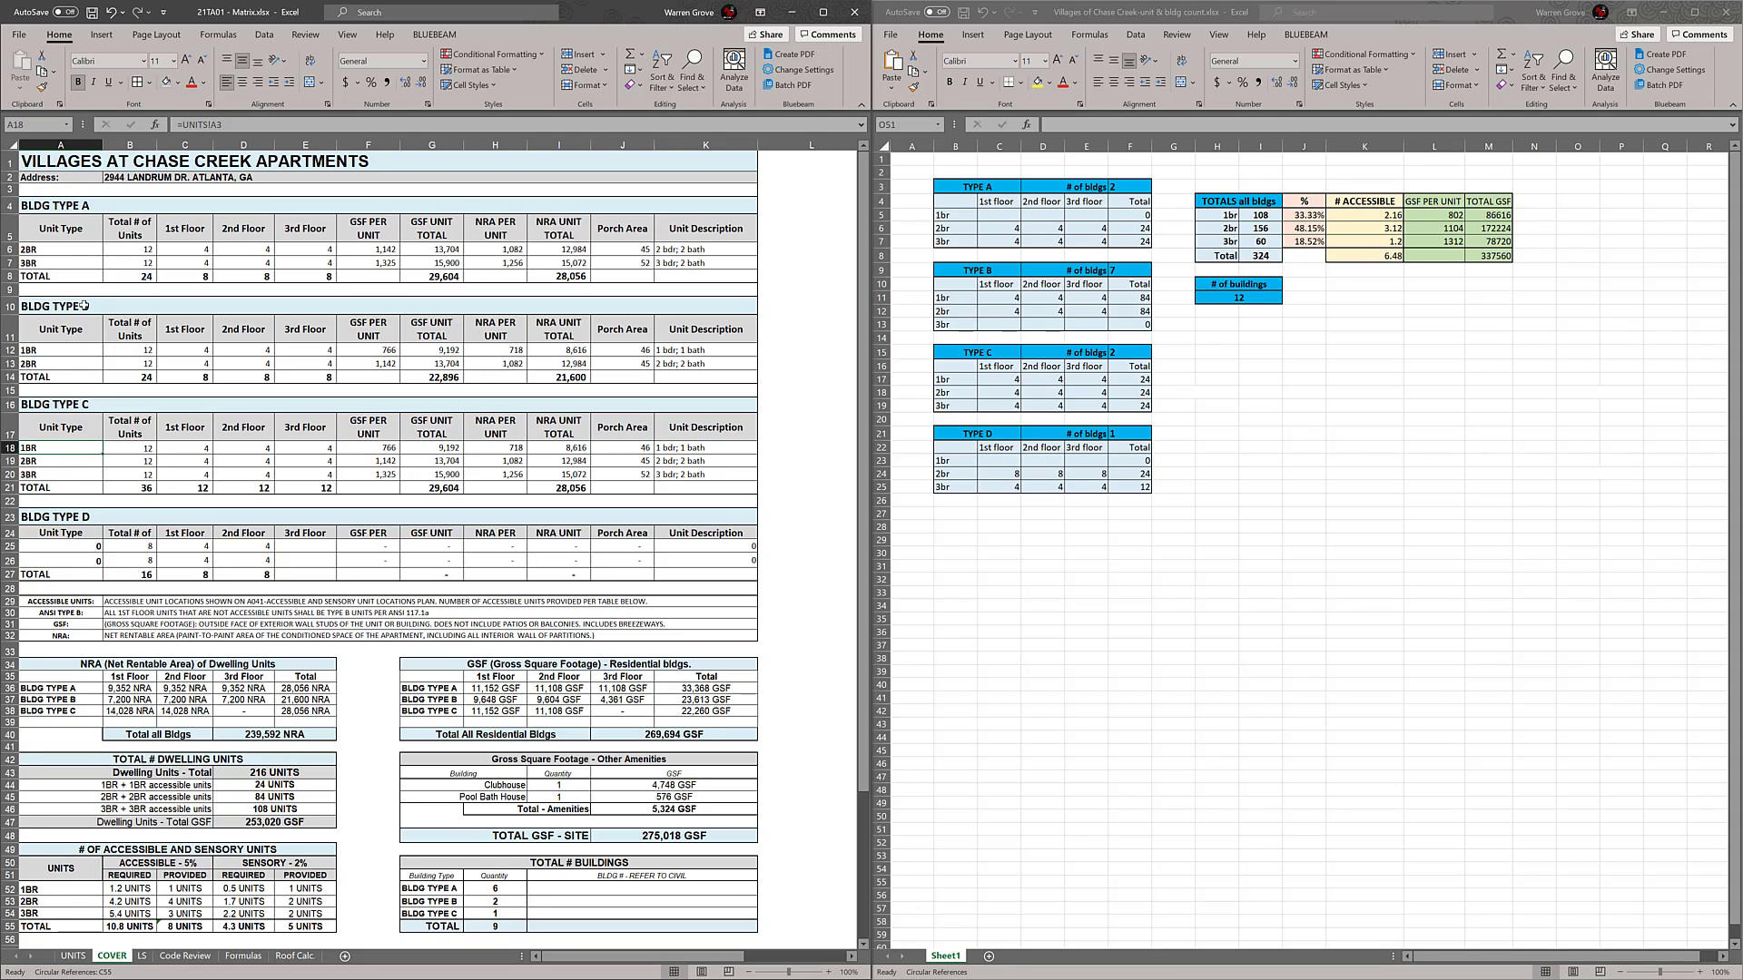
drag(73, 253, 318, 258)
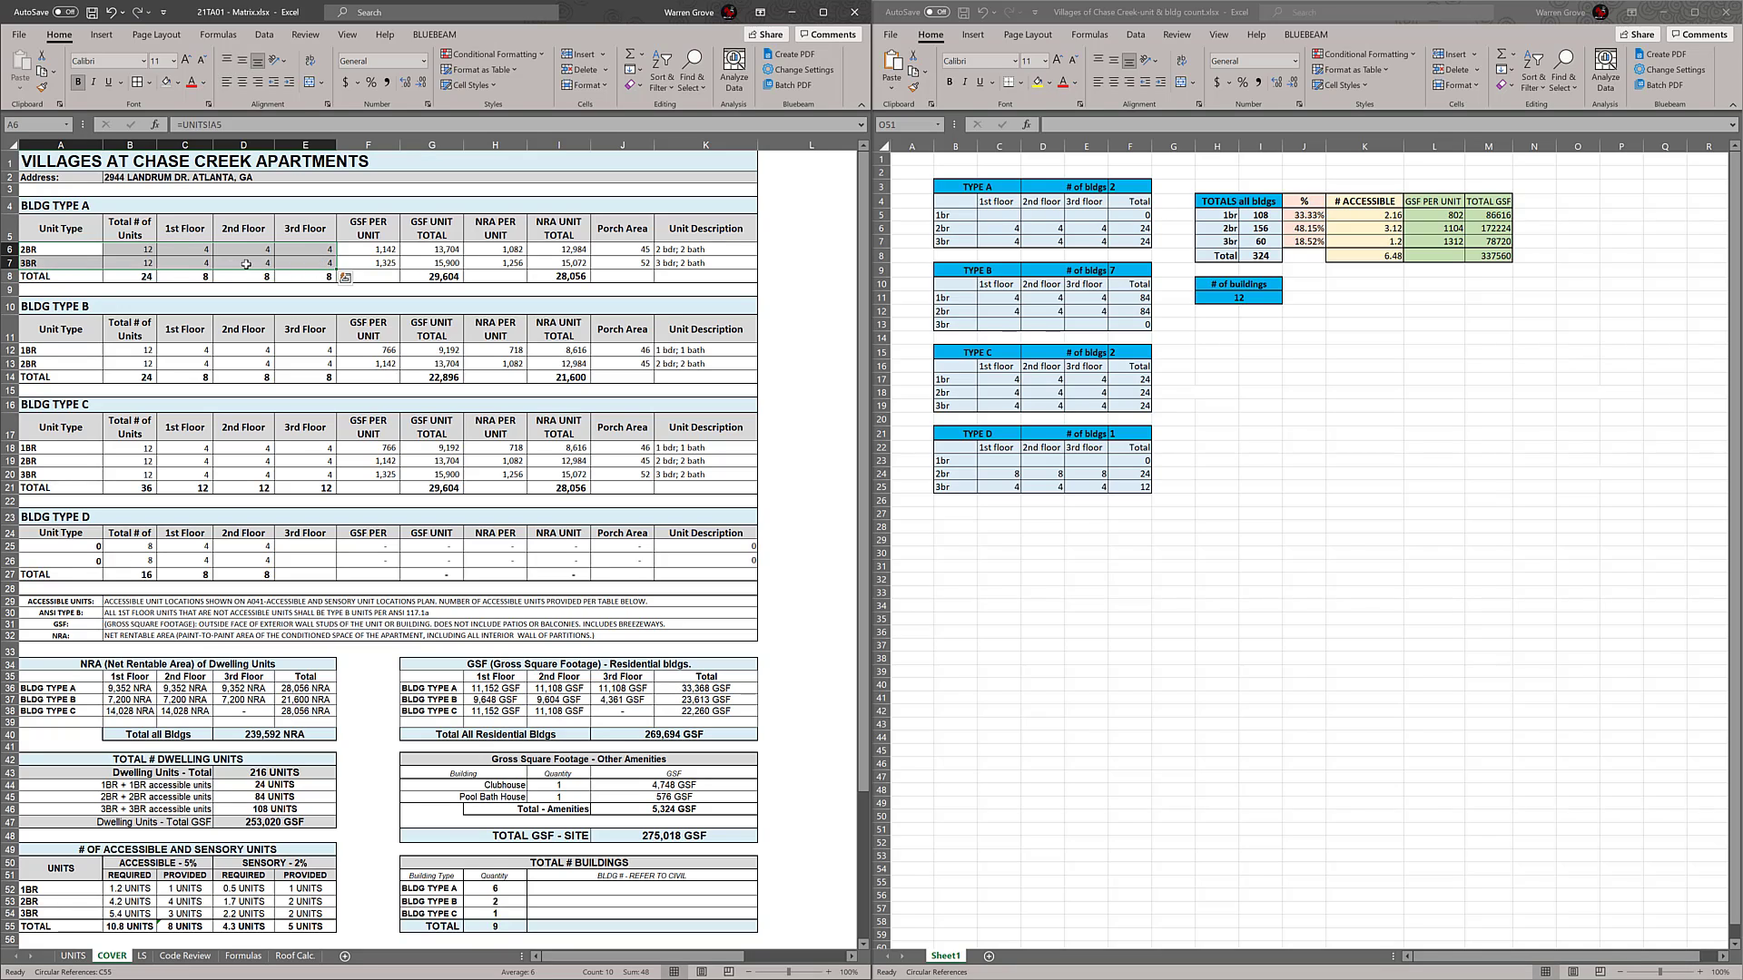
drag(76, 252, 320, 277)
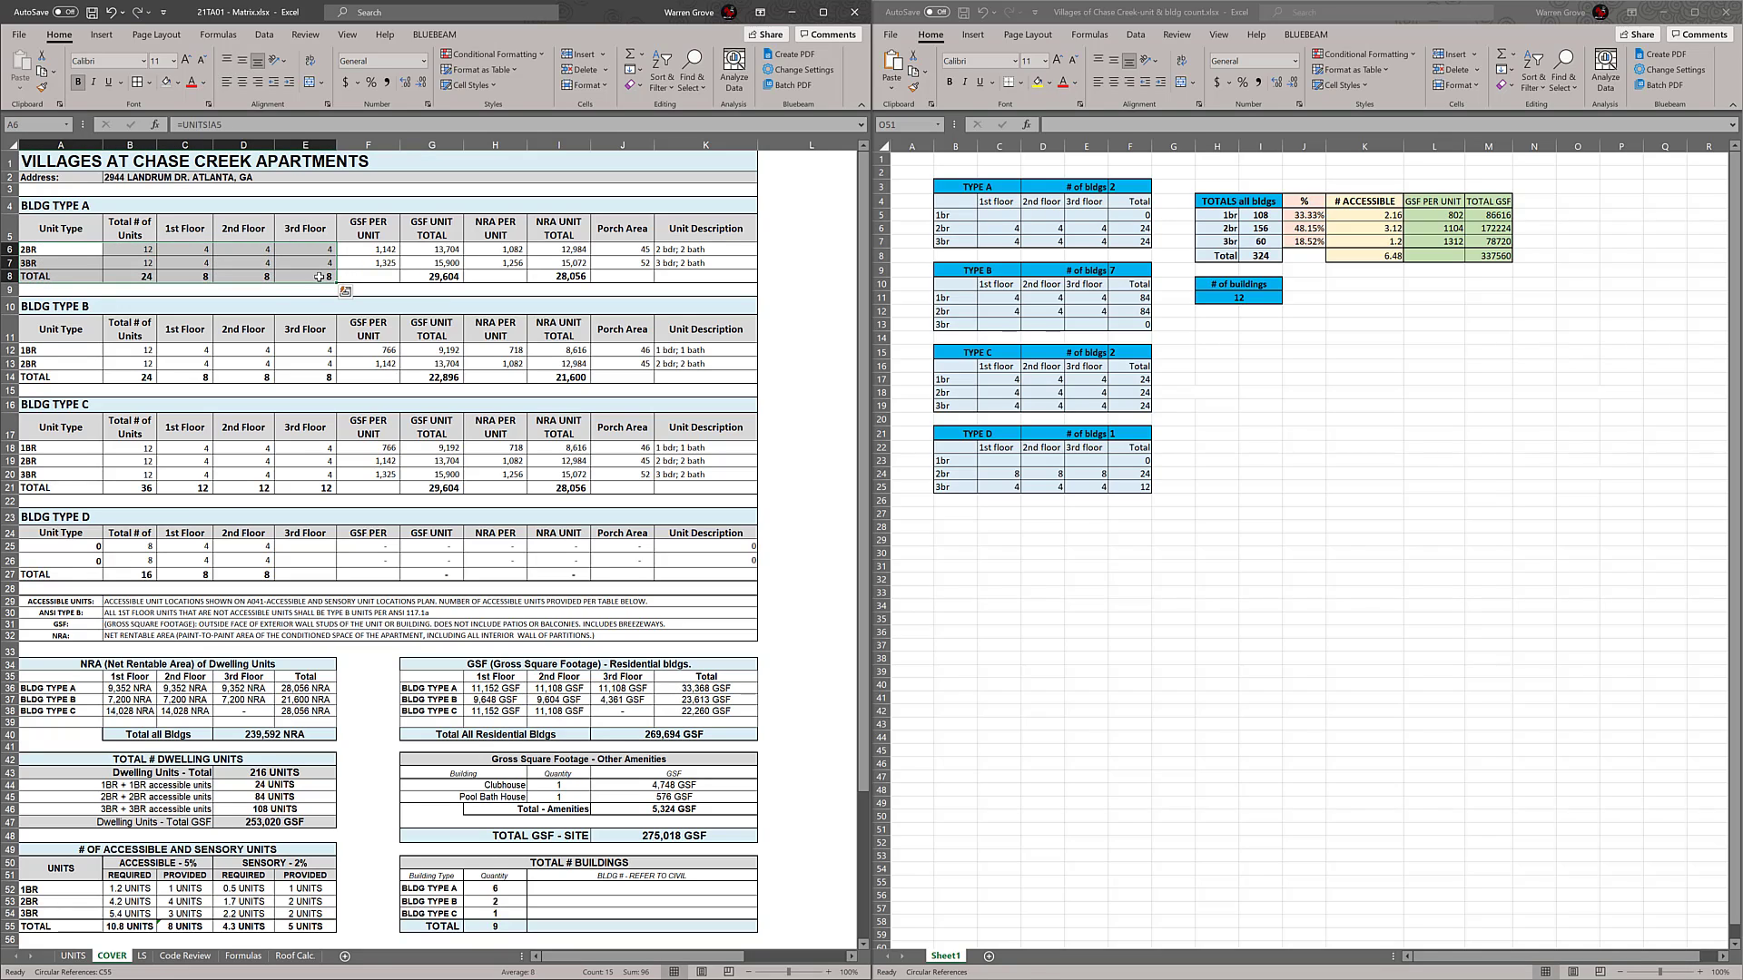
key(ctrl+c)
click(81, 548)
key(ctrl+v)
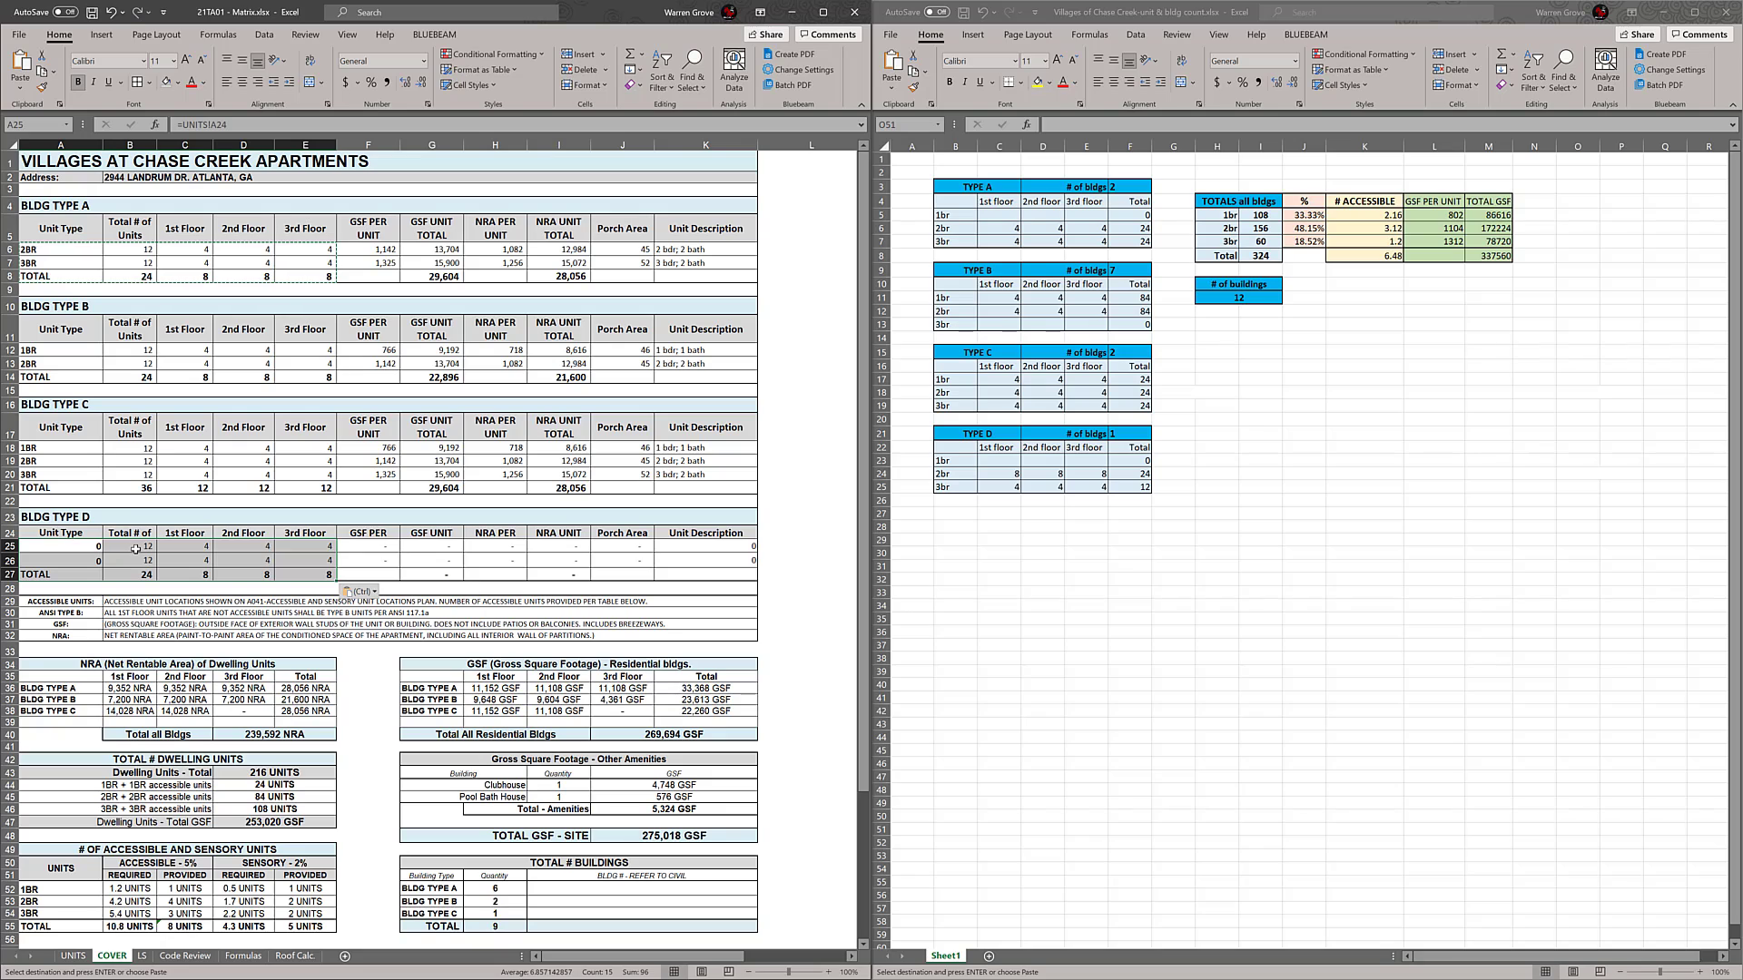
Try the Formulas, Formulas & Number Formatting and Formatting paste options on the block pasted into BLDG TYPE D
click(372, 592)
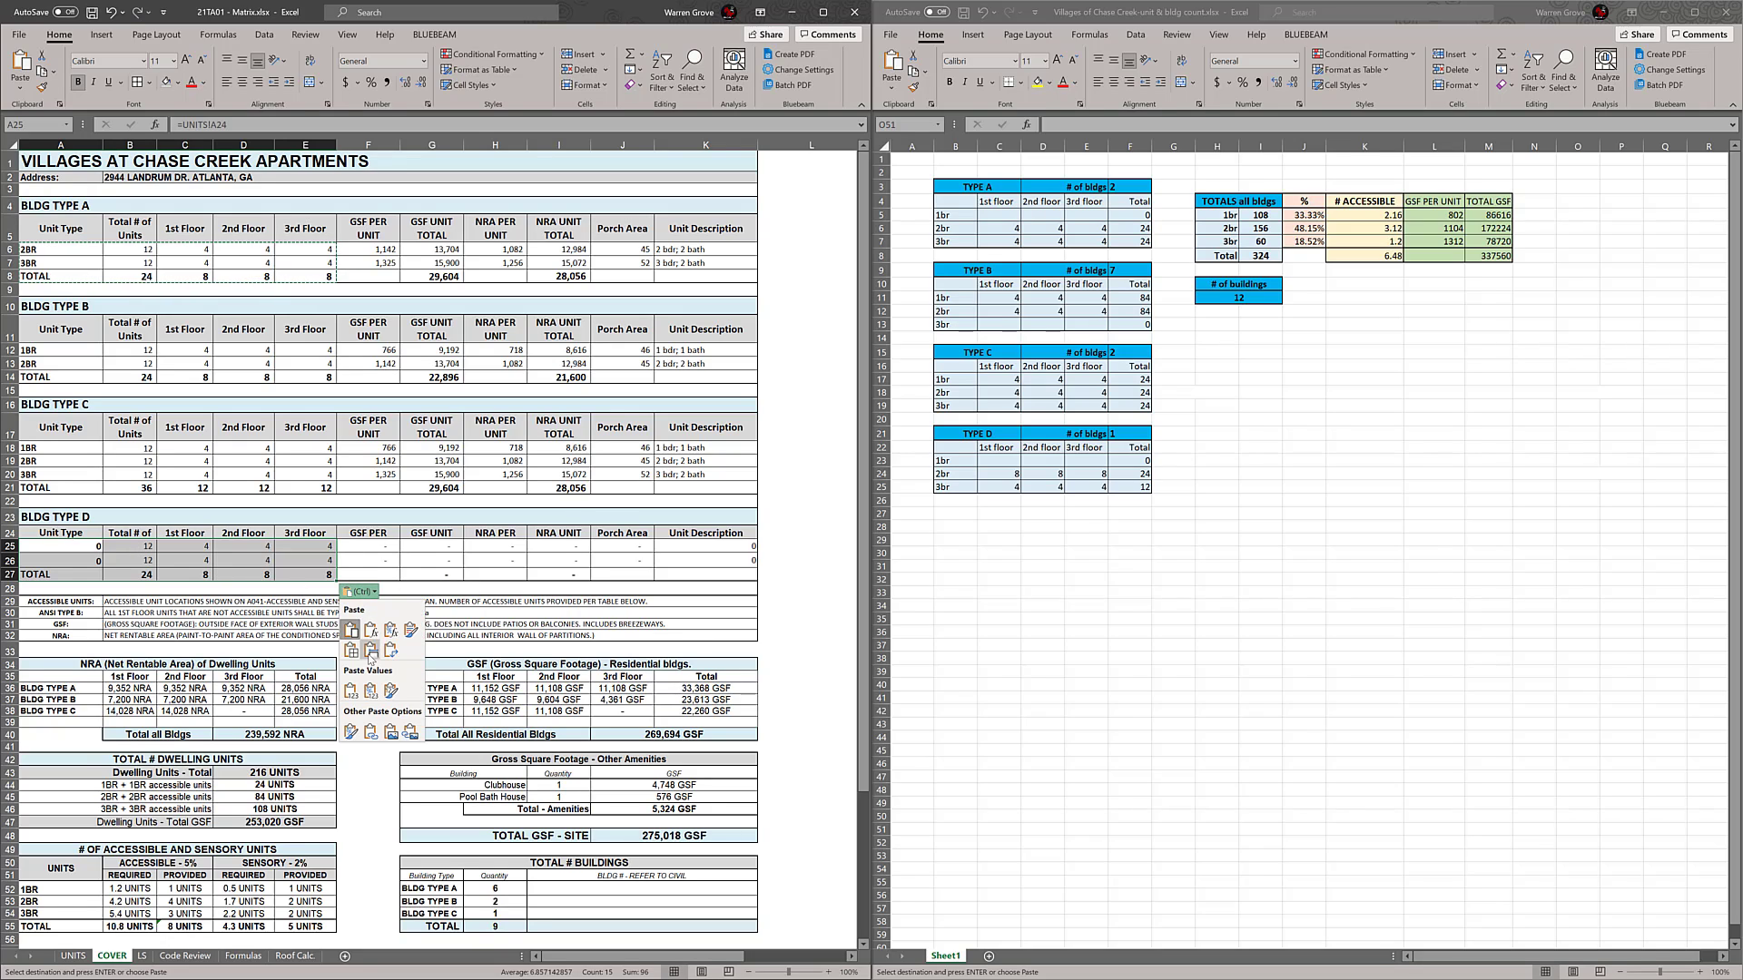
click(371, 630)
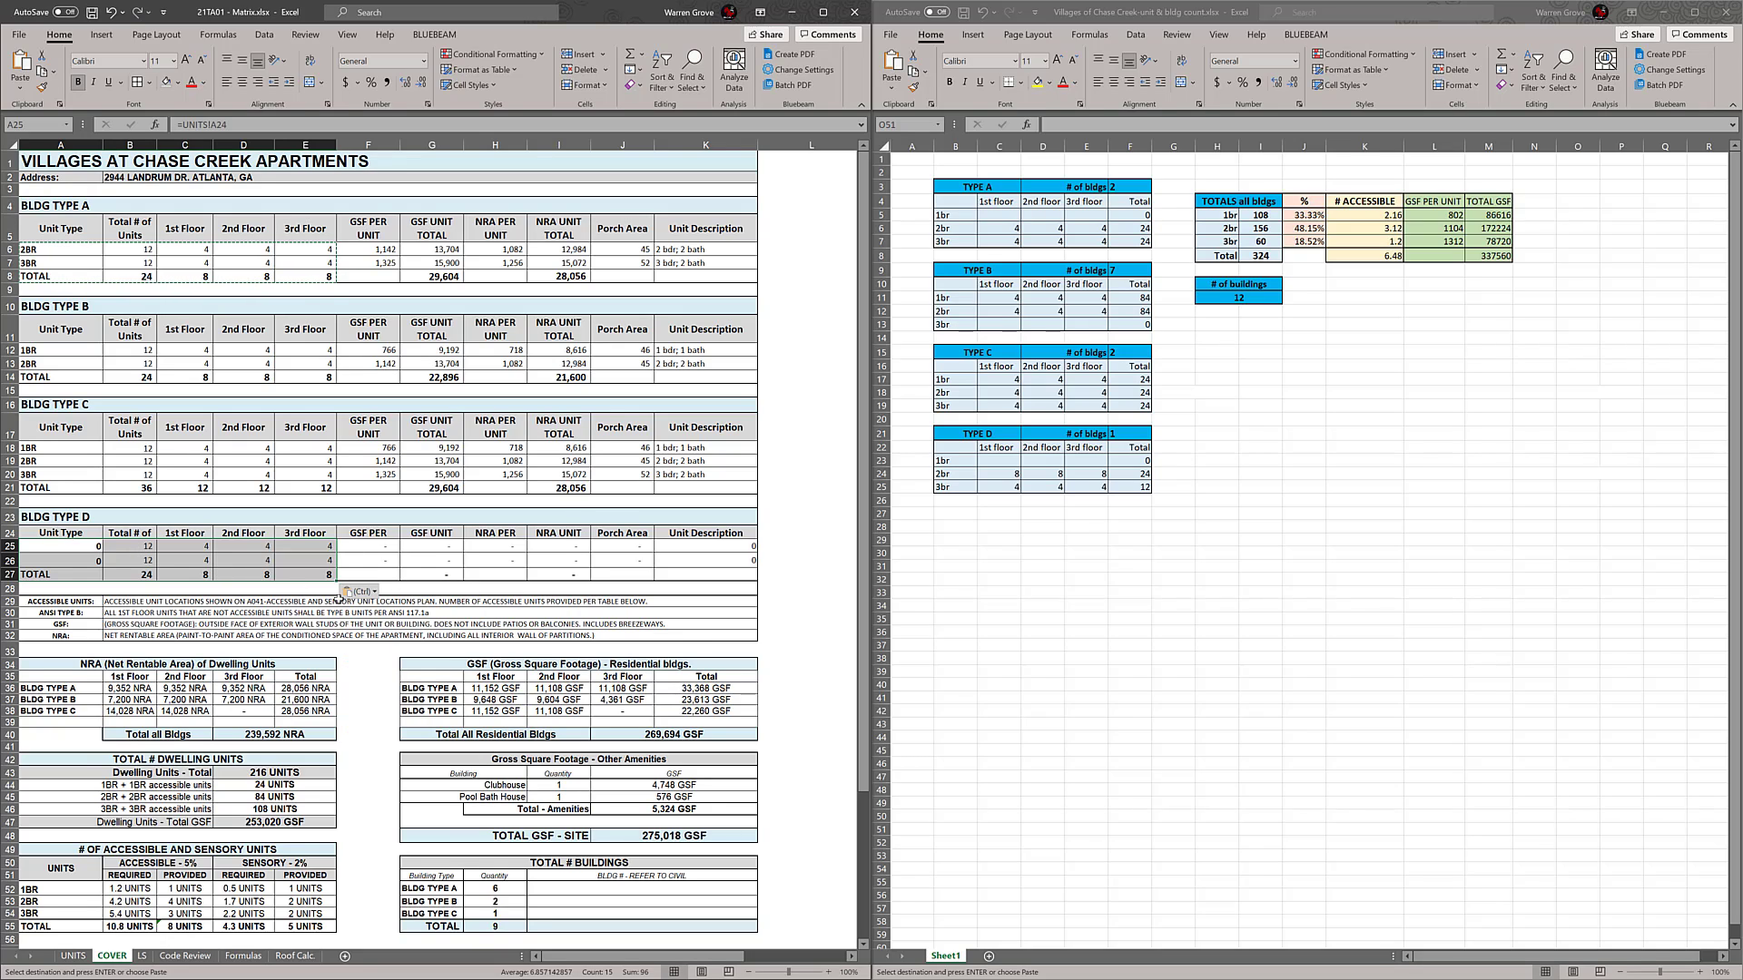
click(359, 592)
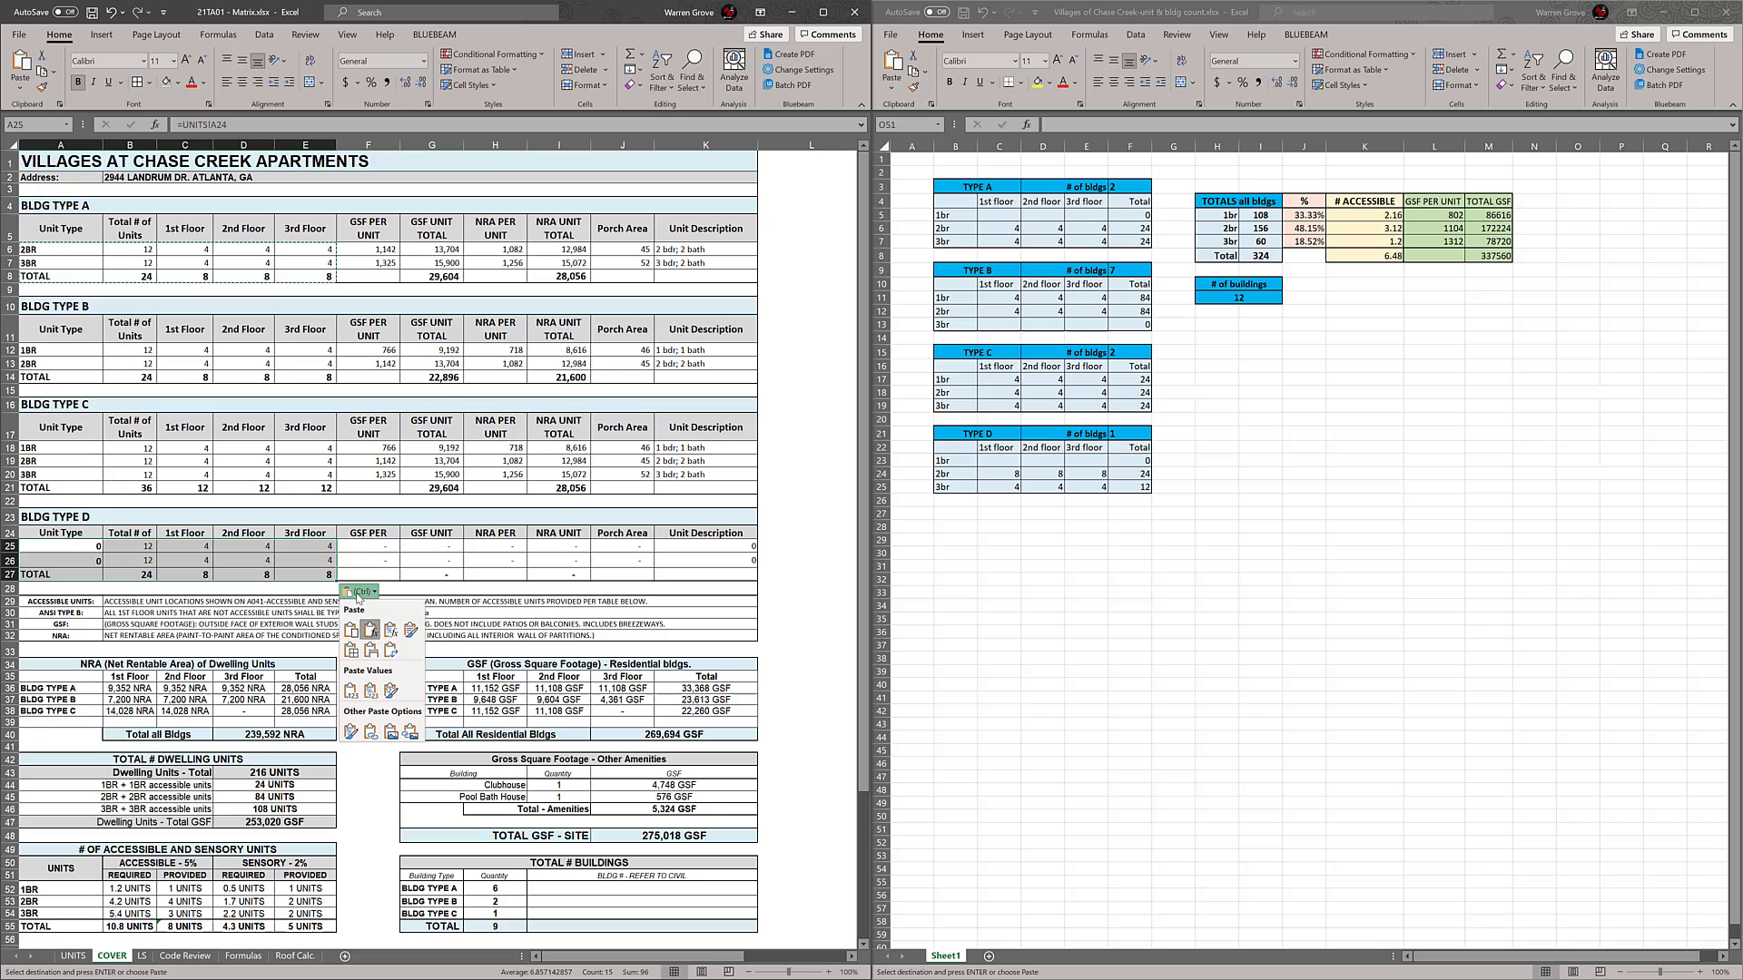
click(390, 630)
click(360, 592)
click(349, 632)
Convert the block pasted into BLDG TYPE D to links referencing the BLDG TYPE A cells
click(360, 592)
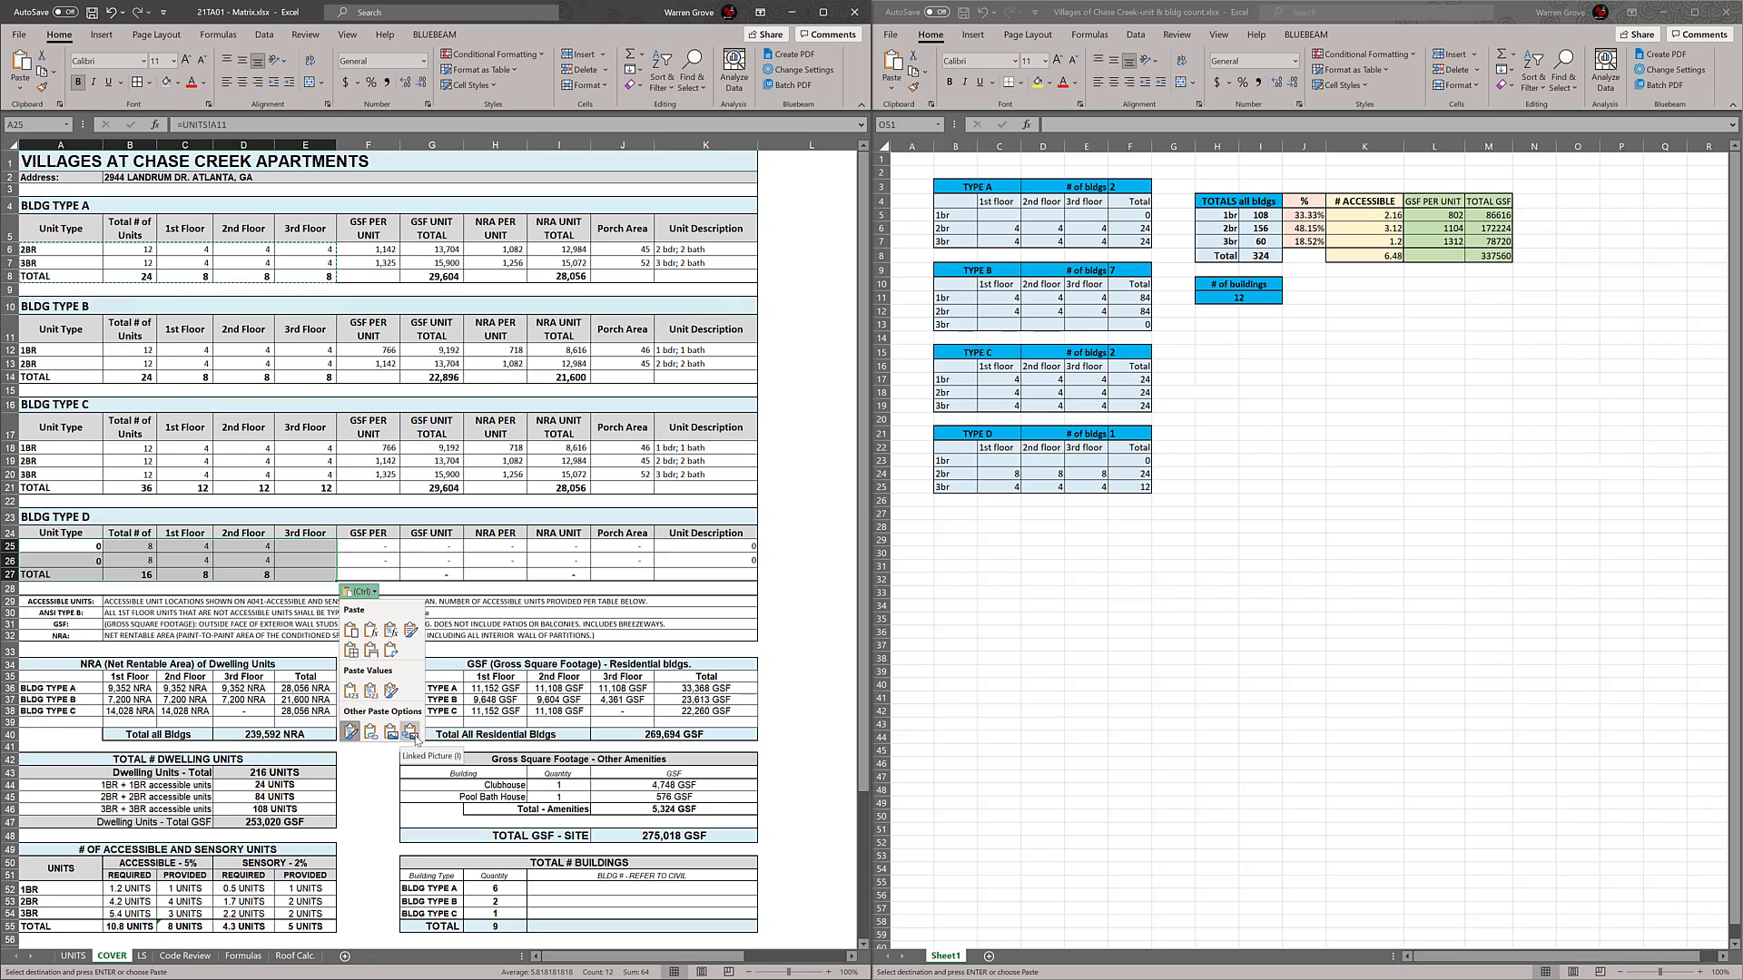
click(371, 732)
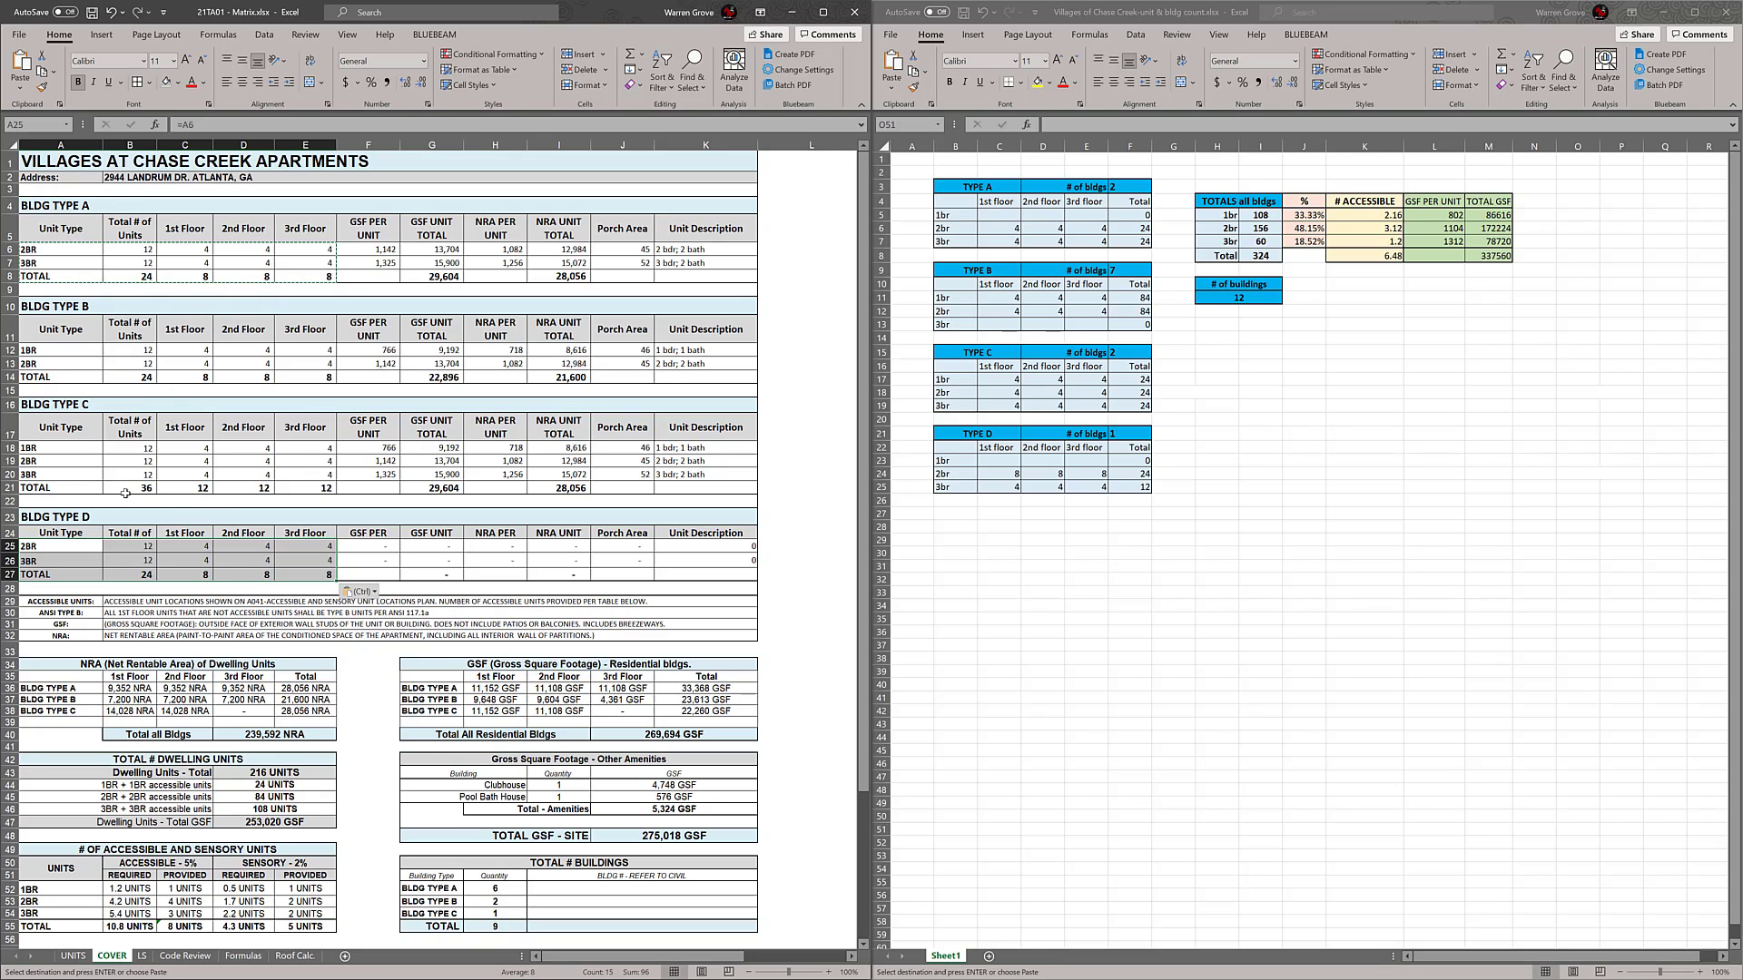
Inspect the formulas in the BLDG TYPE D rows and compare them with the BLDG TYPE A unit block
key(Escape)
double_click(80, 548)
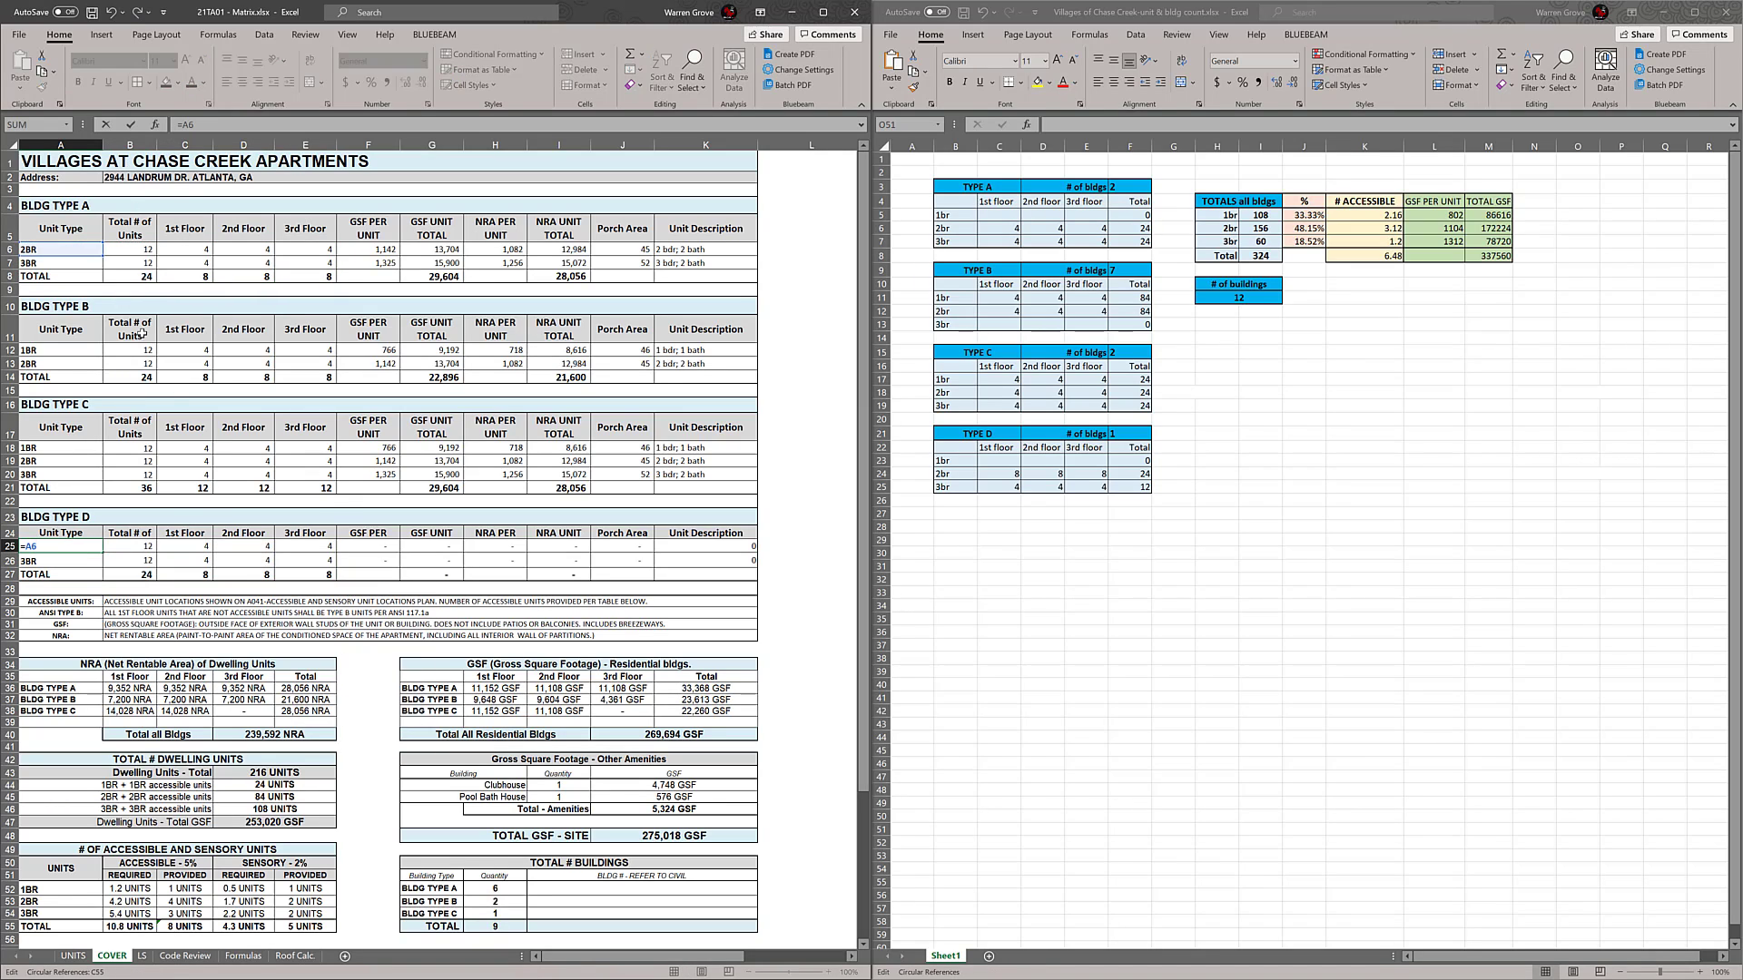
key(Escape)
click(416, 556)
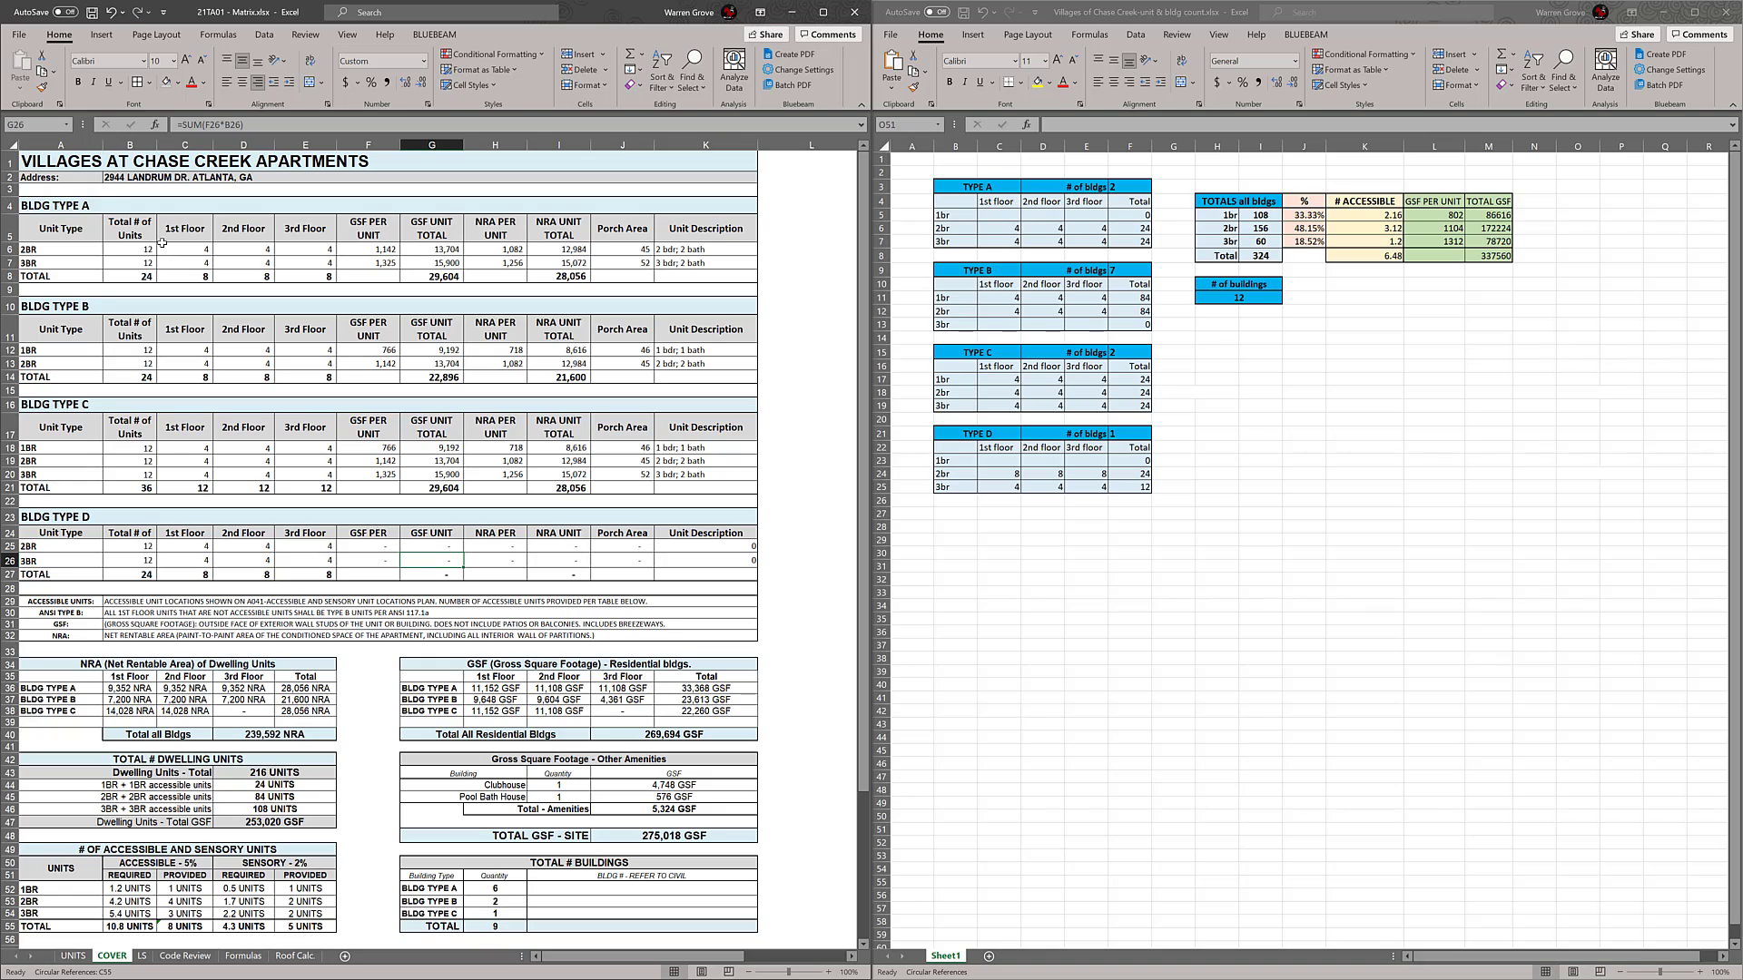
drag(150, 252, 325, 278)
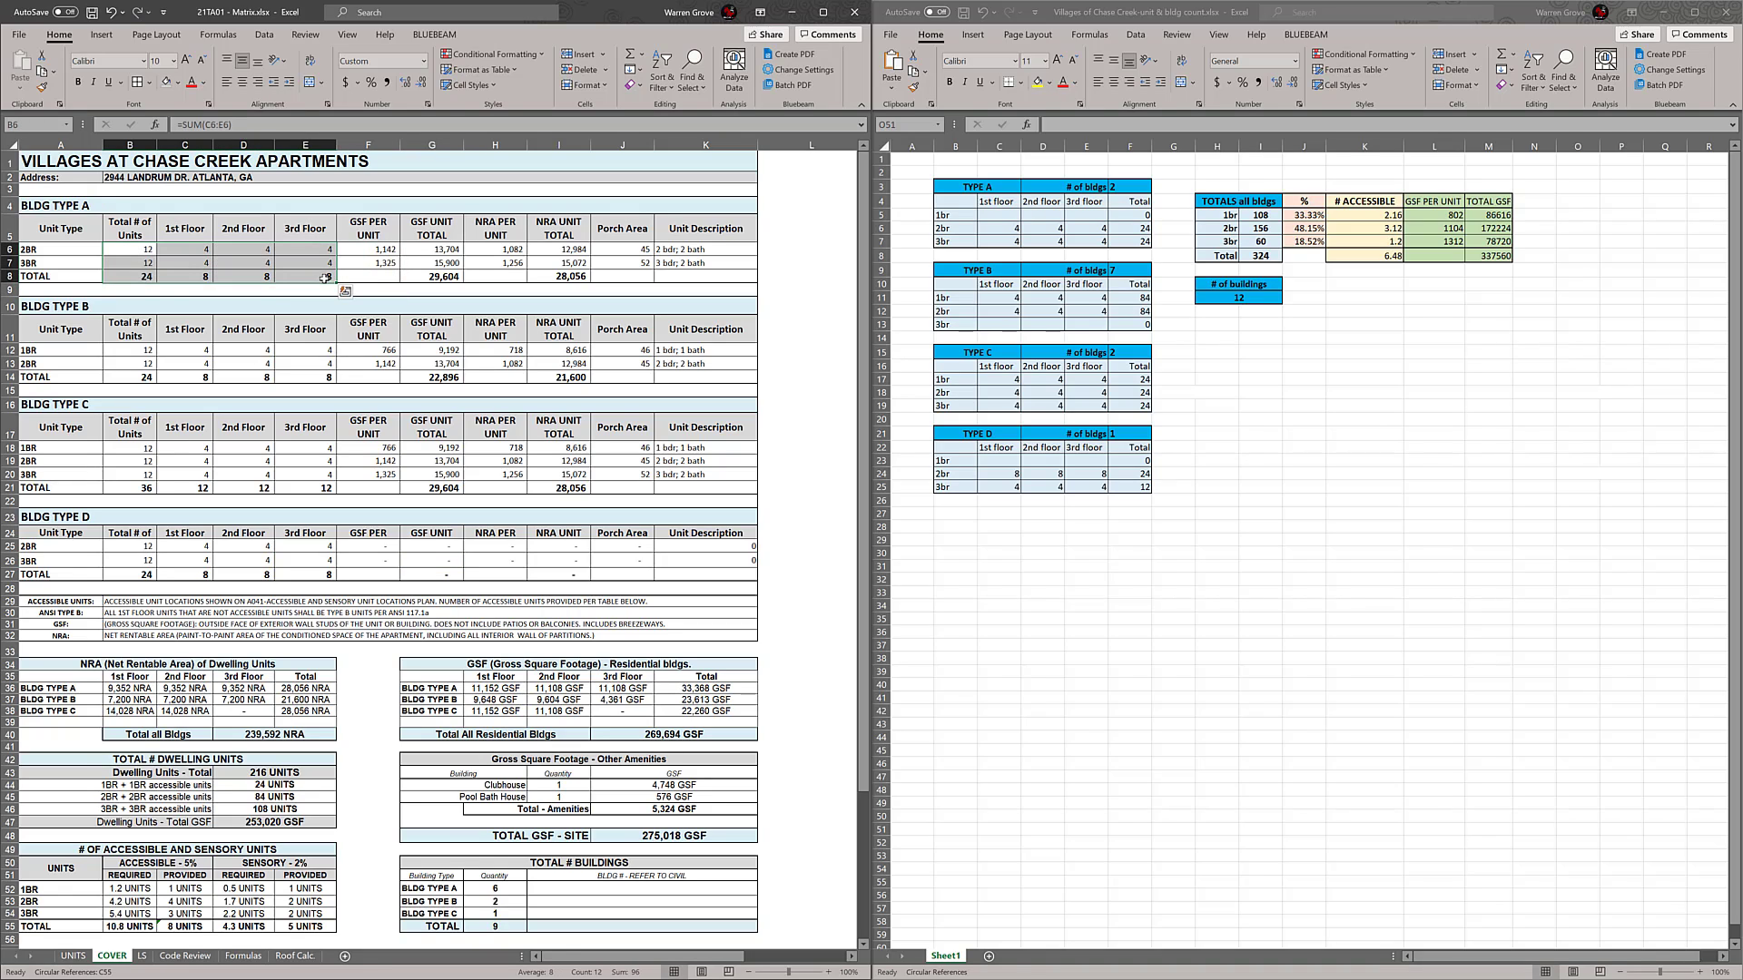
drag(151, 549, 325, 574)
click(494, 560)
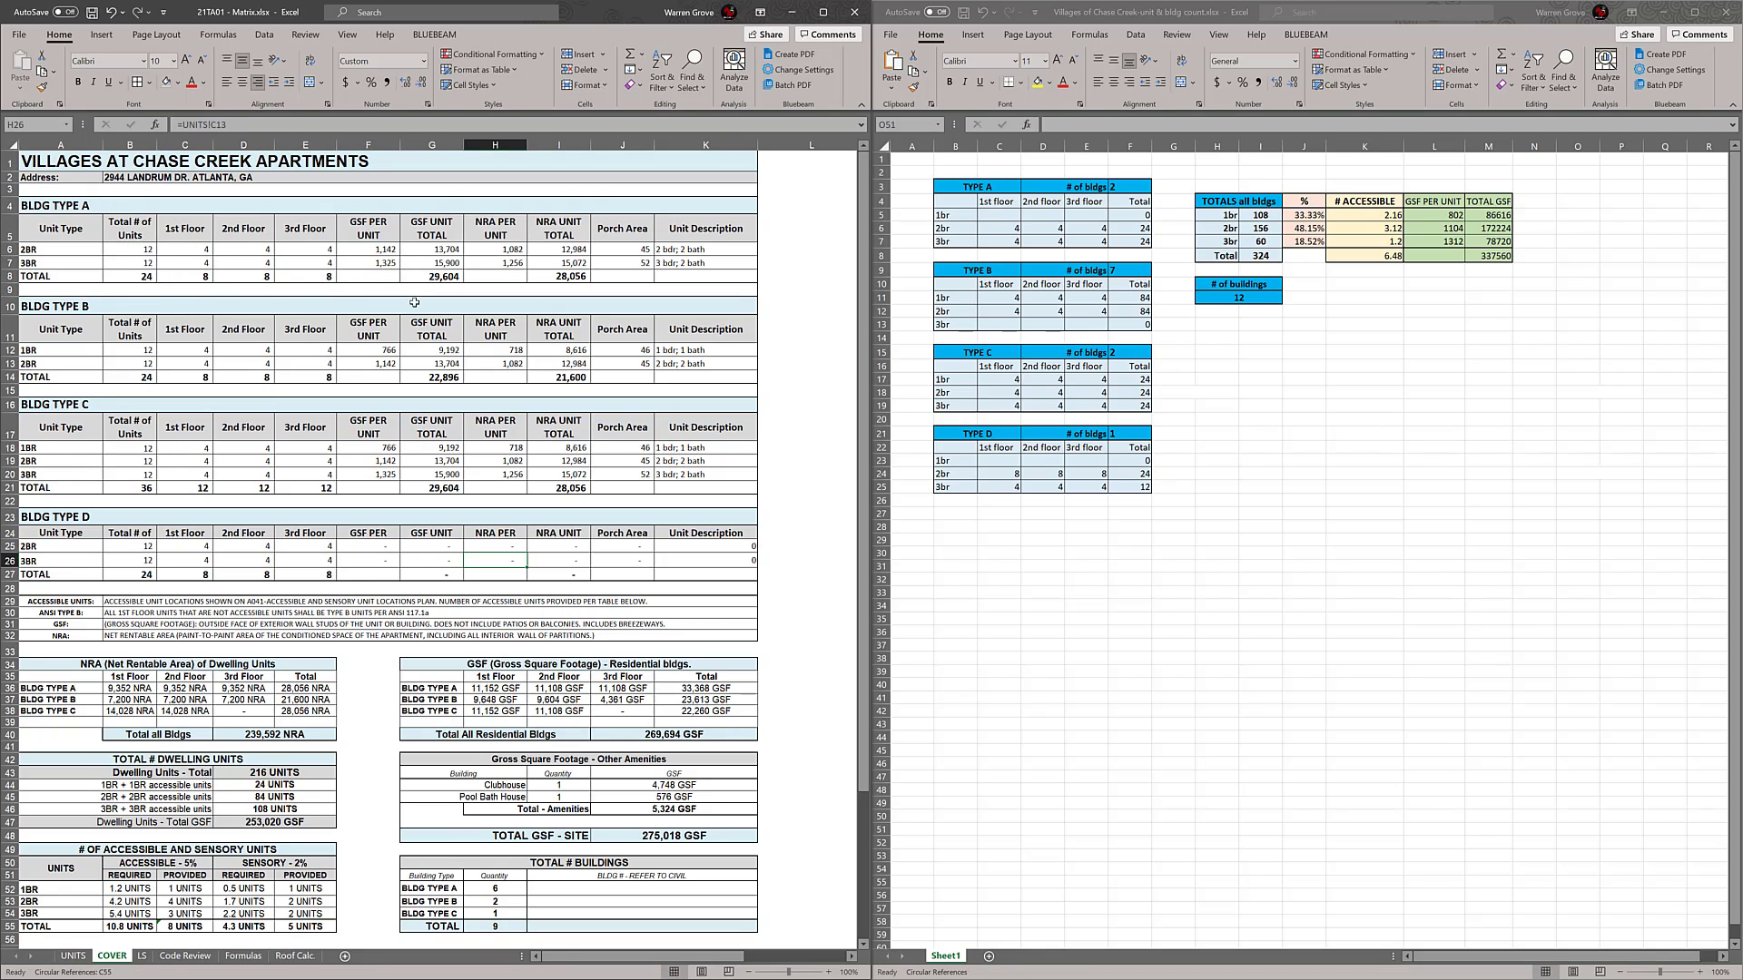
Copy the BLDG TYPE A GSF UNIT TOTAL formulas (G6:G8) into the BLDG TYPE D table starting at G25
click(426, 247)
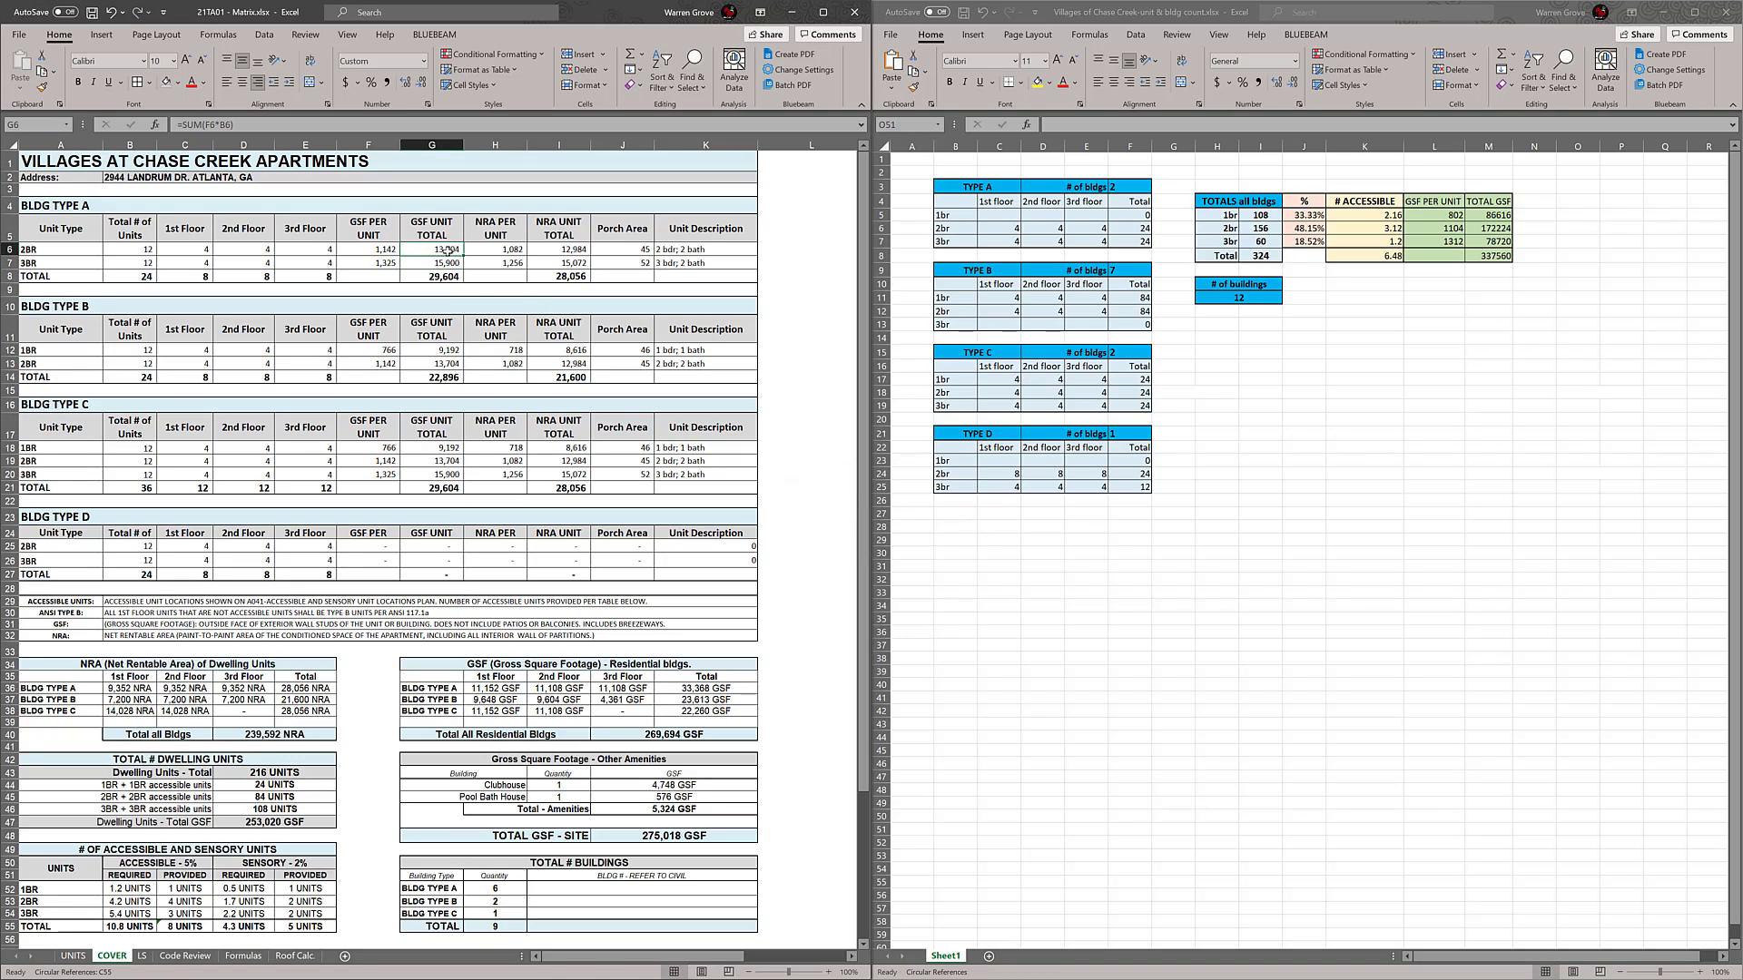
drag(448, 249, 449, 277)
key(ctrl+c)
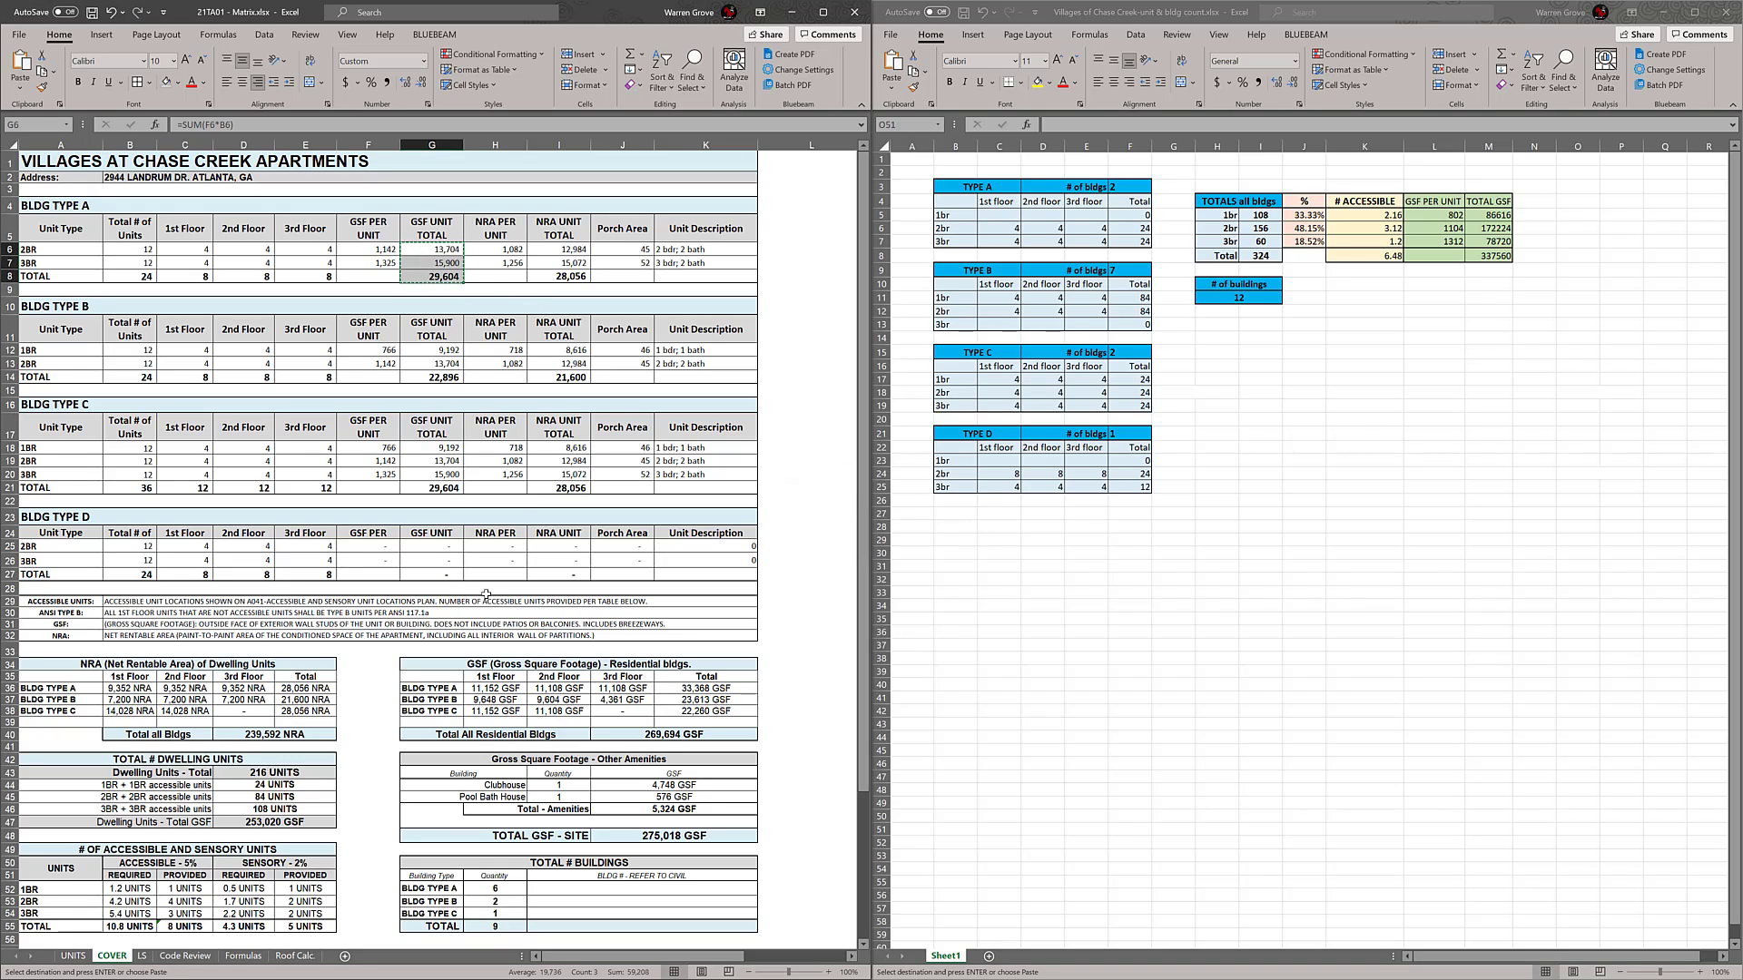
click(435, 545)
key(Return)
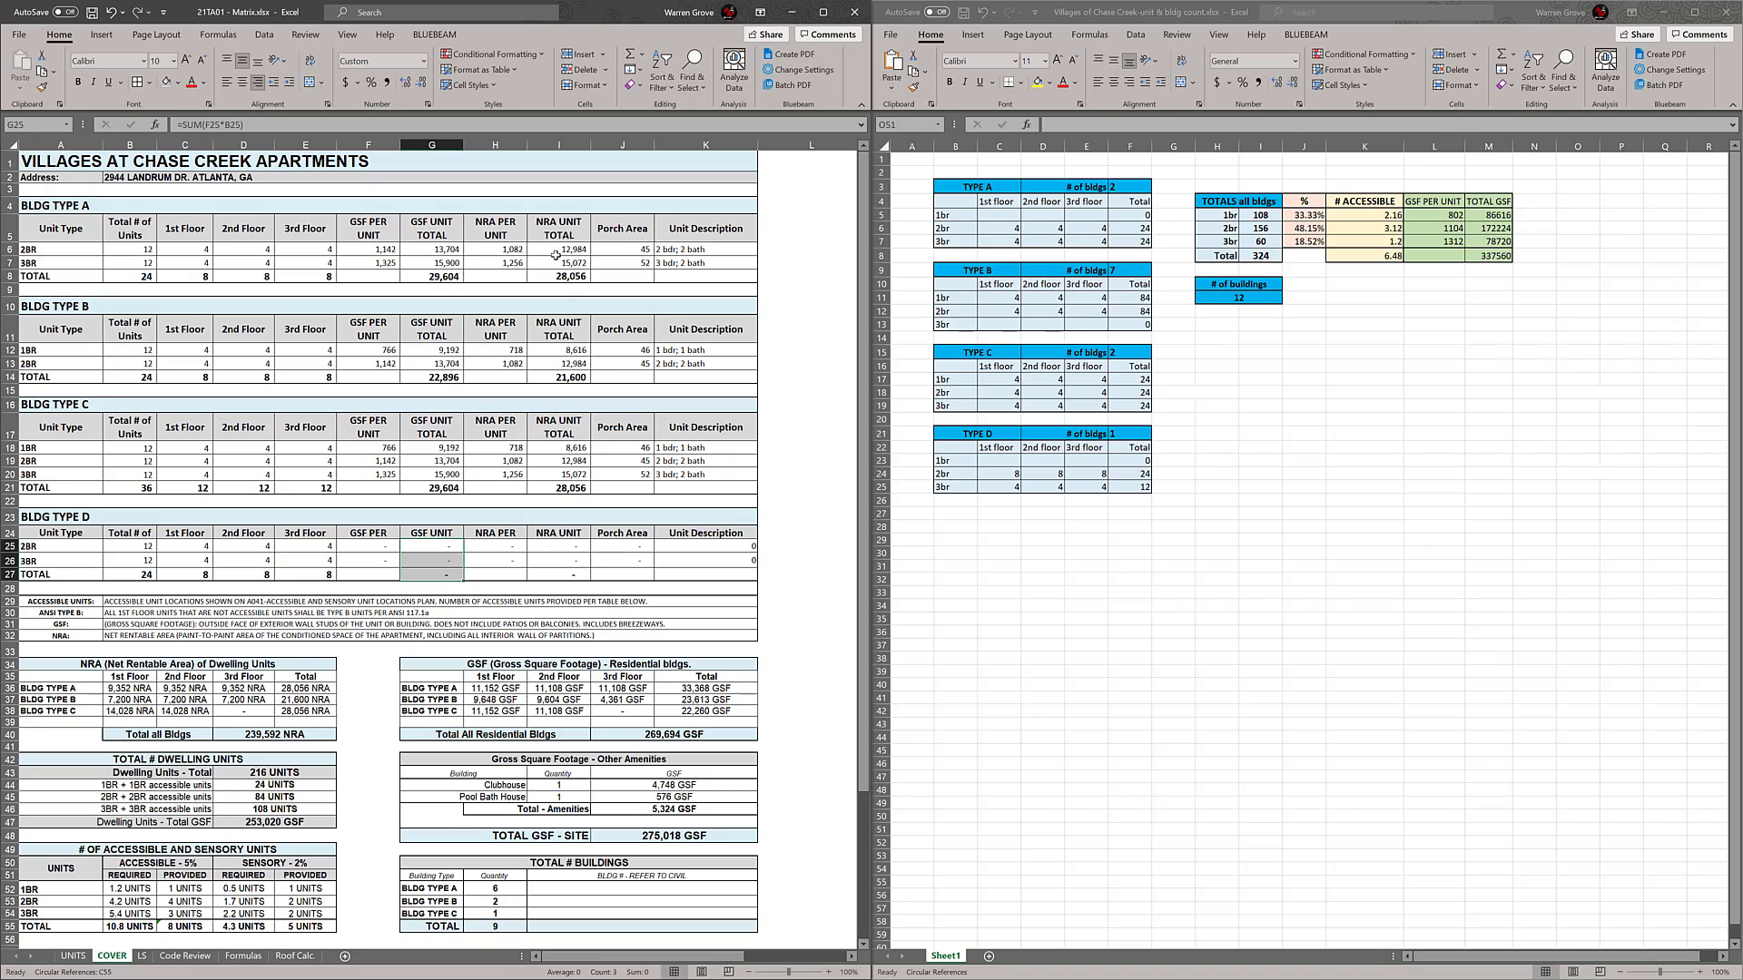
Copy the BLDG TYPE A NRA UNIT TOTAL formulas (I6:I8) into the BLDG TYPE D table starting at I25
drag(556, 250, 558, 276)
key(ctrl+c)
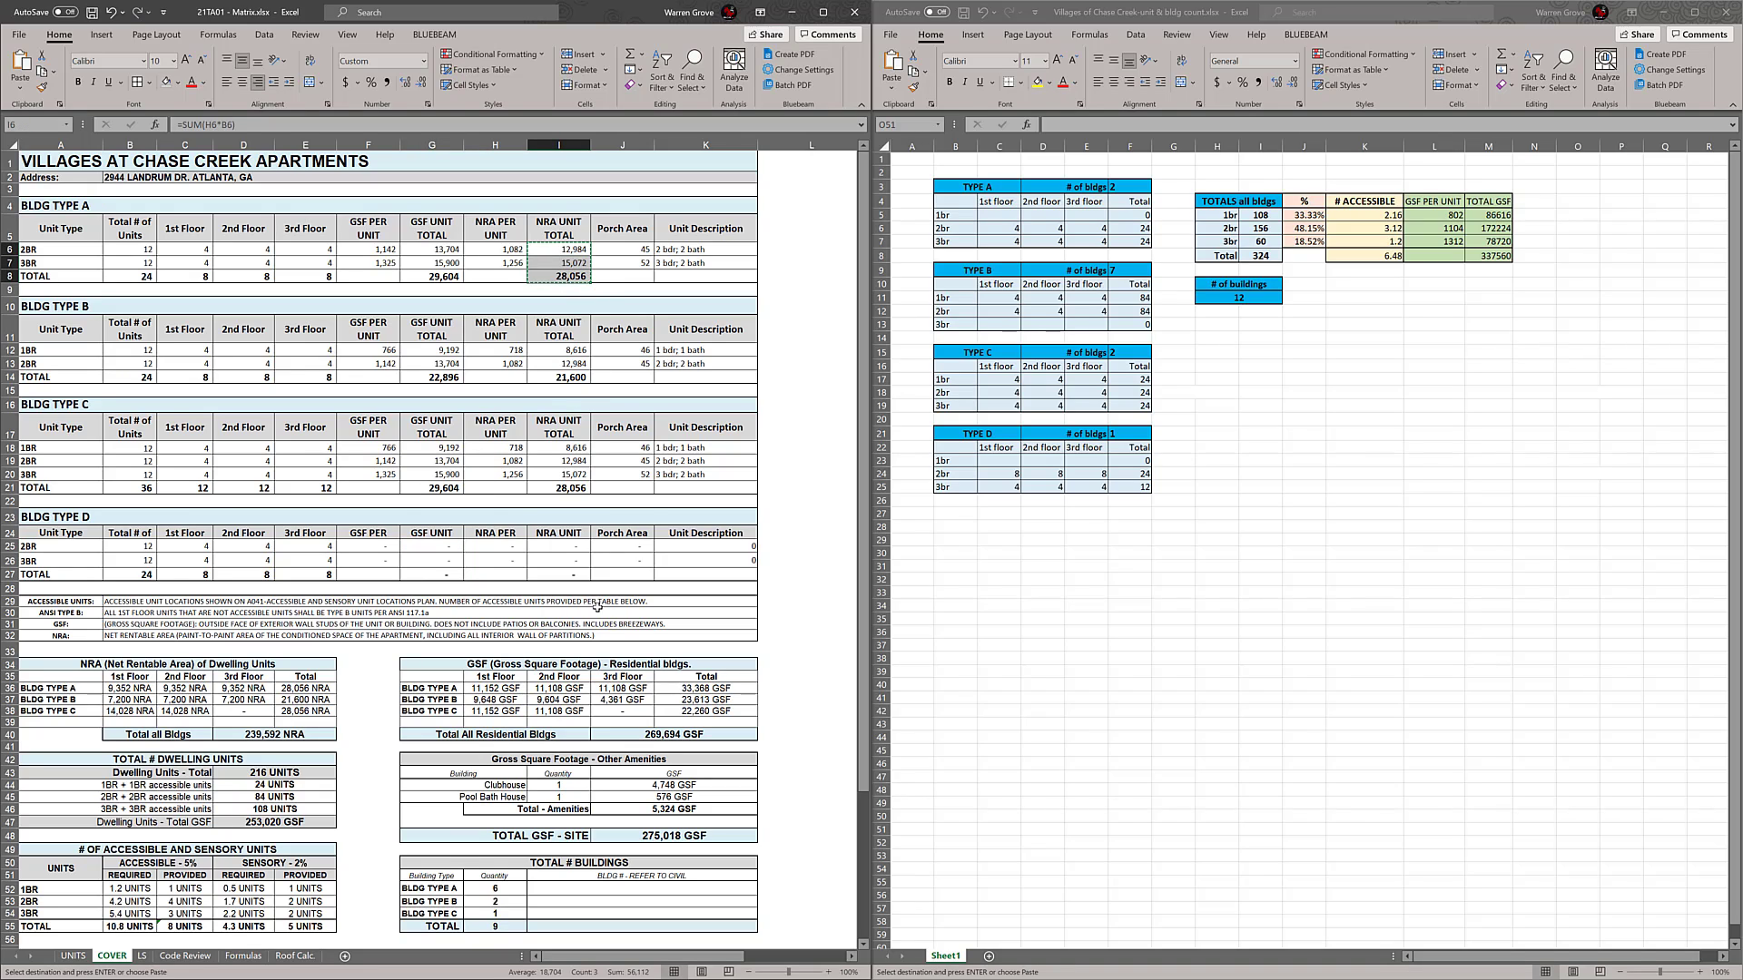
click(572, 547)
key(ctrl+v)
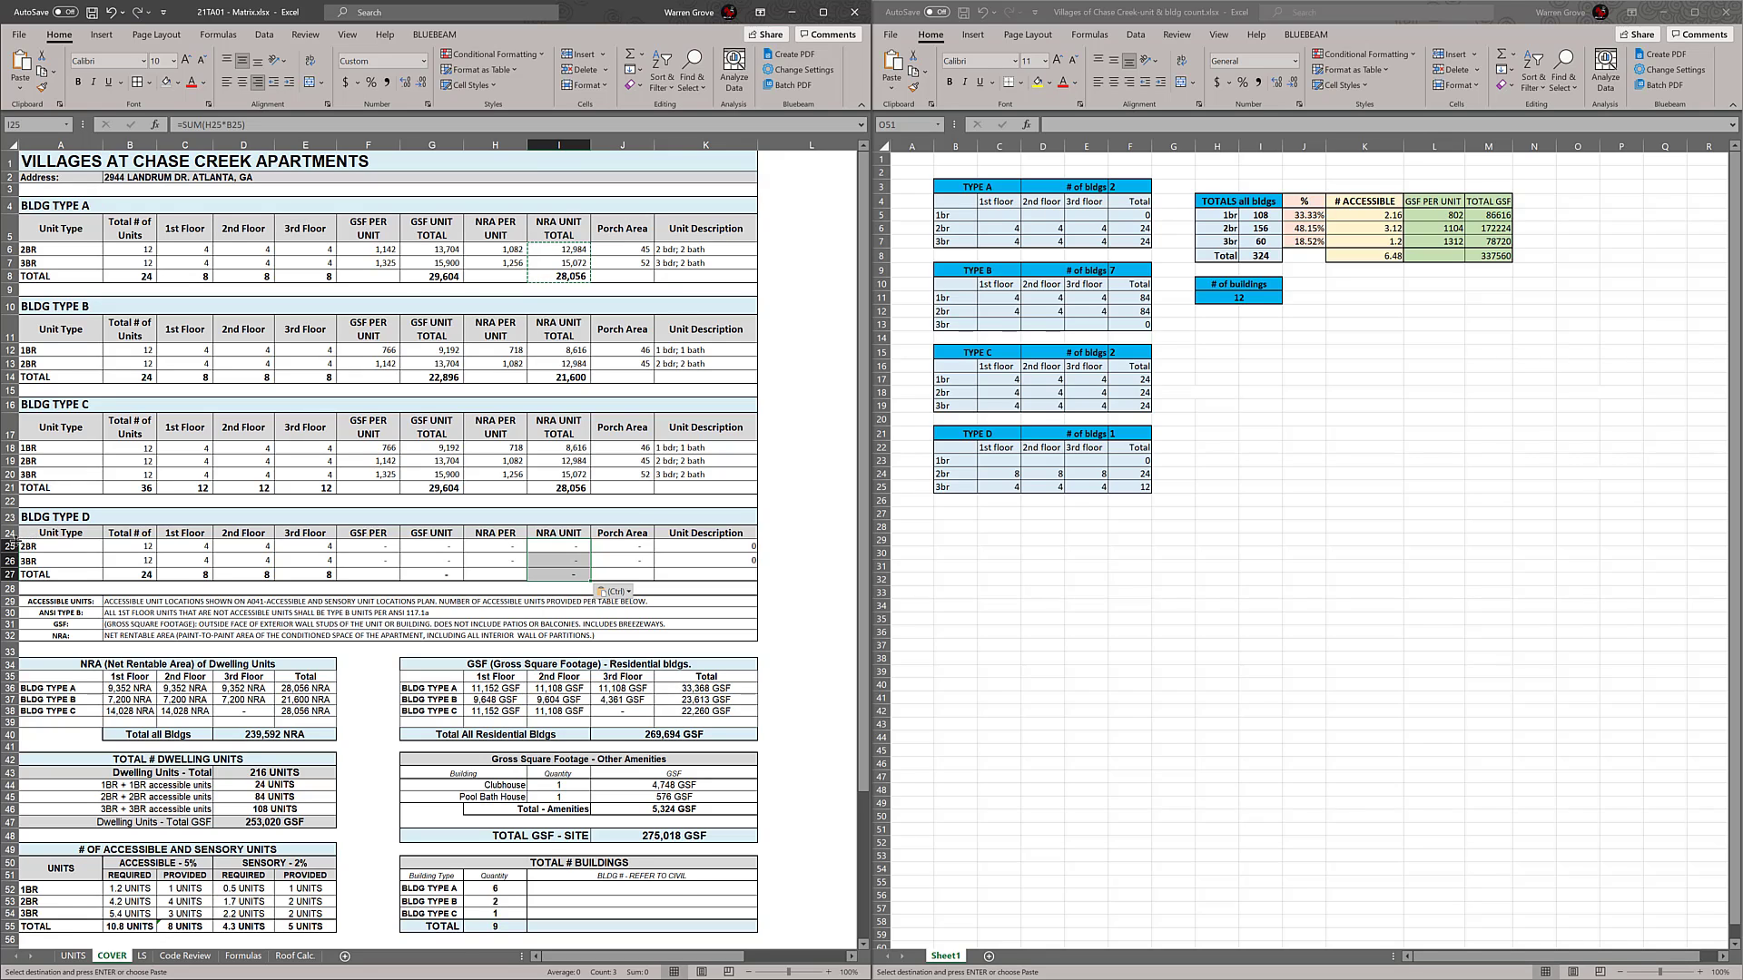
Increase the height of the BLDG TYPE D header row (row 24) to fit its two-line column headings
drag(9, 540, 9, 553)
click(660, 576)
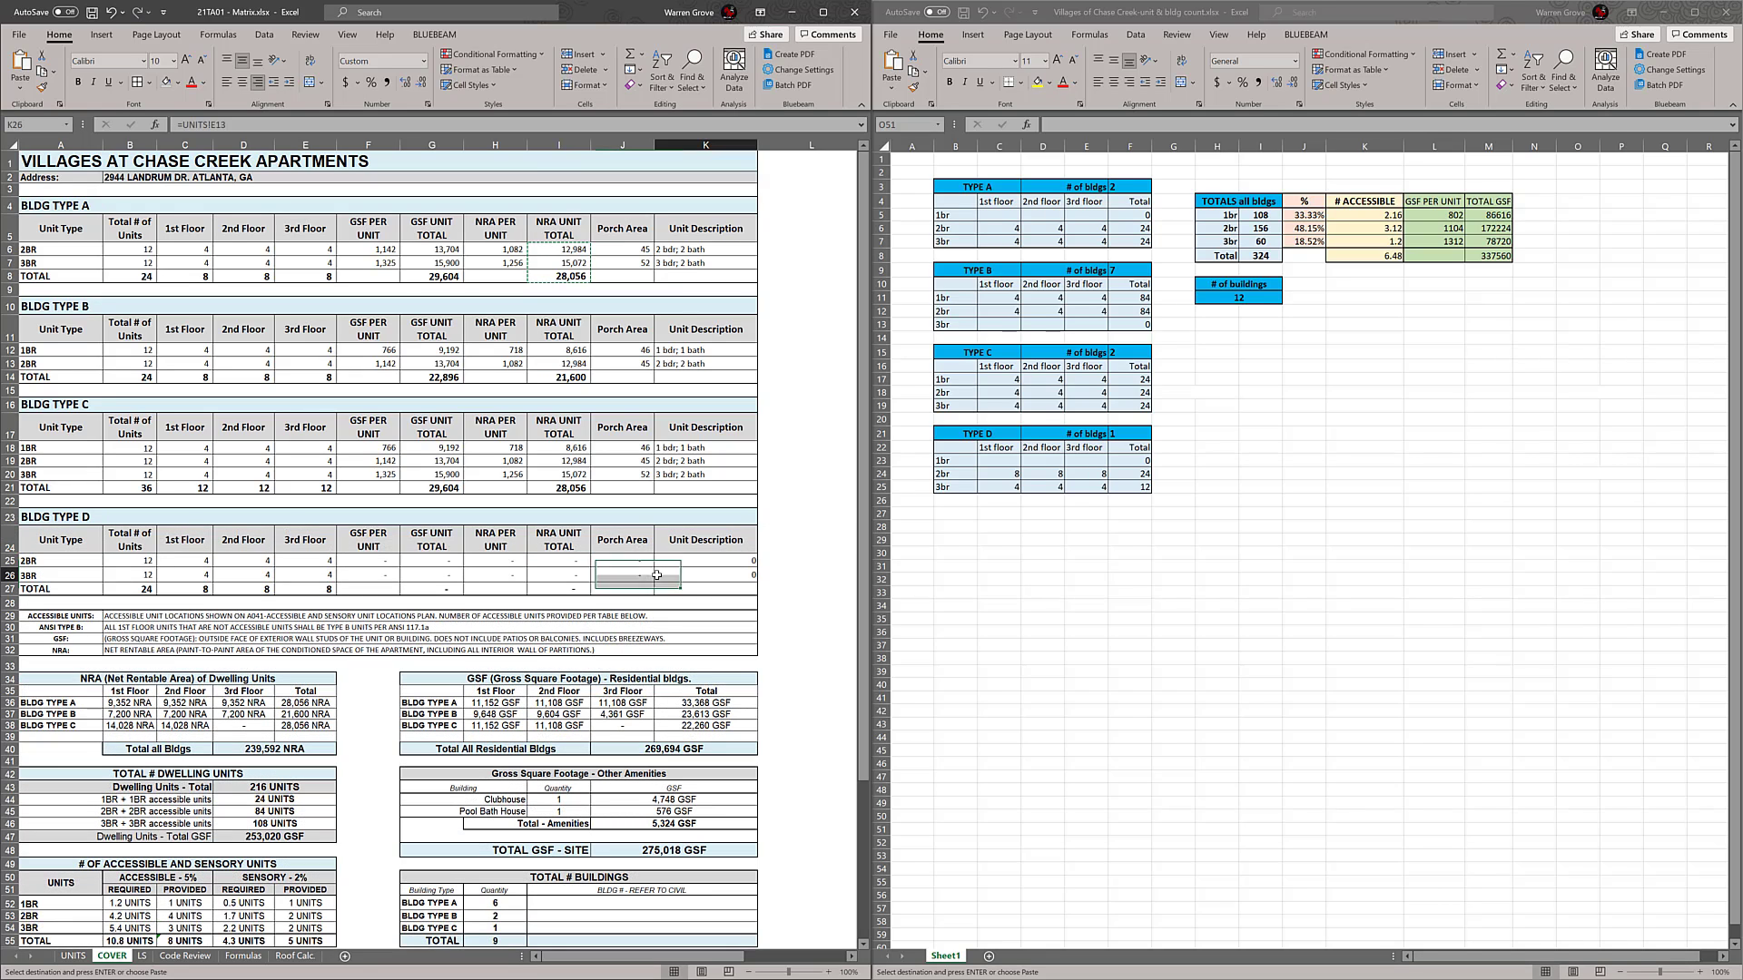
key(Escape)
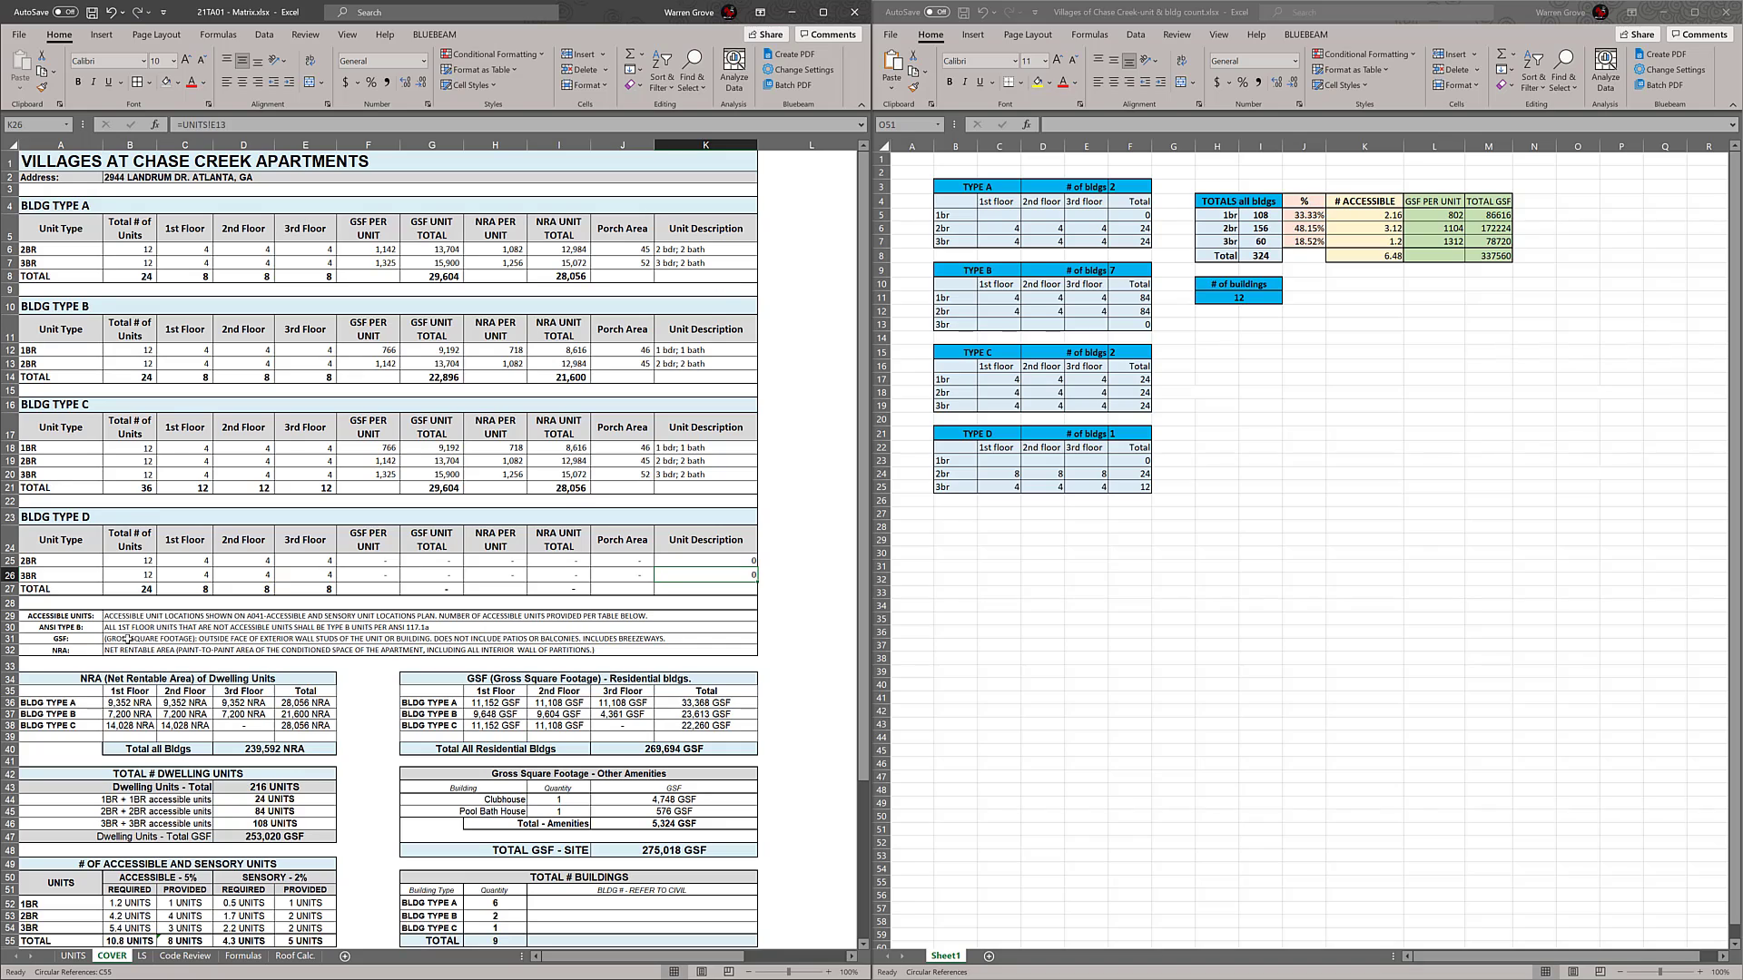
Link the first BLDG TYPE D unit type (A25) to the 2BR entry in UNITS cell A5 and slightly reduce that row's height
click(65, 565)
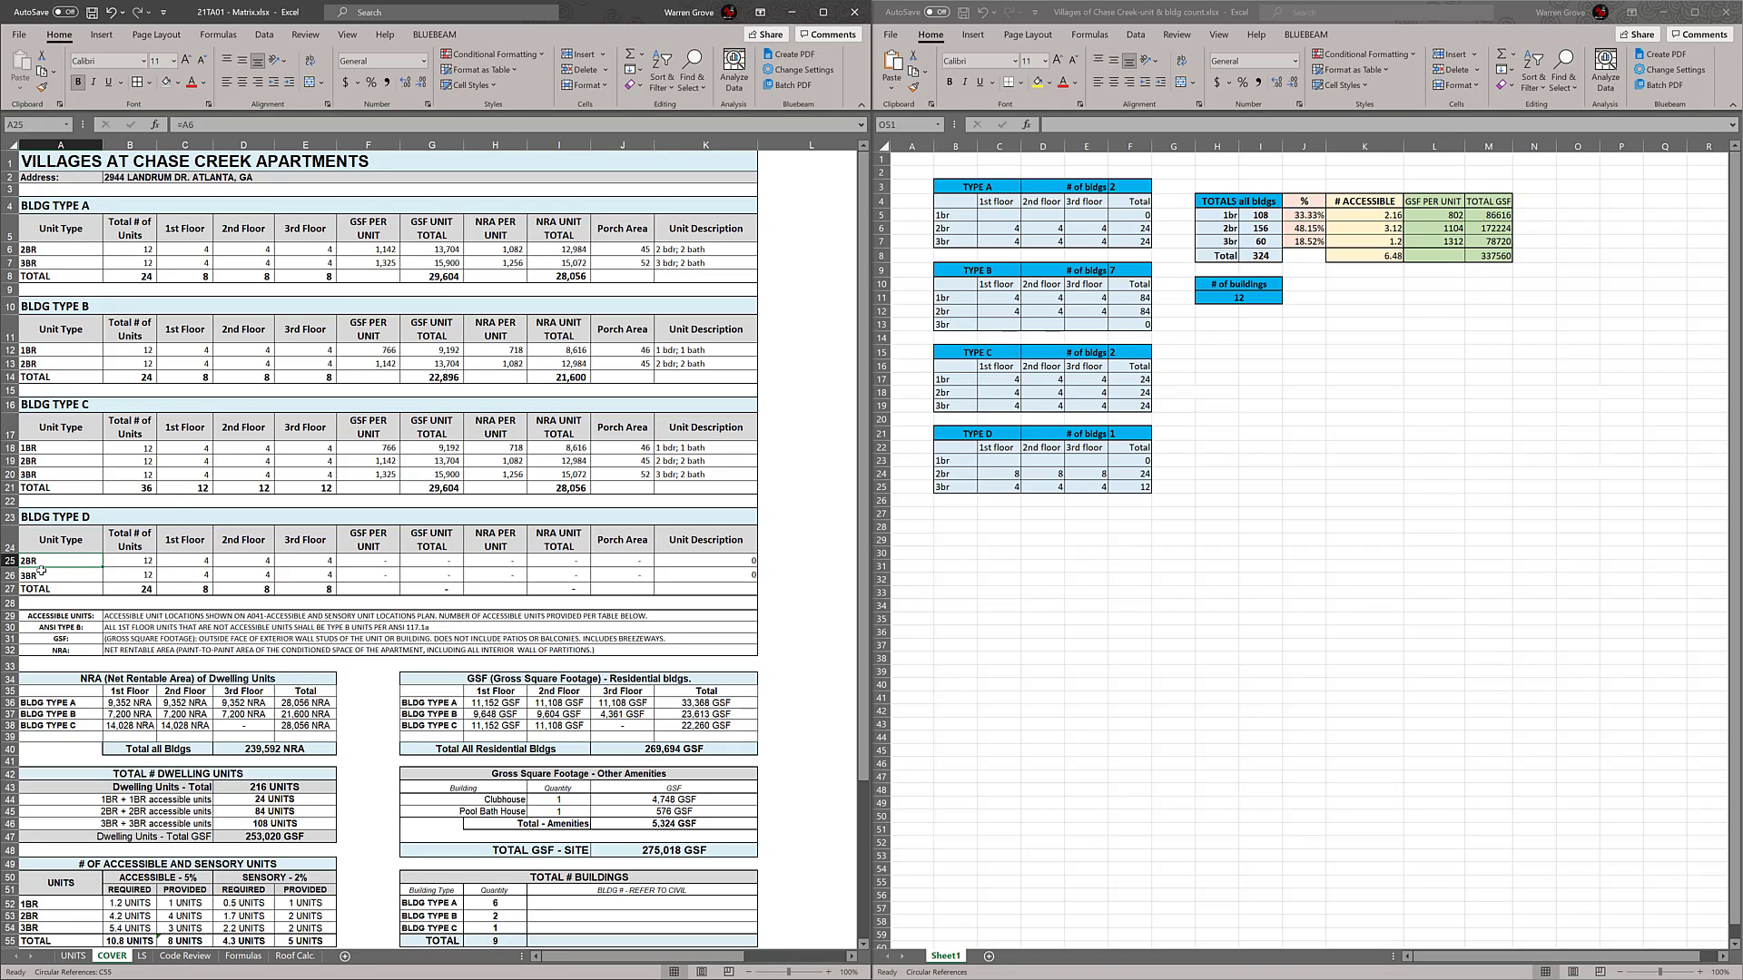
text(=)
click(73, 956)
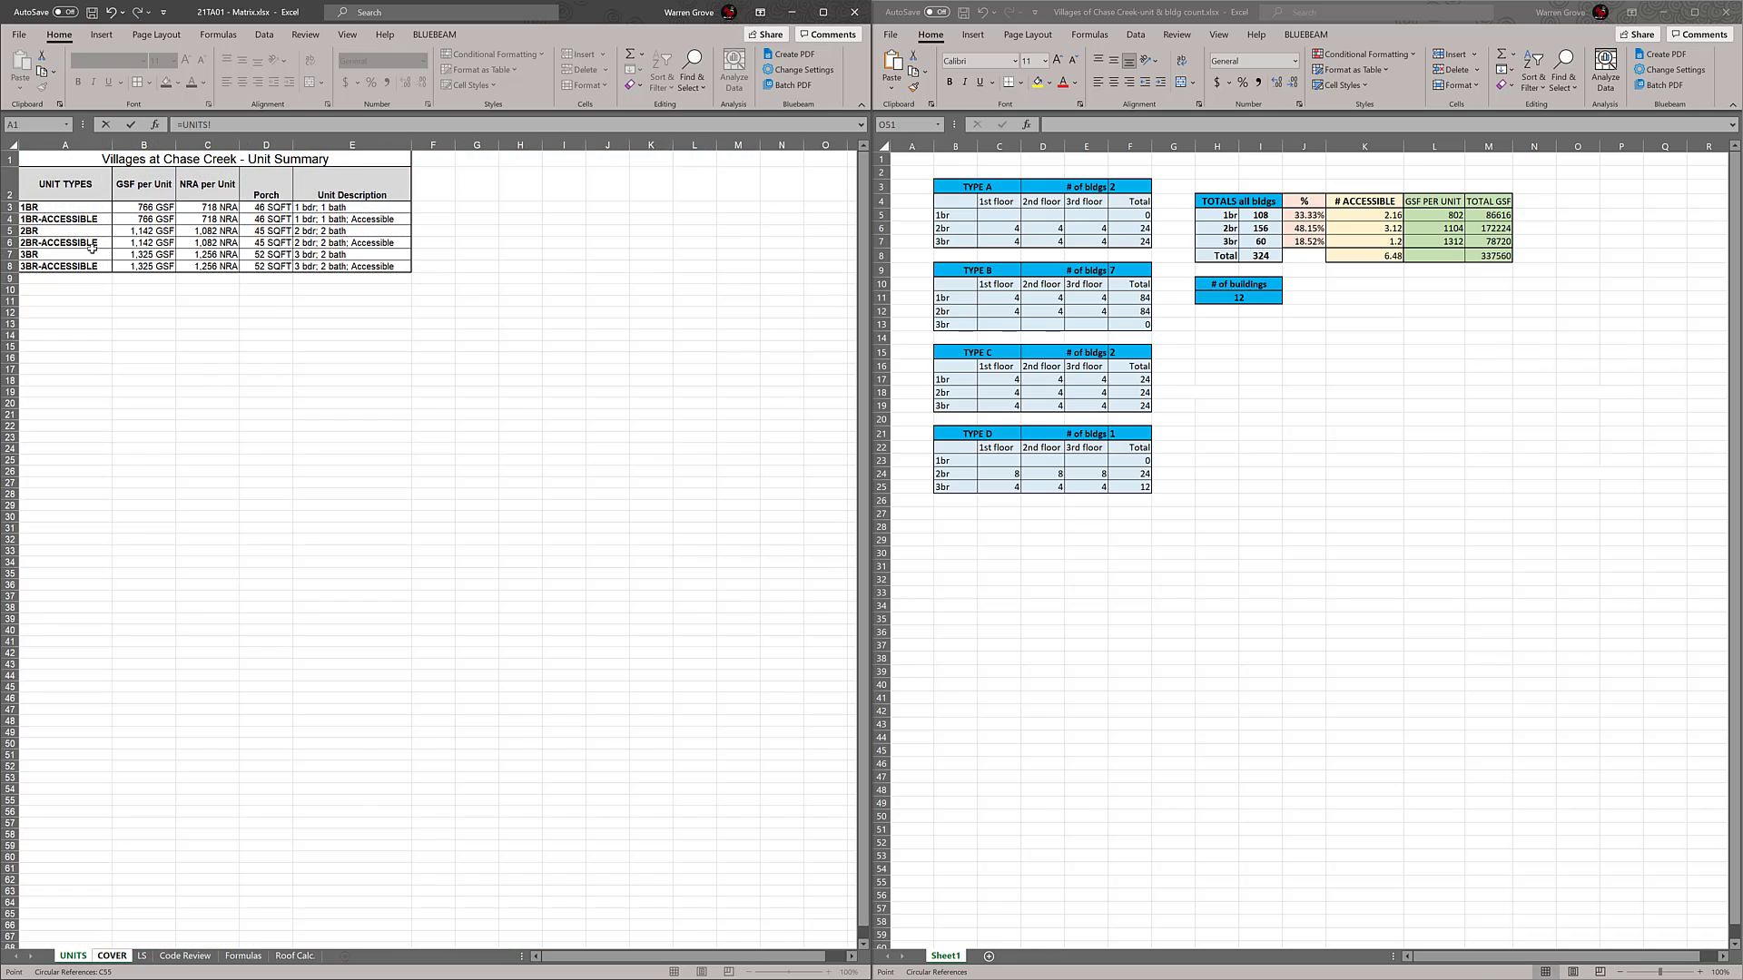
click(65, 231)
key(Return)
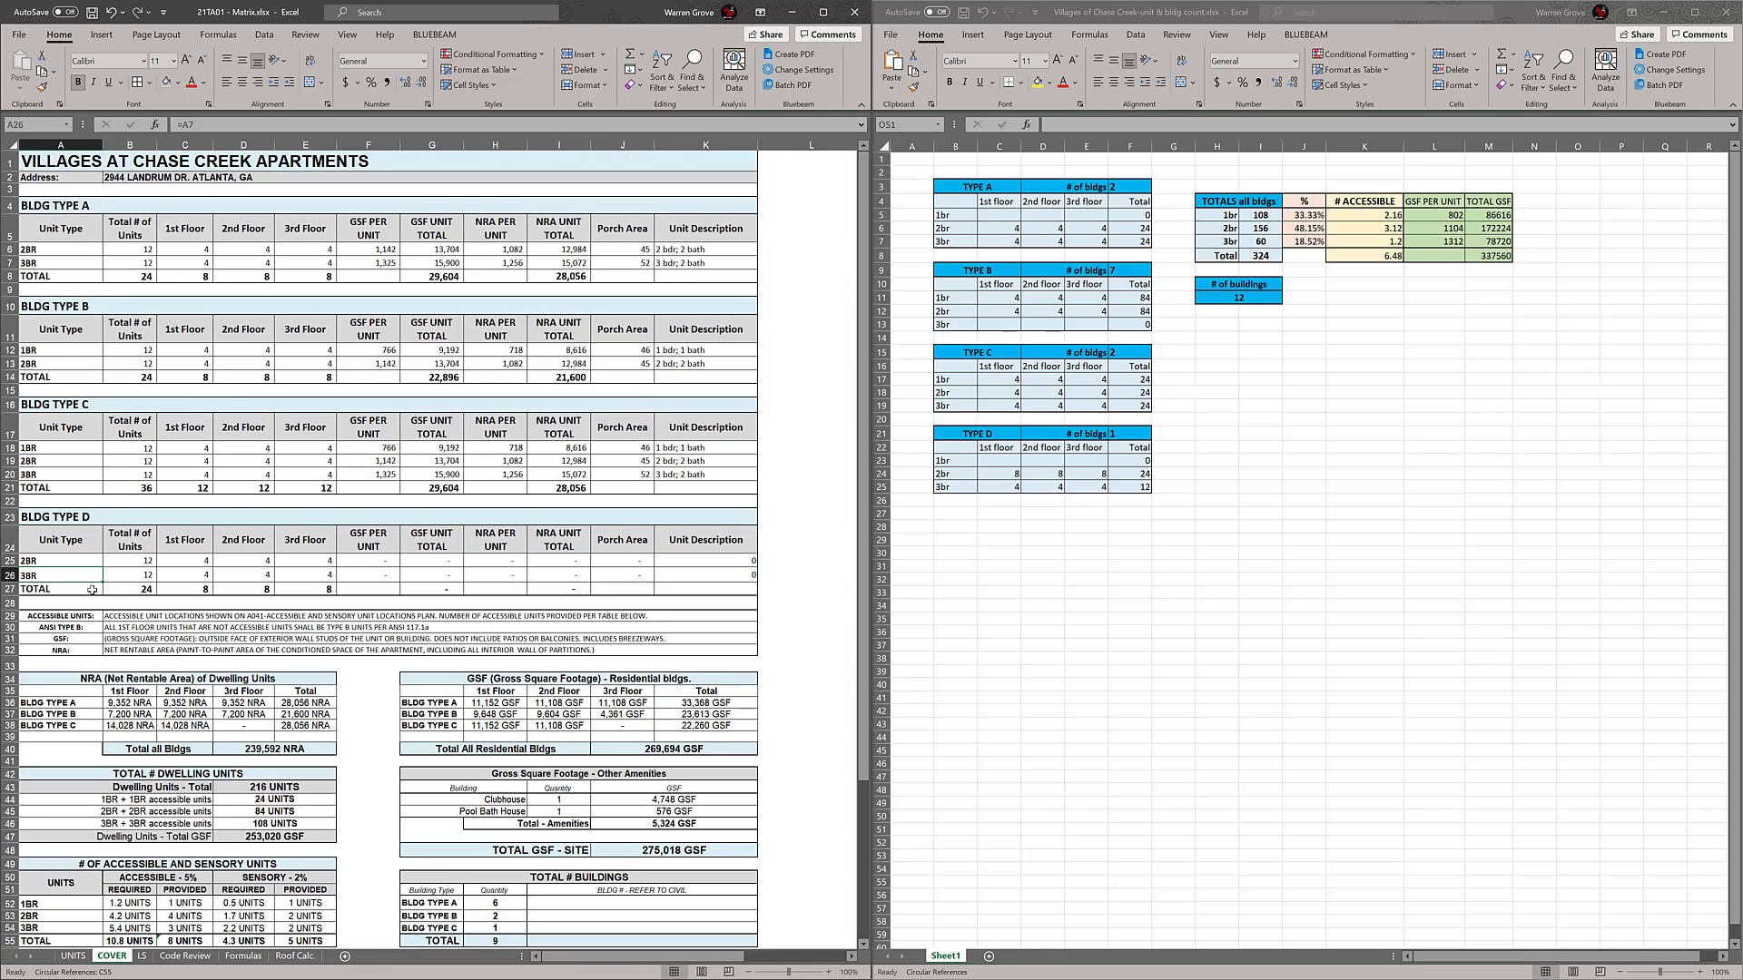
click(80, 556)
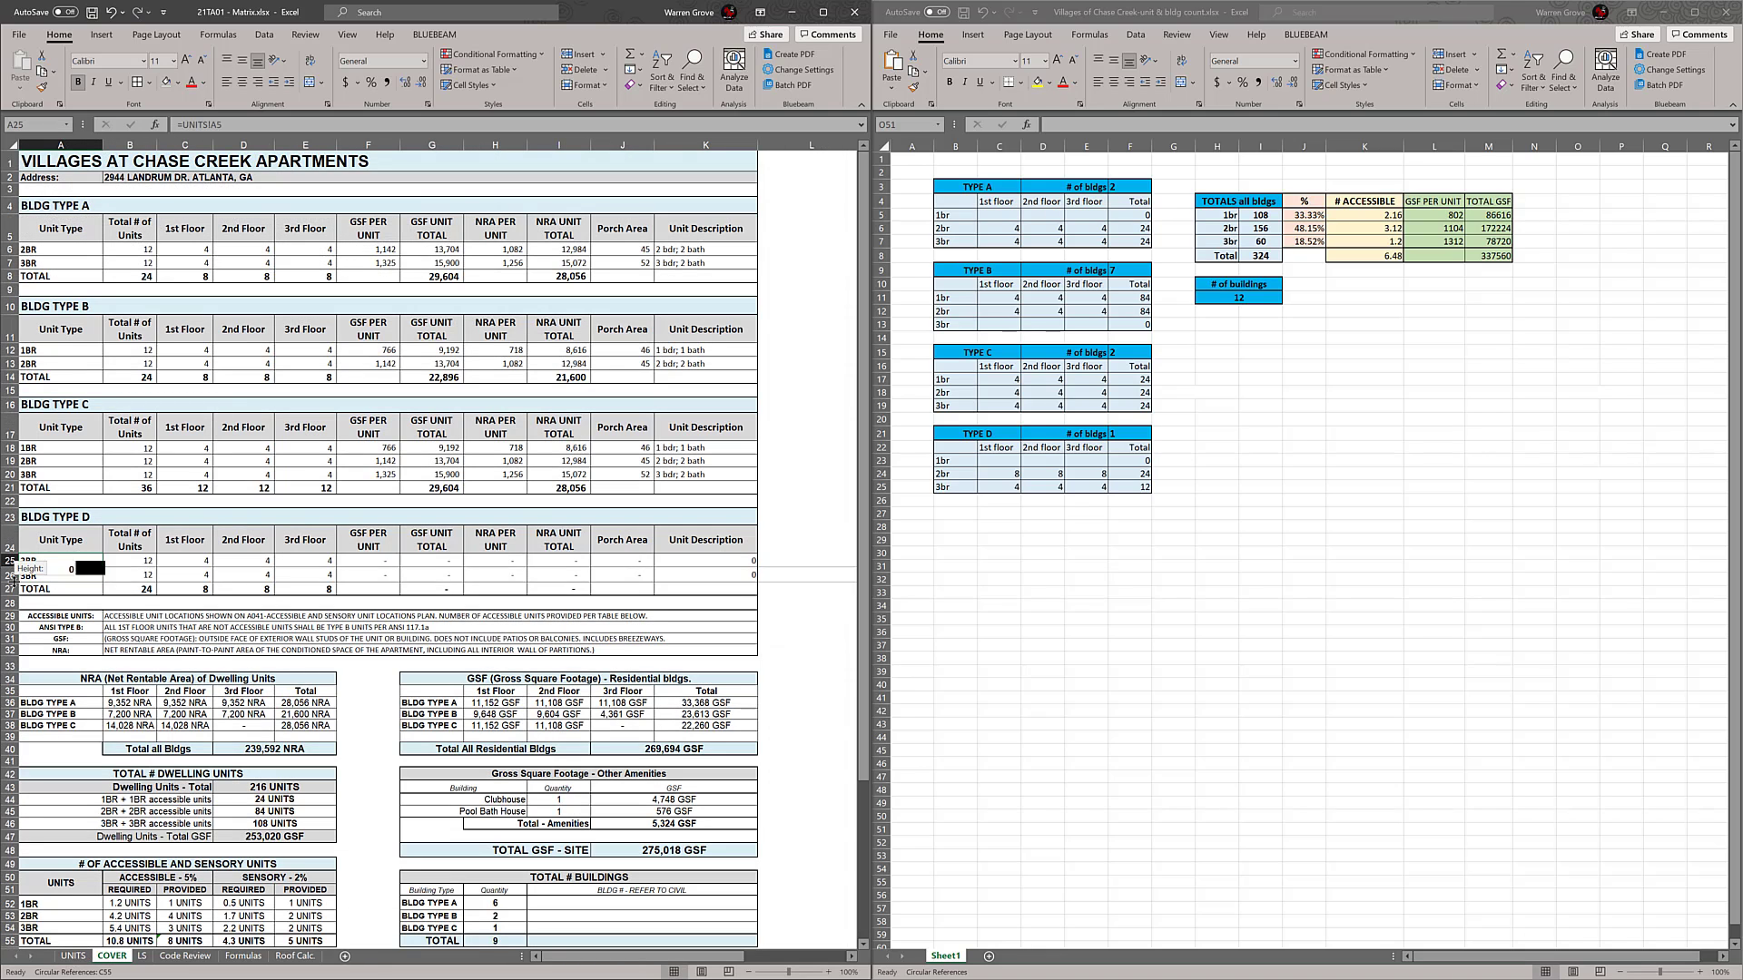
Link the second BLDG TYPE D unit type (A26) to the 3BR entry in the UNITS sheet
click(58, 575)
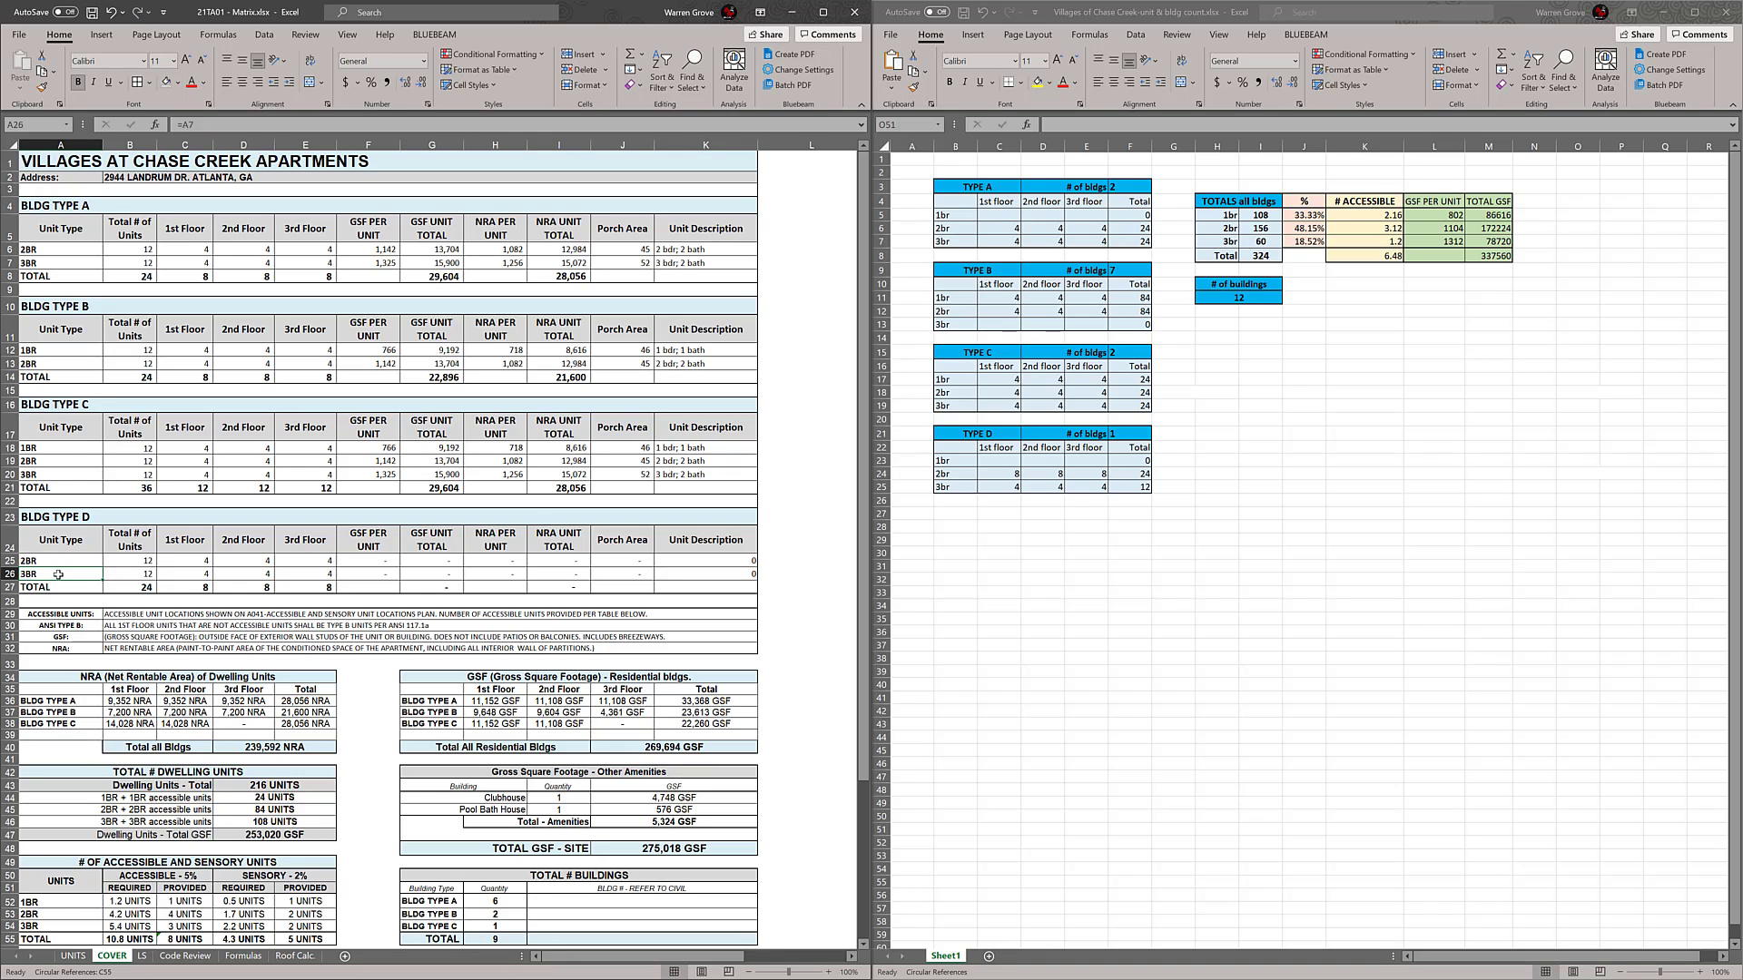
text(=)
click(73, 956)
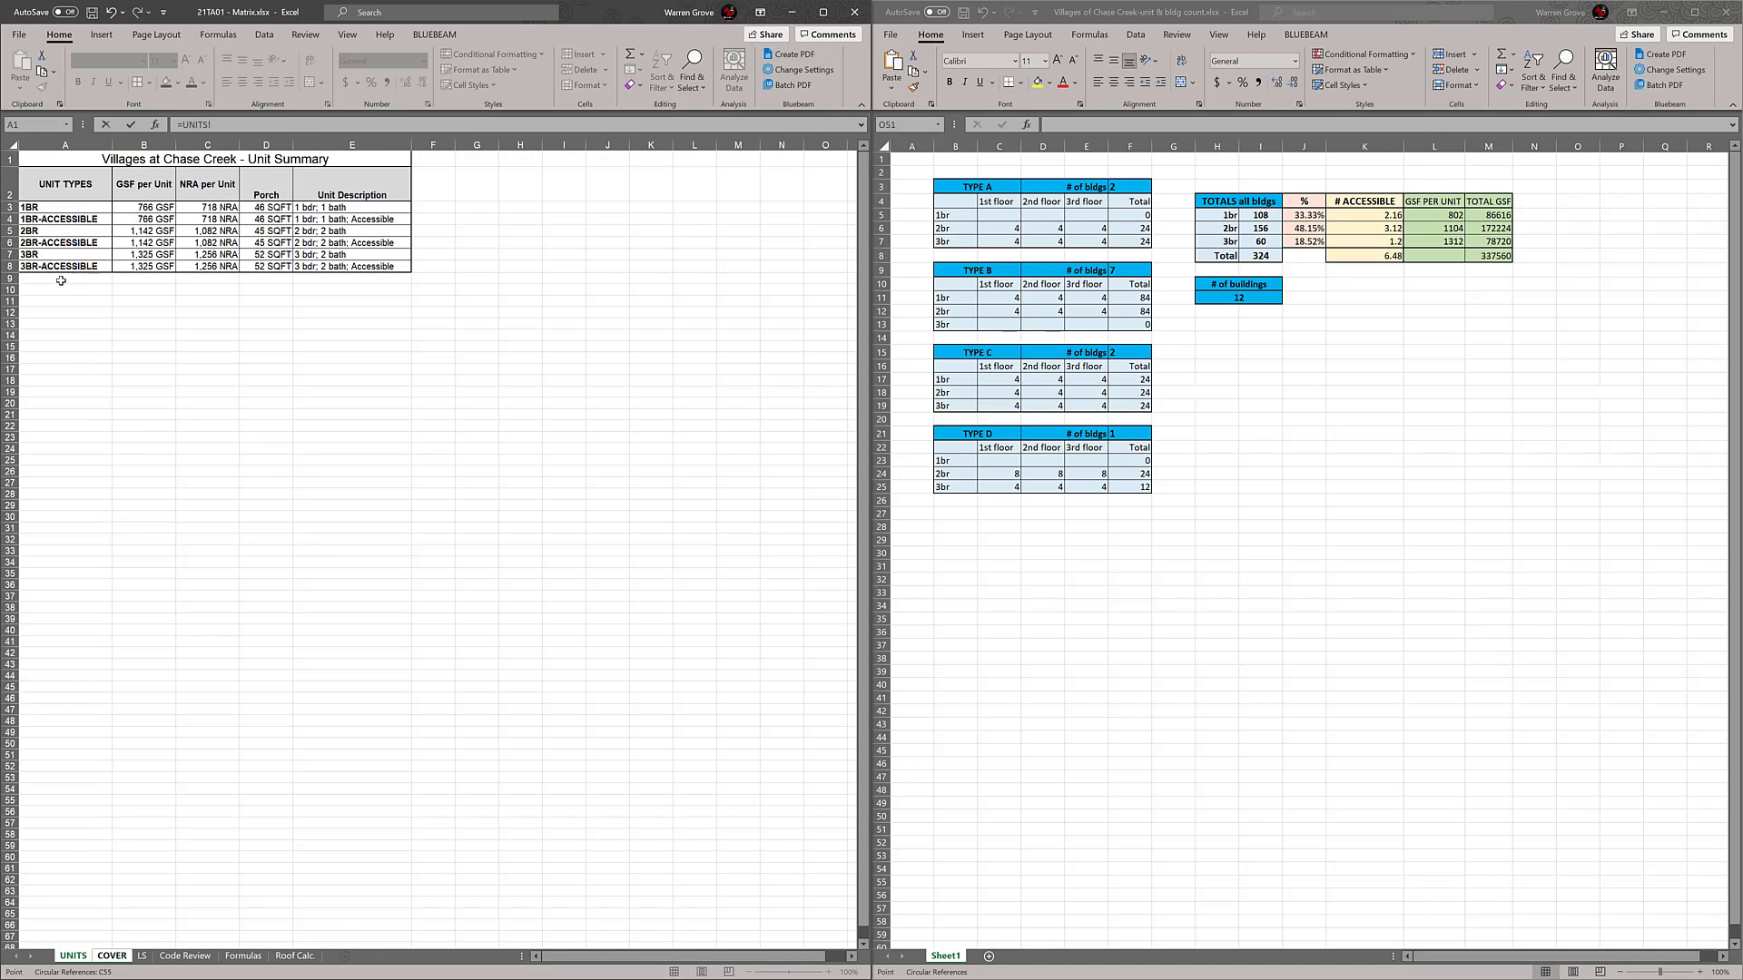
click(61, 265)
key(Return)
Link the BLDG TYPE D GSF PER UNIT cells for 2BR and 3BR to UNITS cells B5 and B7
click(415, 578)
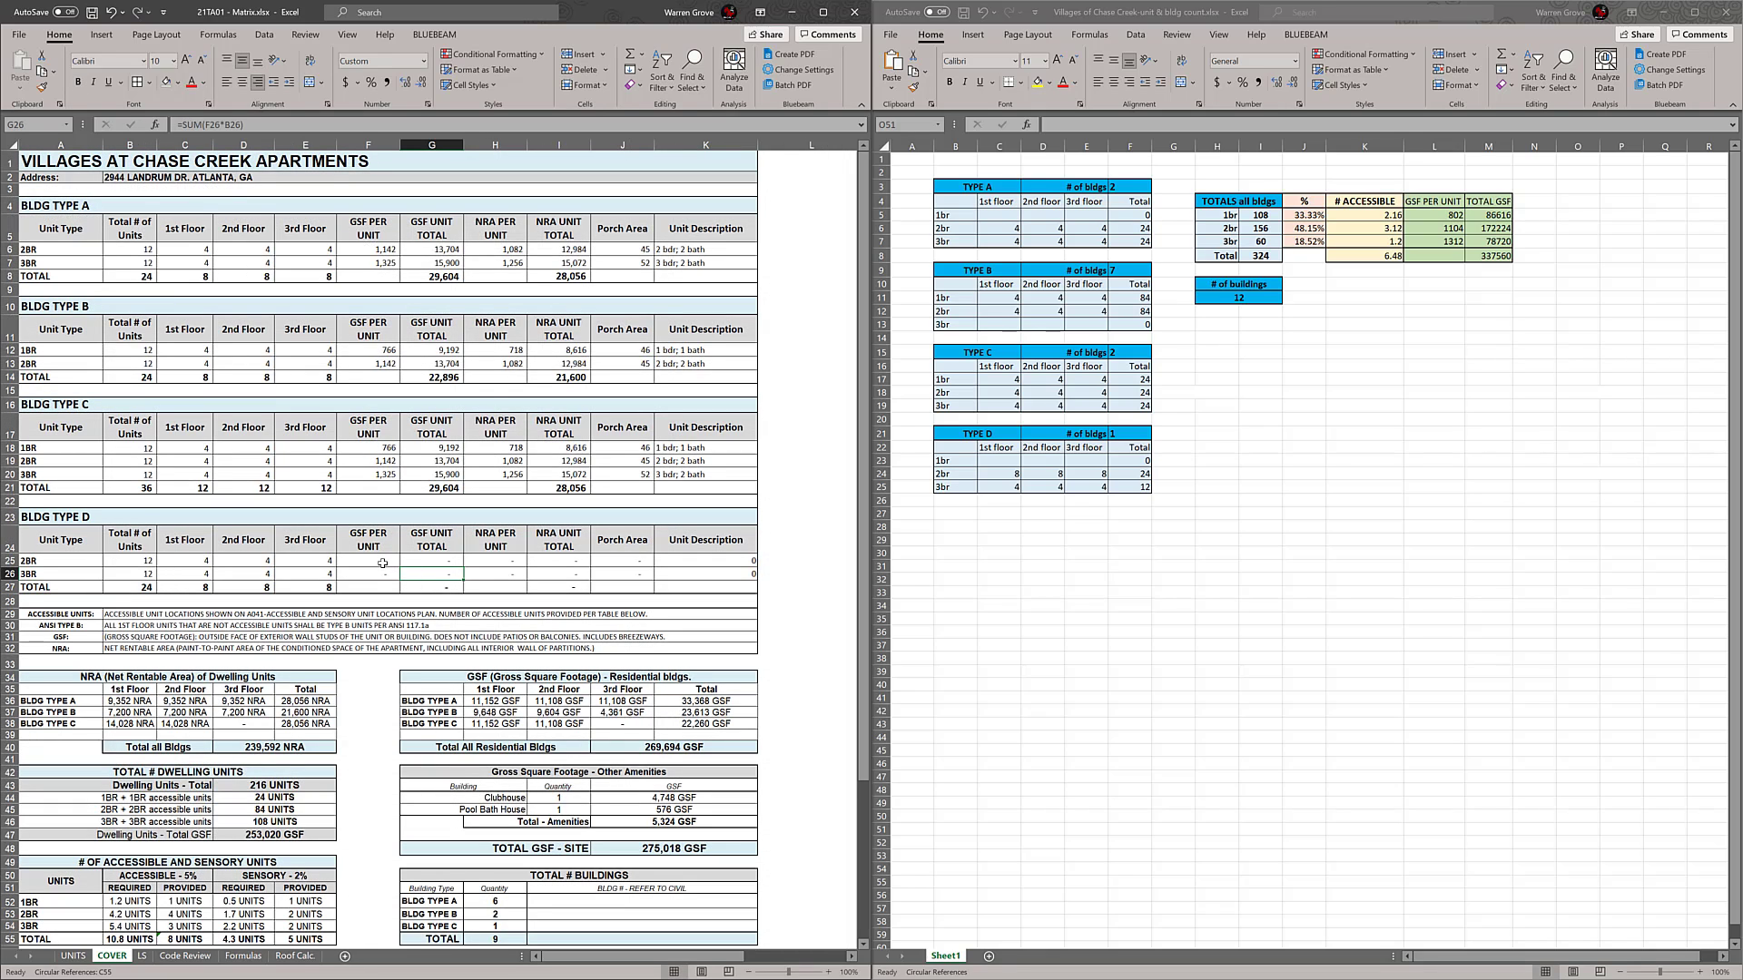
click(383, 563)
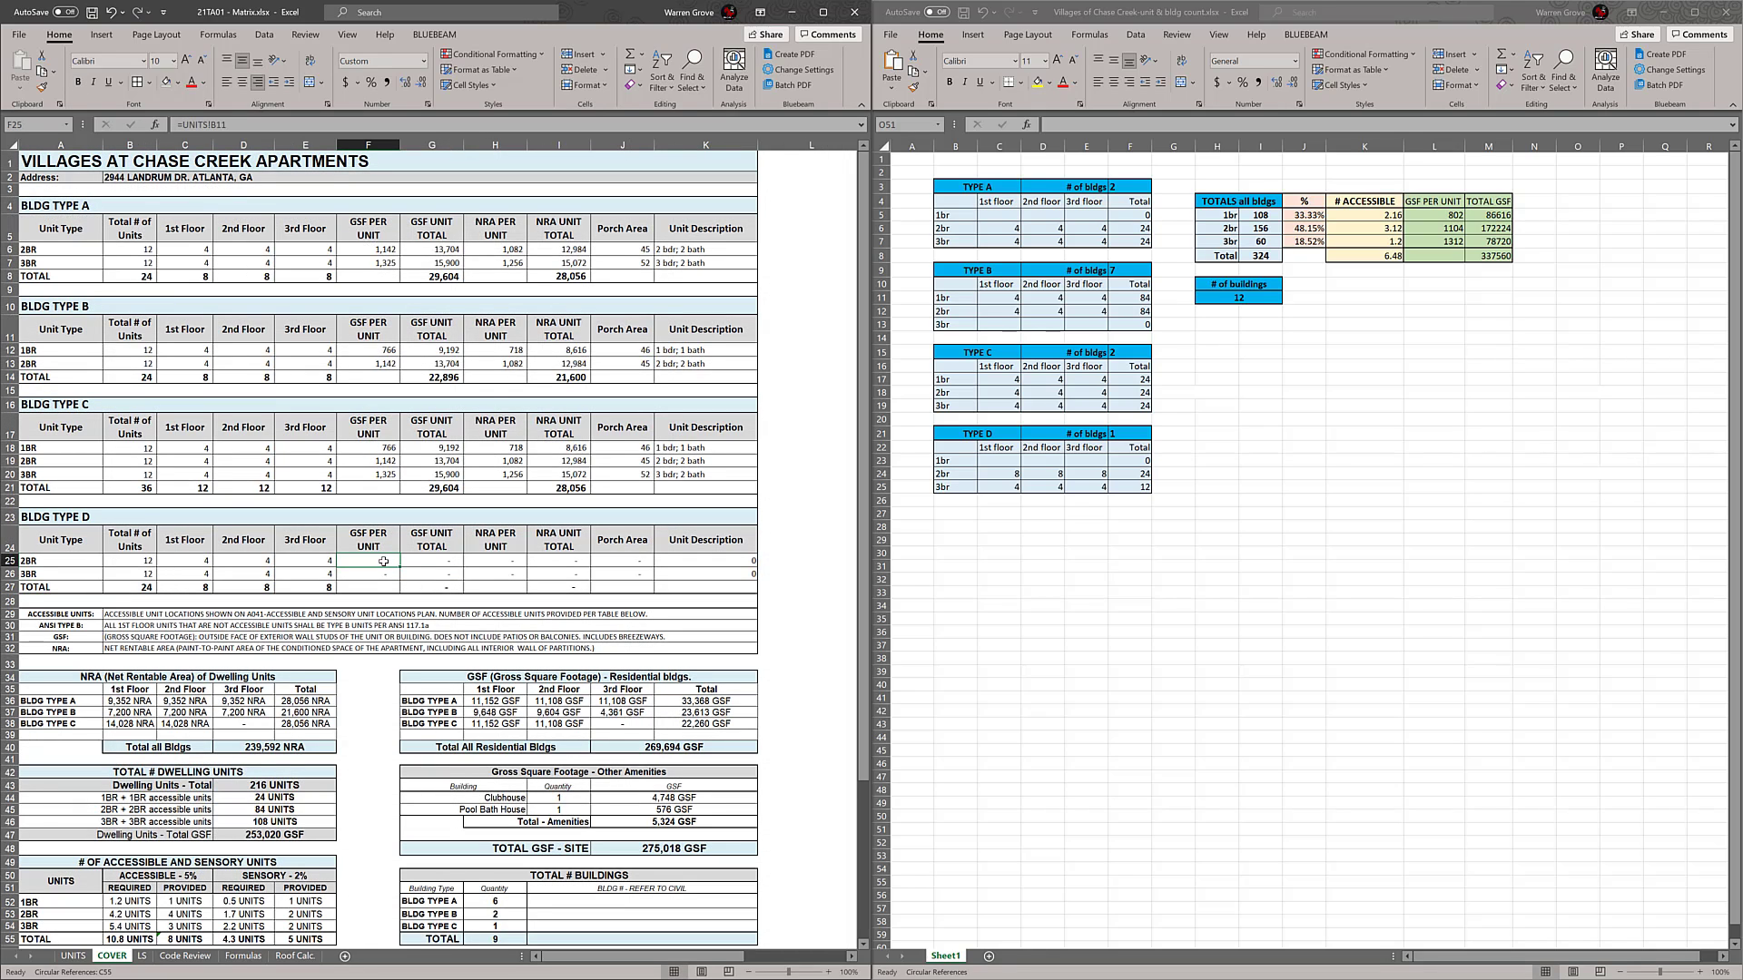
text(=)
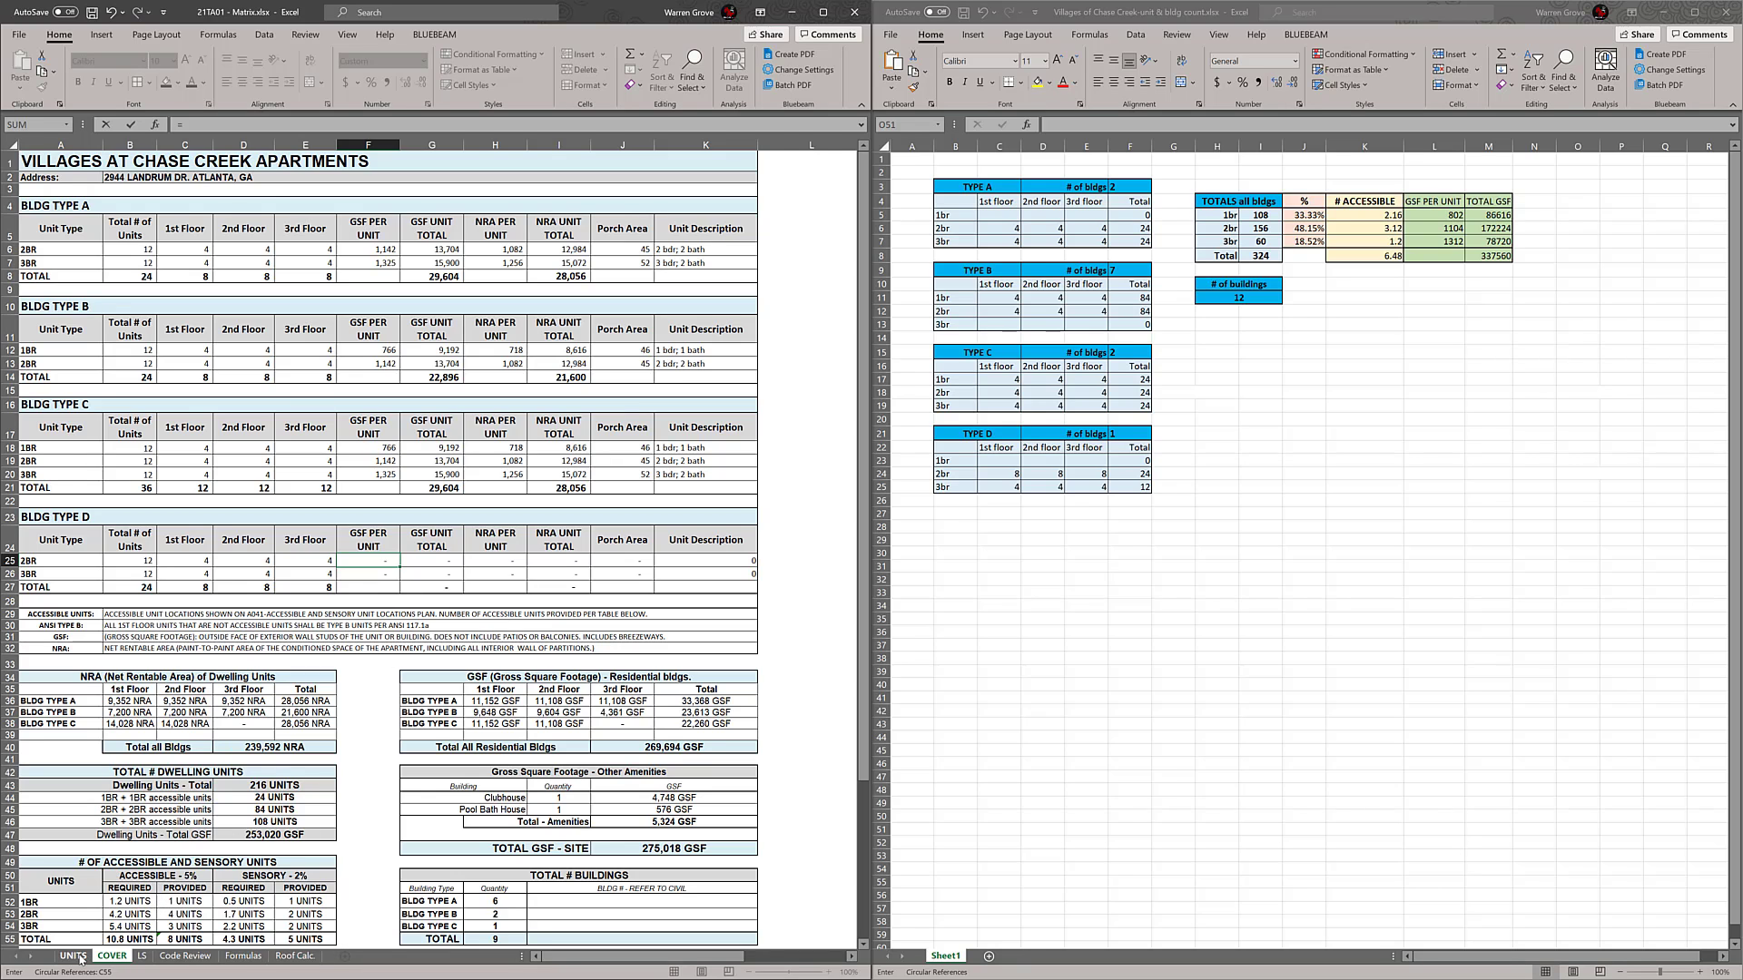
click(77, 957)
click(153, 230)
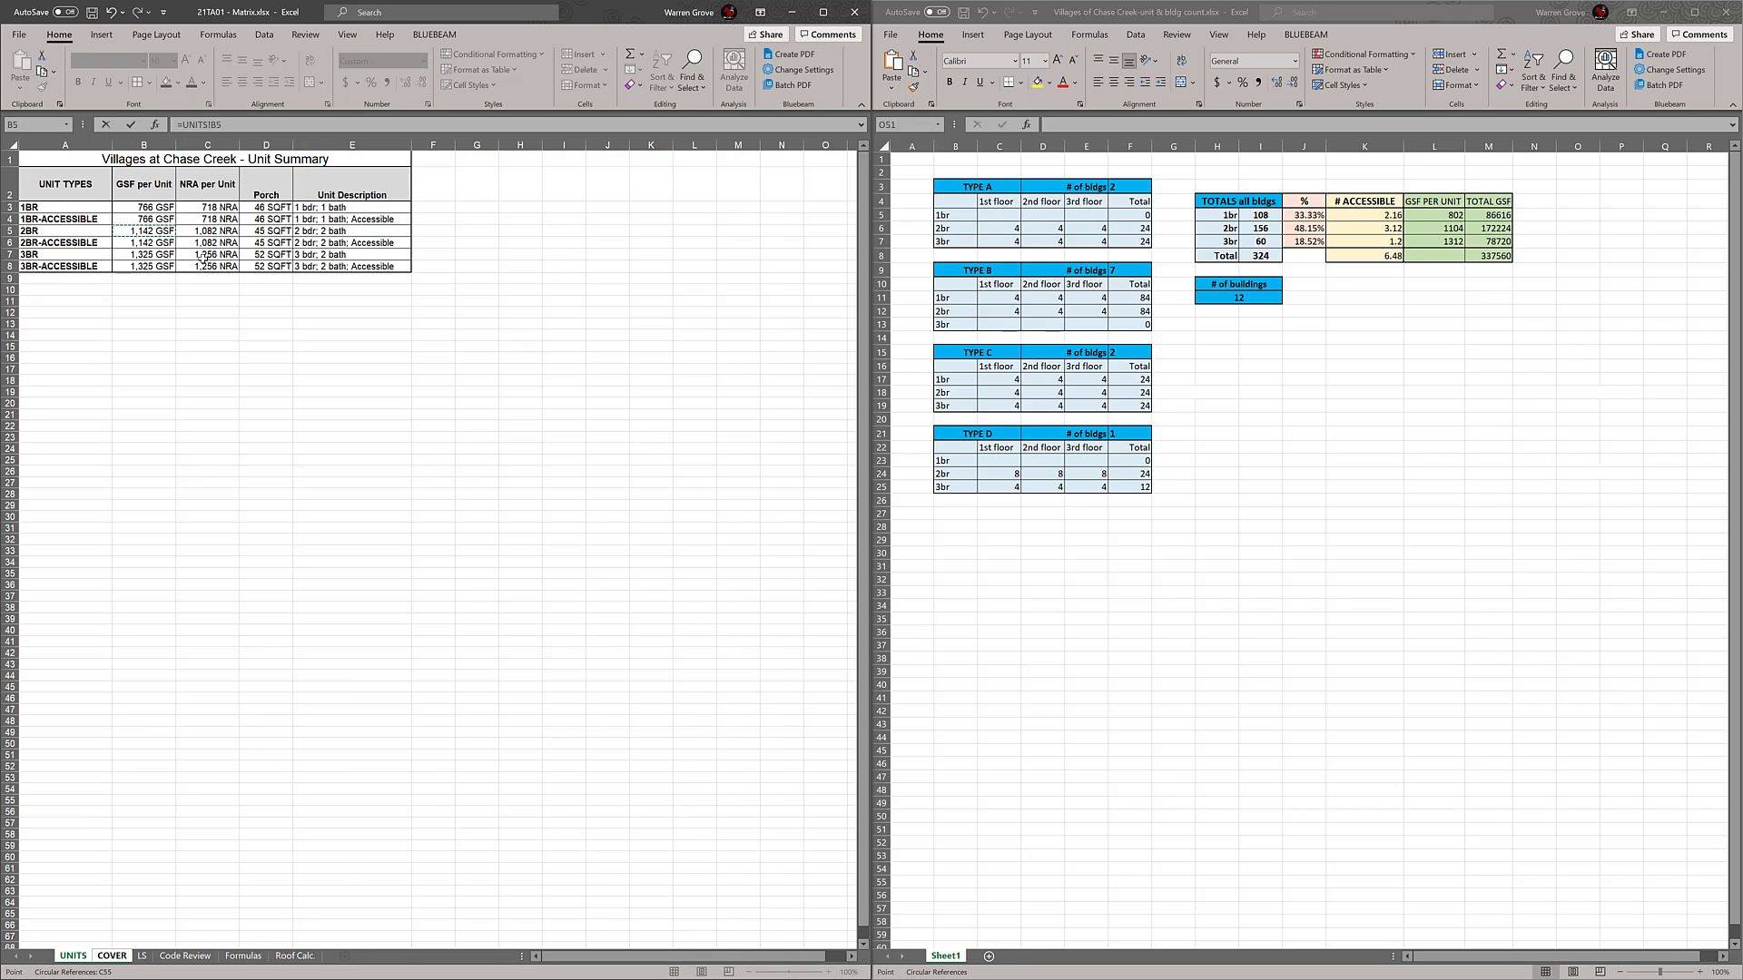
key(Return)
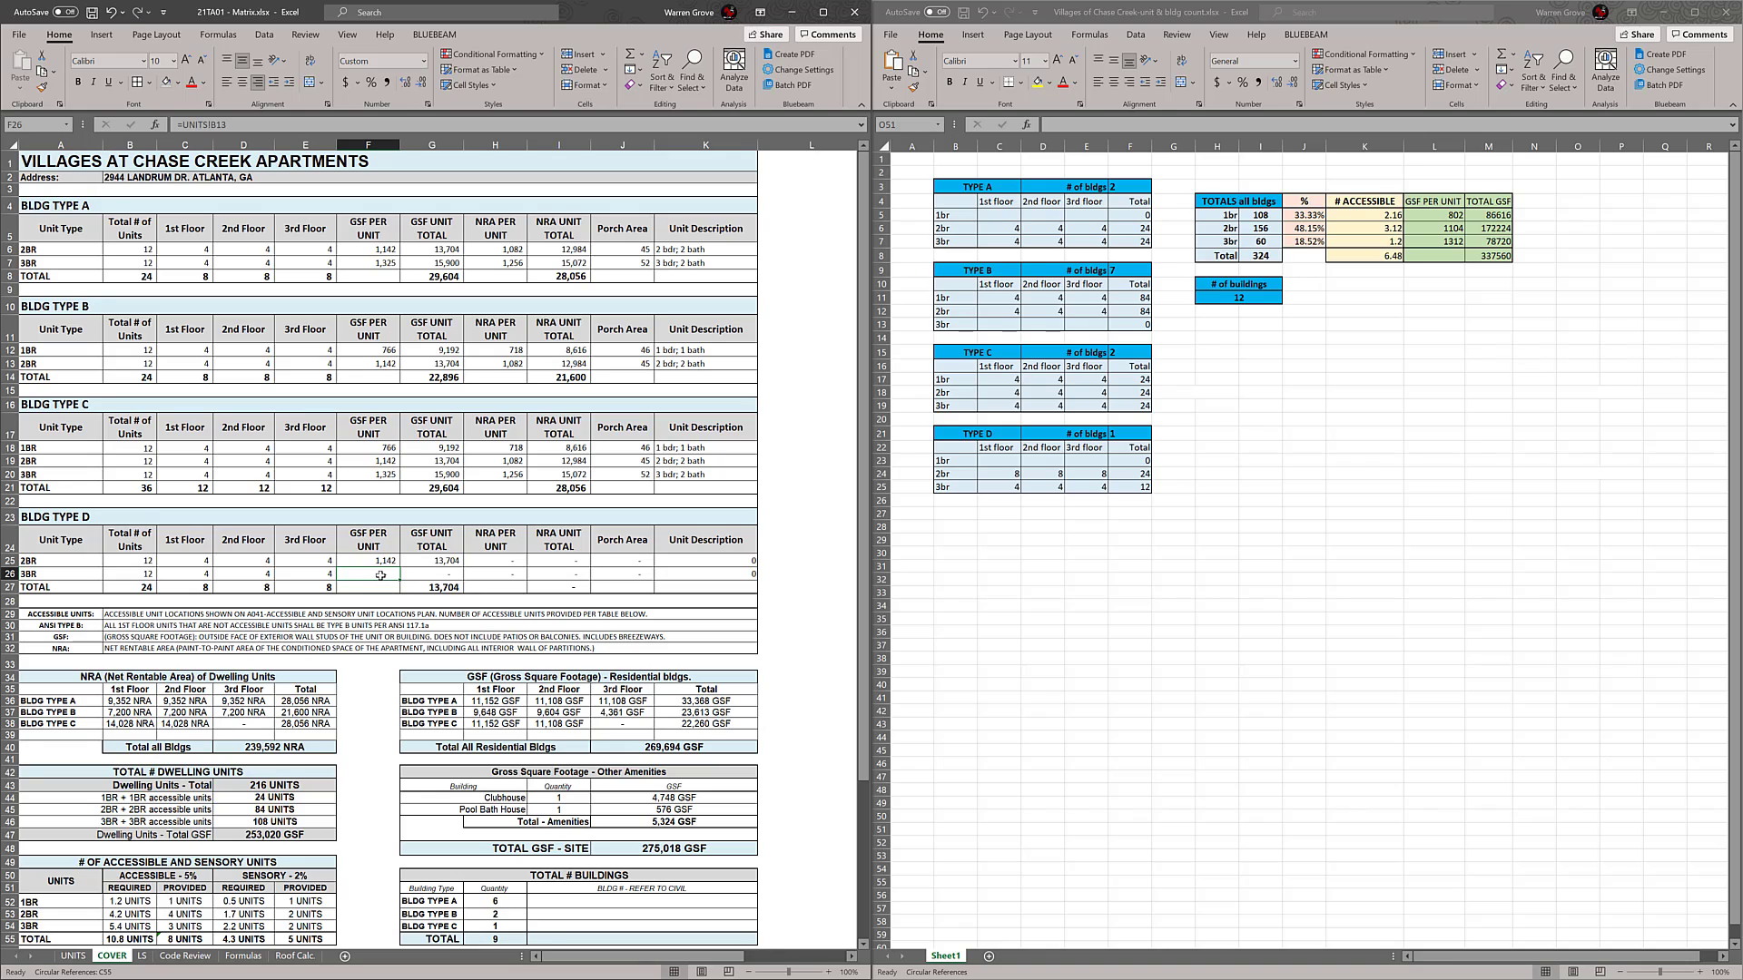
text(=)
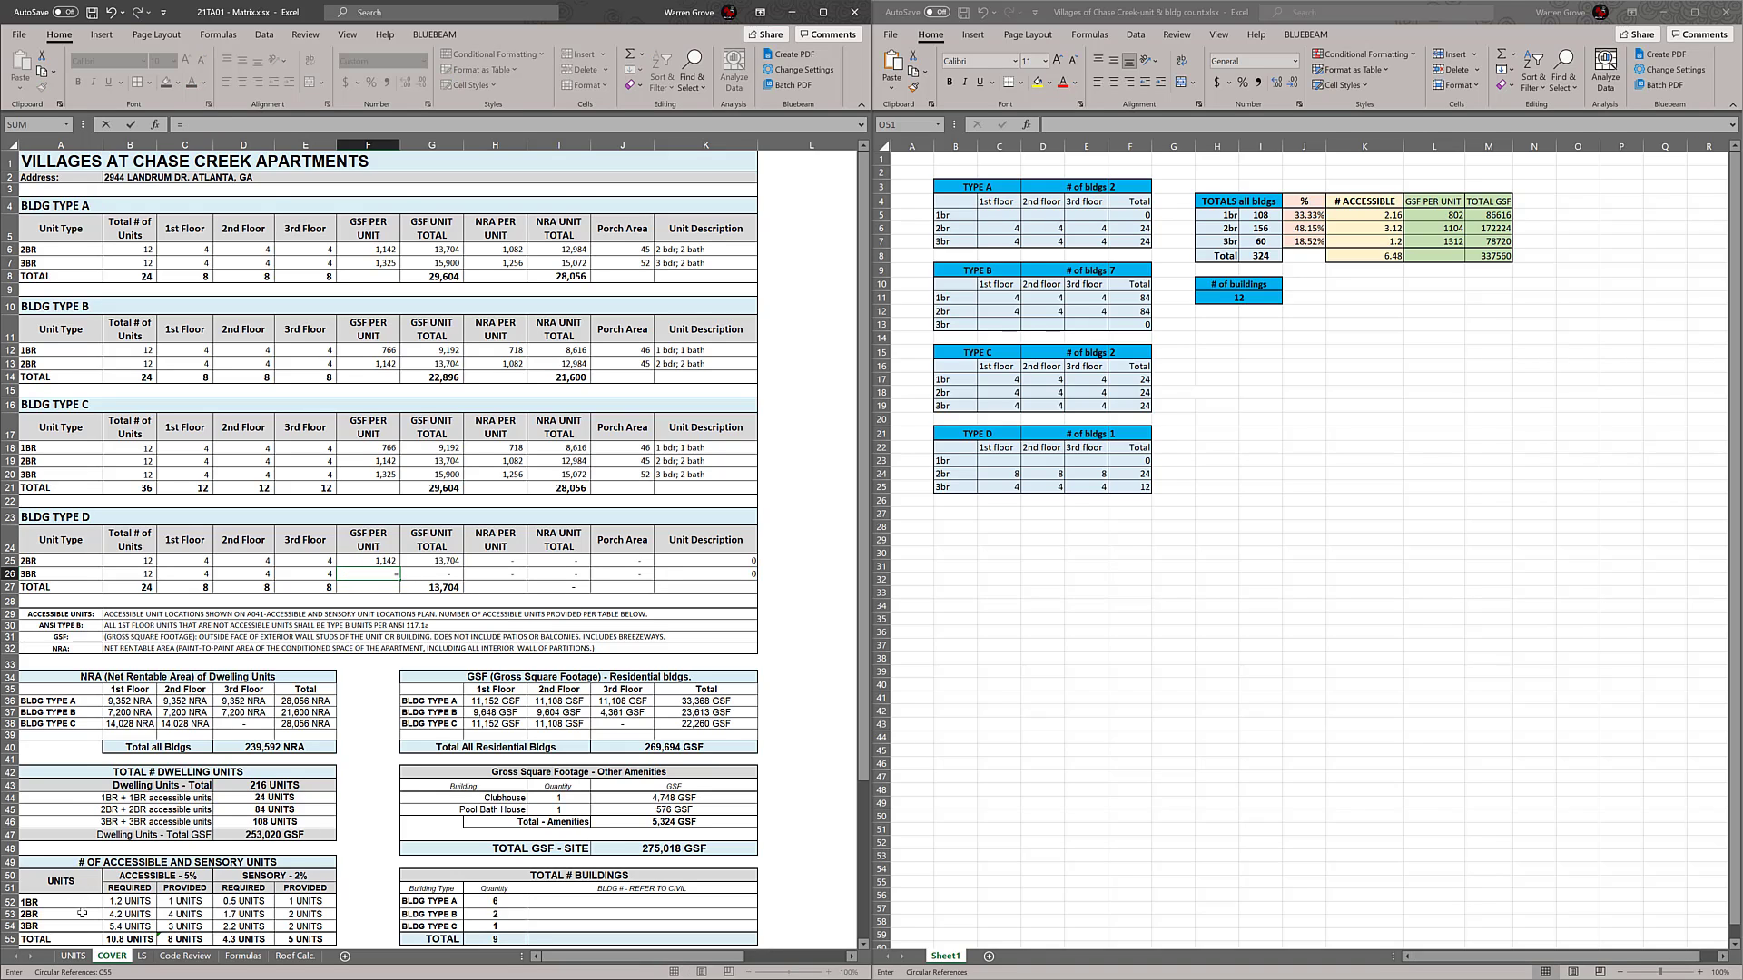
click(73, 955)
click(155, 255)
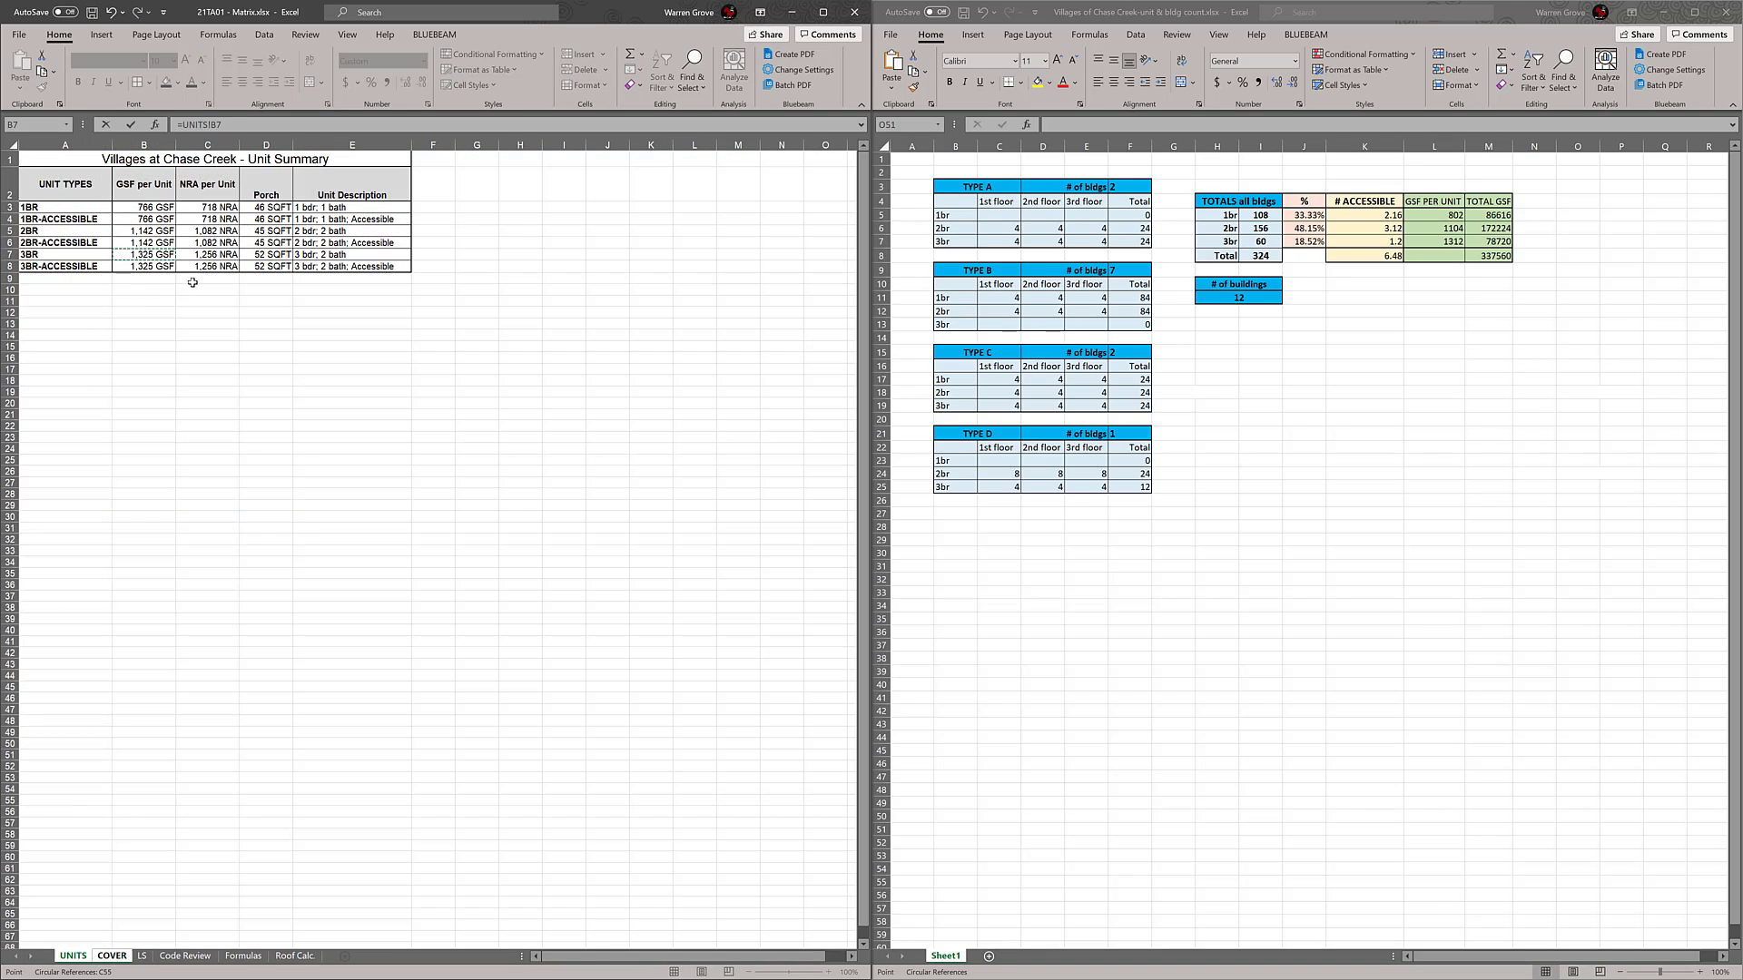
key(Return)
Link the BLDG TYPE D NRA PER UNIT cells for 2BR and 3BR to UNITS cells C5 and C7
click(503, 559)
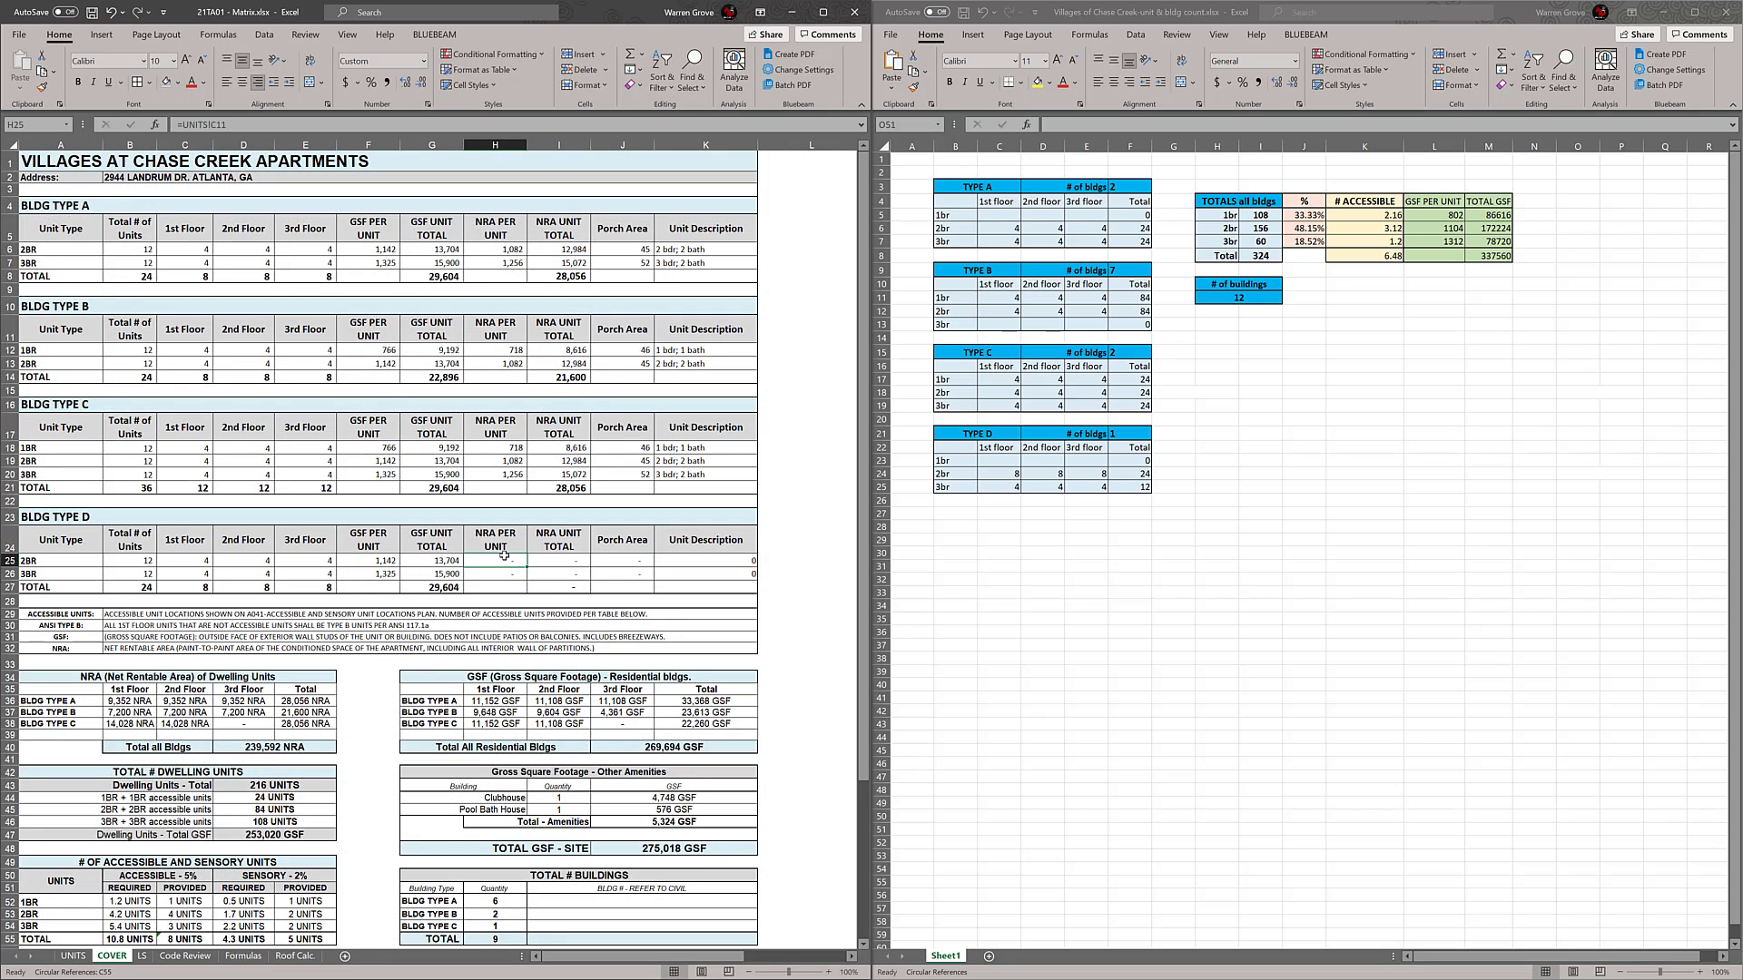
text(=)
click(73, 956)
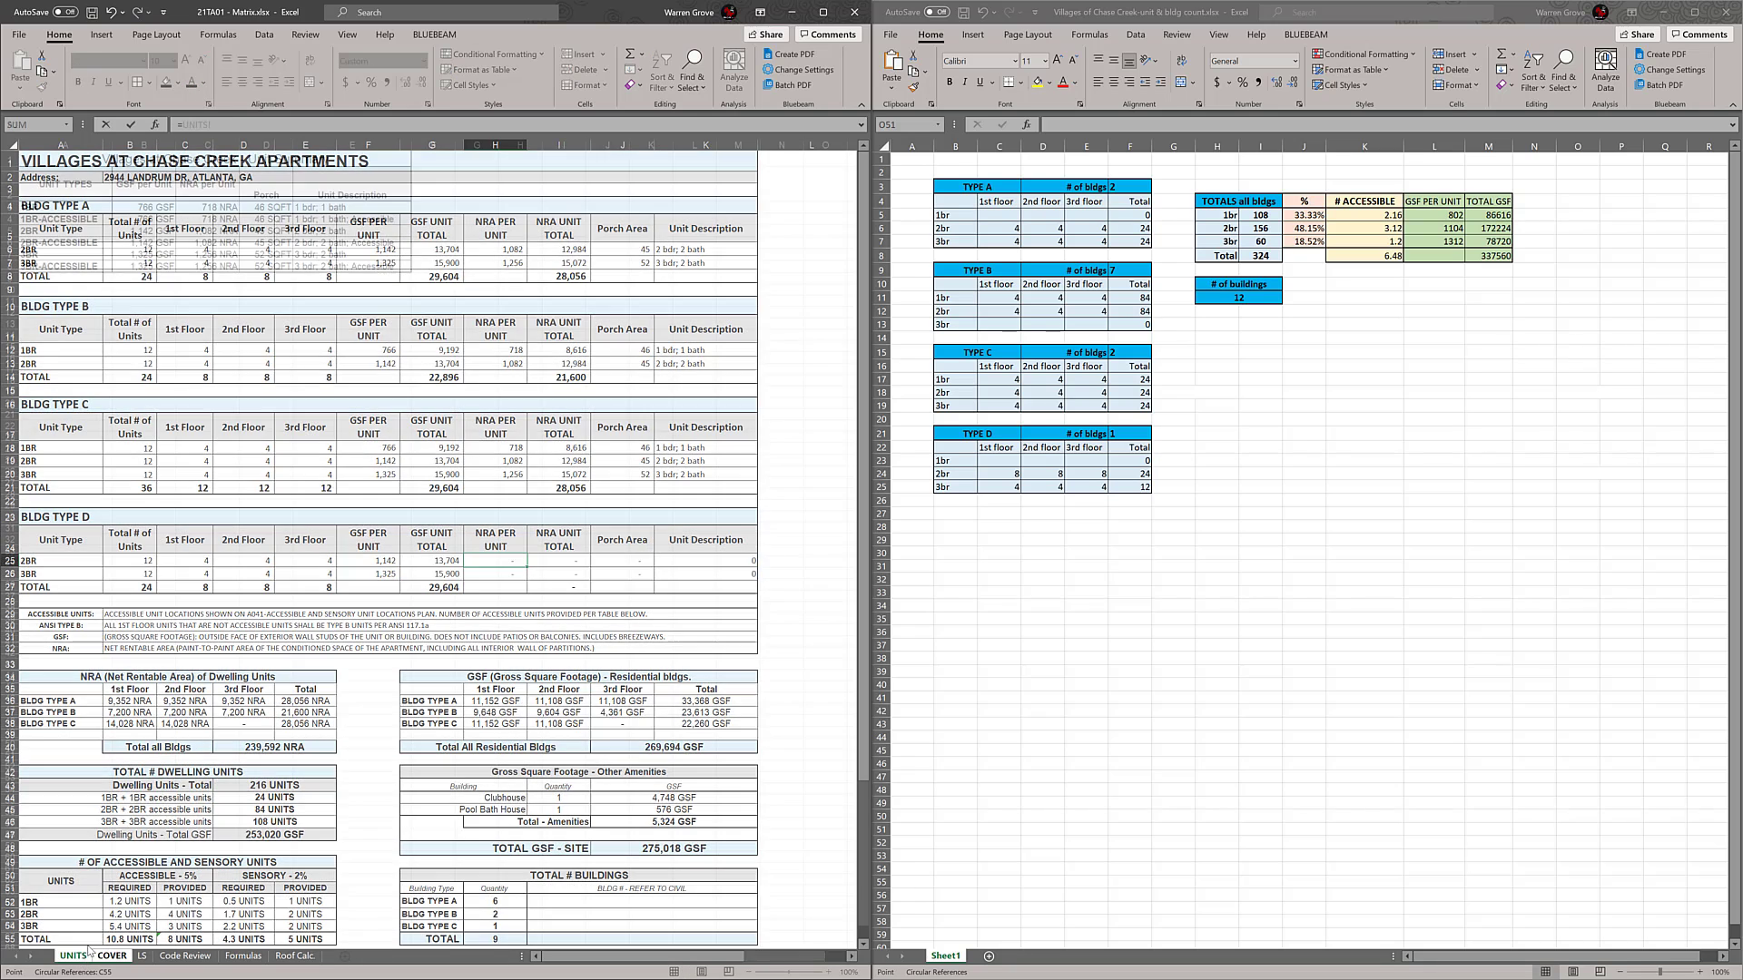
click(211, 232)
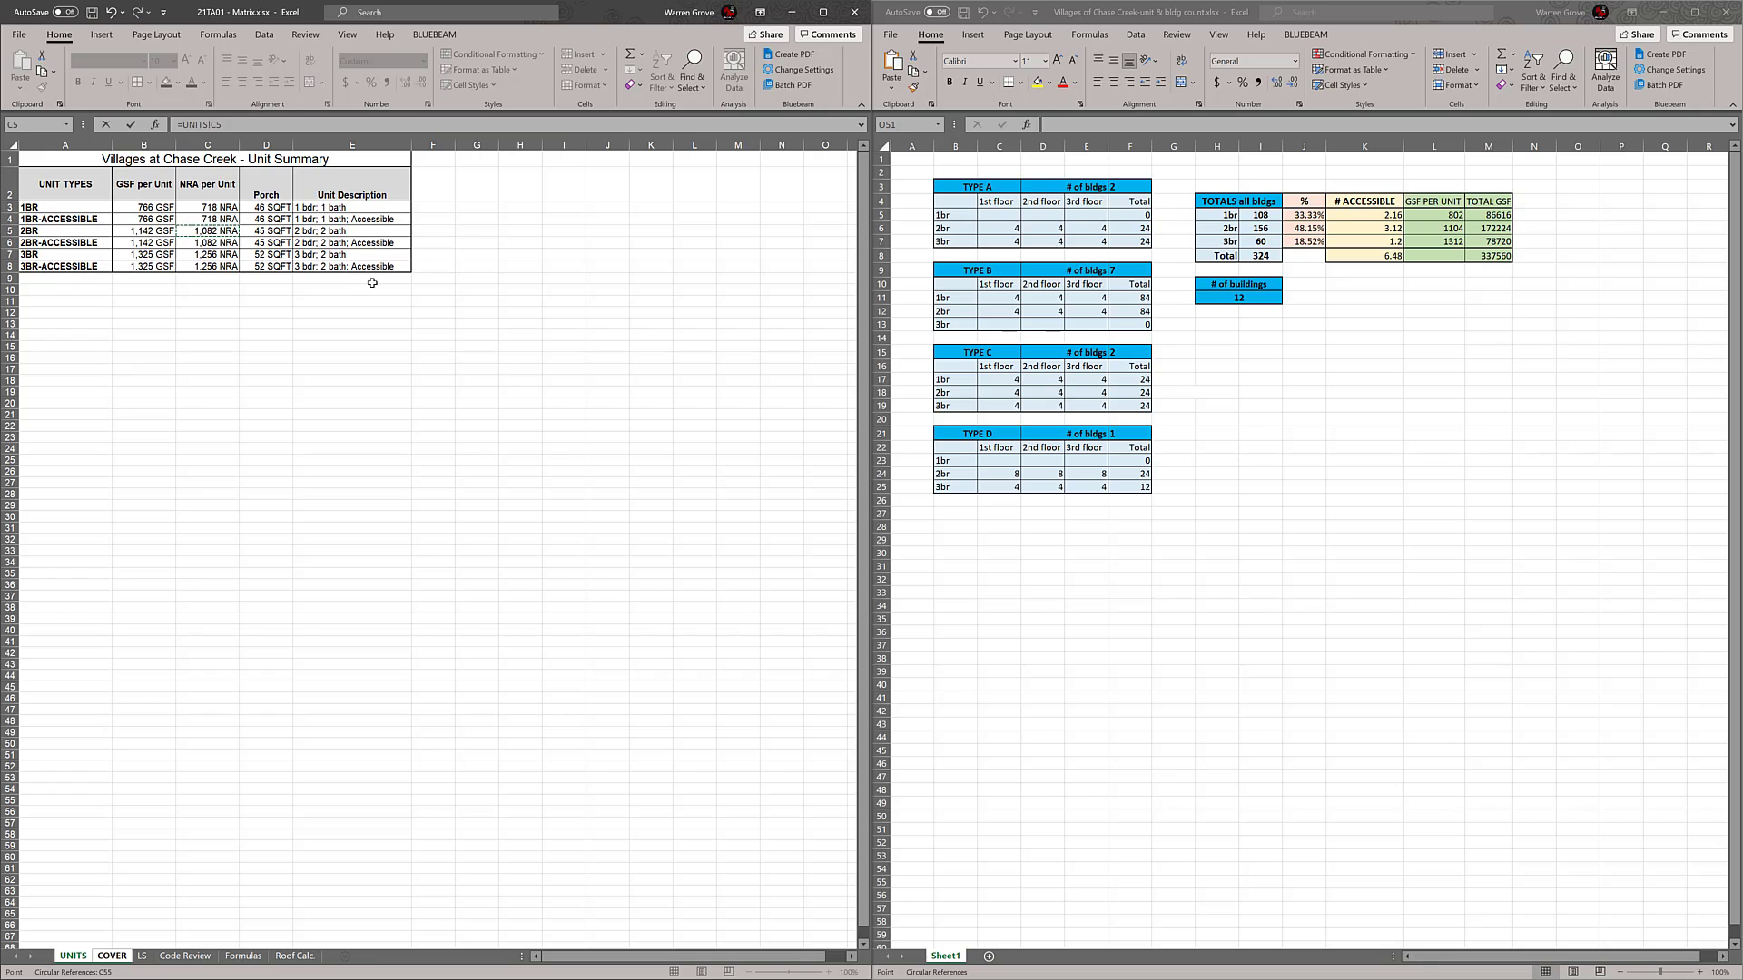
key(Return)
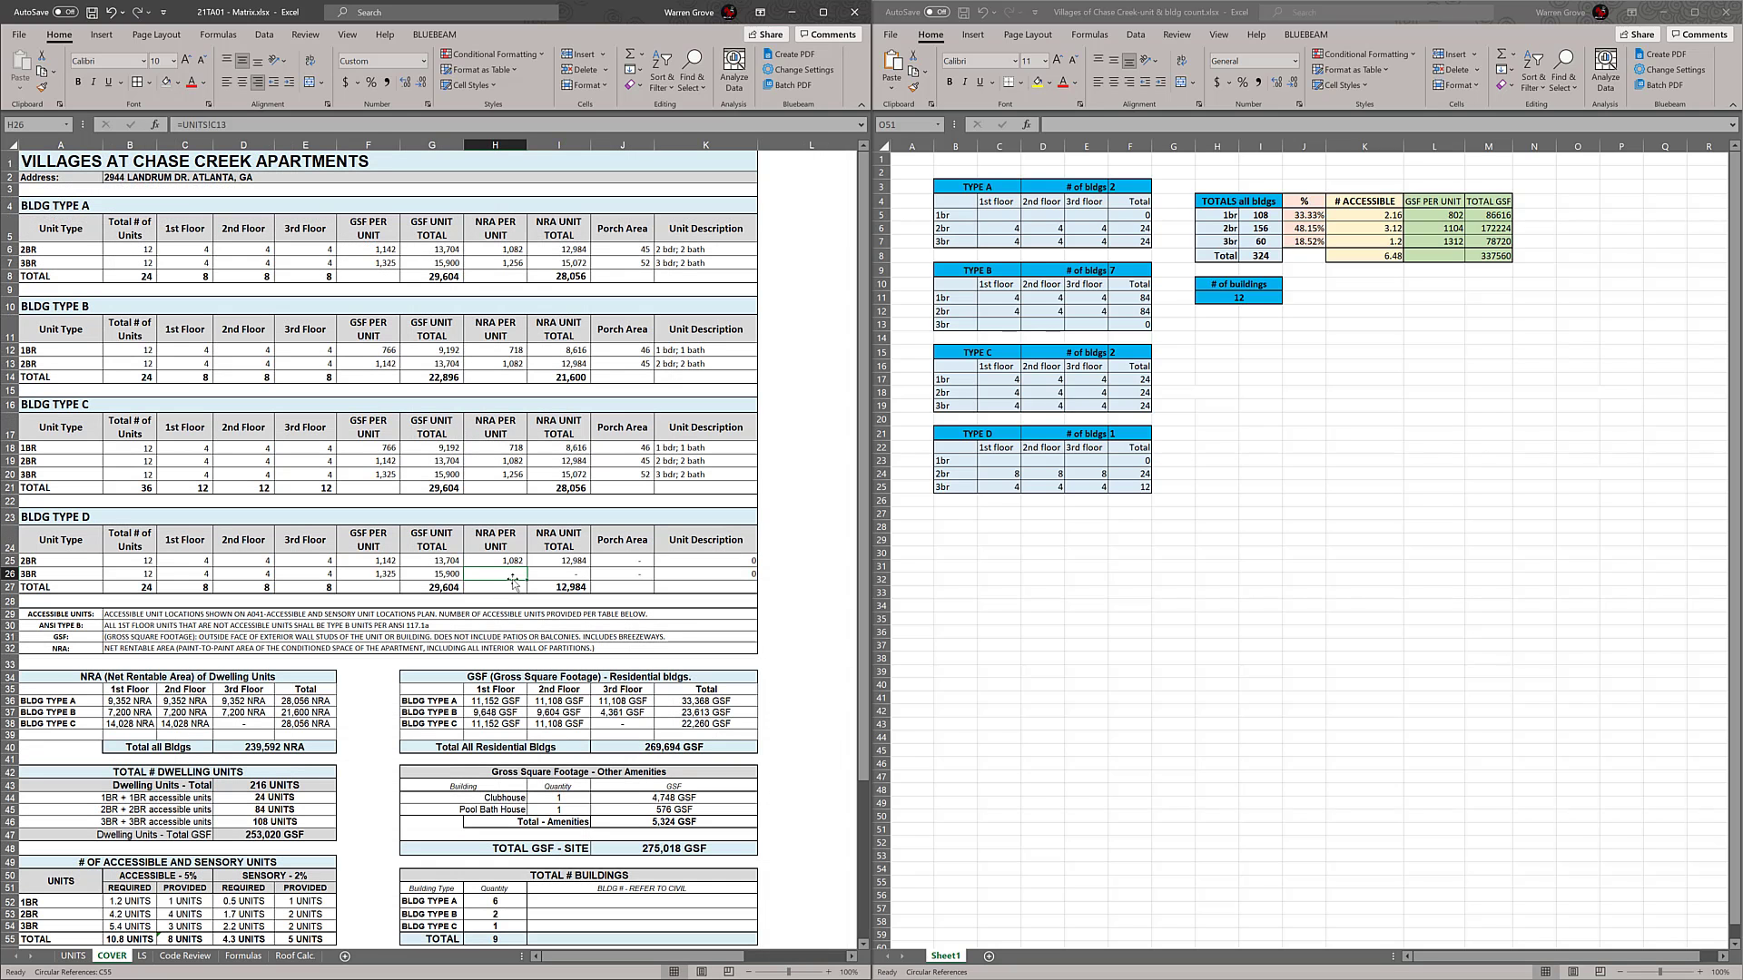
text(=)
click(74, 956)
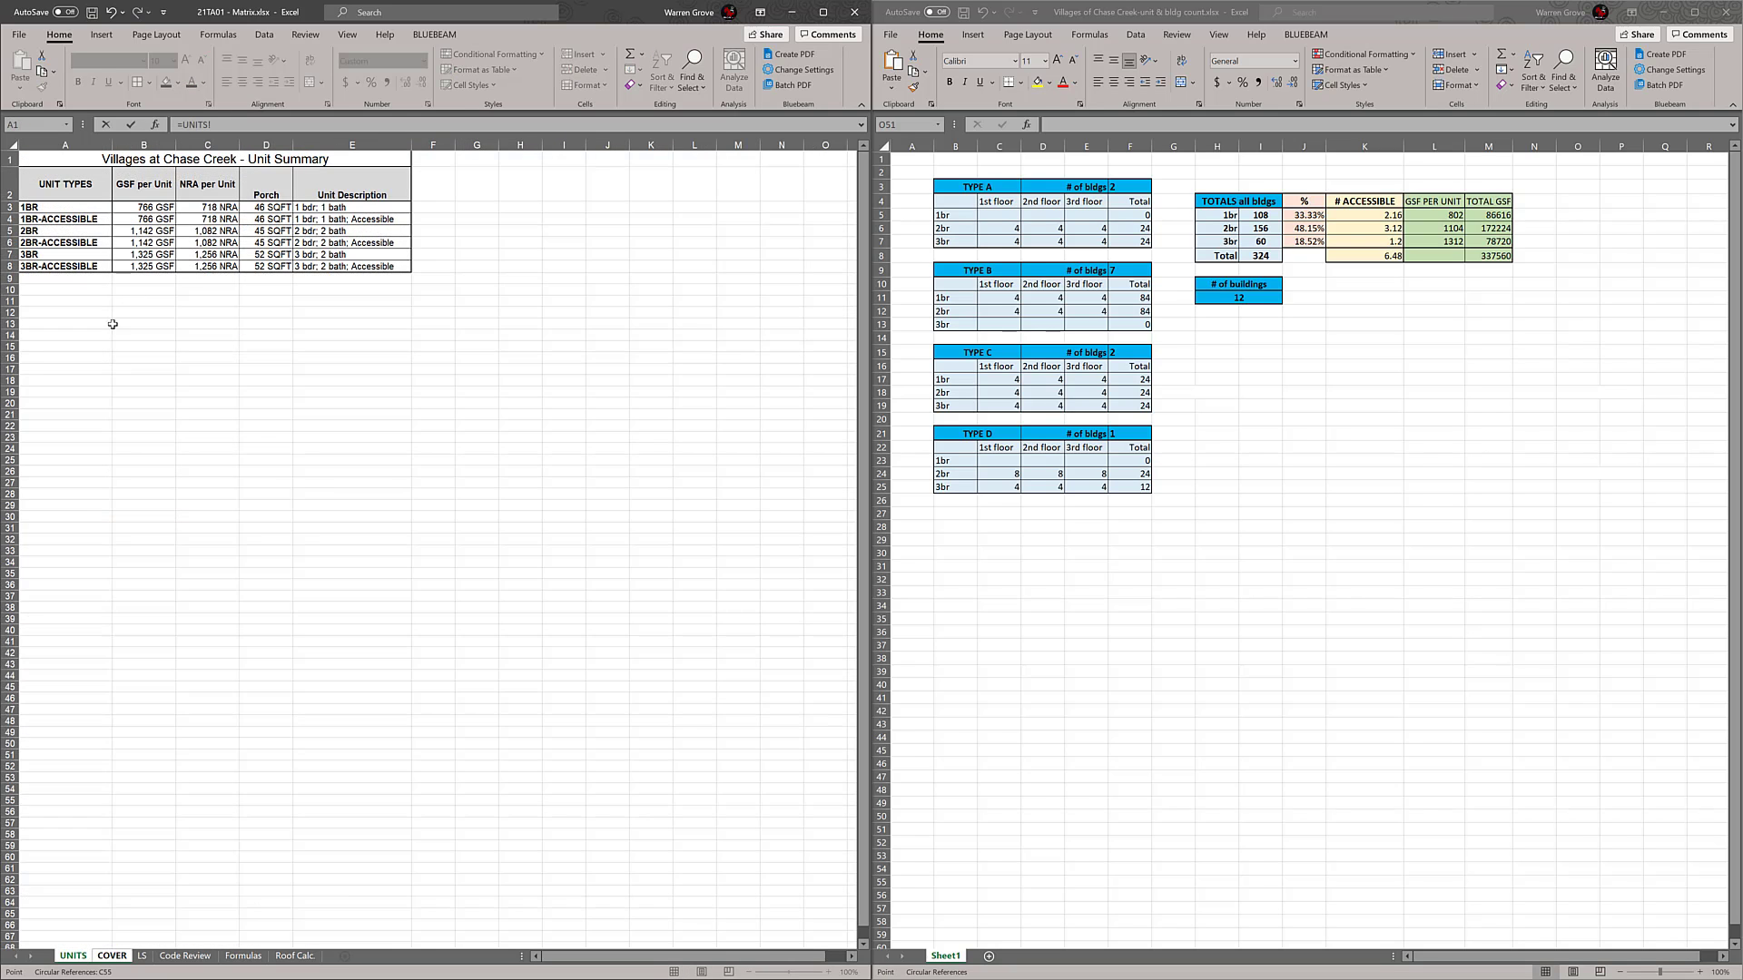
click(220, 257)
key(Return)
Link the BLDG TYPE D 2BR porch area (J25) to the 2BR porch value in UNITS cell D5
click(626, 560)
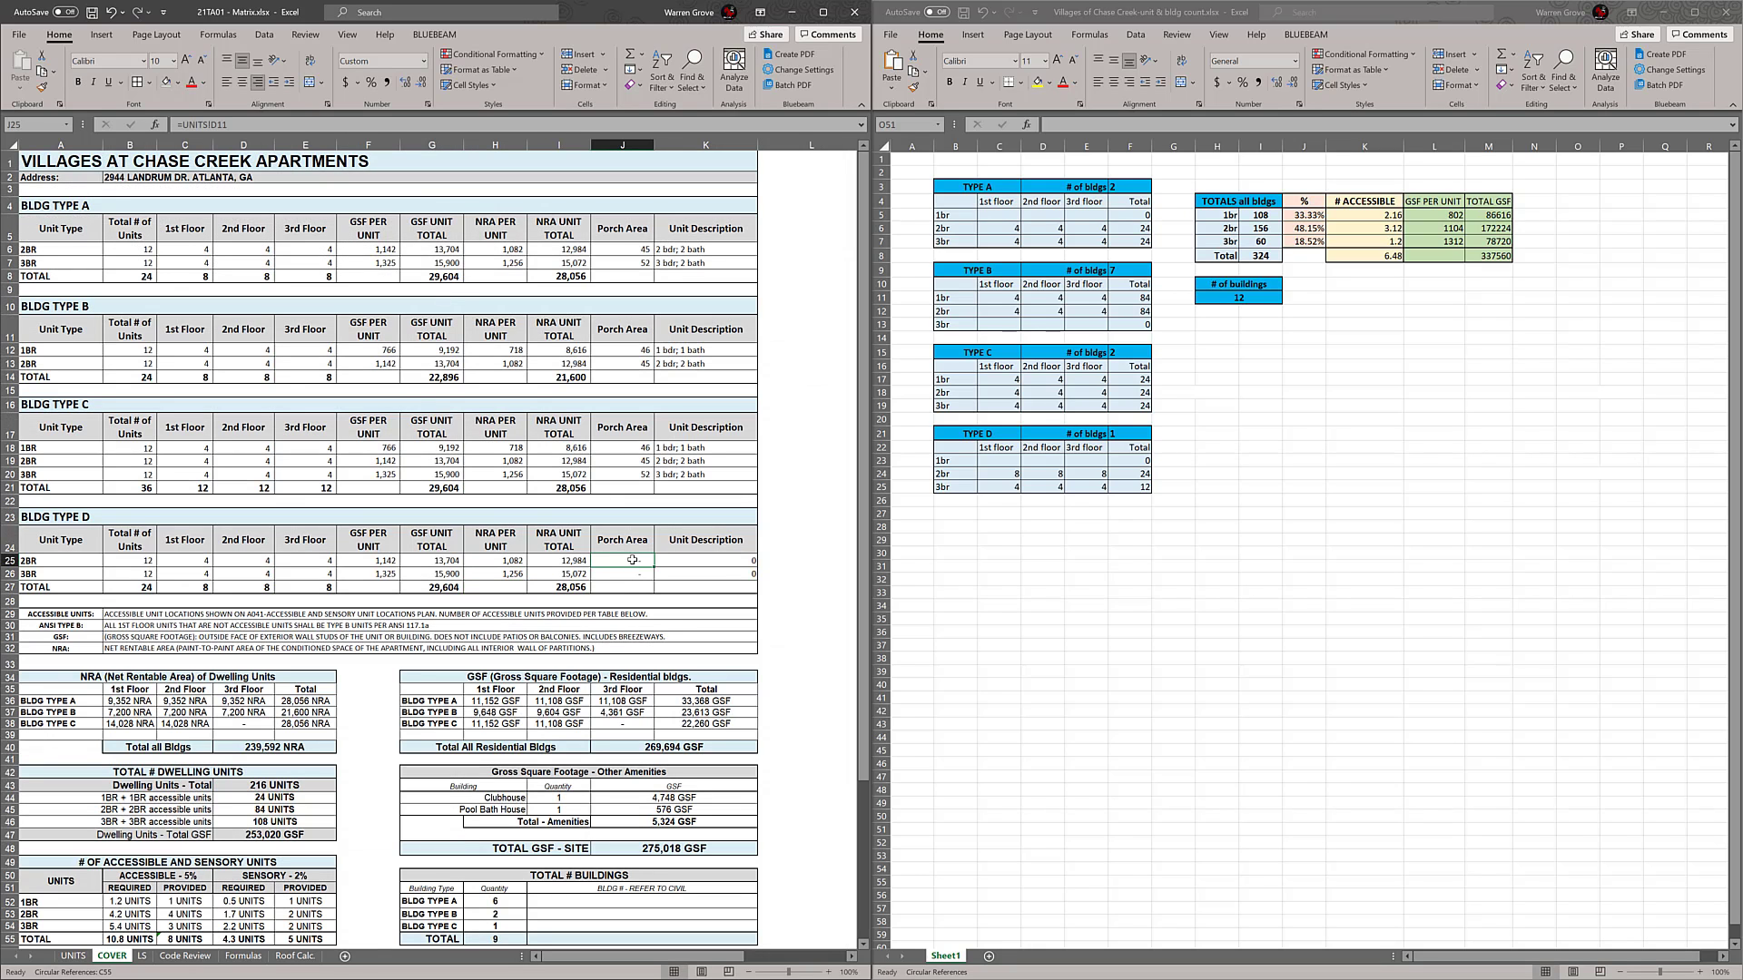
text(=)
key(ctrl+Page_Up)
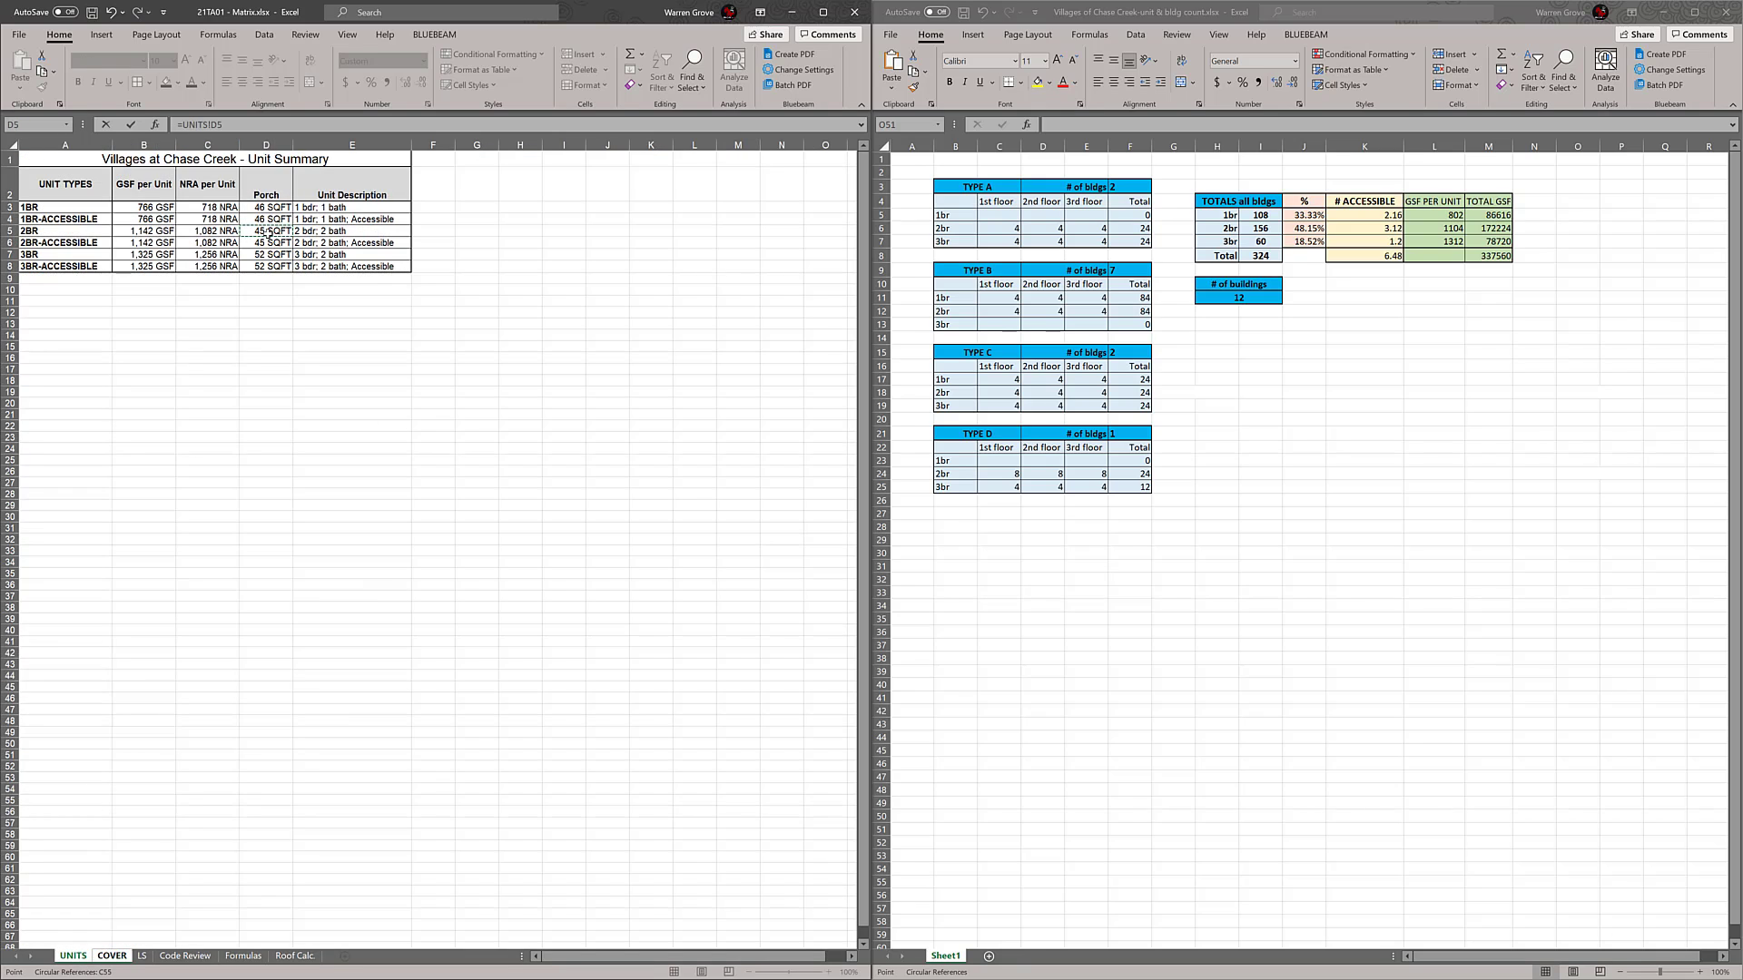
key(Return)
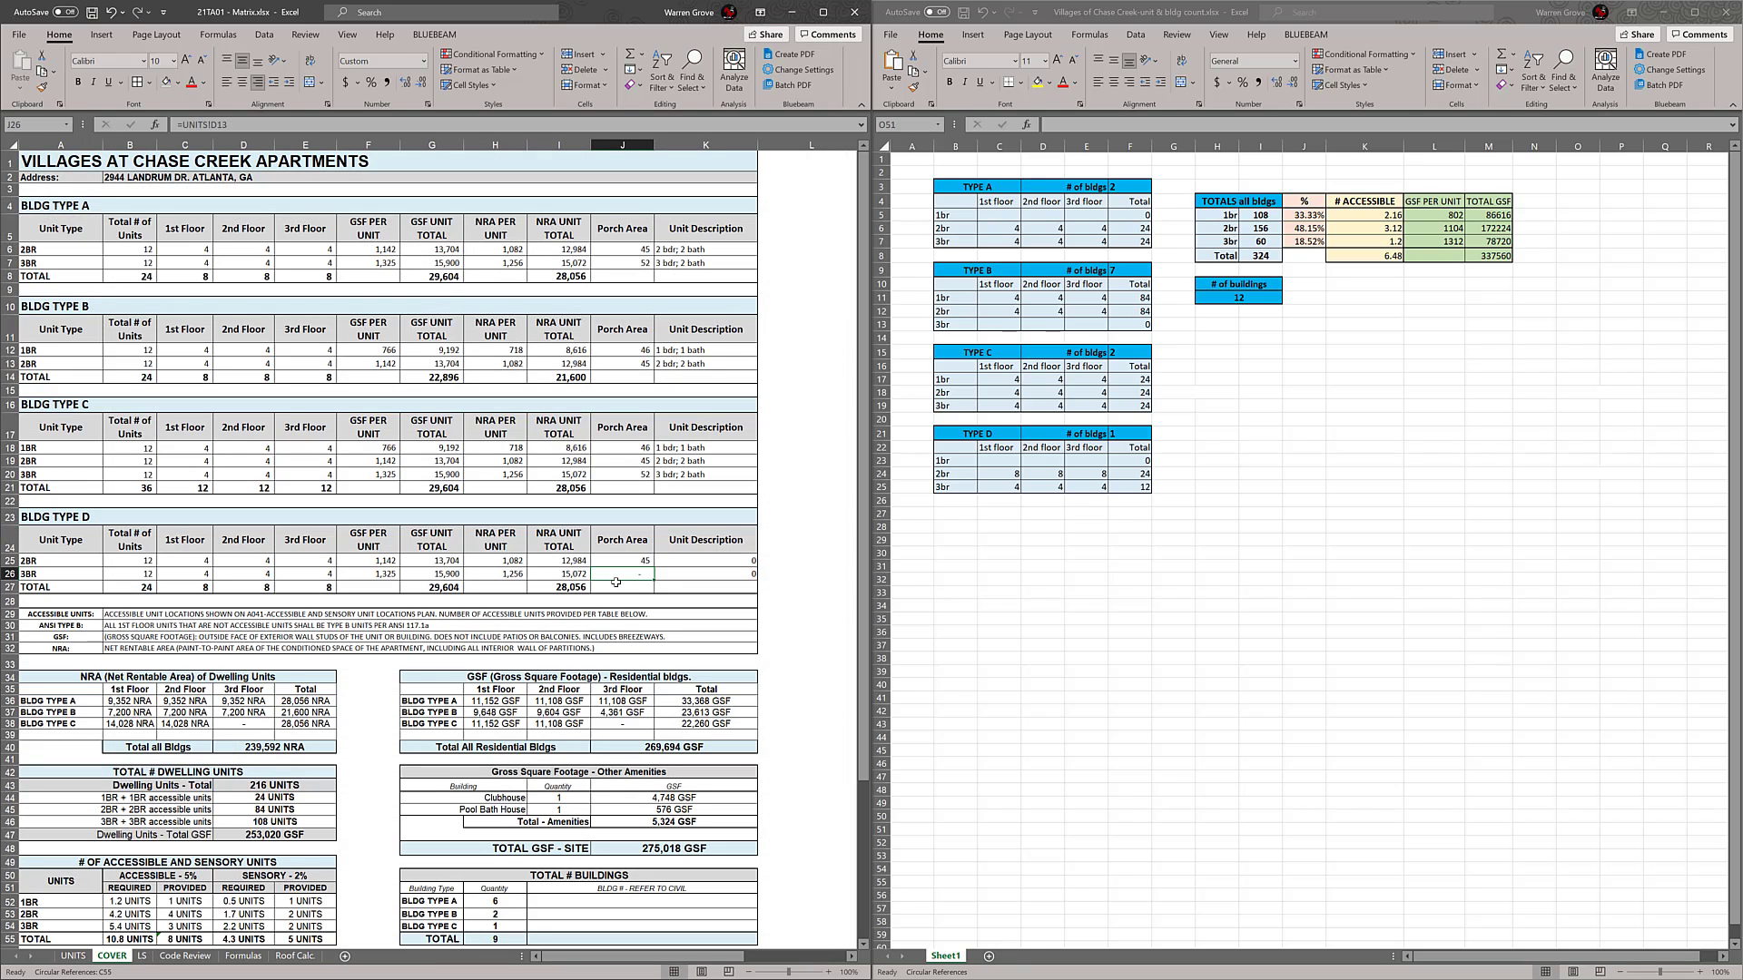
Try to link the BLDG TYPE D 3BR porch area (J26) to UNITS cell C7
text(=)
key(ctrl+Page_Up)
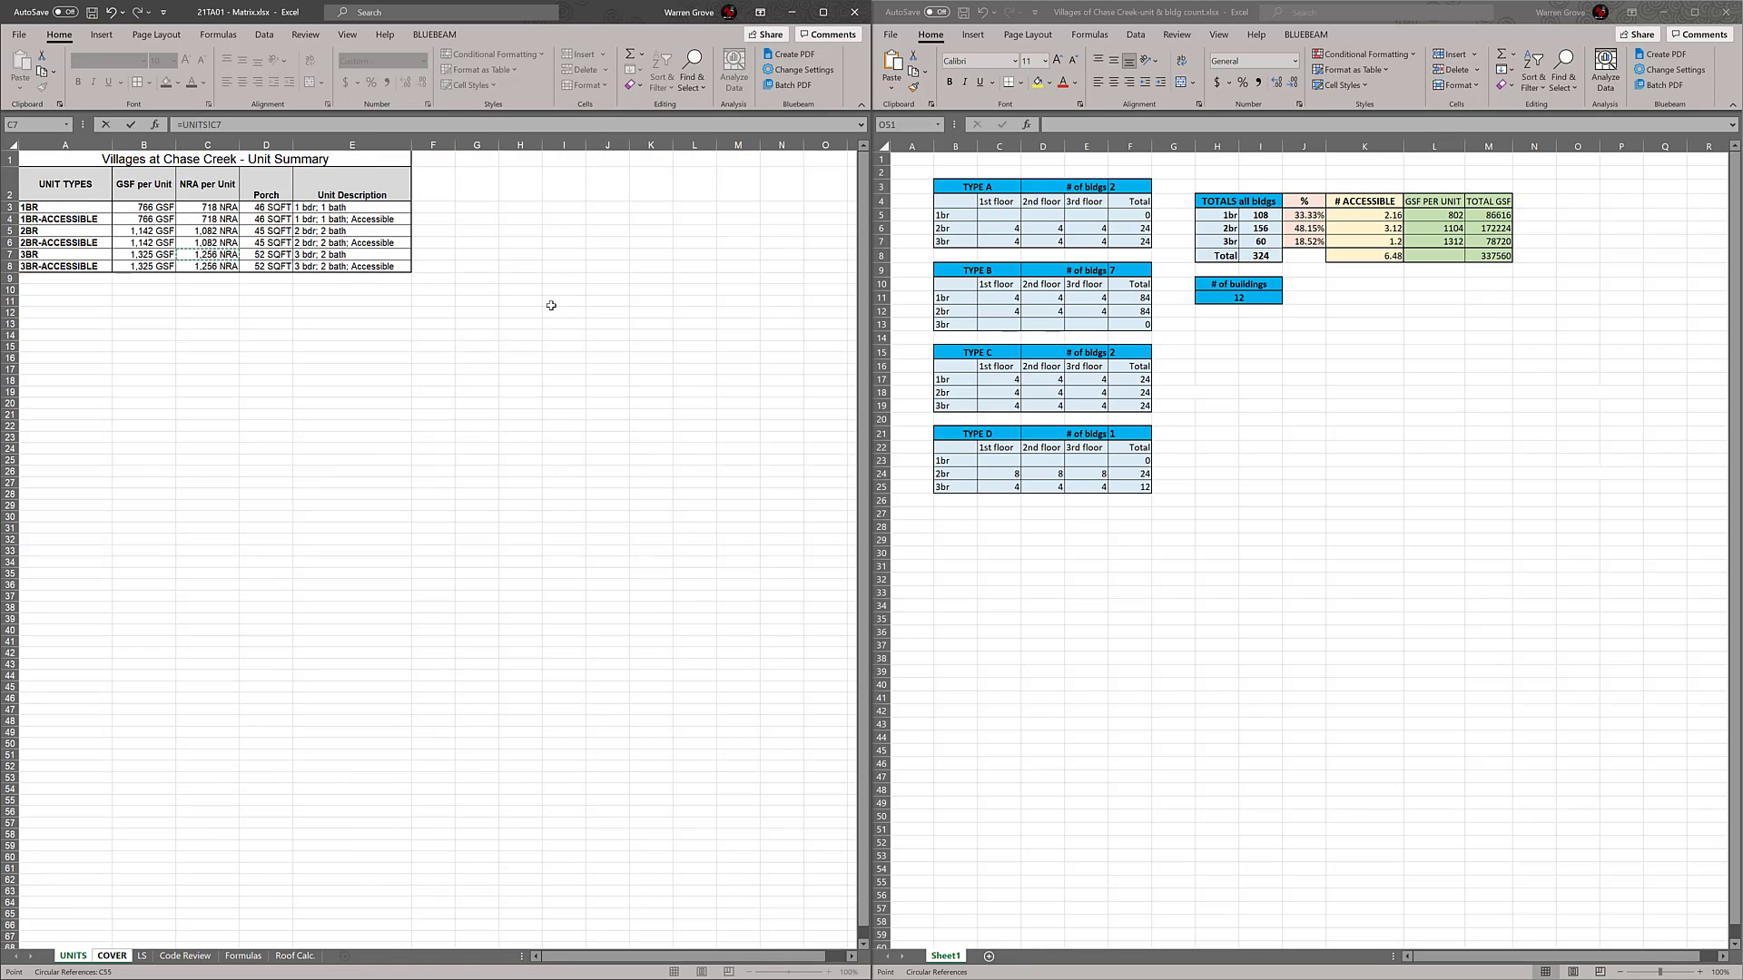
key(Return)
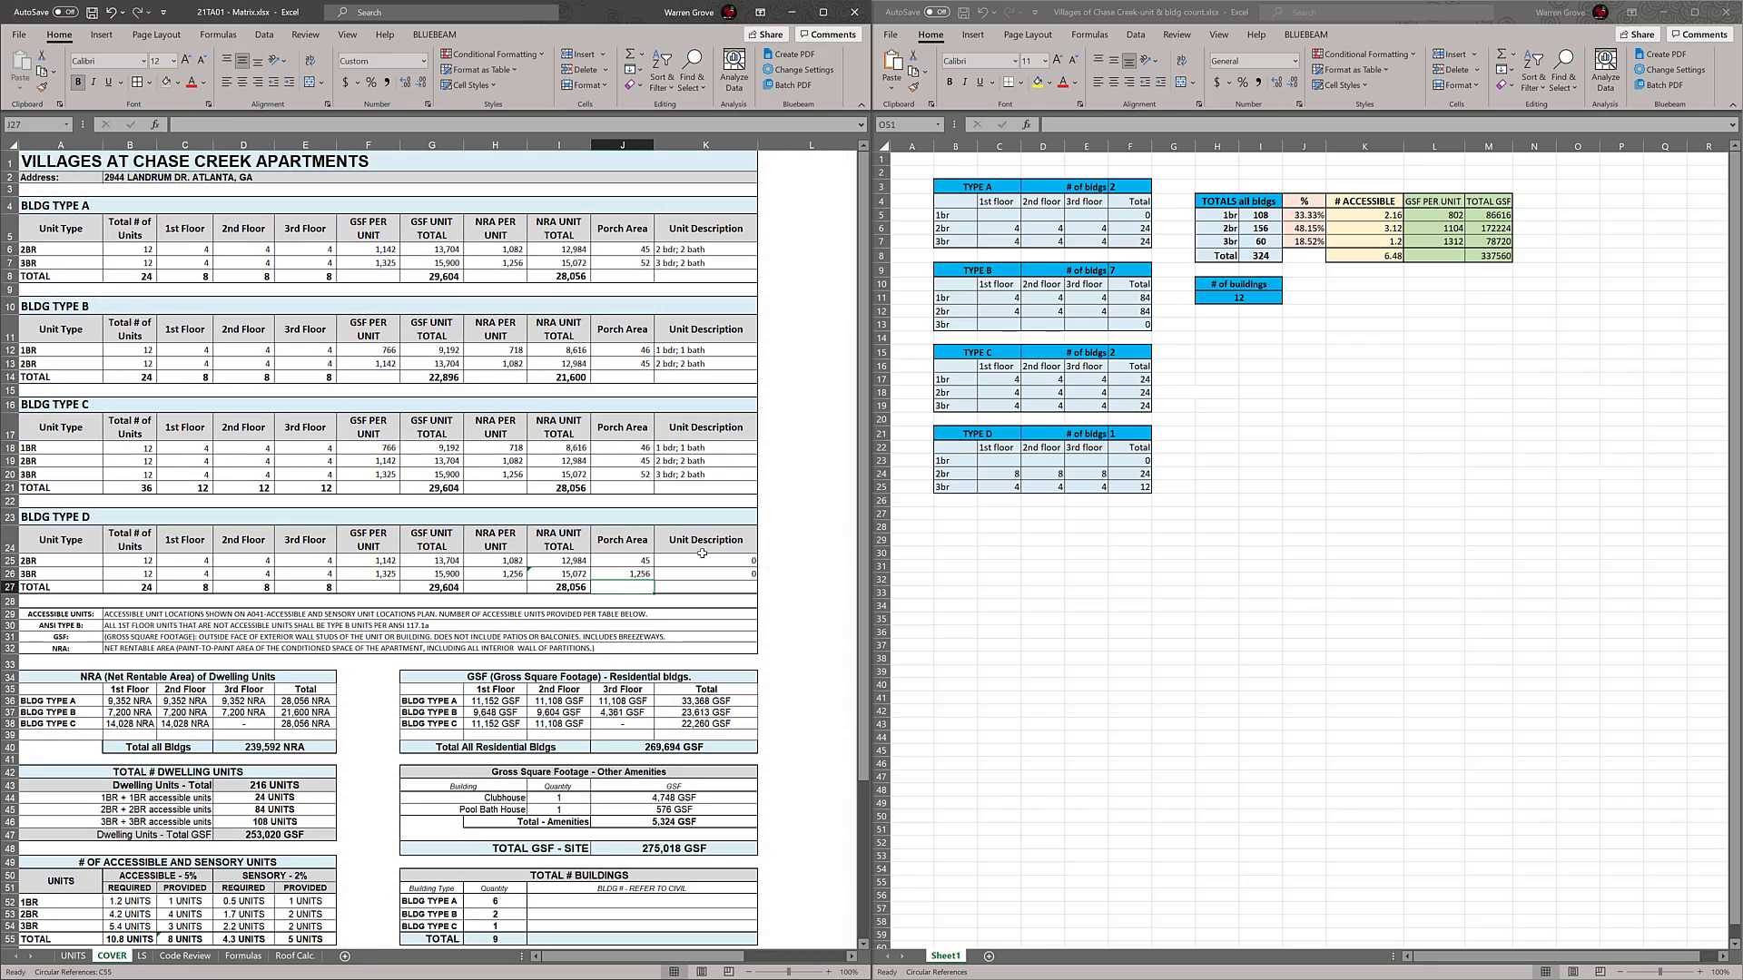
Link the BLDG TYPE D 3BR porch area (J26) to the 3BR porch value in UNITS cell D7
click(631, 575)
text(=)
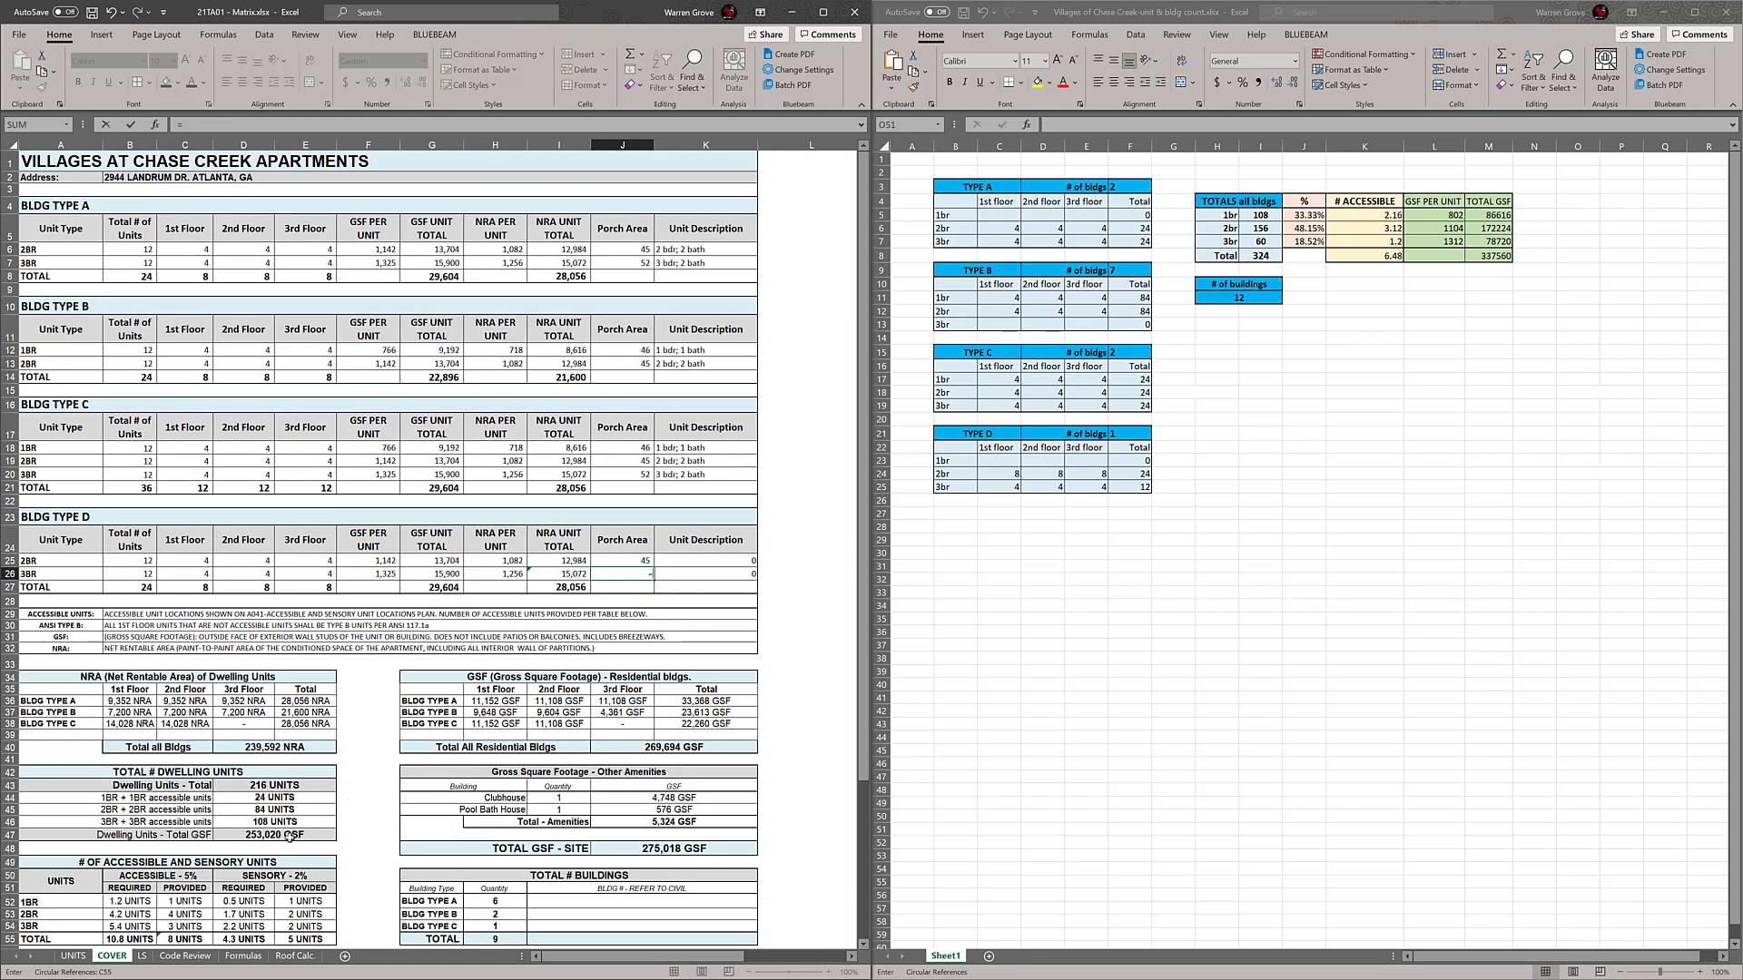
click(72, 956)
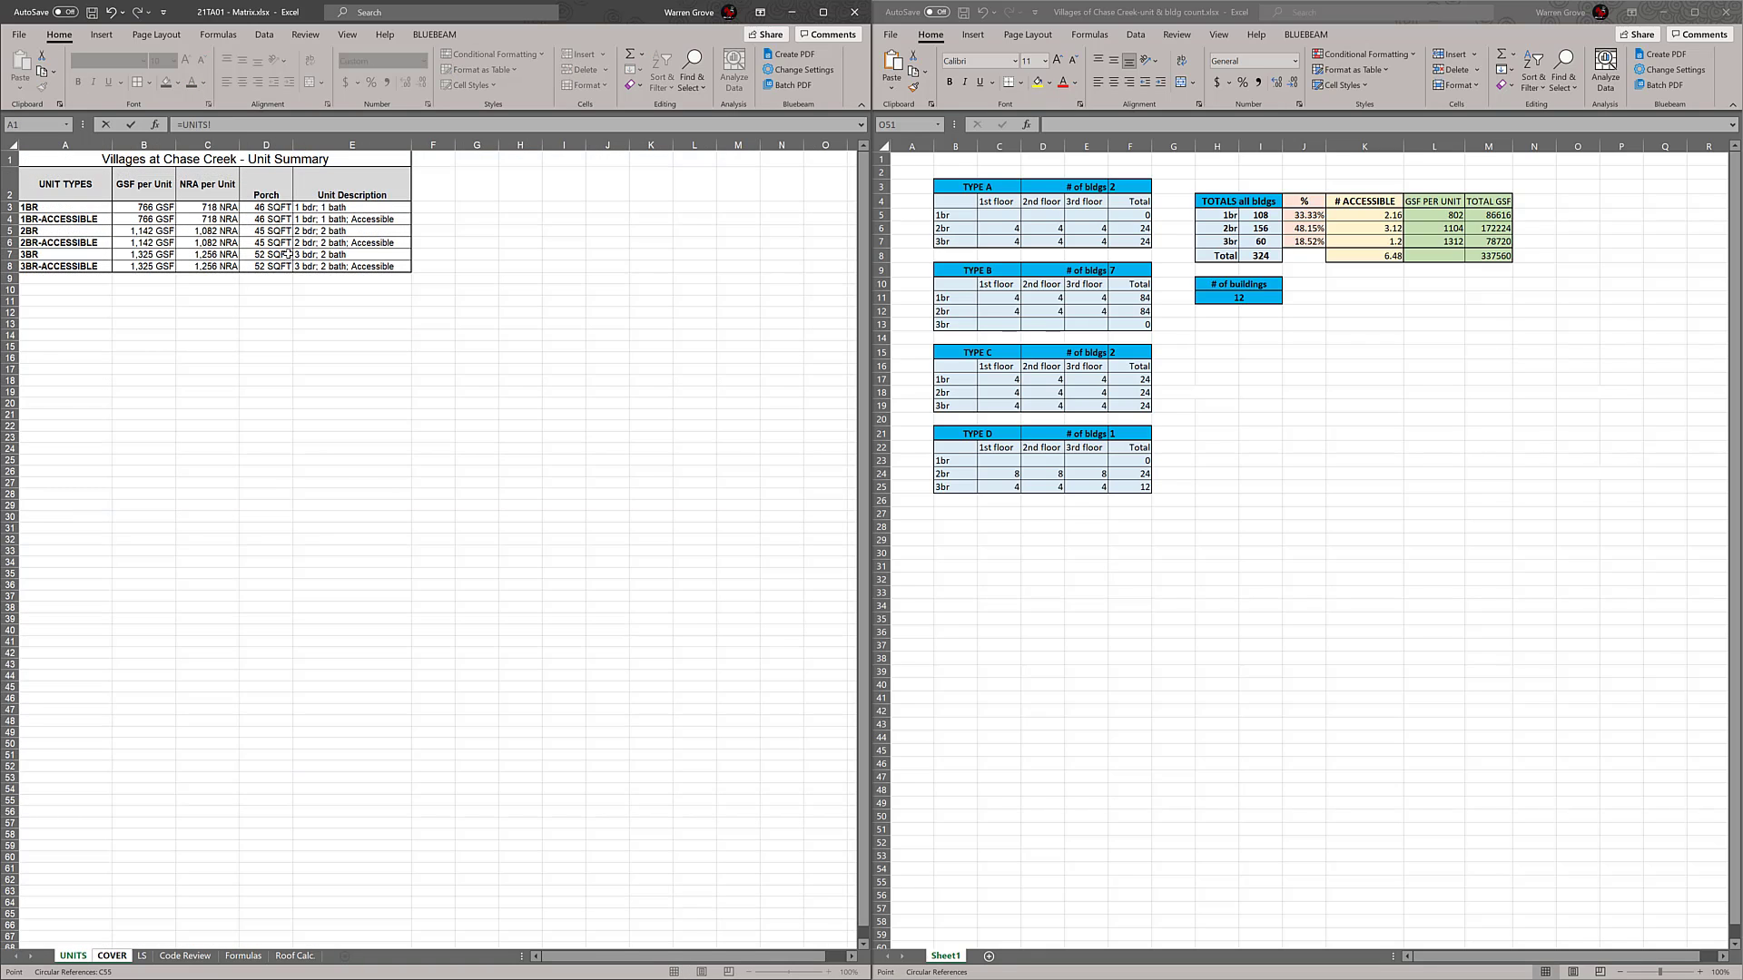
click(277, 253)
key(Return)
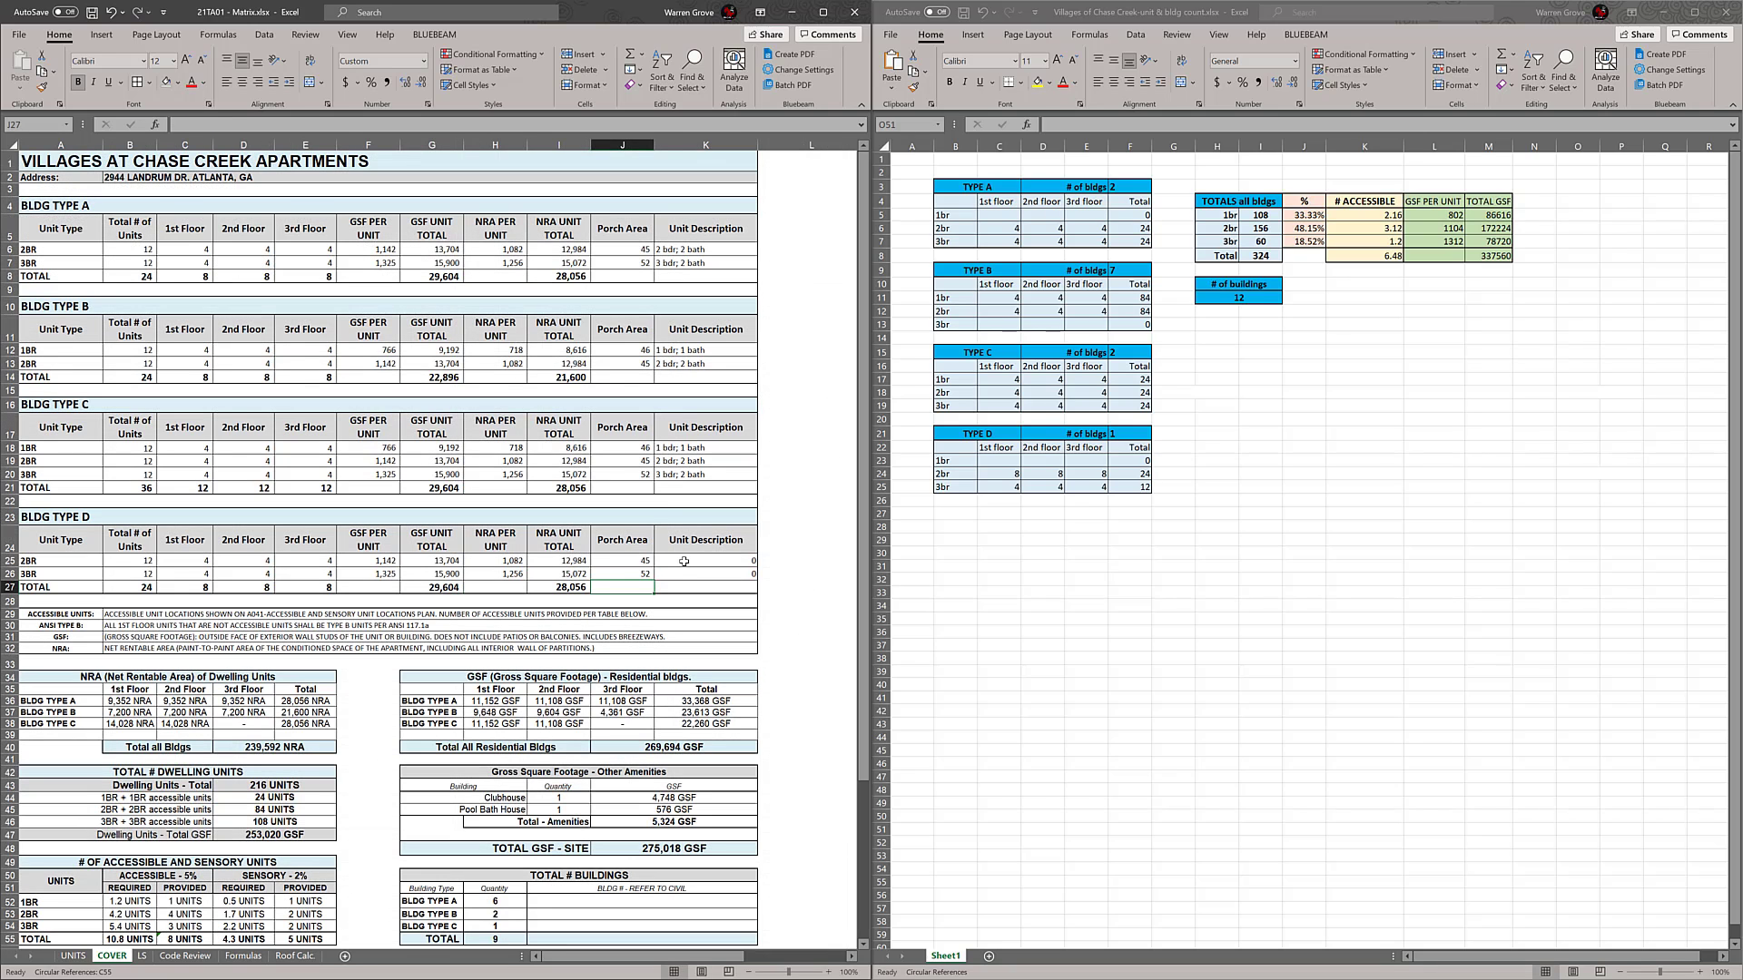
Link the BLDG TYPE D unit descriptions for 2BR (K25) and 3BR (K26) to UNITS cells E5 and E7
click(683, 561)
text(=)
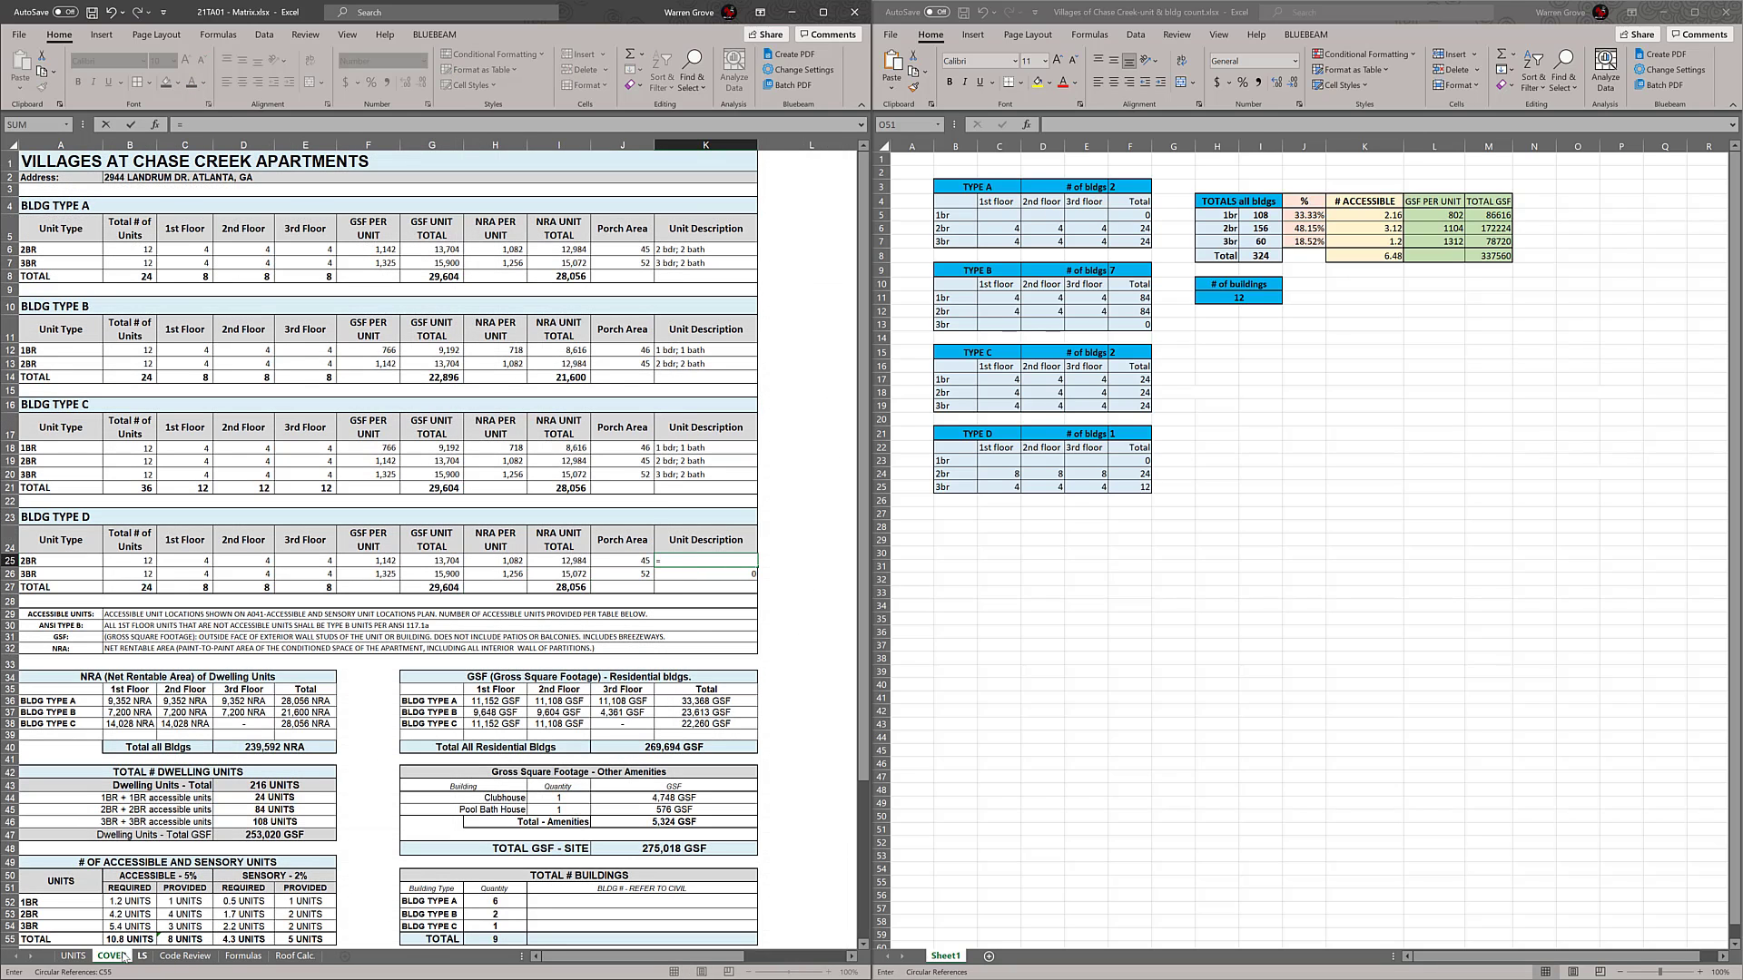
click(73, 956)
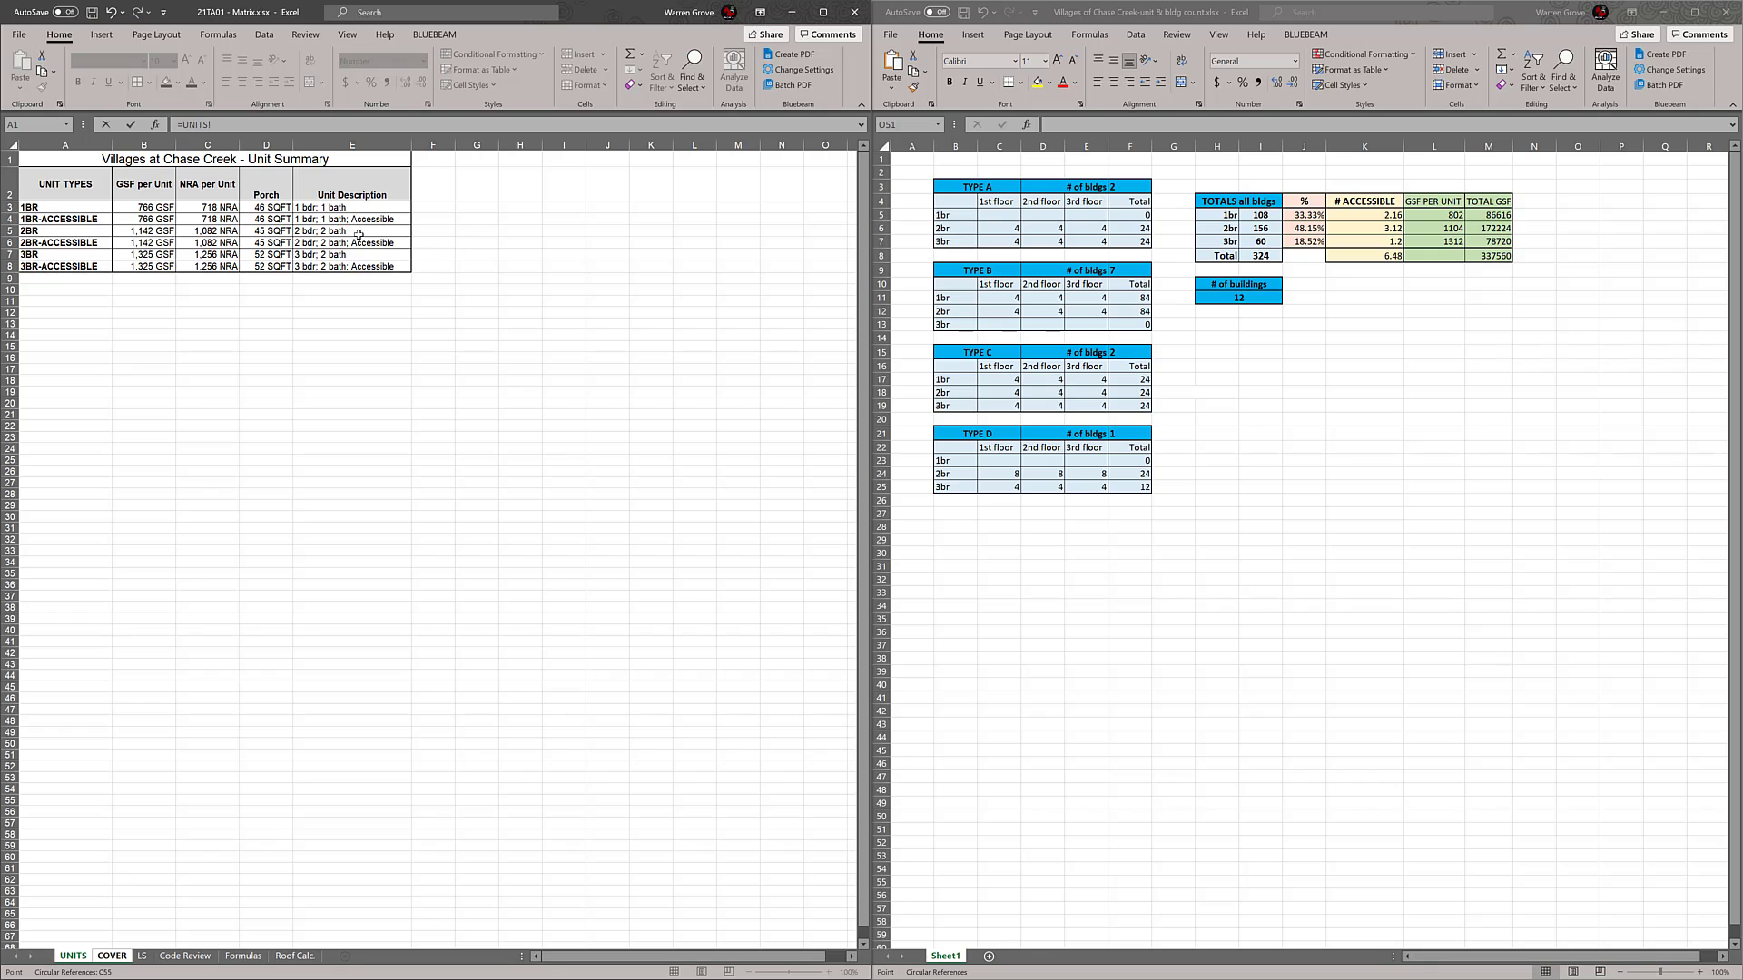
key(Return)
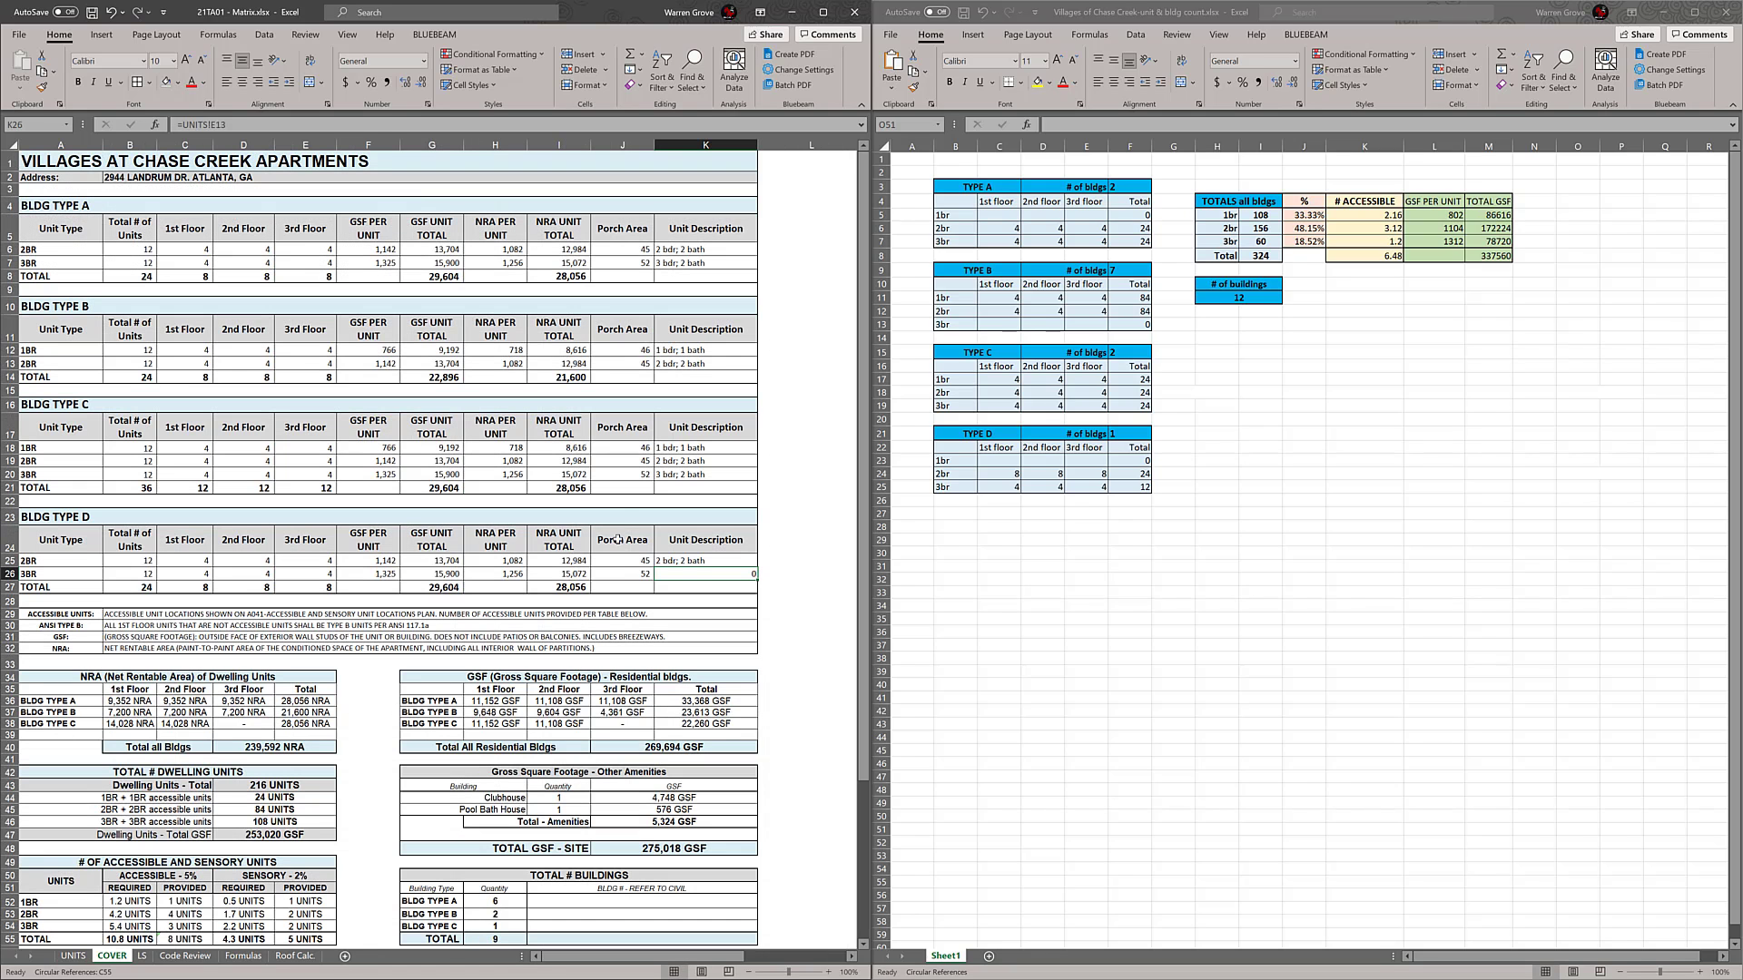
text(=)
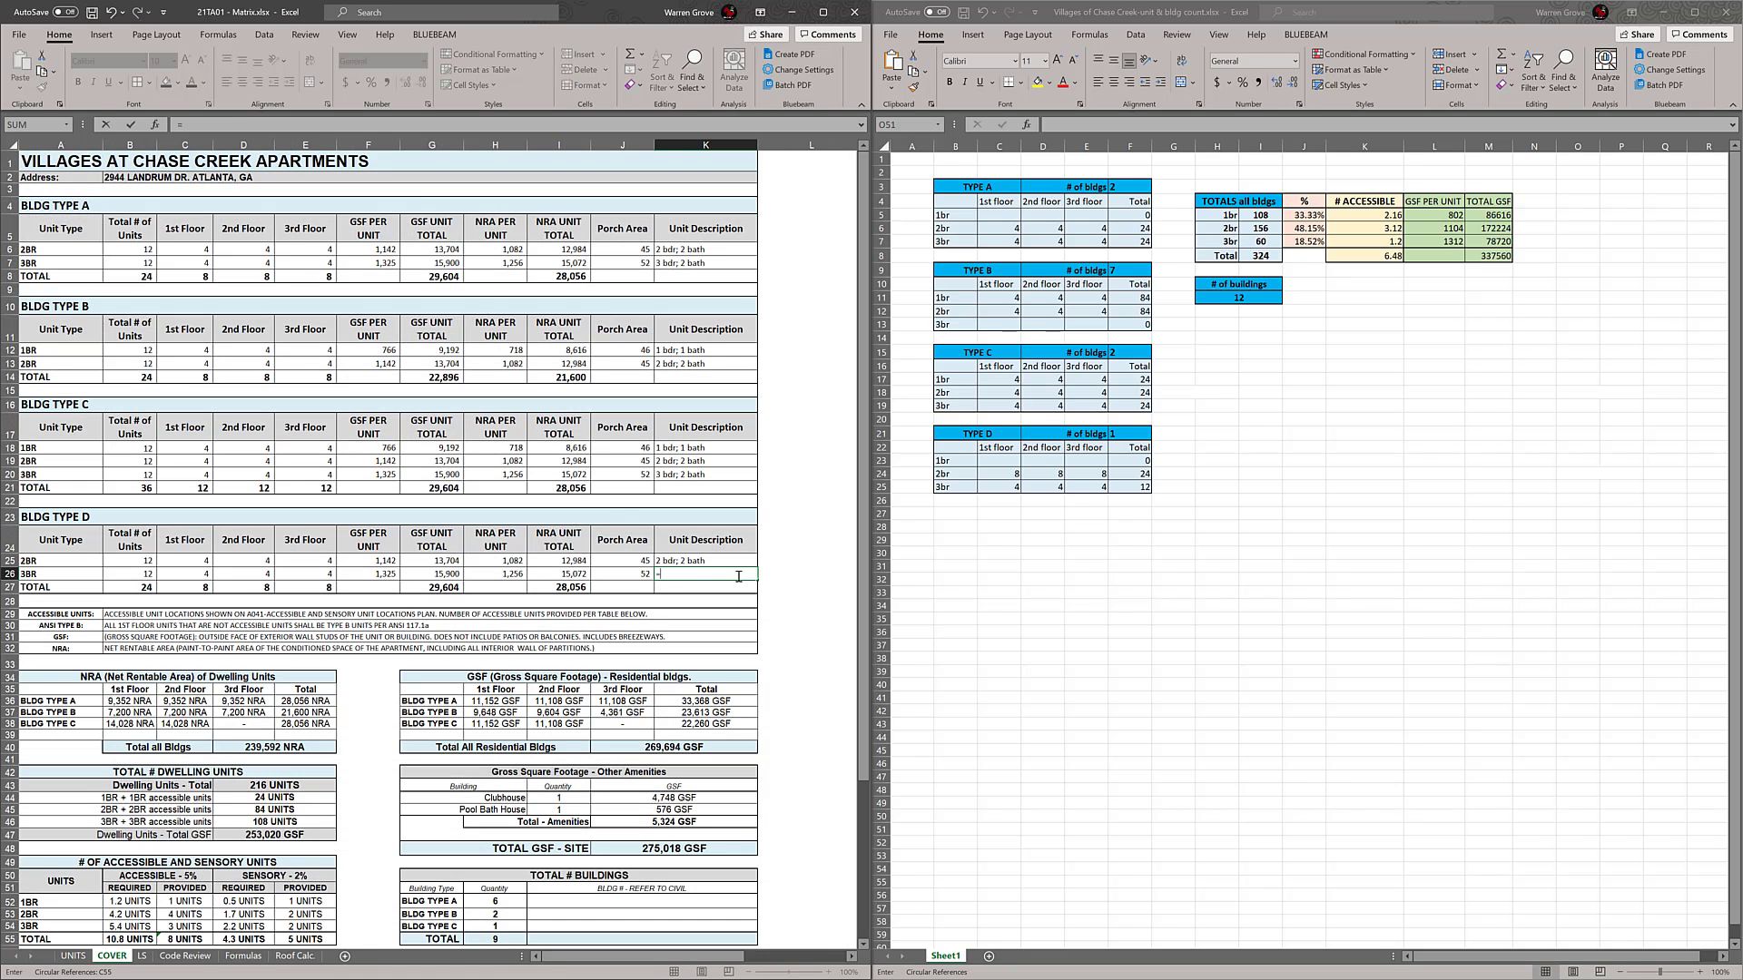
click(73, 955)
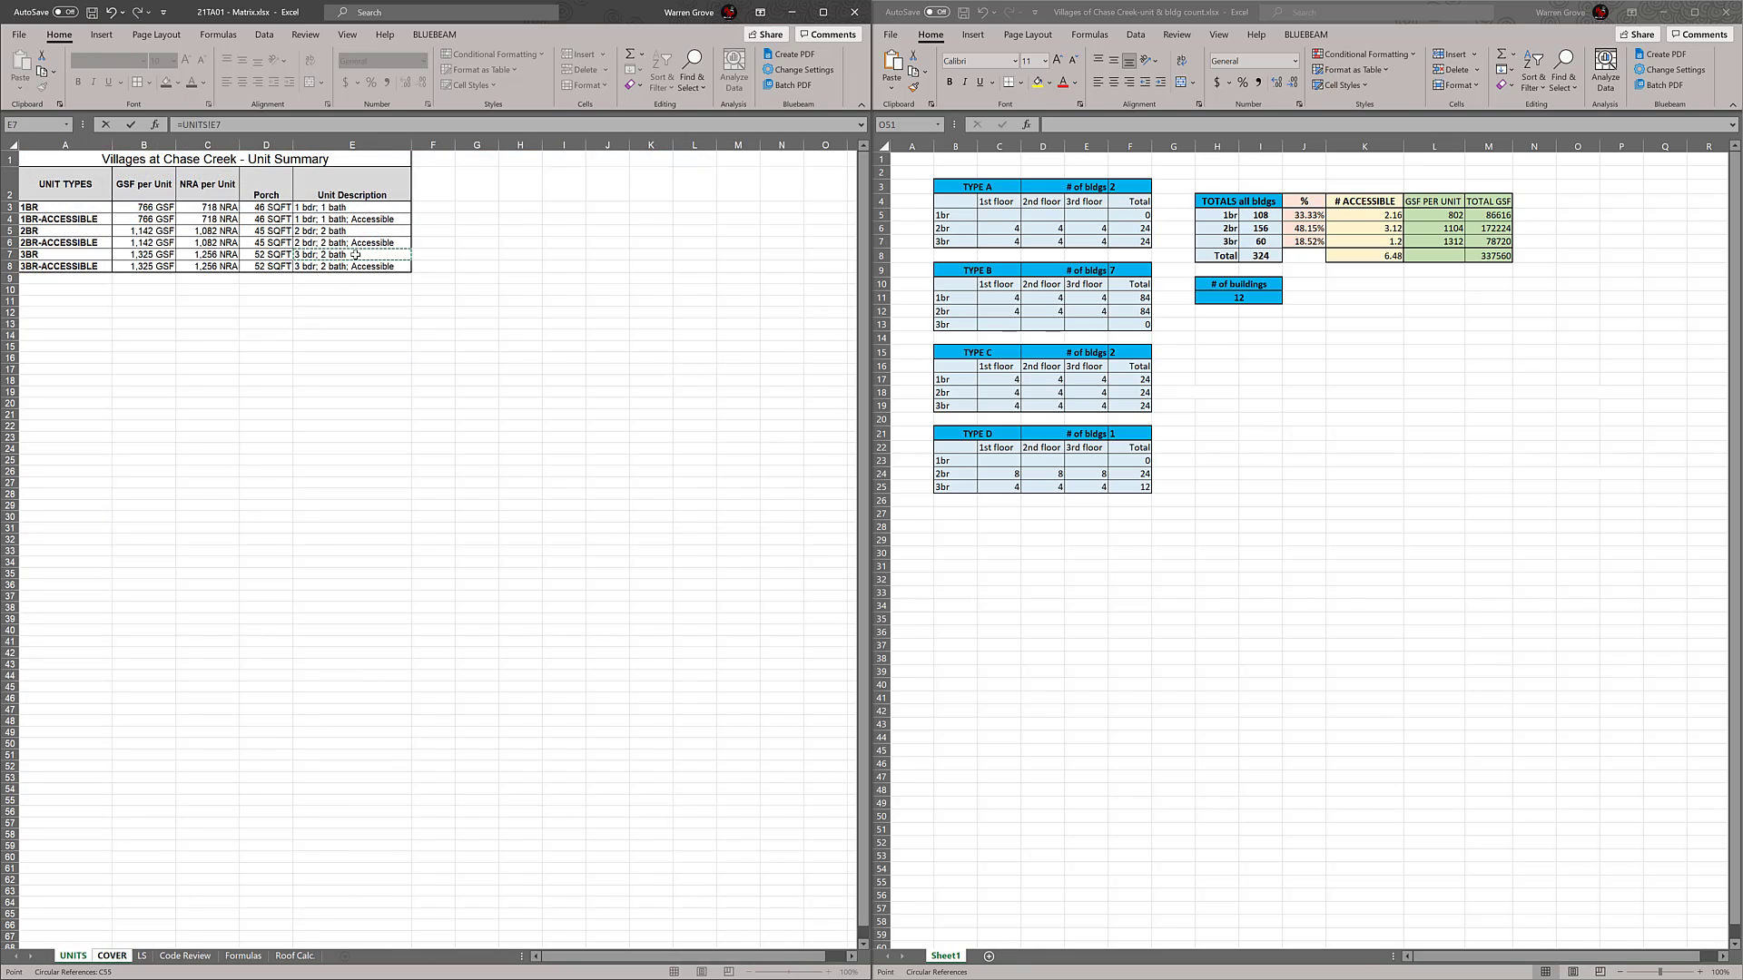
key(Return)
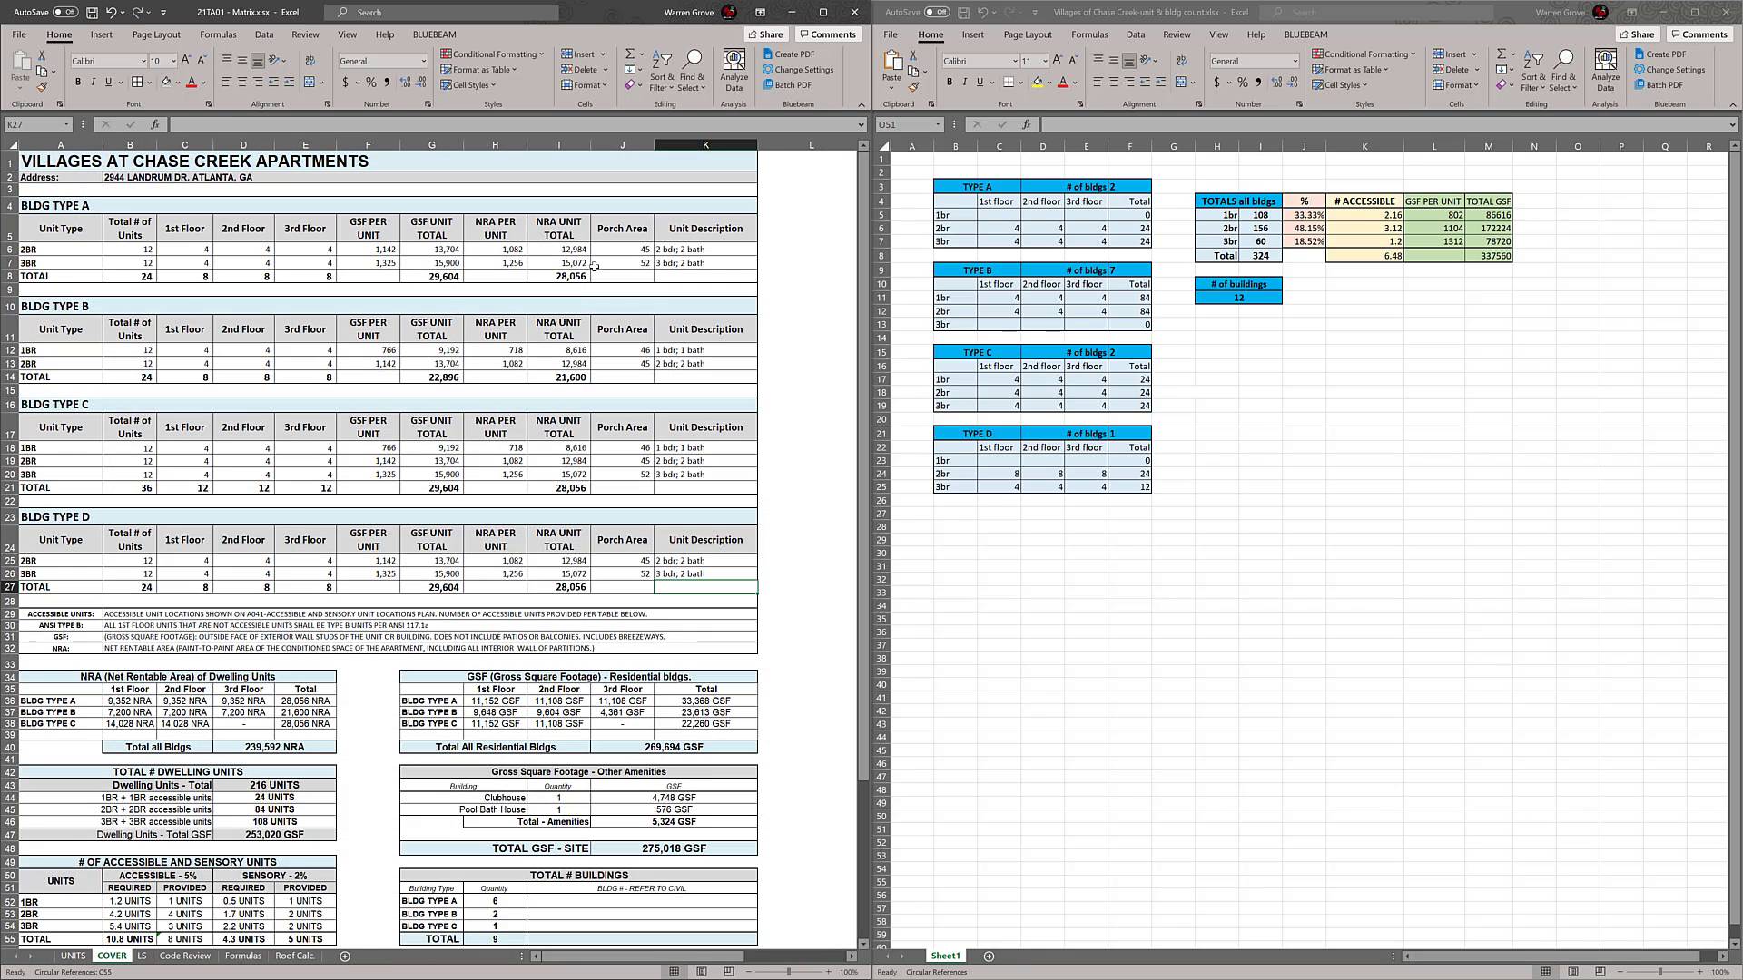
Examine the notes and summary tables below the BLDG TYPE D schedule, down to TOTAL # BUILDINGS
click(804, 505)
scroll(815, 504, down, 1)
scroll(815, 504, up, 1)
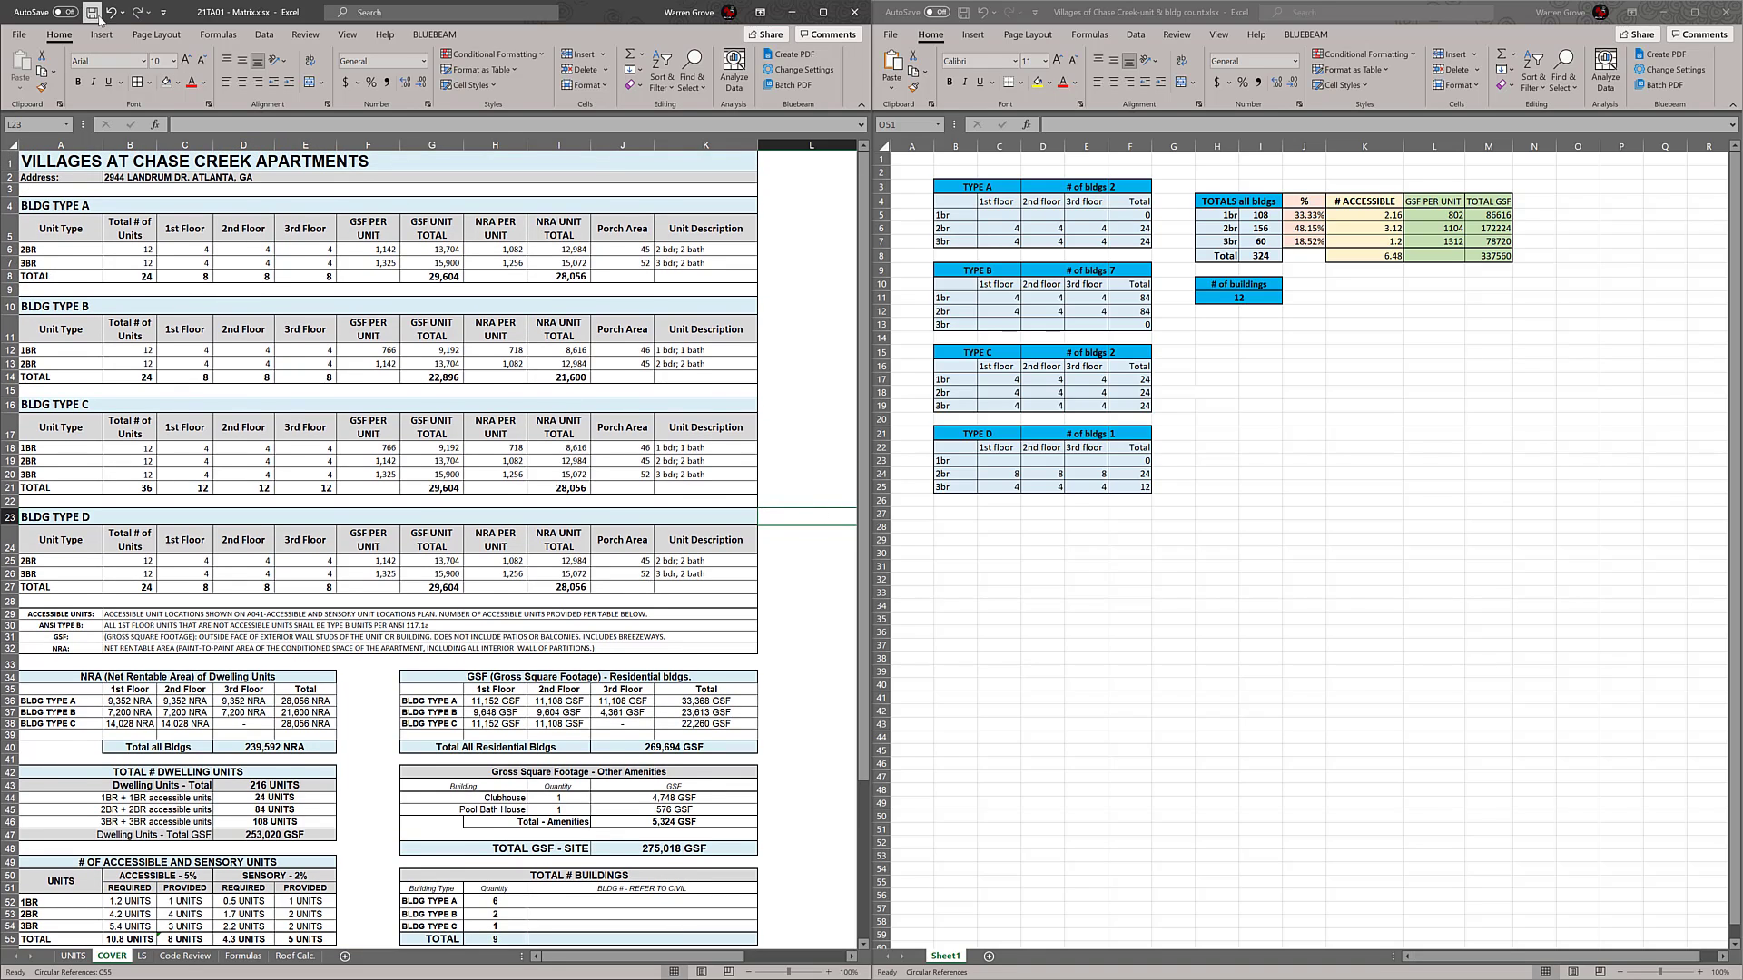
scroll(418, 268, down, 1)
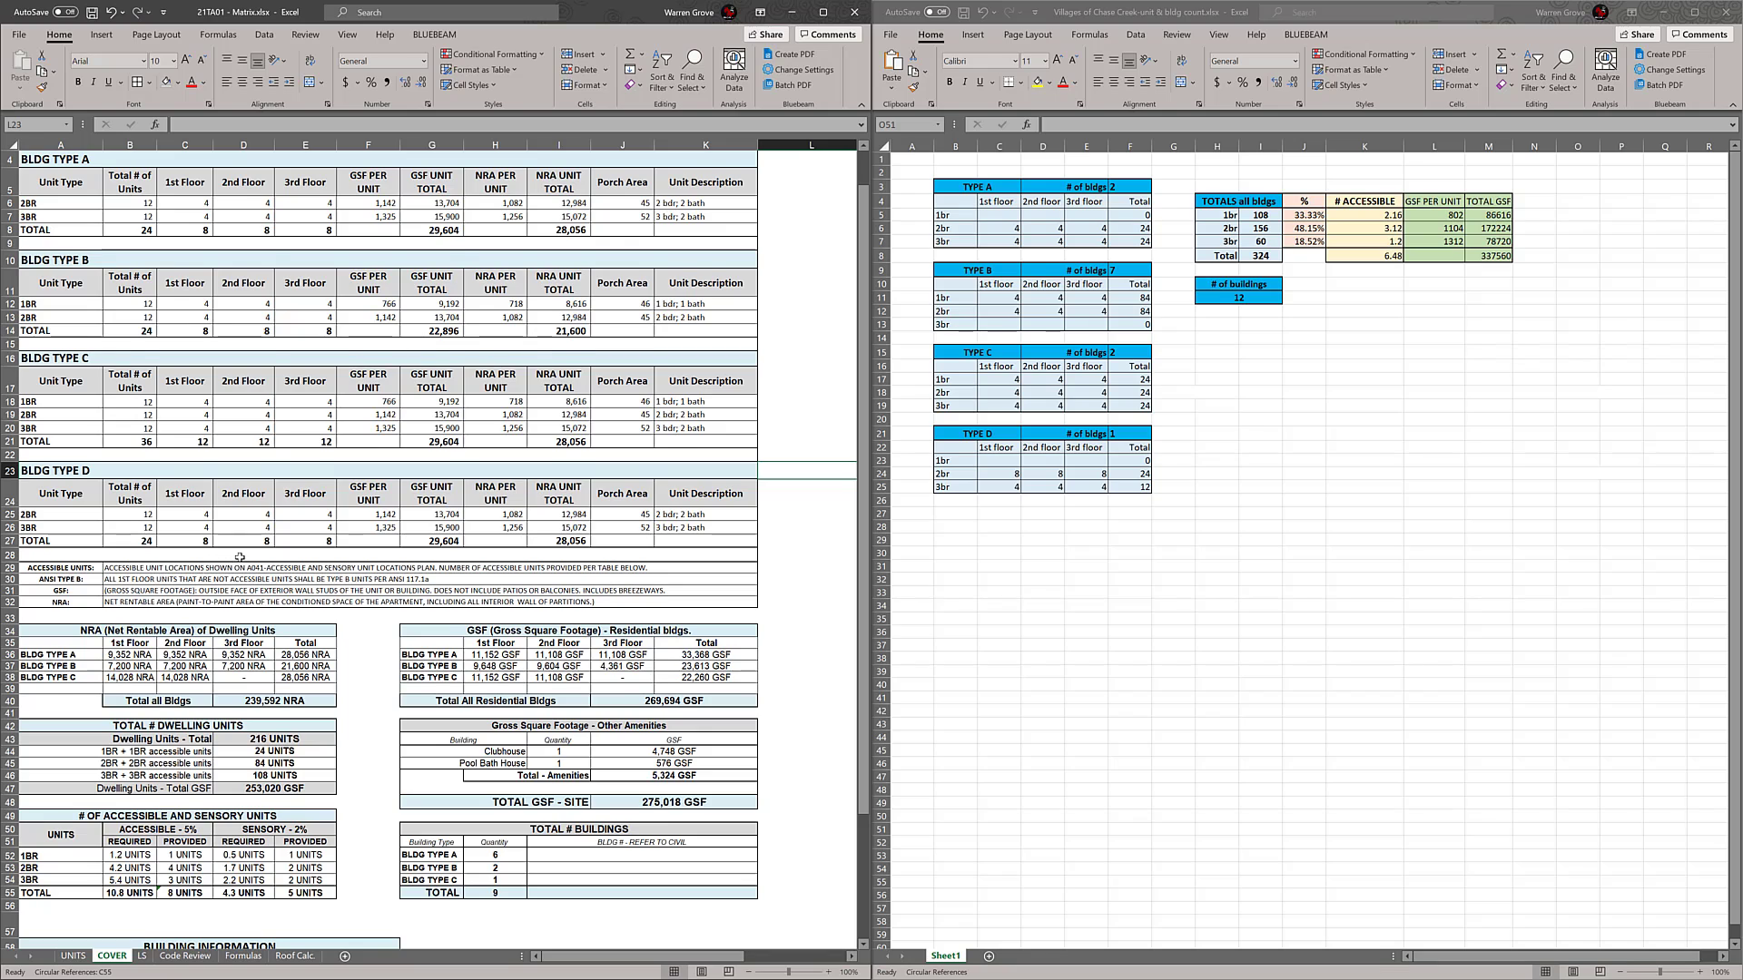
scroll(239, 558, up, 1)
click(201, 617)
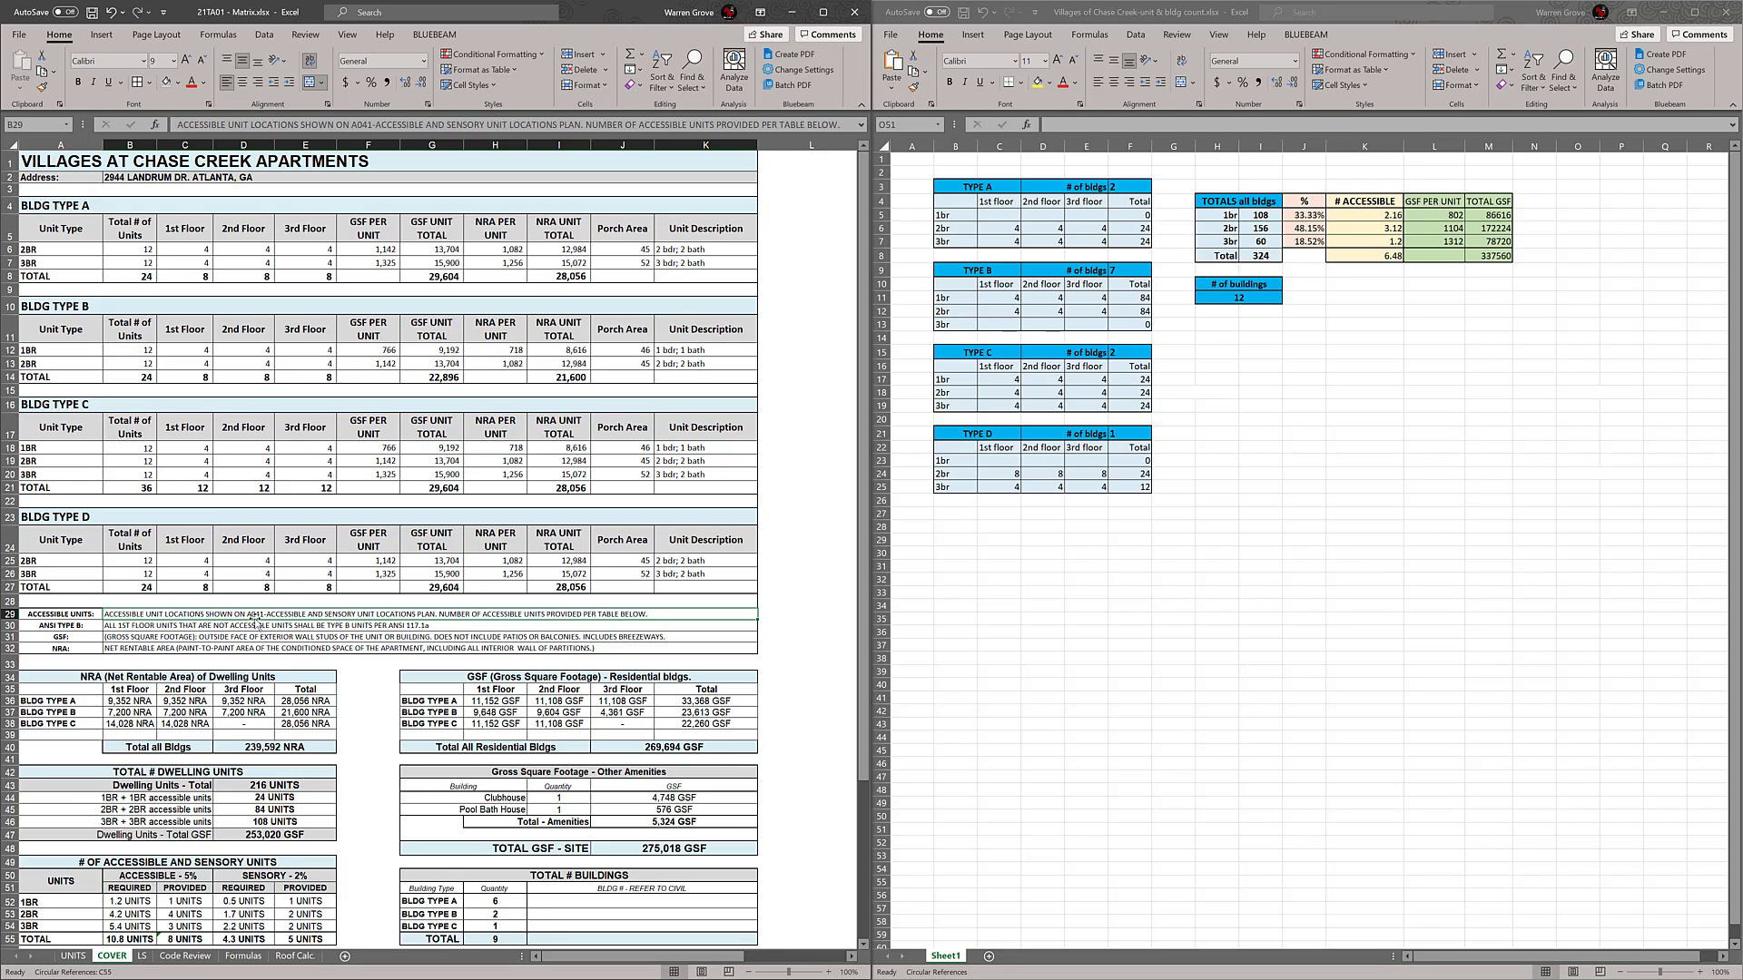
scroll(411, 507, down, 2)
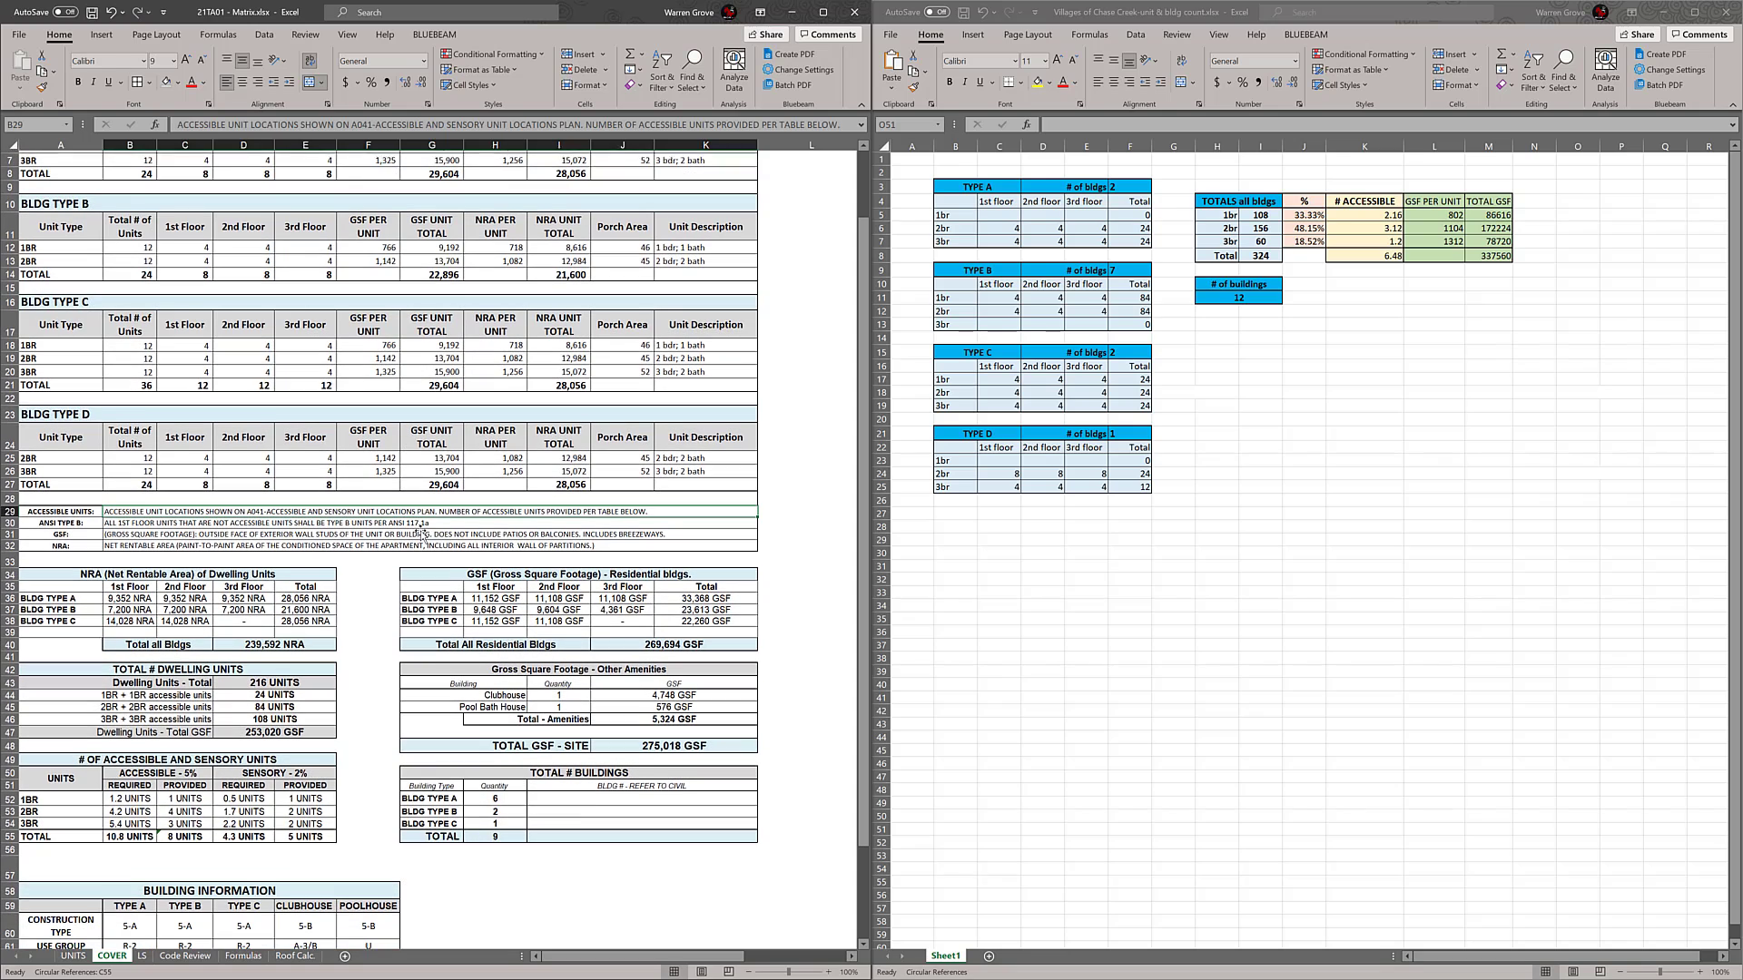
click(513, 794)
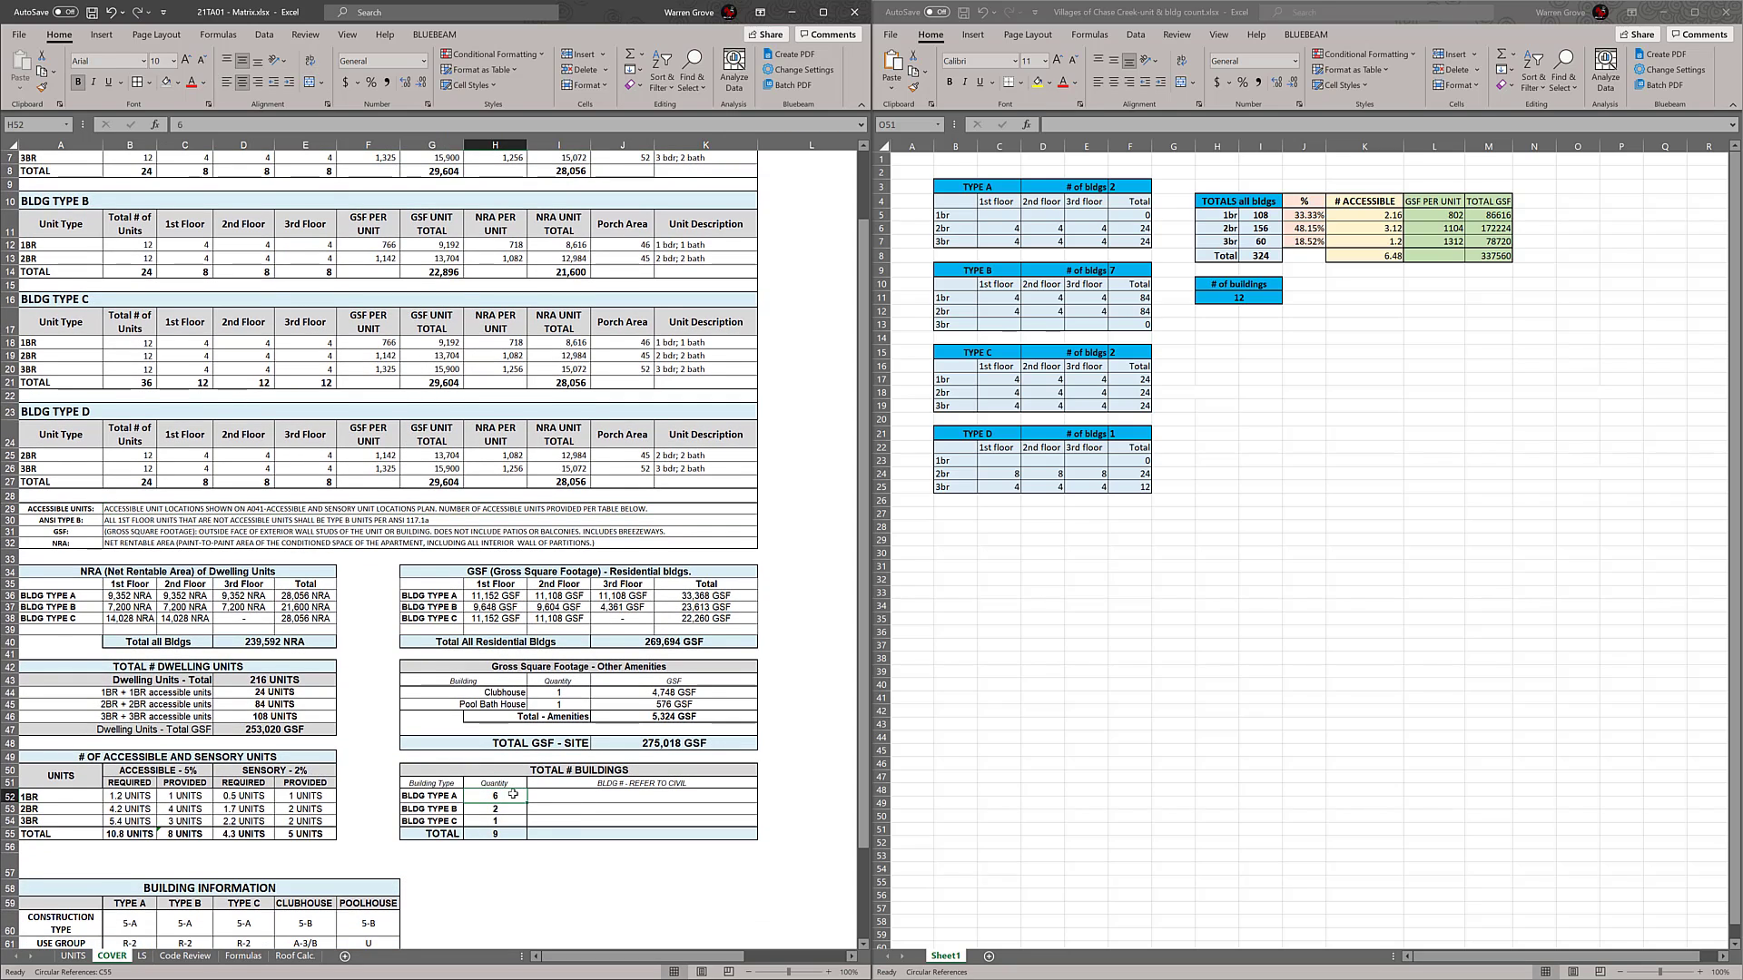
scroll(513, 794, down, 1)
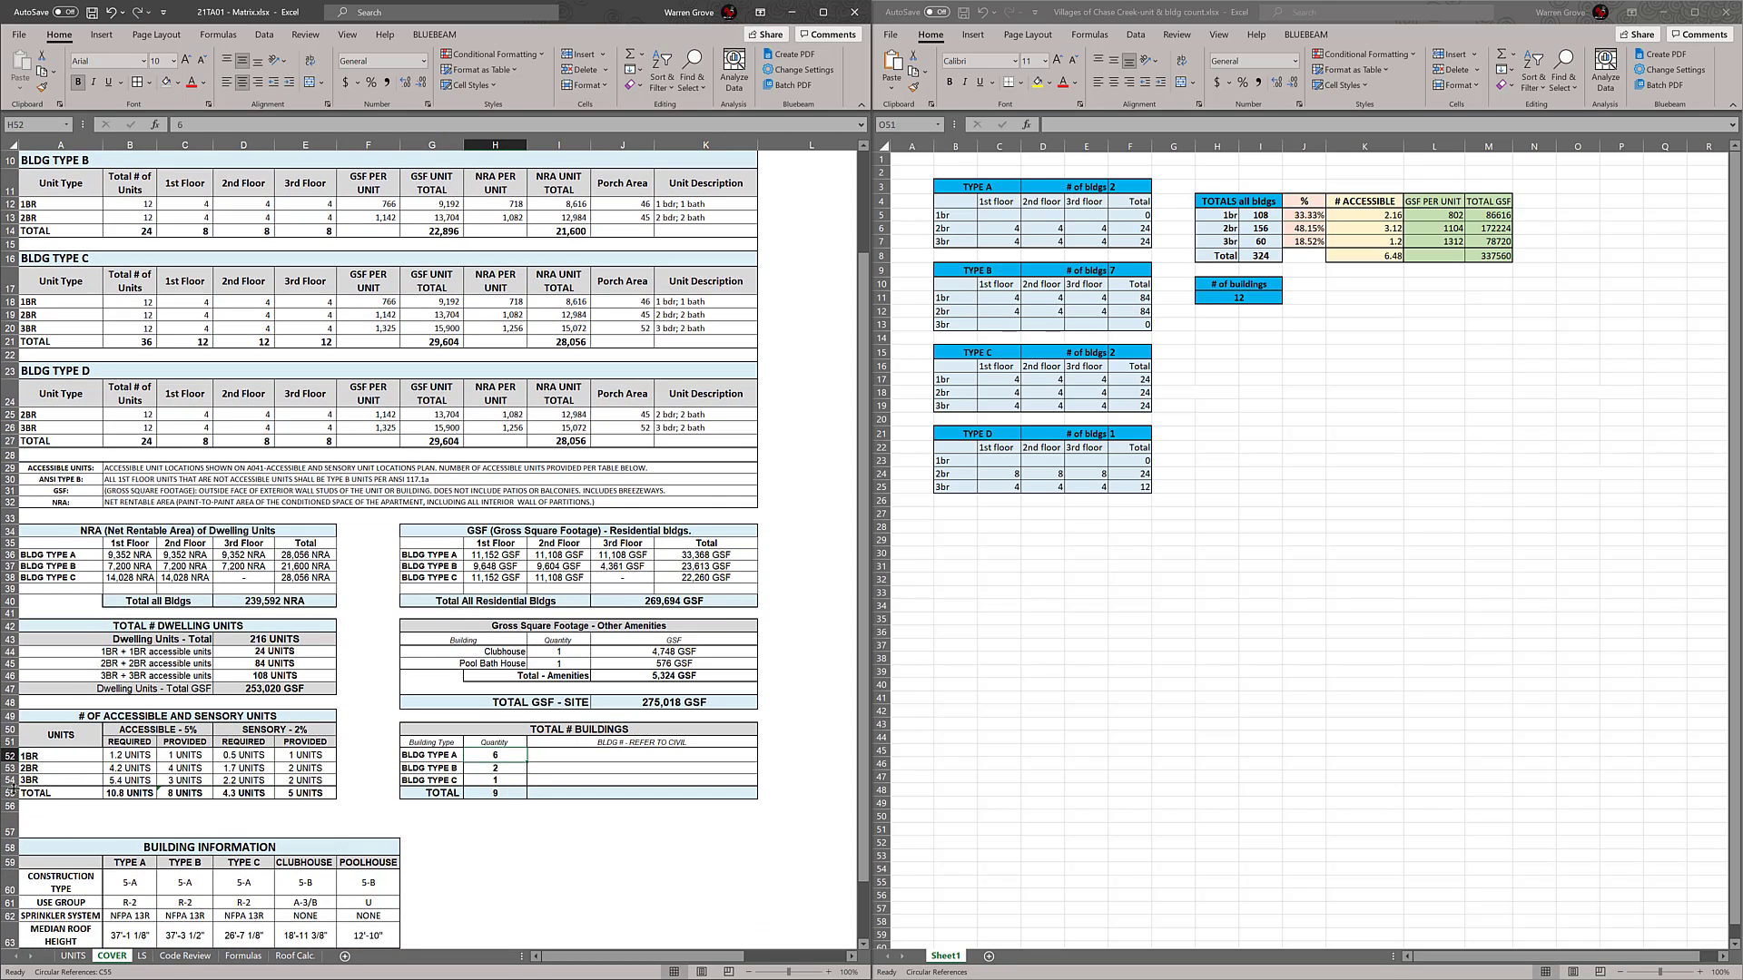
Insert a row above row 55 and move the accessible and sensory units TOTAL cells back up to row 55
click(13, 793)
right_click(13, 793)
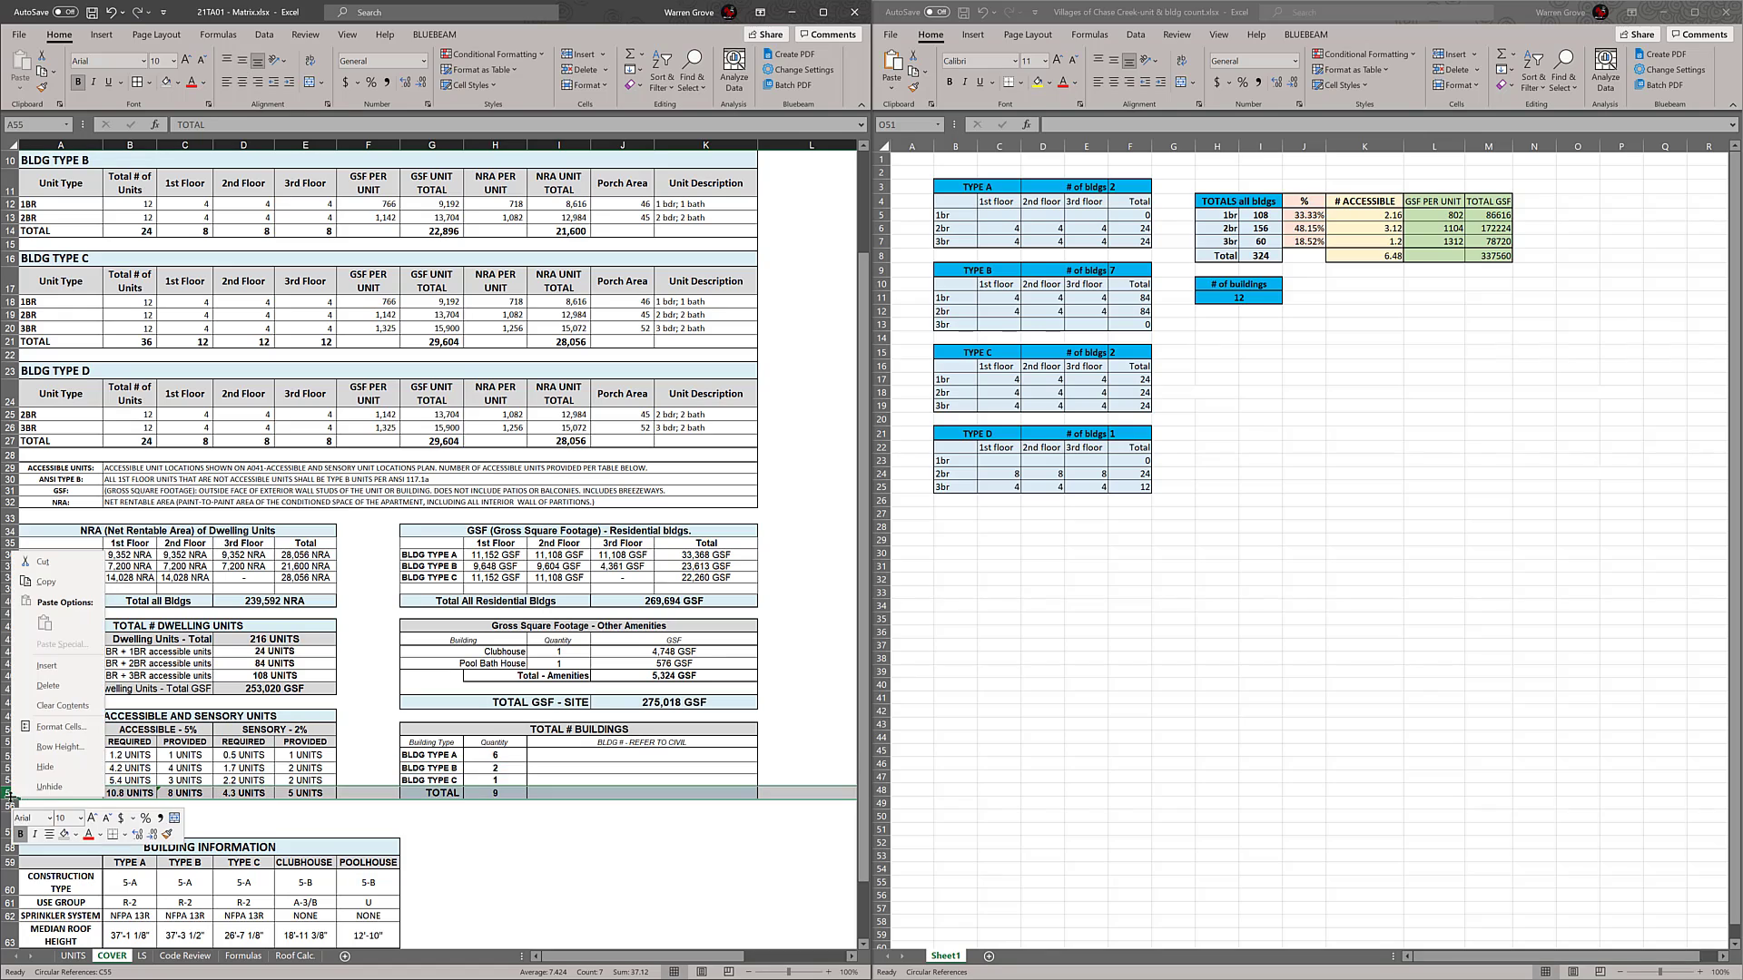
click(47, 665)
drag(74, 806, 324, 792)
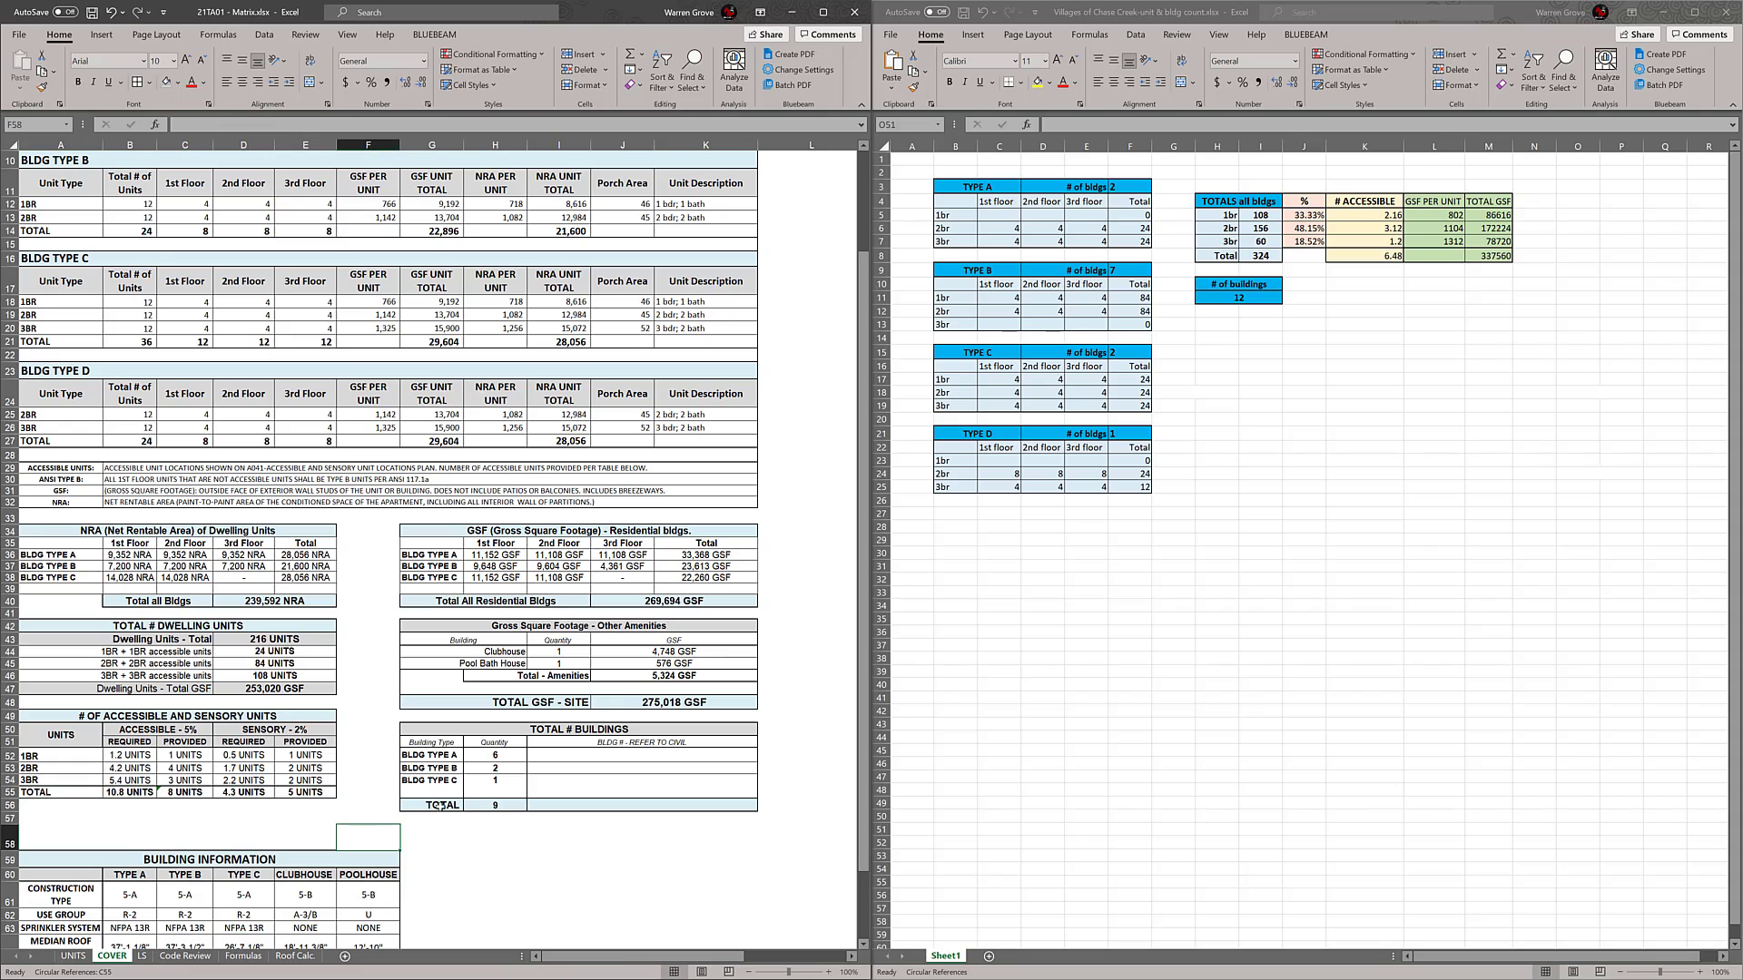
Apply borders to G52:K55 in TOTAL # BUILDINGS and extend the merged BLDG # cell format from row 54 to row 55
click(443, 786)
drag(545, 792, 427, 753)
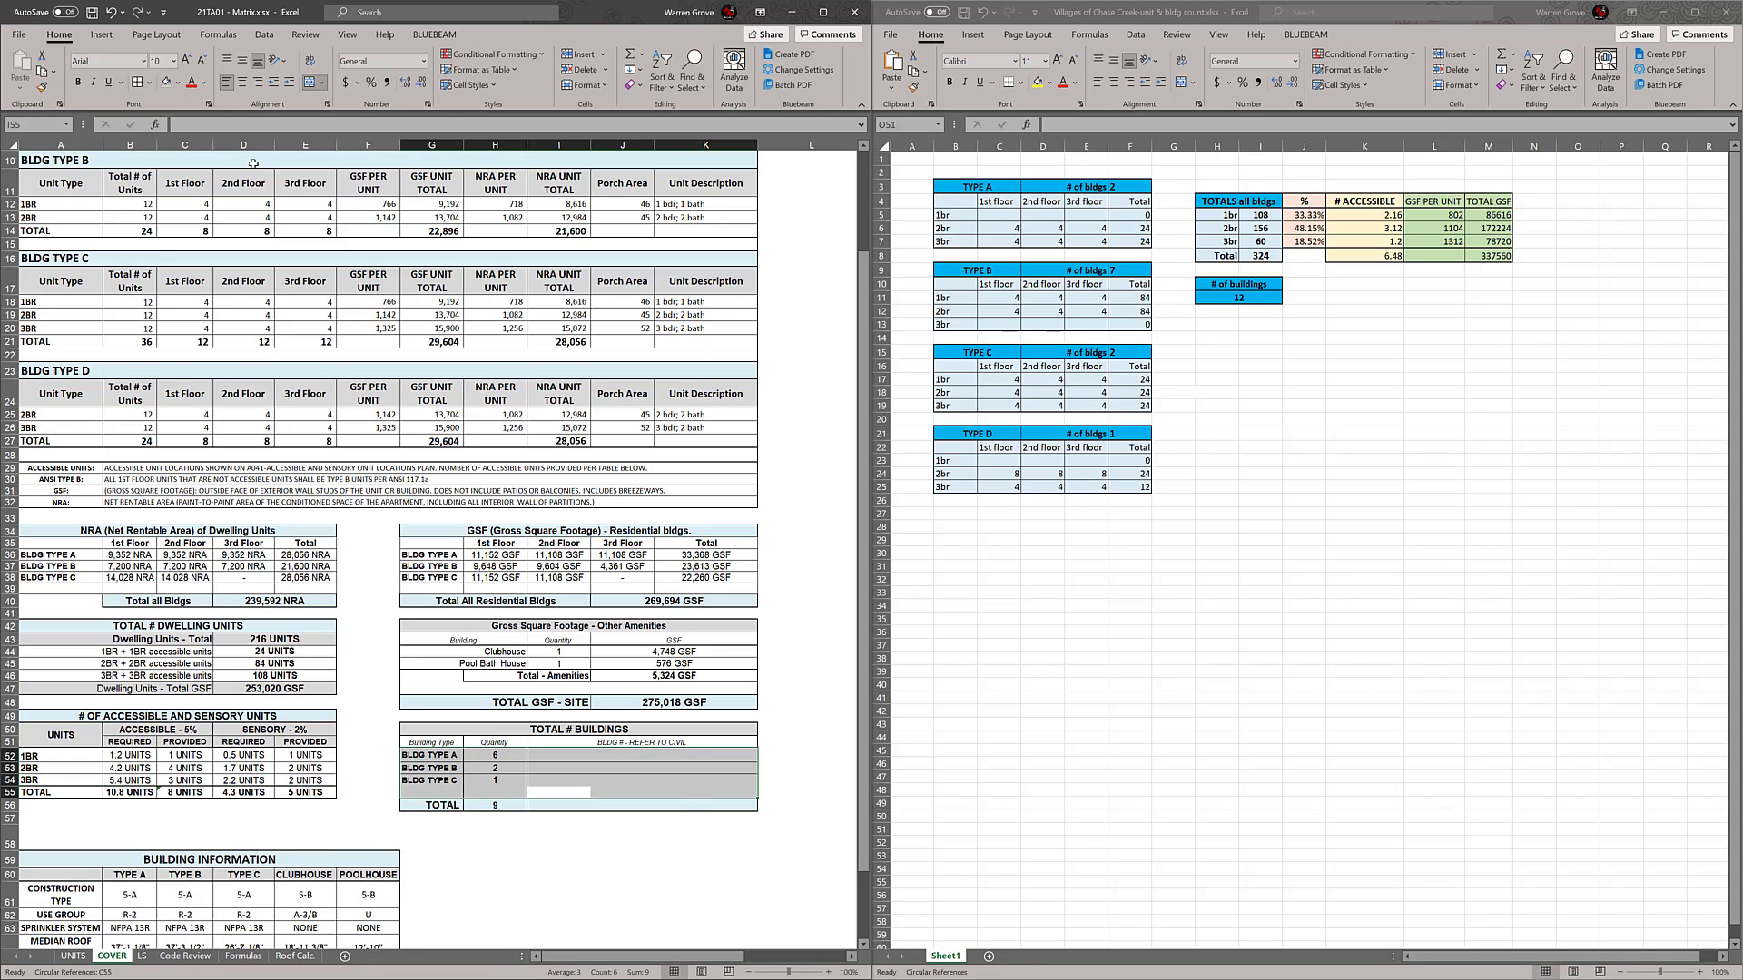
click(136, 82)
click(672, 837)
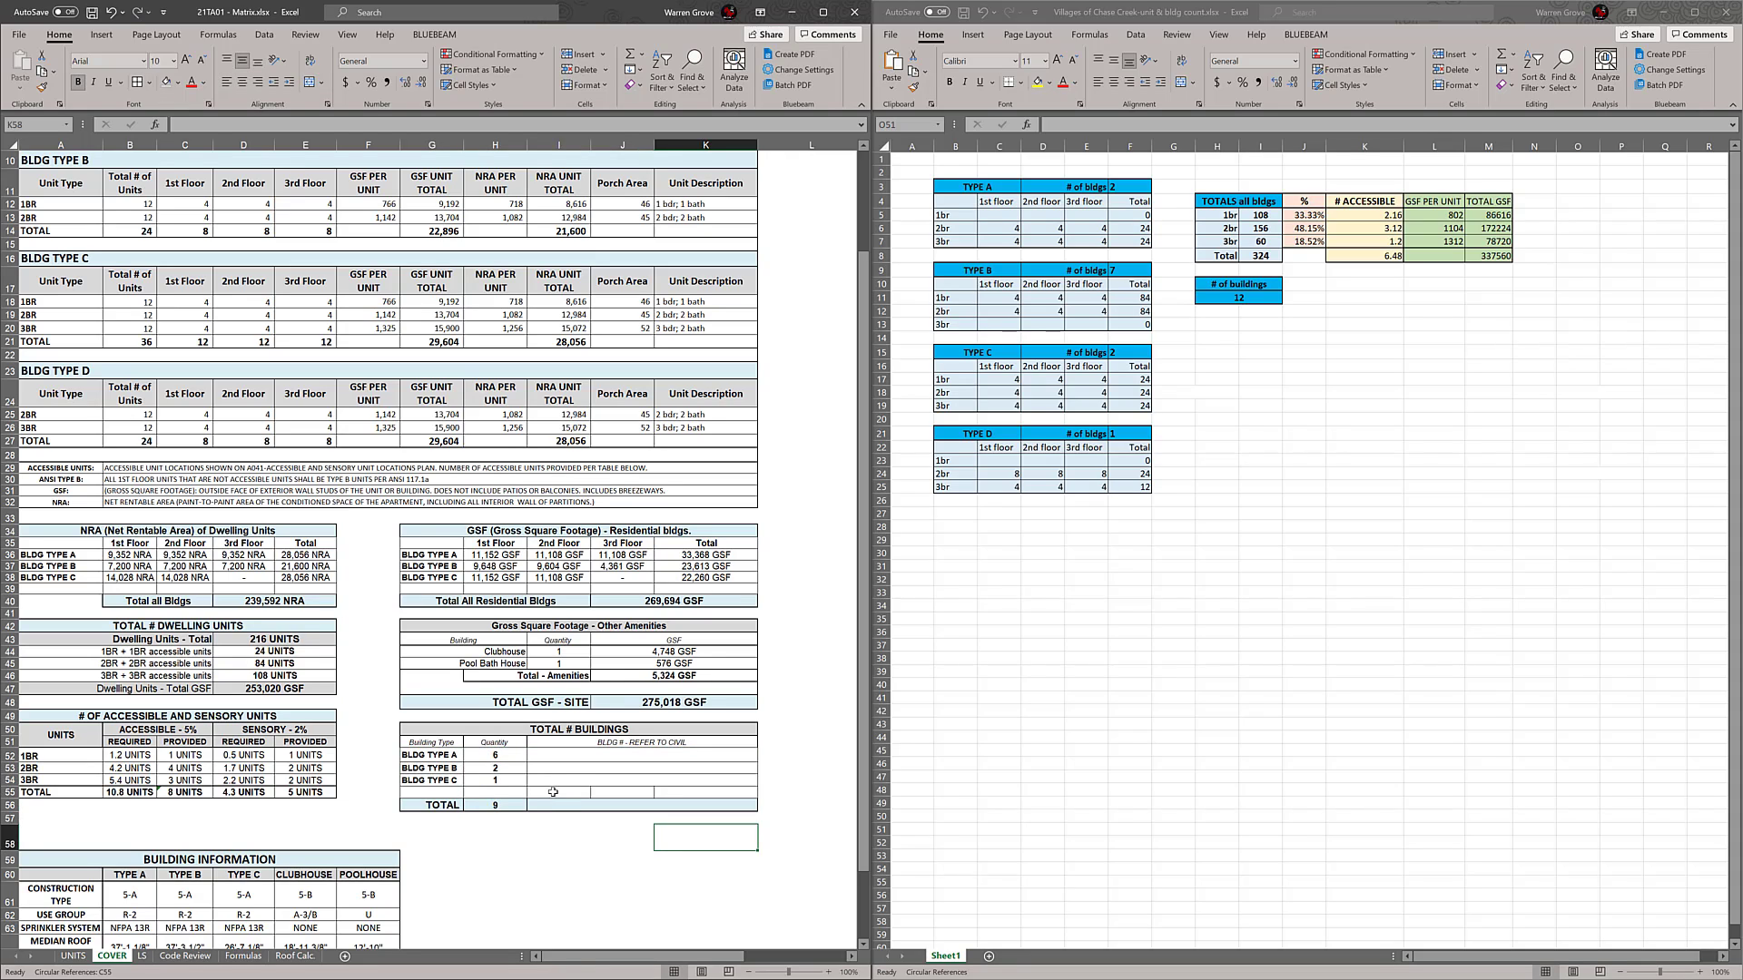
click(567, 781)
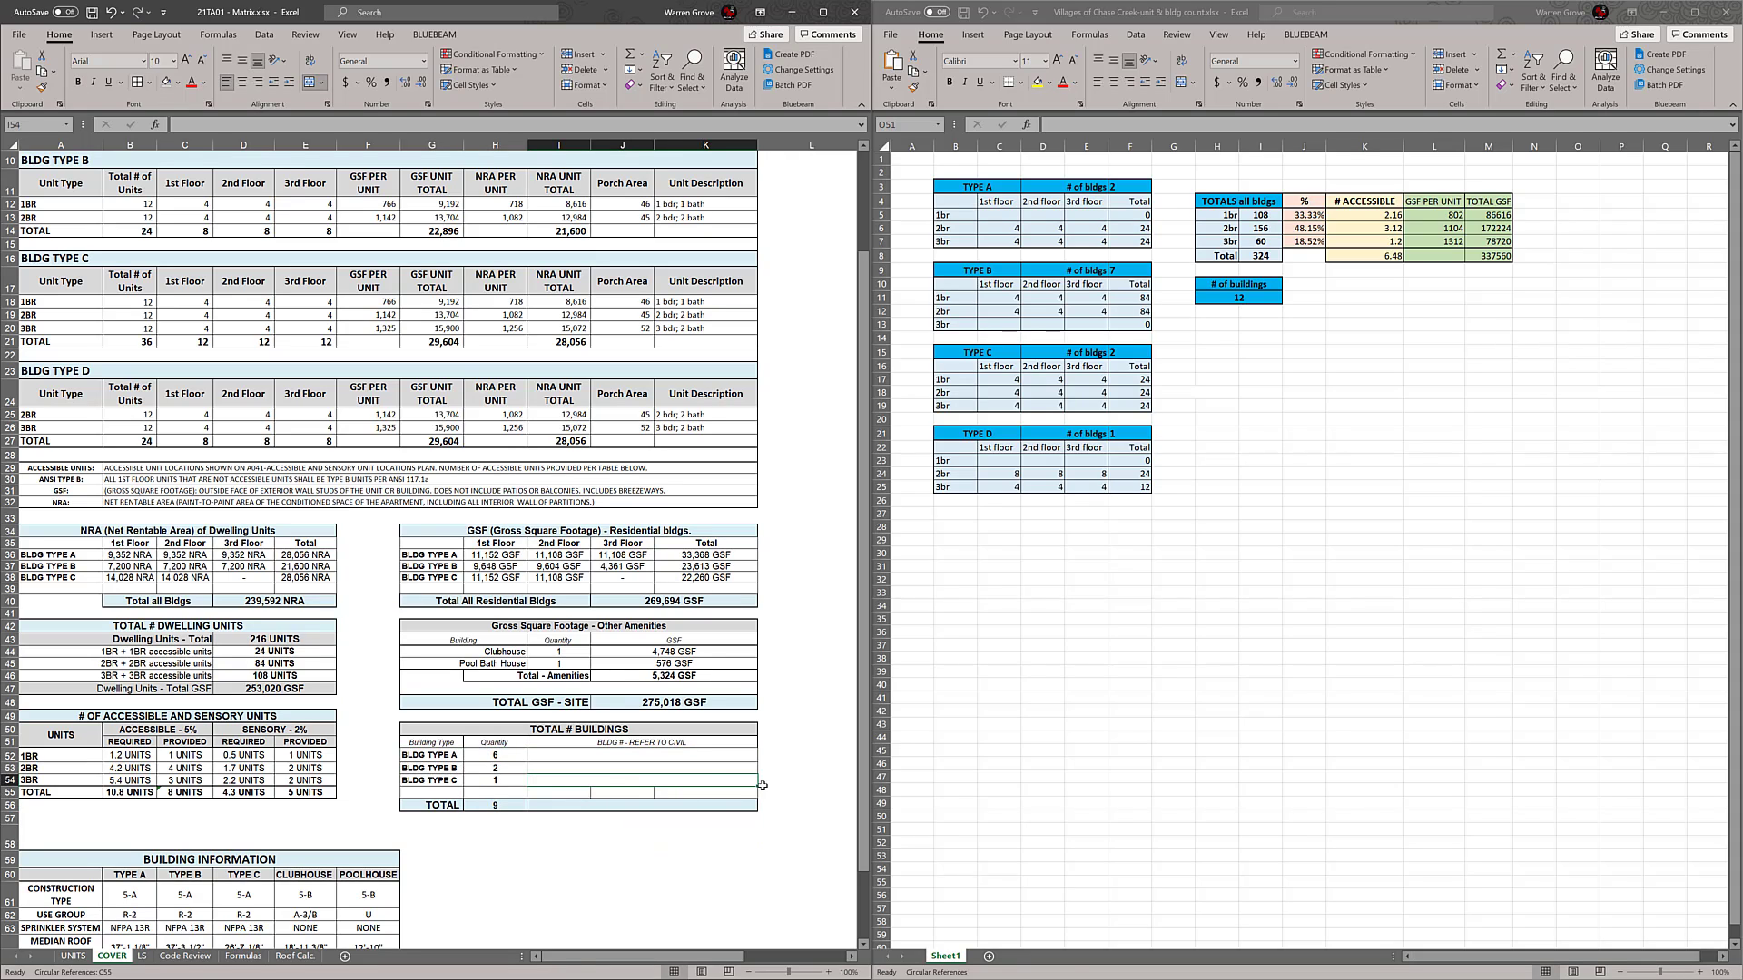
drag(757, 787, 758, 800)
Link the new building type label in G55 to the BLDG TYPE D heading in A23
click(444, 792)
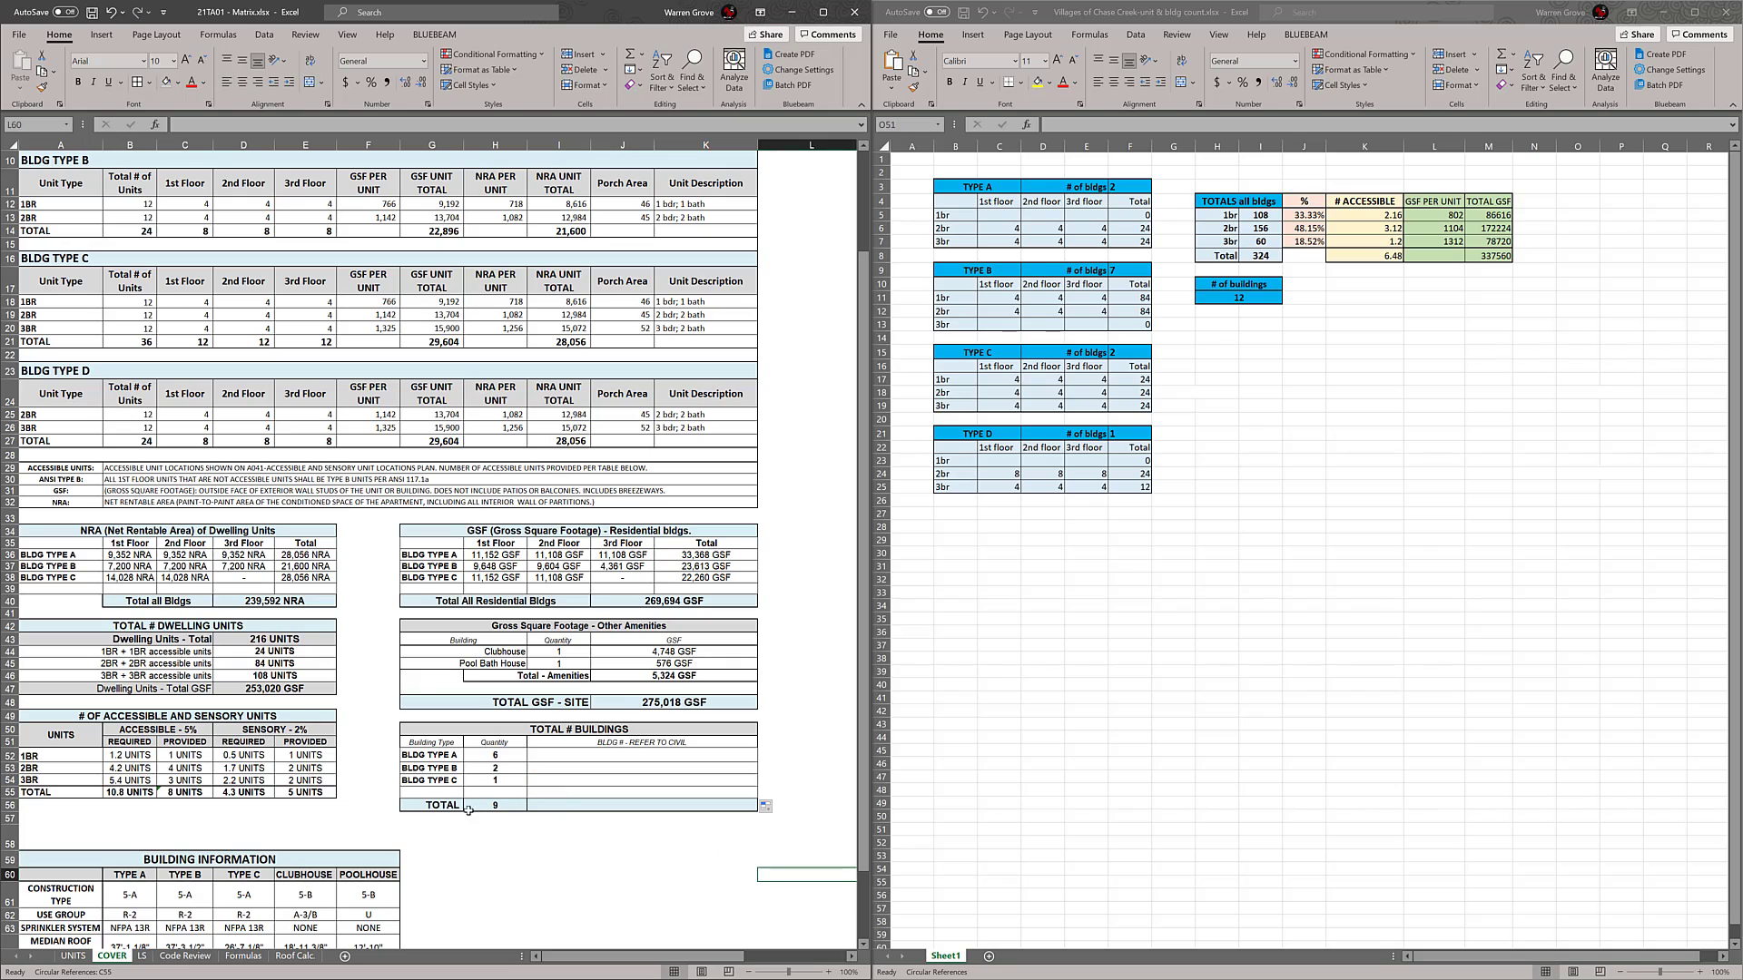
click(450, 781)
click(454, 793)
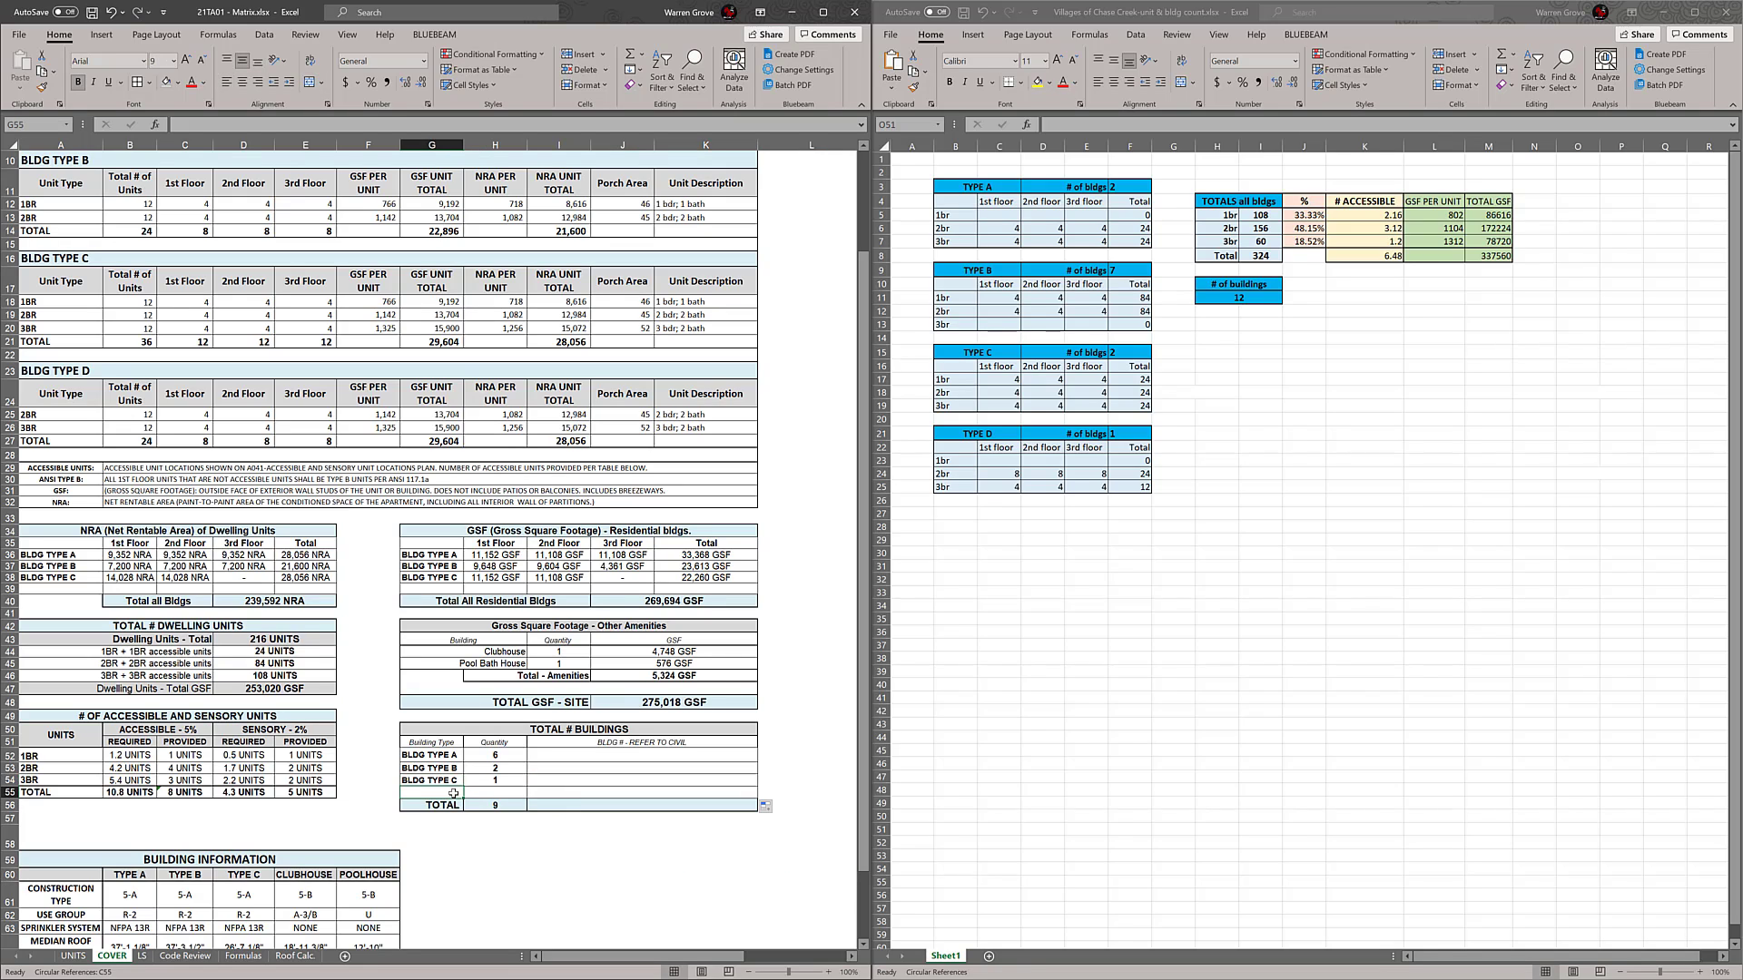
double_click(455, 793)
text(=)
click(80, 371)
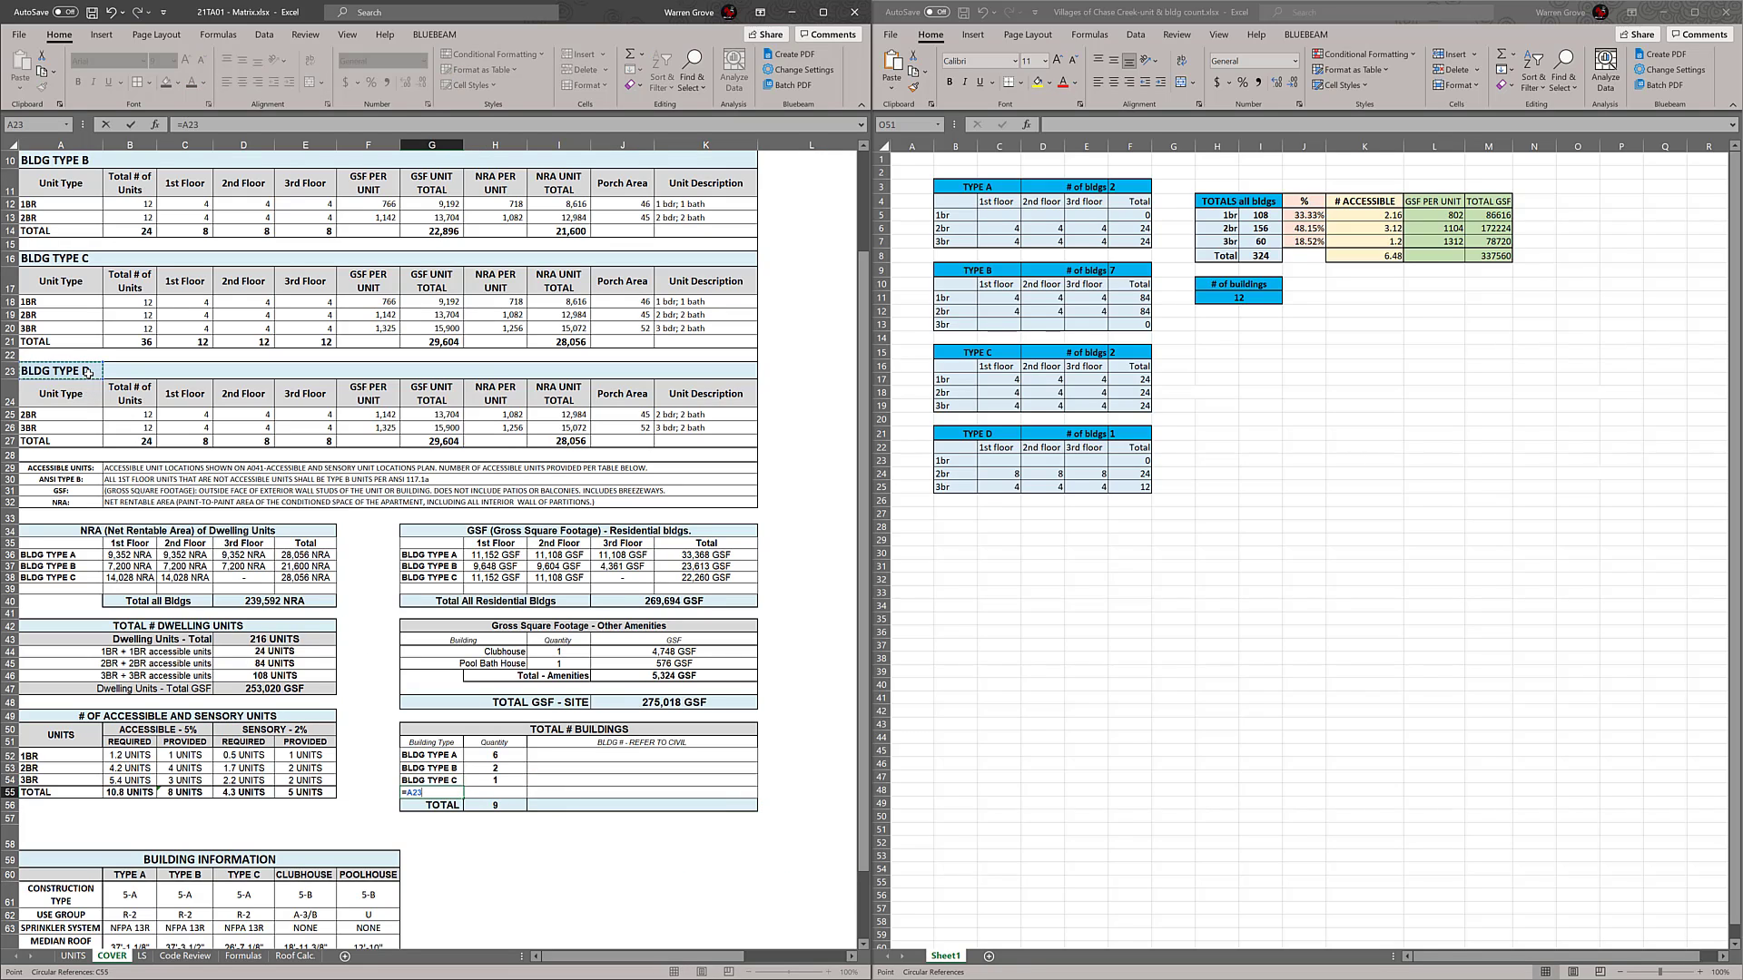
key(Return)
Check the range of the building quantity total formula and enter a quantity of 1 for BLDG TYPE D
click(519, 791)
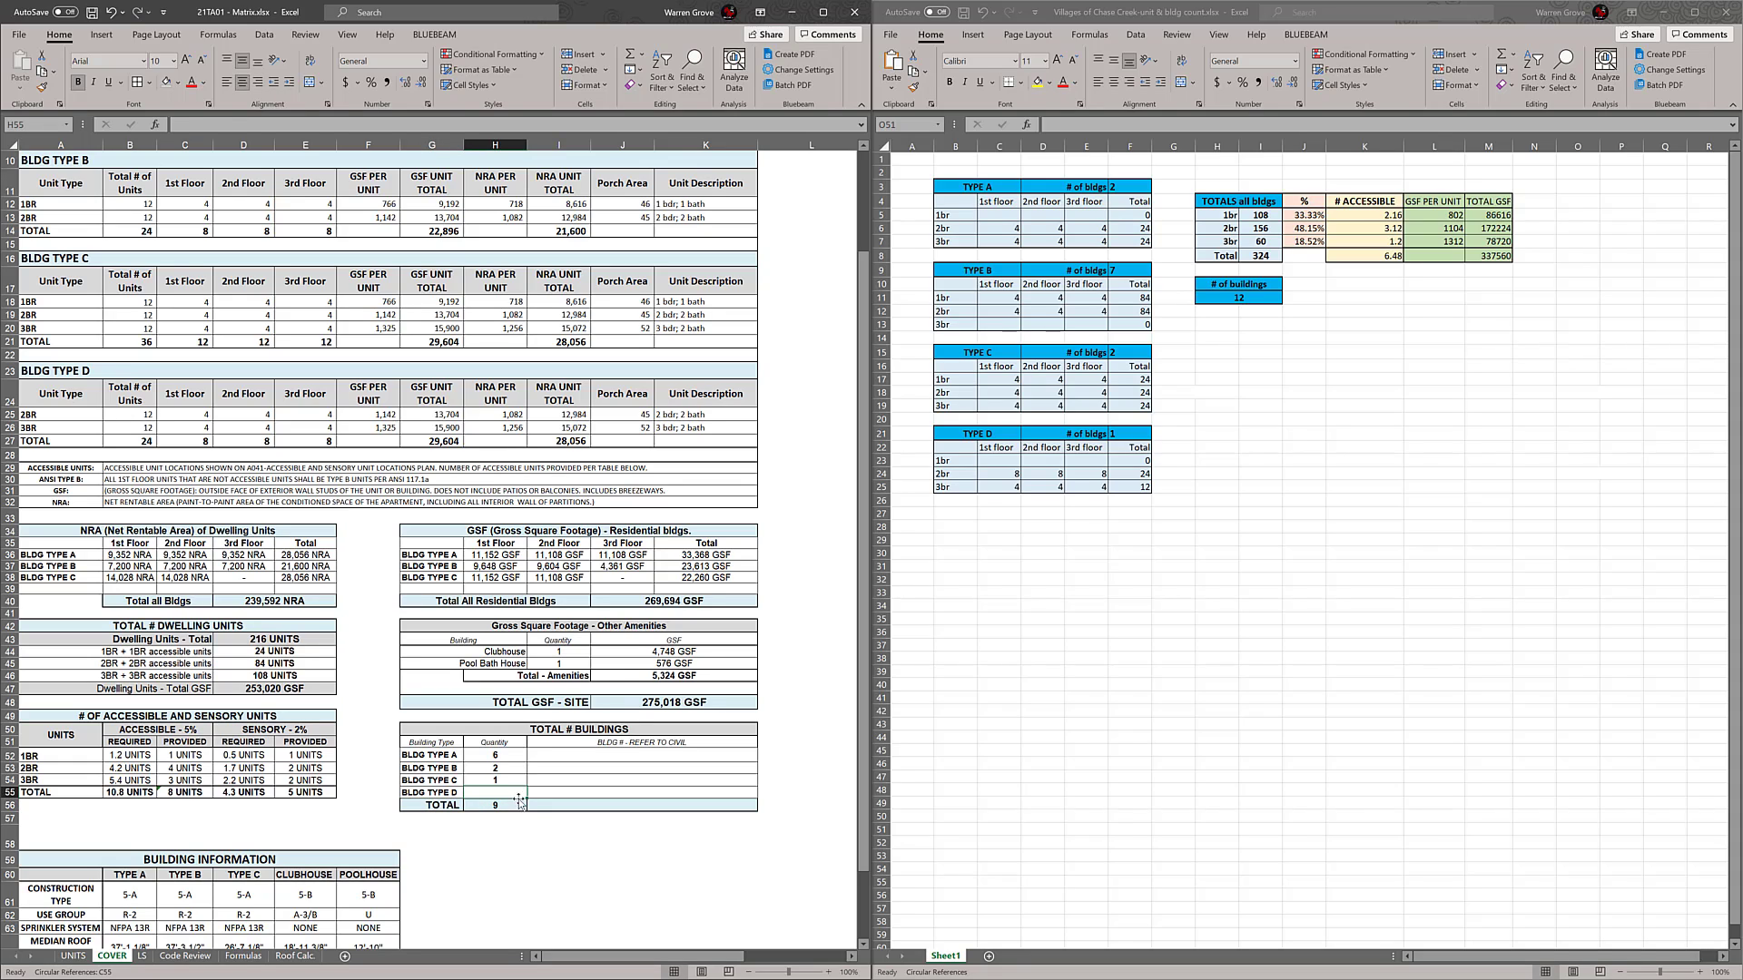
double_click(519, 802)
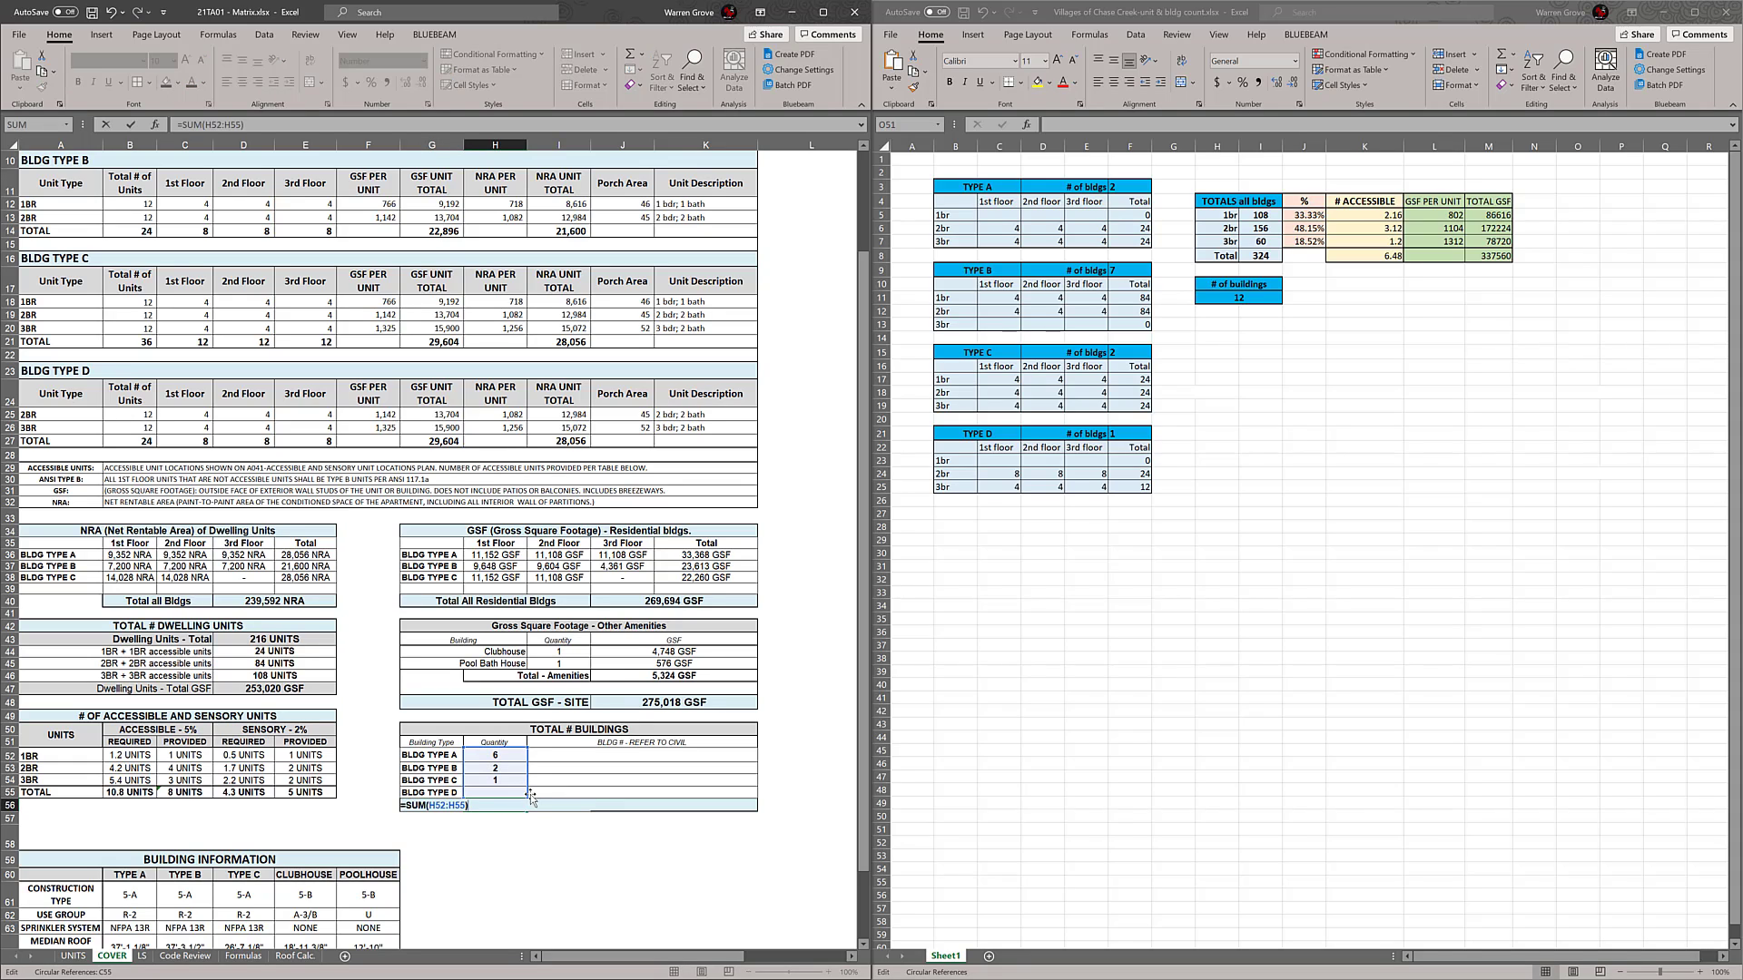
key(Return)
click(520, 793)
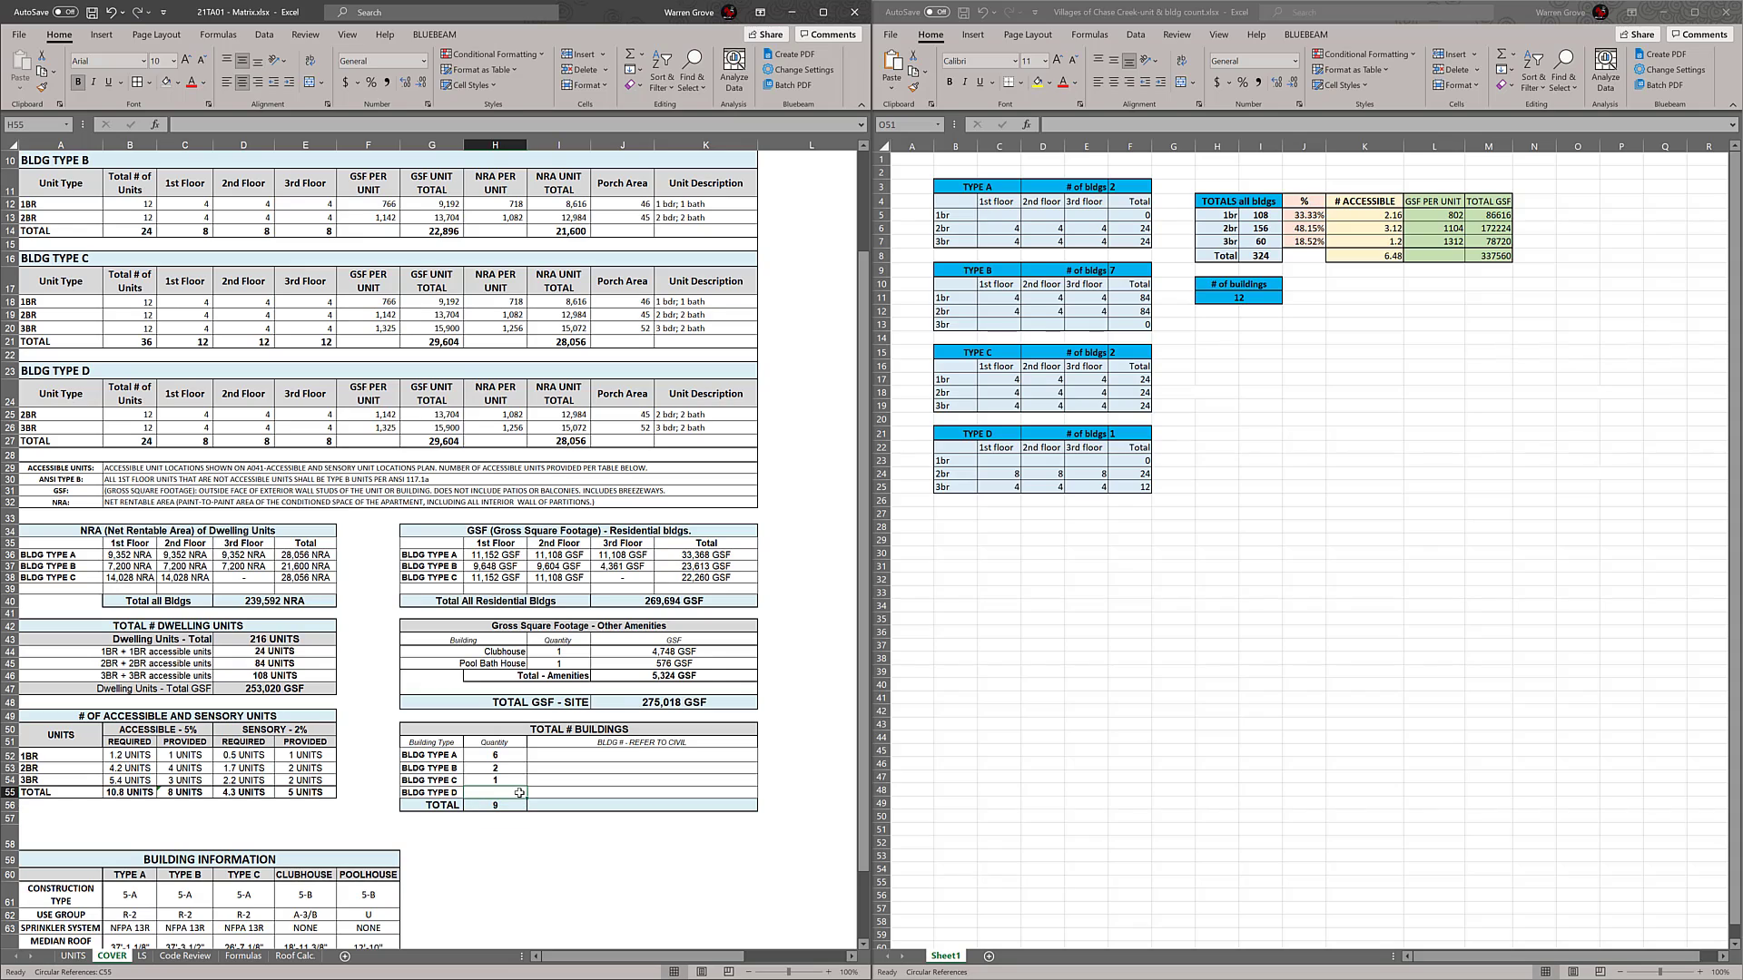
text(1)
Set the TOTAL # BUILDINGS quantities to 2 for BLDG TYPE C, 7 for BLDG TYPE B and 2 for BLDG TYPE A
click(507, 782)
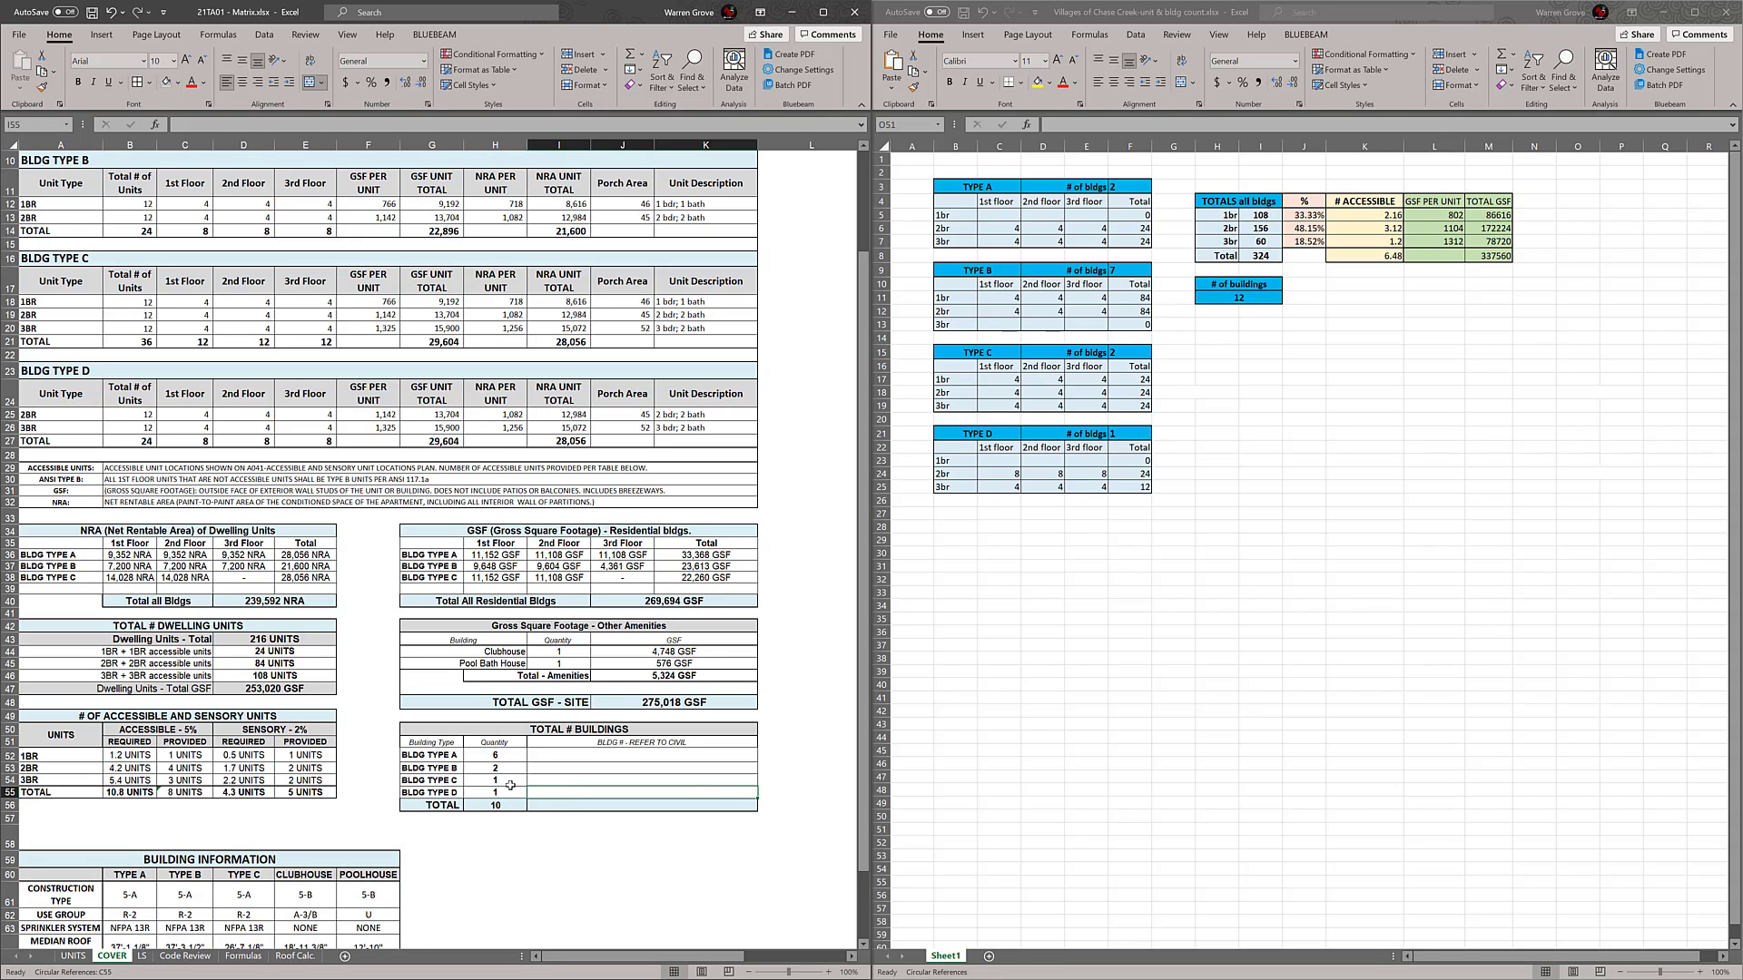
text(2)
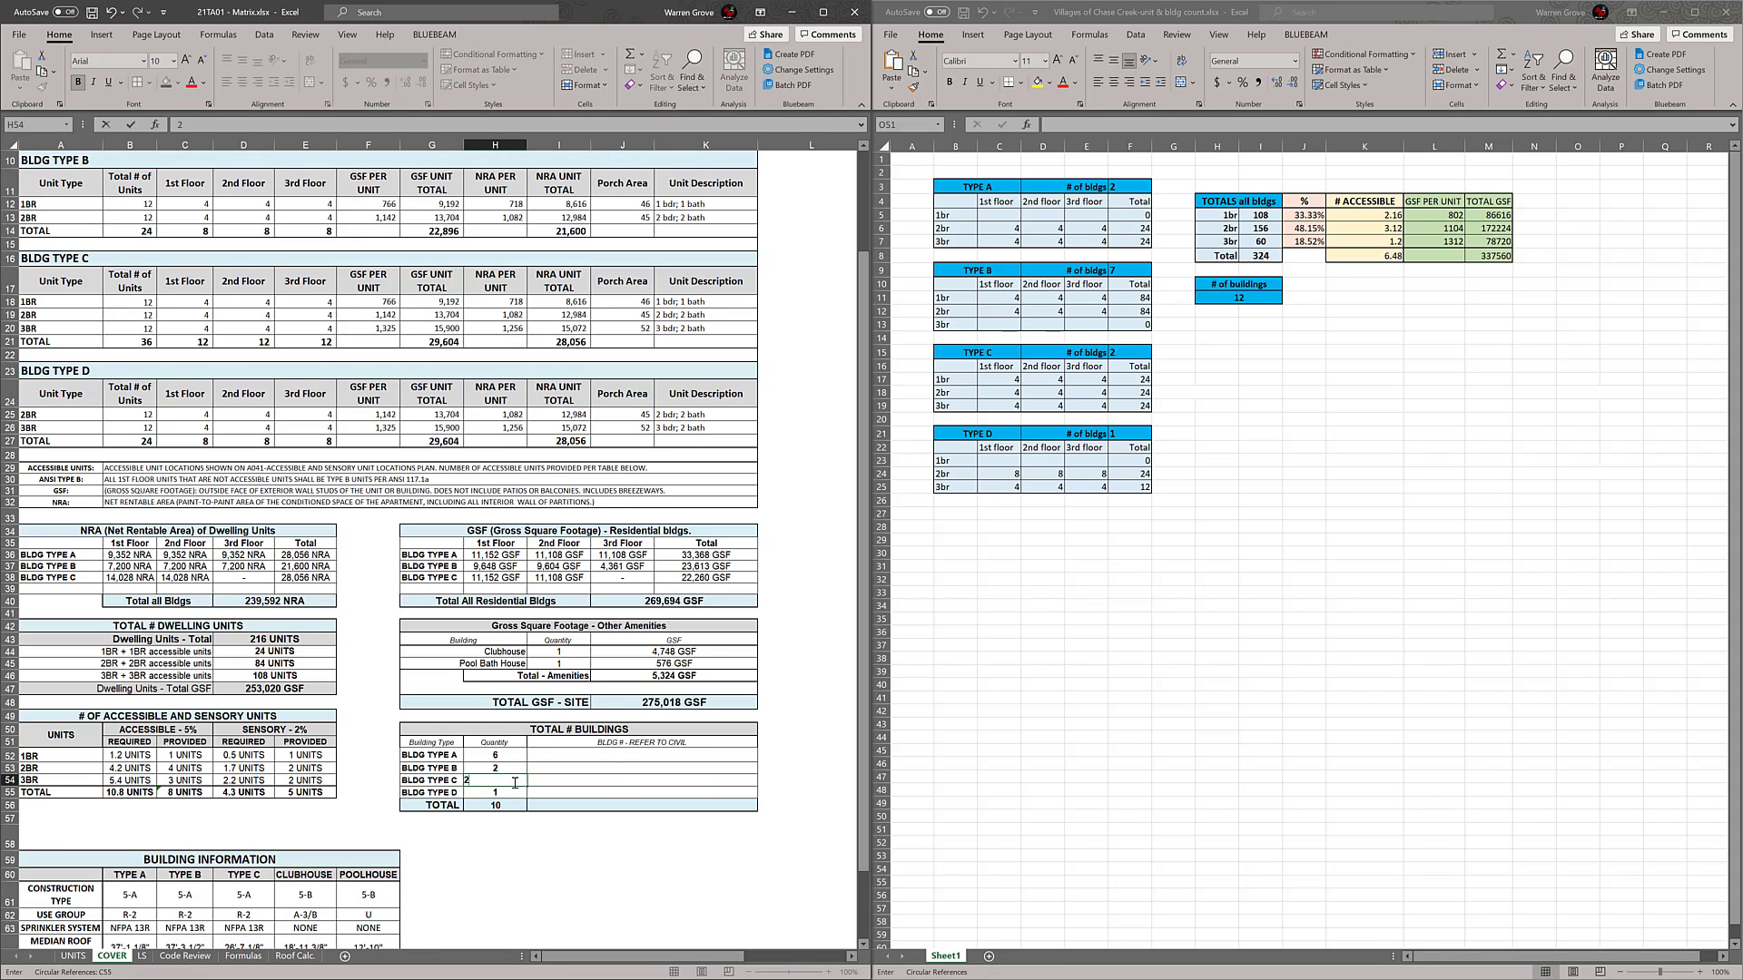
click(515, 767)
text(7)
click(519, 755)
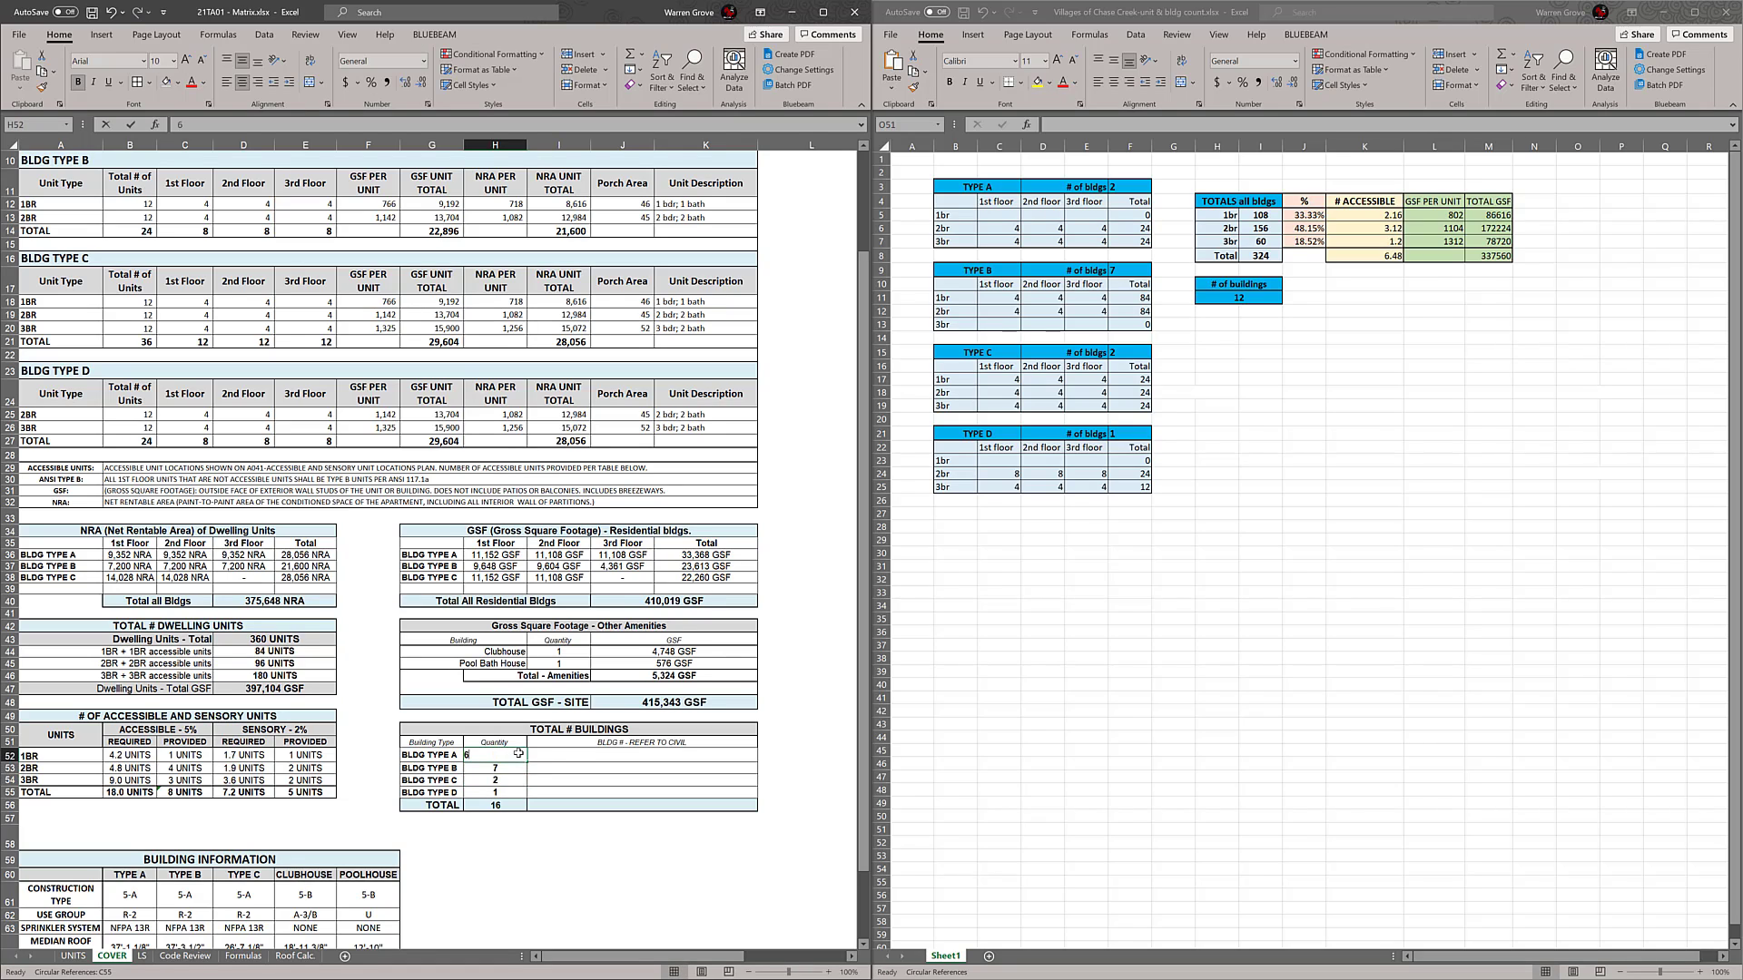
key(BackSpace)
text(2)
click(581, 768)
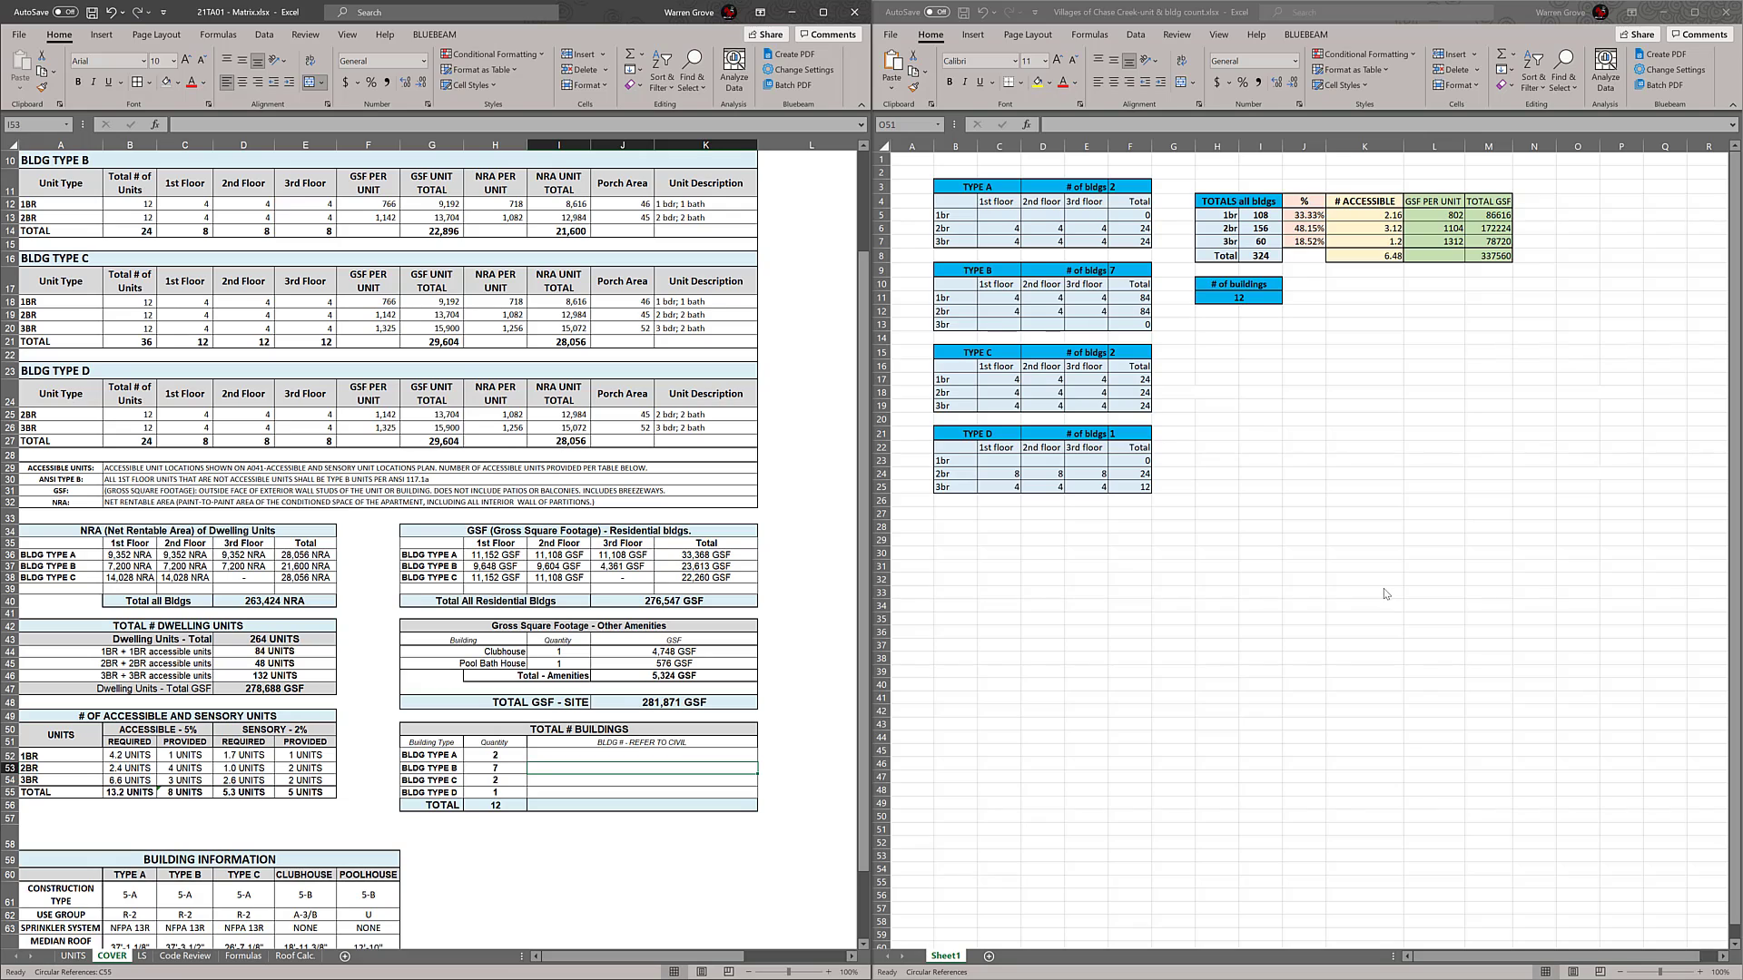
Set the BLDG TYPE D 2BR unit count to 8 on the 1st, 2nd and 3rd floors
click(1386, 594)
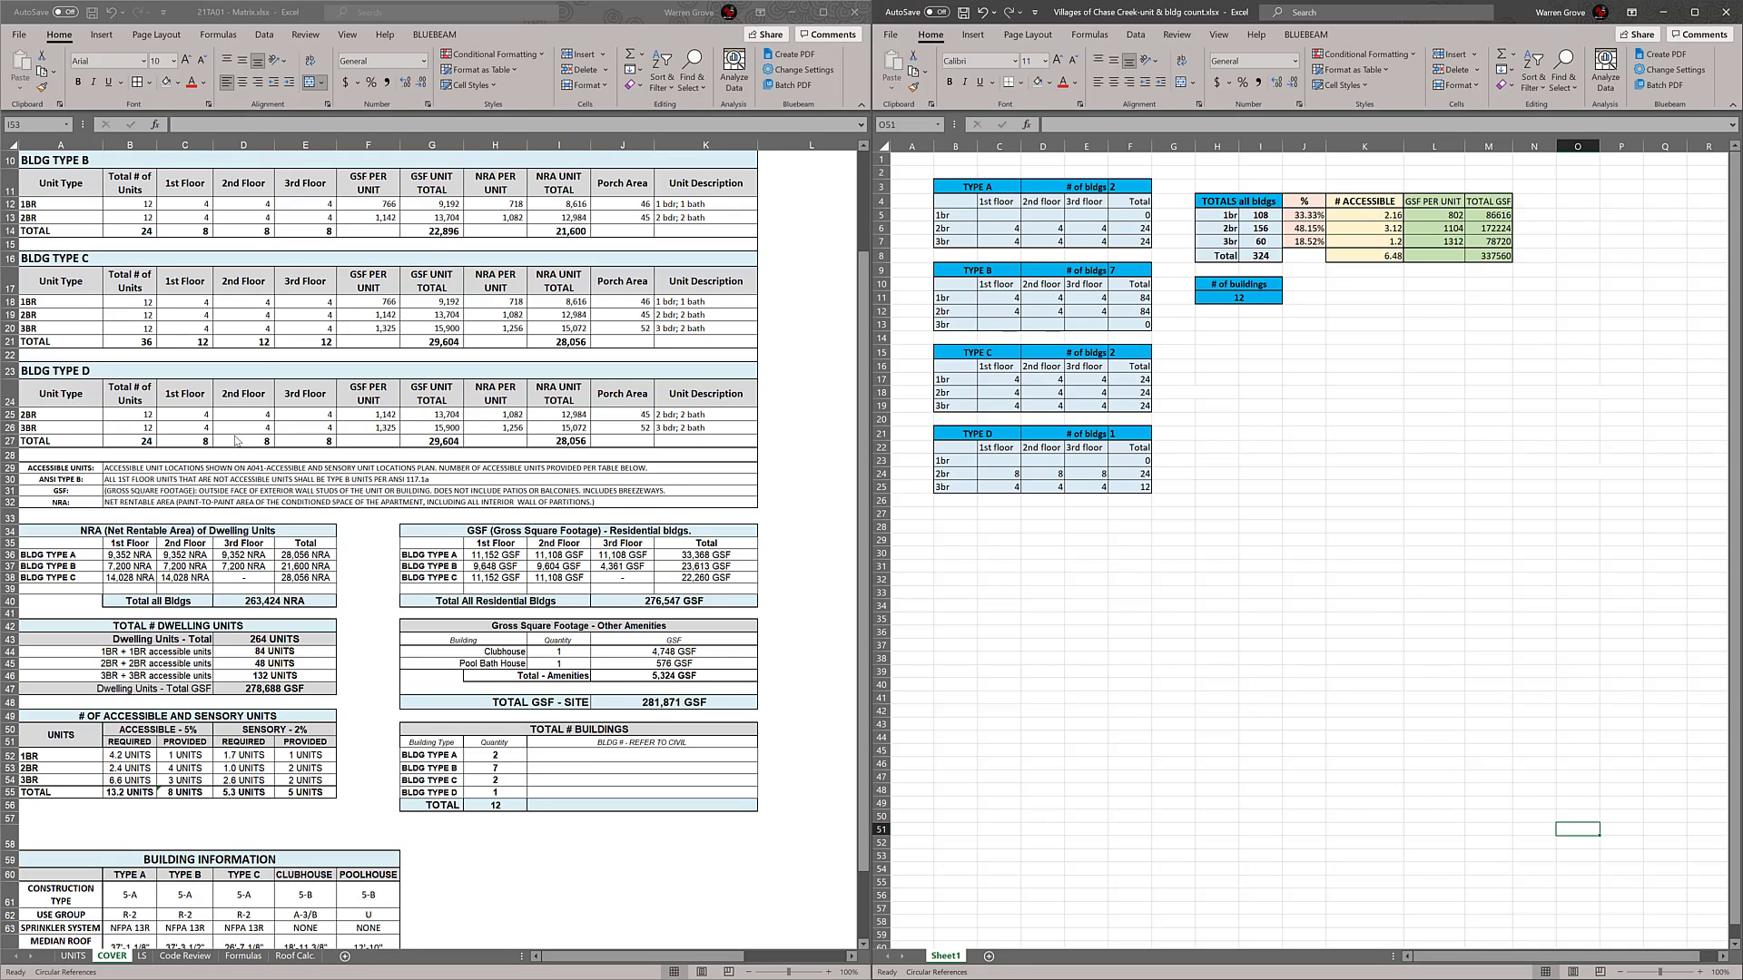
click(201, 428)
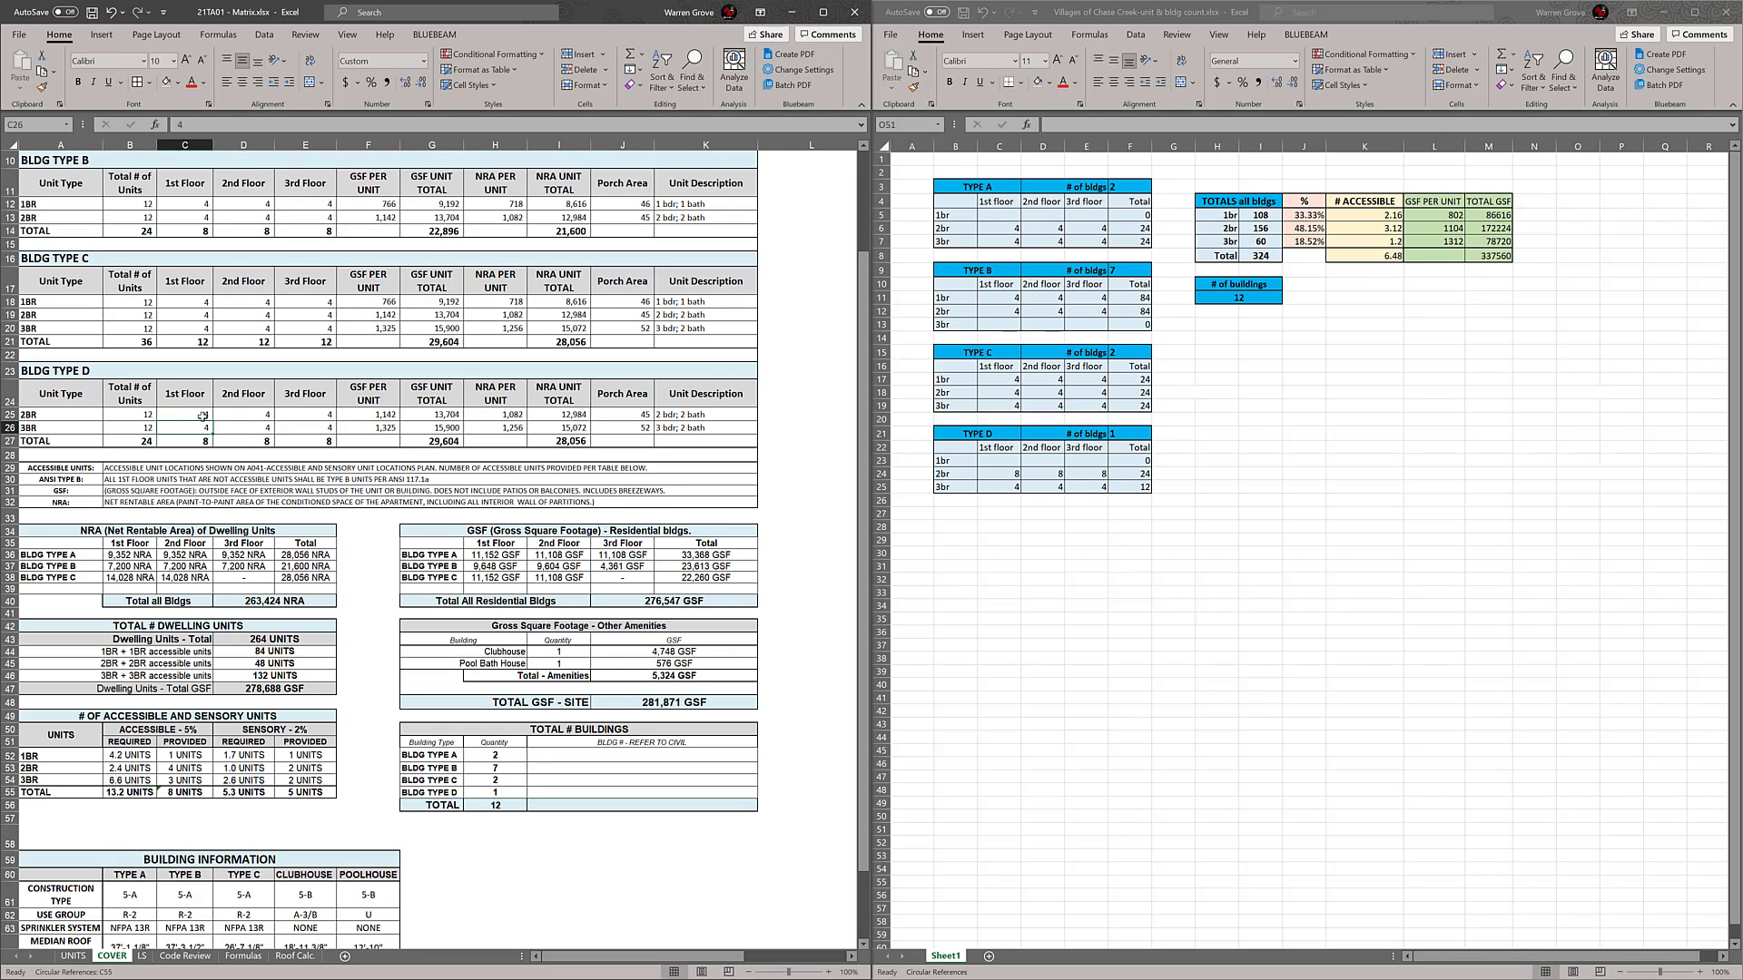
click(203, 416)
text(8)
click(233, 416)
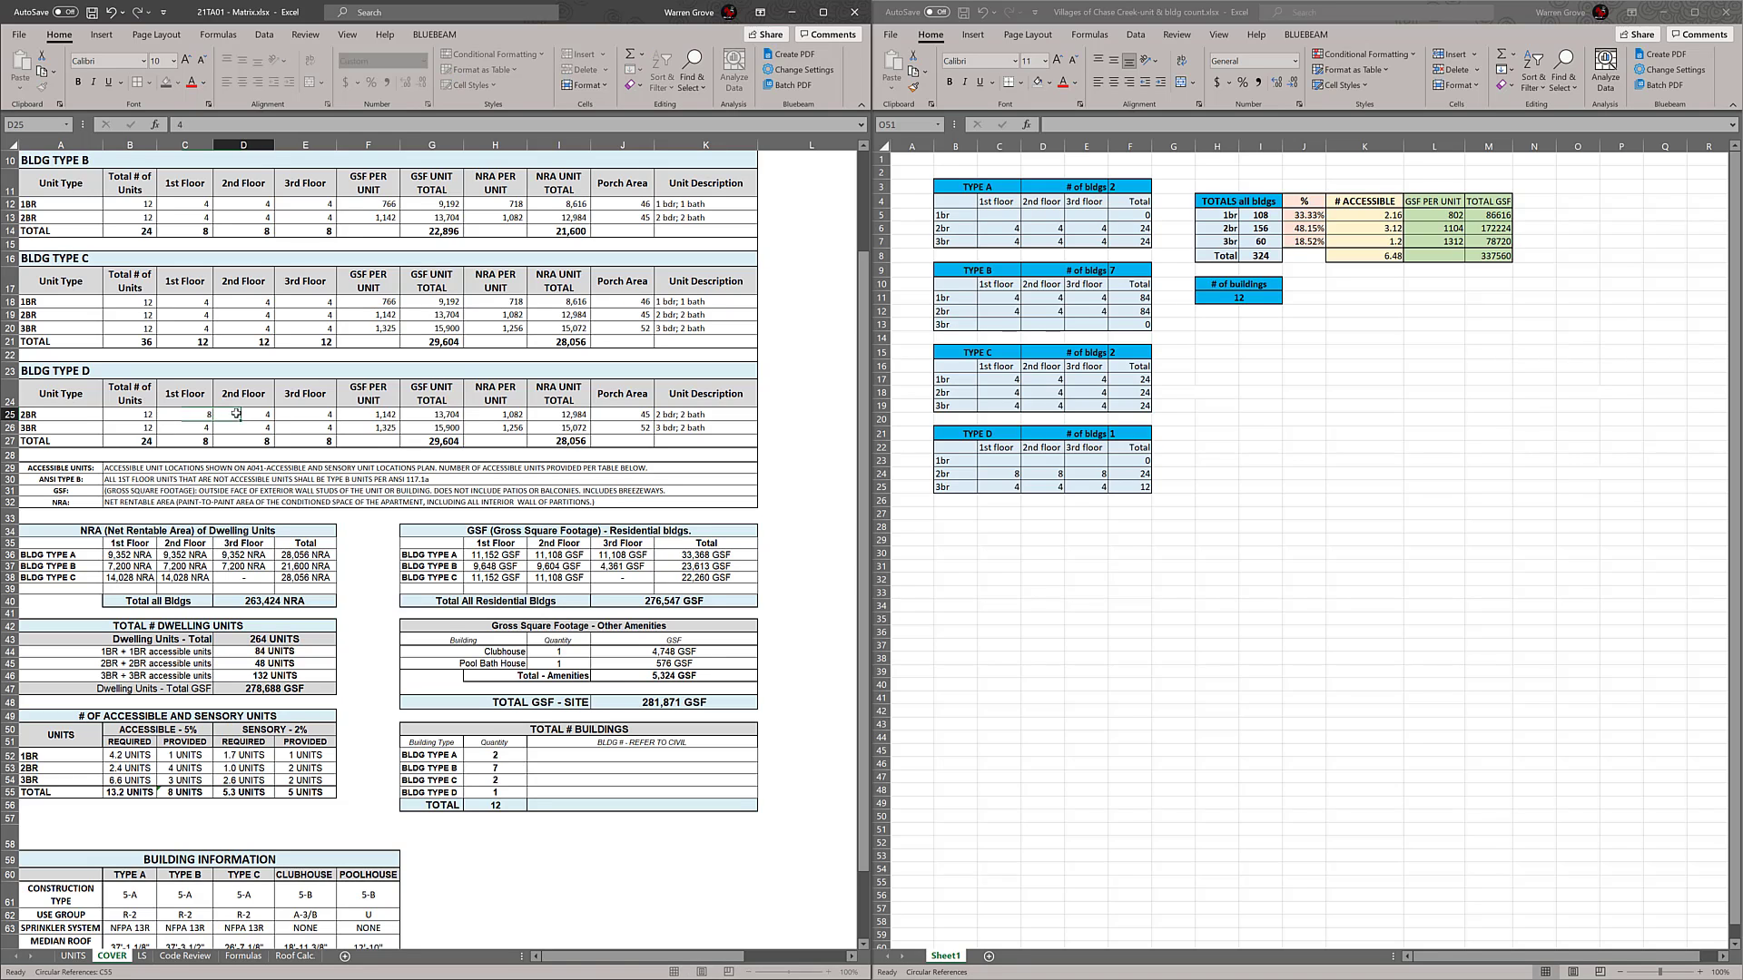
text(8)
click(294, 415)
text(8)
click(403, 454)
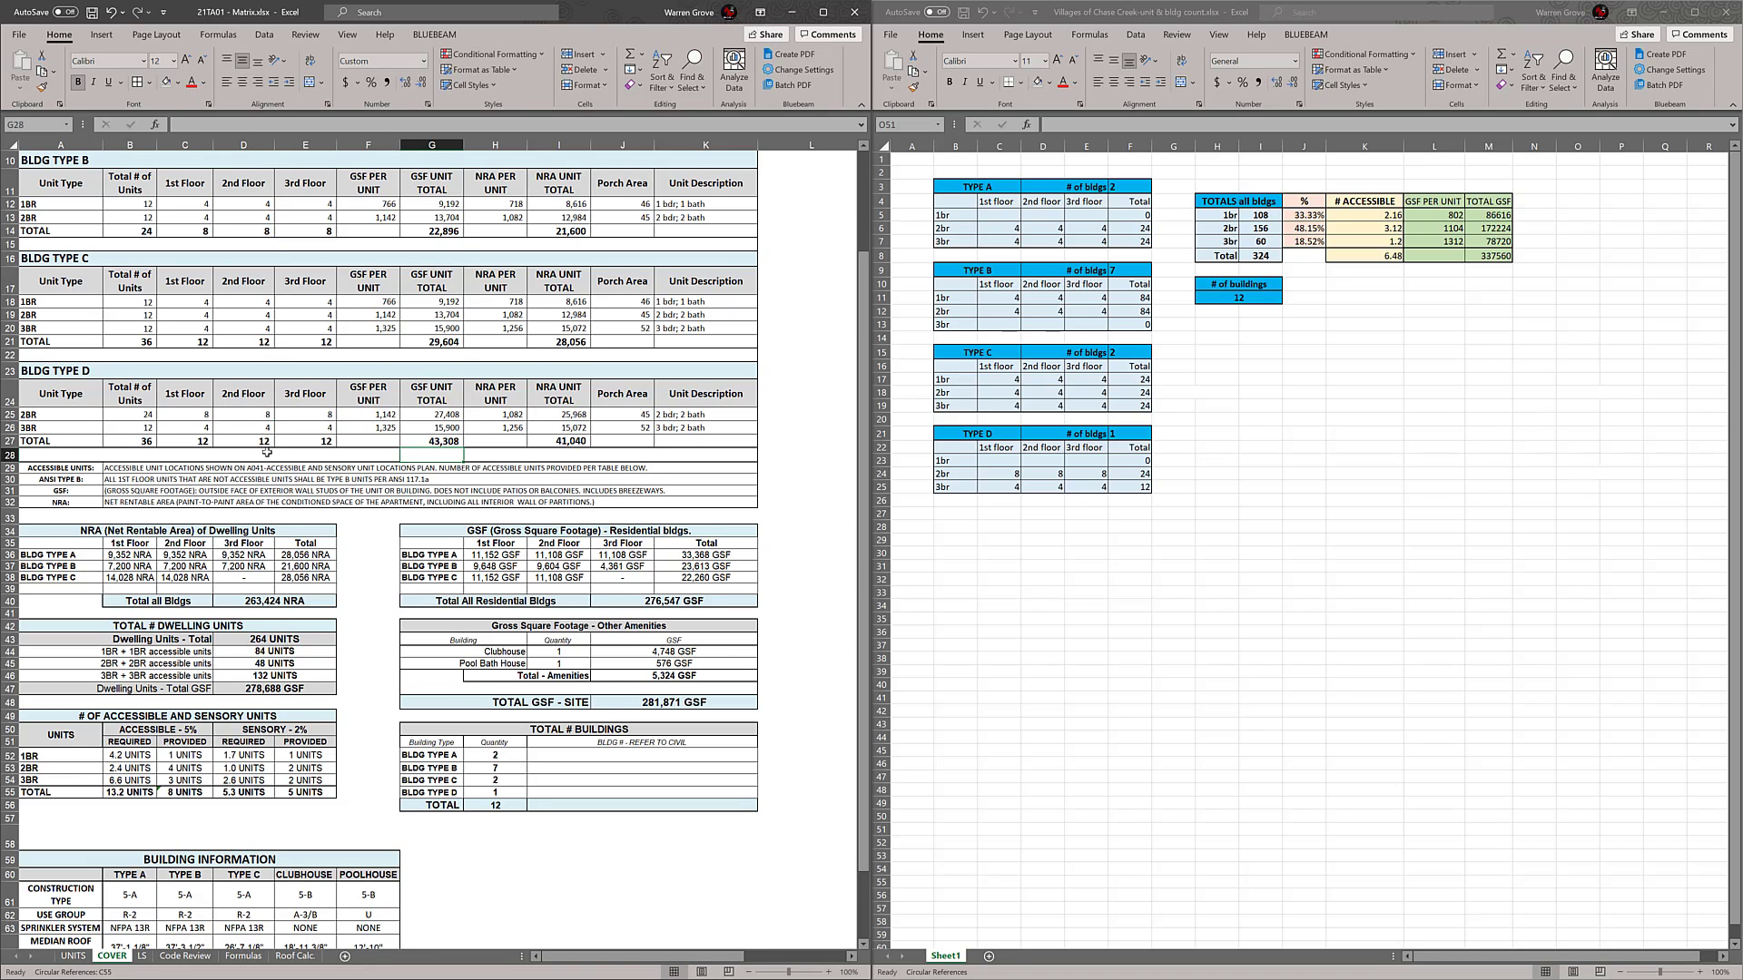
scroll(267, 463, up, 3)
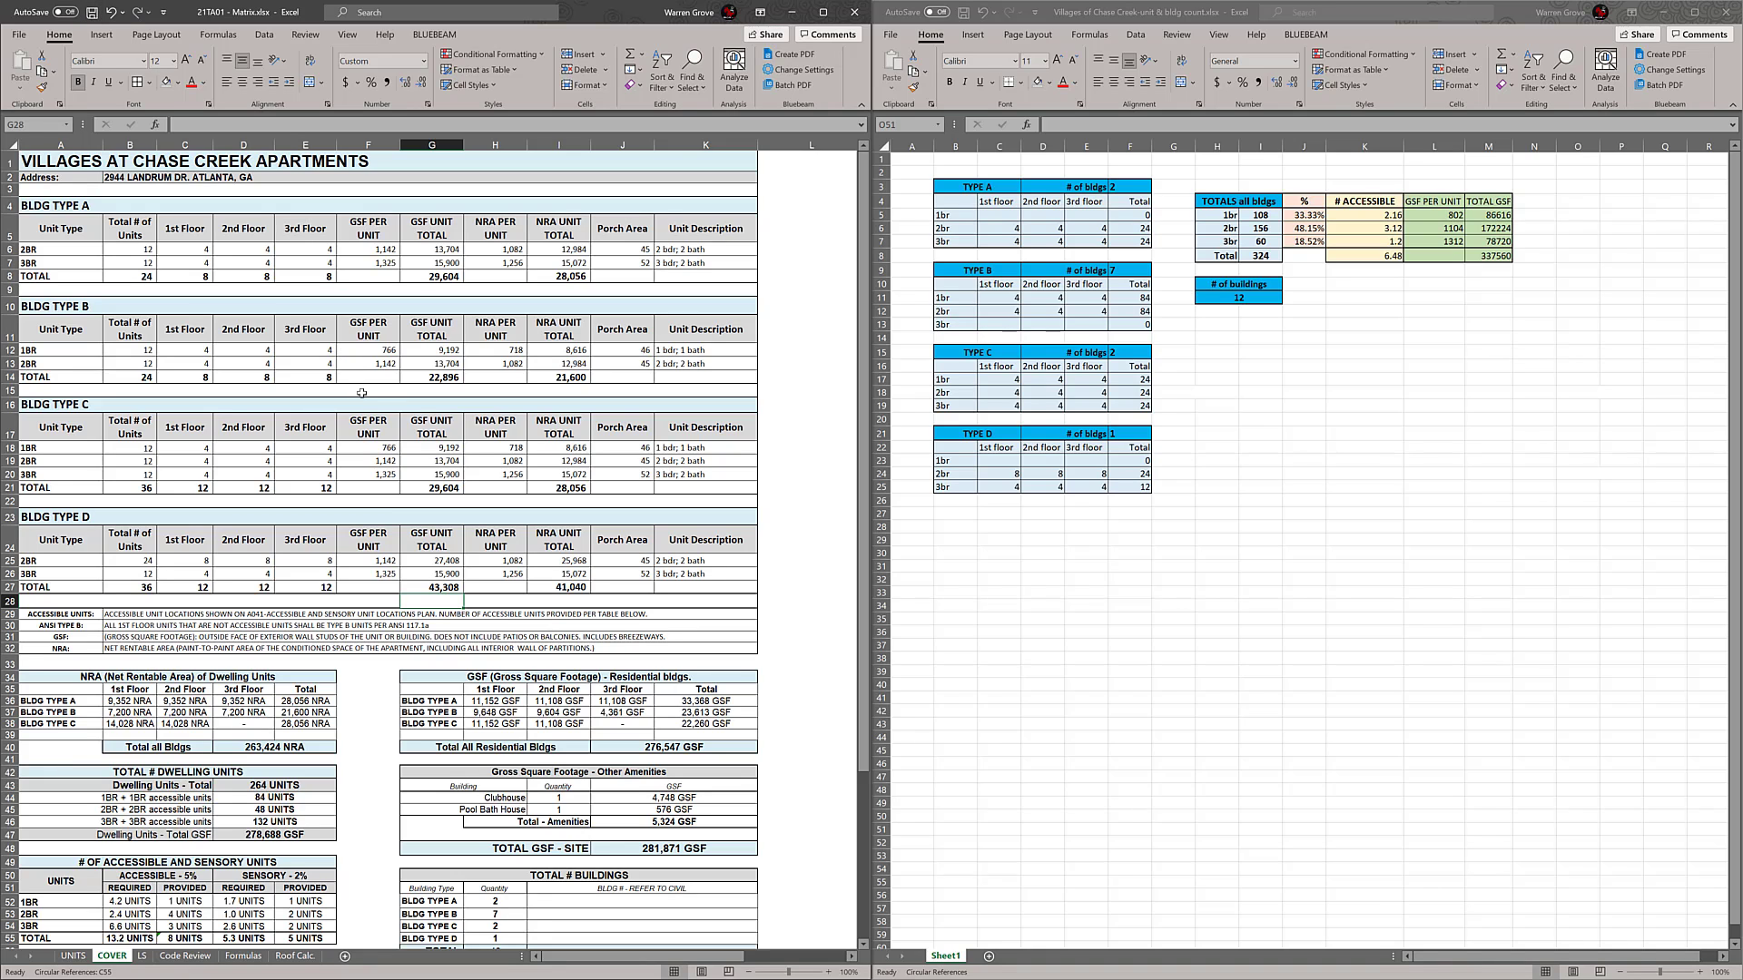
Apply a border to the TOTAL row G56:K56 of the TOTAL # BUILDINGS table and select the whole table
scroll(389, 420, down, 1)
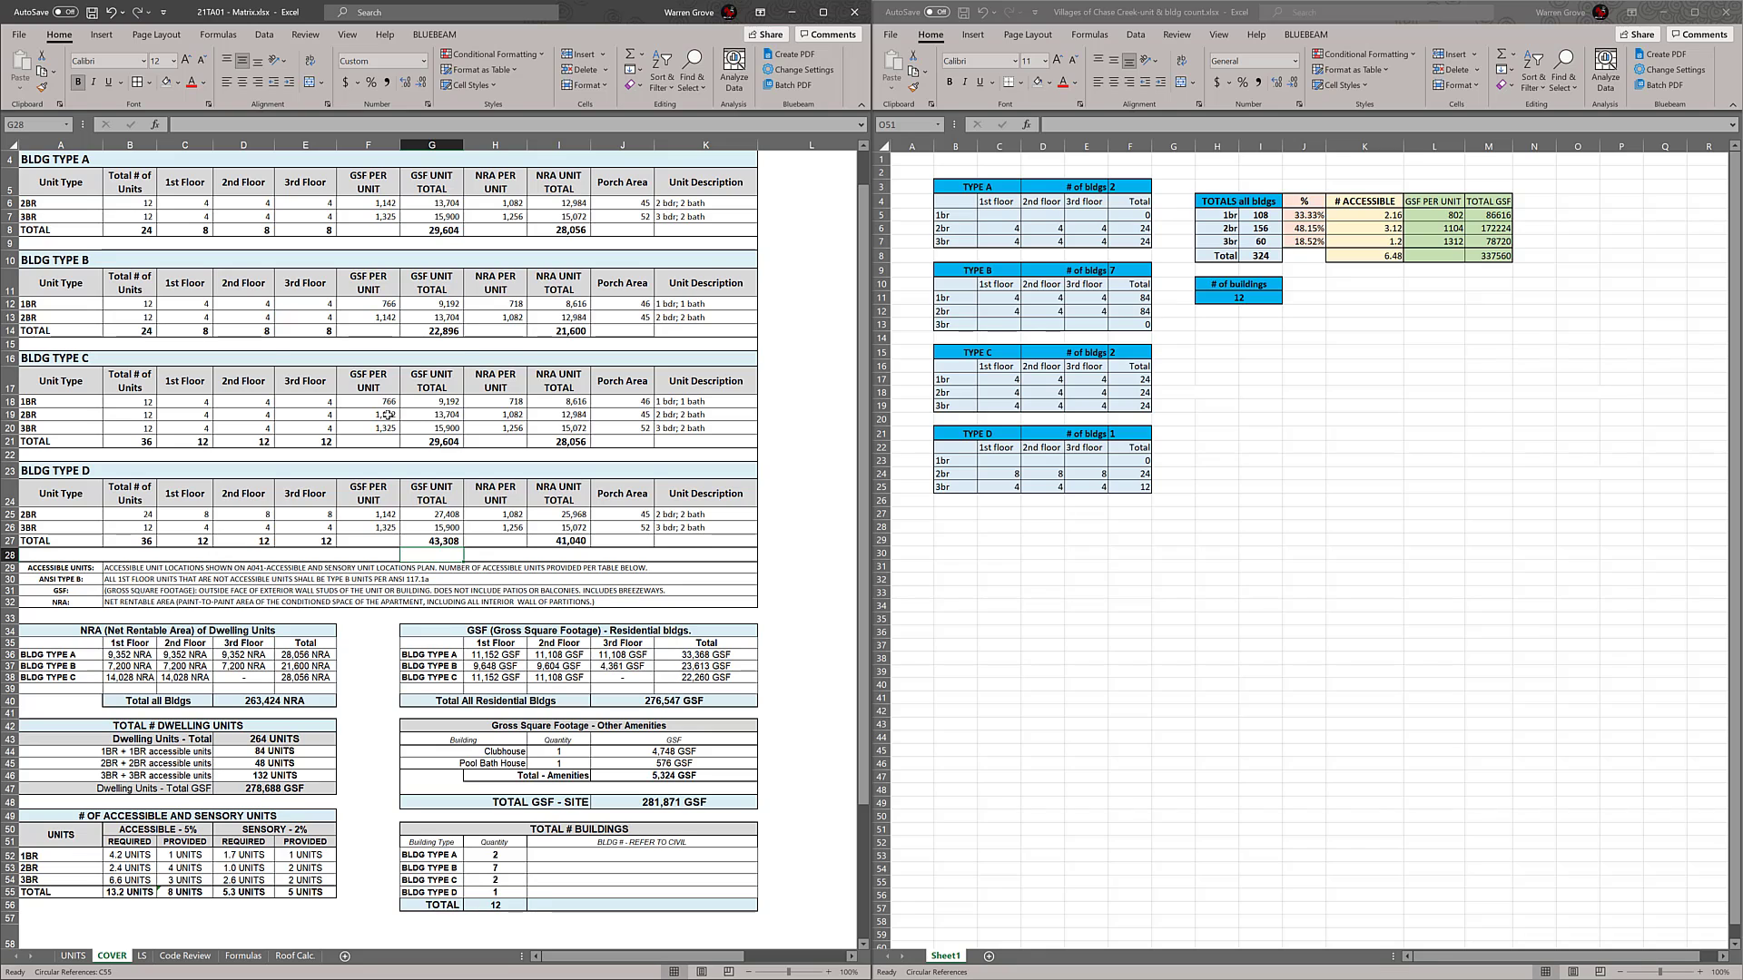
scroll(400, 411, down, 3)
scroll(403, 408, up, 1)
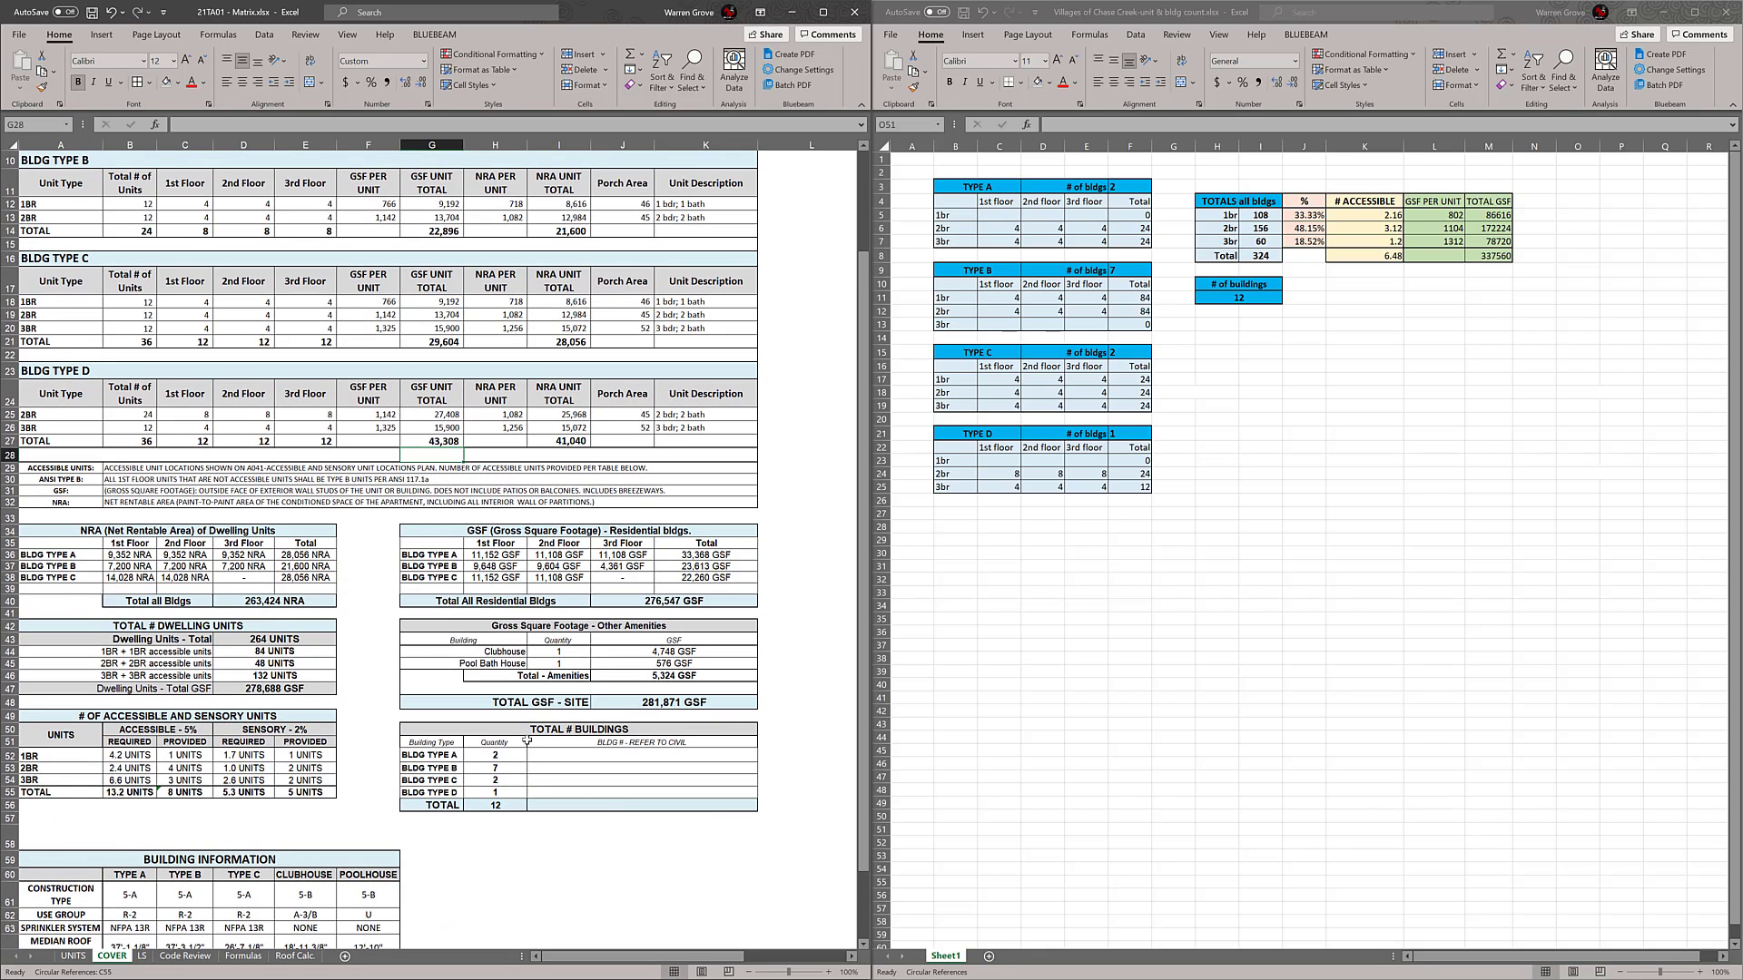
scroll(617, 805, down, 2)
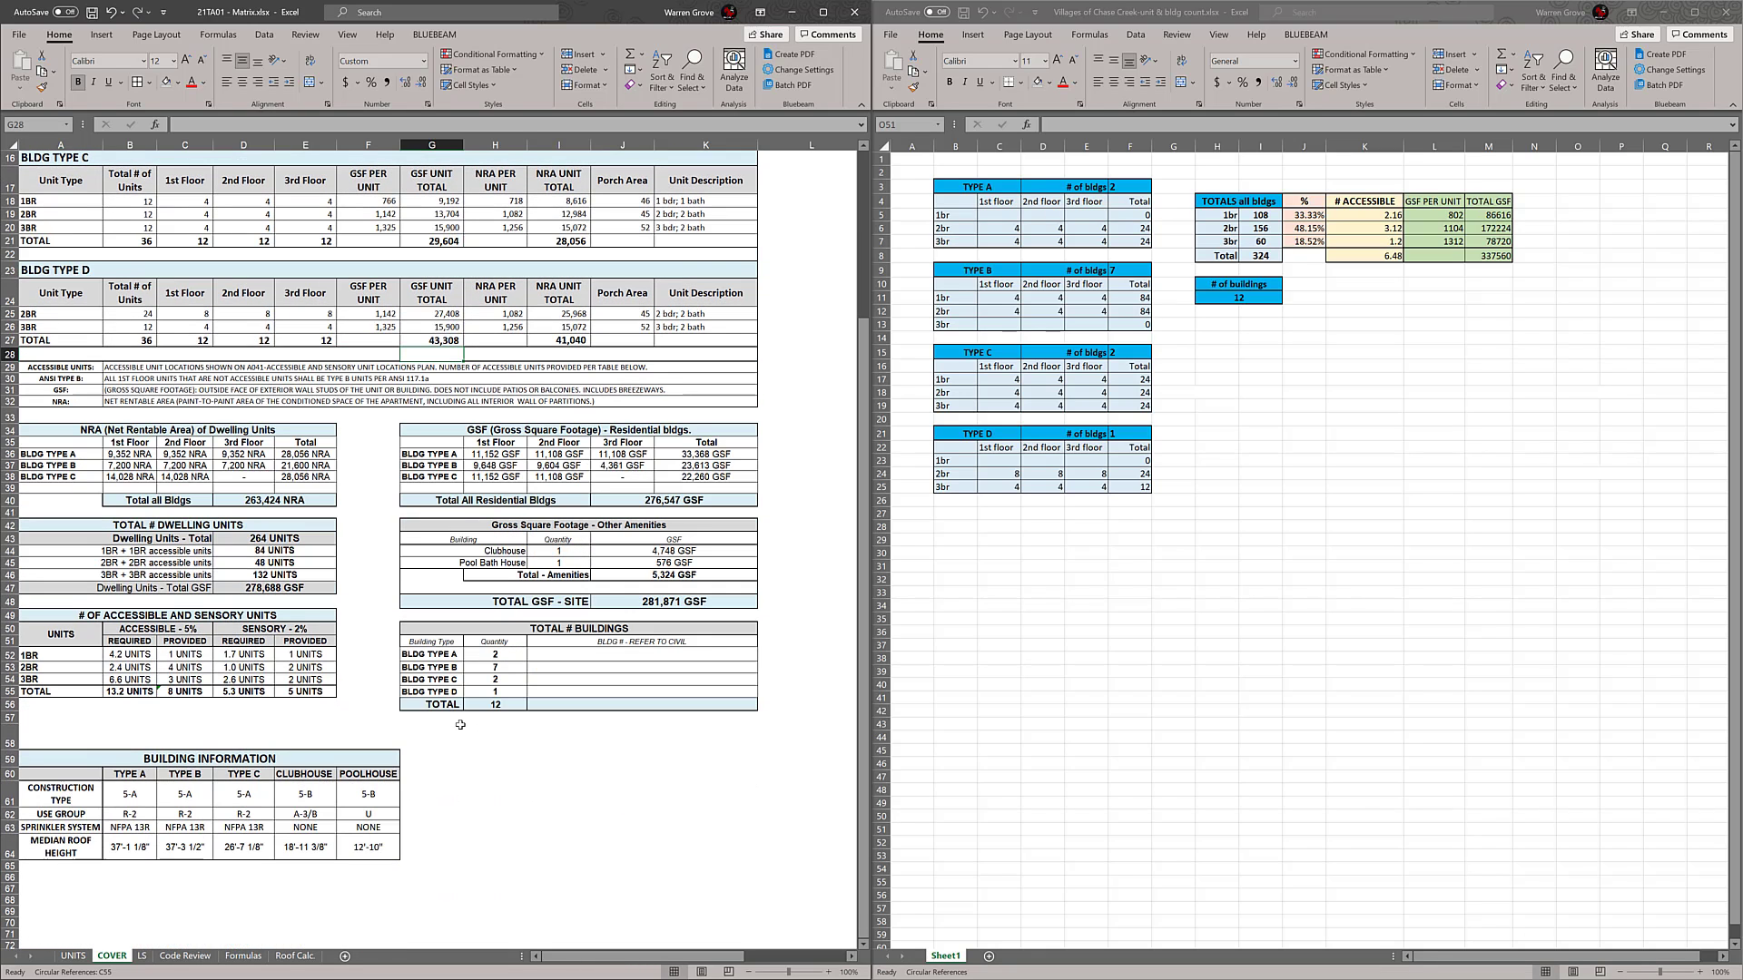
drag(449, 705, 694, 707)
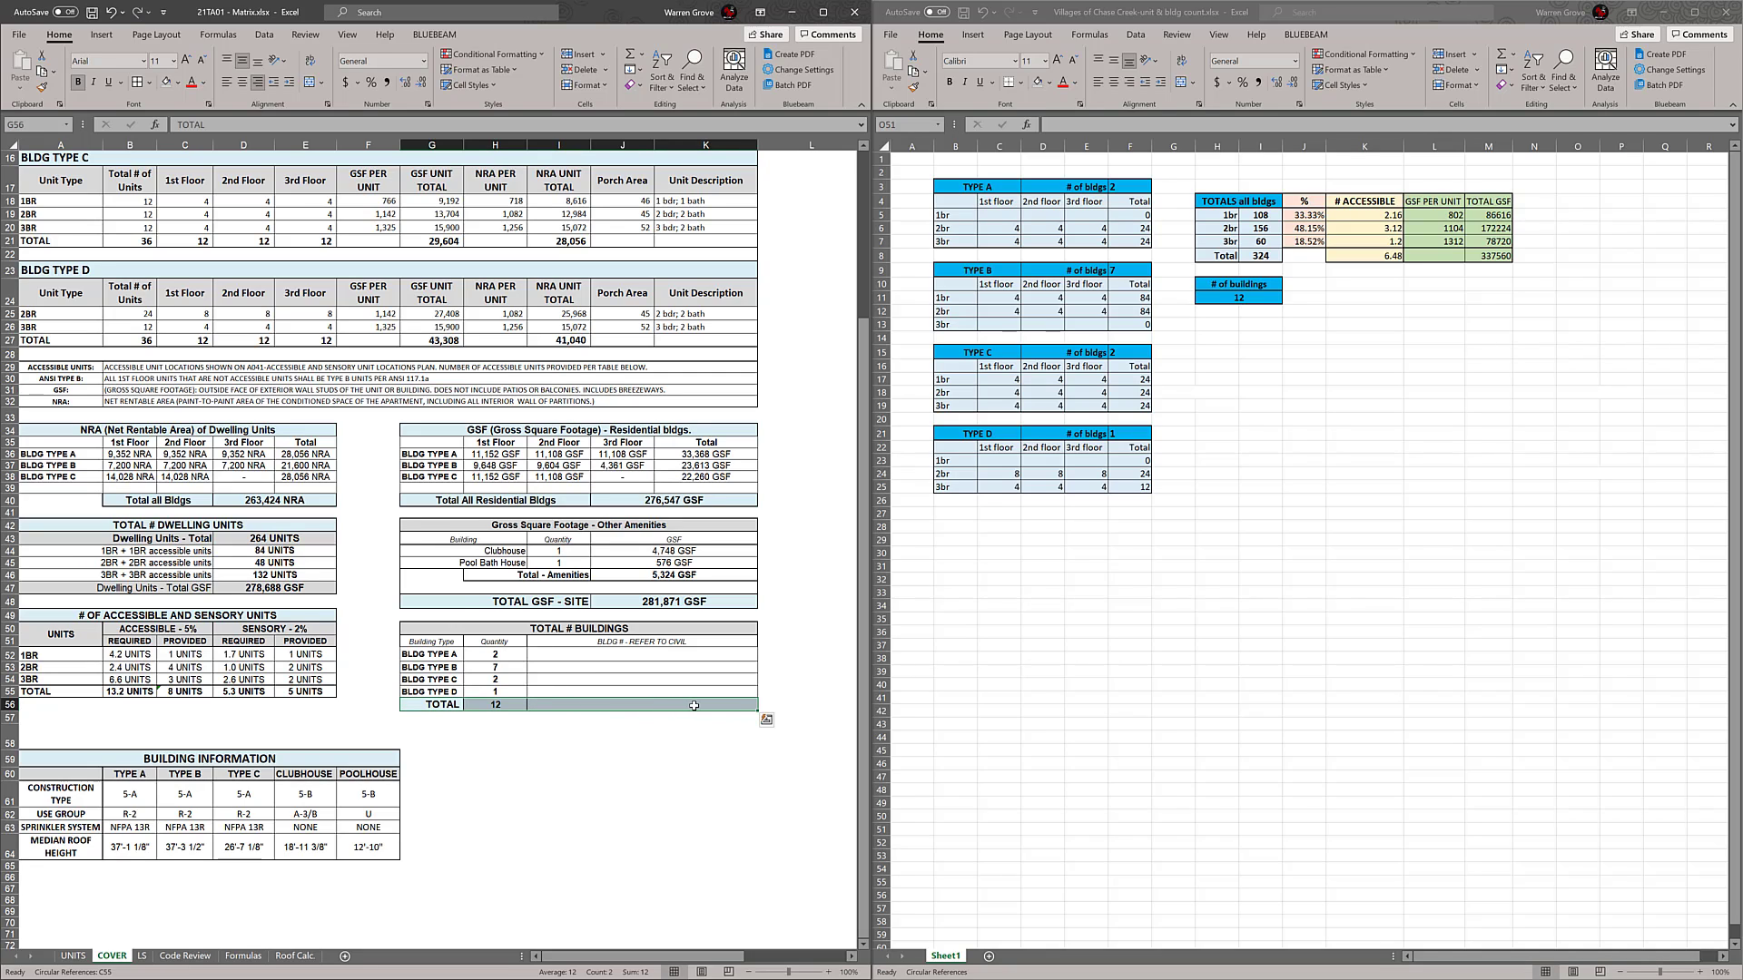
click(150, 83)
click(172, 261)
click(746, 763)
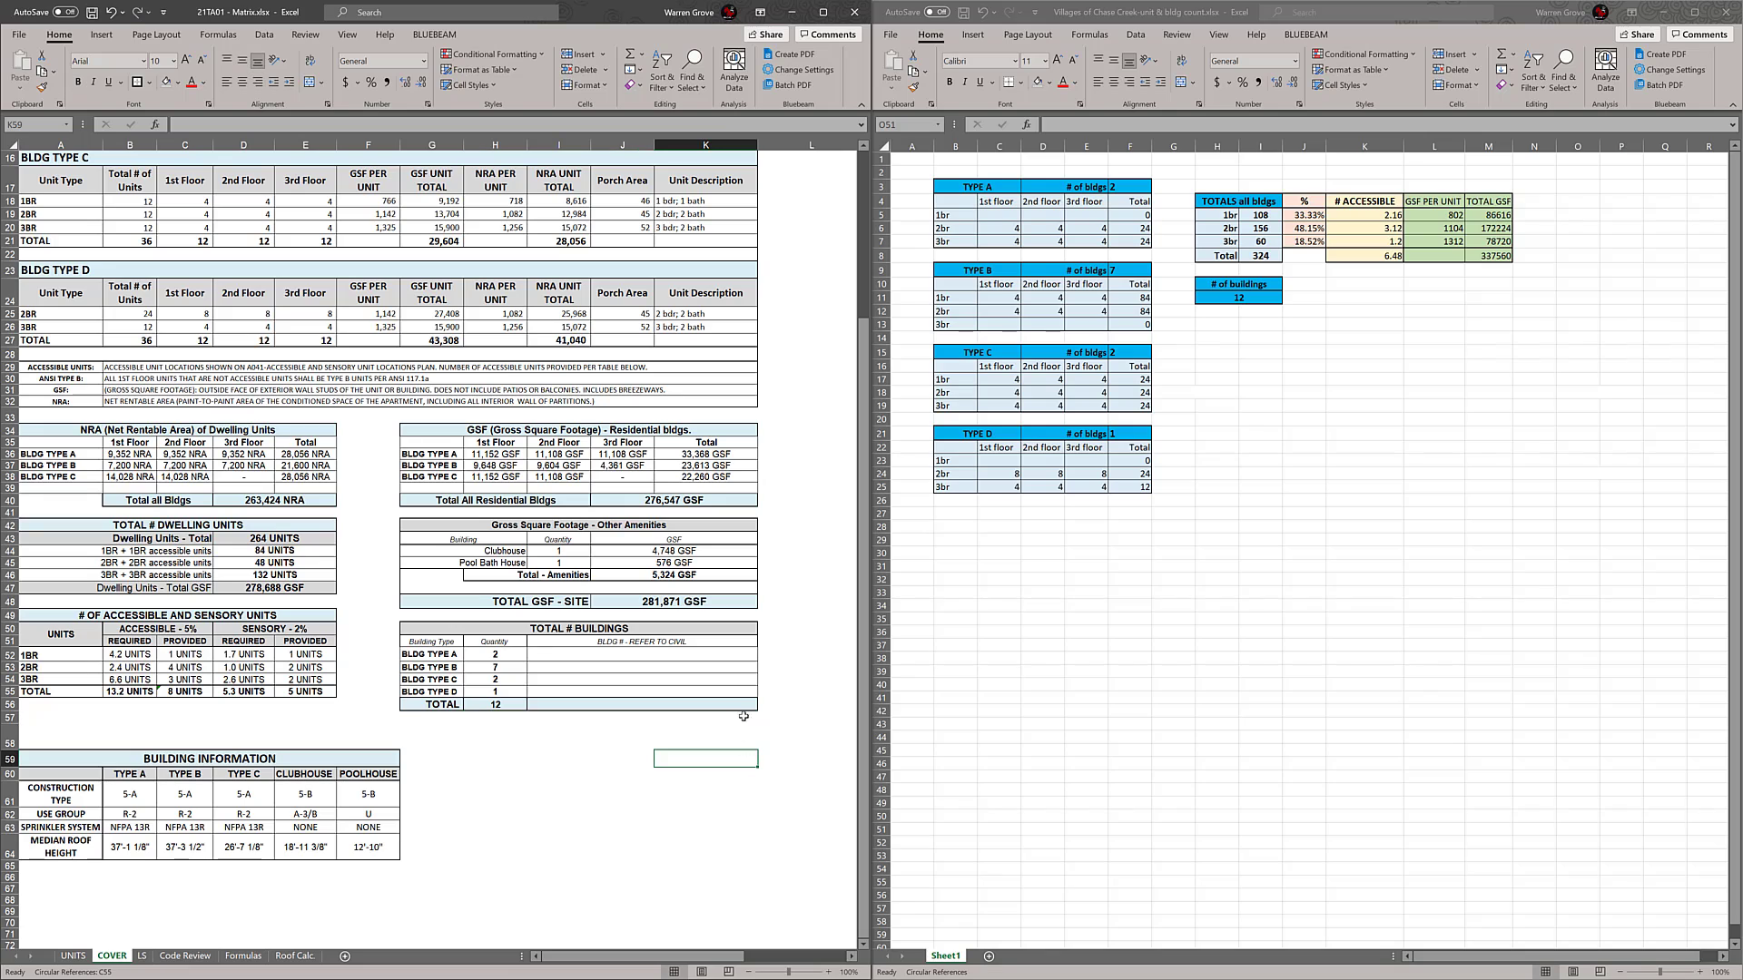
drag(743, 706, 413, 628)
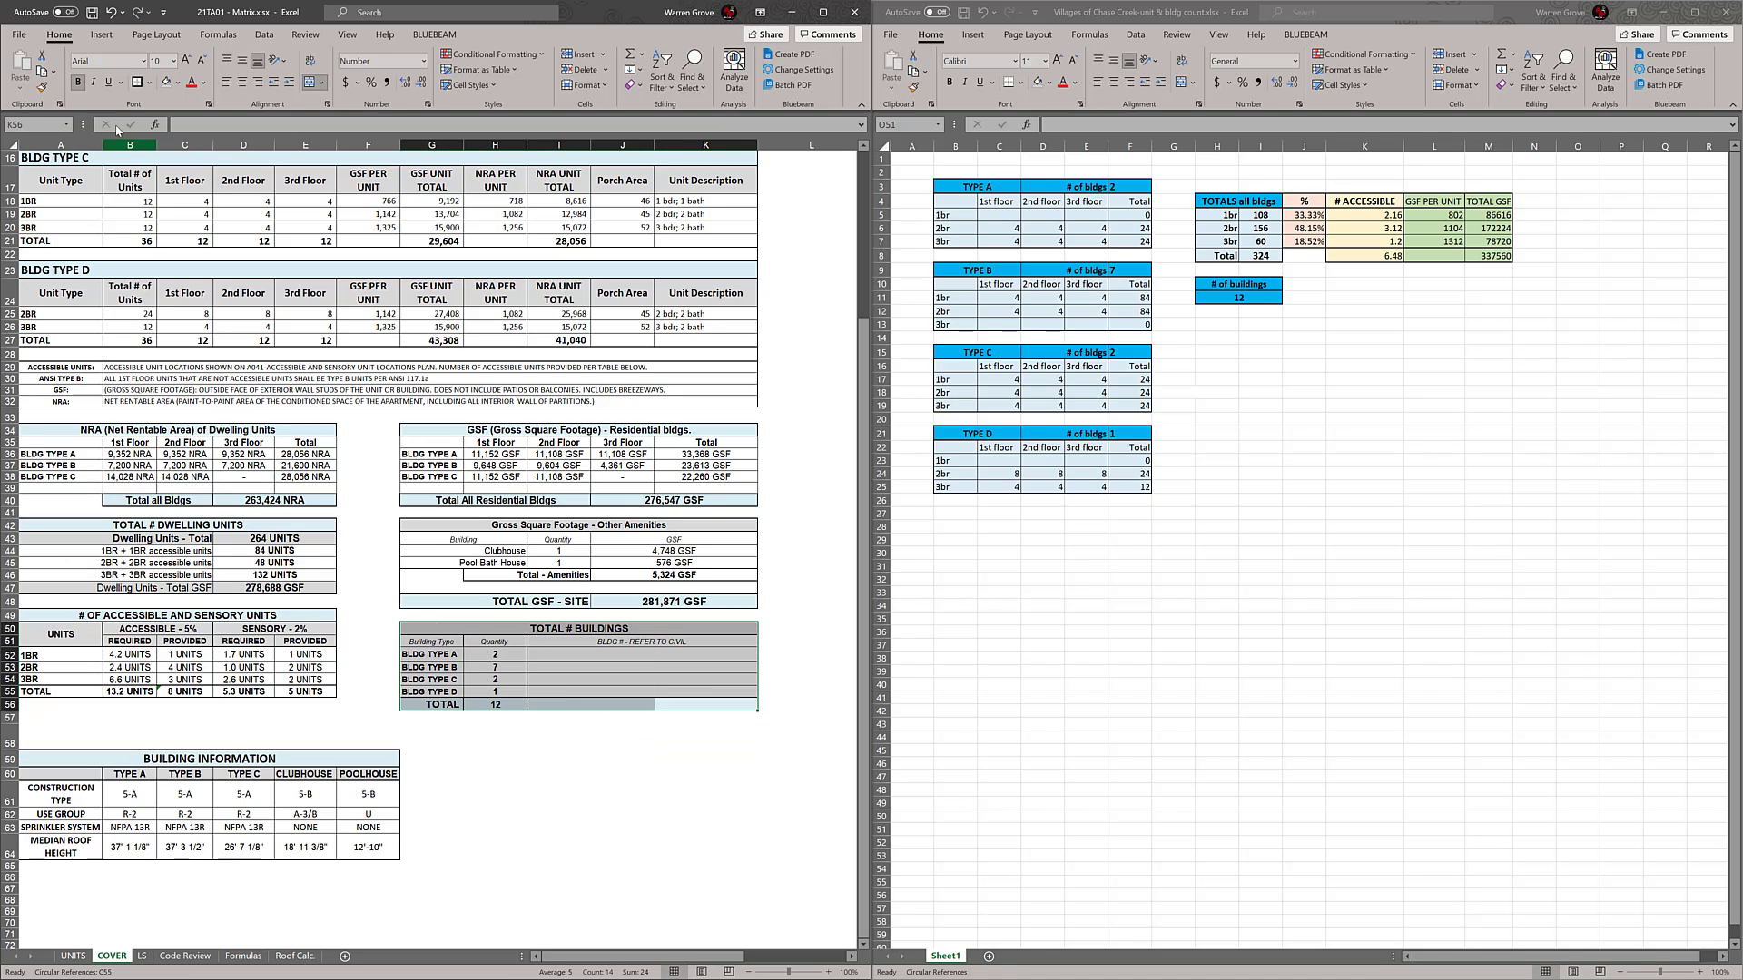
click(828, 615)
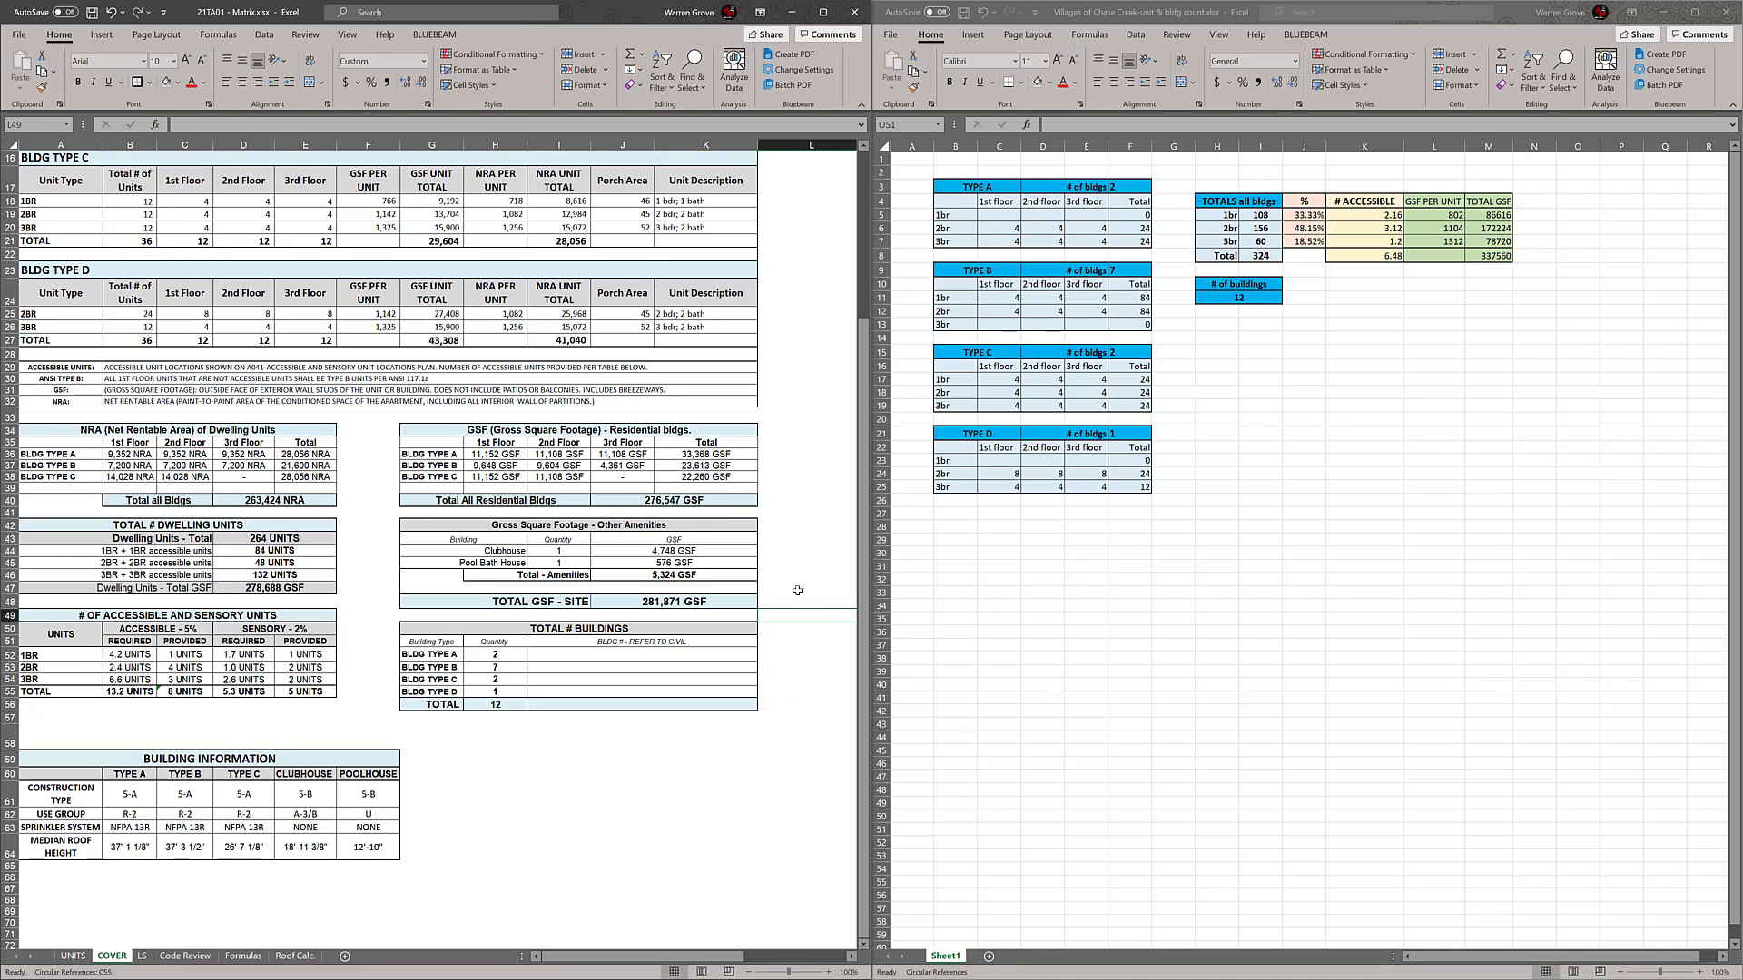
scroll(517, 789, down, 1)
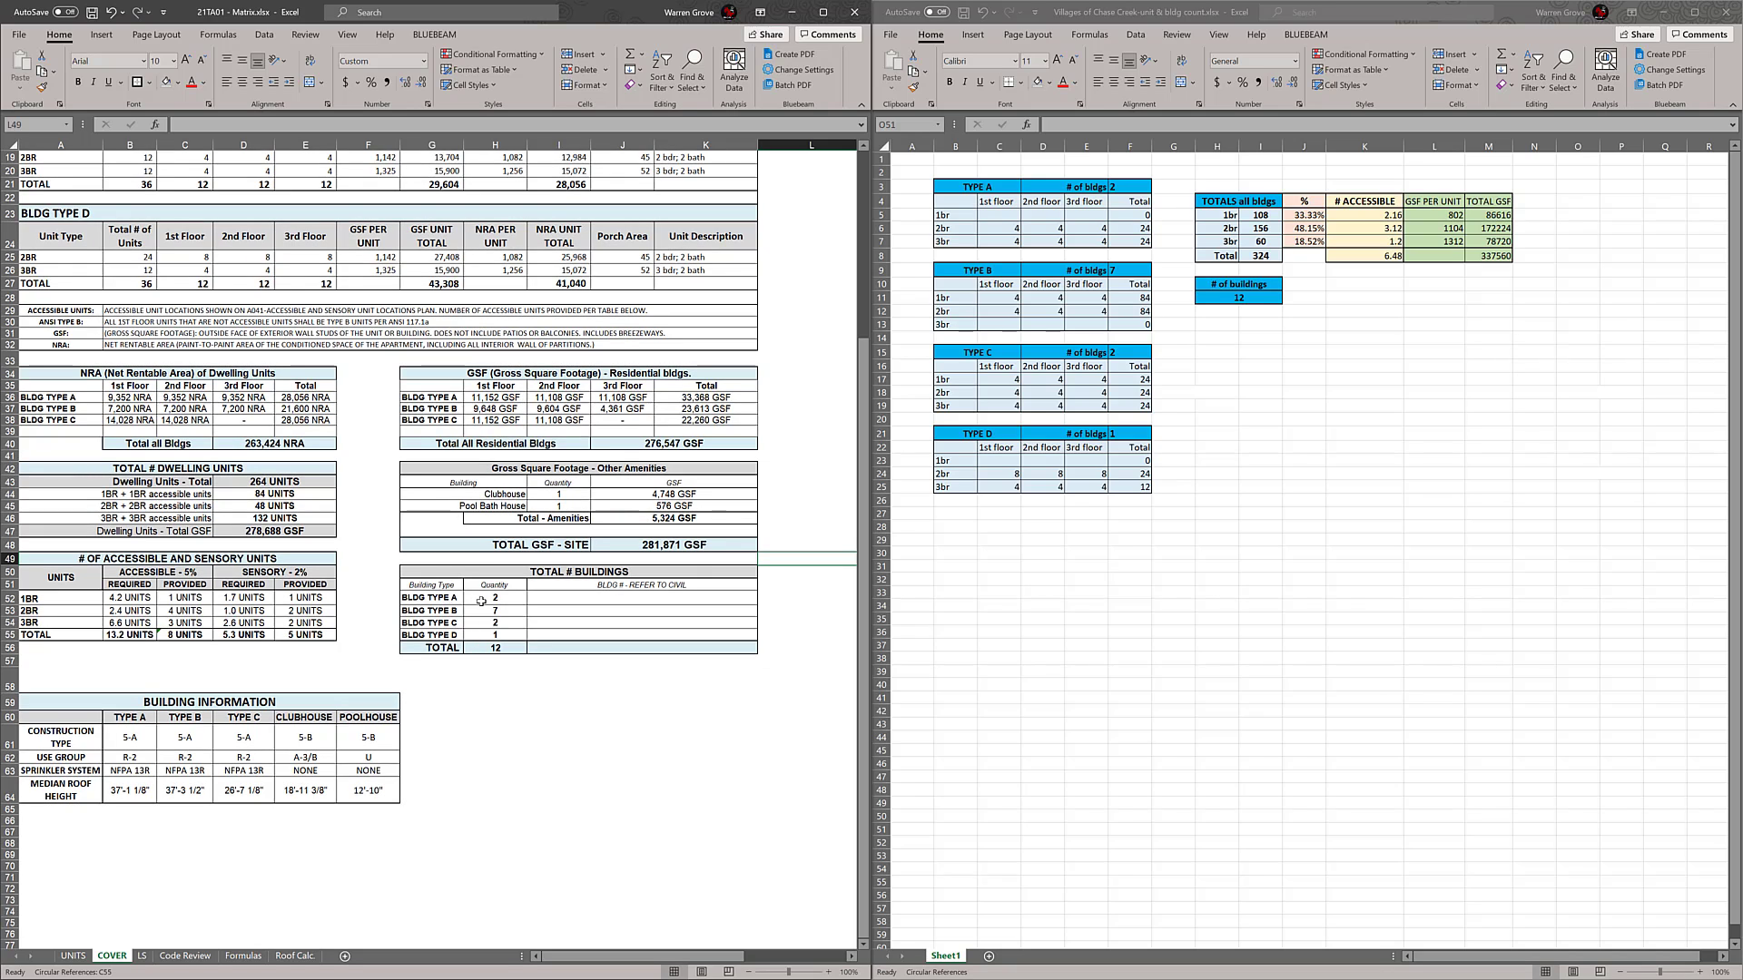
scroll(598, 588, down, 1)
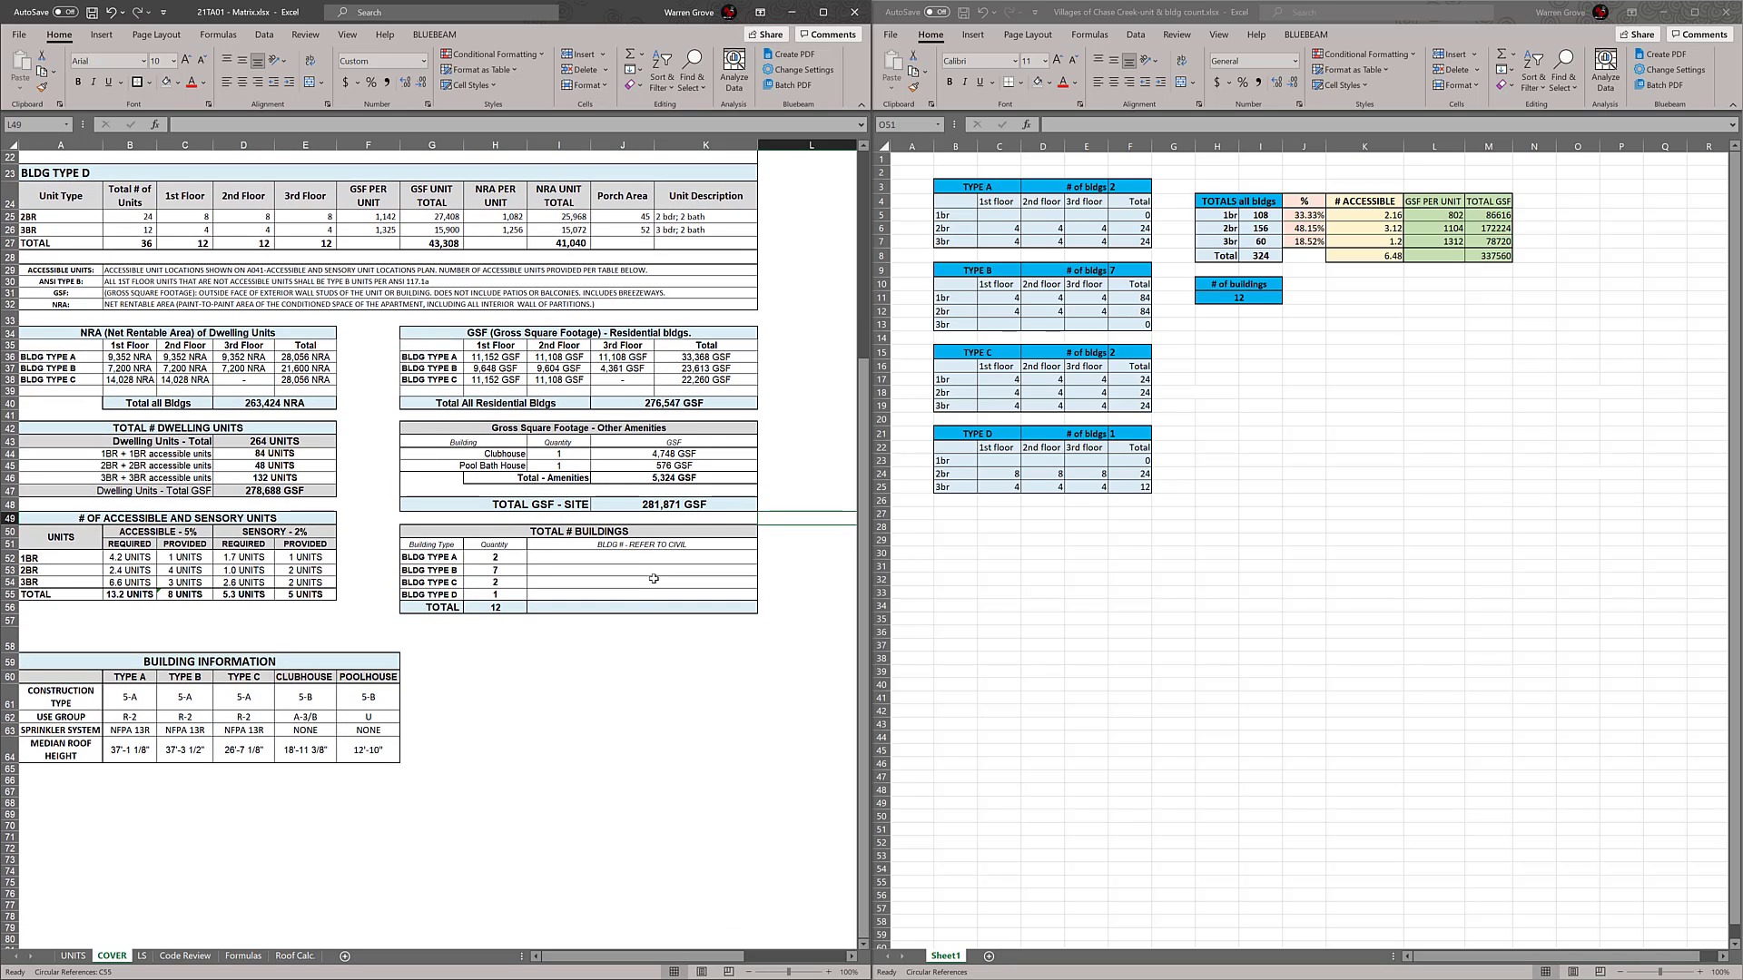
drag(635, 531, 625, 634)
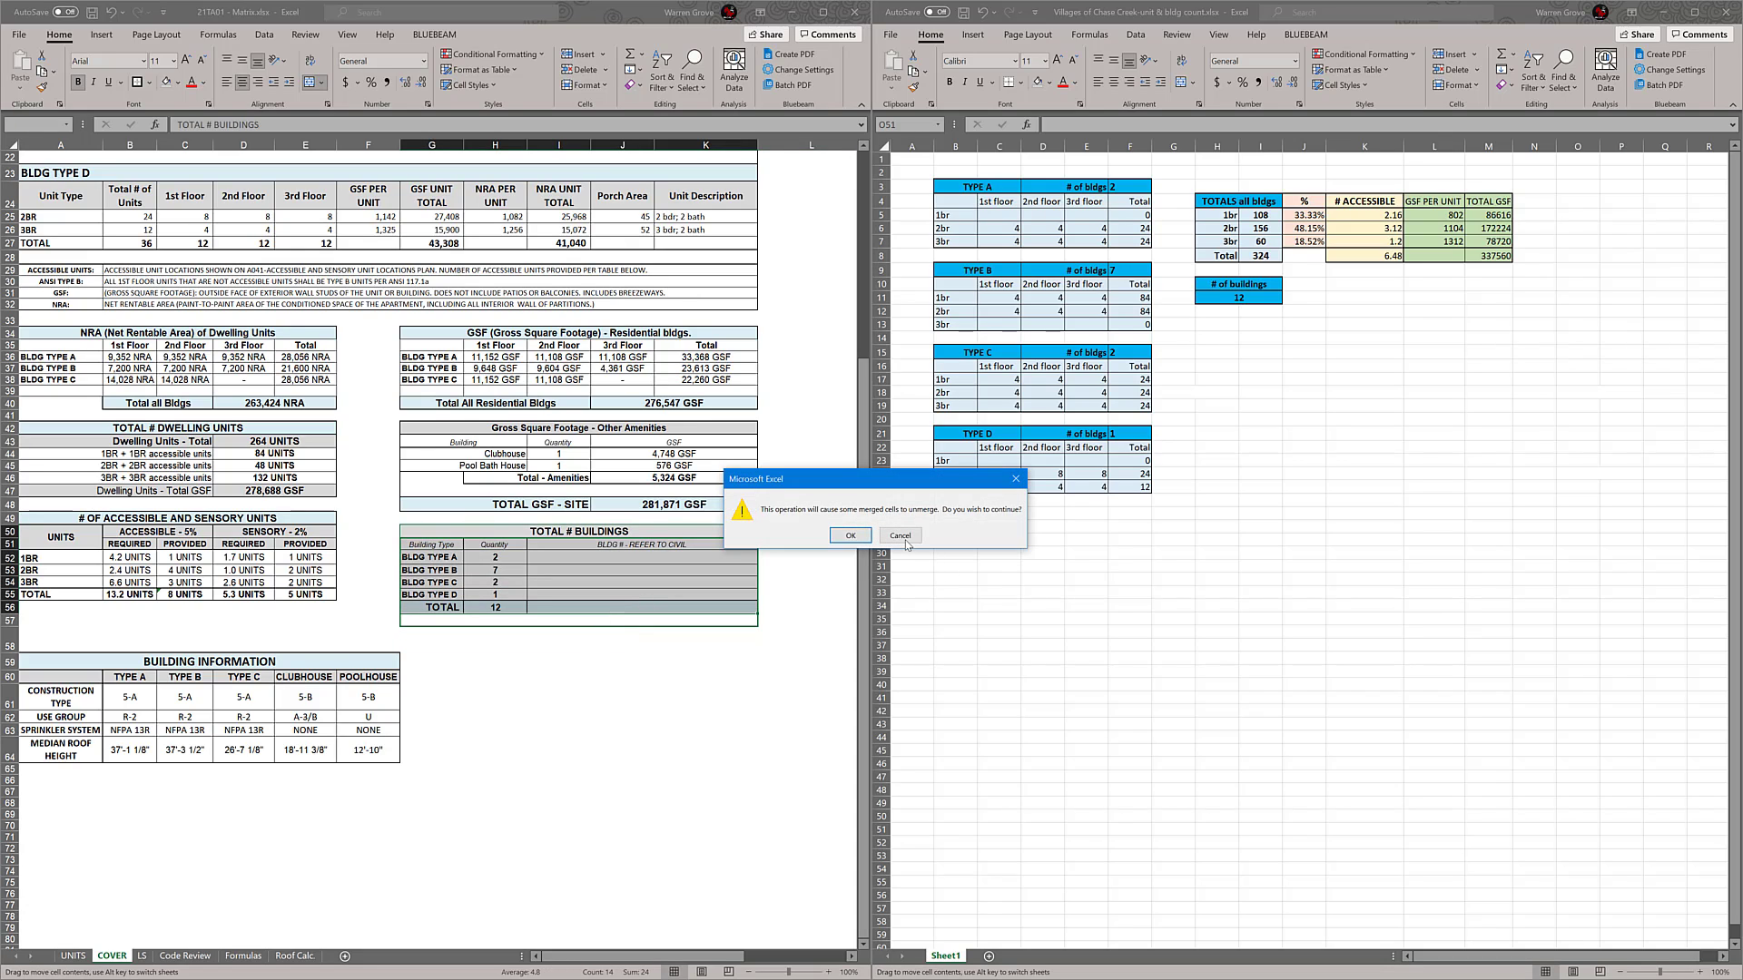
click(903, 539)
drag(407, 638, 720, 635)
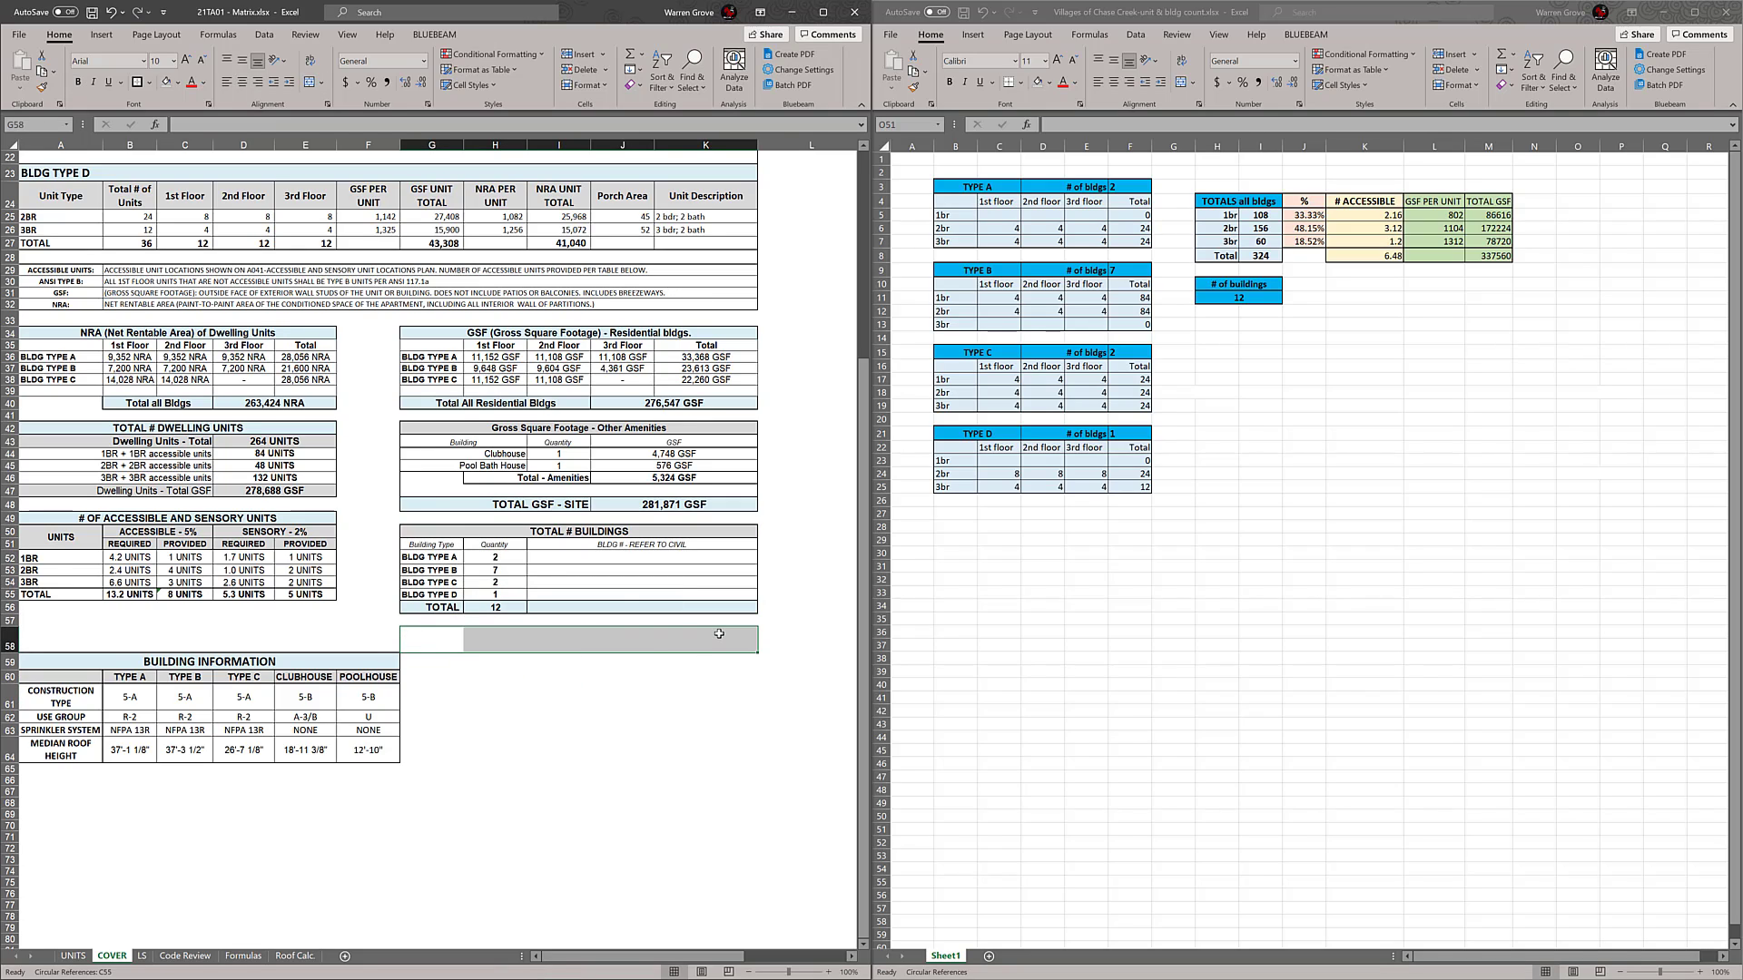
click(584, 767)
Autofit the height of empty row 58 and insert three rows there, above the BUILDING INFORMATION table
double_click(16, 653)
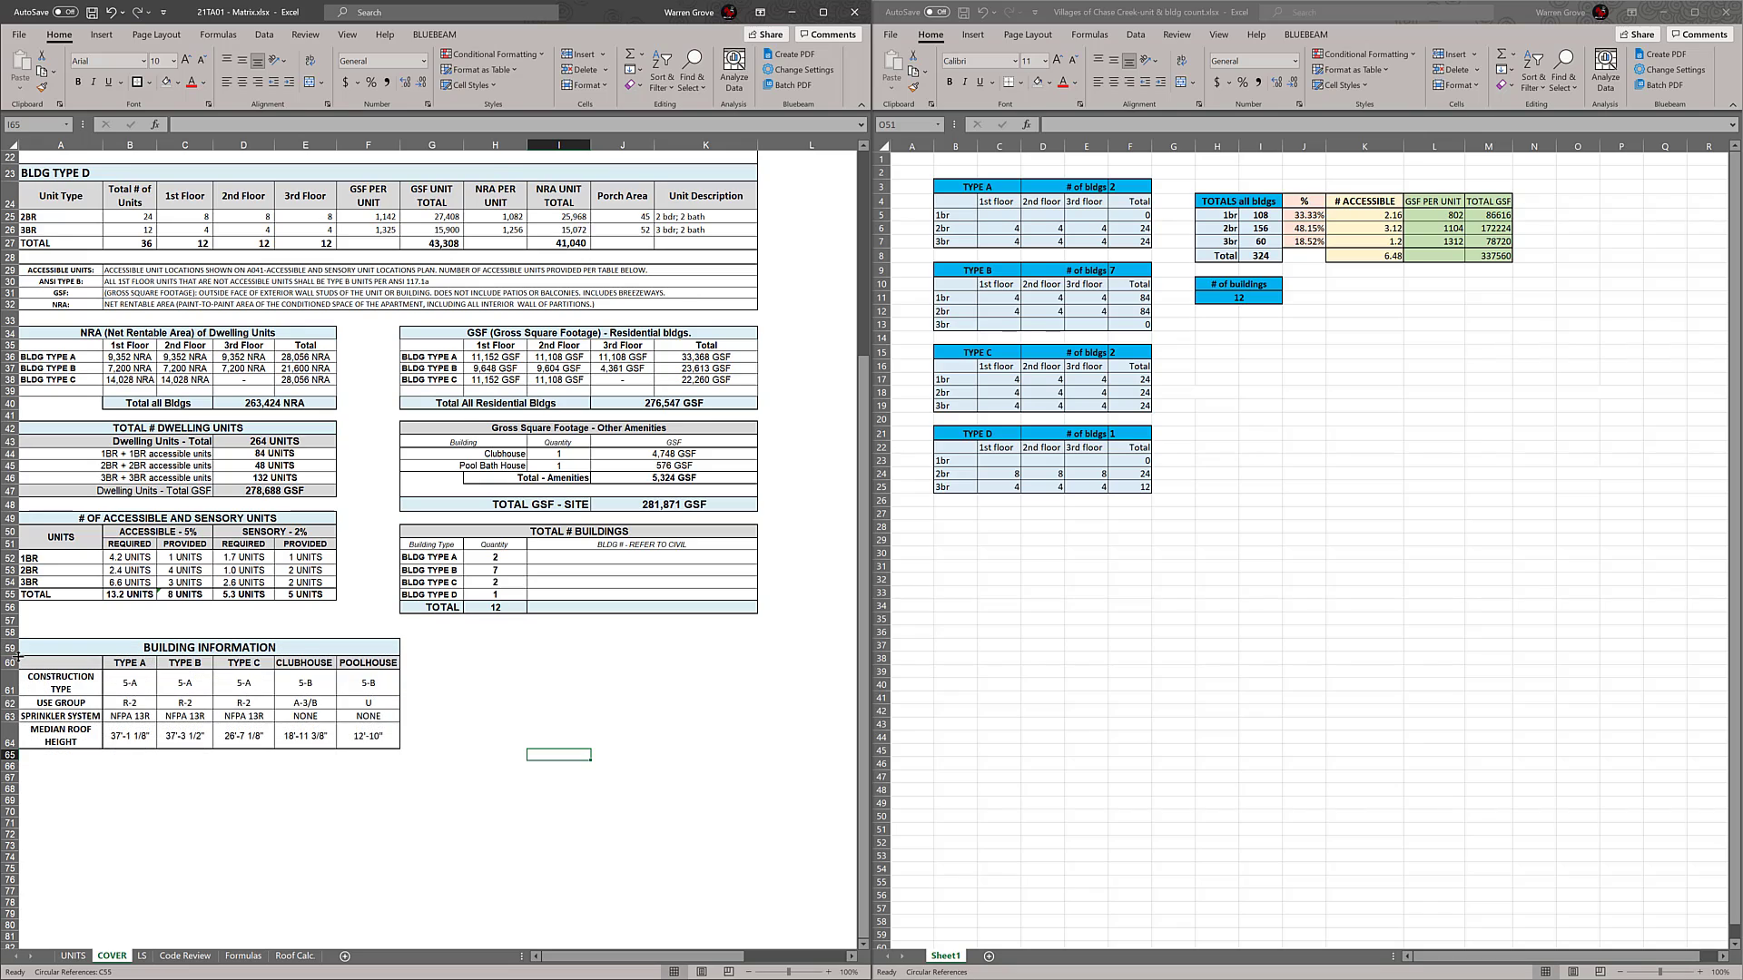
right_click(11, 633)
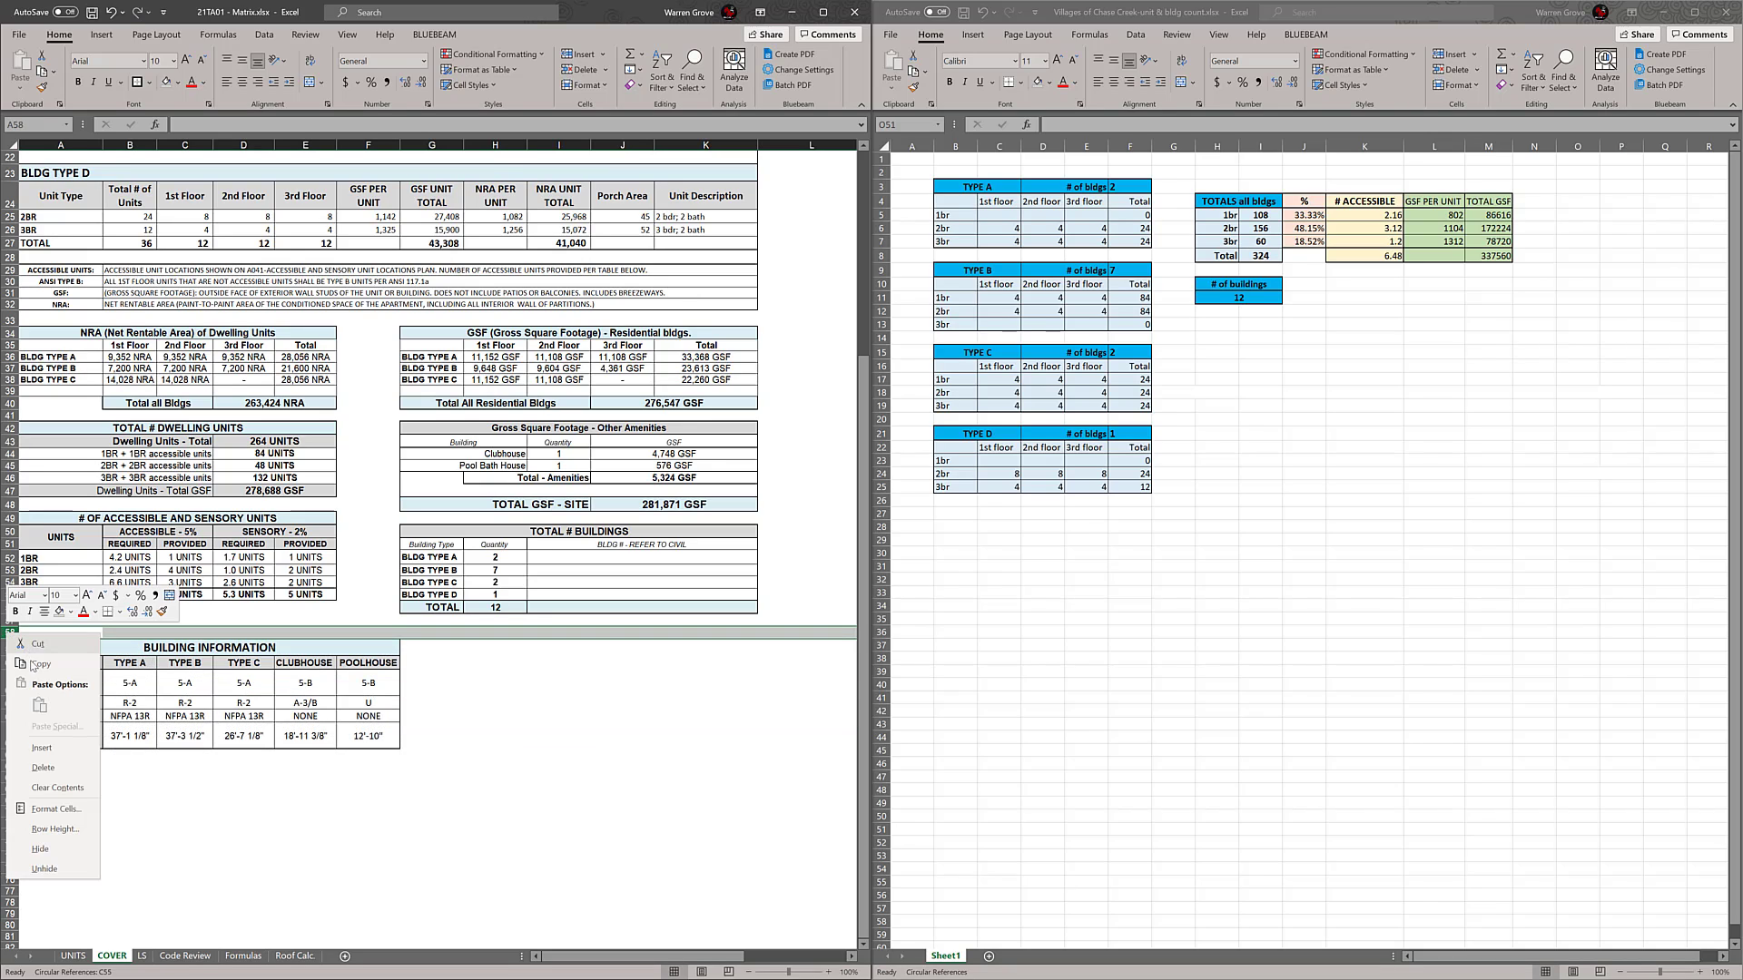
click(41, 747)
right_click(11, 633)
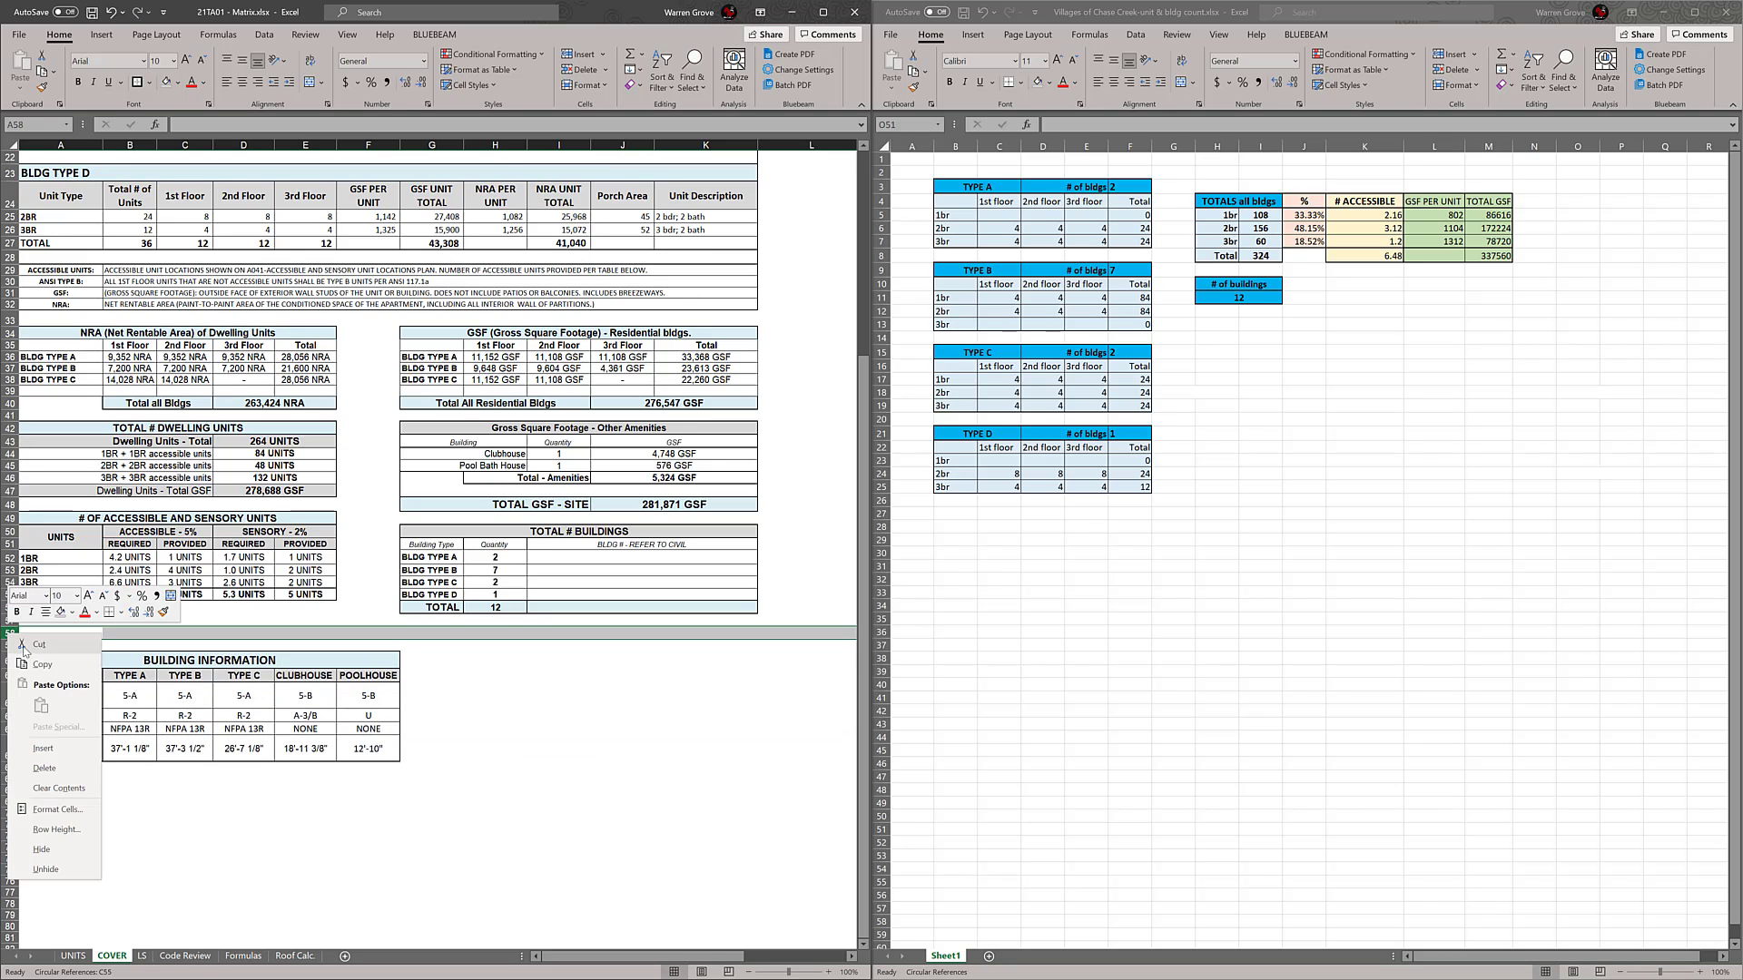
click(41, 750)
right_click(11, 632)
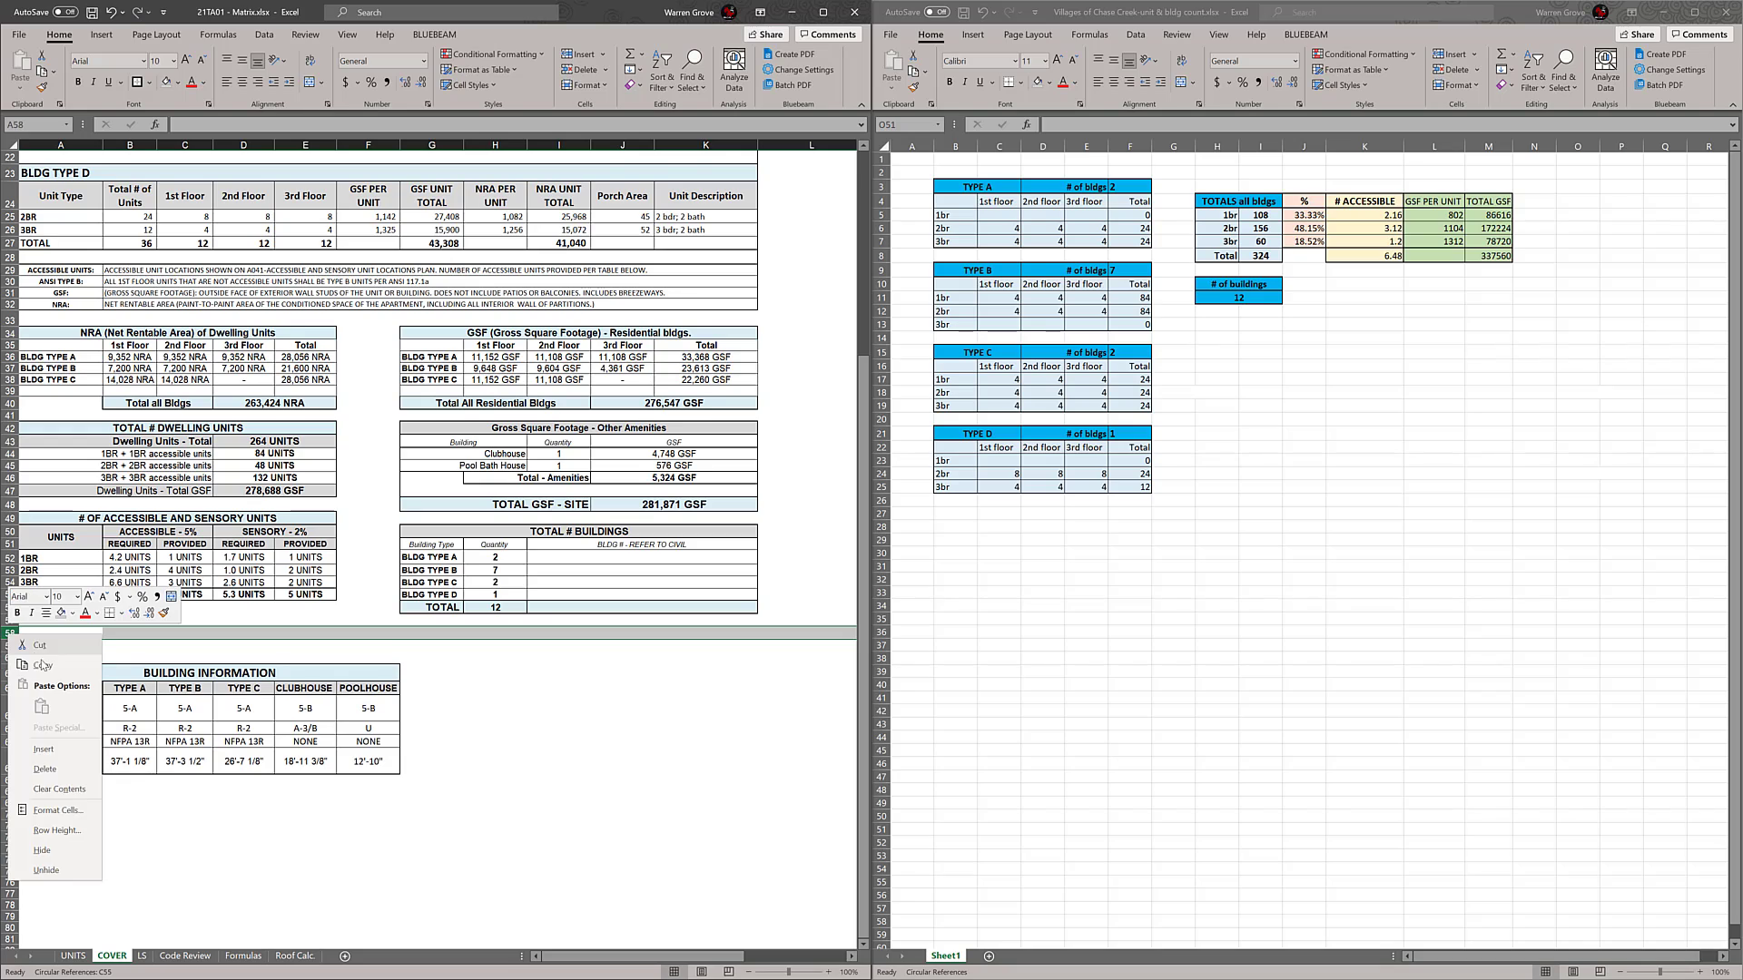
click(43, 750)
click(625, 767)
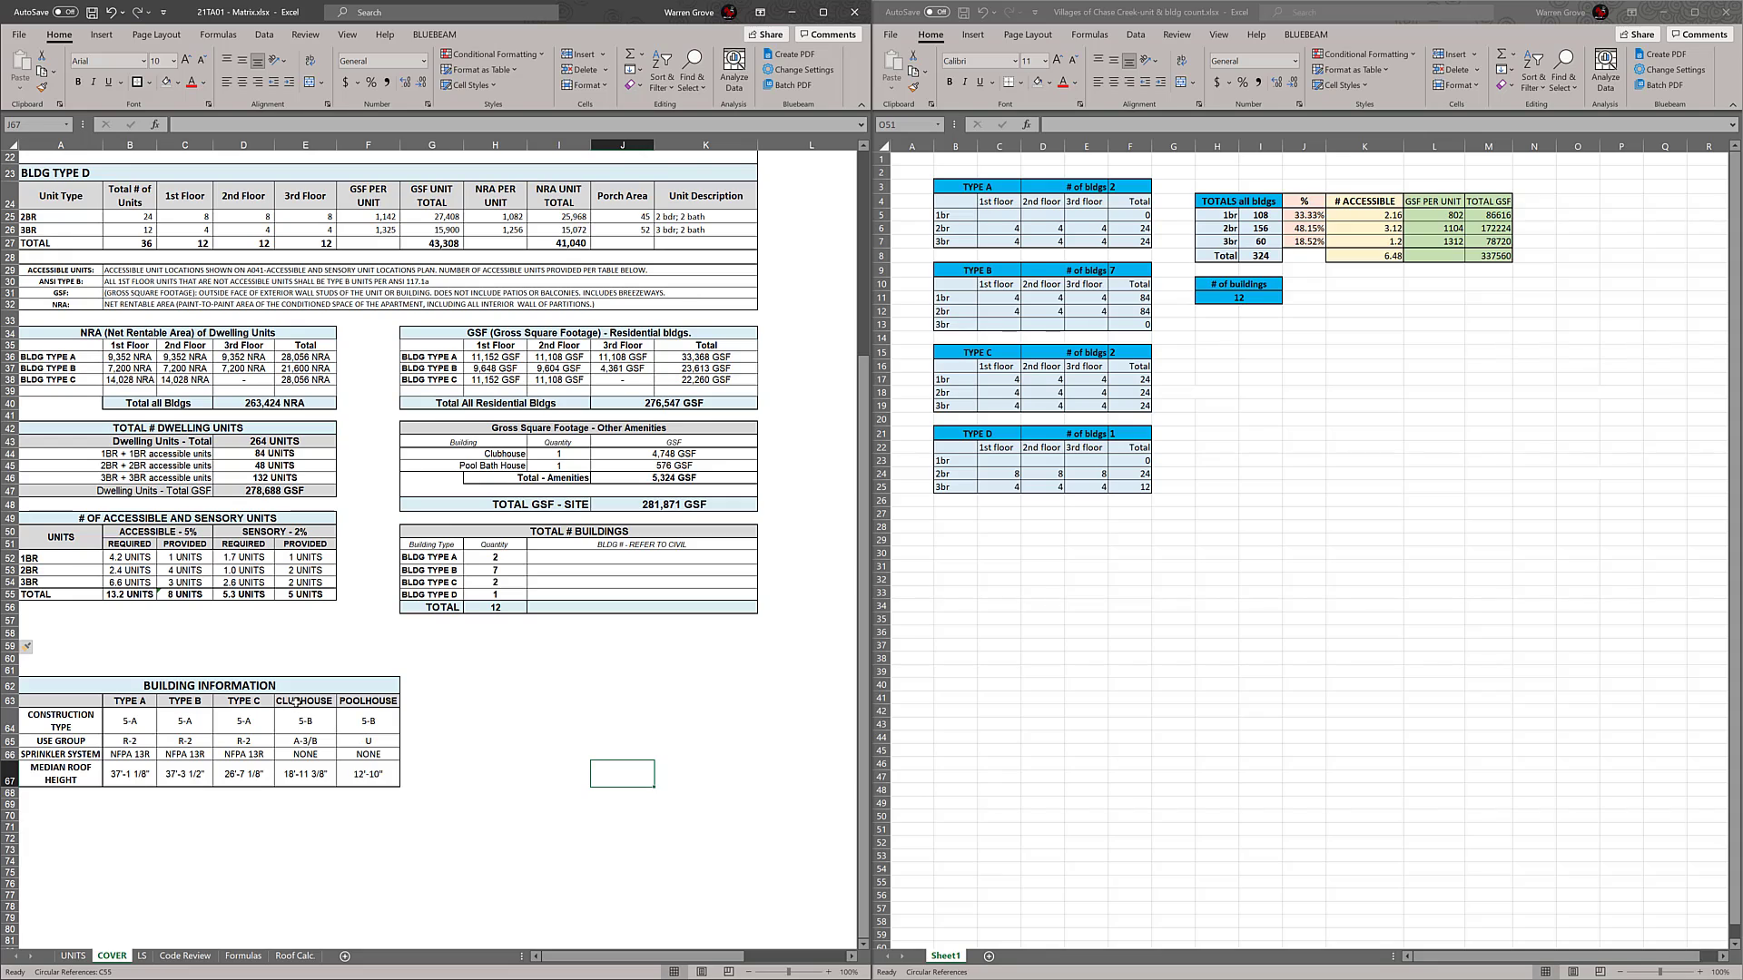
Move the CLUBHOUSE and POOLHOUSE columns of BUILDING INFORMATION to G and H, and fill the TYPE C column across E and F
drag(293, 704, 497, 786)
click(650, 765)
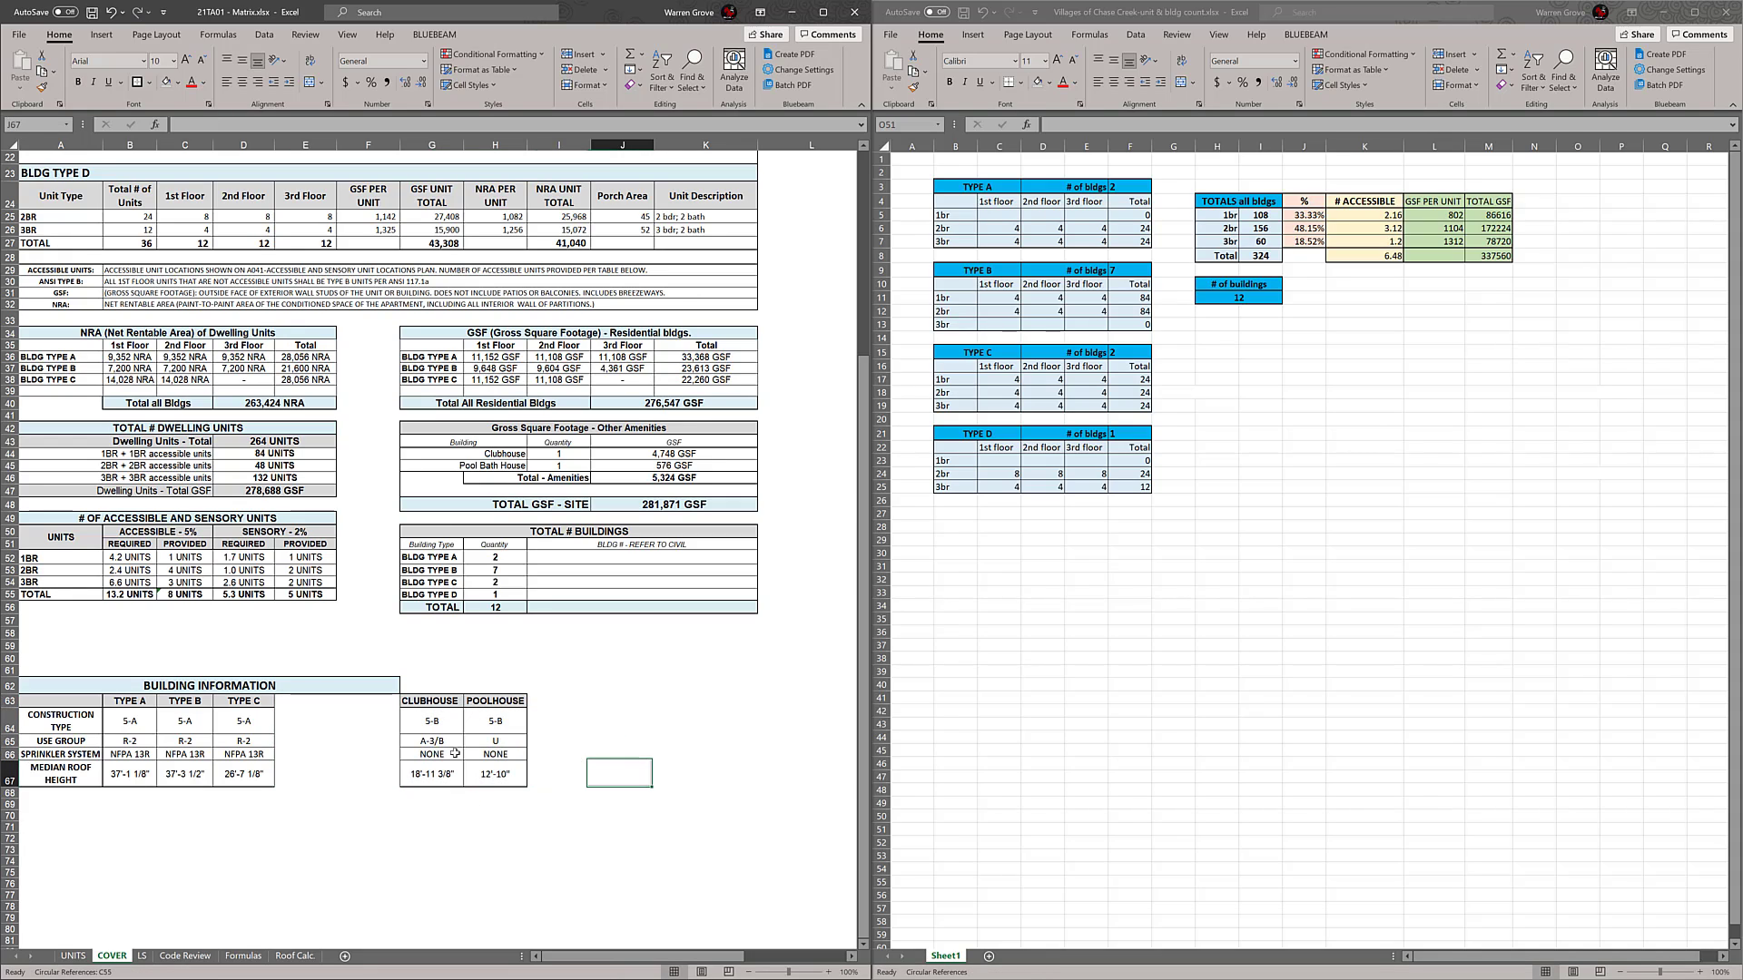
drag(255, 701, 383, 788)
click(621, 826)
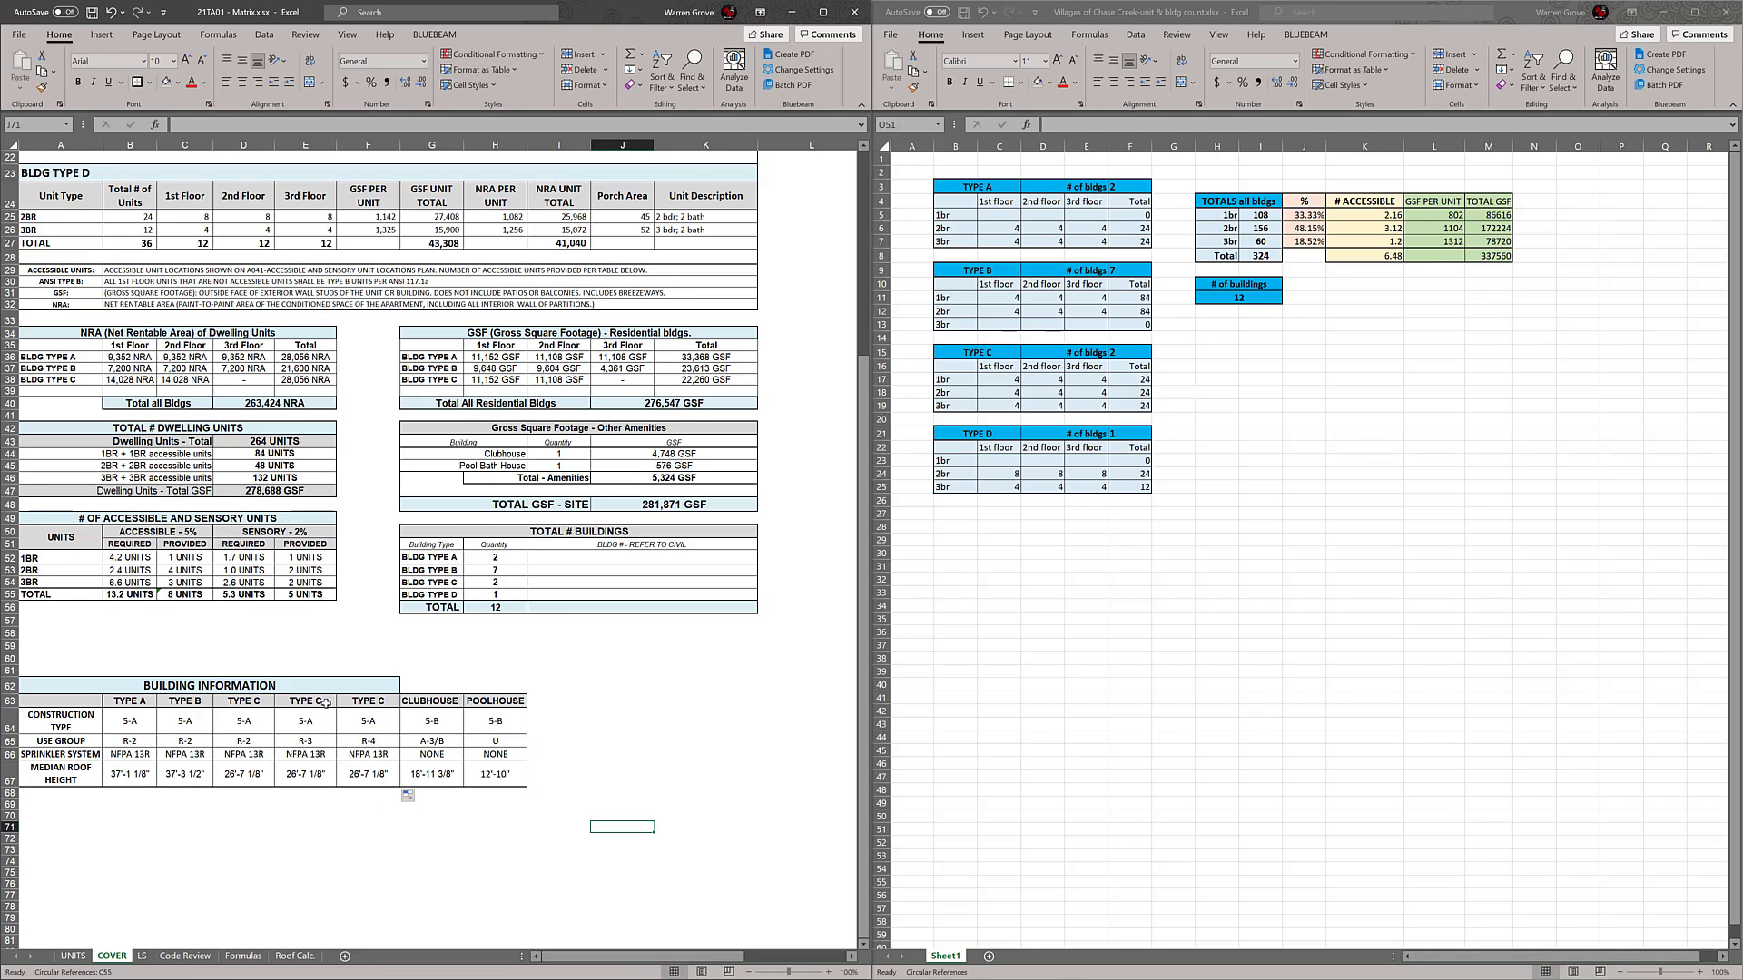
Rename the BUILDING INFORMATION column header in E63 to TYPE D
double_click(324, 703)
key(BackSpace)
text(D)
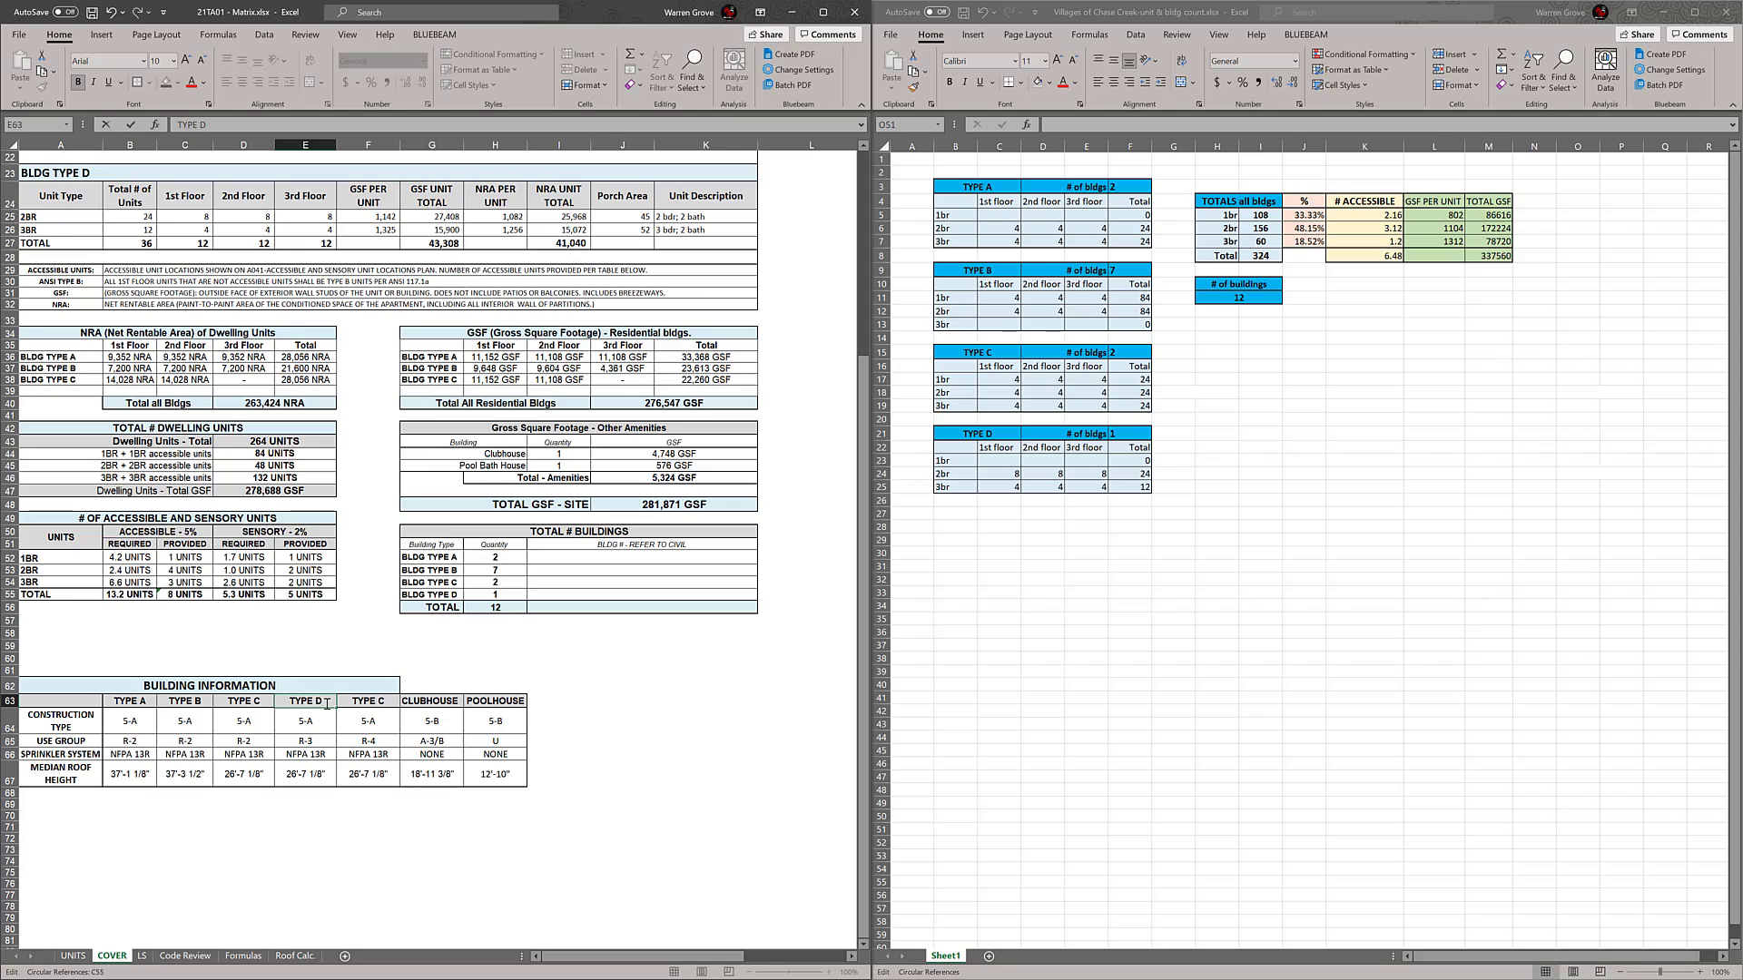
click(383, 698)
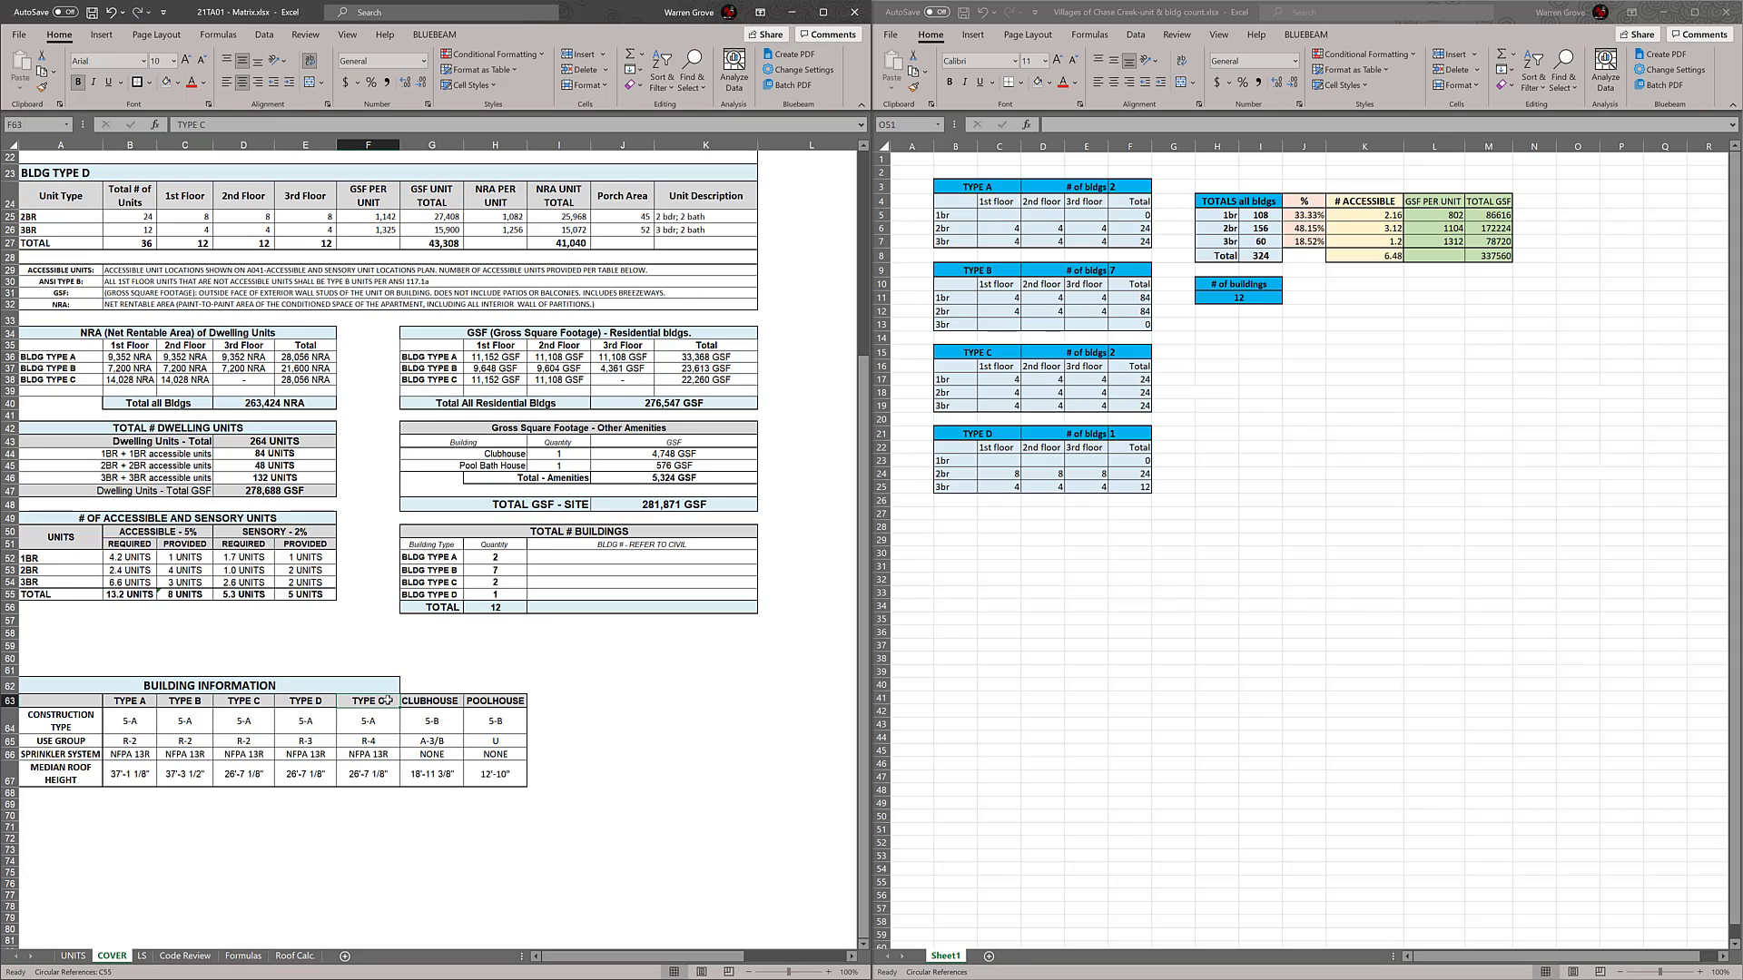
Copy the CLUBHOUSE column into F63:F67 and fill the POOLHOUSE column from H into column I
click(438, 698)
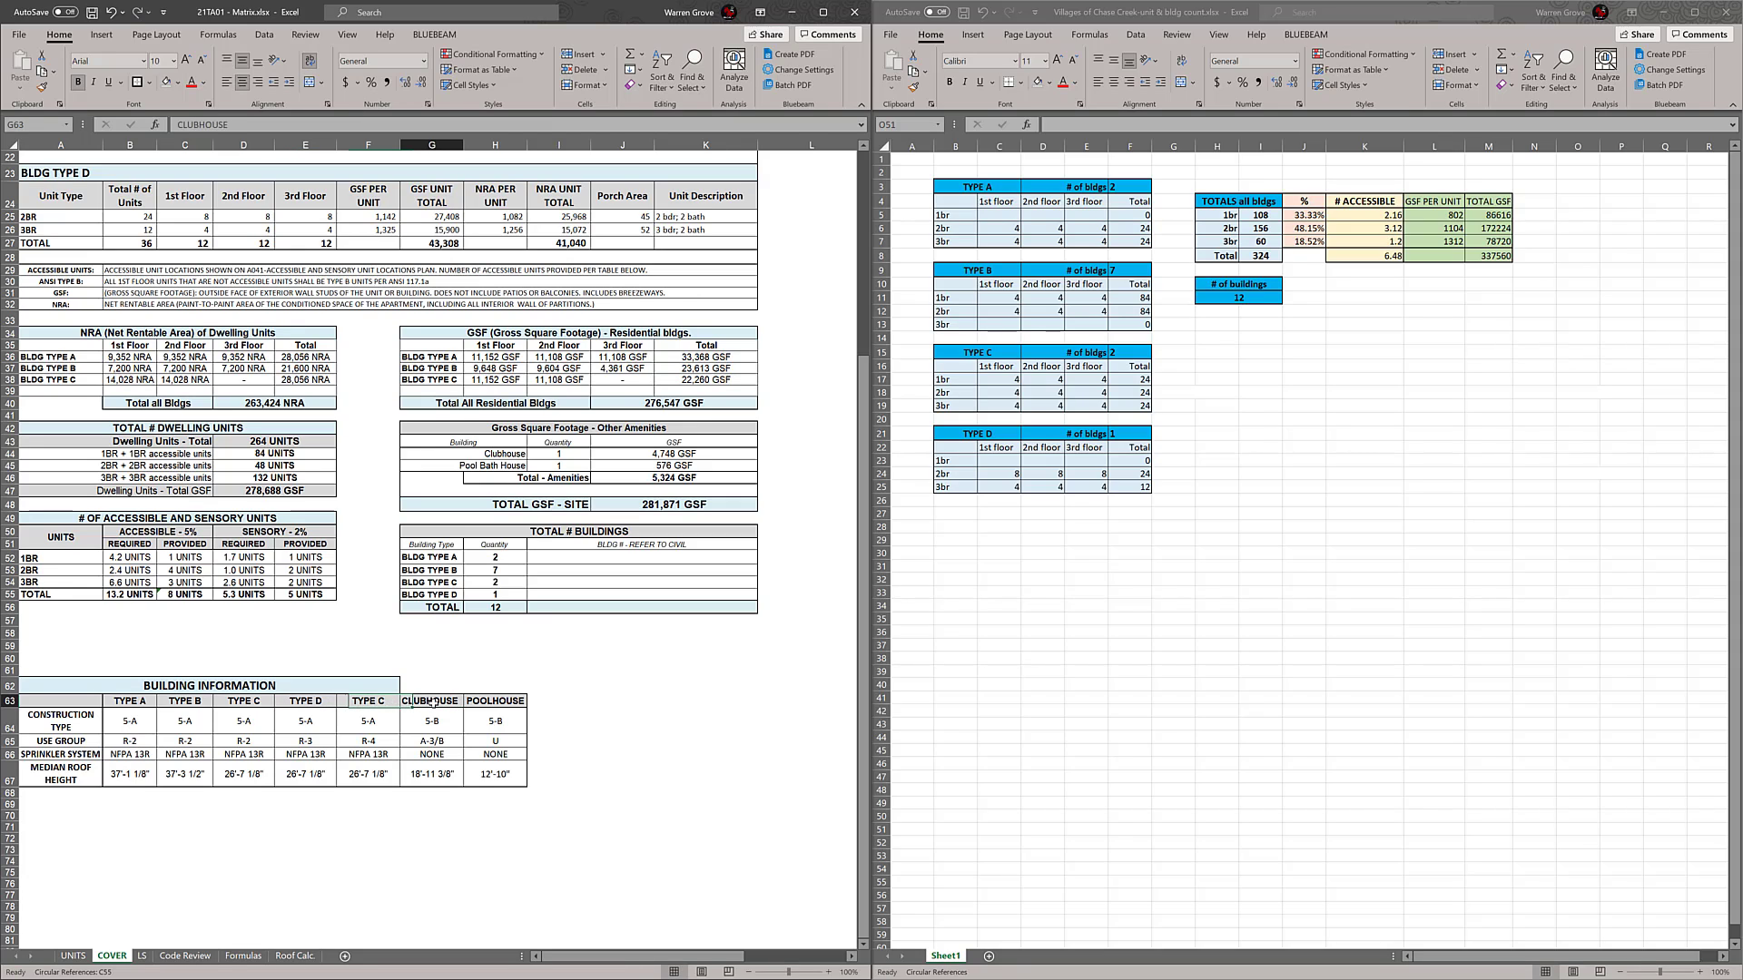
drag(428, 702, 432, 777)
key(ctrl+c)
click(378, 701)
key(Return)
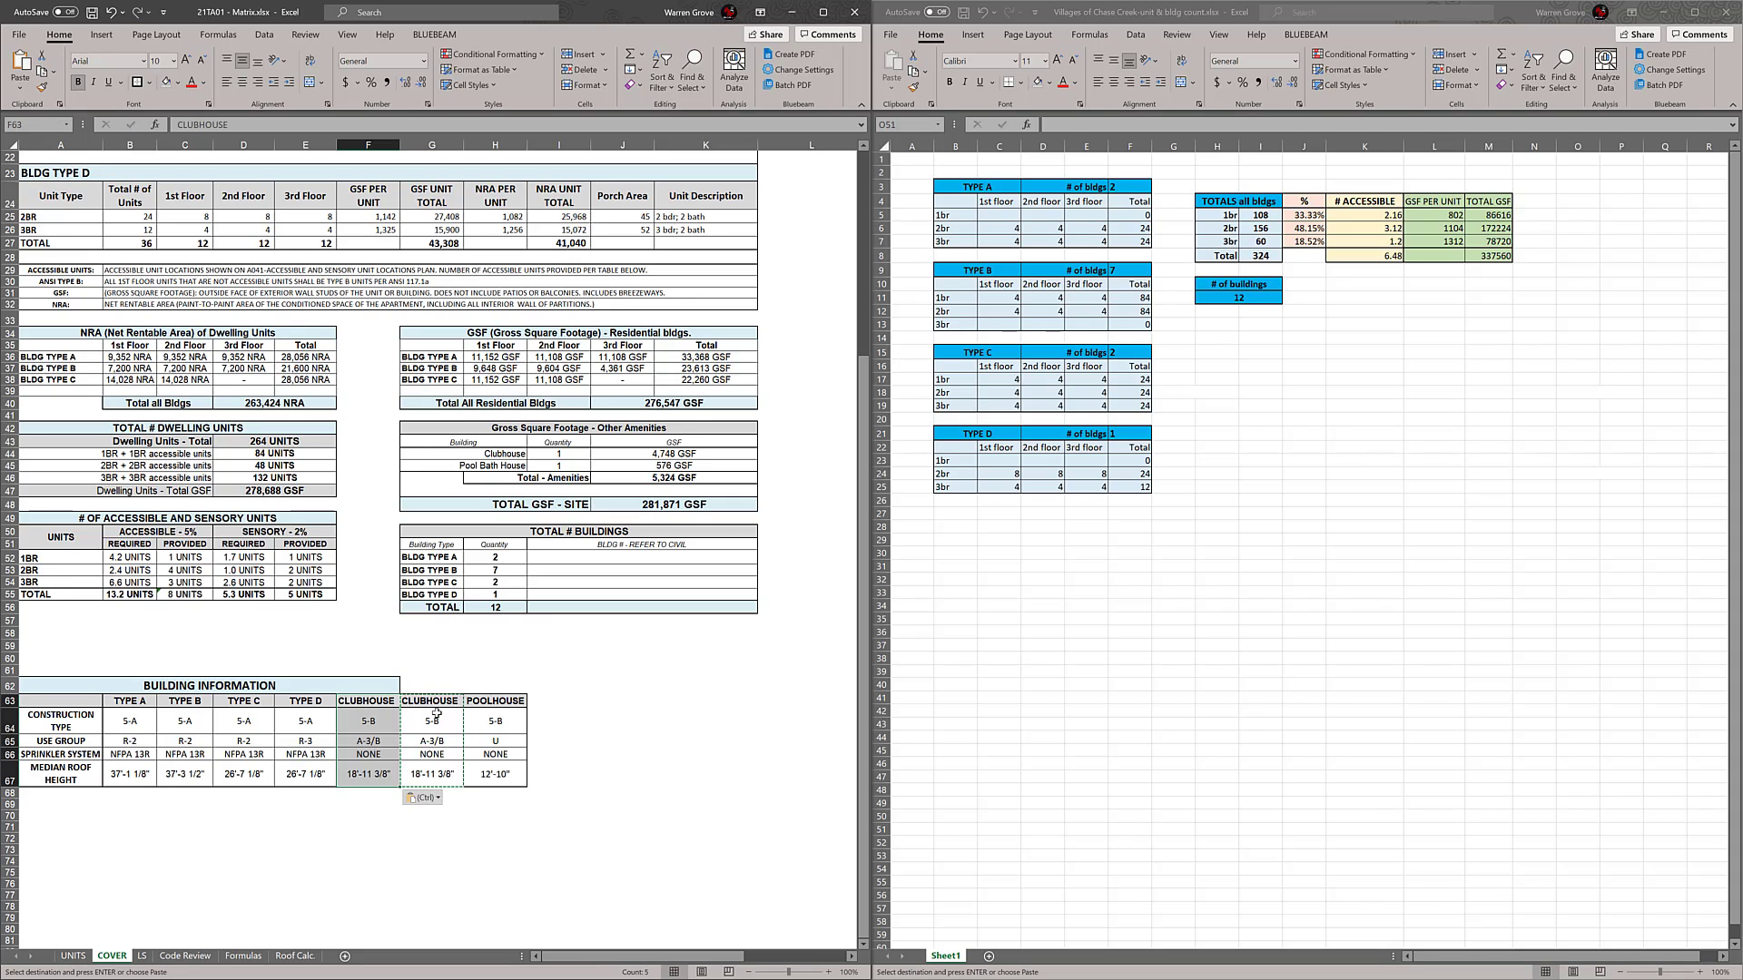
click(434, 703)
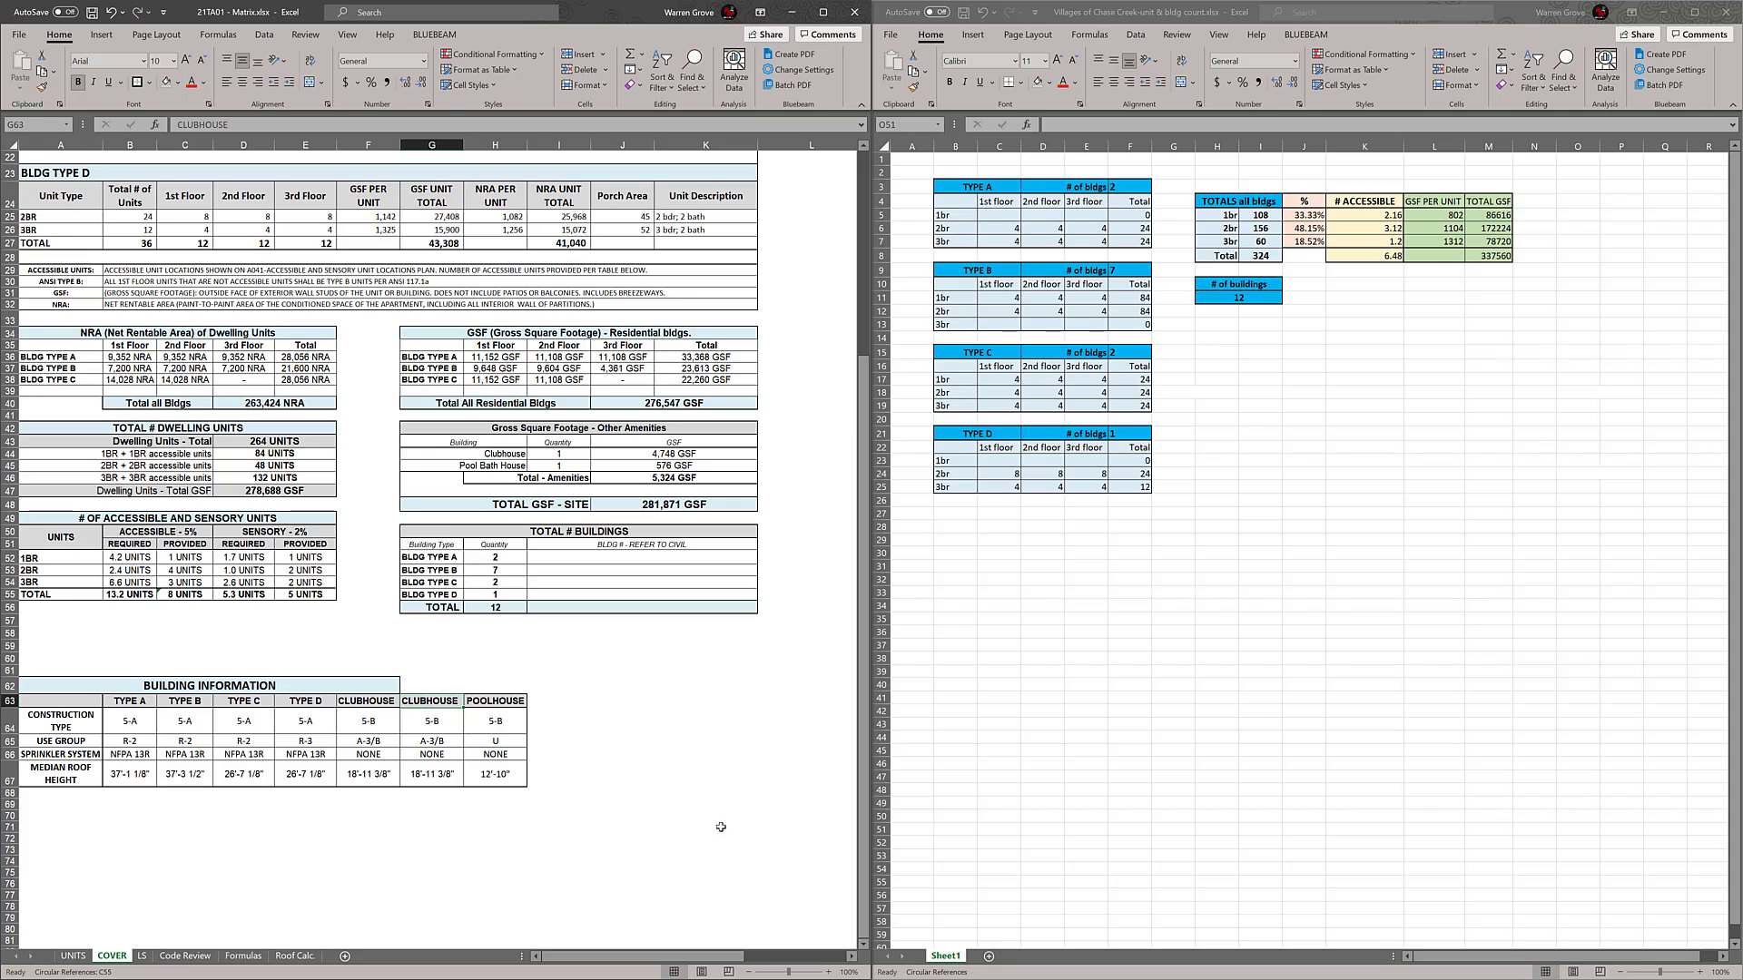
drag(497, 703, 588, 786)
click(712, 778)
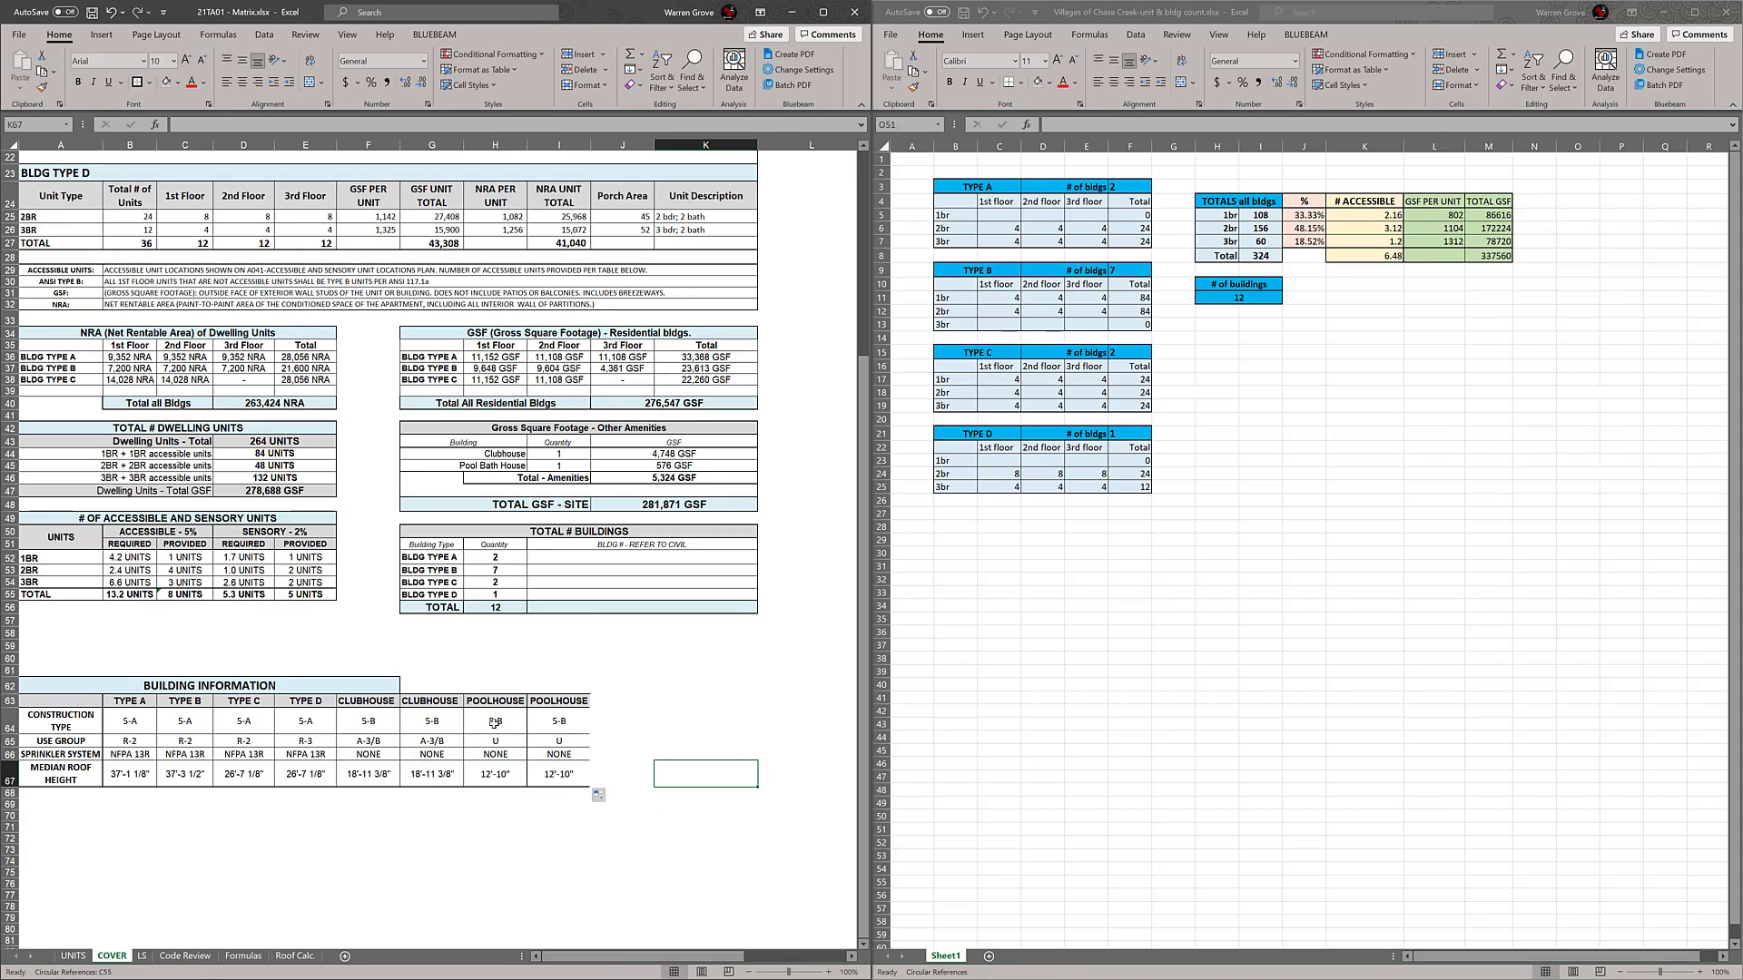
Rename the BUILDING INFORMATION headers in G63, H63 and I63 to MAINTENANCE, CABANA and GARAGE
click(455, 704)
text(MAI)
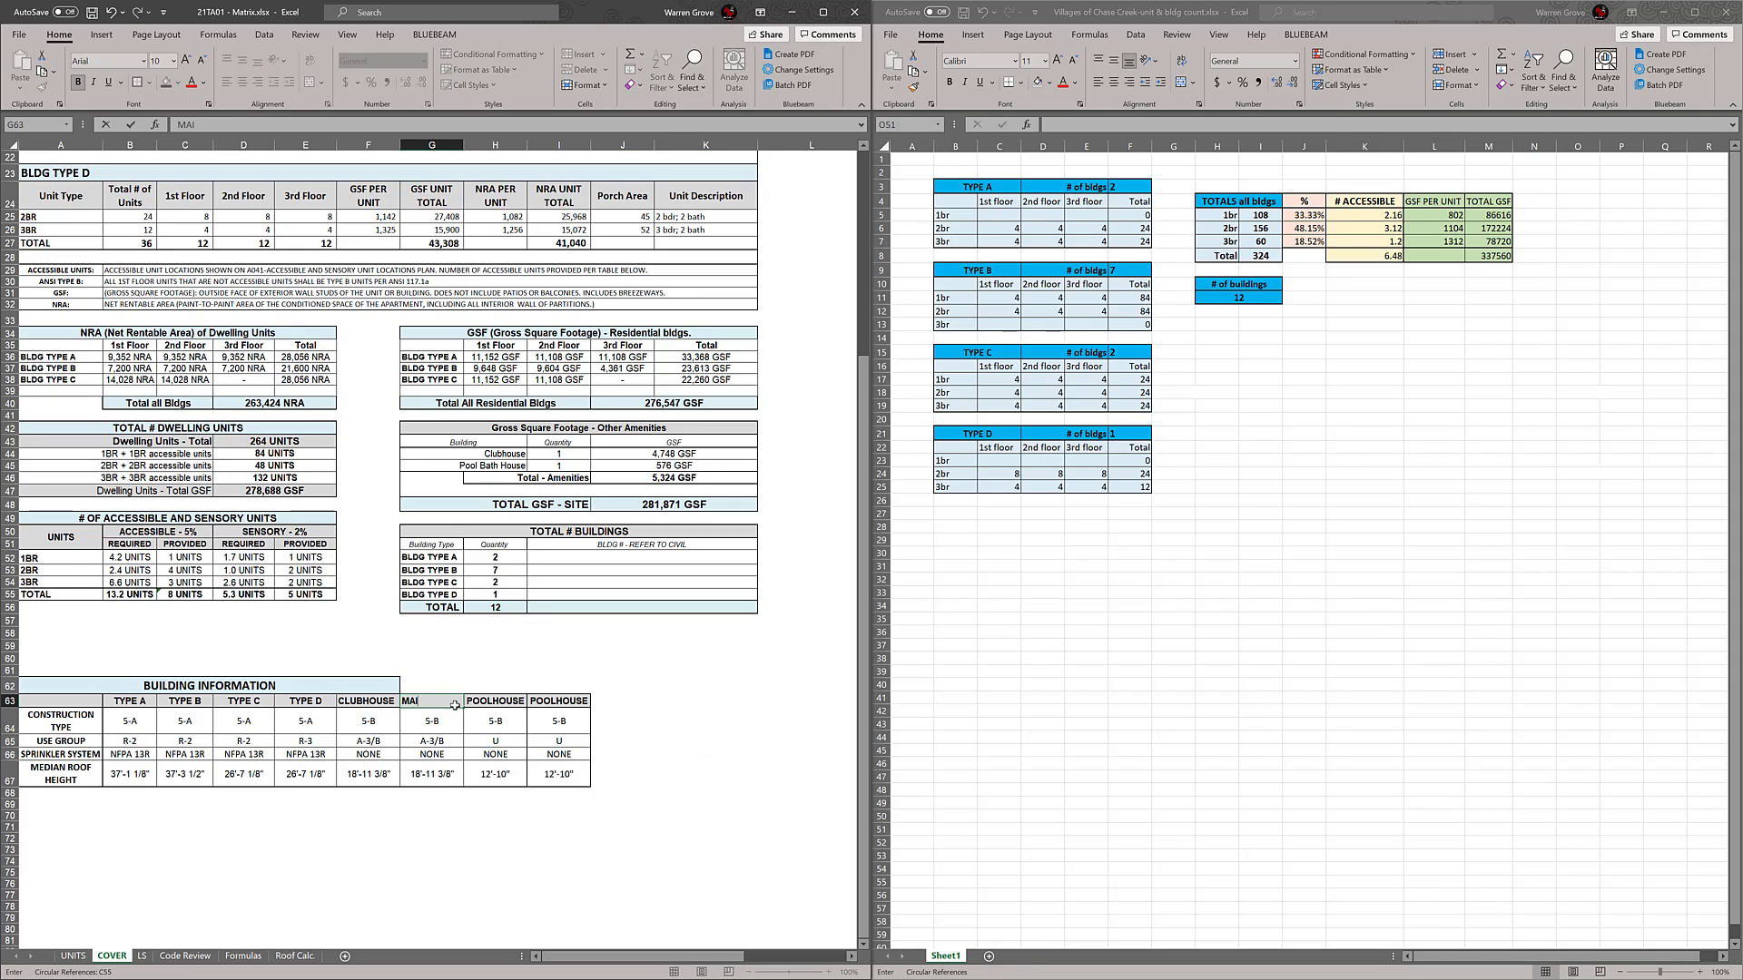
text(NTENANCE BLDG)
key(Tab)
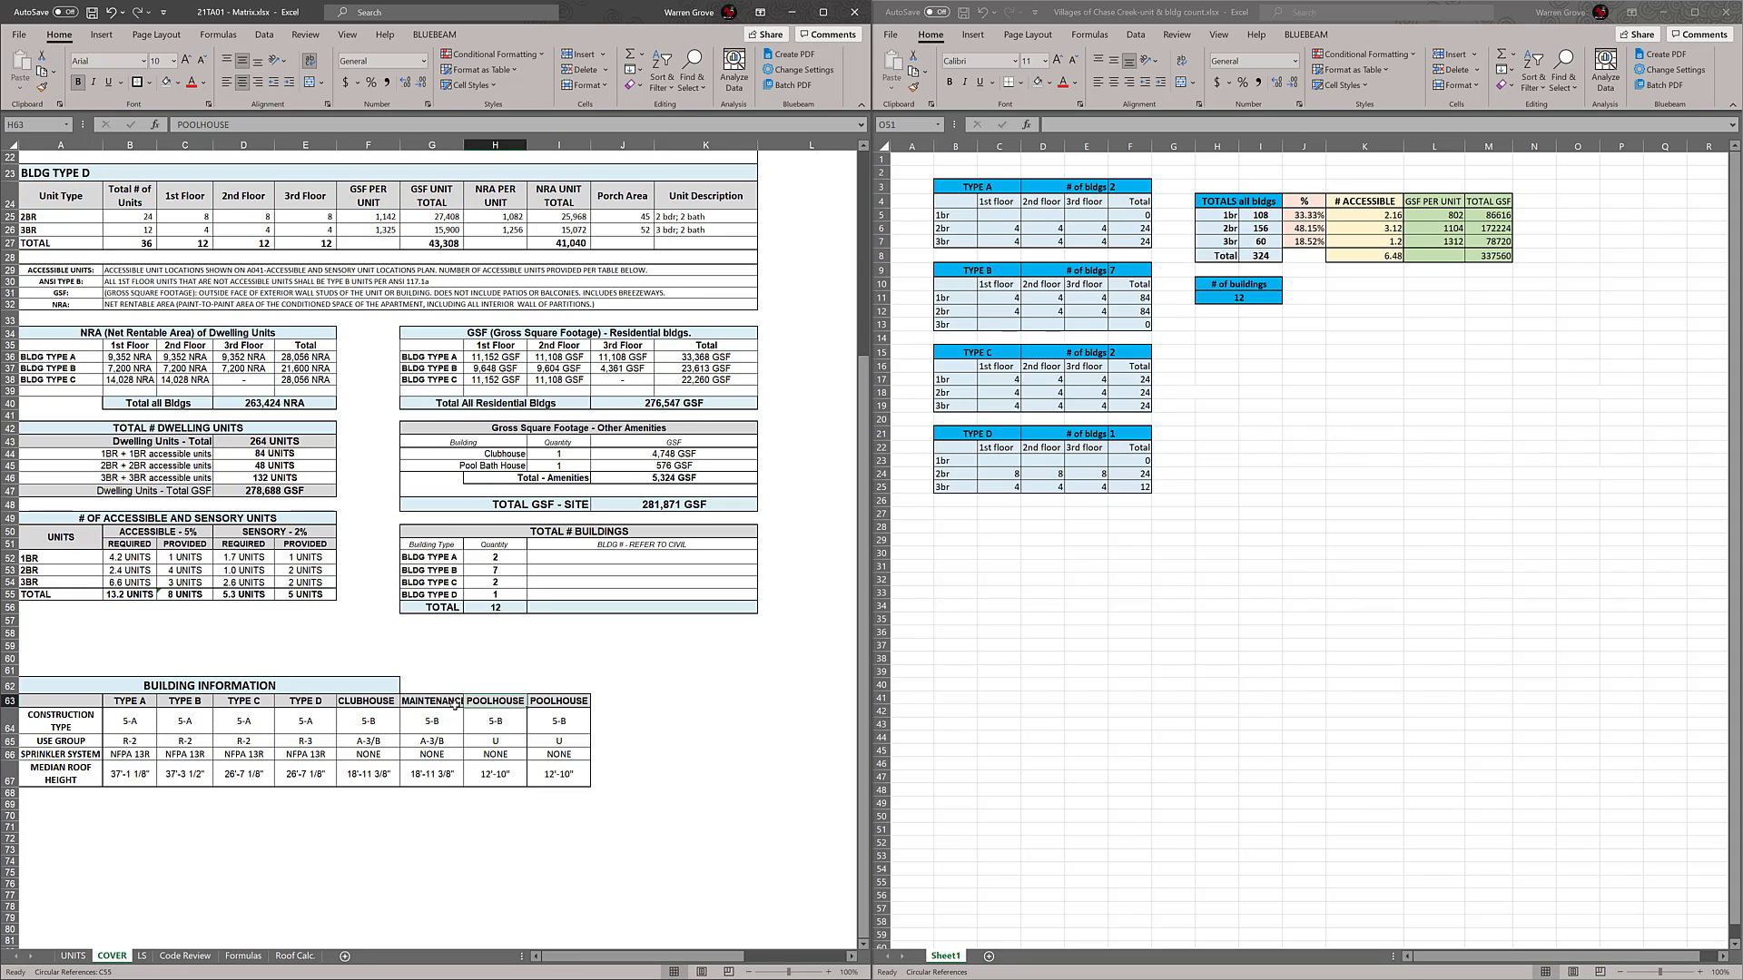
text(CABANA)
key(Tab)
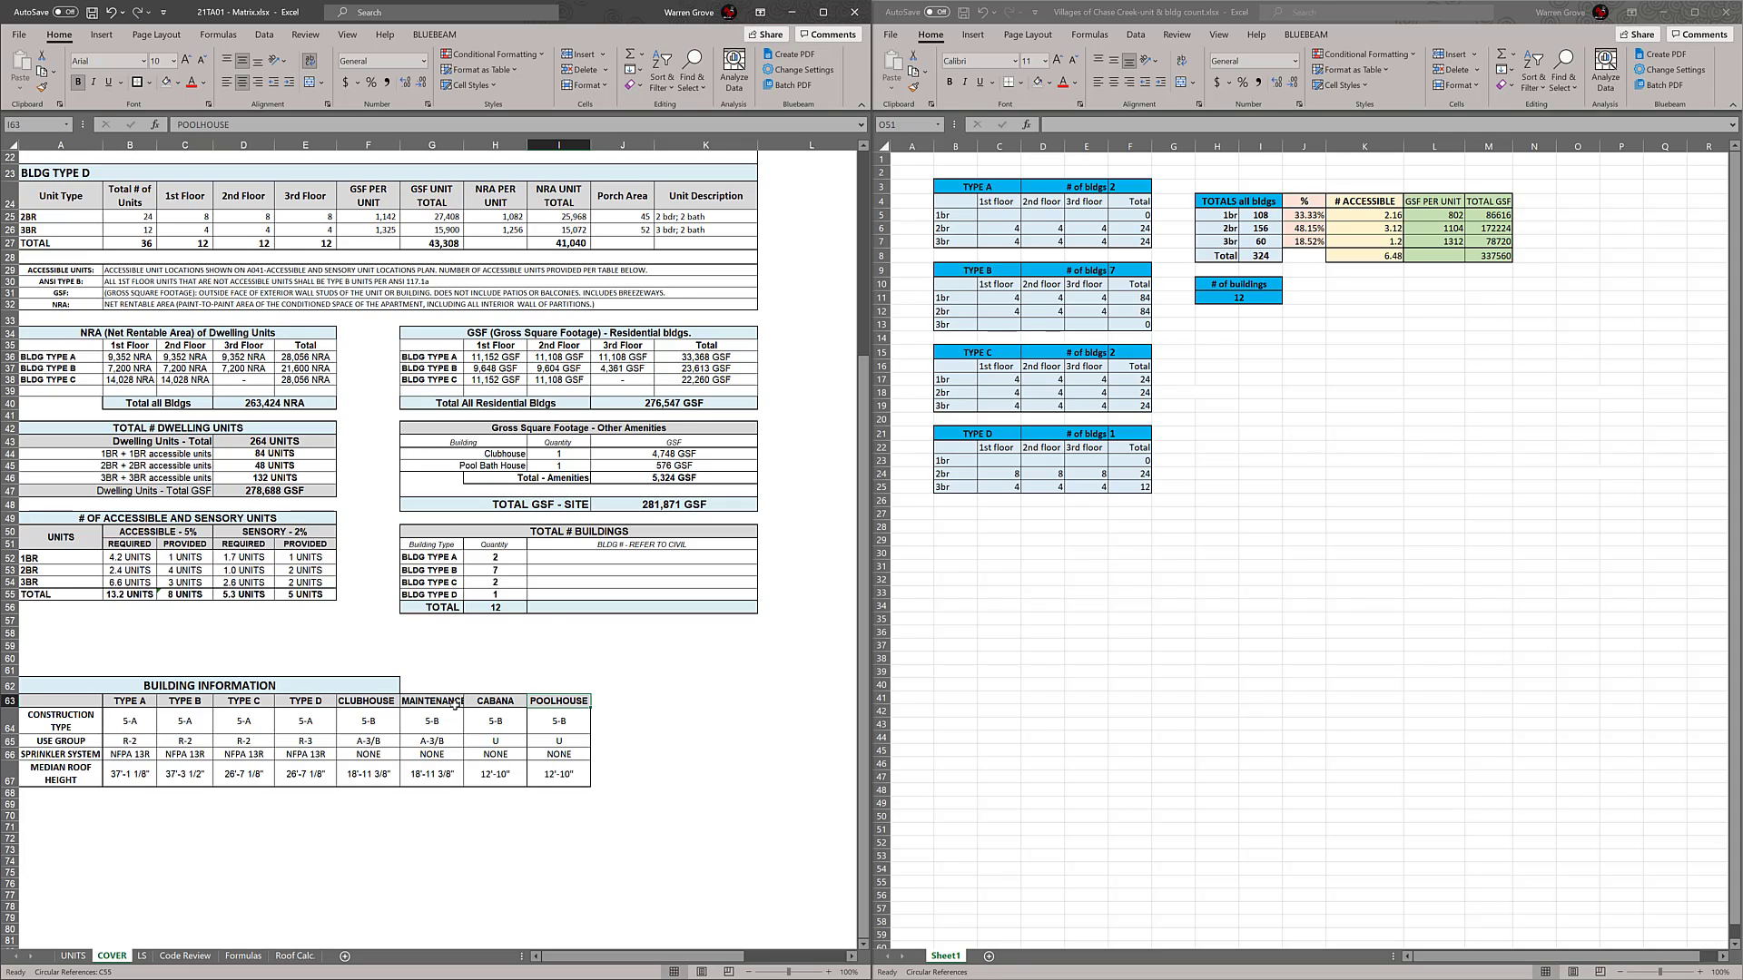
text(GARAGE)
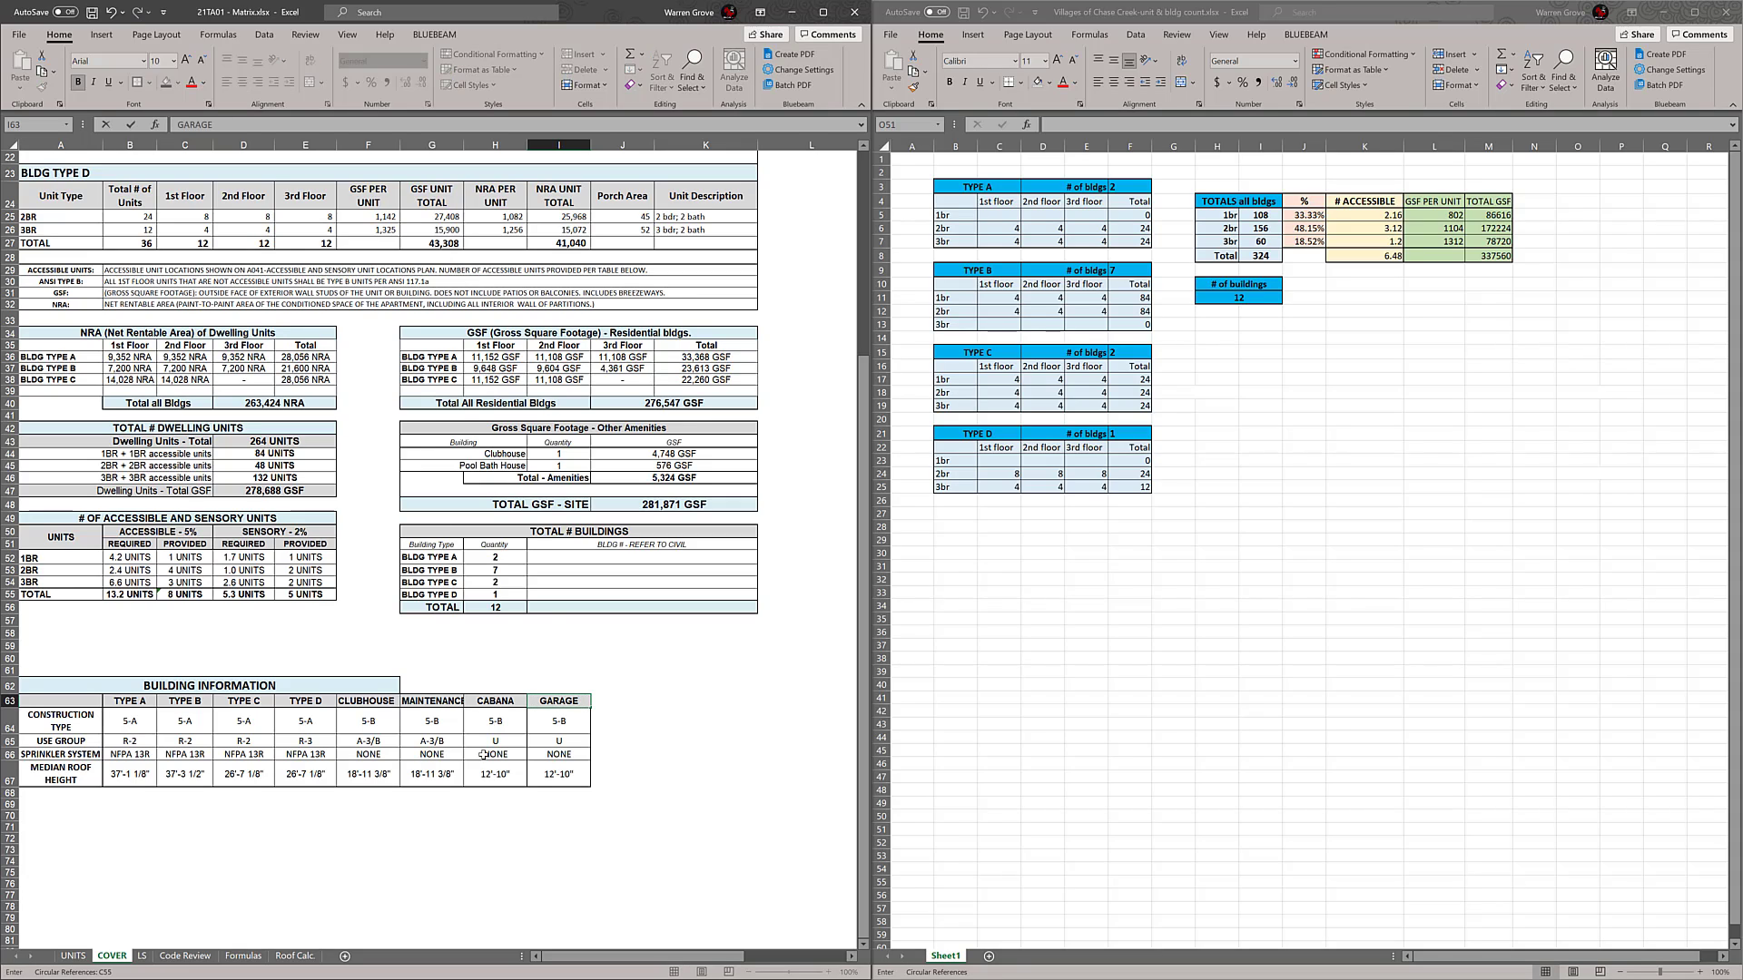
click(681, 806)
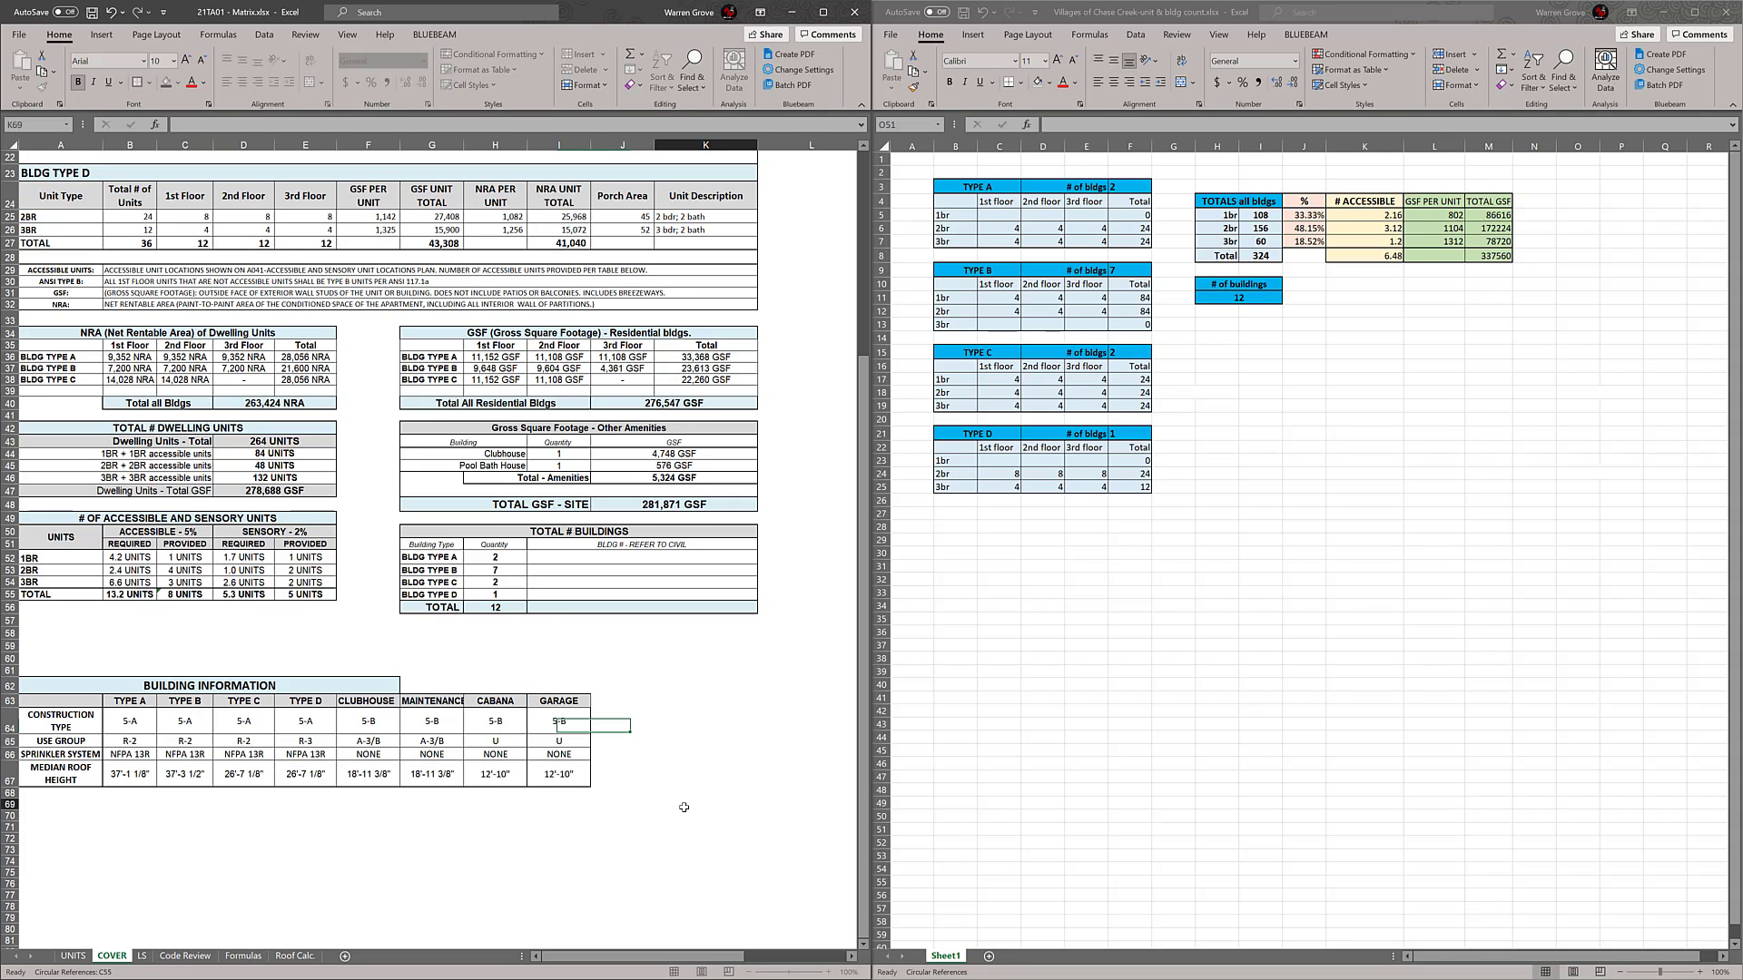
Increase the height of BUILDING INFORMATION header row 63
click(442, 701)
click(718, 803)
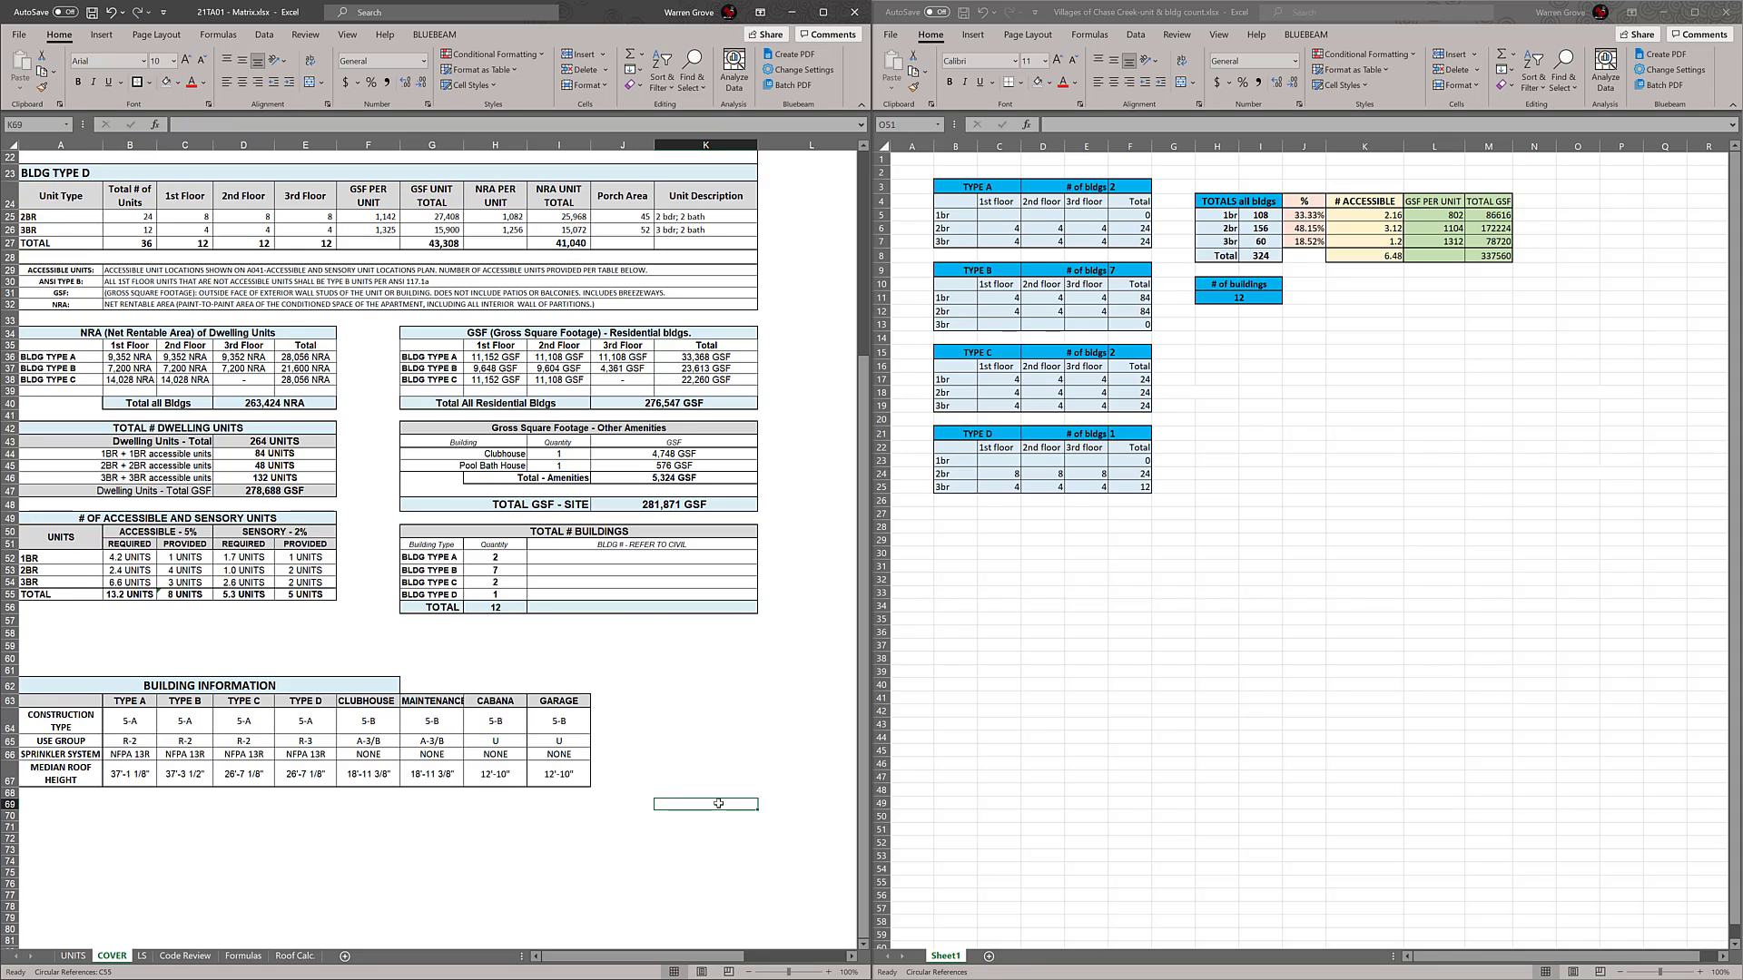
drag(14, 707, 14, 725)
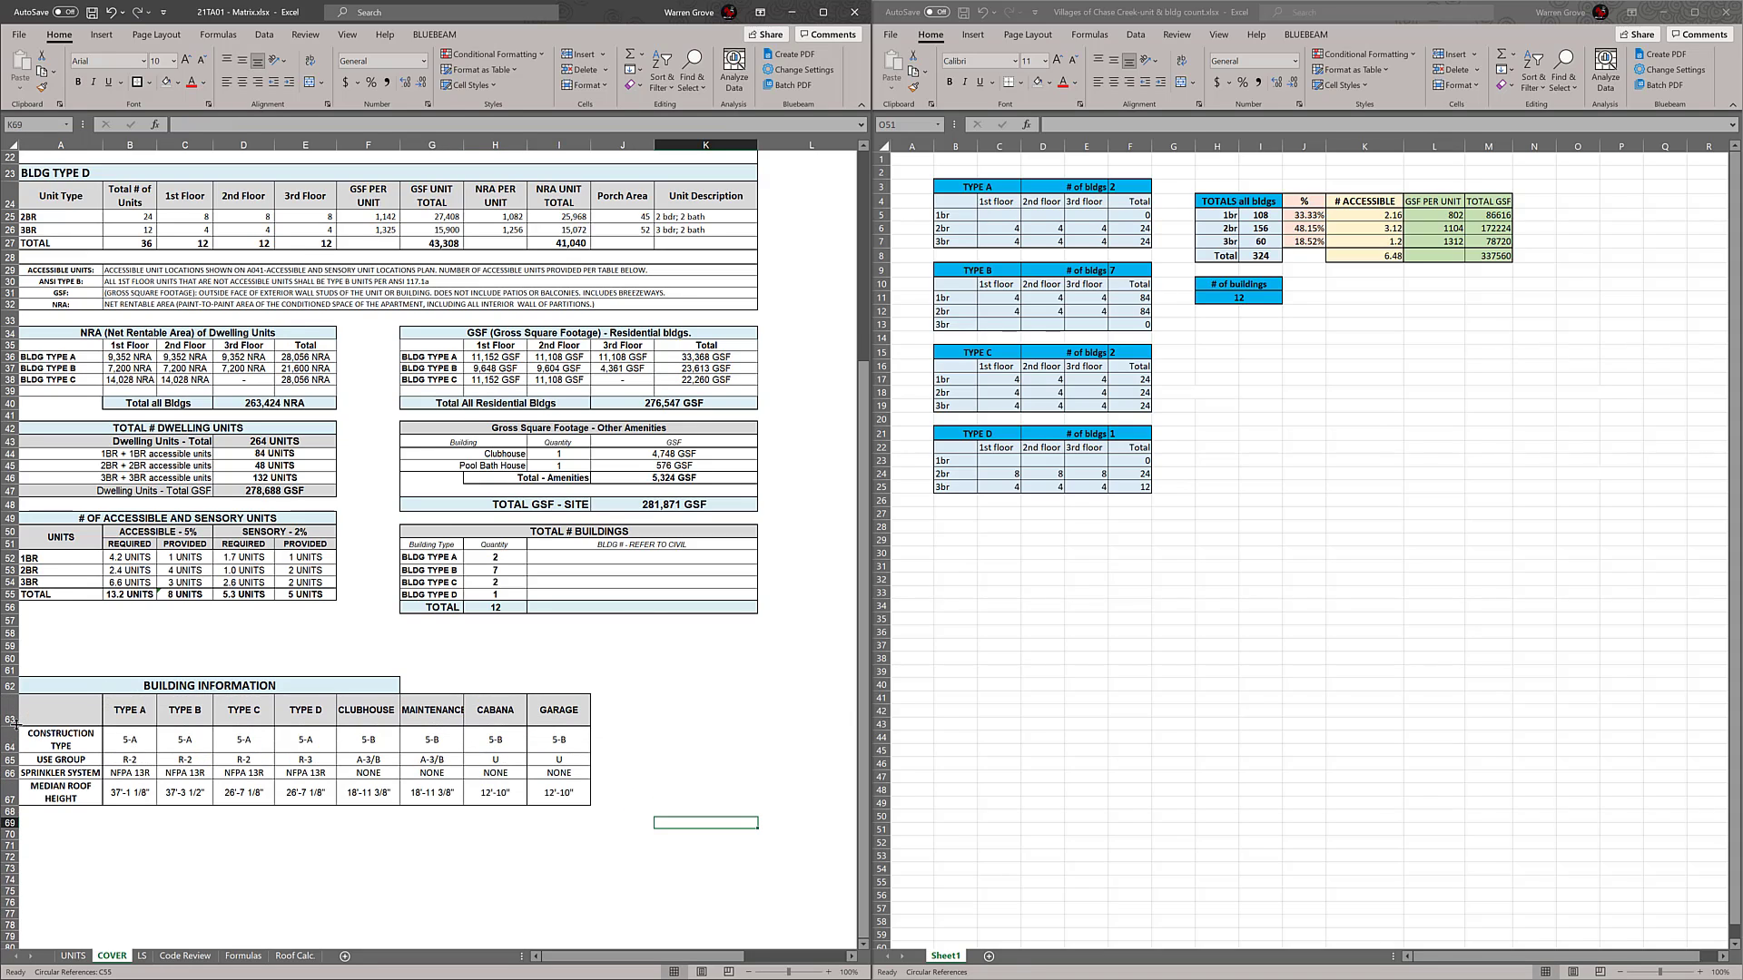
Inspect the MAINTENANCE header text in G63 and run a spelling check on the COVER sheet
click(422, 712)
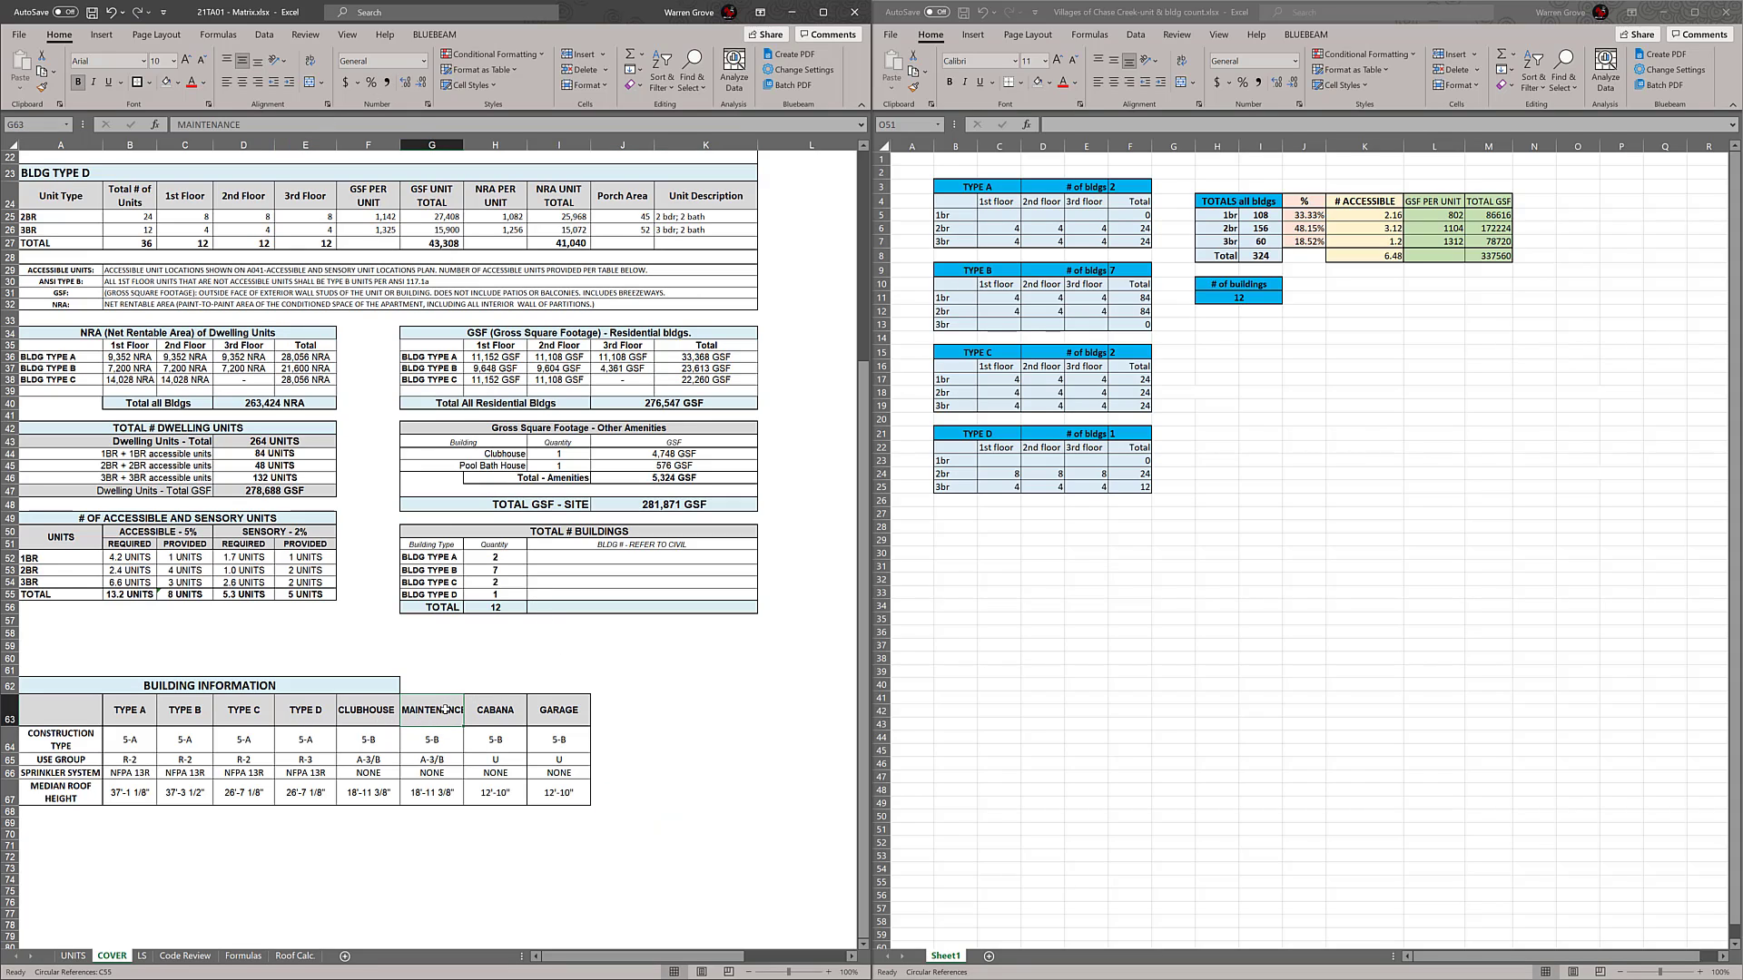
key(F2)
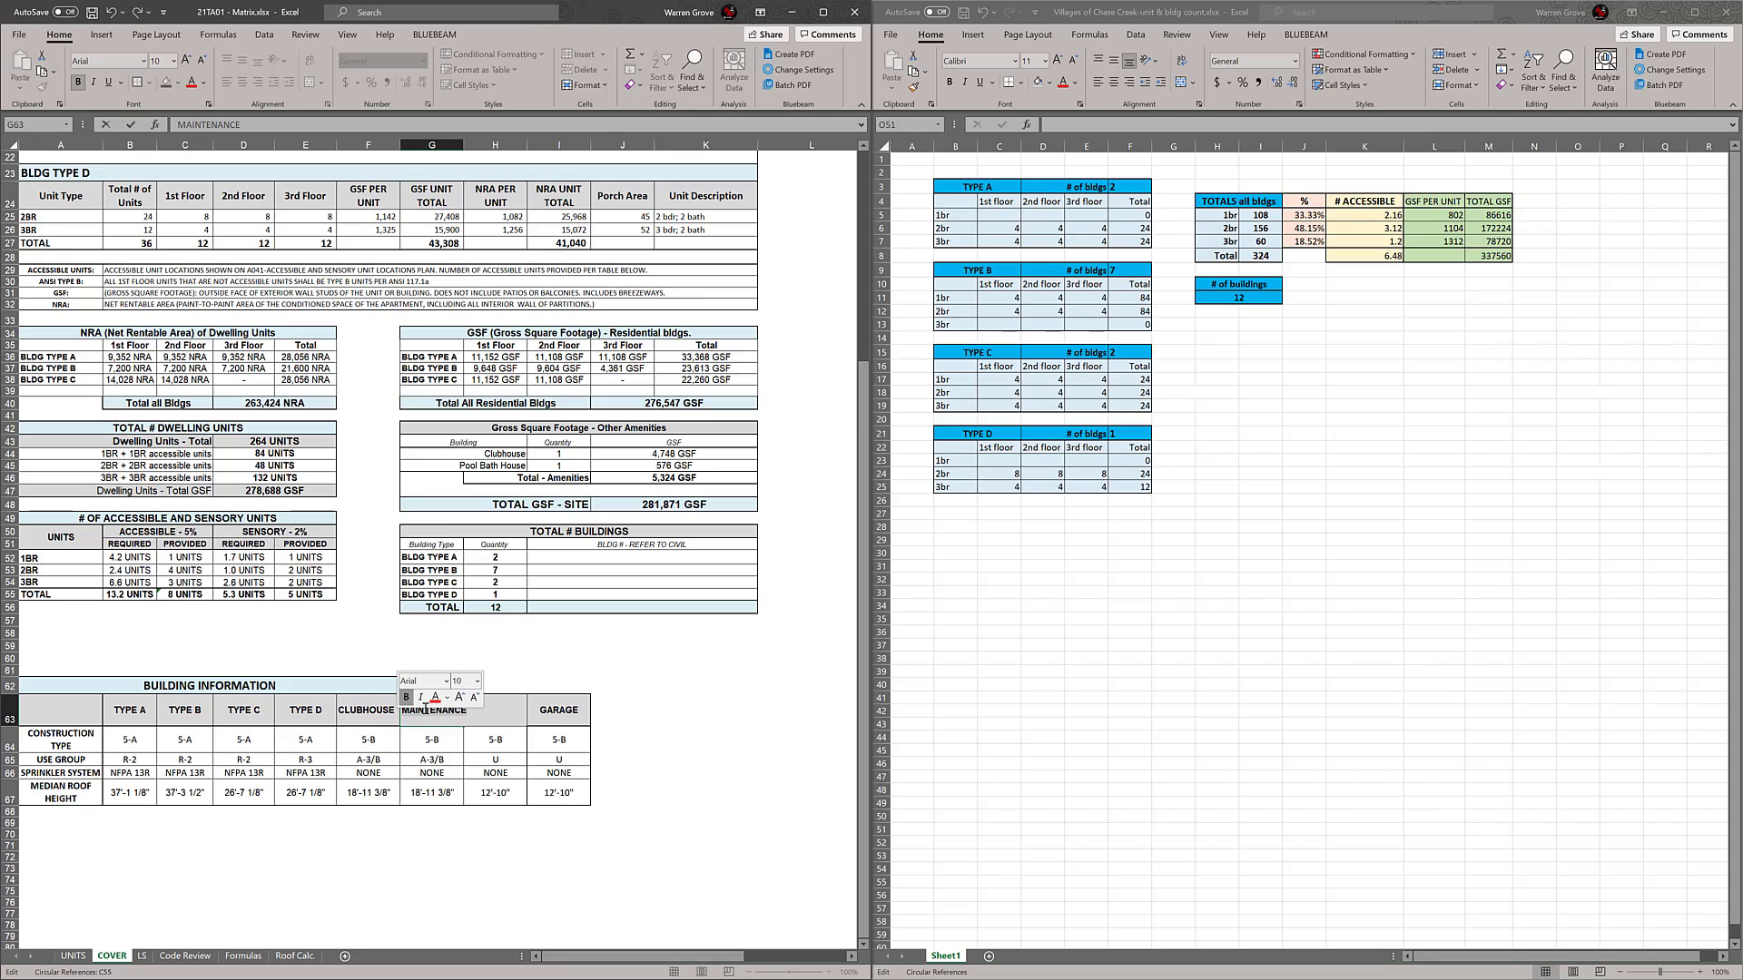
right_click(426, 712)
click(711, 749)
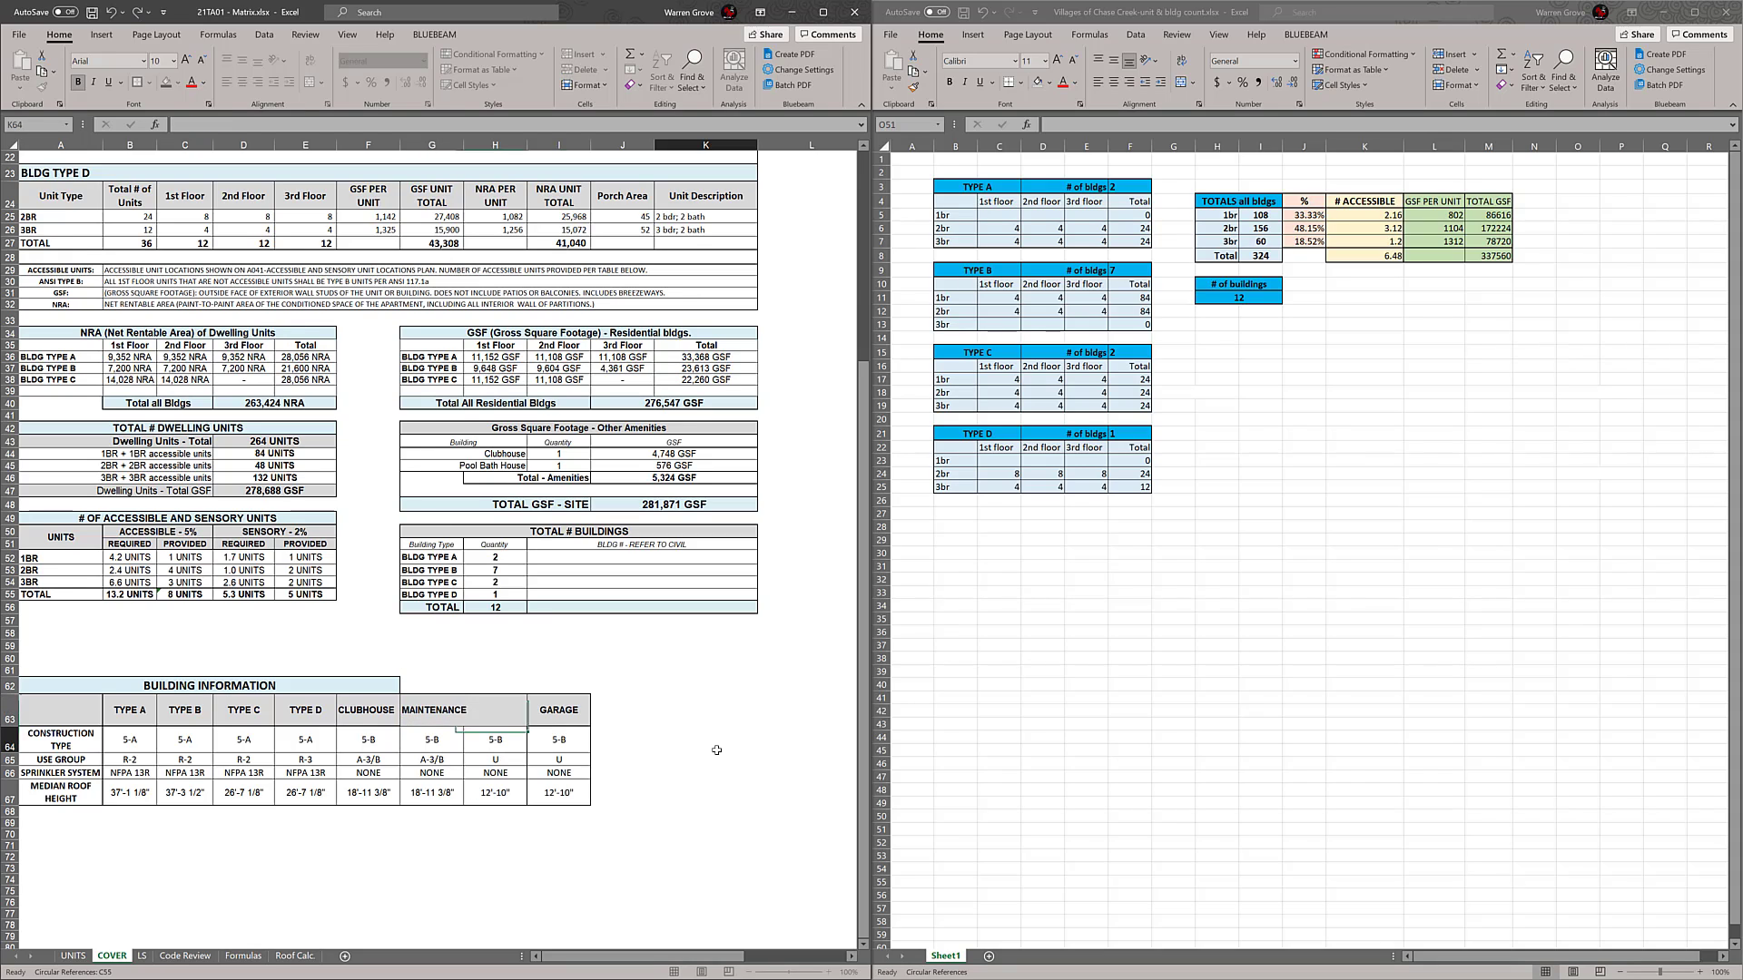
click(101, 35)
click(305, 34)
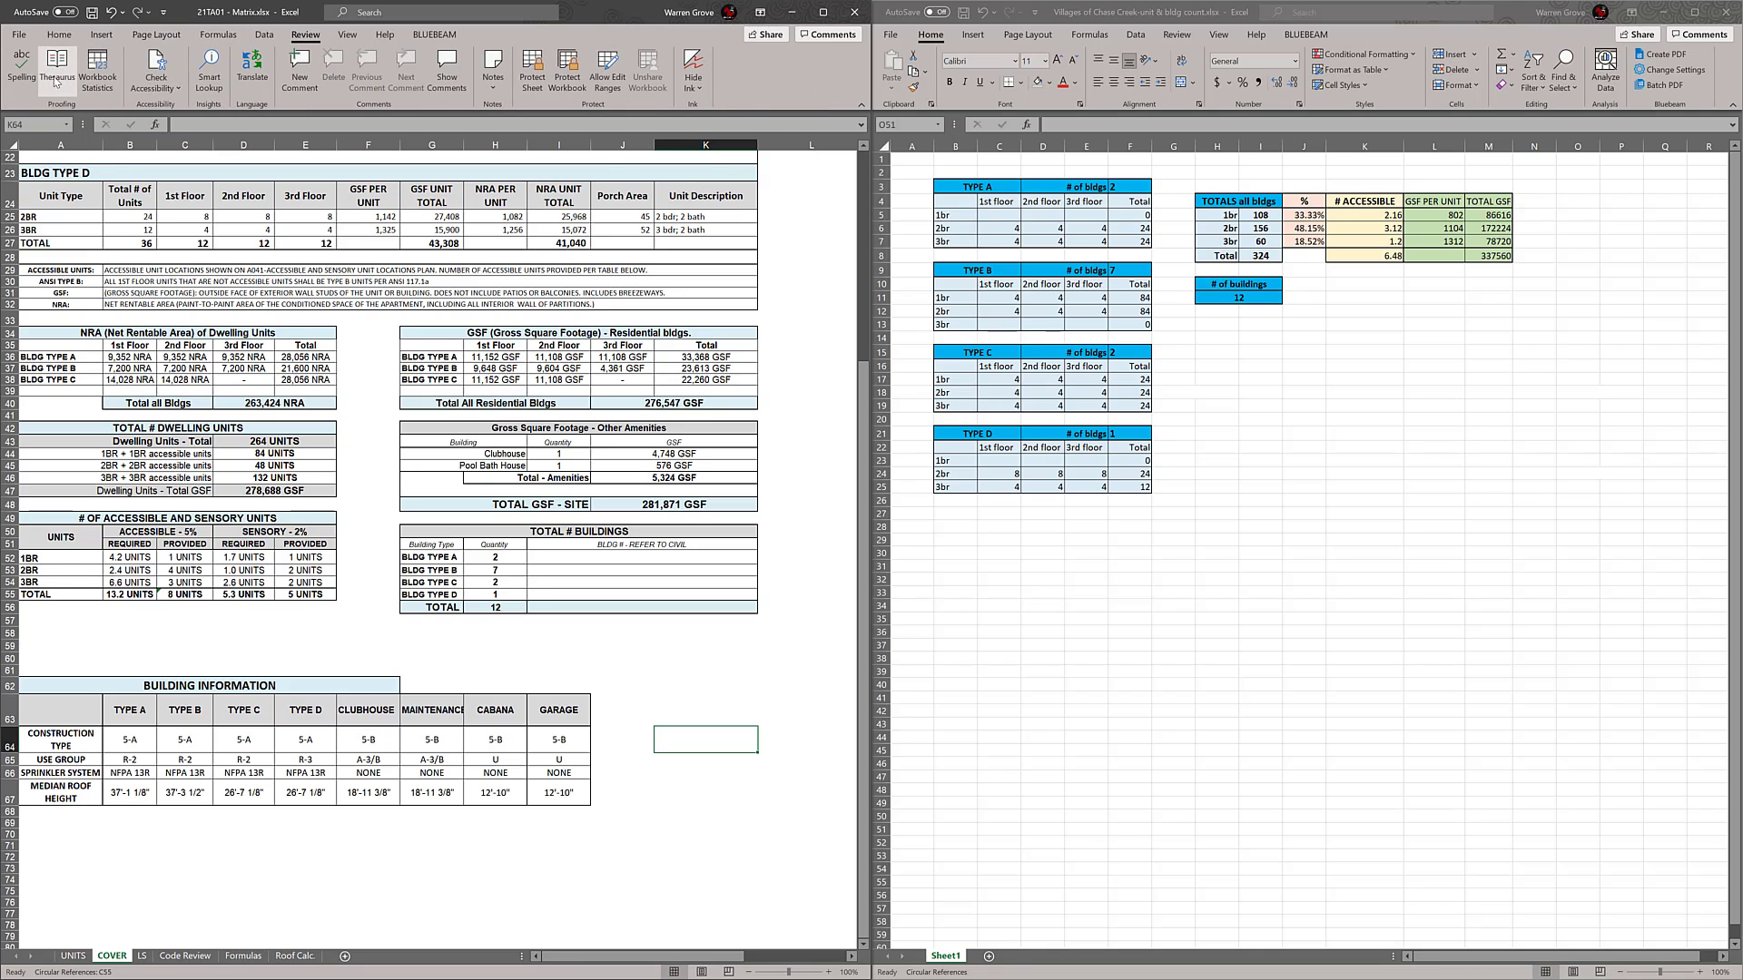
click(22, 68)
click(850, 536)
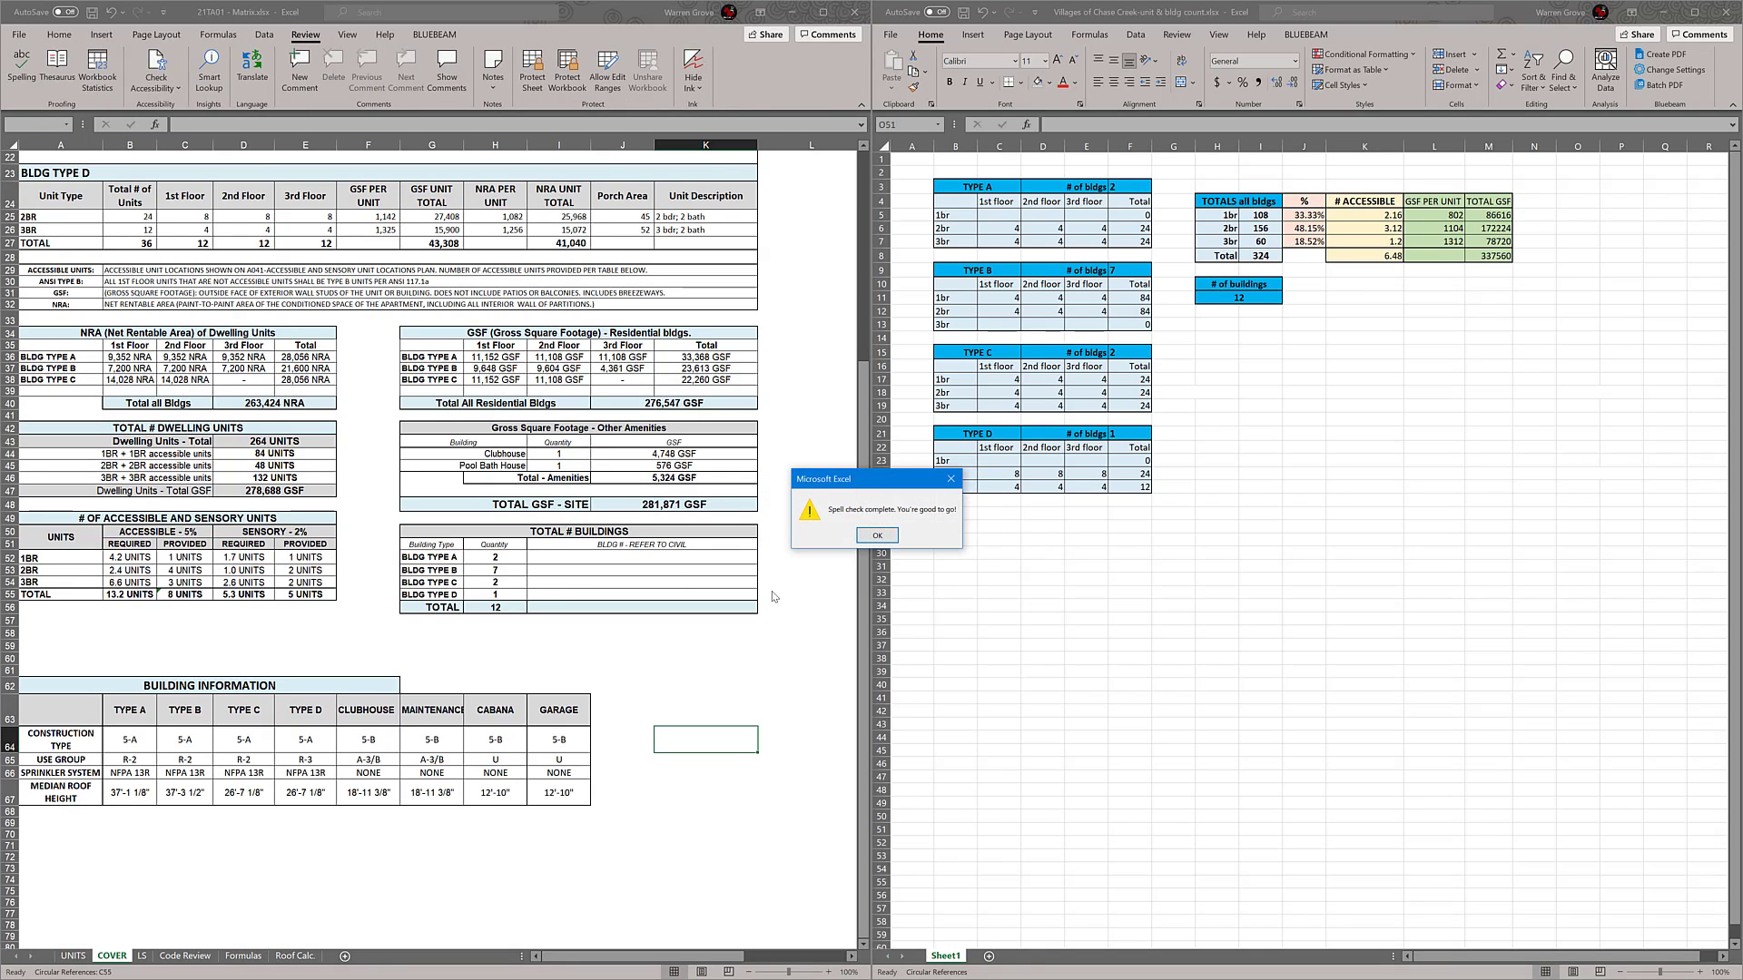
Close the spelling check message and maximize the 21TA01 - Matrix workbook window
click(877, 535)
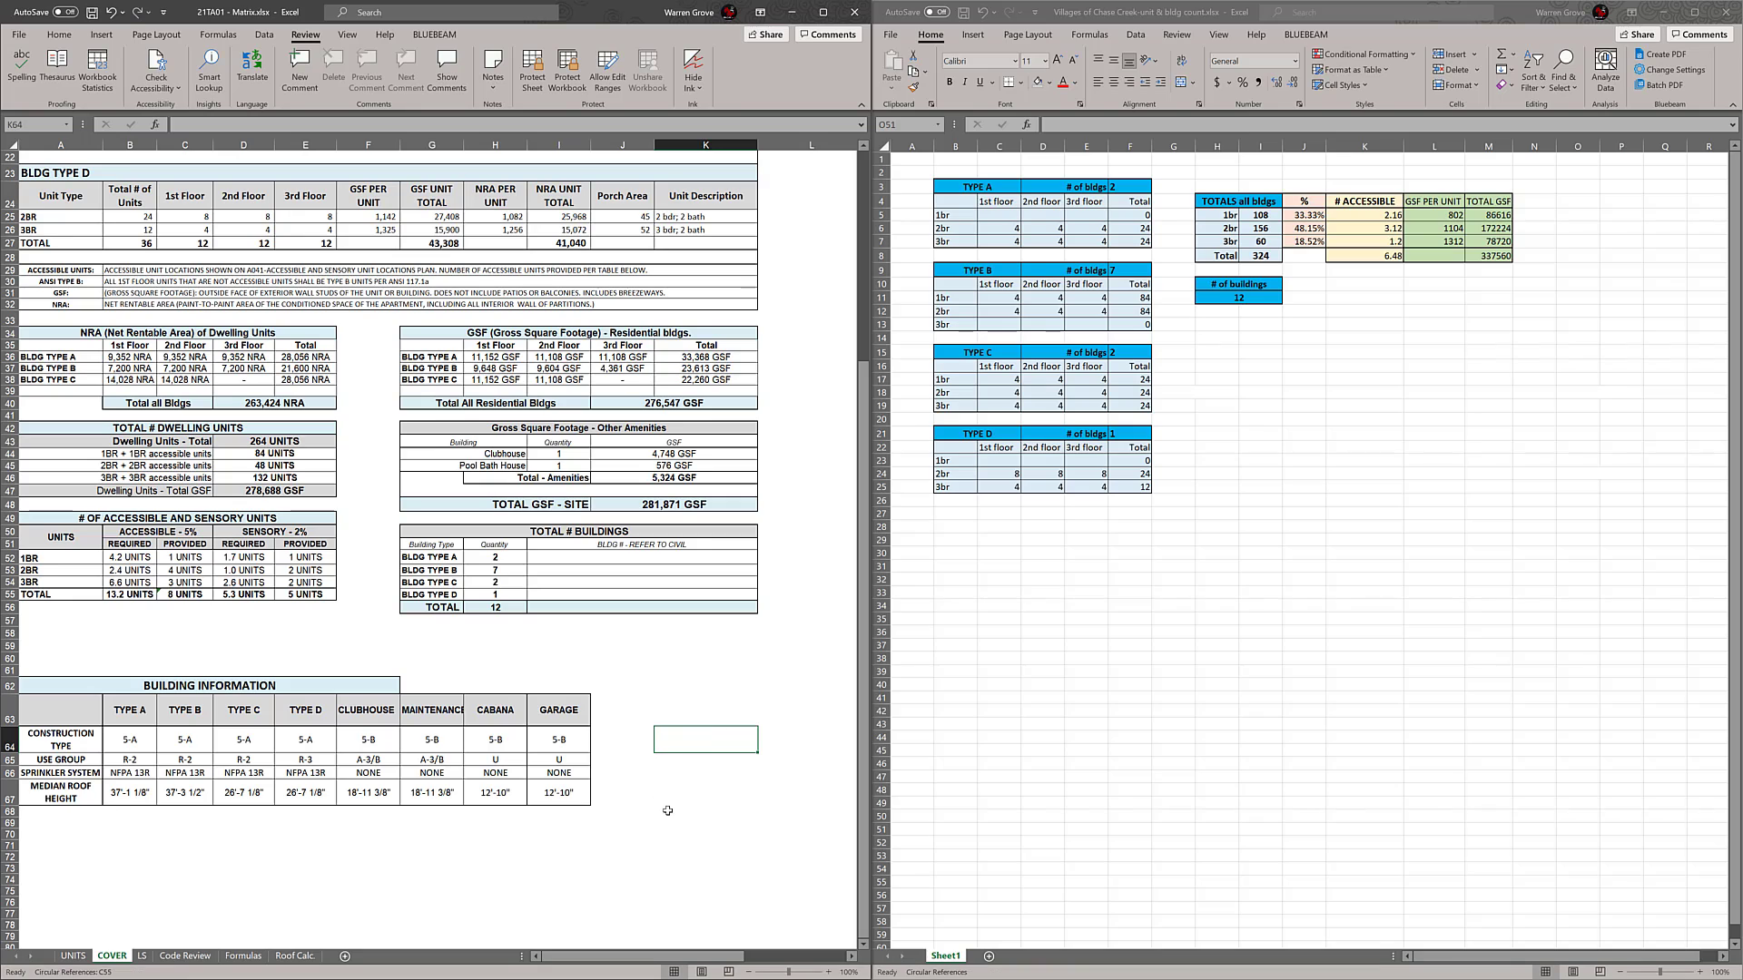
click(667, 810)
click(196, 686)
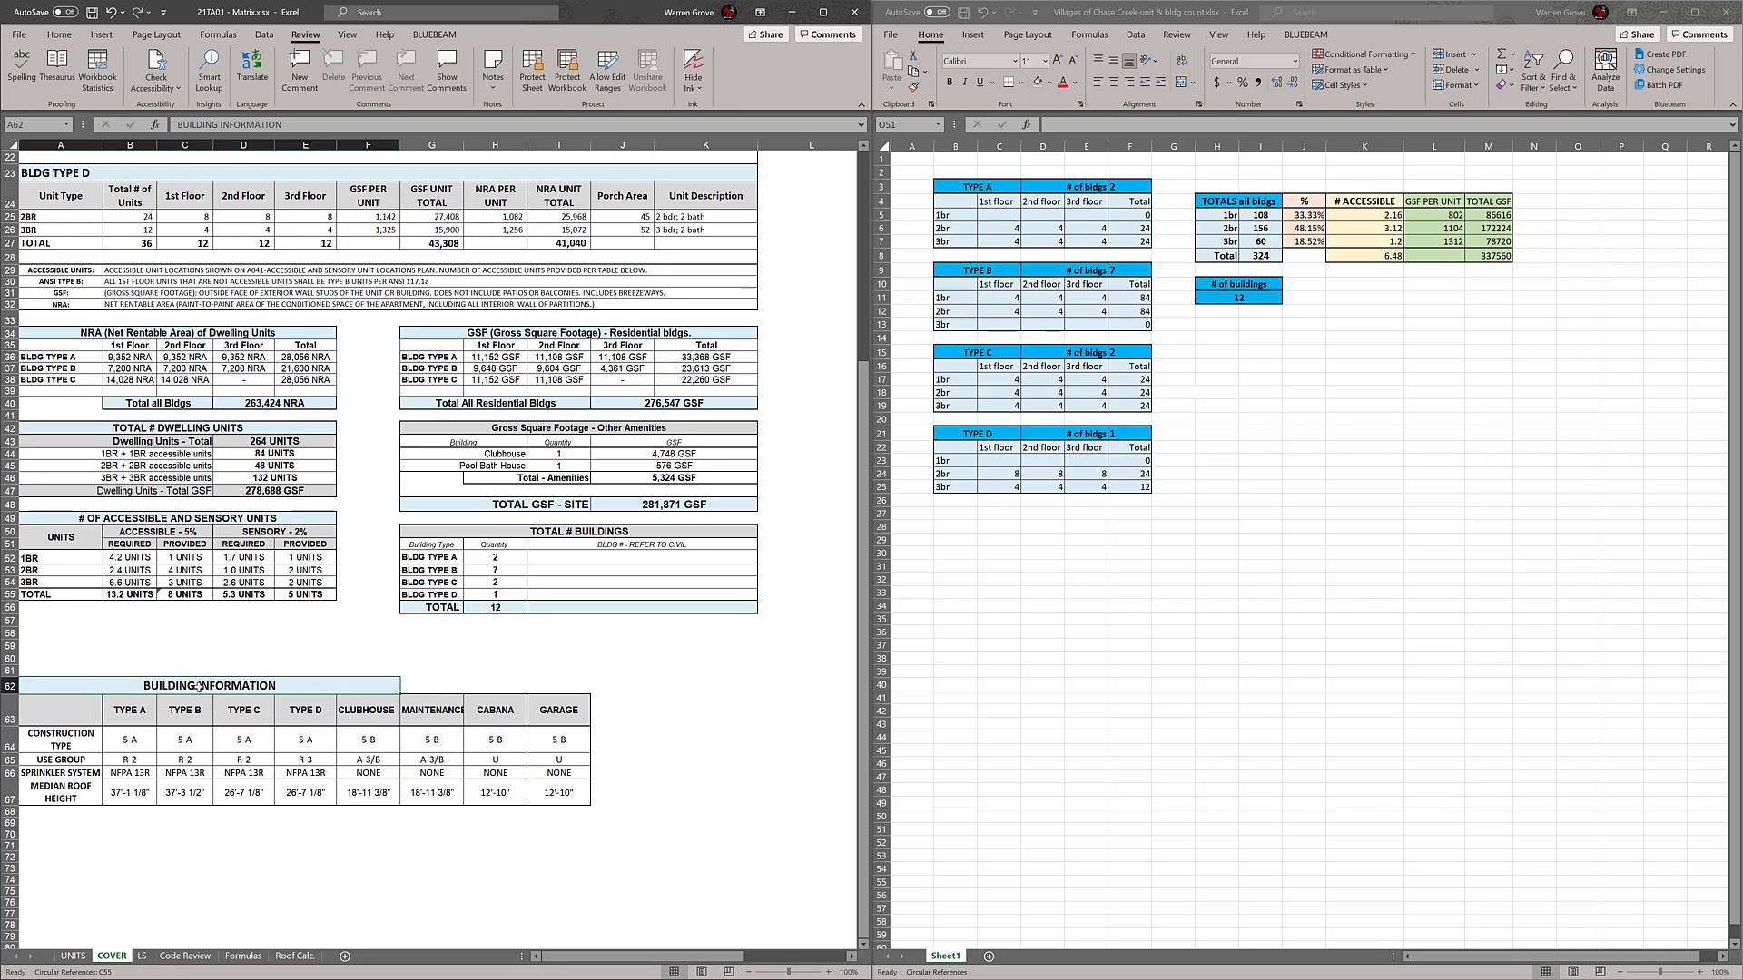
click(59, 35)
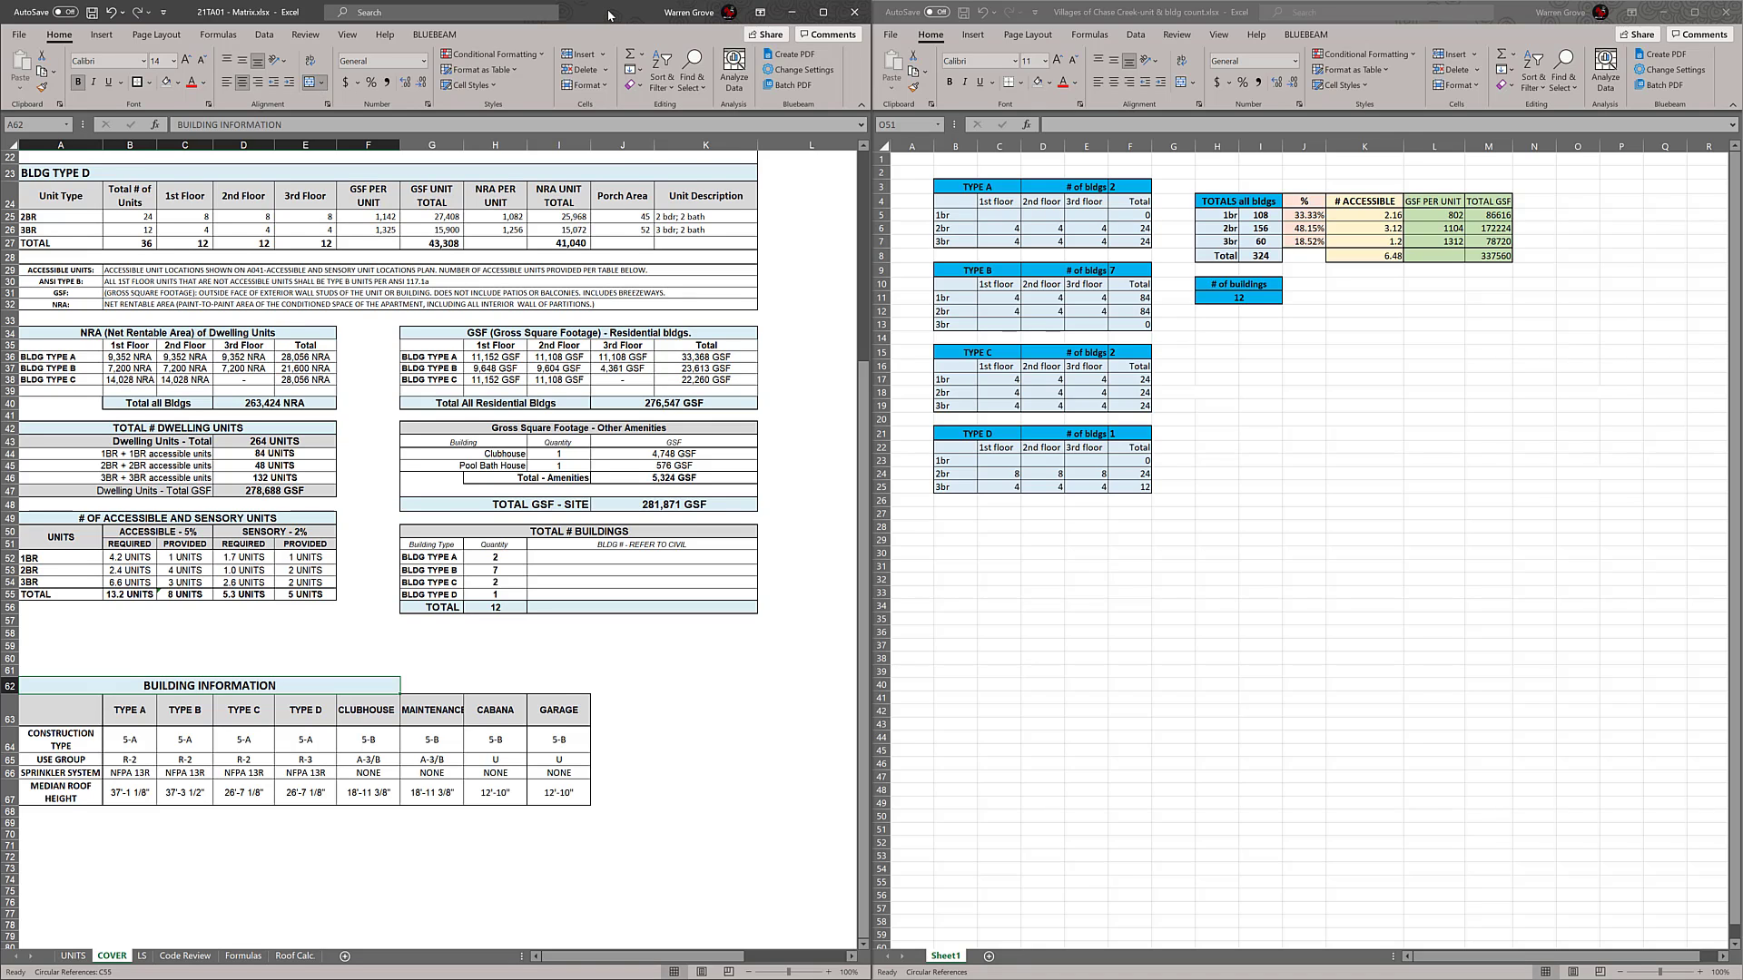
drag(607, 12, 612, 0)
click(773, 668)
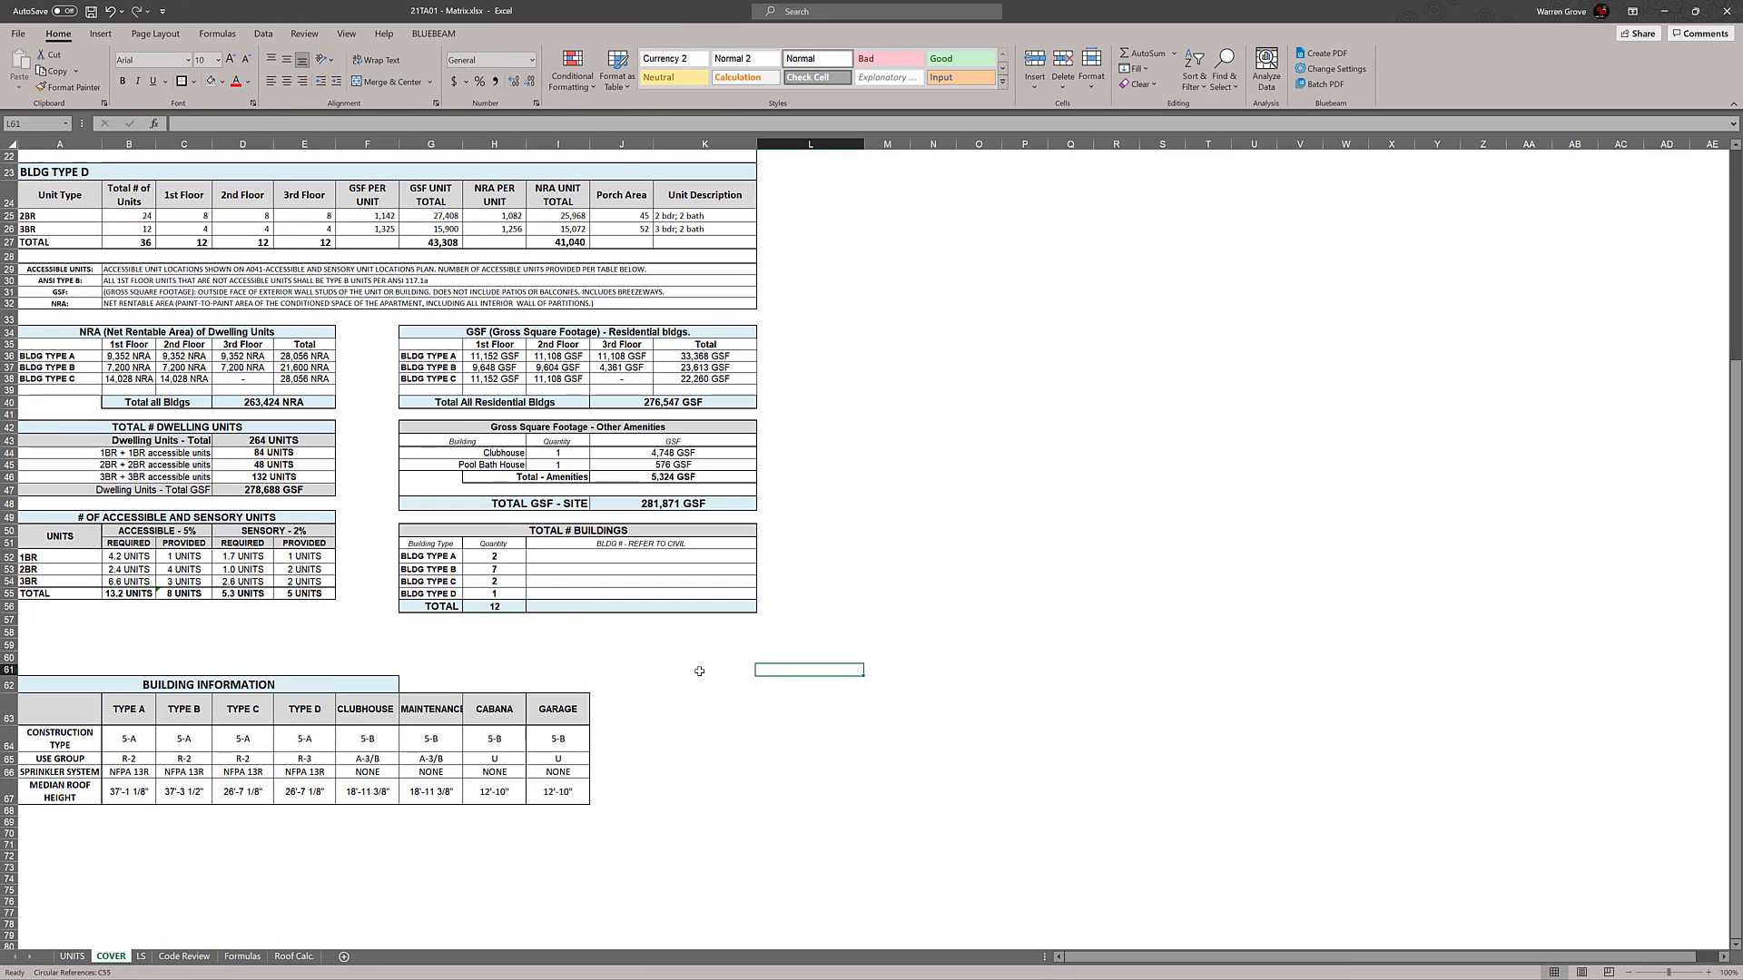
Unmerge the BUILDING INFORMATION title and merge and center it across A62:I62, the table's full width
click(339, 691)
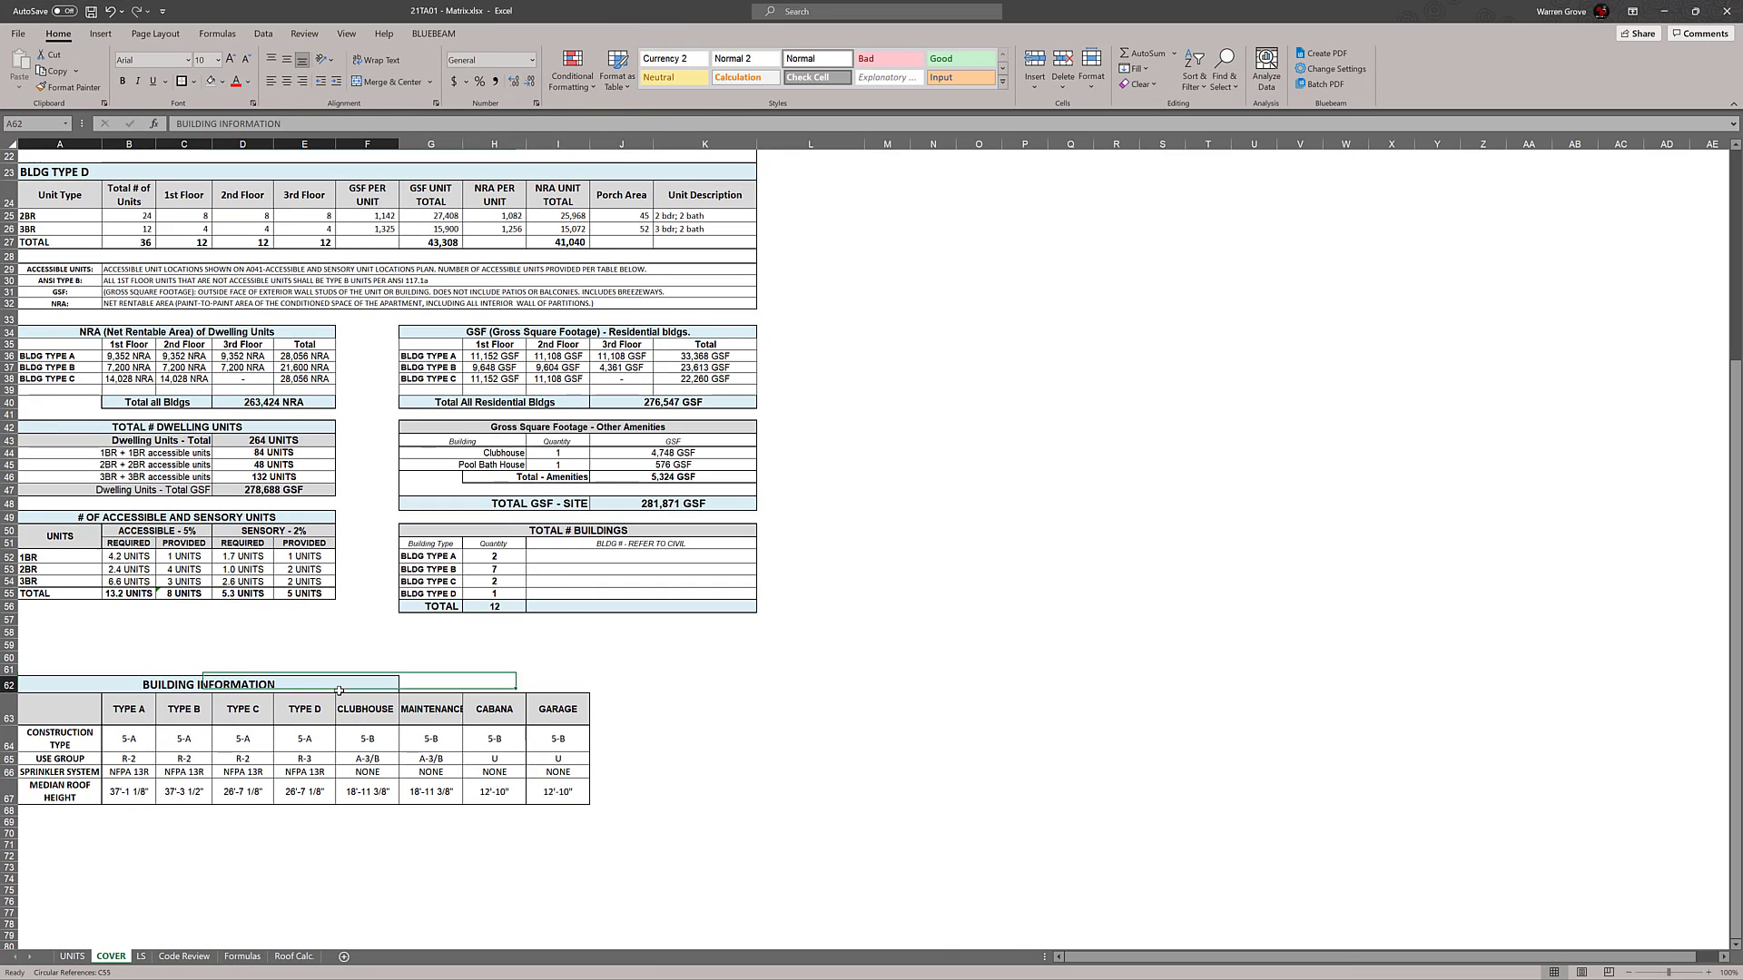
click(391, 82)
drag(935, 570, 980, 570)
click(1023, 554)
drag(60, 684, 588, 685)
click(368, 80)
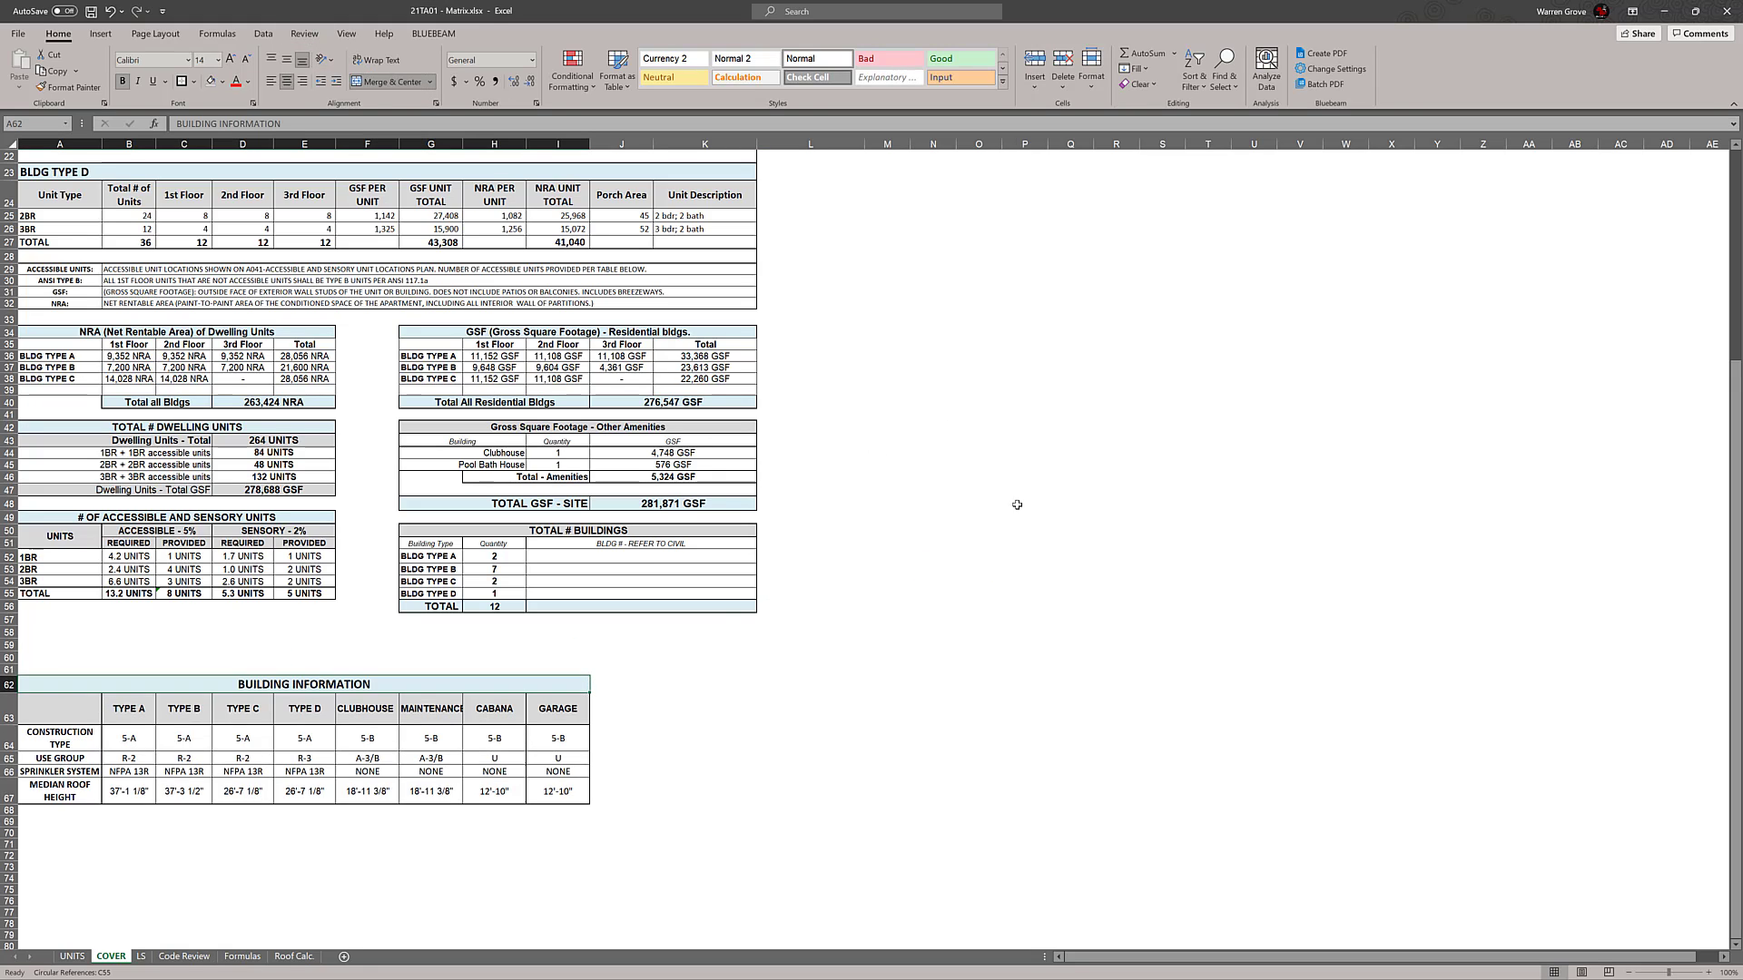
click(1024, 503)
click(141, 678)
click(911, 505)
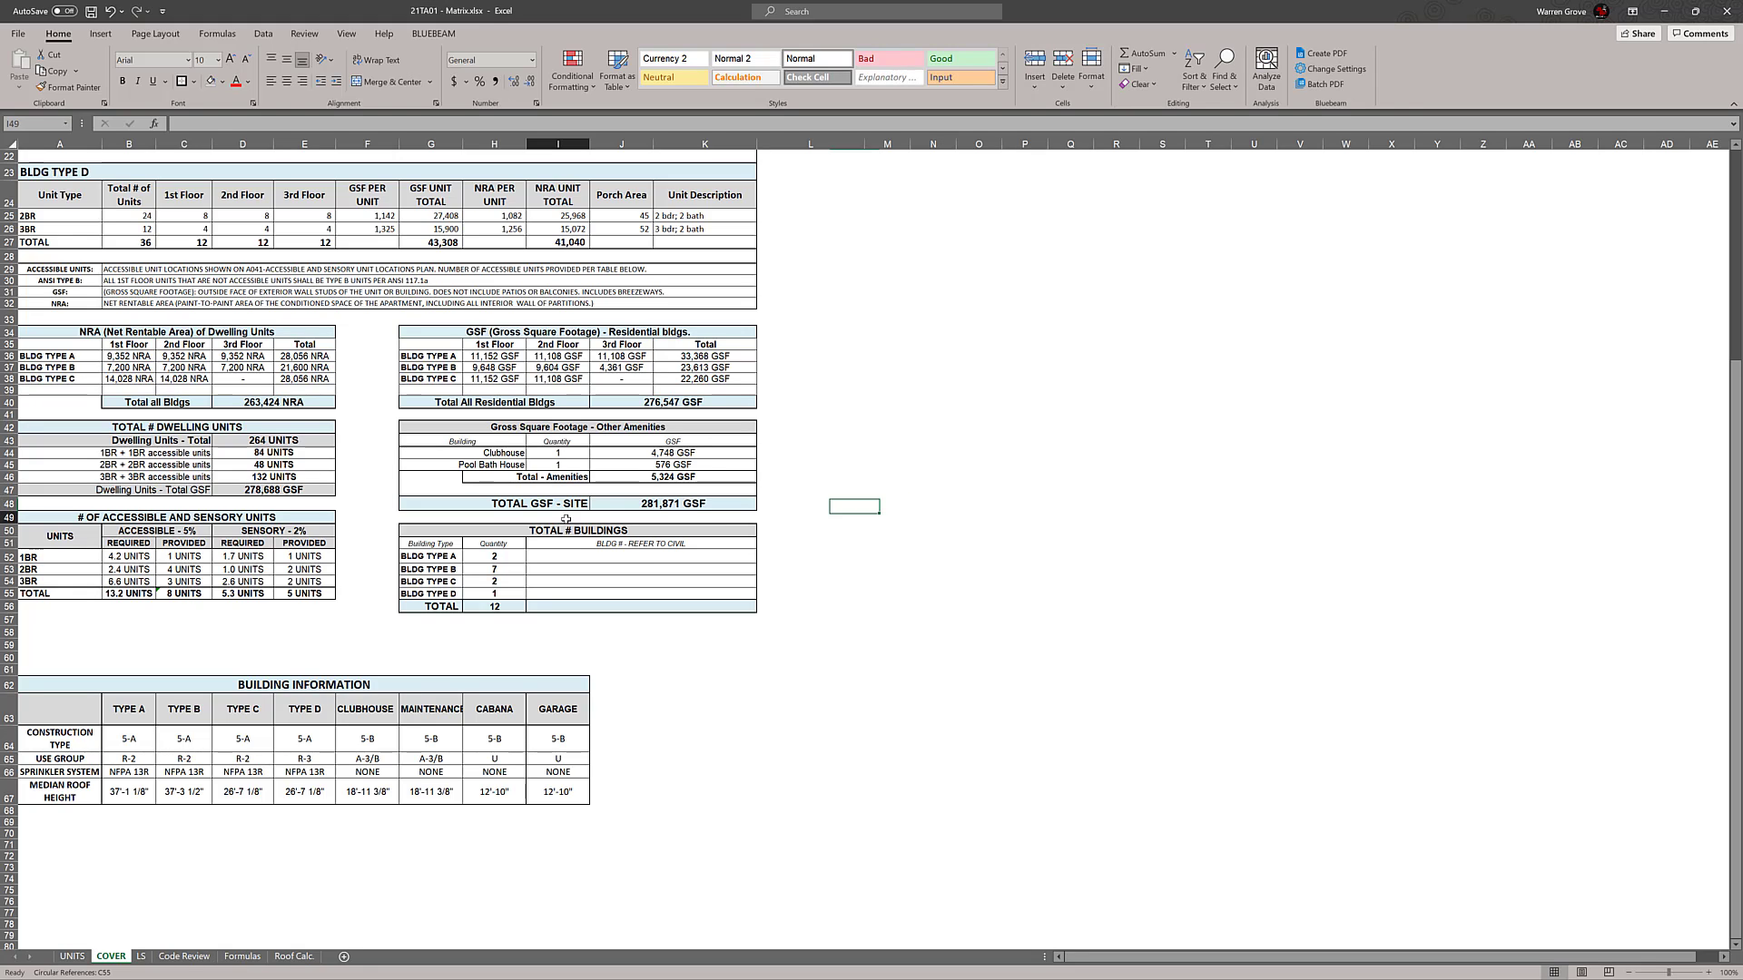
Insert six blank rows at row 58, above the BUILDING INFORMATION table
drag(504, 453, 689, 465)
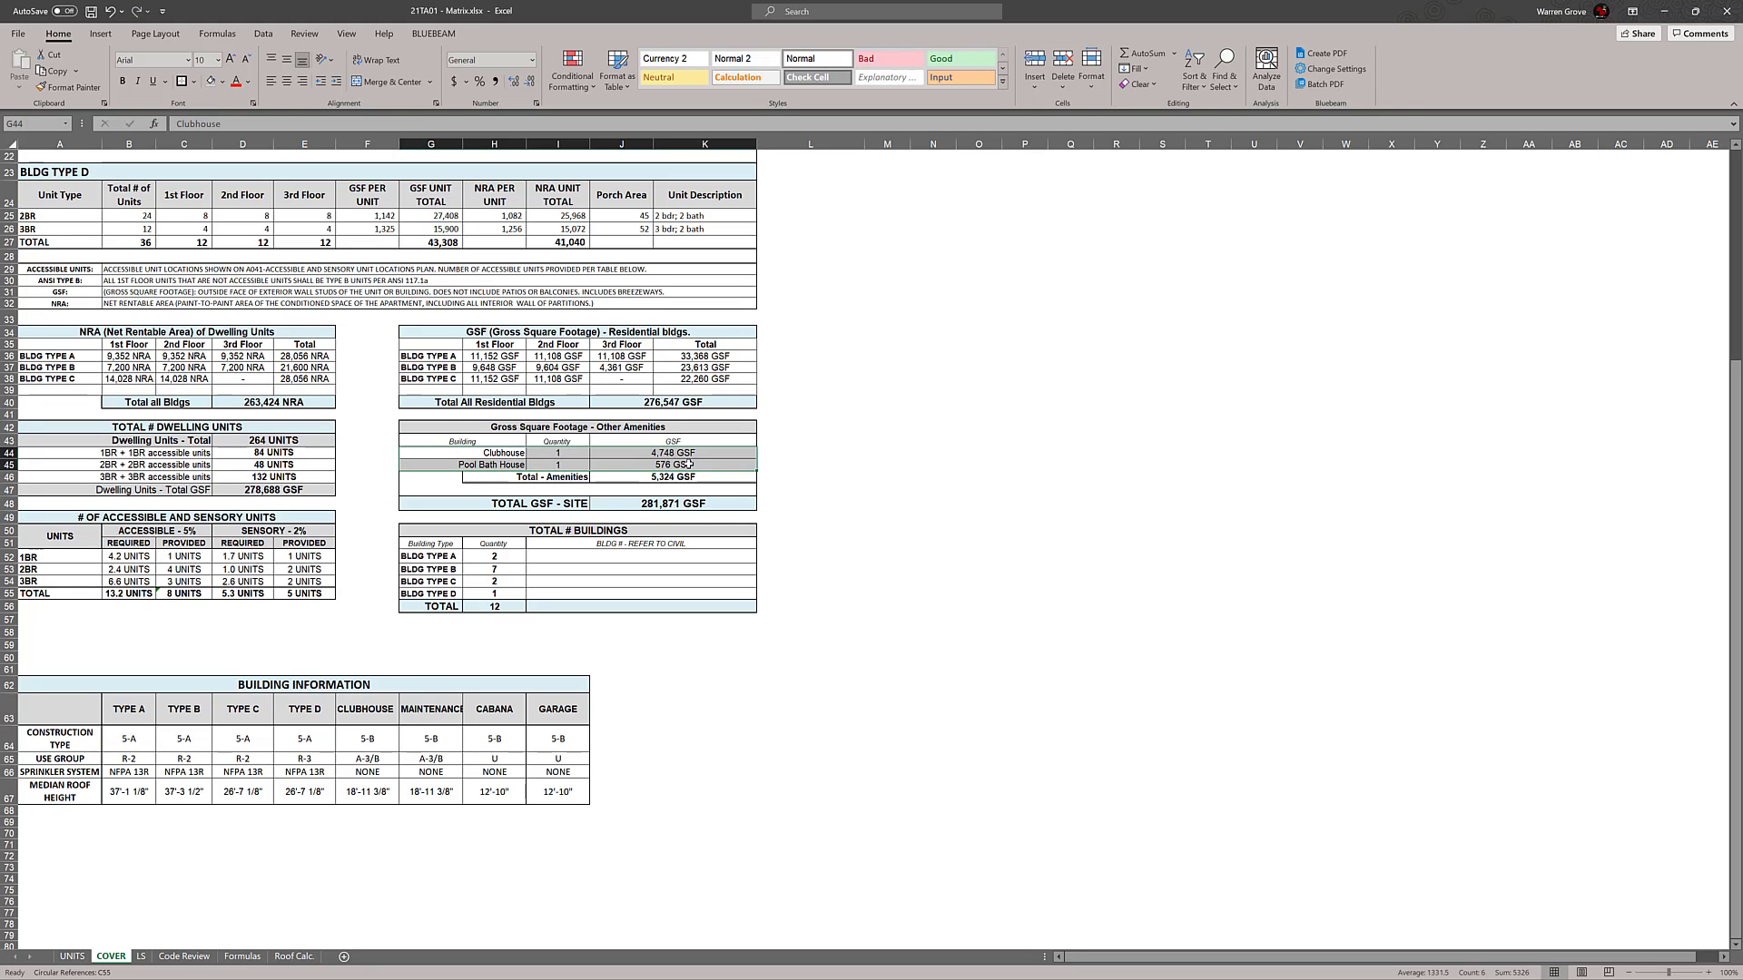
click(985, 502)
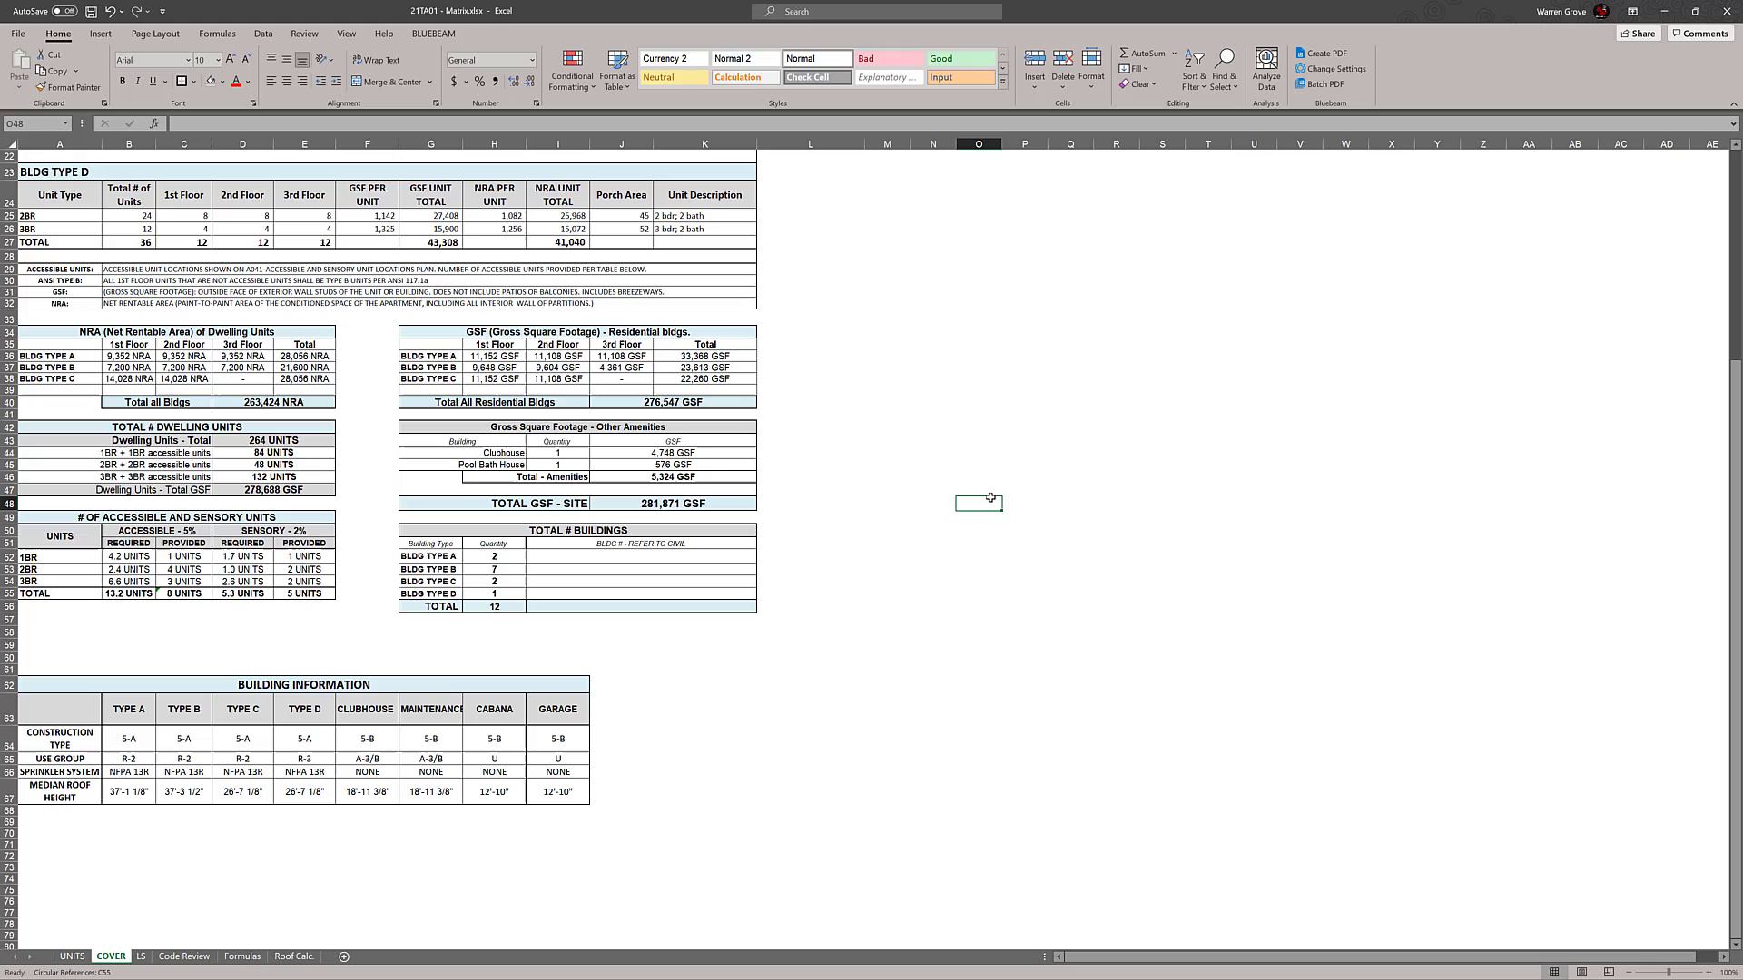
click(441, 533)
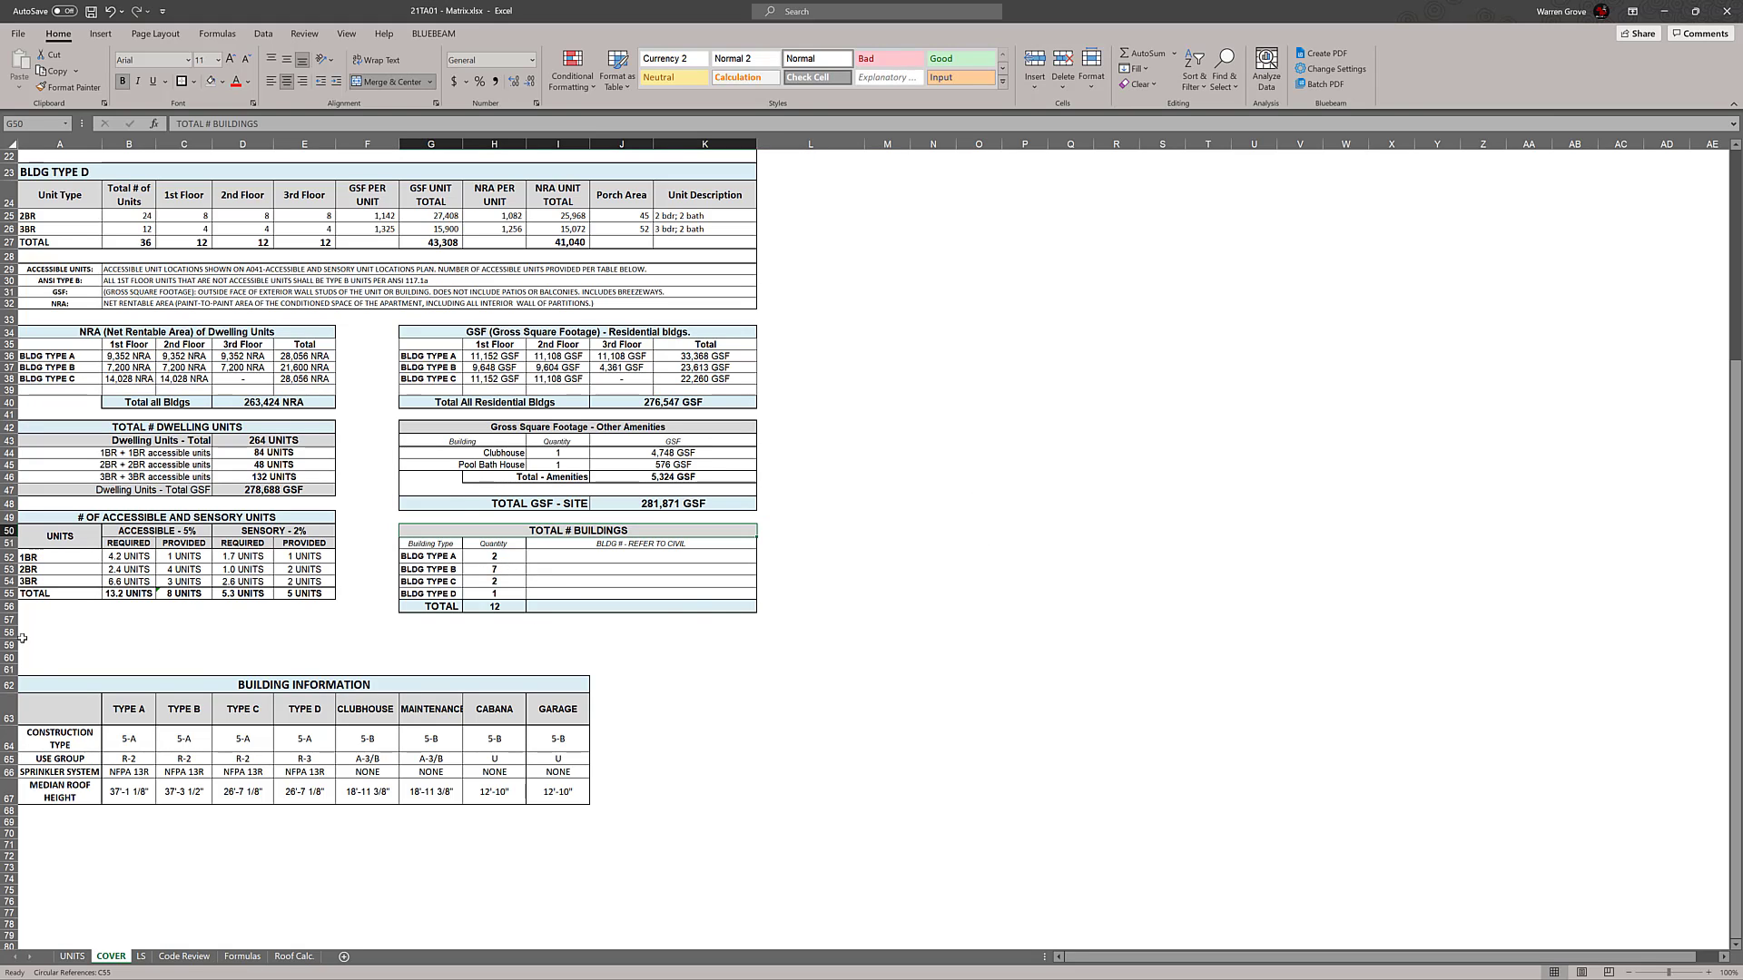
drag(9, 633, 9, 657)
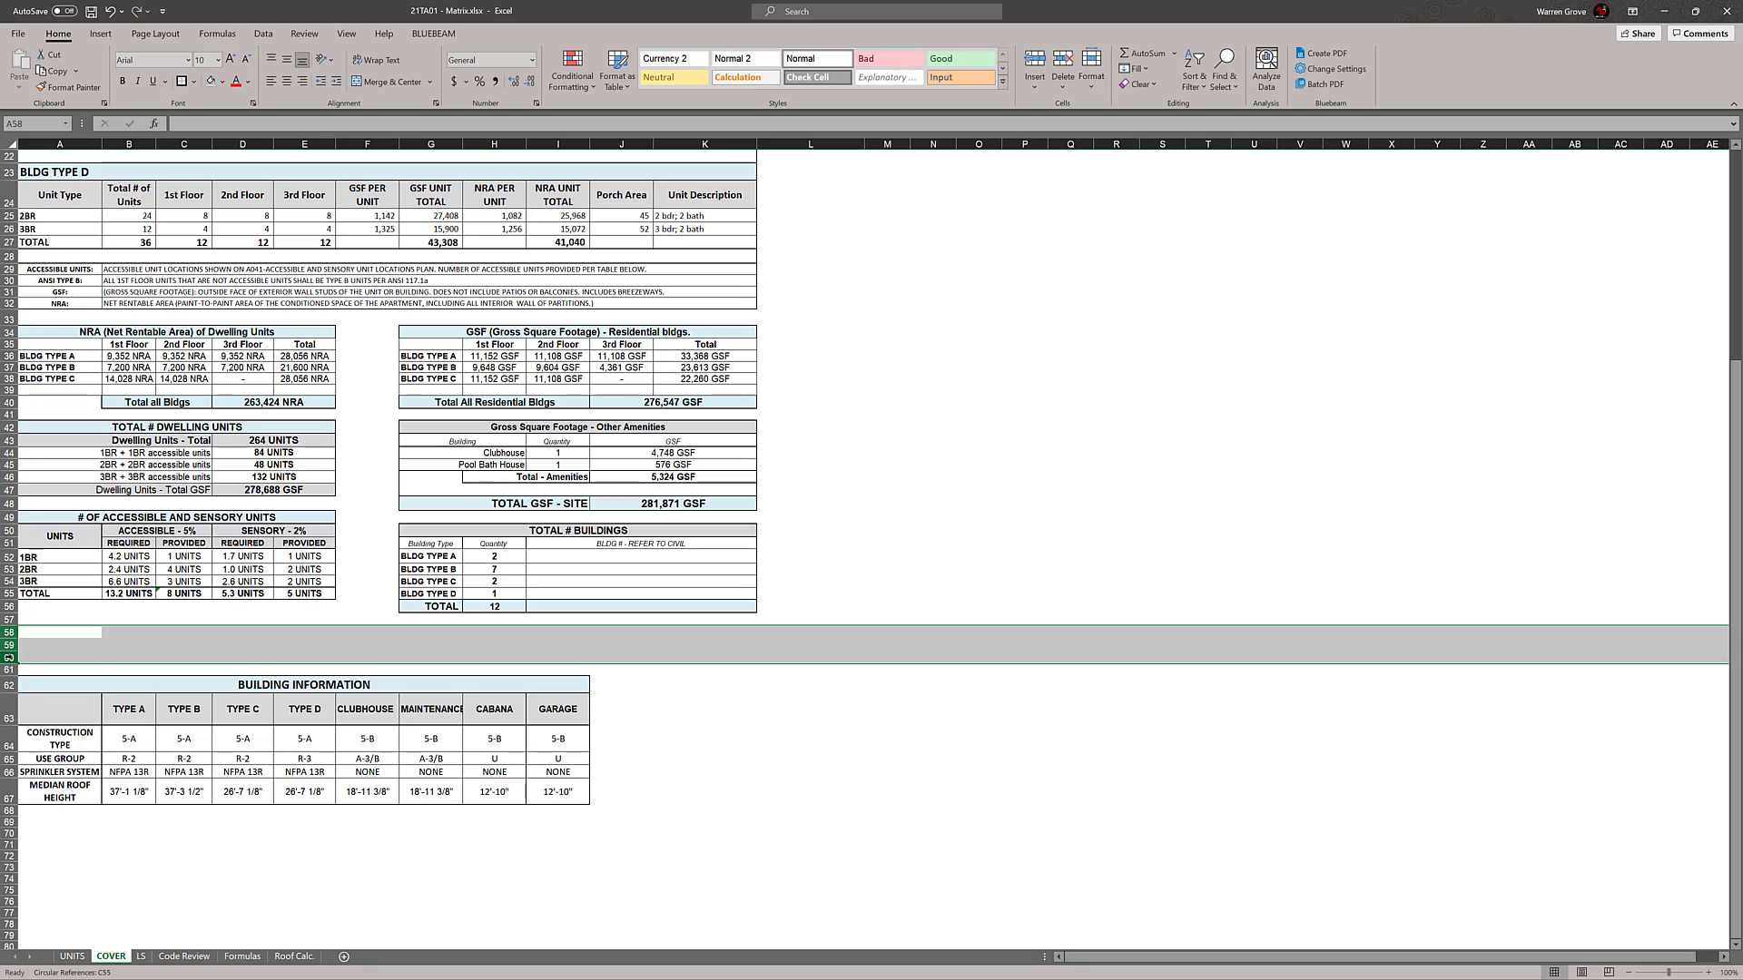
right_click(8, 657)
click(48, 769)
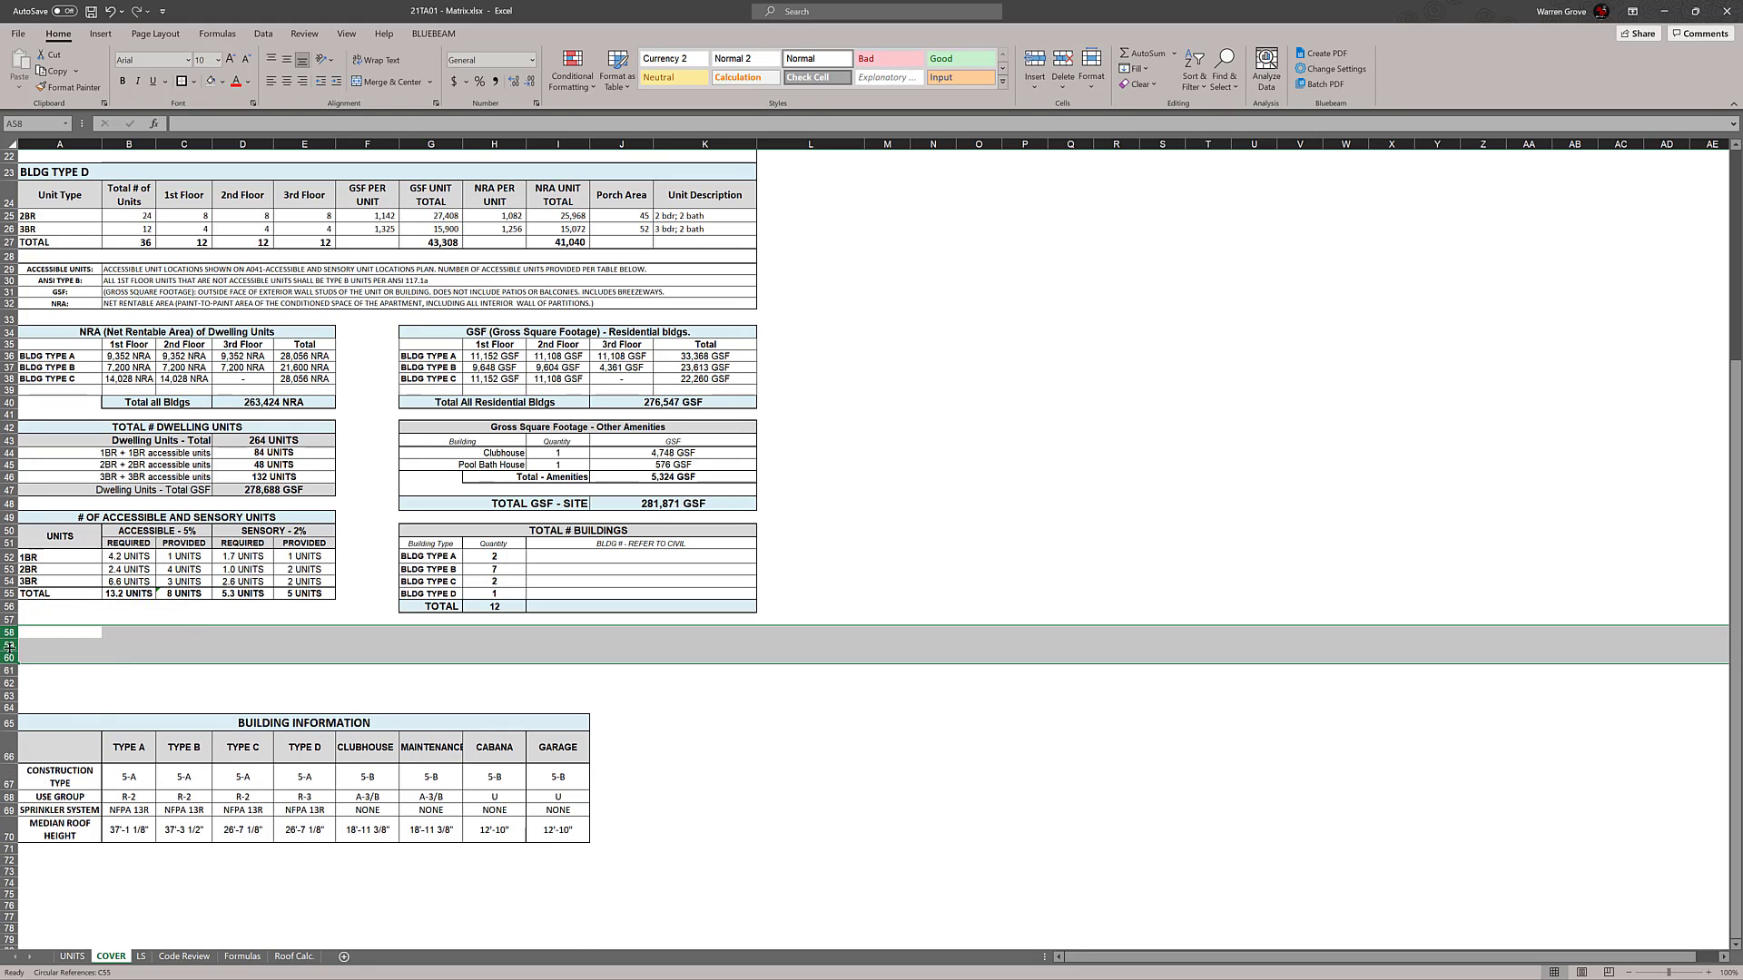
right_click(11, 647)
click(52, 759)
click(978, 745)
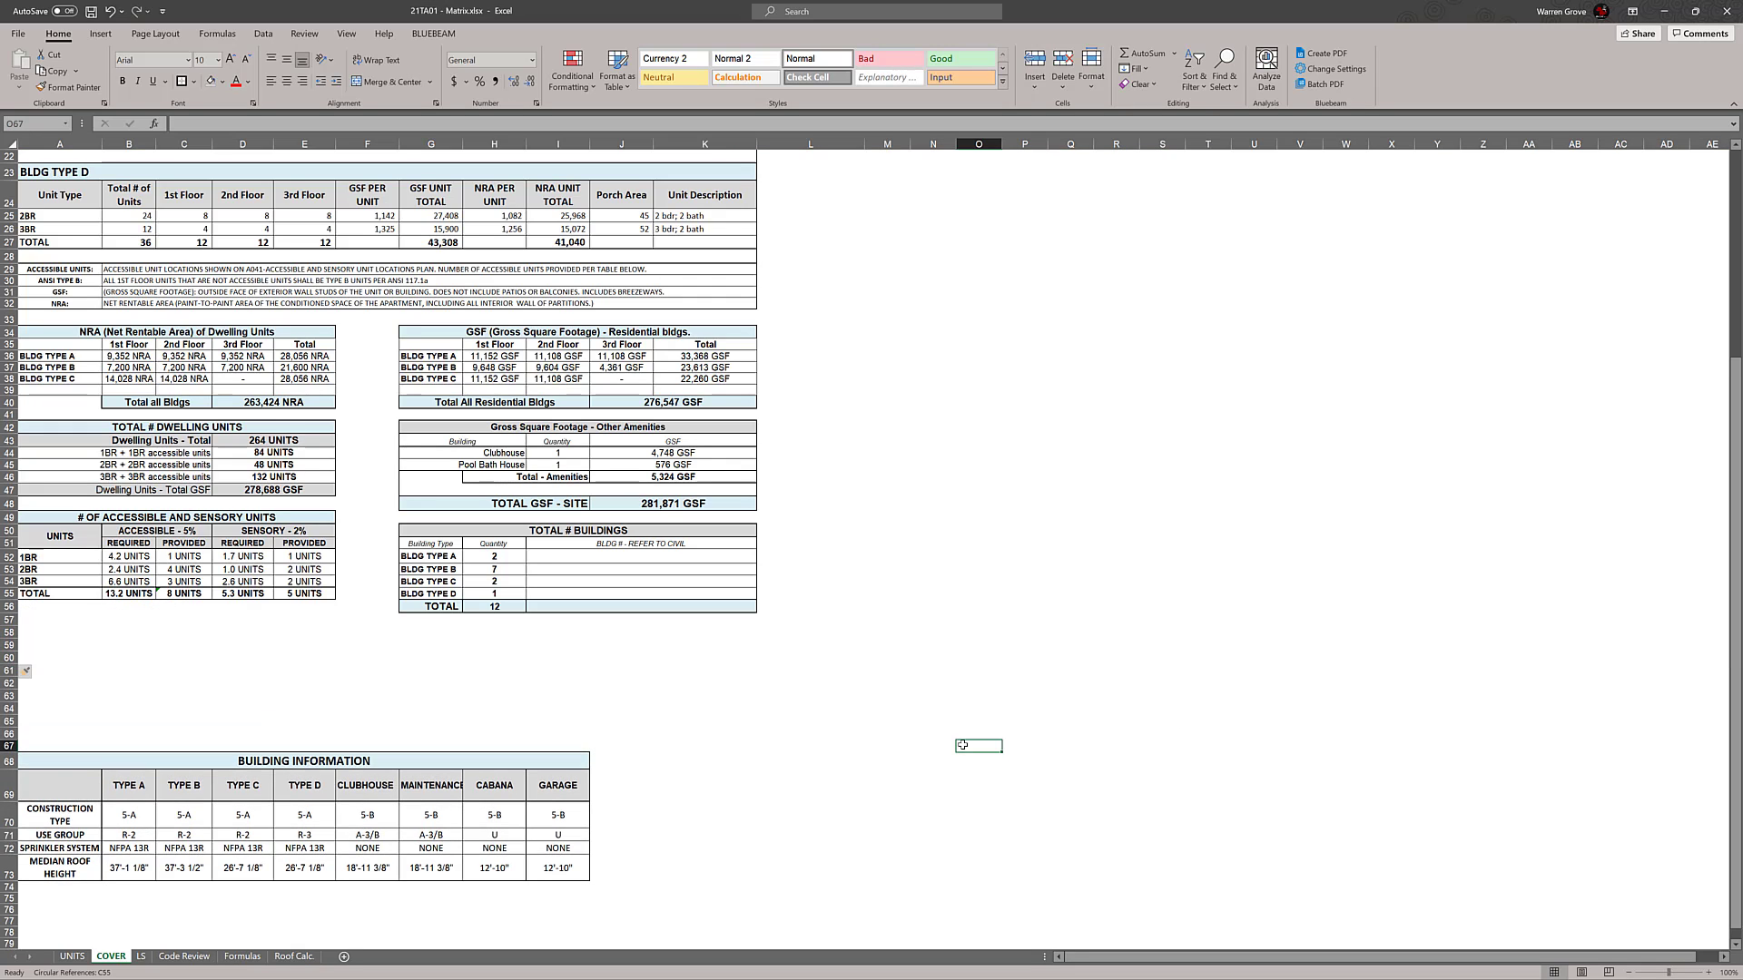
Move the TOTAL # BUILDINGS table from G50:K56 to A57:E63, below the accessible and sensory units table
drag(431, 534, 590, 605)
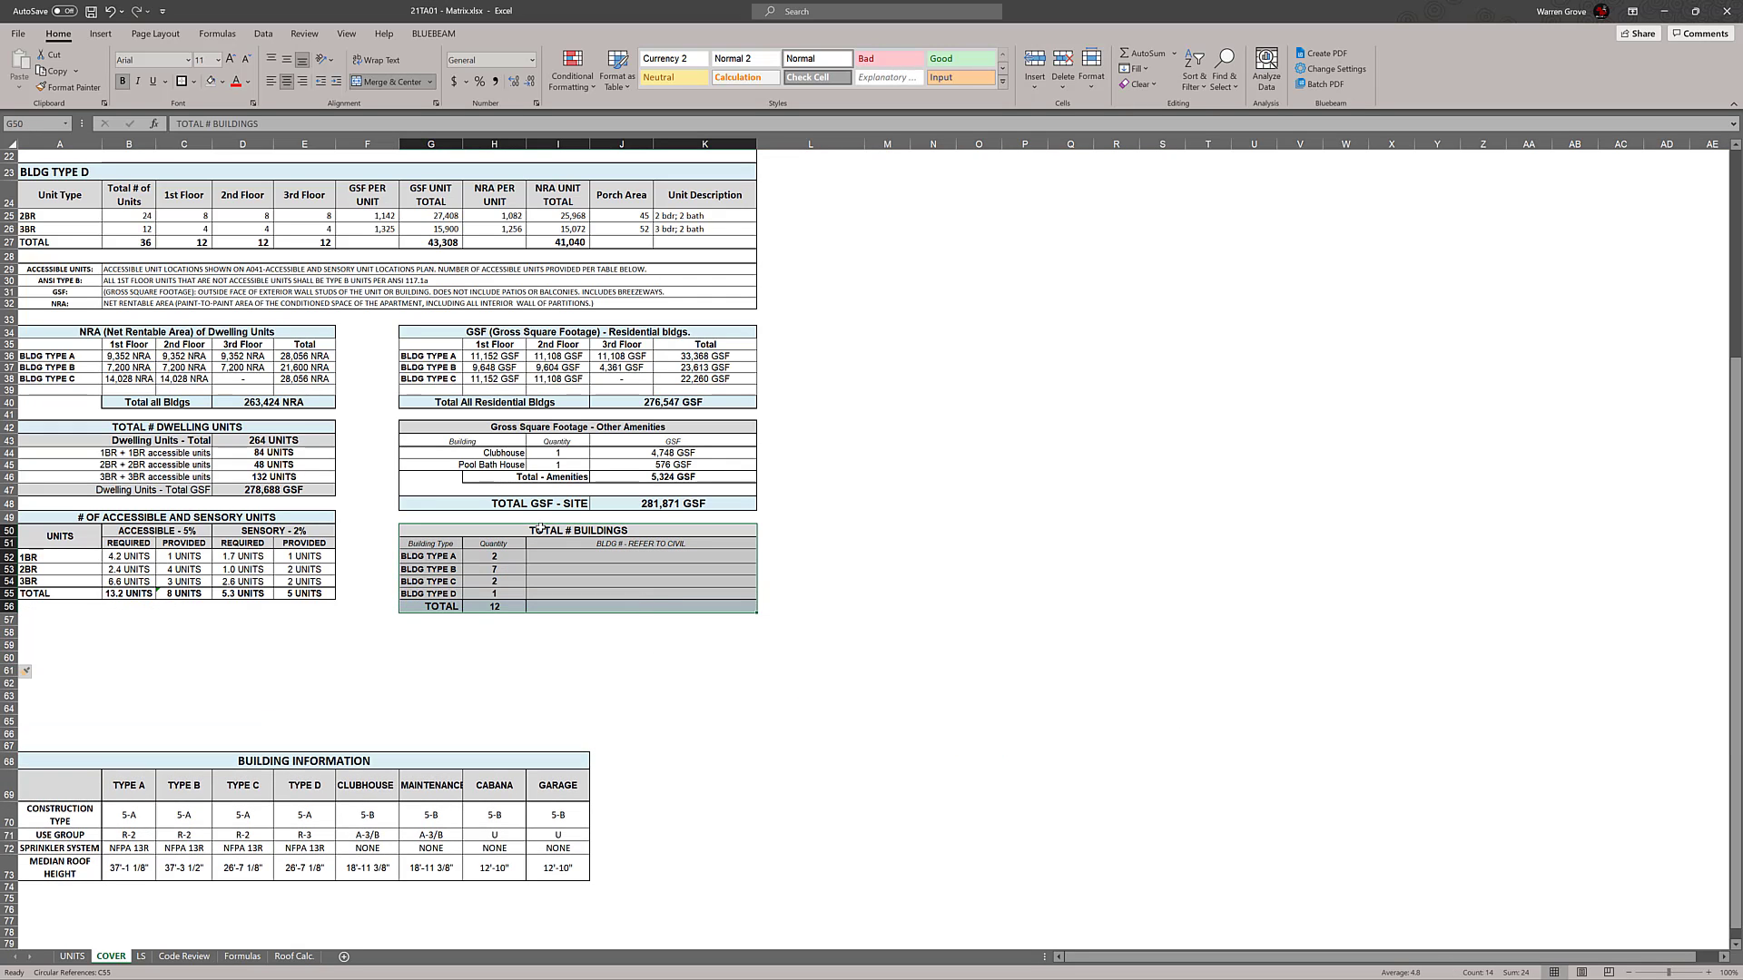
drag(523, 529, 127, 621)
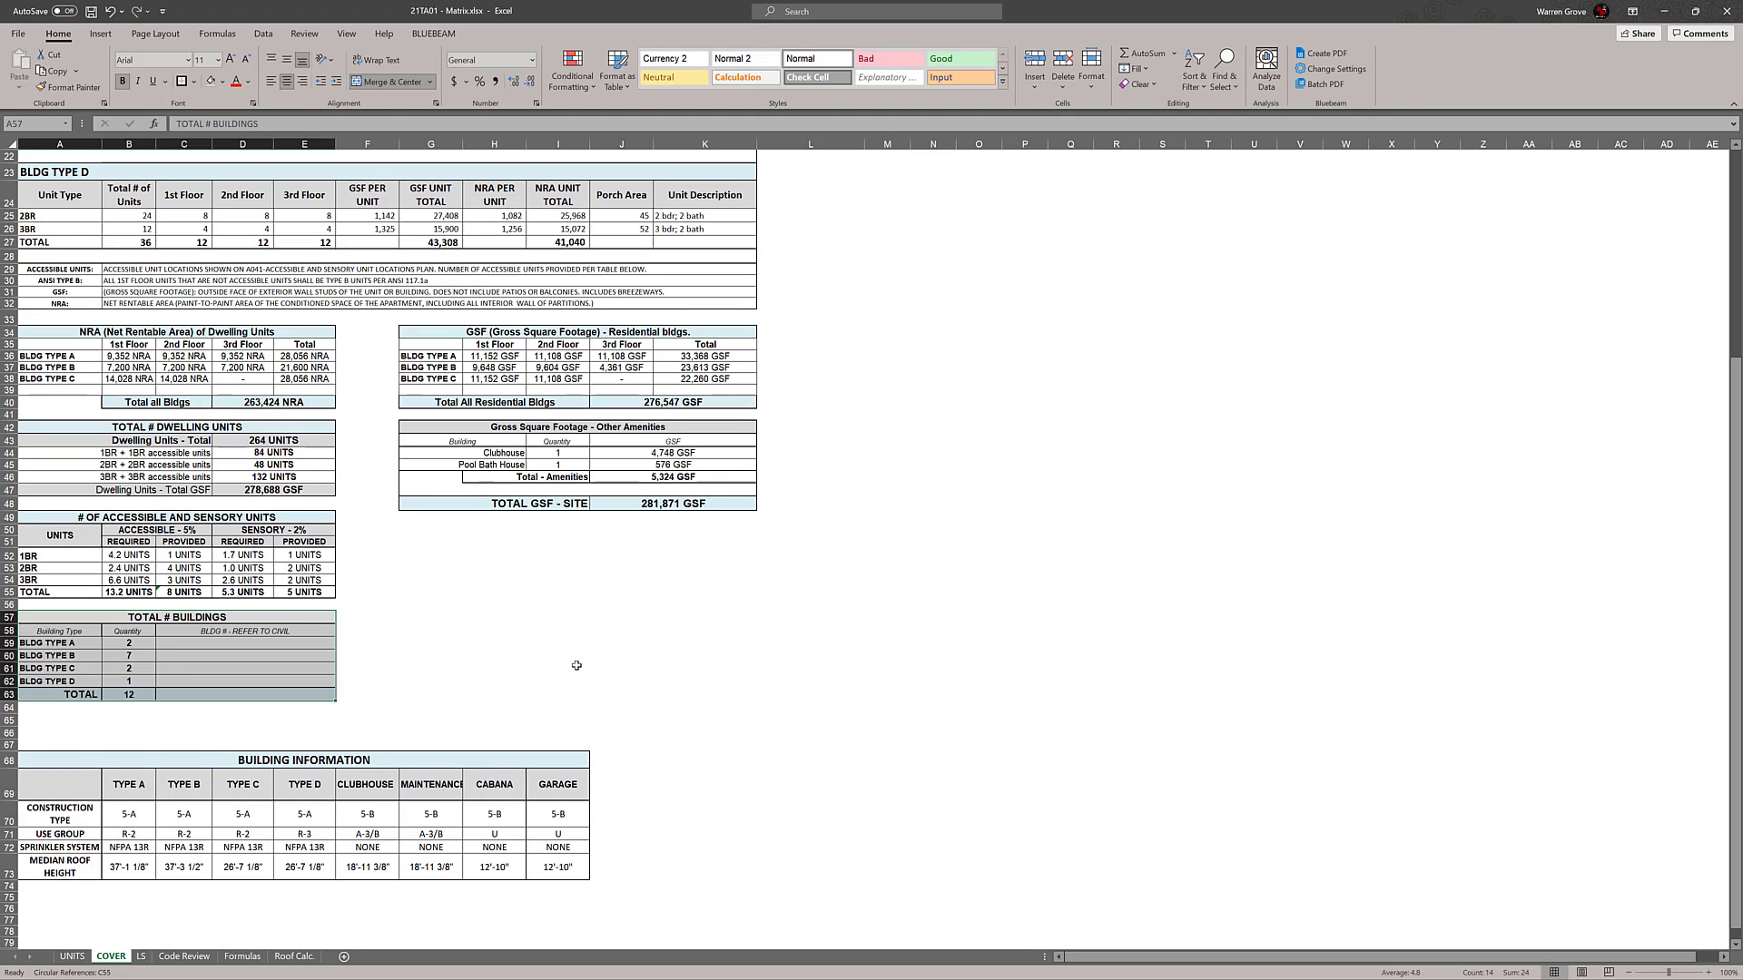
click(641, 647)
Delete three surplus blank rows from row 65 on, between the TOTAL # BUILDINGS and BUILDING INFORMATION tables
click(9, 732)
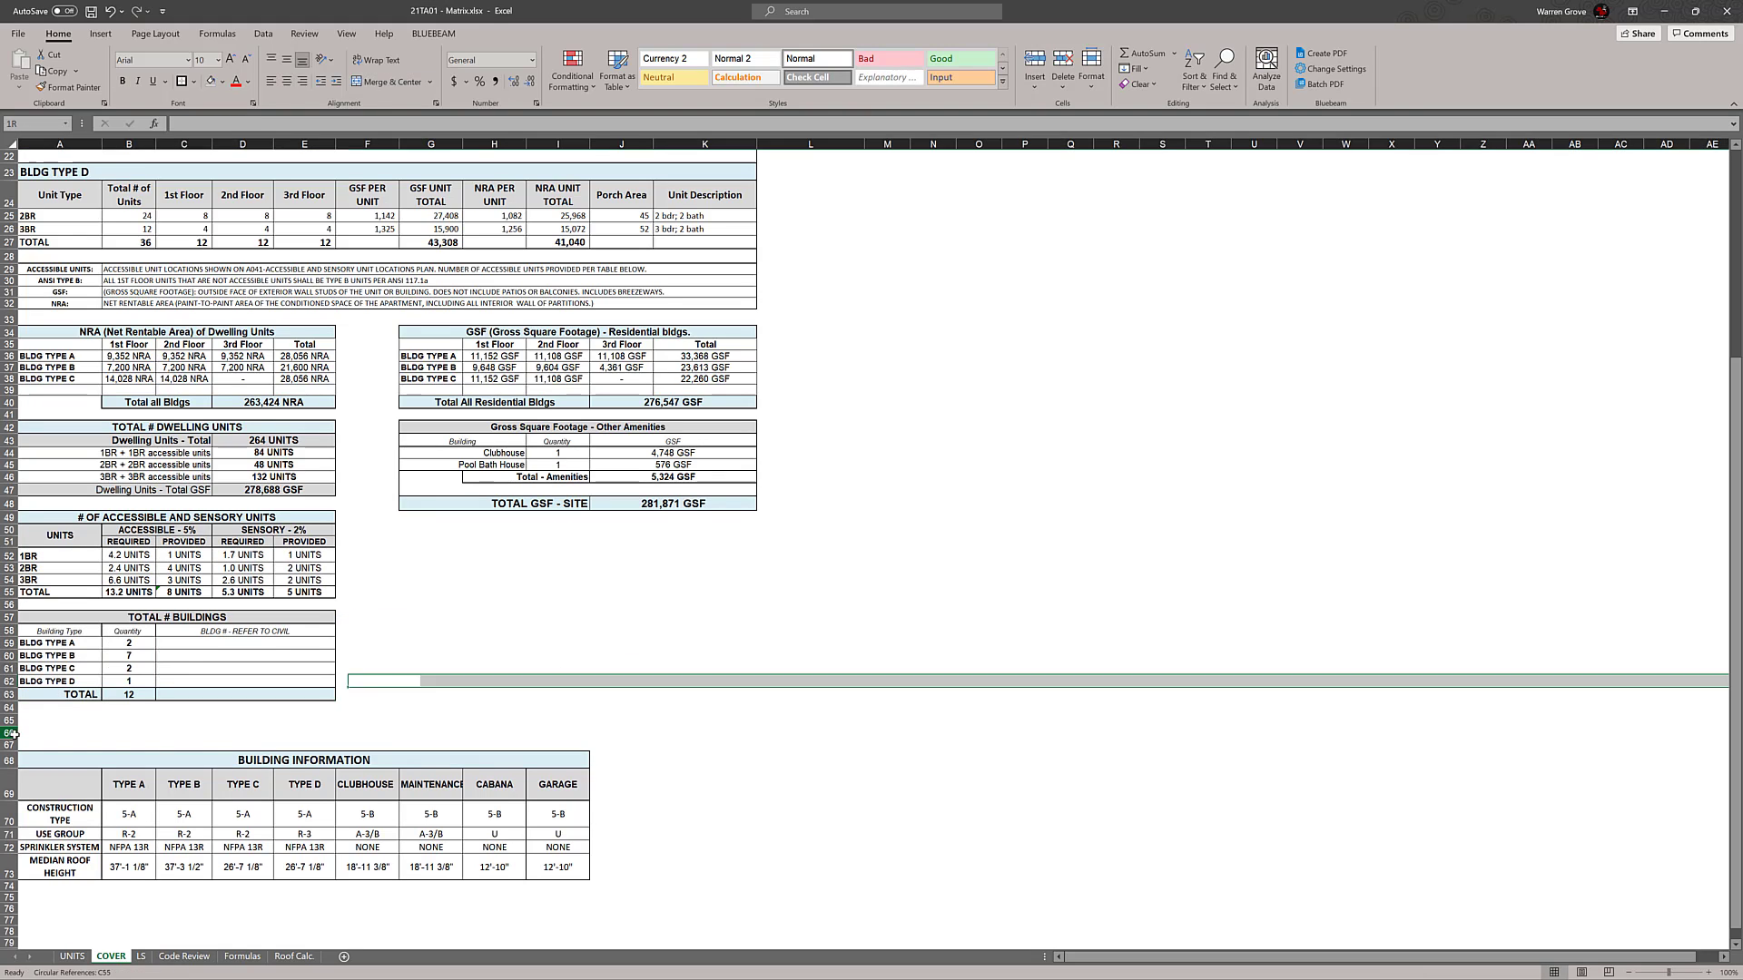
ctrl+click(9, 722)
right_click(10, 722)
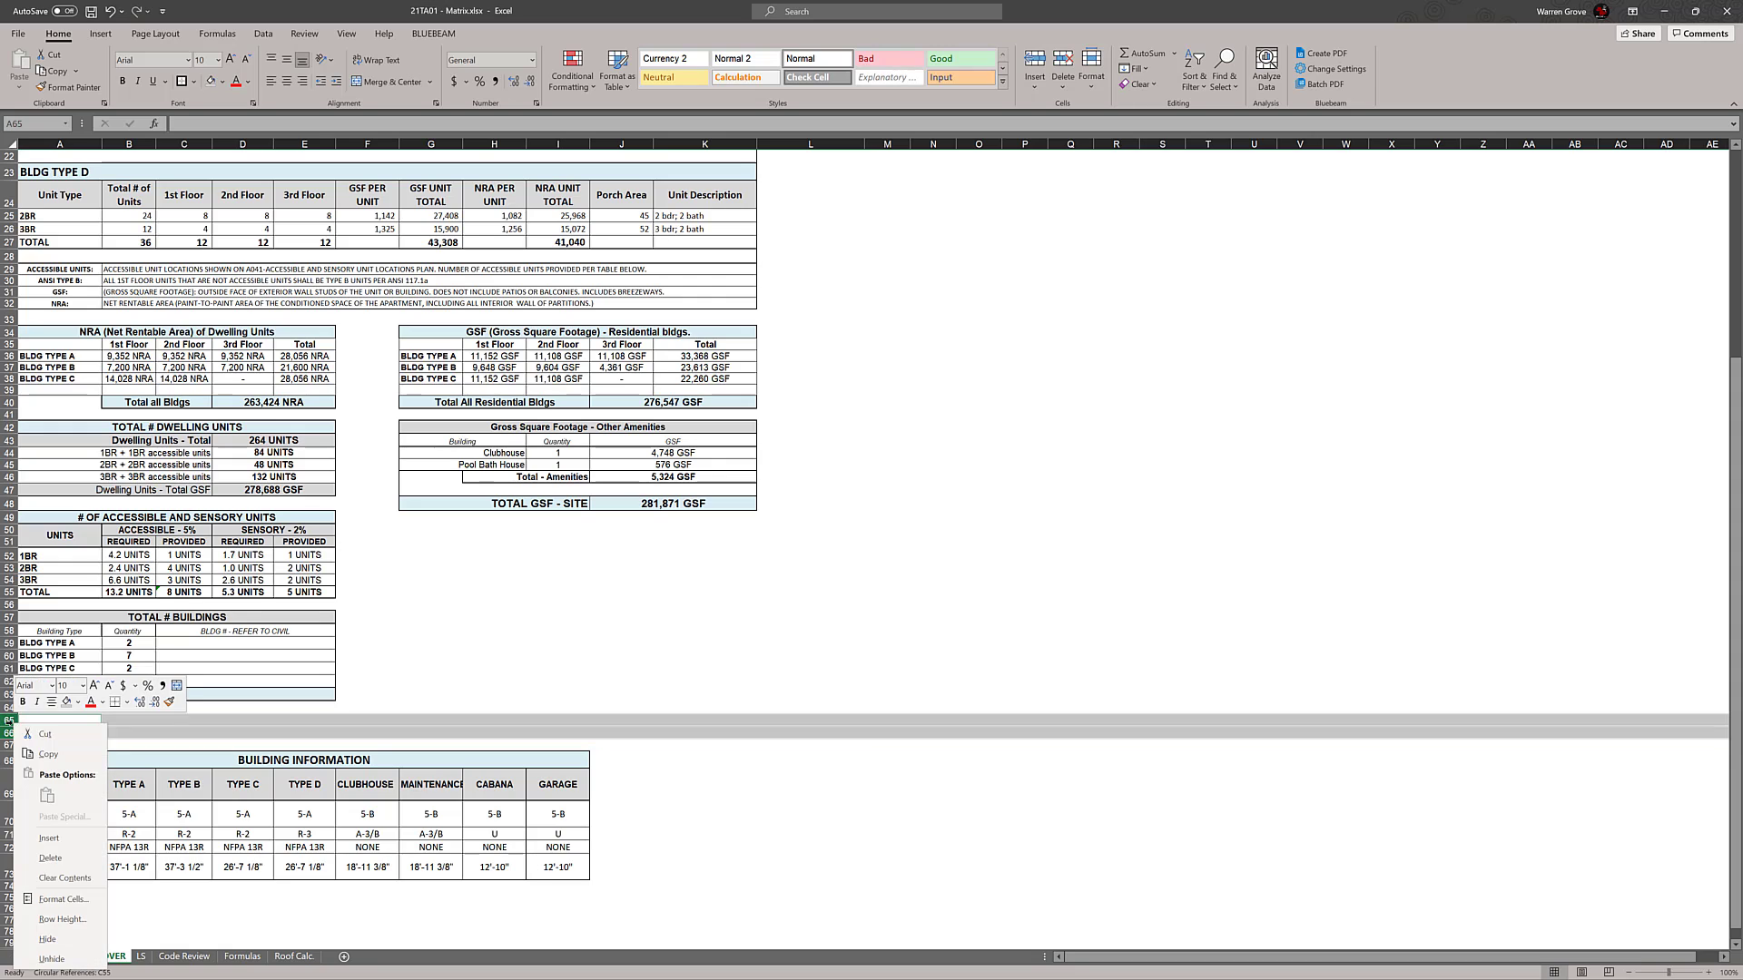
click(50, 857)
click(872, 794)
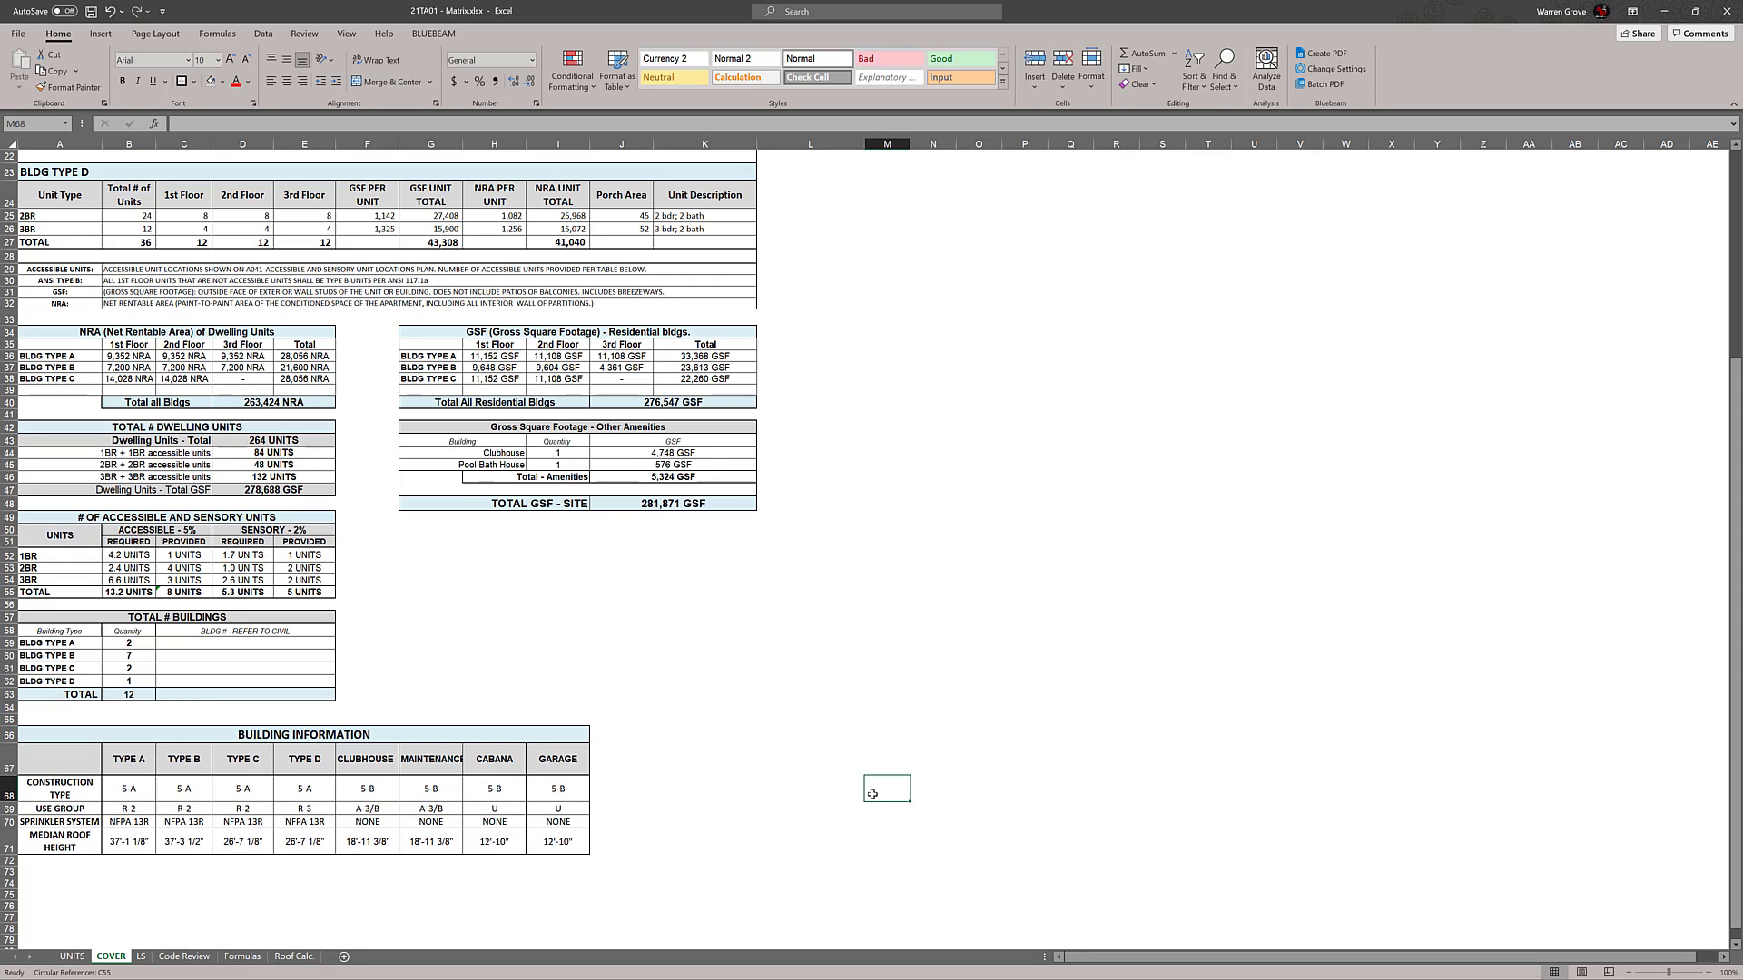
click(9, 720)
right_click(9, 721)
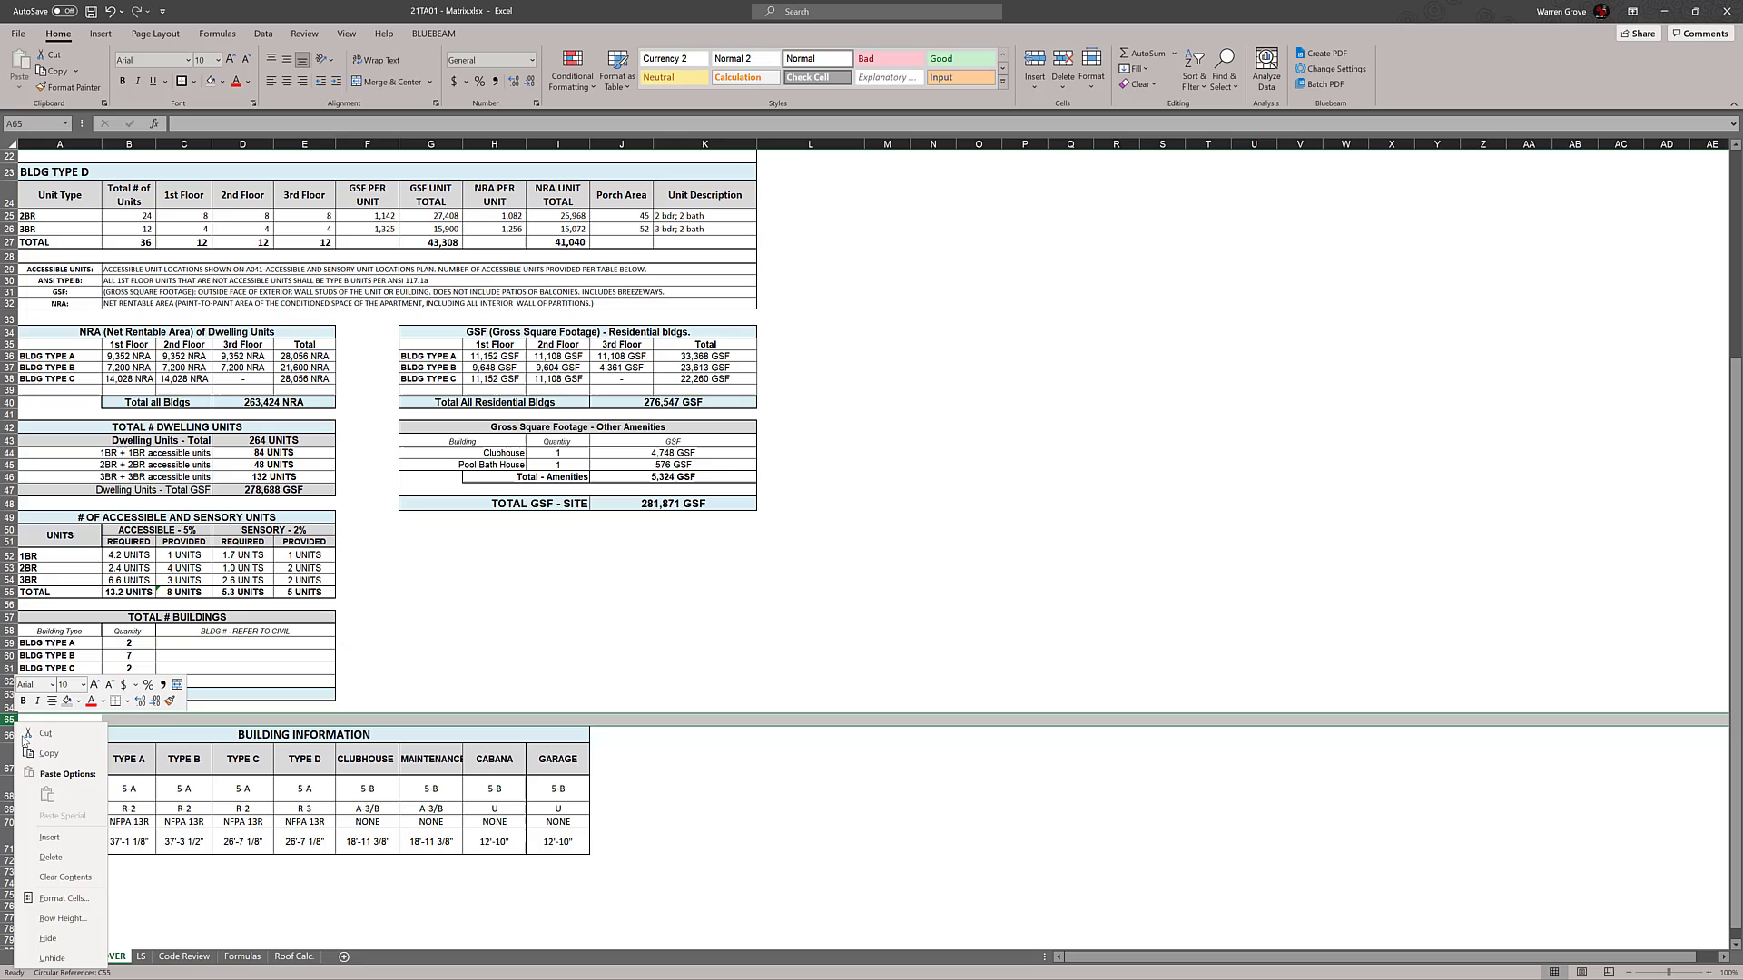
click(45, 857)
click(850, 643)
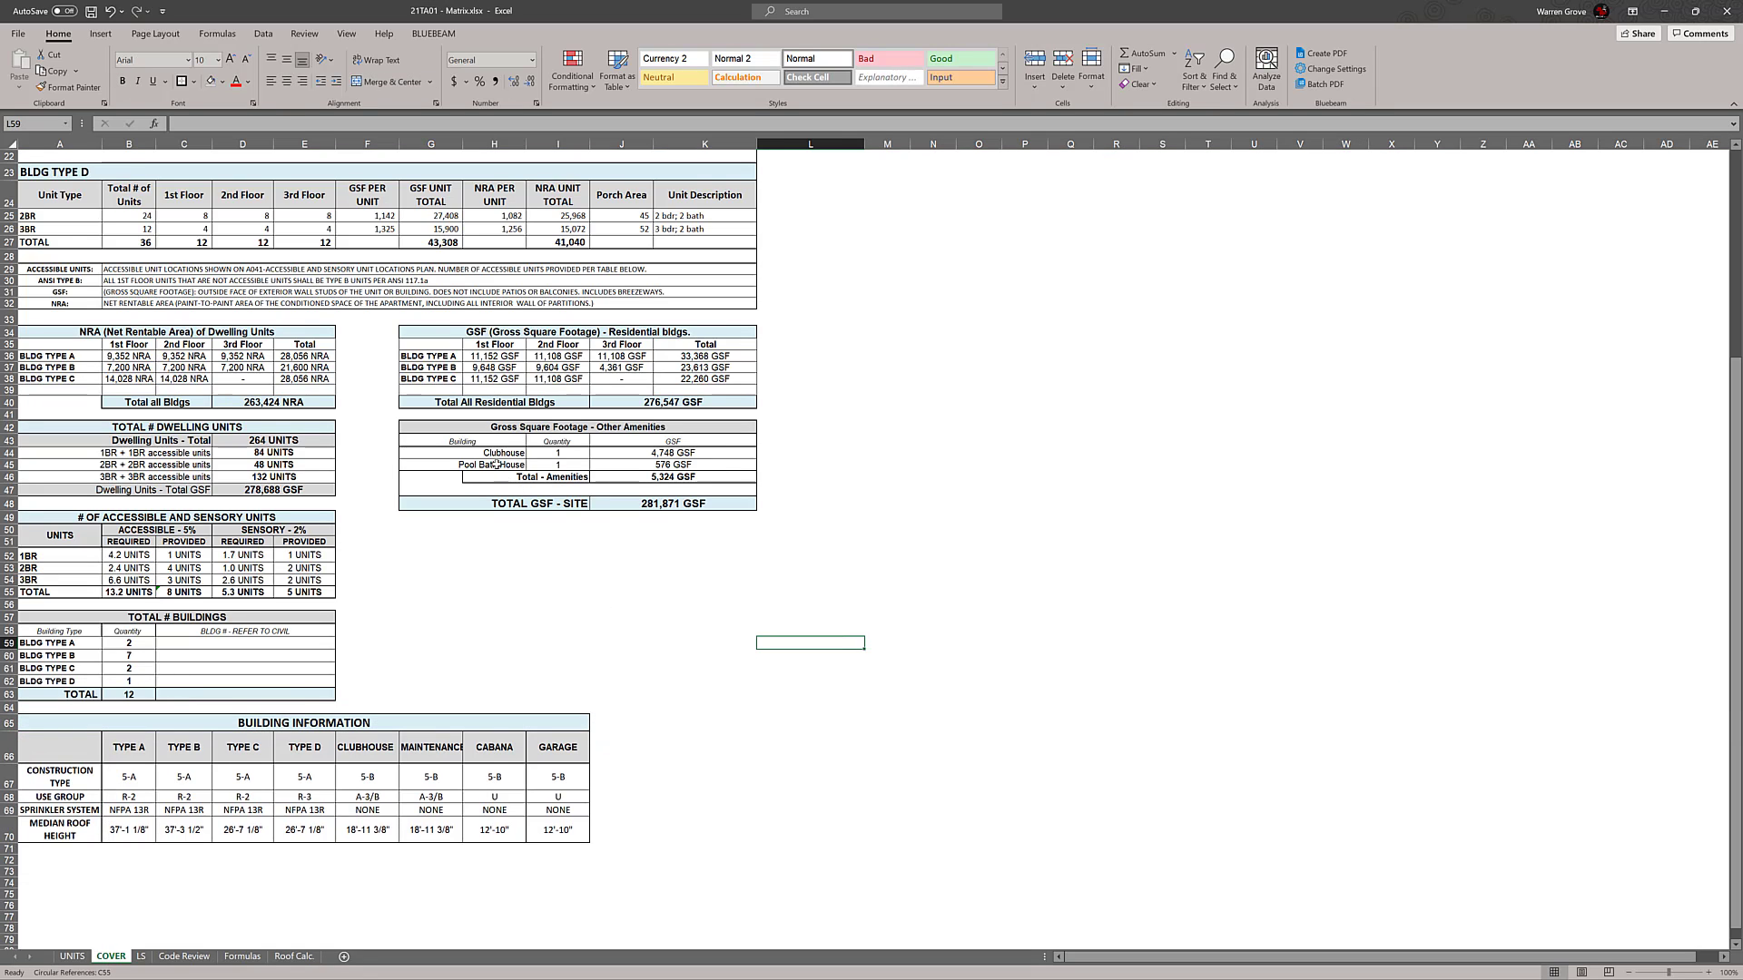
Move the Total - Amenities and TOTAL GSF - SITE rows down to G51:K53
drag(438, 476, 728, 574)
click(1058, 513)
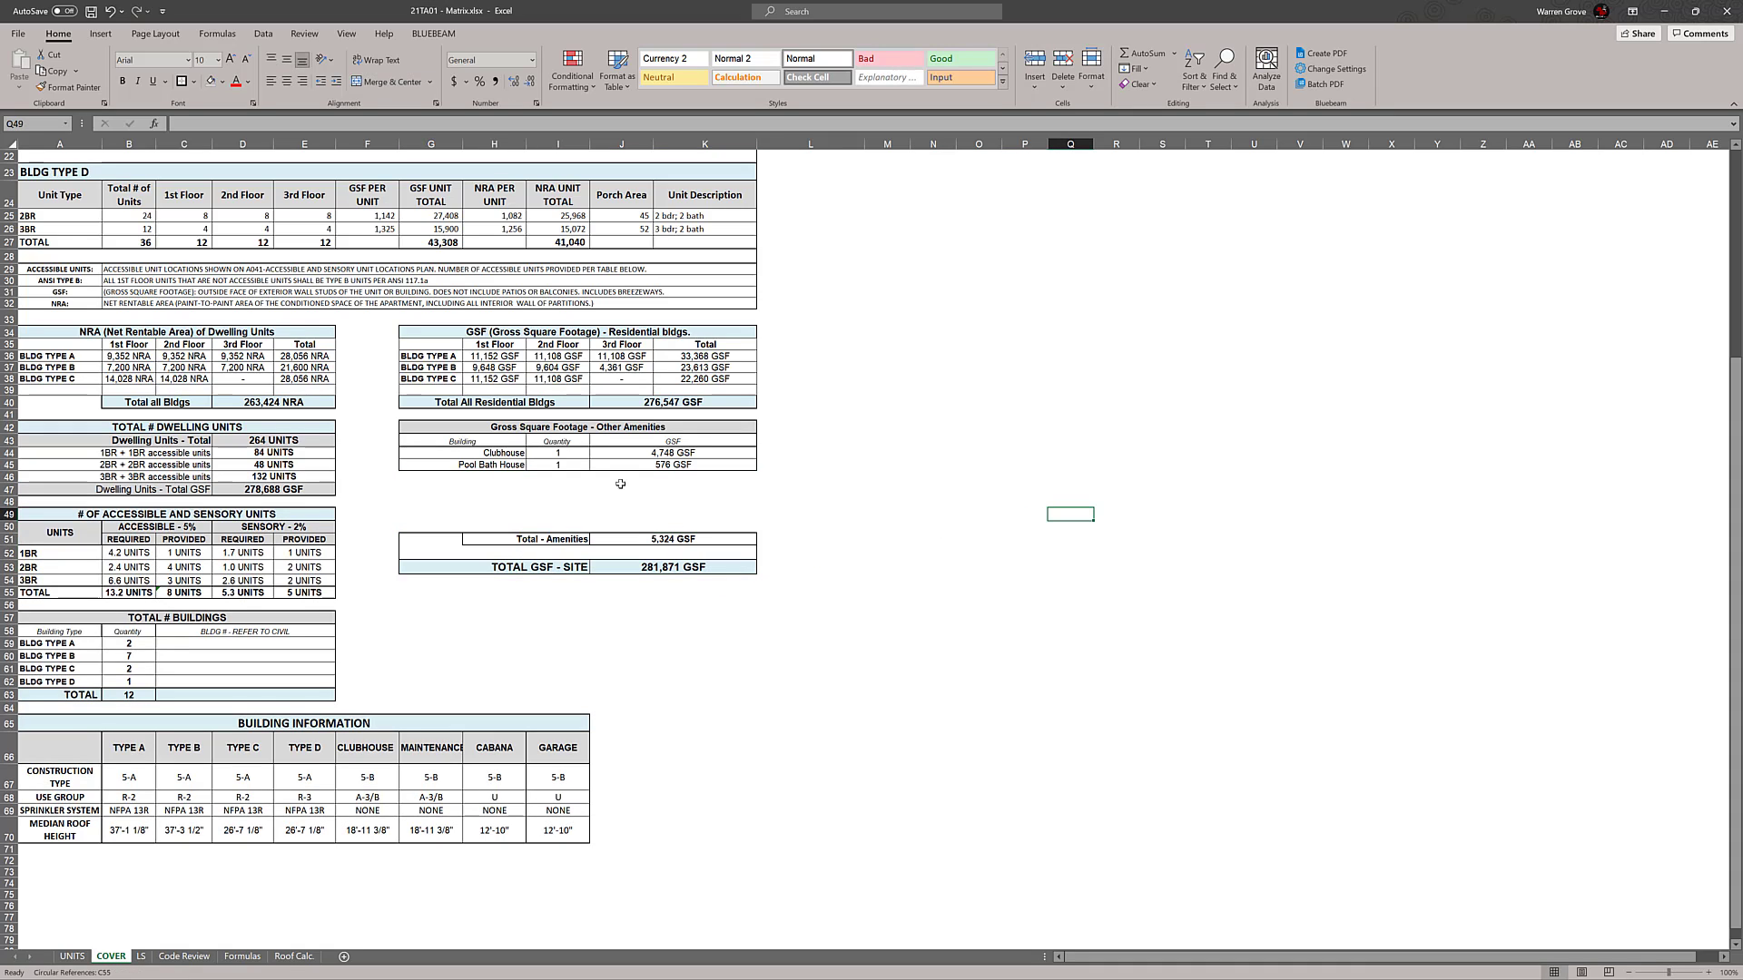
drag(455, 453, 712, 465)
click(856, 491)
Try to paste a copy of the Clubhouse and Pool Bath House rows below them and undo it
drag(485, 454, 708, 465)
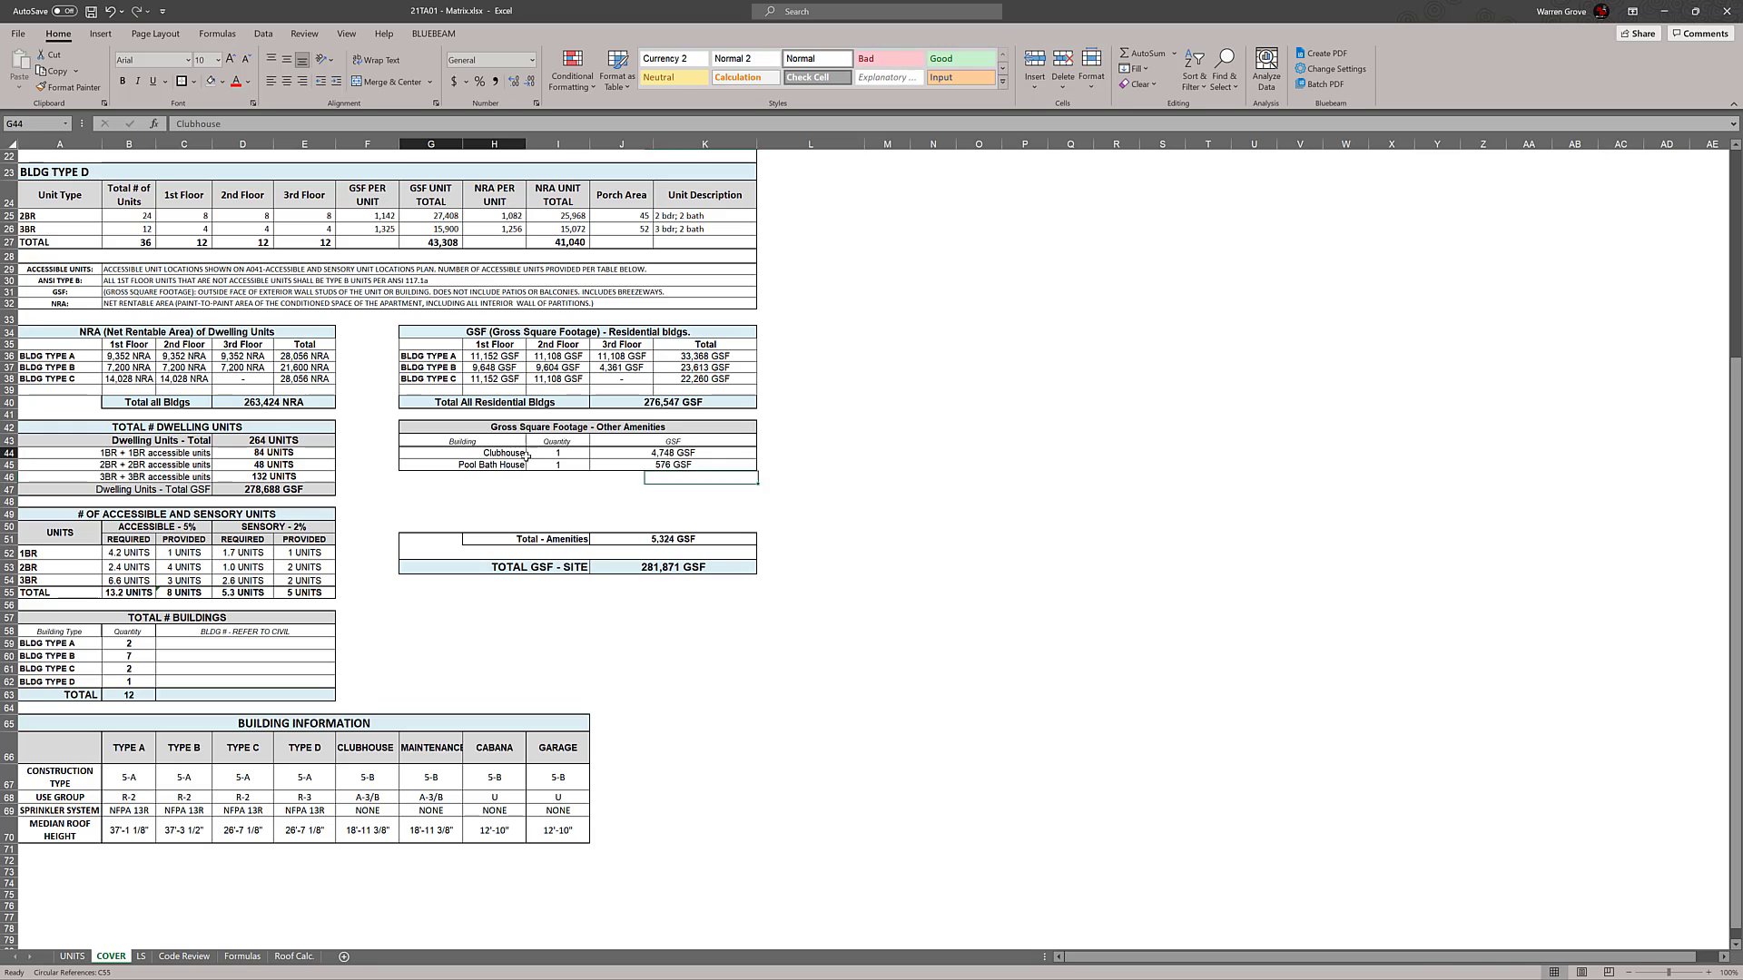
key(ctrl+c)
click(501, 480)
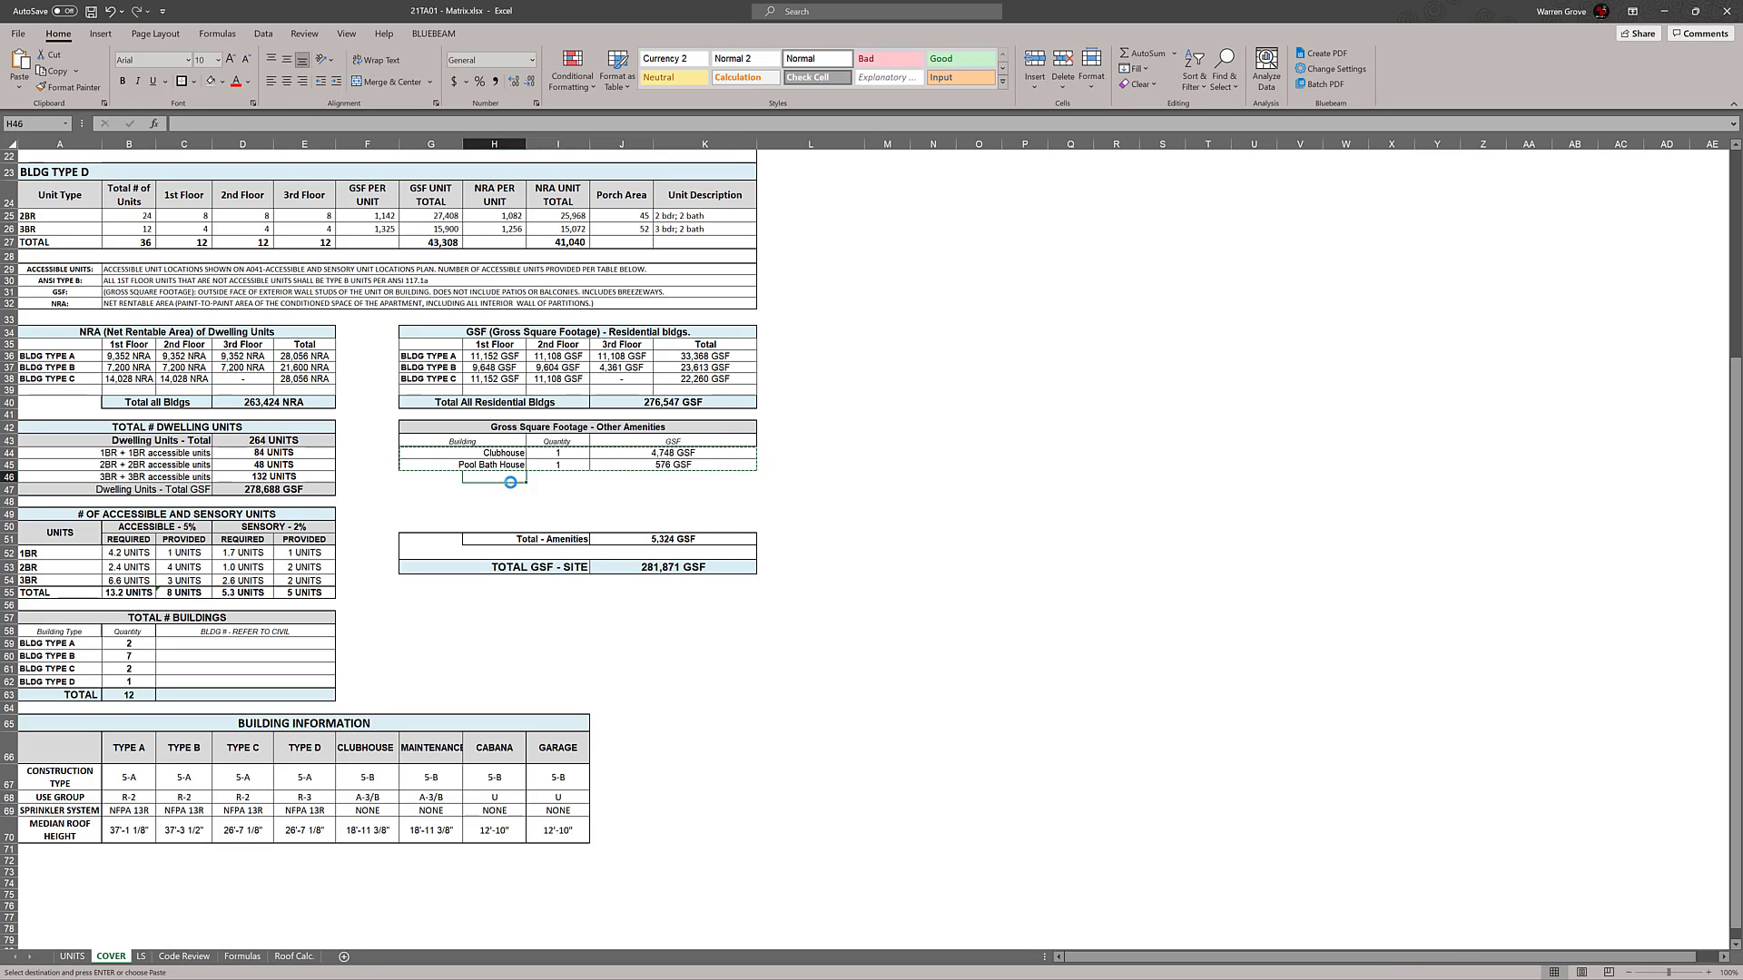
key(ctrl+v)
key(ctrl+z)
click(891, 492)
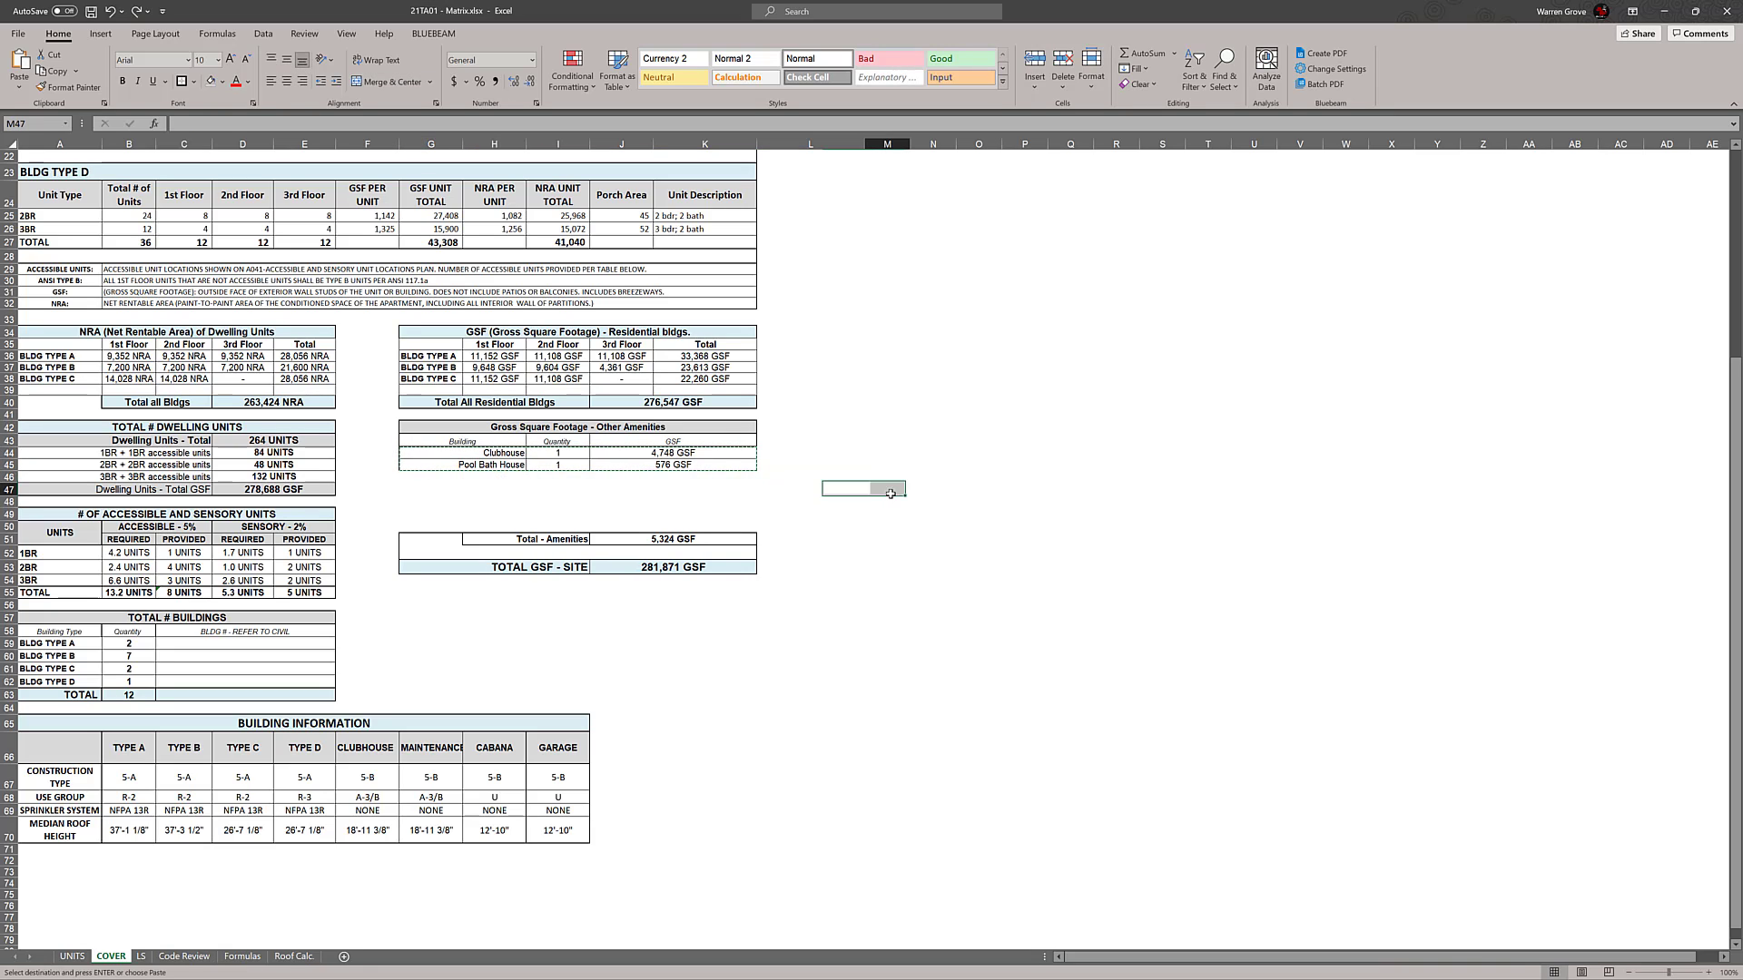
click(766, 492)
key(Escape)
Fill the Pool Bath House row of the Other Amenities table down through row 50
drag(496, 465, 757, 509)
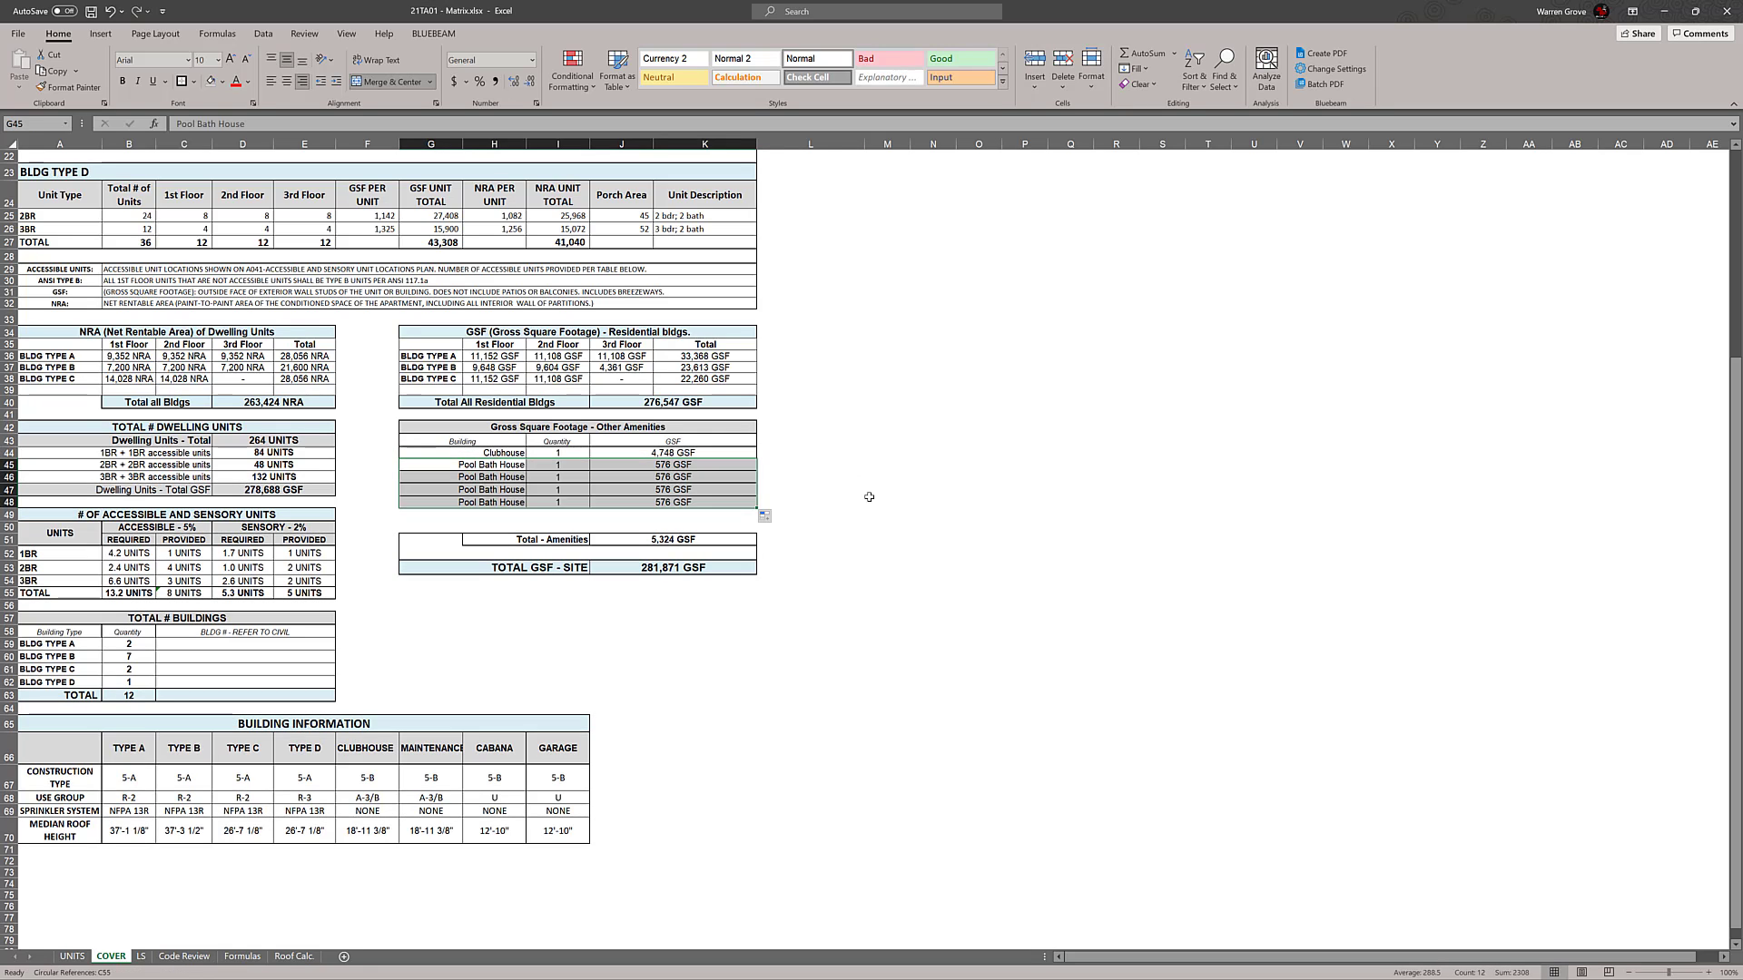
click(933, 490)
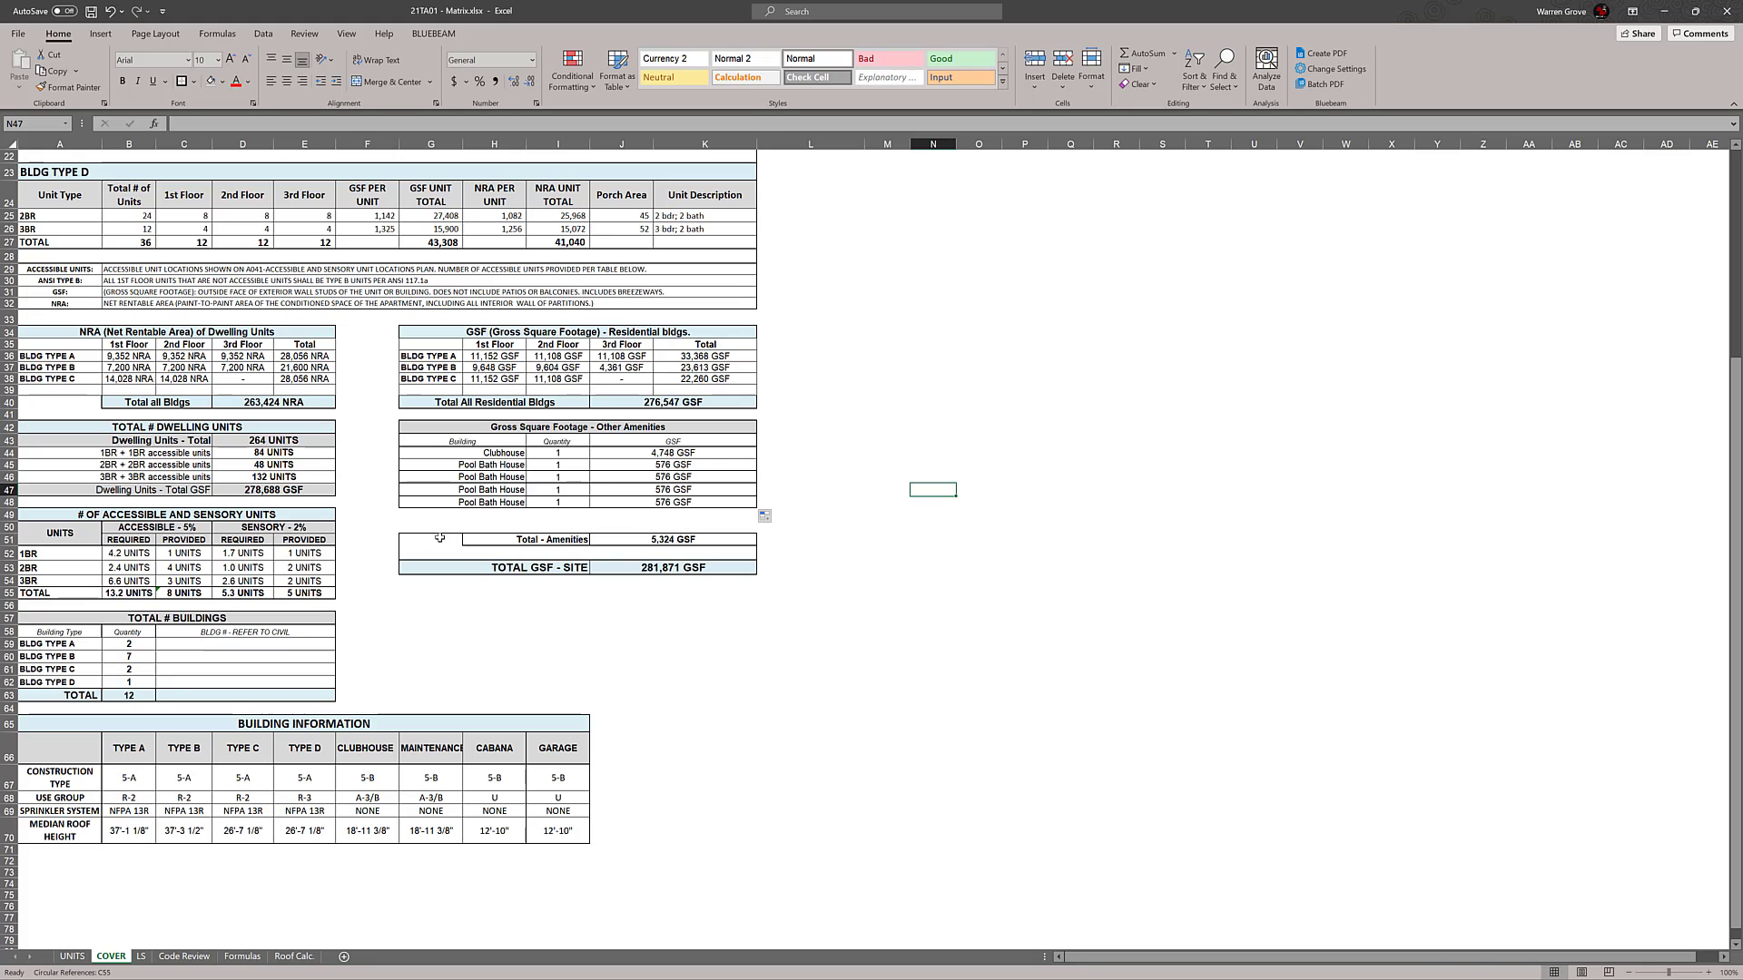
drag(573, 542, 709, 539)
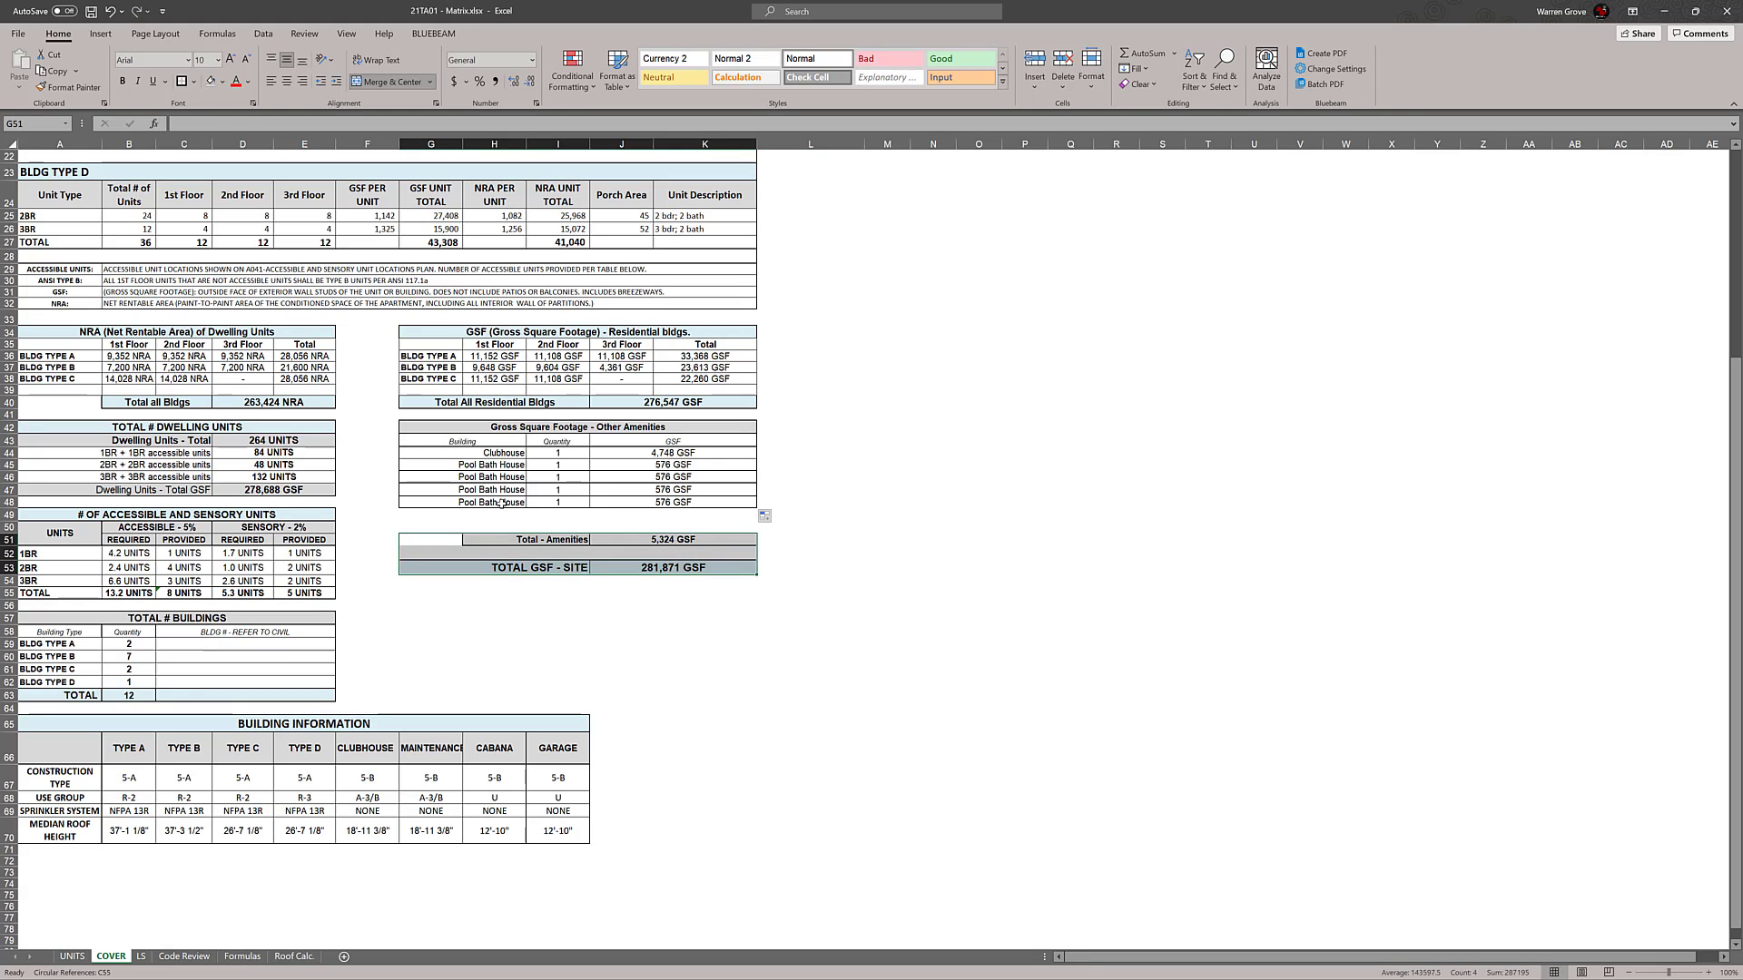
drag(501, 502, 757, 534)
click(933, 515)
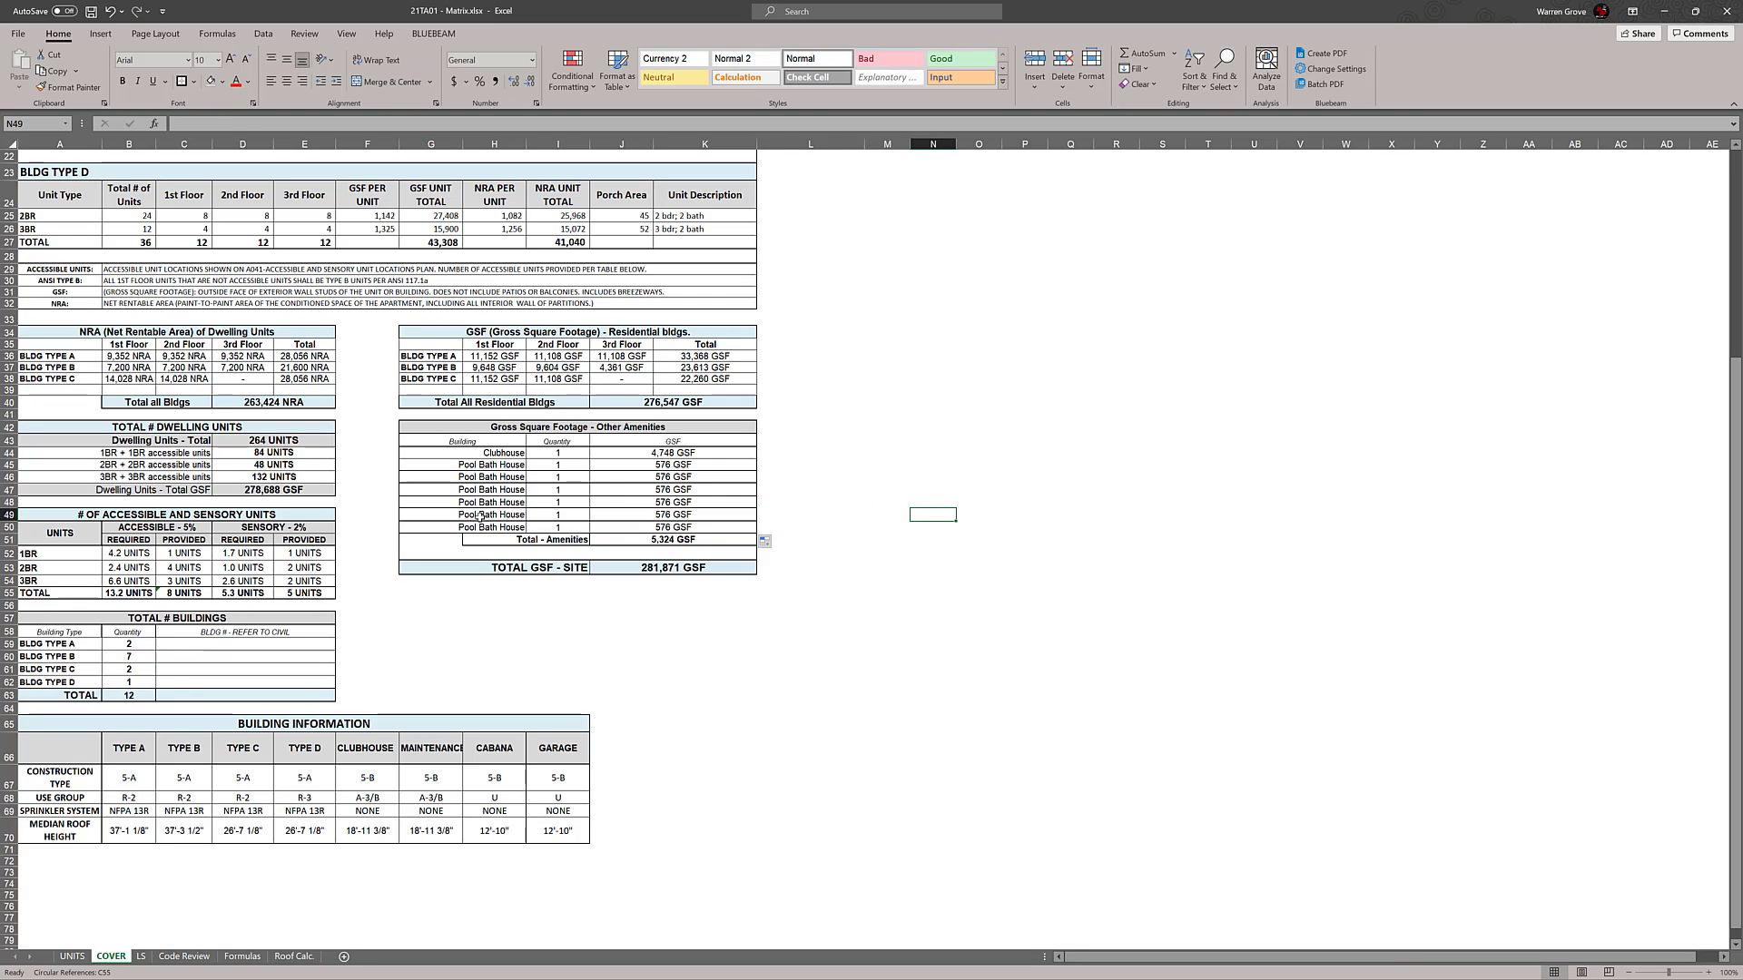
click(914, 548)
Enter the label BLDG TYPE D in A39 of the NRA table
click(56, 390)
scroll(235, 505, up, 3)
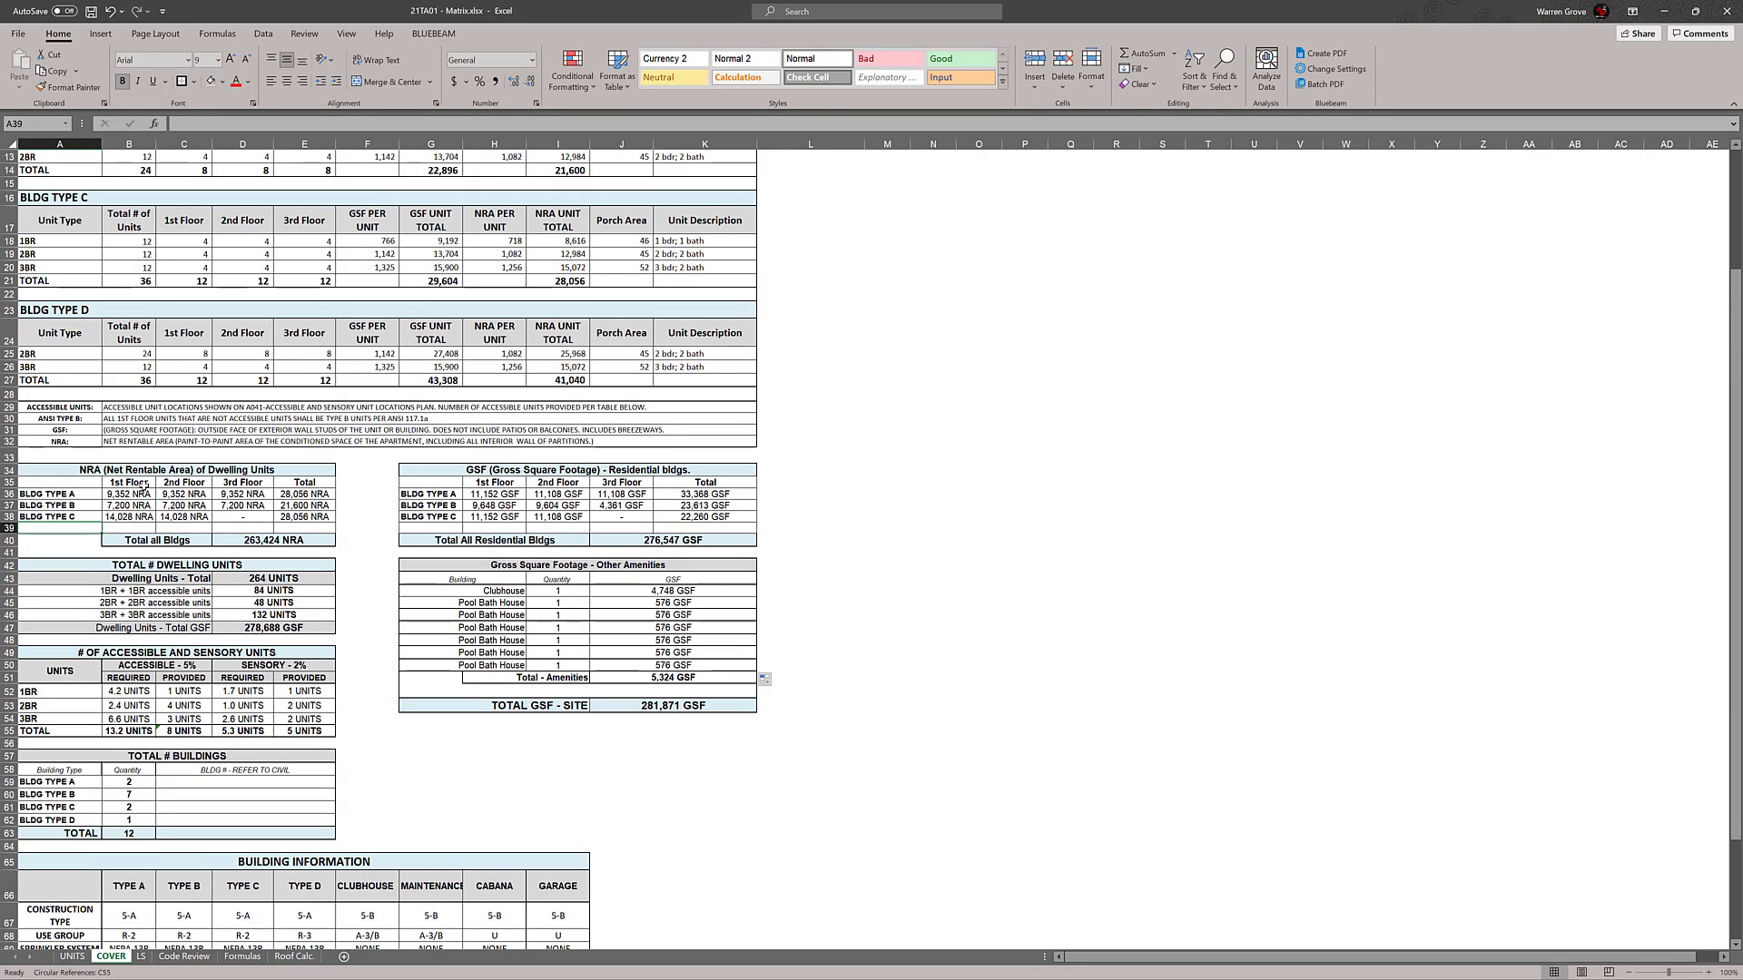
text(BLDG TYPE D)
key(Return)
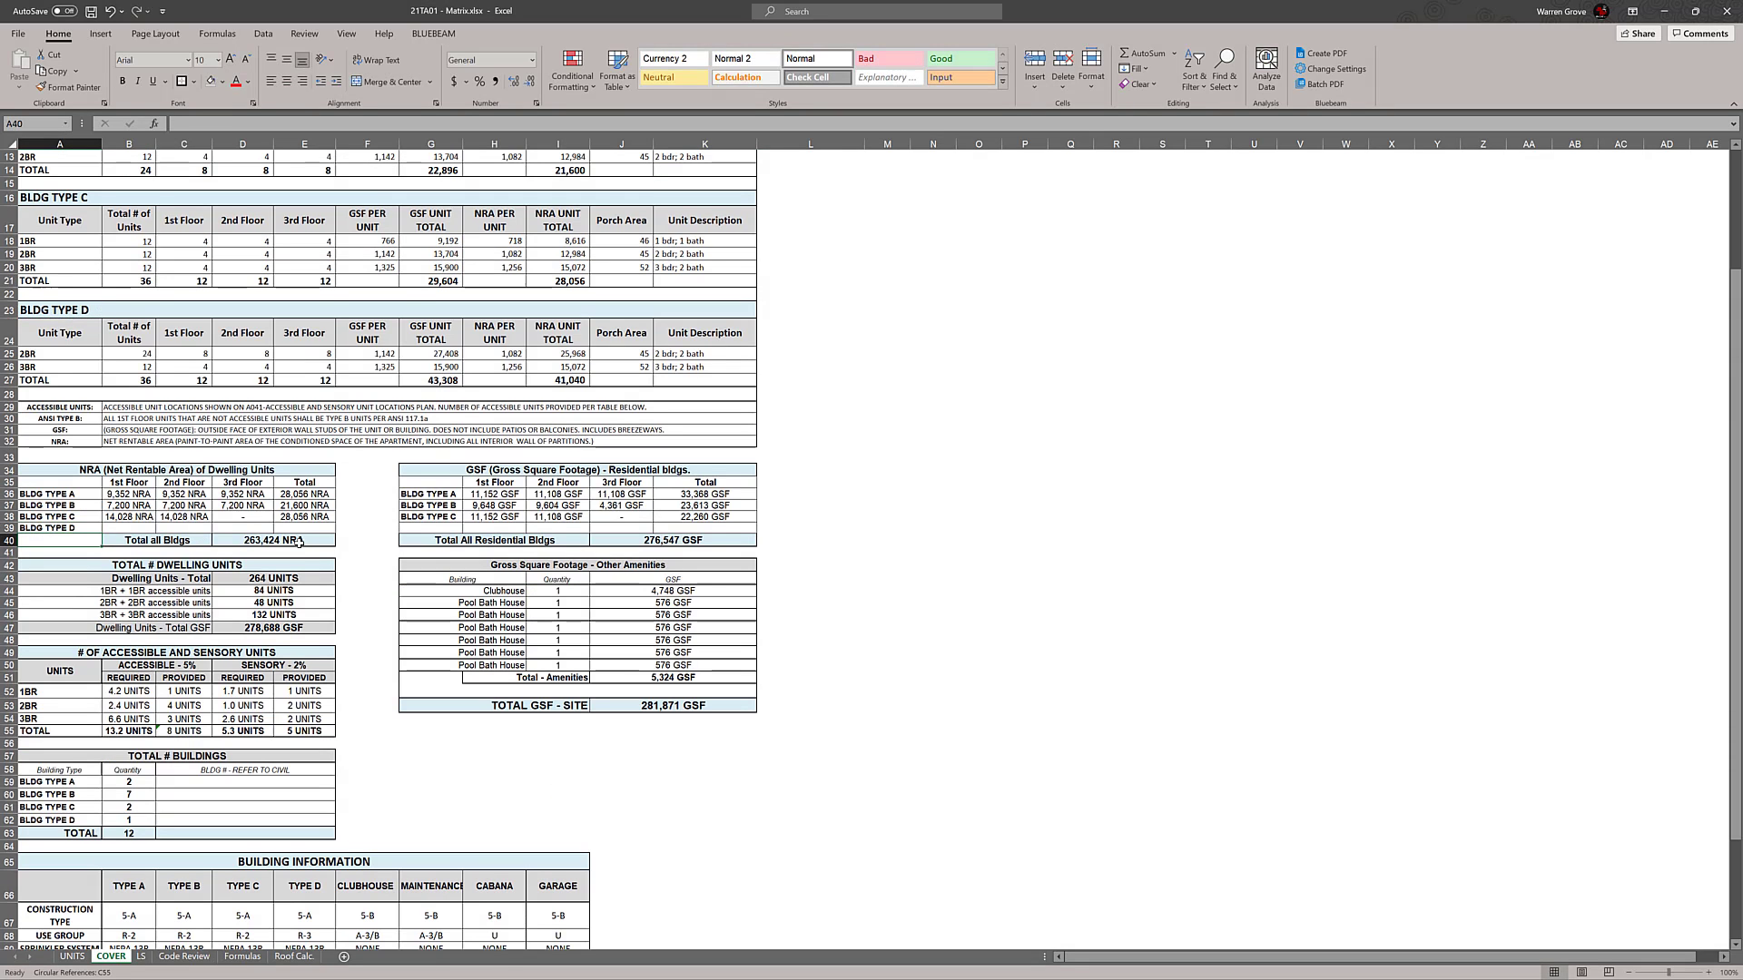
Link G39 in the residential GSF table to the BLDG TYPE D heading with the formula =A23
click(437, 527)
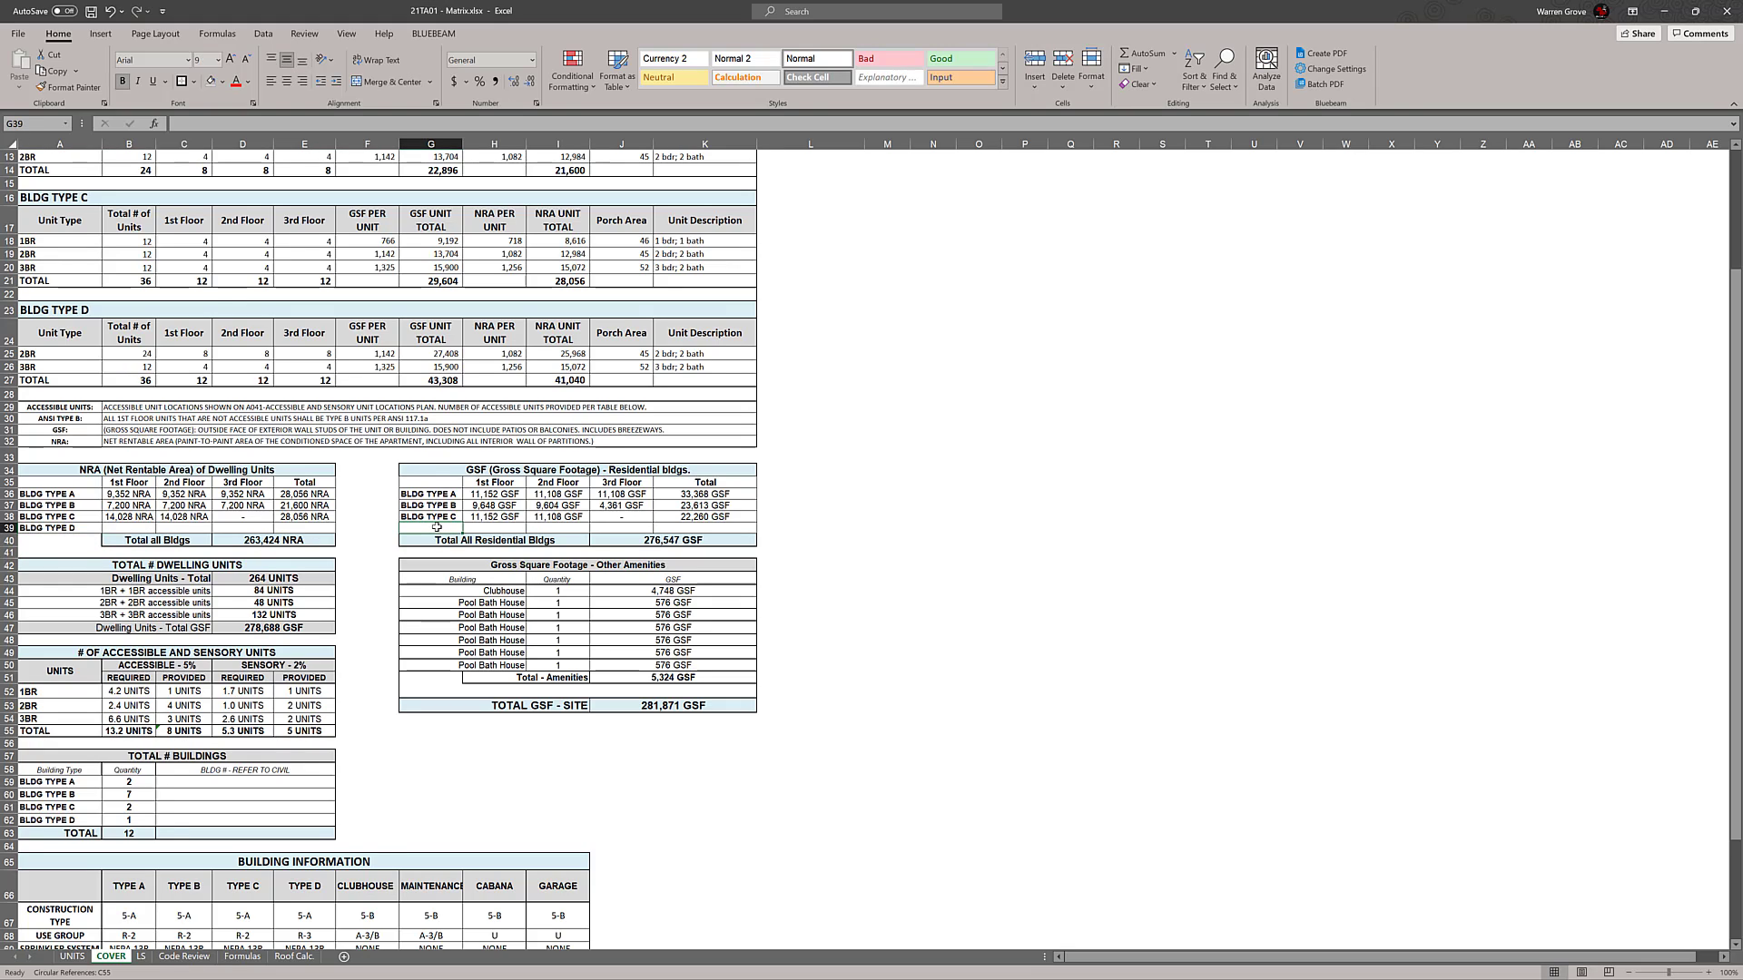
text(=)
click(91, 309)
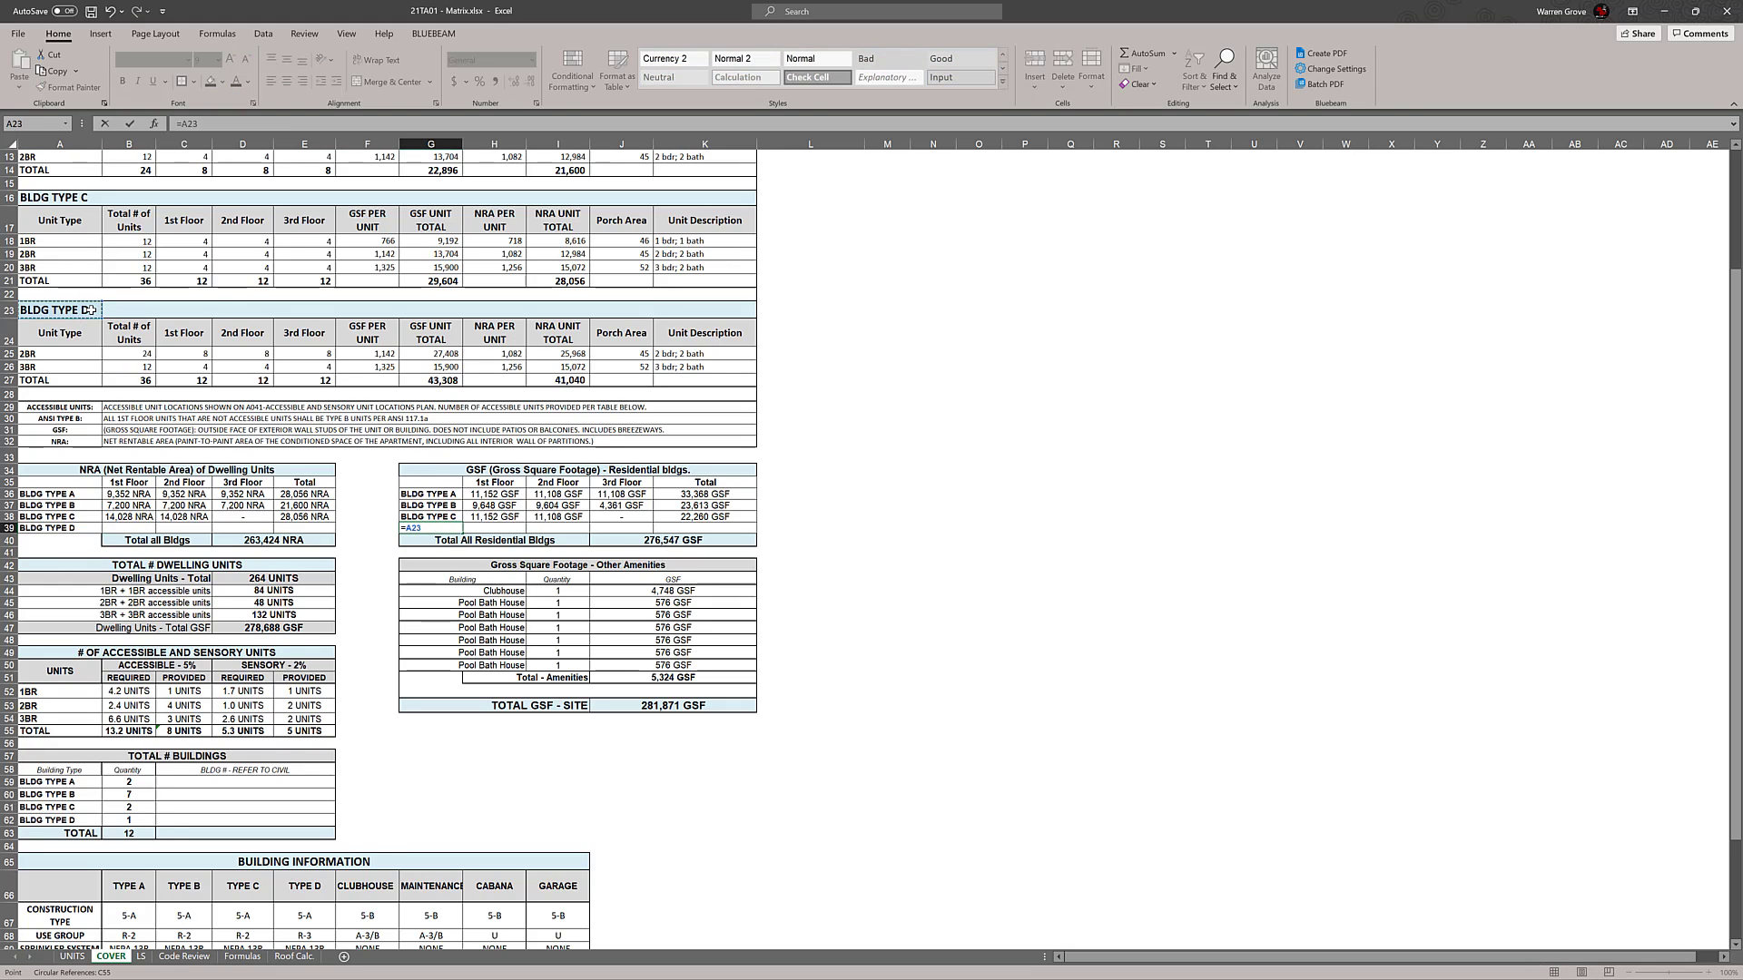
key(Return)
click(1128, 595)
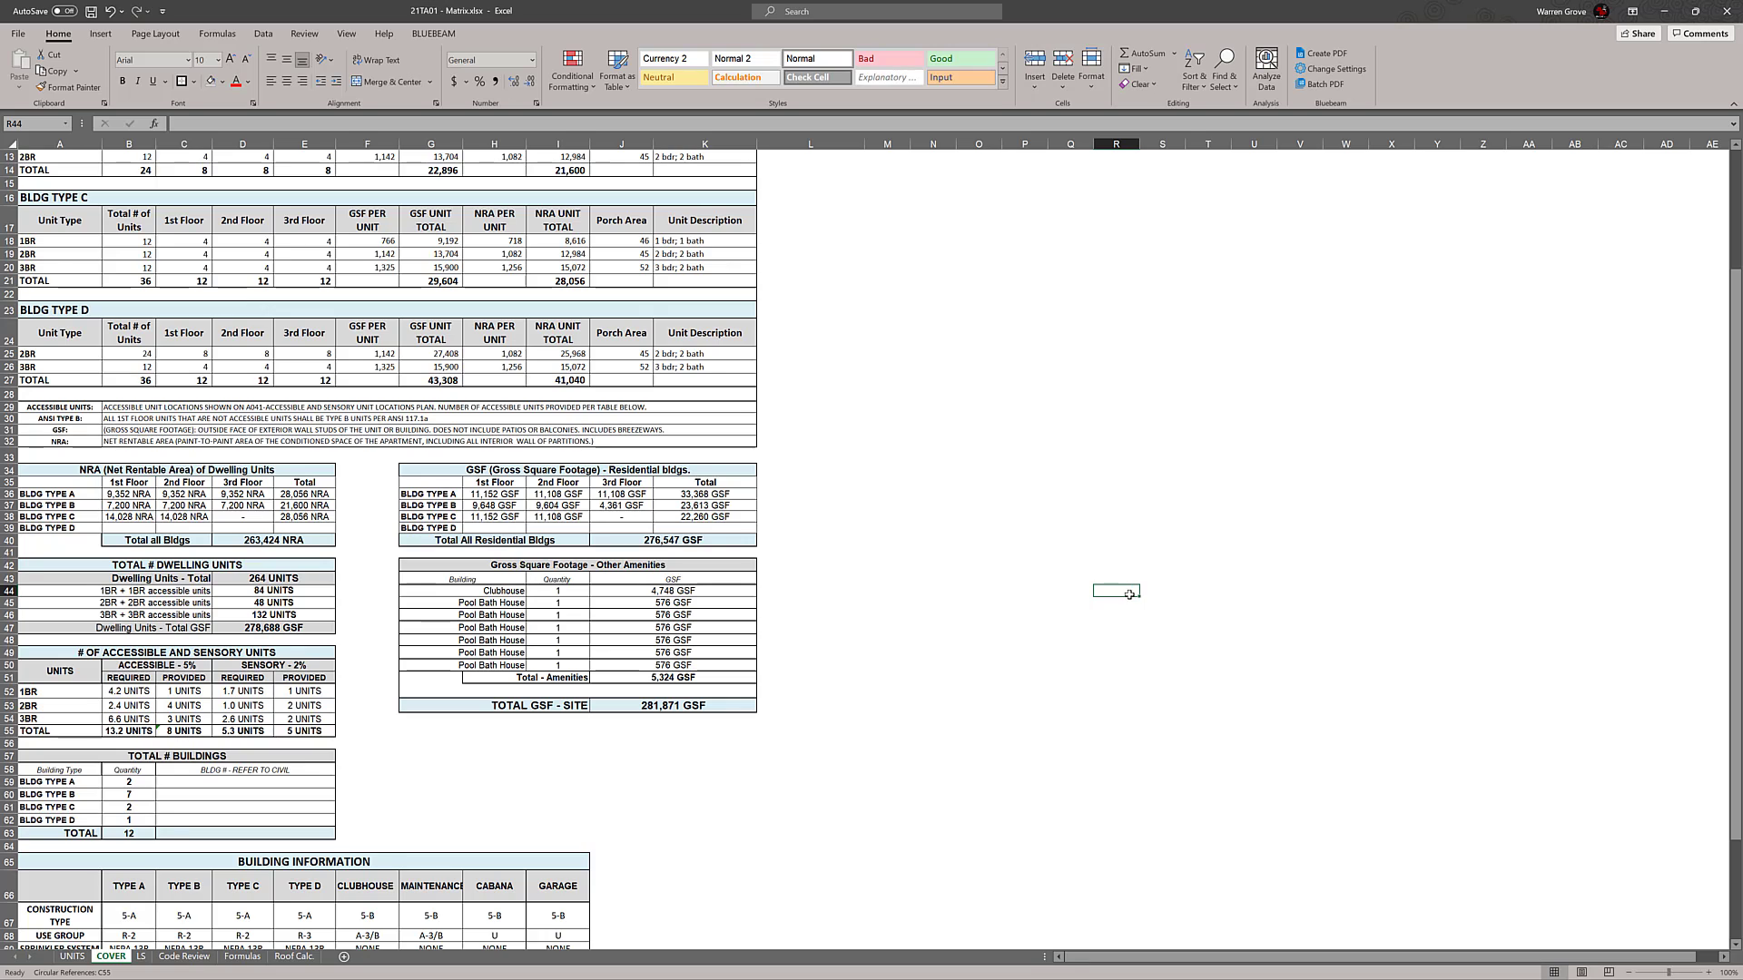
click(491, 541)
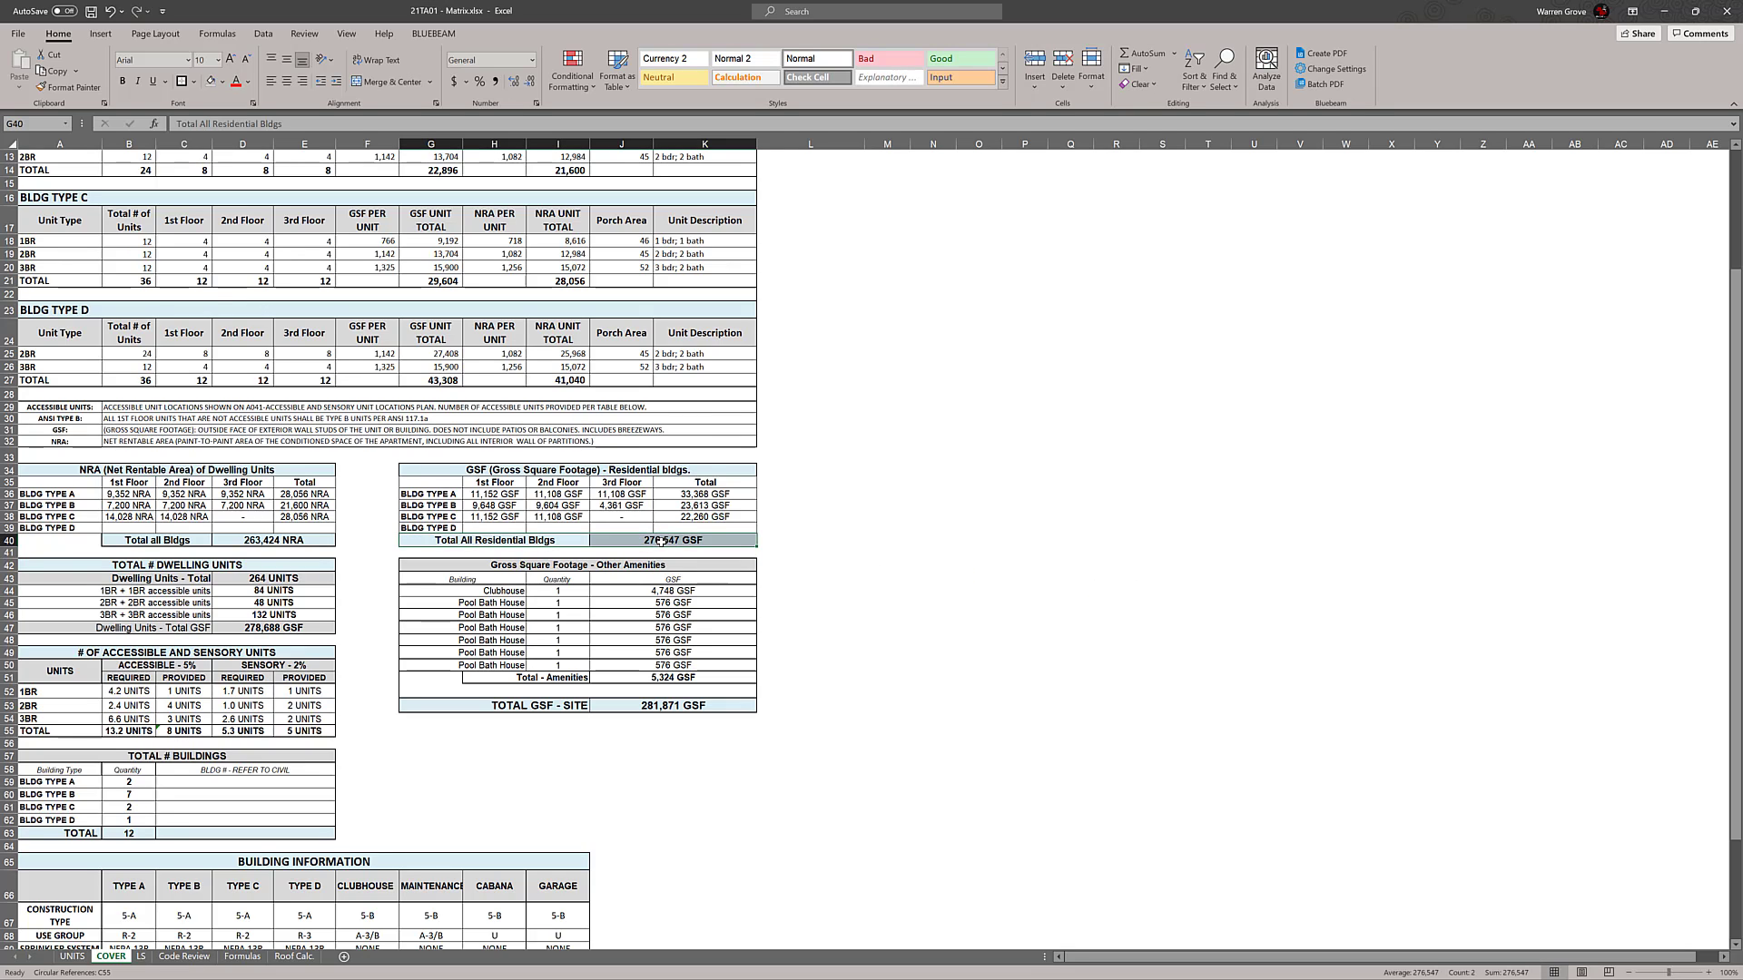
click(1039, 420)
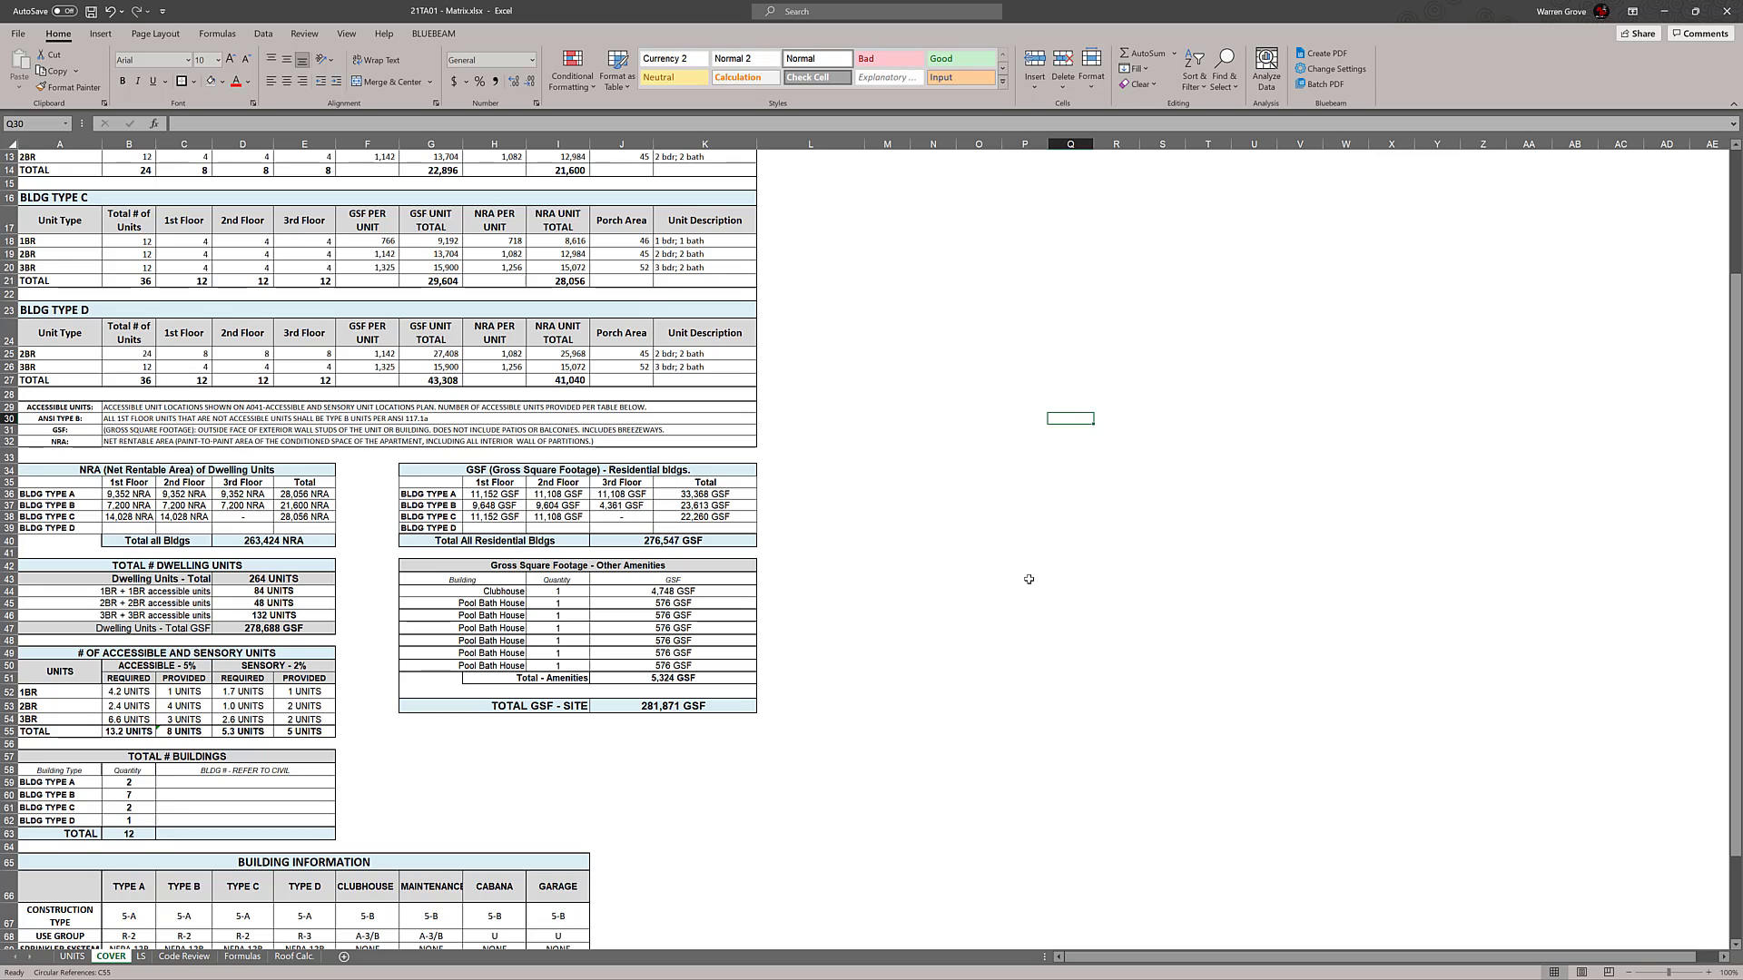
scroll(961, 626, up, 2)
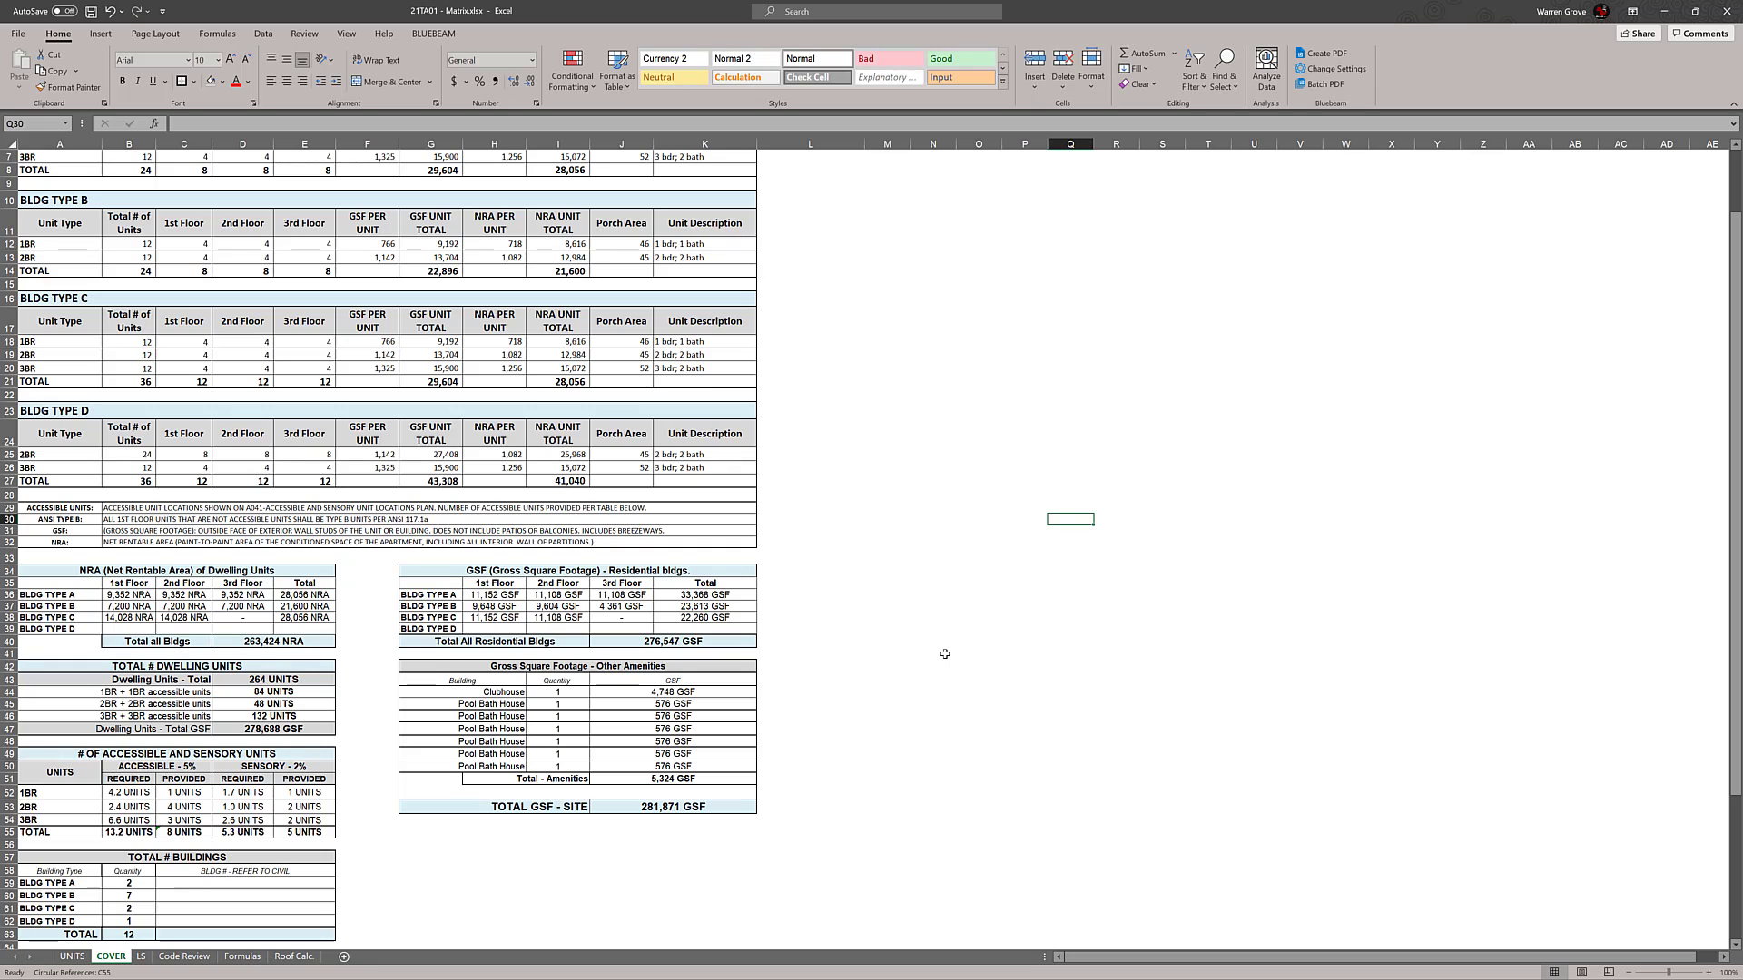
scroll(935, 628, down, 1)
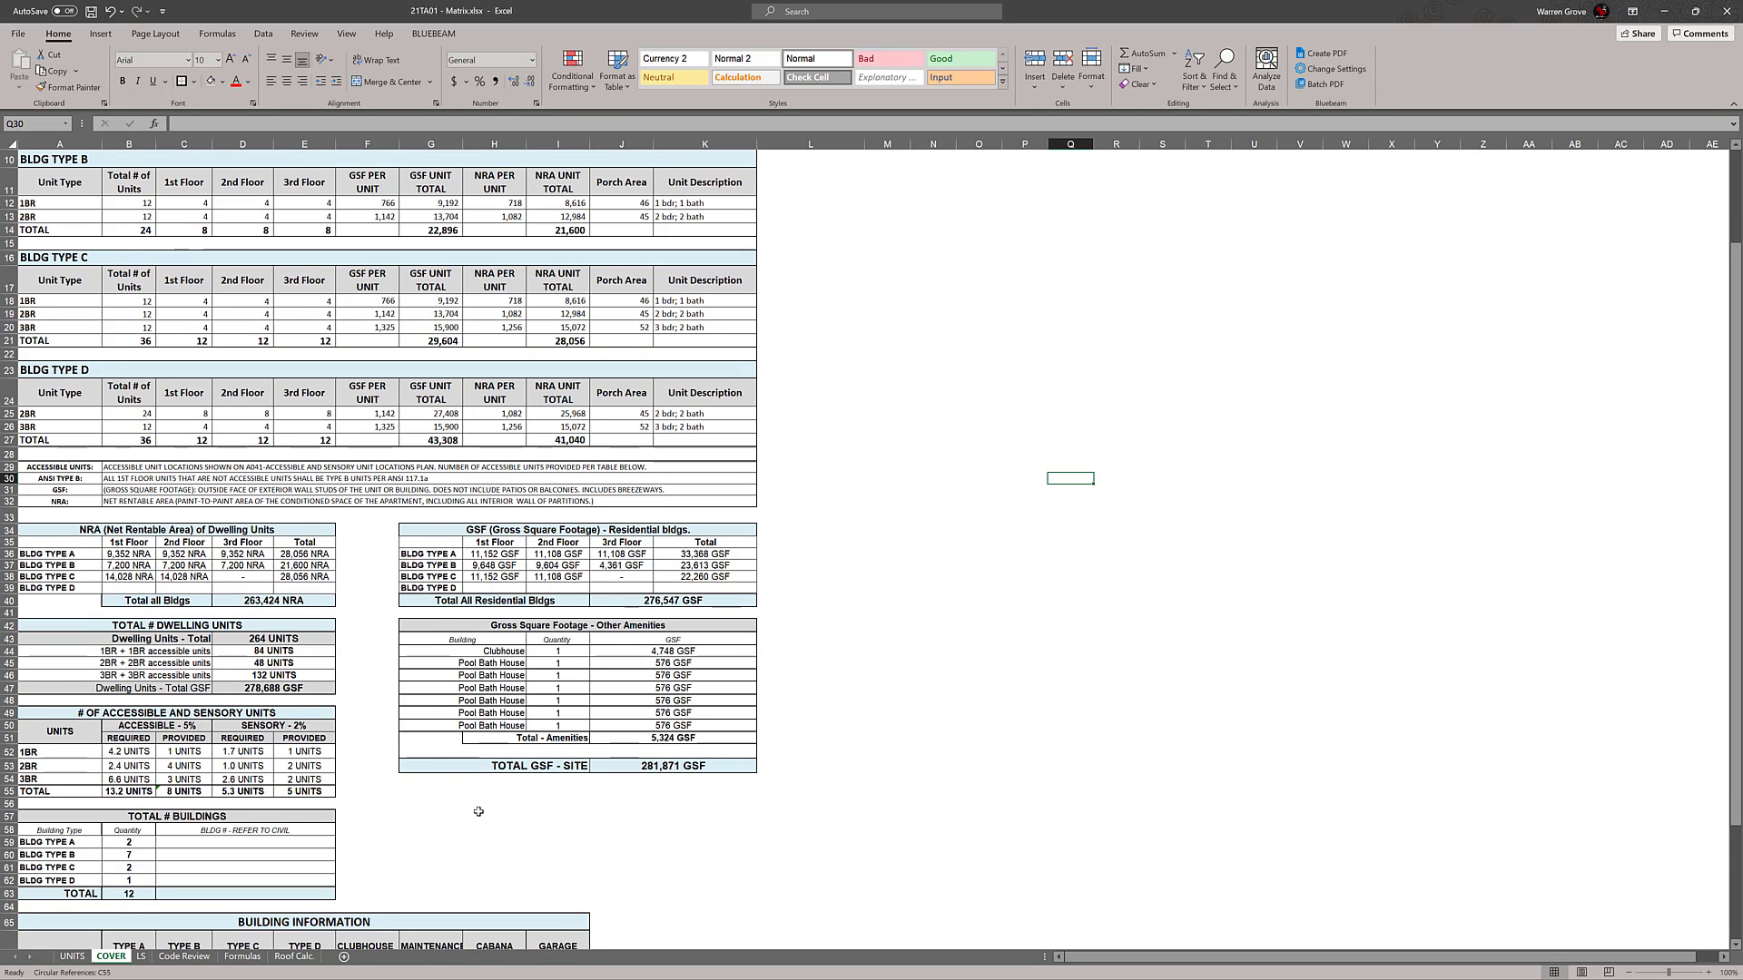
scroll(490, 810, down, 1)
middle_click(495, 817)
scroll(475, 782, up, 2)
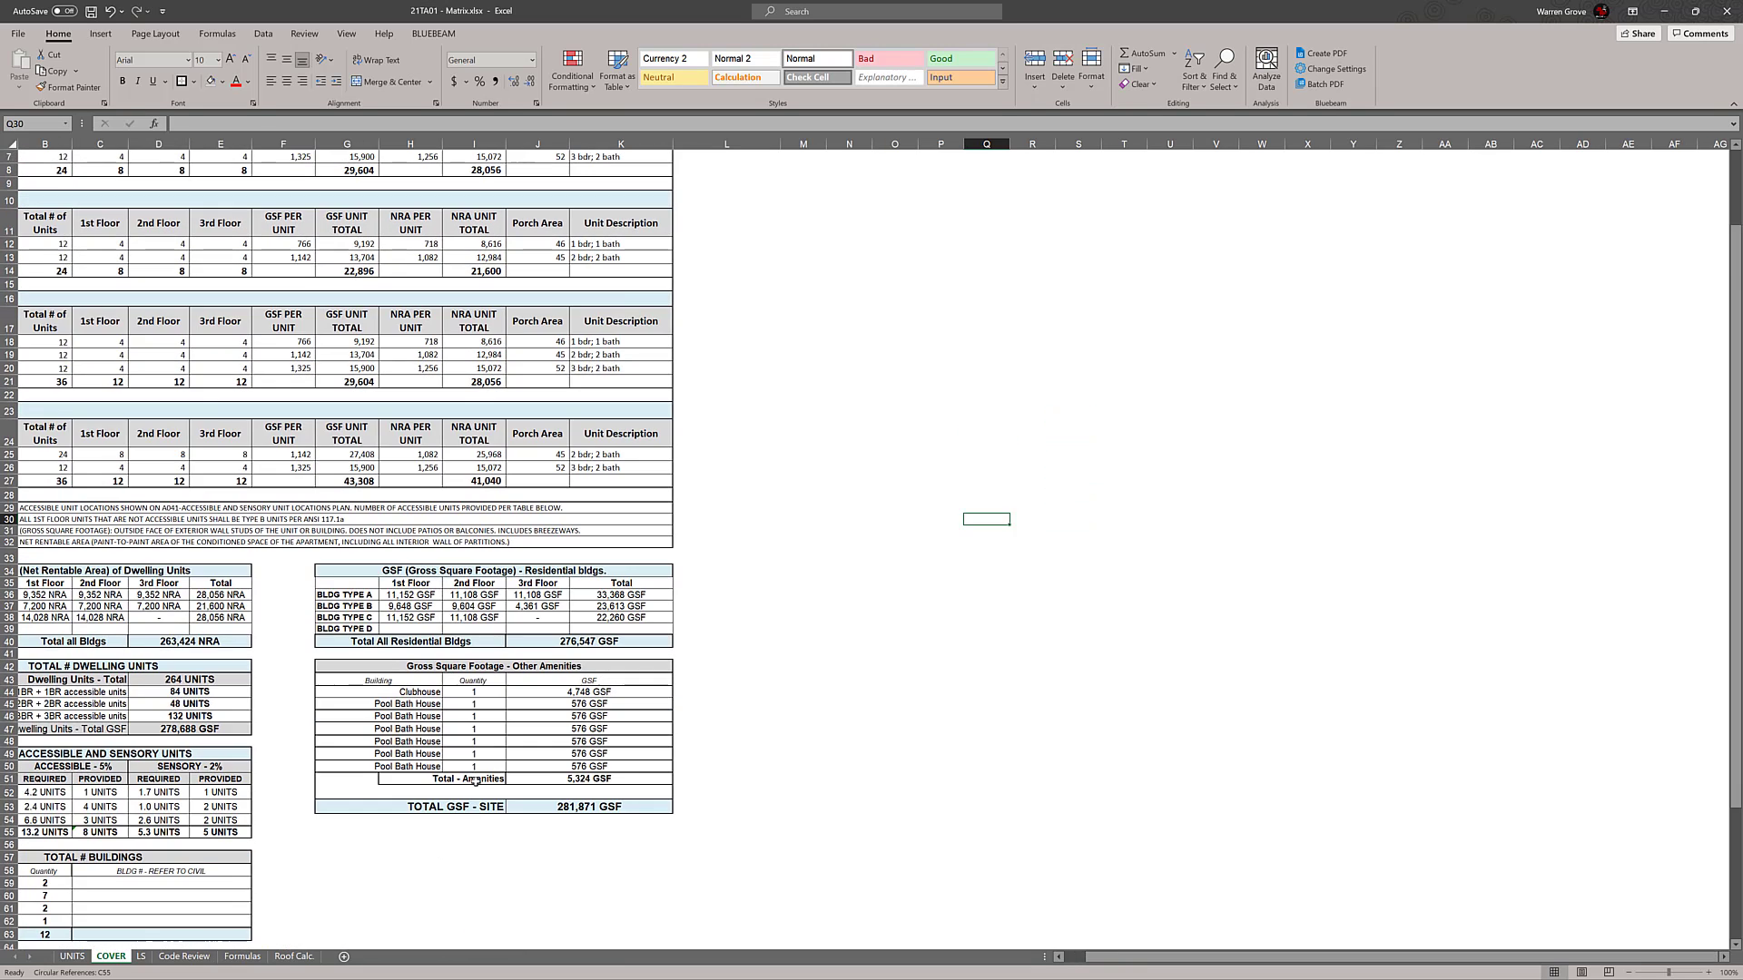
scroll(474, 782, left, 1)
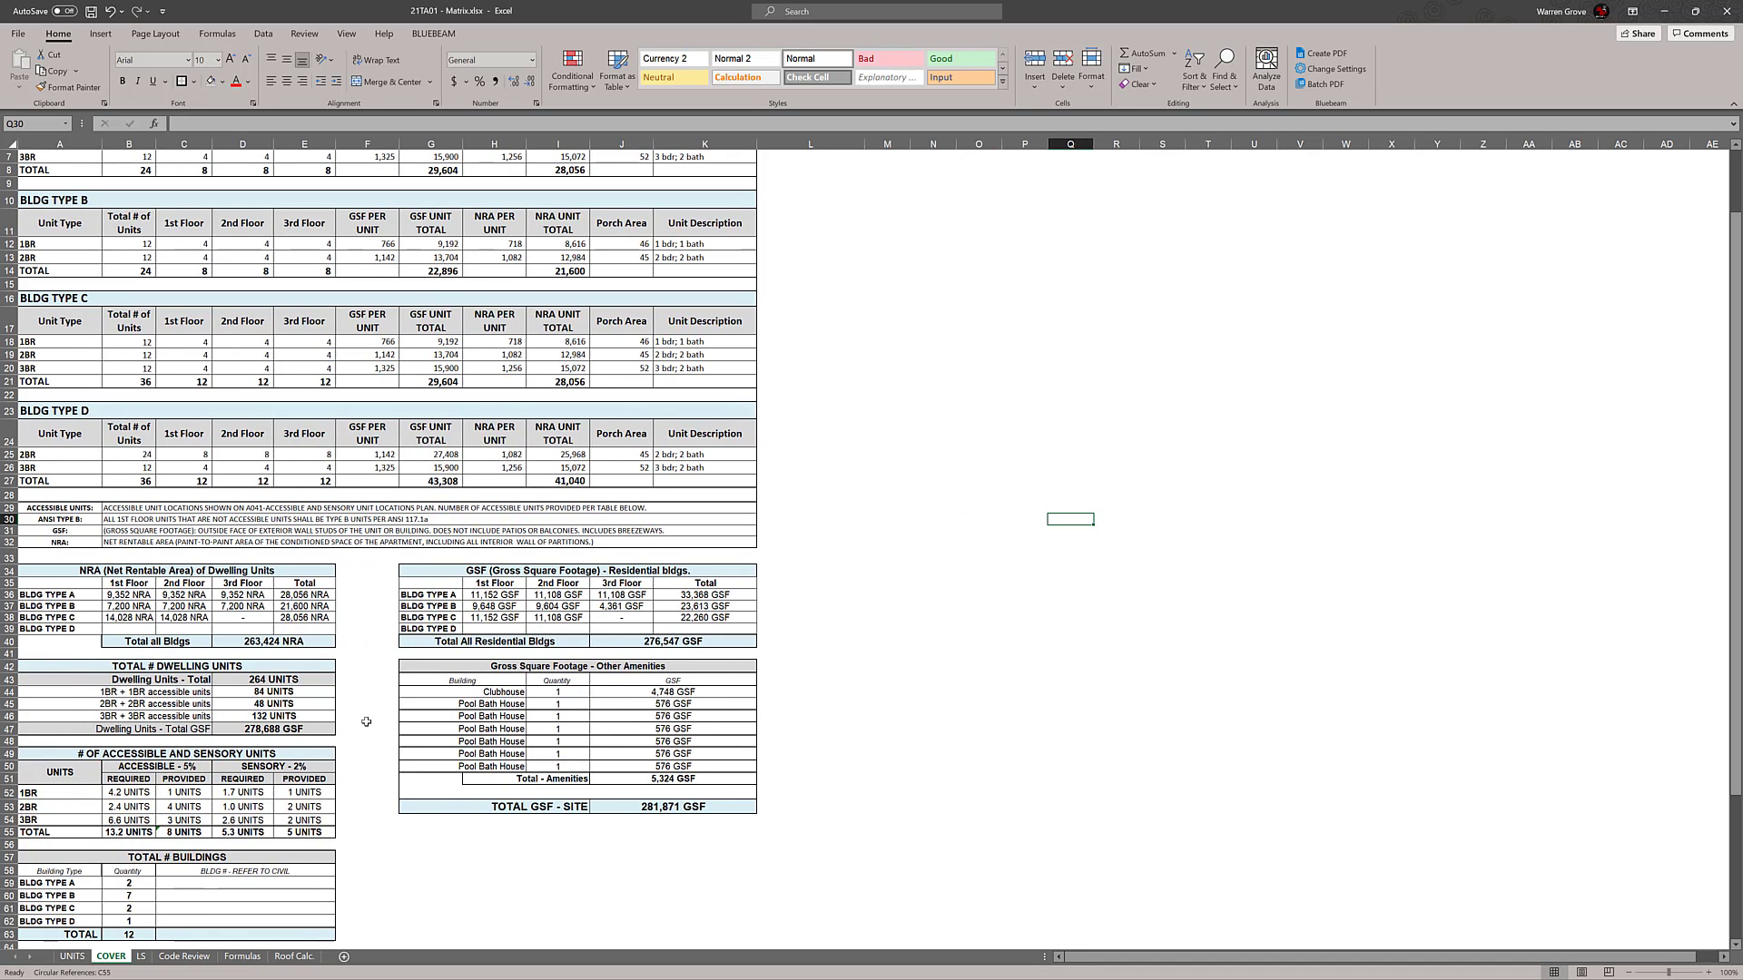
Extend the 1BR formula in D44 of the dwelling units table with the BLDG TYPE C term, adding +(B18*B61) after B12*B60
double_click(276, 693)
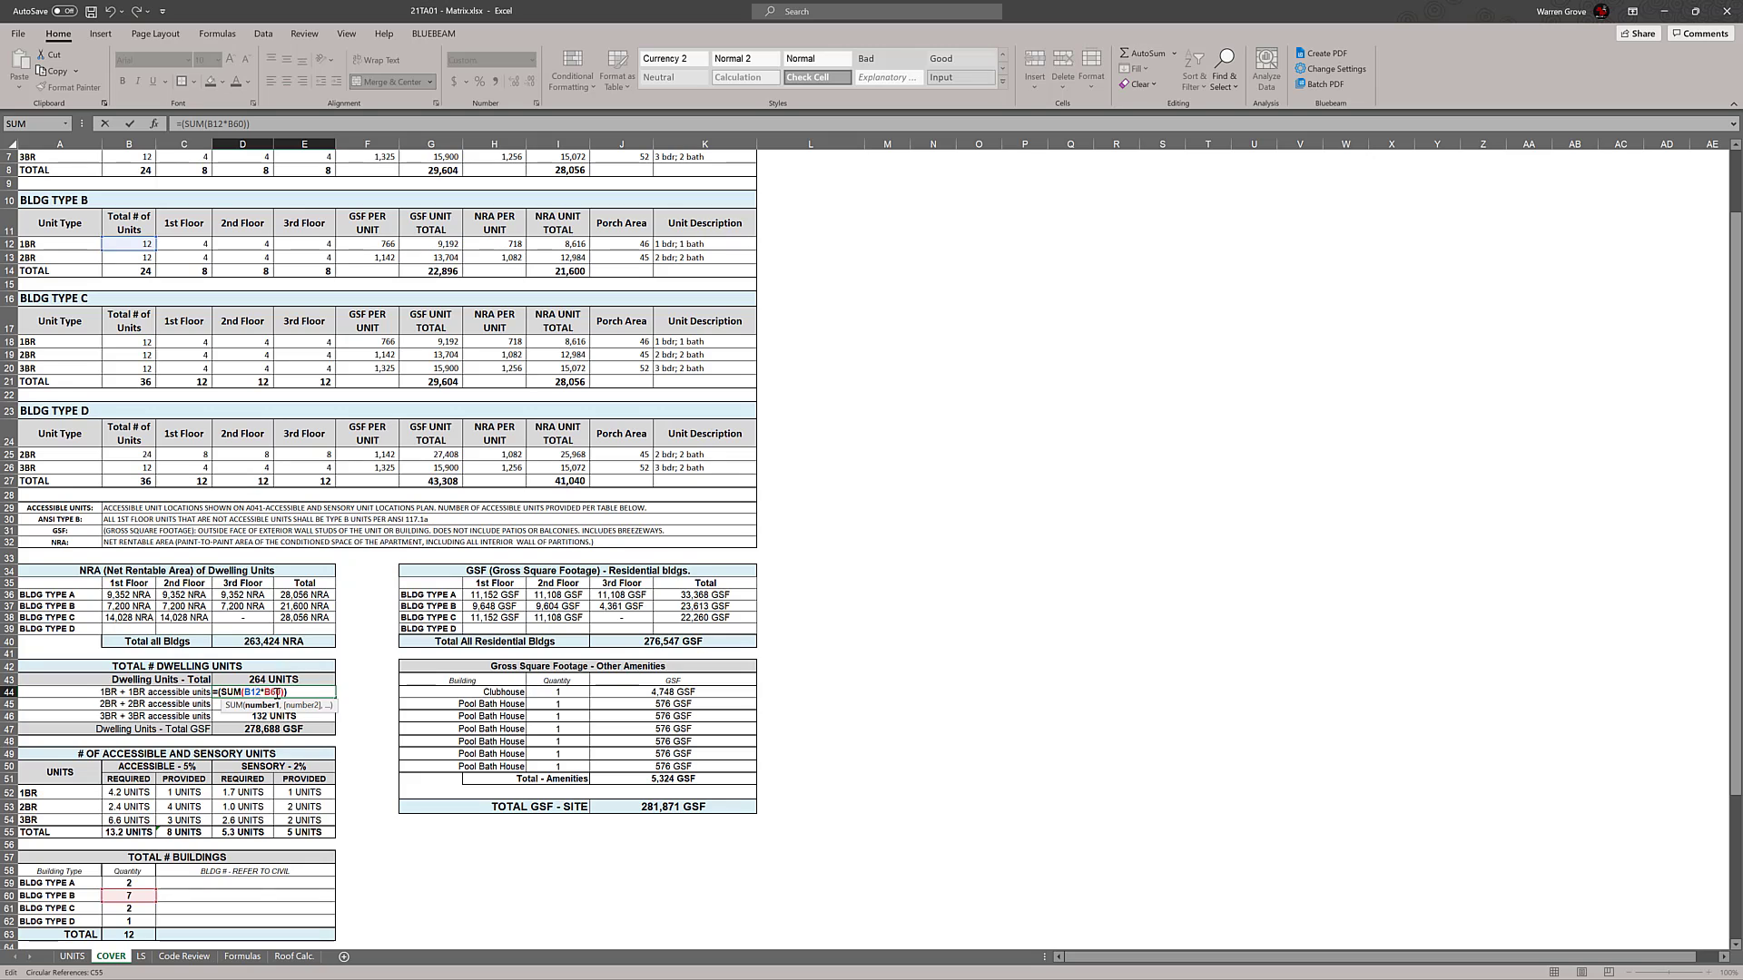
scroll(385, 702, up, 2)
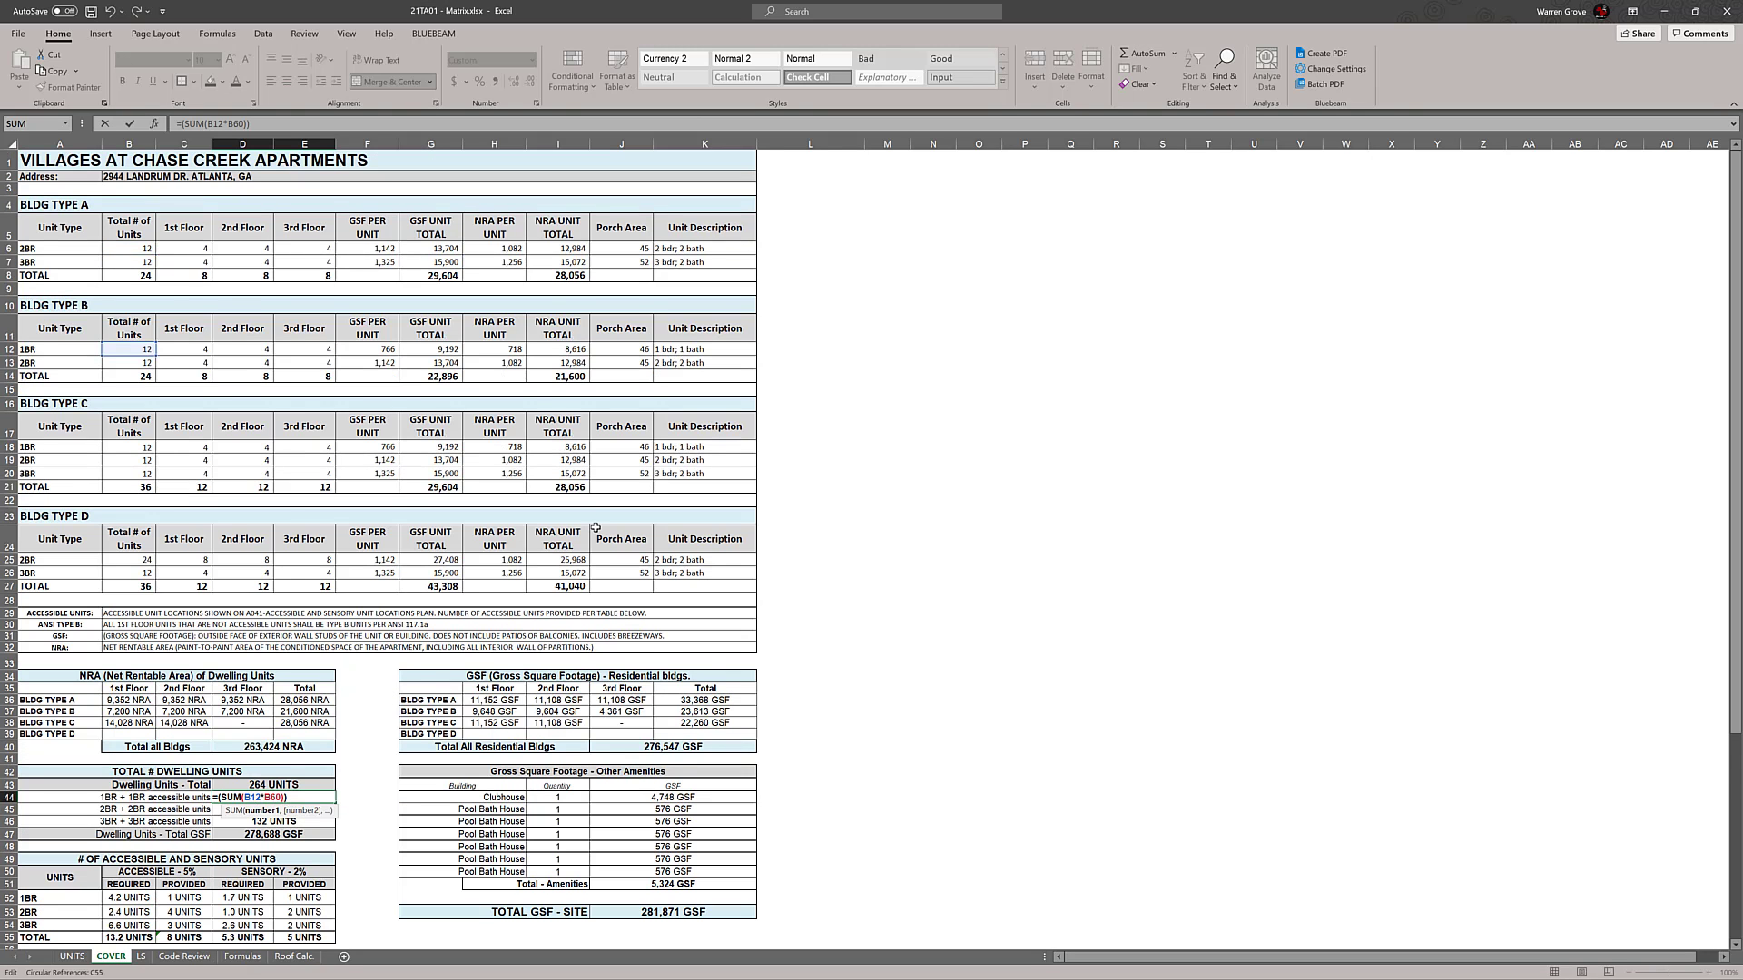
scroll(426, 635, down, 1)
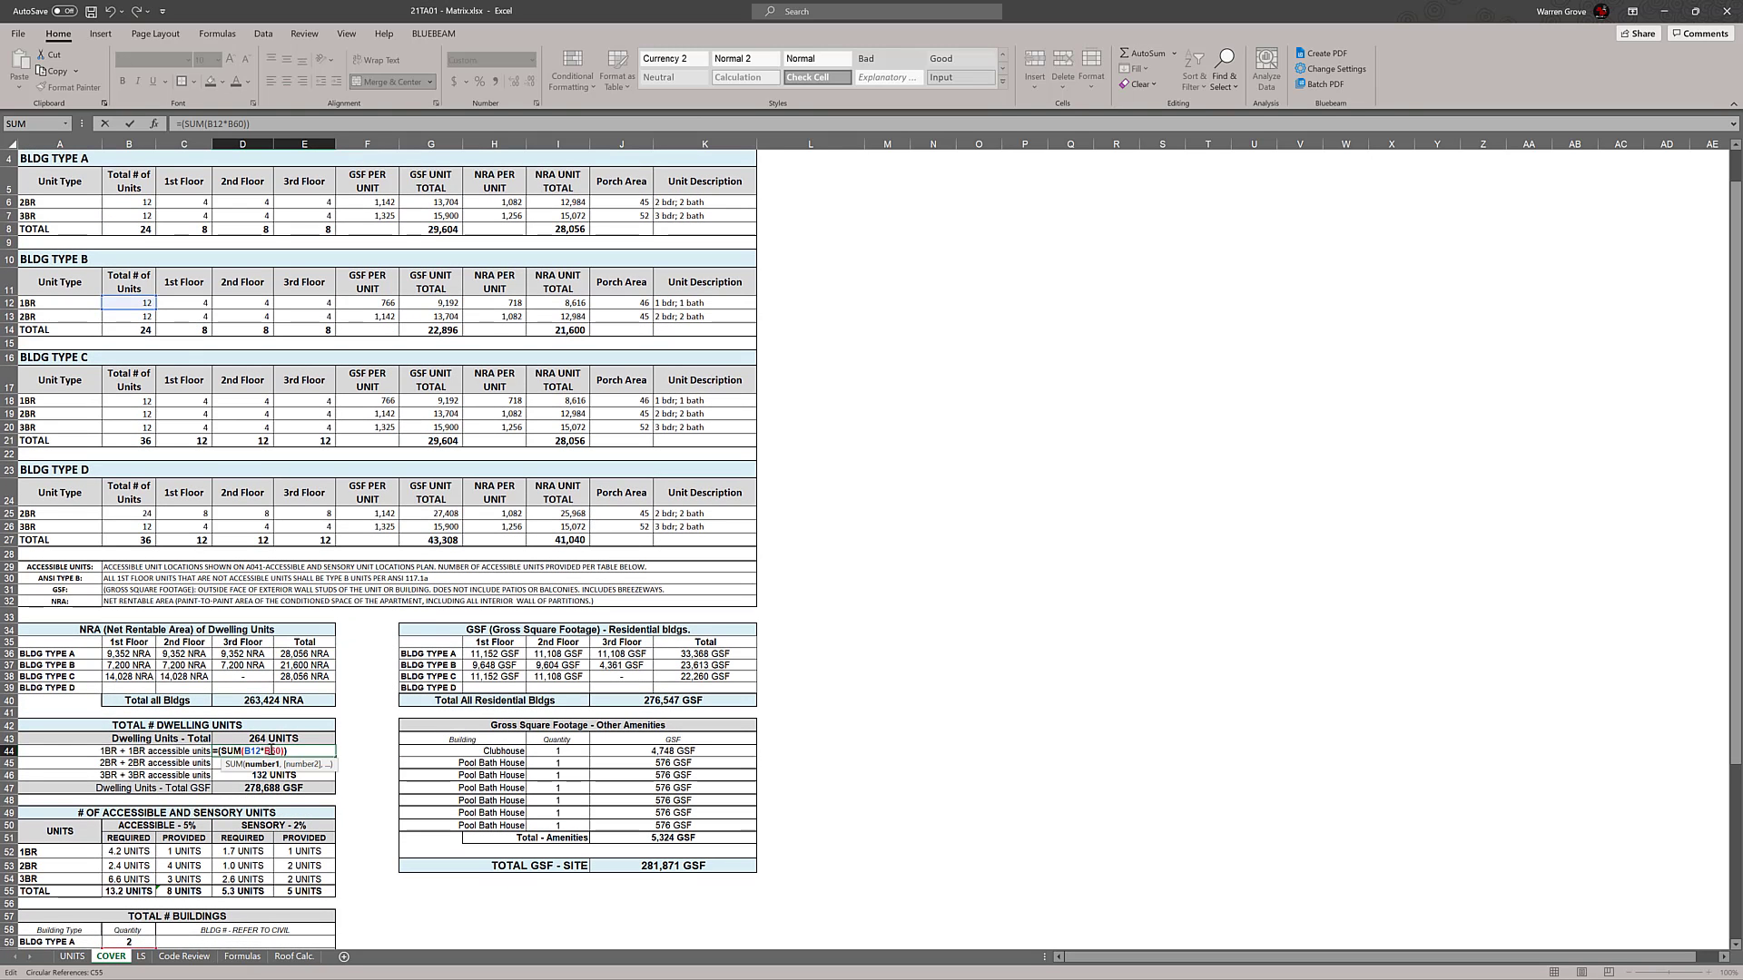
click(299, 752)
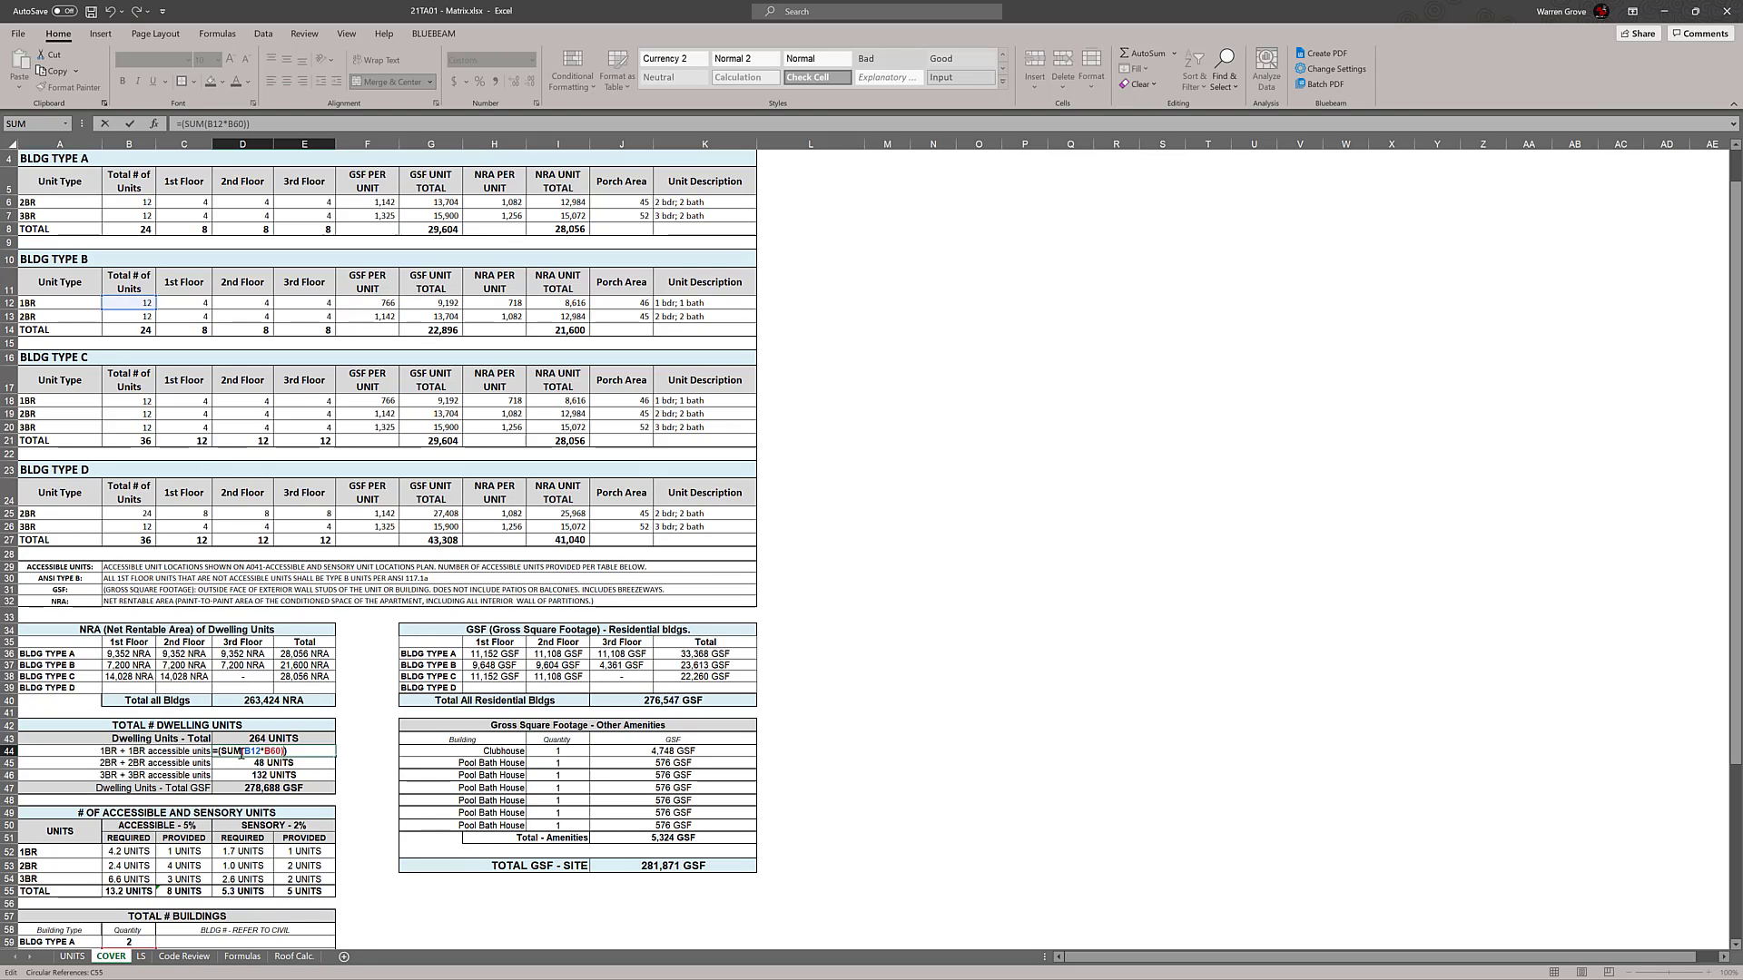
click(263, 752)
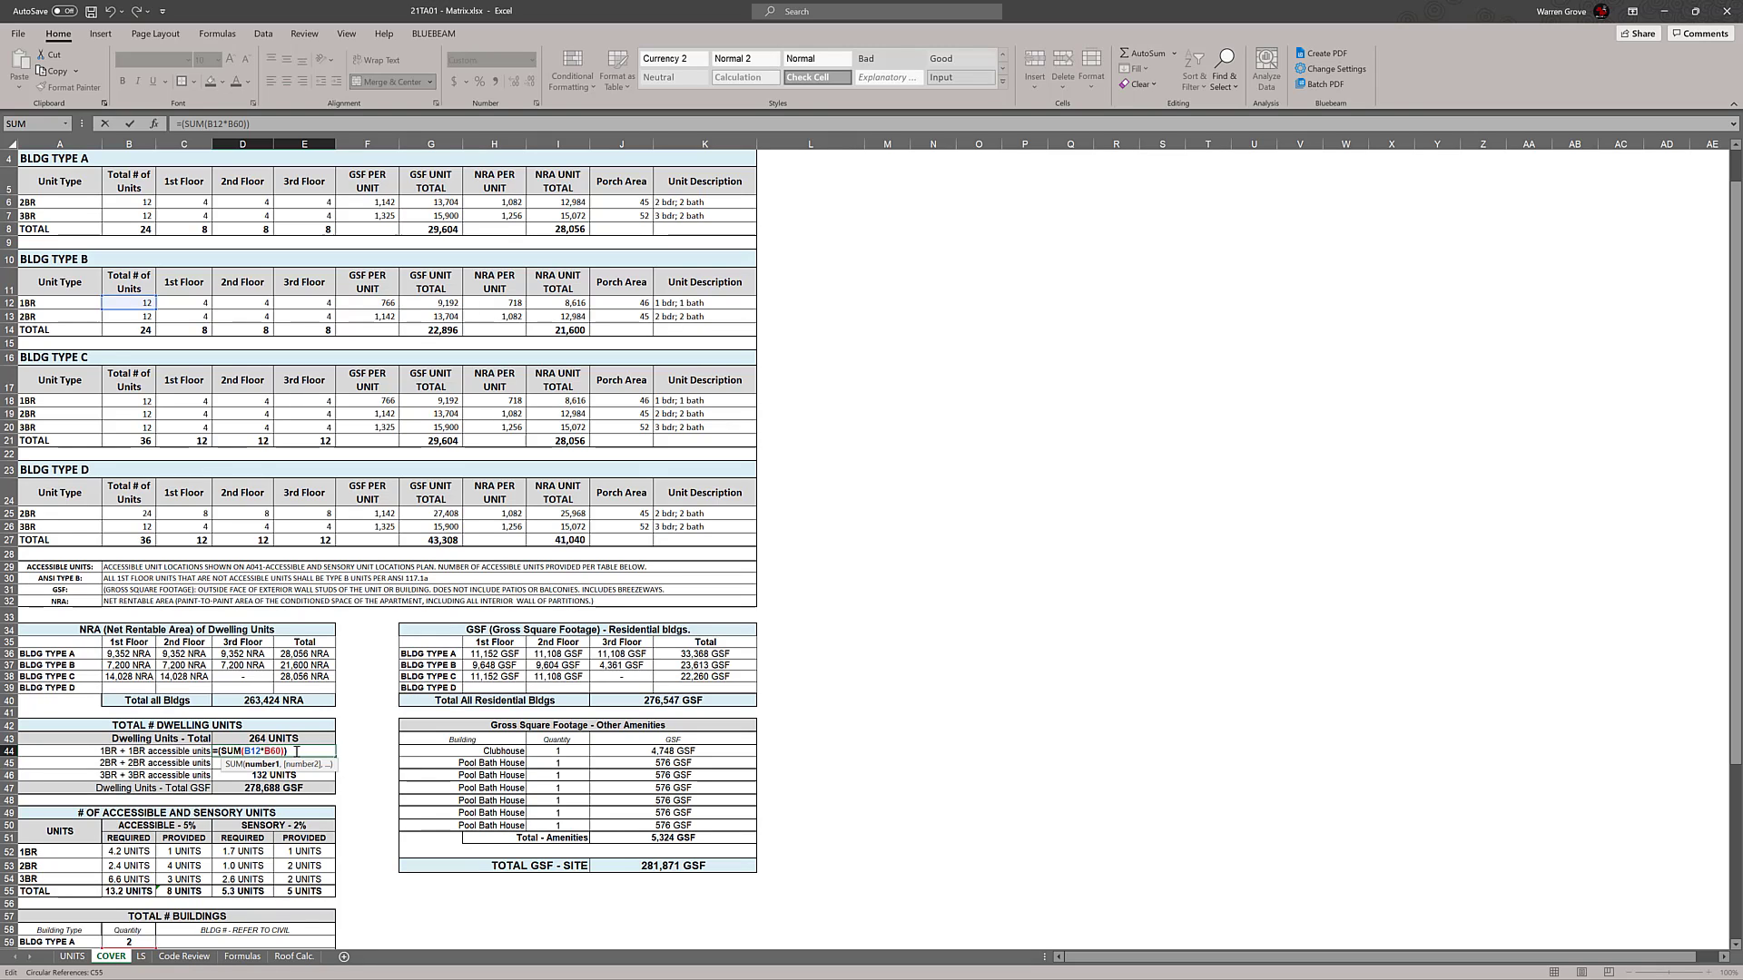
click(284, 752)
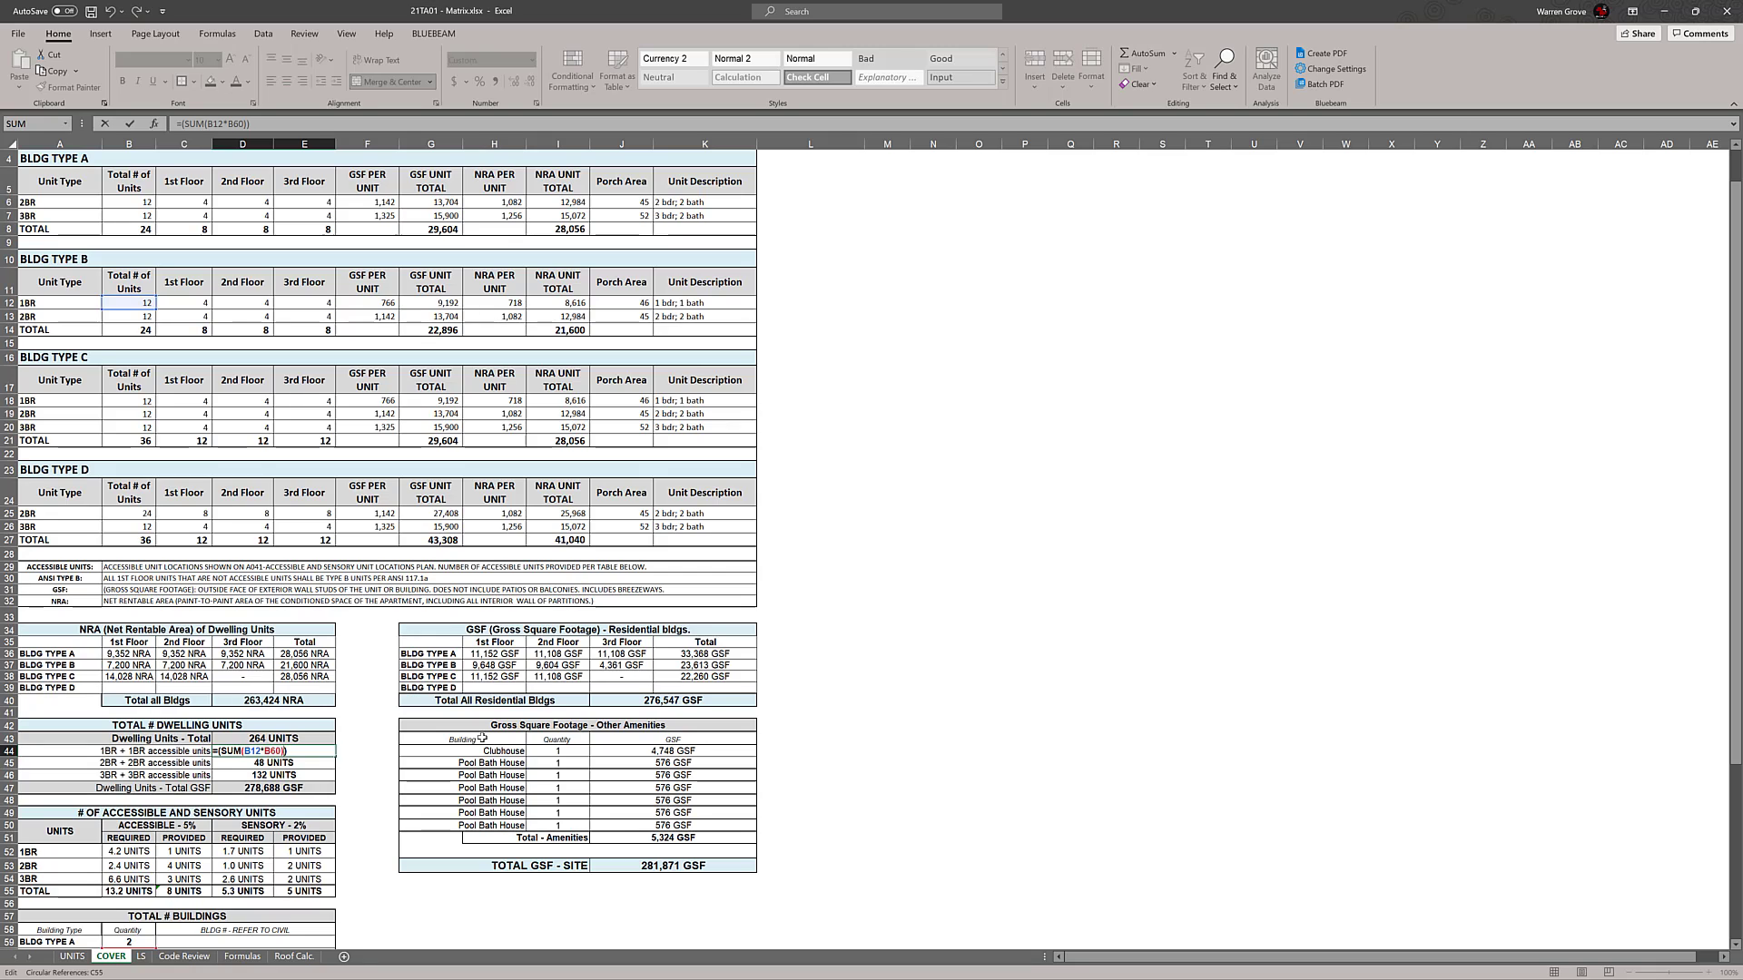
text(+()
scroll(172, 458, up, 1)
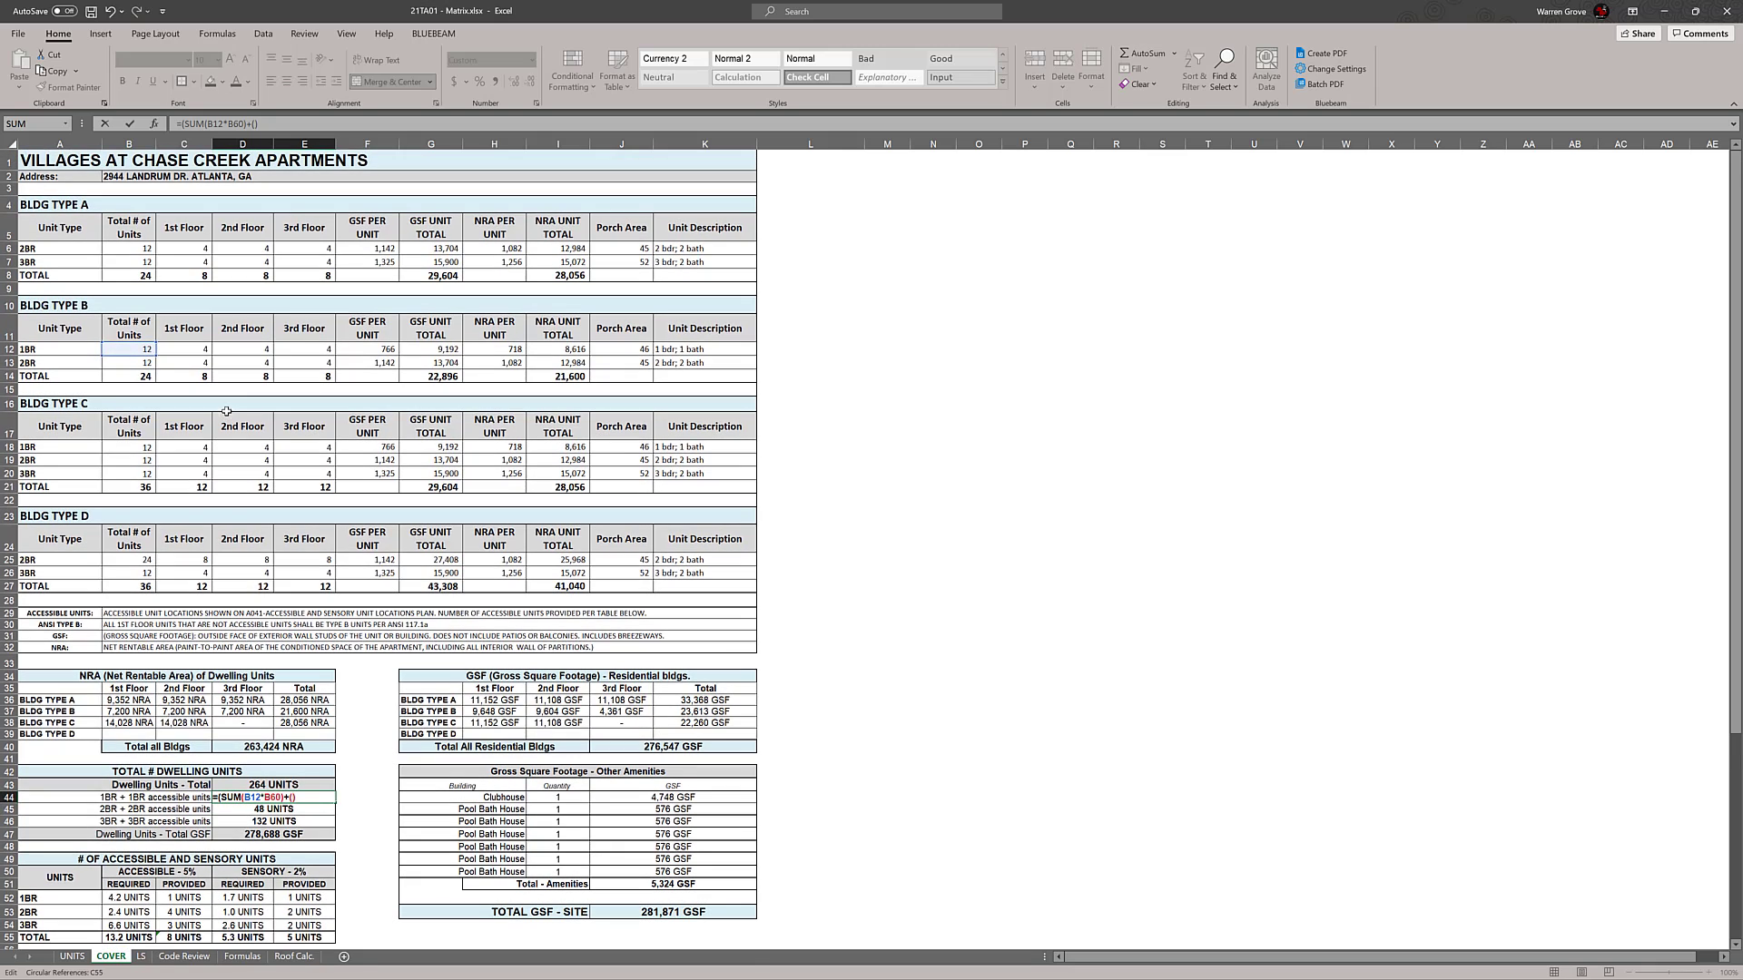
click(145, 446)
scroll(556, 474, down, 1)
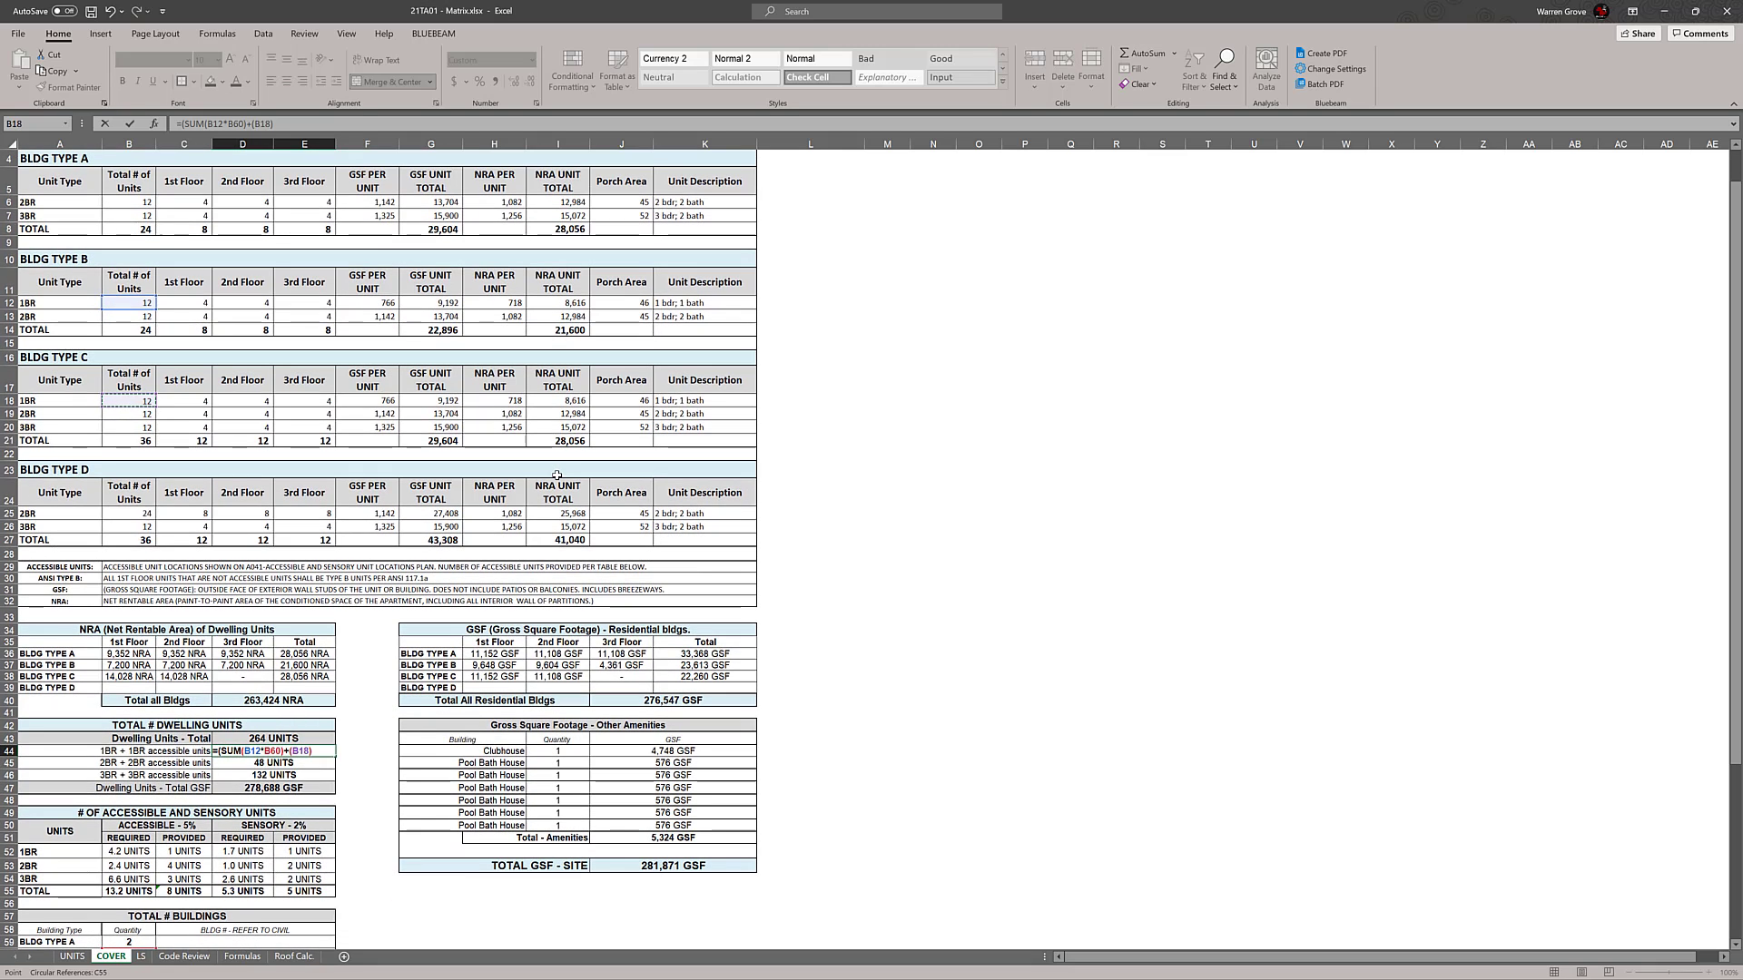
text(*)
scroll(283, 426, down, 2)
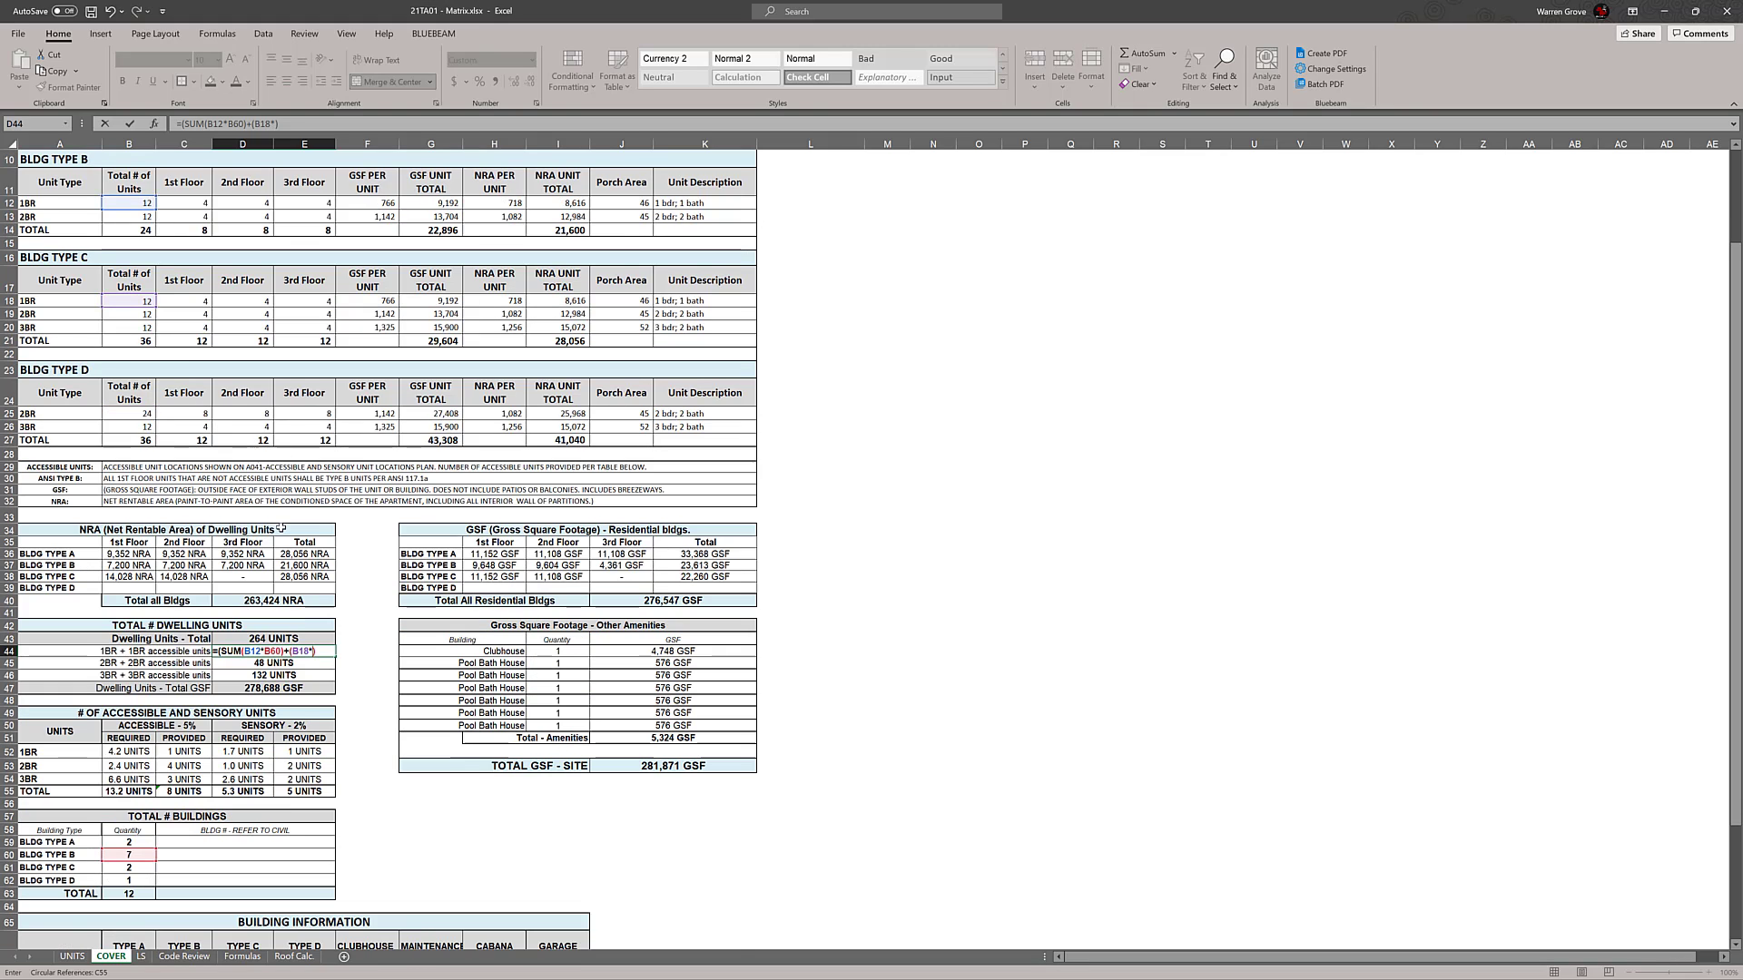
click(129, 867)
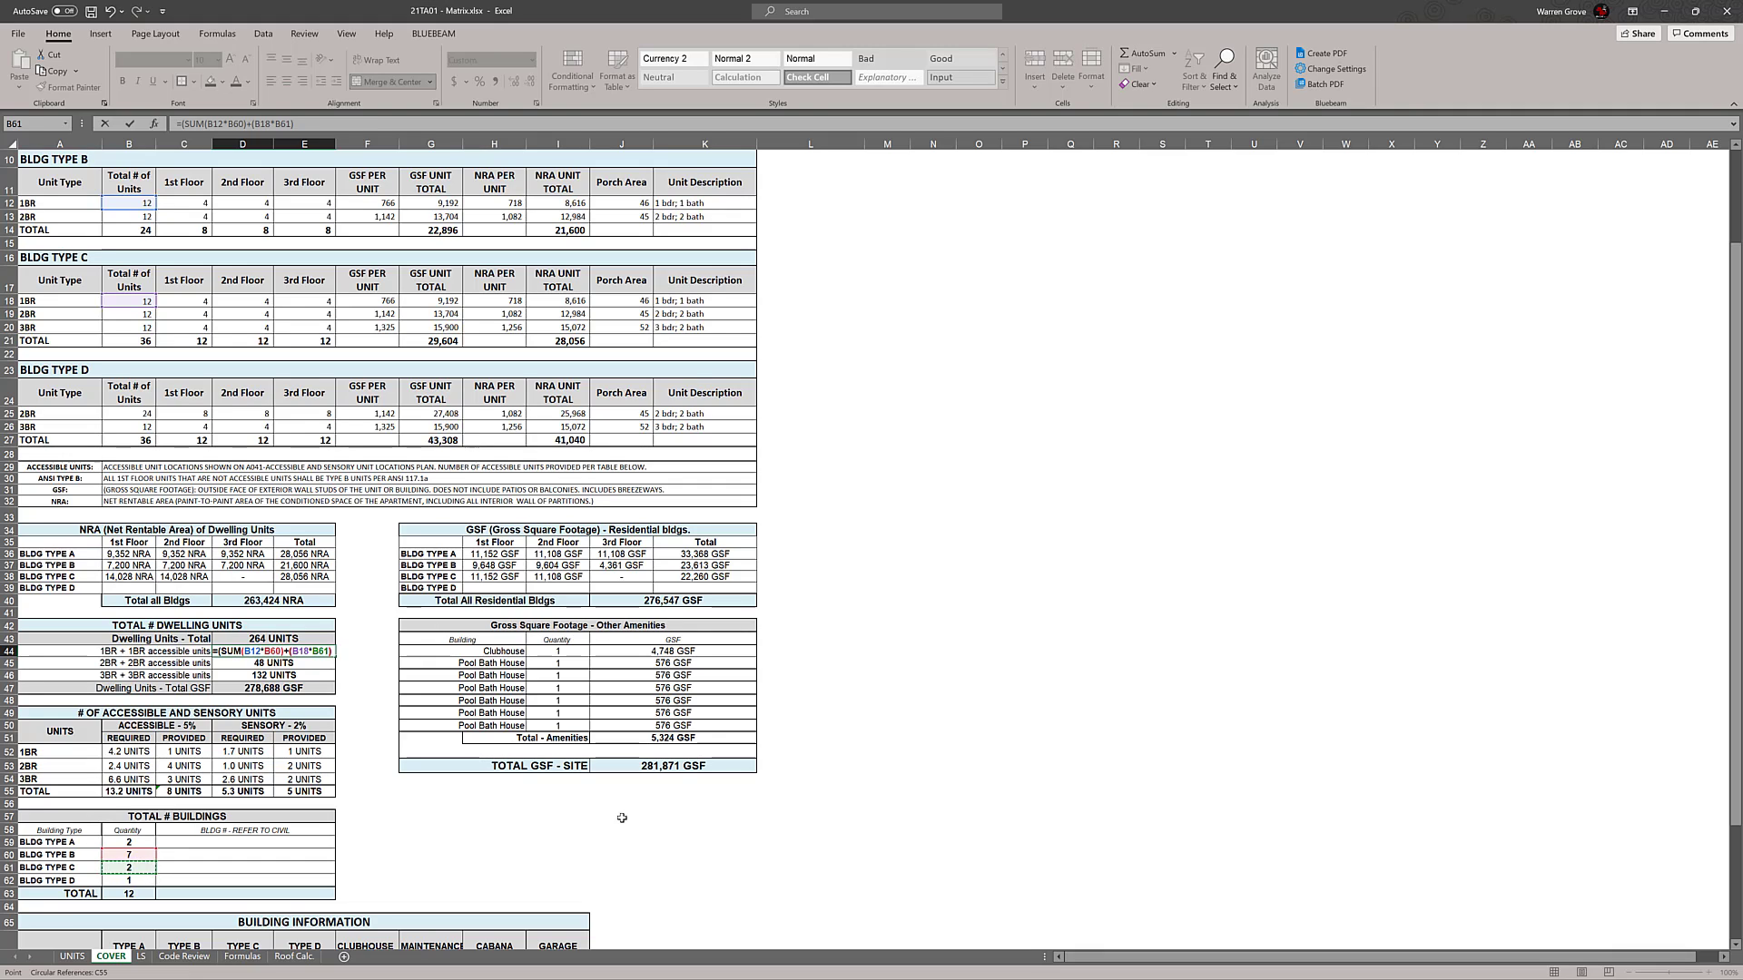
key(Return)
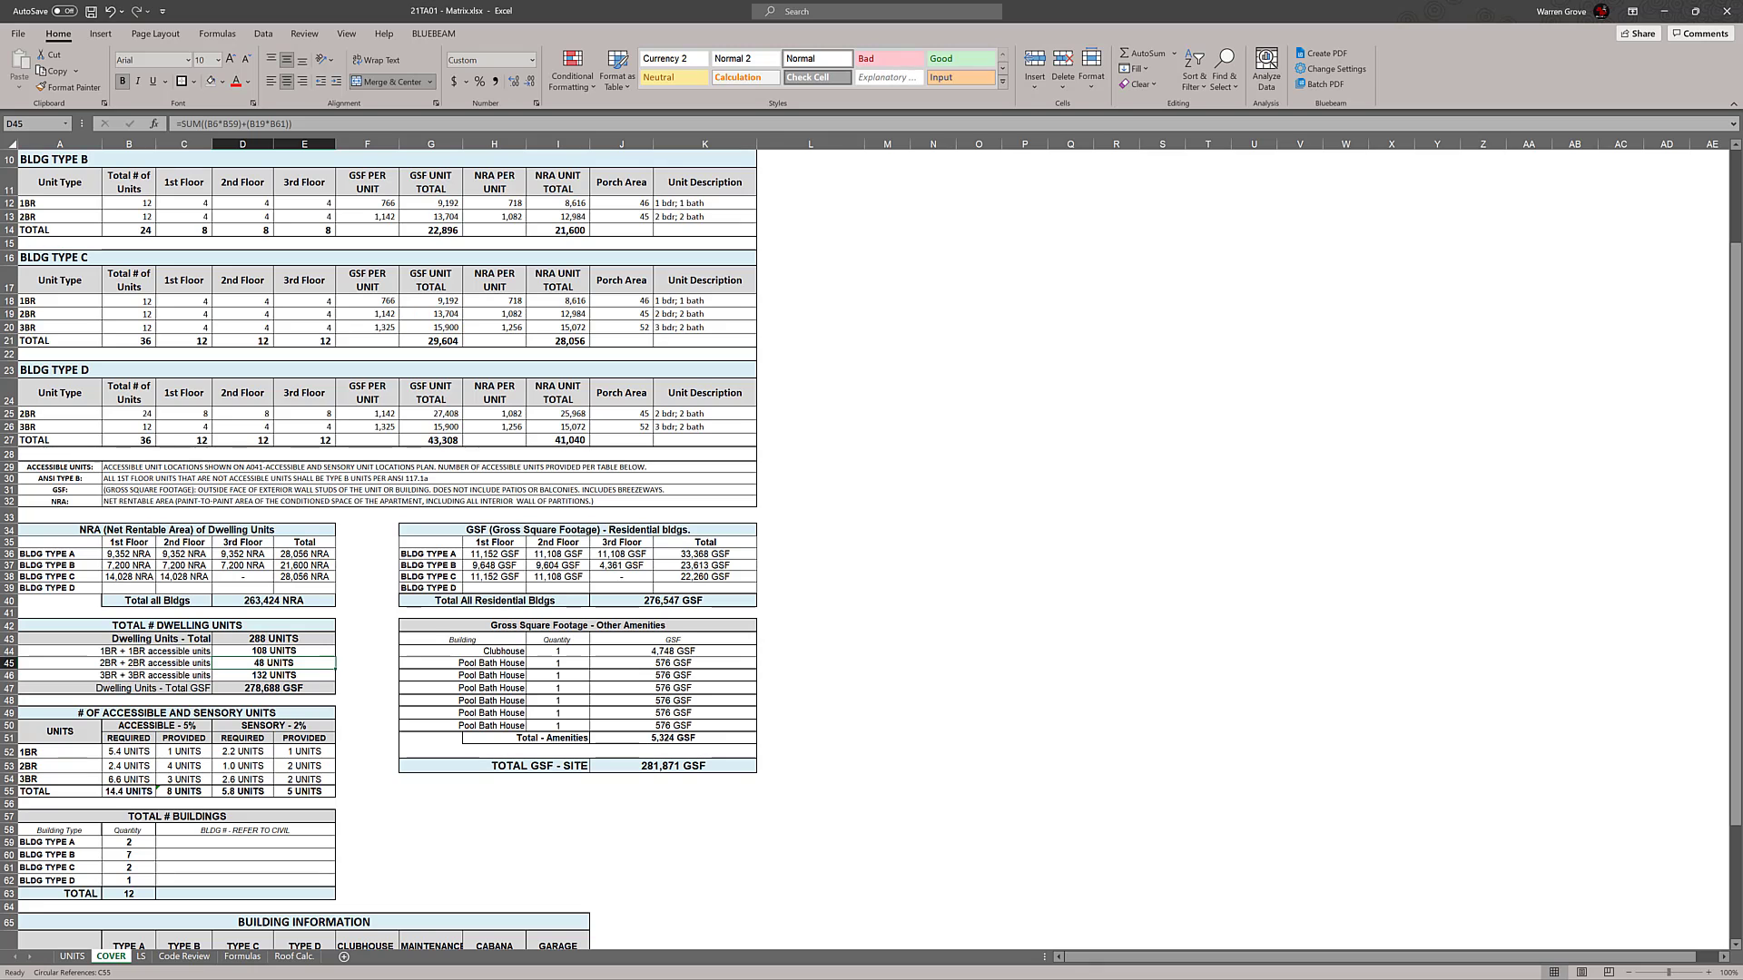
Switch to the Villages of Chase Creek unit and building count workbook and check its 1BR total for all buildings
key(alt+Tab)
key(alt+Tab)
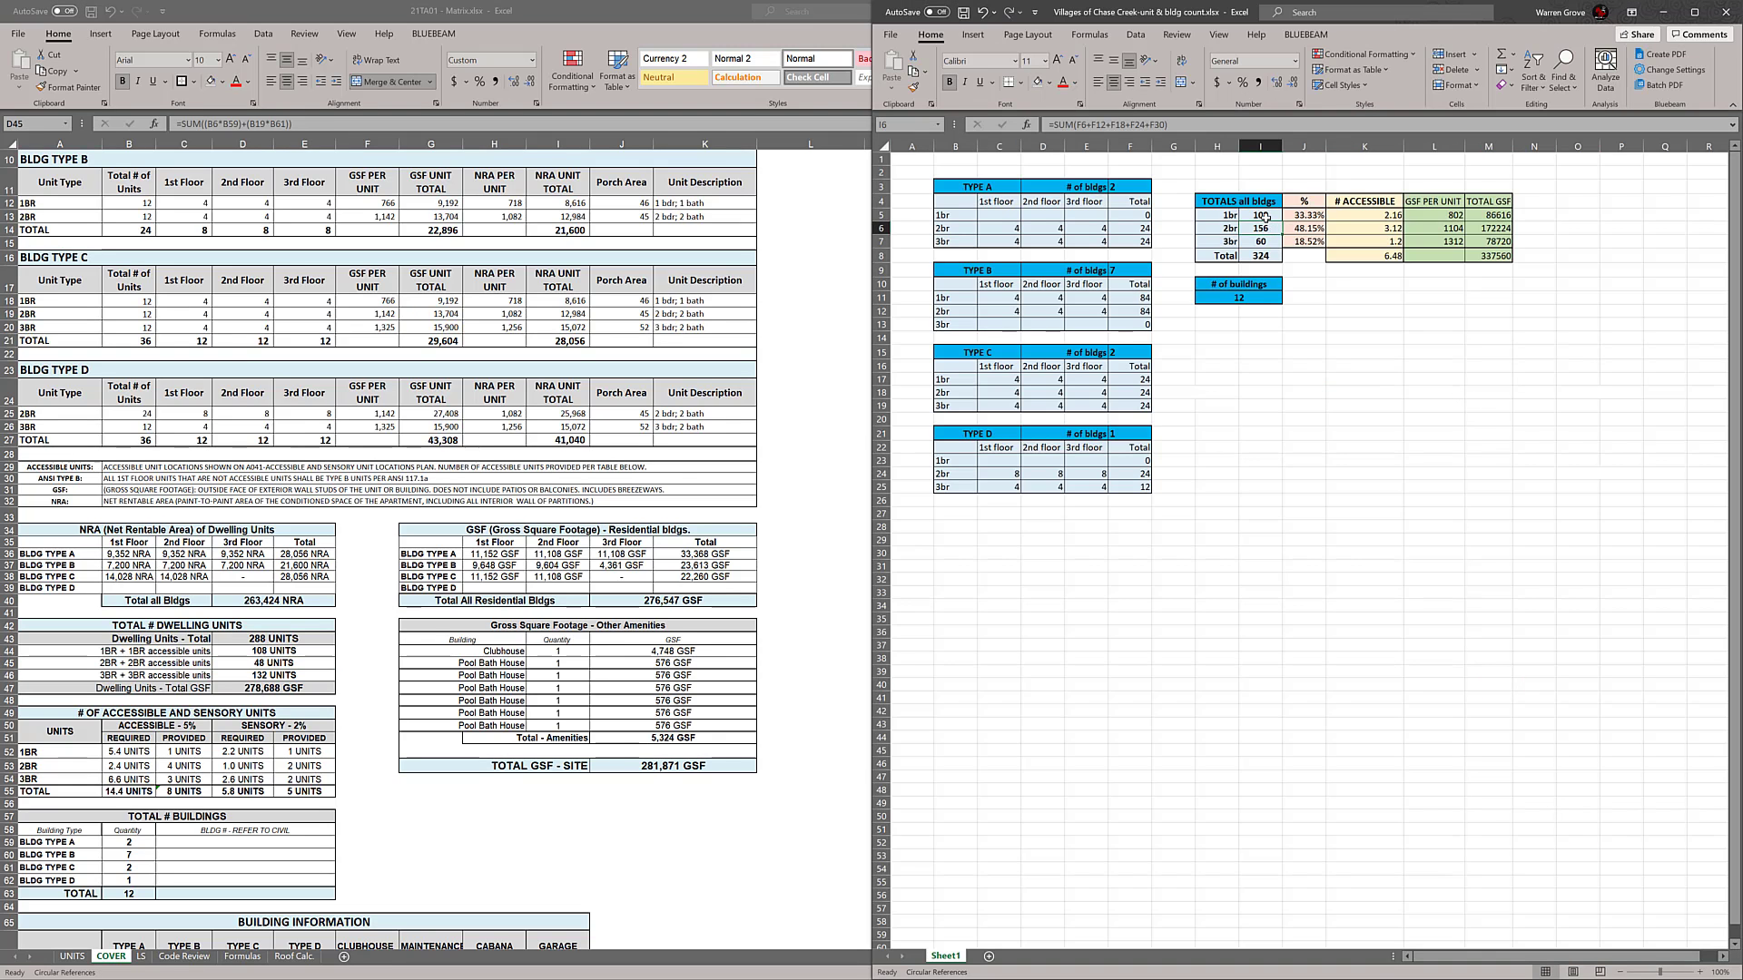
click(1434, 366)
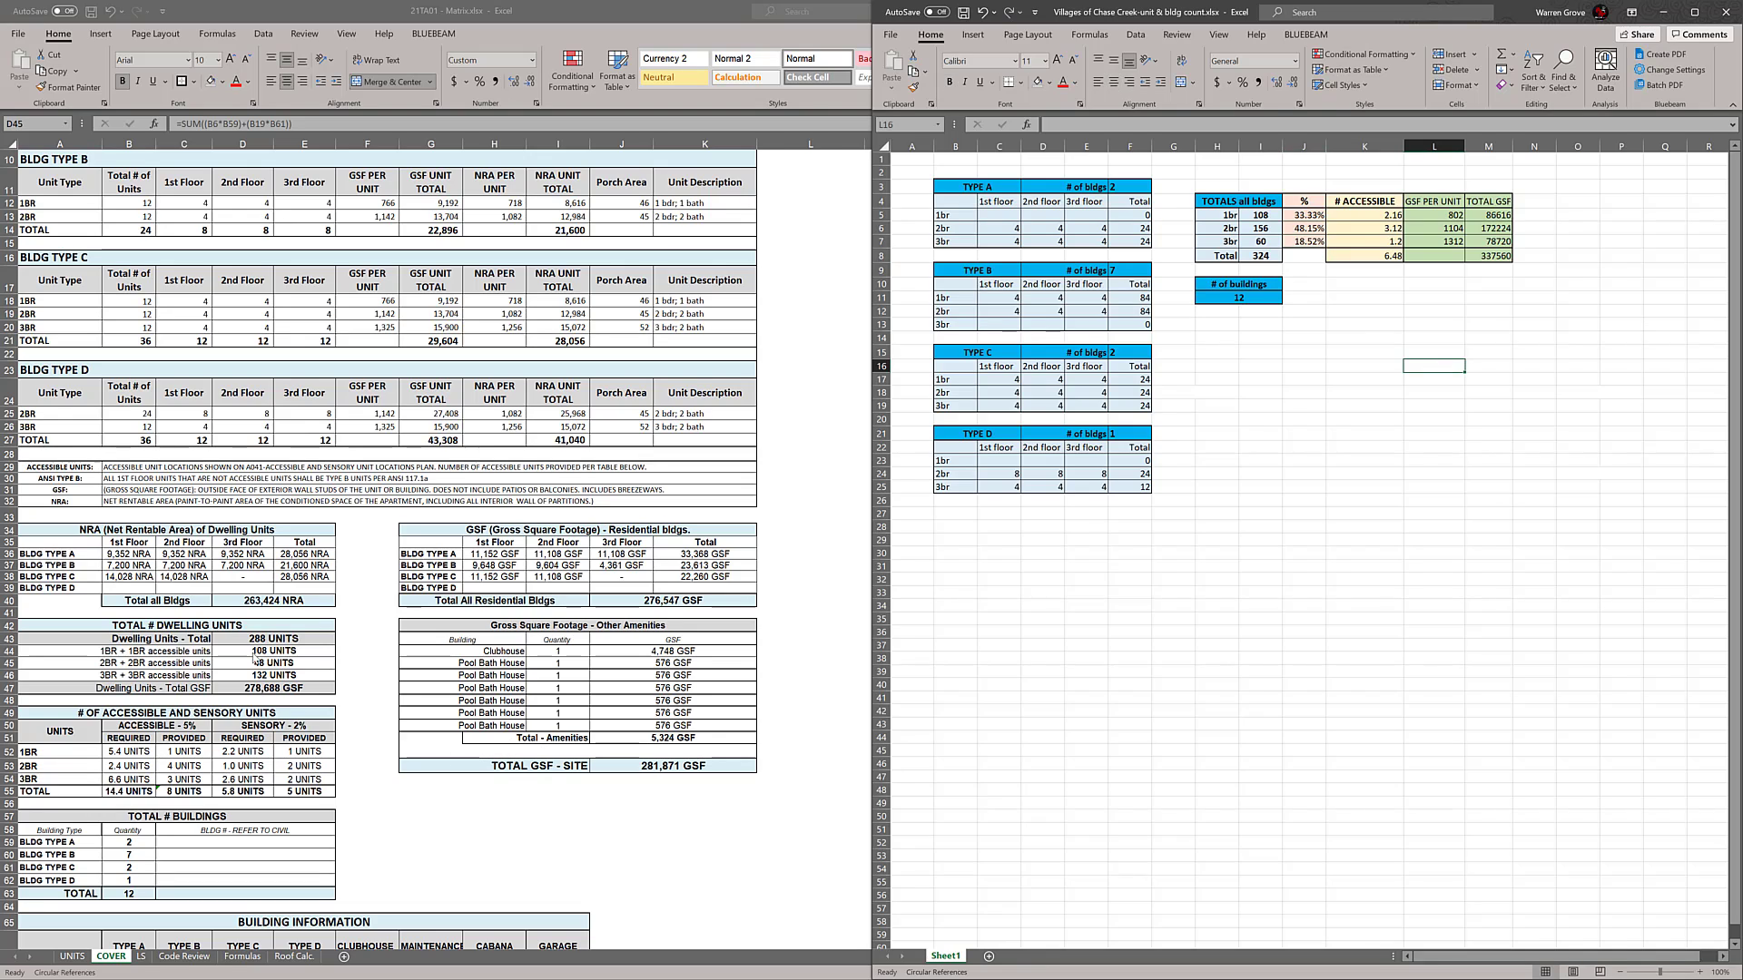
Append the BLDG TYPE D term (B25*B62) to the 2BR formula in D45 of the matrix workbook and accept the suggested formula correction
click(254, 660)
double_click(256, 664)
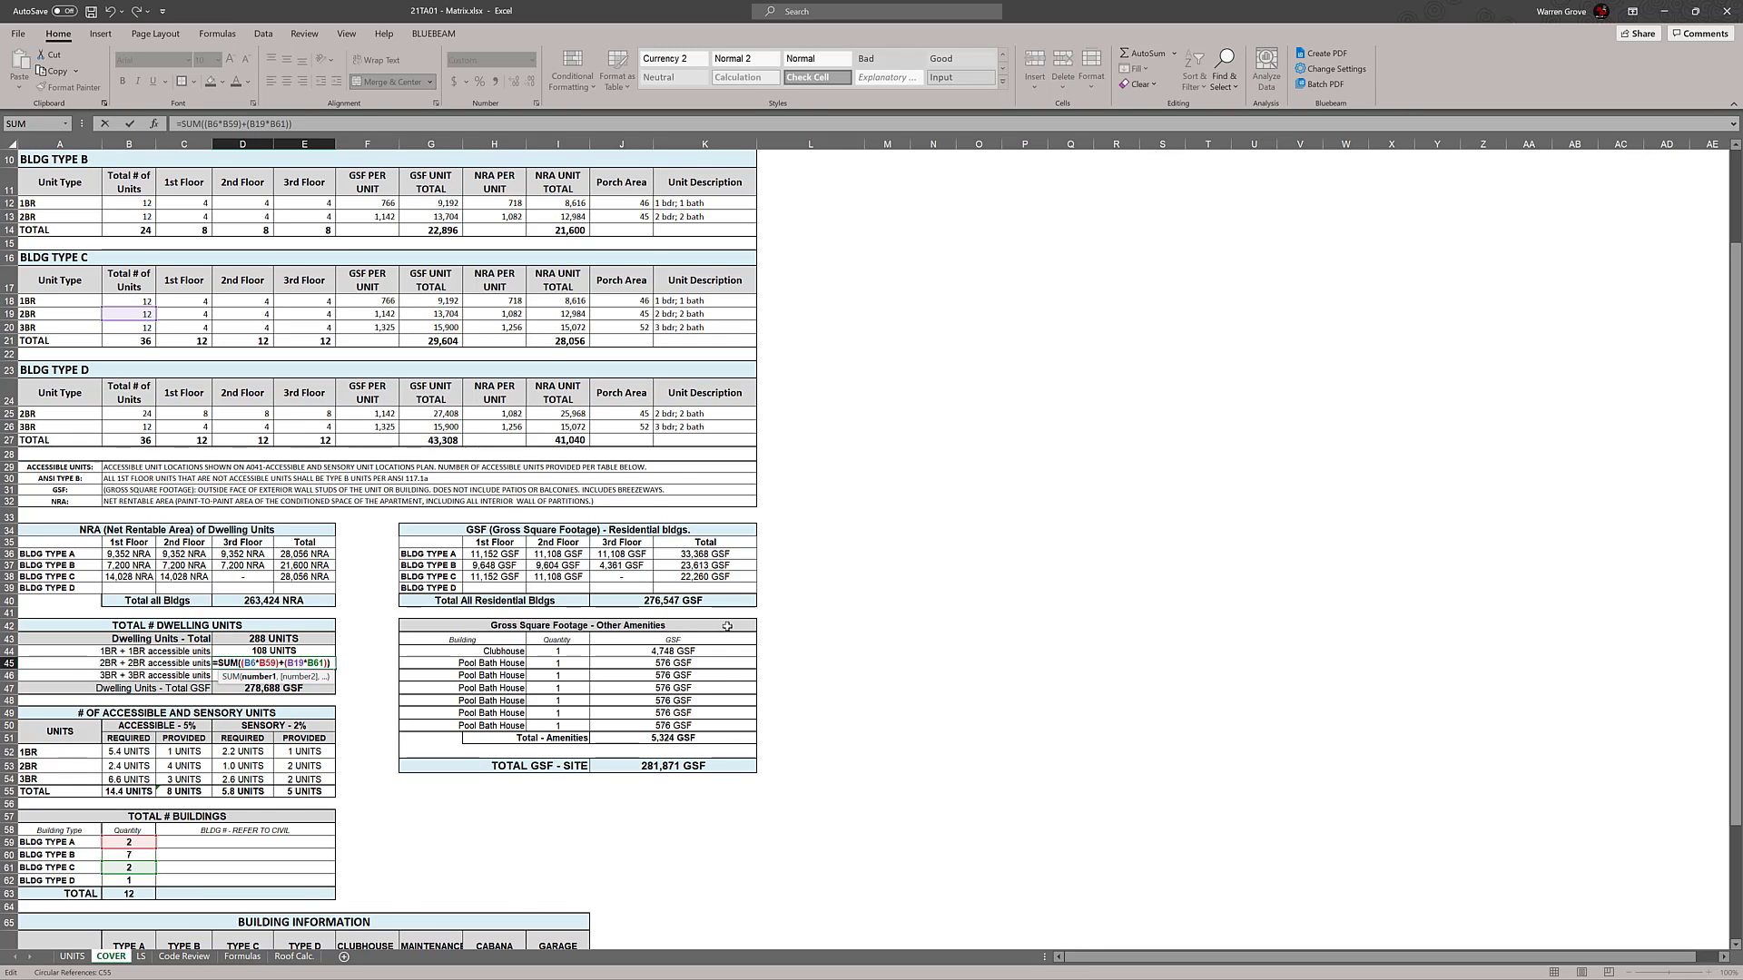
scroll(774, 611, up, 3)
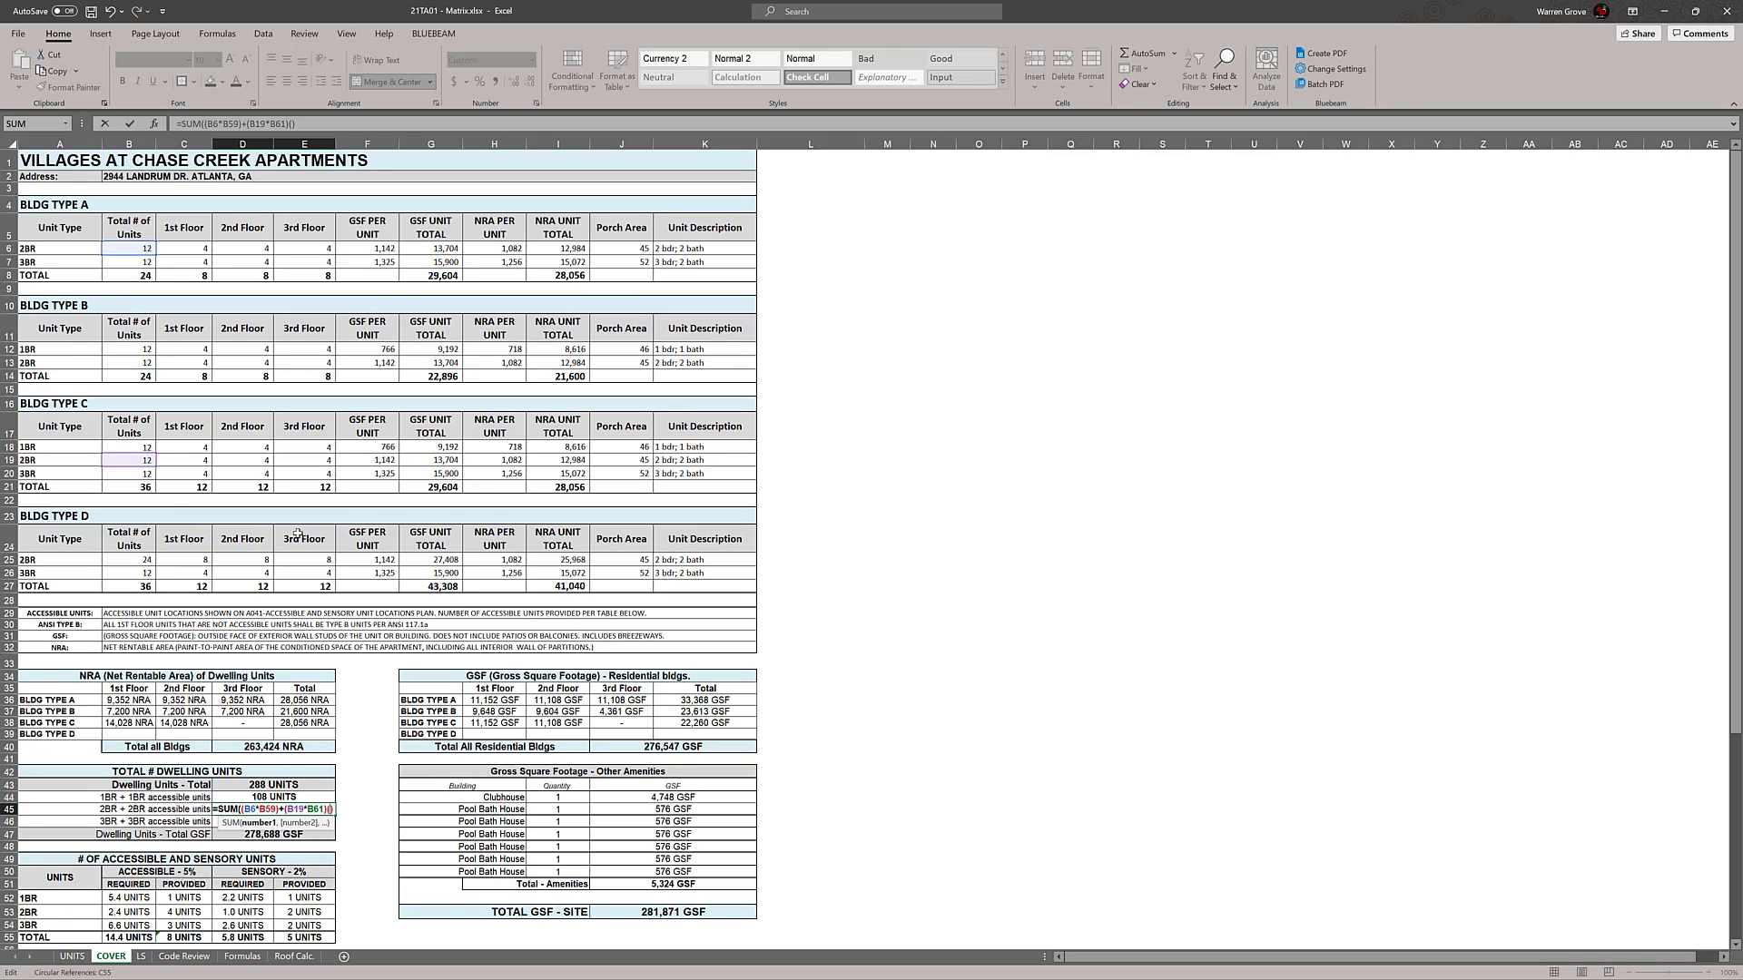
click(132, 560)
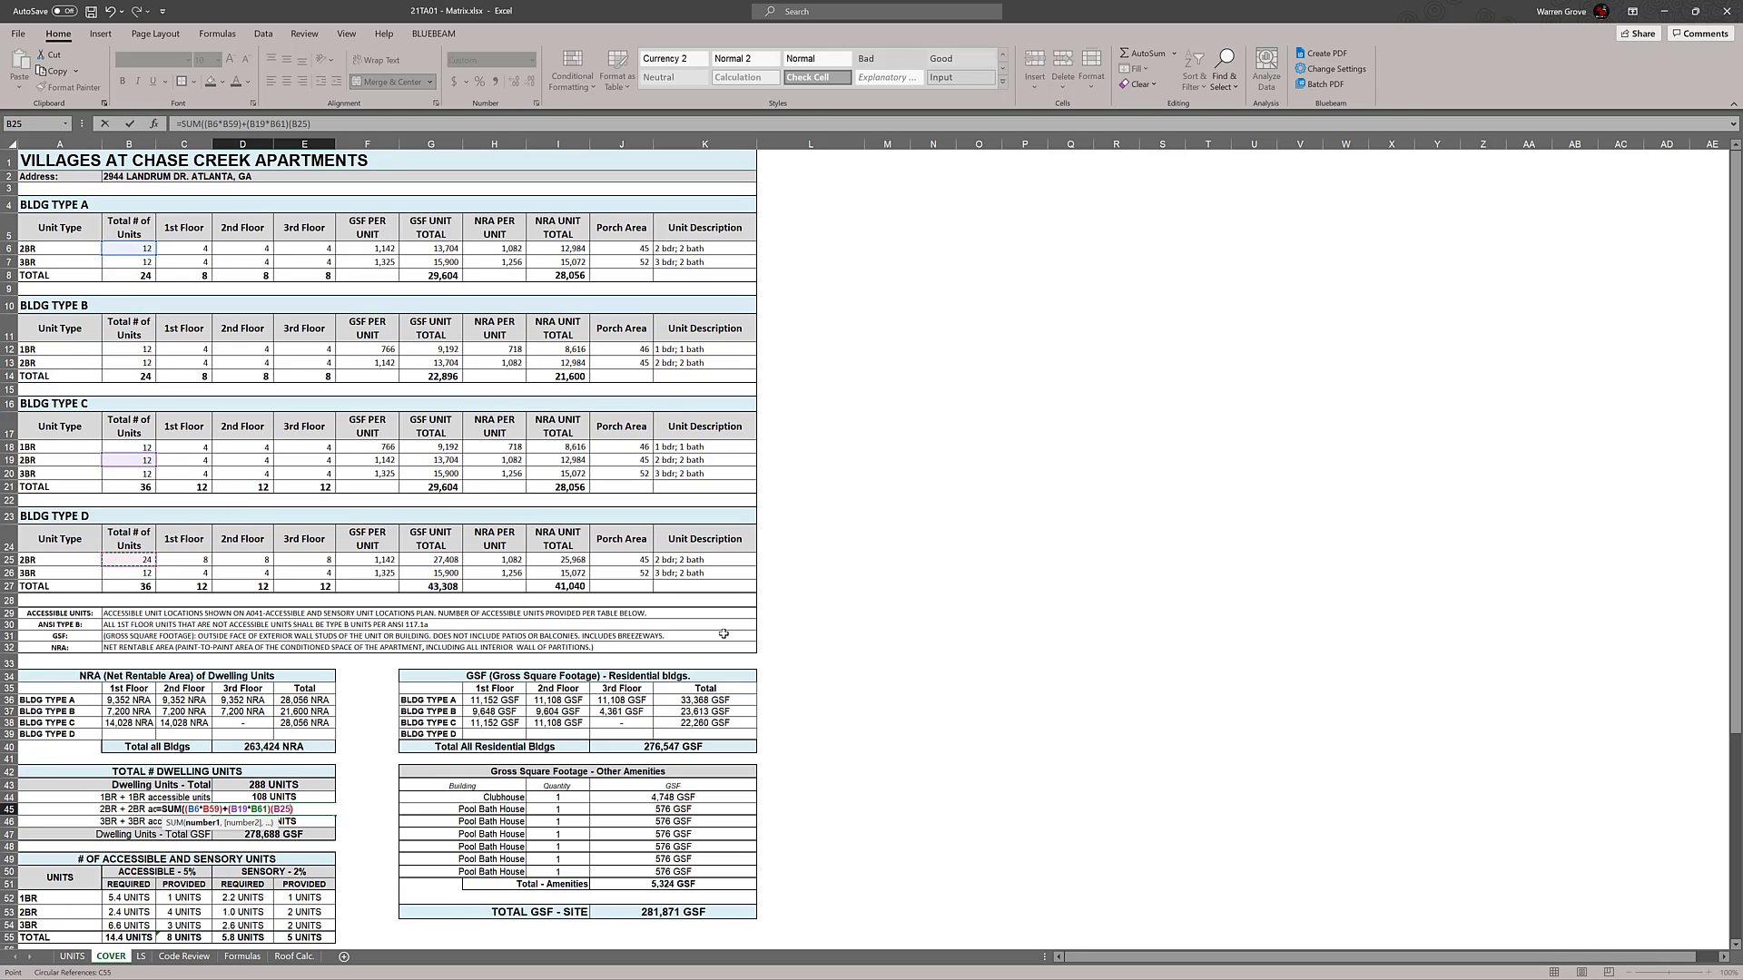
text(*)
scroll(726, 631, down, 2)
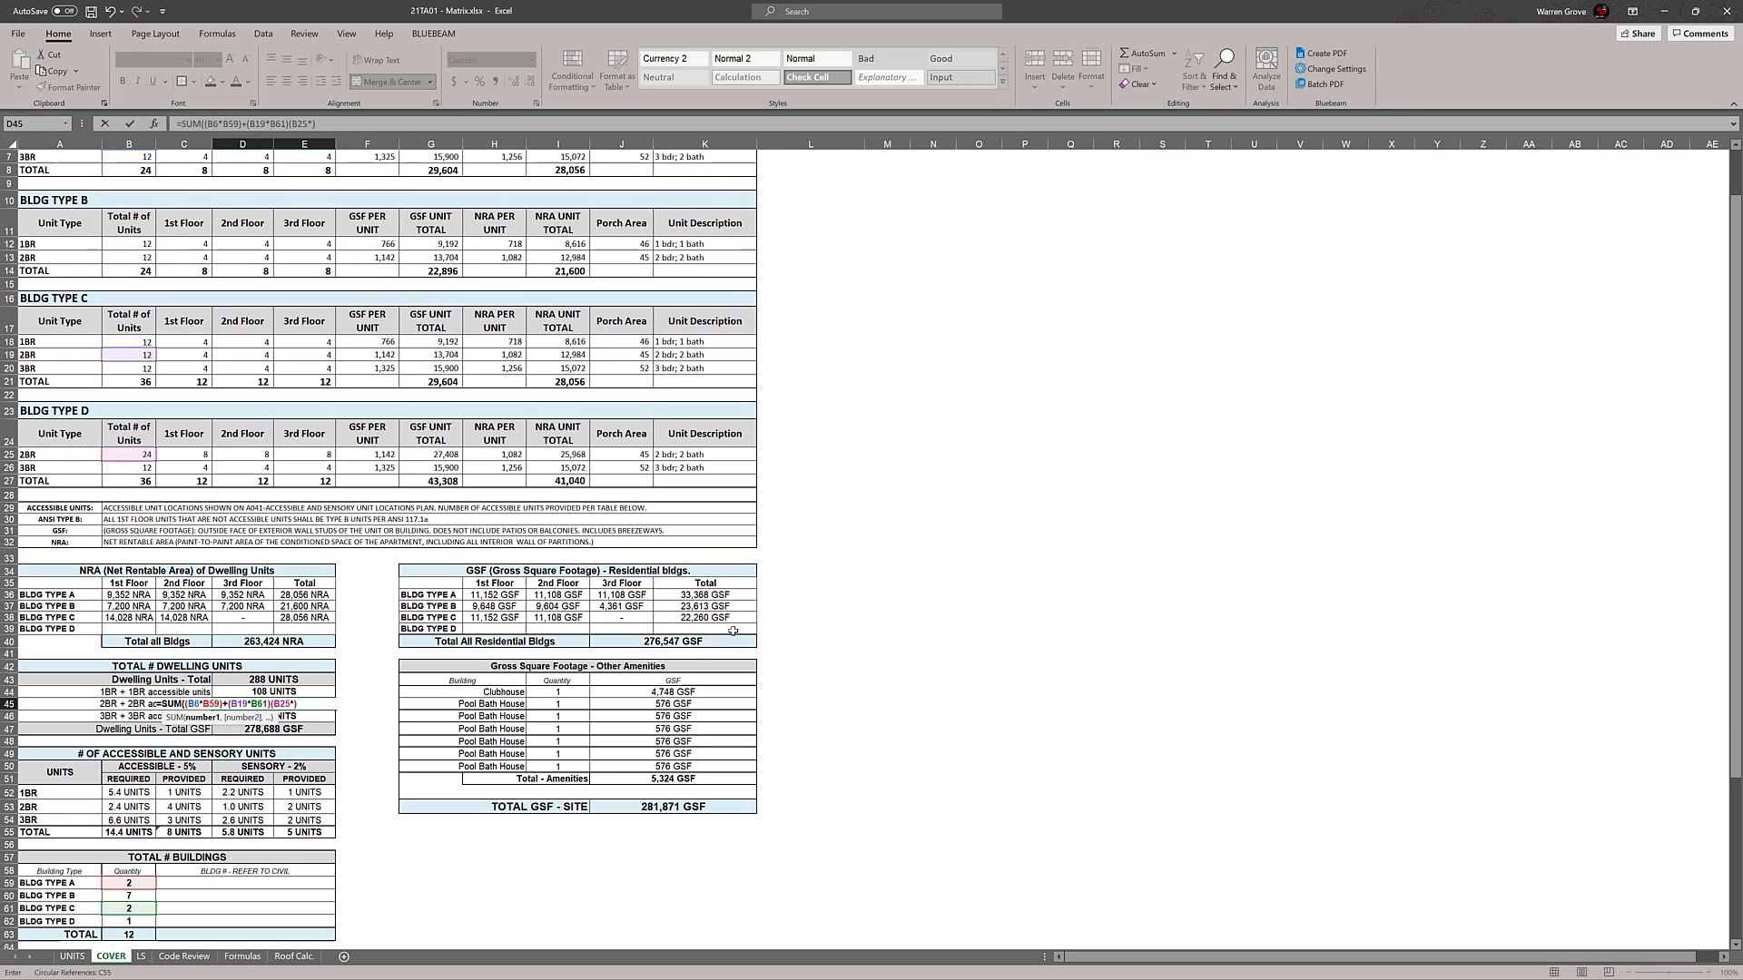
click(141, 921)
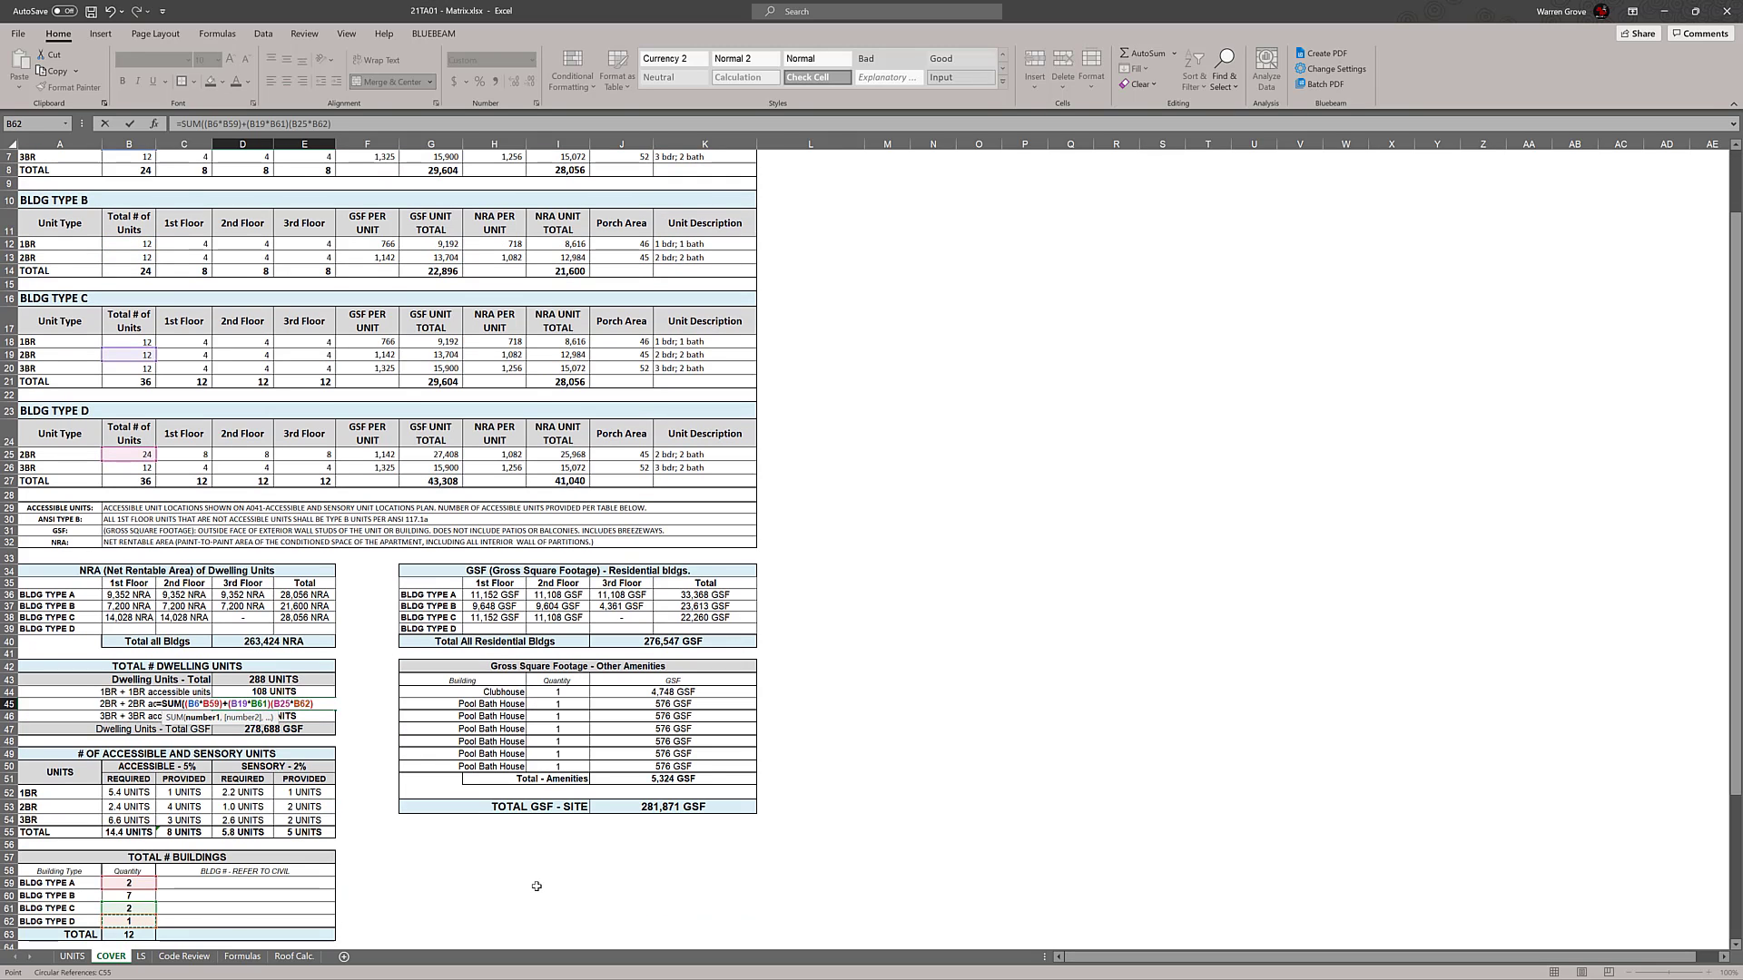
text())
key(Return)
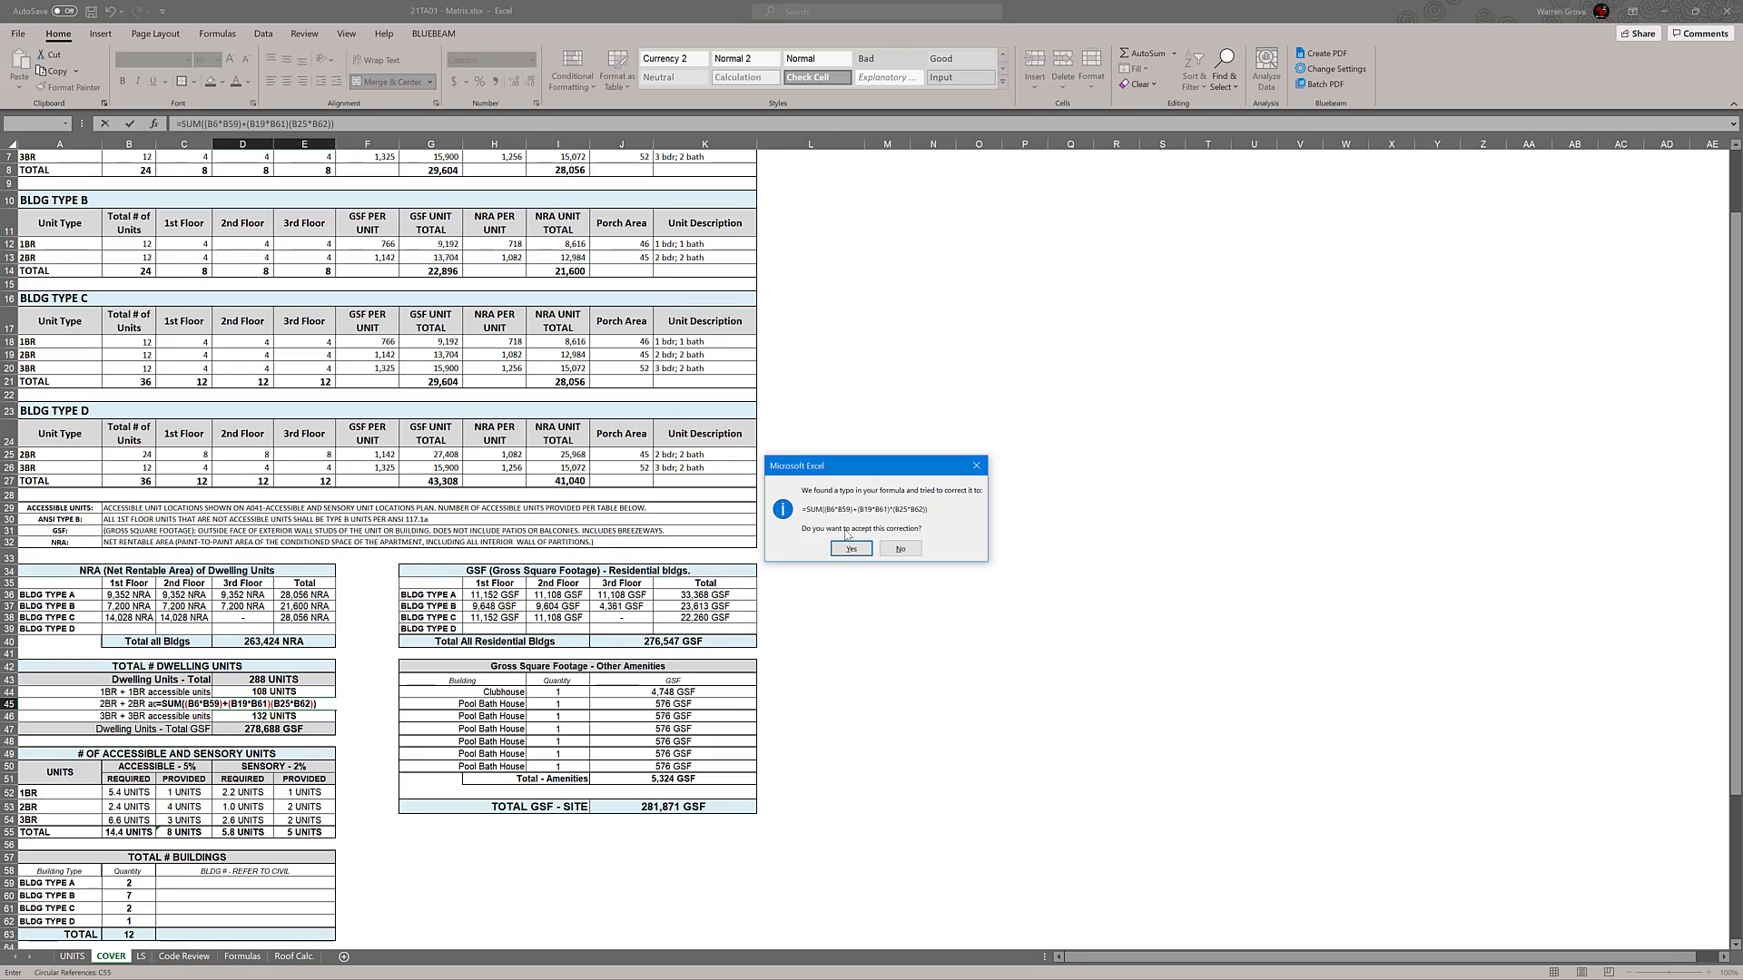
click(856, 550)
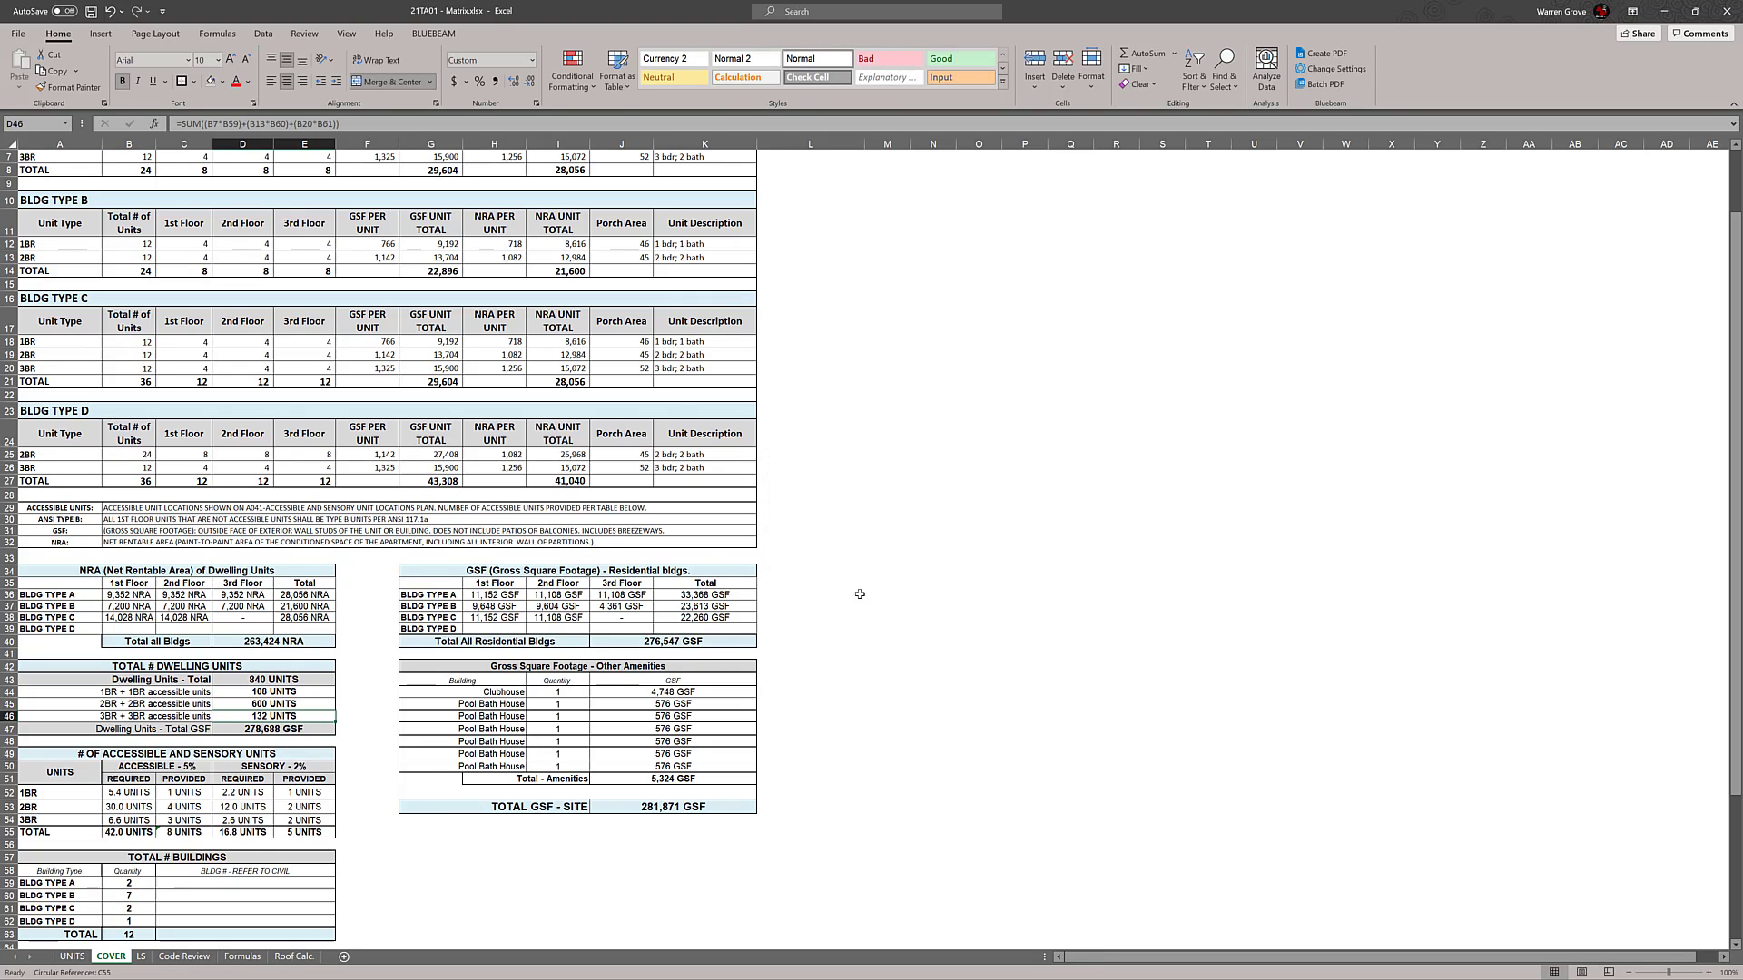
Replace the multiplication sign before (B25*B62) in the 2BR formula with a plus sign
double_click(265, 706)
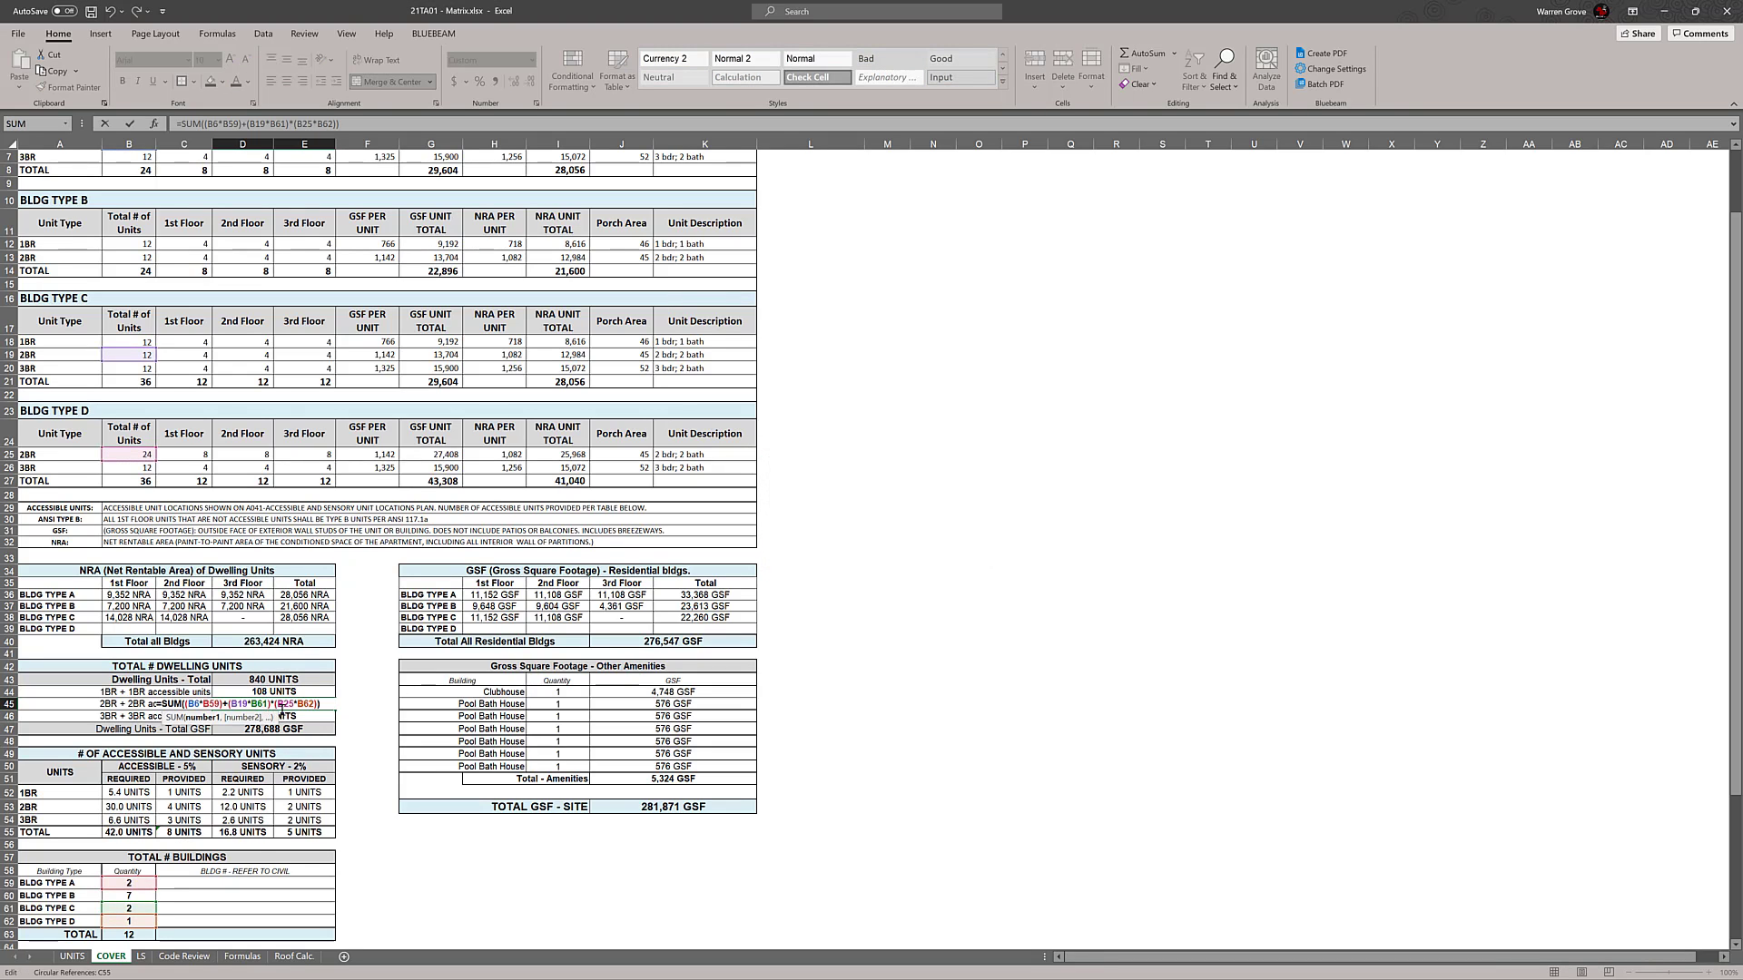
key(BackSpace)
text(+)
key(Return)
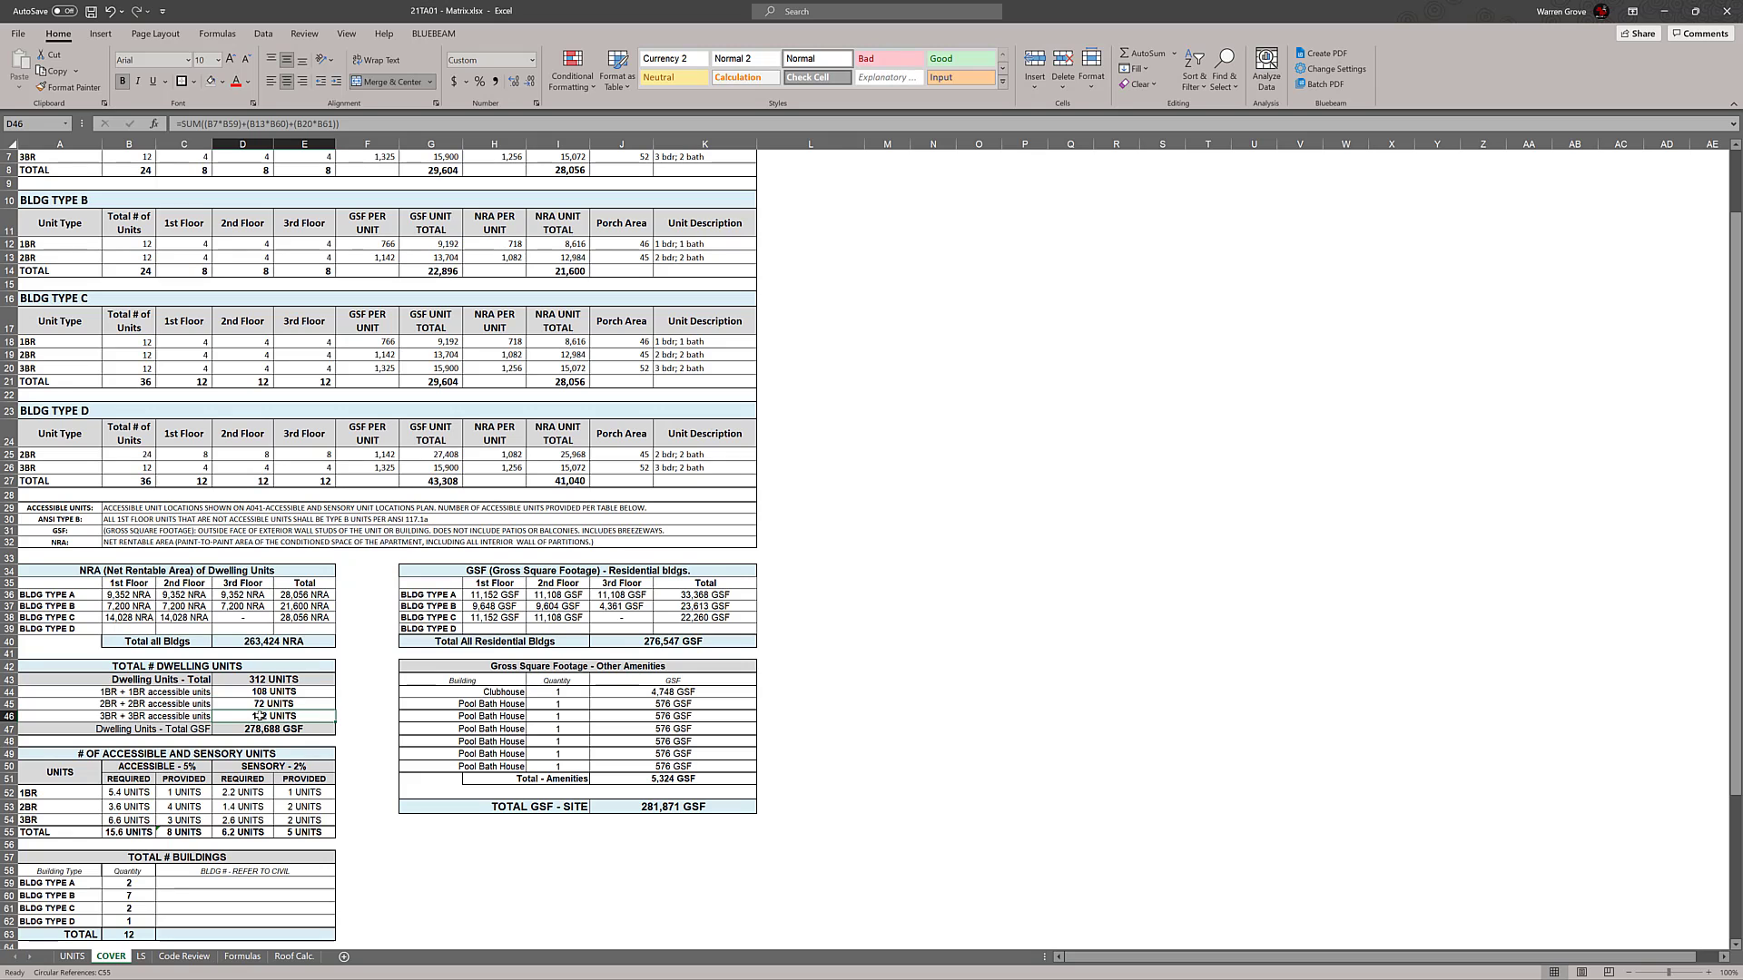
Repoint the B13*B60 term of the 3BR formula in D46 to the BLDG TYPE D cells B26*B62
double_click(261, 716)
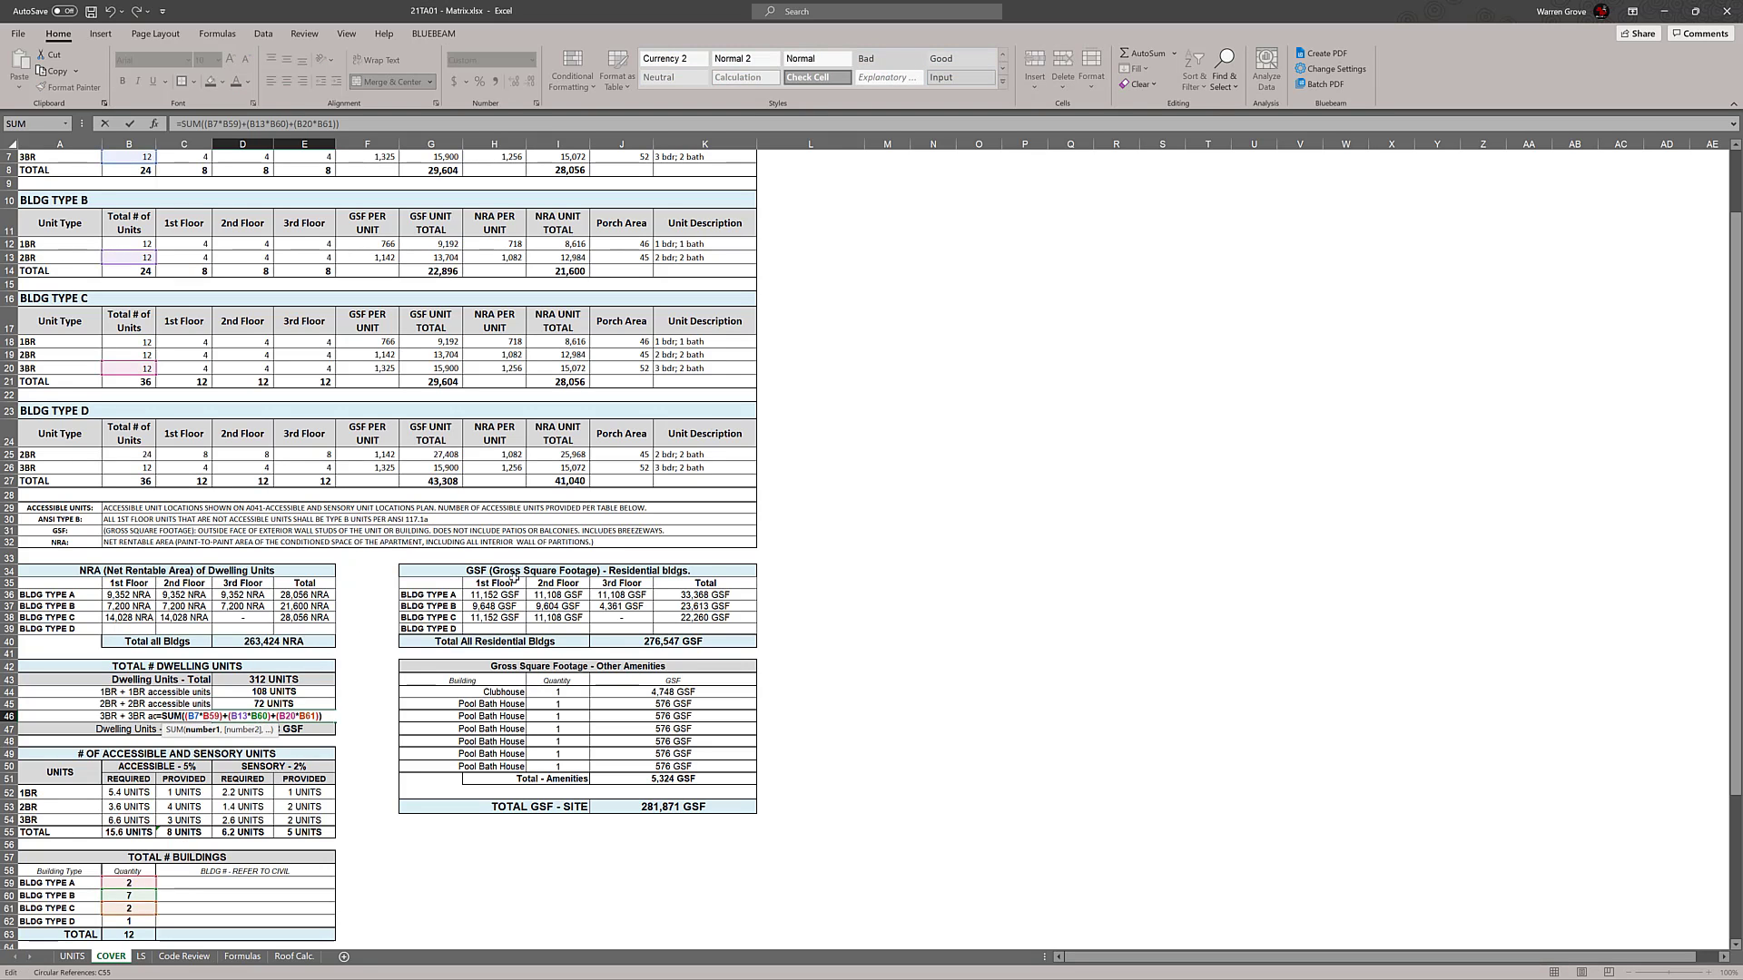
scroll(584, 570, up, 1)
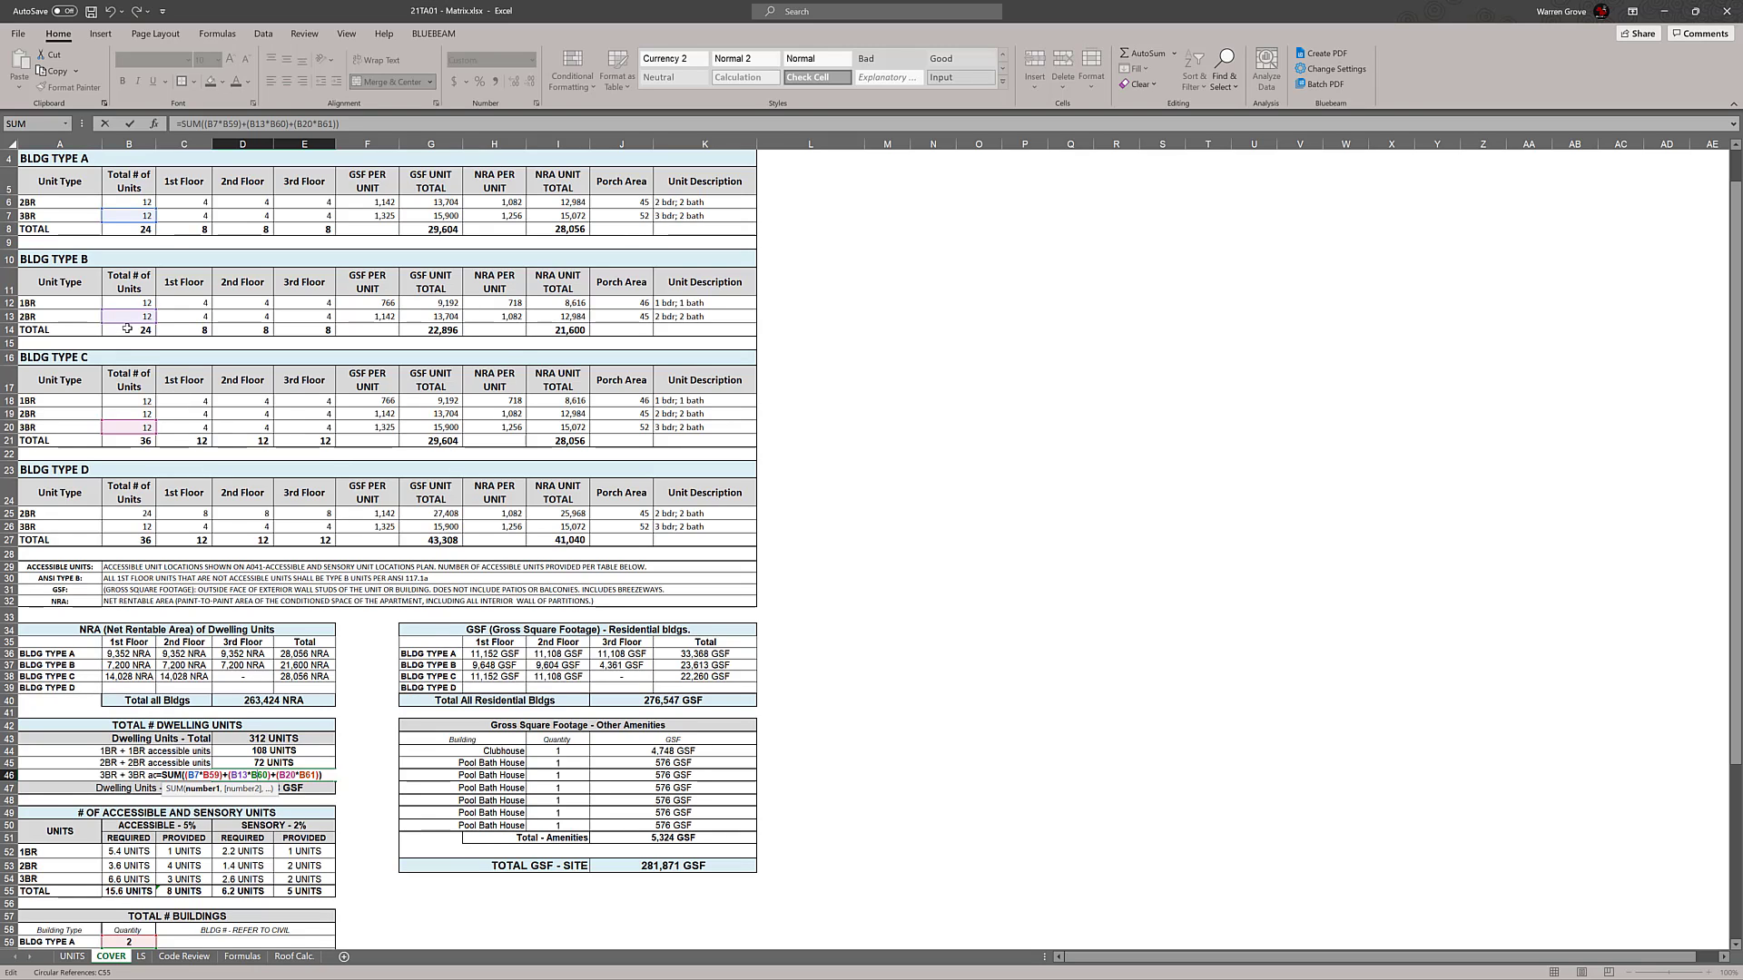
drag(127, 329, 134, 528)
scroll(373, 640, down, 3)
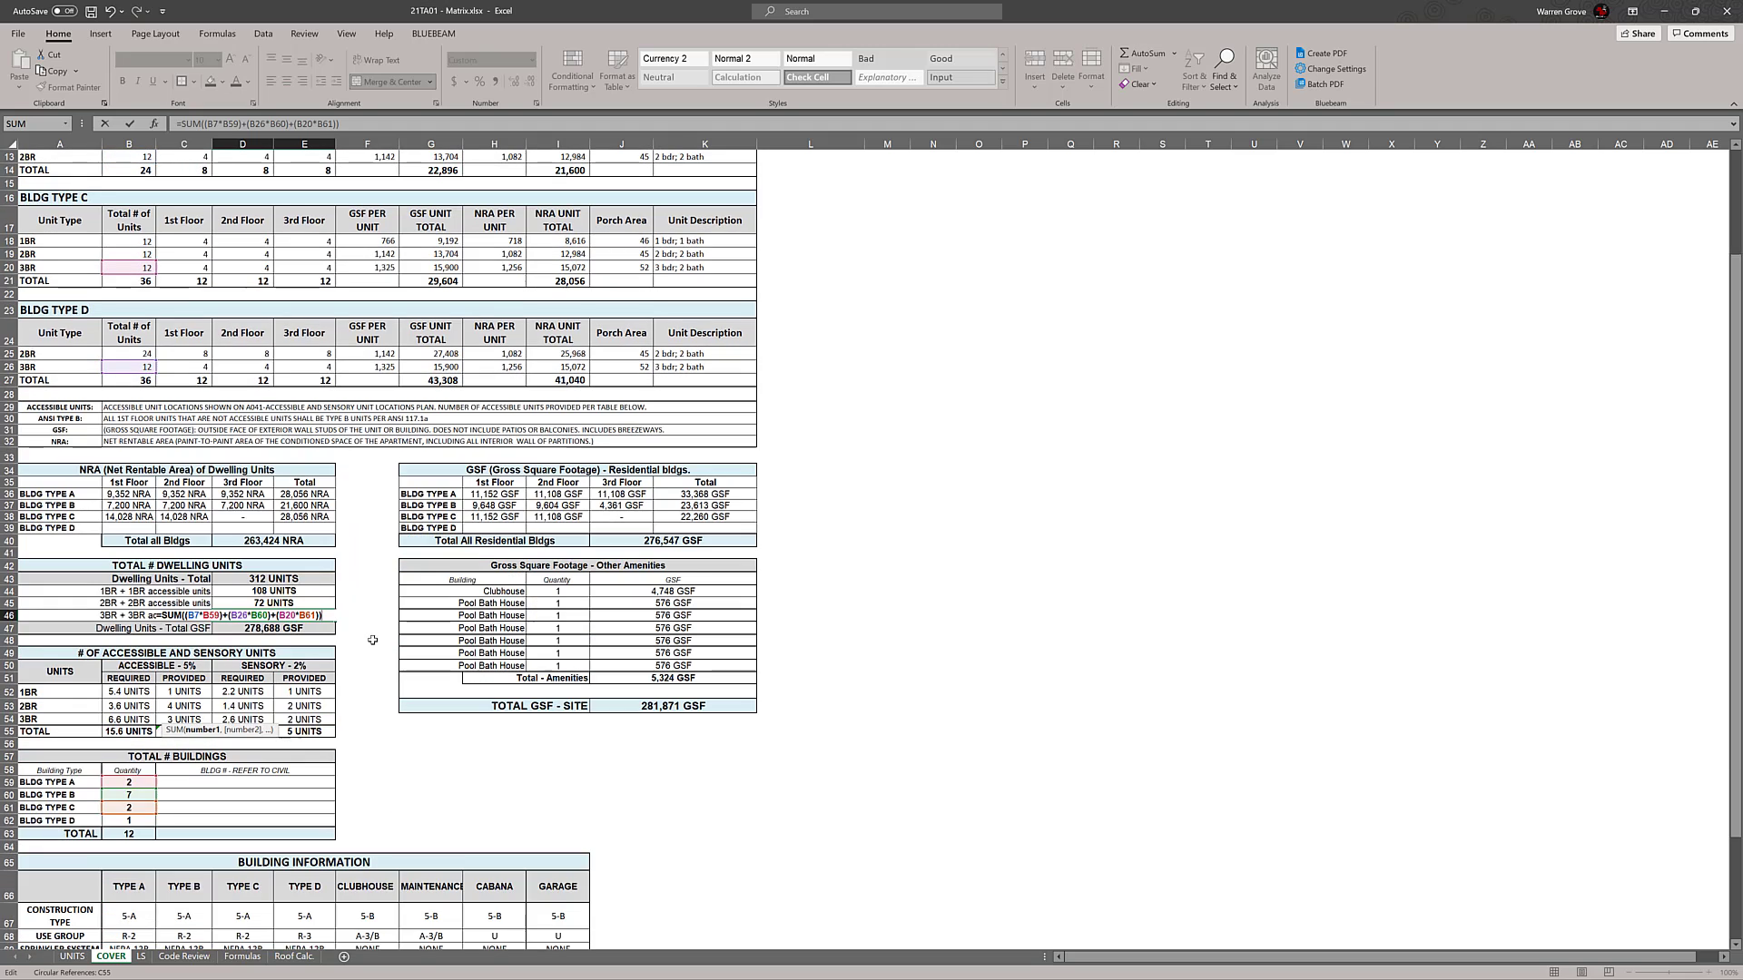
drag(155, 799, 155, 824)
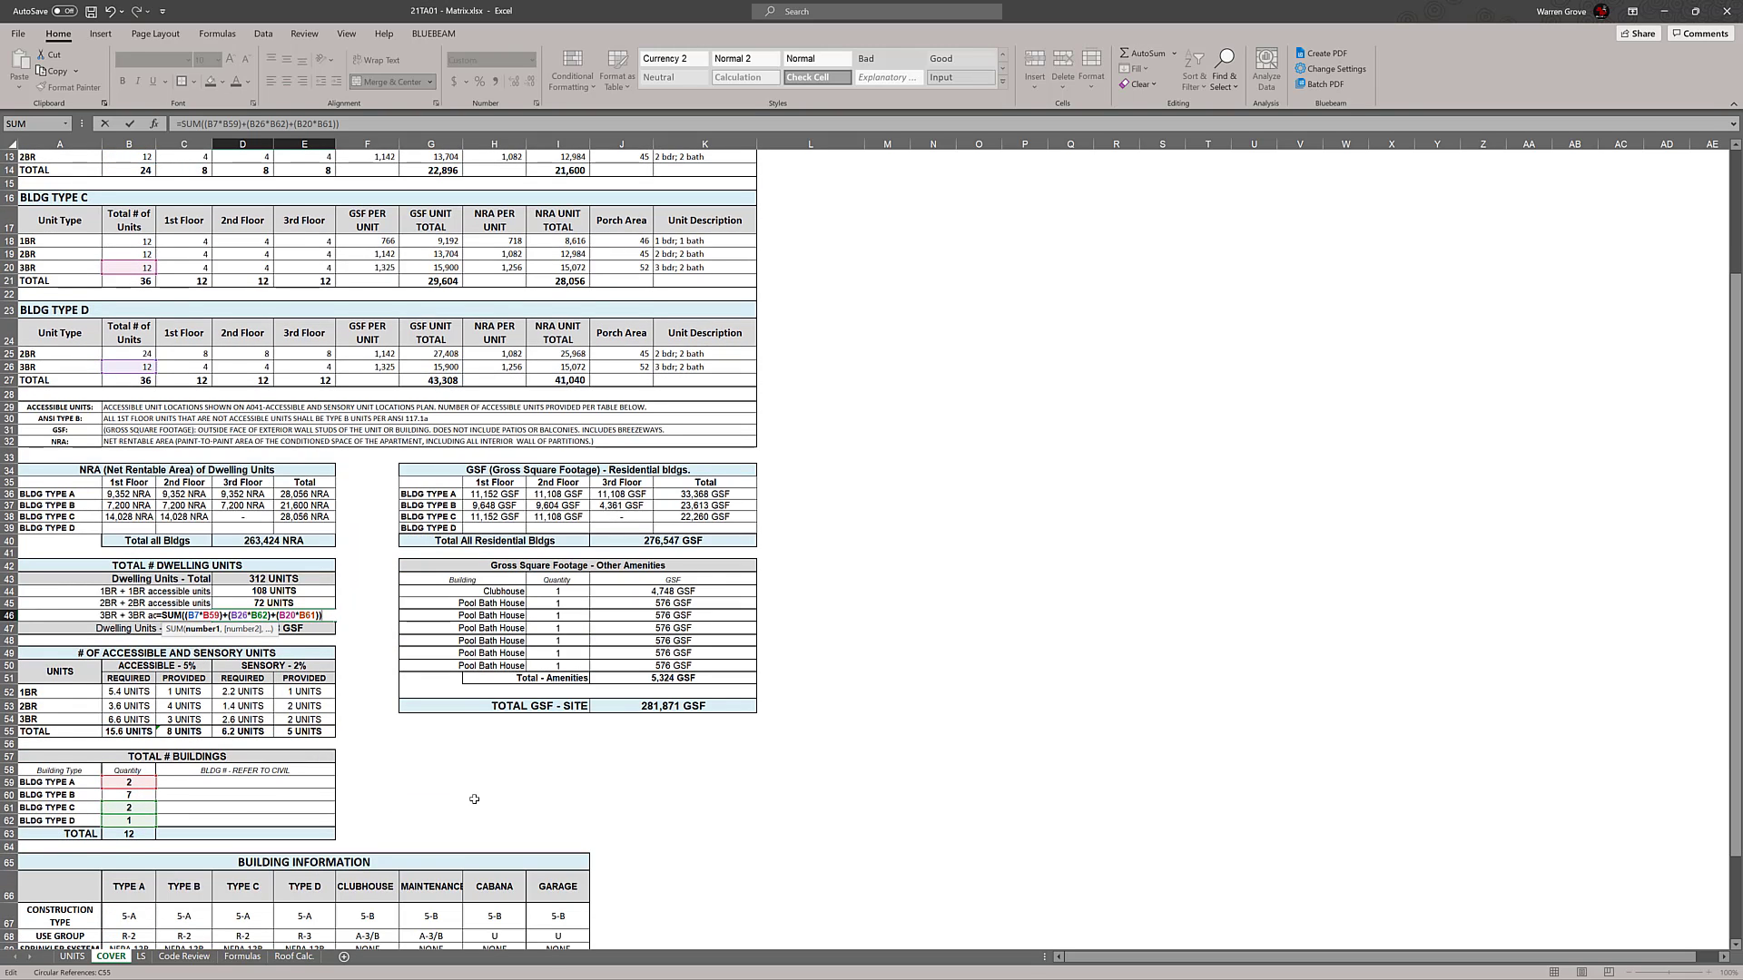
drag(155, 825, 155, 811)
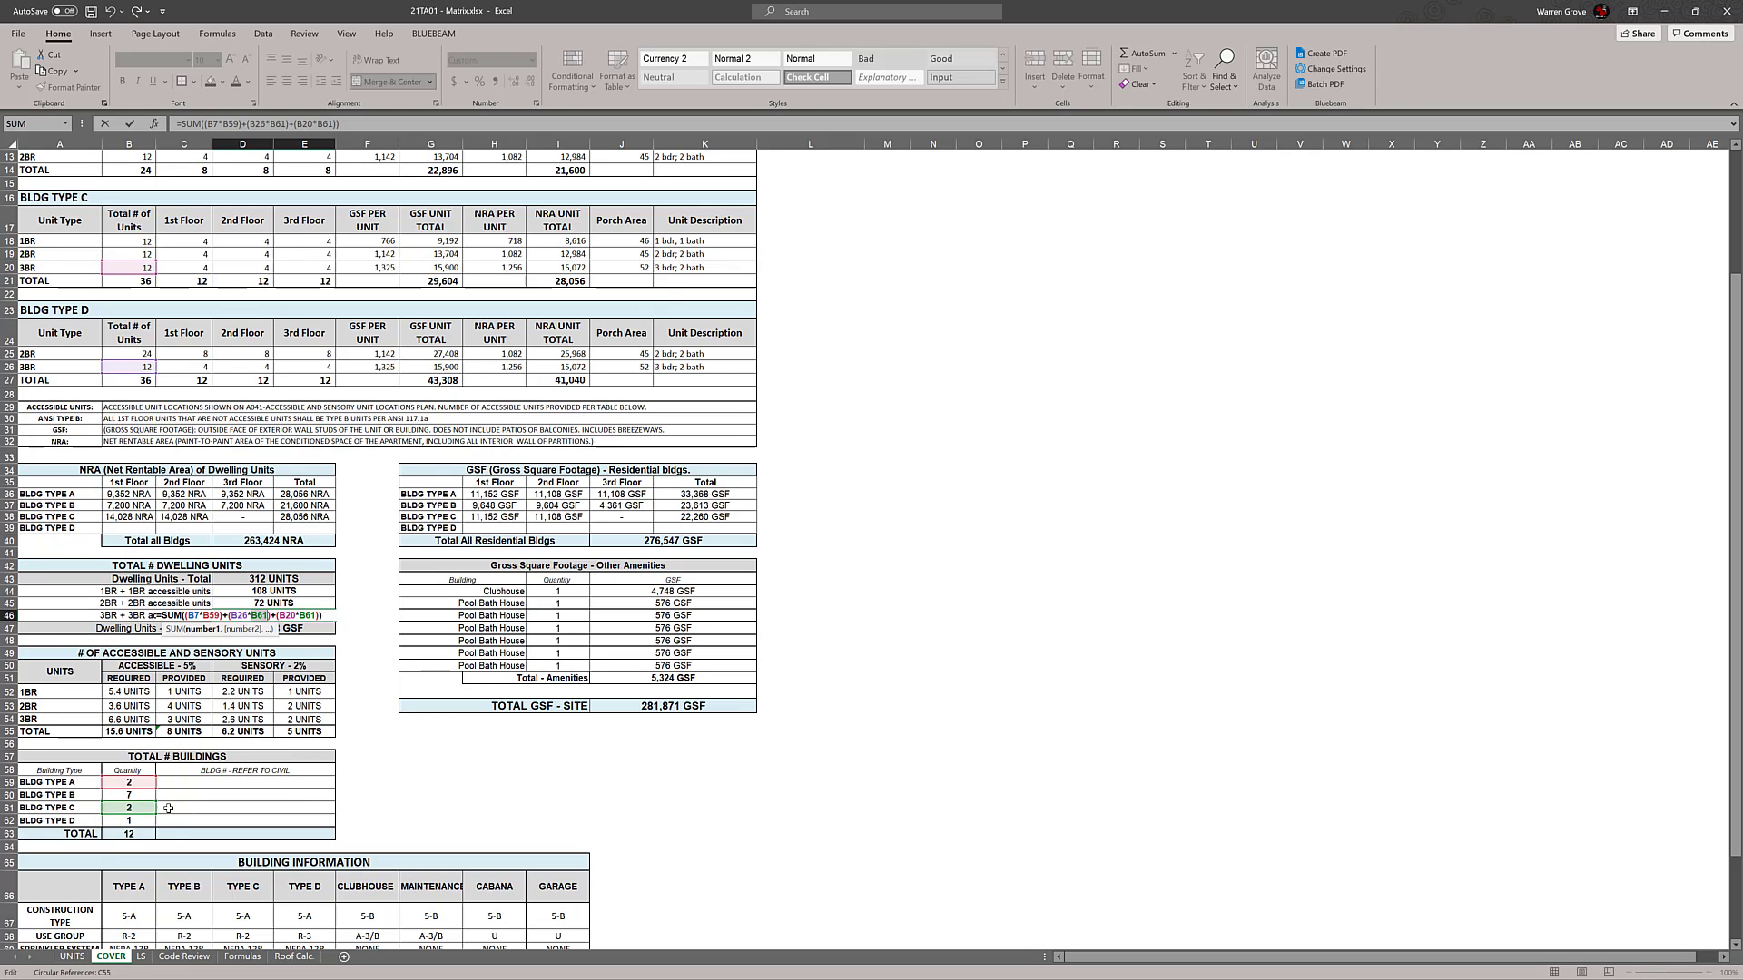
key(ctrl+z)
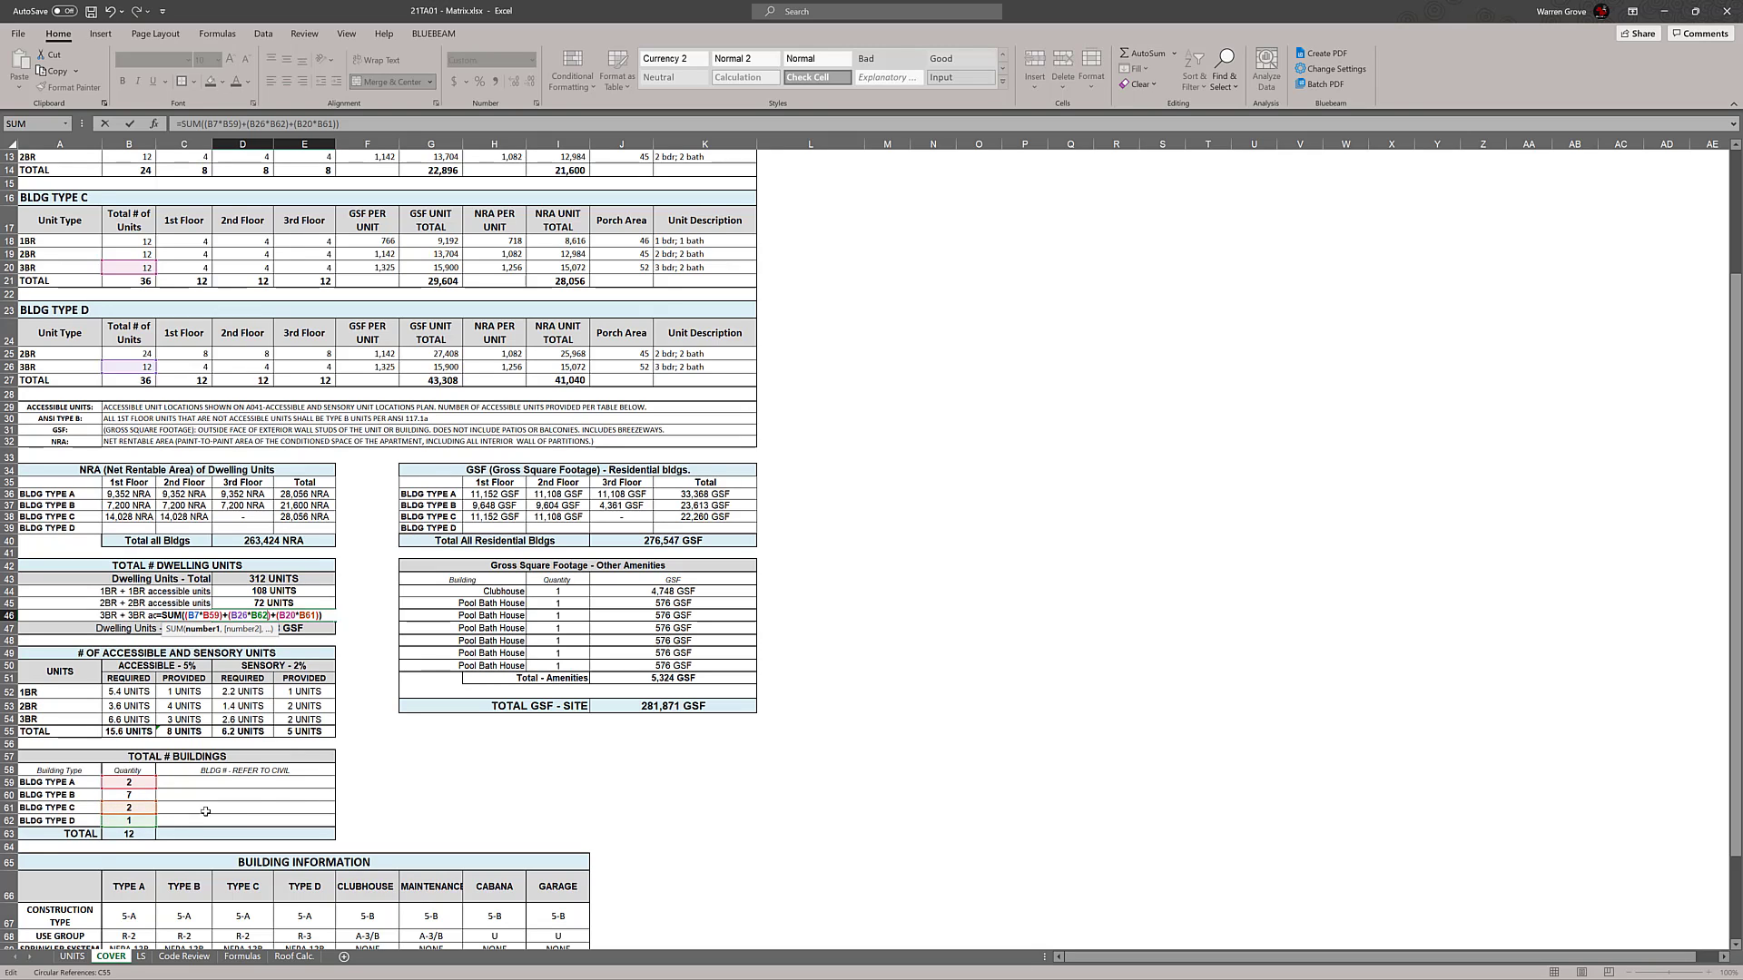
key(Return)
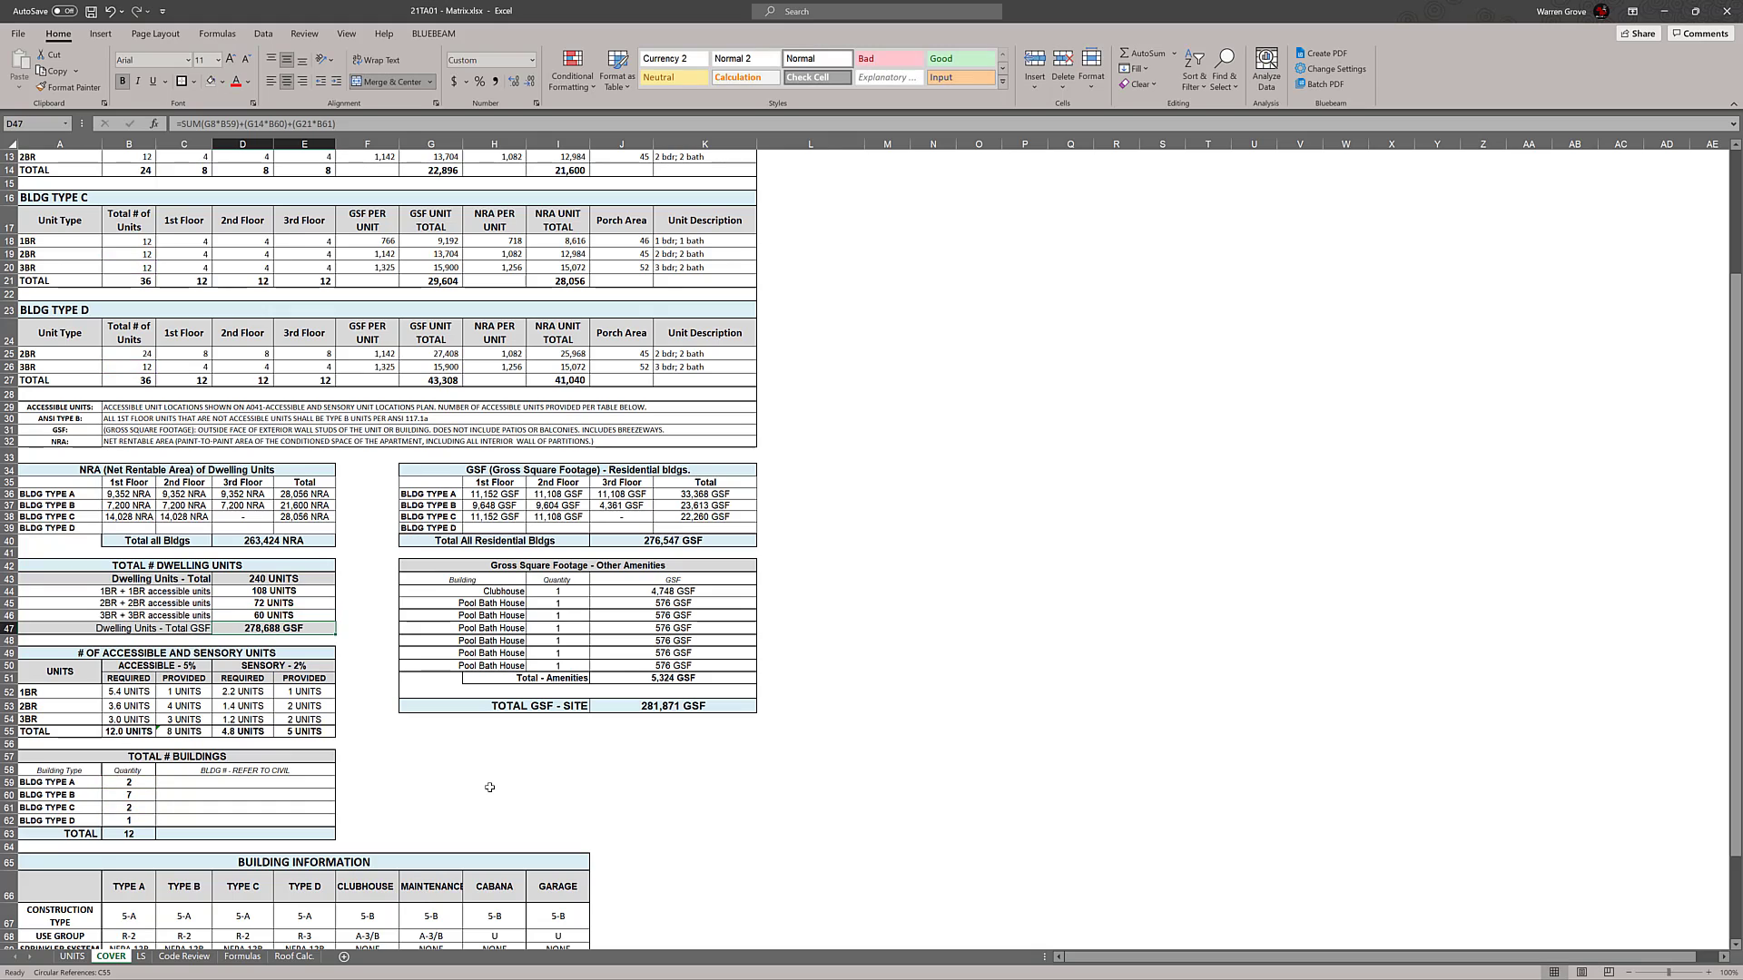
Inspect the cell references in the 3BR formula in D46 against the building tables, leaving the formula as it is
click(285, 614)
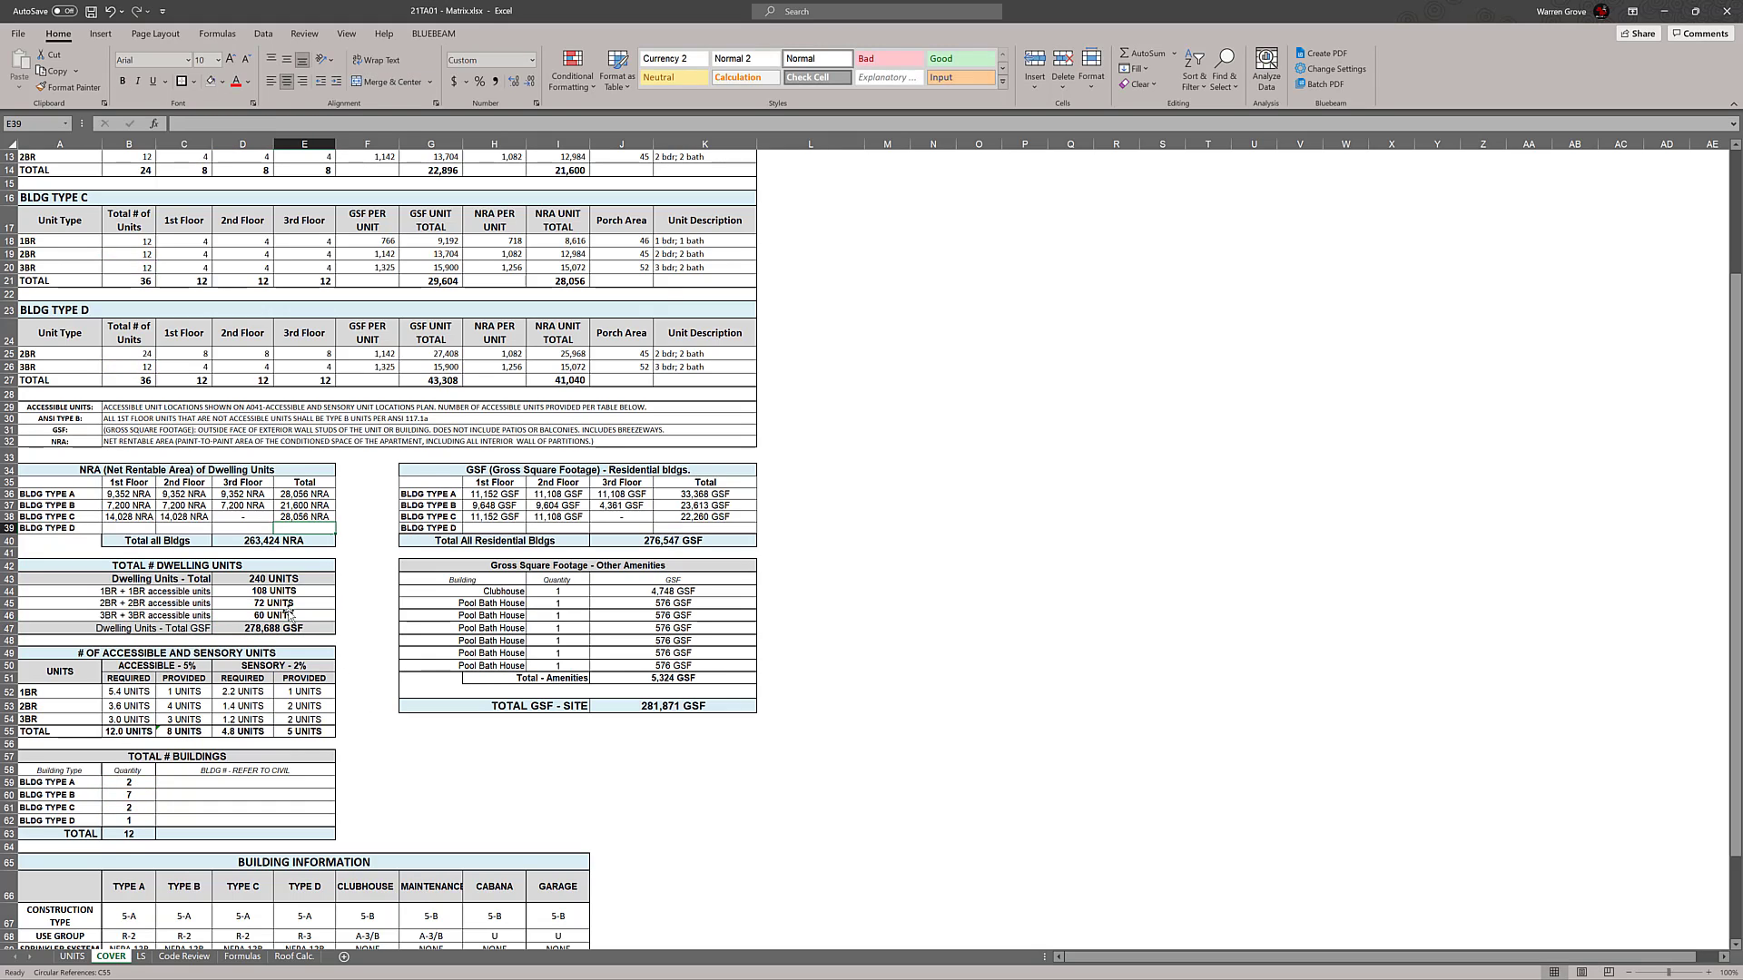
double_click(285, 615)
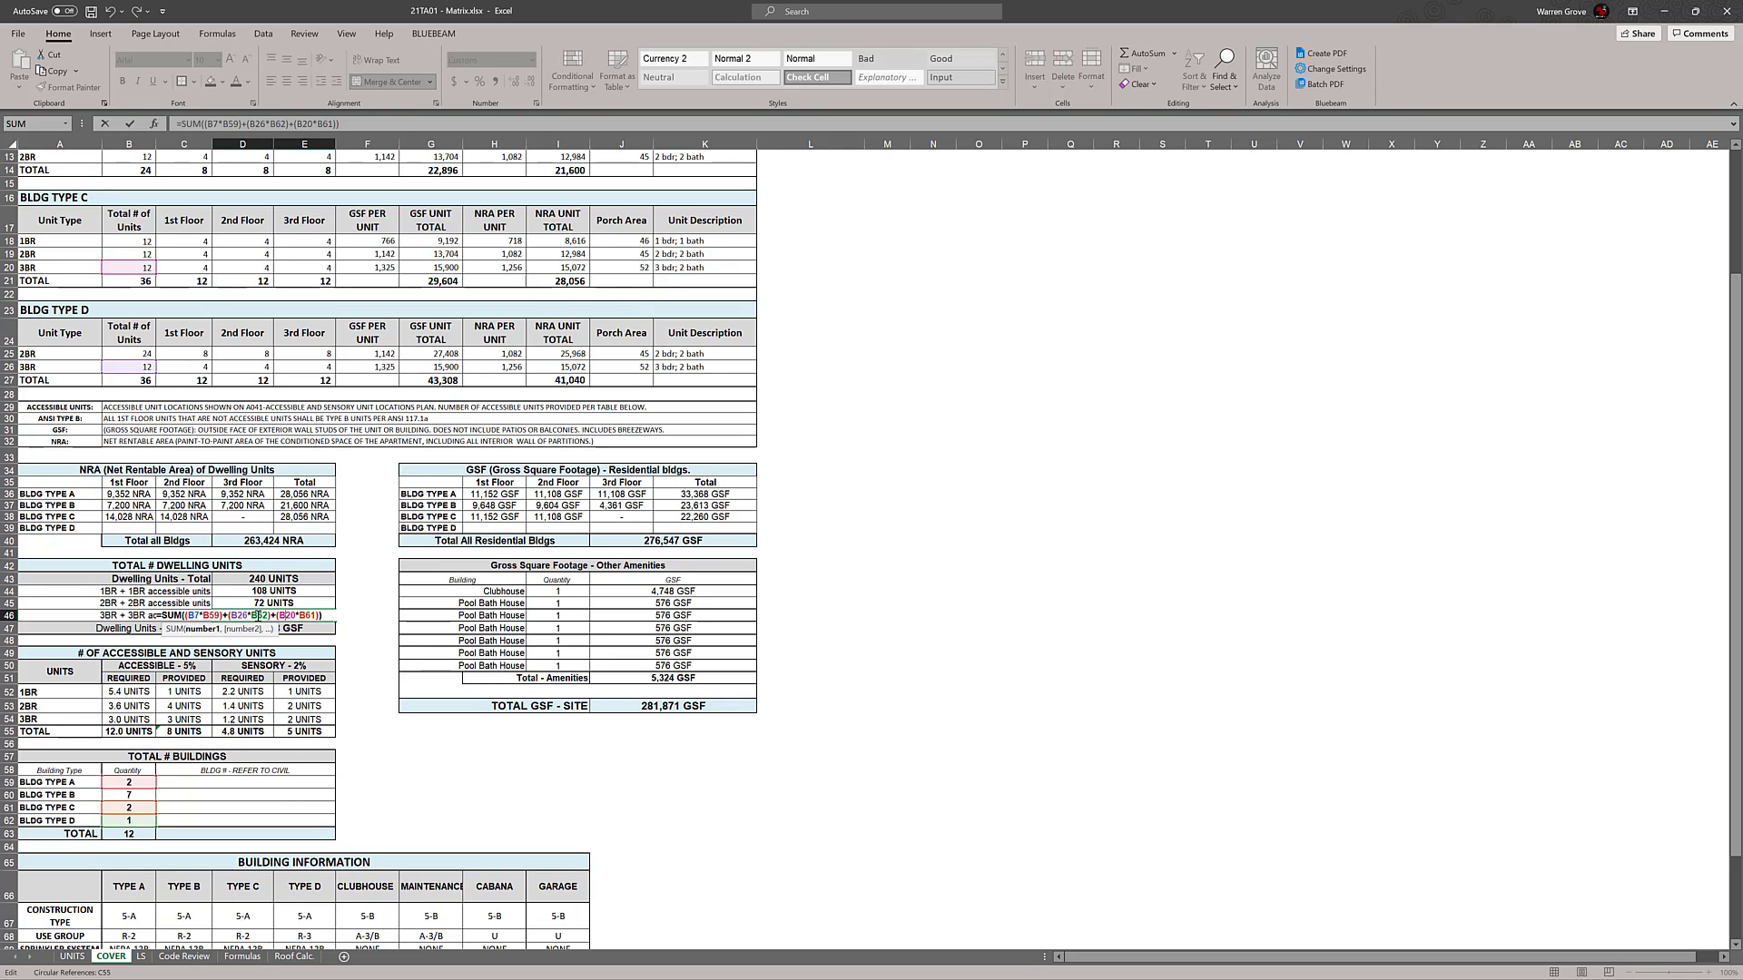
scroll(386, 599, up, 2)
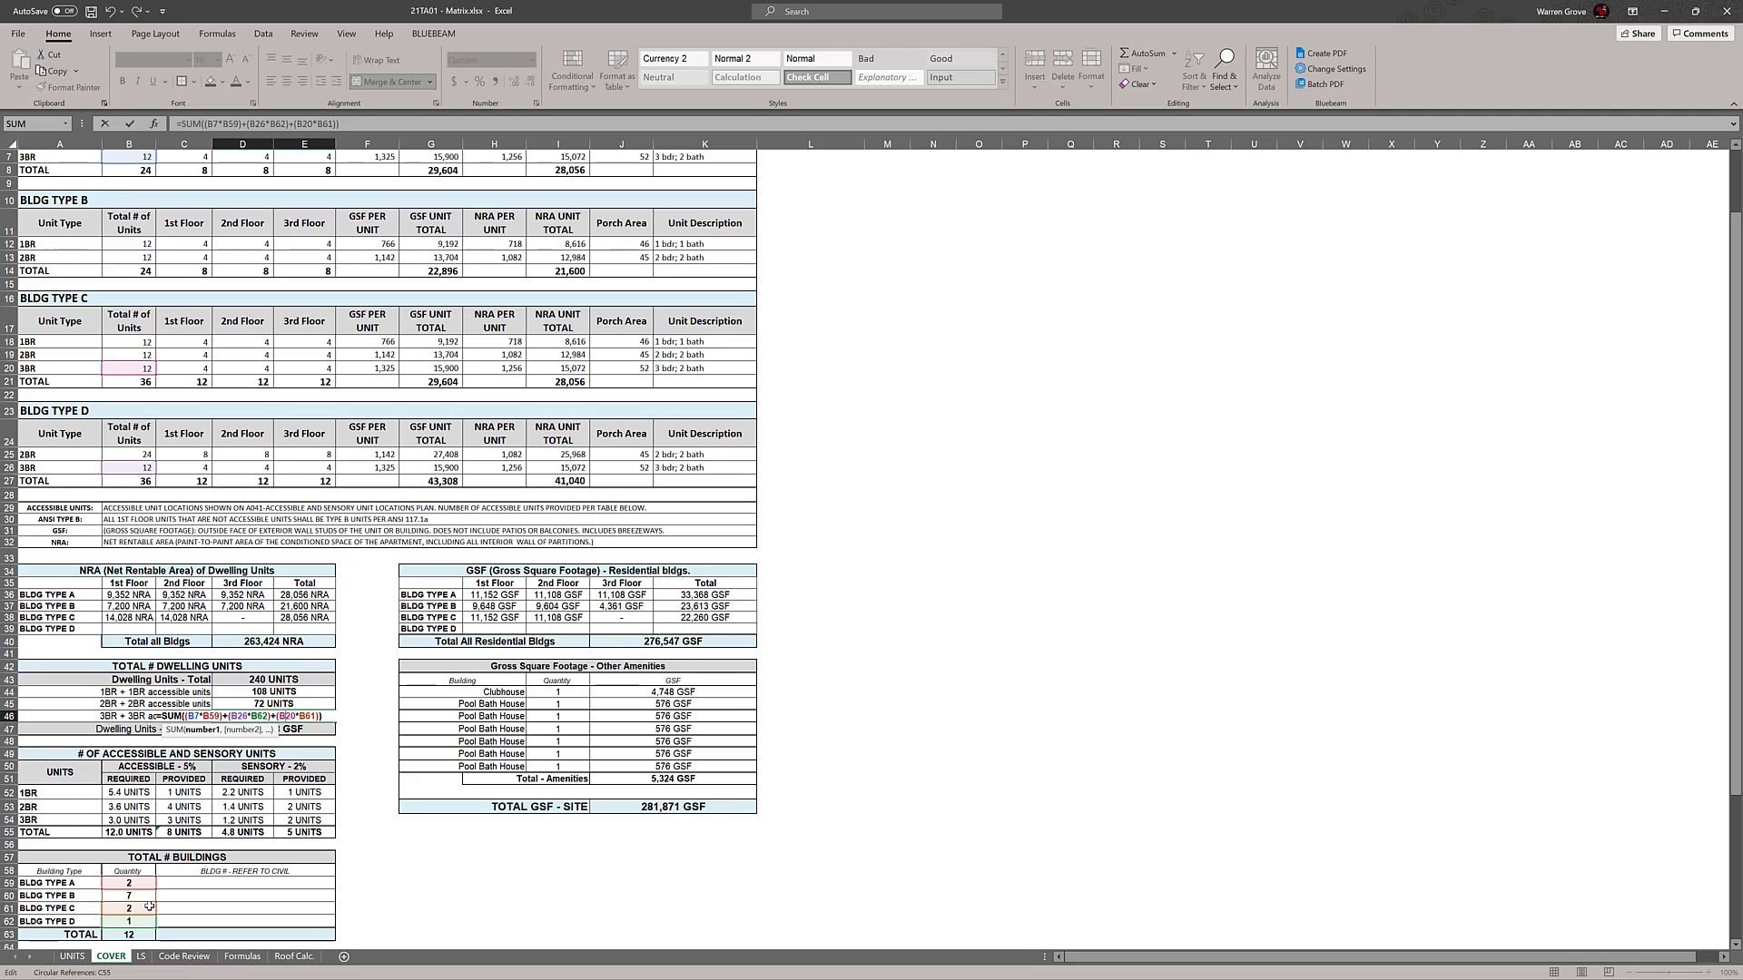
key(Return)
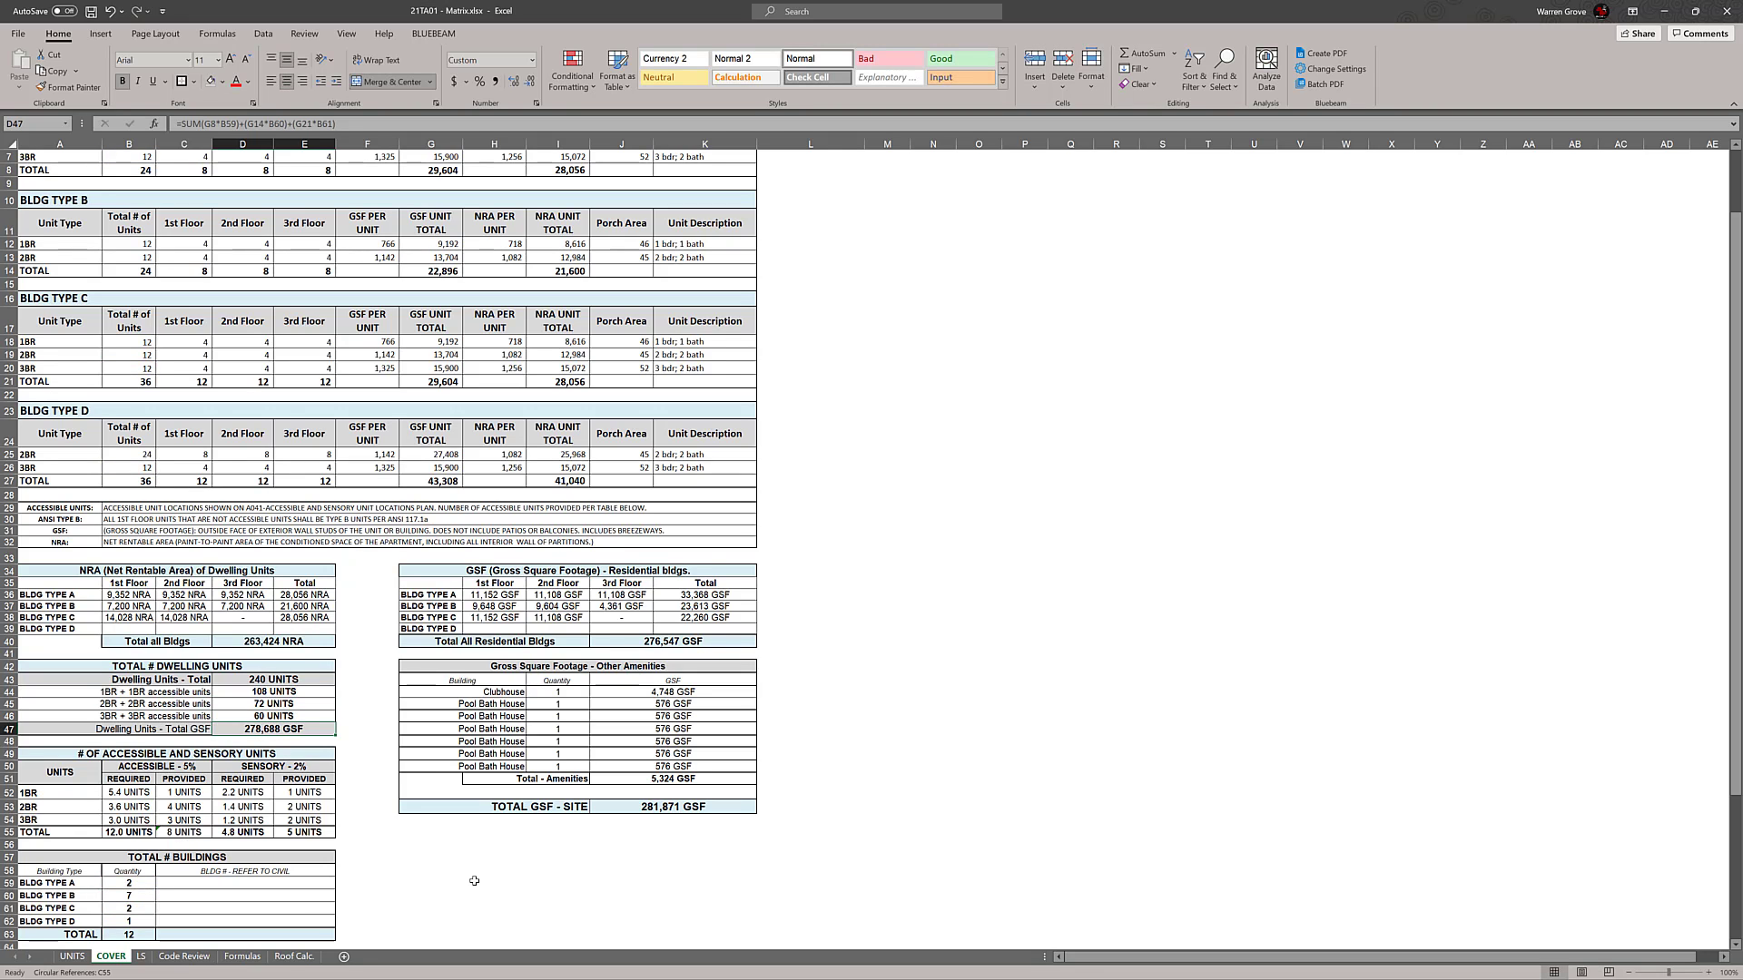
Compare the dwelling unit totals with the Villages of Chase Creek unit and building count workbook and return to the matrix
click(914, 704)
scroll(871, 704, down, 1)
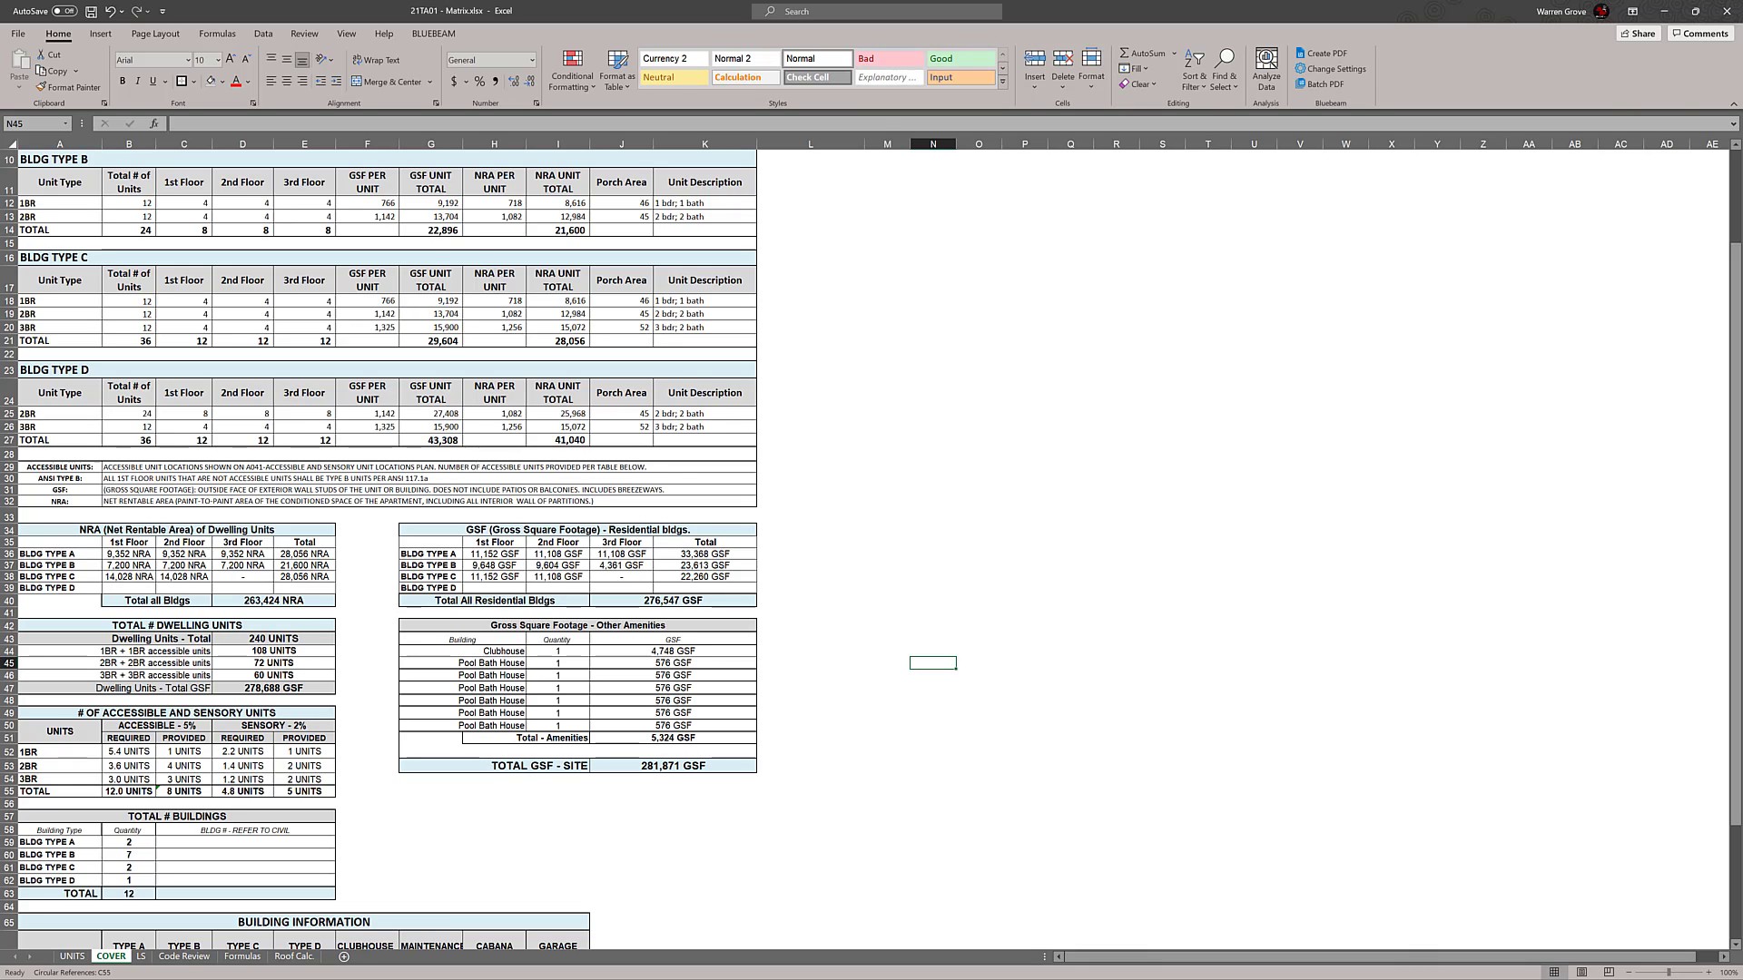
key(alt+Tab)
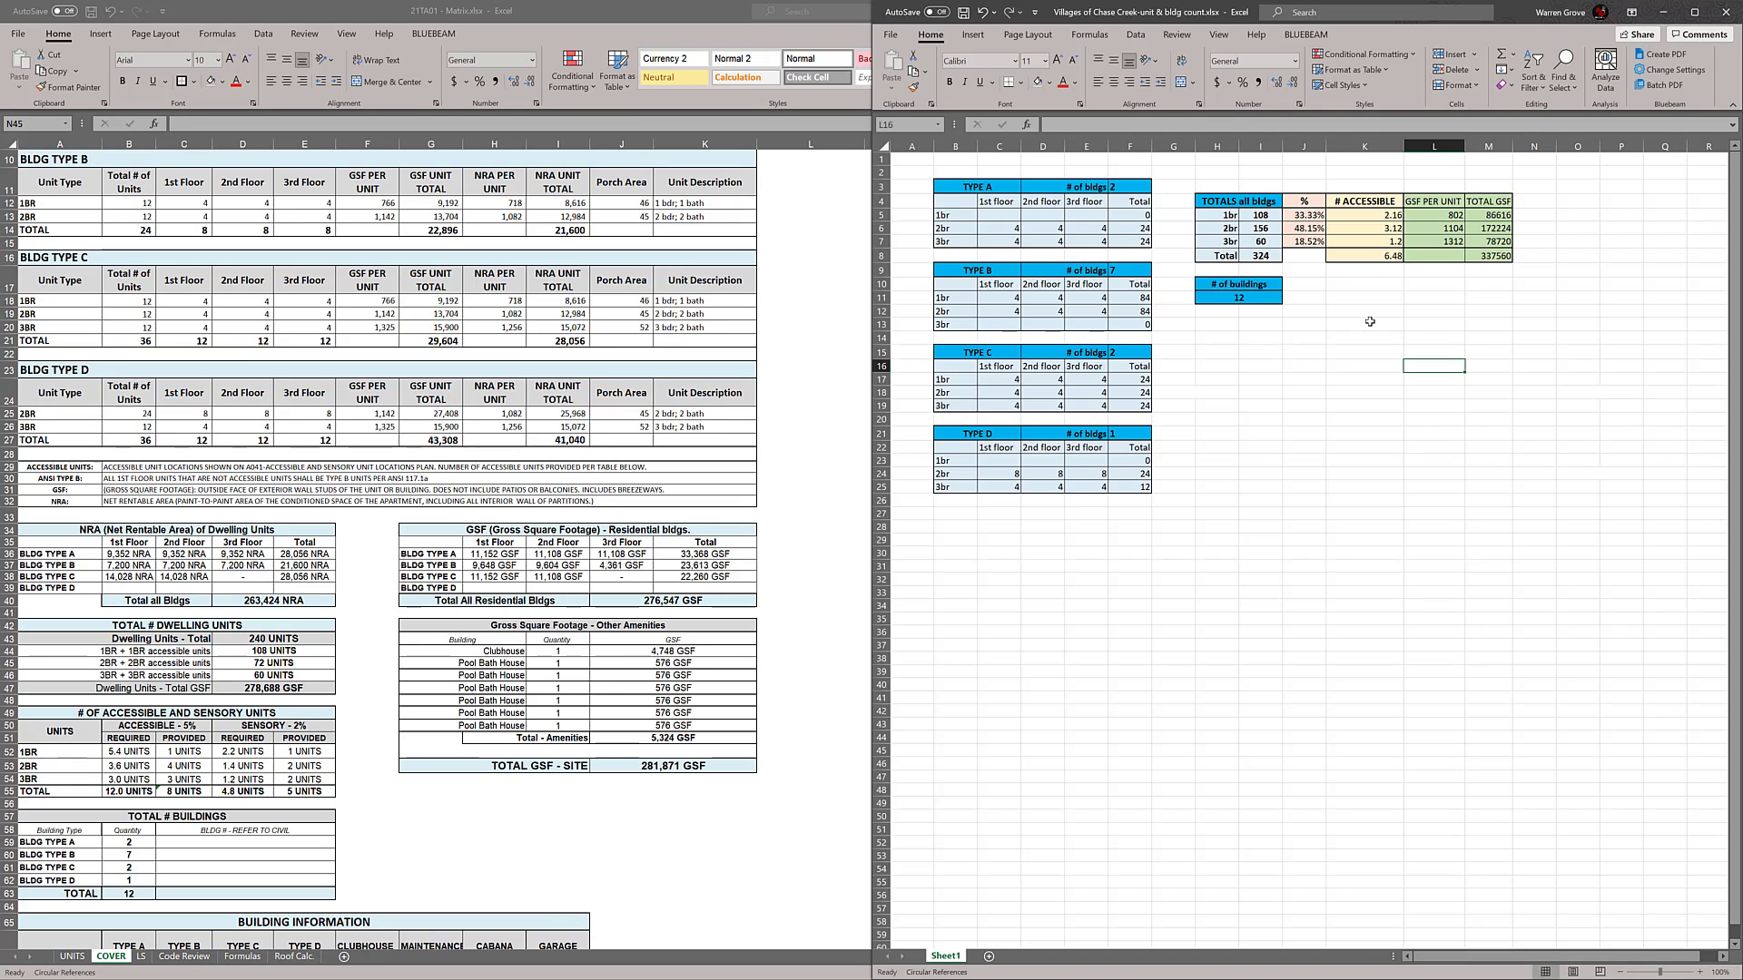
click(302, 664)
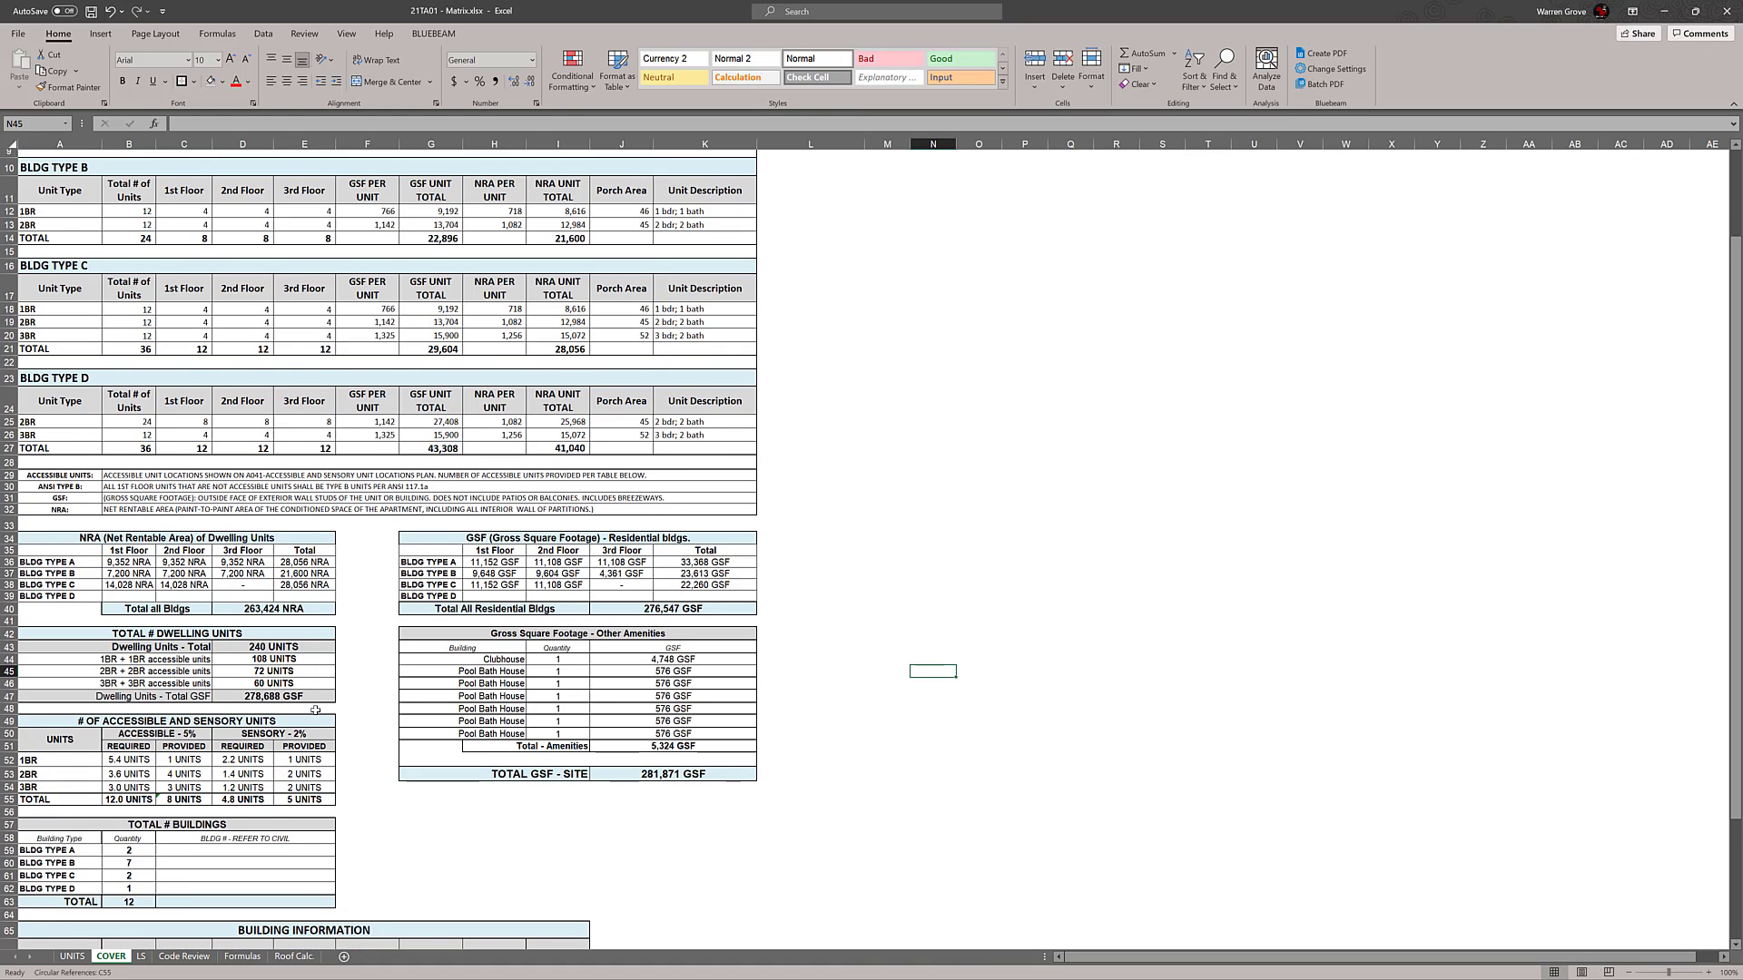
Append the BLDG TYPE B term (B13*B60) to the 2BR formula in D45 and accept the suggested formula correction
scroll(274, 720, up, 1)
double_click(257, 704)
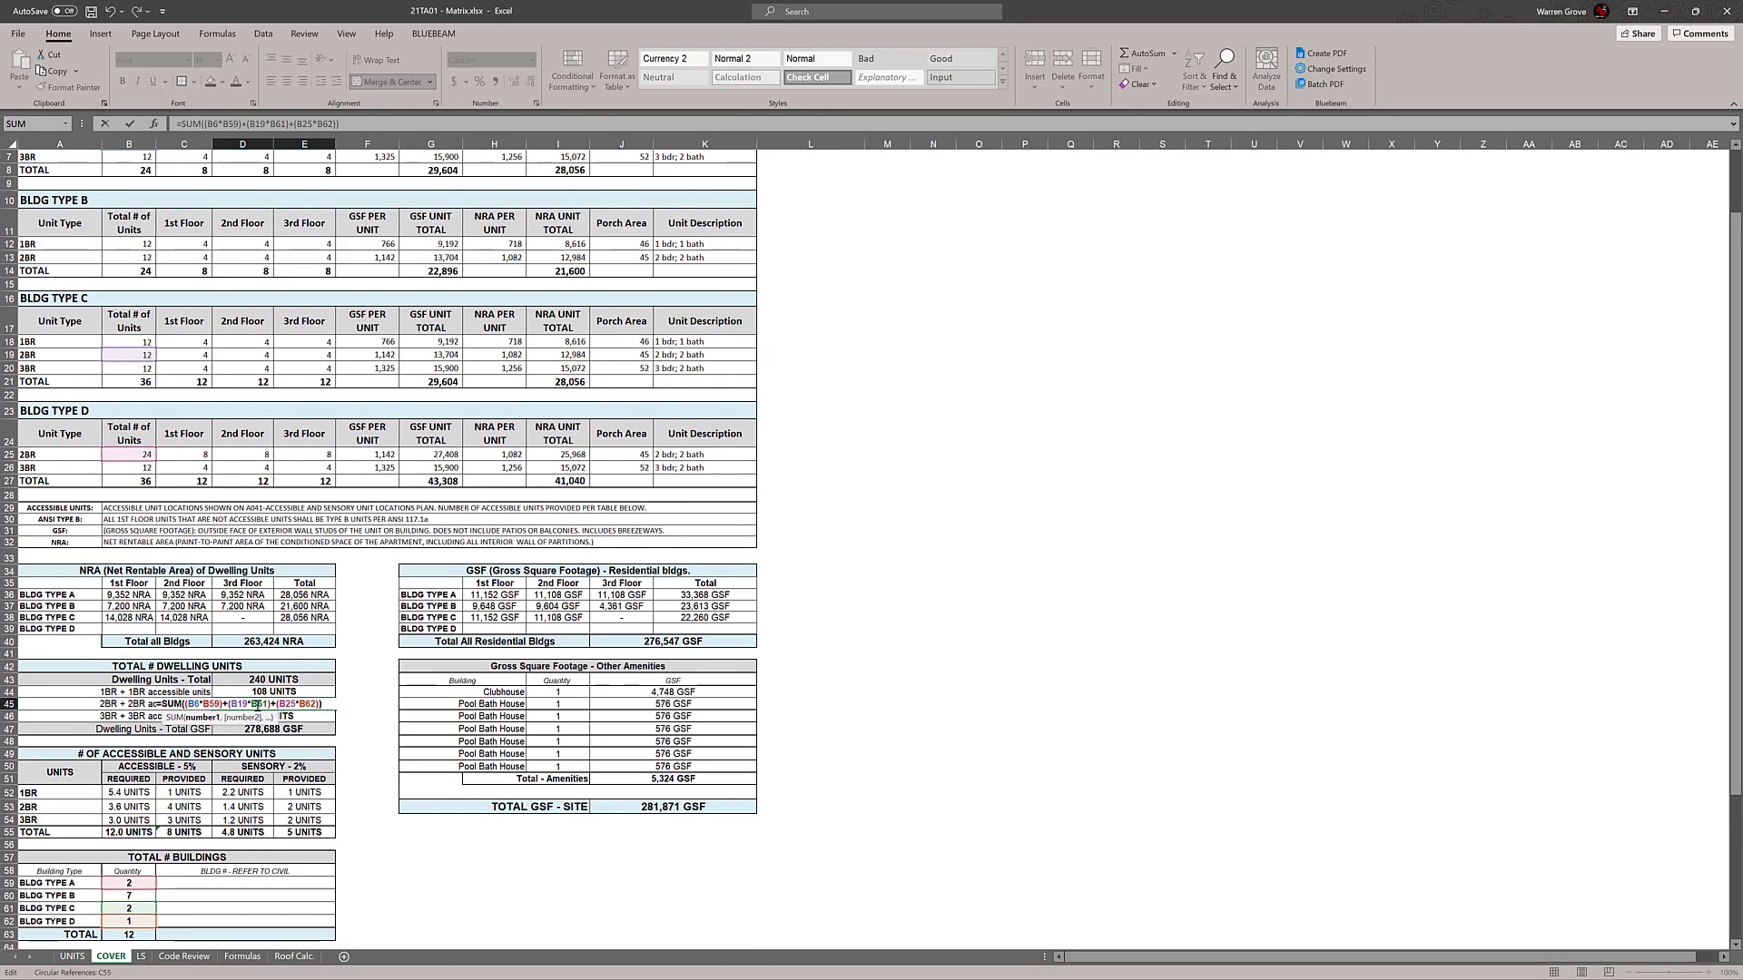
scroll(355, 692, up, 1)
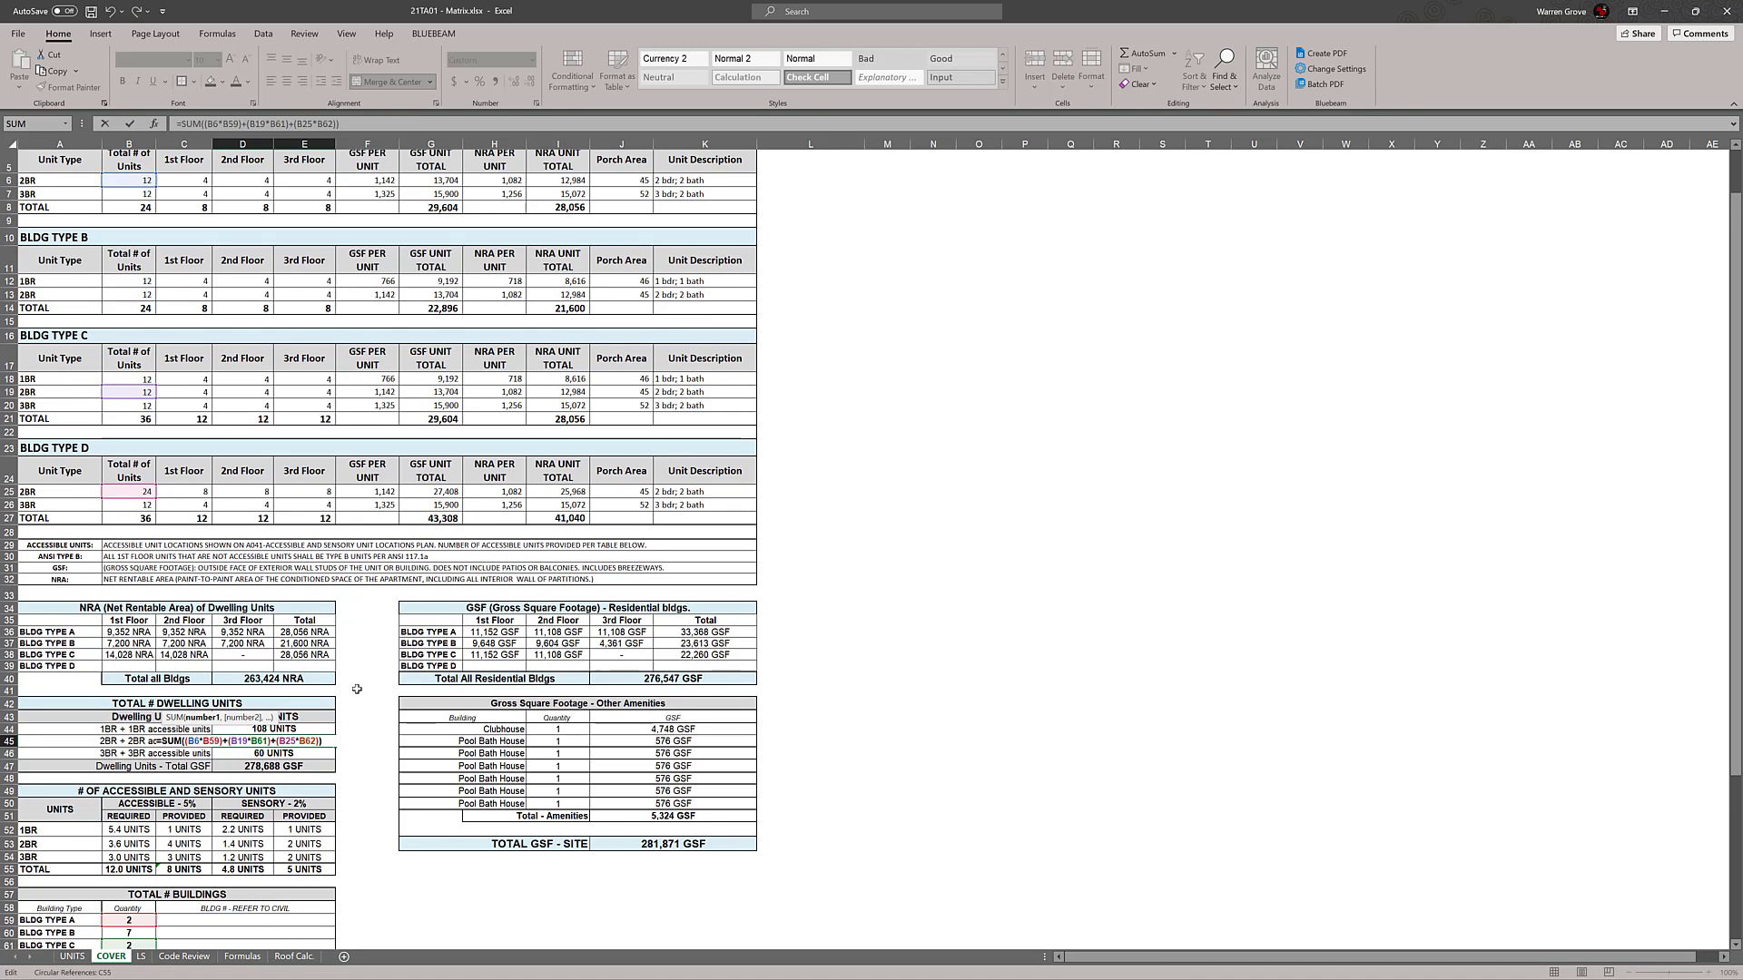
scroll(357, 689, down, 1)
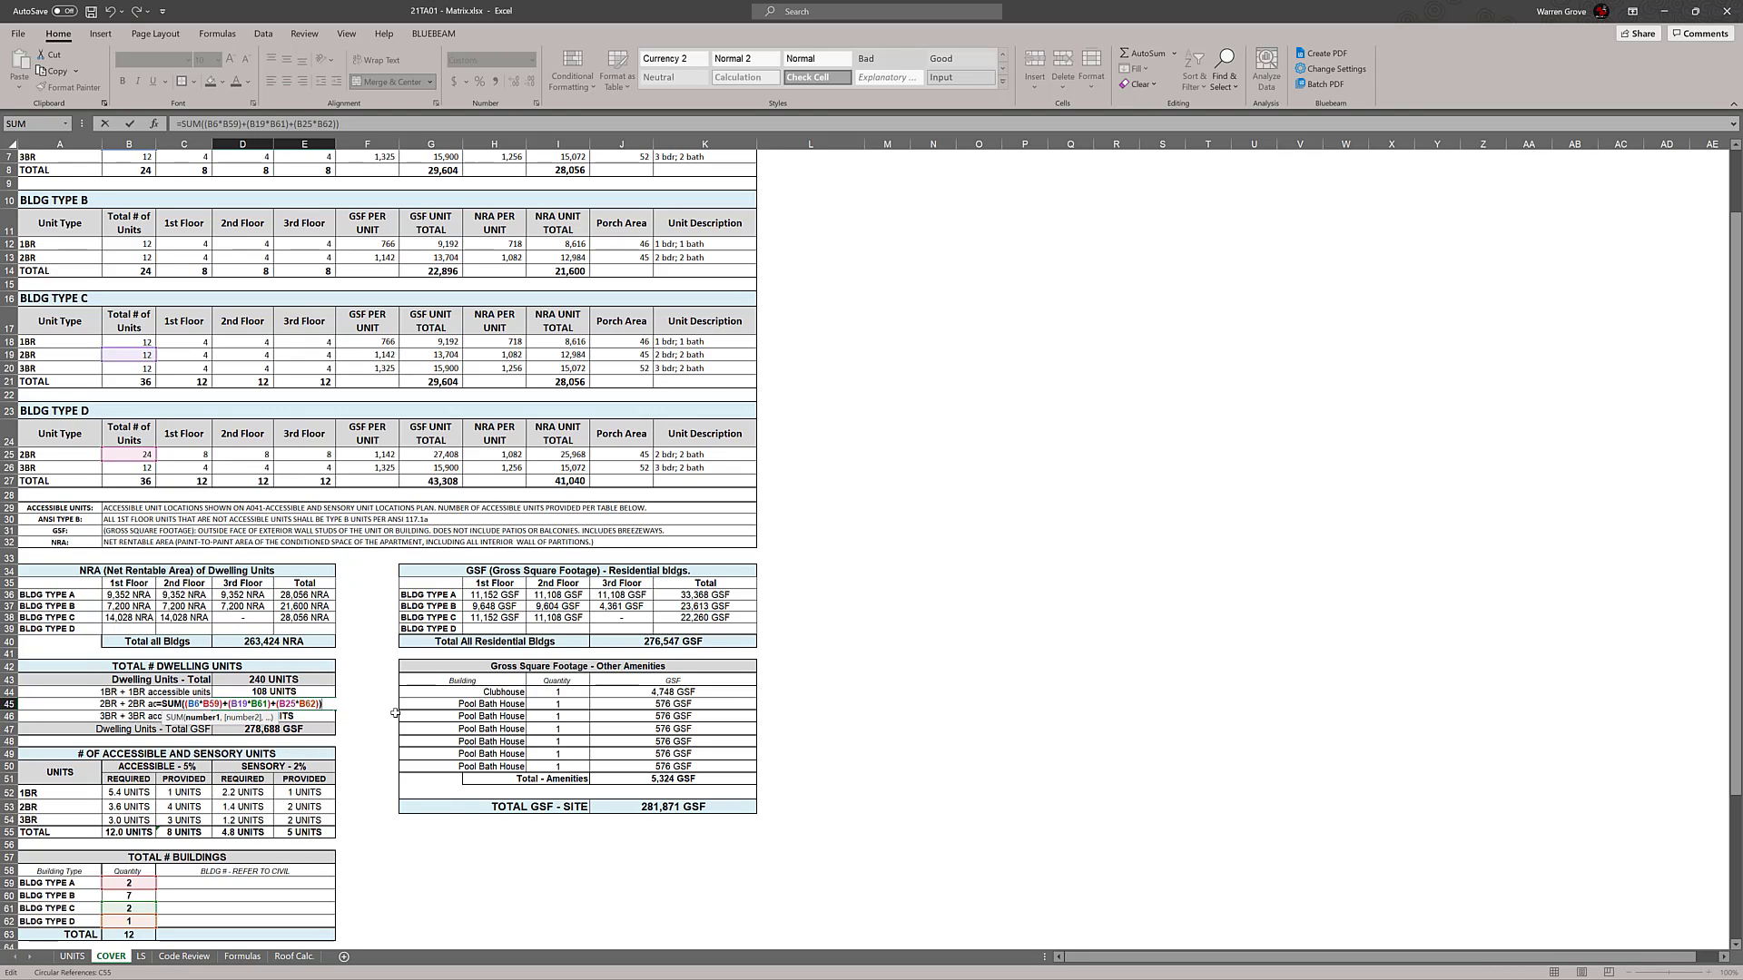
click(130, 257)
text(*)
scroll(372, 549, down, 1)
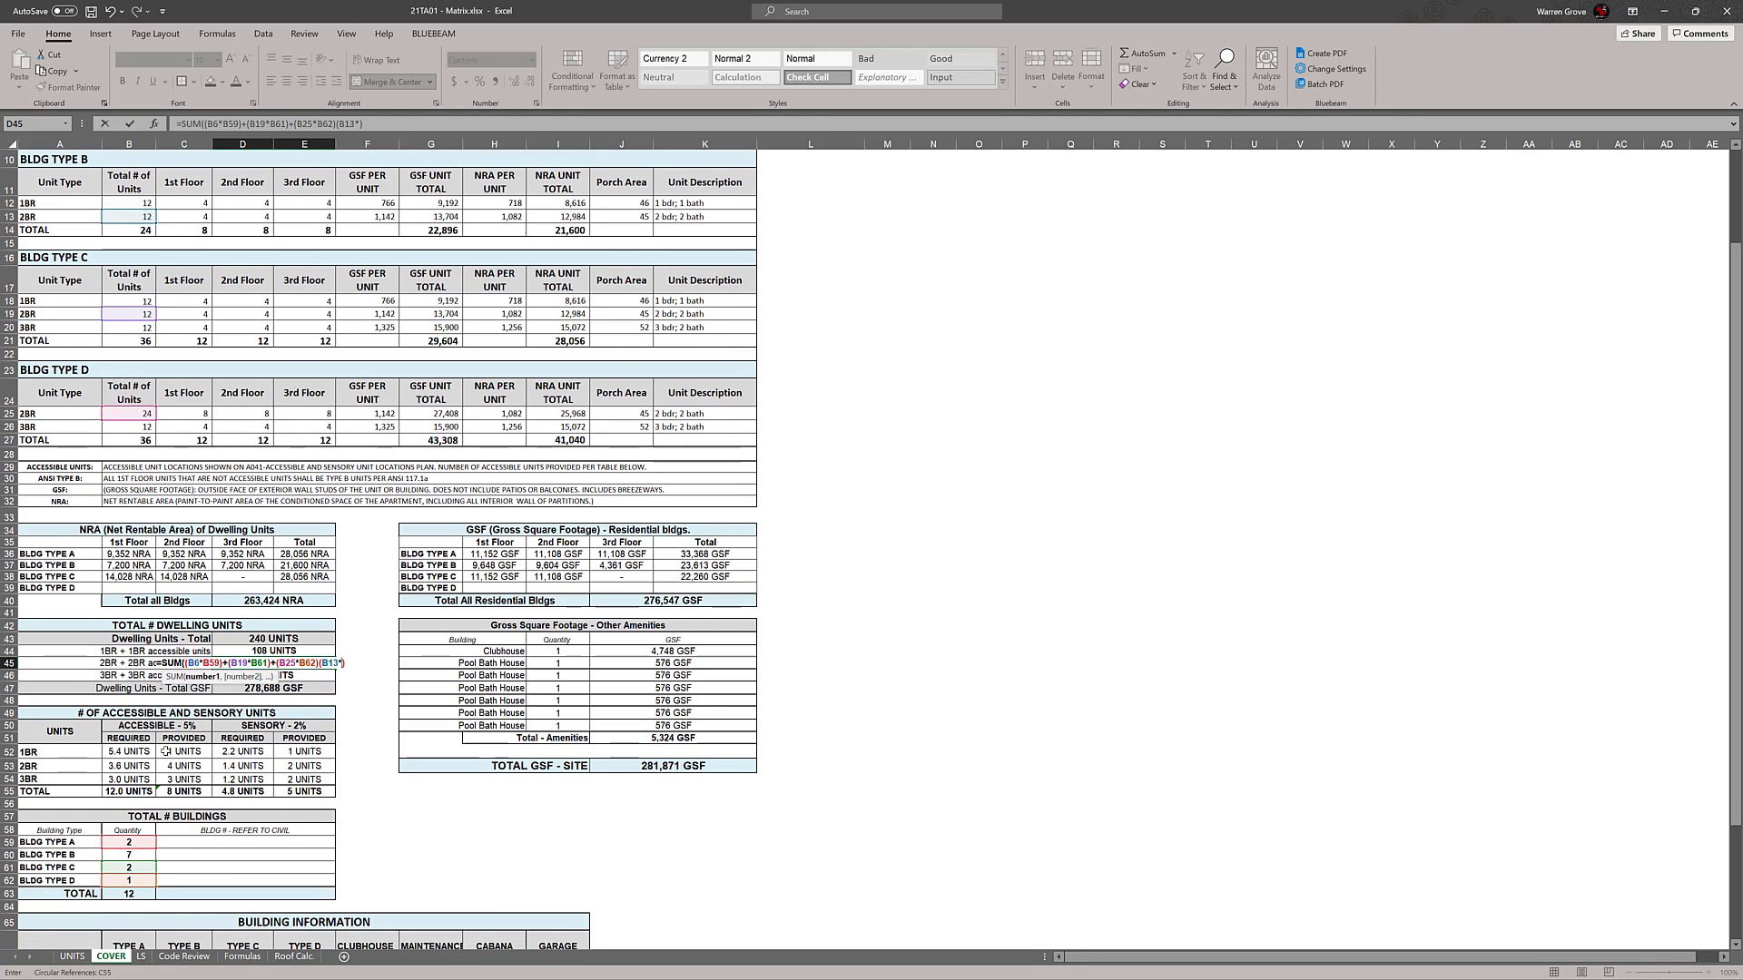
click(129, 856)
text())
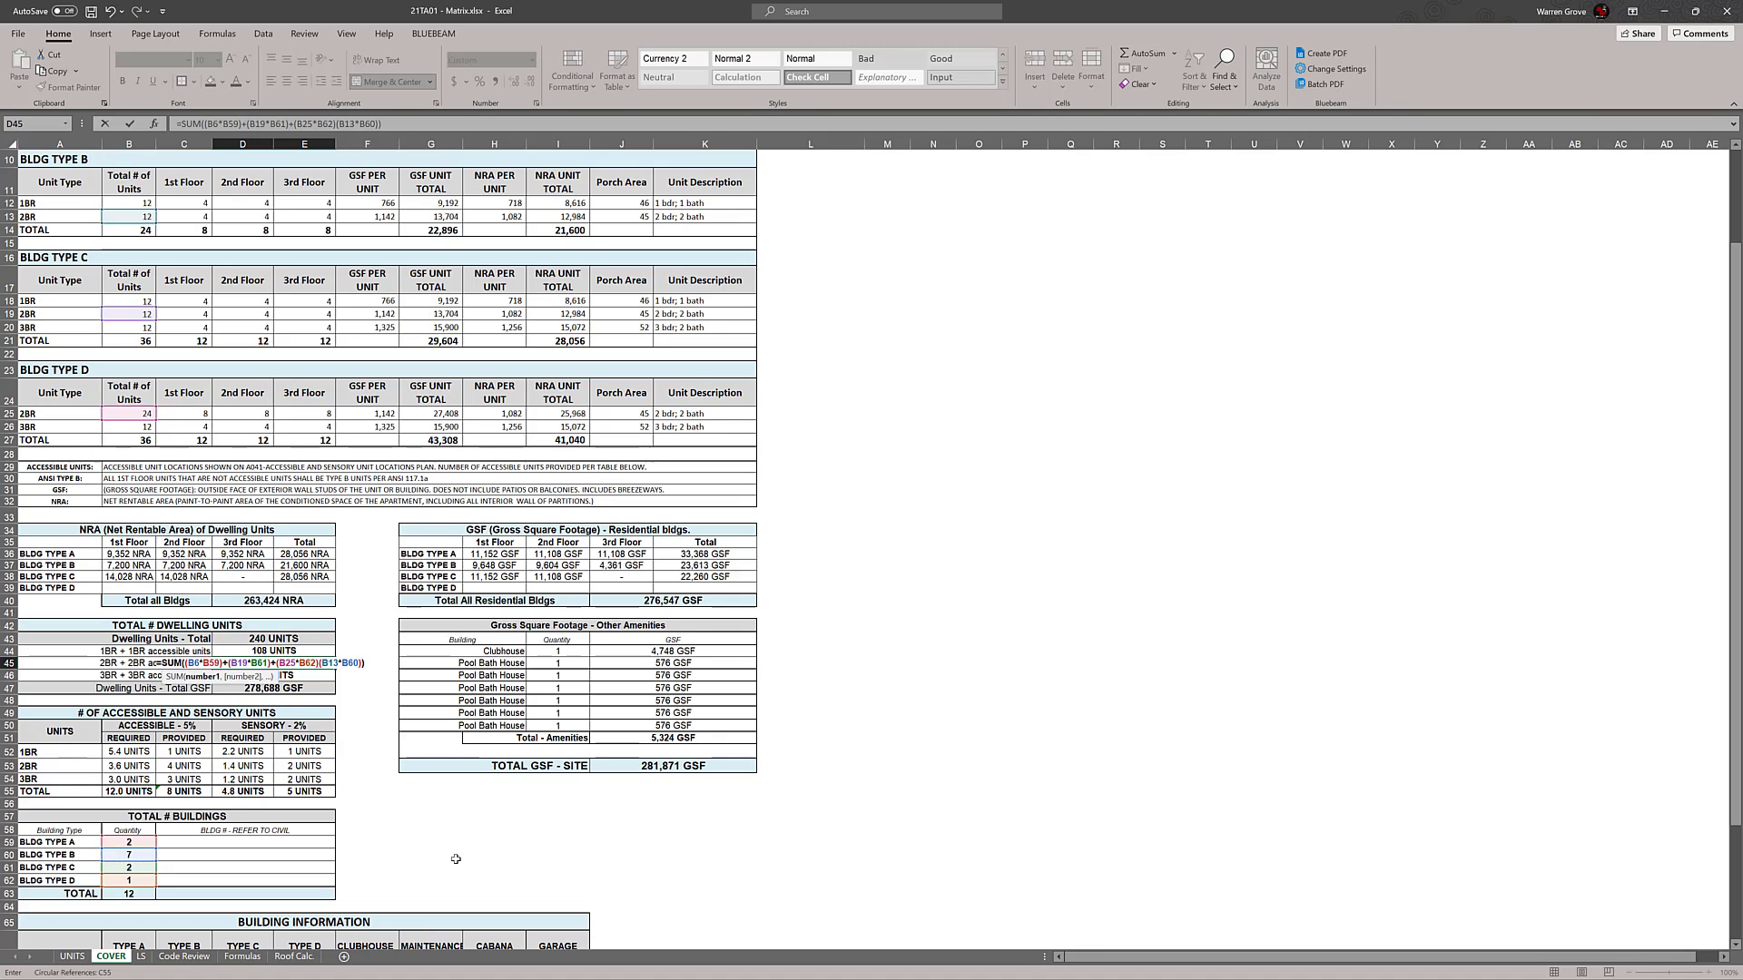
key(Return)
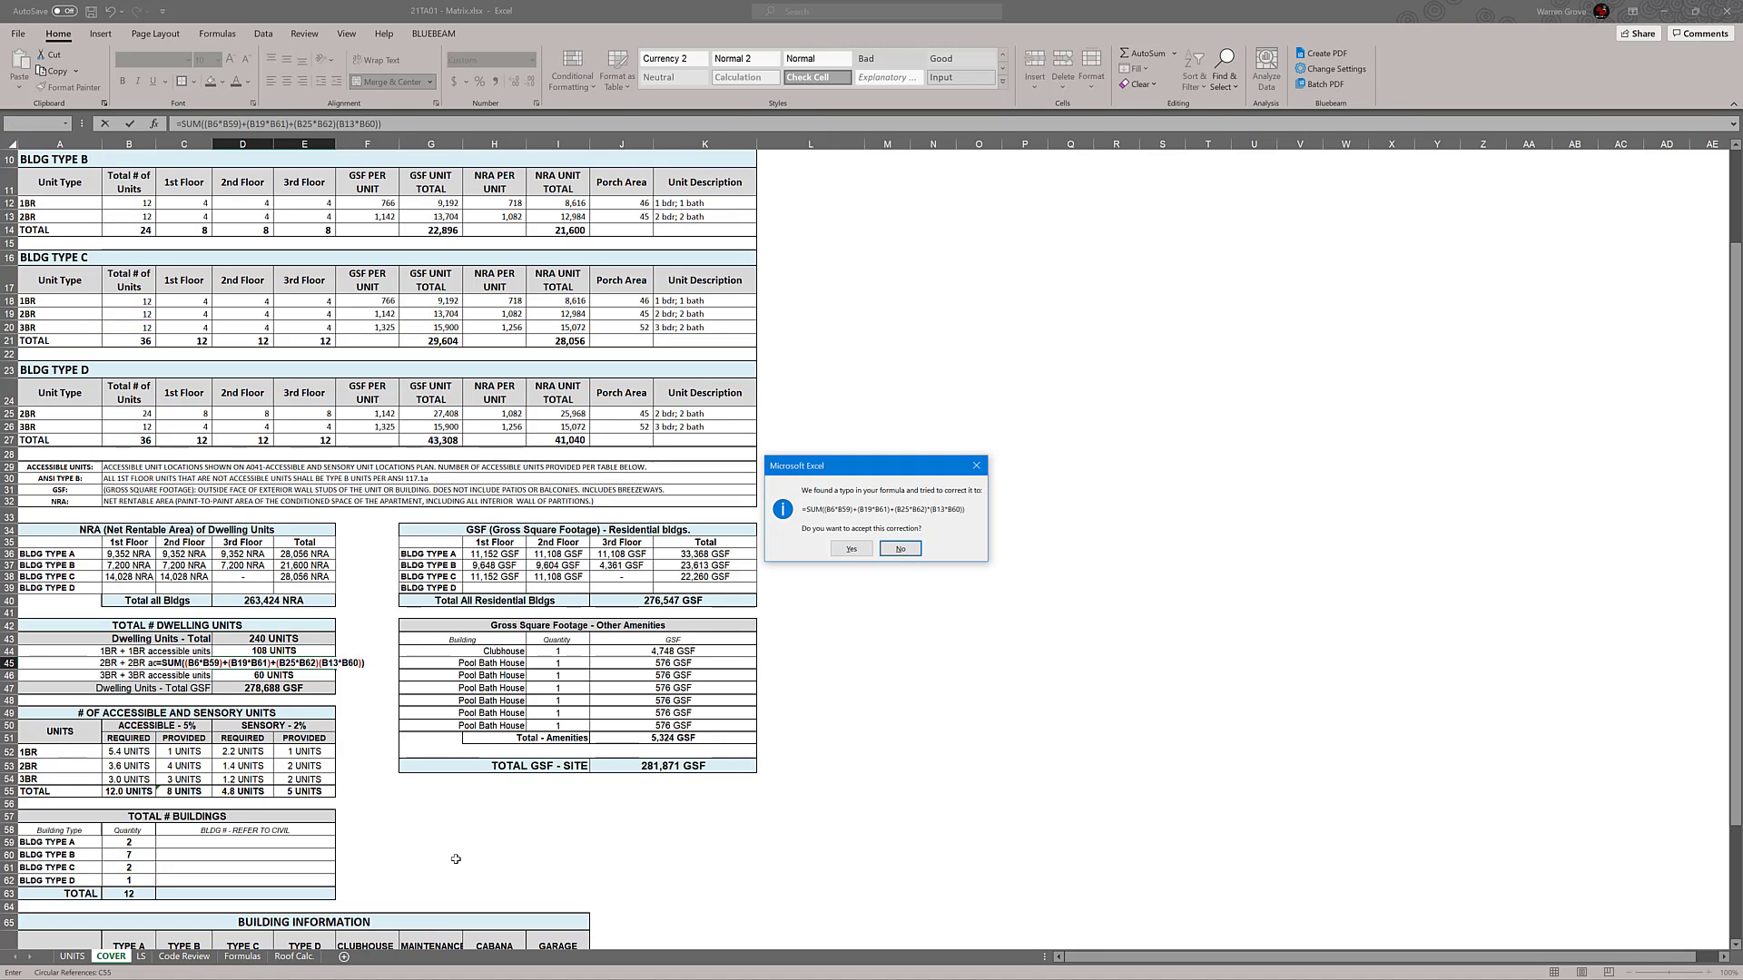
click(857, 551)
Replace the multiplication sign before (B13*B60) in the 2BR formula with a plus sign and compare the totals with the count workbook
double_click(329, 663)
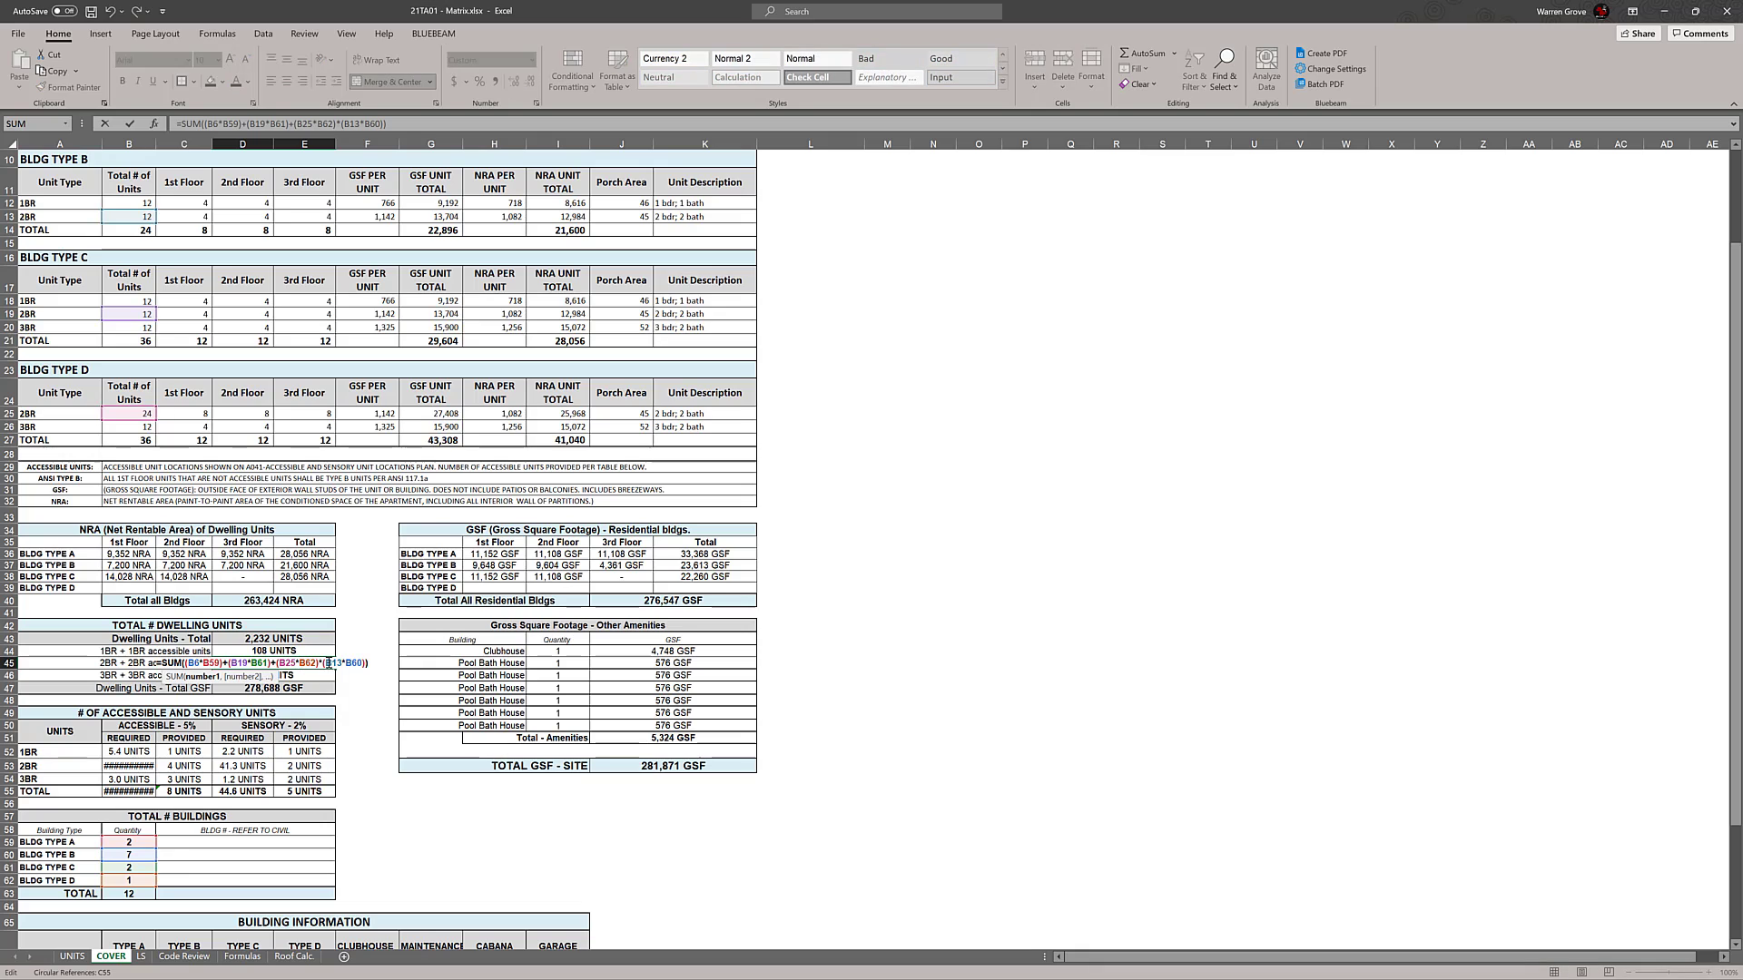
key(BackSpace)
text(+)
key(Return)
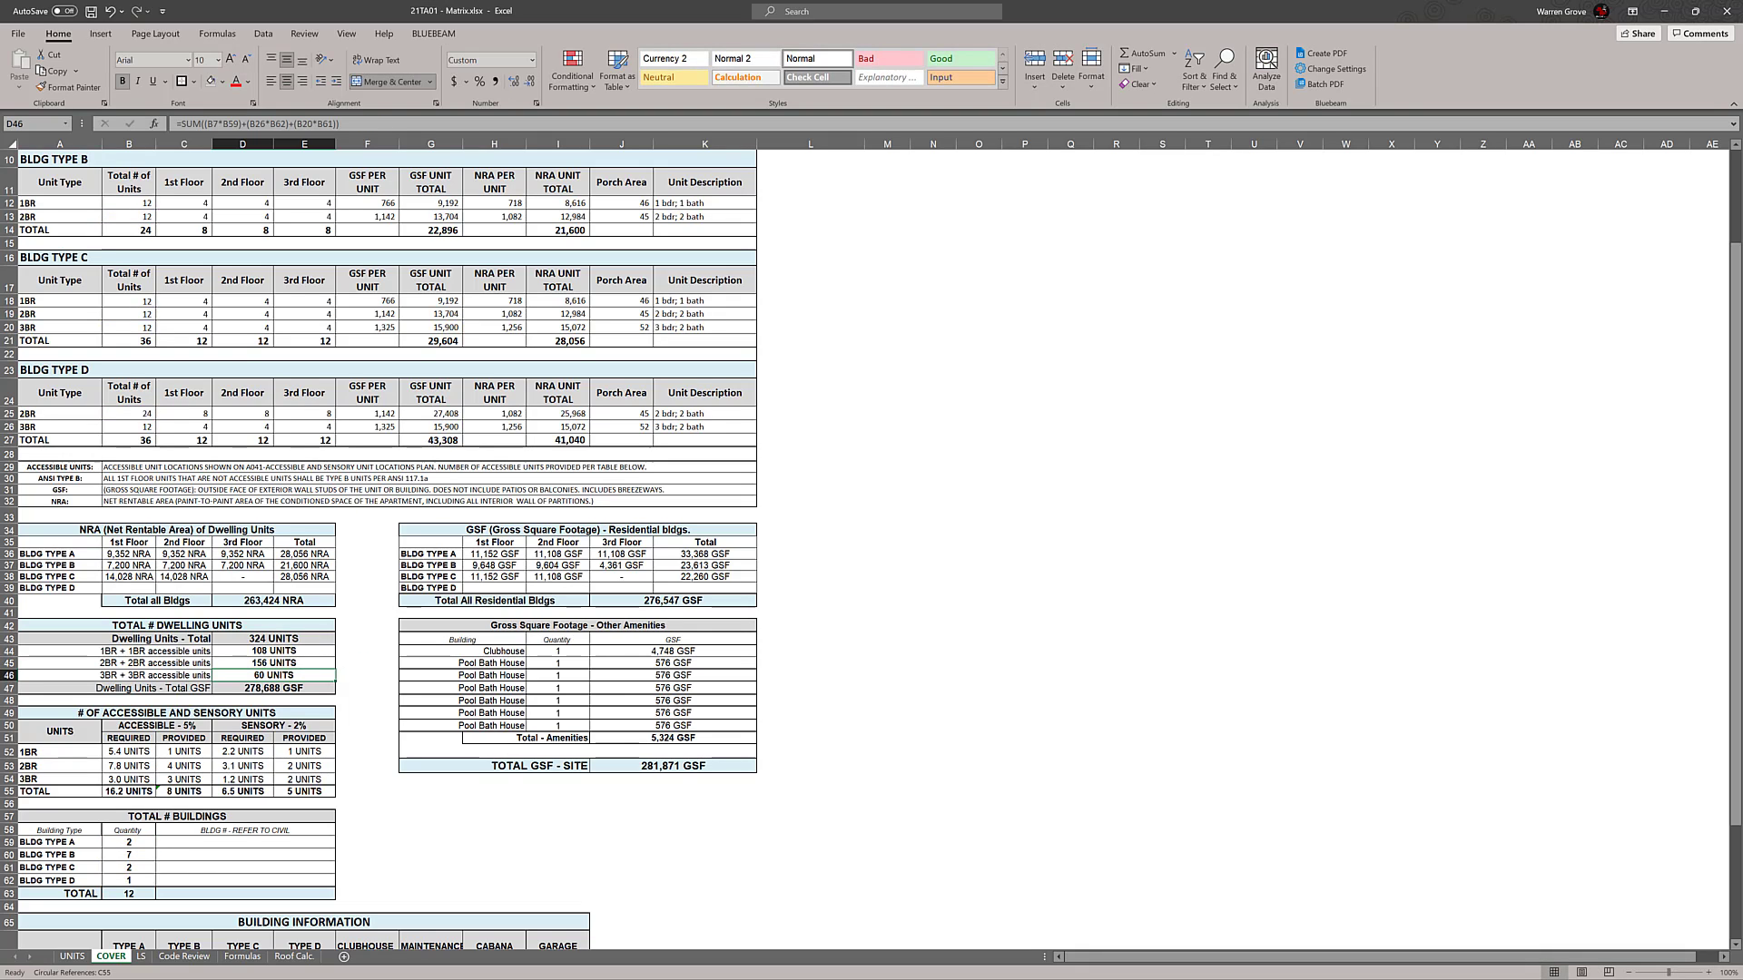
key(alt+Tab)
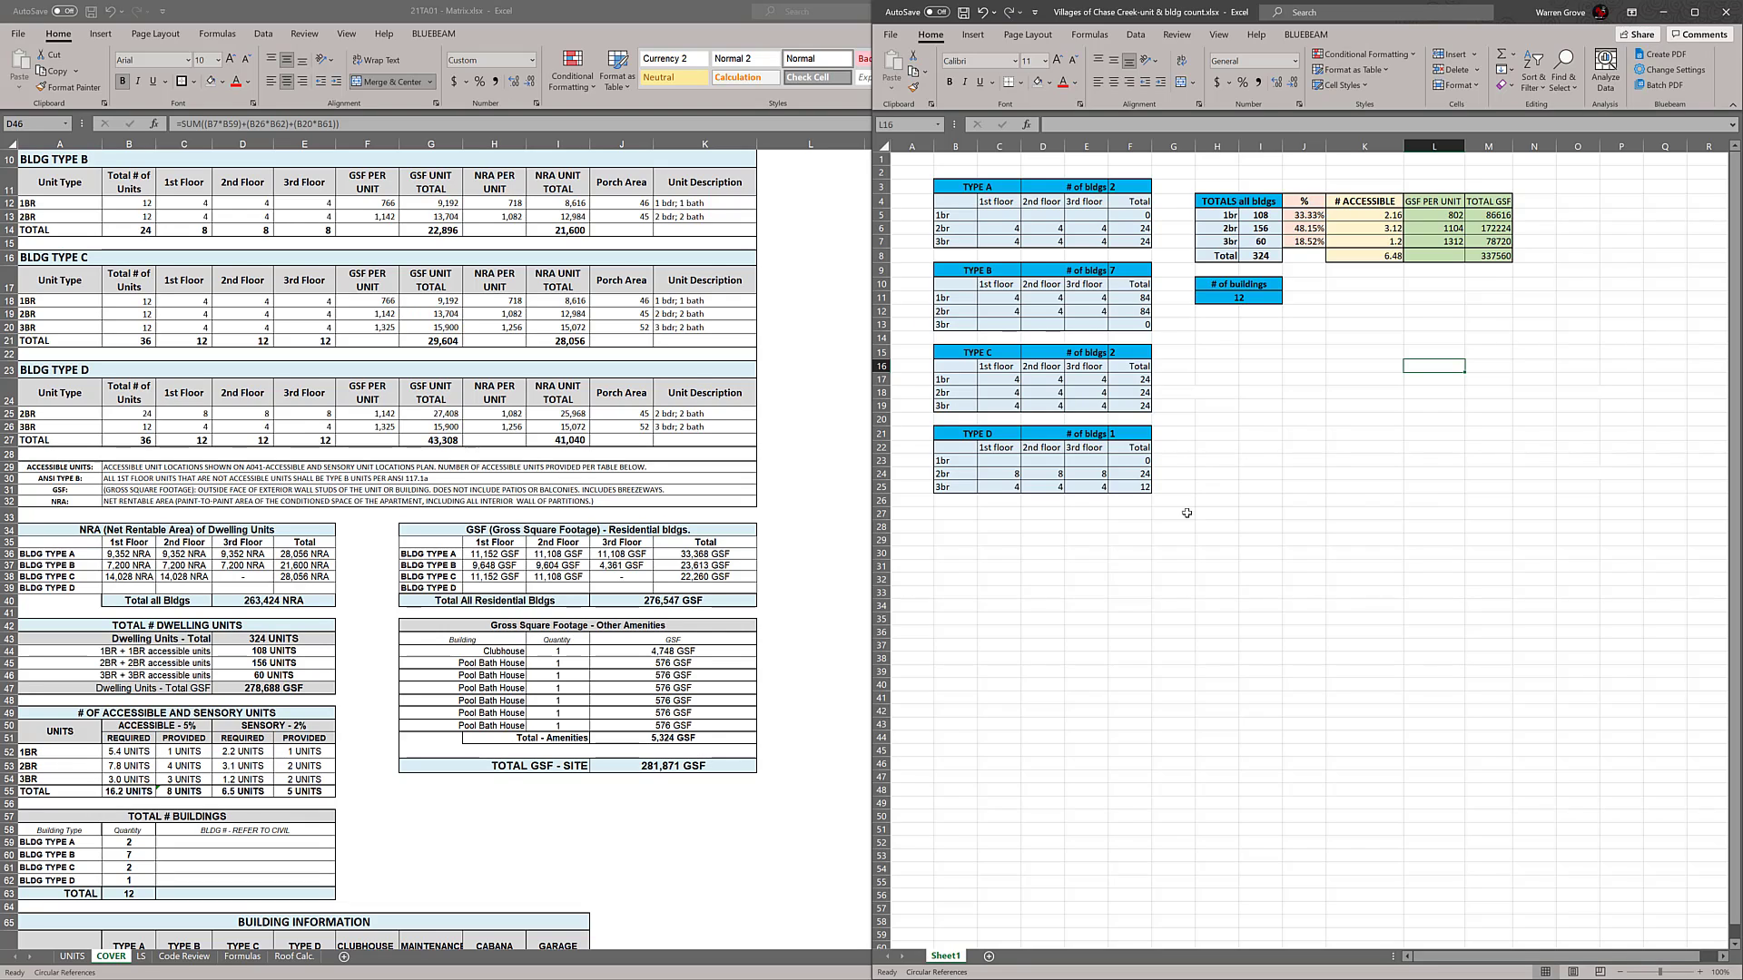
key(super+Up)
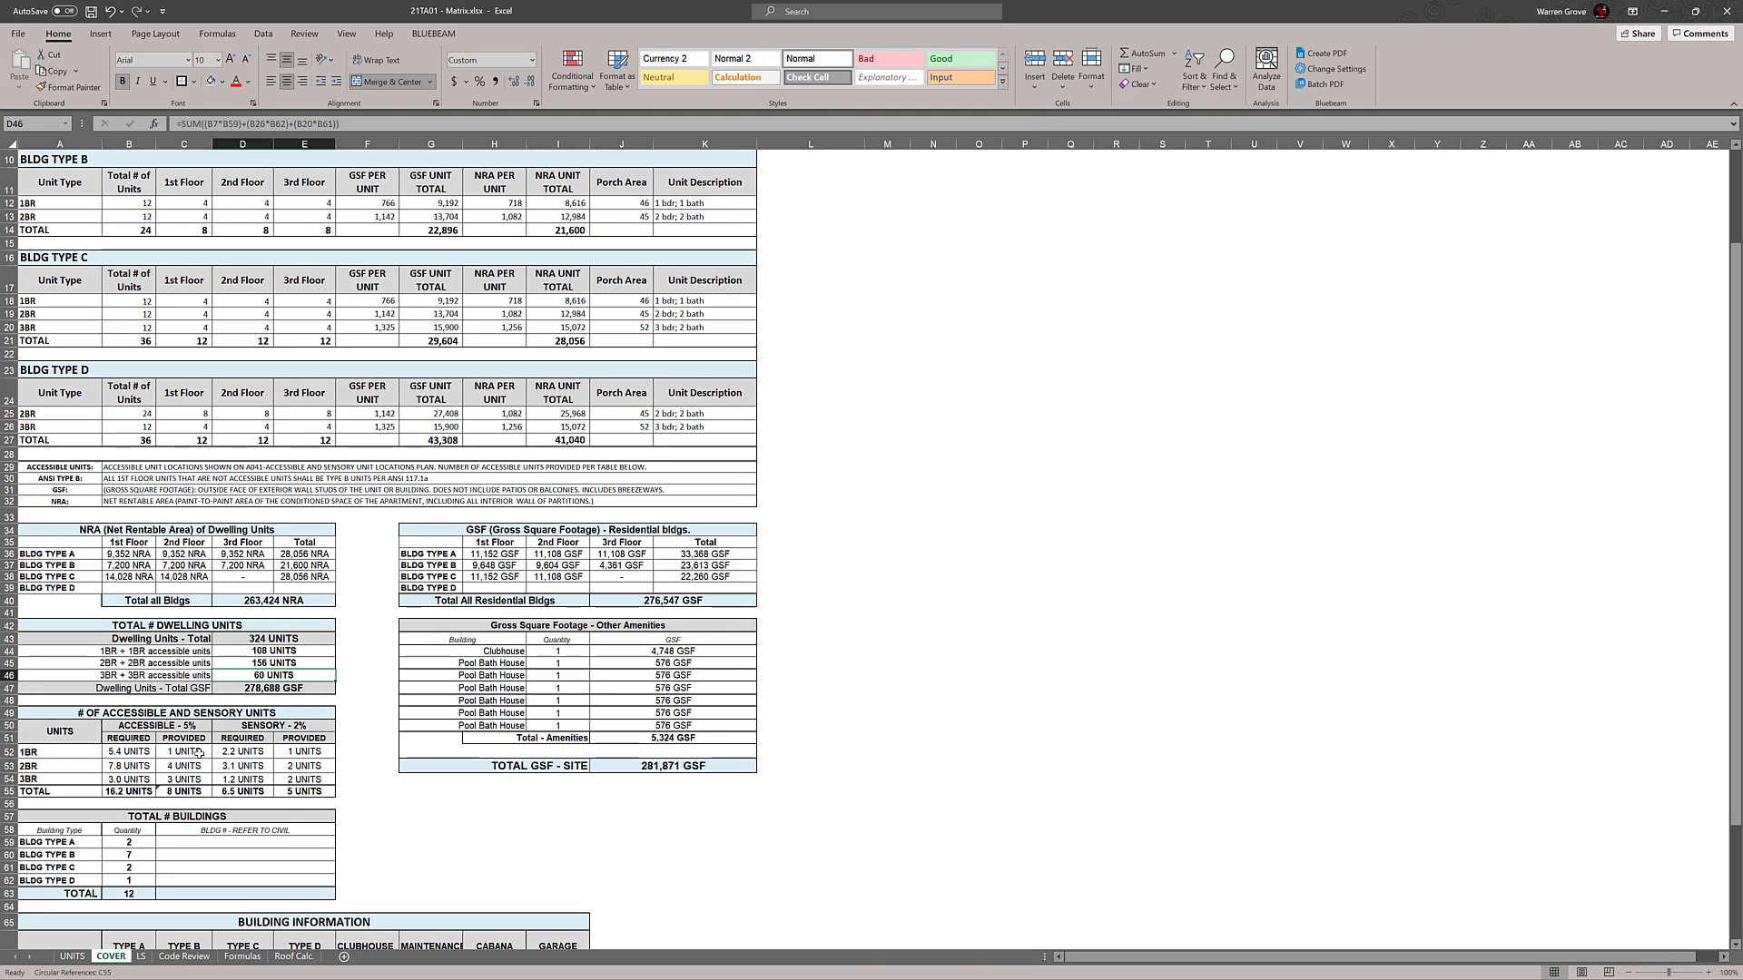
Set the provided accessible units to 6 for 1BR and 8 for 2BR in the accessible and sensory units table
click(199, 752)
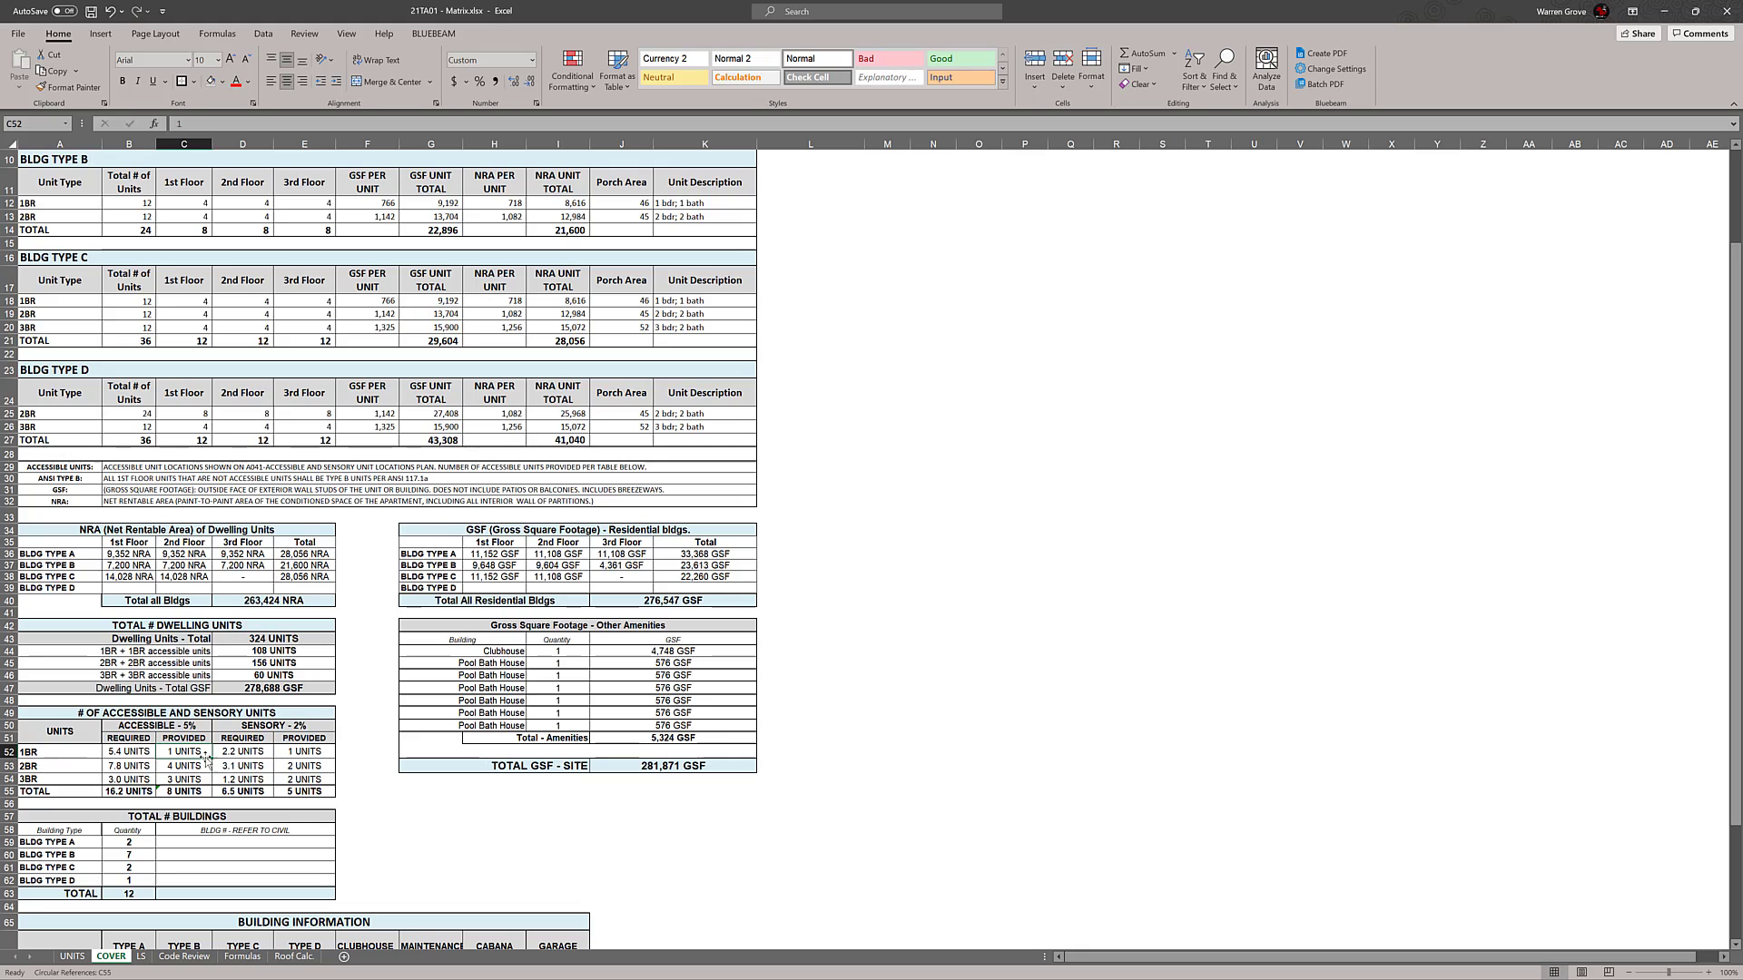
text(6)
key(Return)
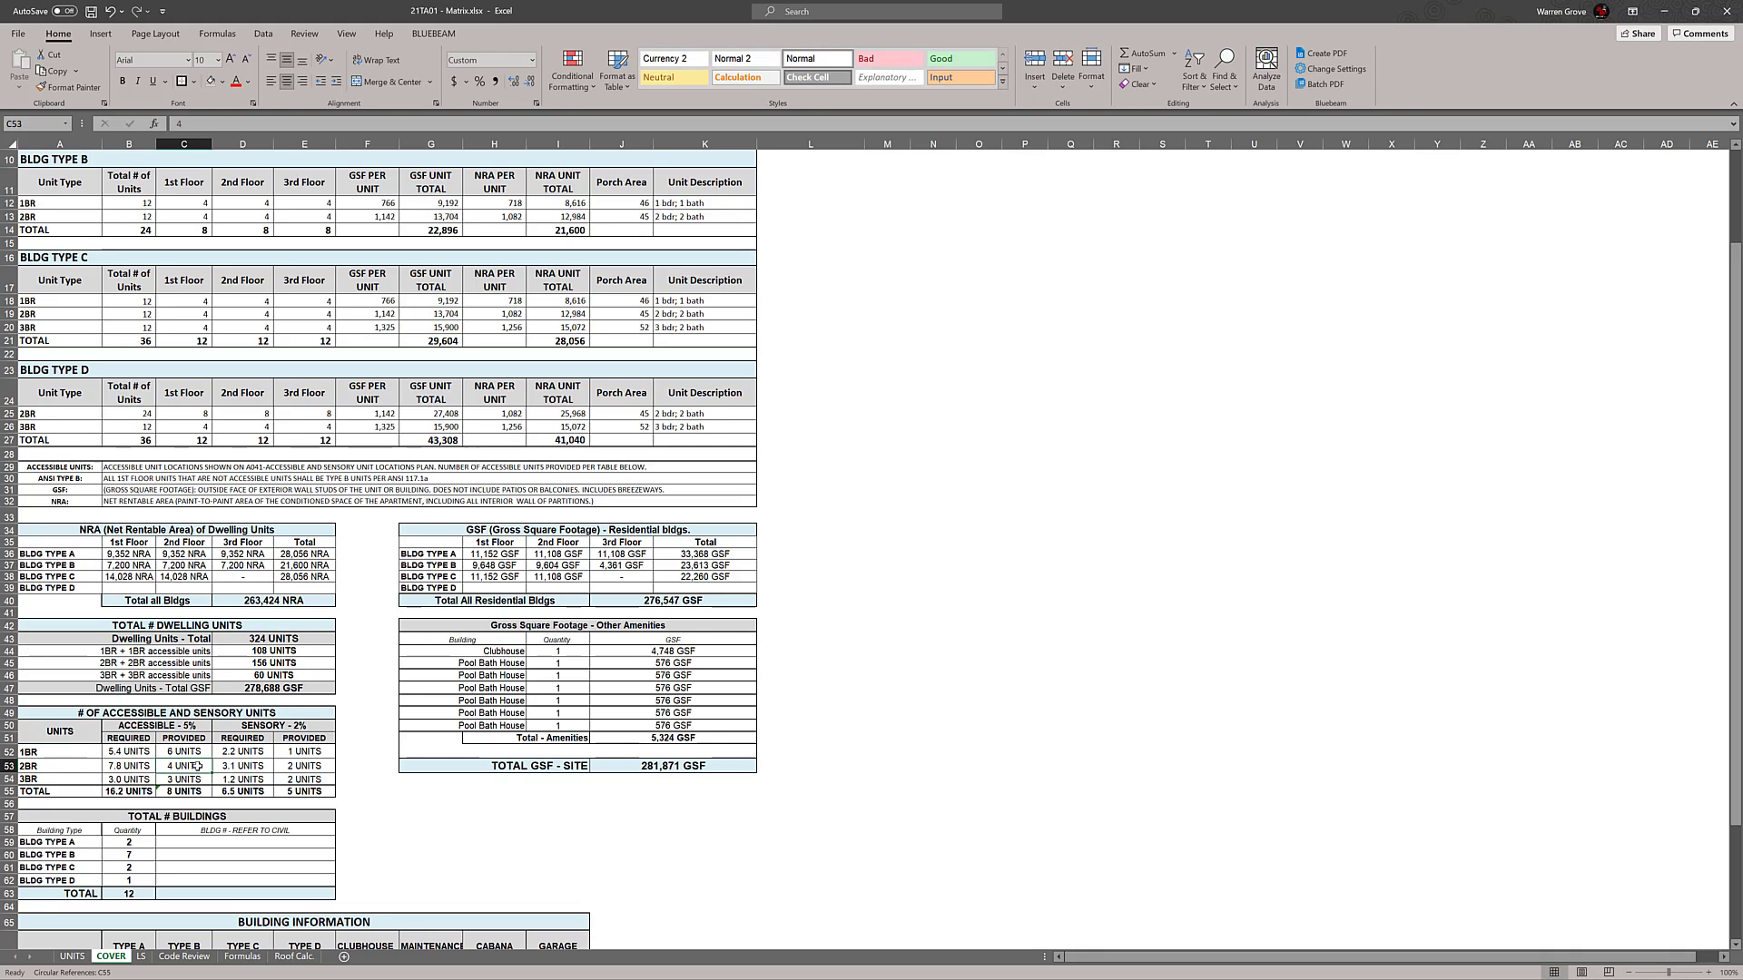
text(8)
key(Return)
Set the provided sensory units to 3 for 1BR and 4 for 2BR
click(292, 753)
text(3)
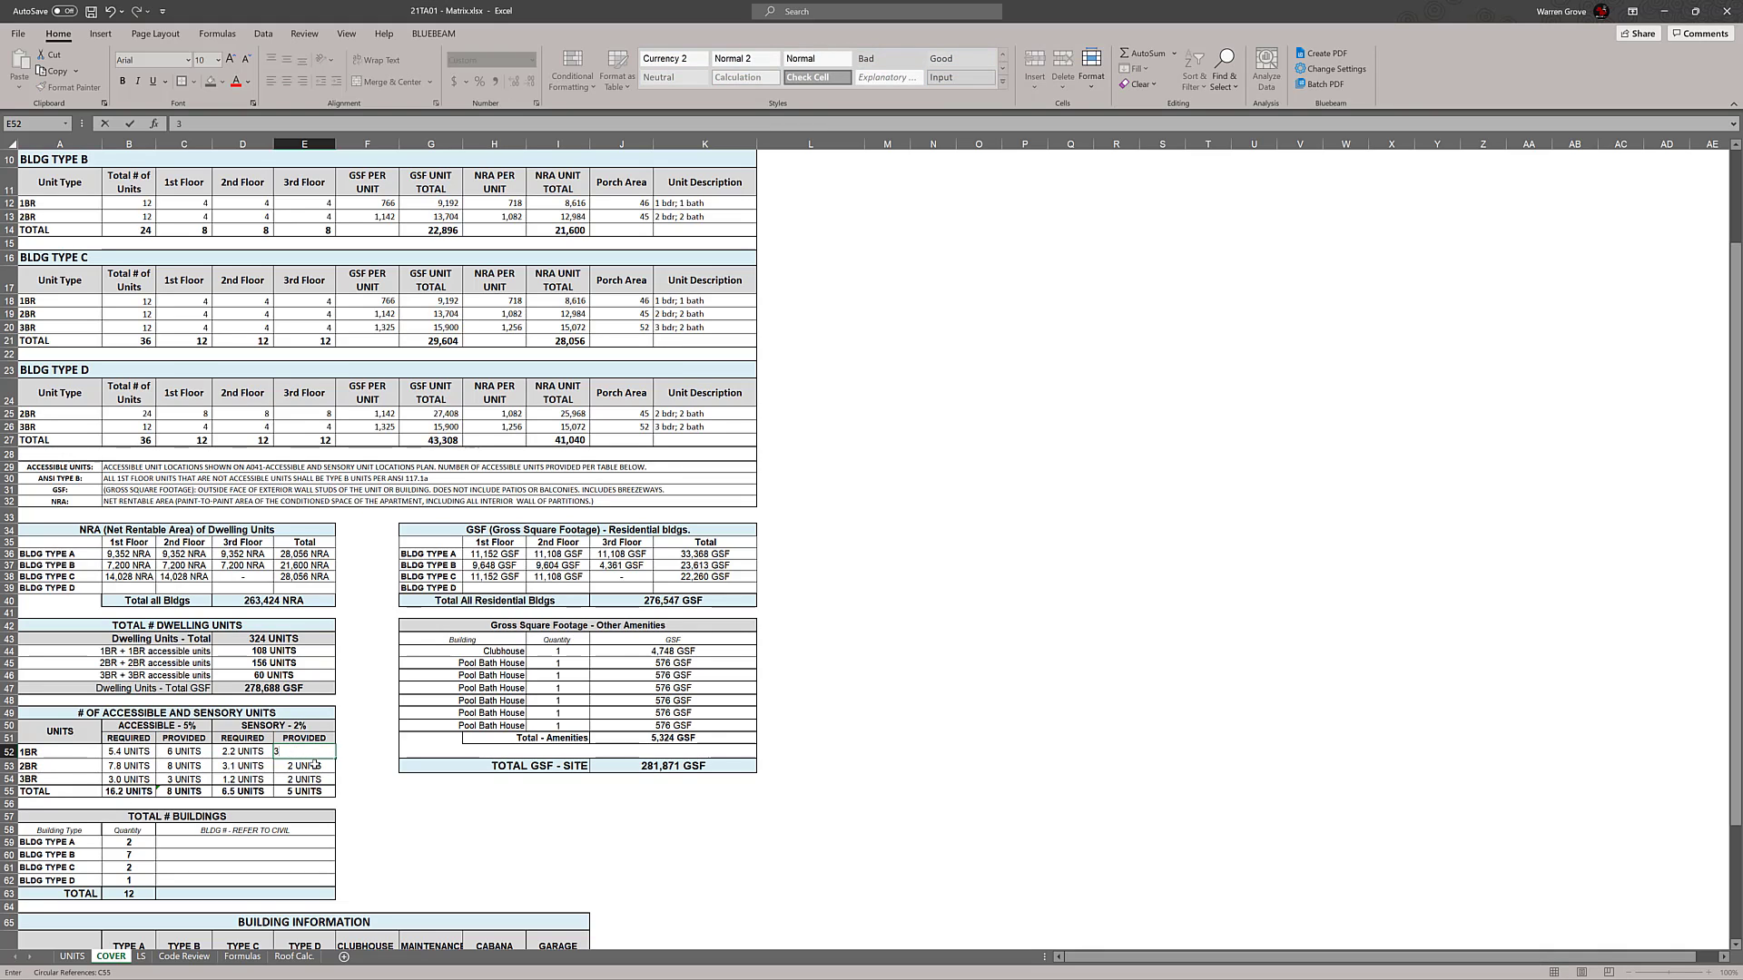
key(Return)
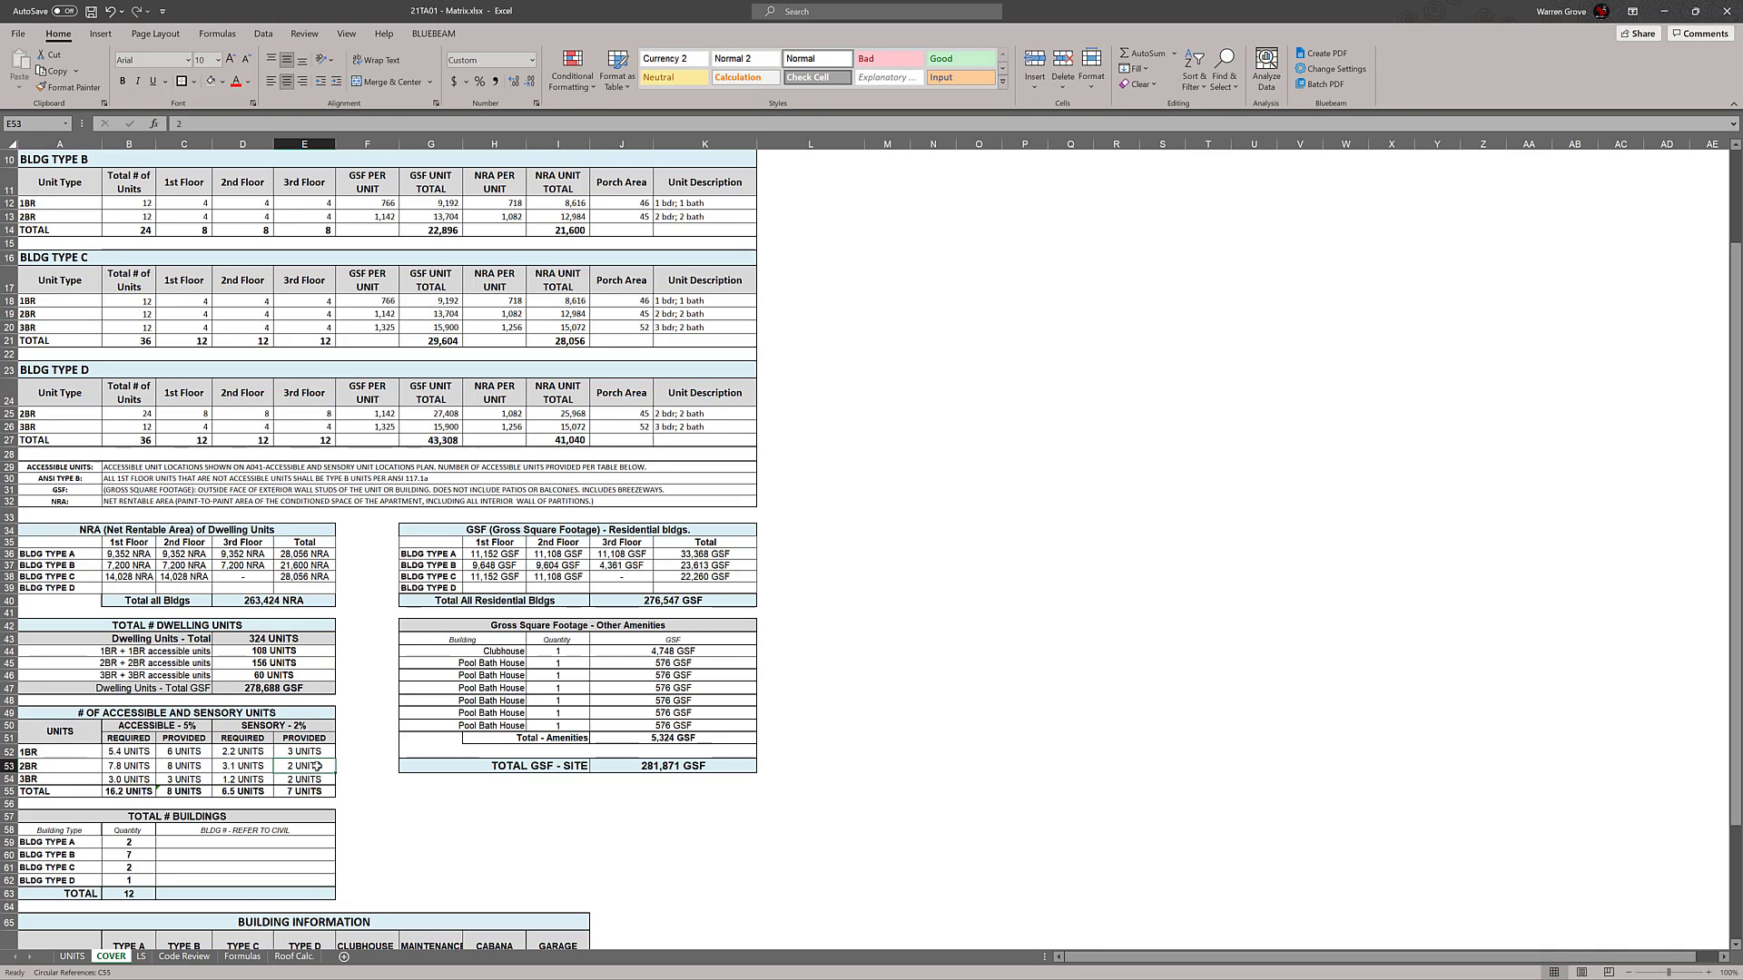
text(4)
key(Return)
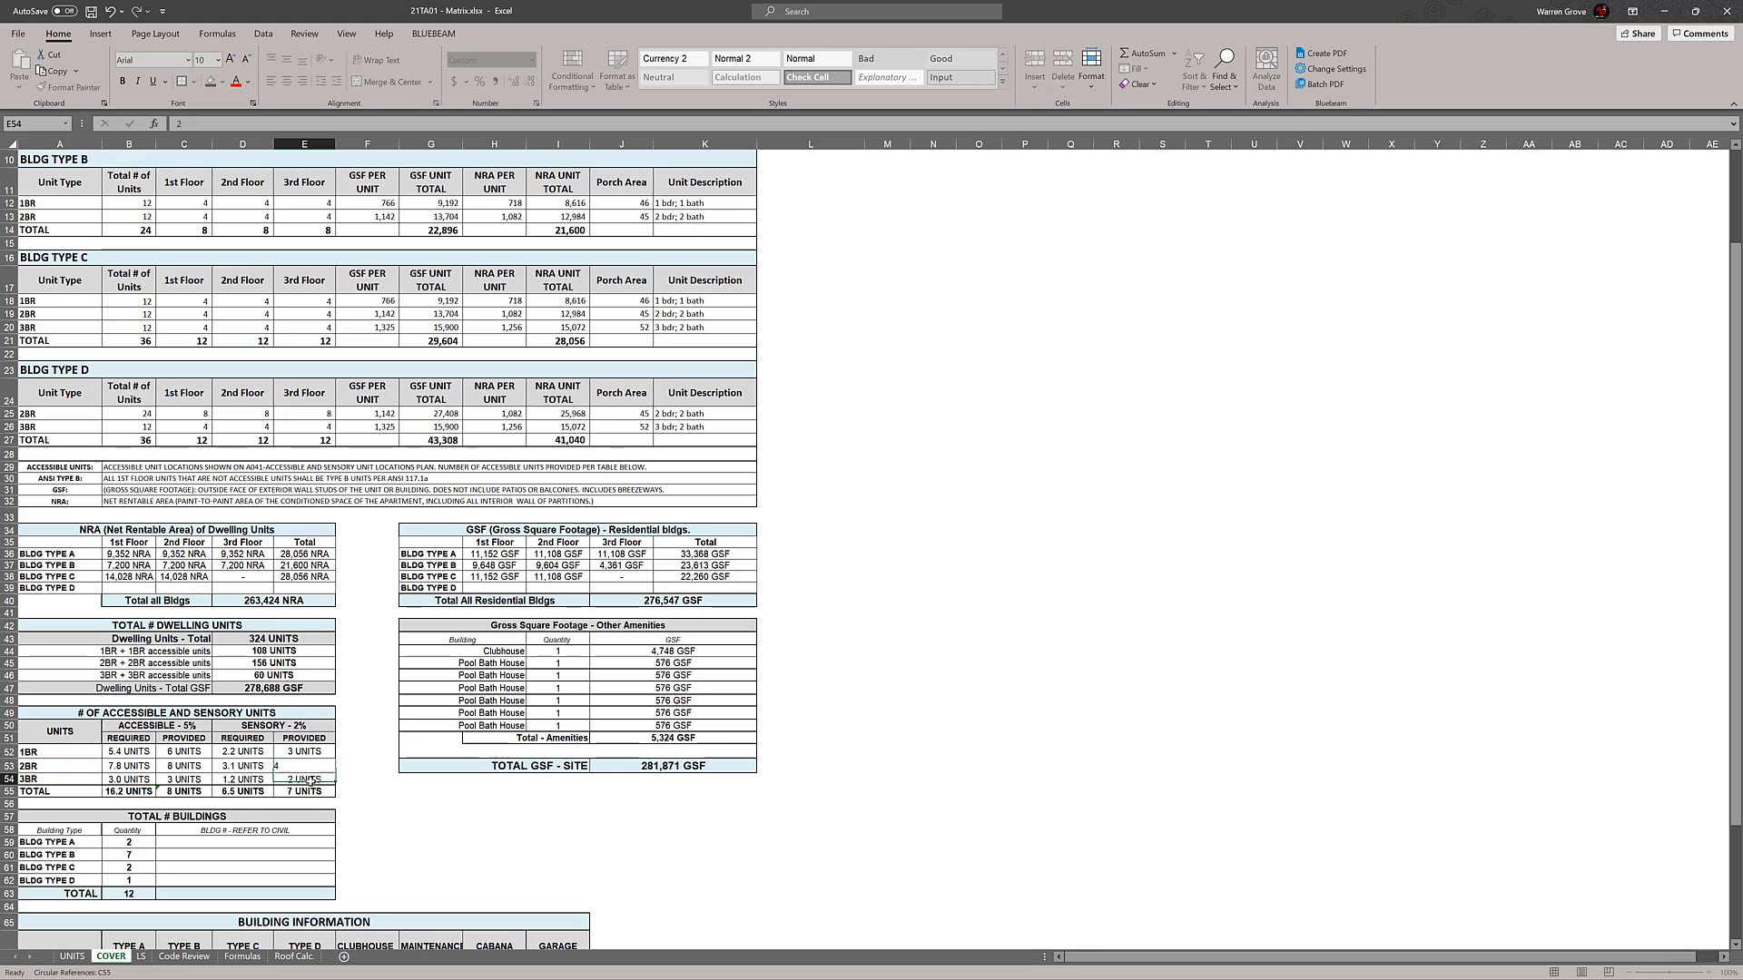
click(500, 822)
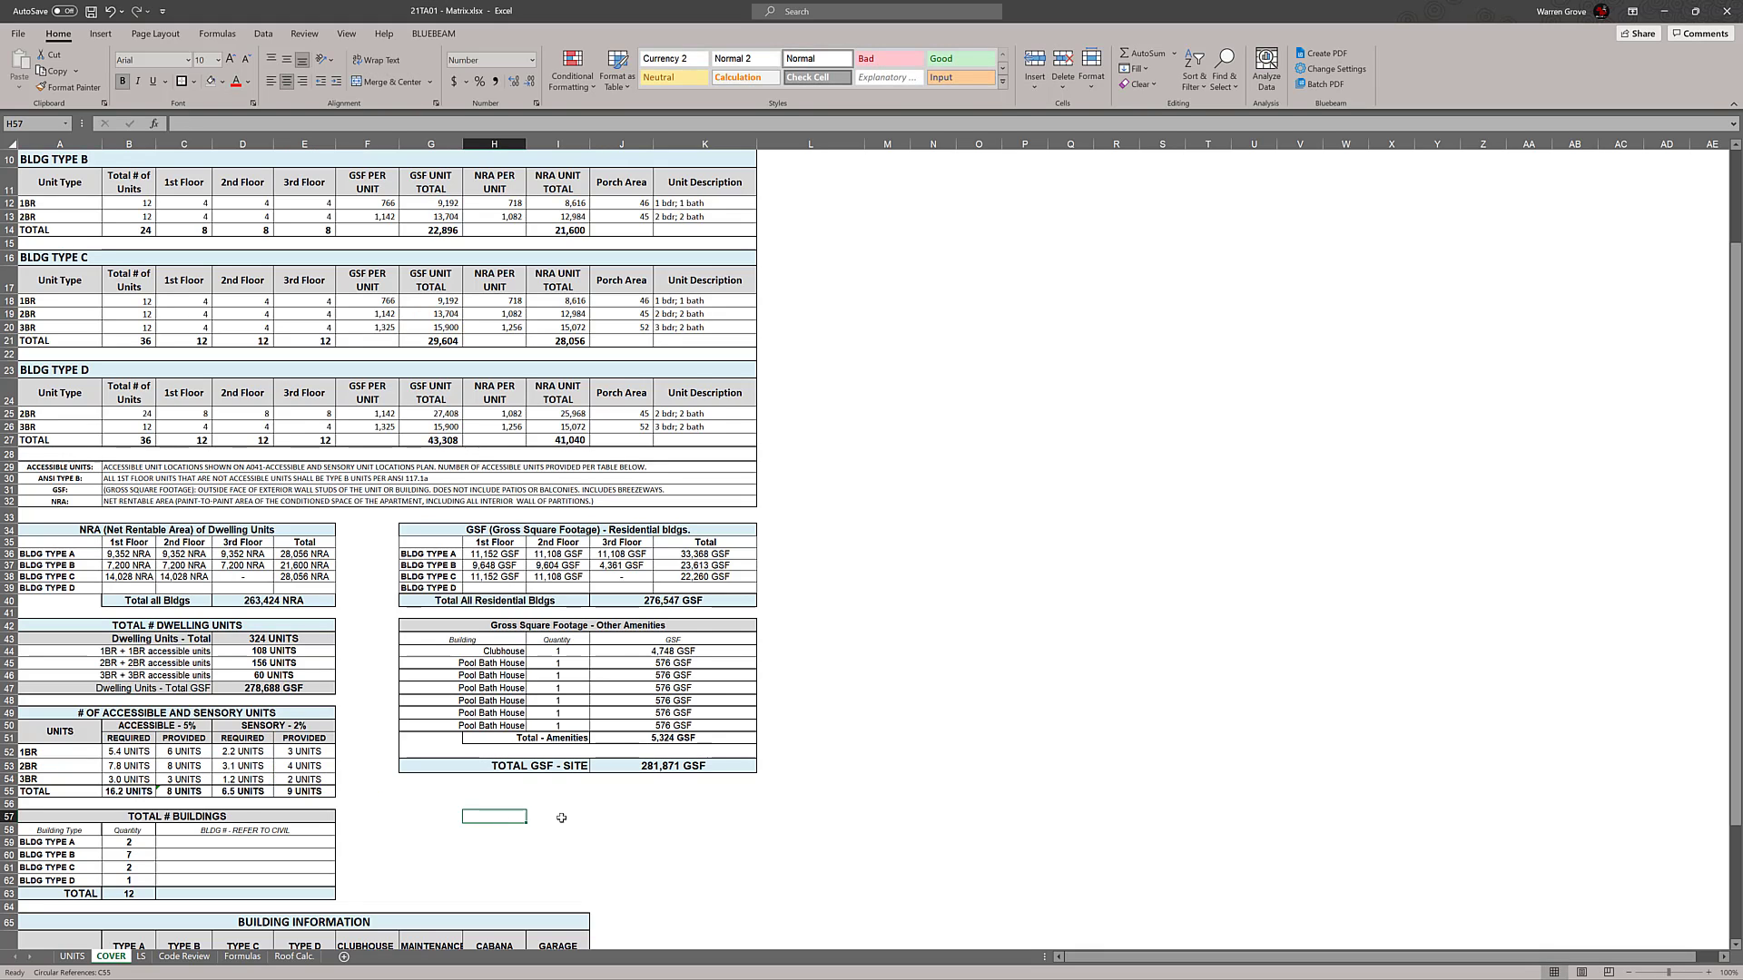
click(699, 826)
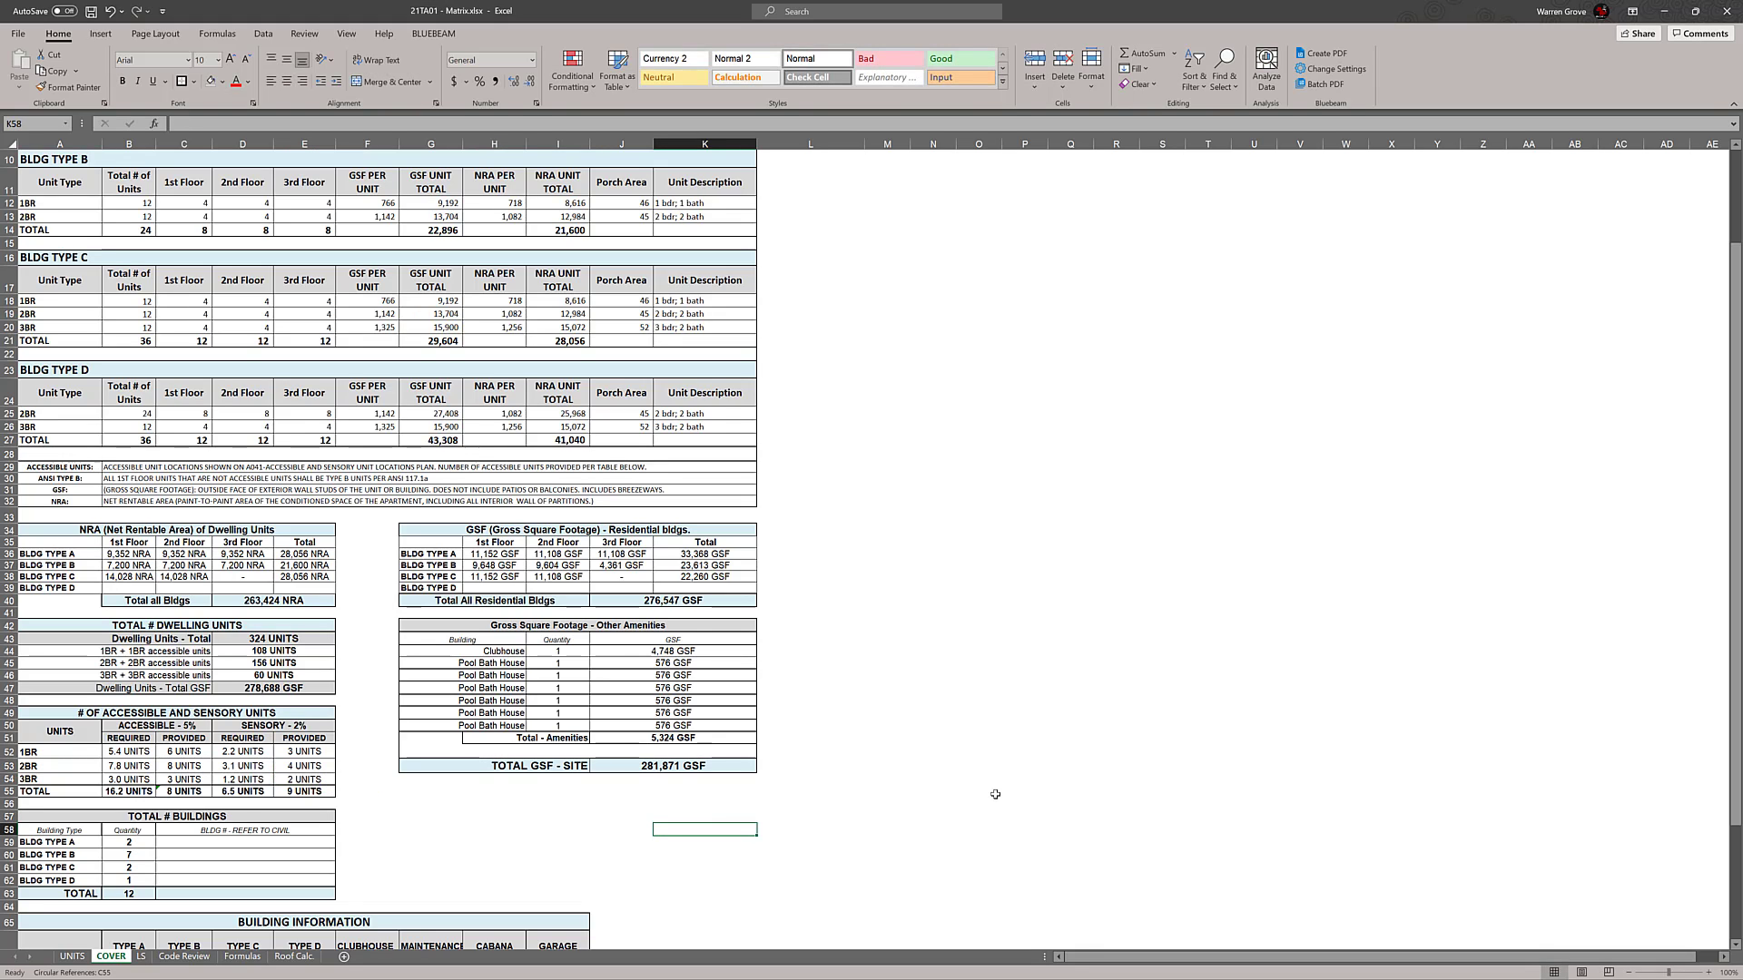
Replace the first Pool Bath House entry in the Other Amenities table, below Clubhouse, with Garage
scroll(995, 794, down, 3)
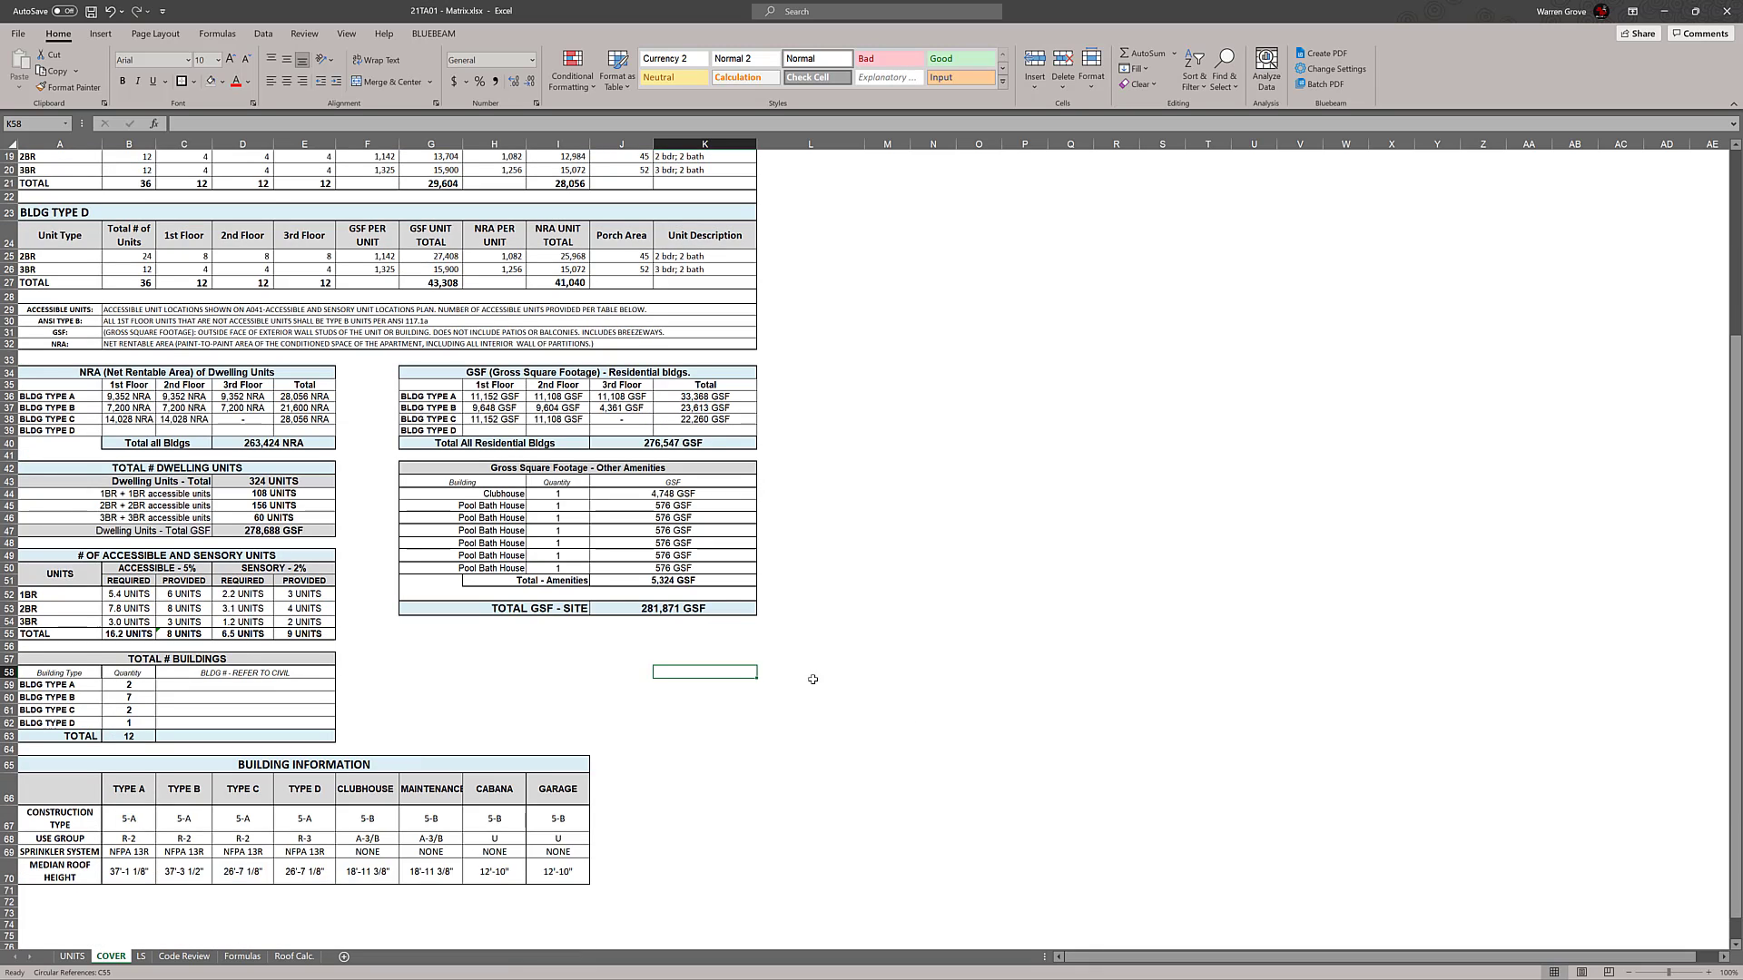
click(503, 508)
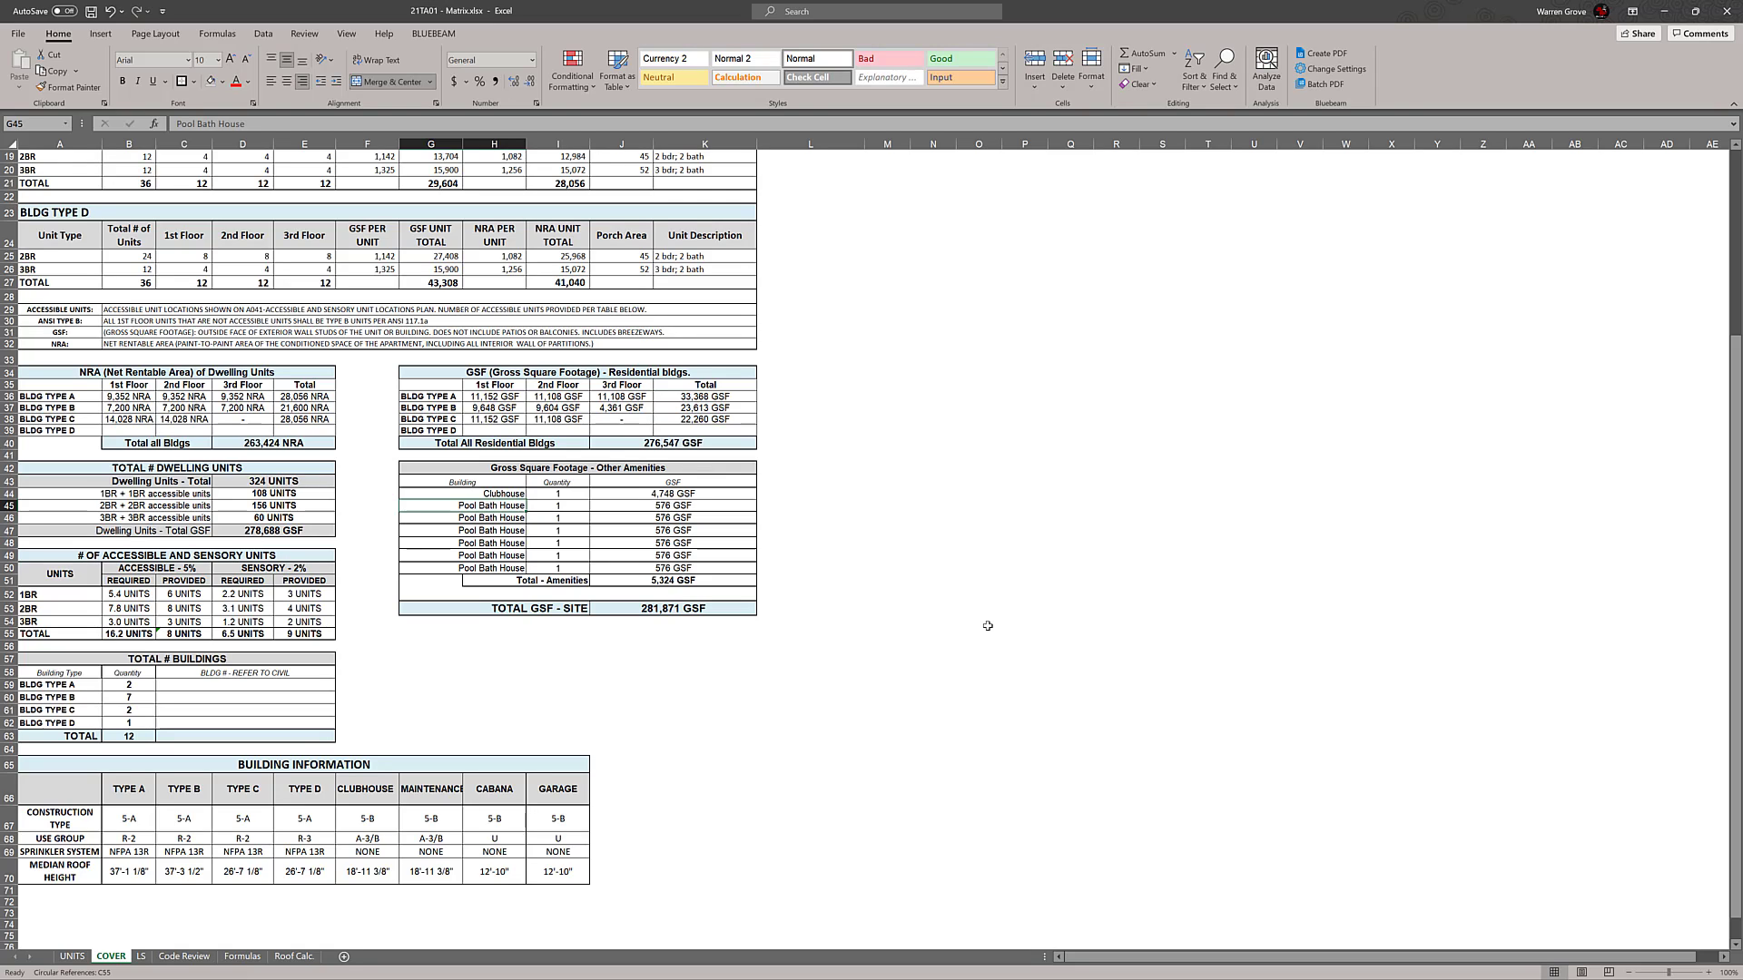
text(Mai)
key(BackSpace)
key(BackSpace)
key(BackSpace)
text(Garage)
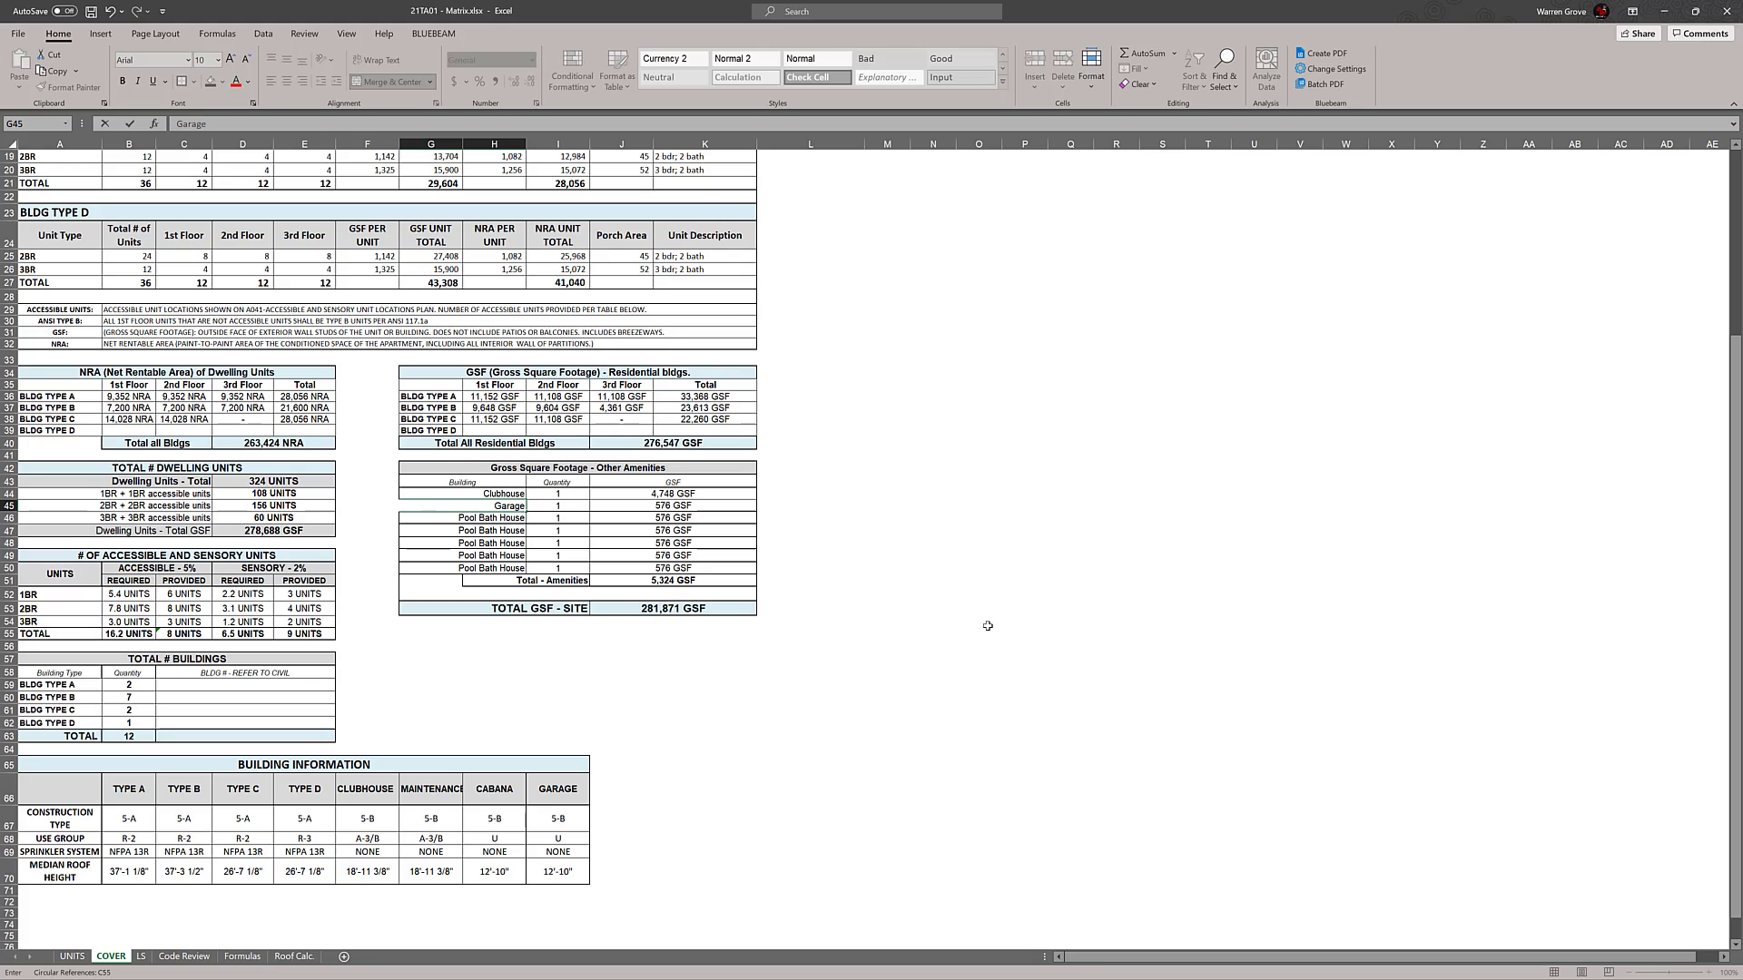
key(Return)
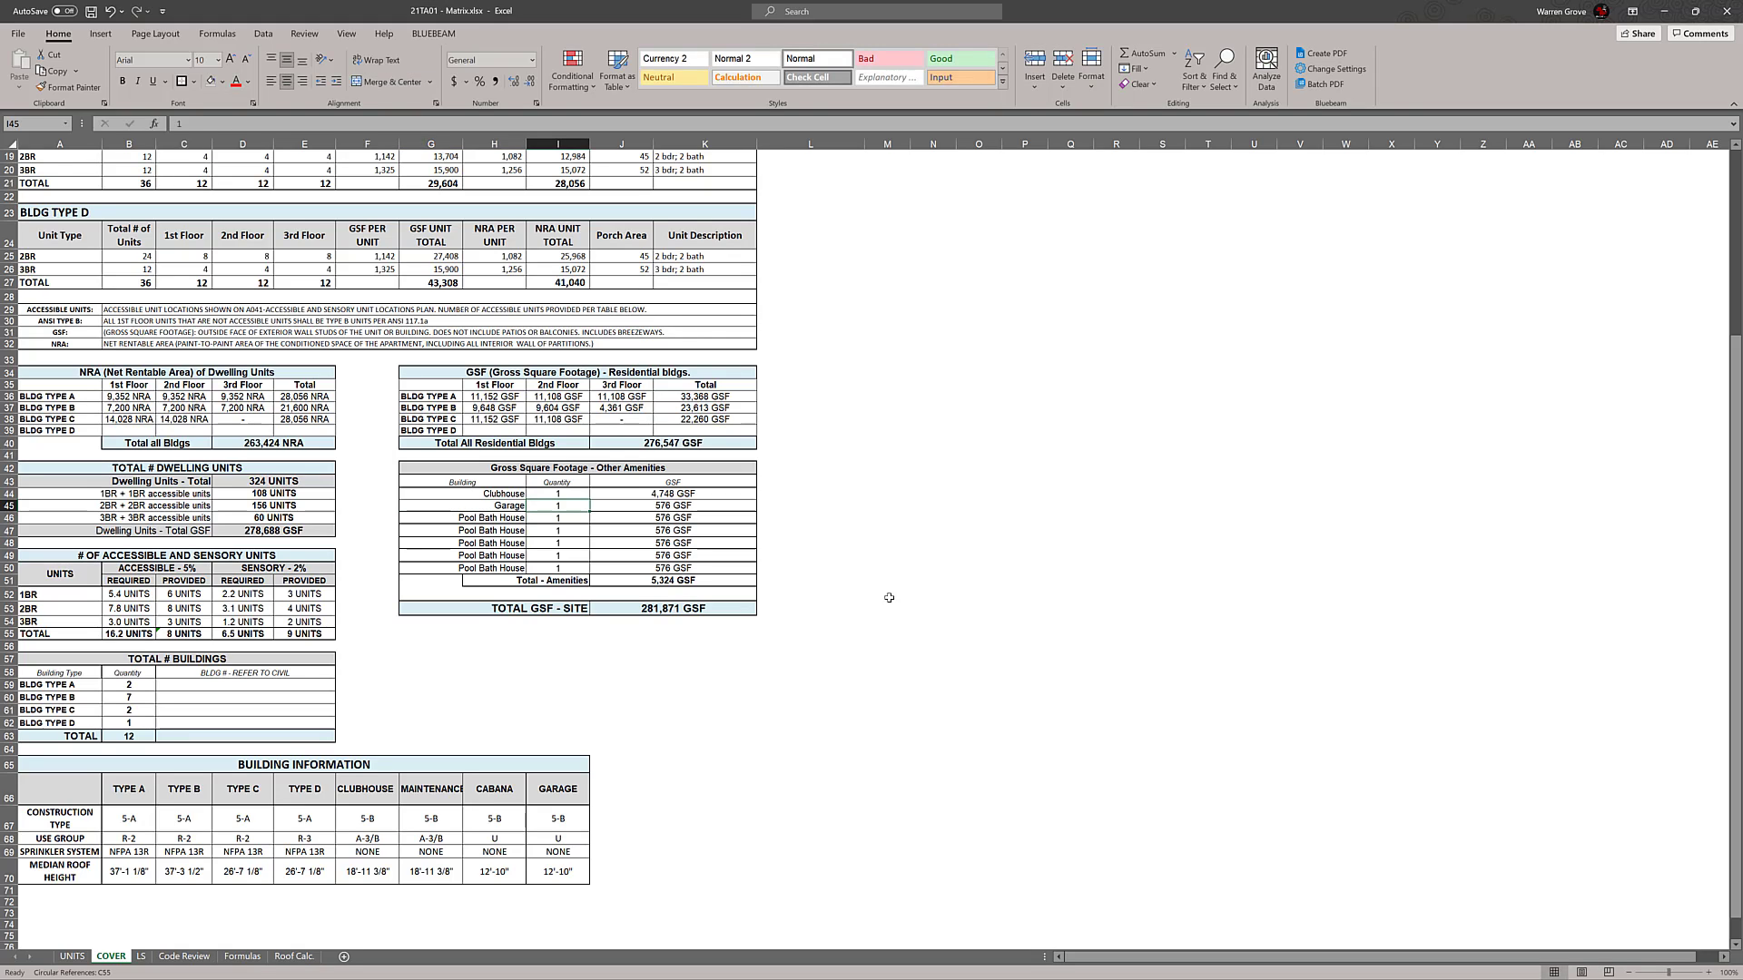
Replace the Pool Bath House entry directly below Garage with Cabana
text(Ca)
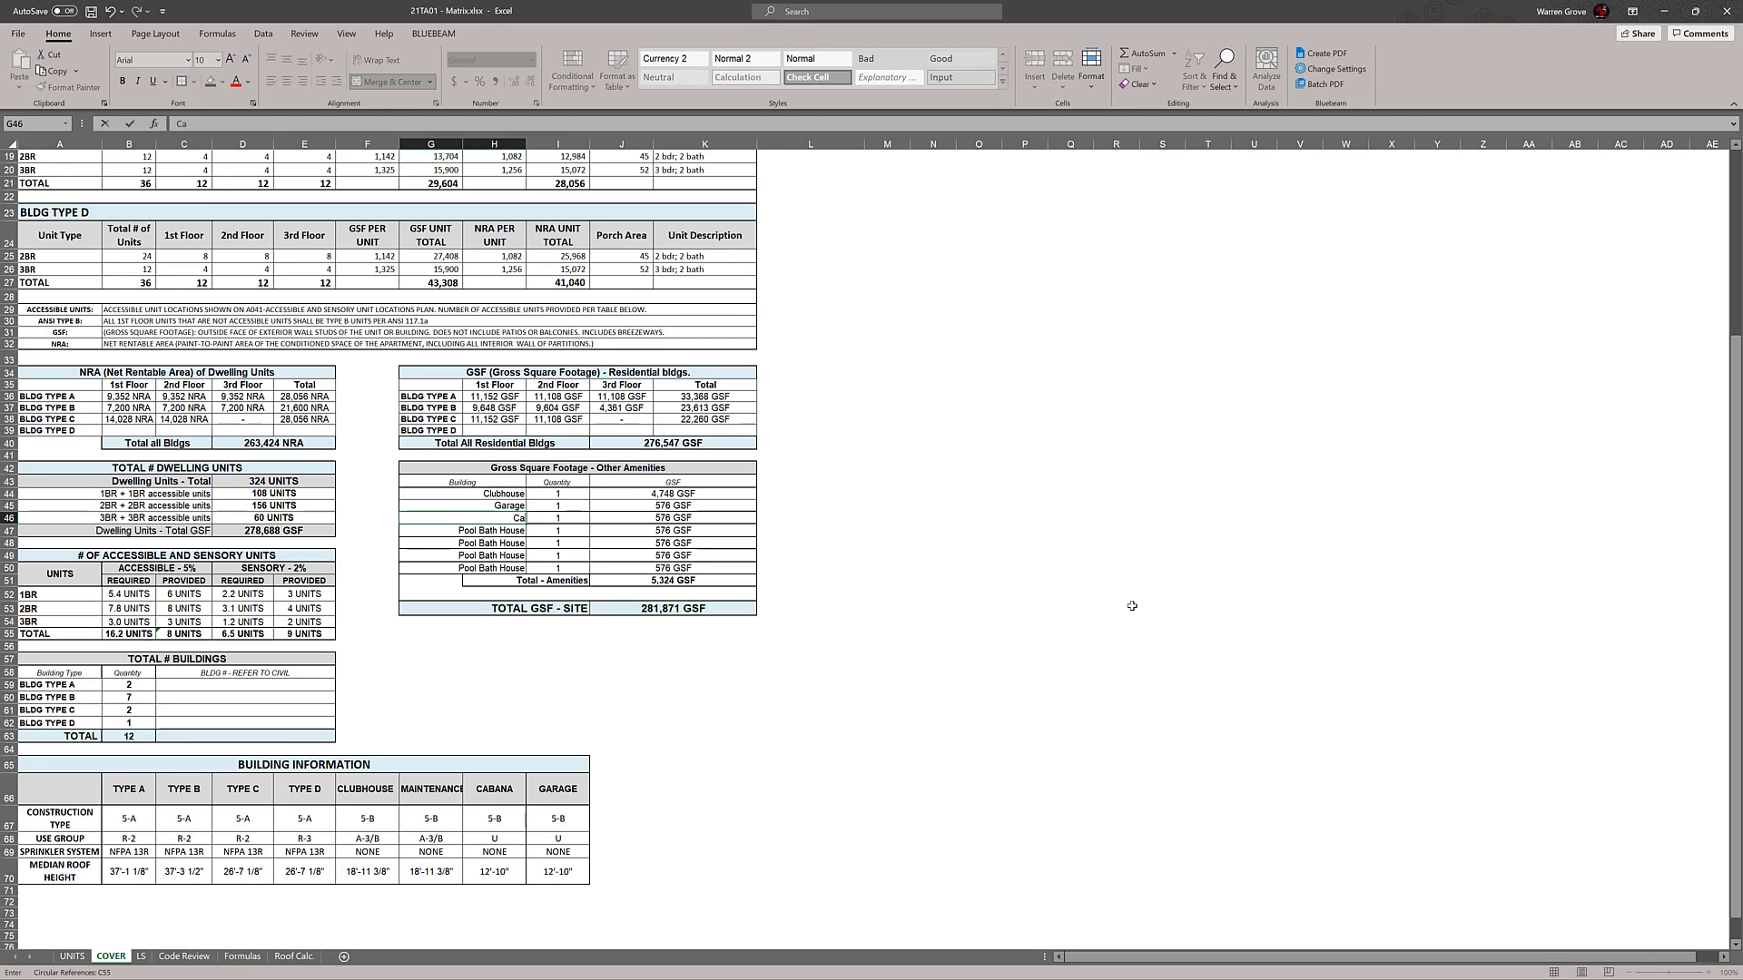
text(bana)
key(BackSpace)
key(BackSpace)
text(ana)
key(Return)
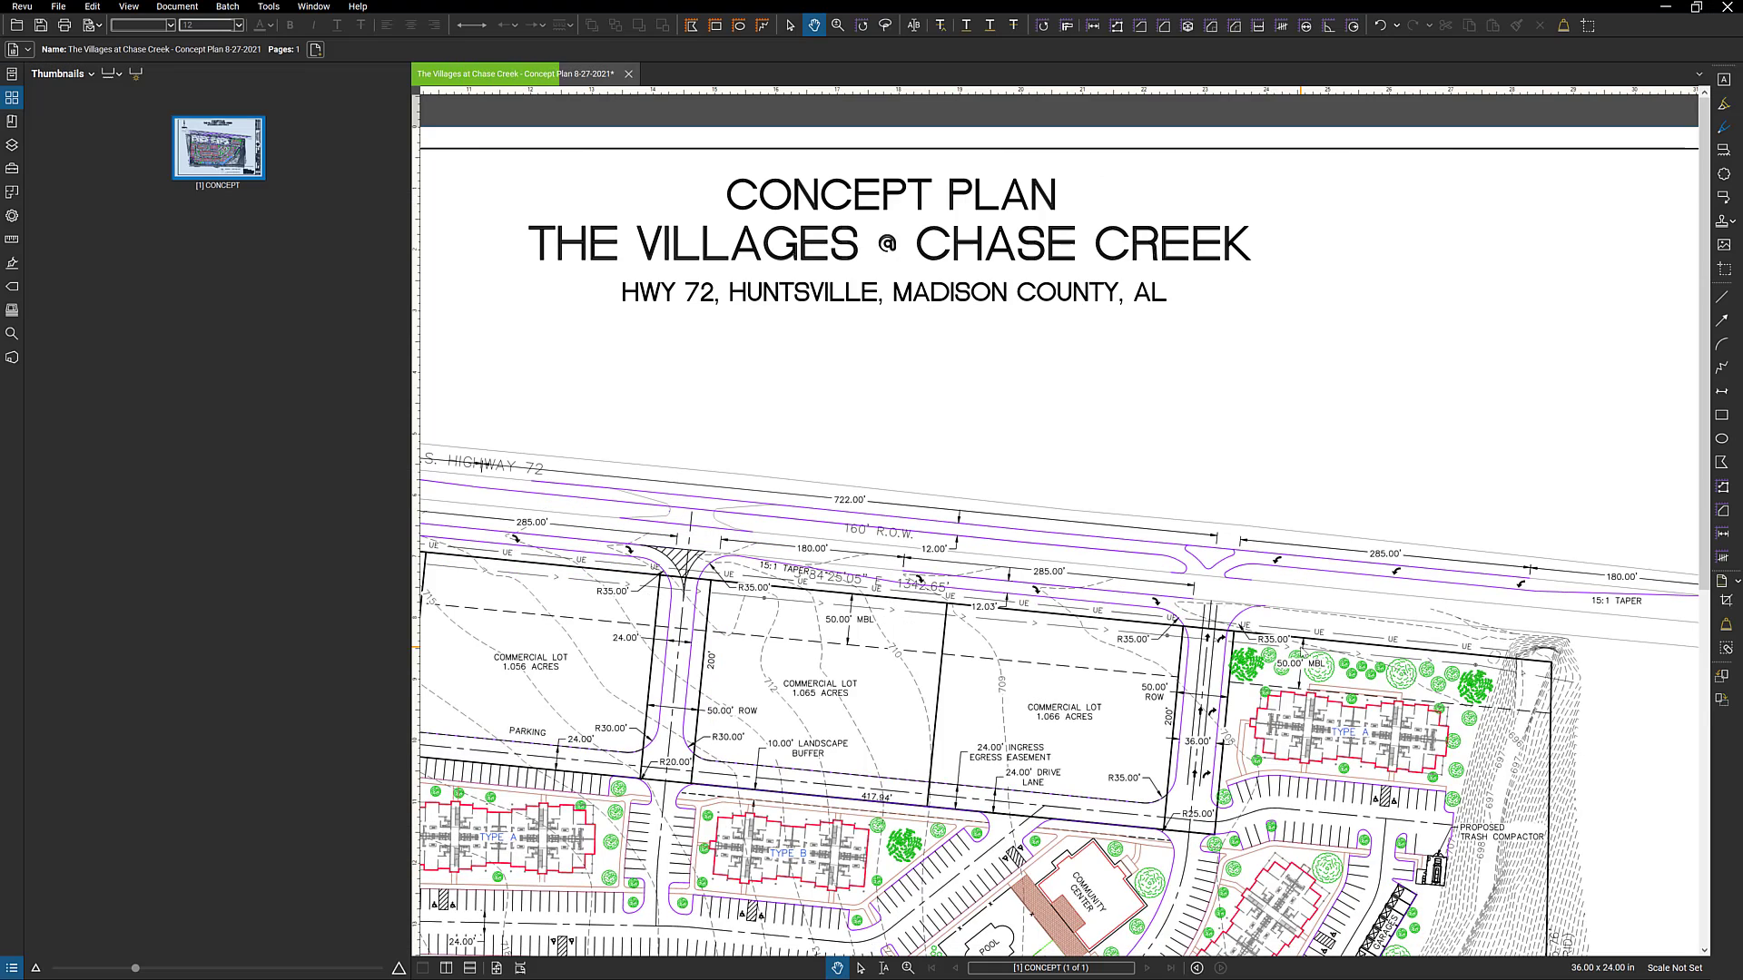
Switch to the concept plan PDF in Bluebeam Revu and examine the site layout for garages and other amenity buildings
scroll(1102, 680, down, 3)
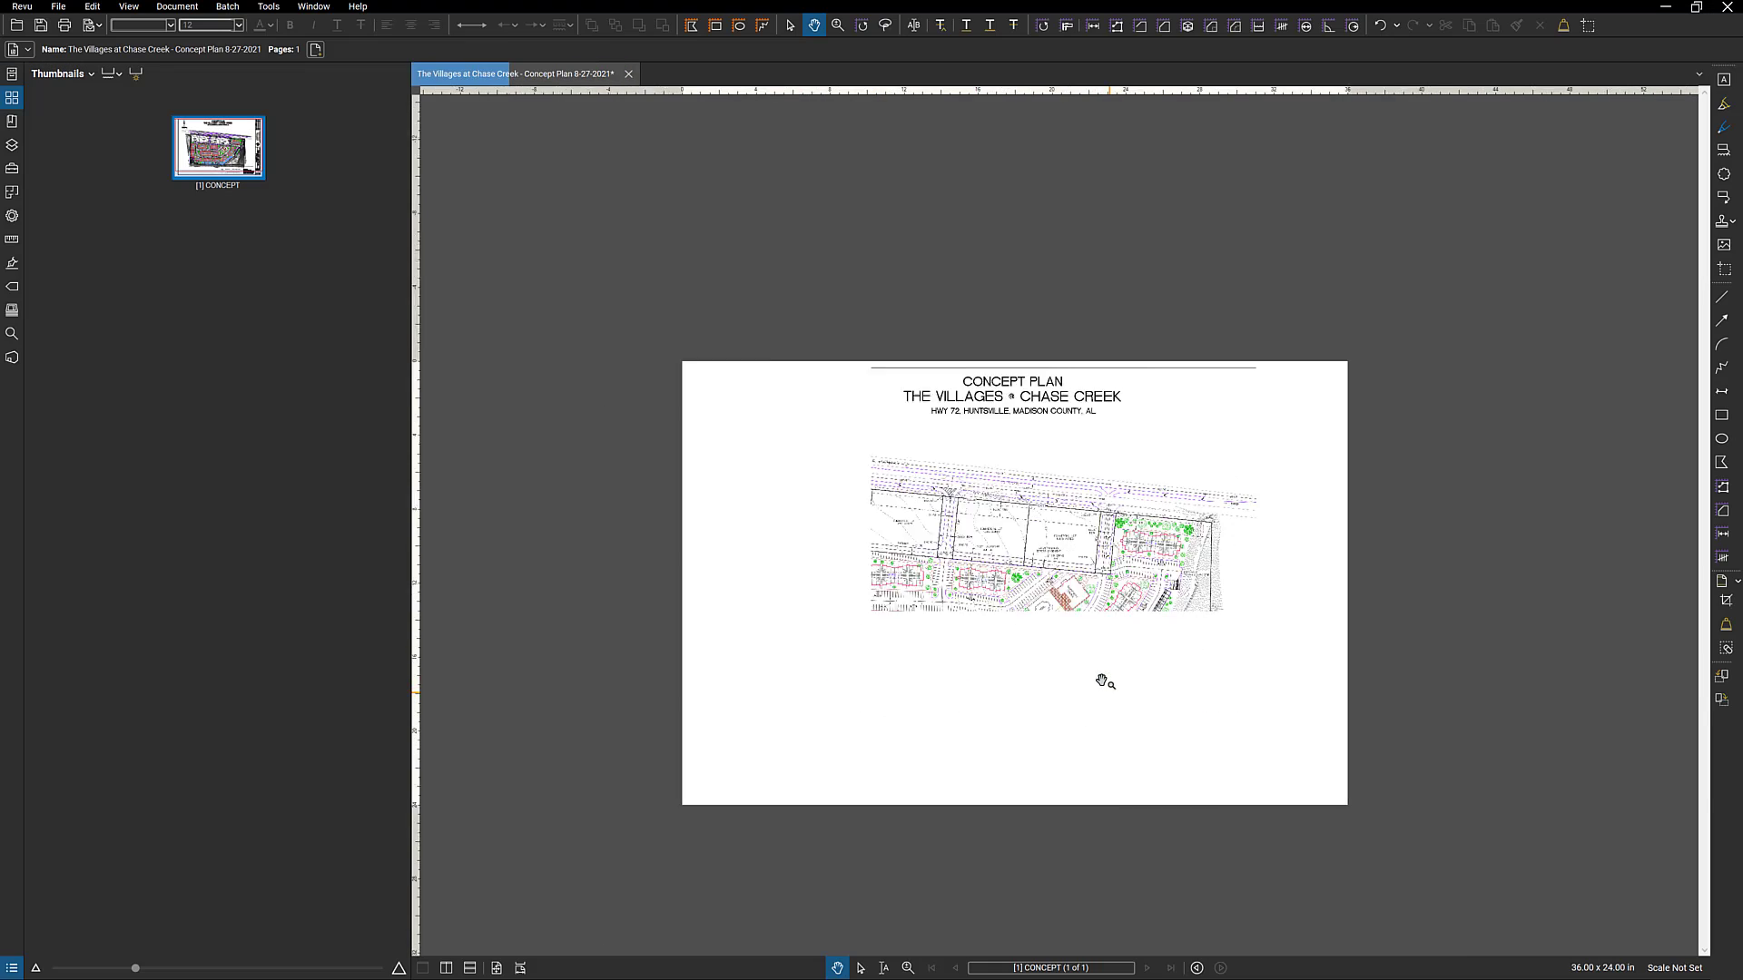
scroll(1102, 681, up, 5)
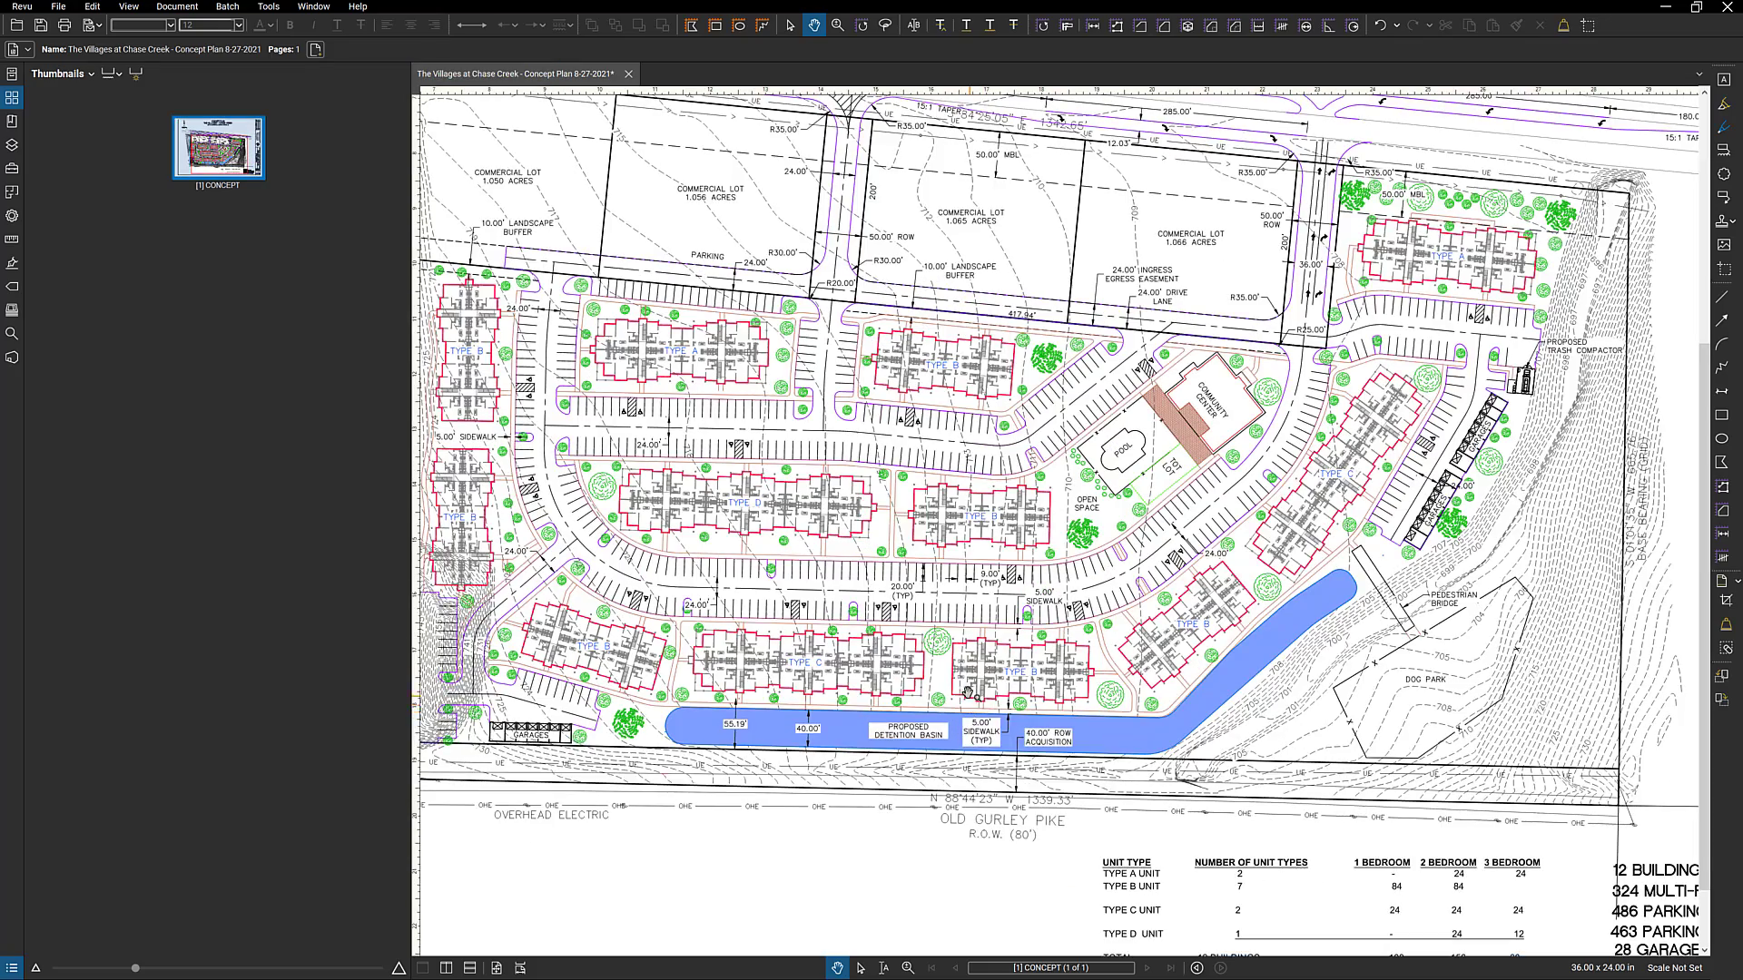
drag(968, 693, 1127, 683)
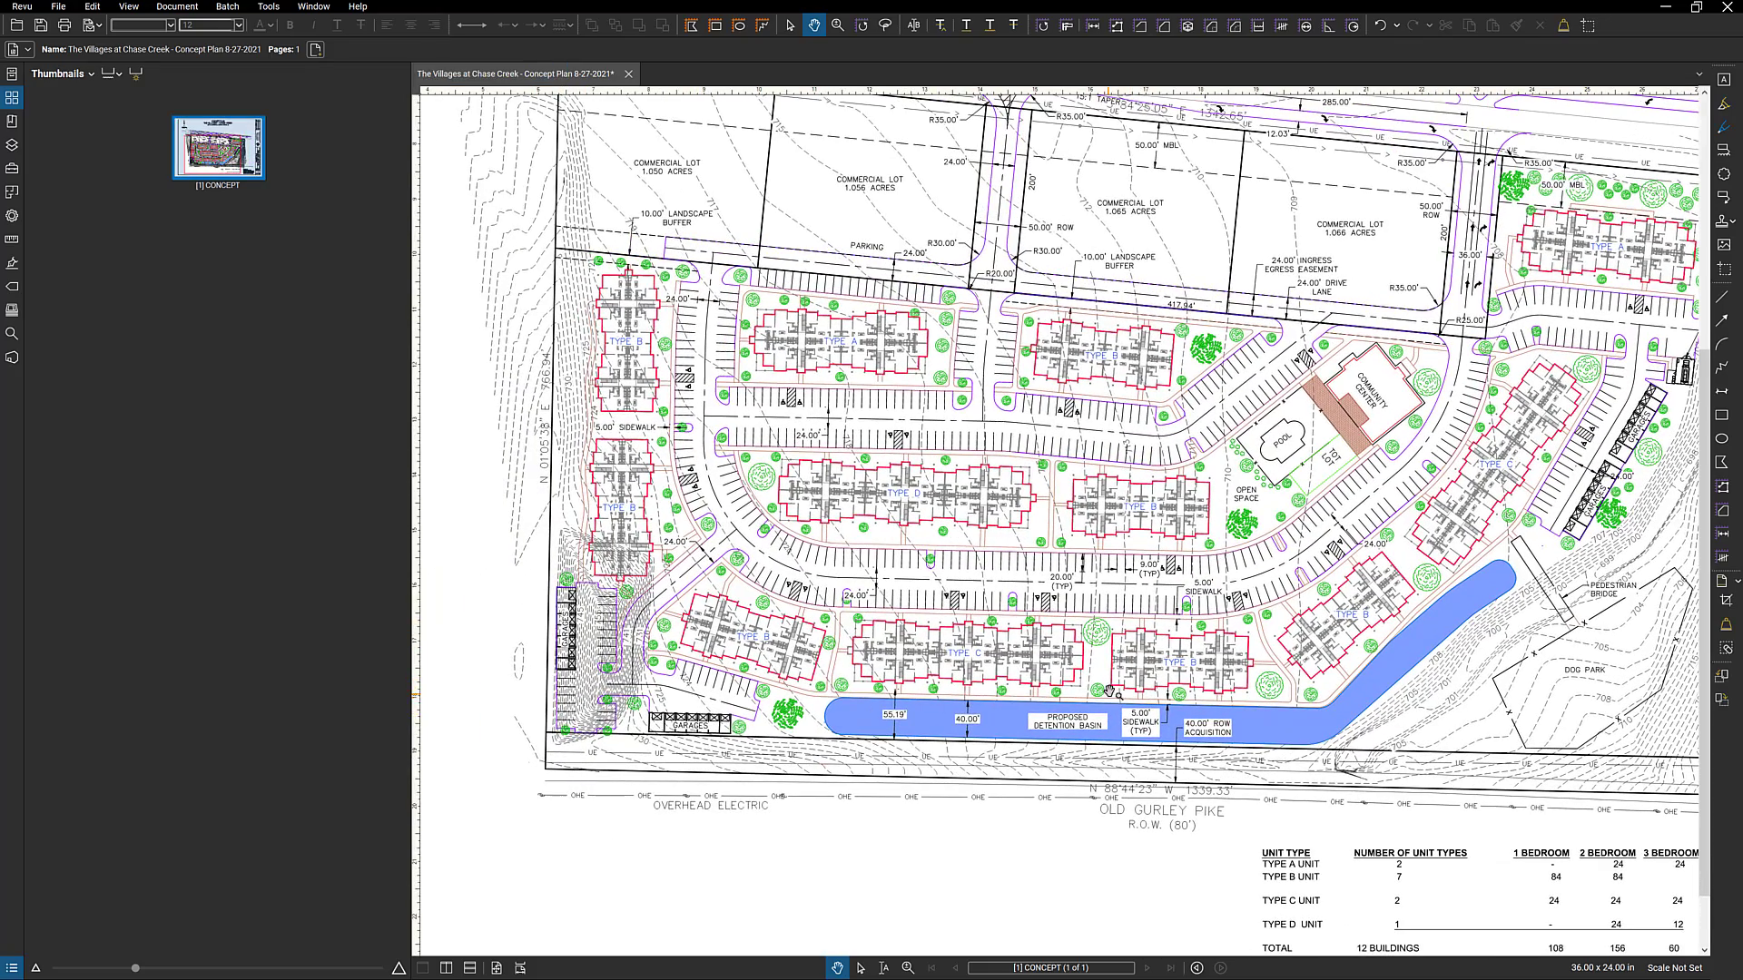
scroll(1109, 692, down, 3)
scroll(1556, 580, up, 4)
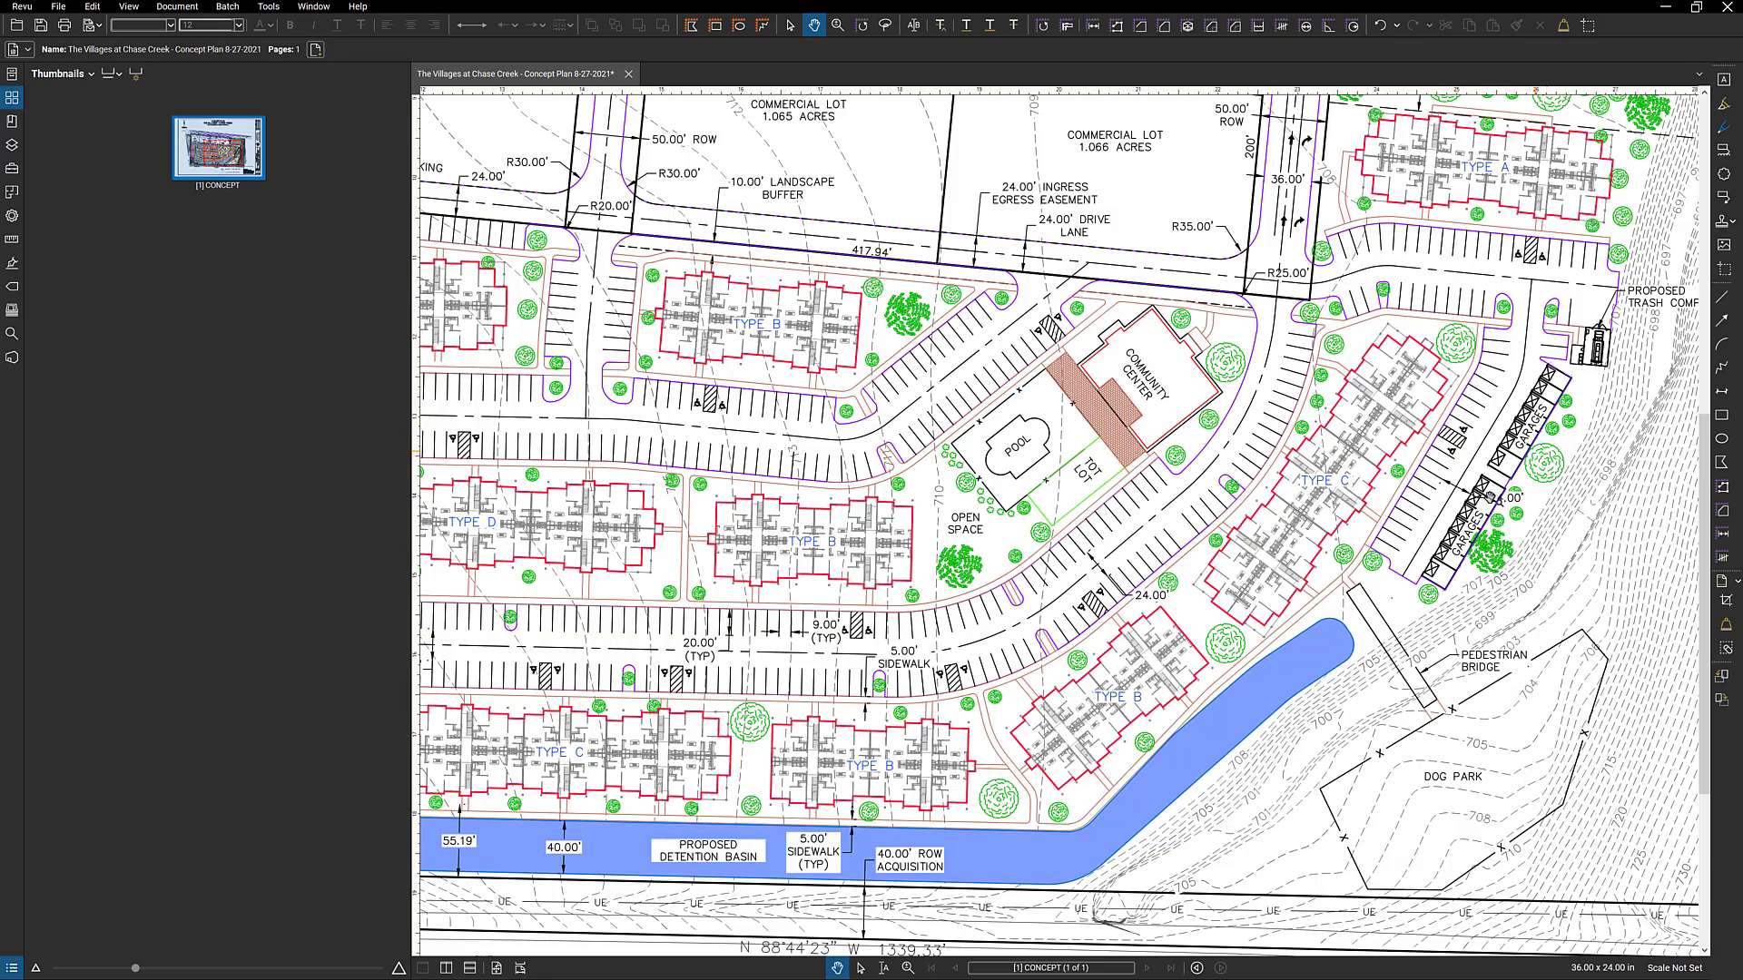
scroll(1489, 495, down, 3)
scroll(1543, 609, up, 2)
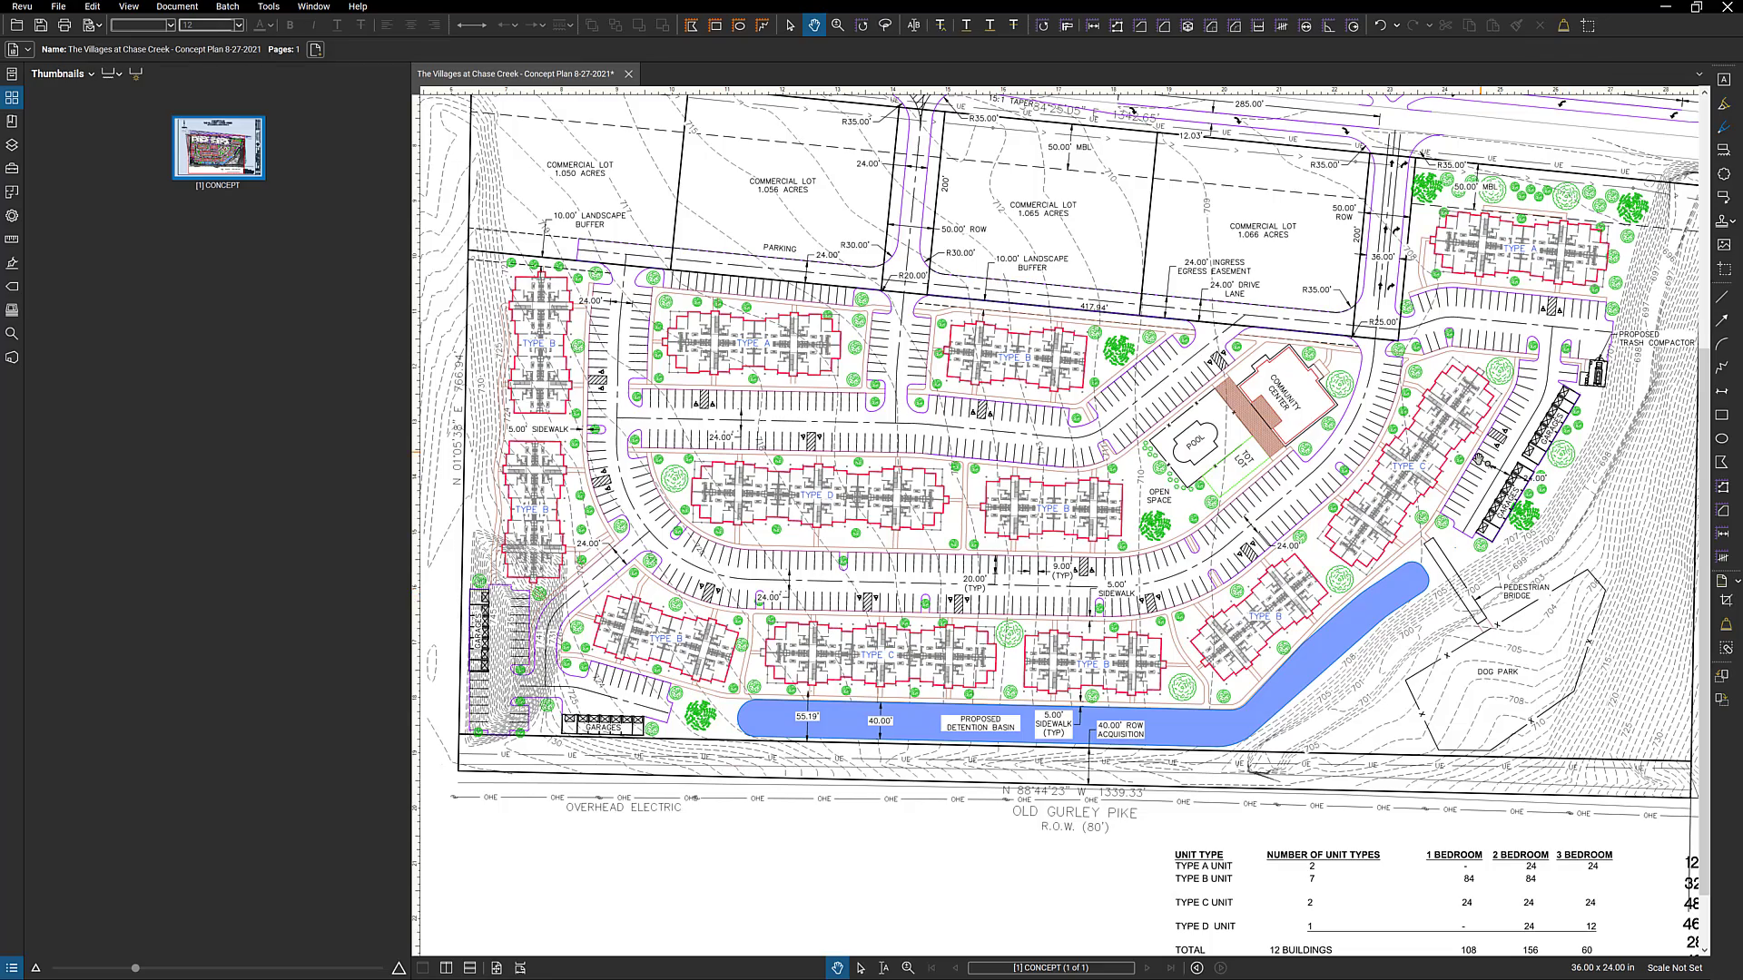
Check the unit type table and the building and parking totals on the concept plan, and return to the matrix workbook in Excel
scroll(1240, 525, down, 1)
scroll(1552, 746, up, 2)
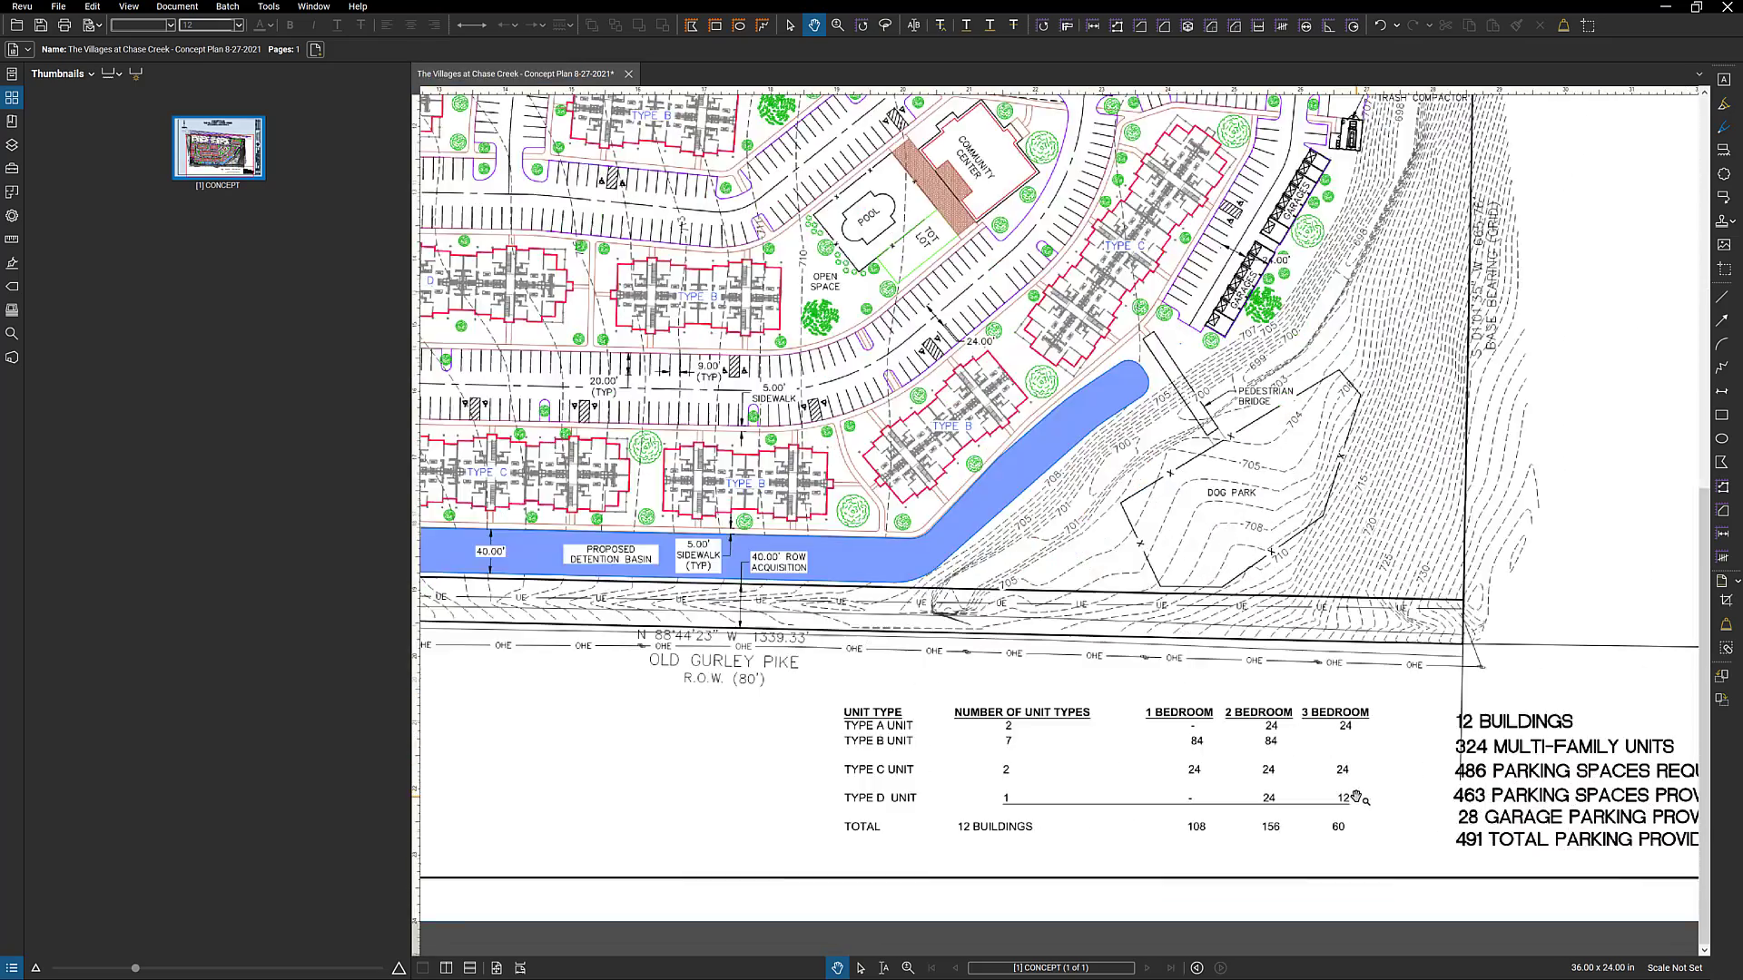
drag(1397, 792, 1230, 783)
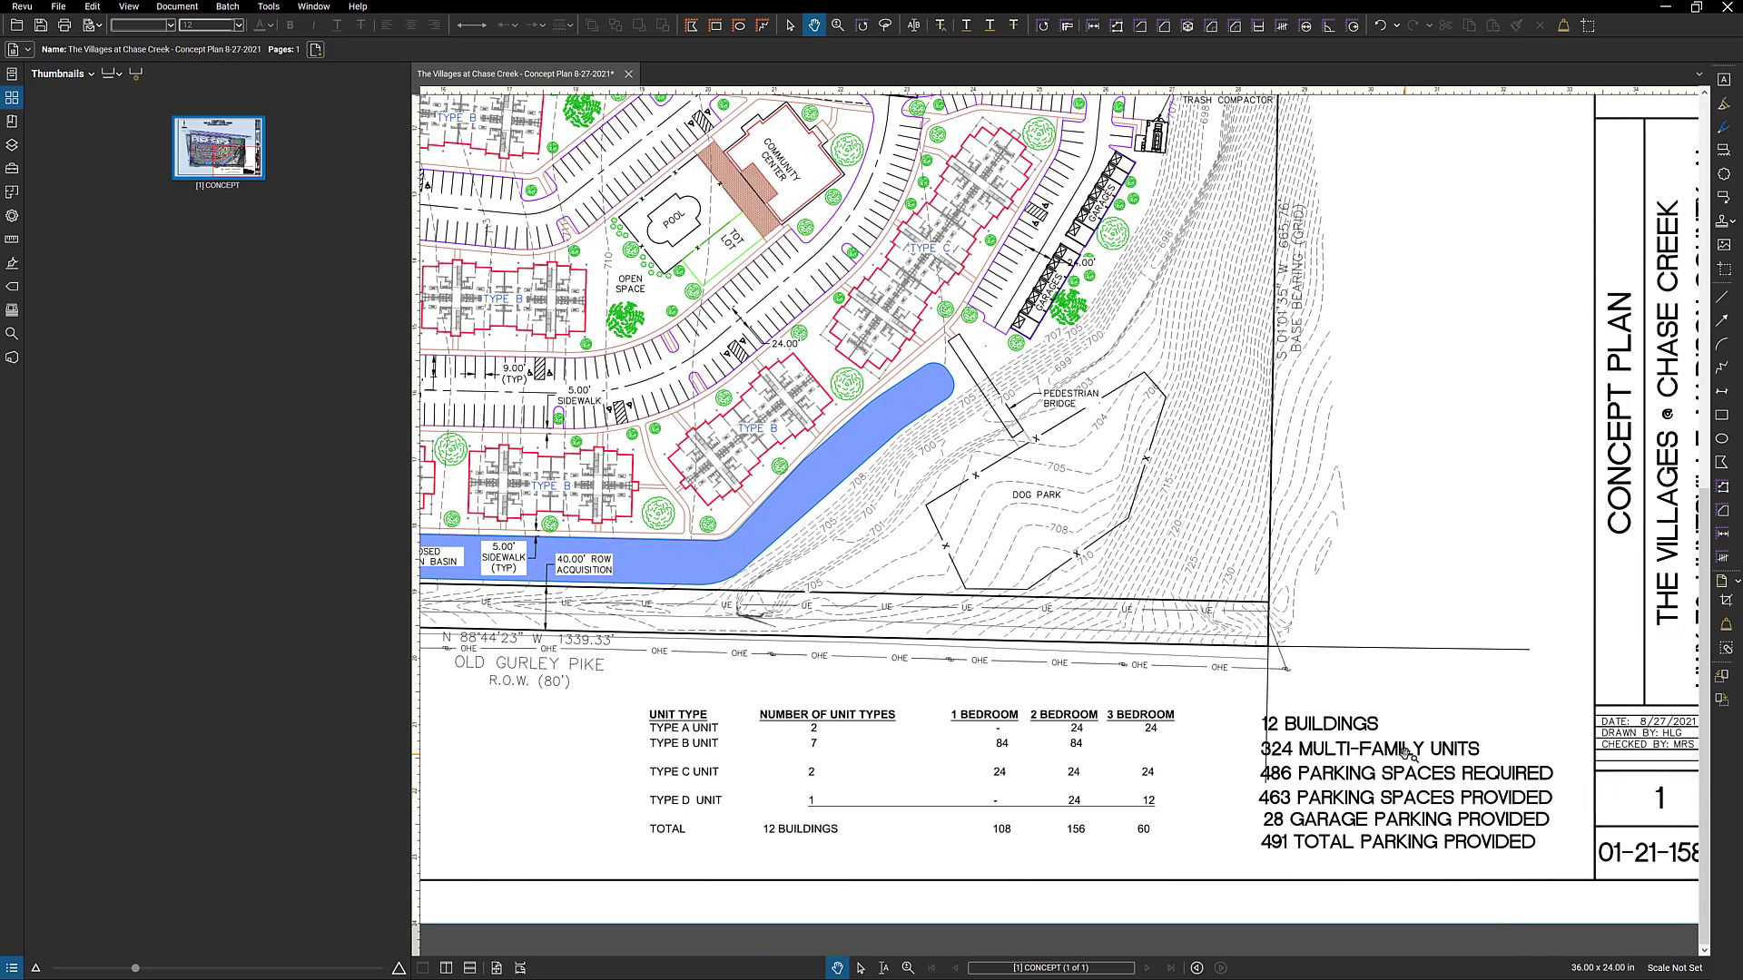
scroll(1405, 752, down, 3)
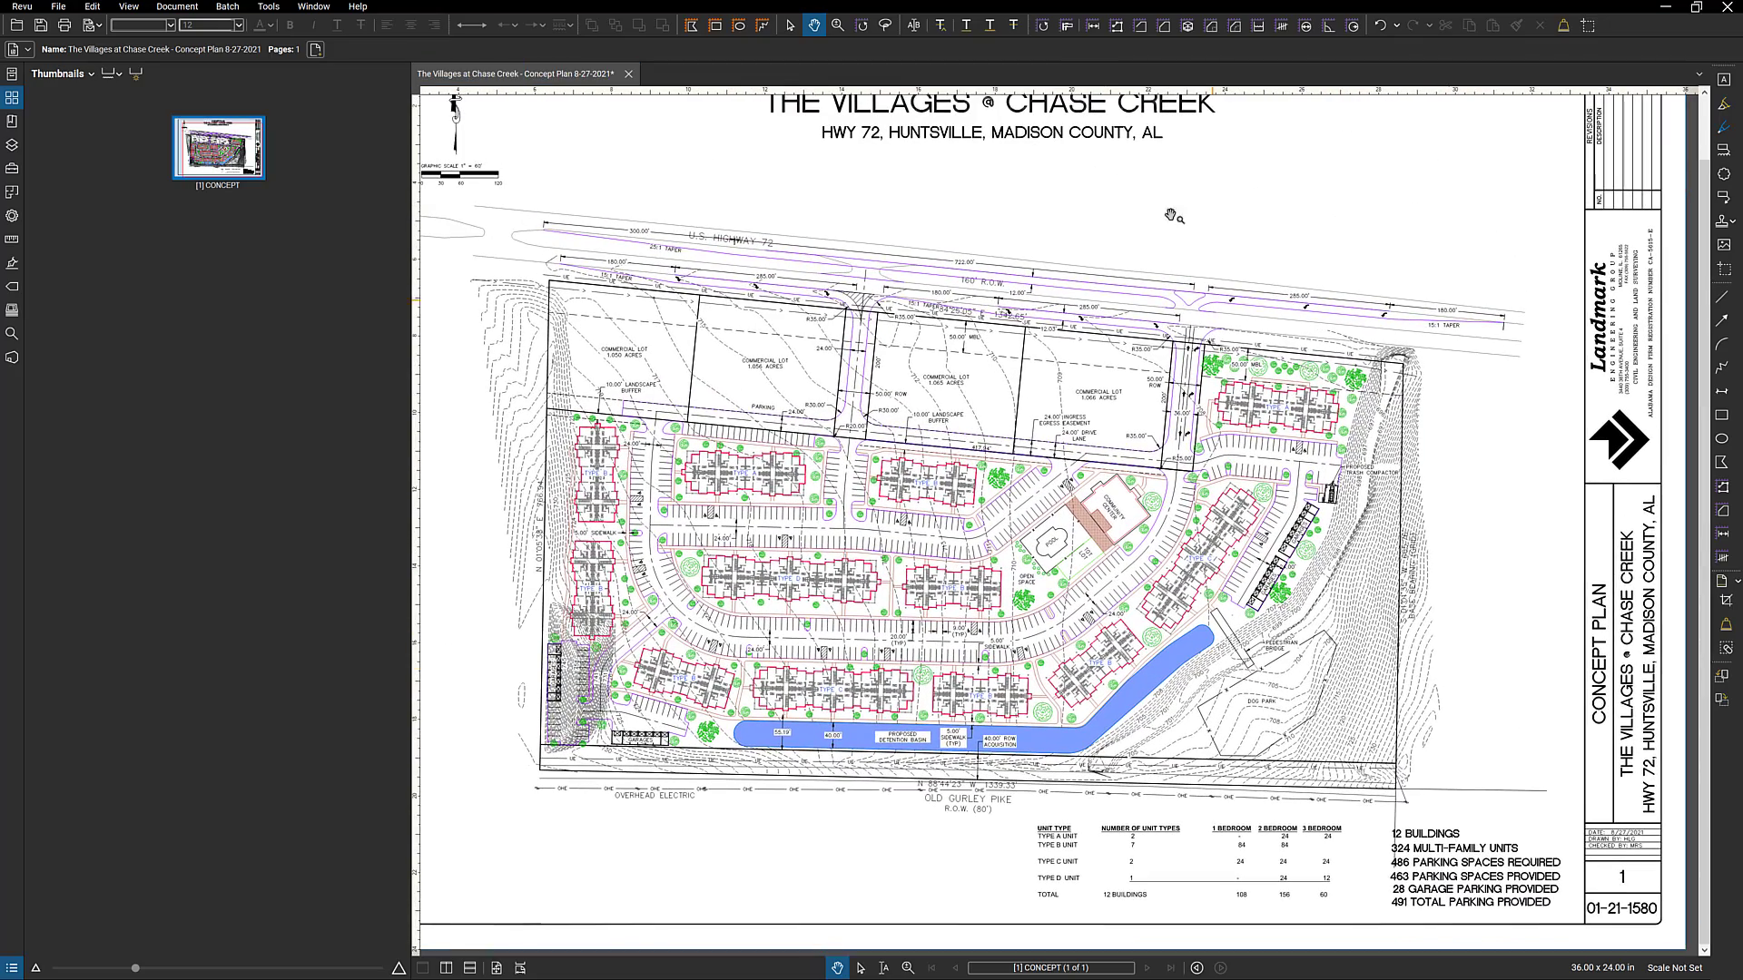
click(1665, 7)
click(1266, 384)
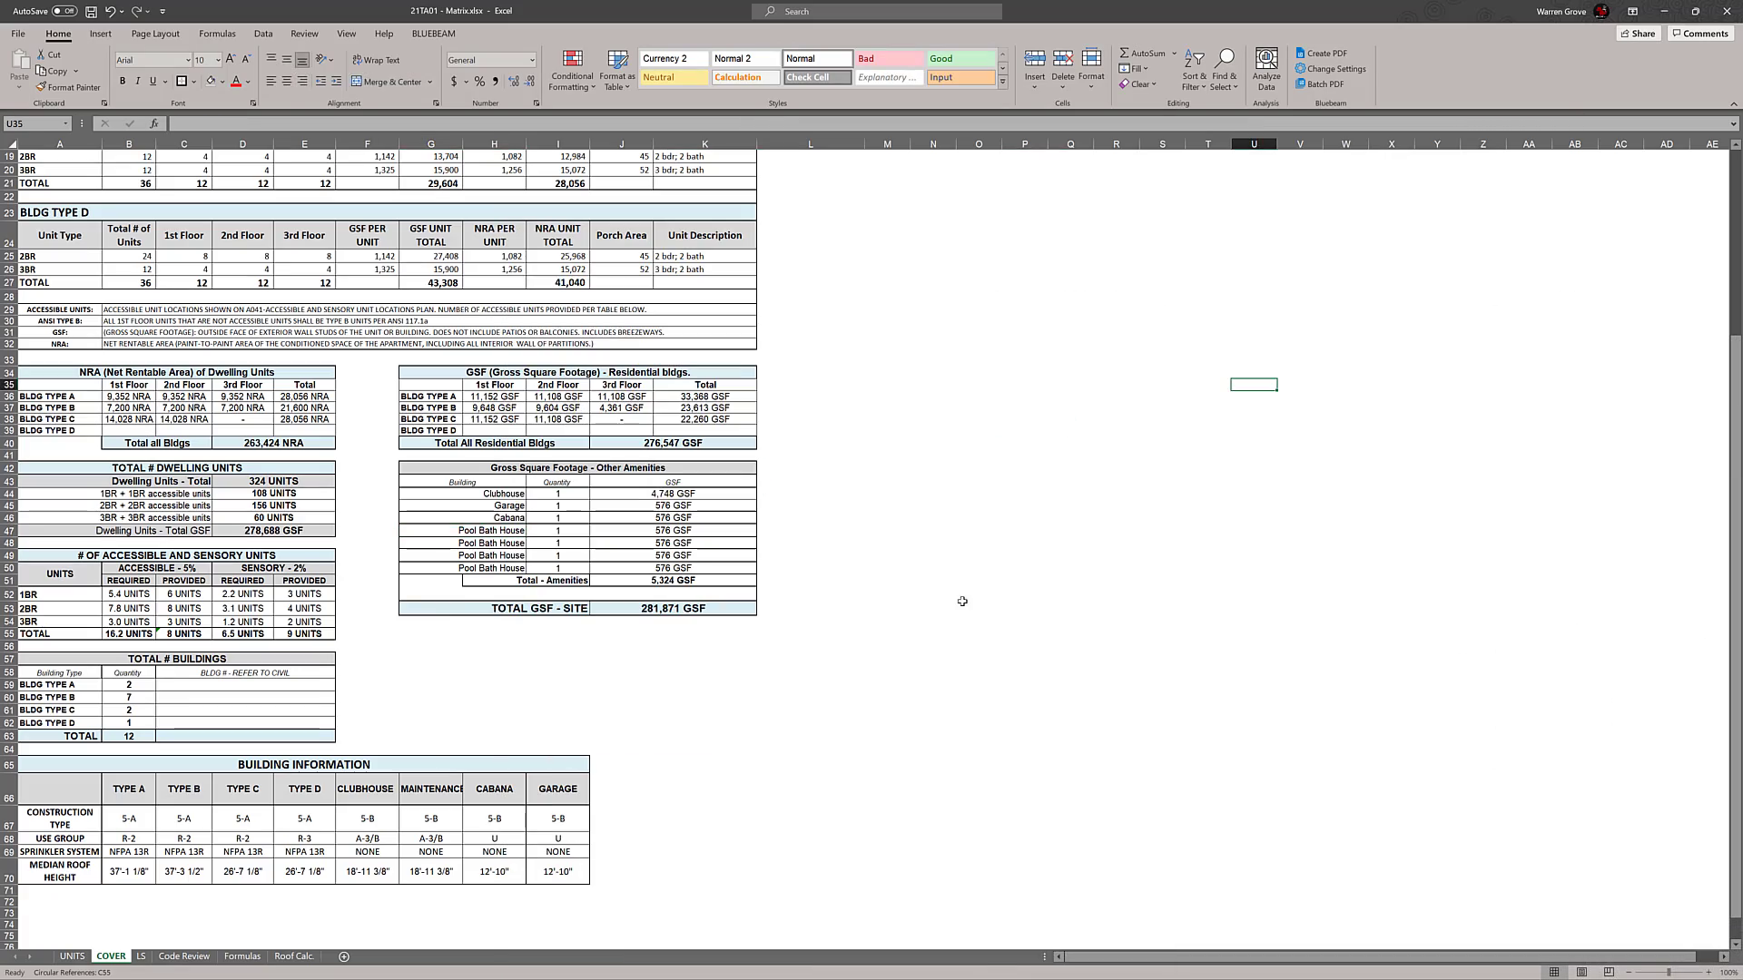
Review the COVER sheet tables and inspect the formula behind Building Type A's 1st Floor NRA
click(944, 539)
scroll(944, 539, up, 1)
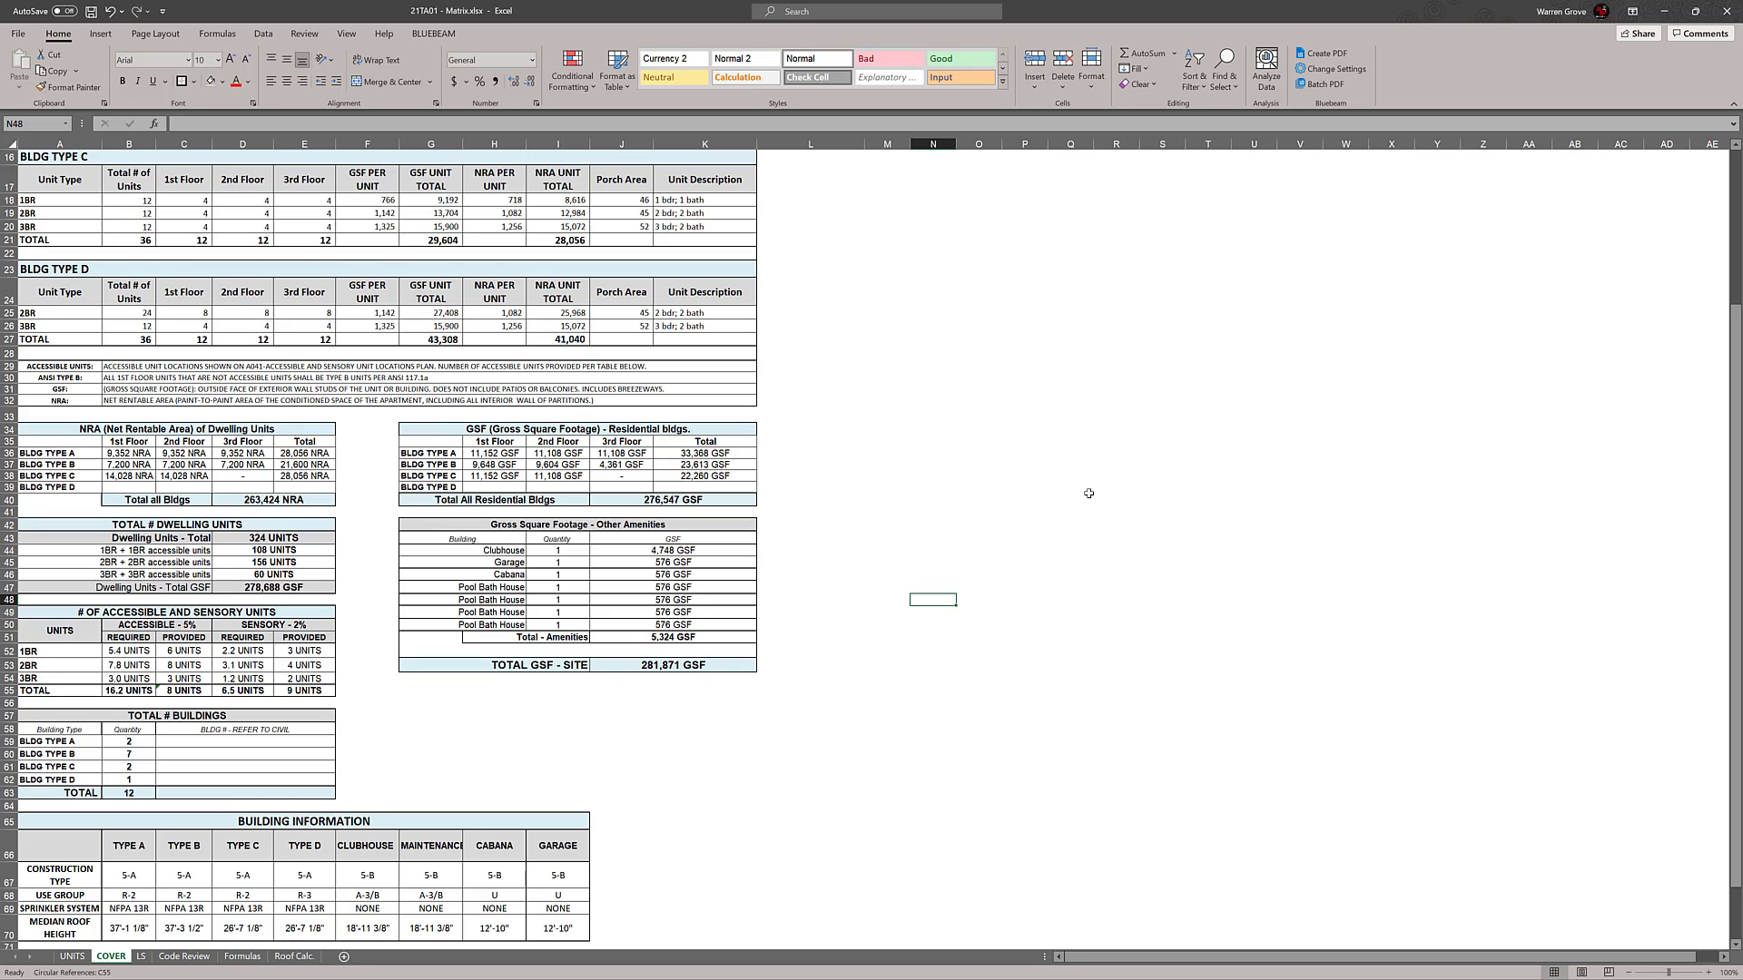
scroll(1086, 492, down, 2)
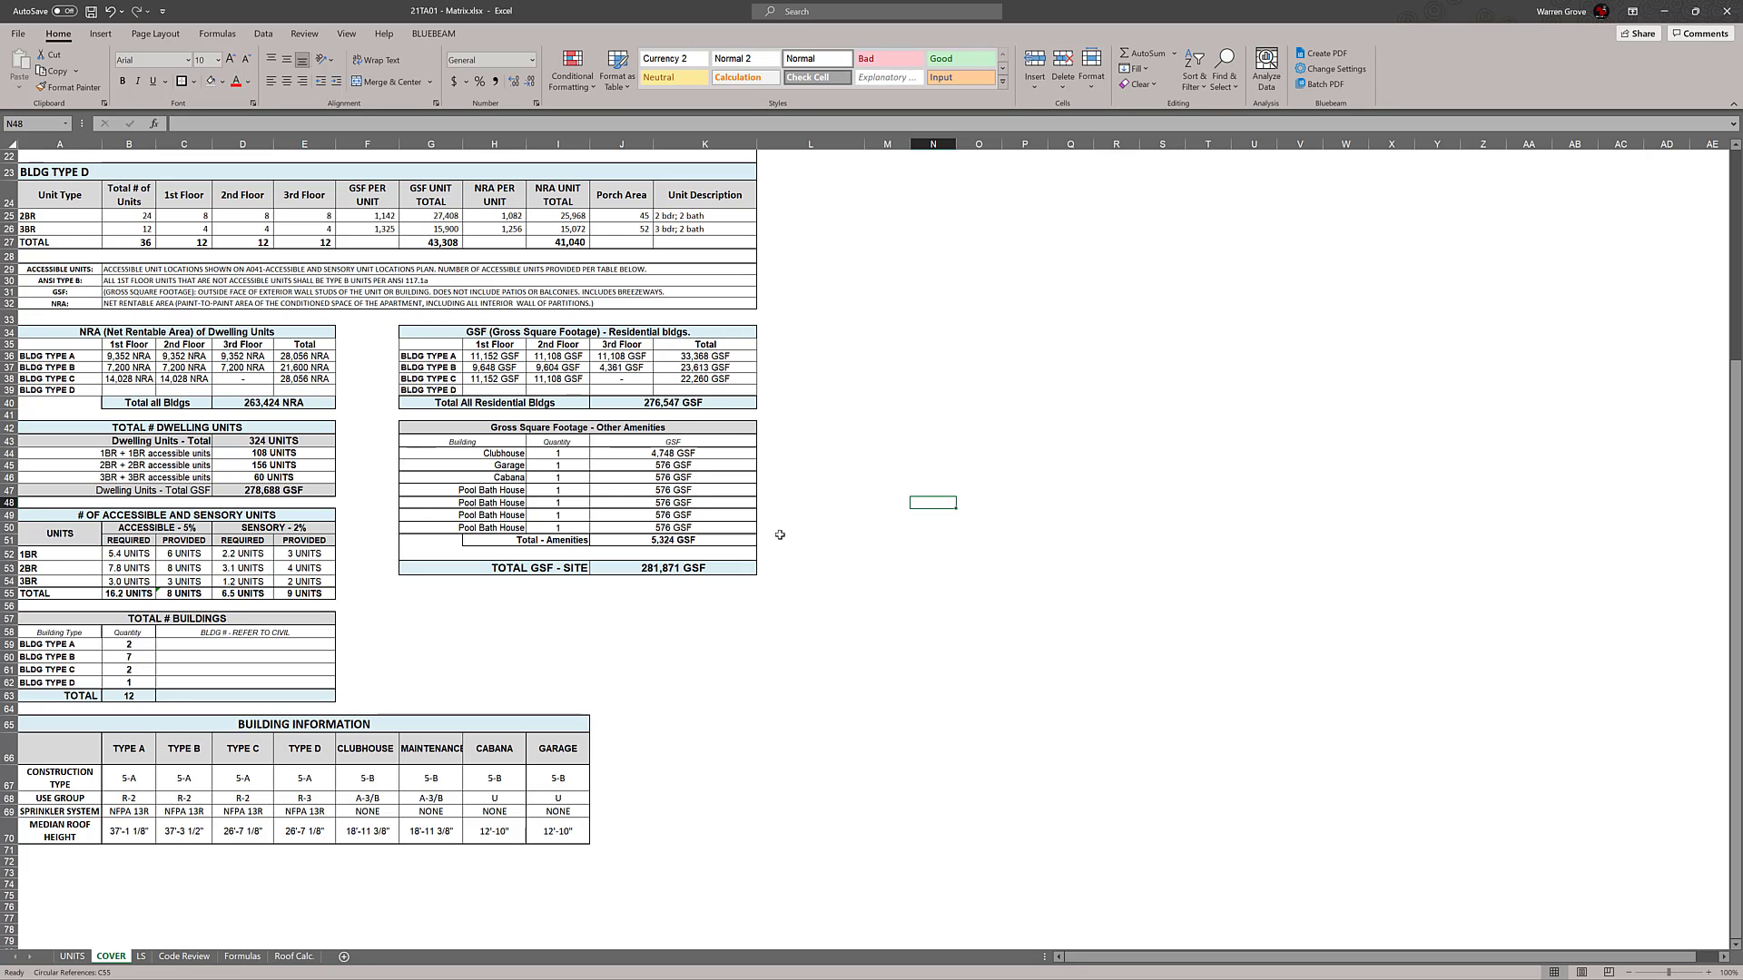
scroll(831, 494, up, 4)
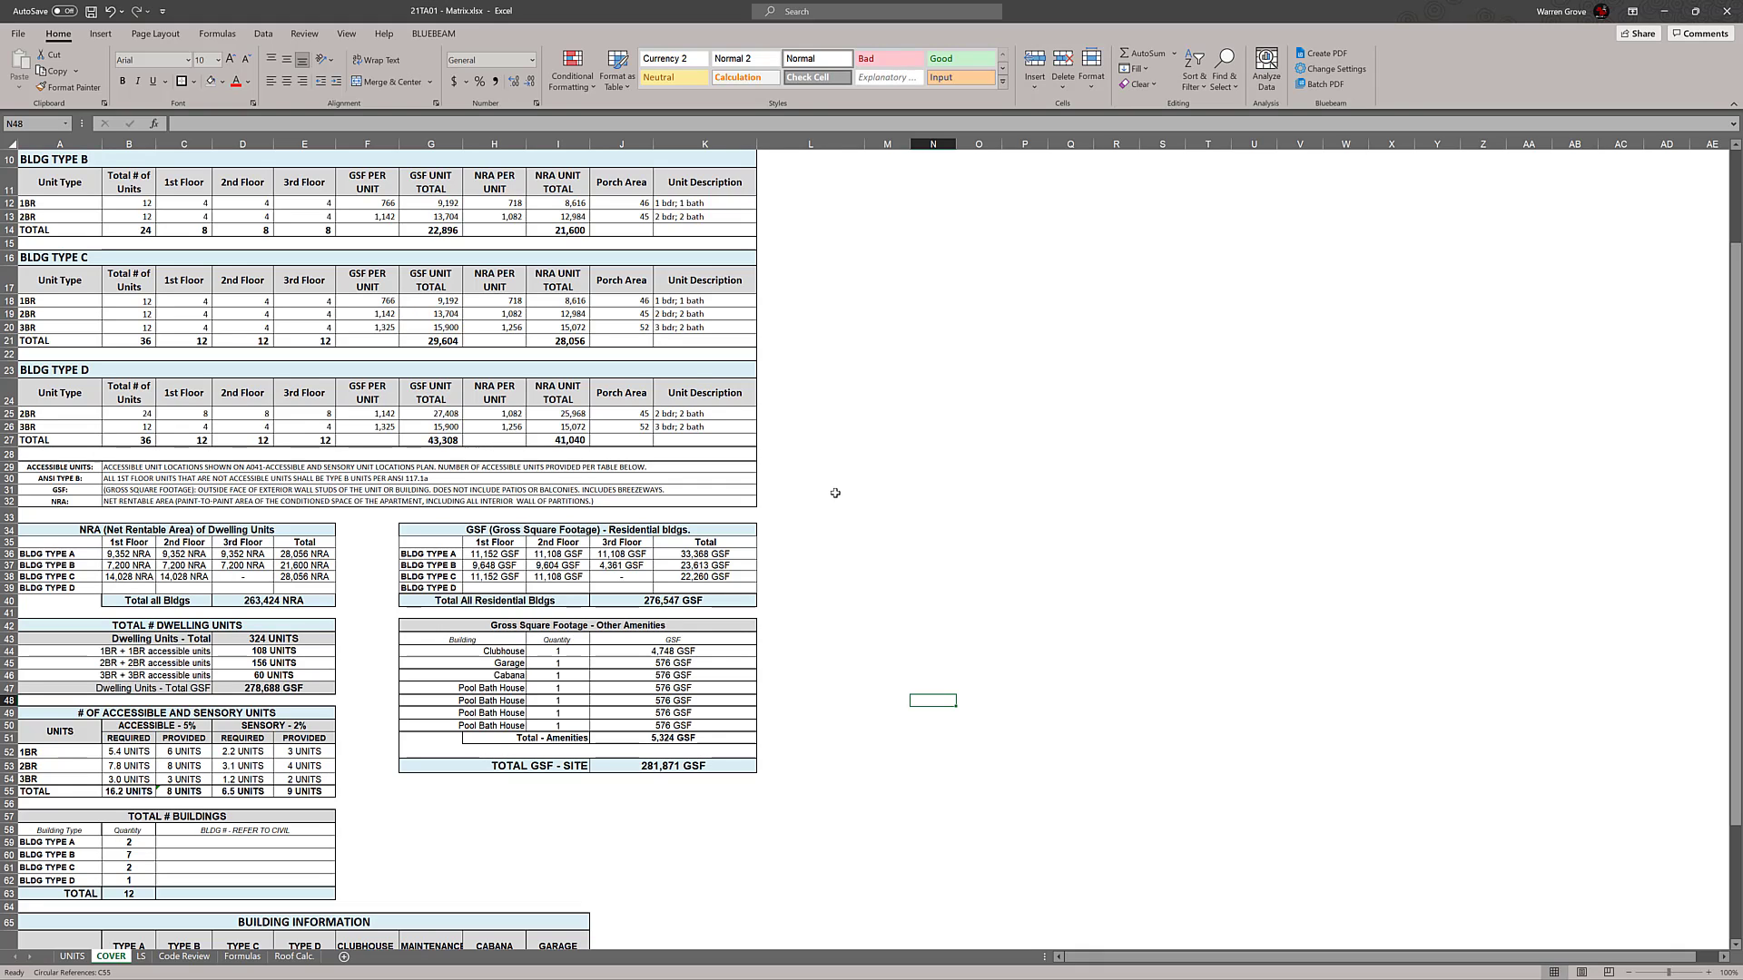
double_click(136, 554)
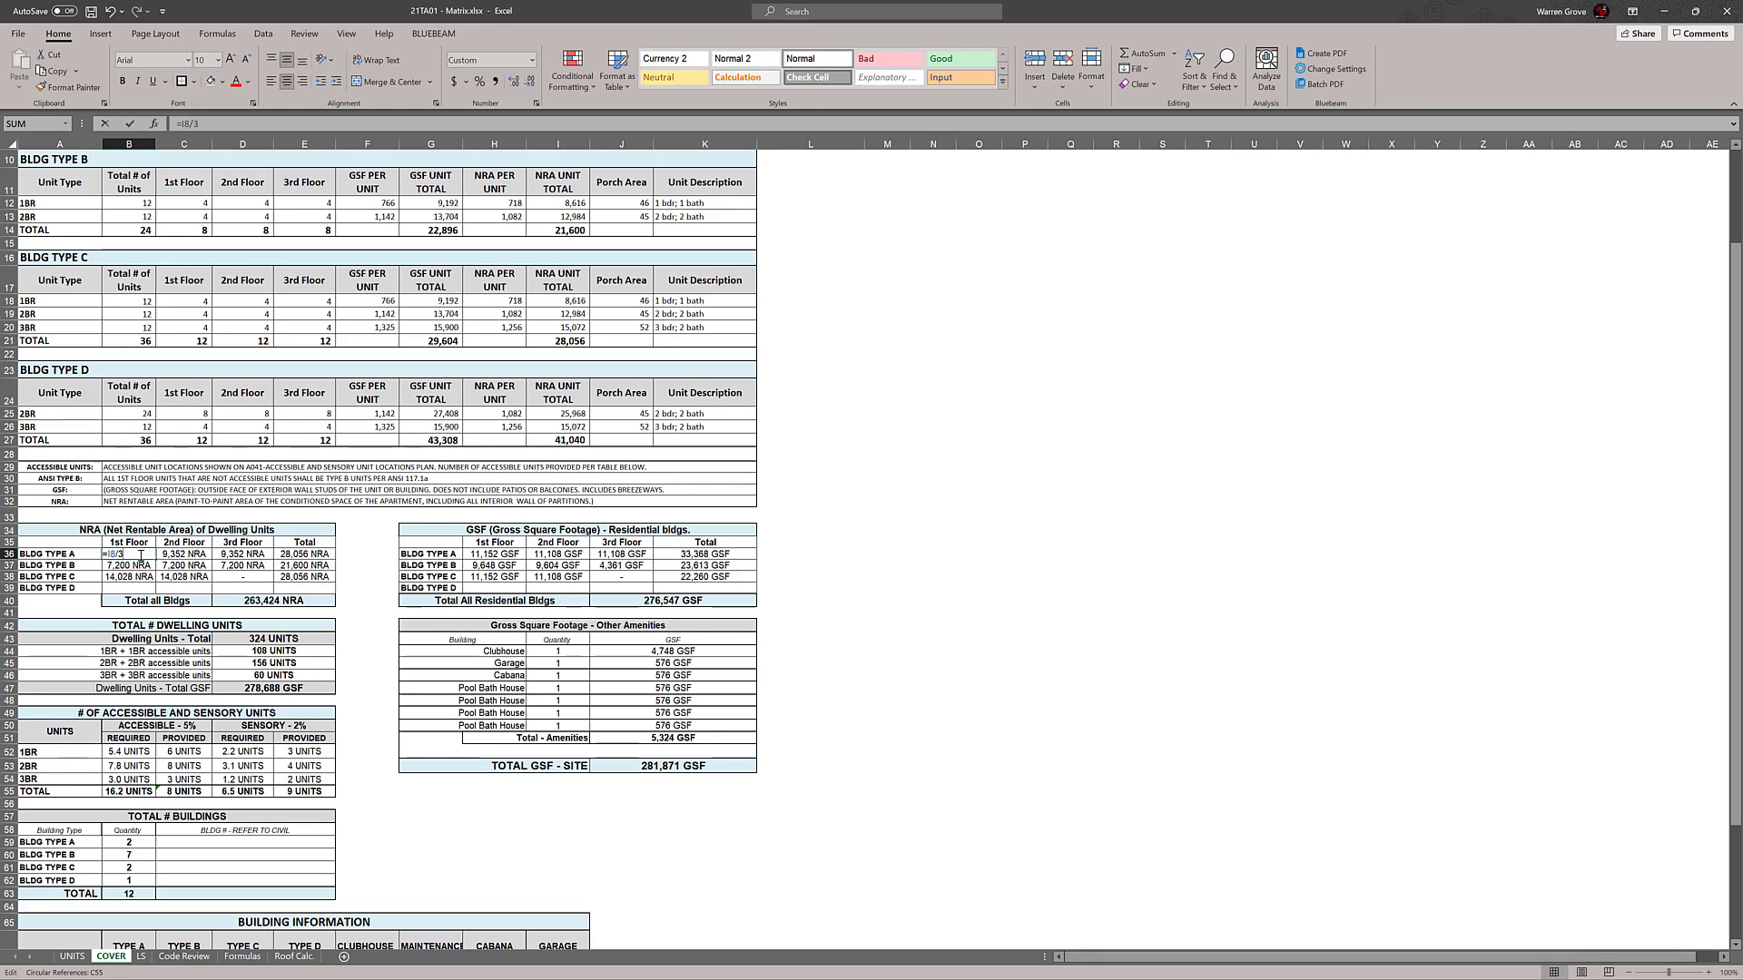
key(Escape)
scroll(191, 635, up, 3)
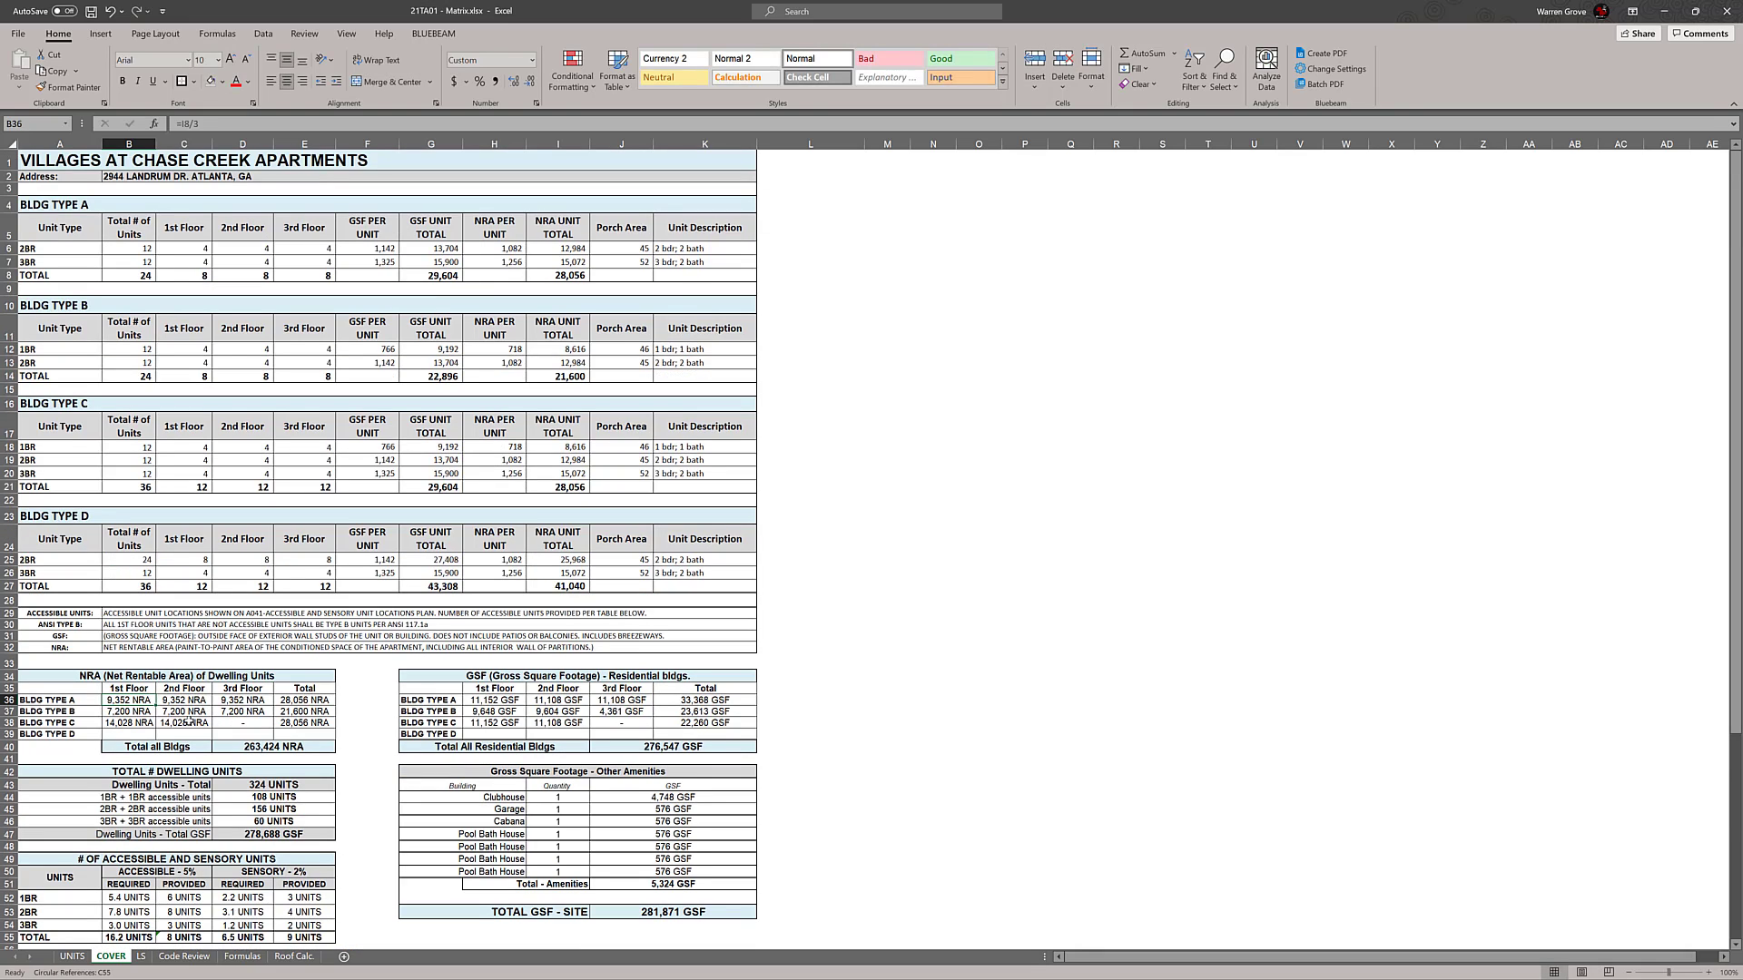
Copy Building Type C's 2nd Floor NRA formula into its 3rd Floor cell
click(188, 722)
drag(212, 729, 260, 723)
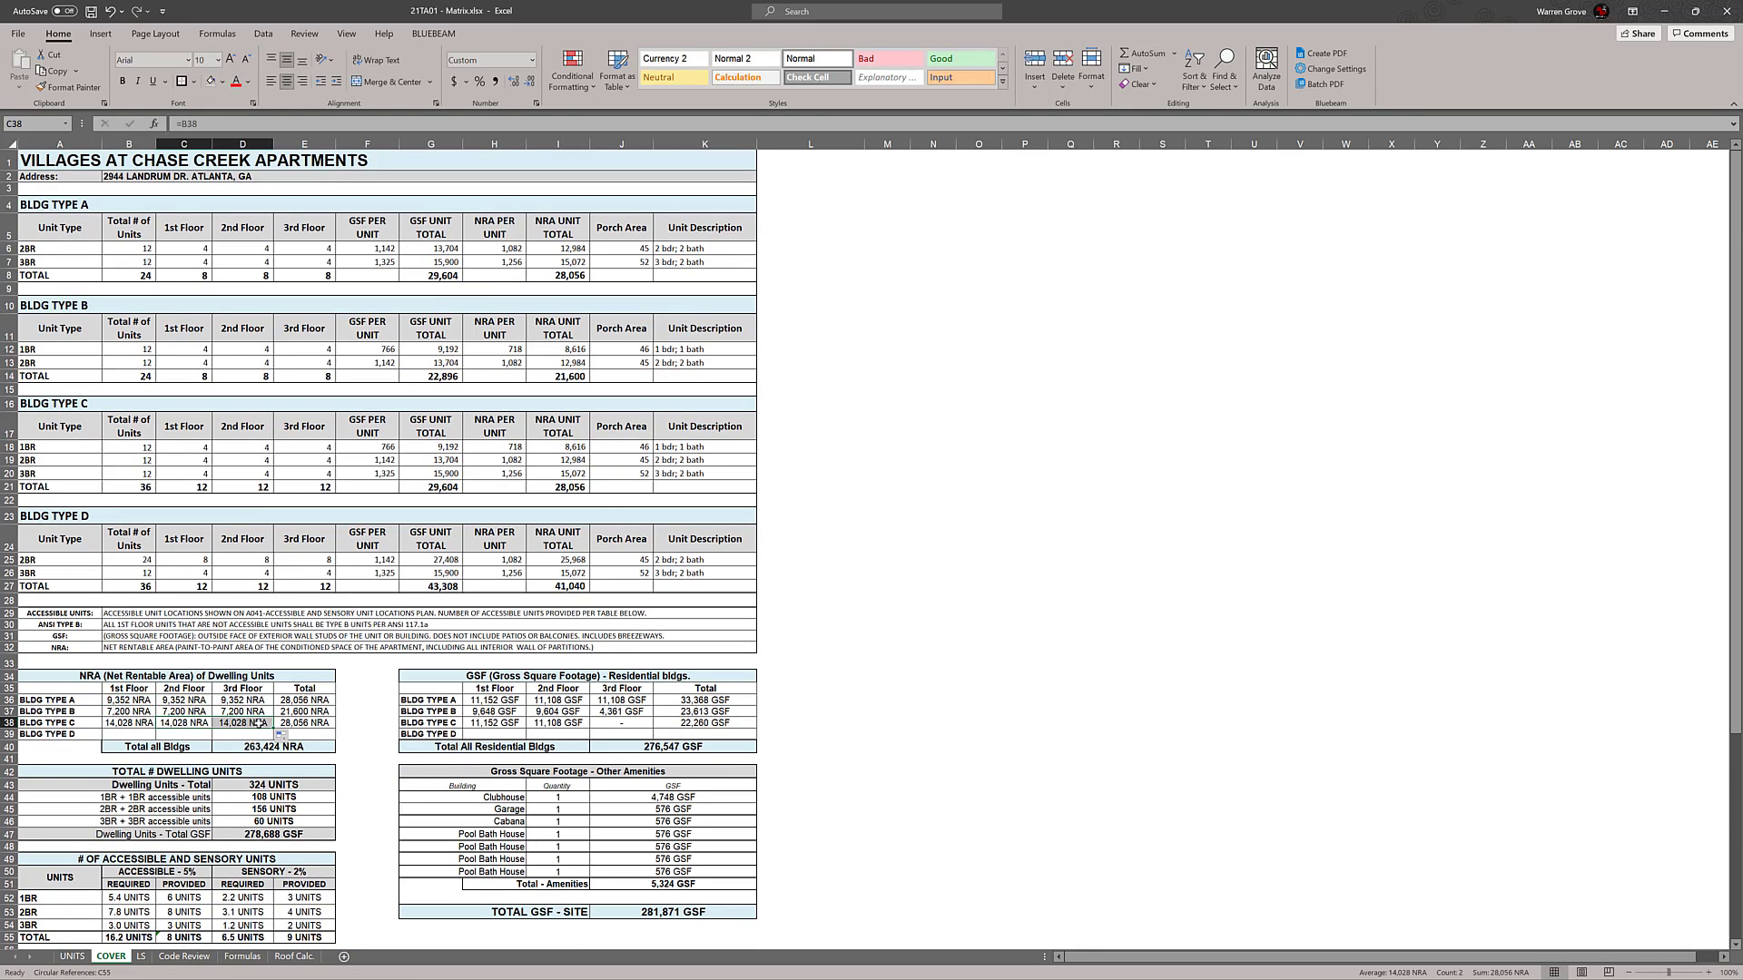
double_click(261, 723)
key(Escape)
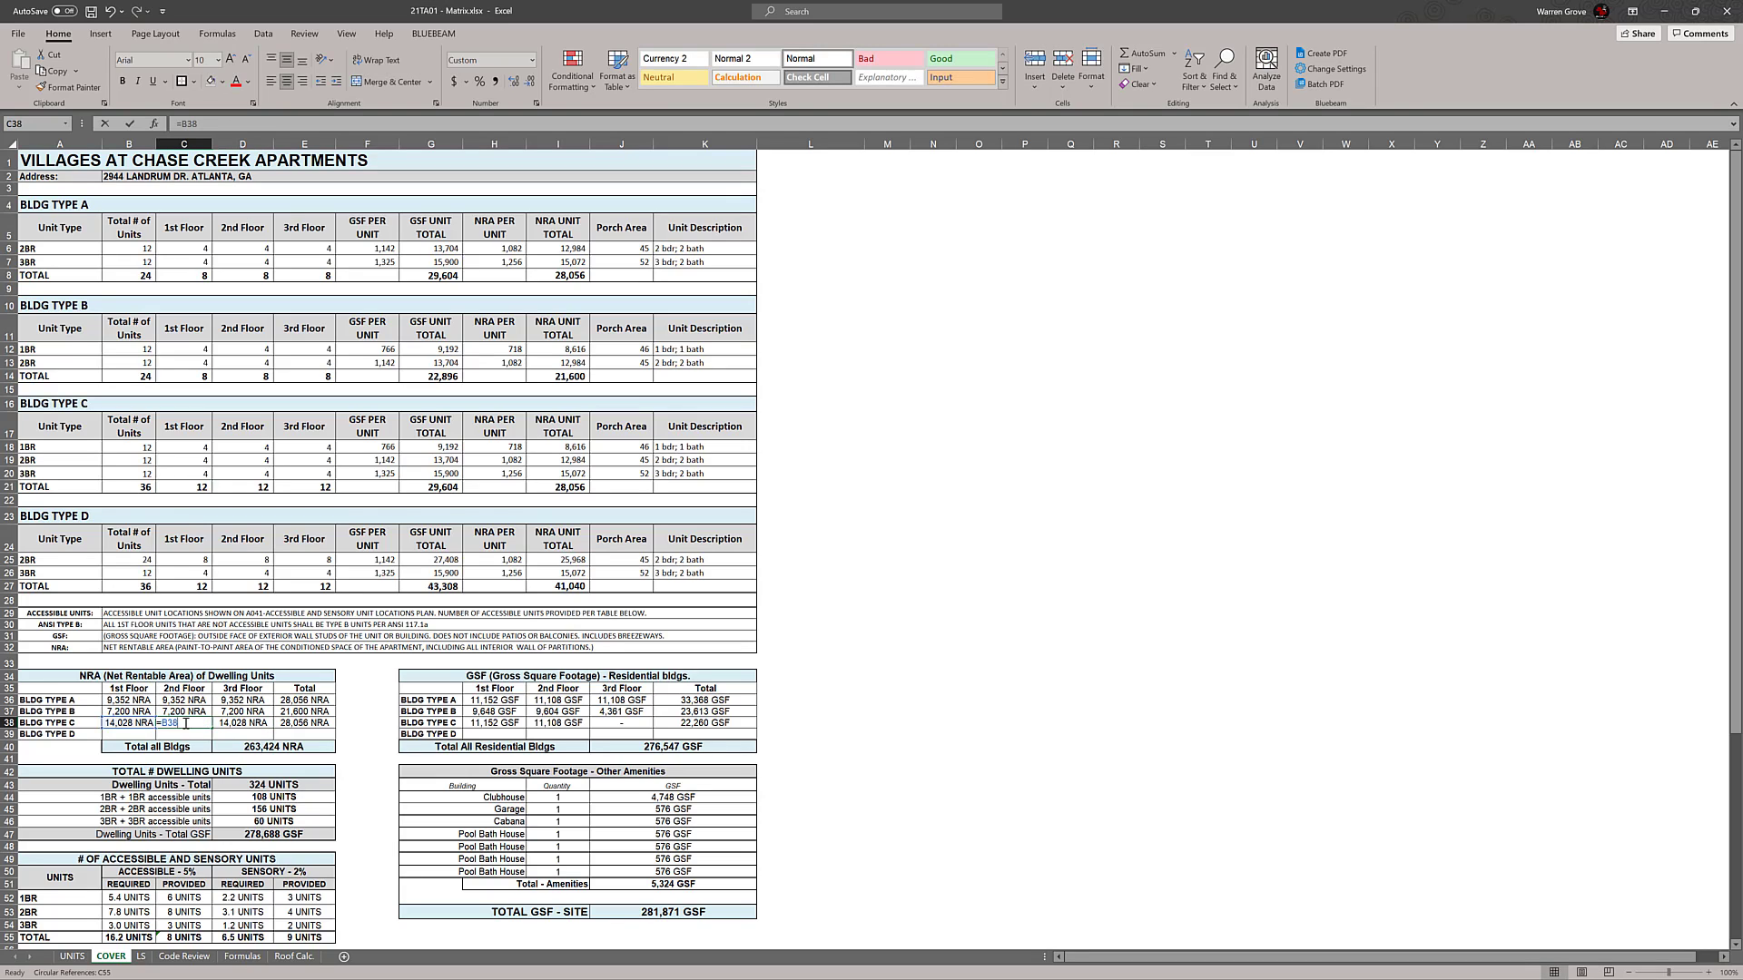
Set Building Type C's 1st Floor NRA formula to =I21/3, checking it against the Type A and Type B formulas
double_click(160, 724)
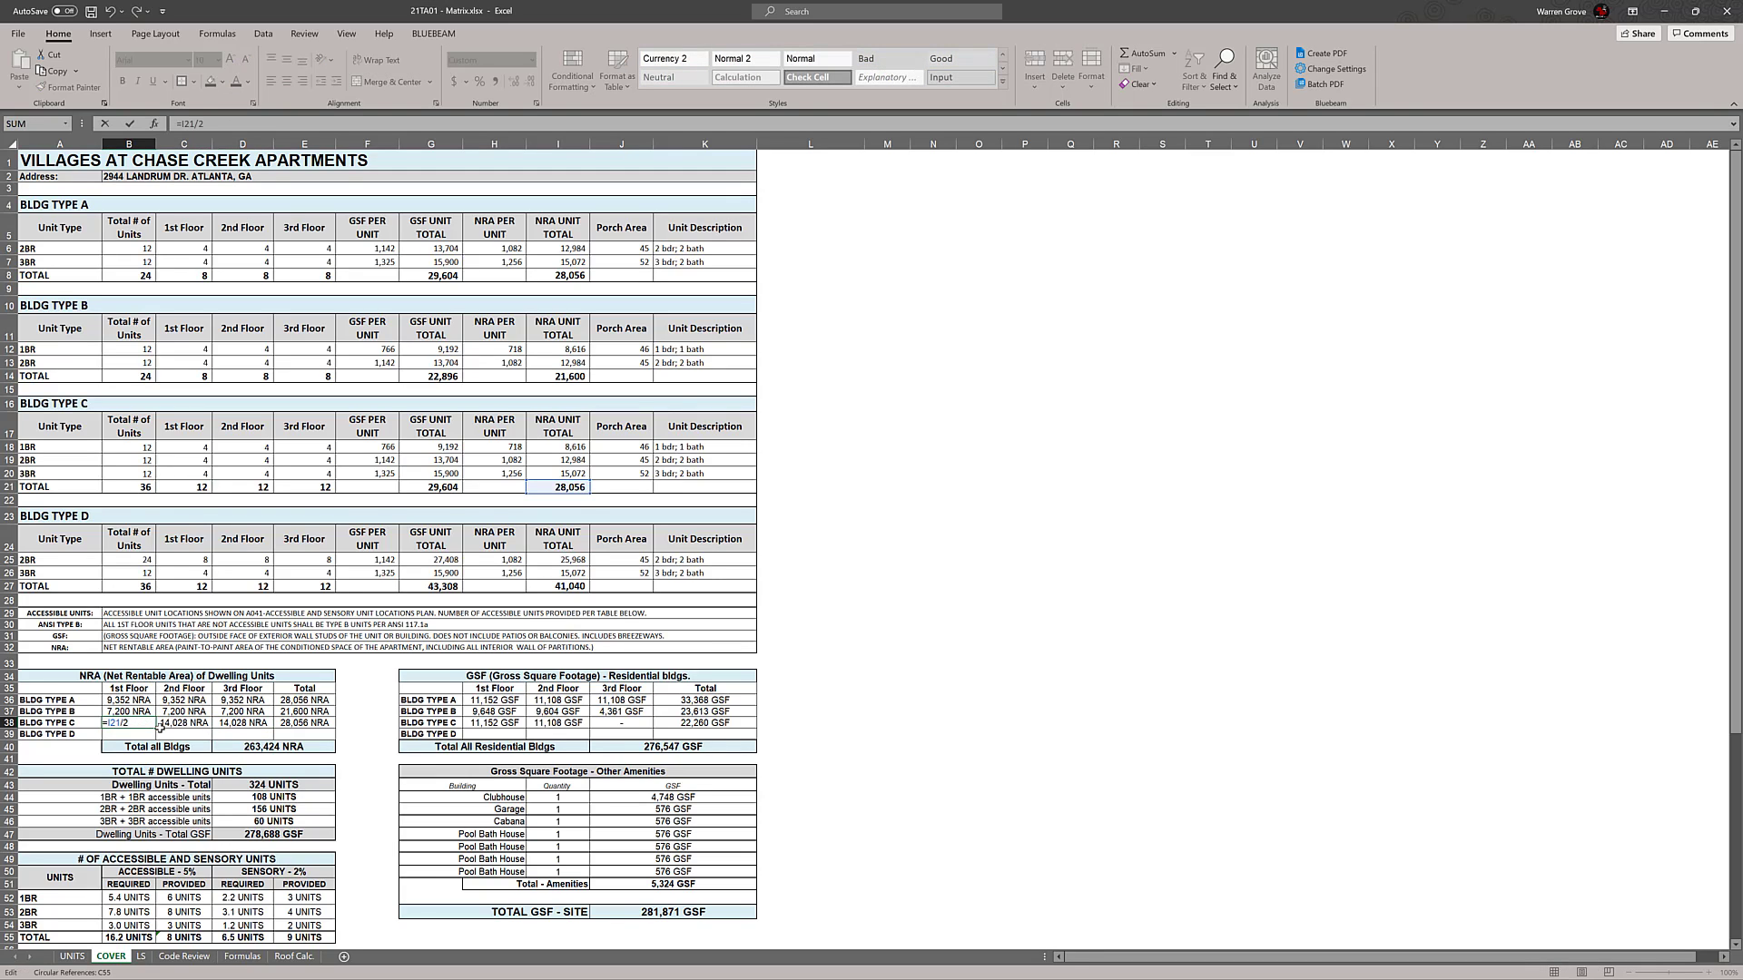
text(3)
key(Return)
double_click(114, 715)
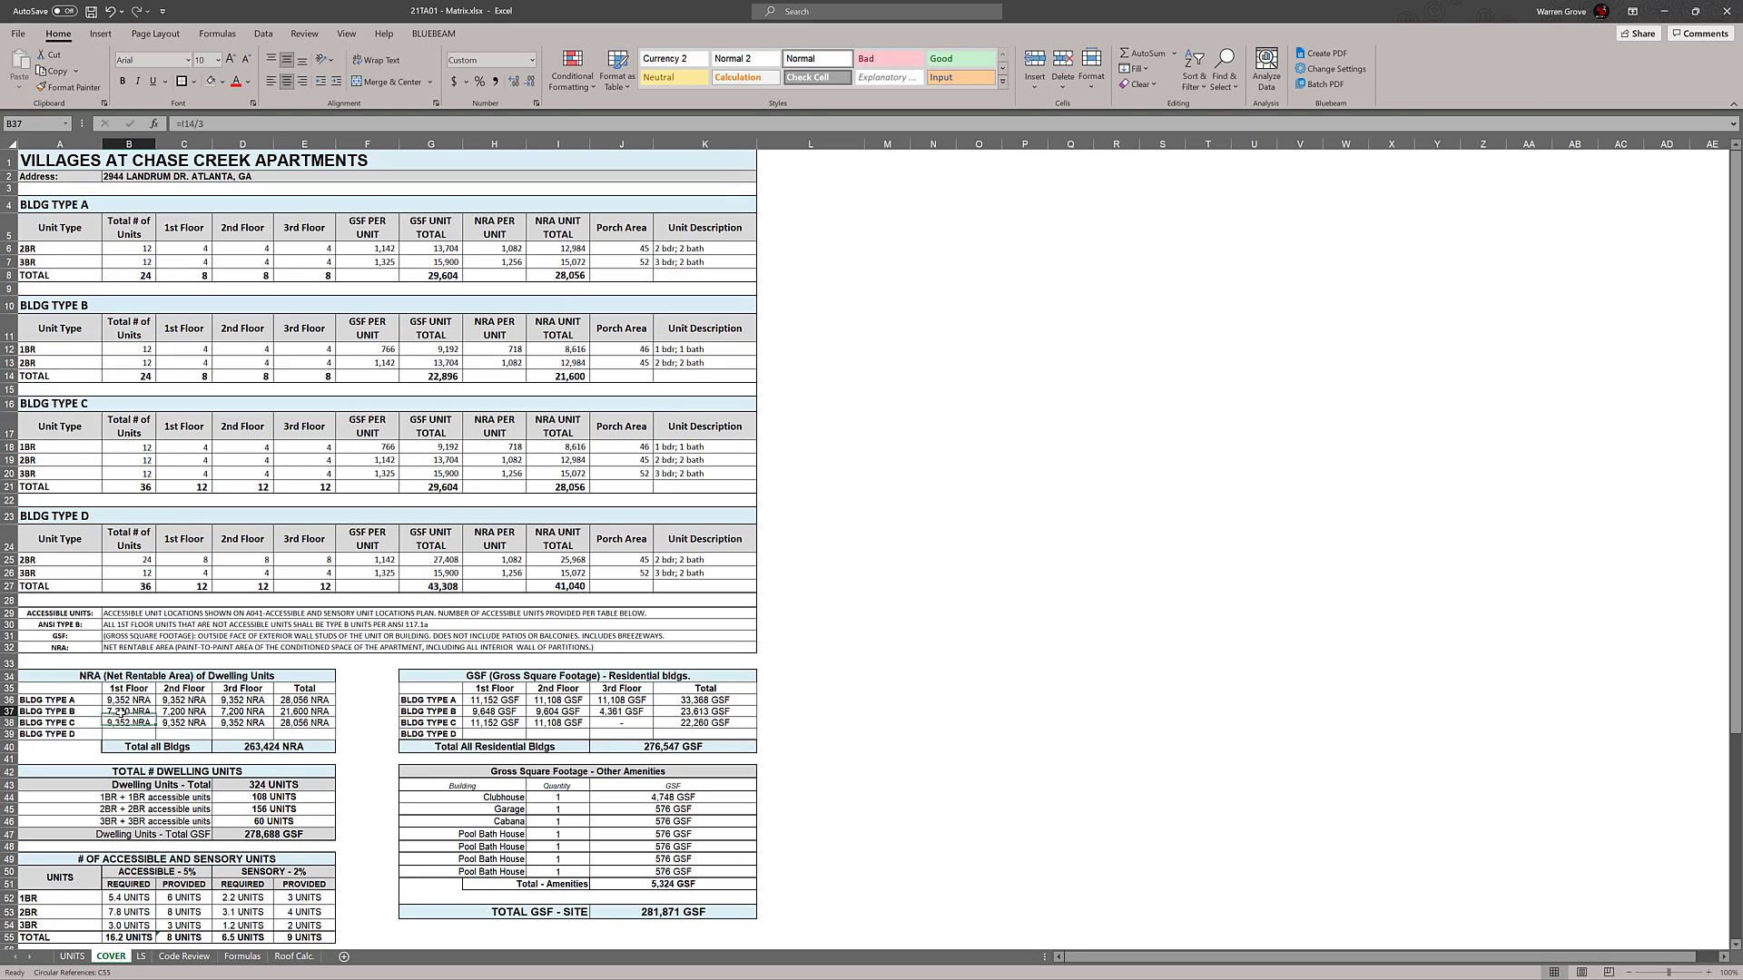
key(Escape)
double_click(132, 699)
key(Escape)
Fill Building Type C's NRA row down to Building Type D and set its 1st Floor formula to =I27/3
drag(139, 724, 333, 737)
double_click(133, 733)
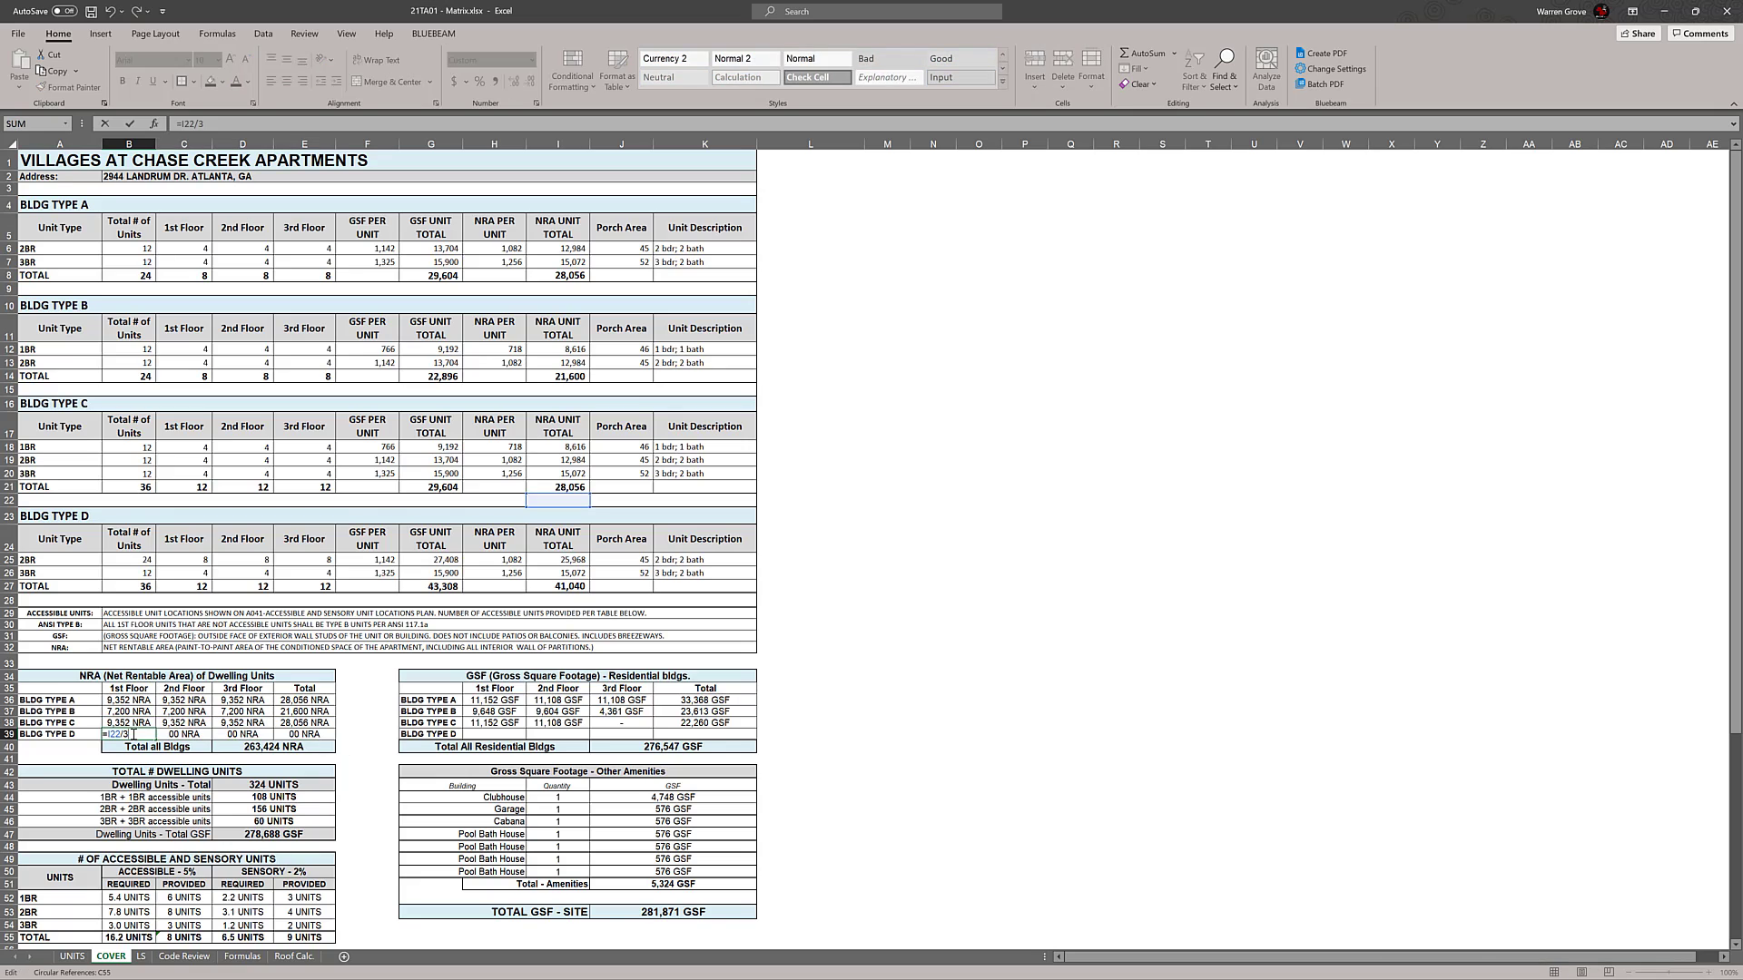
drag(589, 501, 591, 588)
key(Return)
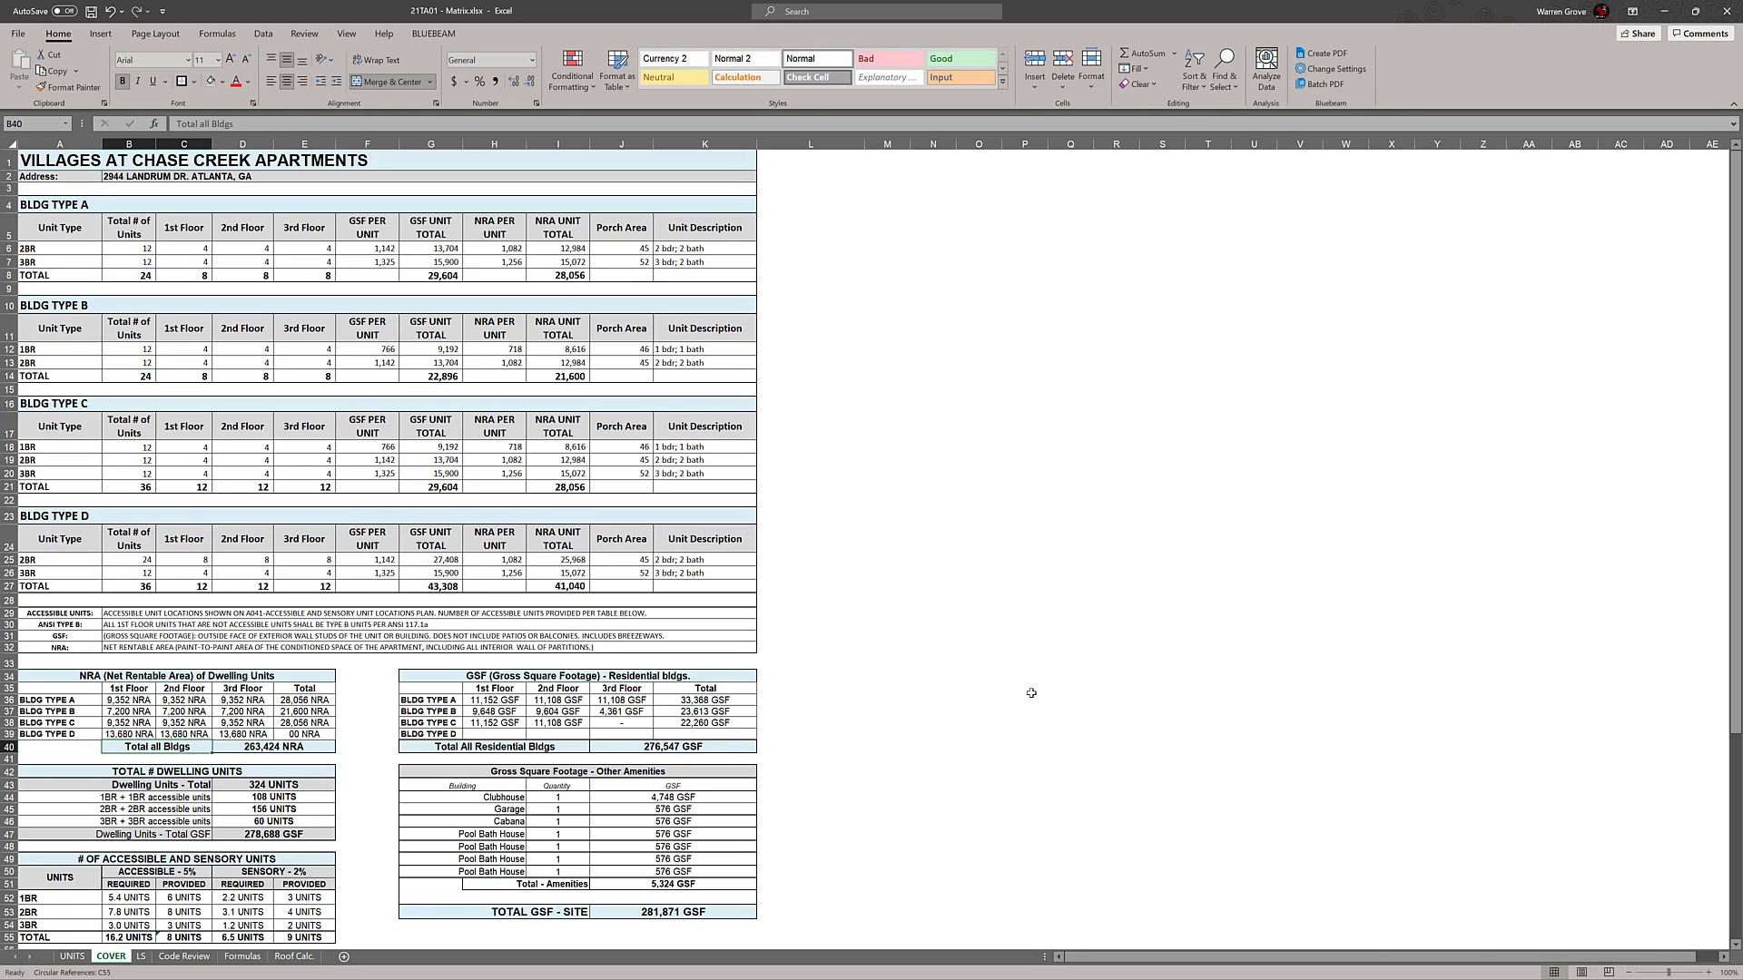
Point Building Type D's total NRA to the Type D NRA unit total with =I27
double_click(310, 733)
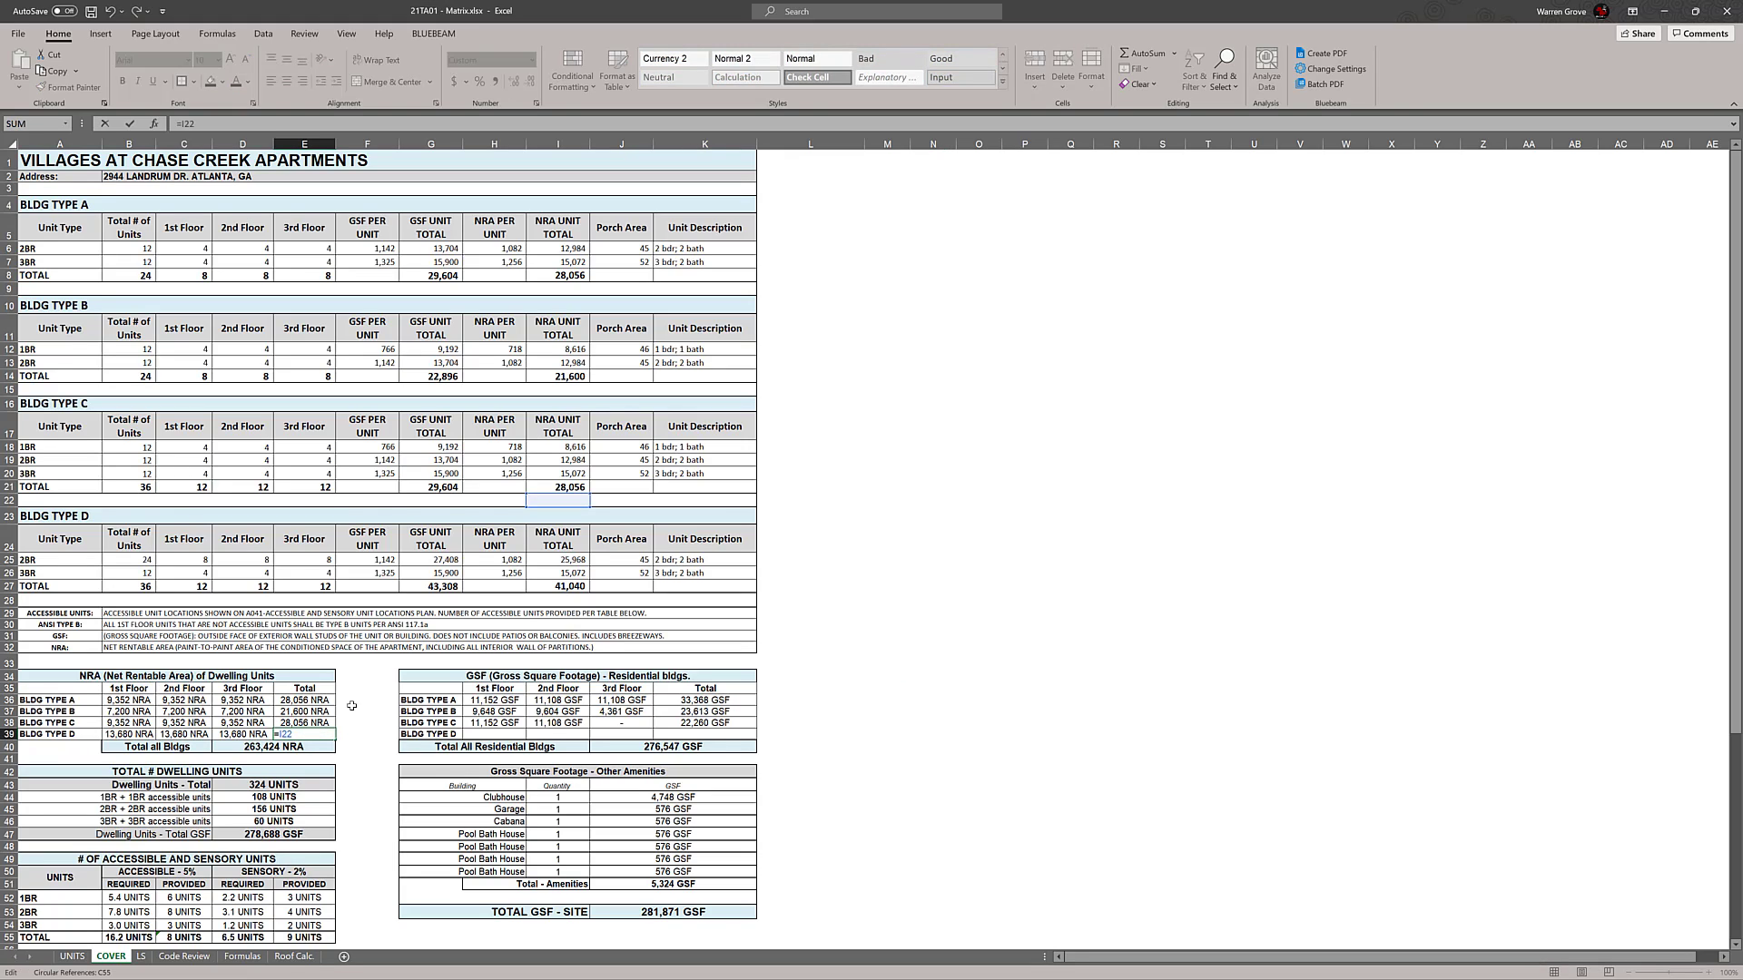
drag(575, 524, 575, 610)
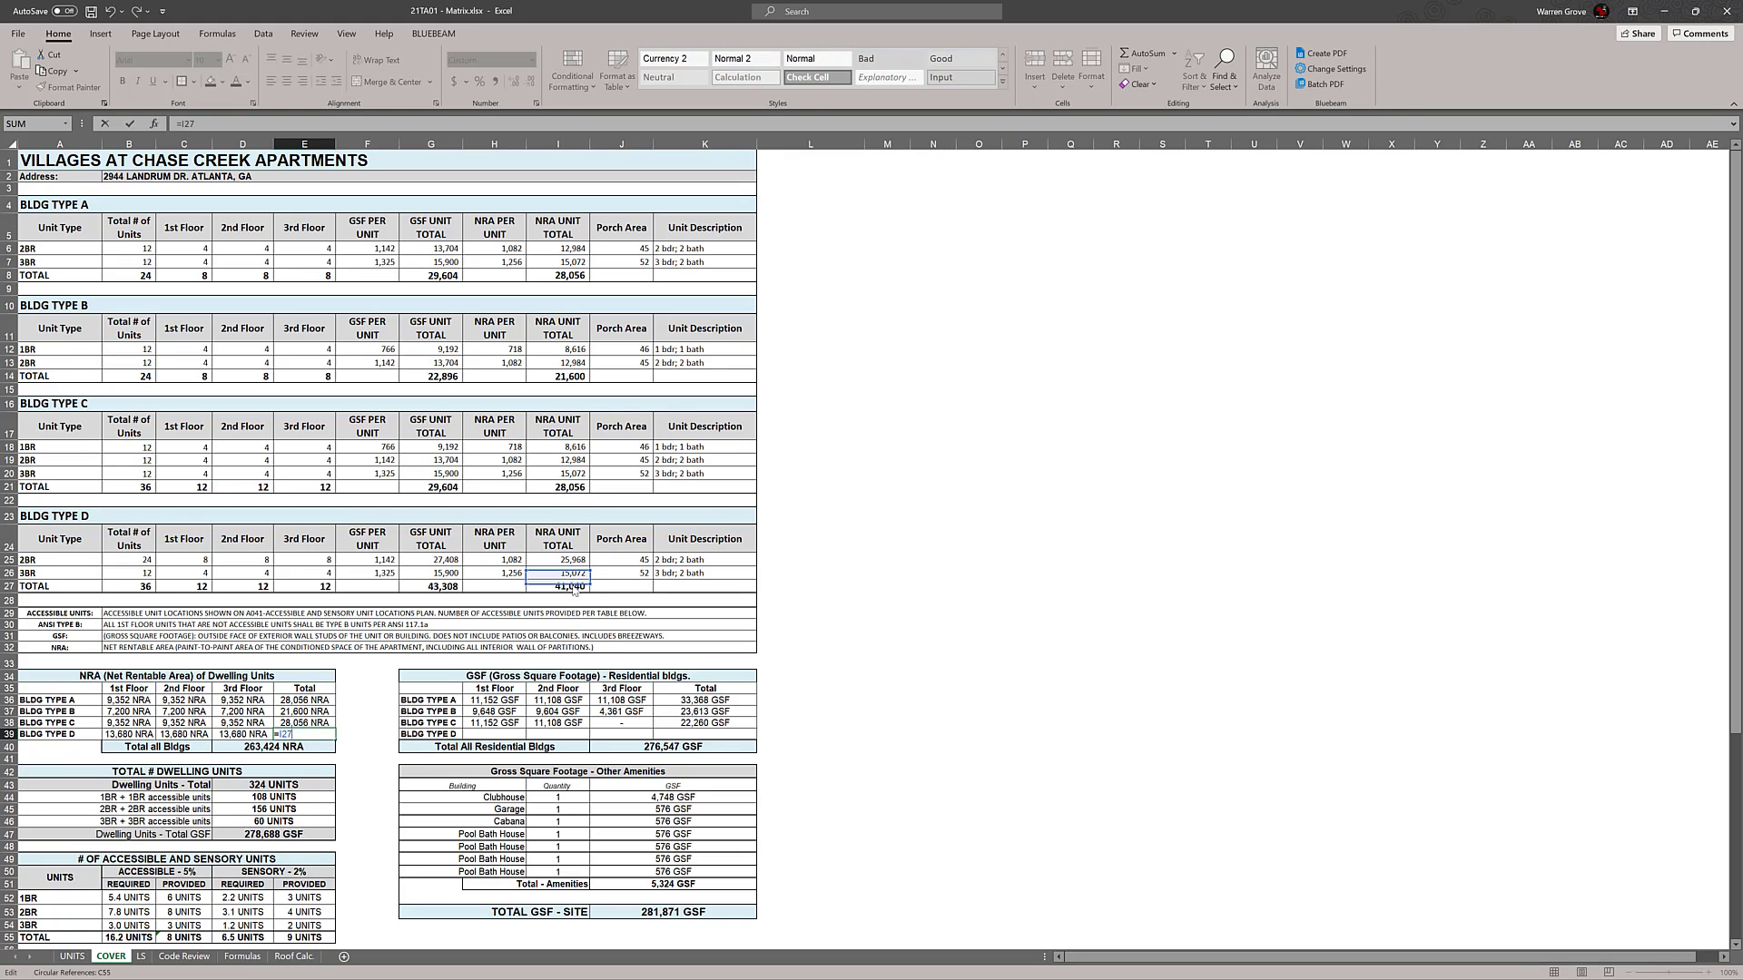
click(858, 561)
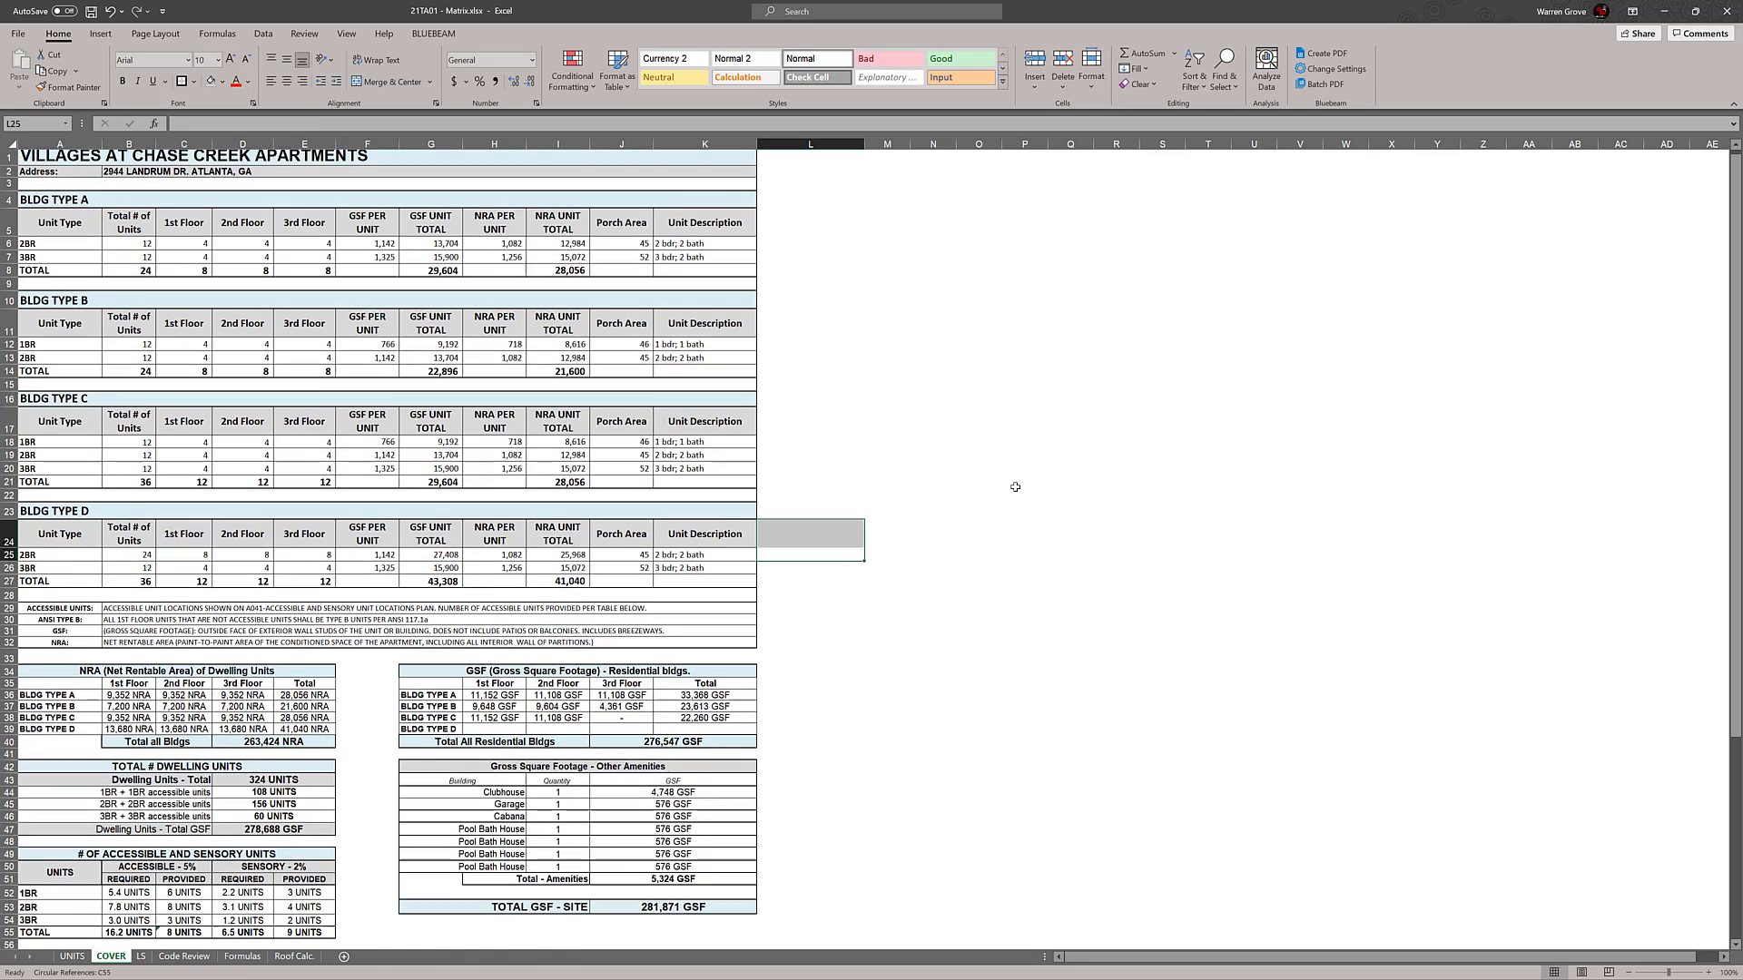
scroll(1011, 486, down, 3)
click(999, 550)
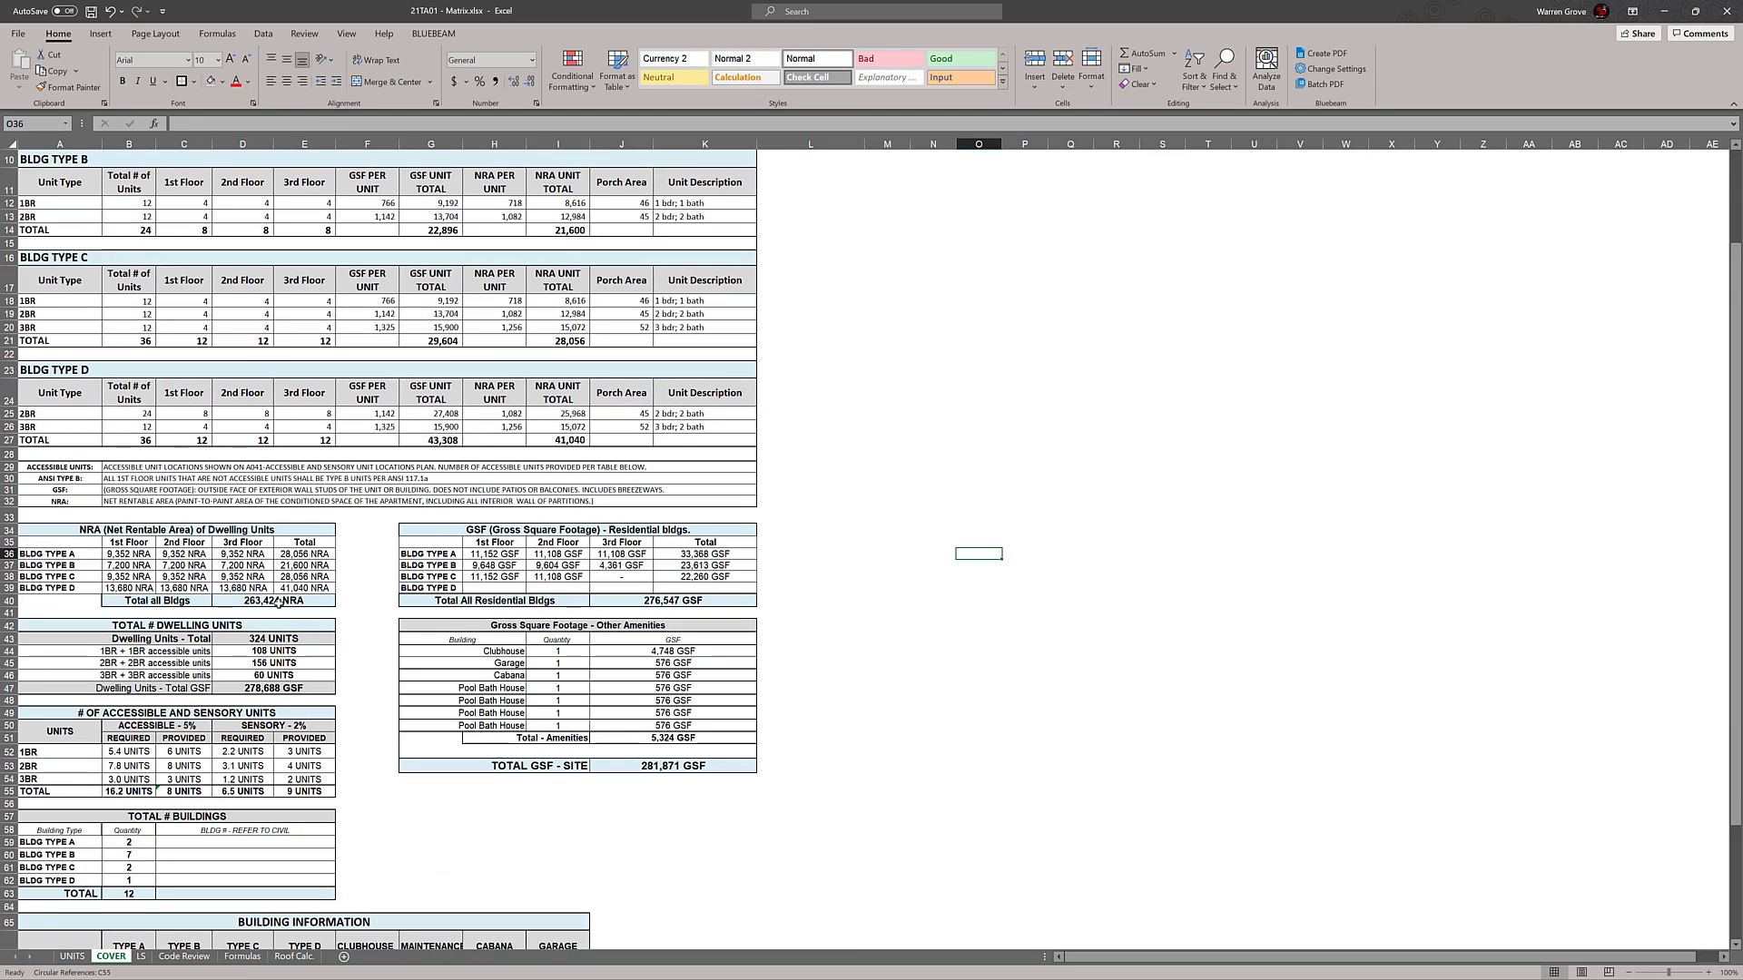
Extend the Total all Bldgs NRA formula with Building Type D by adding +(E39*B62)
click(279, 603)
drag(172, 604, 276, 602)
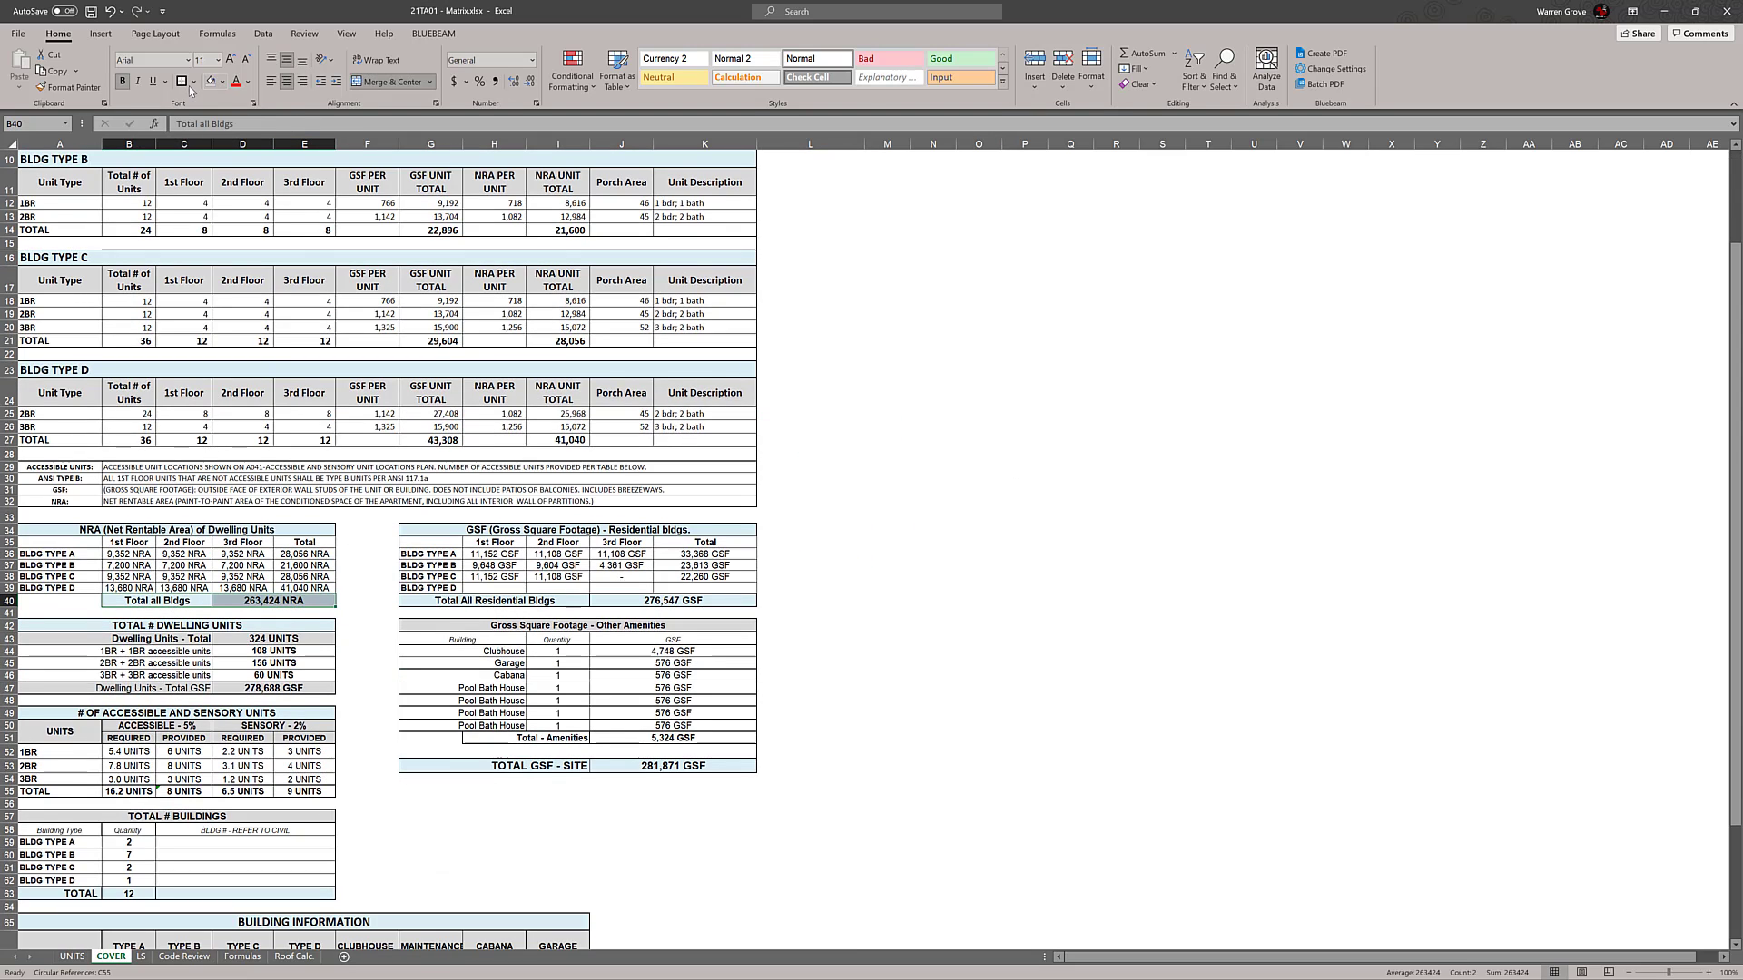
double_click(297, 602)
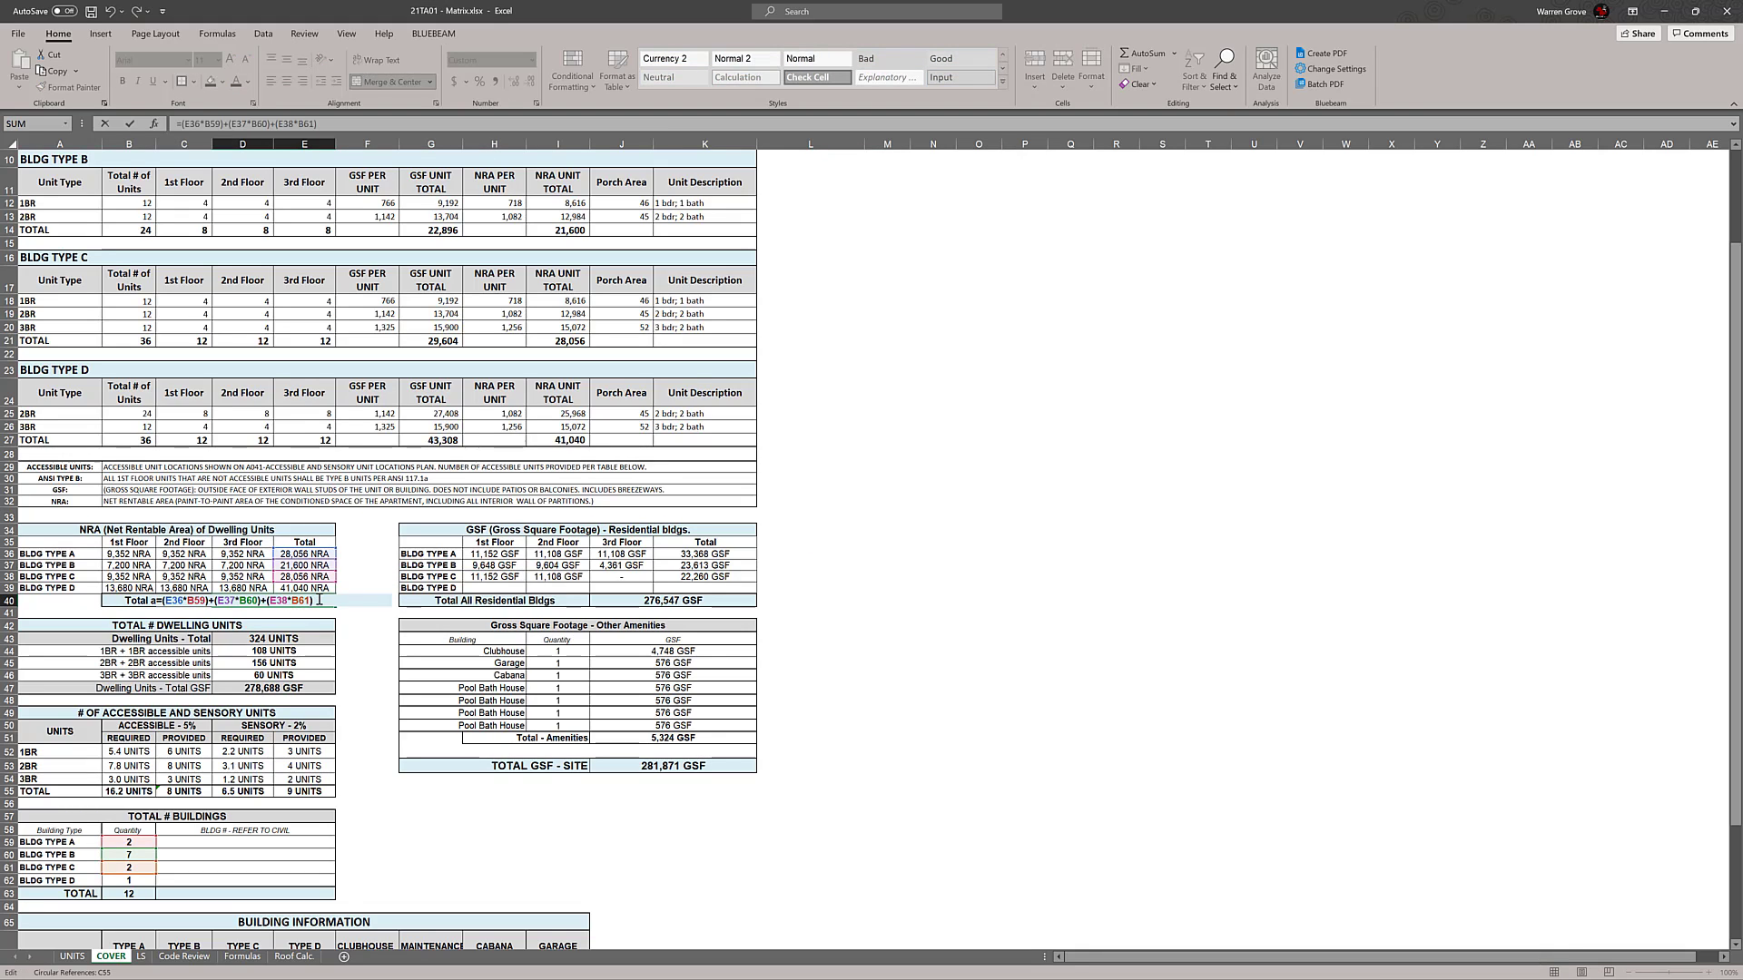
text(+()
click(317, 587)
click(147, 881)
click(147, 882)
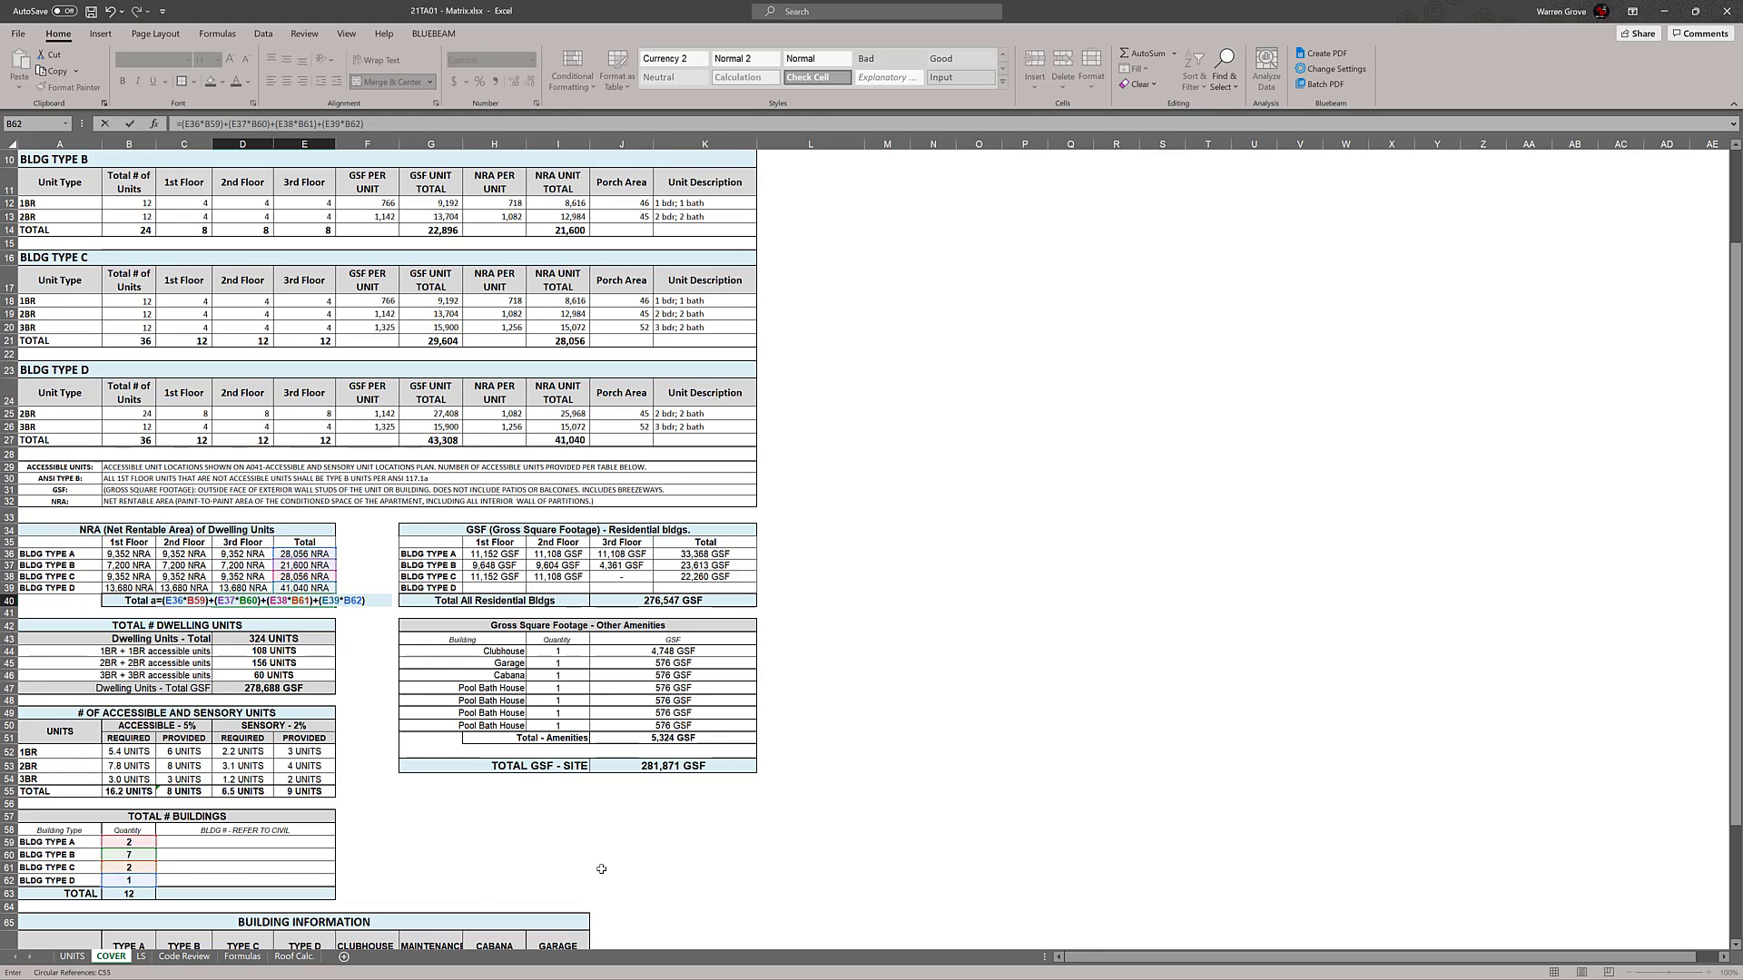
key(Return)
click(1117, 690)
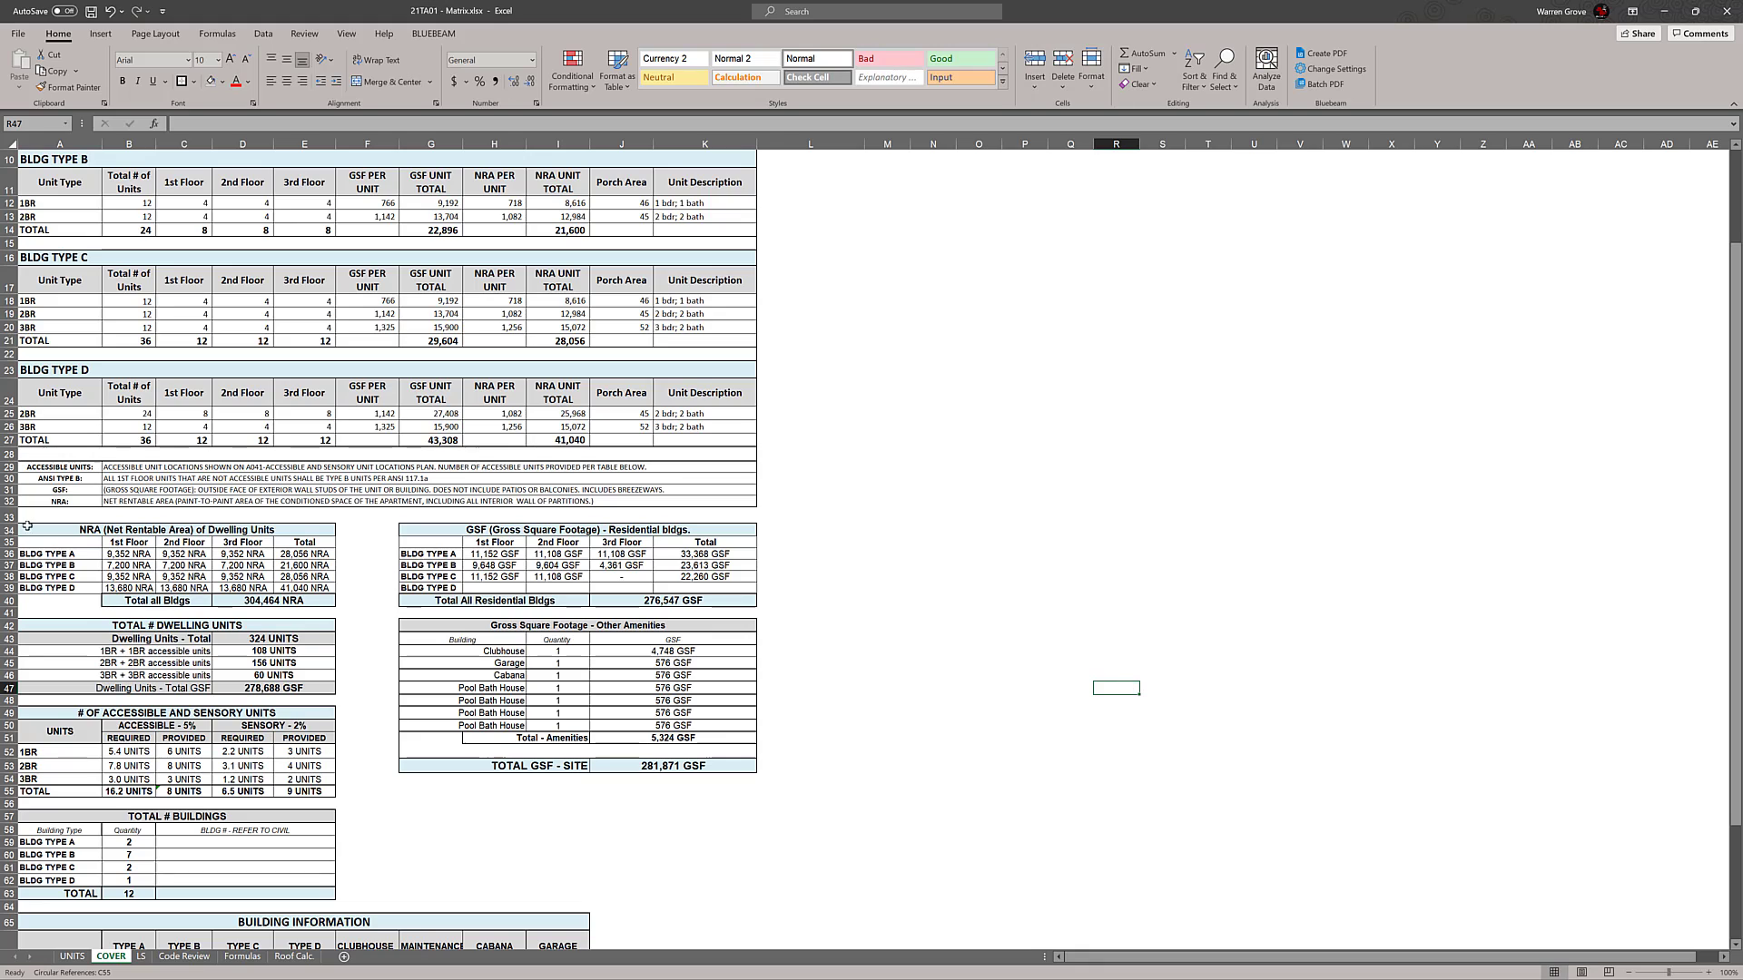
Apply borders around the NRA table and its title row
drag(55, 531, 263, 600)
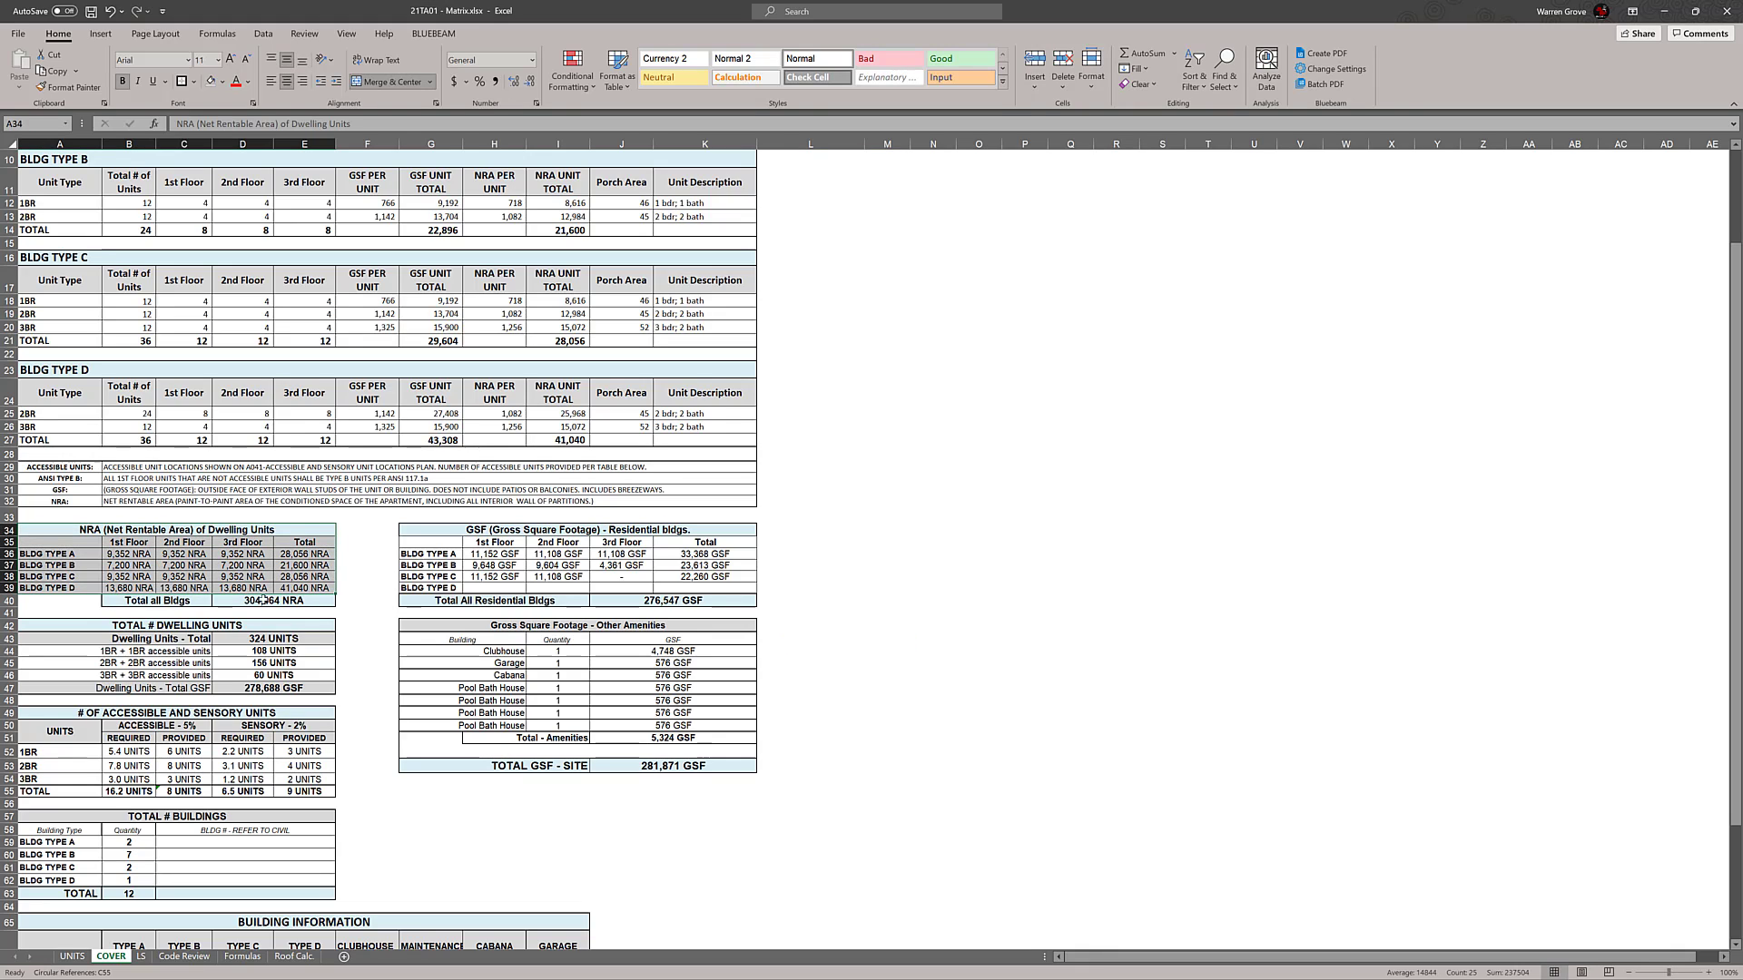
click(1081, 548)
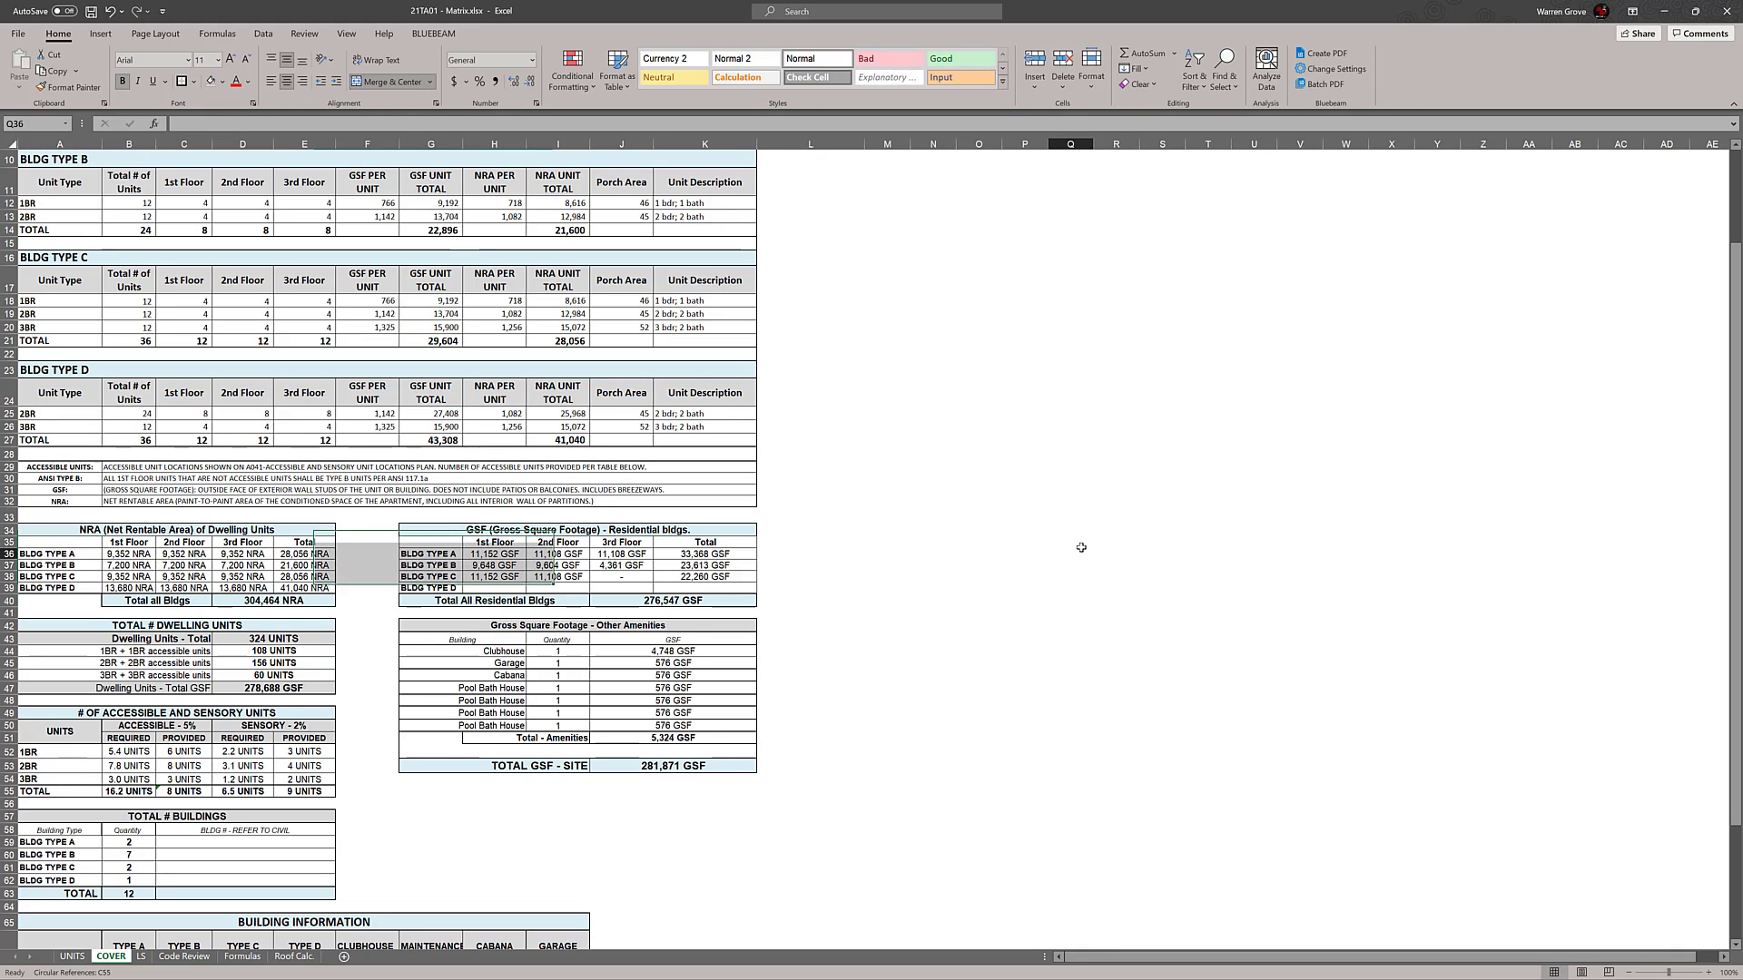
click(240, 531)
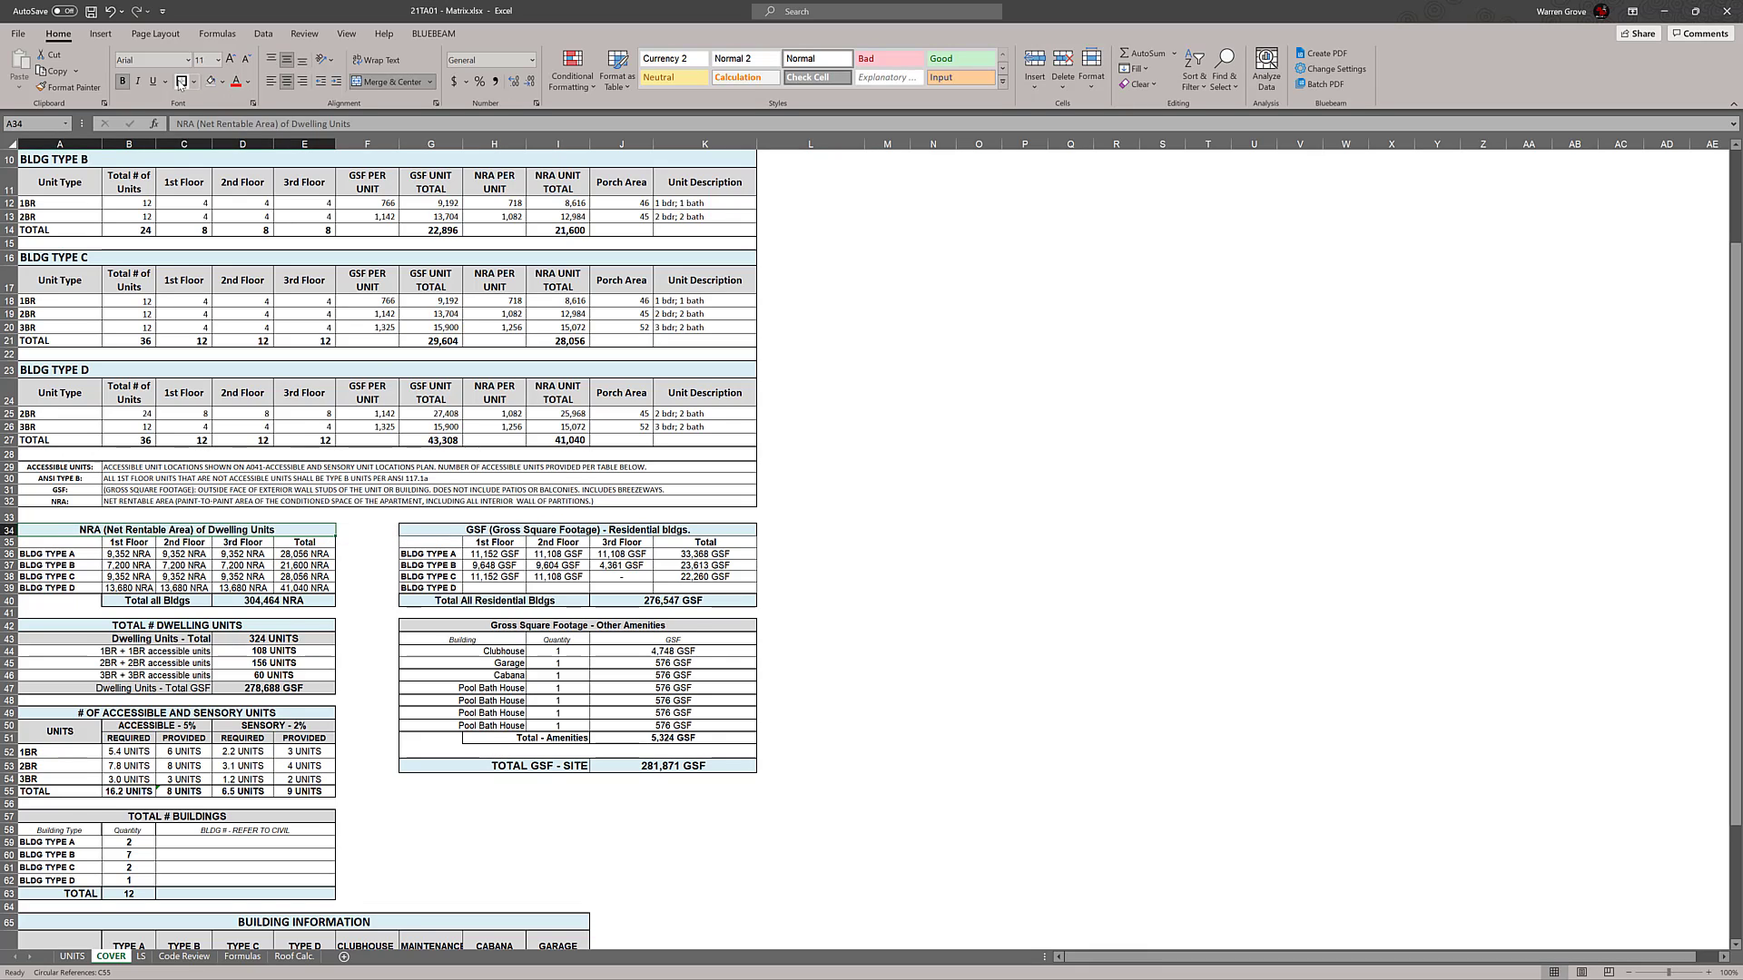
click(1057, 513)
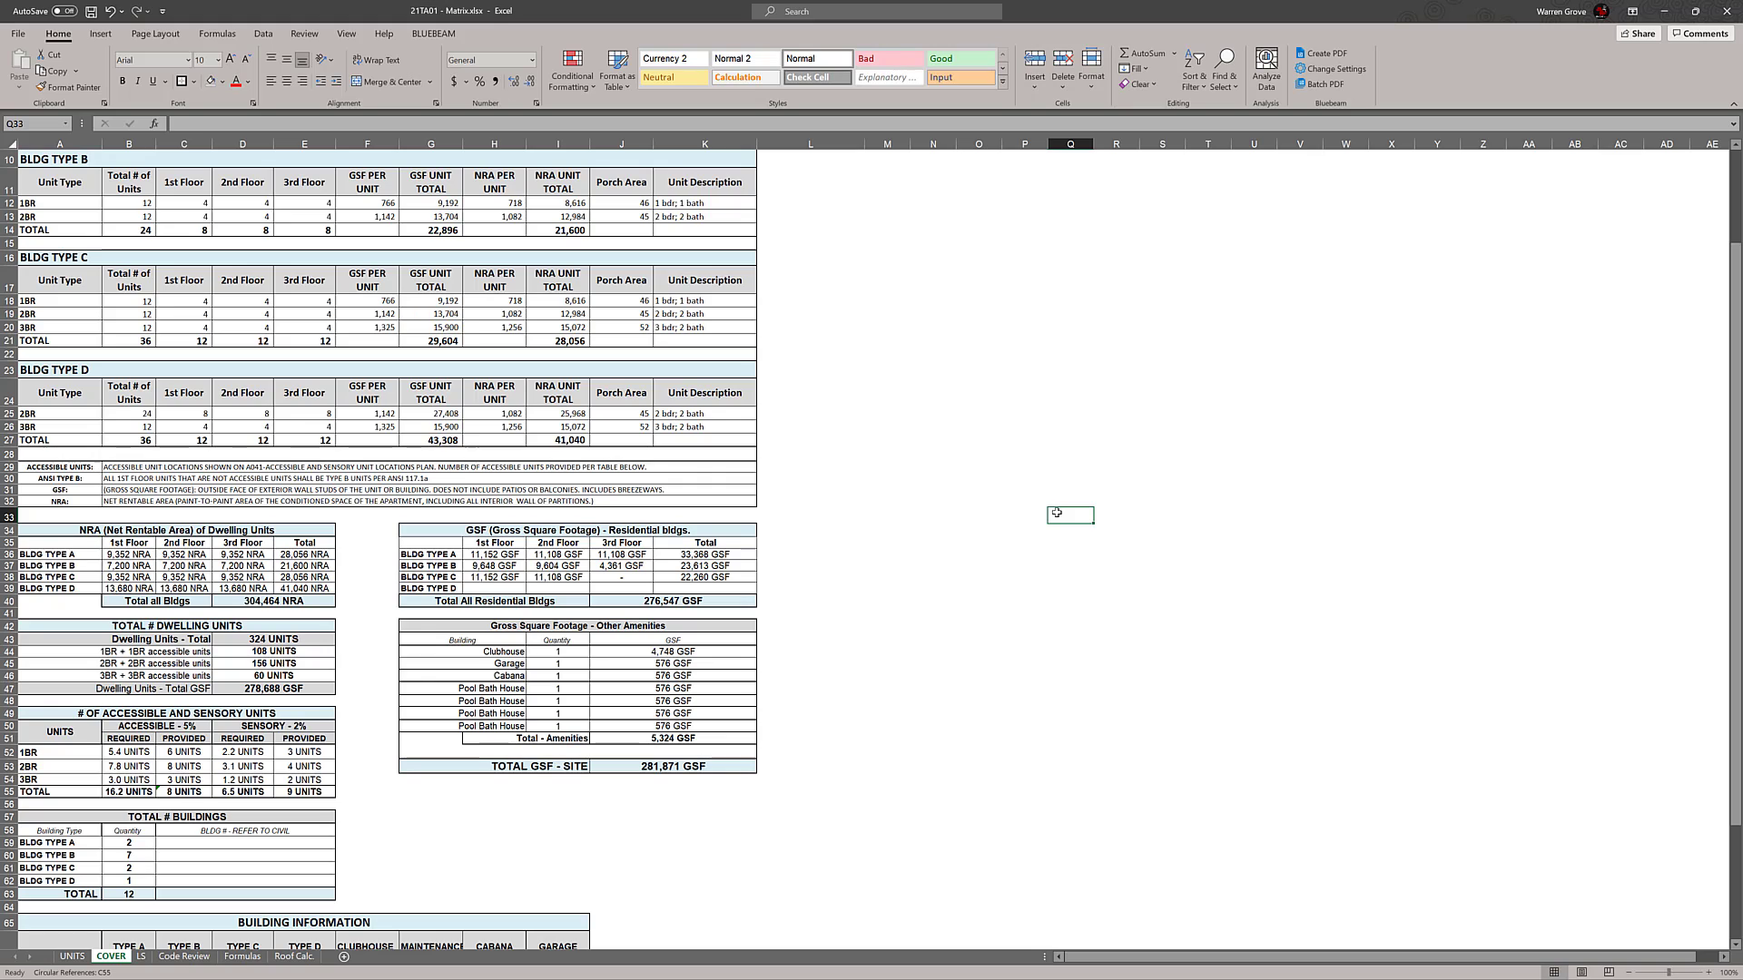
Extend the Dwelling Units - Total GSF formula with Building Type D by adding +(G27*B62)
click(304, 690)
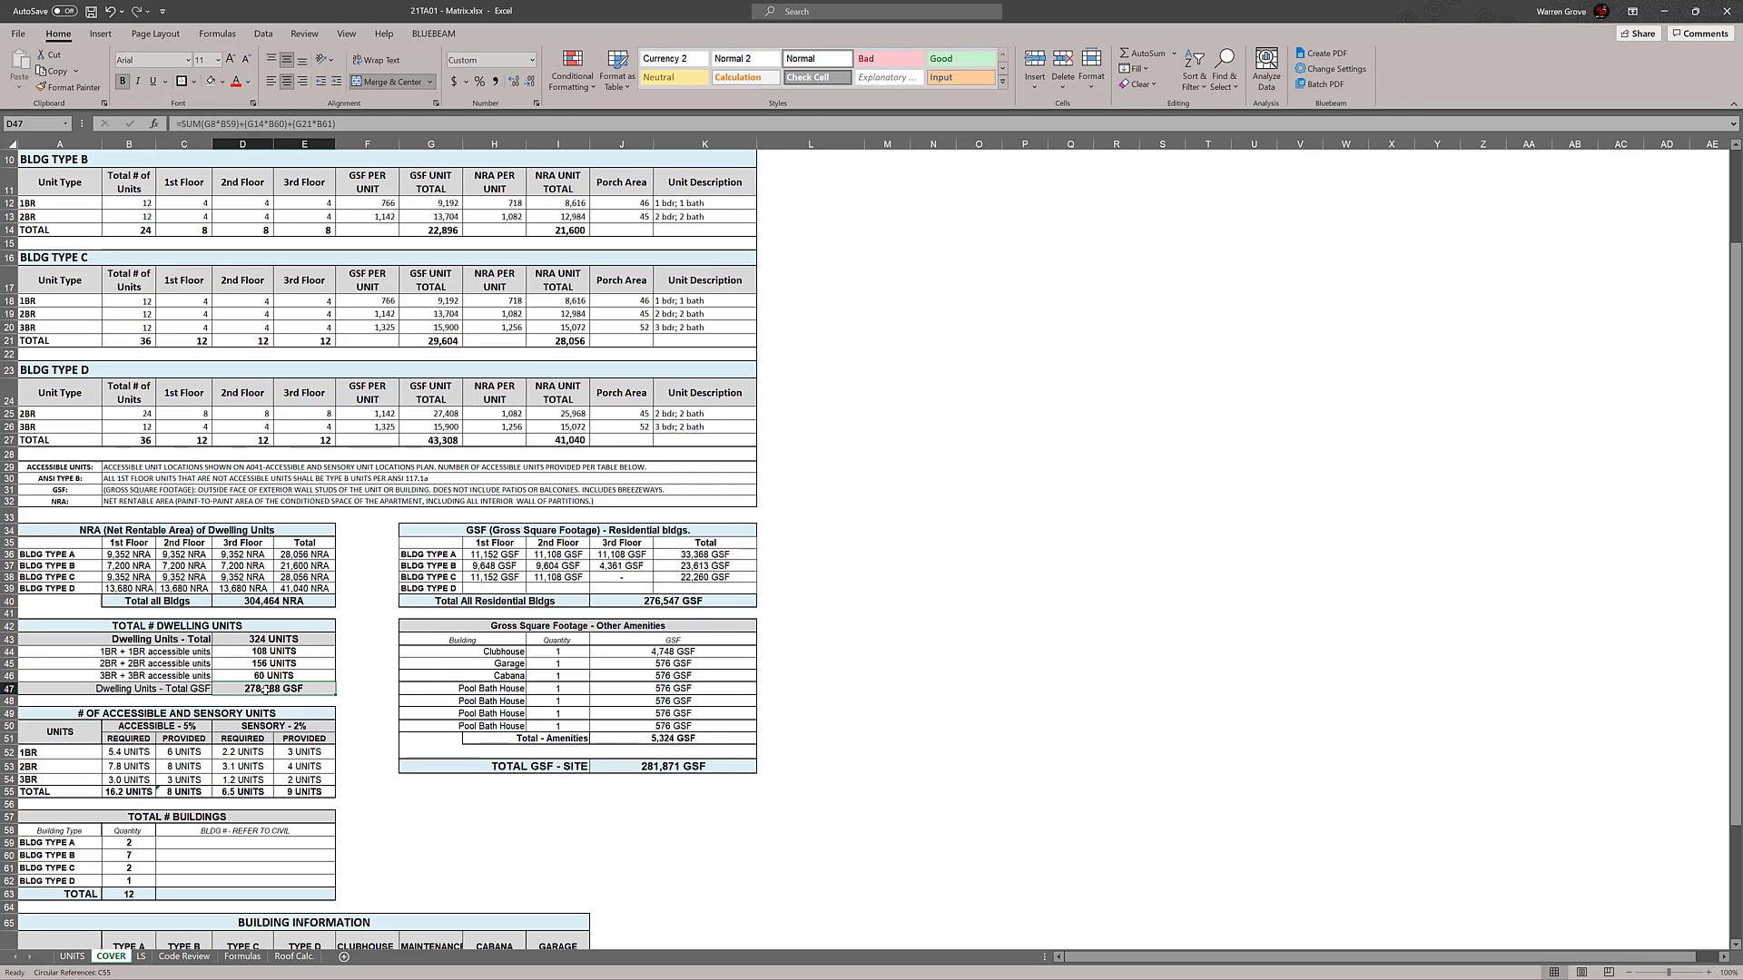
double_click(265, 690)
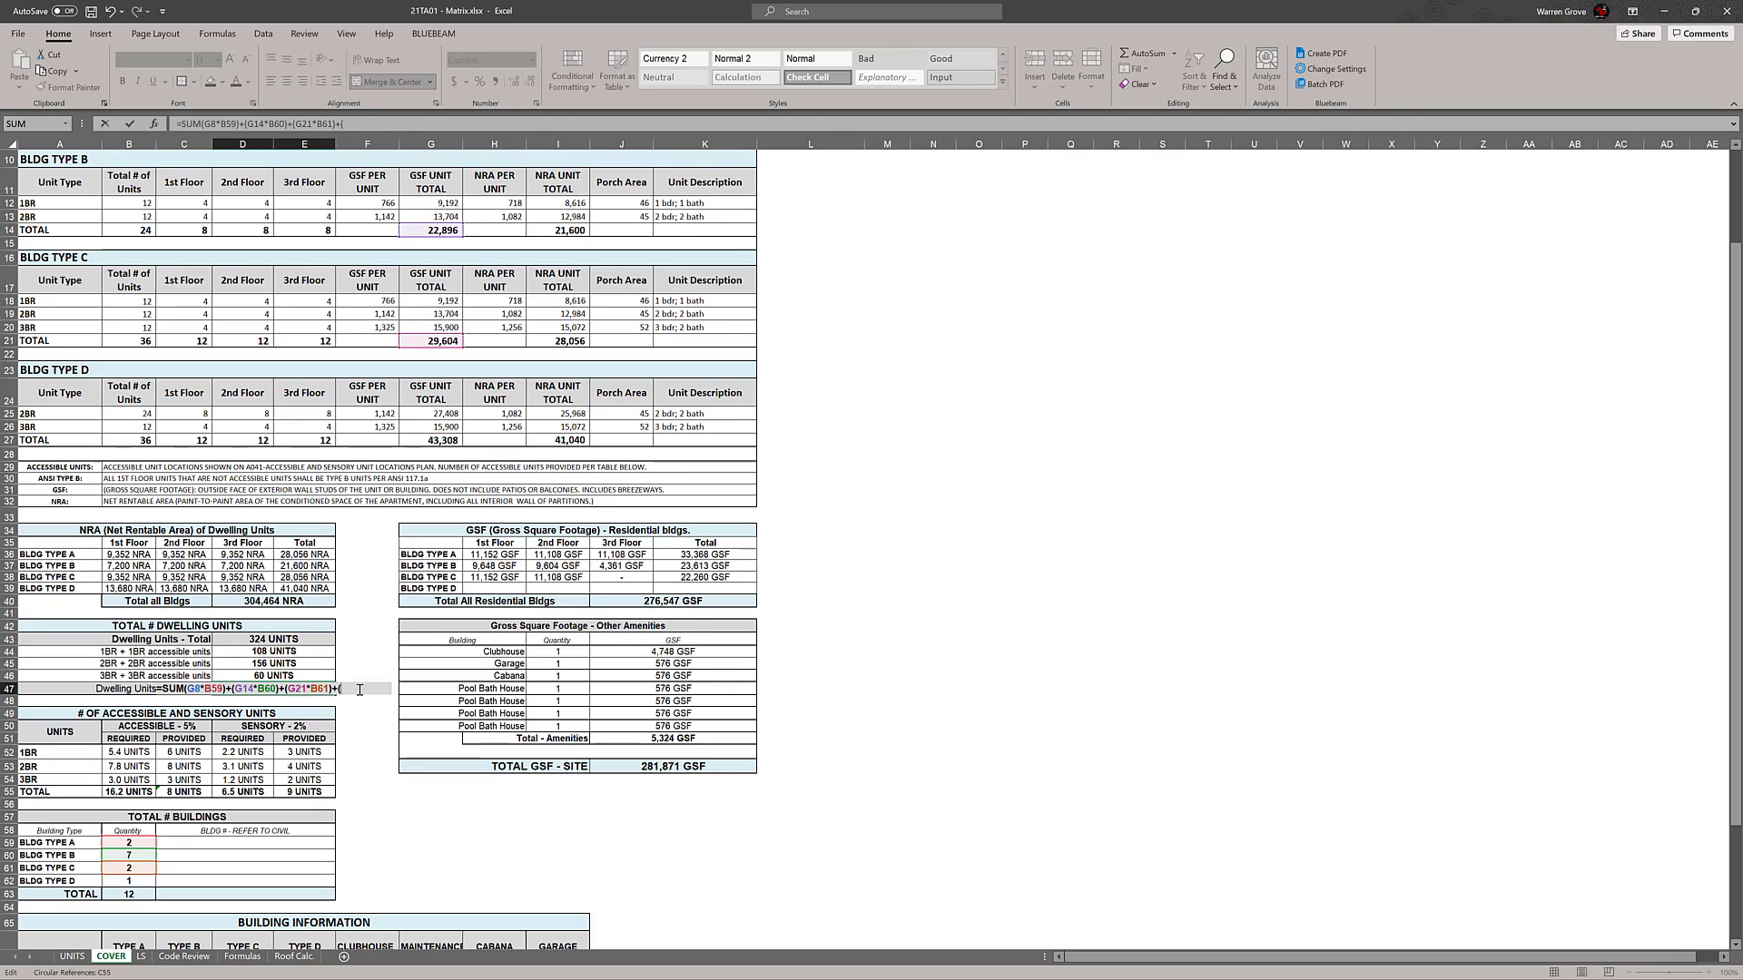
click(454, 439)
text(*)
click(126, 878)
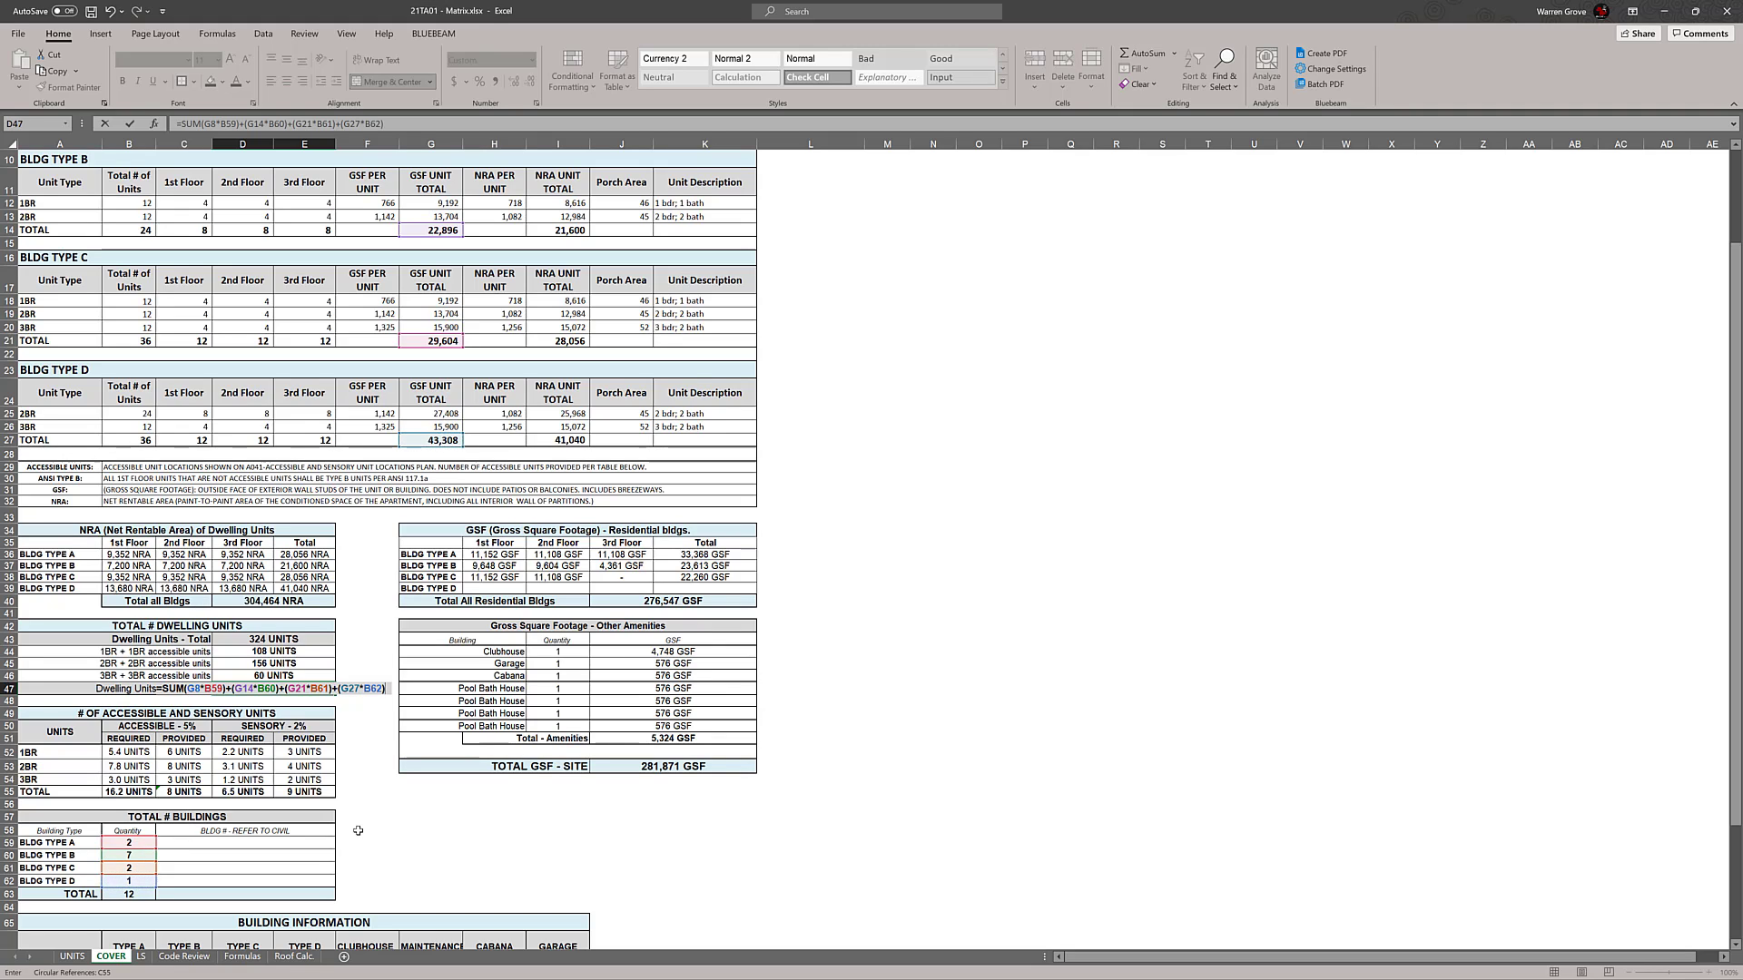
key(Return)
click(1117, 613)
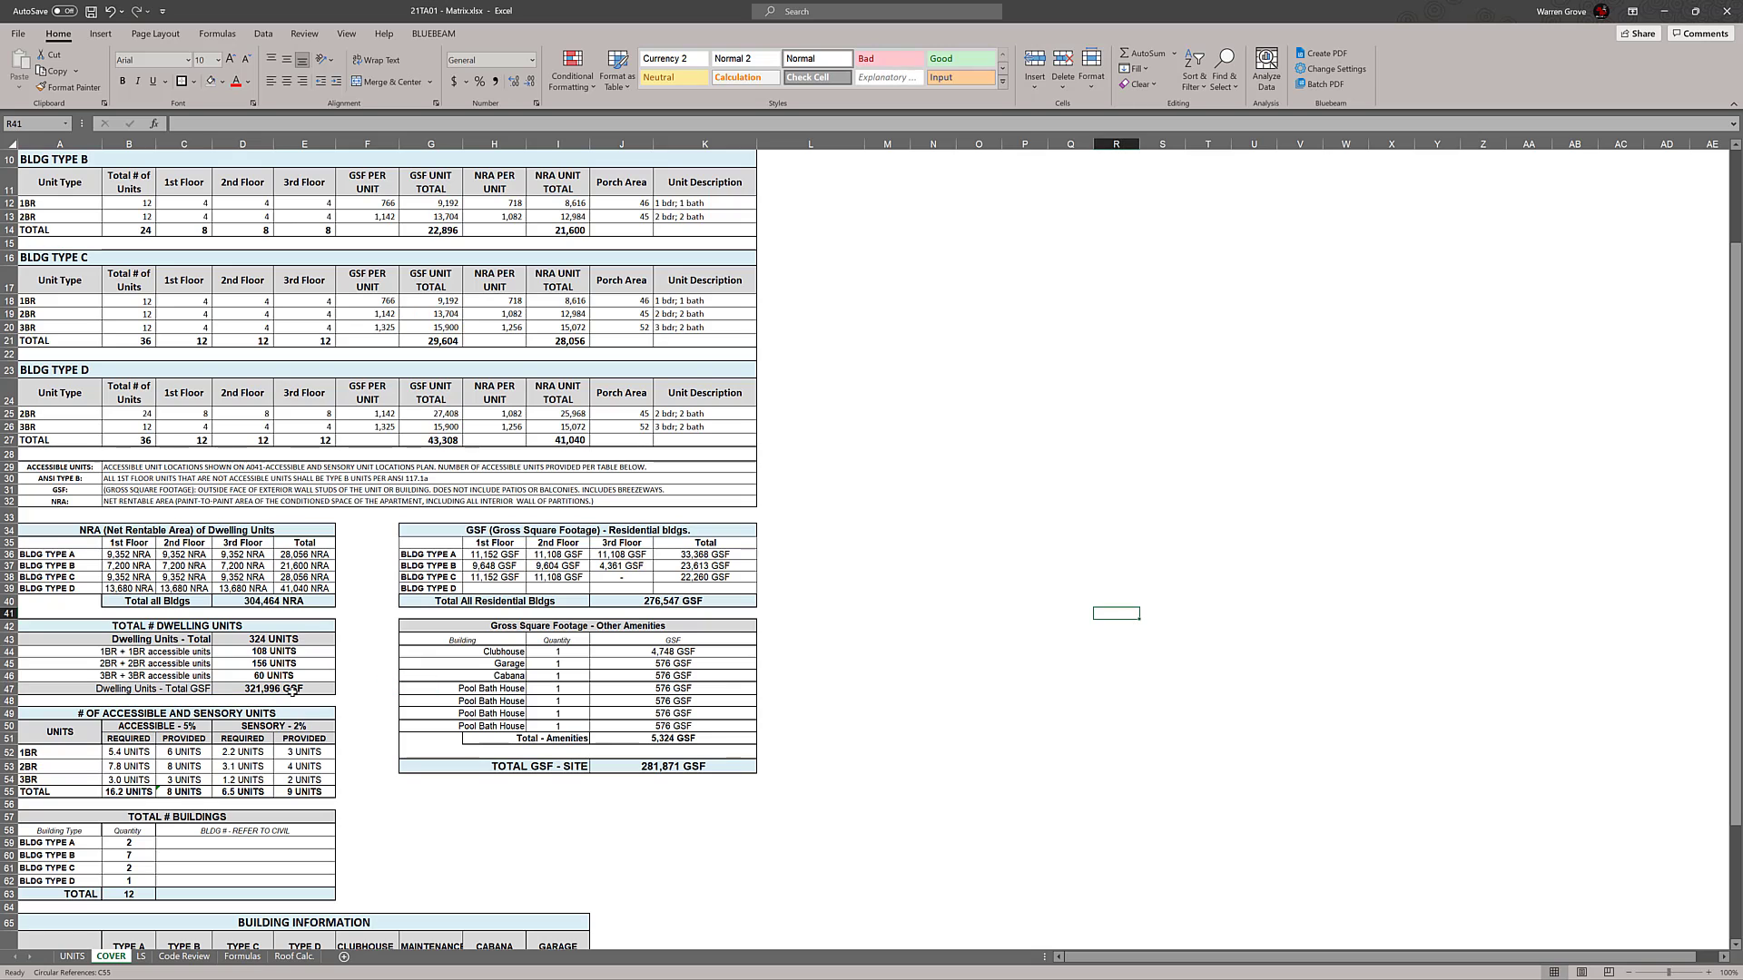
Inspect the Dwelling Units - Total GSF formula and verify that it references all four building types' GSF totals and quantities
click(279, 691)
double_click(270, 689)
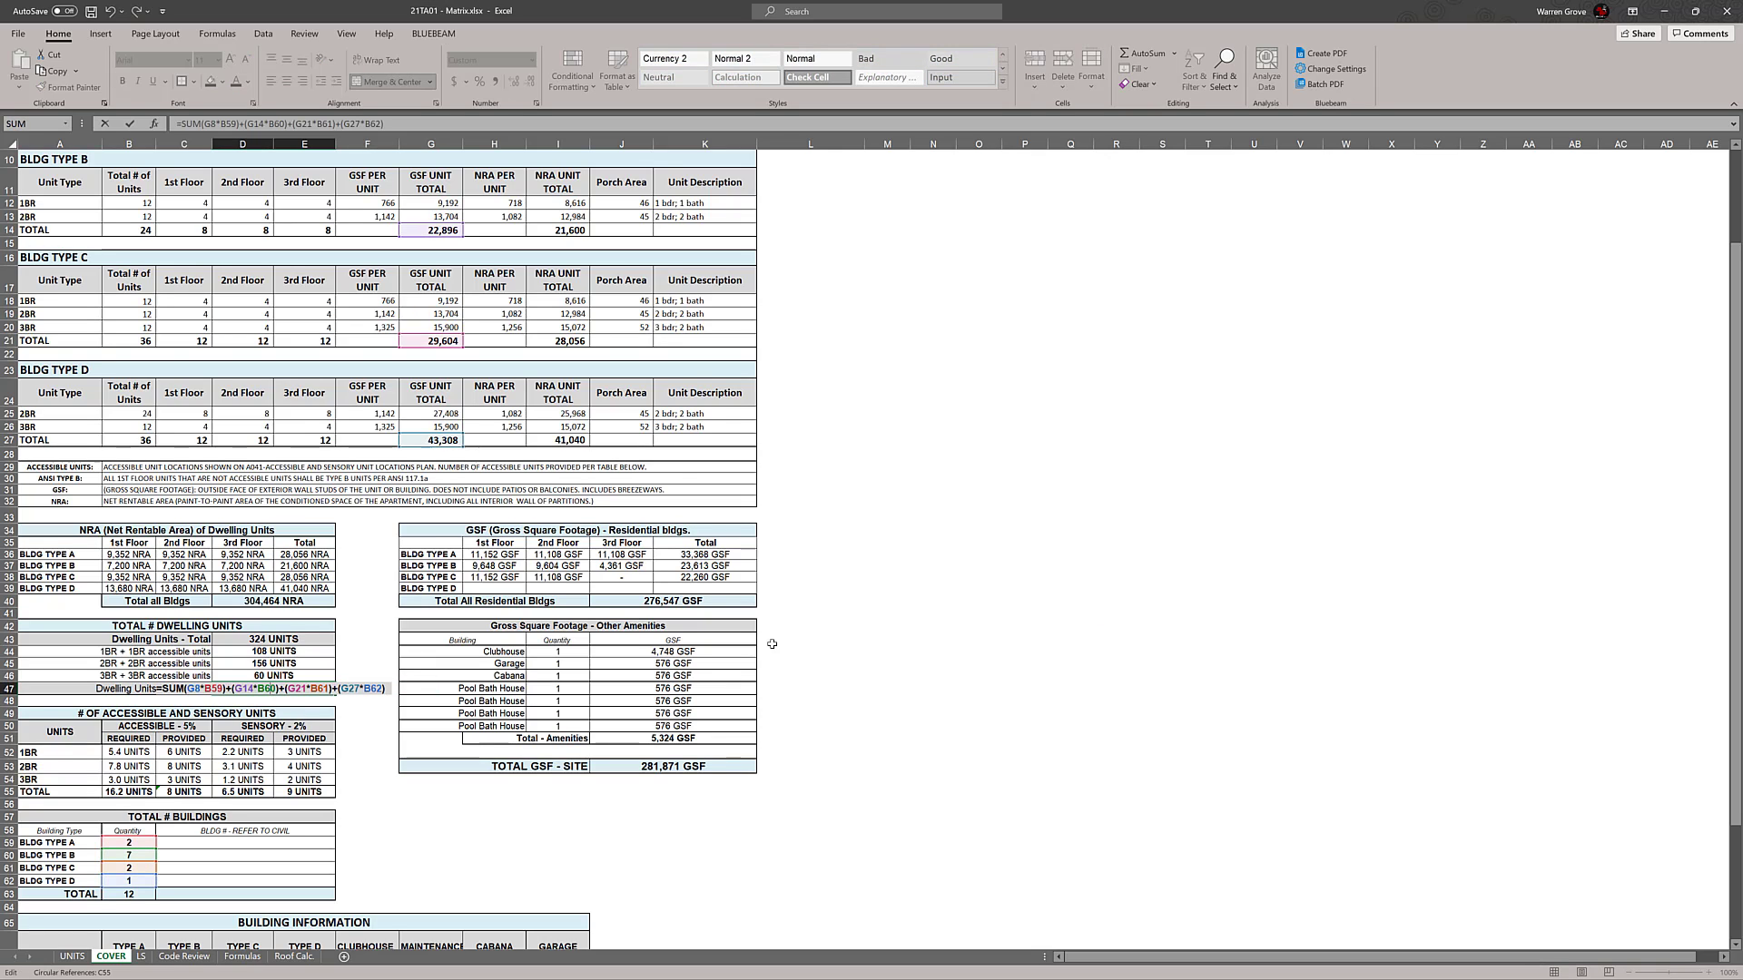
key(Escape)
scroll(794, 650, up, 2)
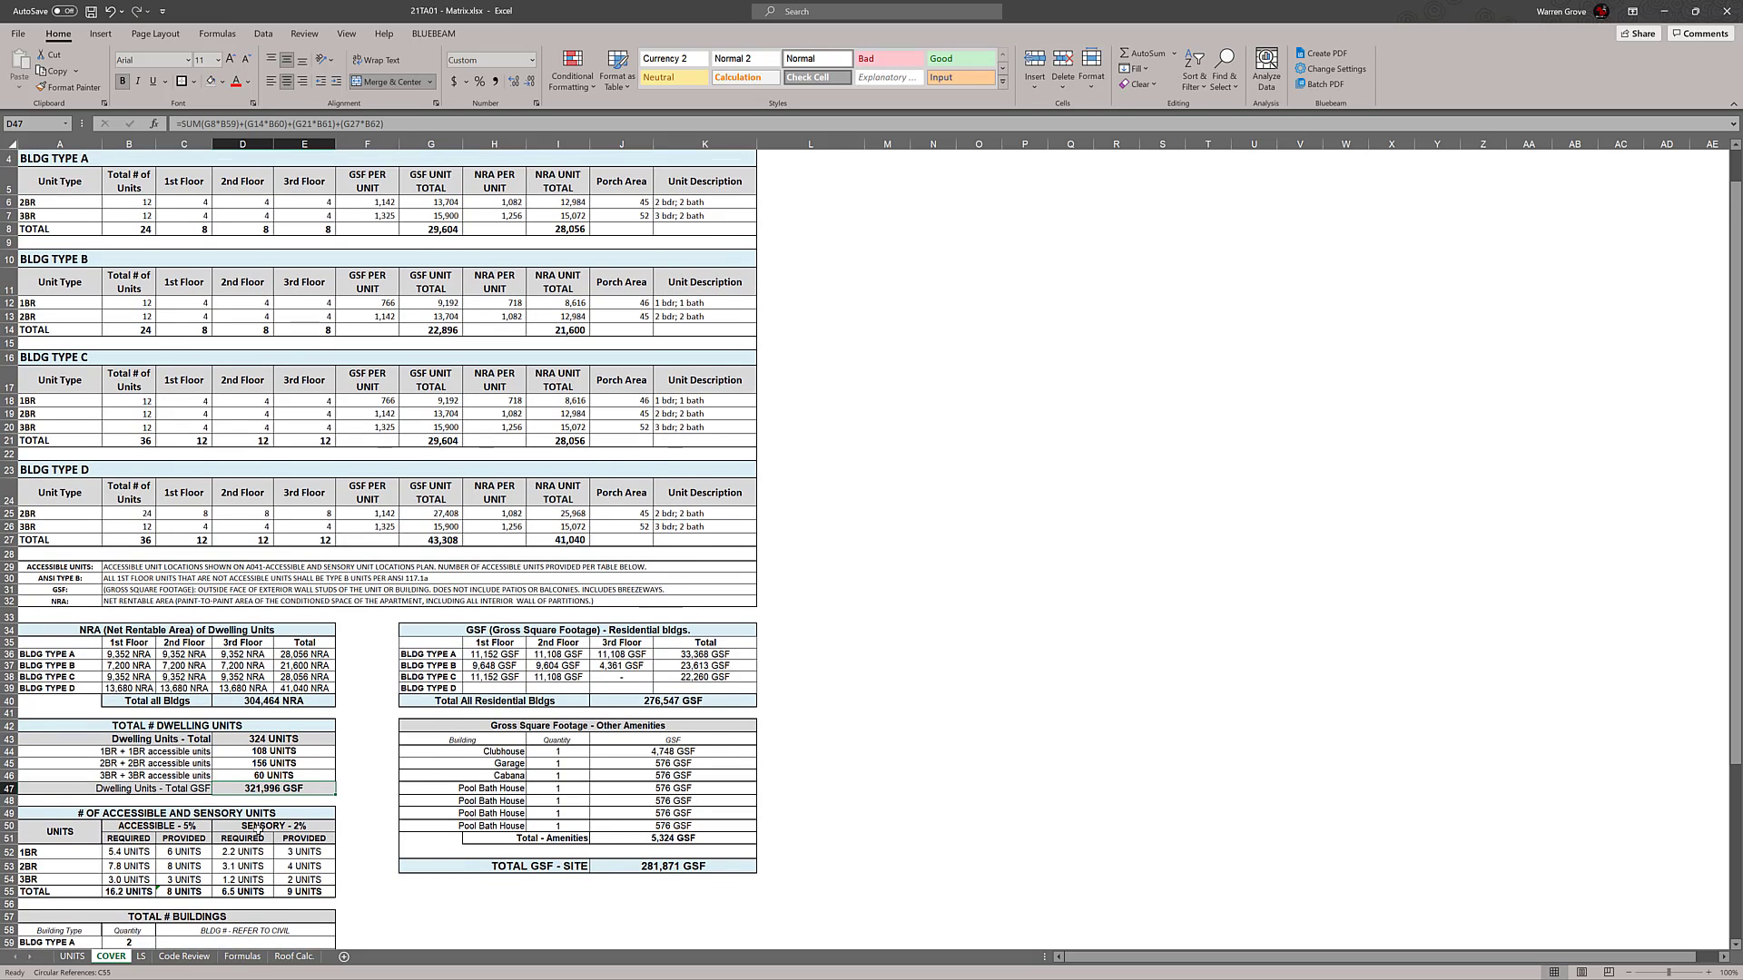
double_click(269, 788)
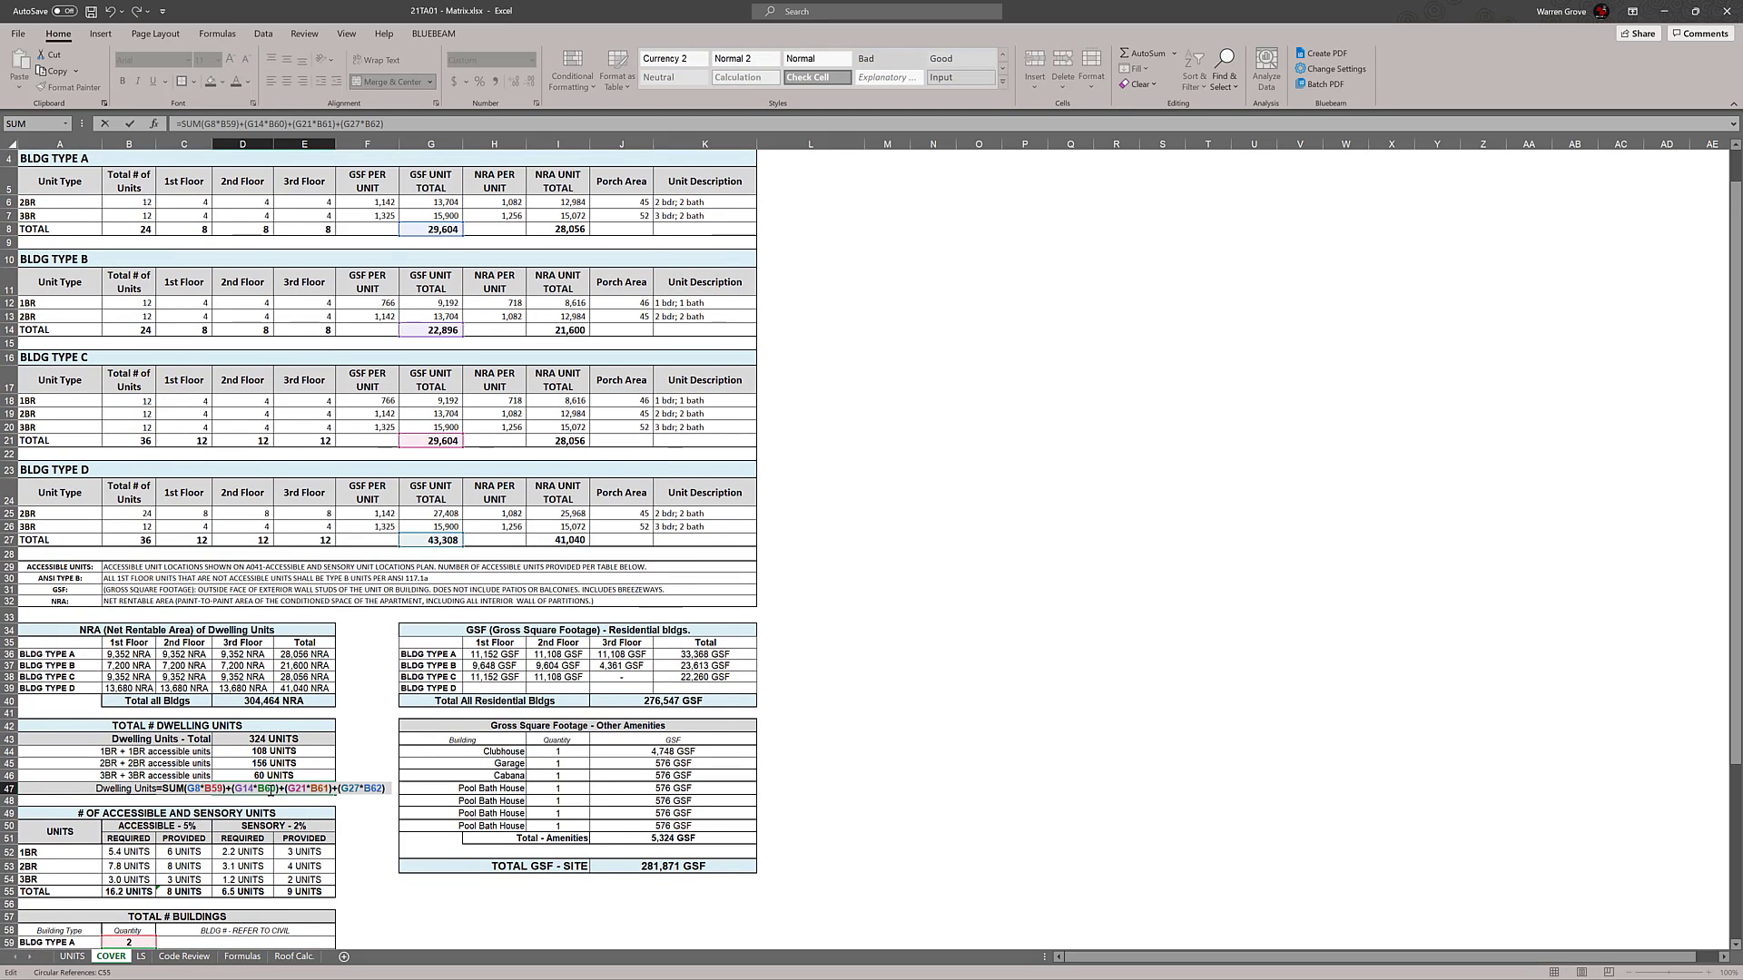
key(Escape)
scroll(832, 732, down, 1)
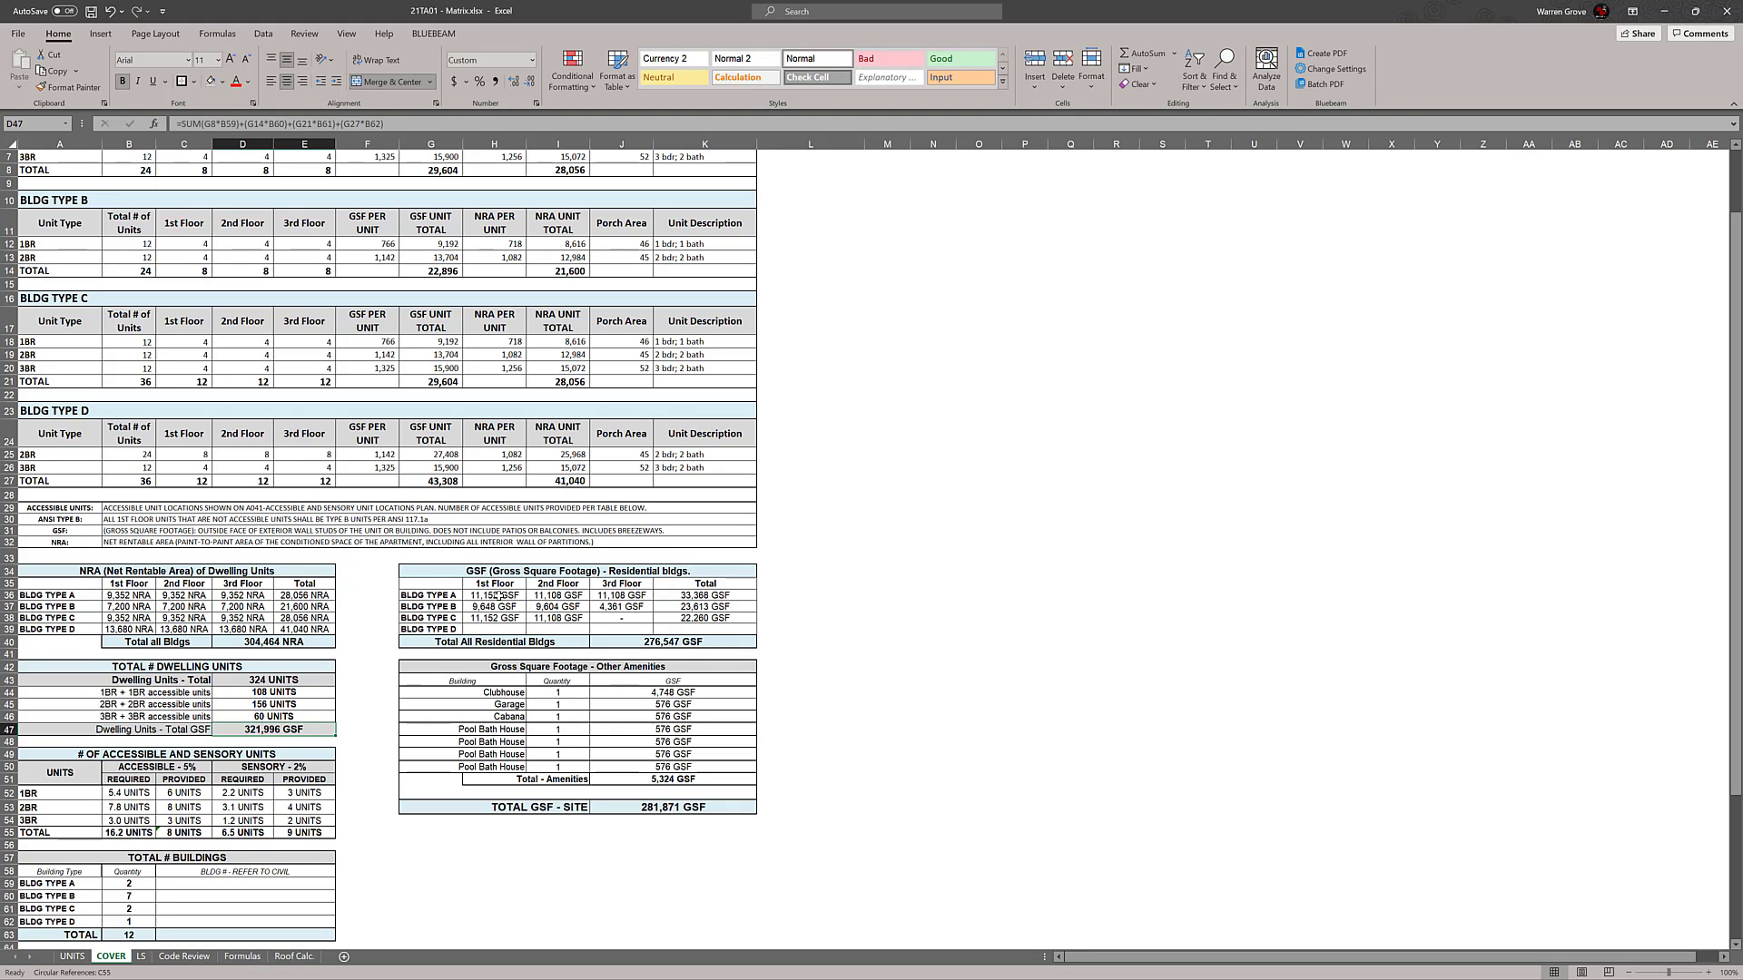
Check the source references of the Building Type A and C floor GSF formulas, and open the LS sheet they point to
double_click(498, 596)
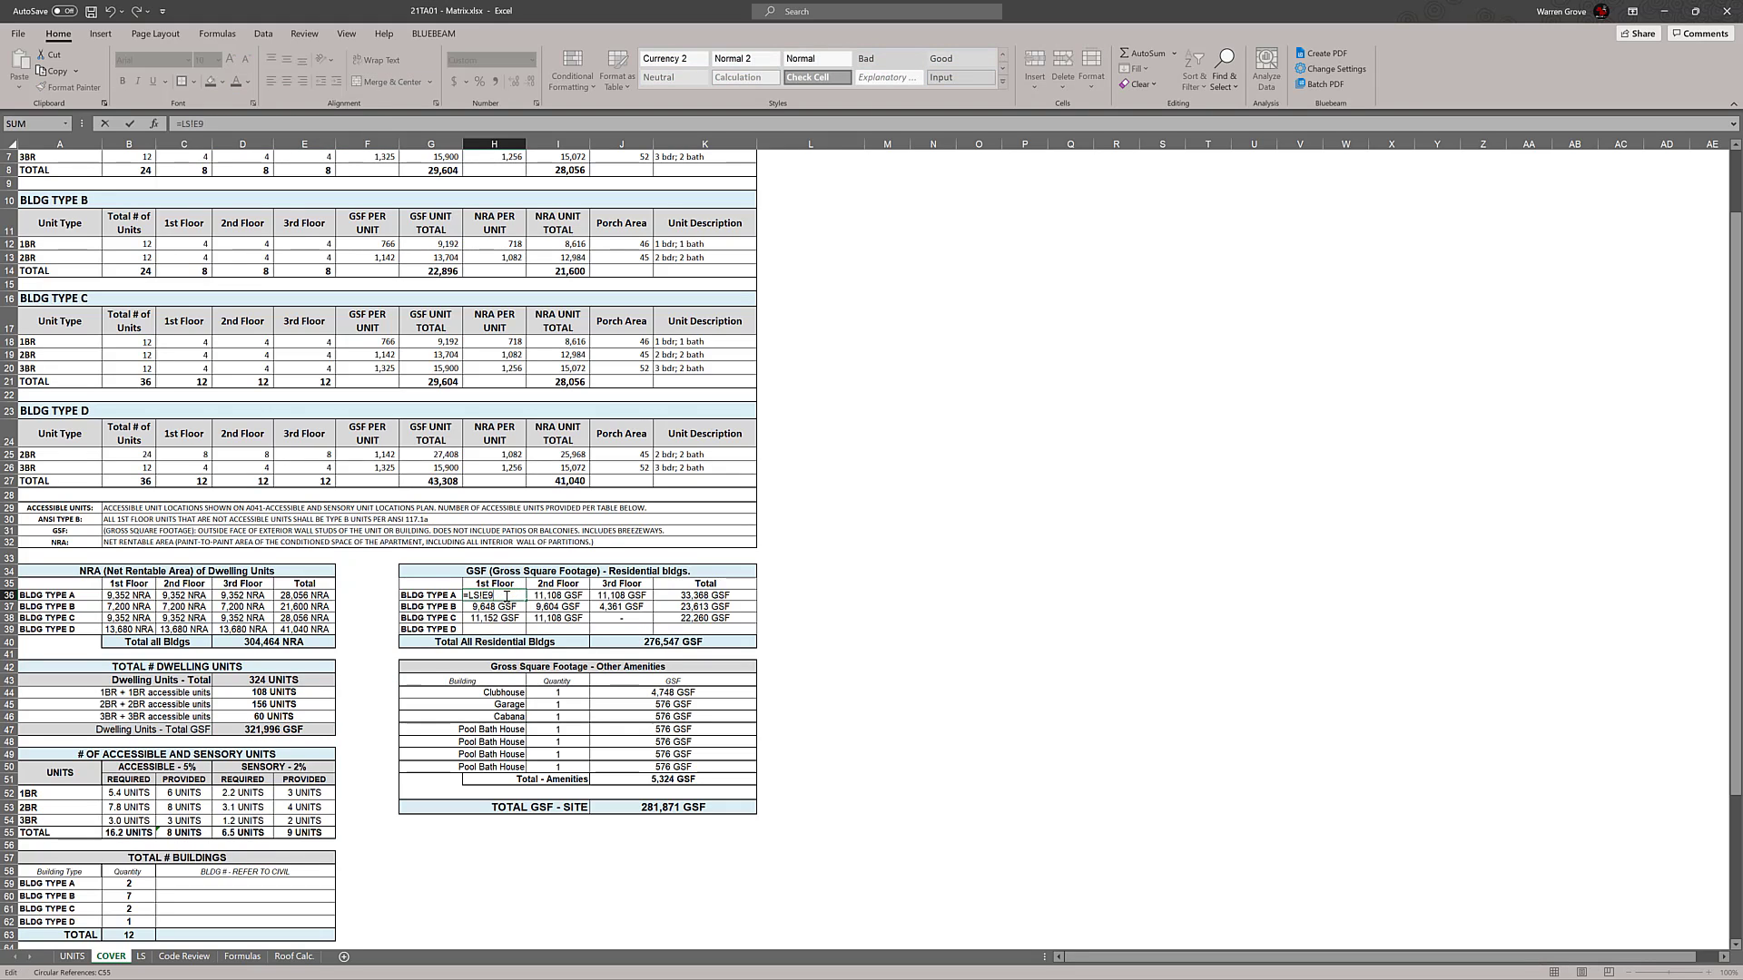
double_click(562, 596)
double_click(621, 596)
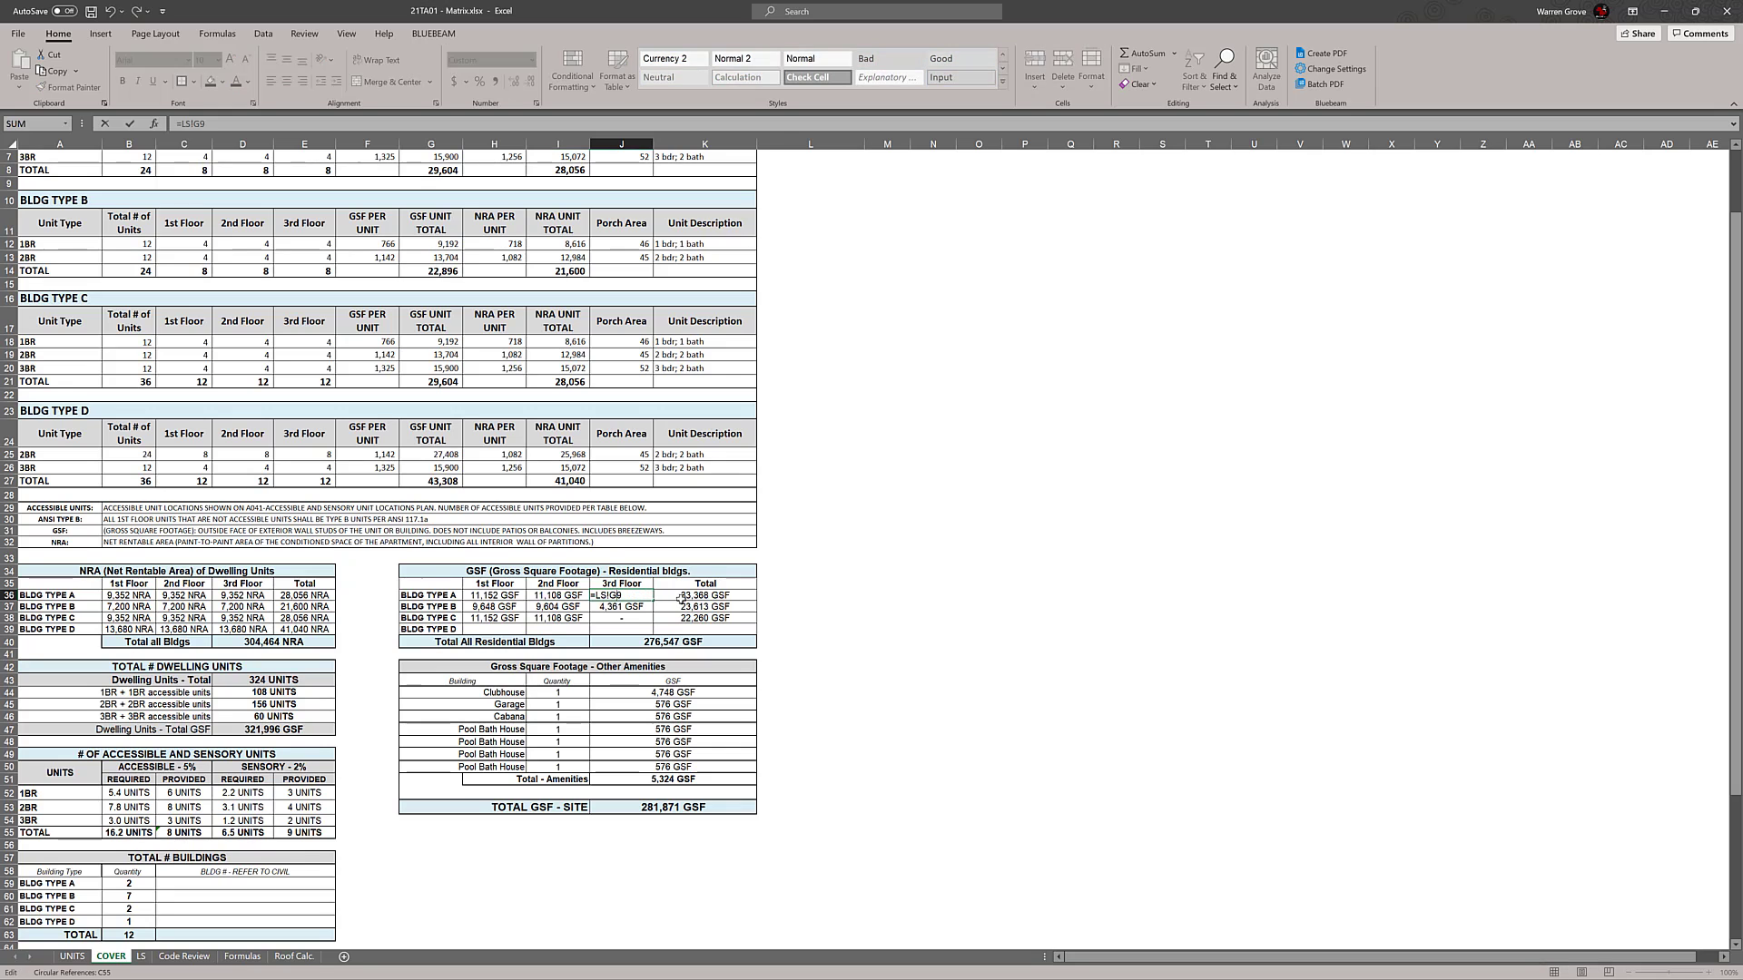
click(951, 619)
scroll(951, 618, down, 1)
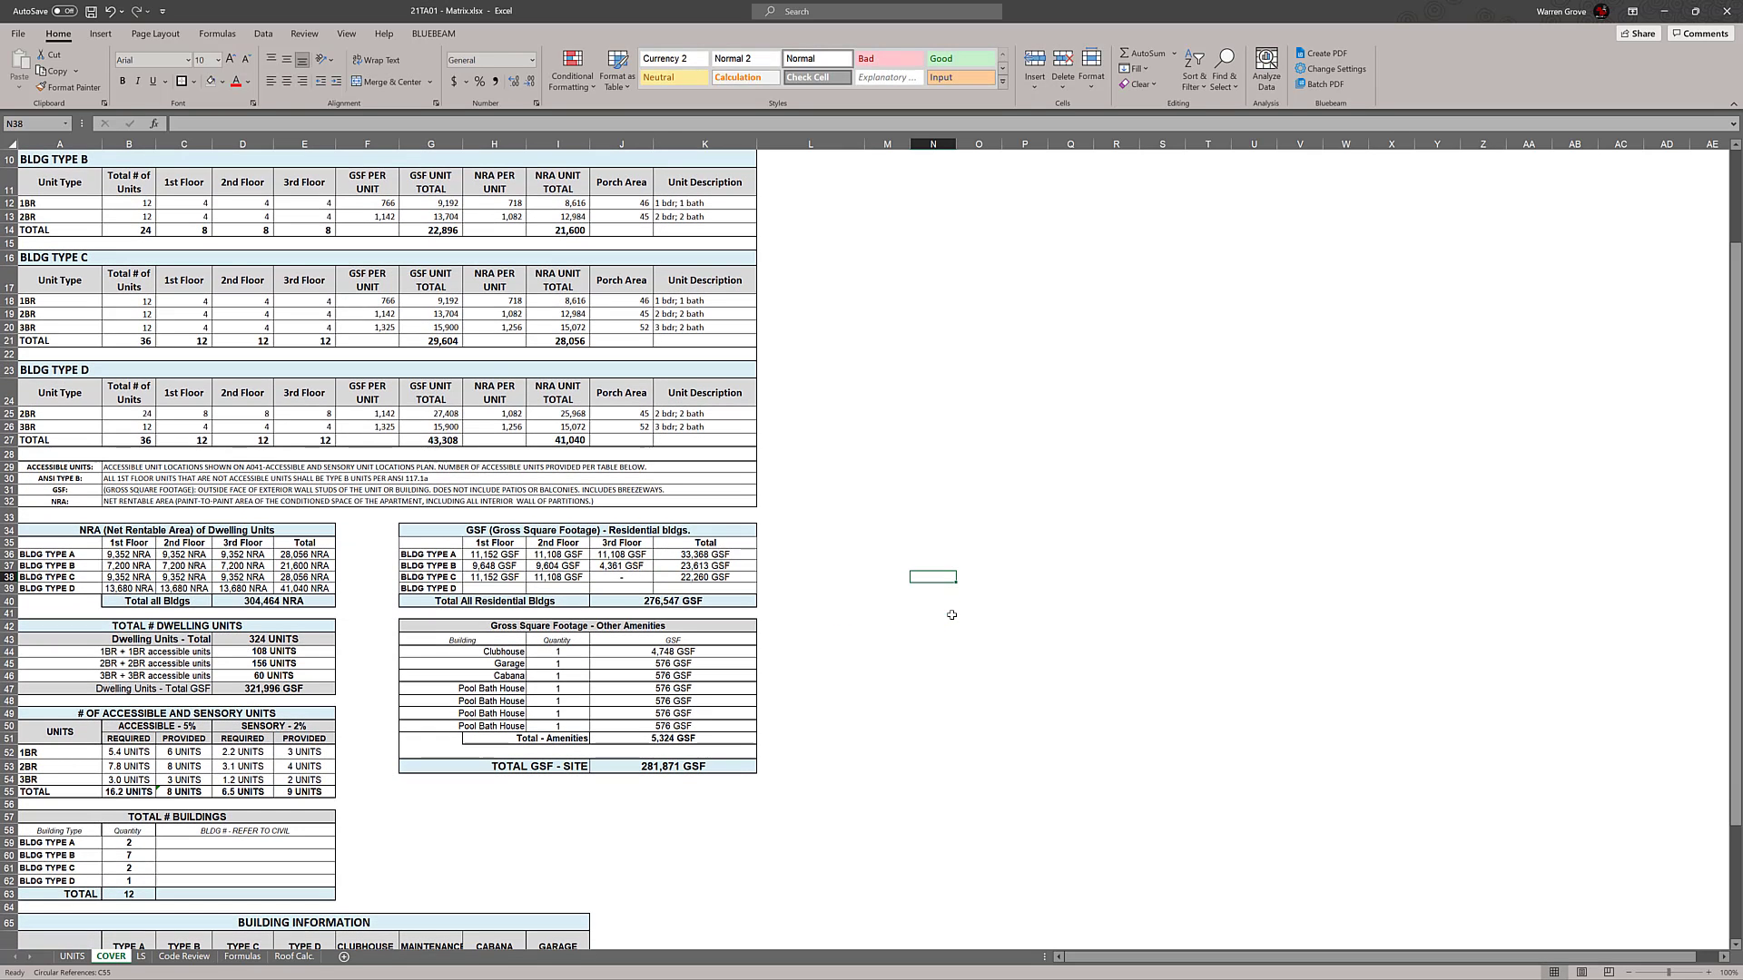
click(514, 574)
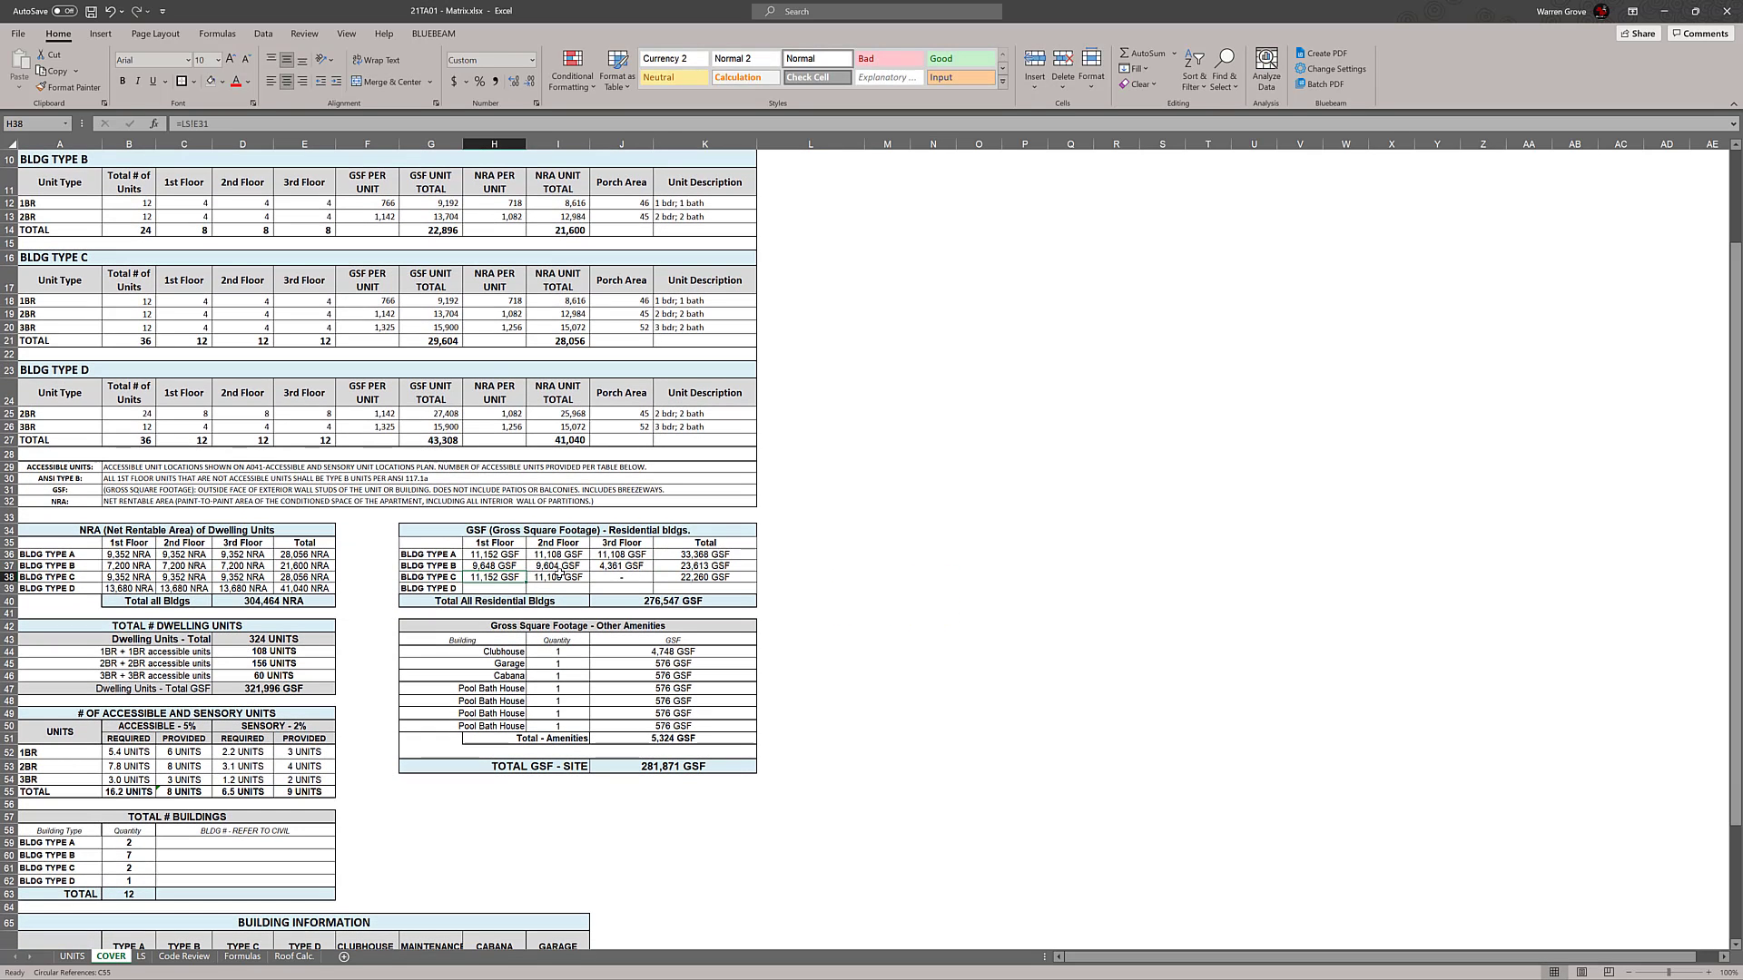
click(560, 574)
click(617, 578)
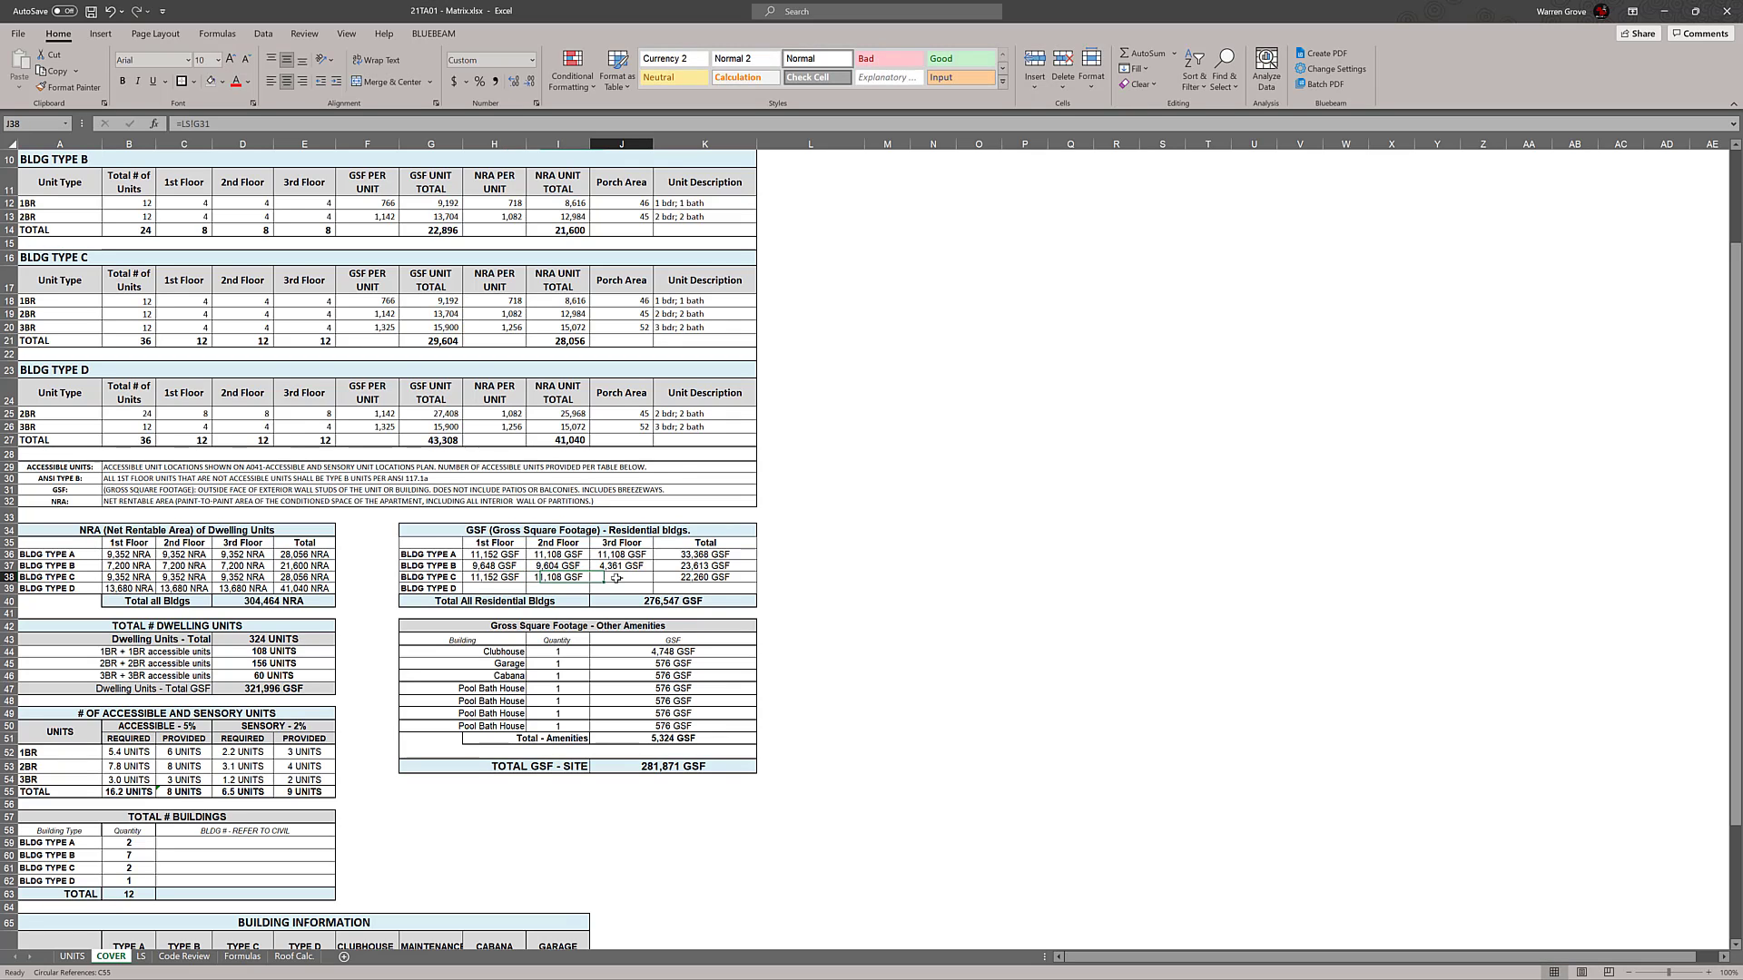
double_click(617, 579)
click(887, 577)
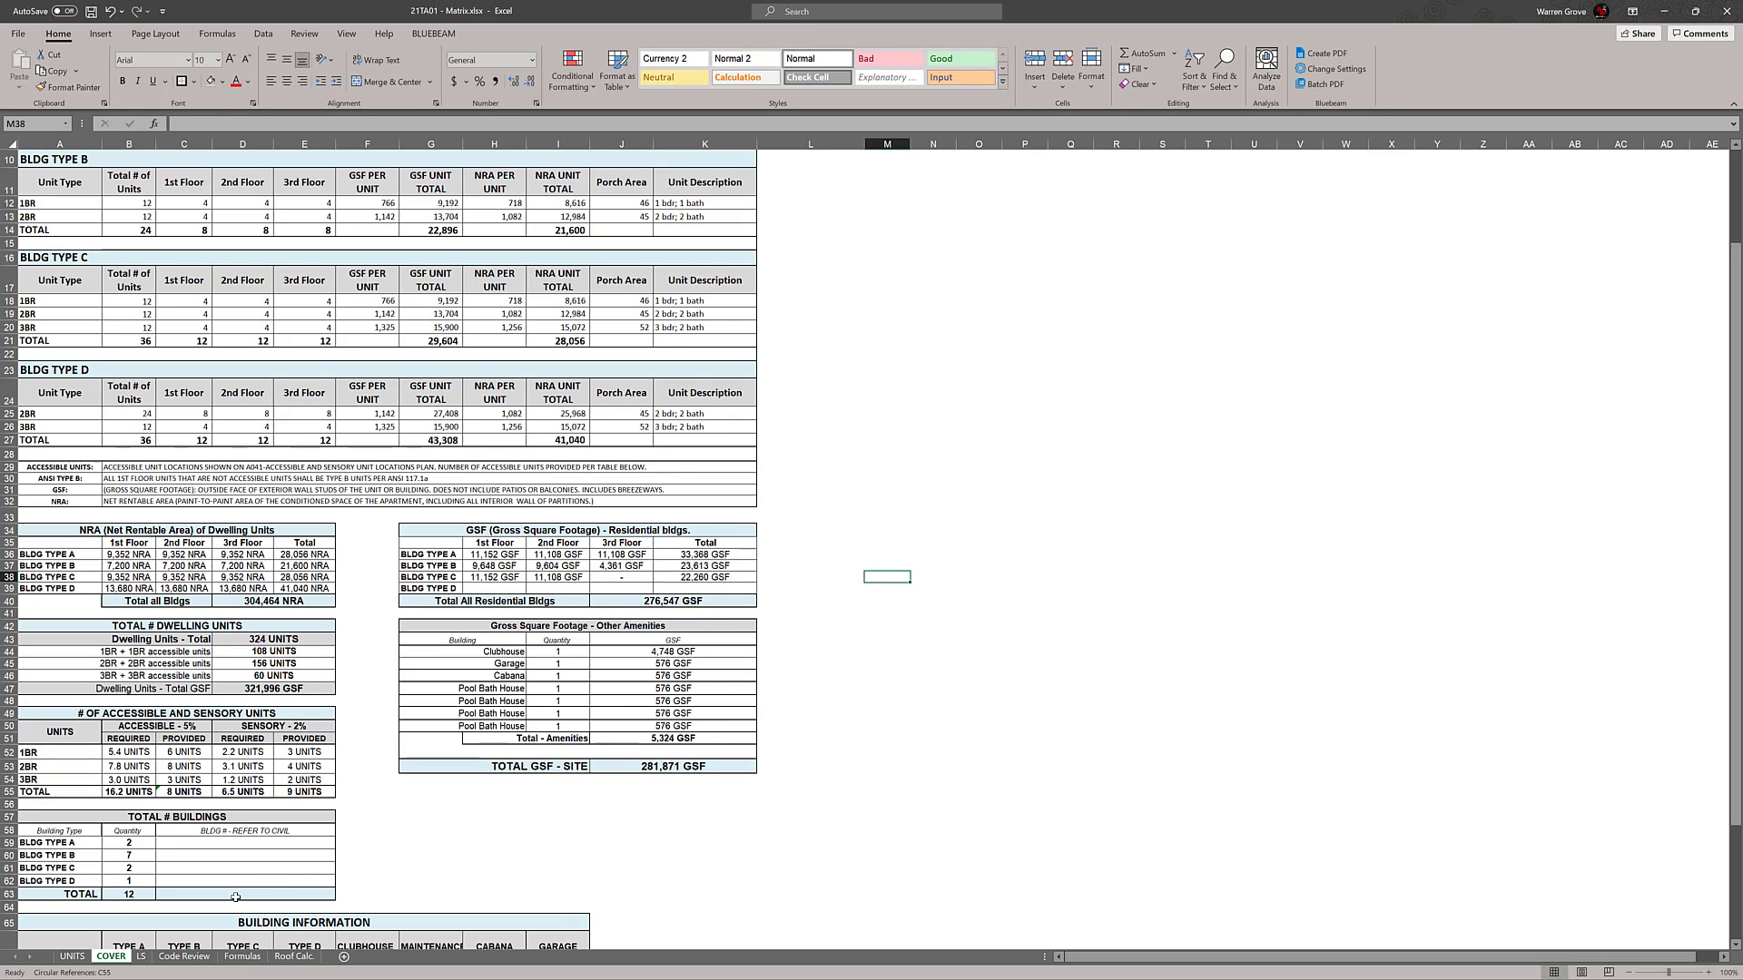
click(140, 957)
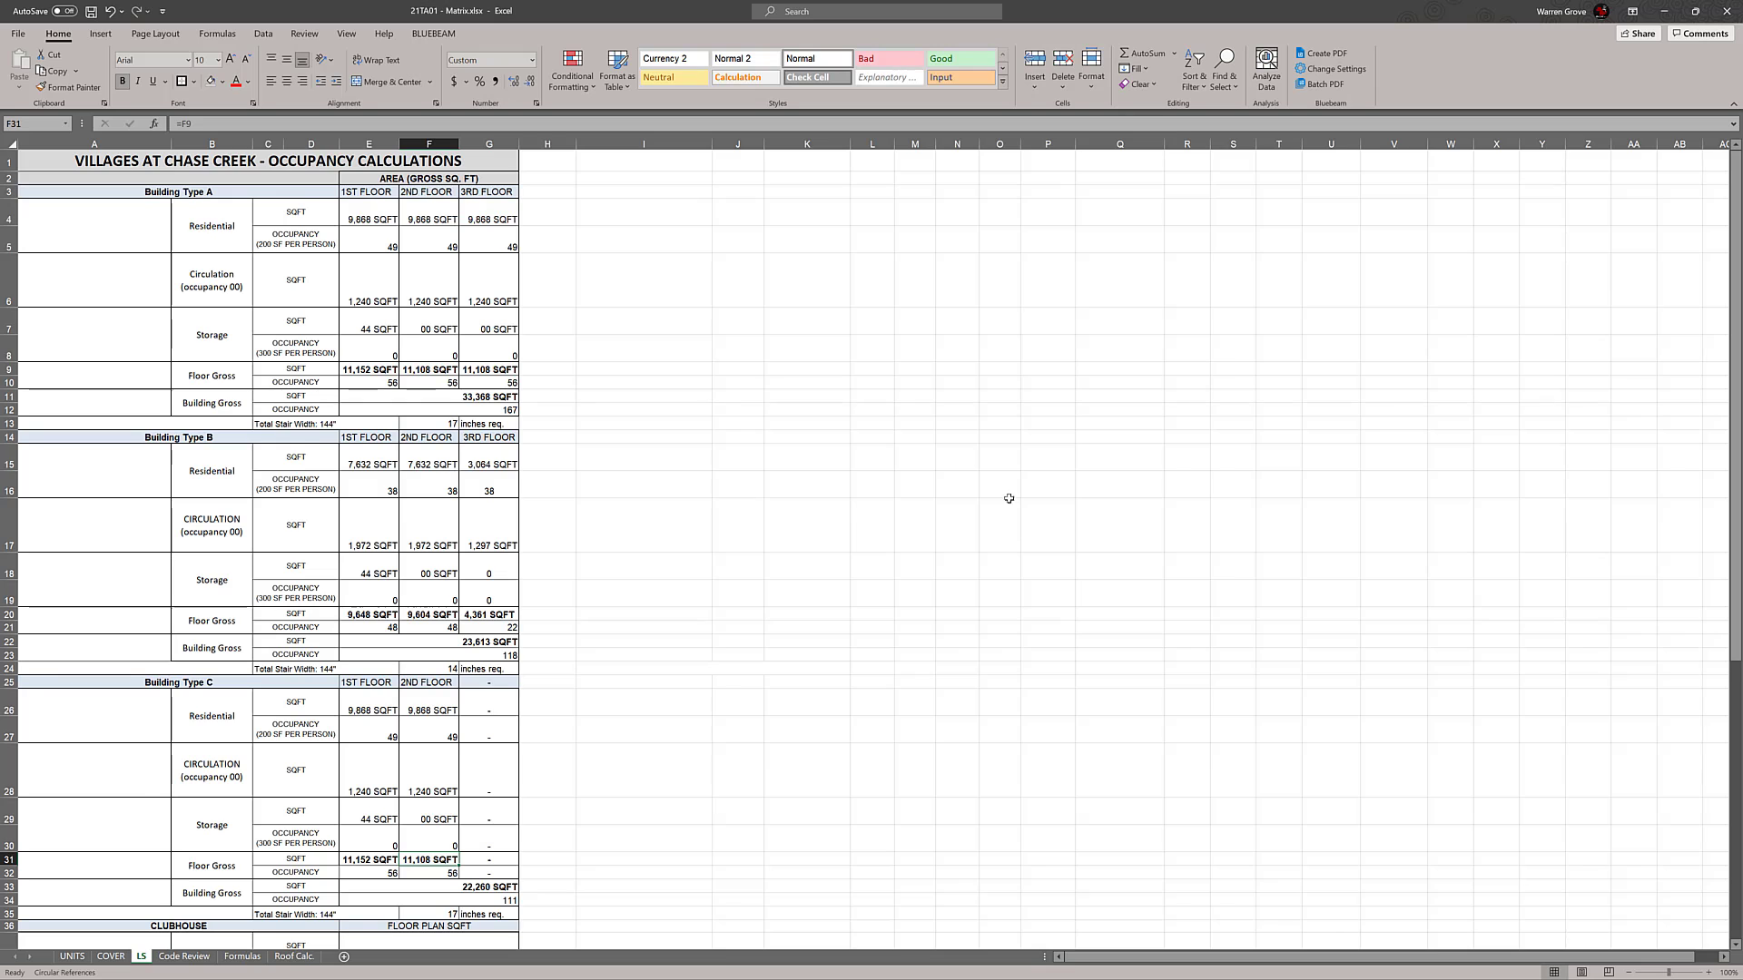
scroll(1007, 498, down, 3)
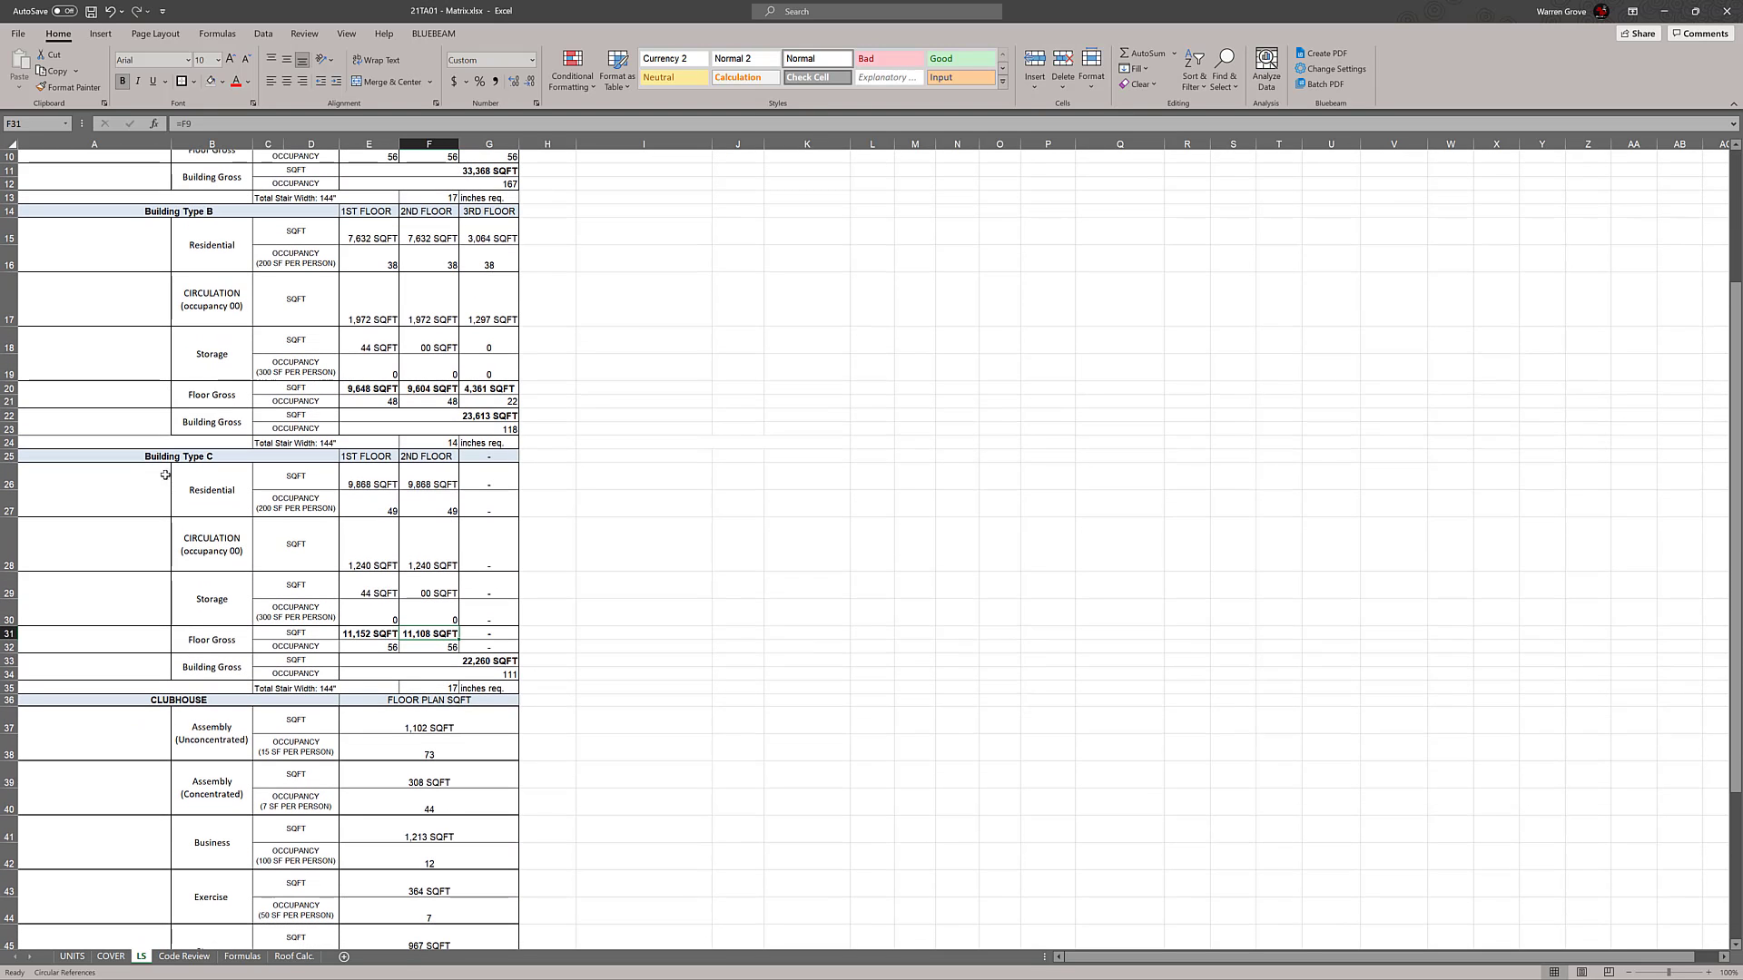
Try to insert a copy of the Building Type C occupancy rows above the CLUBHOUSE section
mouse_move(117, 456)
mouse_down()
mouse_move(338, 513)
mouse_move(494, 688)
mouse_up()
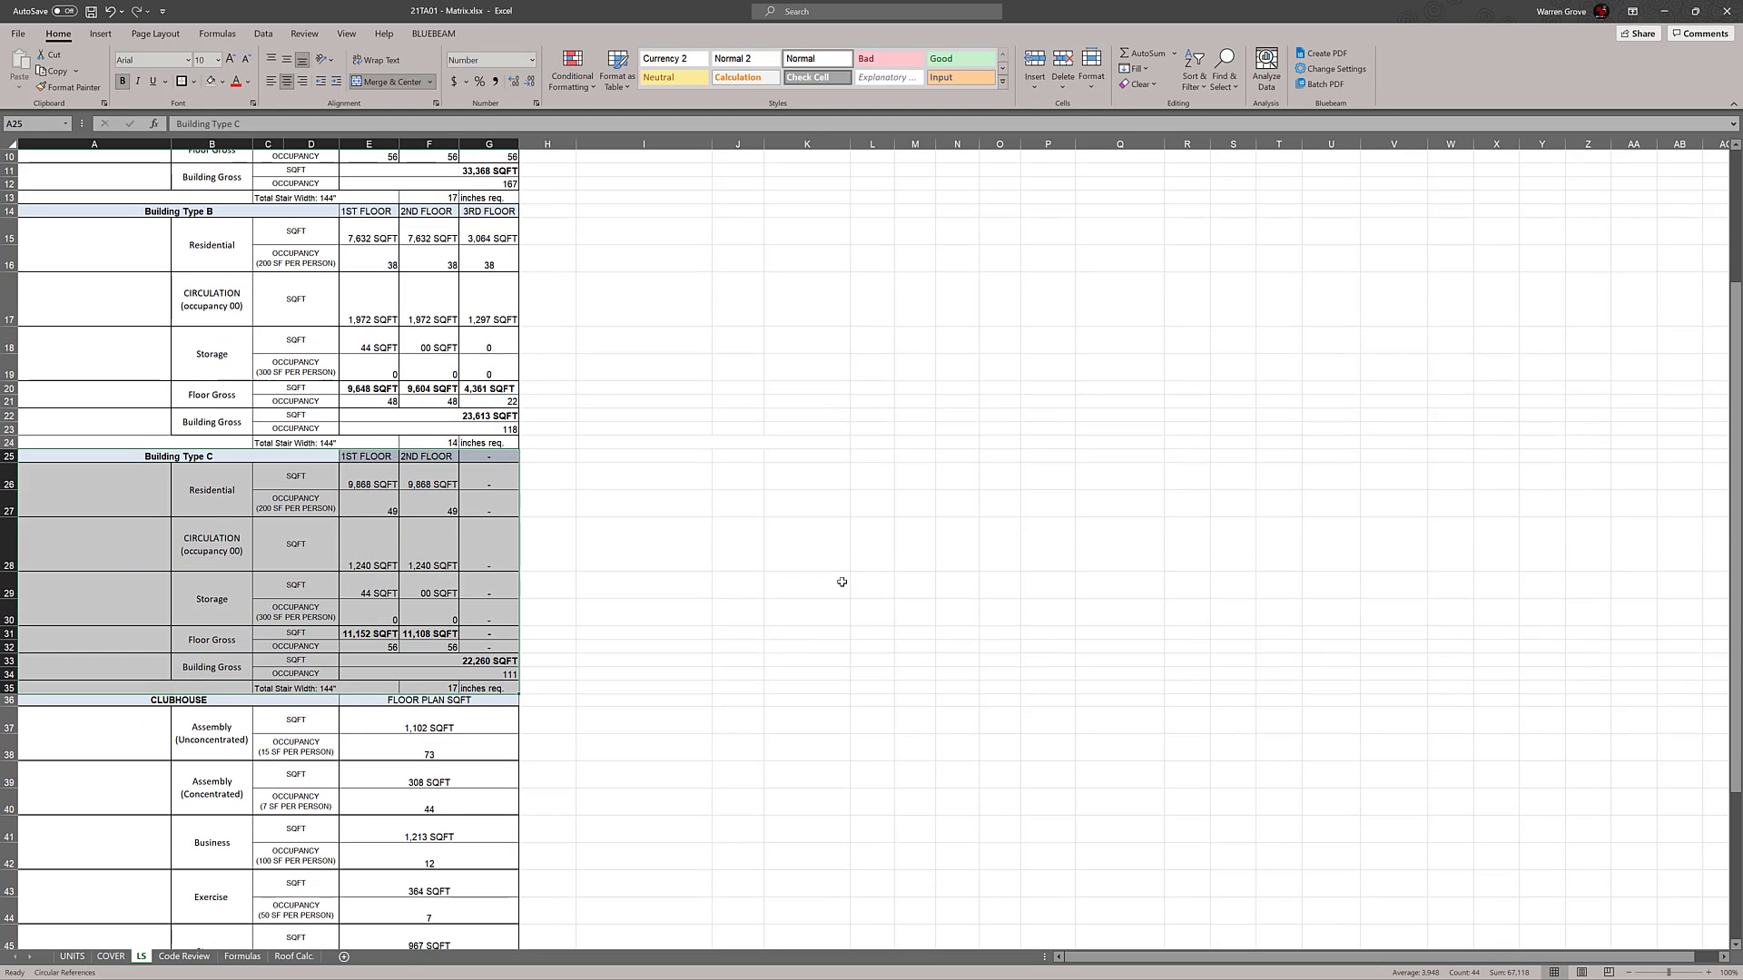
key(ctrl+c)
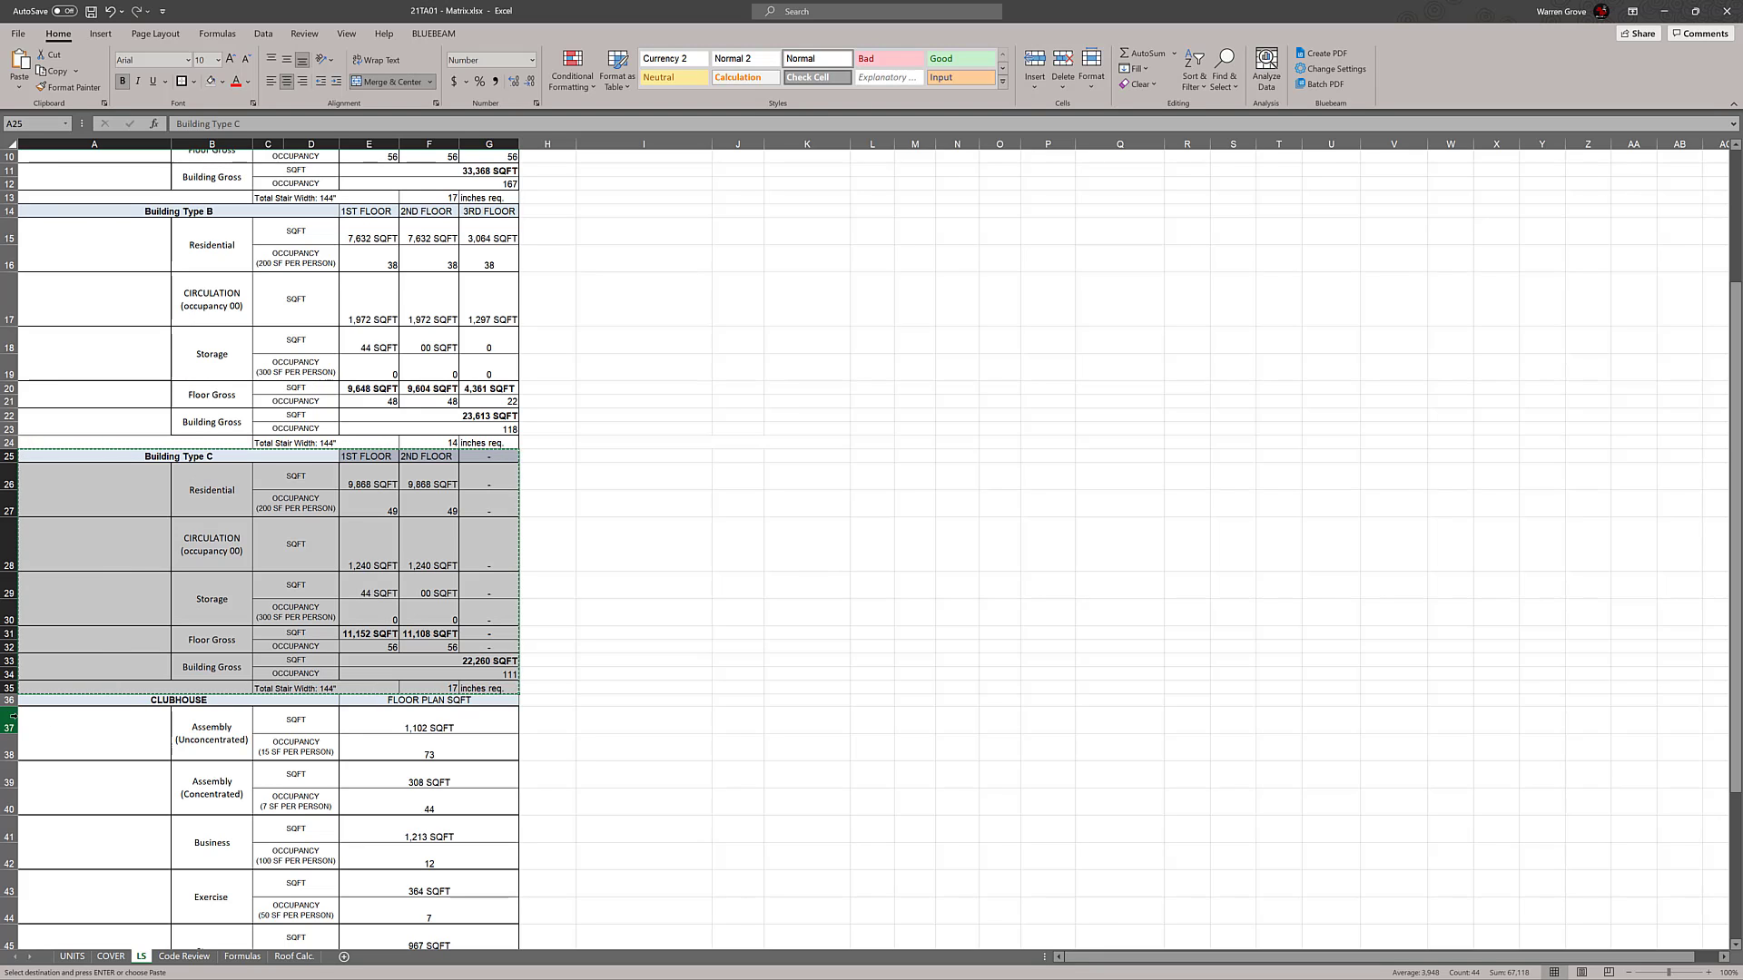
right_click(9, 700)
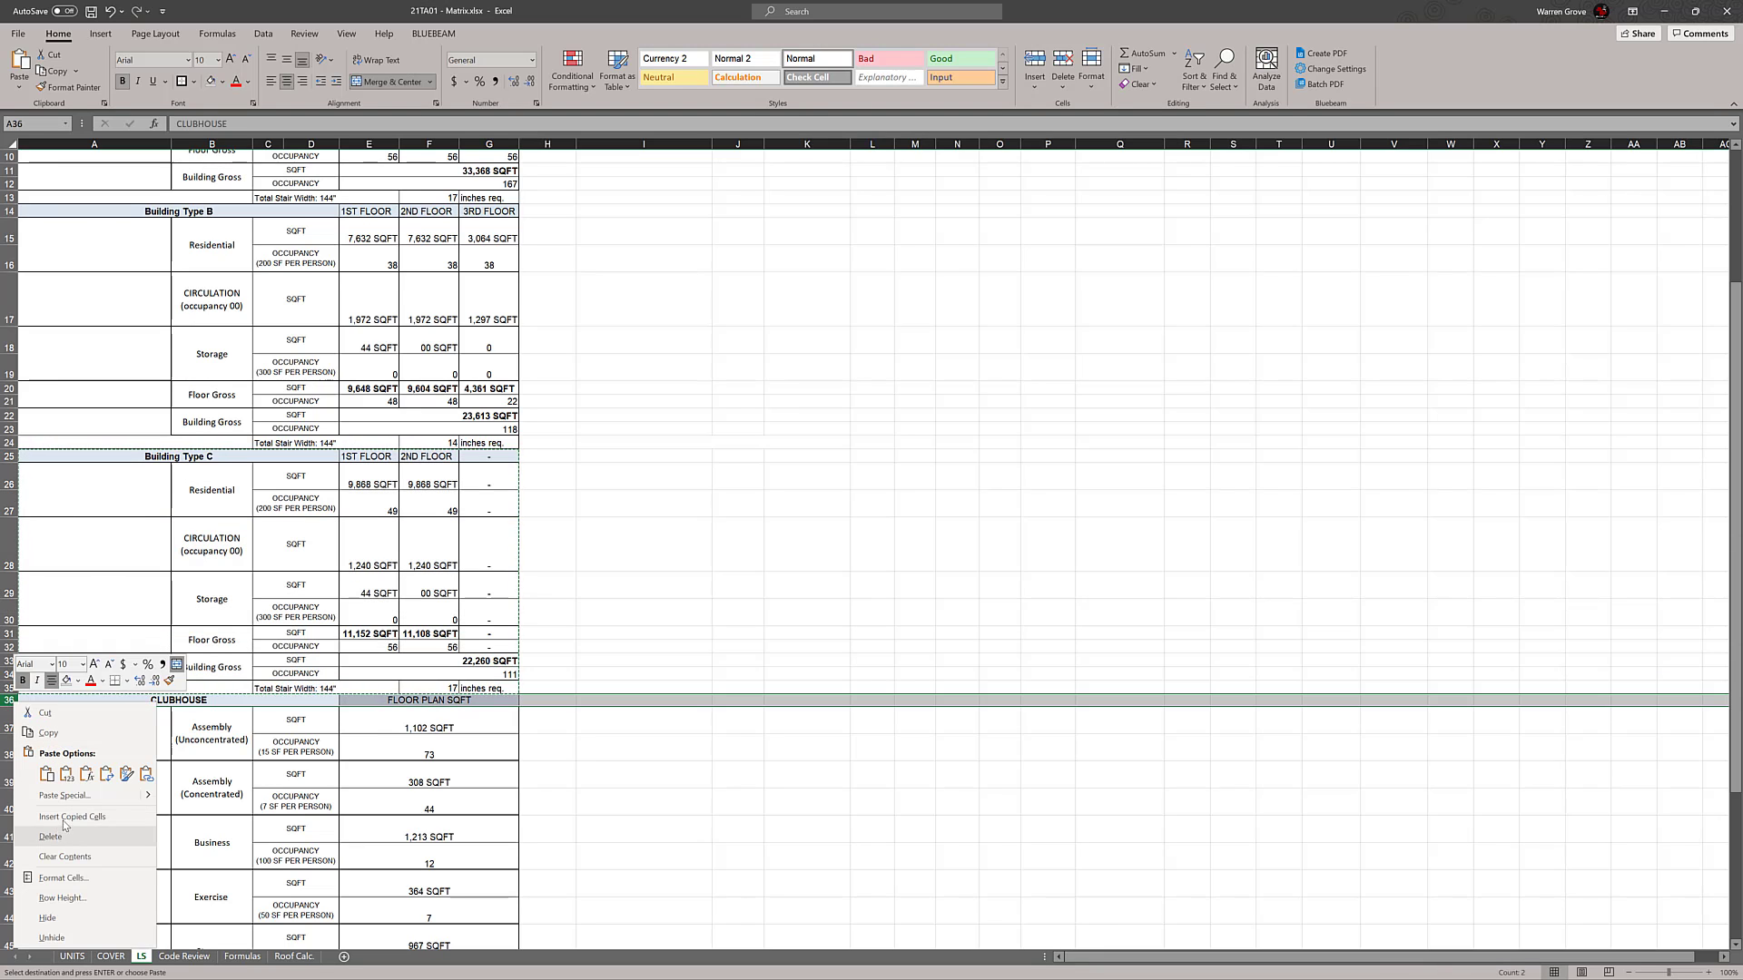
click(119, 822)
key(Return)
click(776, 746)
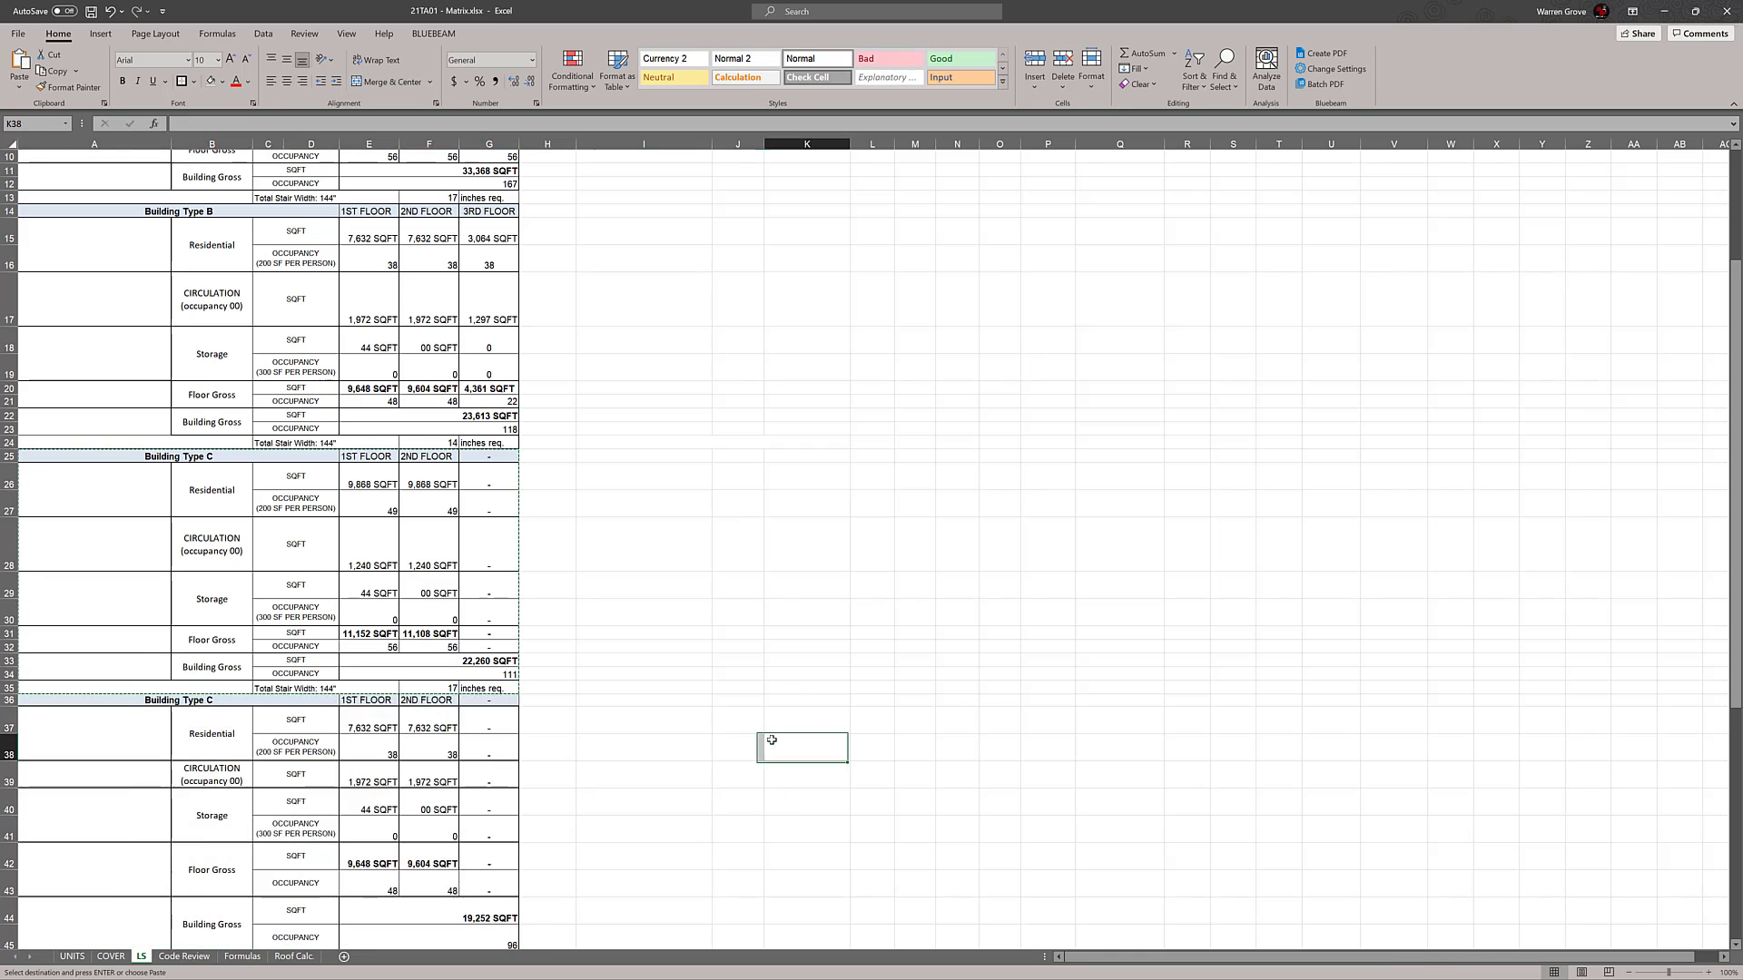
scroll(810, 670, down, 4)
key(Escape)
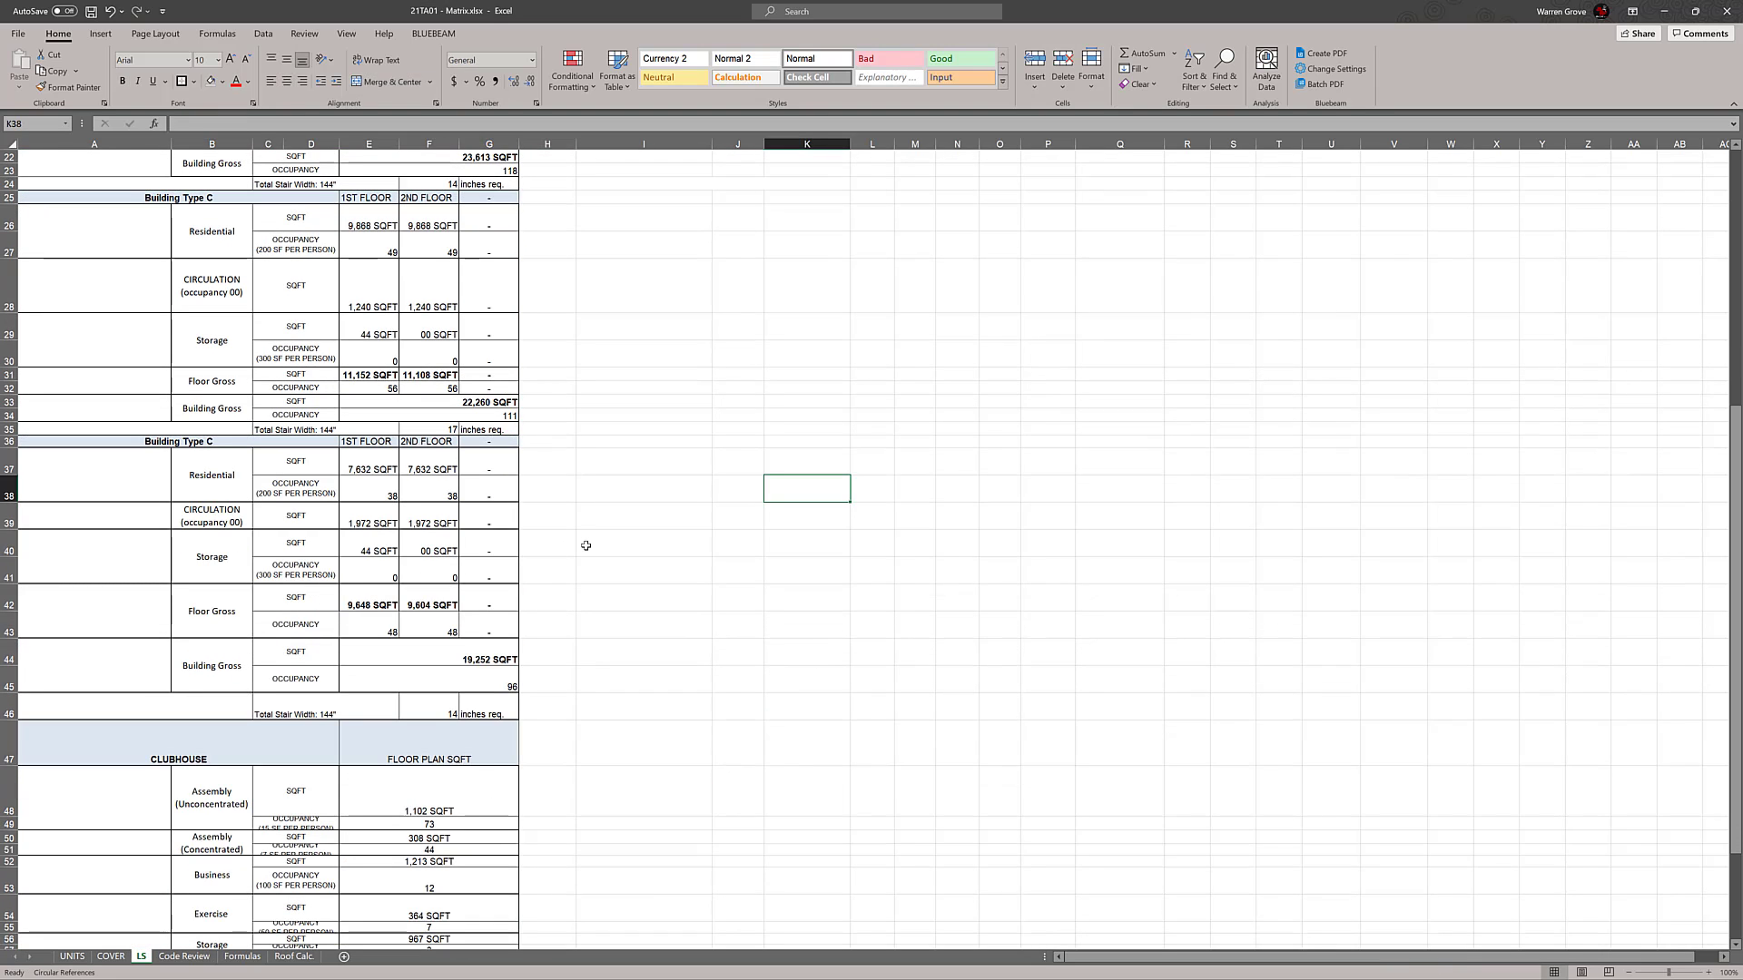
key(ctrl+z)
scroll(681, 542, up, 7)
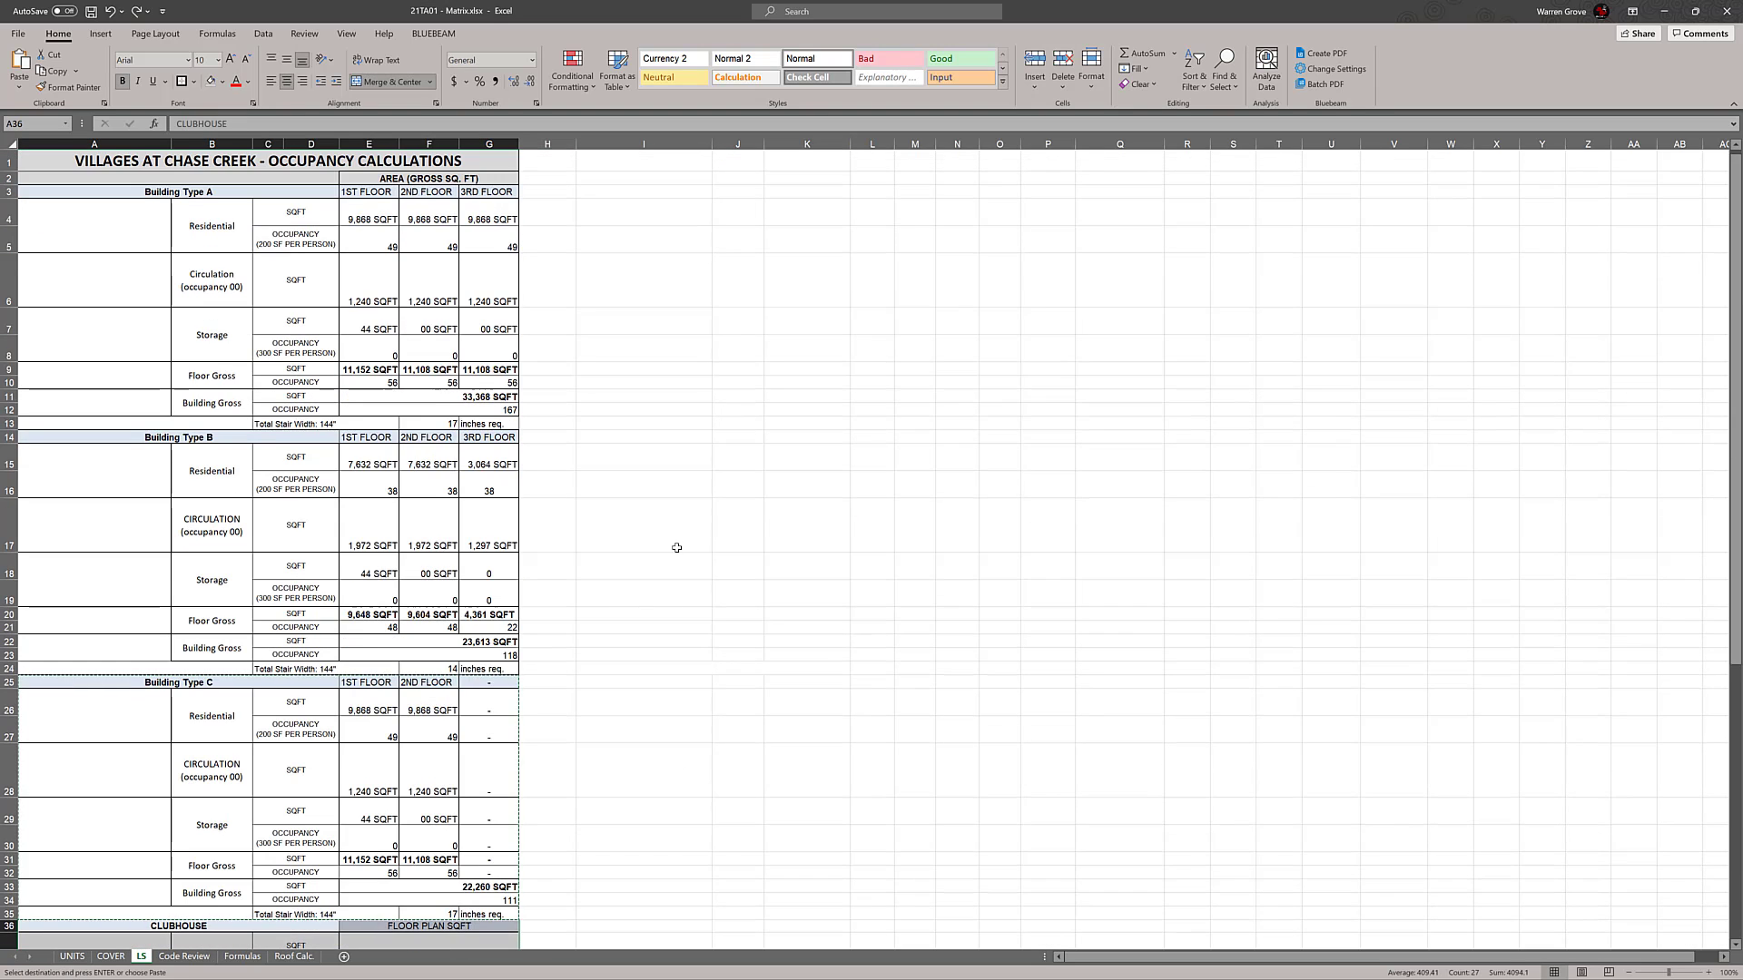
Try to overwrite the Building Type C occupancy block with a copy of the Building Type B block
click(681, 545)
scroll(720, 529, down, 1)
drag(91, 388, 488, 620)
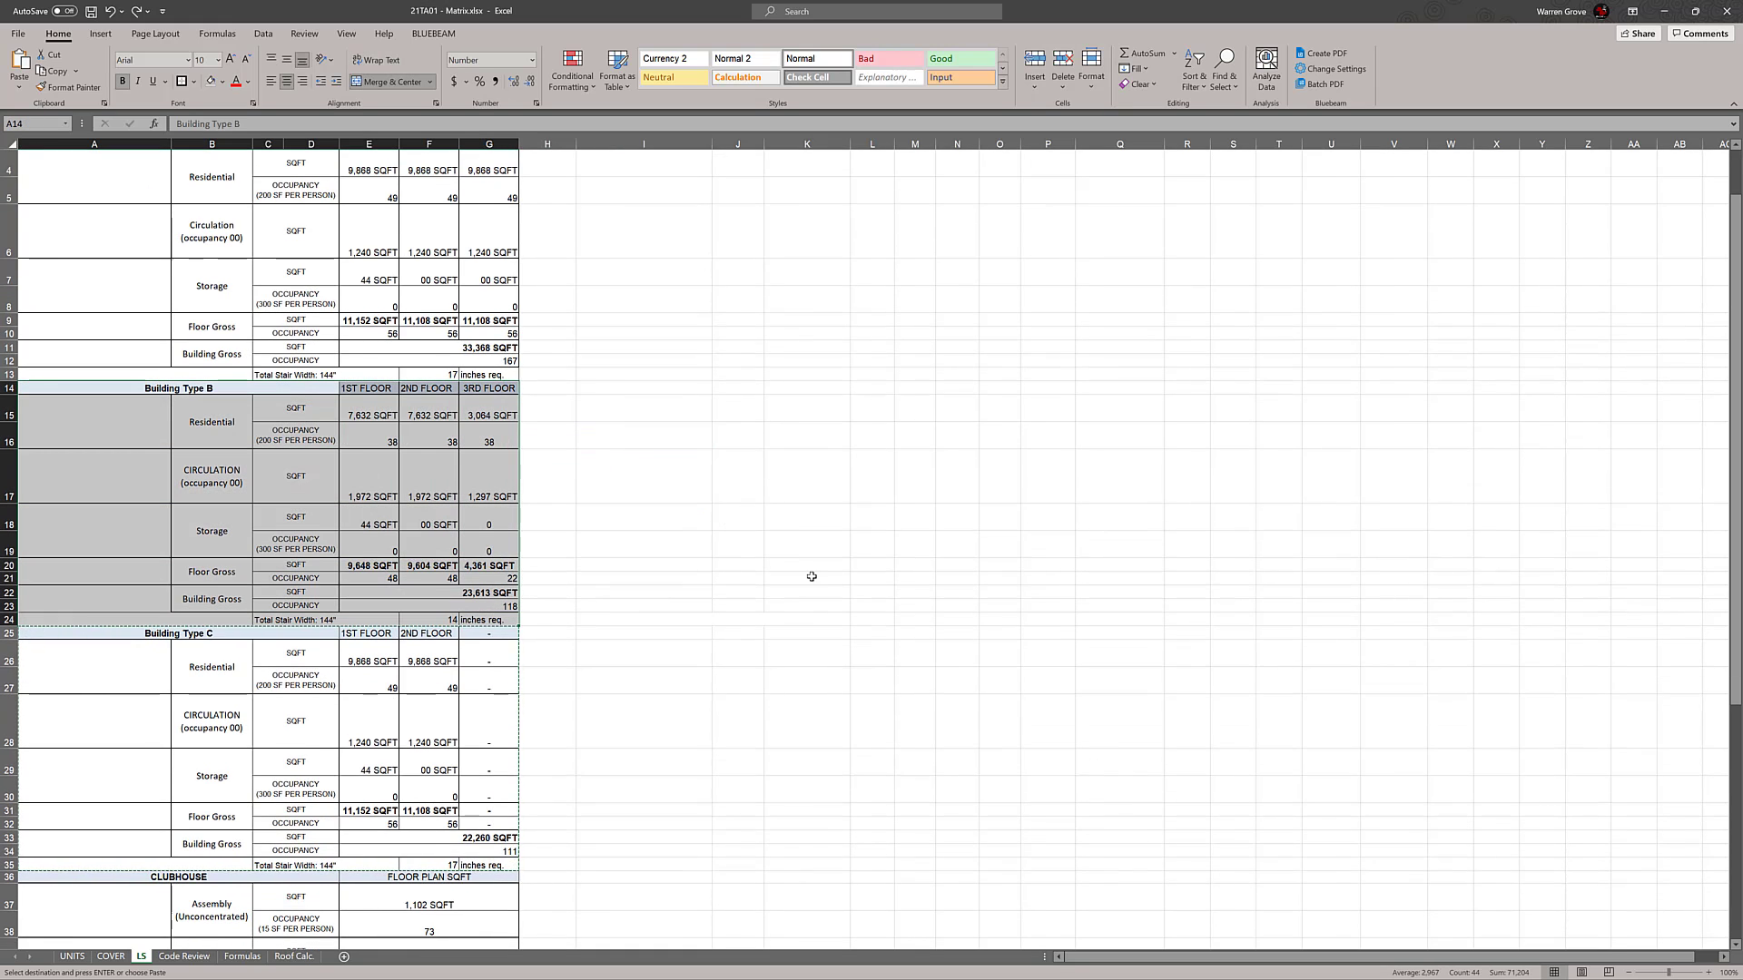
scroll(812, 576, down, 2)
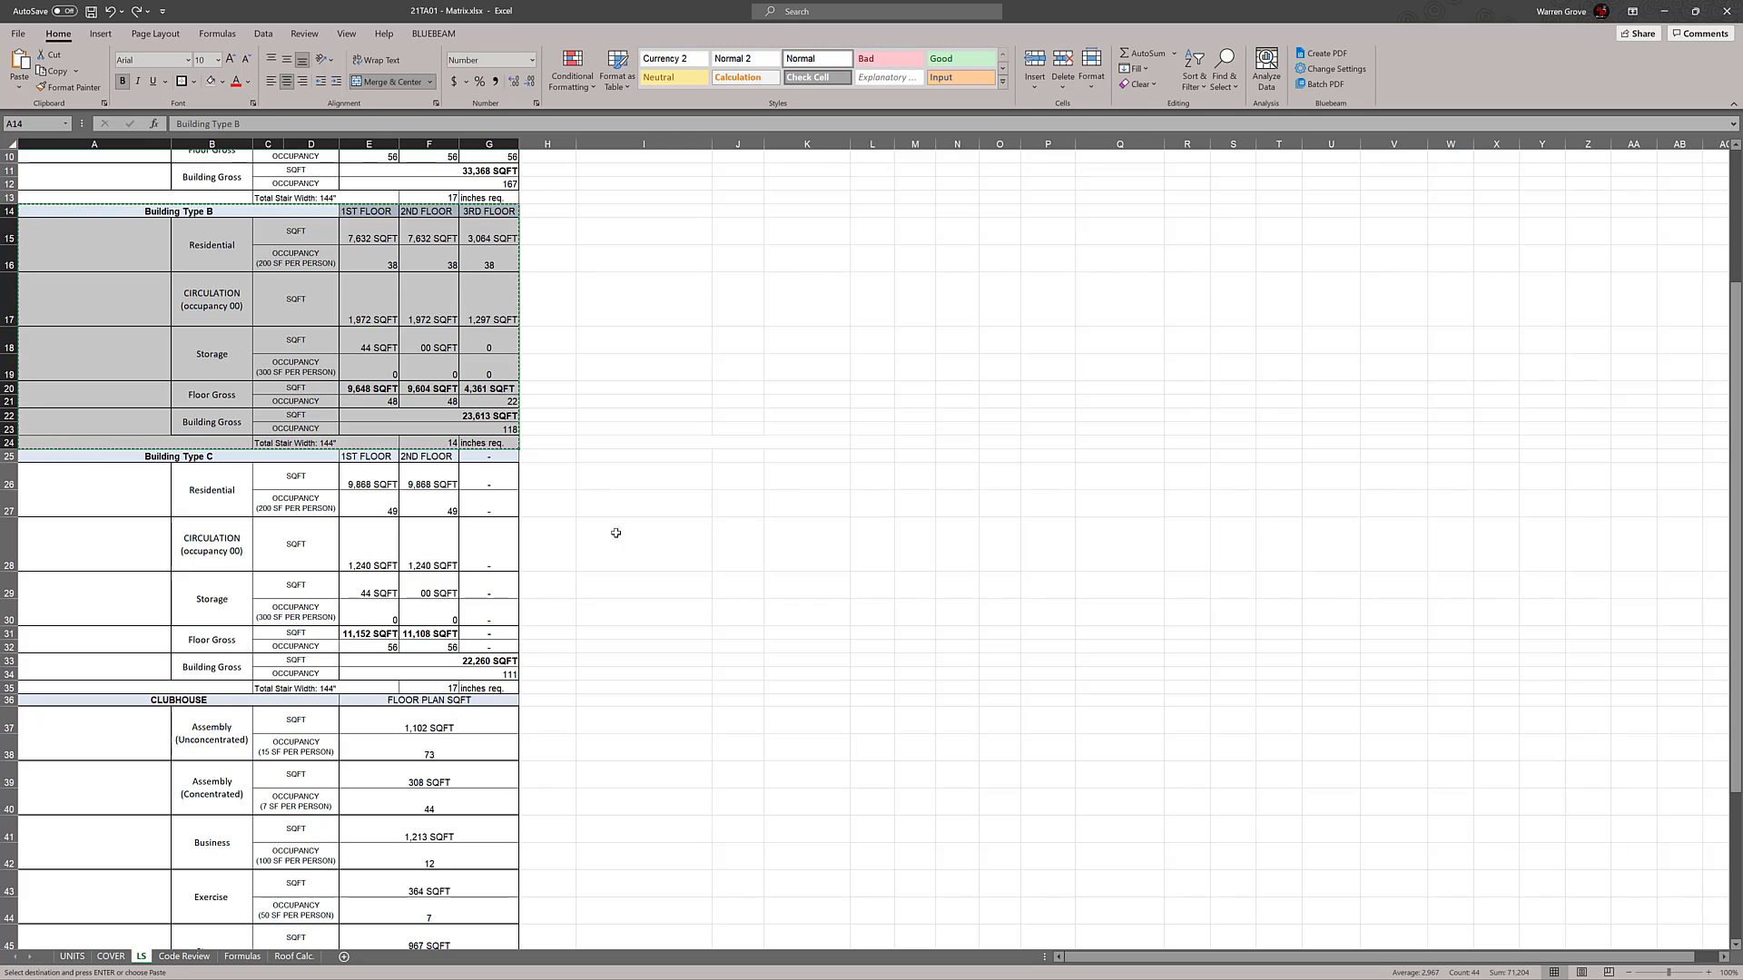
key(Escape)
click(90, 458)
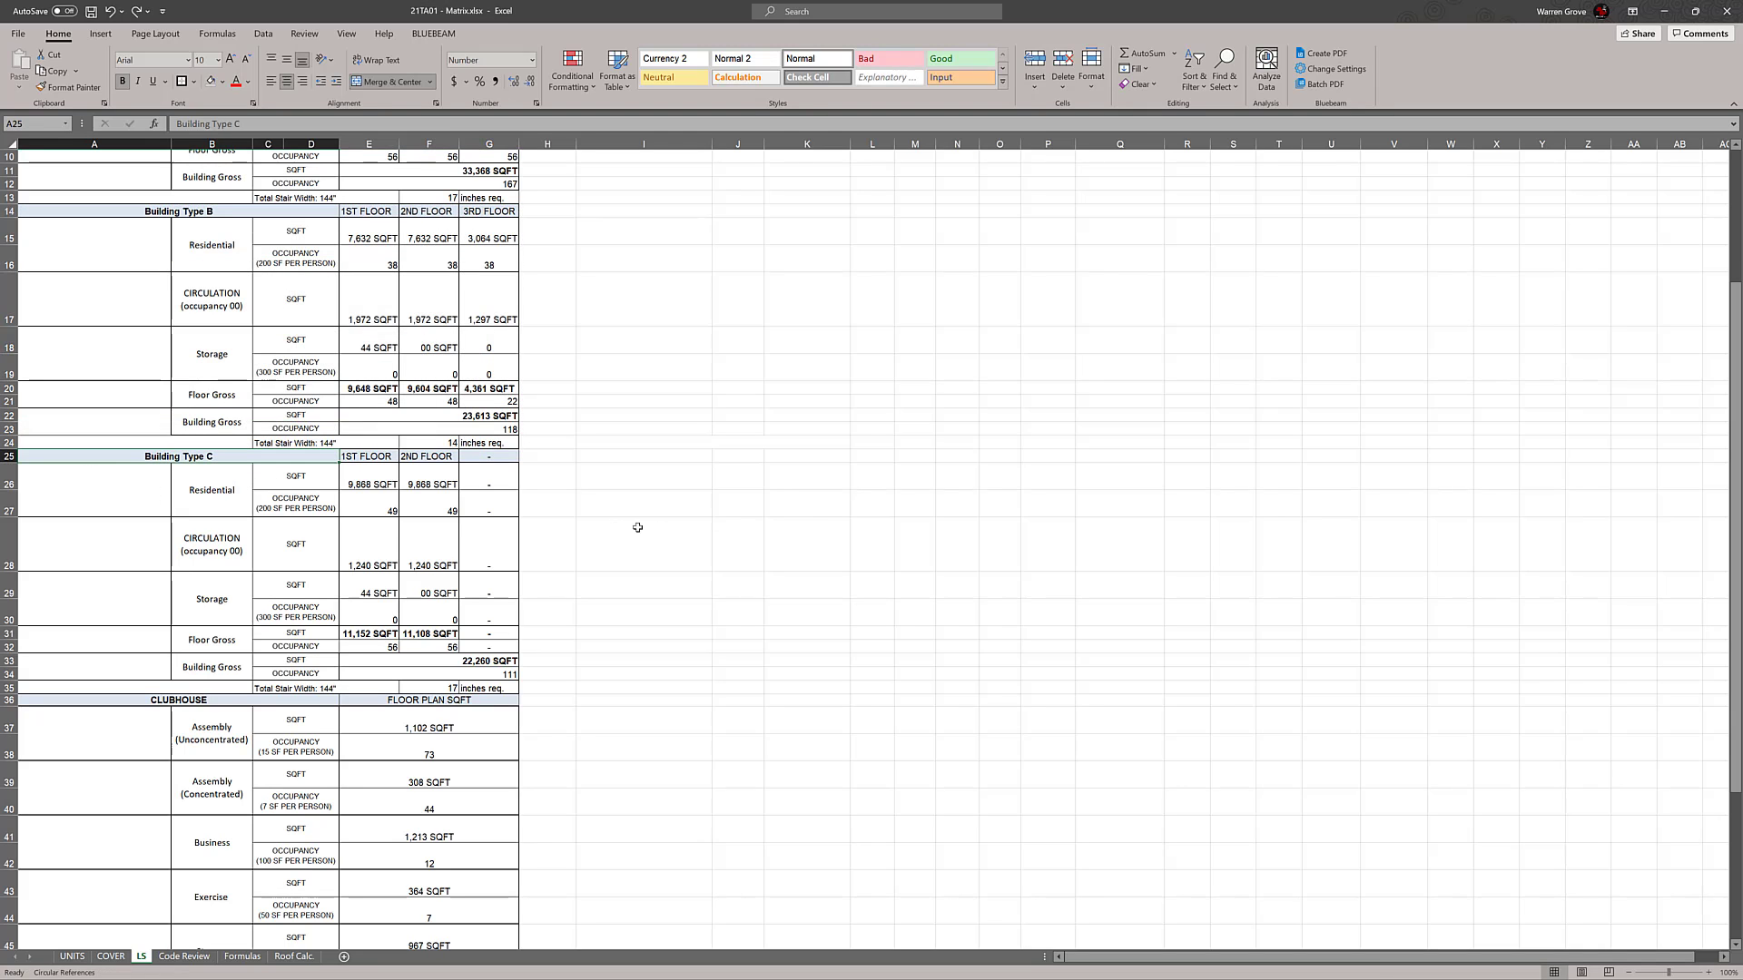
drag(115, 213, 479, 444)
key(ctrl+c)
click(156, 459)
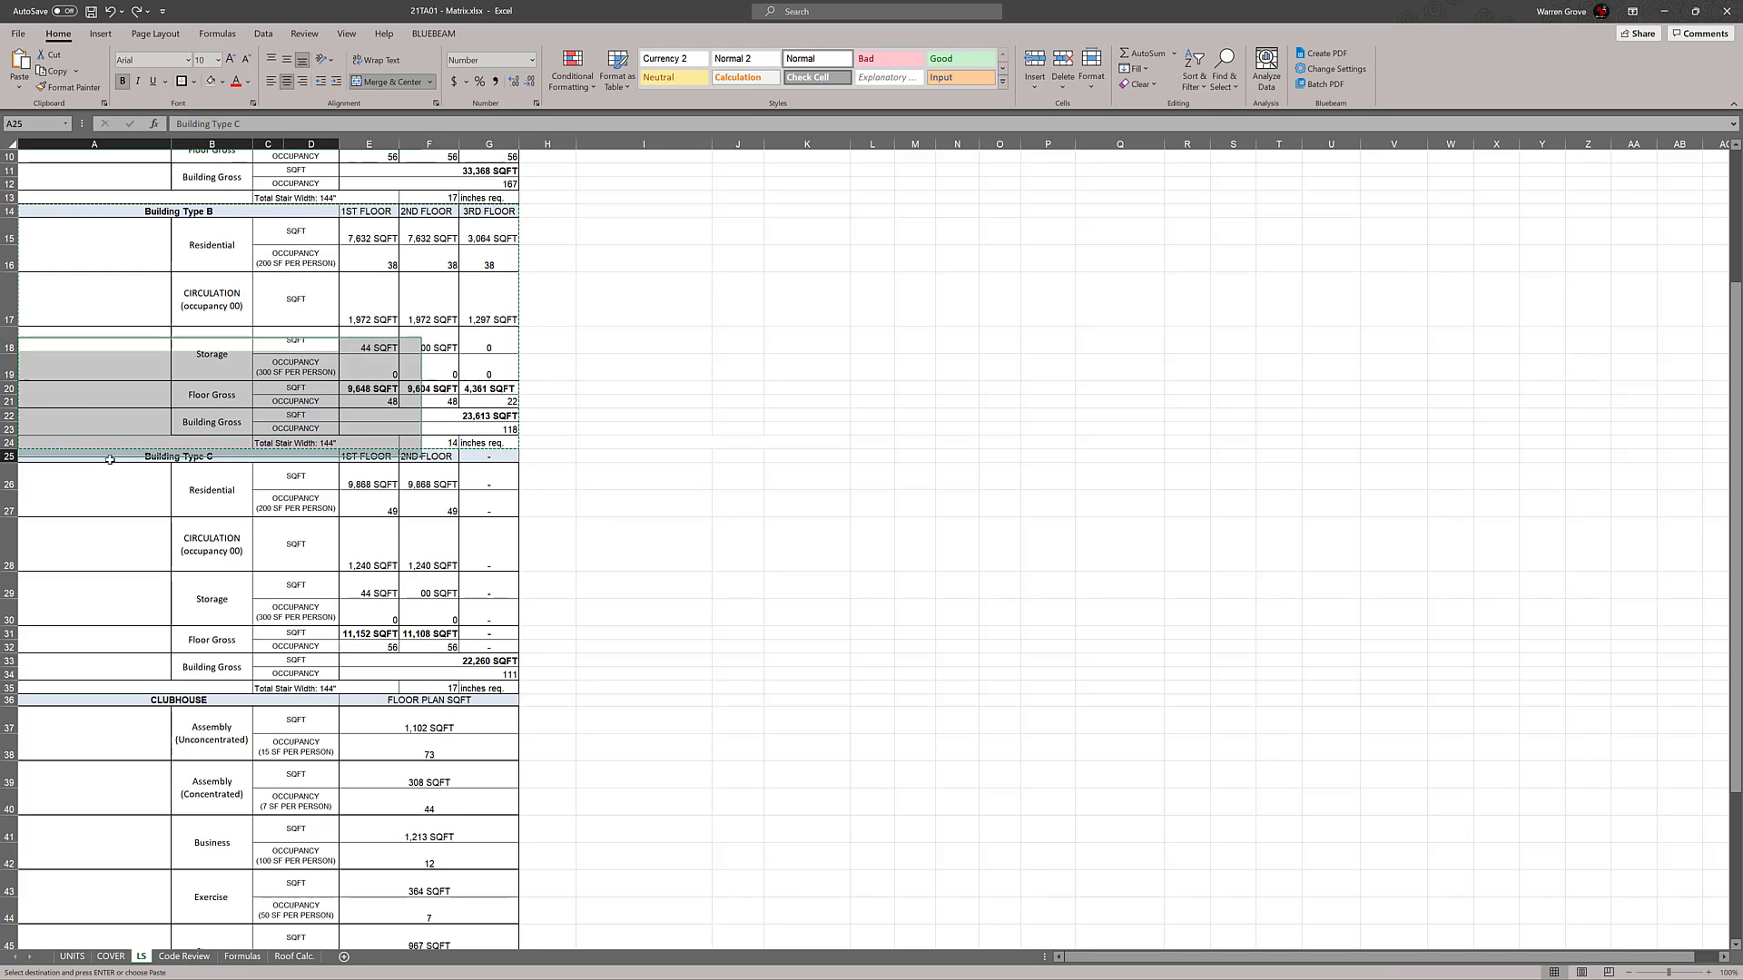
key(ctrl+v)
click(844, 535)
click(1040, 532)
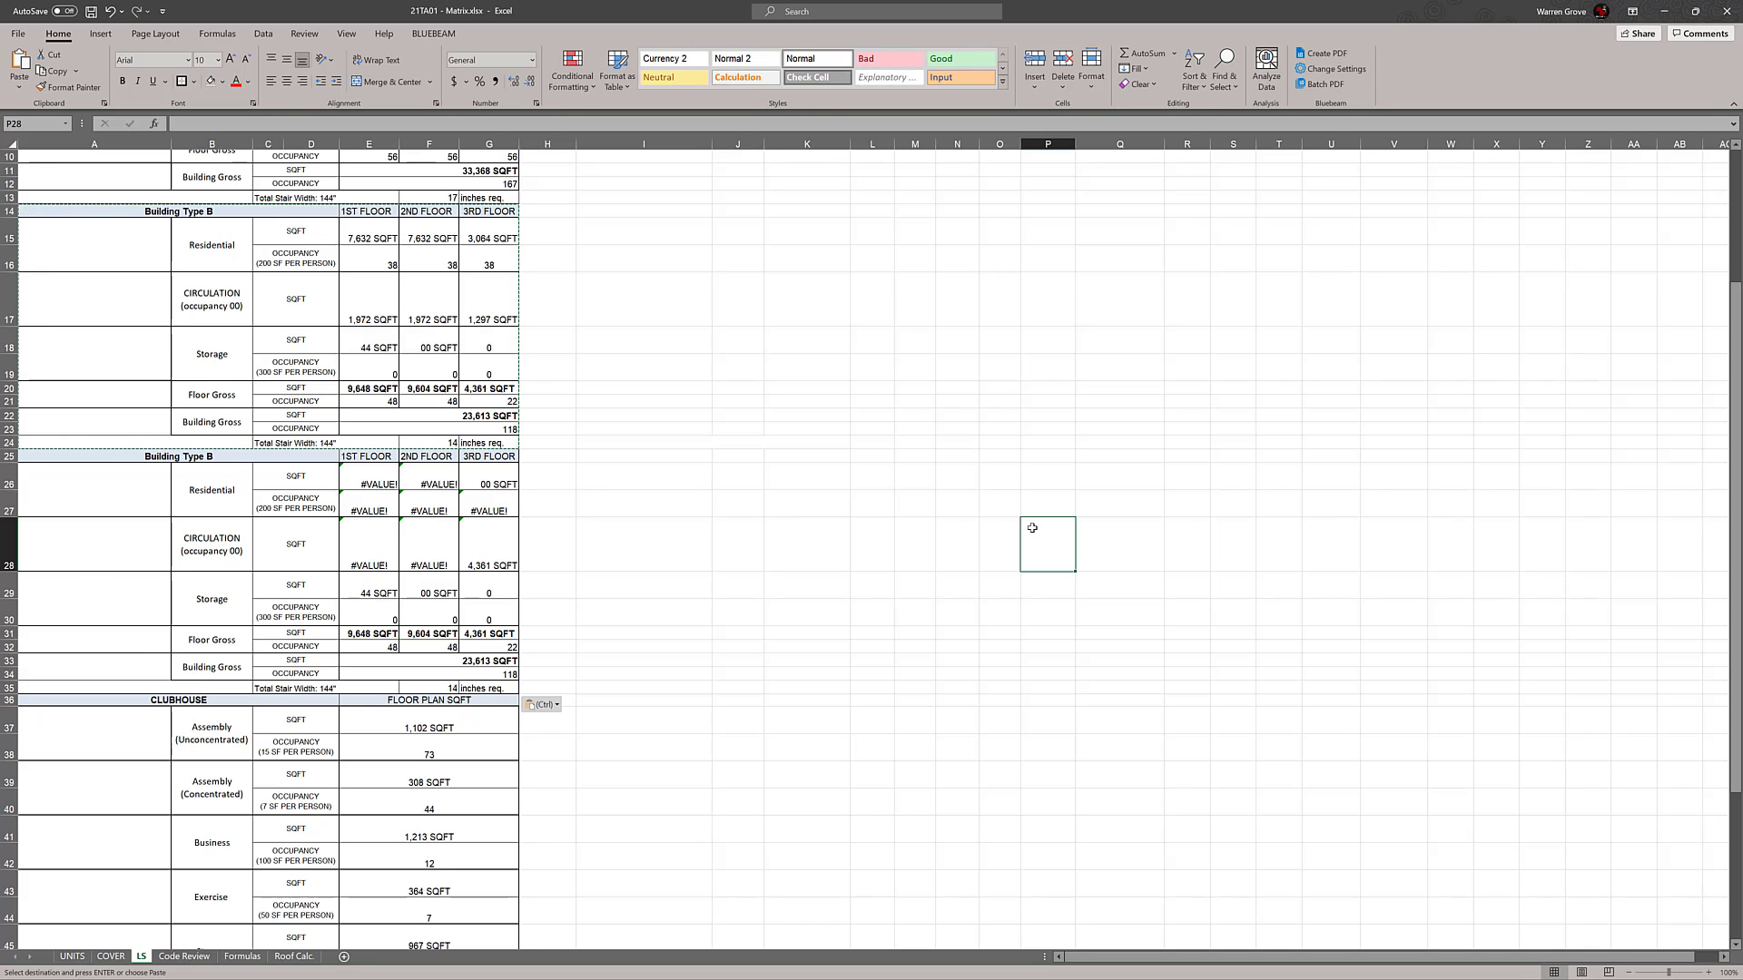
key(ctrl+z)
click(1031, 523)
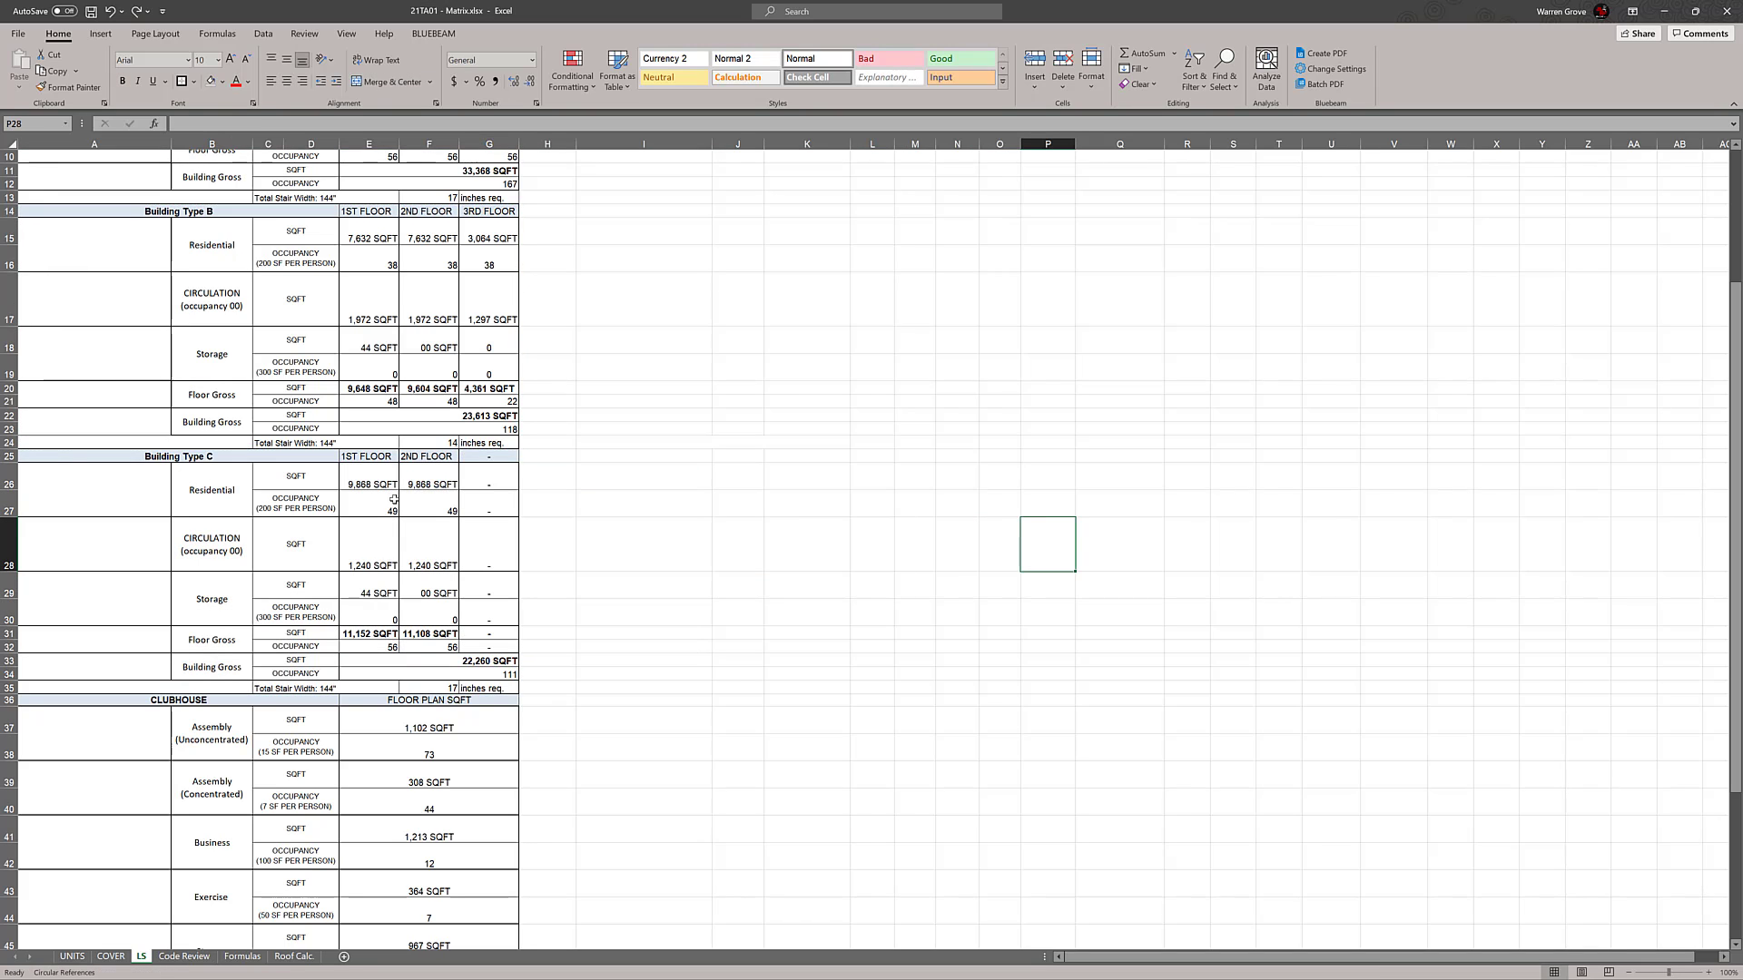
Inspect the 1st and 2nd floor Residential SQFT formulas of Building Type B for their COVER references
double_click(417, 236)
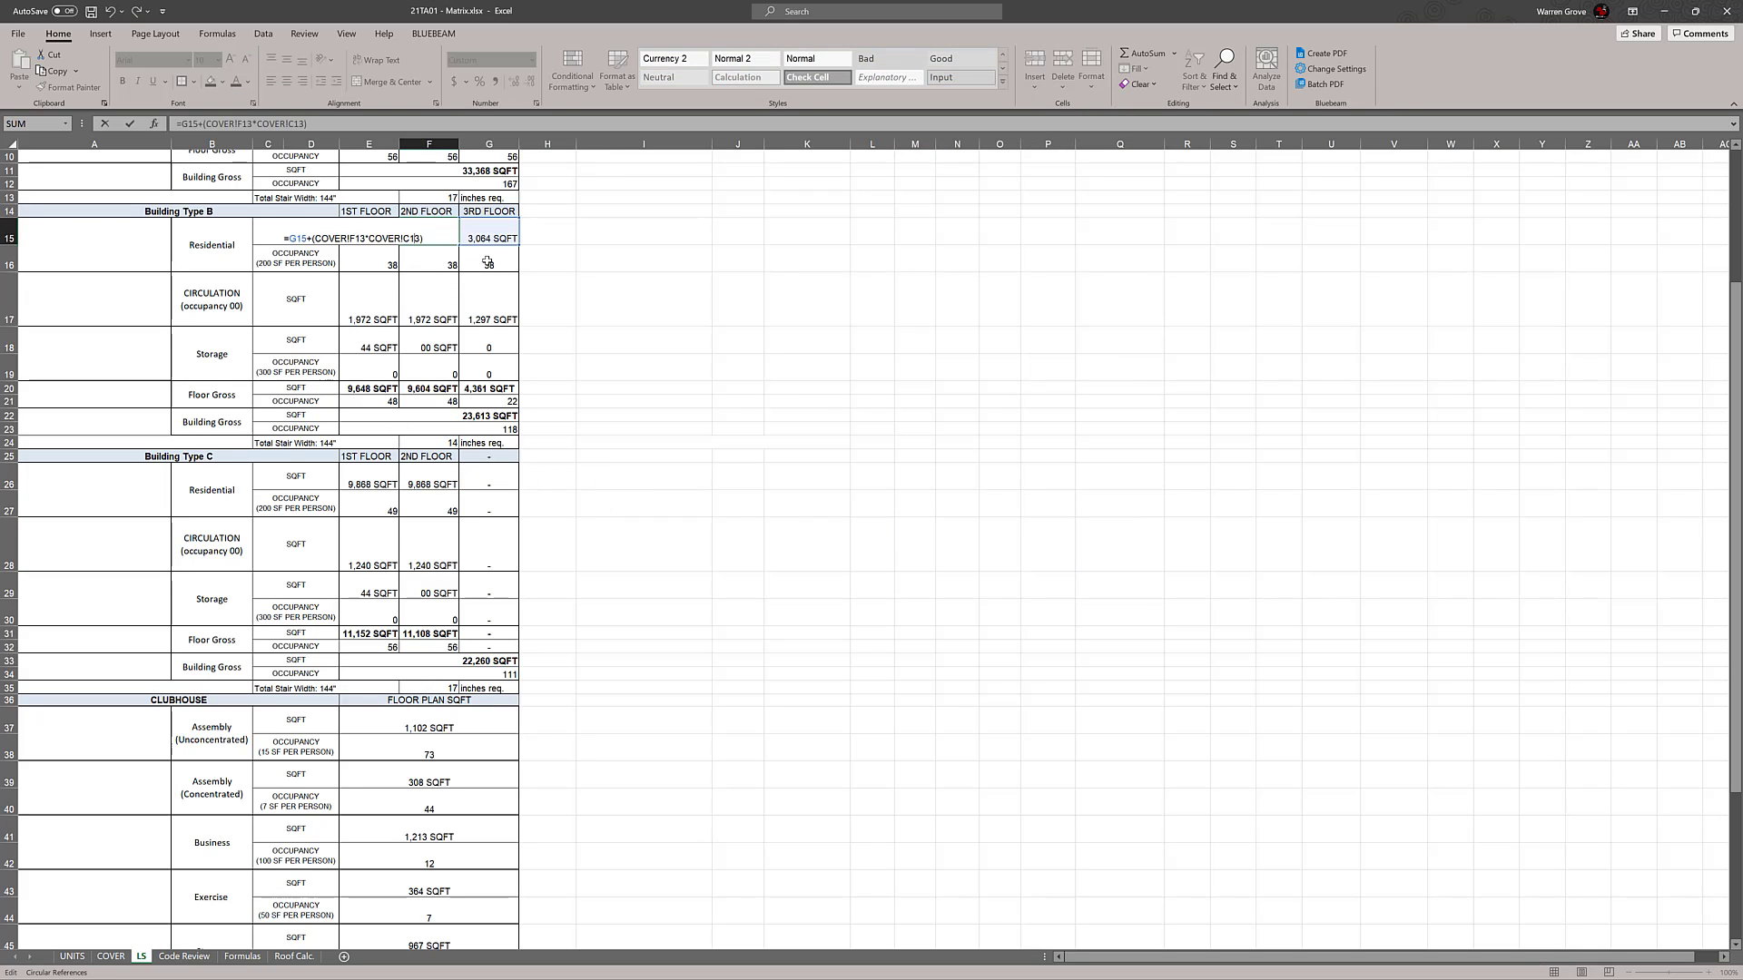
key(Escape)
double_click(368, 233)
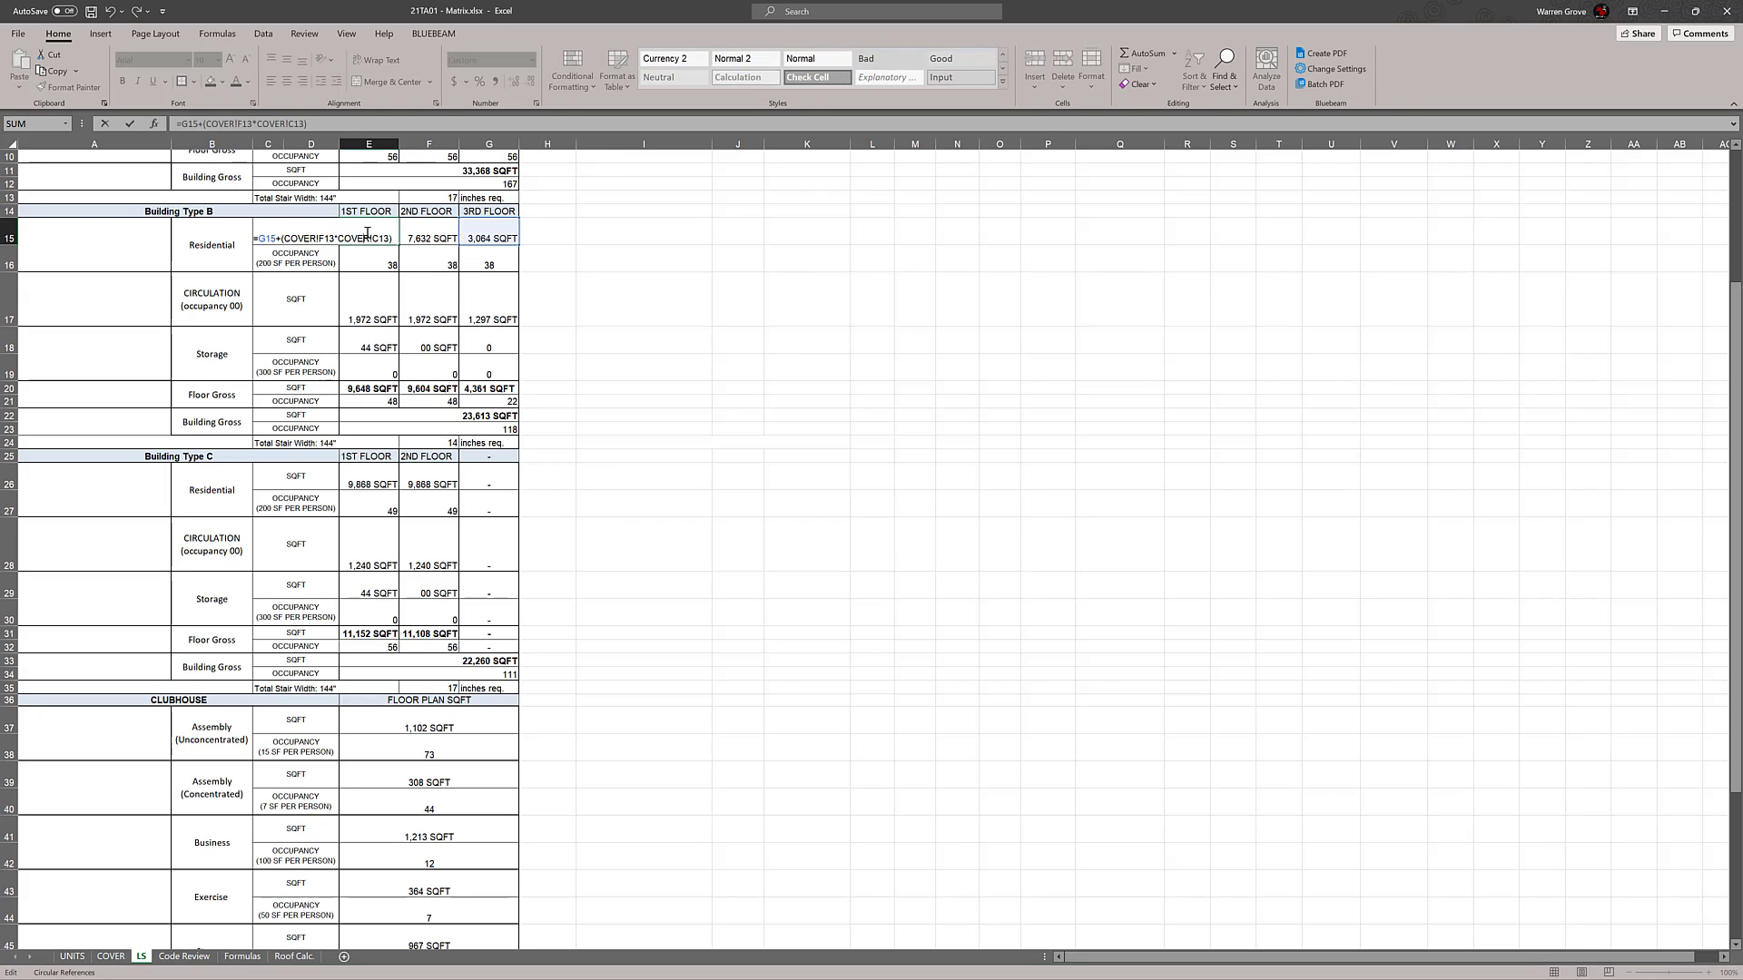
key(Escape)
double_click(424, 238)
key(Escape)
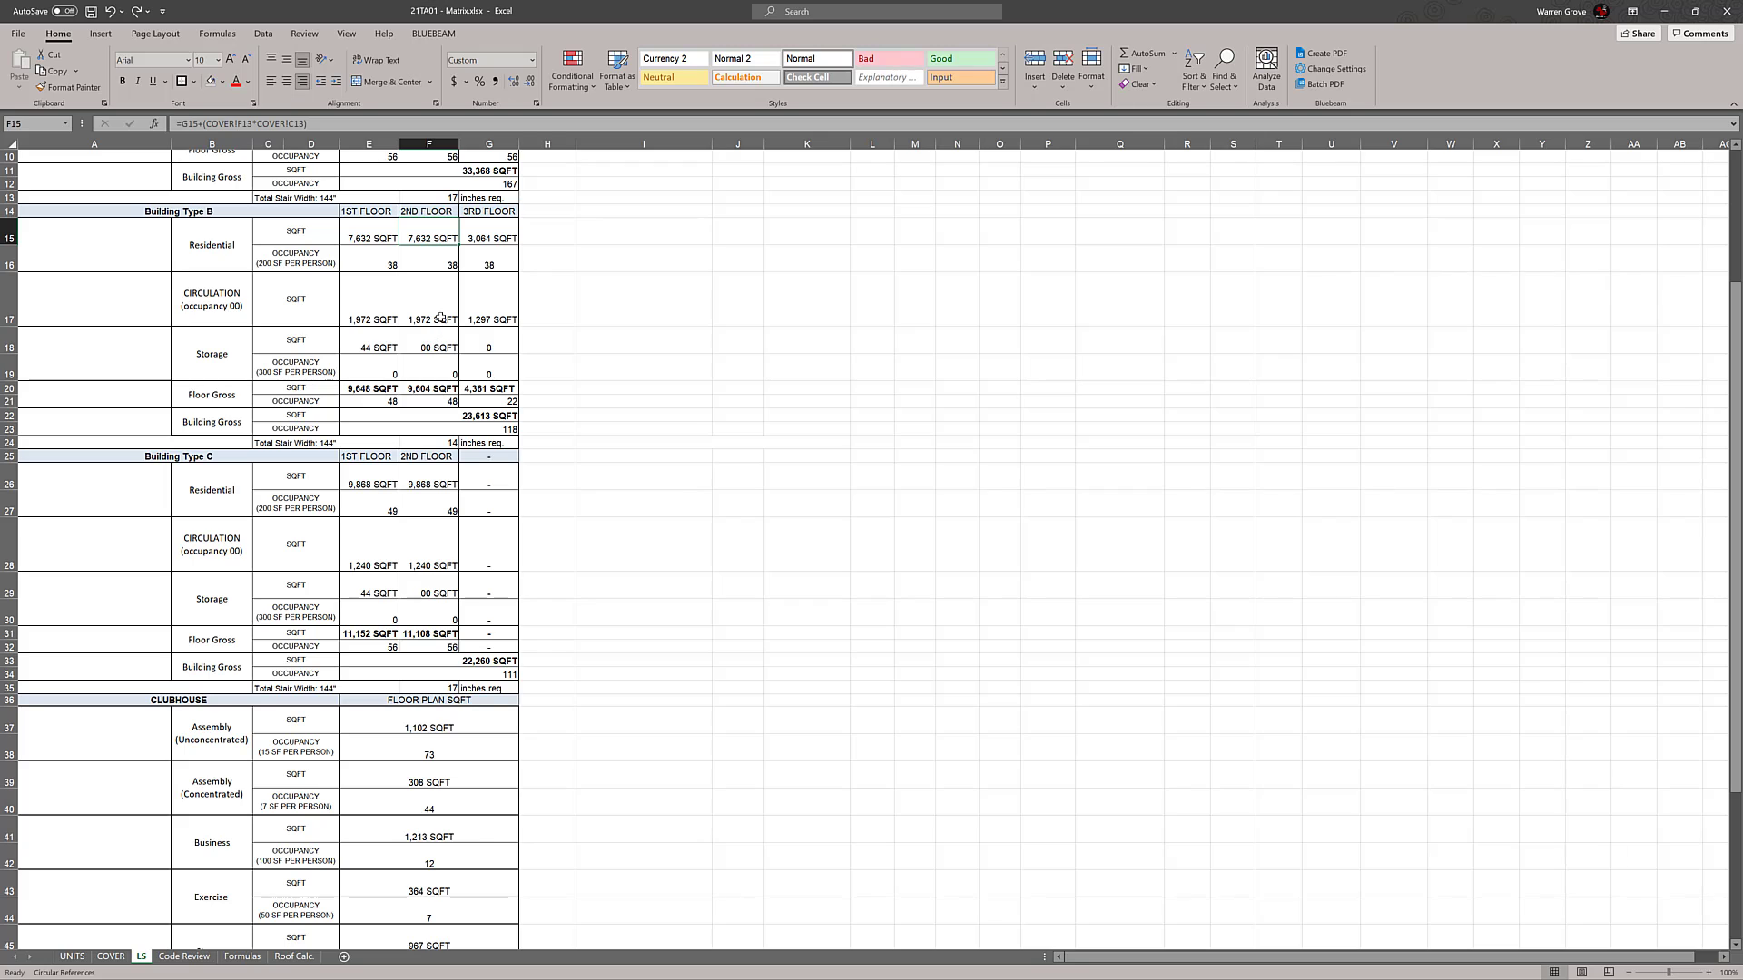
Check whether the Floor Gross SQFT cells of Building Types B and A hold typed values or formulas
double_click(429, 388)
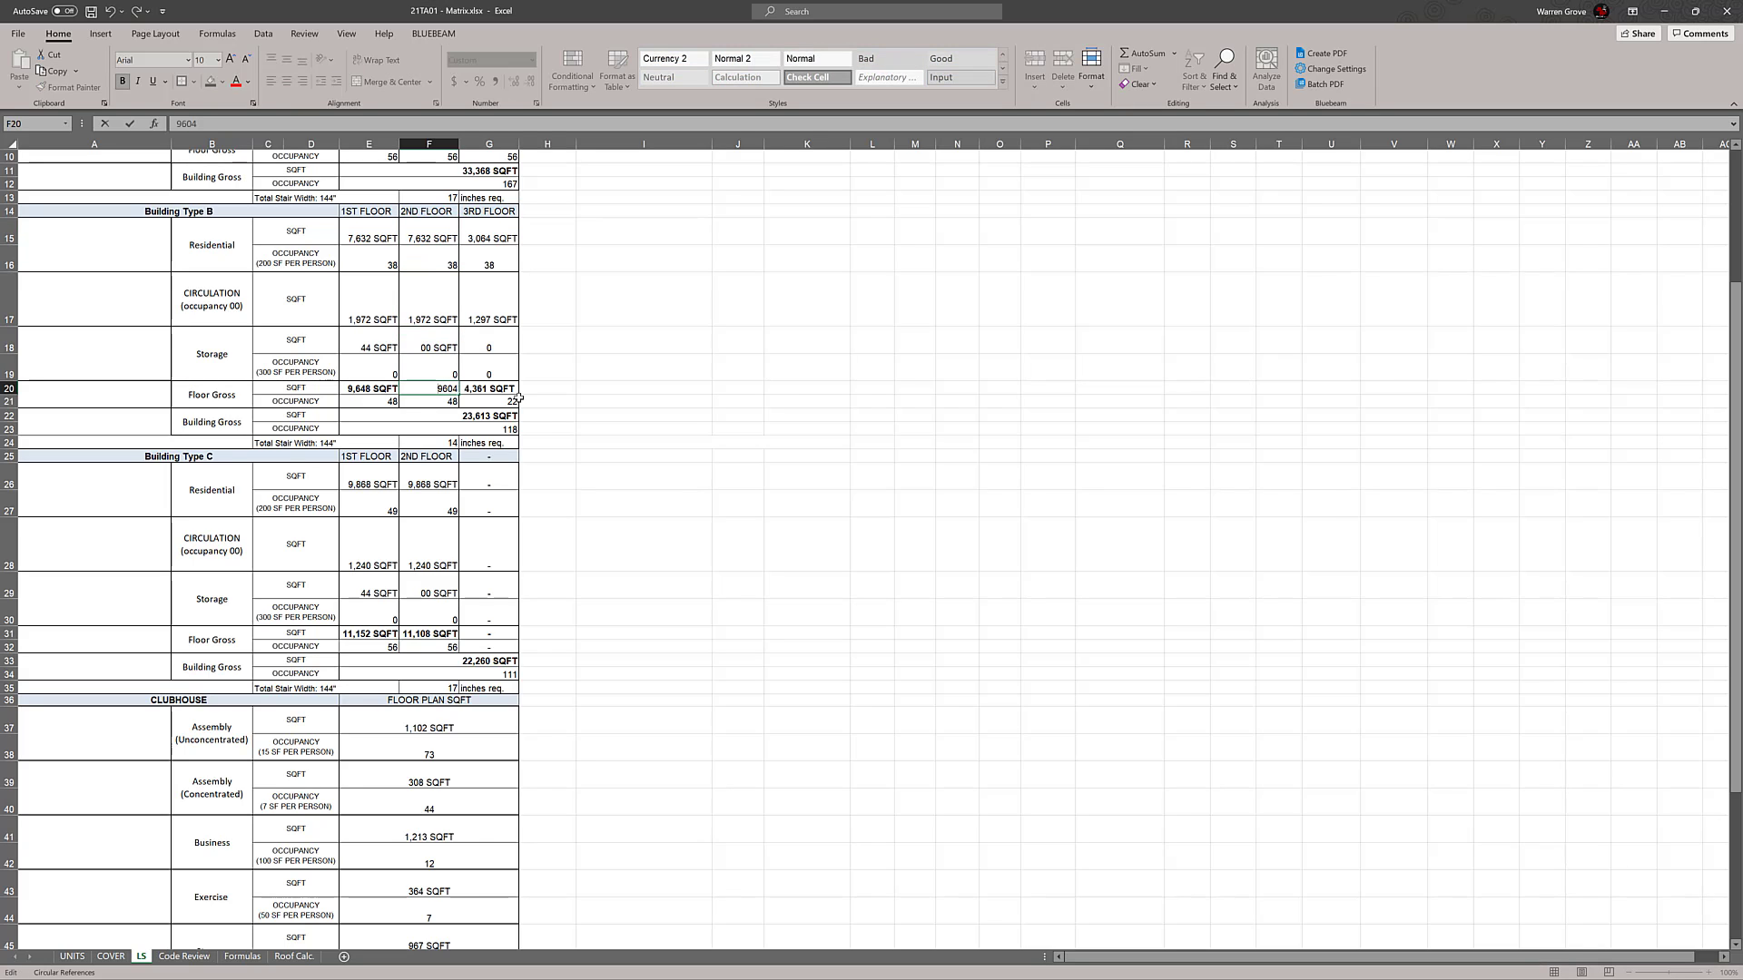
key(Escape)
double_click(504, 388)
key(Escape)
click(429, 388)
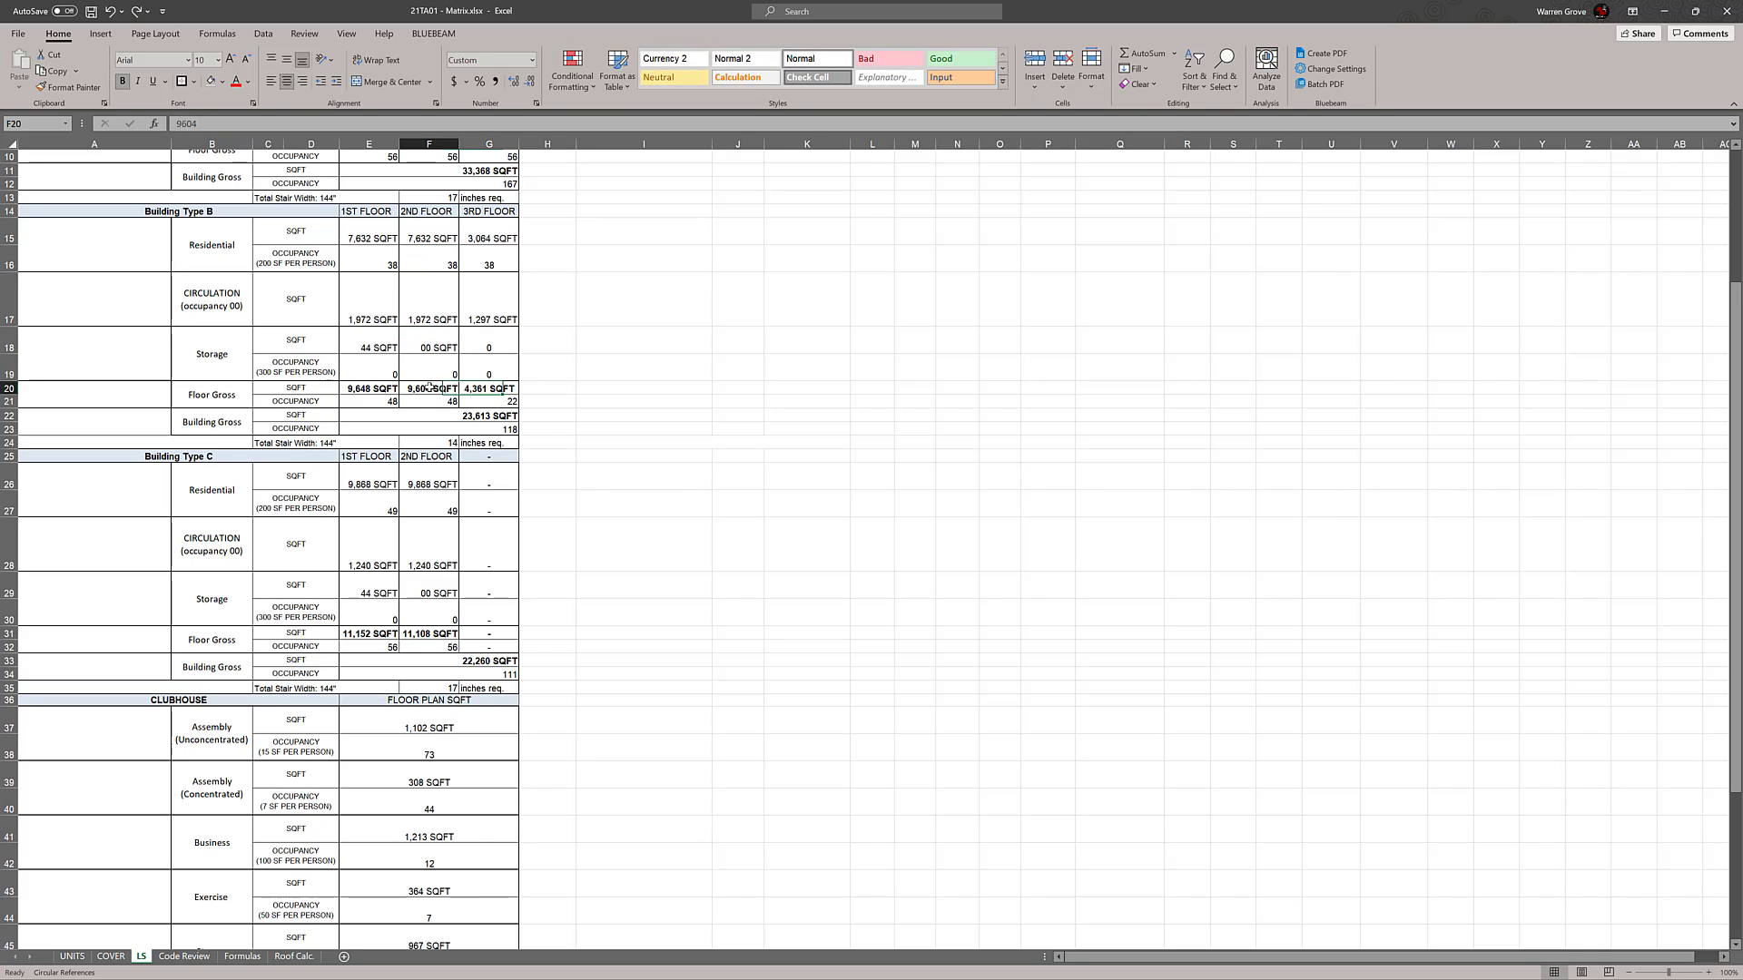
key(Right)
scroll(551, 485, up, 3)
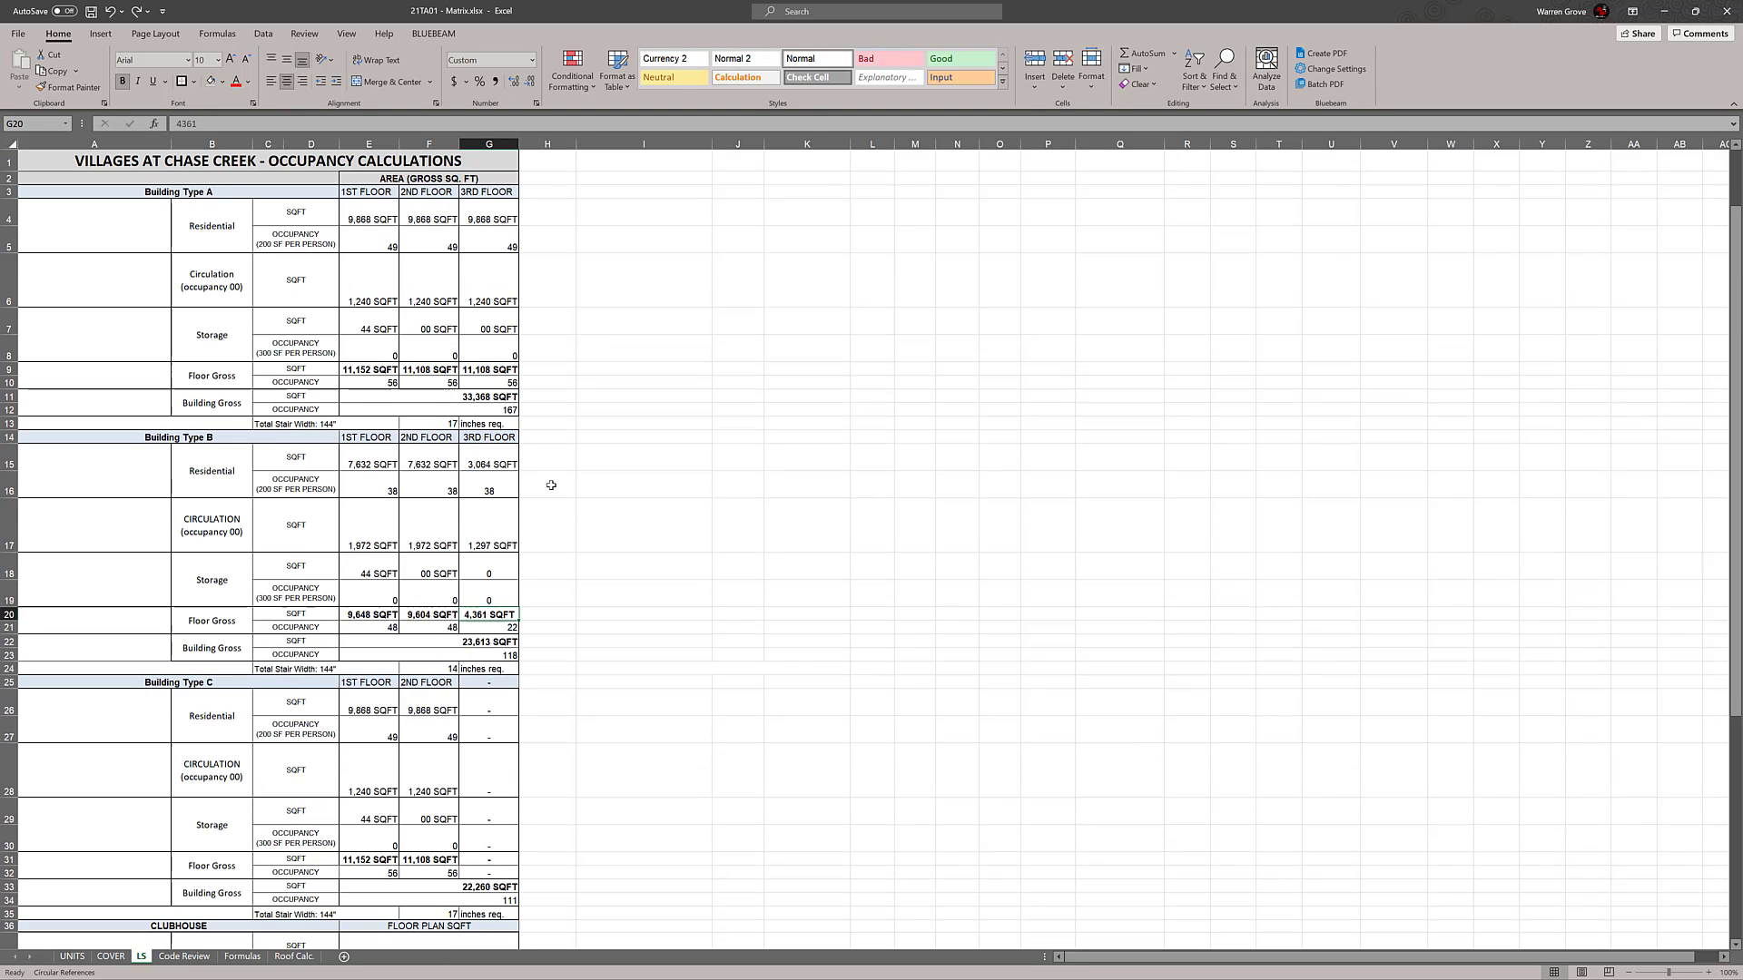
click(443, 368)
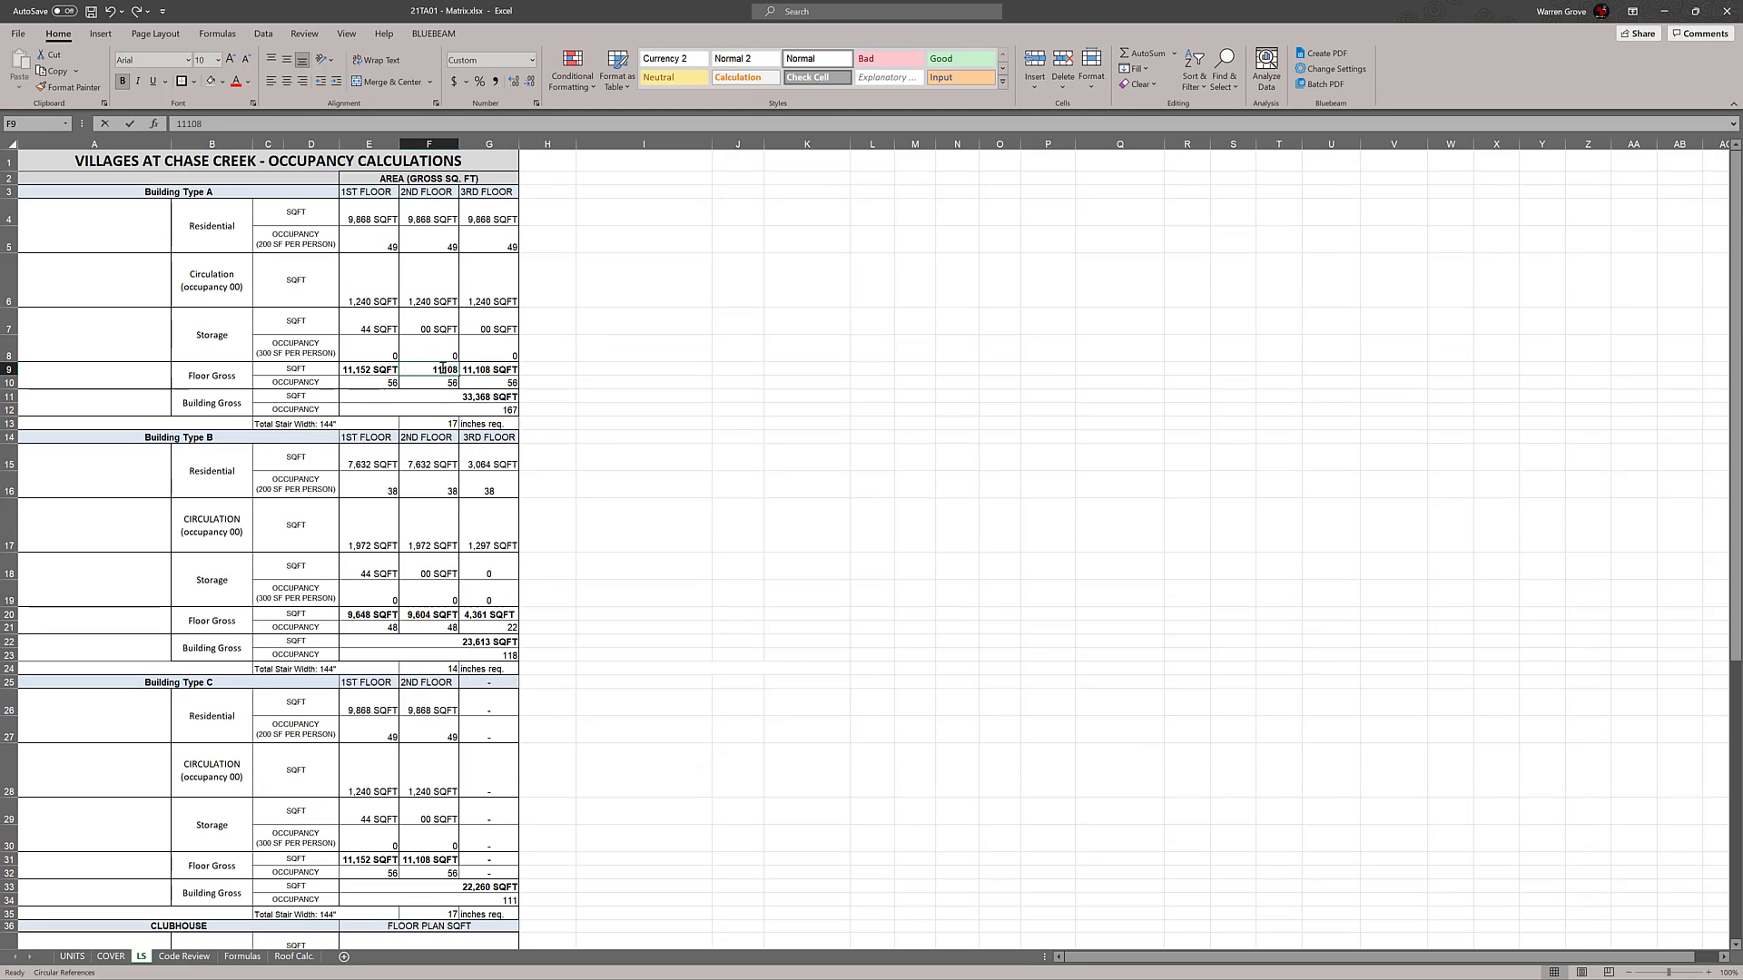
click(490, 370)
click(690, 397)
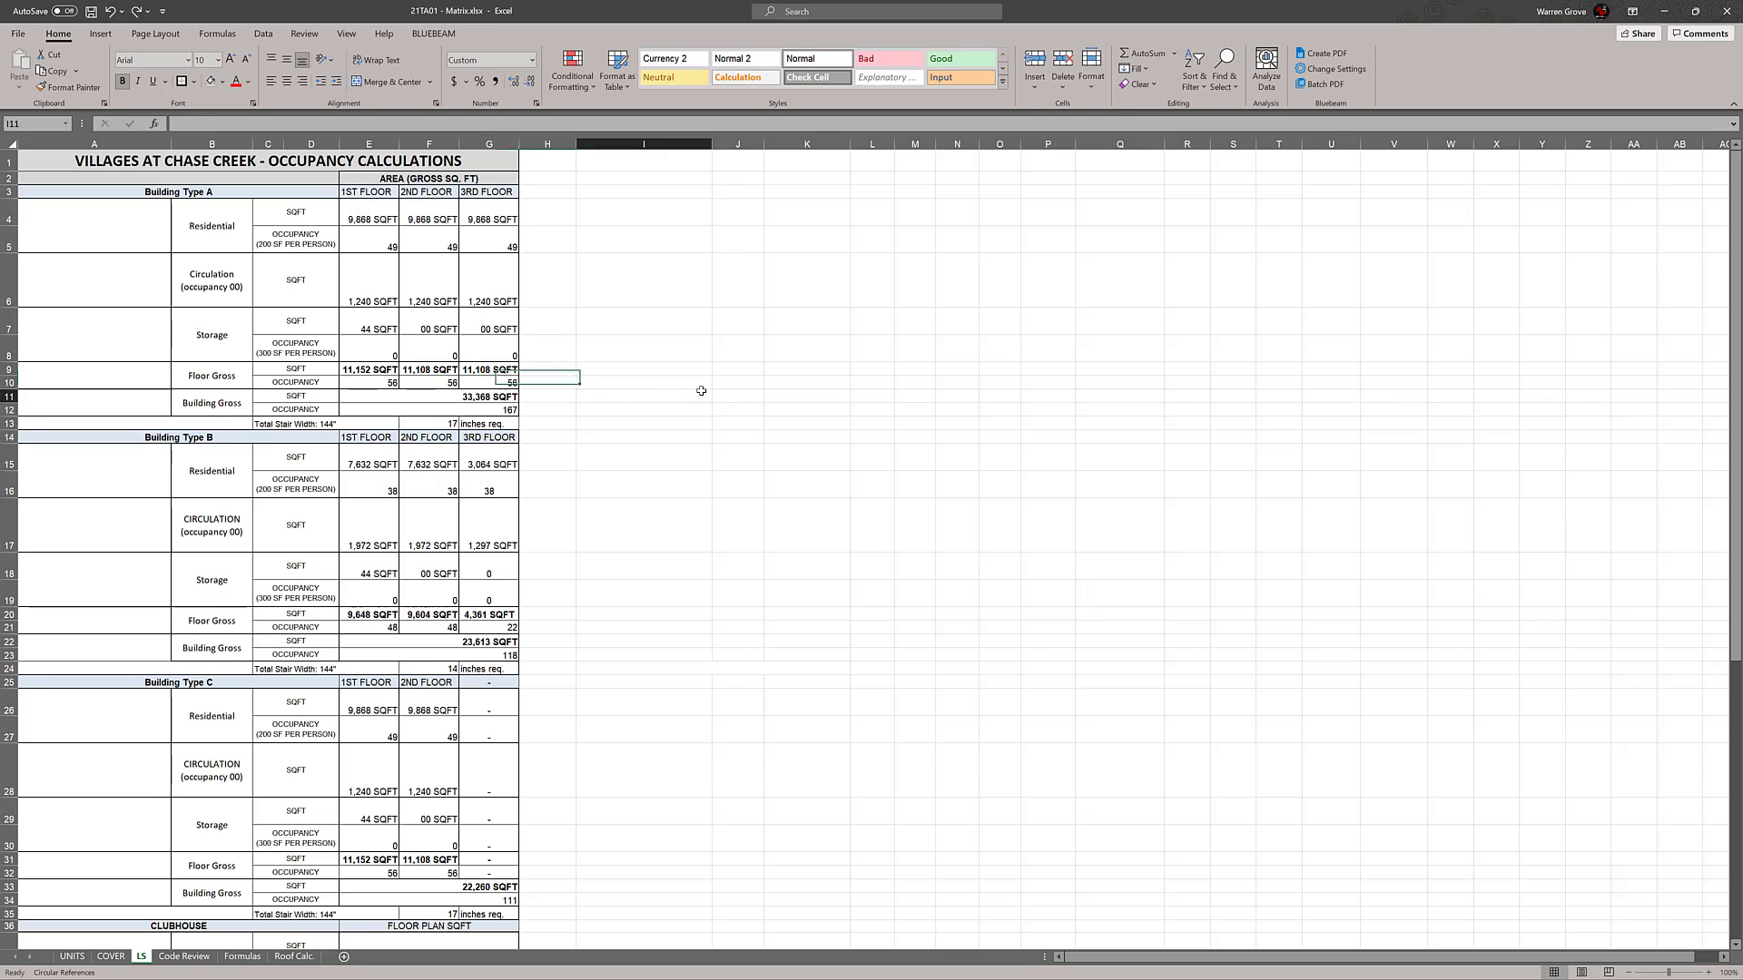
Delete rows 14 to 35, containing the Building Type B and Building Type C occupancy blocks
scroll(595, 471, down, 1)
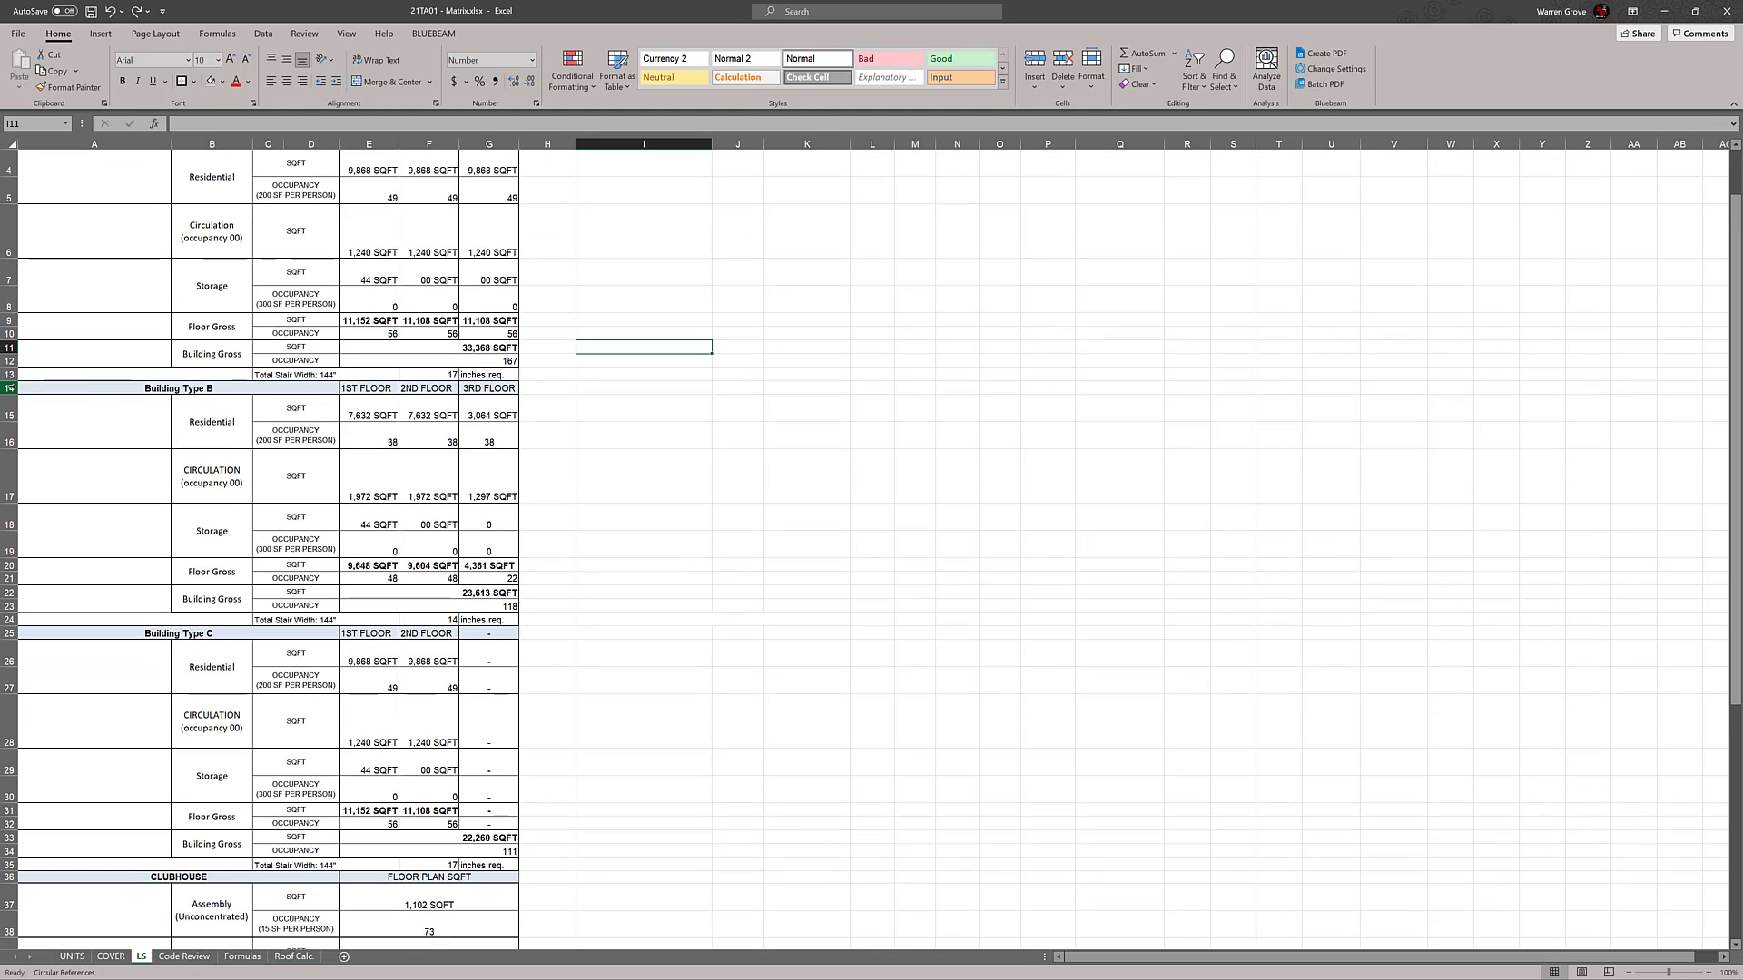
click(11, 388)
scroll(91, 413, down, 3)
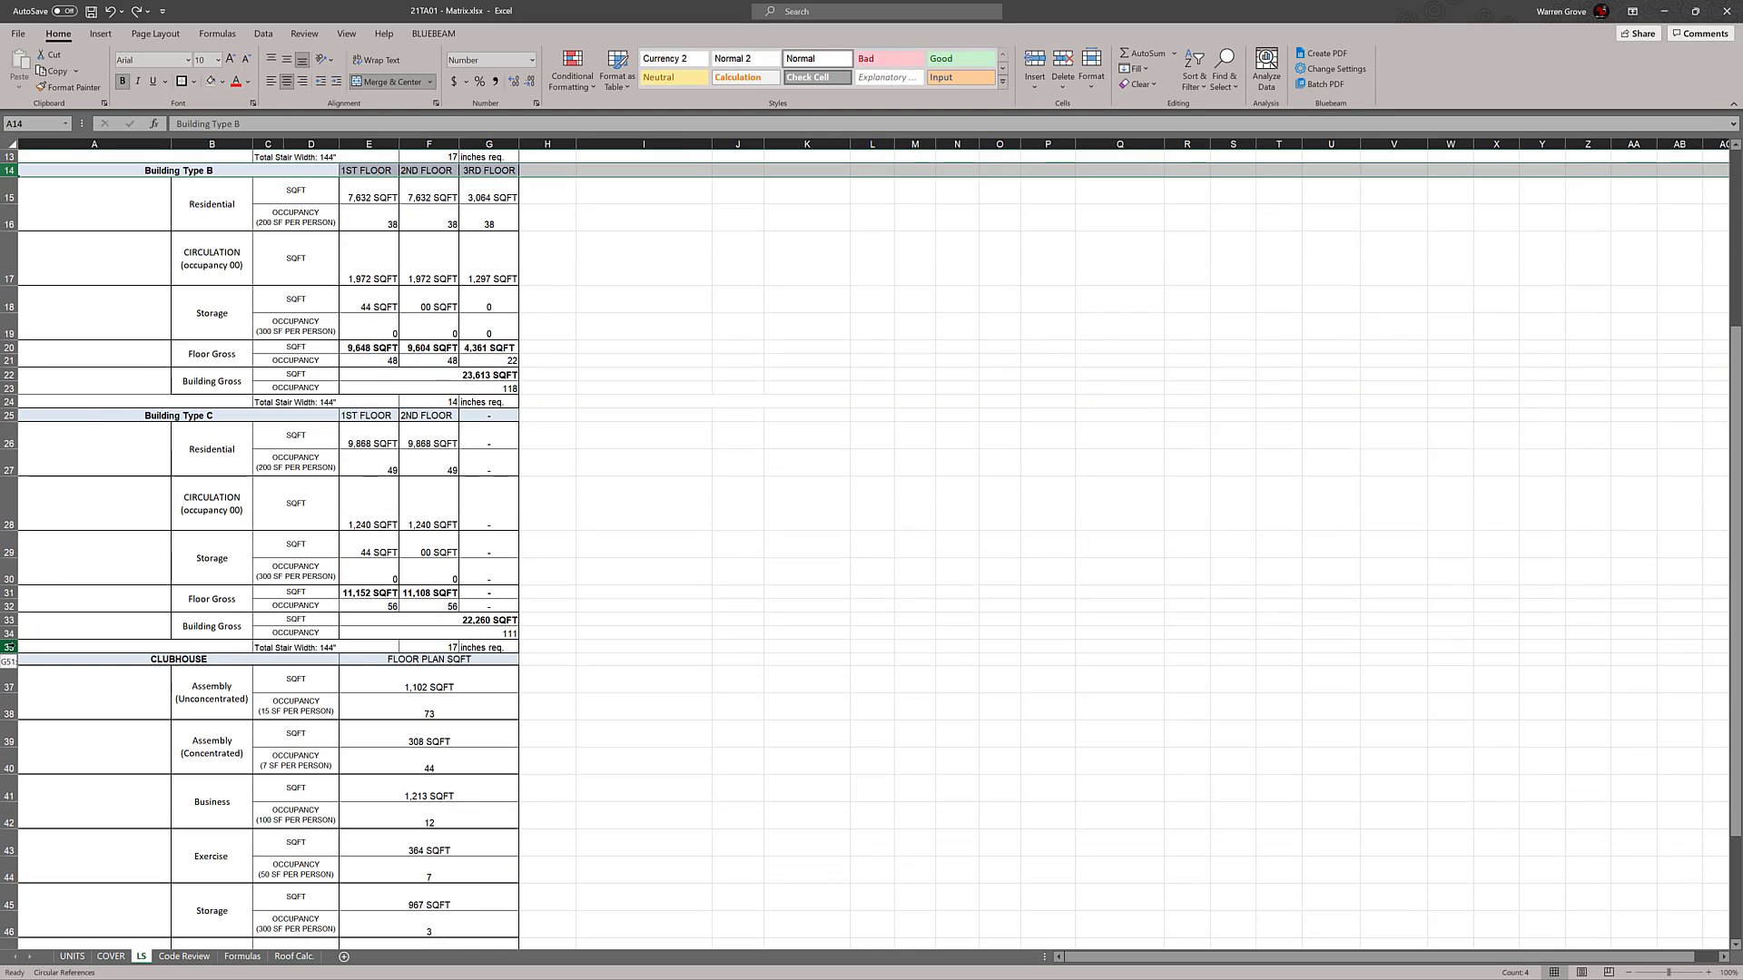
shift+click(18, 643)
scroll(18, 643, up, 3)
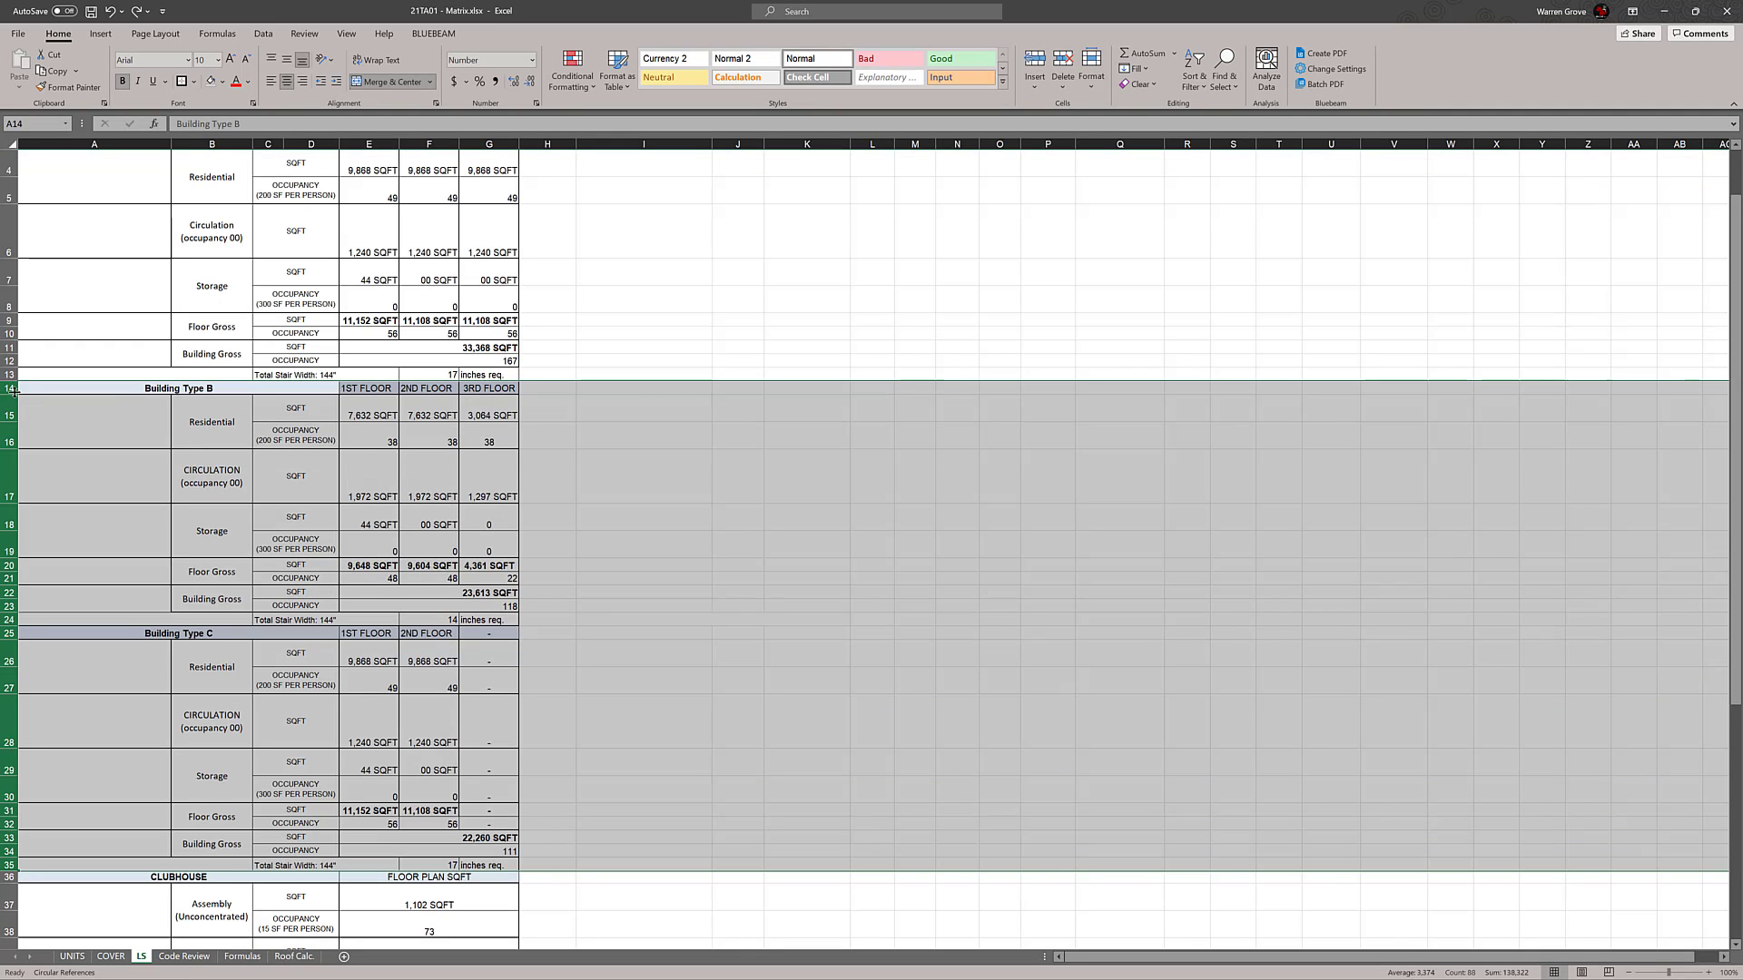
right_click(12, 389)
click(47, 523)
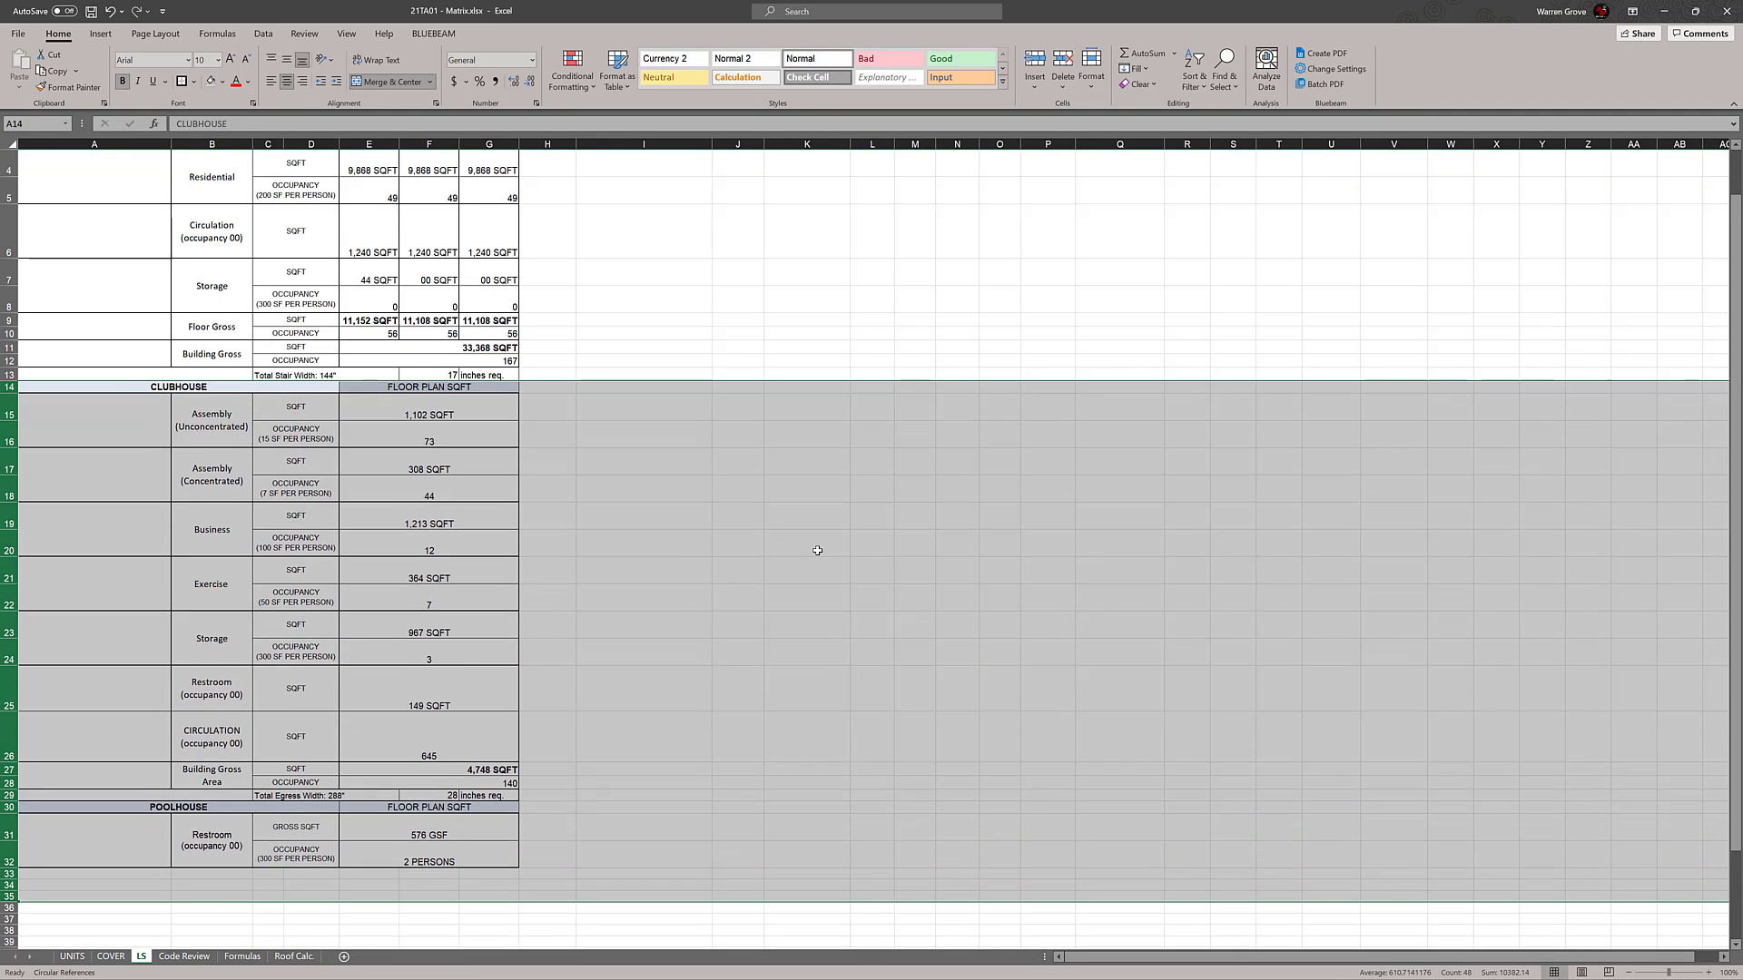
click(798, 543)
Inspect the Building Type A Floor Gross SQFT cells for the 1st, 2nd and 3rd floors to see how each is defined
scroll(798, 542, up, 1)
drag(104, 191, 480, 424)
click(732, 383)
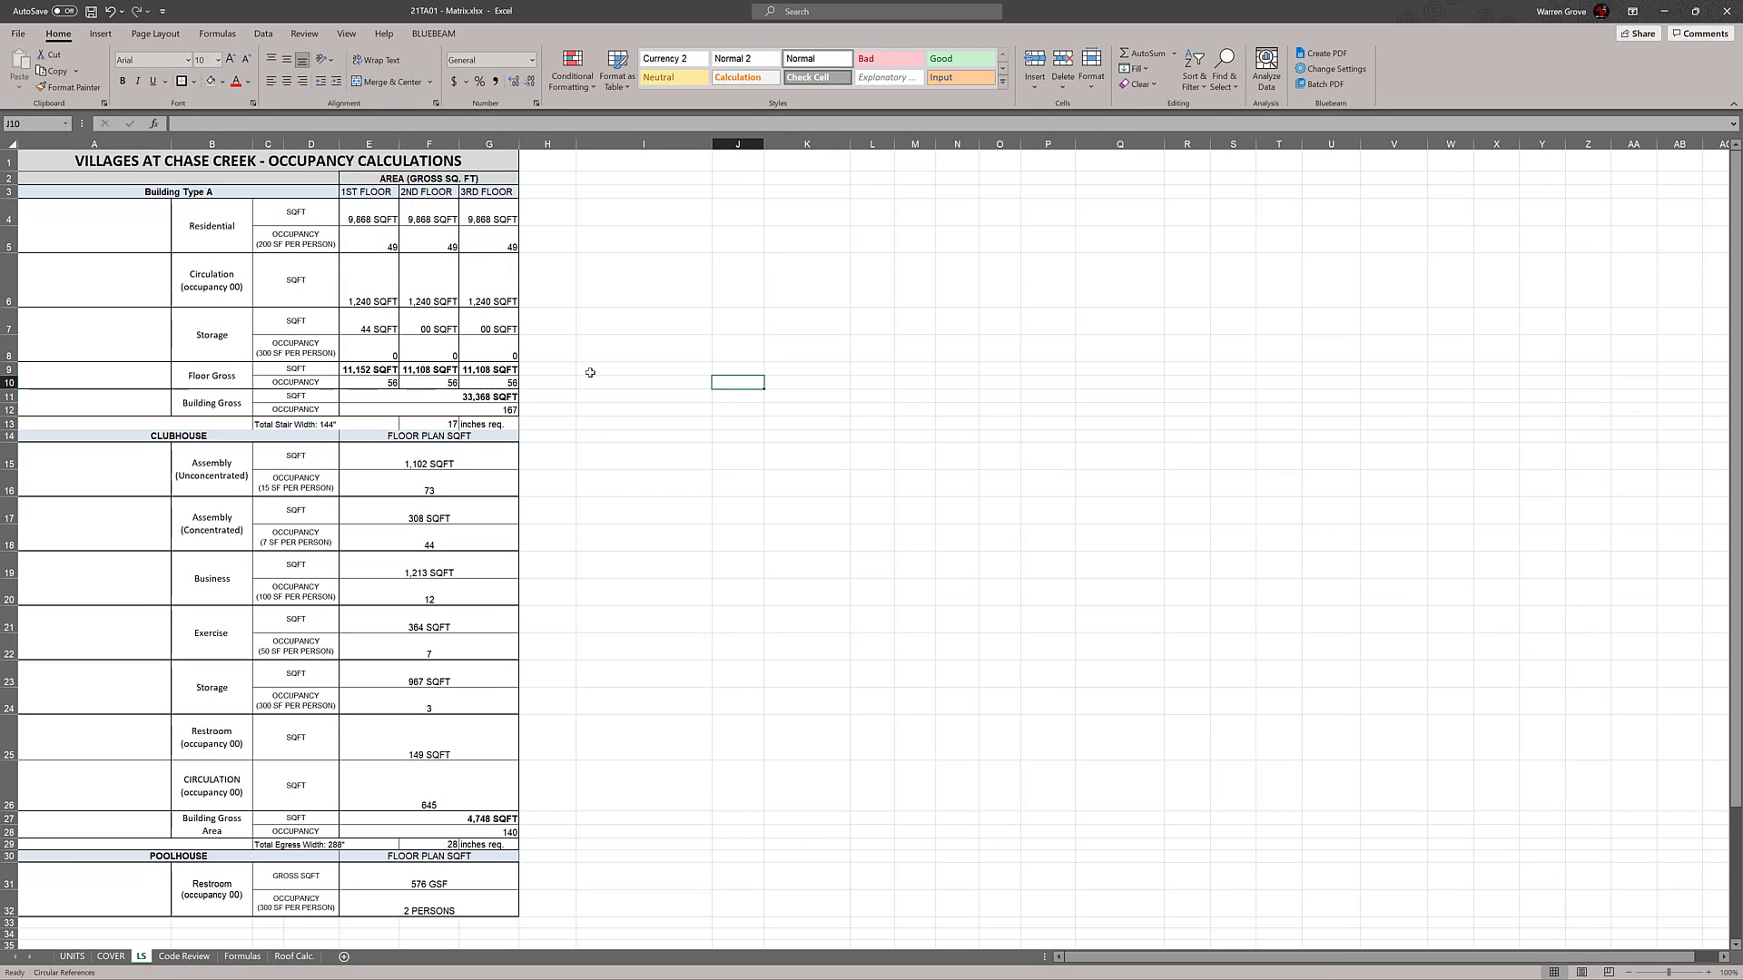
double_click(367, 373)
double_click(376, 368)
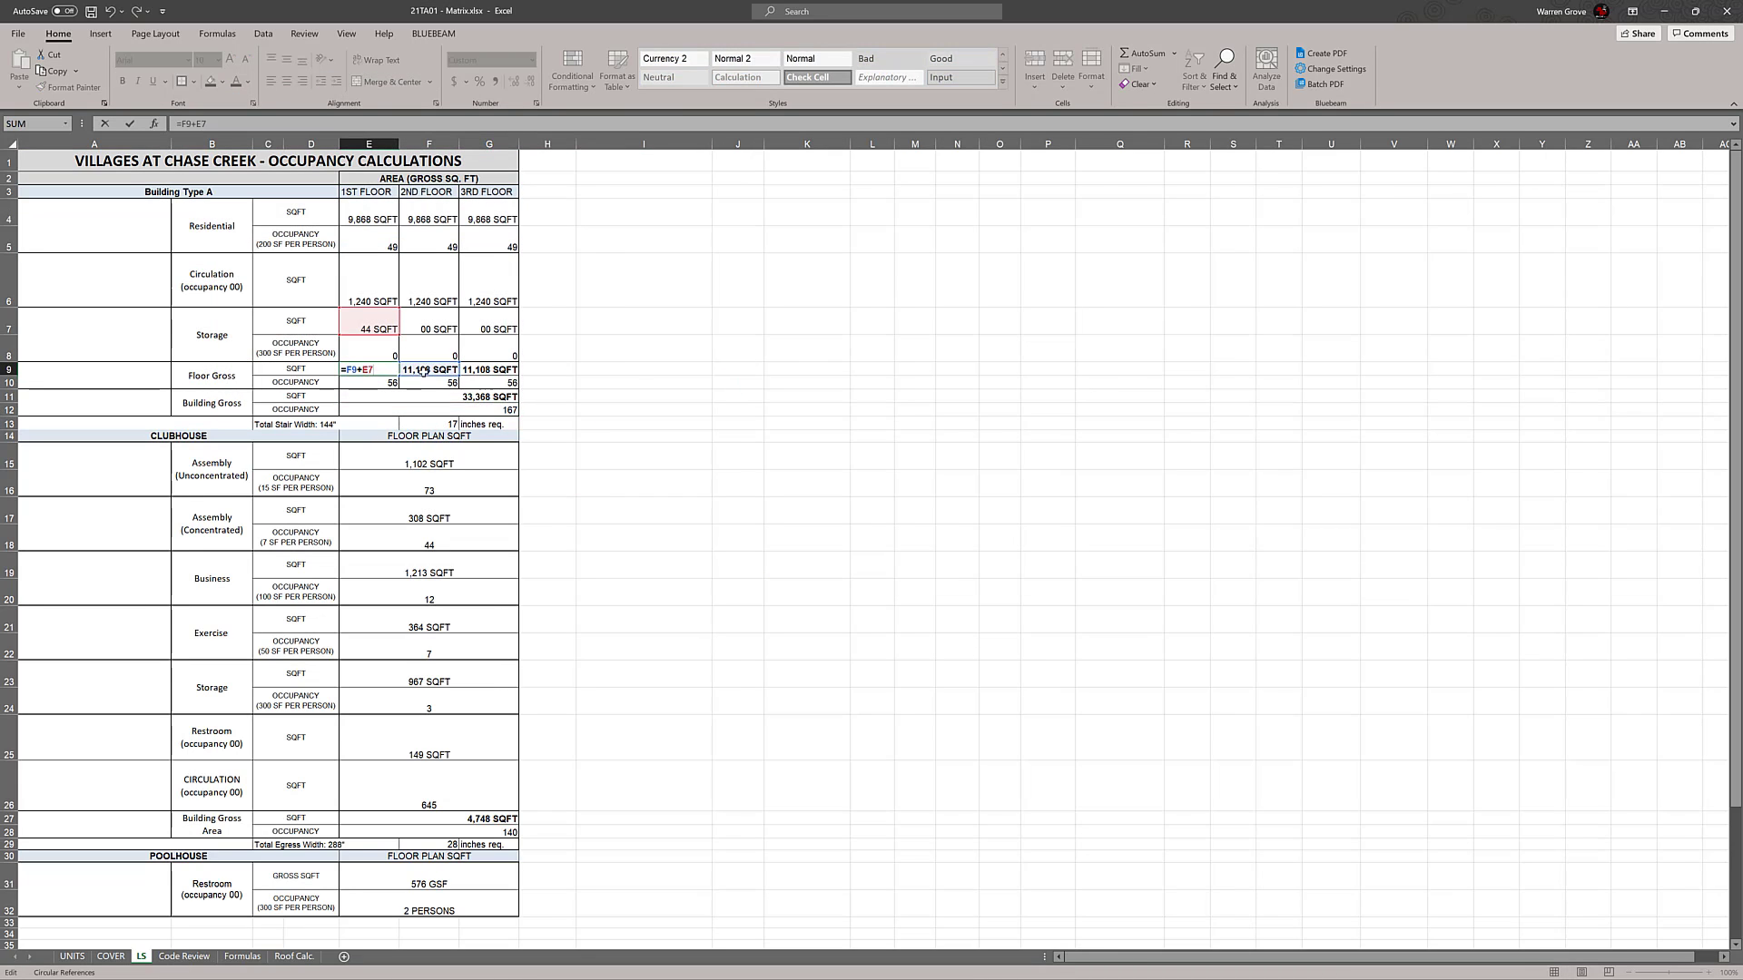
key(Escape)
double_click(479, 370)
key(Escape)
double_click(439, 371)
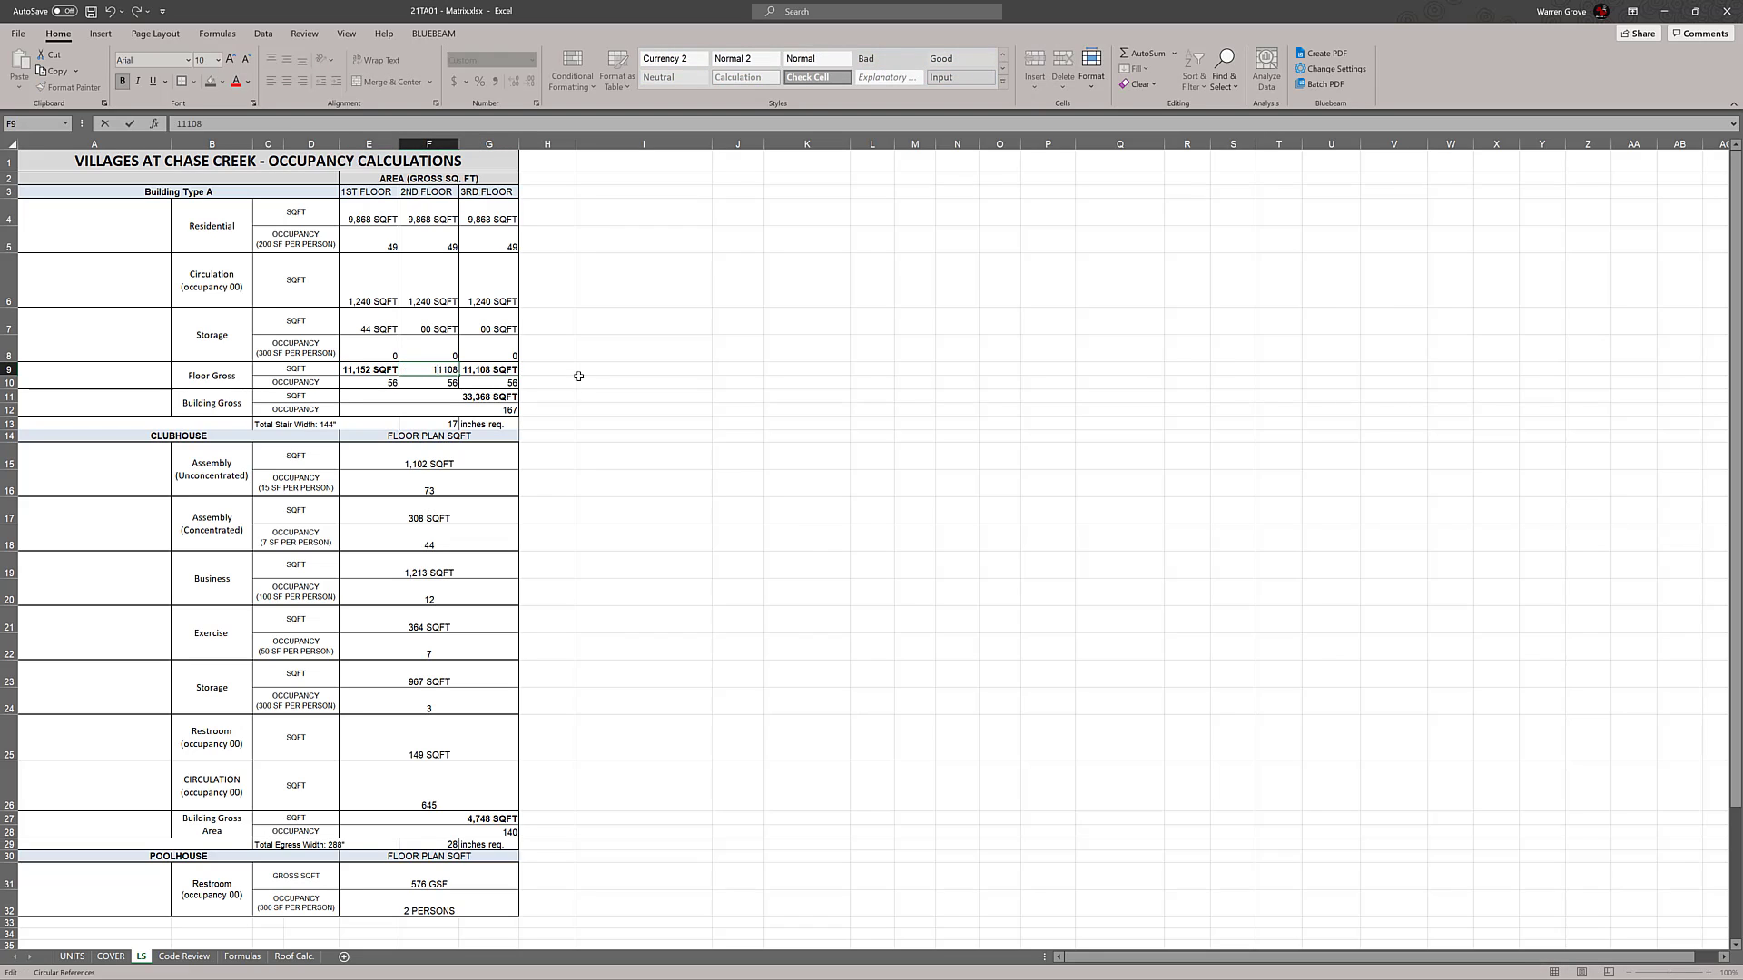
Inspect the 2nd floor Circulation and Residential SQFT formulas of Building Type A for the cells they reference
key(Escape)
click(578, 379)
double_click(428, 298)
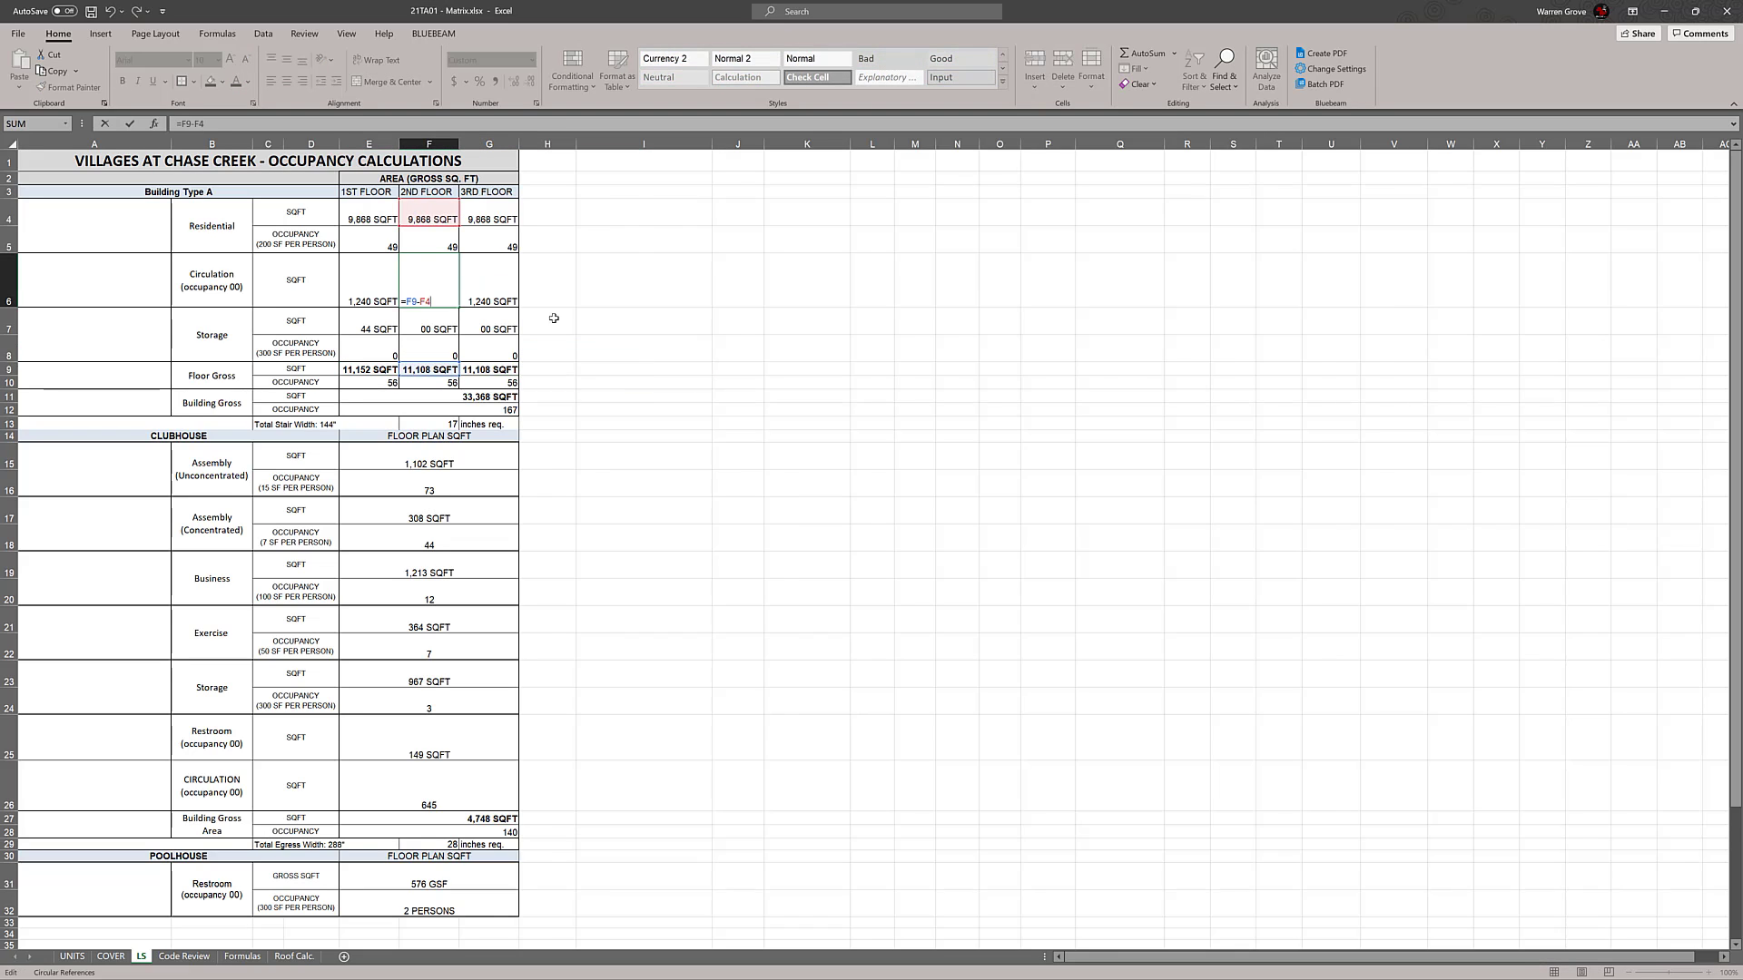
key(Escape)
double_click(445, 220)
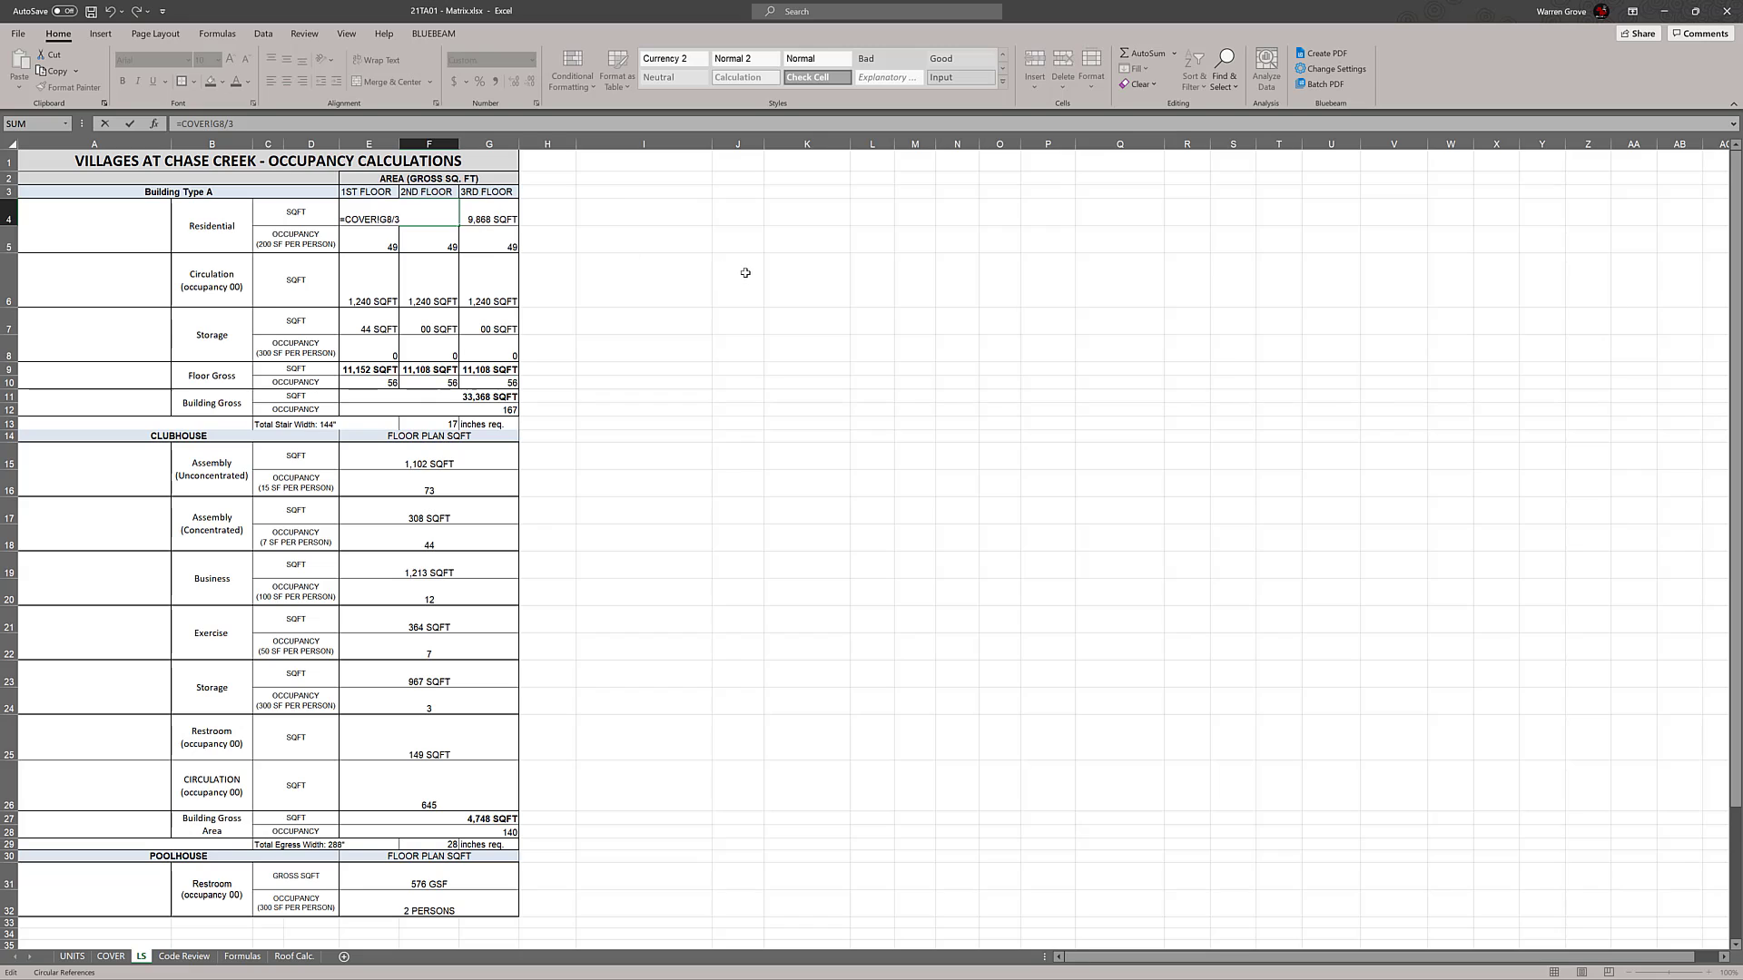
key(Escape)
click(783, 276)
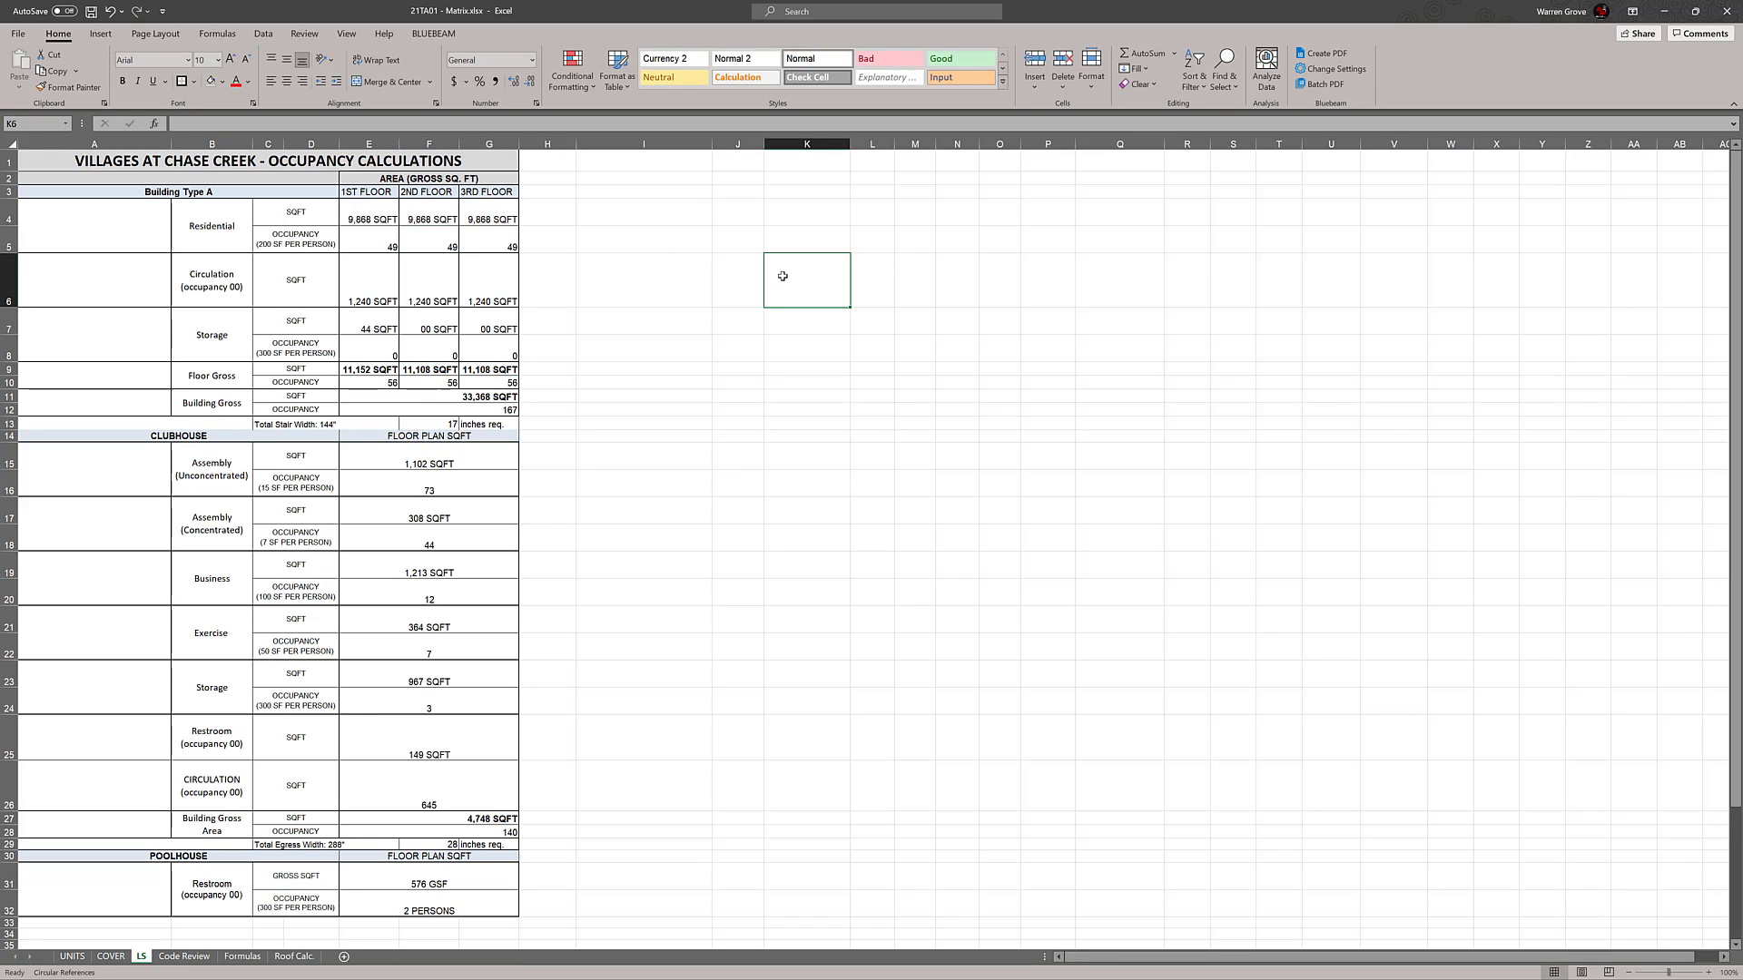
Copy the Building Type A block in rows 3 to 13 and insert the copied cells above the CLUBHOUSE heading at row 14
drag(104, 187, 489, 422)
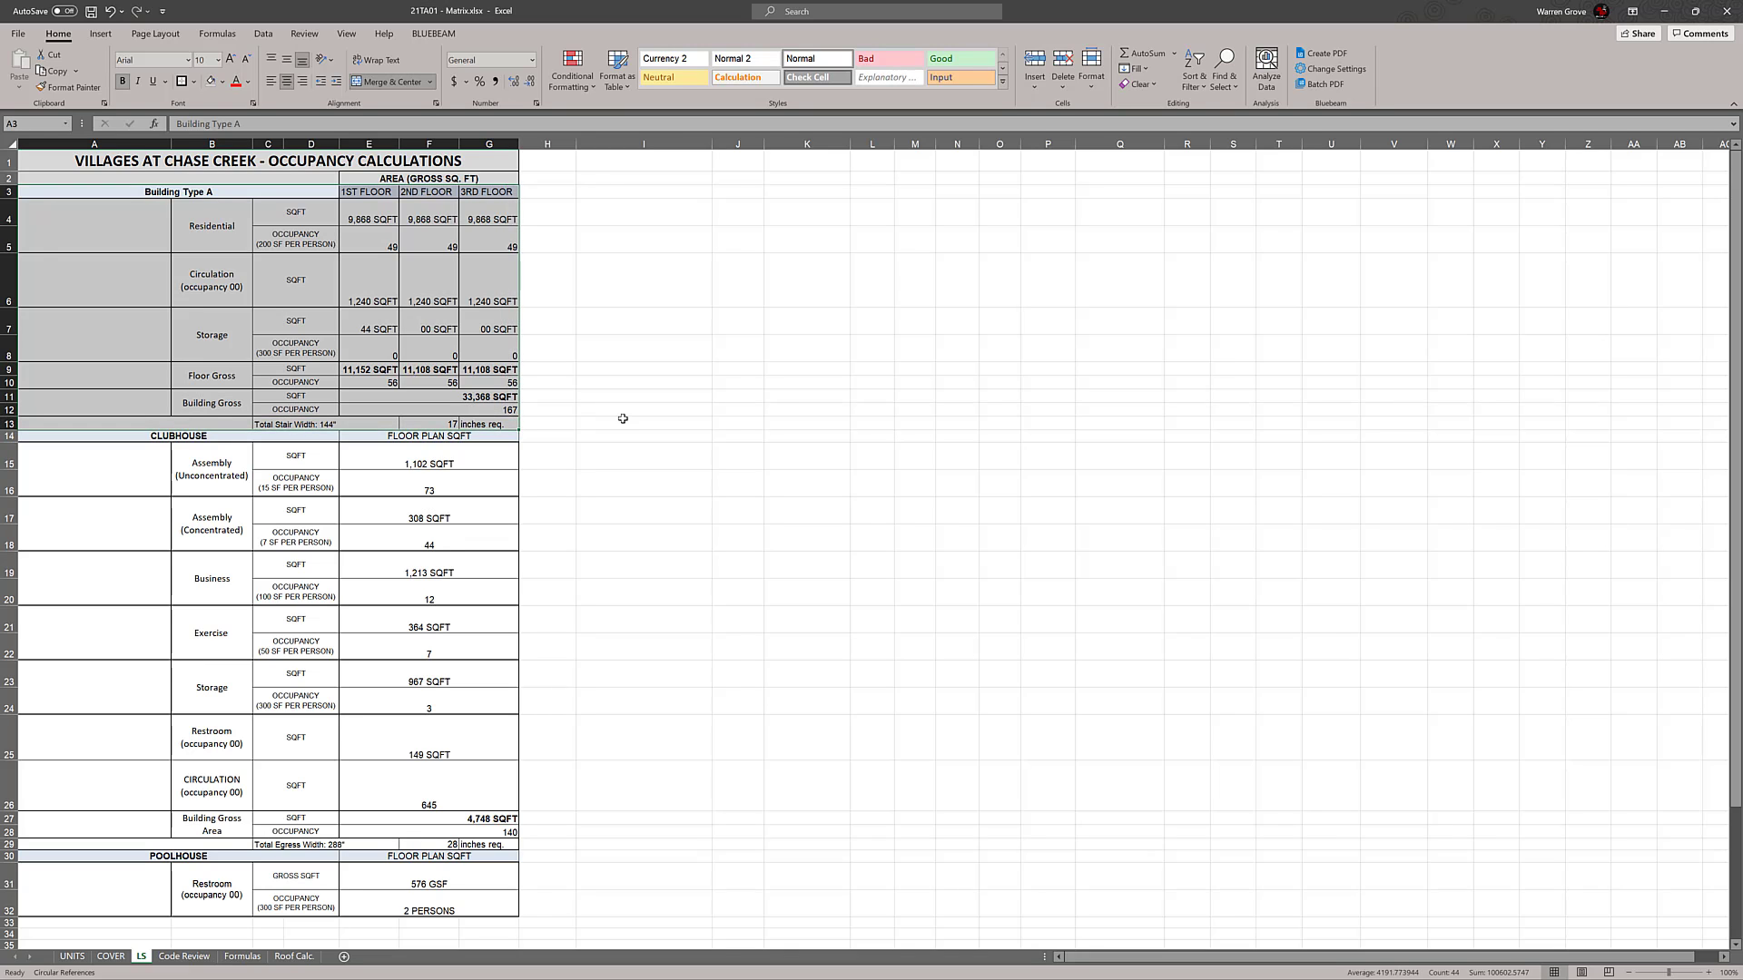
key(ctrl+c)
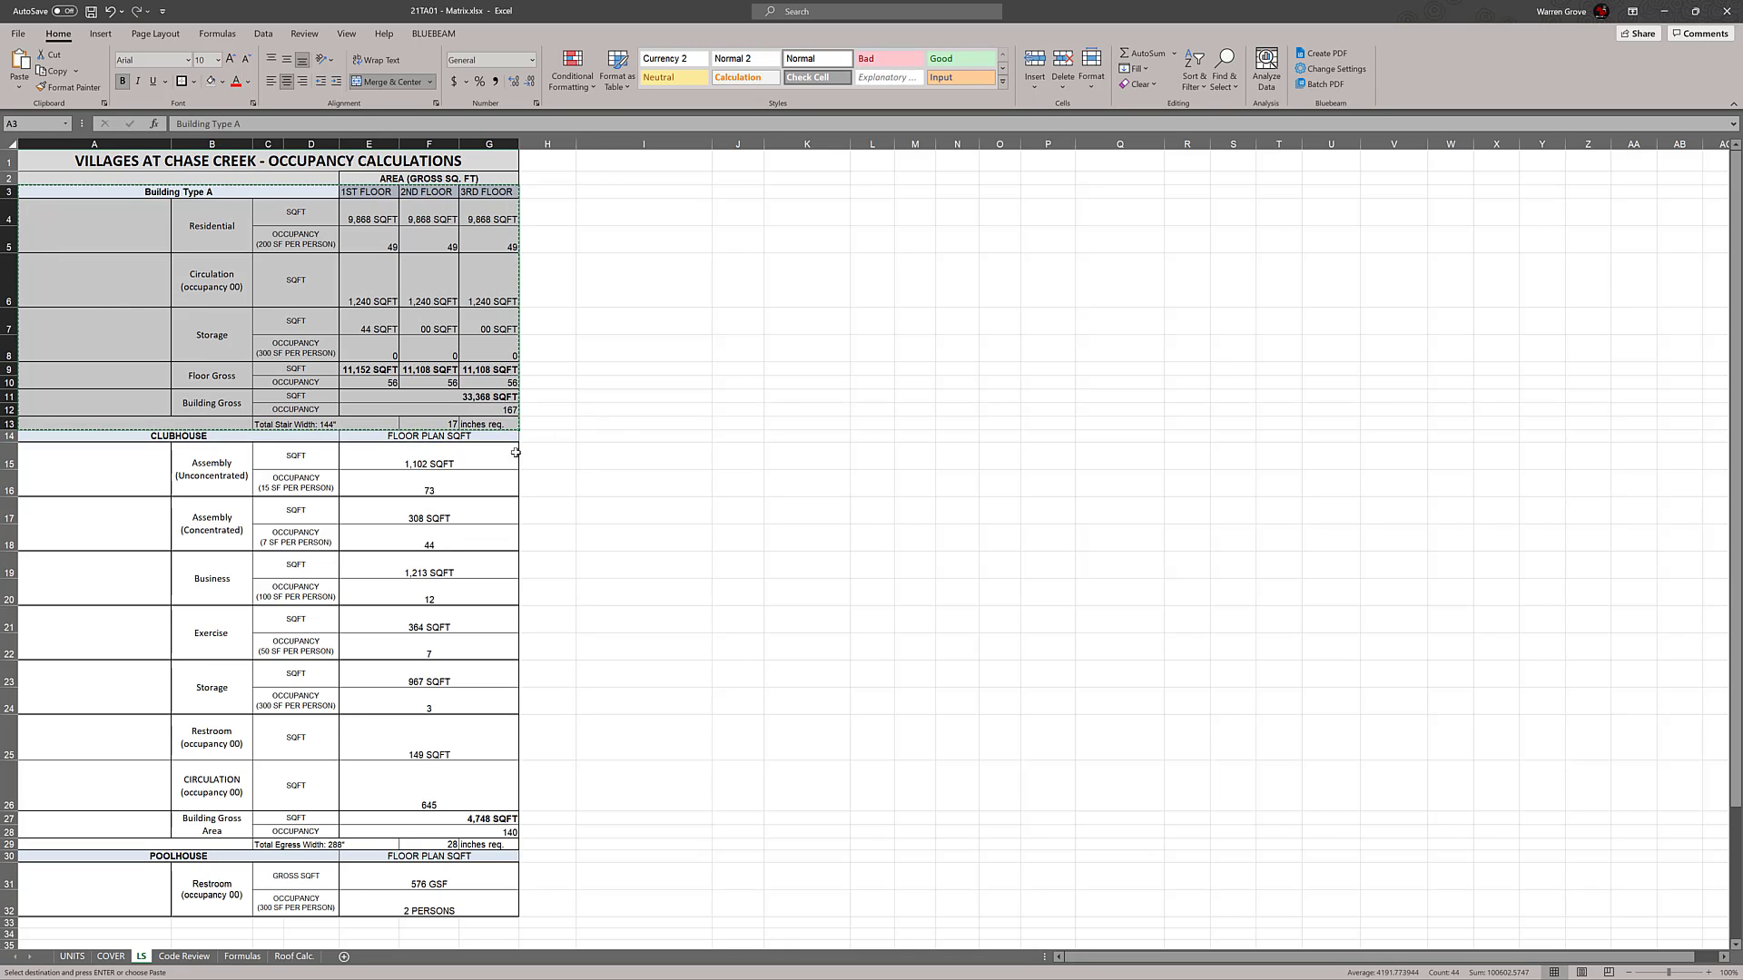
click(17, 437)
right_click(17, 437)
click(64, 552)
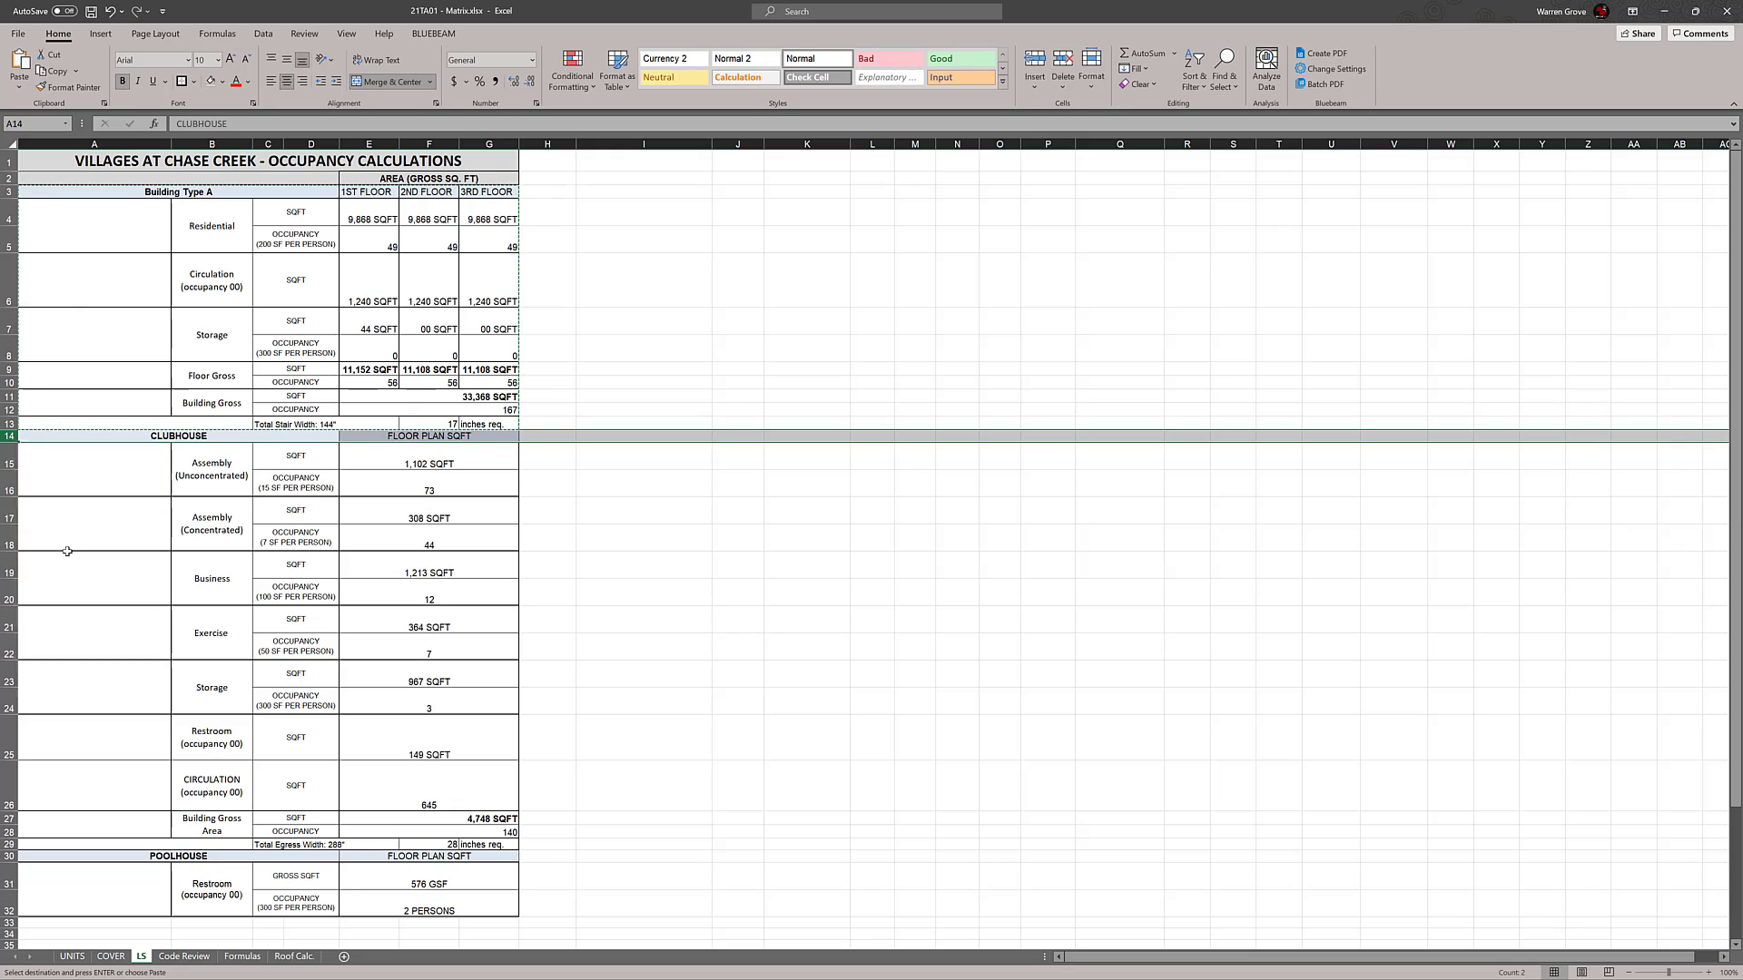
click(42, 577)
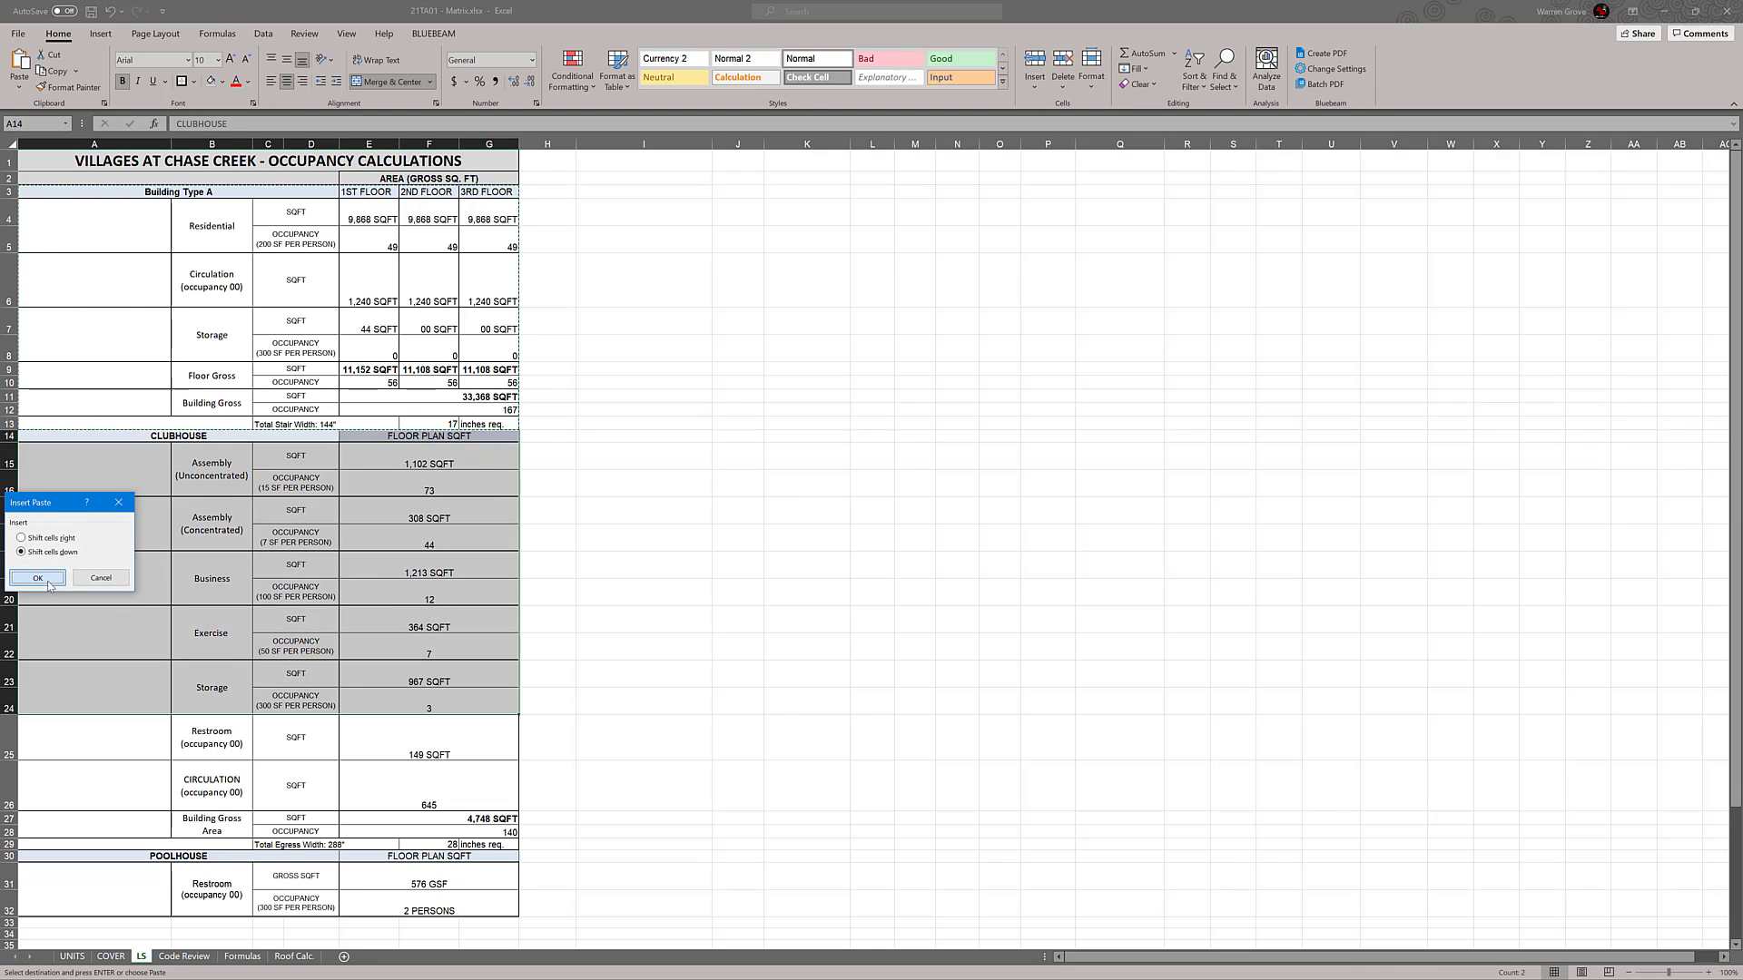
Undo the block insertion and insert the copied Building Type A cells at row 14 again
click(831, 571)
drag(87, 196, 91, 710)
click(792, 621)
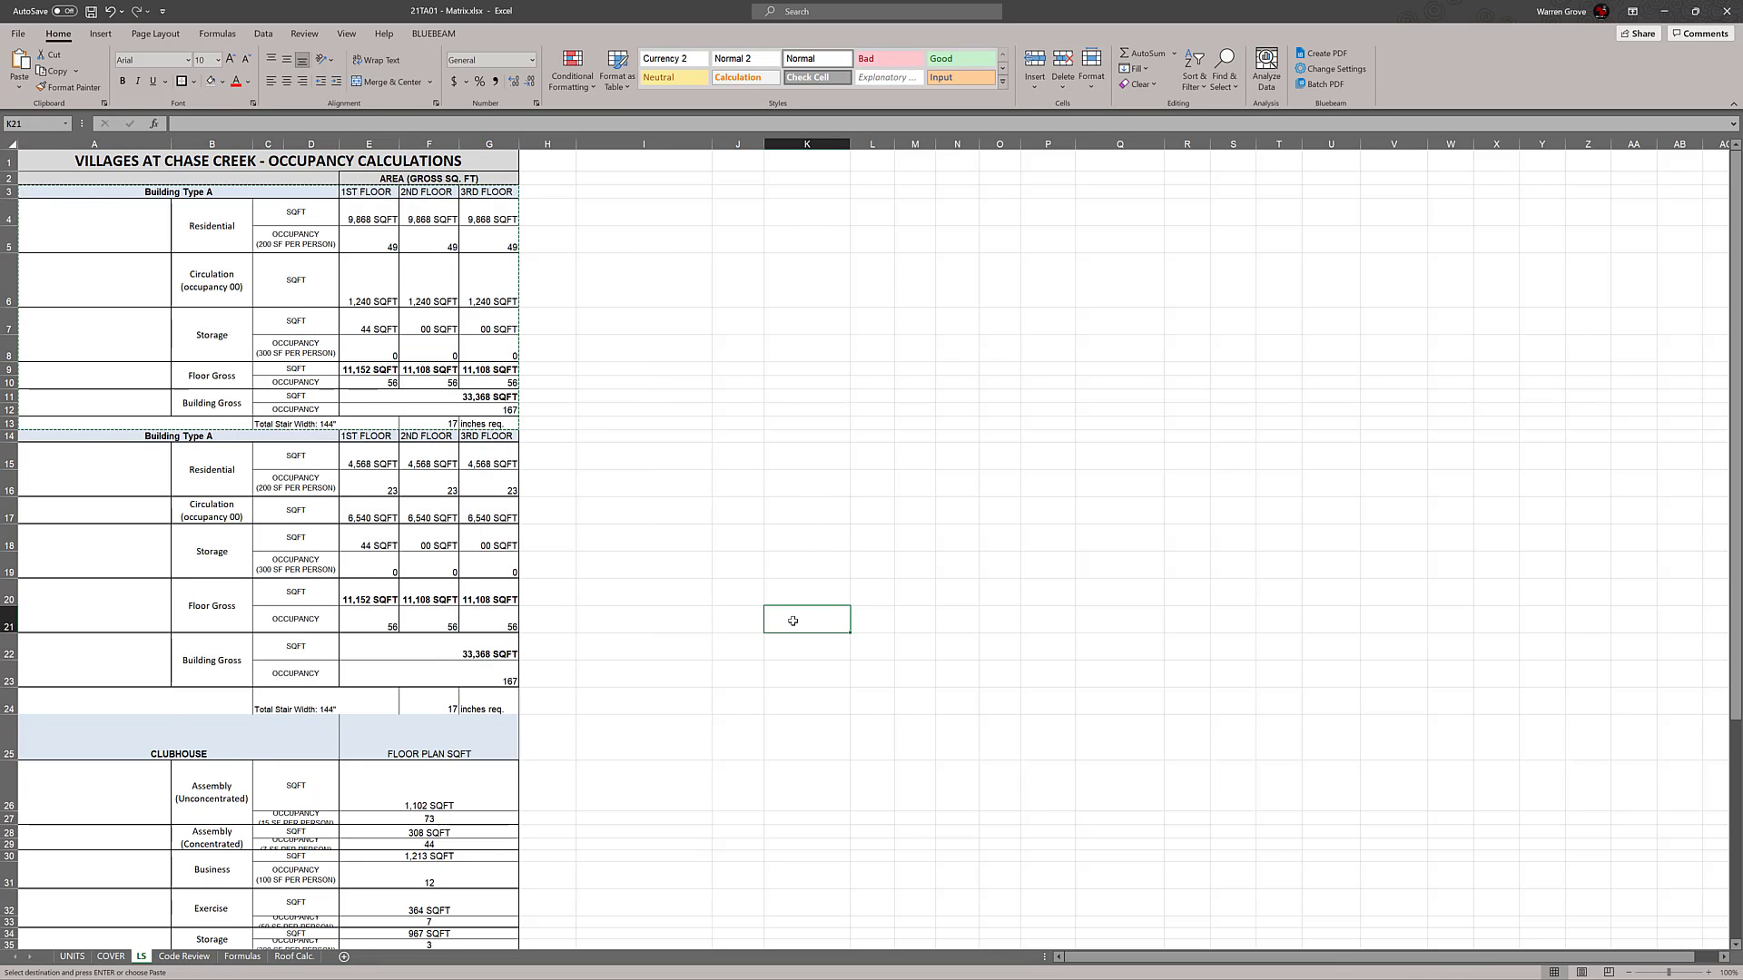
key(ctrl+z)
click(806, 592)
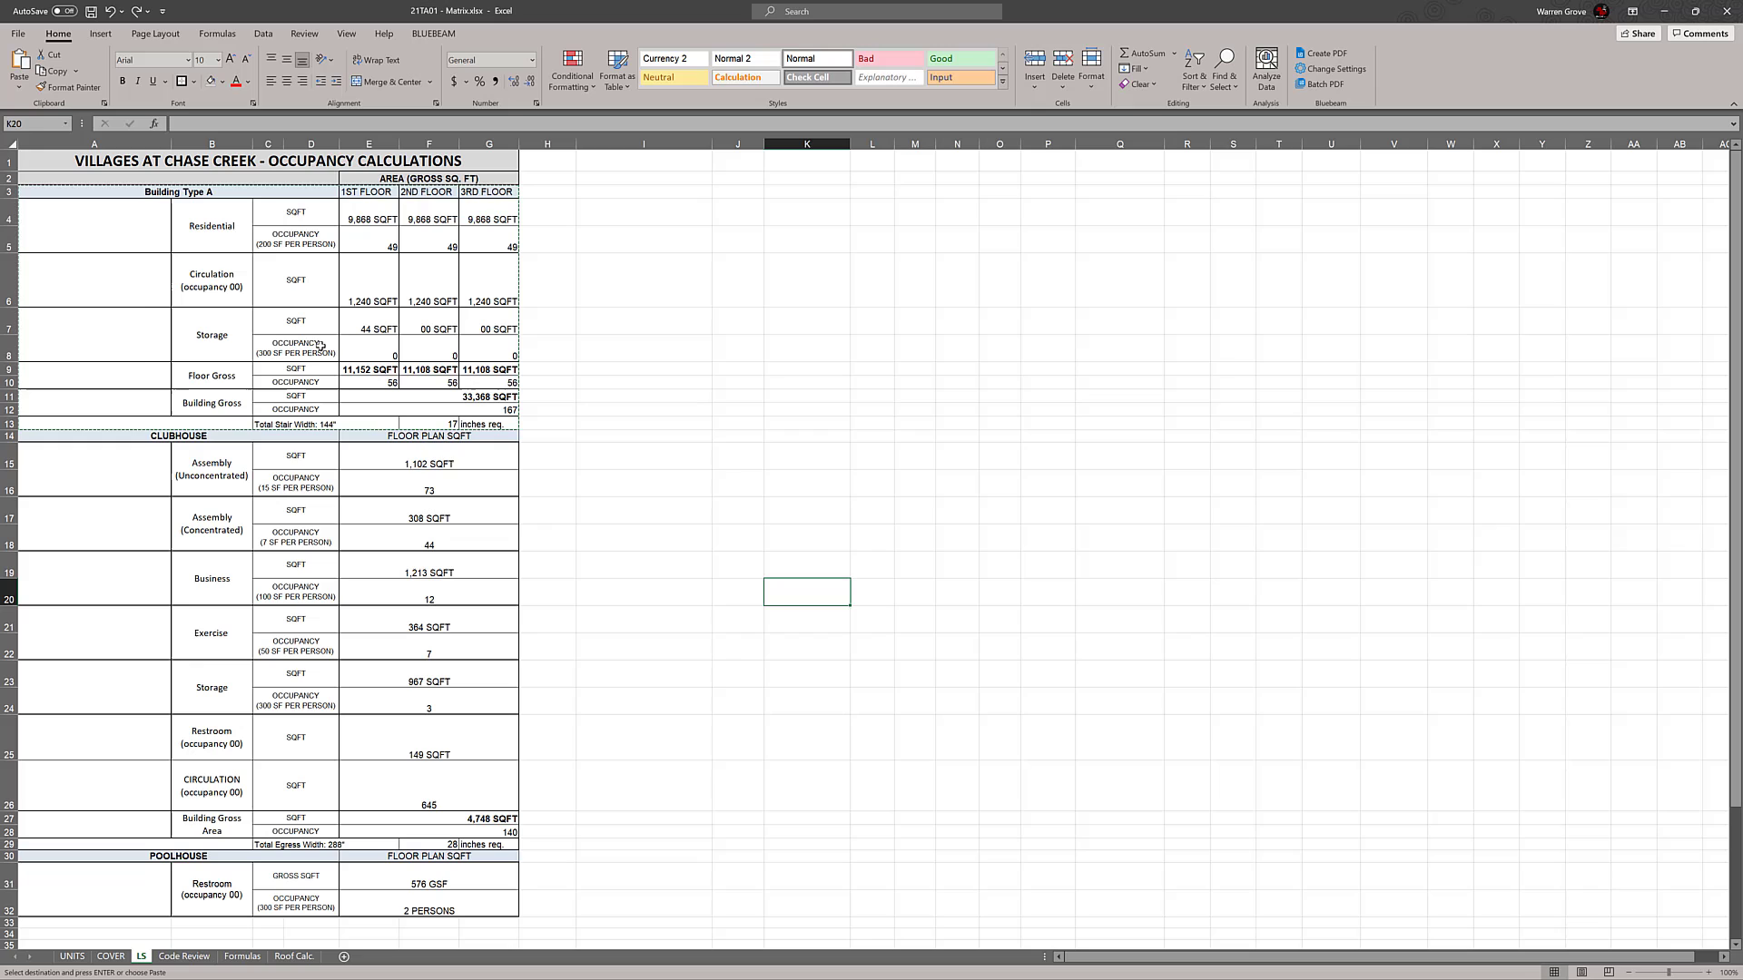
right_click(9, 435)
click(54, 554)
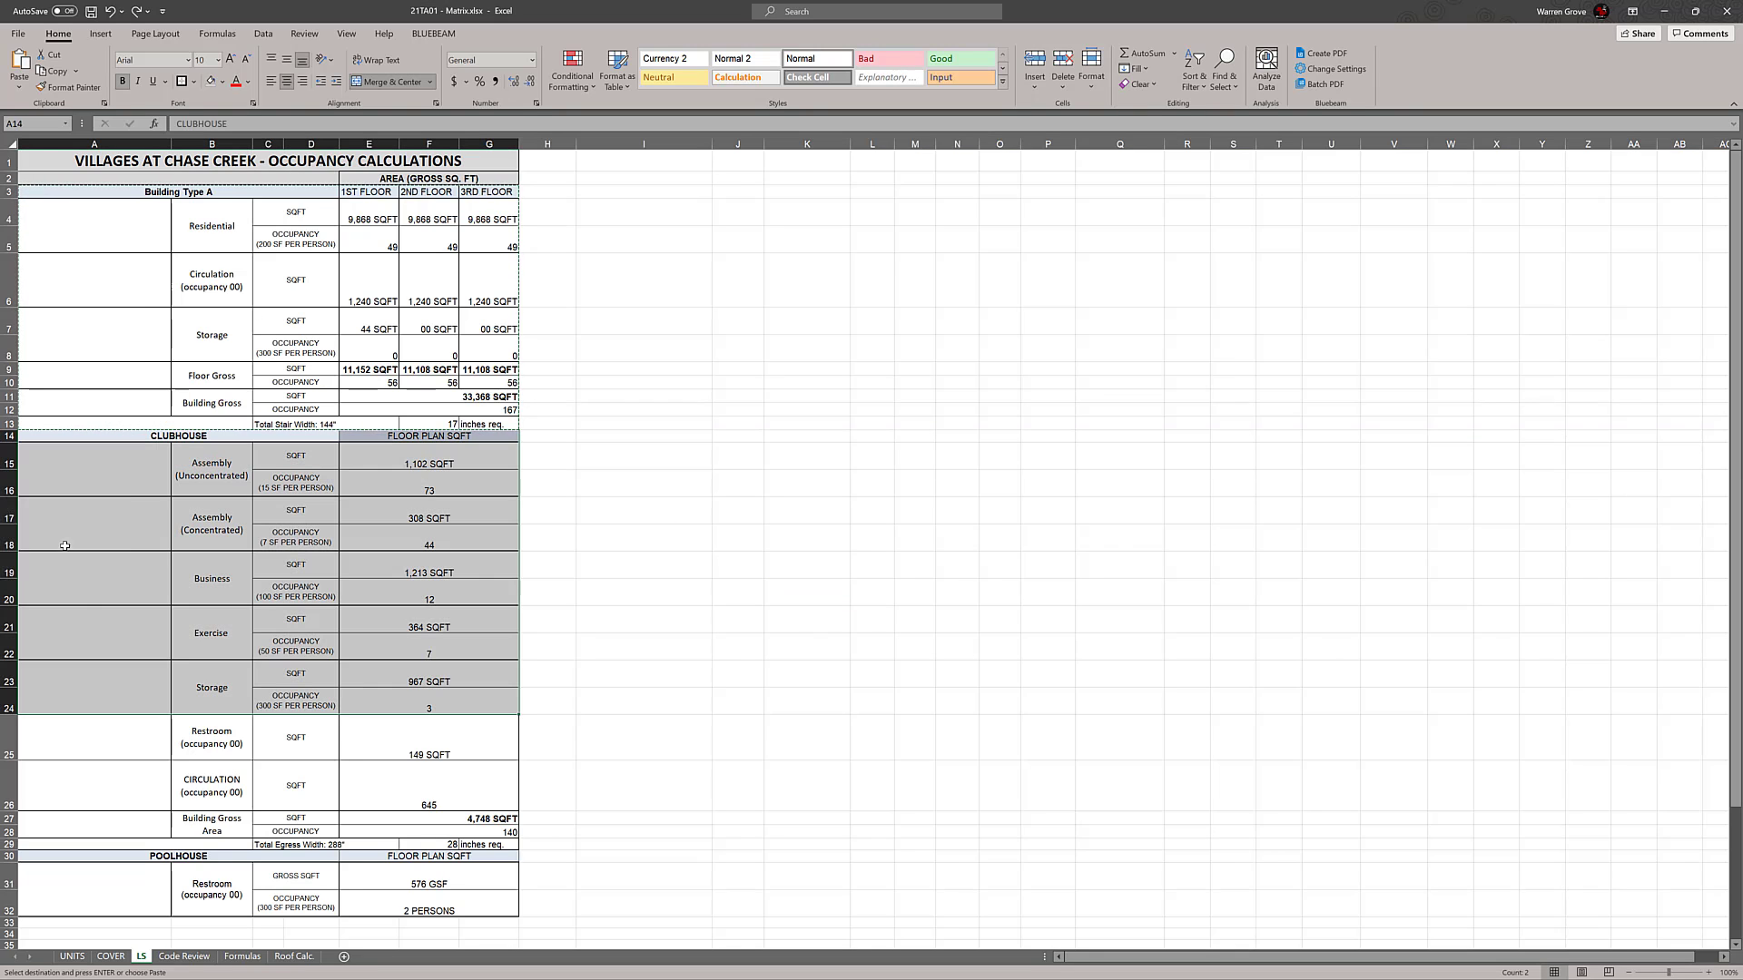
click(37, 572)
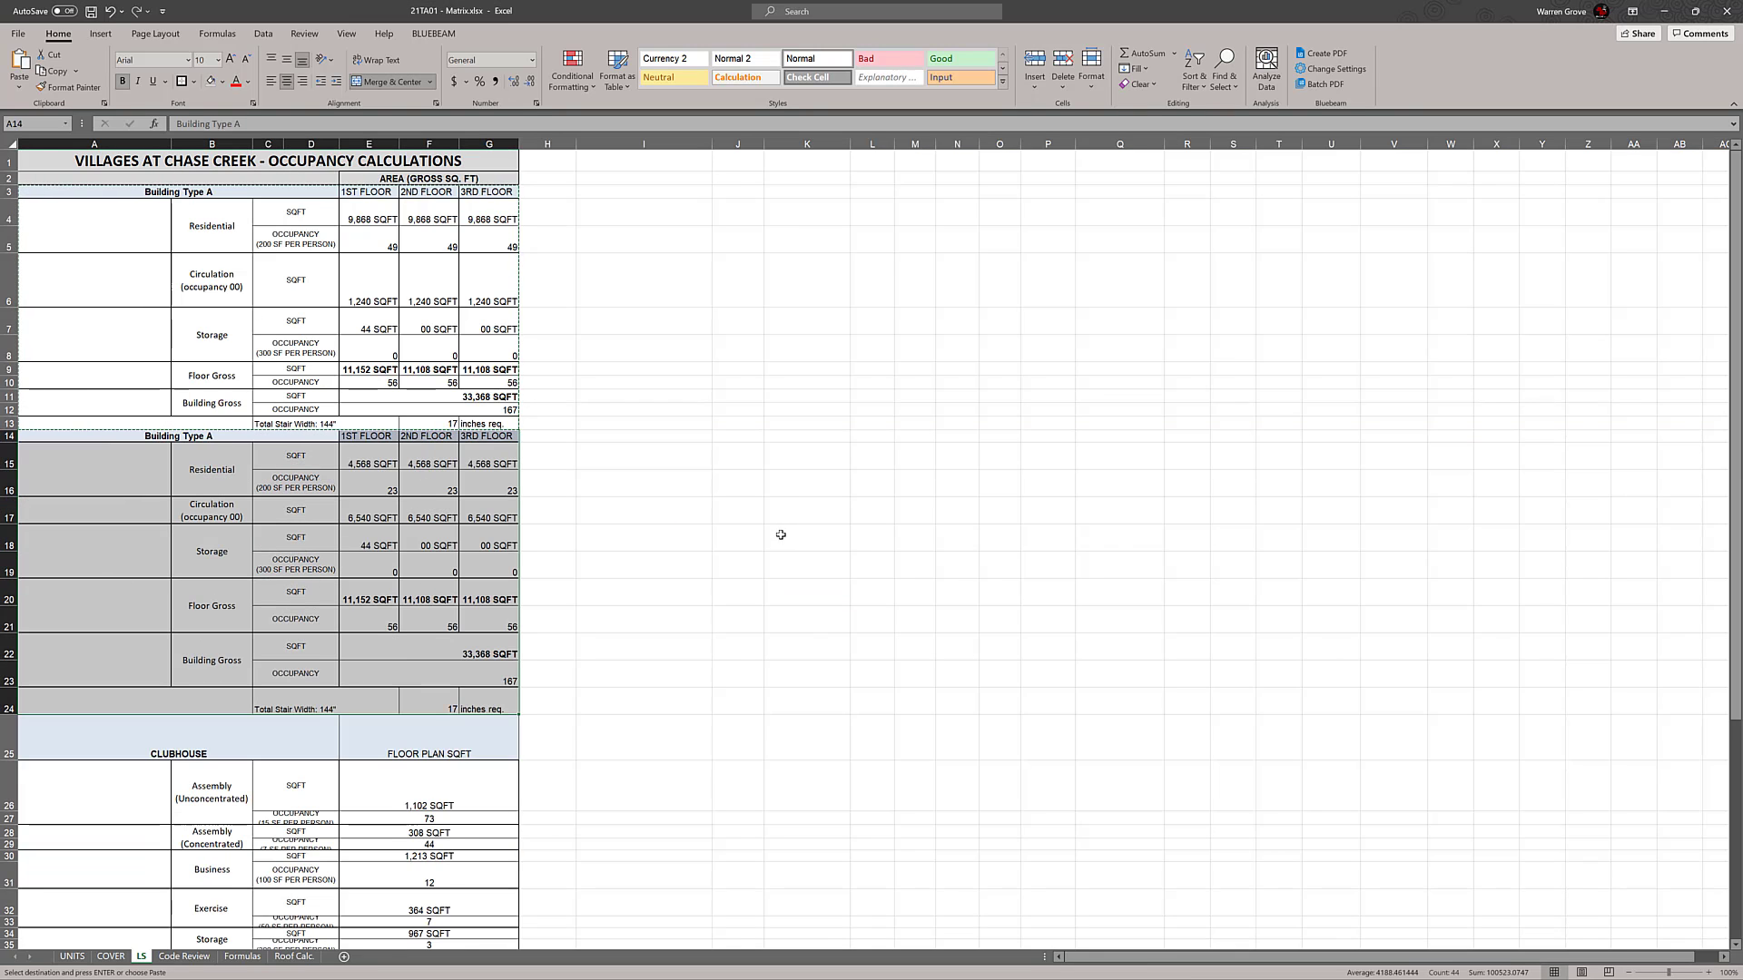
Try inserting a blank row above the CLUBHOUSE heading at row 25, and undo it
scroll(751, 491, down, 2)
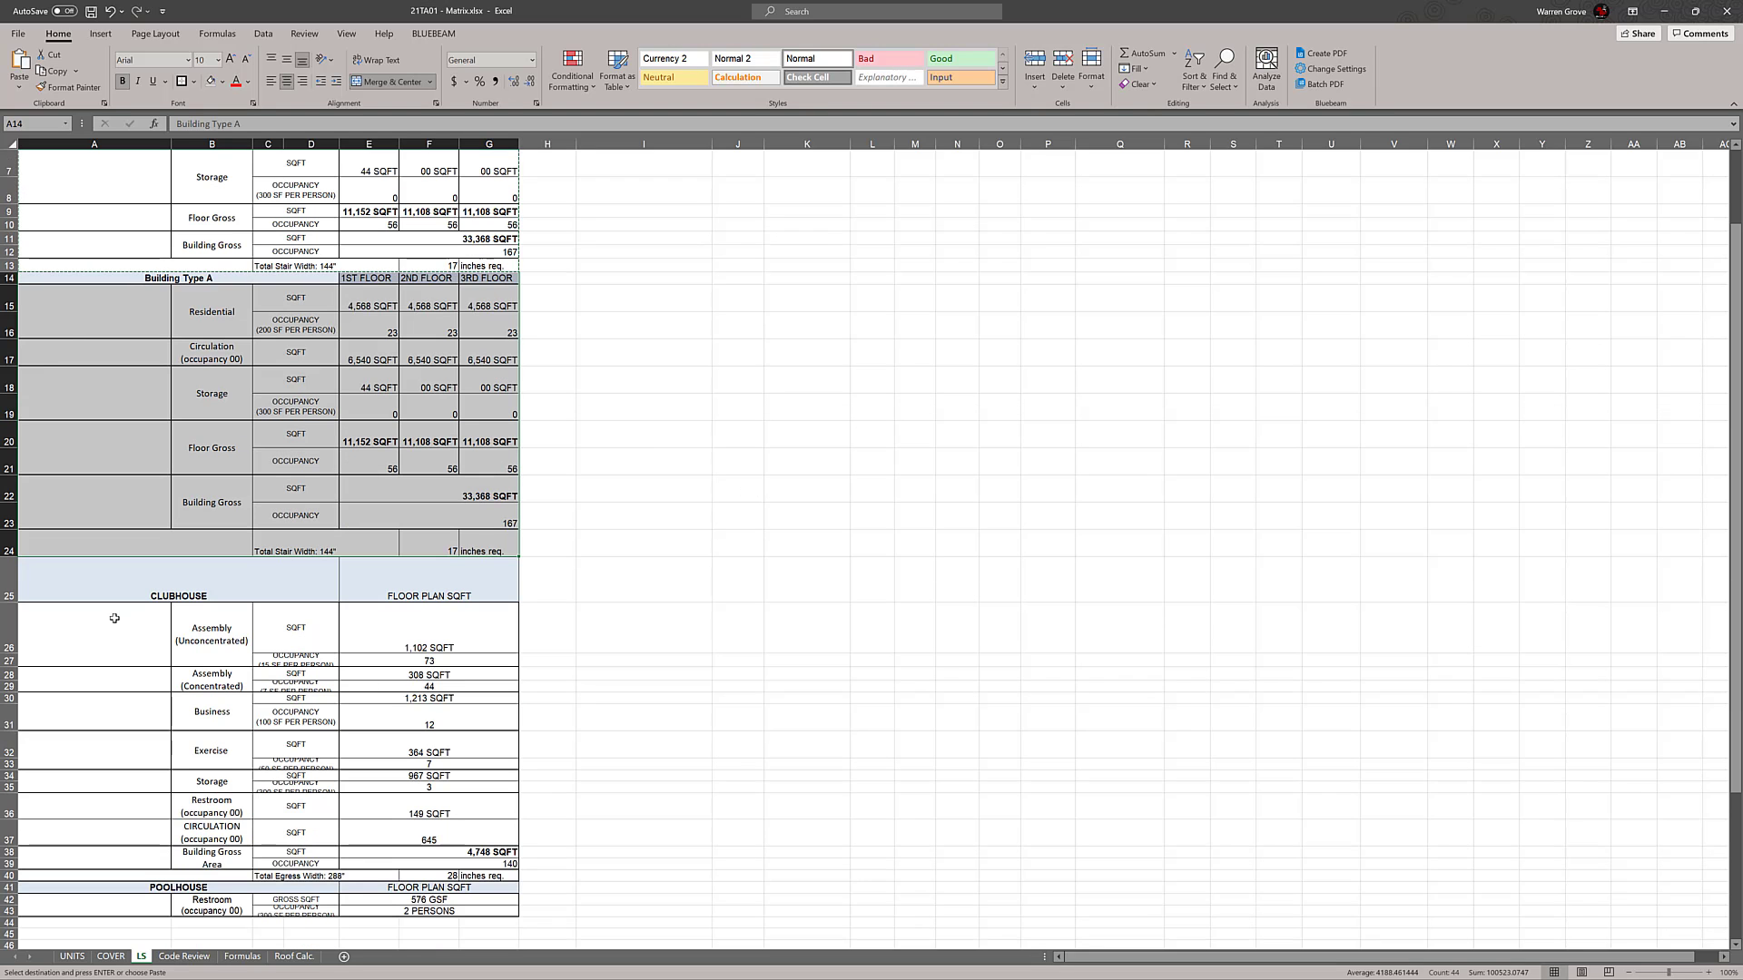
click(11, 578)
right_click(11, 578)
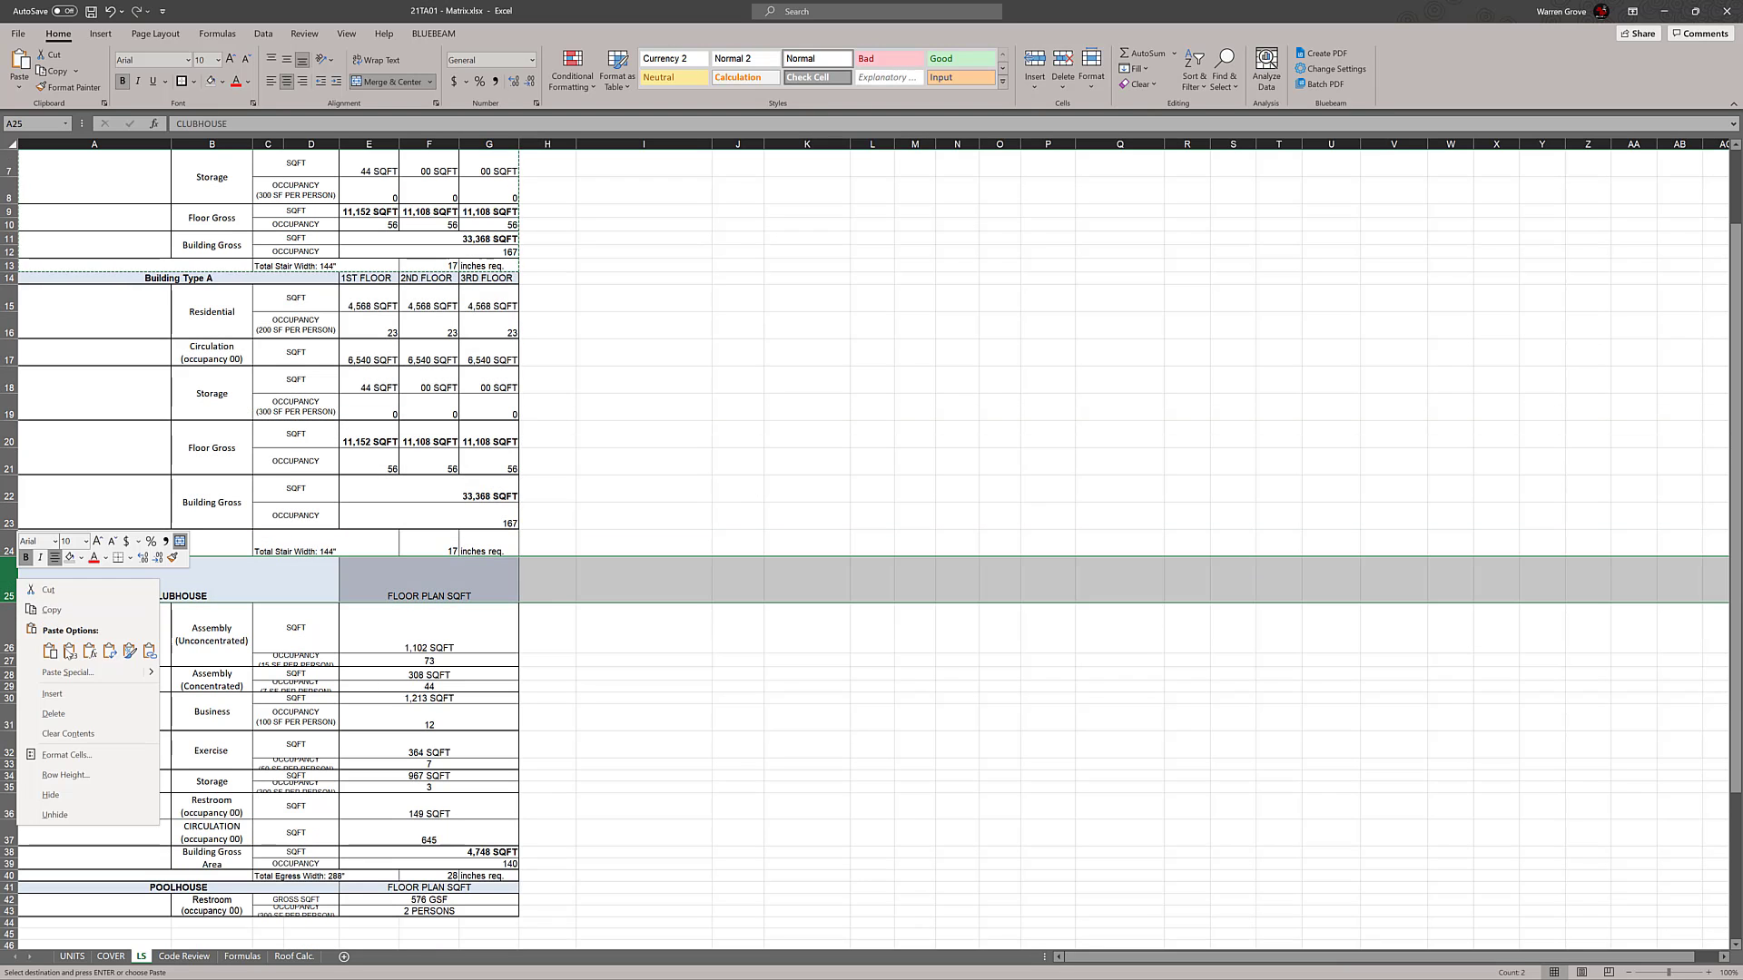
click(52, 694)
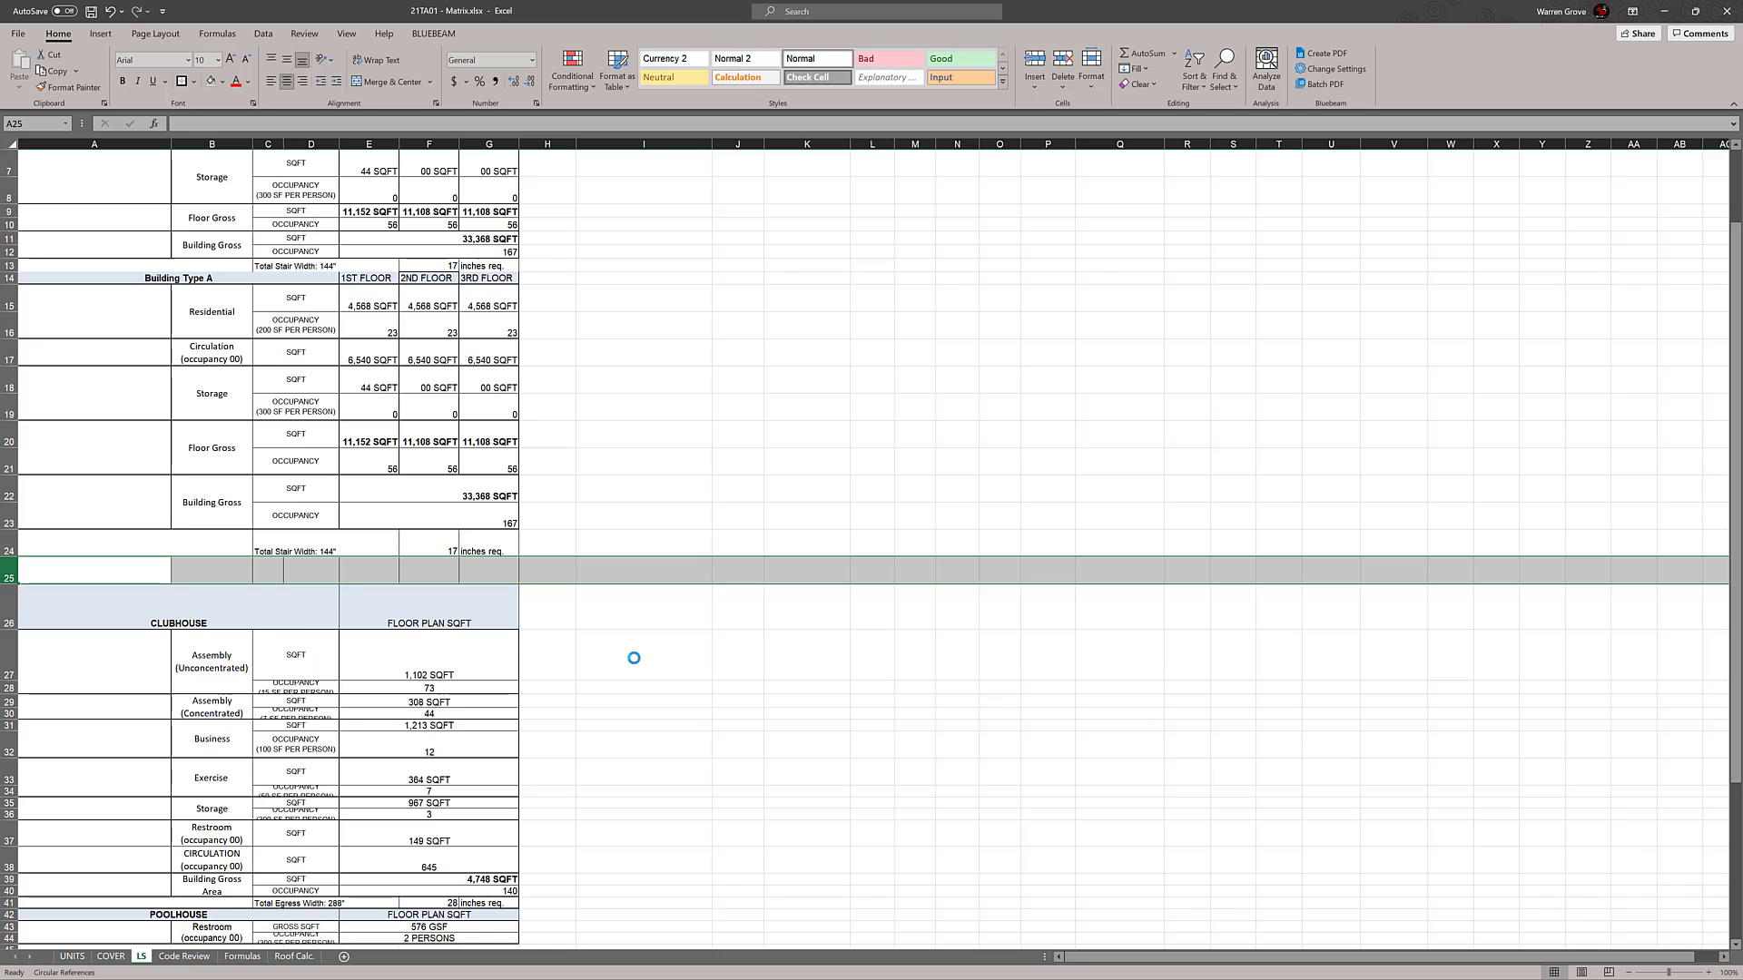
key(ctrl+z)
click(772, 634)
scroll(726, 617, up, 2)
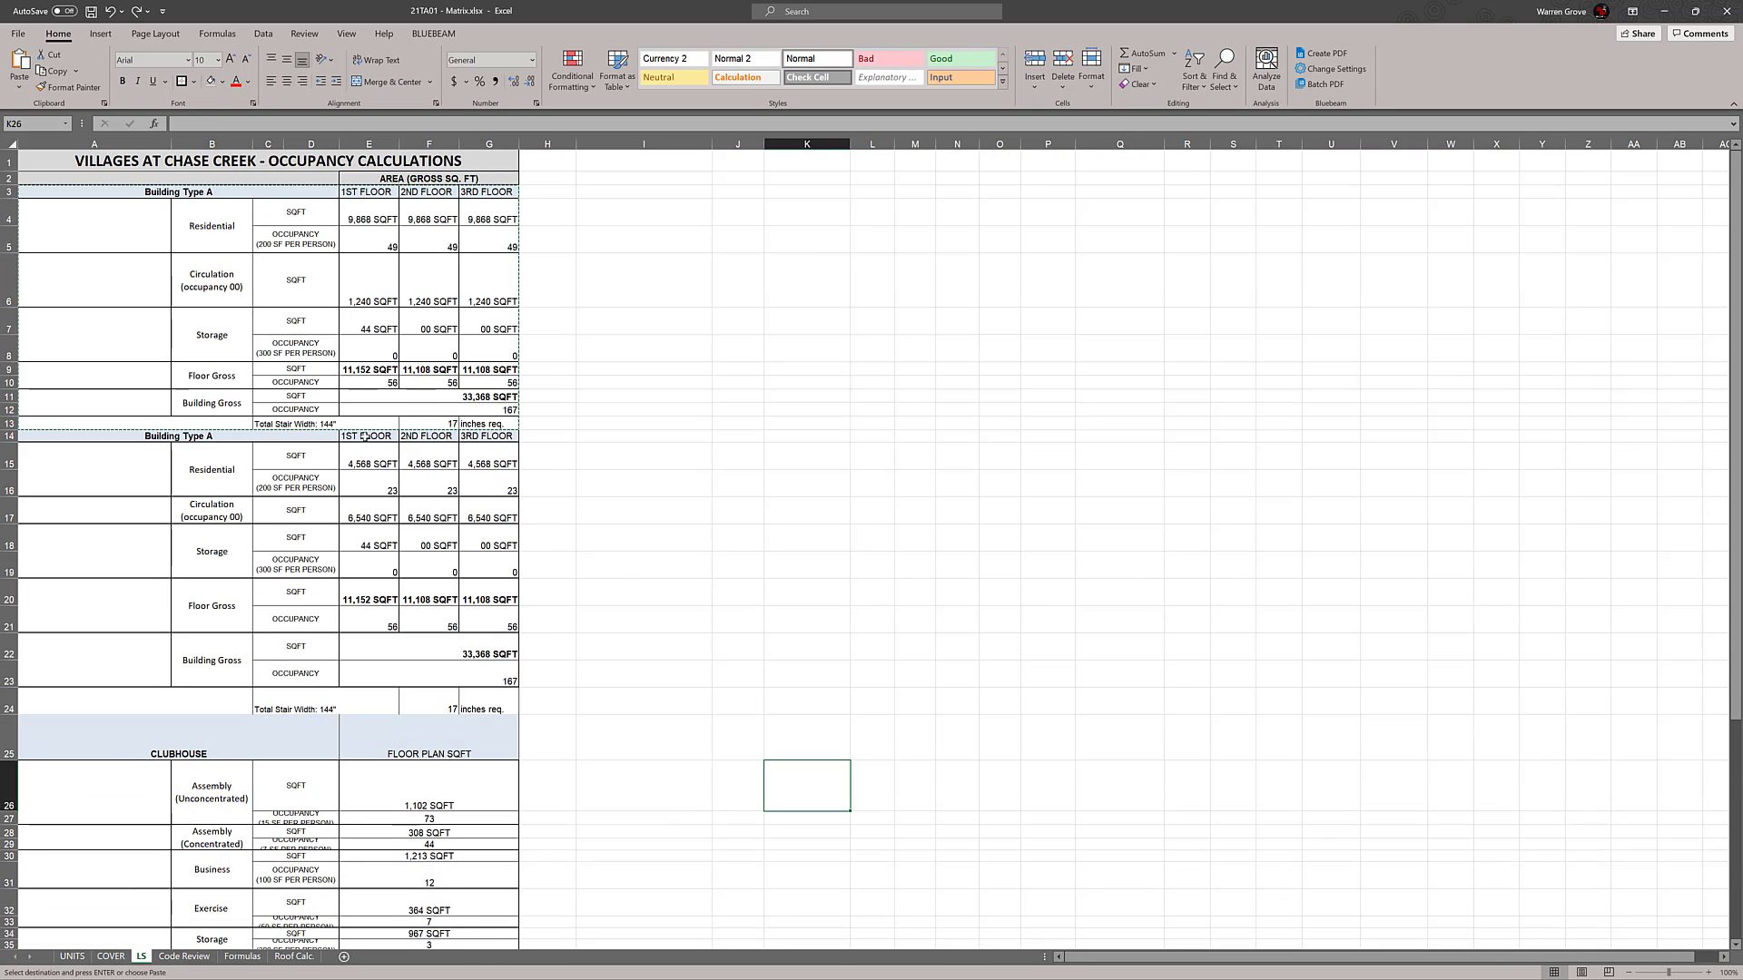
Insert another copy of the original Building Type A block above the CLUBHOUSE heading at row 25
click(133, 194)
drag(108, 190, 508, 424)
scroll(708, 387, down, 3)
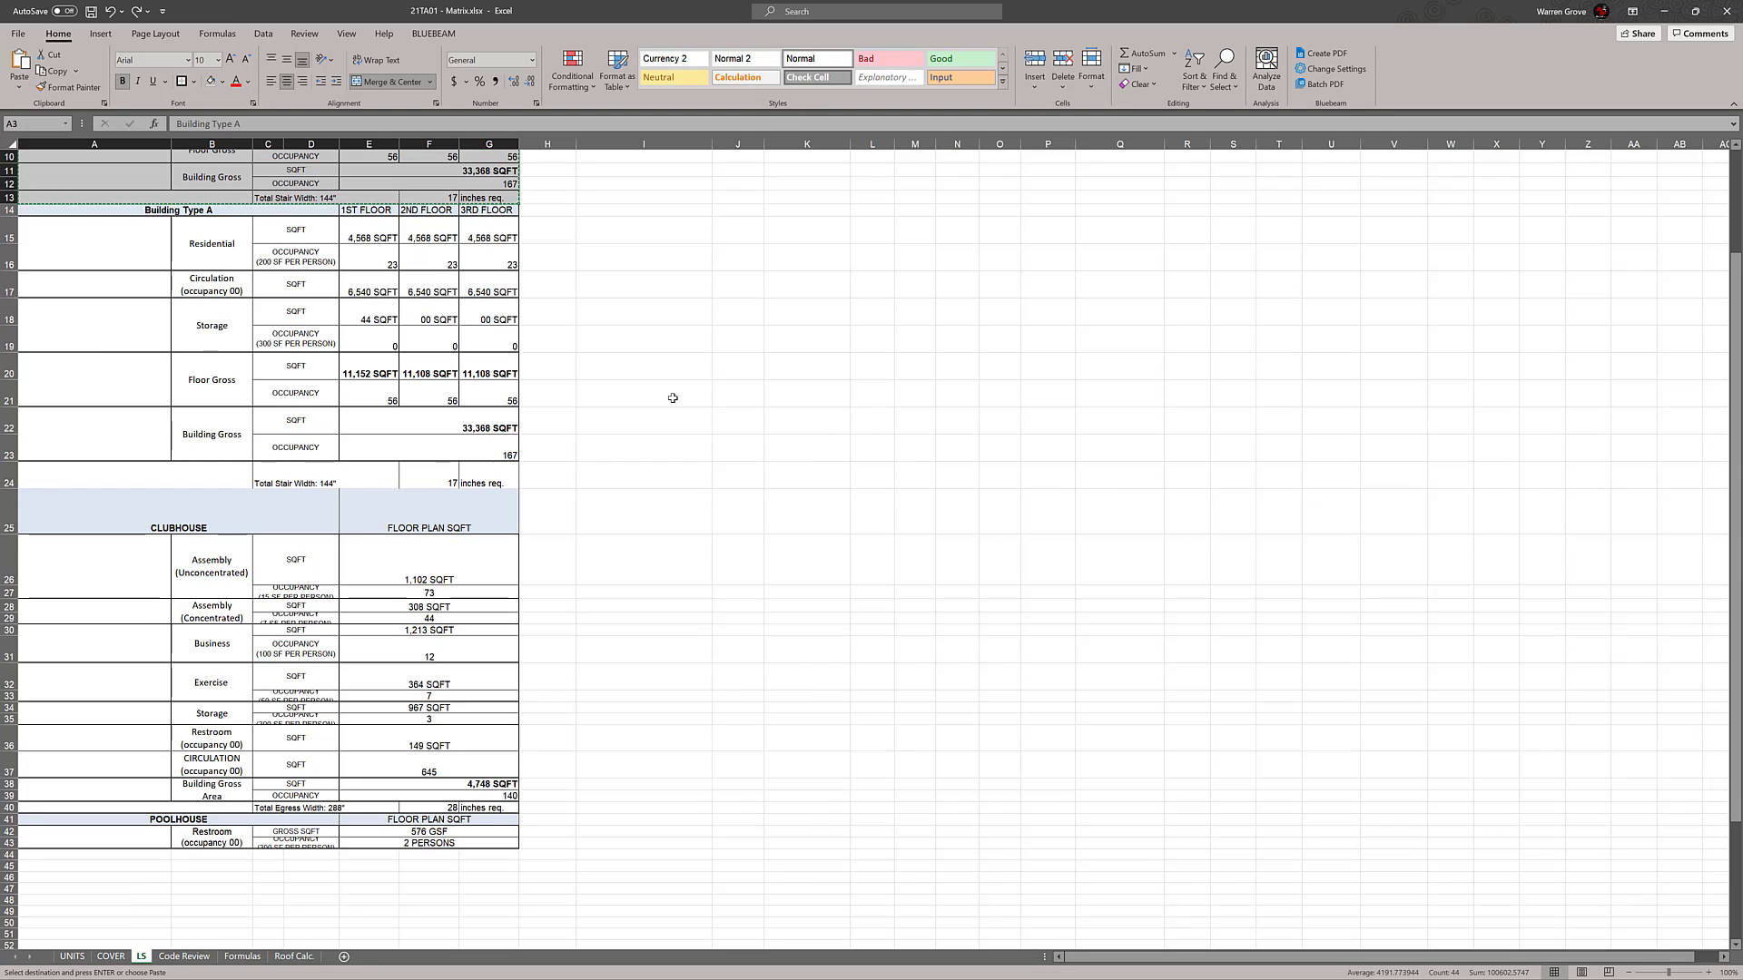
right_click(12, 512)
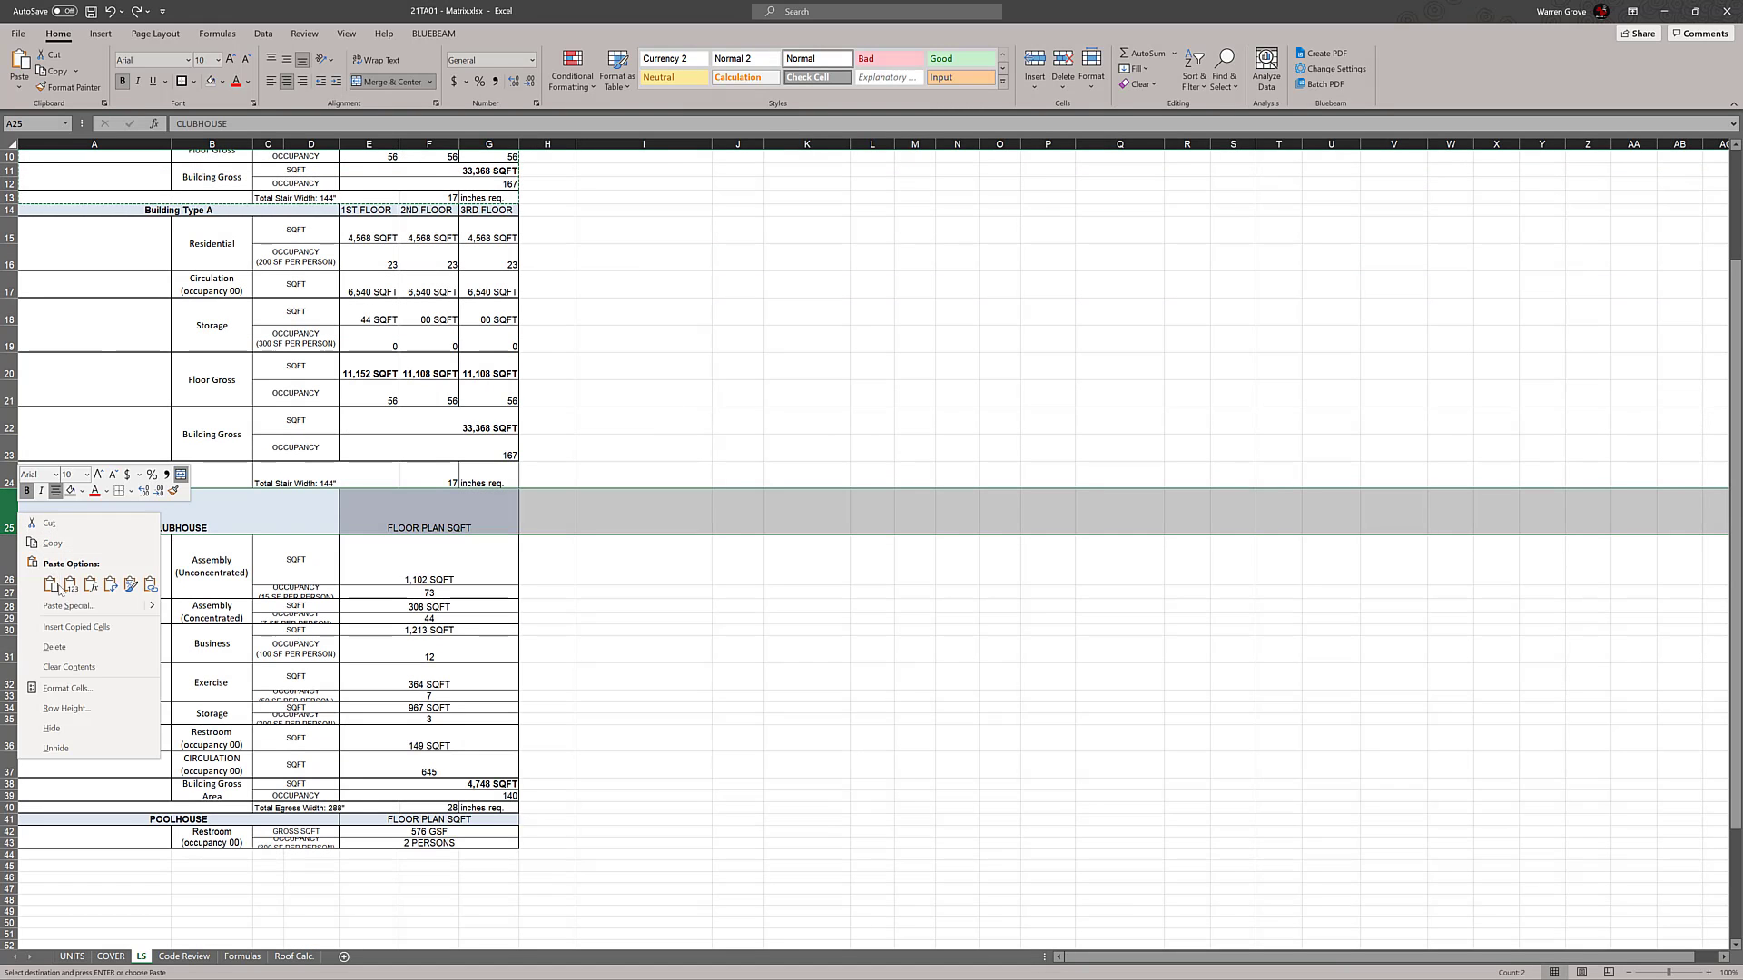
click(109, 632)
click(54, 647)
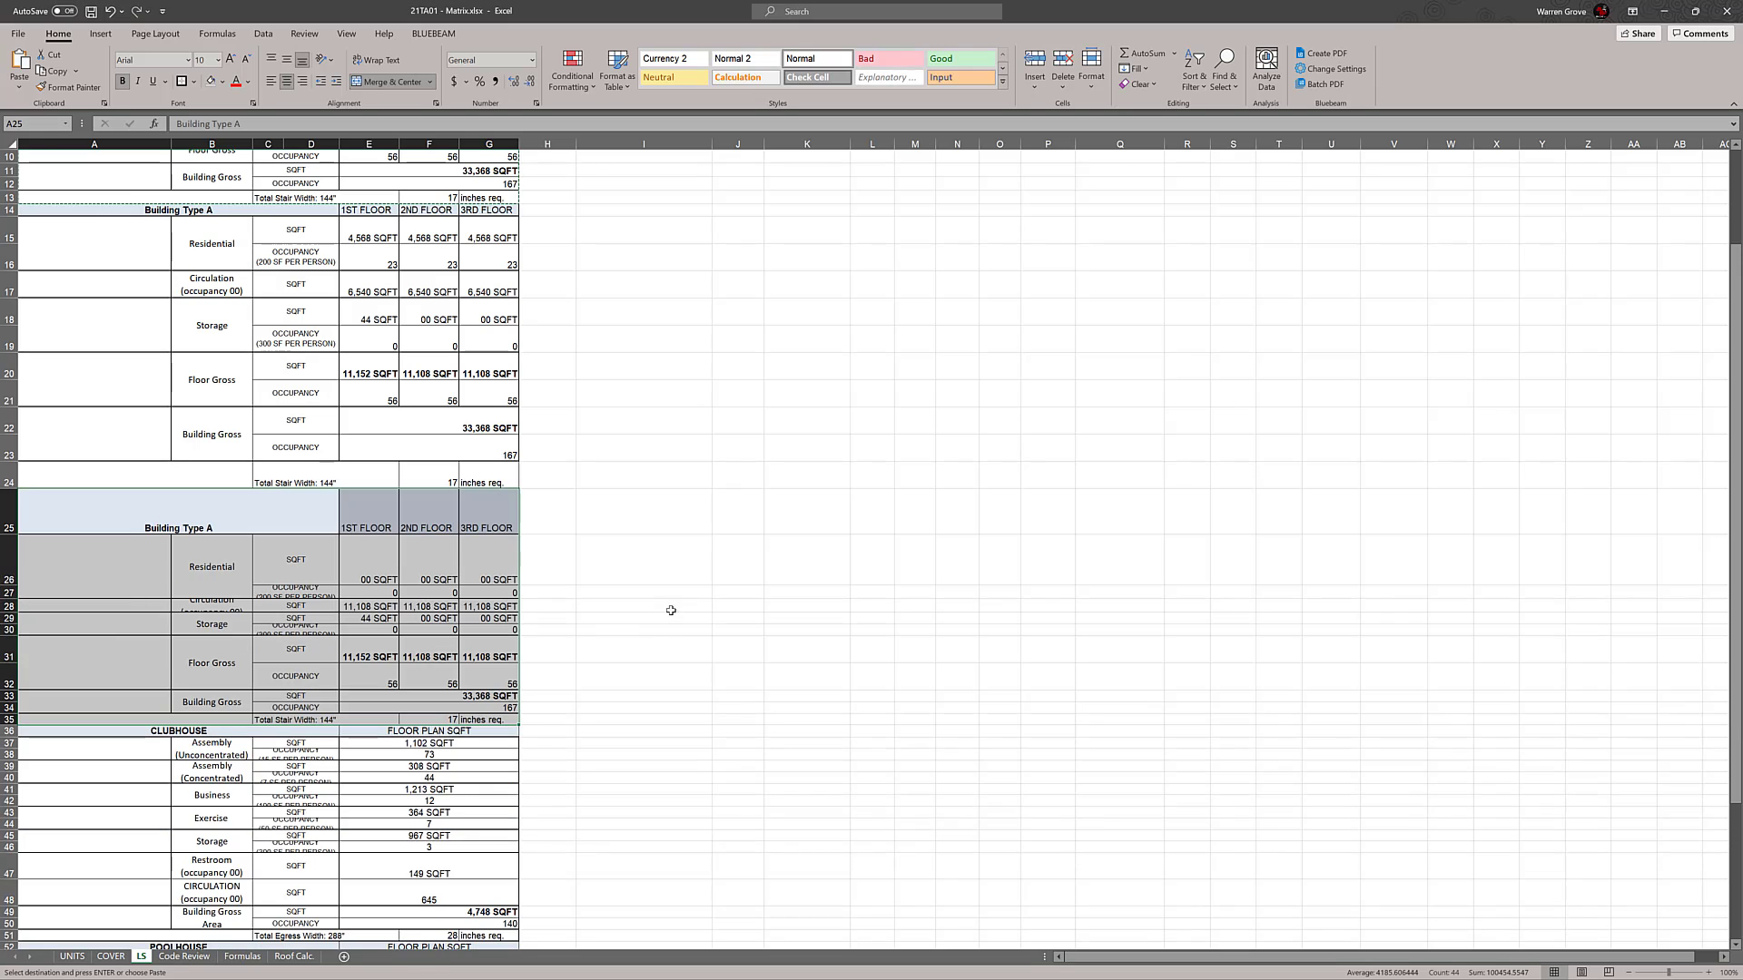
click(730, 590)
scroll(743, 514, down, 1)
scroll(744, 515, up, 4)
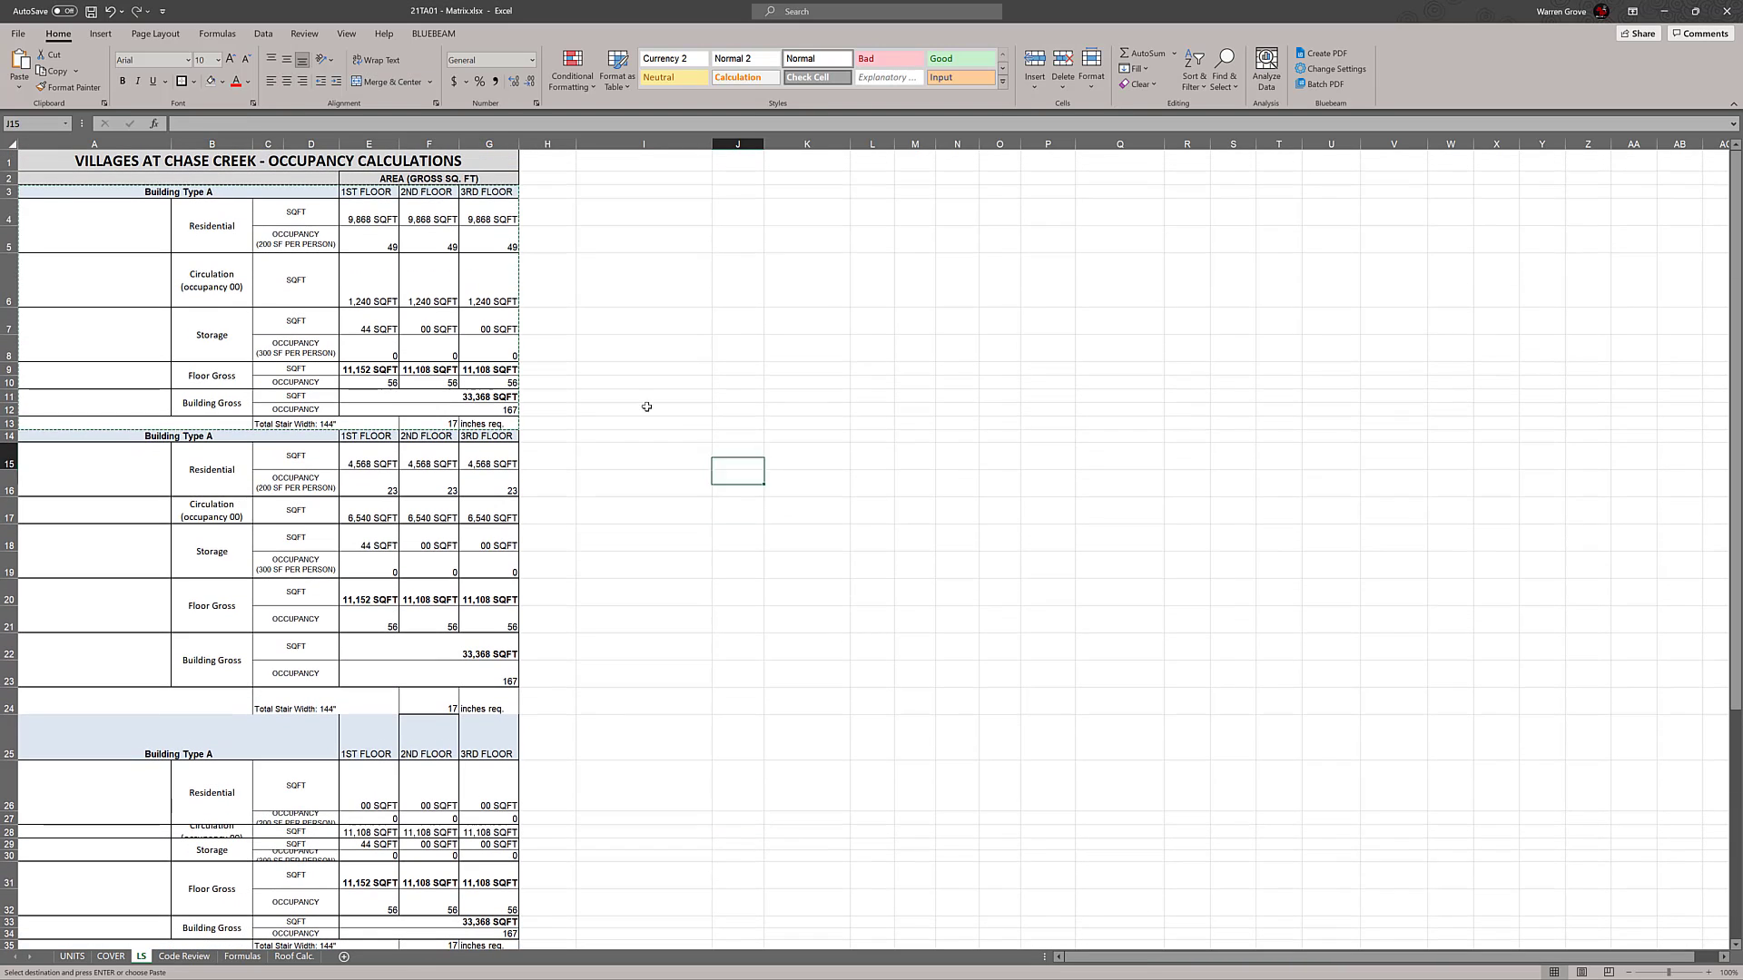
Copy the original Building Type A block again and insert it above the CLUBHOUSE heading at row 36
click(180, 192)
drag(179, 213, 182, 423)
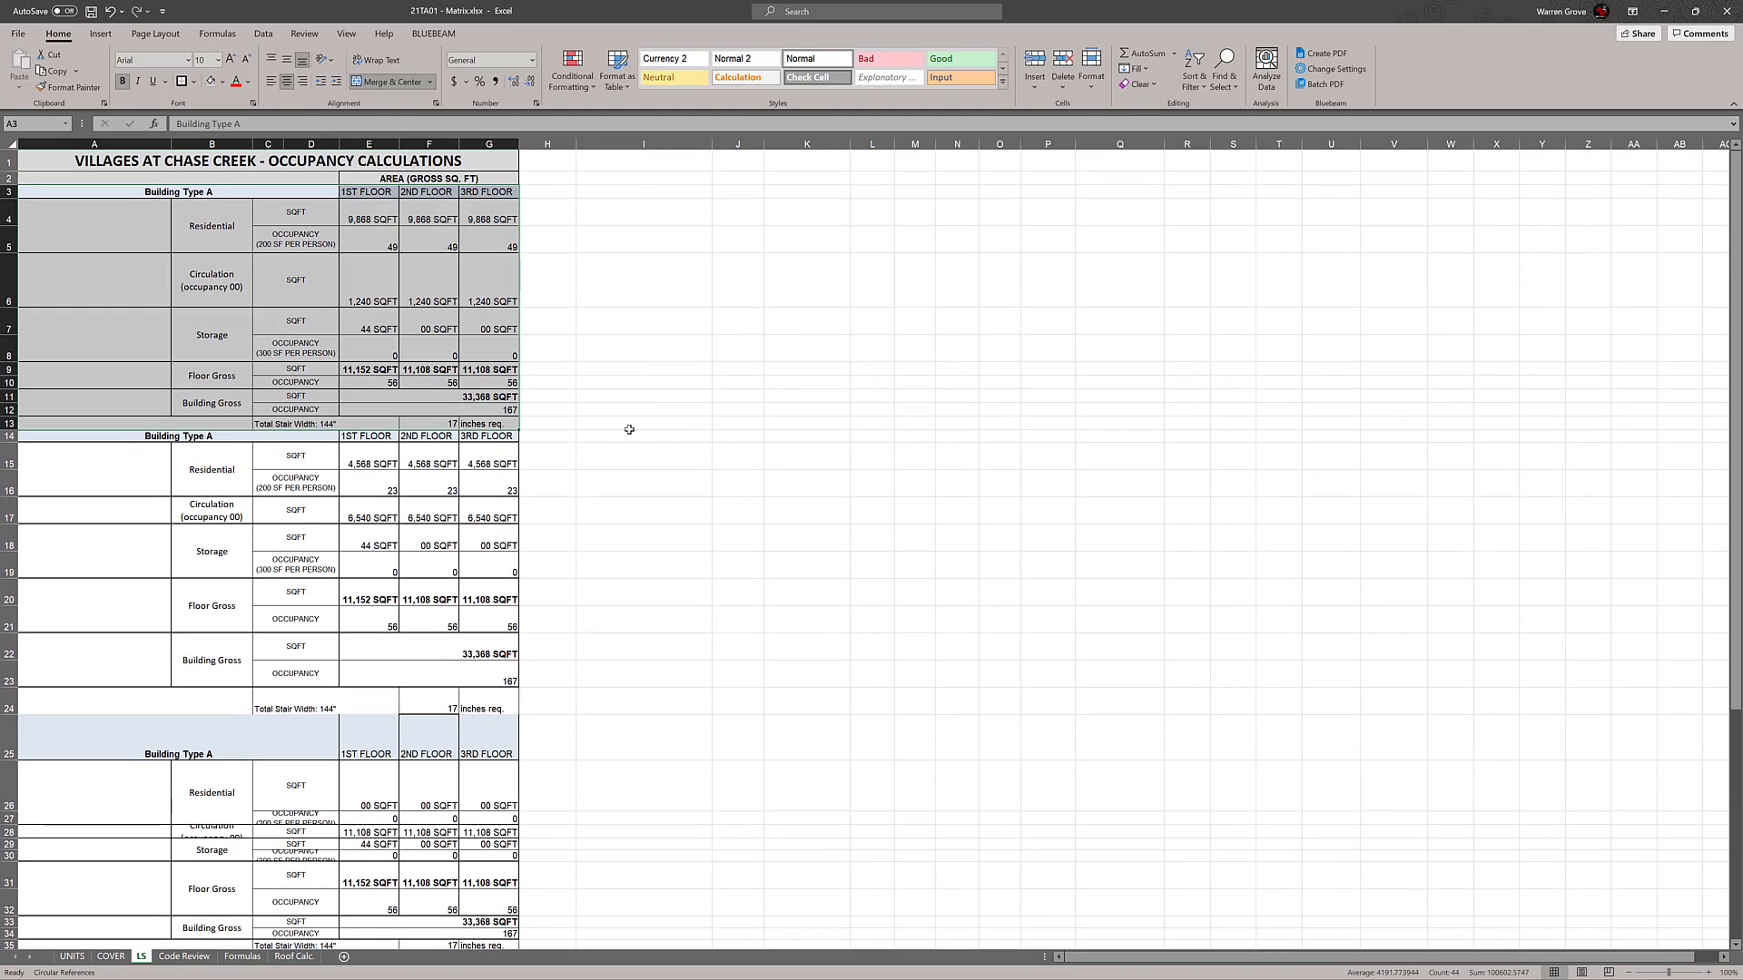
key(ctrl+c)
scroll(677, 436, down, 3)
scroll(677, 437, down, 2)
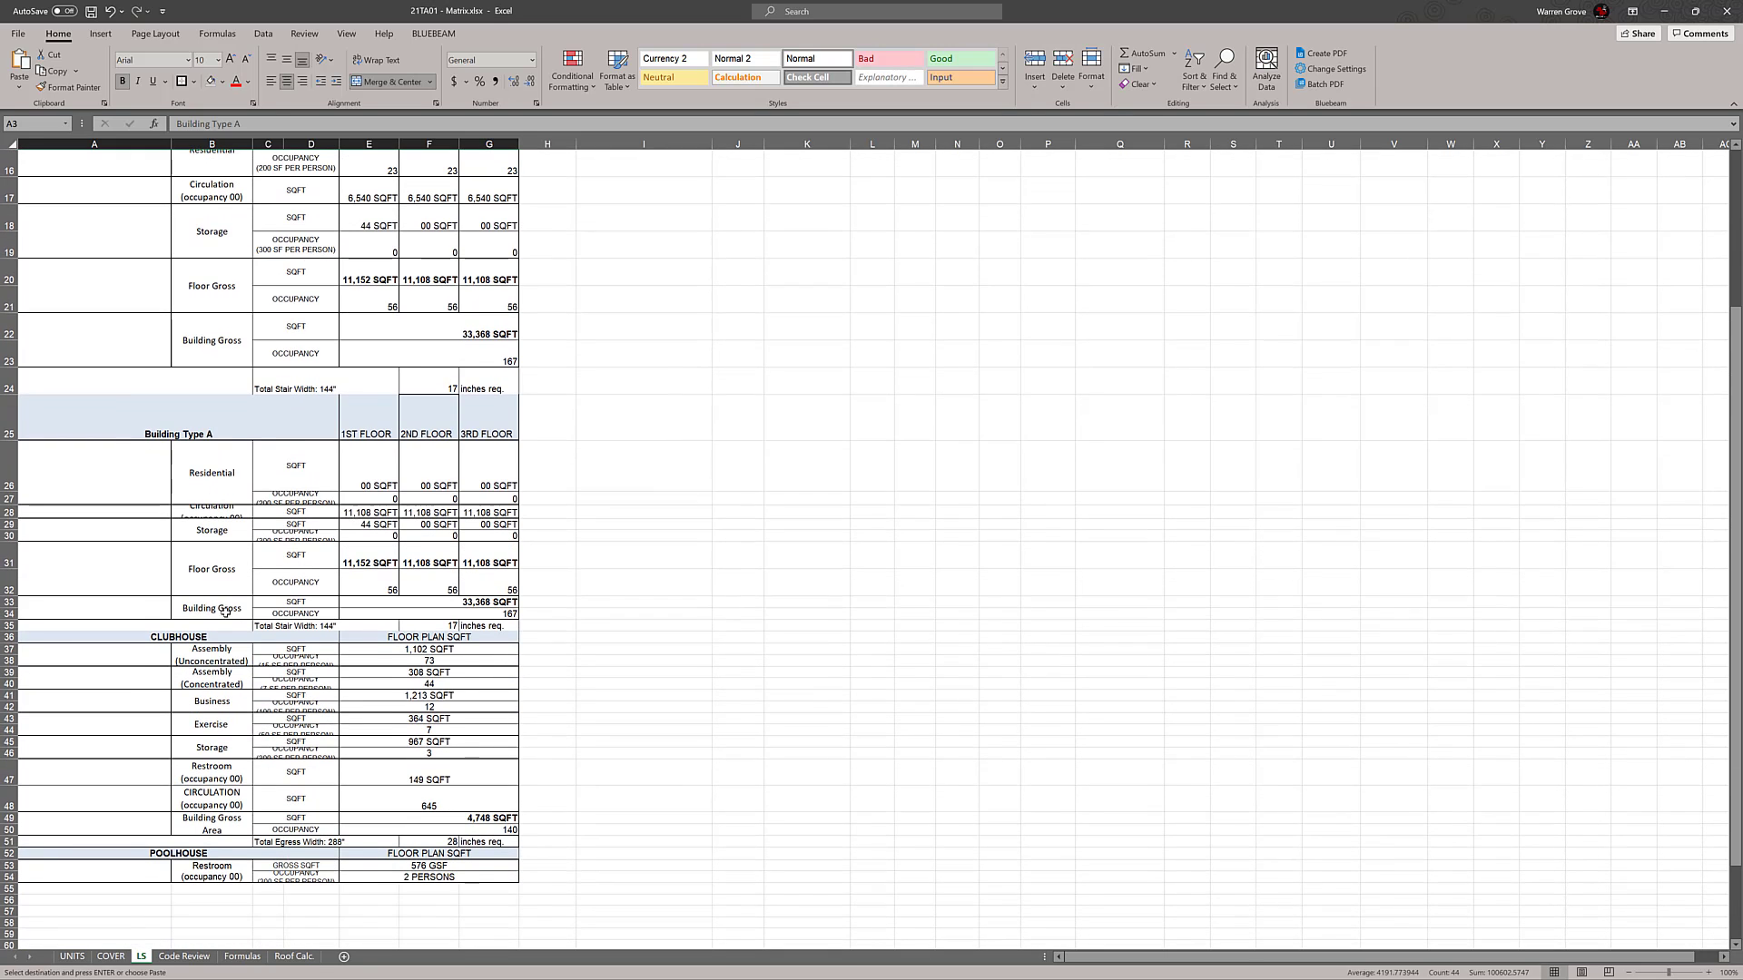
click(7, 637)
right_click(7, 637)
click(54, 755)
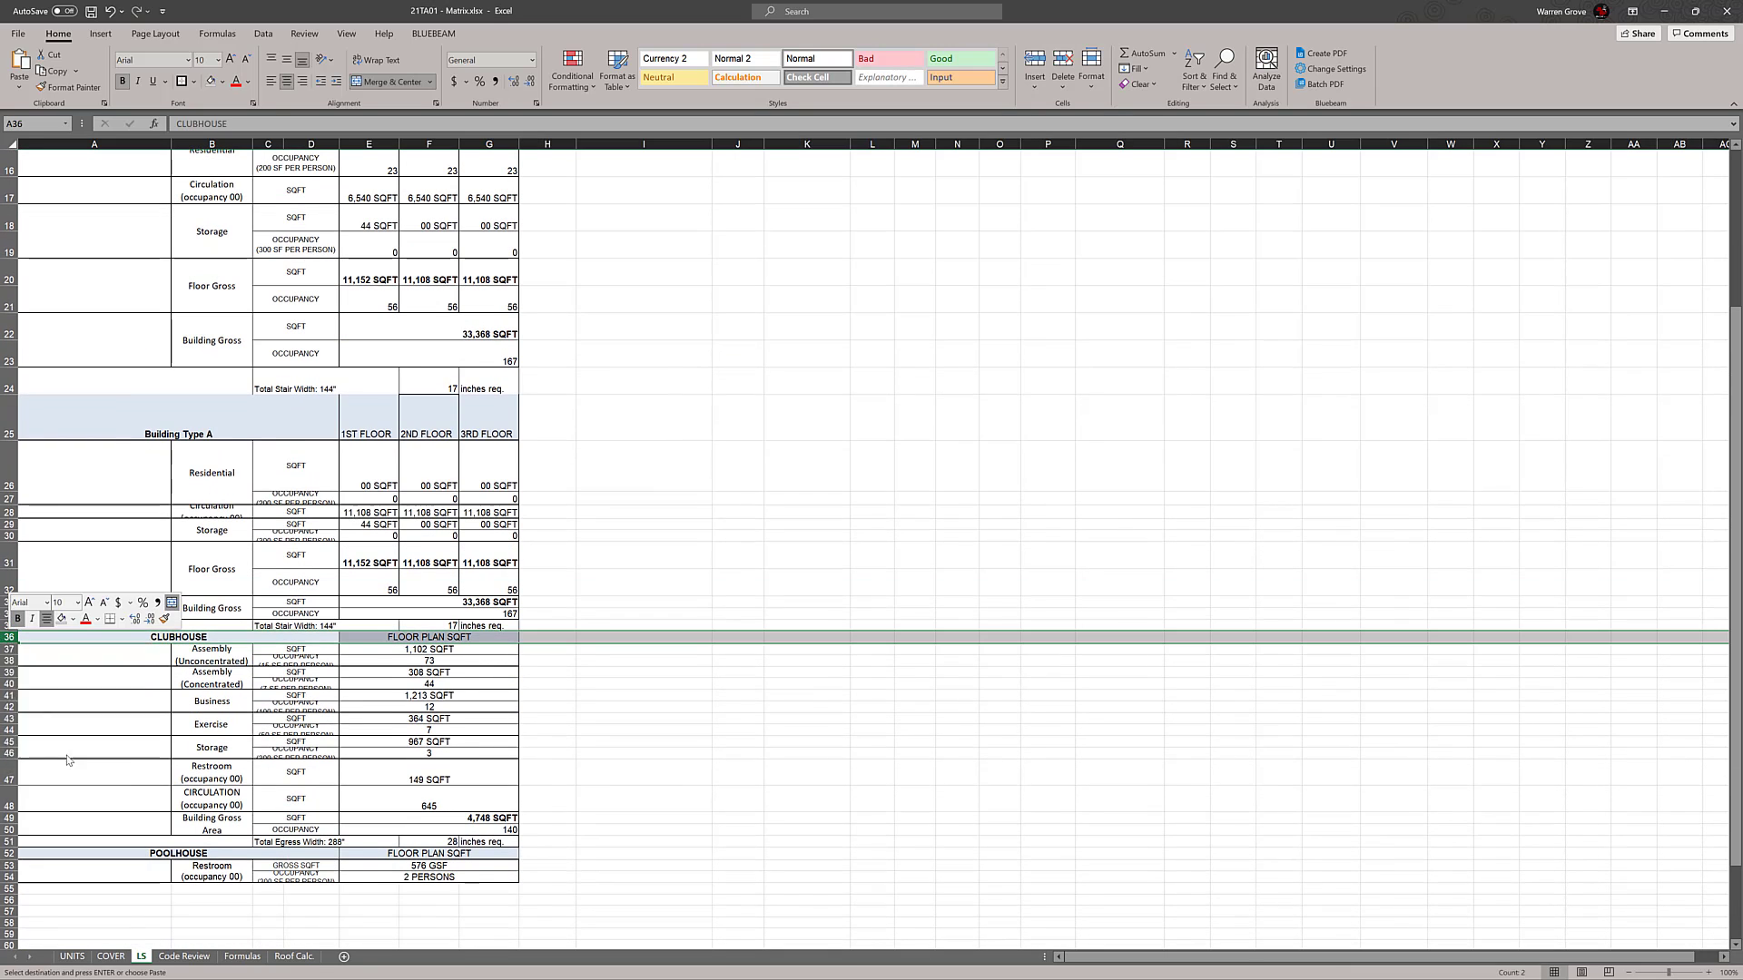
click(37, 781)
click(834, 659)
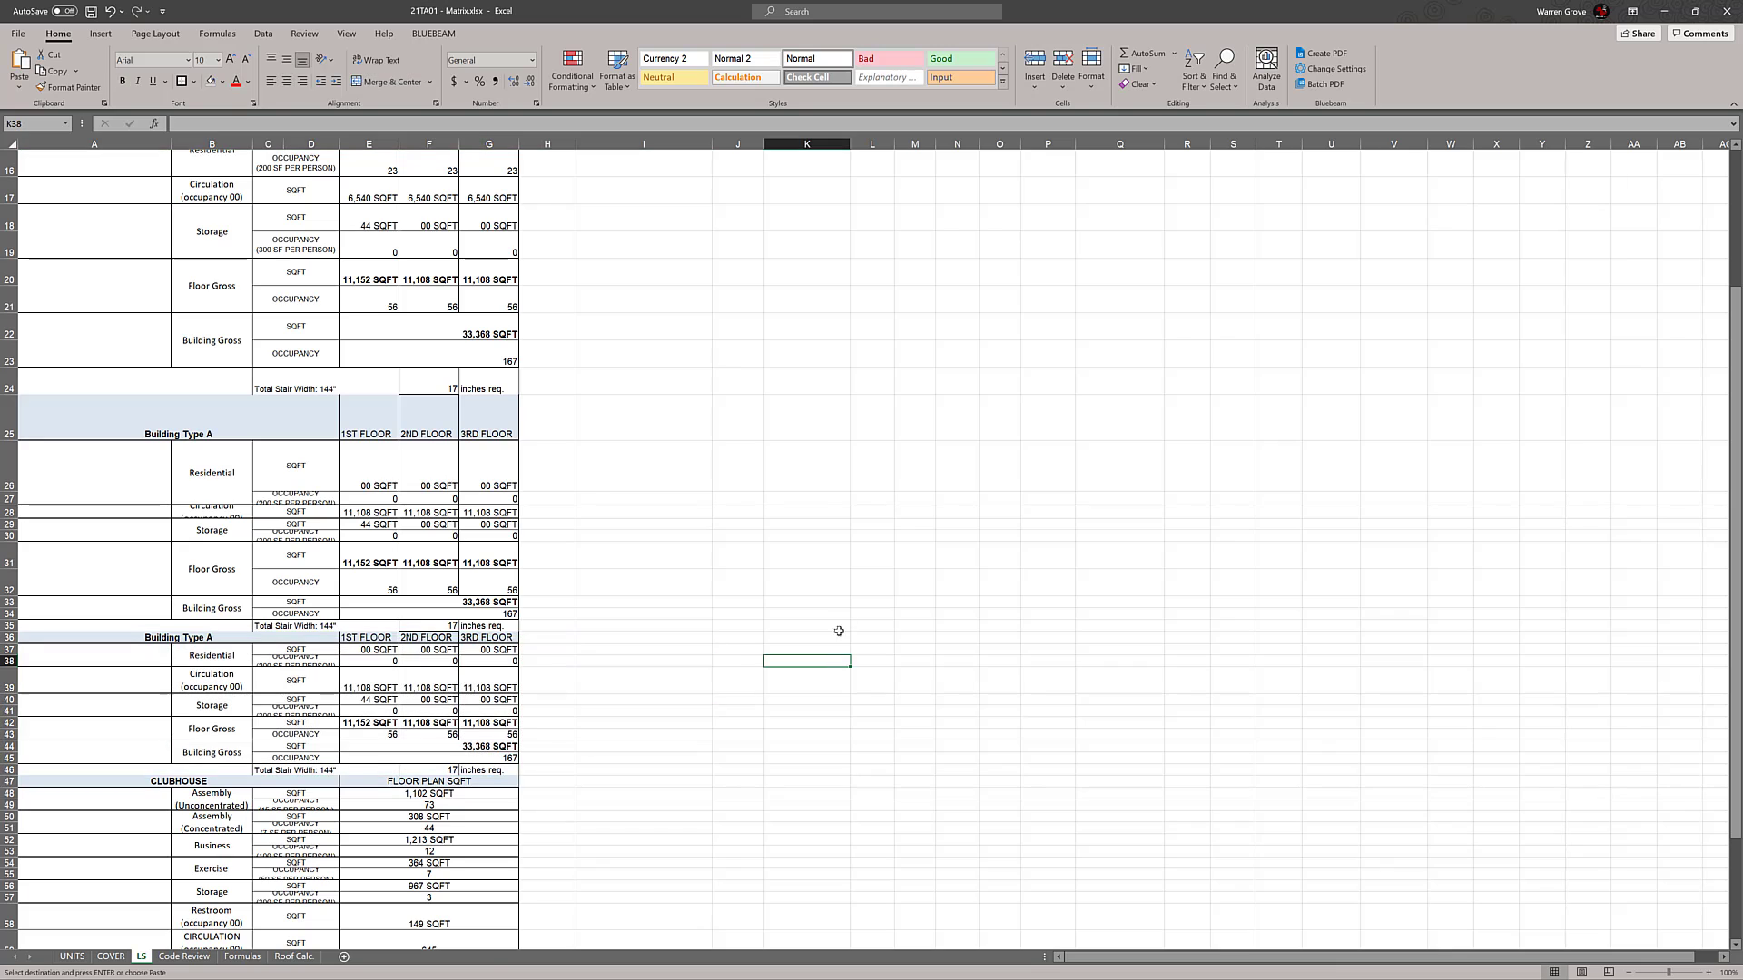
scroll(832, 575, down, 1)
scroll(832, 575, down, 1)
scroll(825, 583, up, 6)
key(Escape)
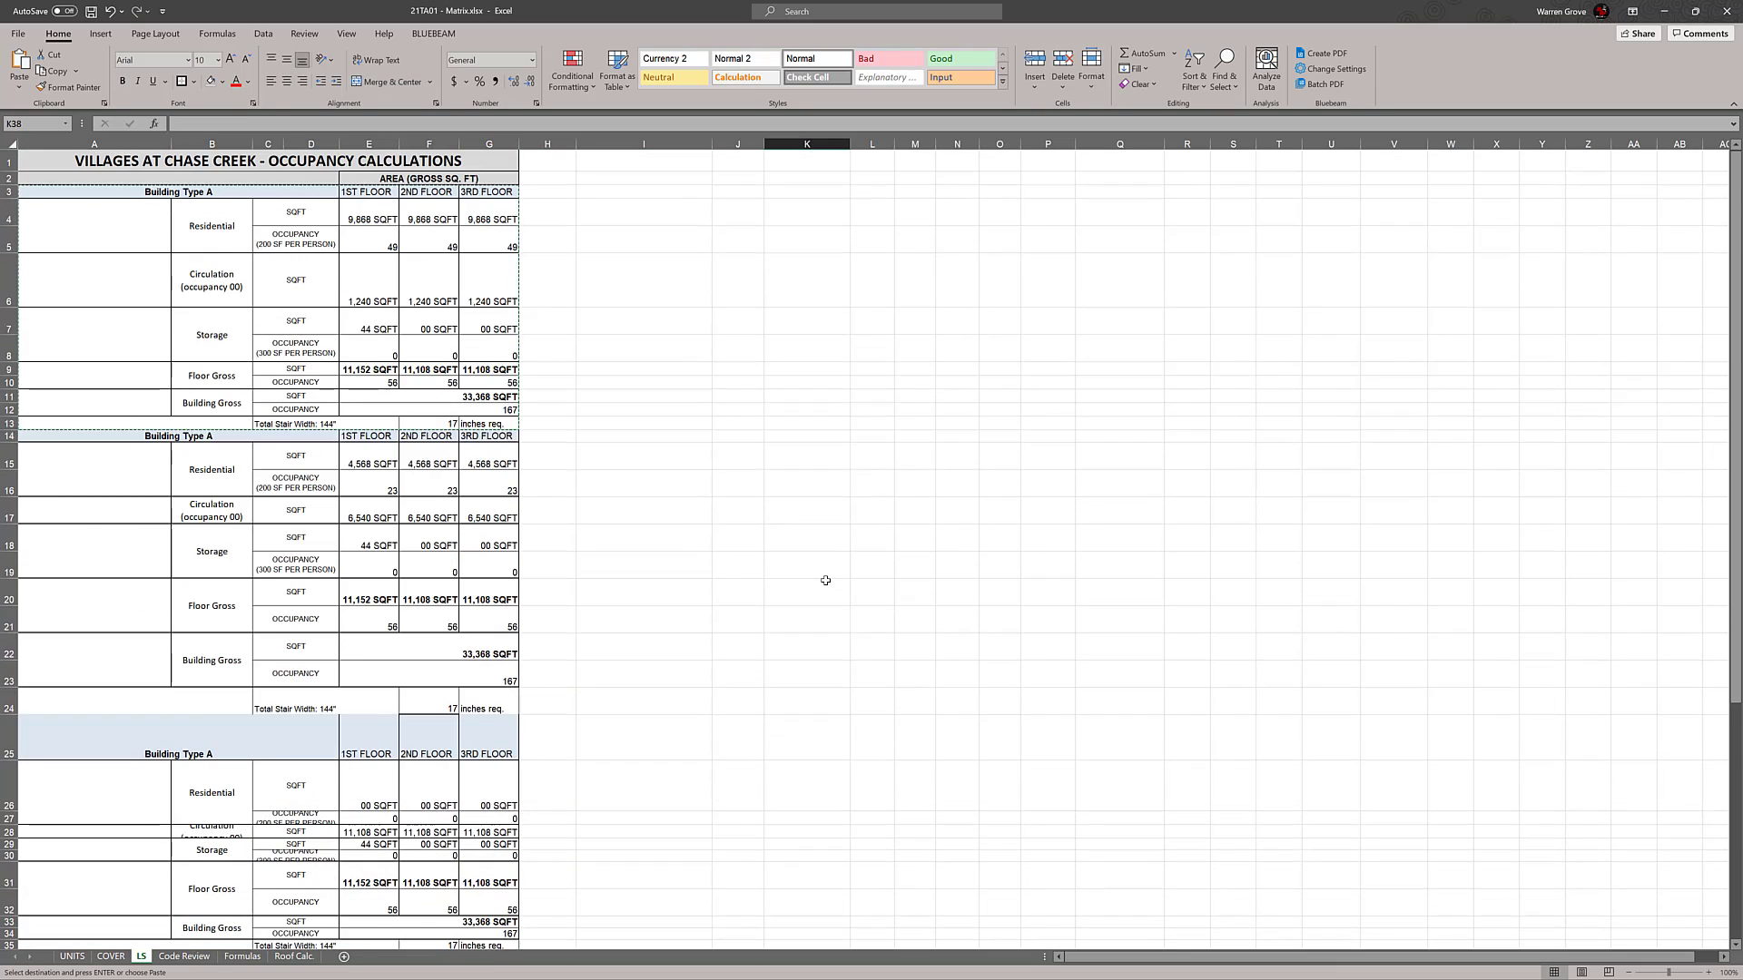
Try to copy the original Building Type A block over its duplicate in rows 14 to 24
scroll(826, 581, down, 6)
scroll(587, 424, up, 6)
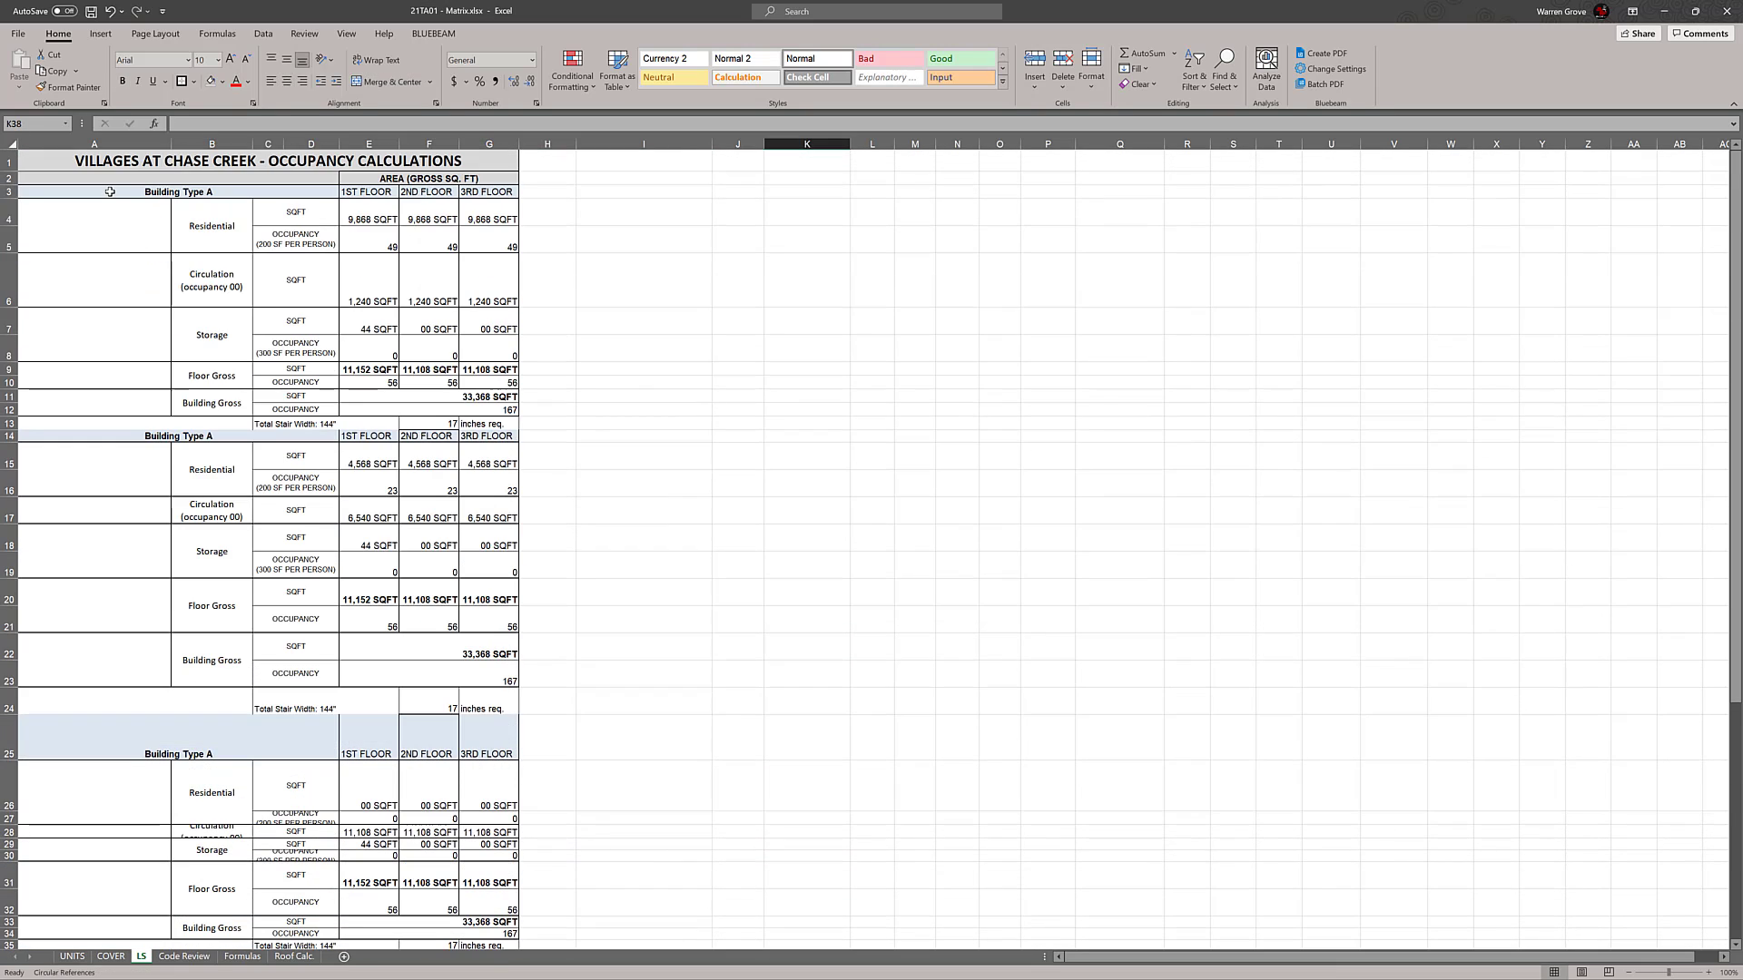
drag(109, 191, 495, 418)
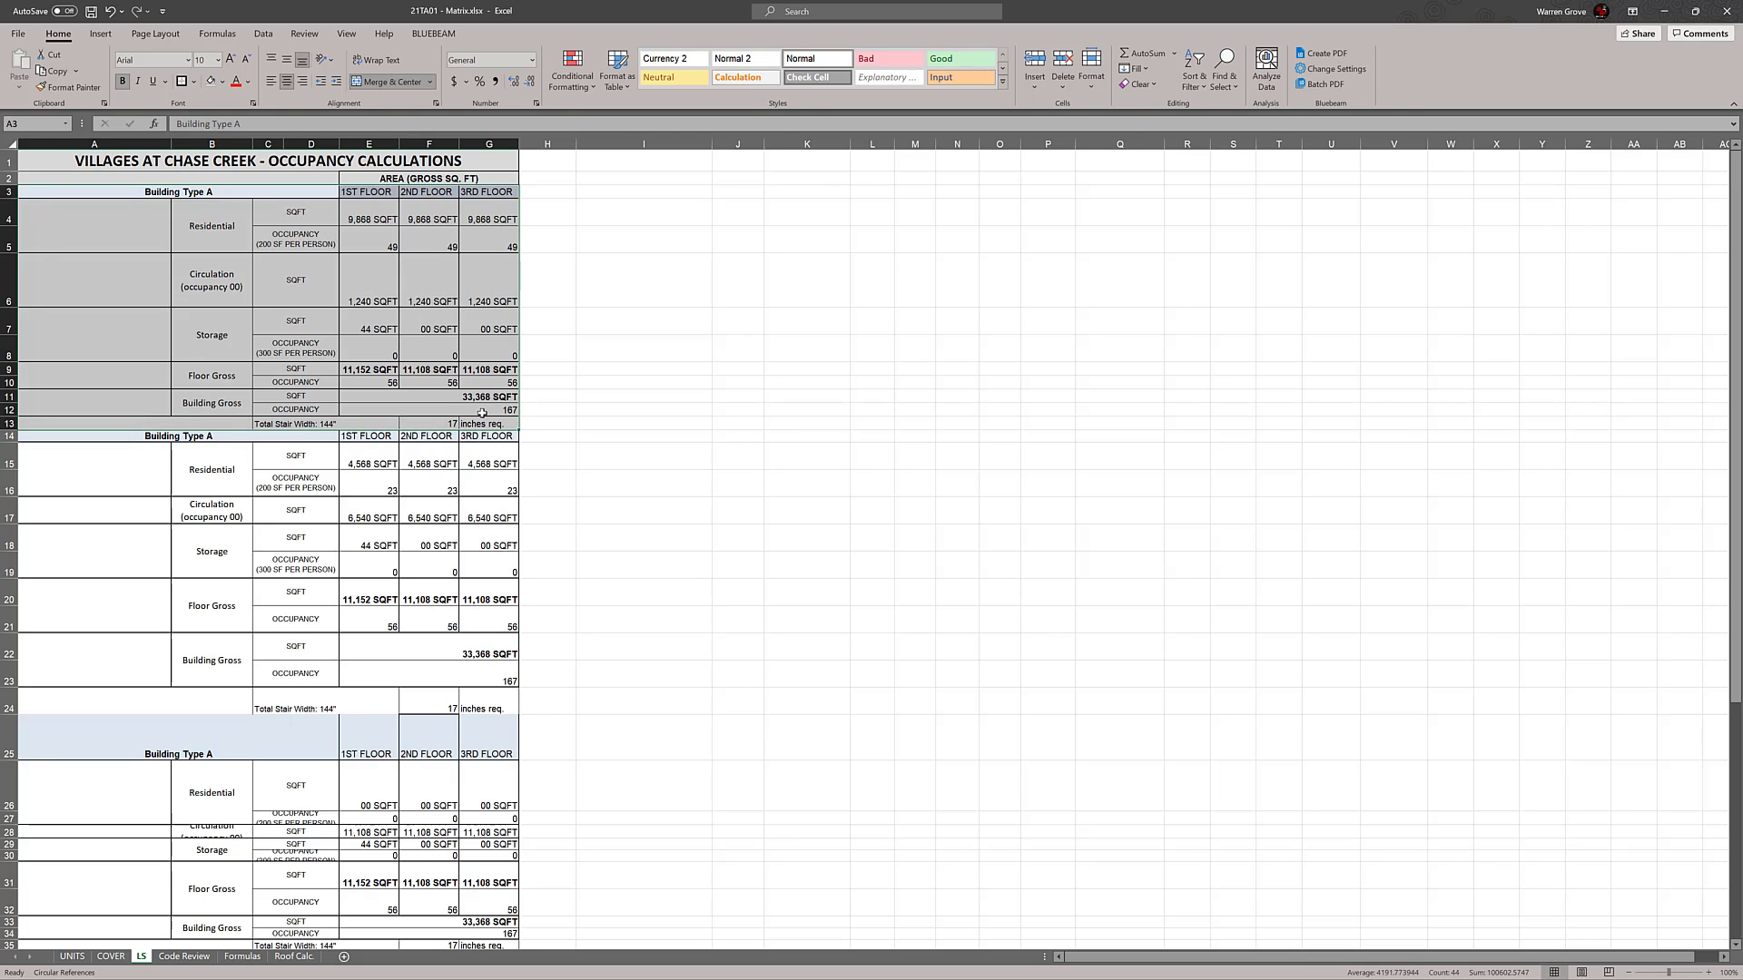
right_click(132, 292)
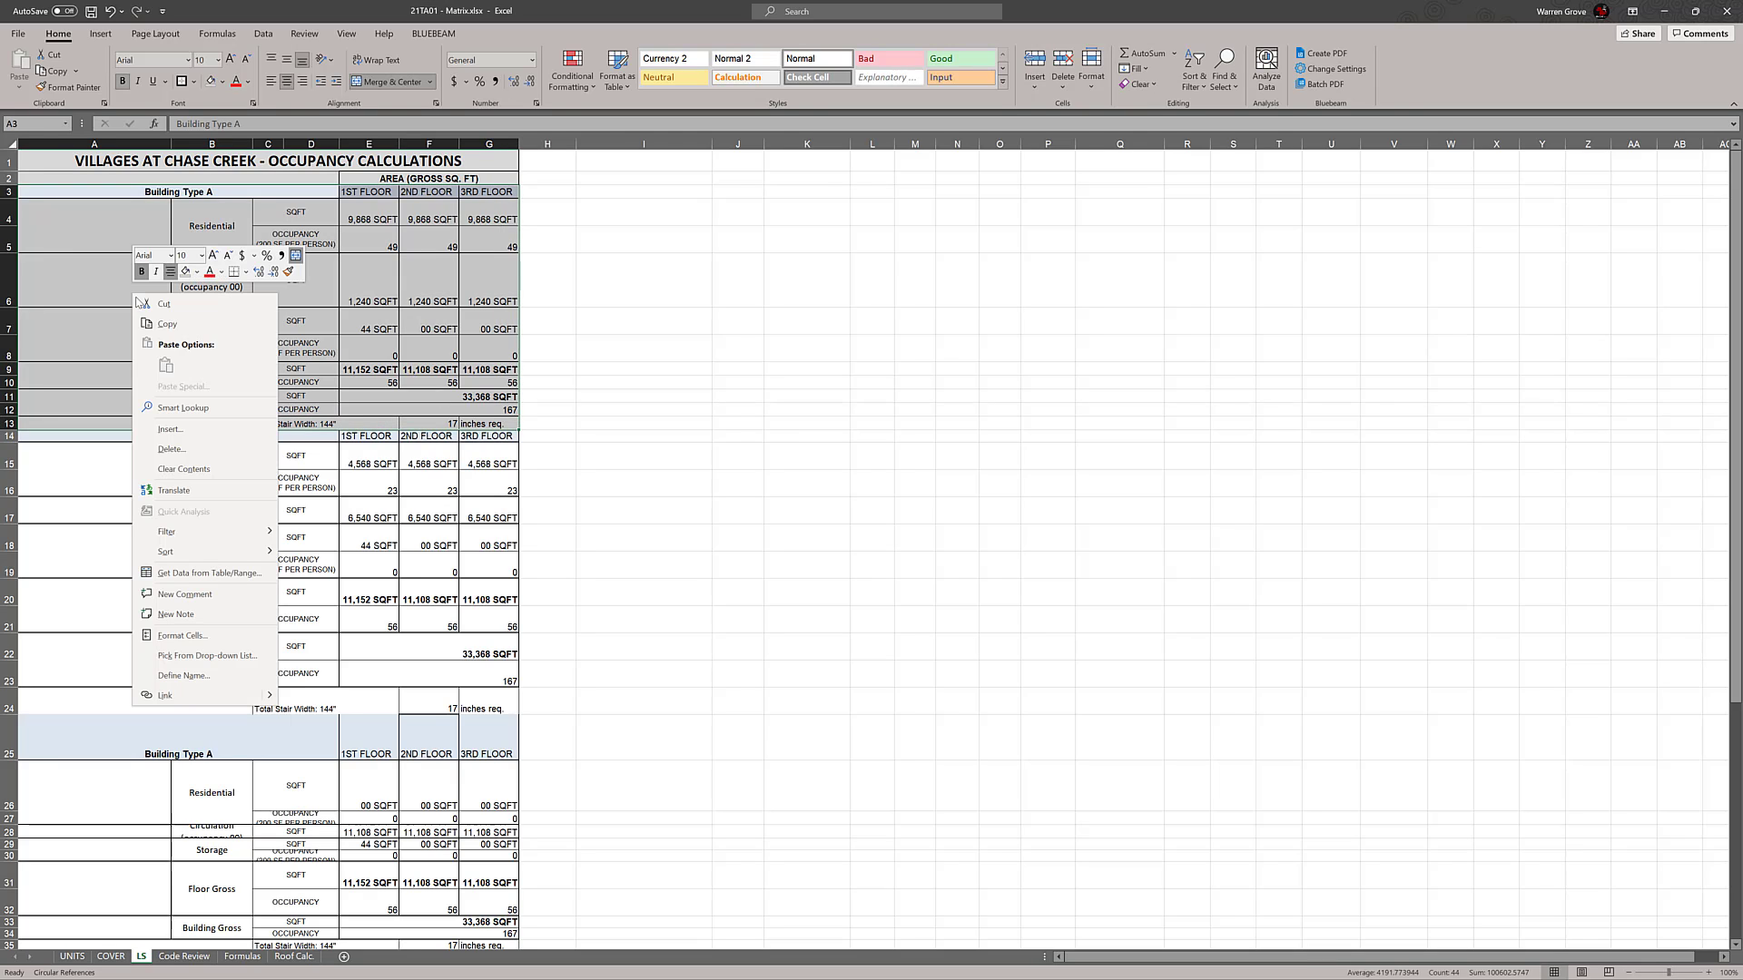
click(168, 325)
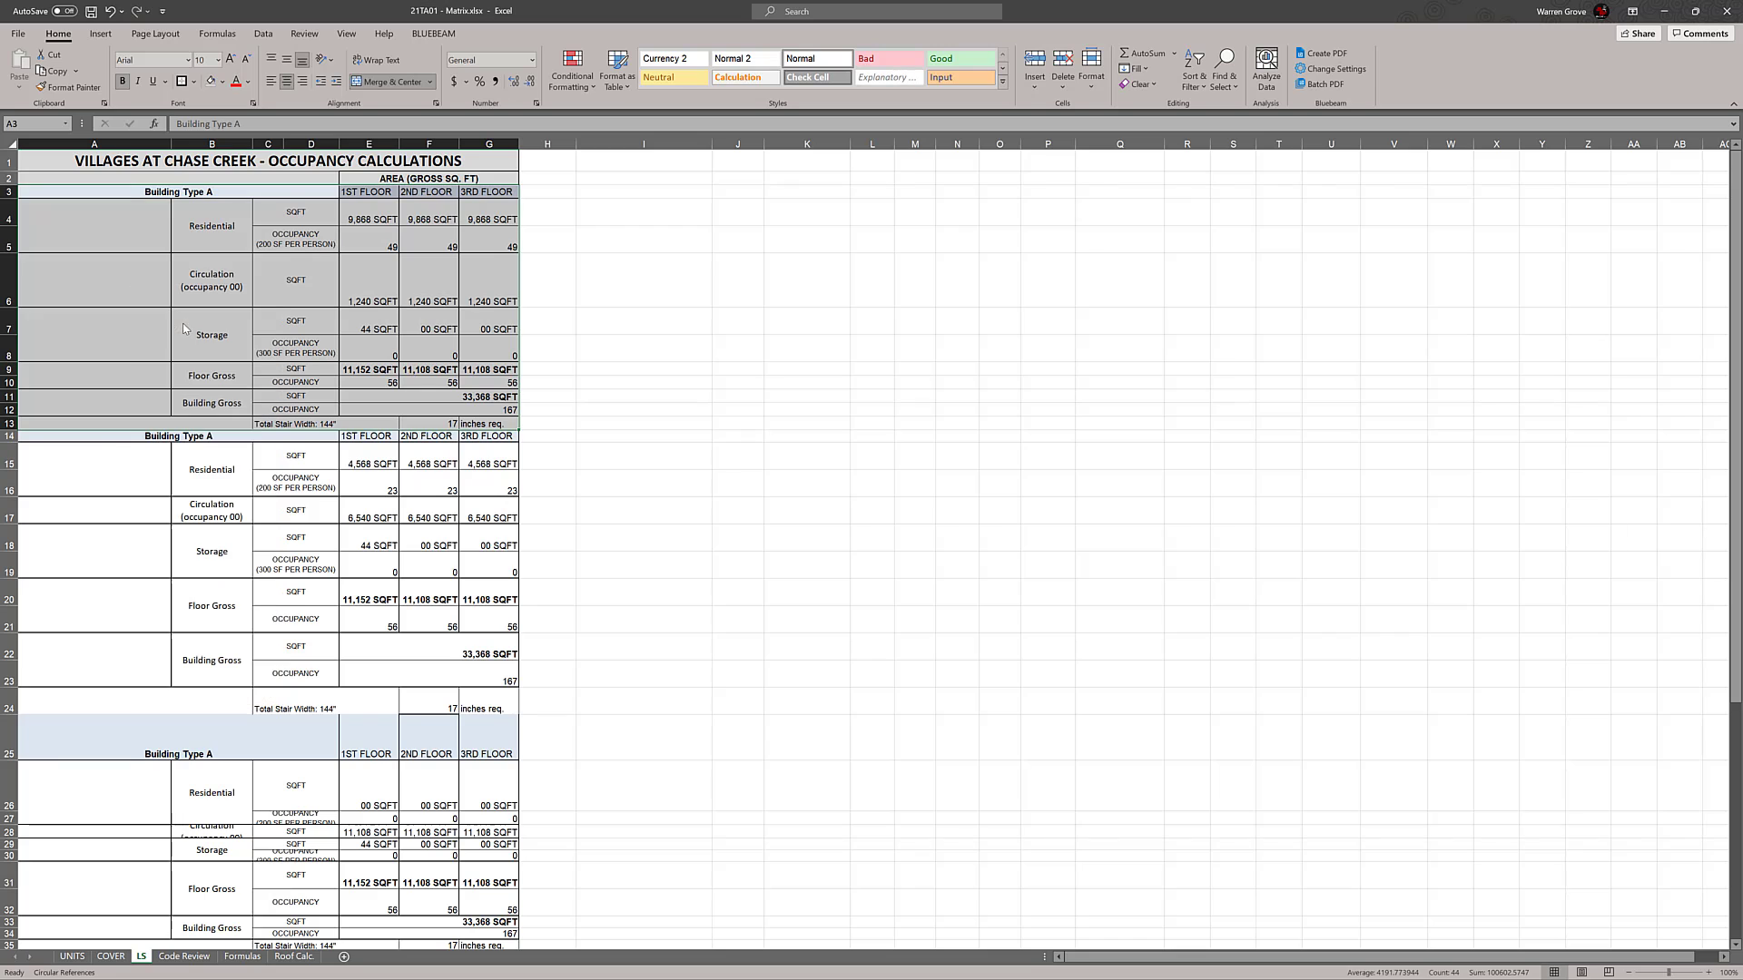
drag(100, 440, 500, 707)
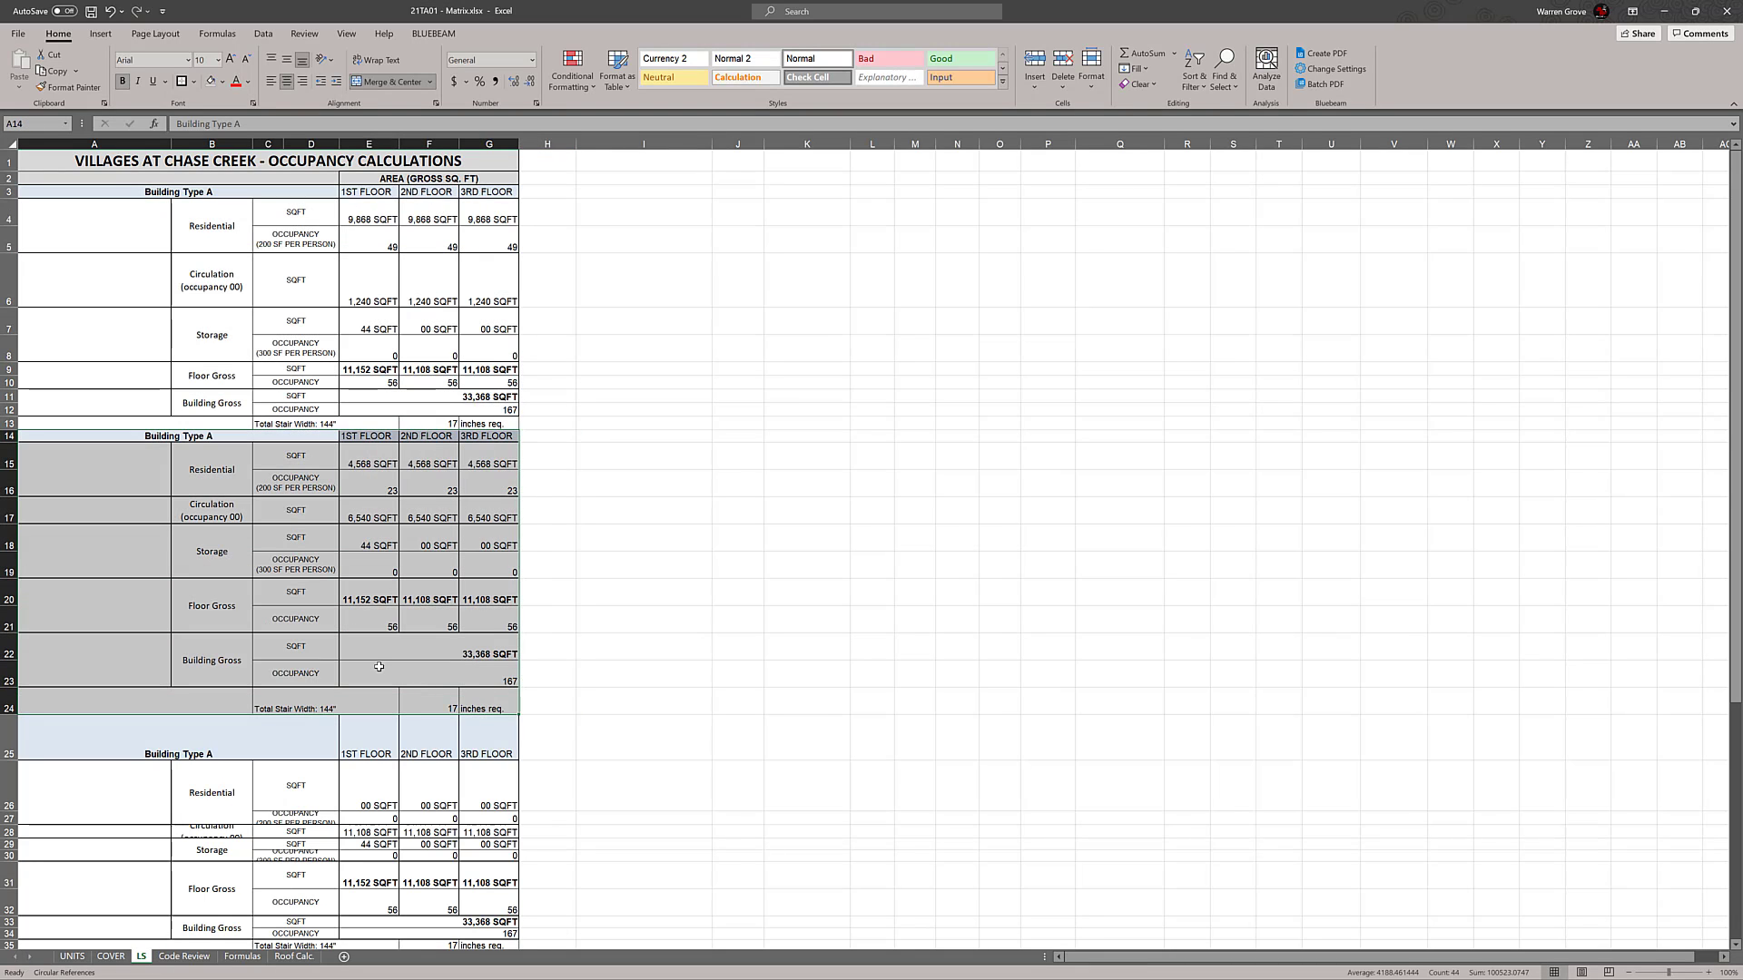
right_click(379, 667)
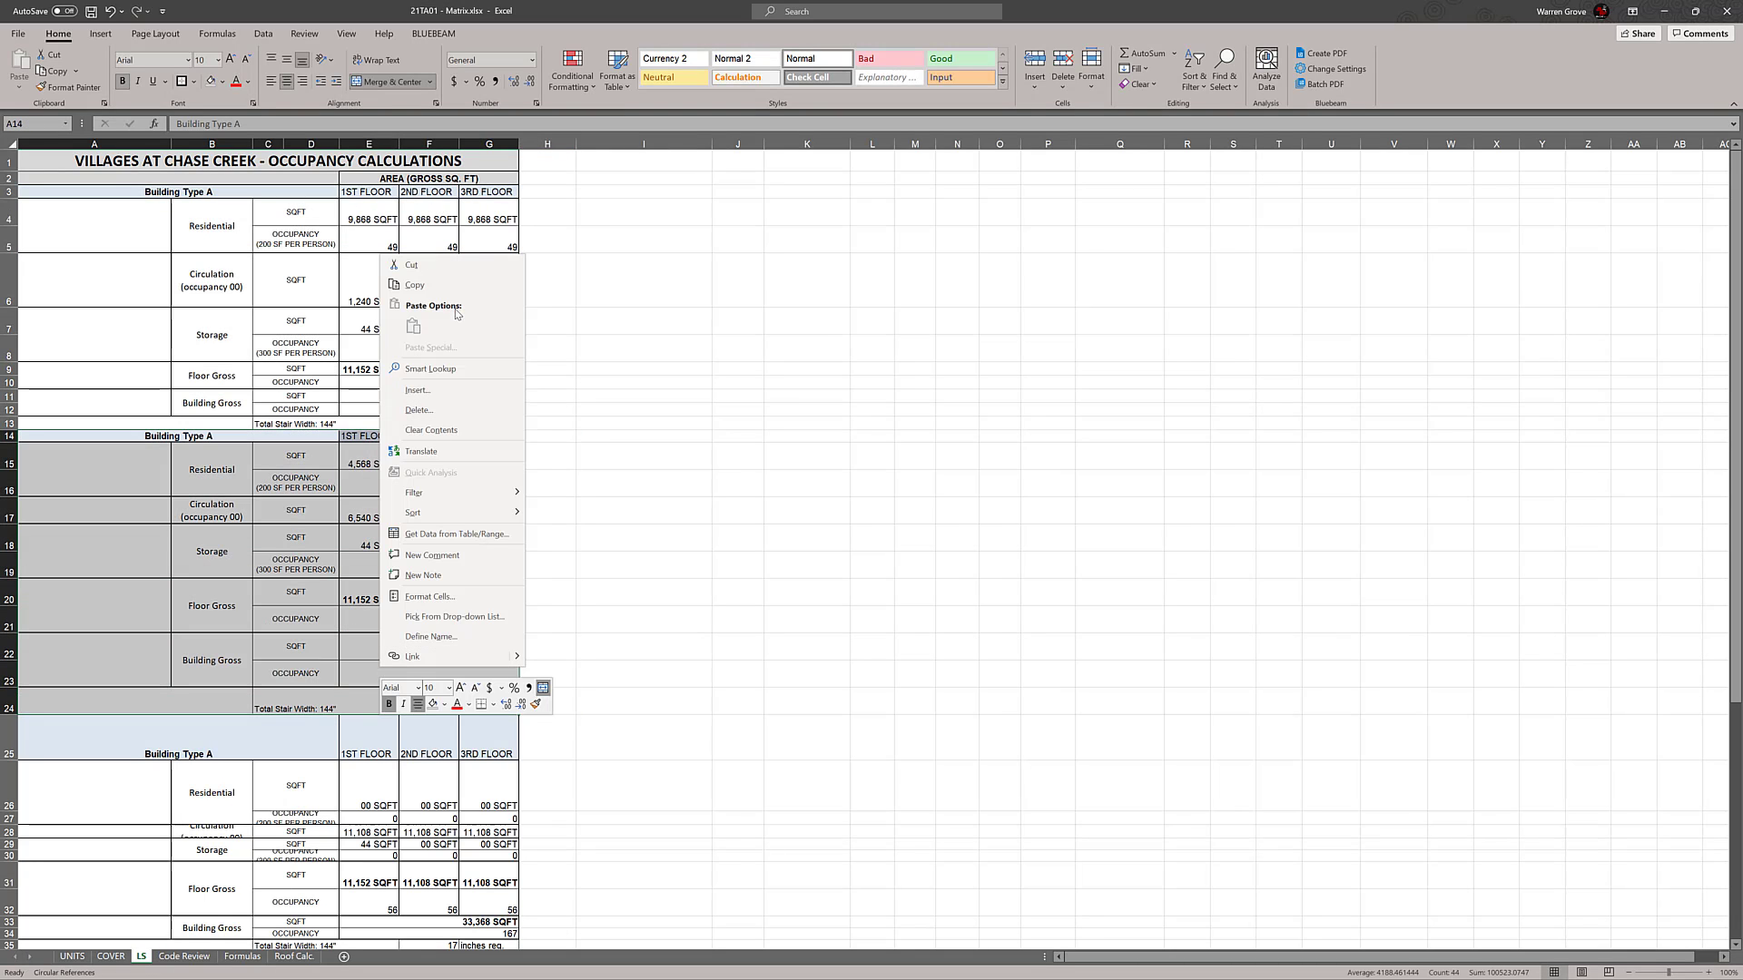
key(Escape)
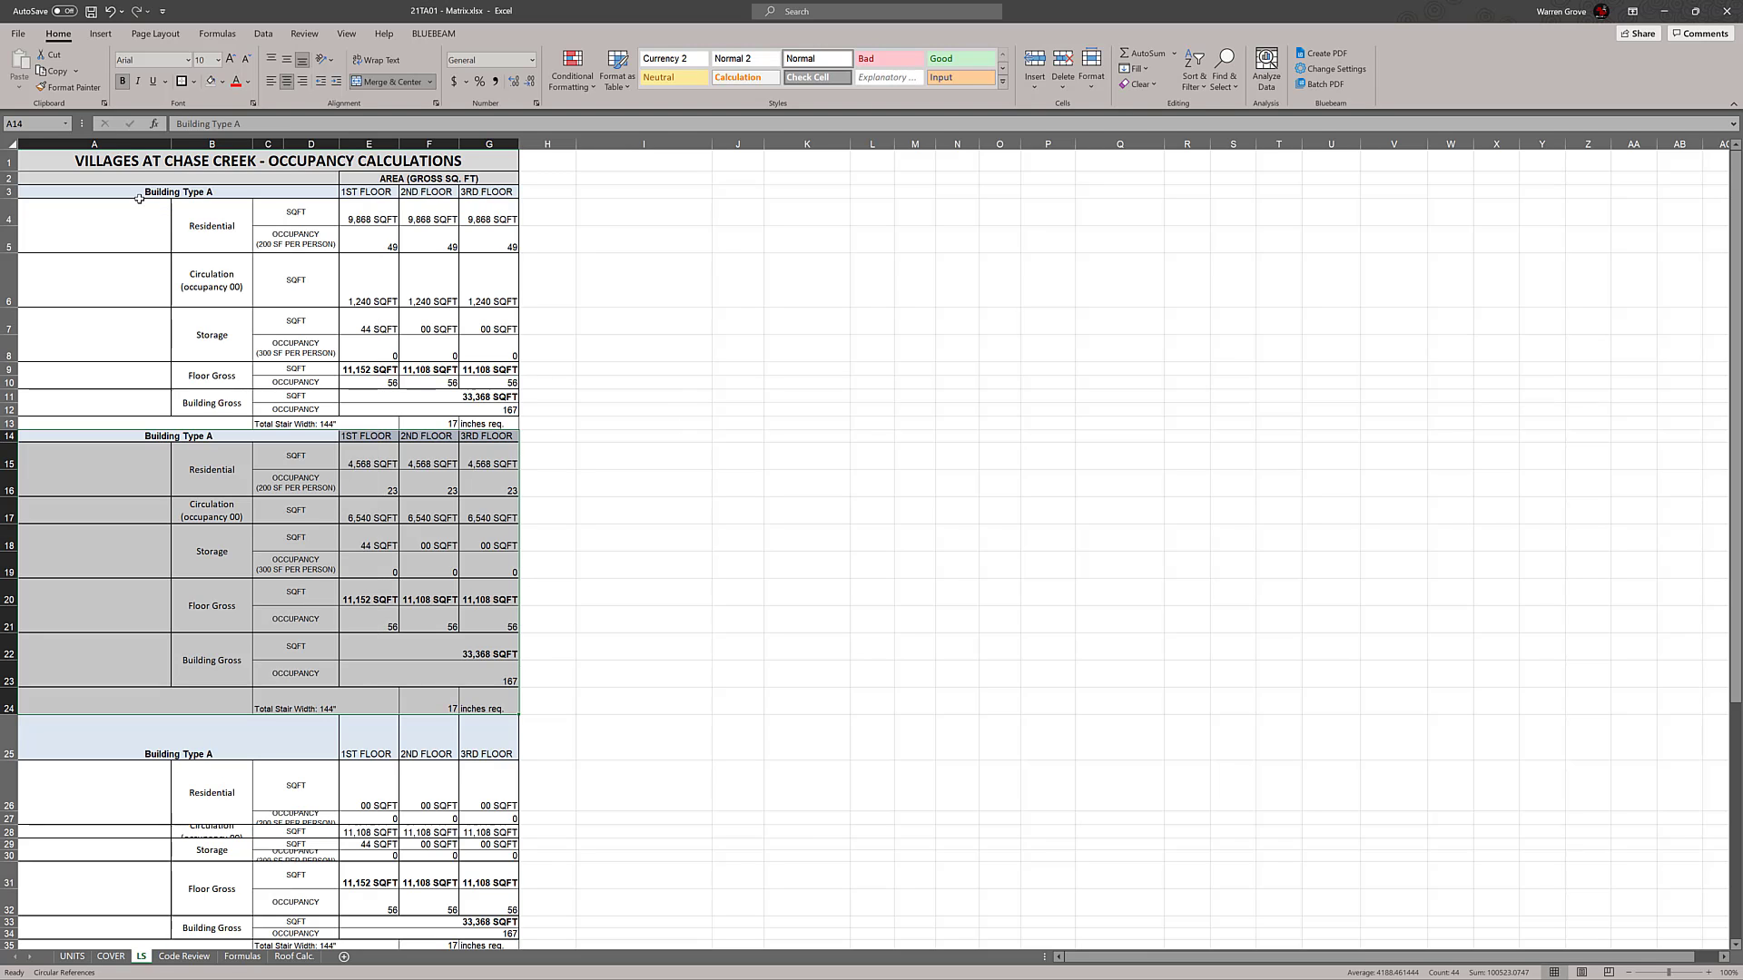
Try copying the original Building Type A block over rows 14 to 24 with source formatting kept
drag(139, 198, 480, 423)
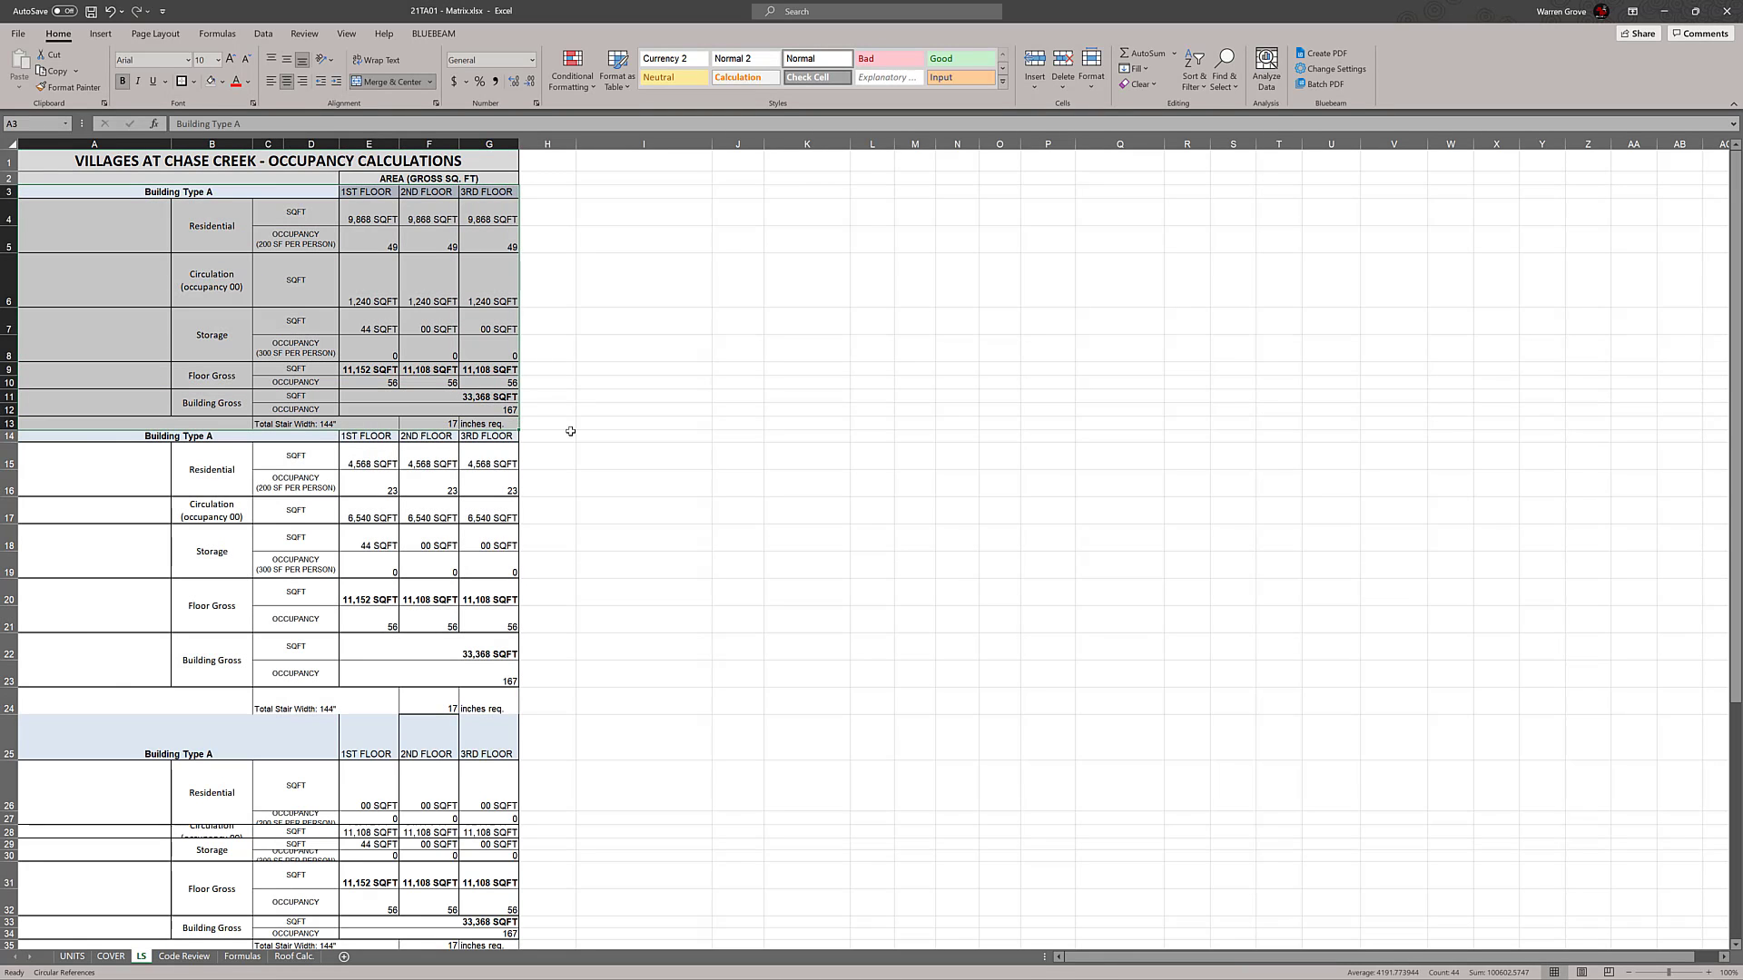
key(ctrl+c)
click(63, 436)
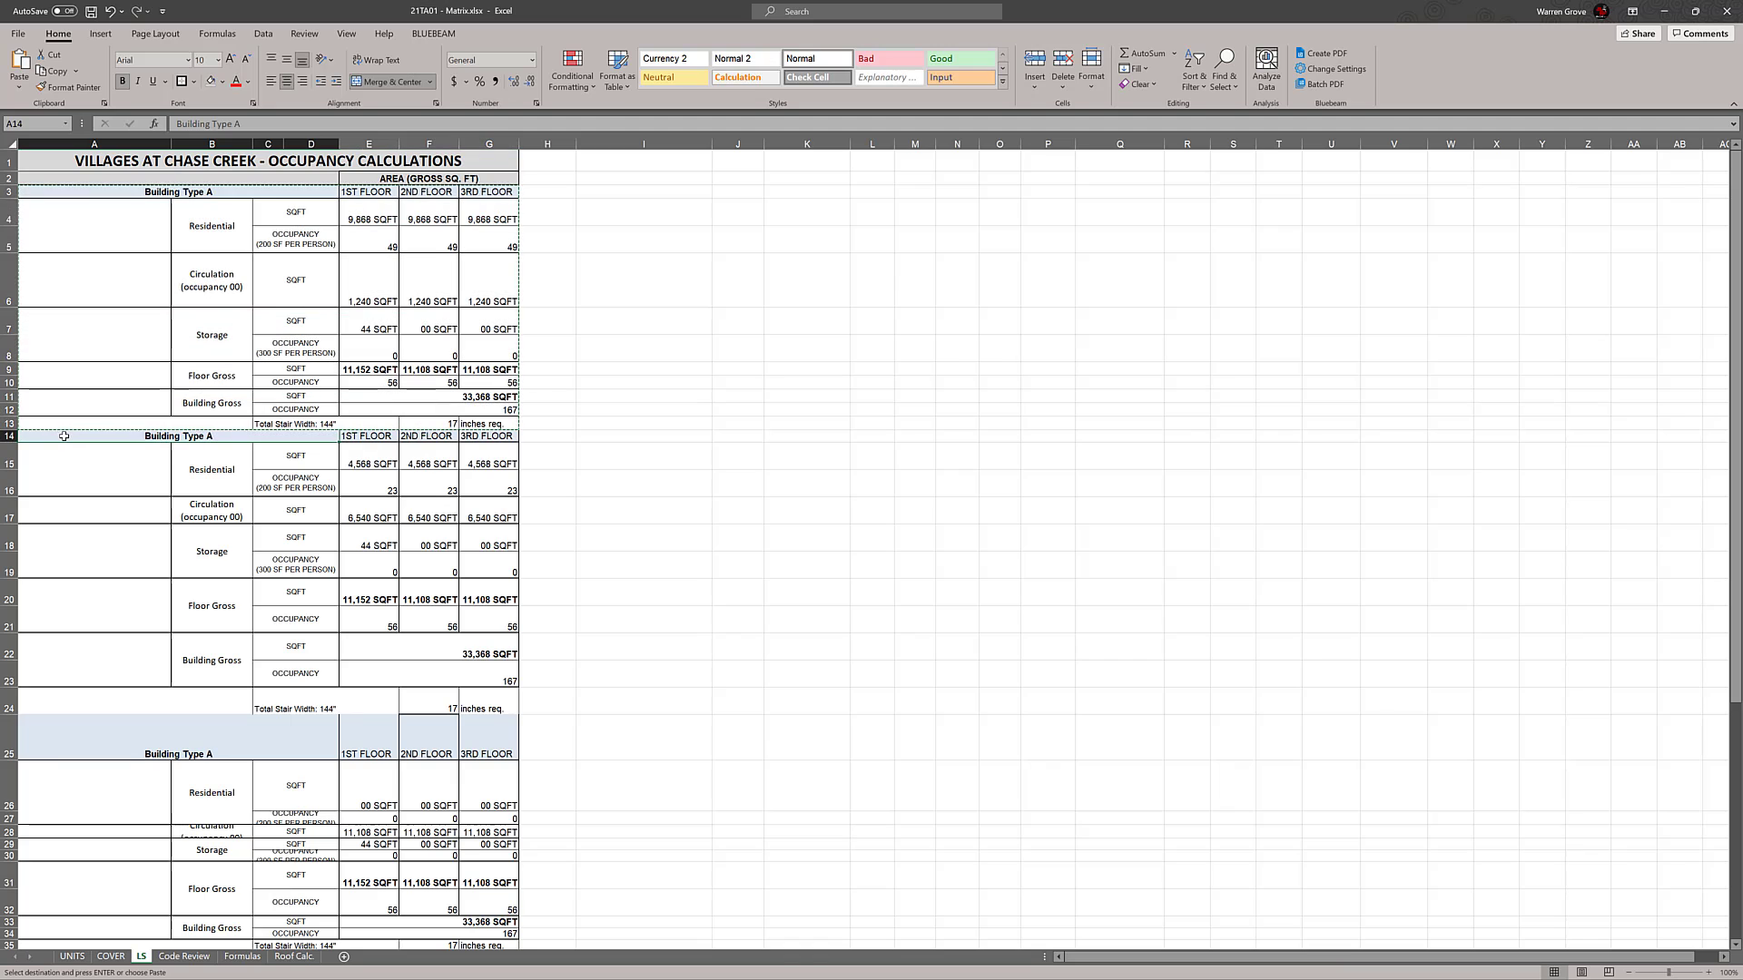
drag(71, 437, 346, 622)
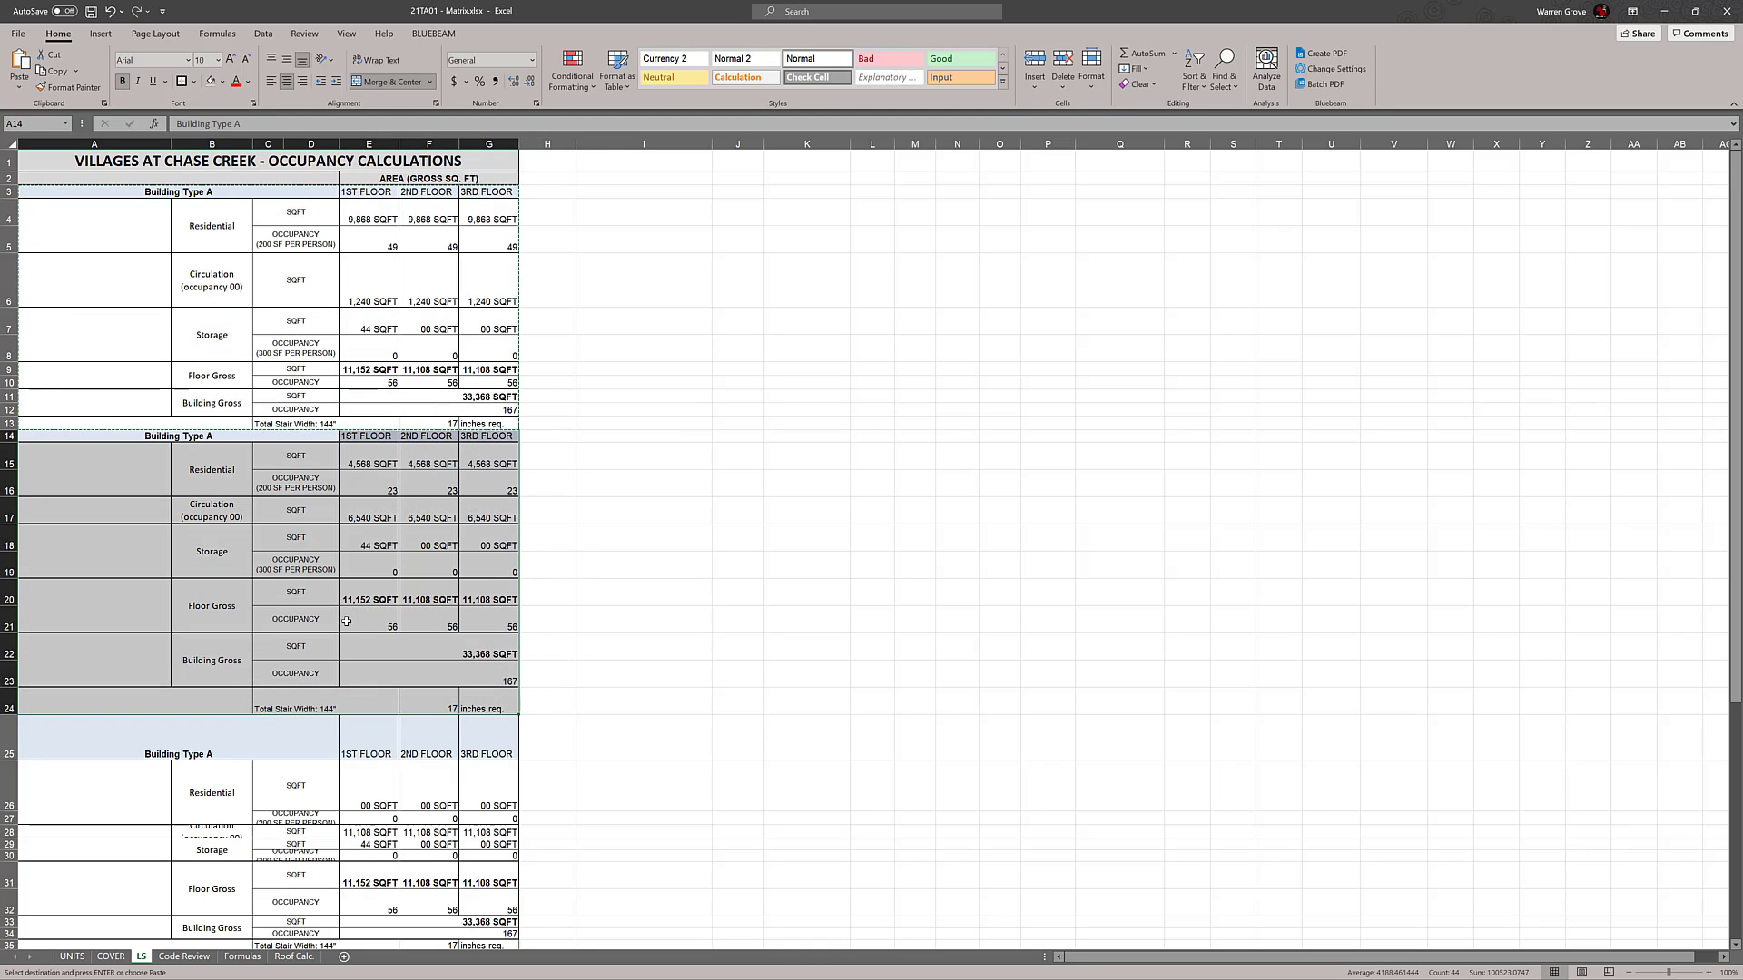
key(ctrl+v)
click(543, 726)
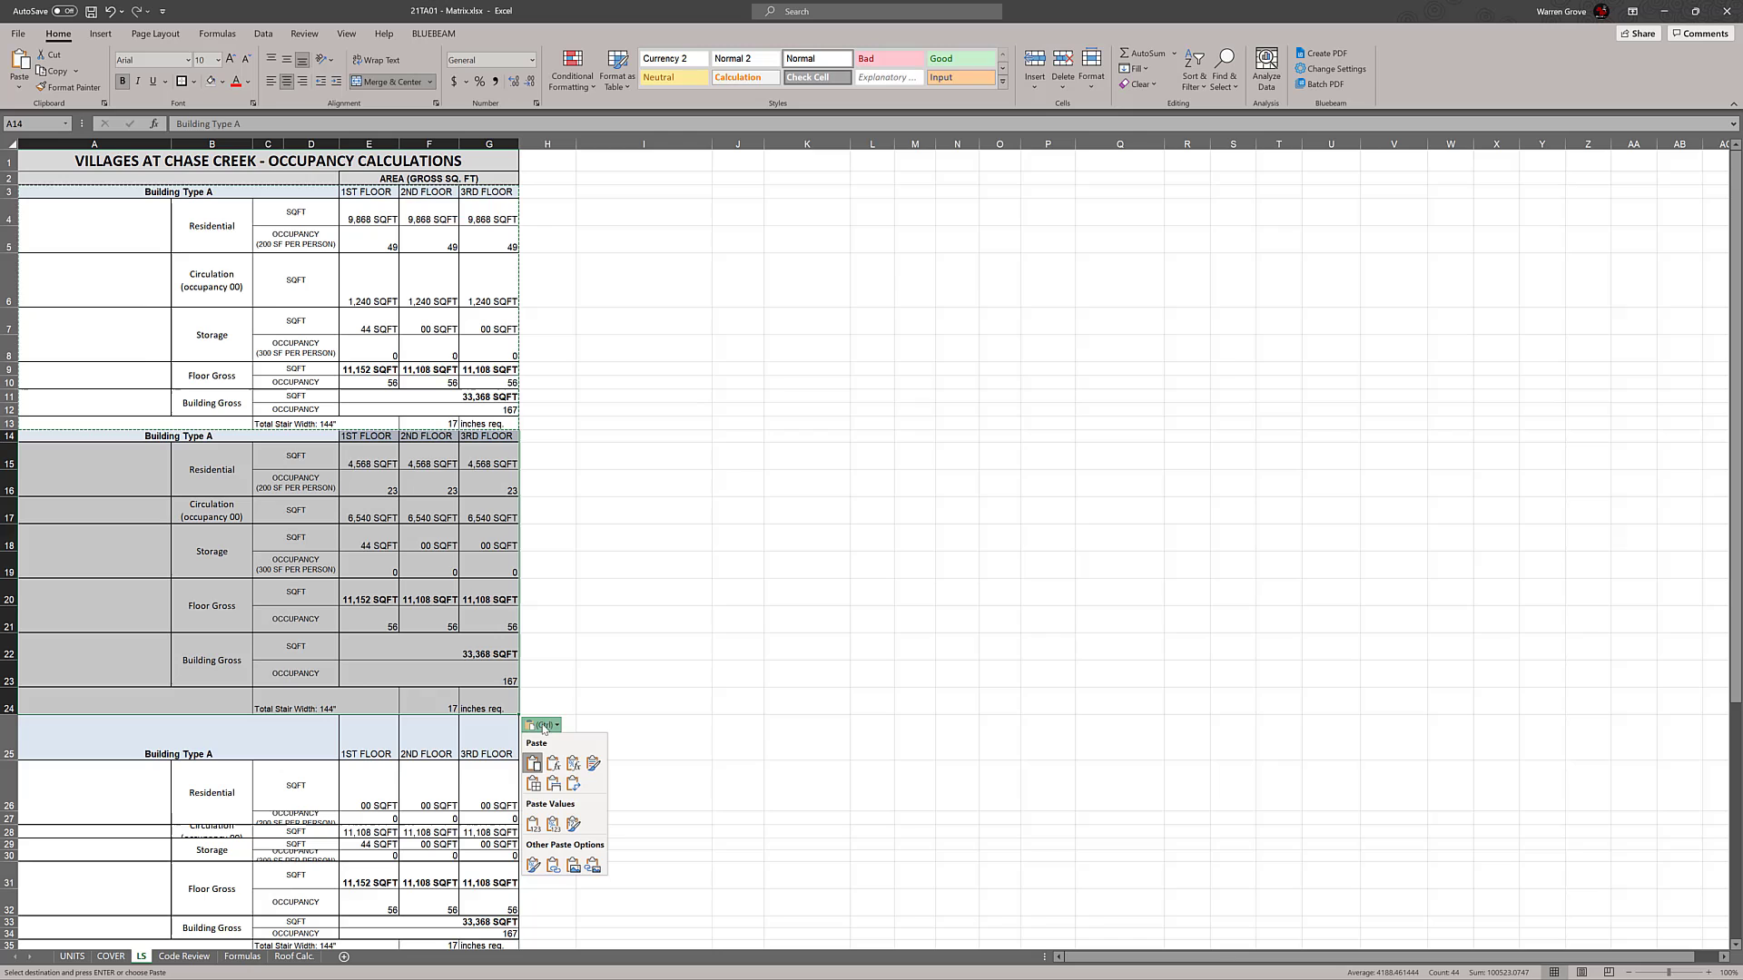
click(592, 767)
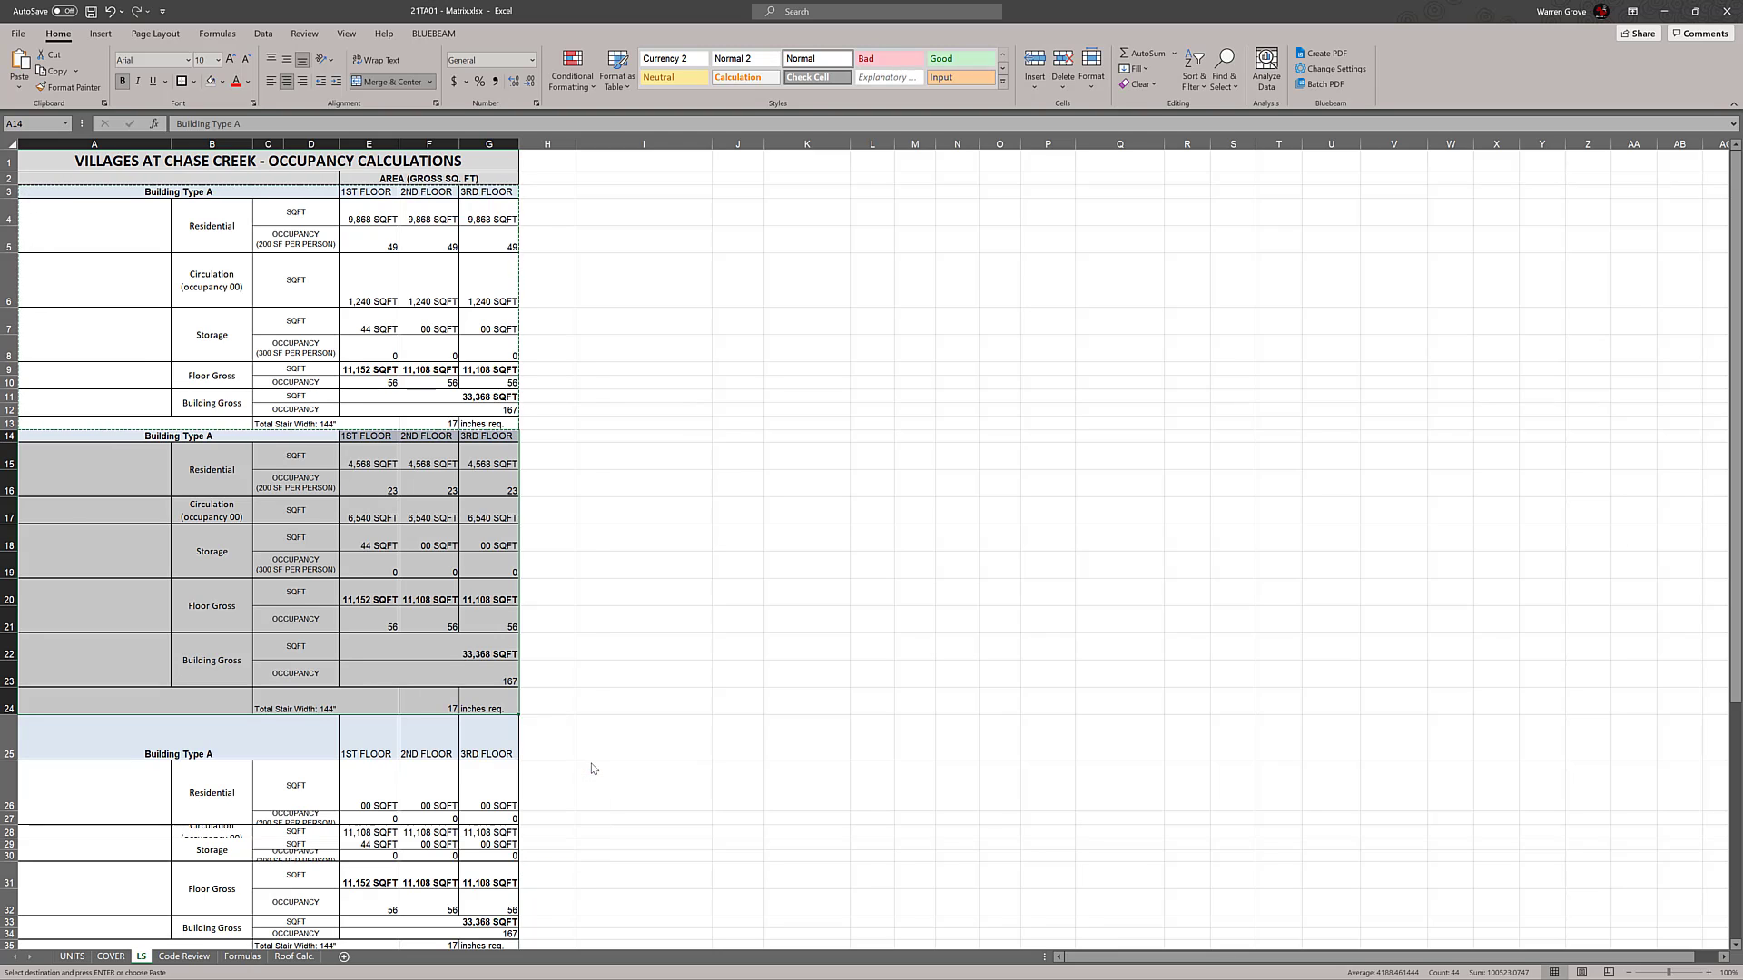
Try the Keep Source Column Widths and Transpose paste options on the duplicate block in rows 14 to 24
key(ctrl)
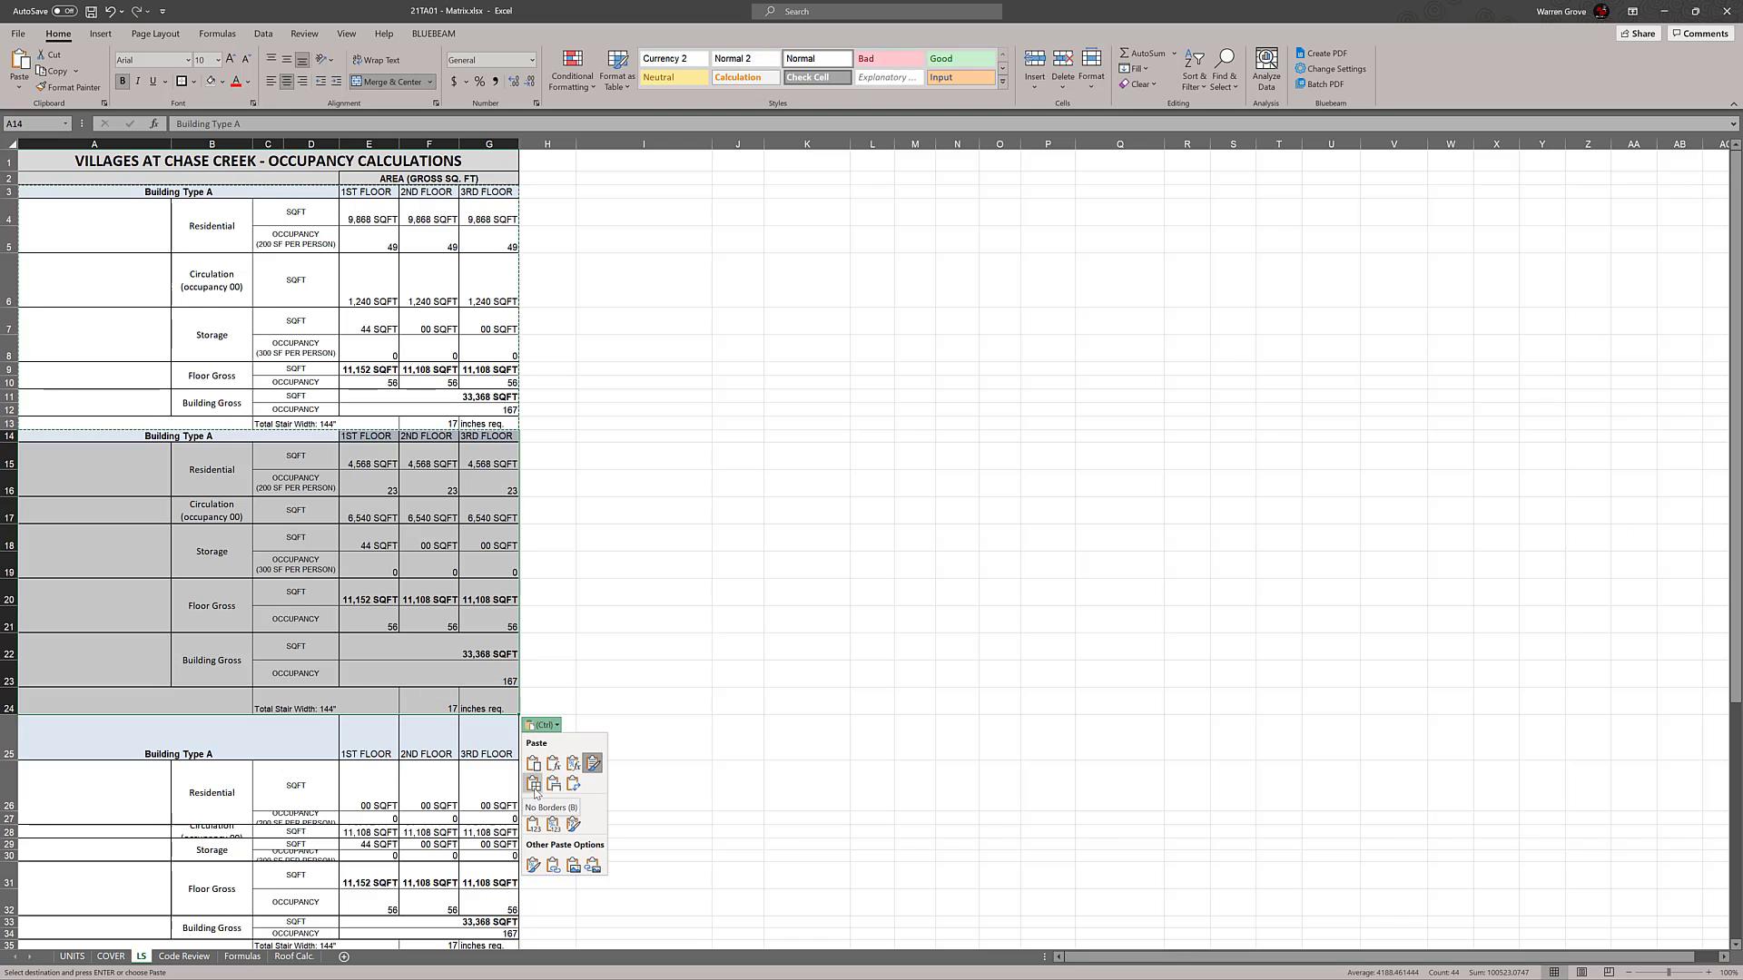
click(555, 786)
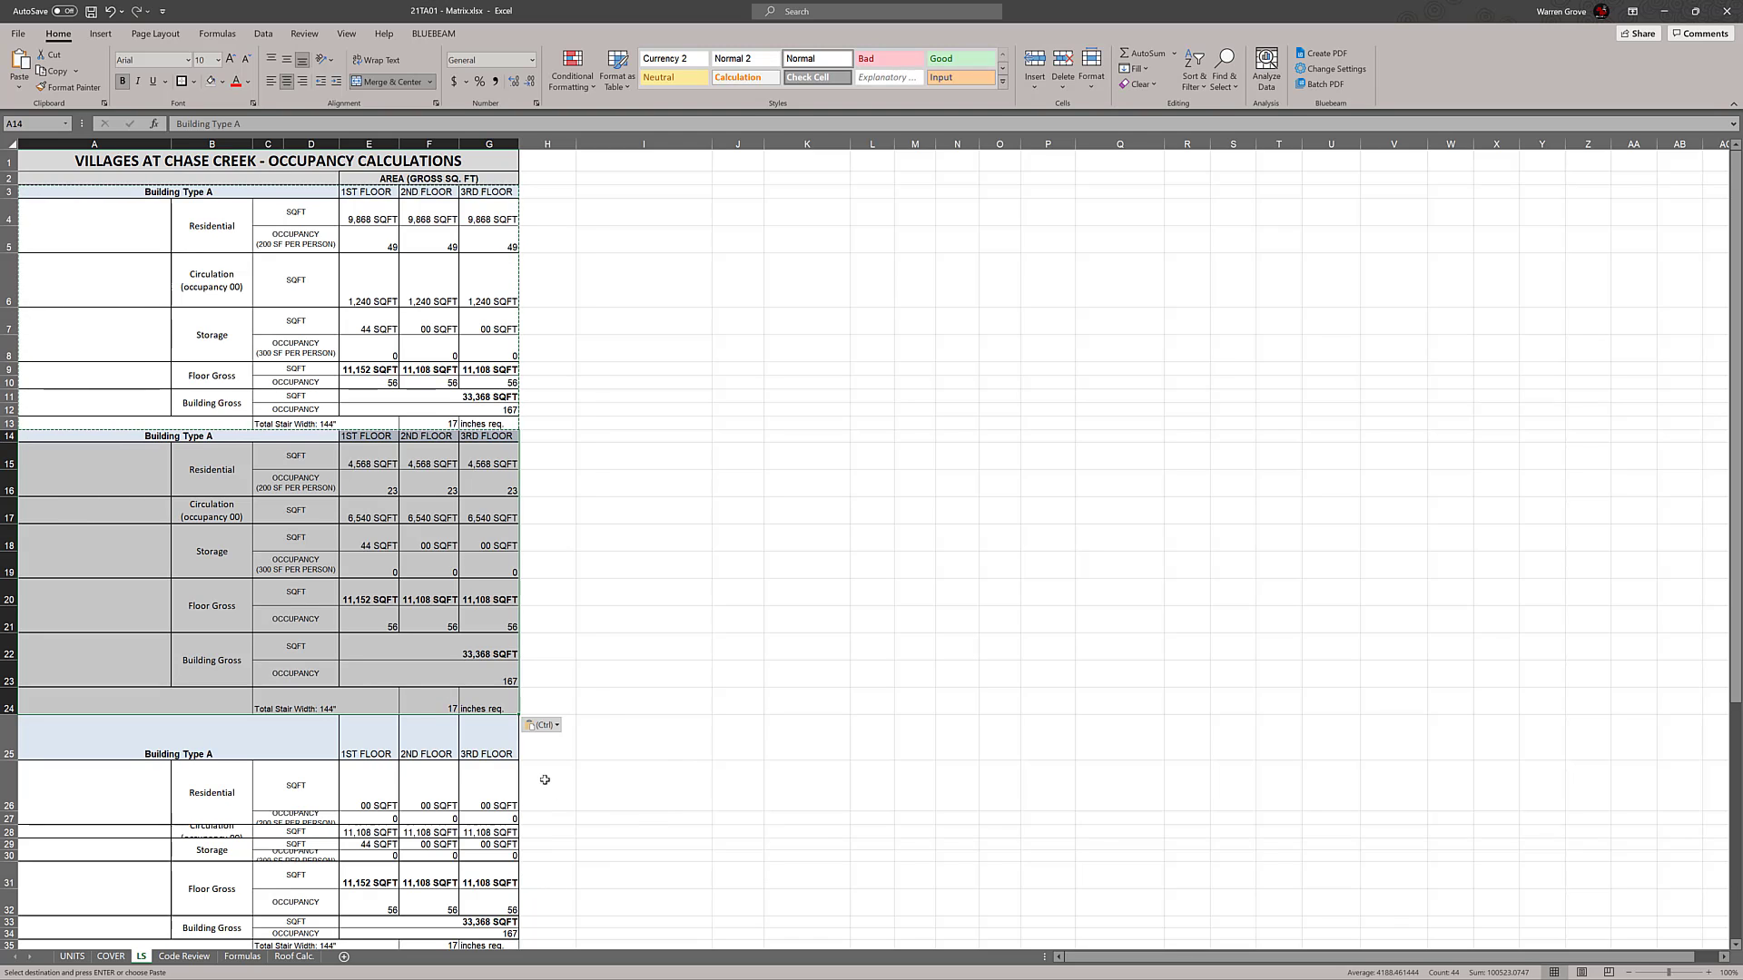
key(ctrl)
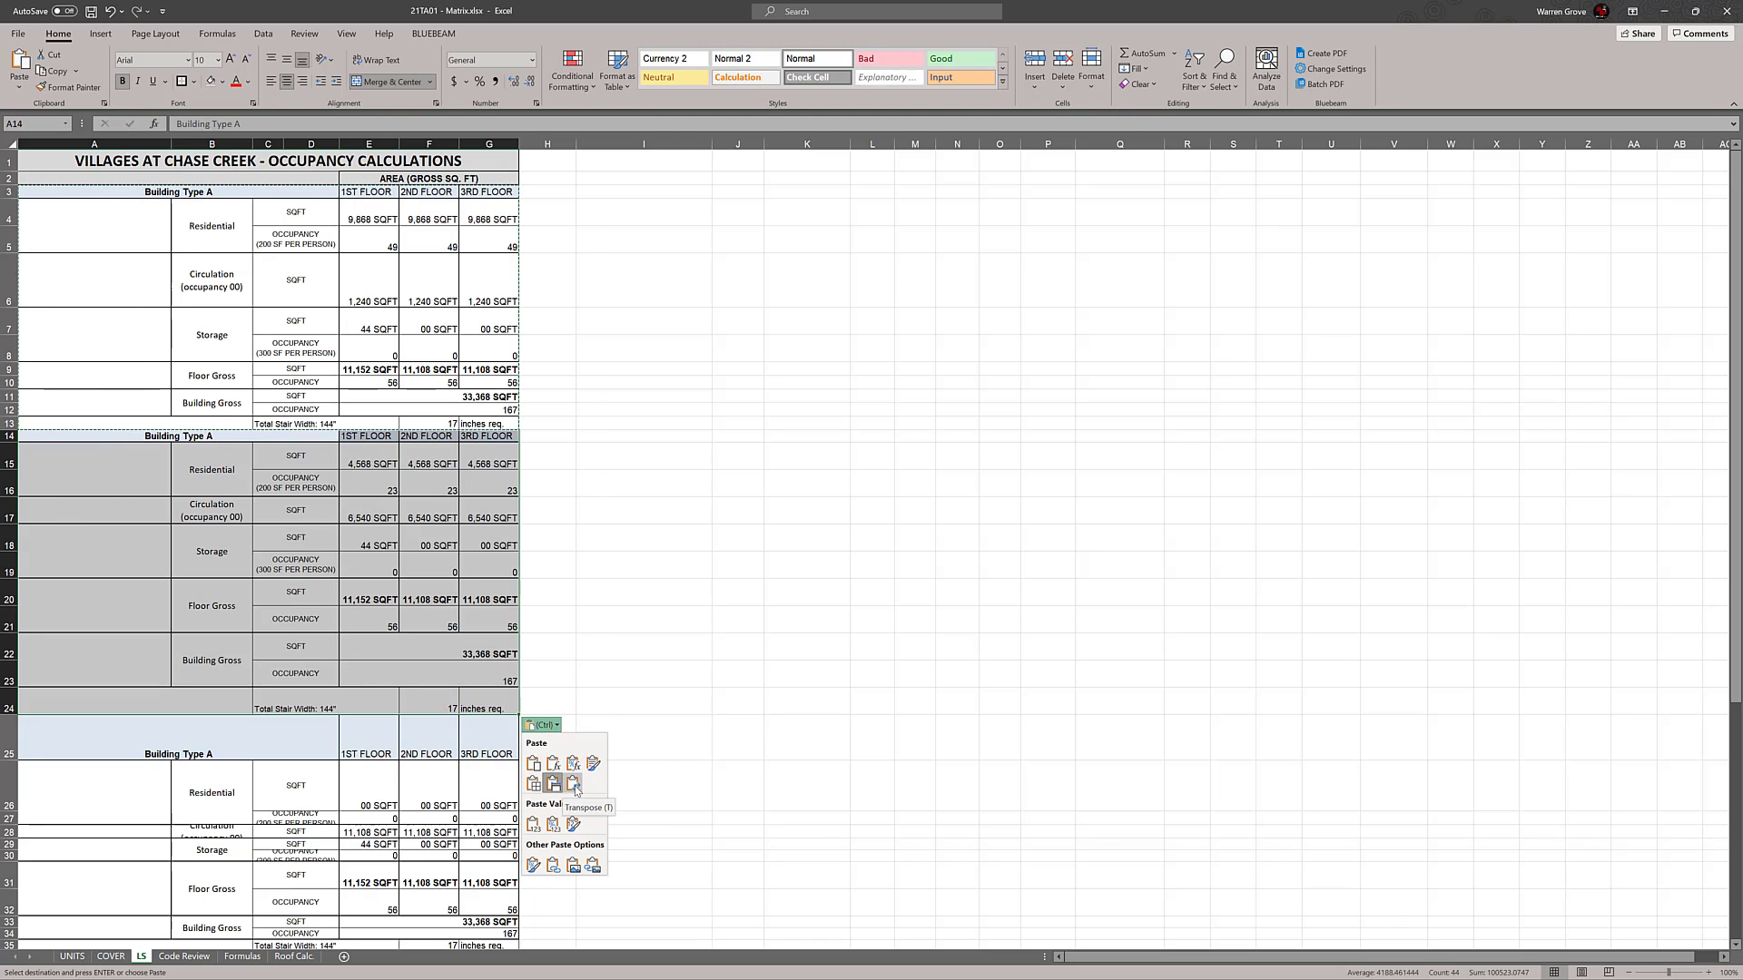
click(573, 785)
click(876, 535)
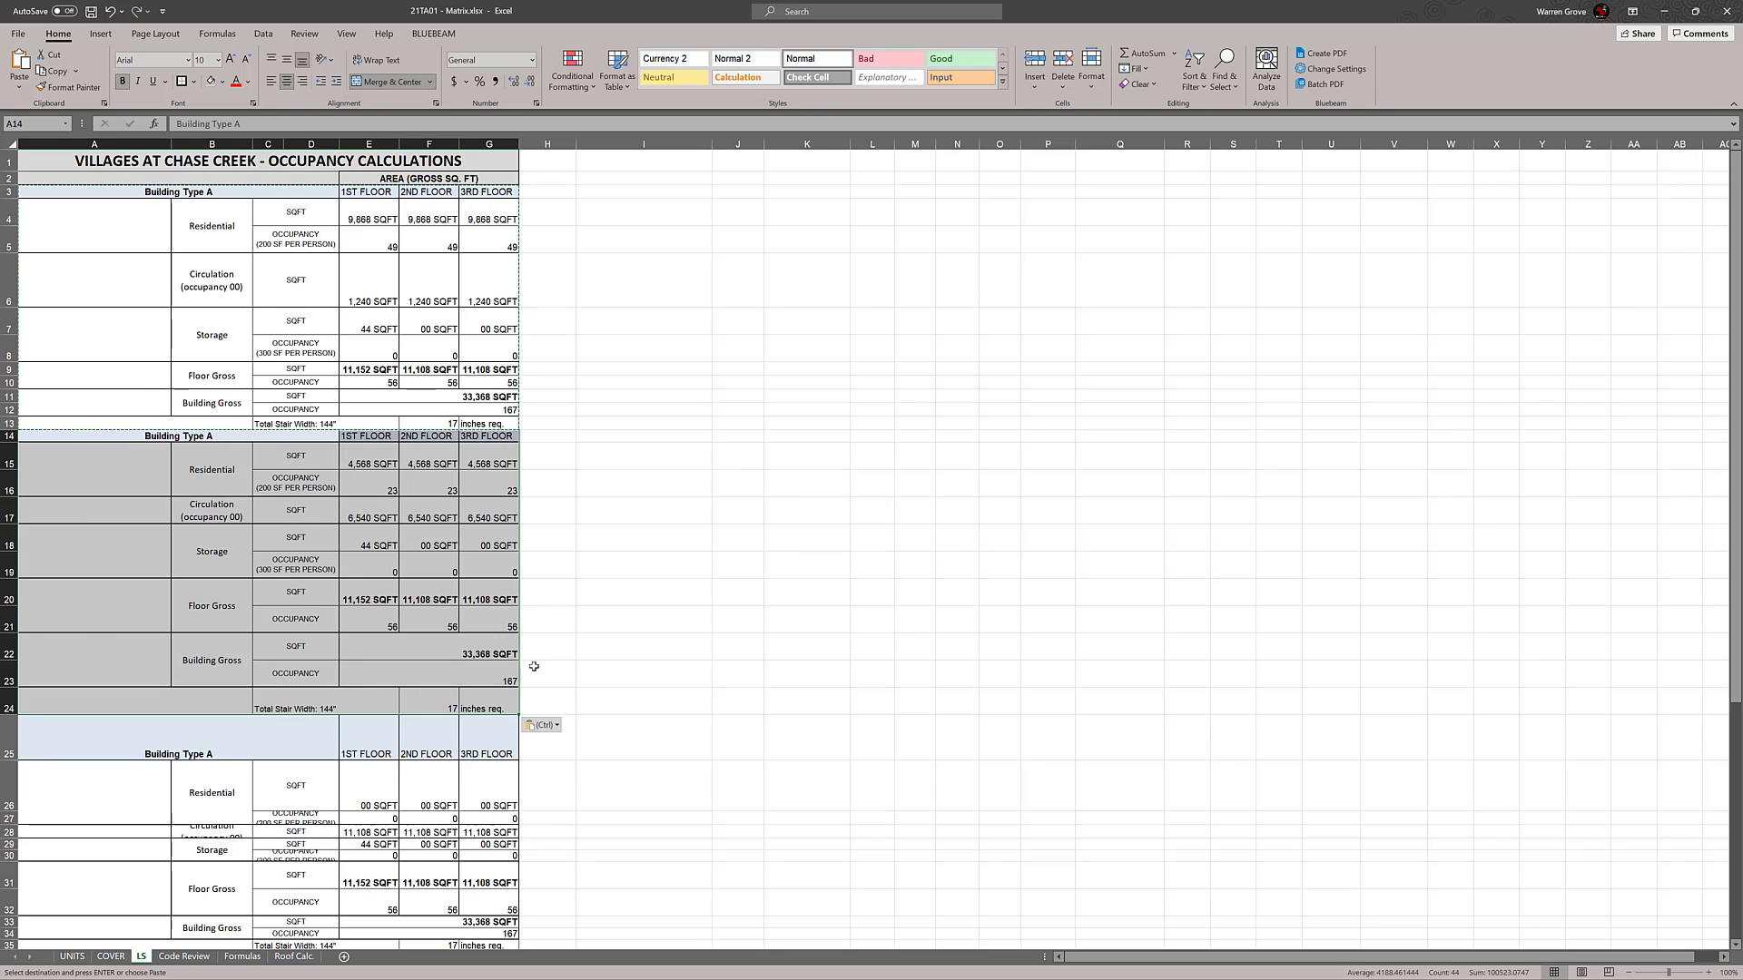
Try pasting the block into rows 14 to 24 as values with number formatting and as values with source formatting
click(543, 725)
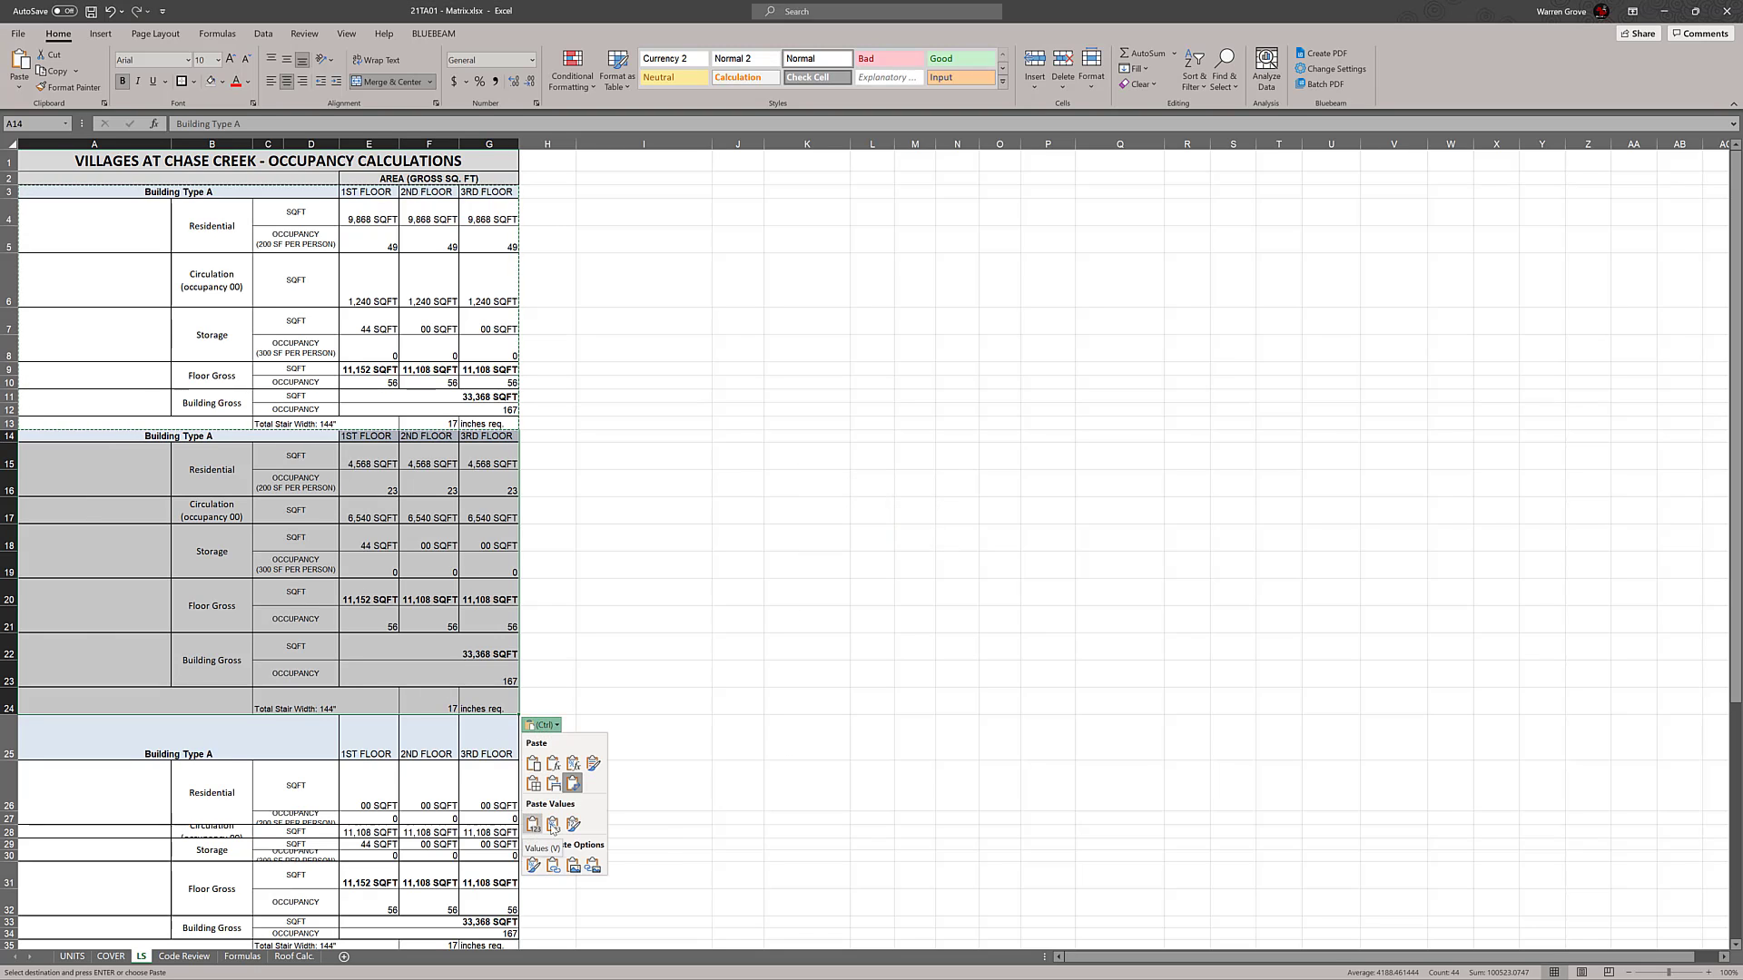
click(556, 824)
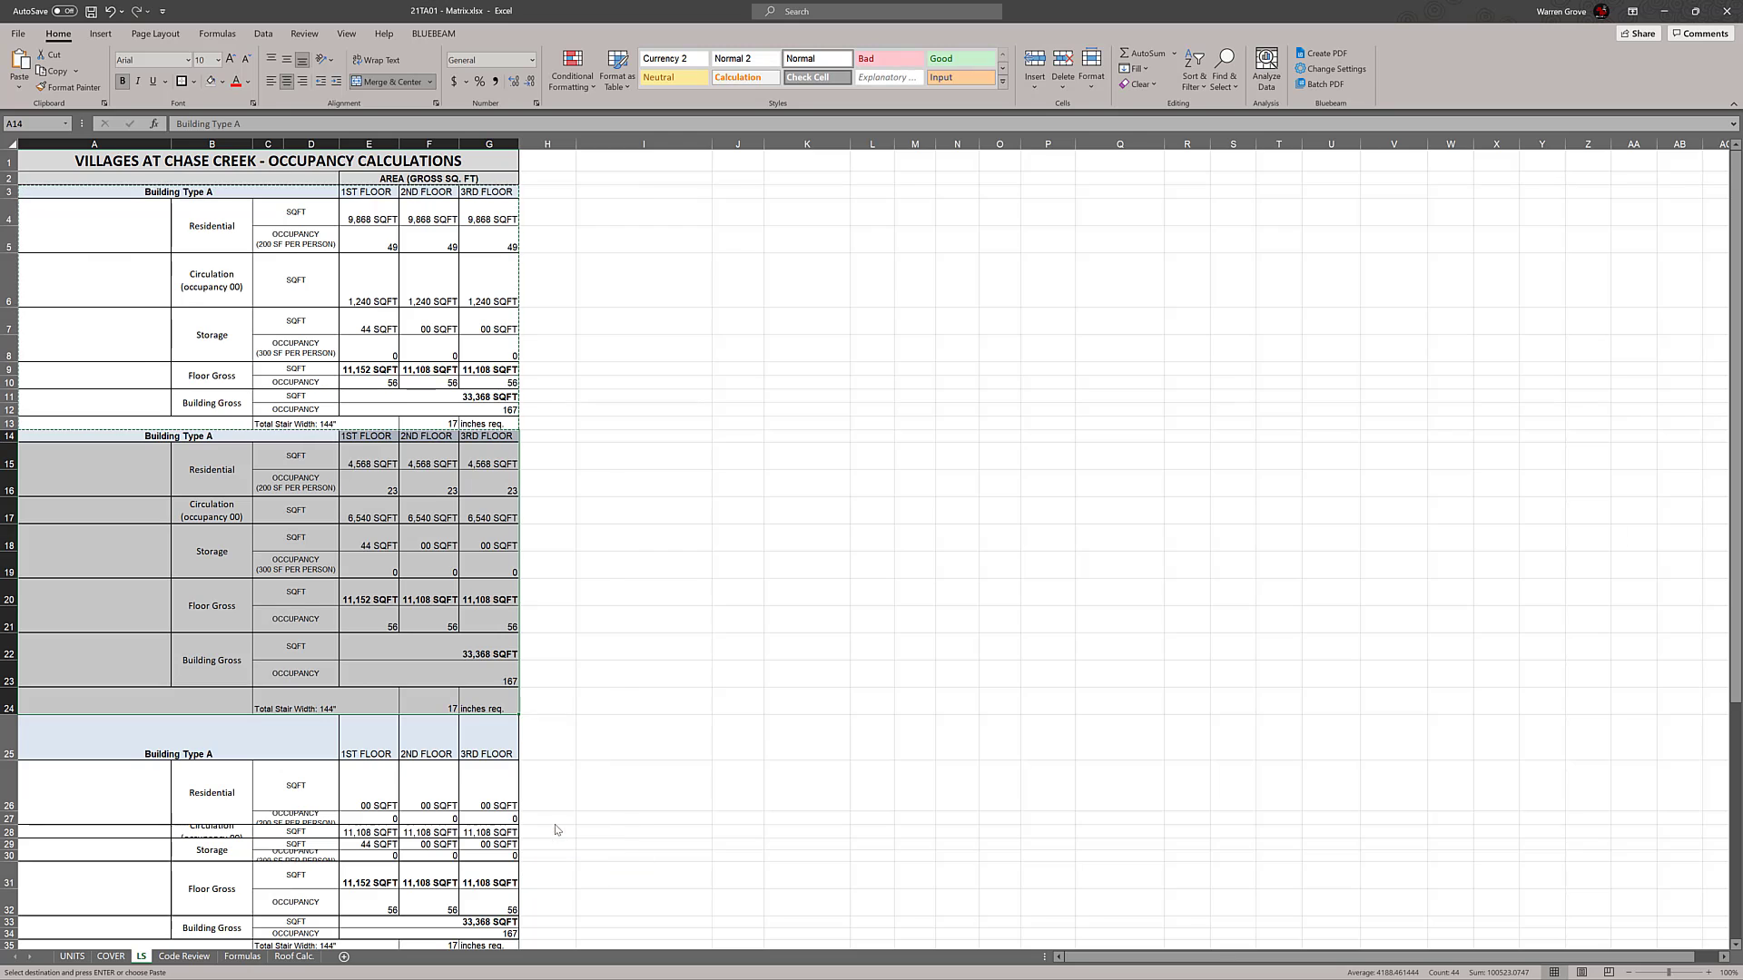
click(541, 725)
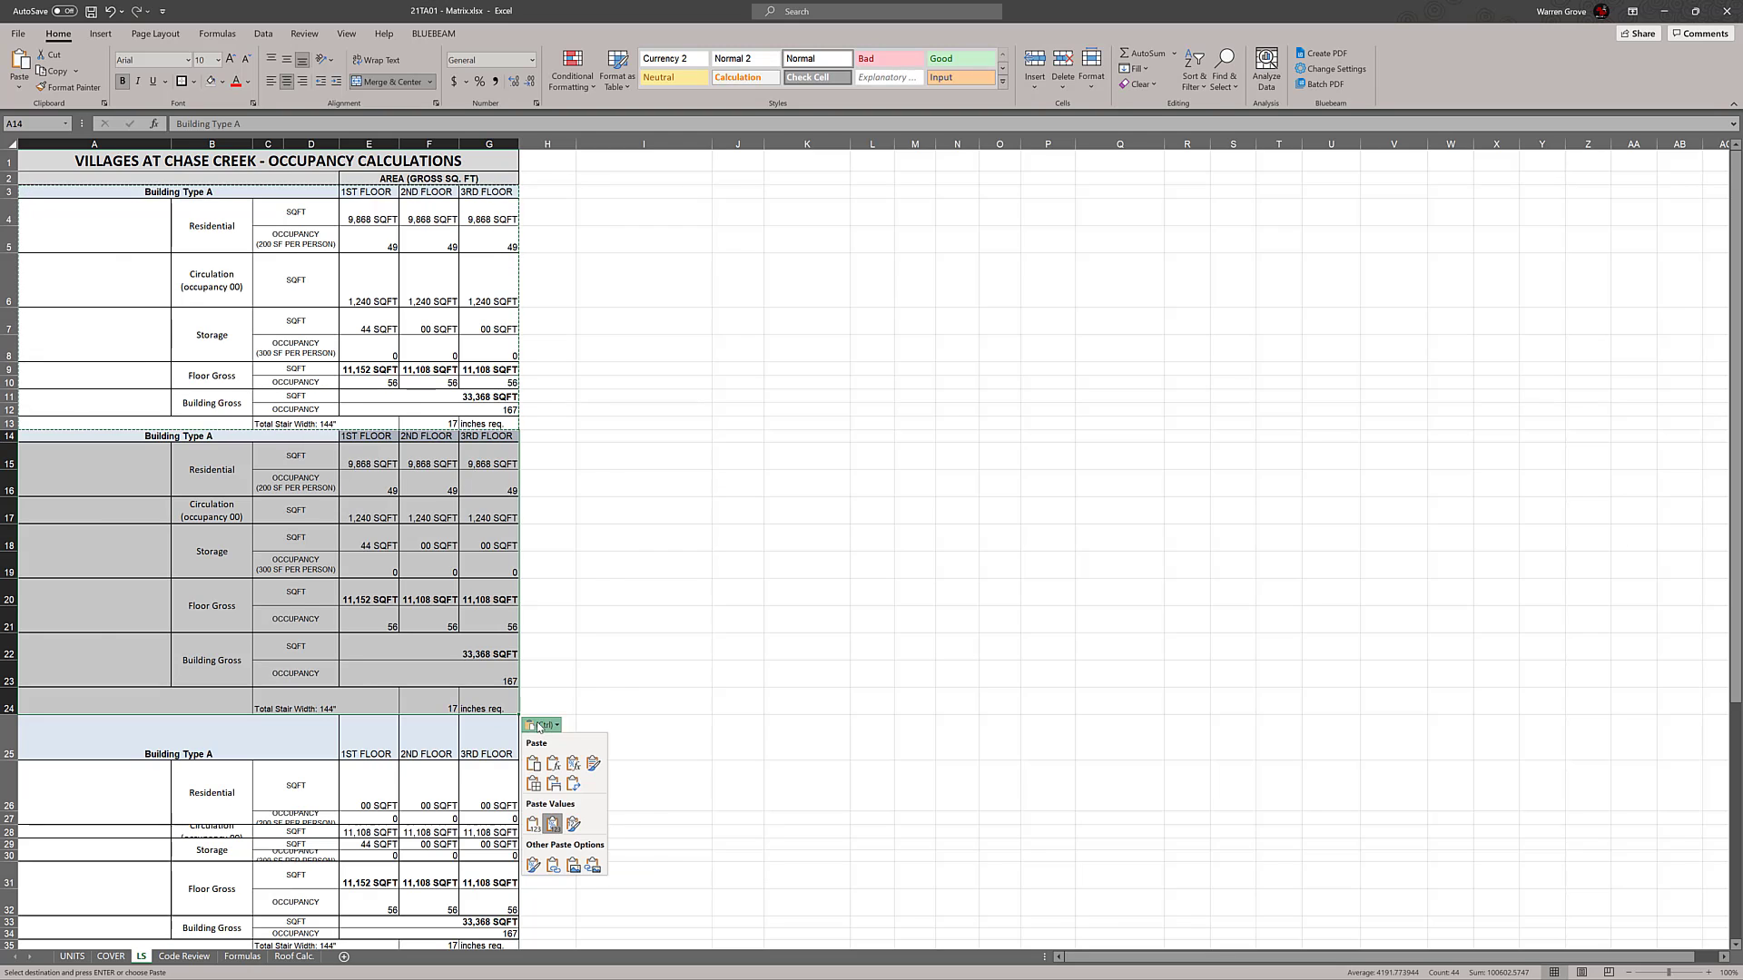
click(573, 824)
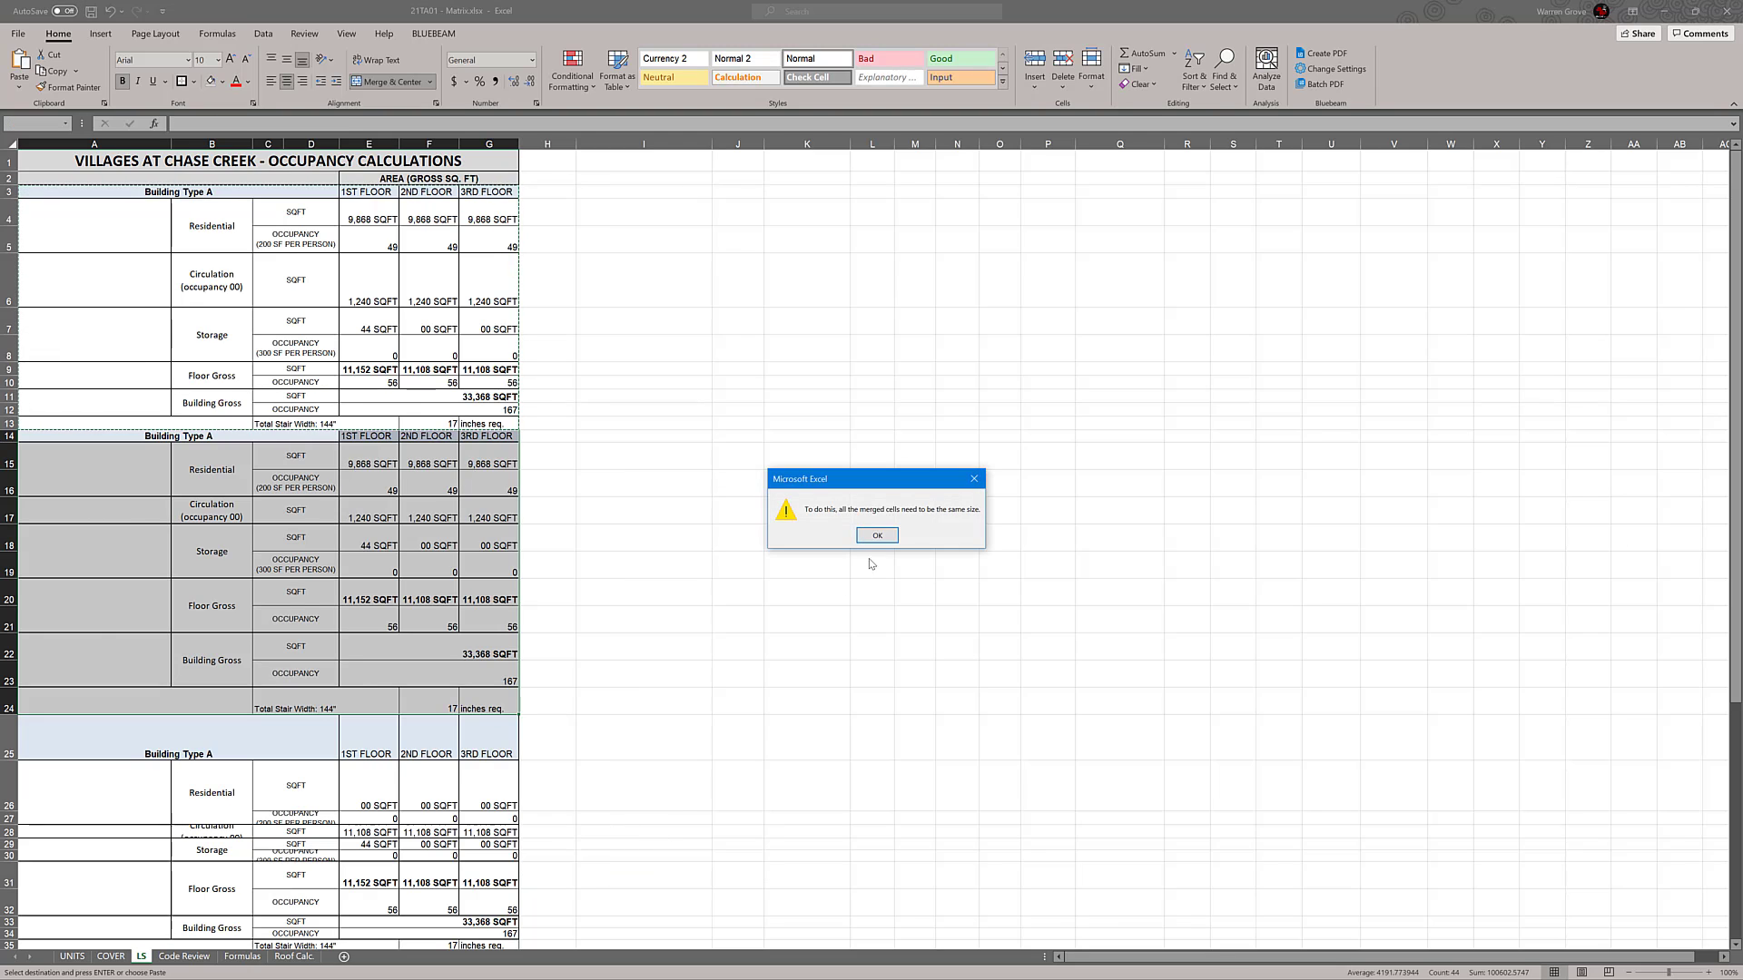
click(876, 539)
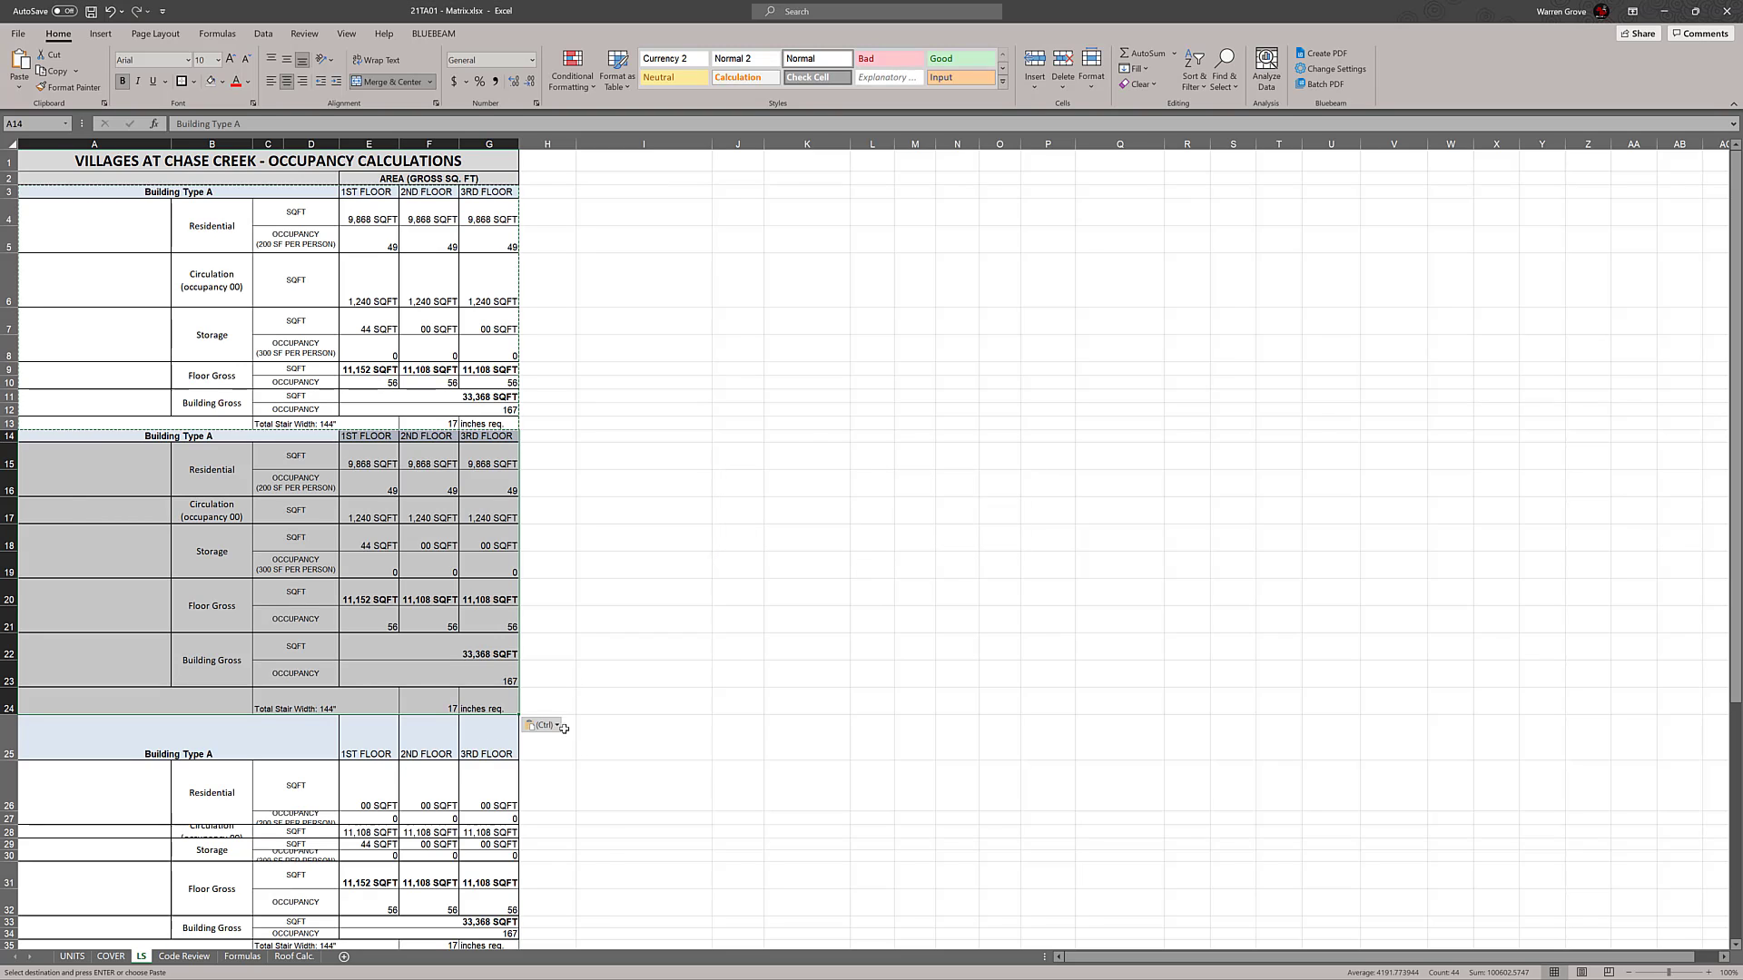
Try the formatting-only paste on rows 14 to 24, and switch back to the standard paste
click(543, 726)
click(534, 865)
click(555, 725)
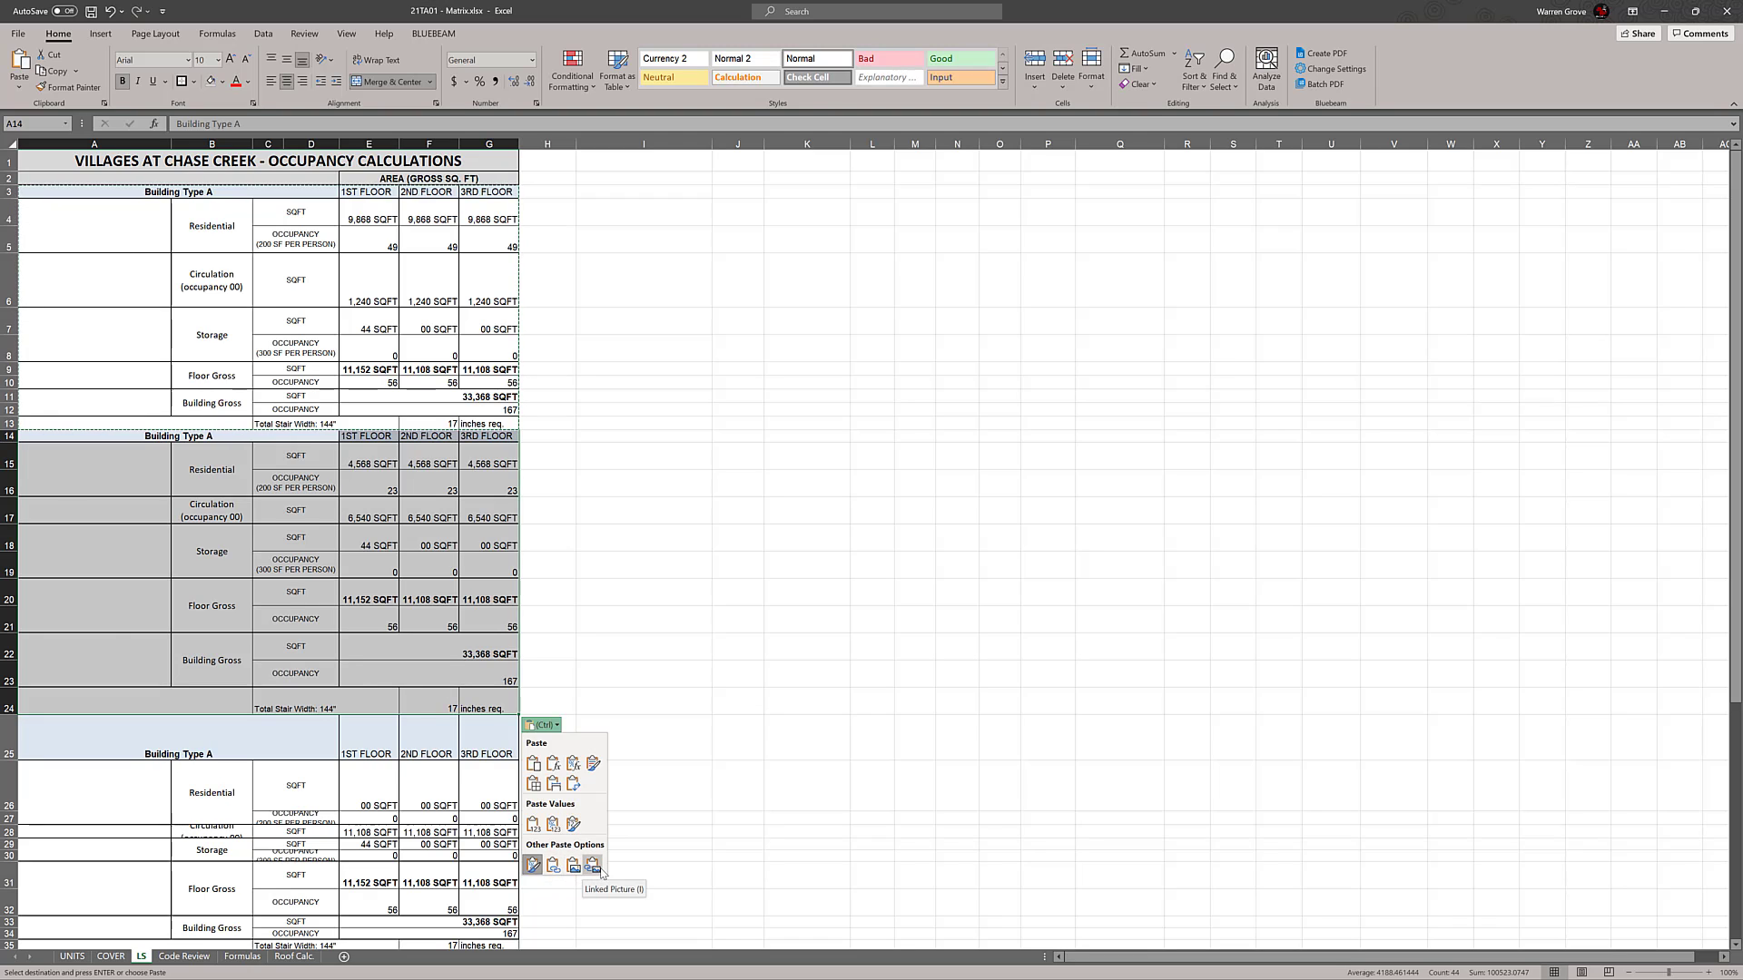
click(534, 764)
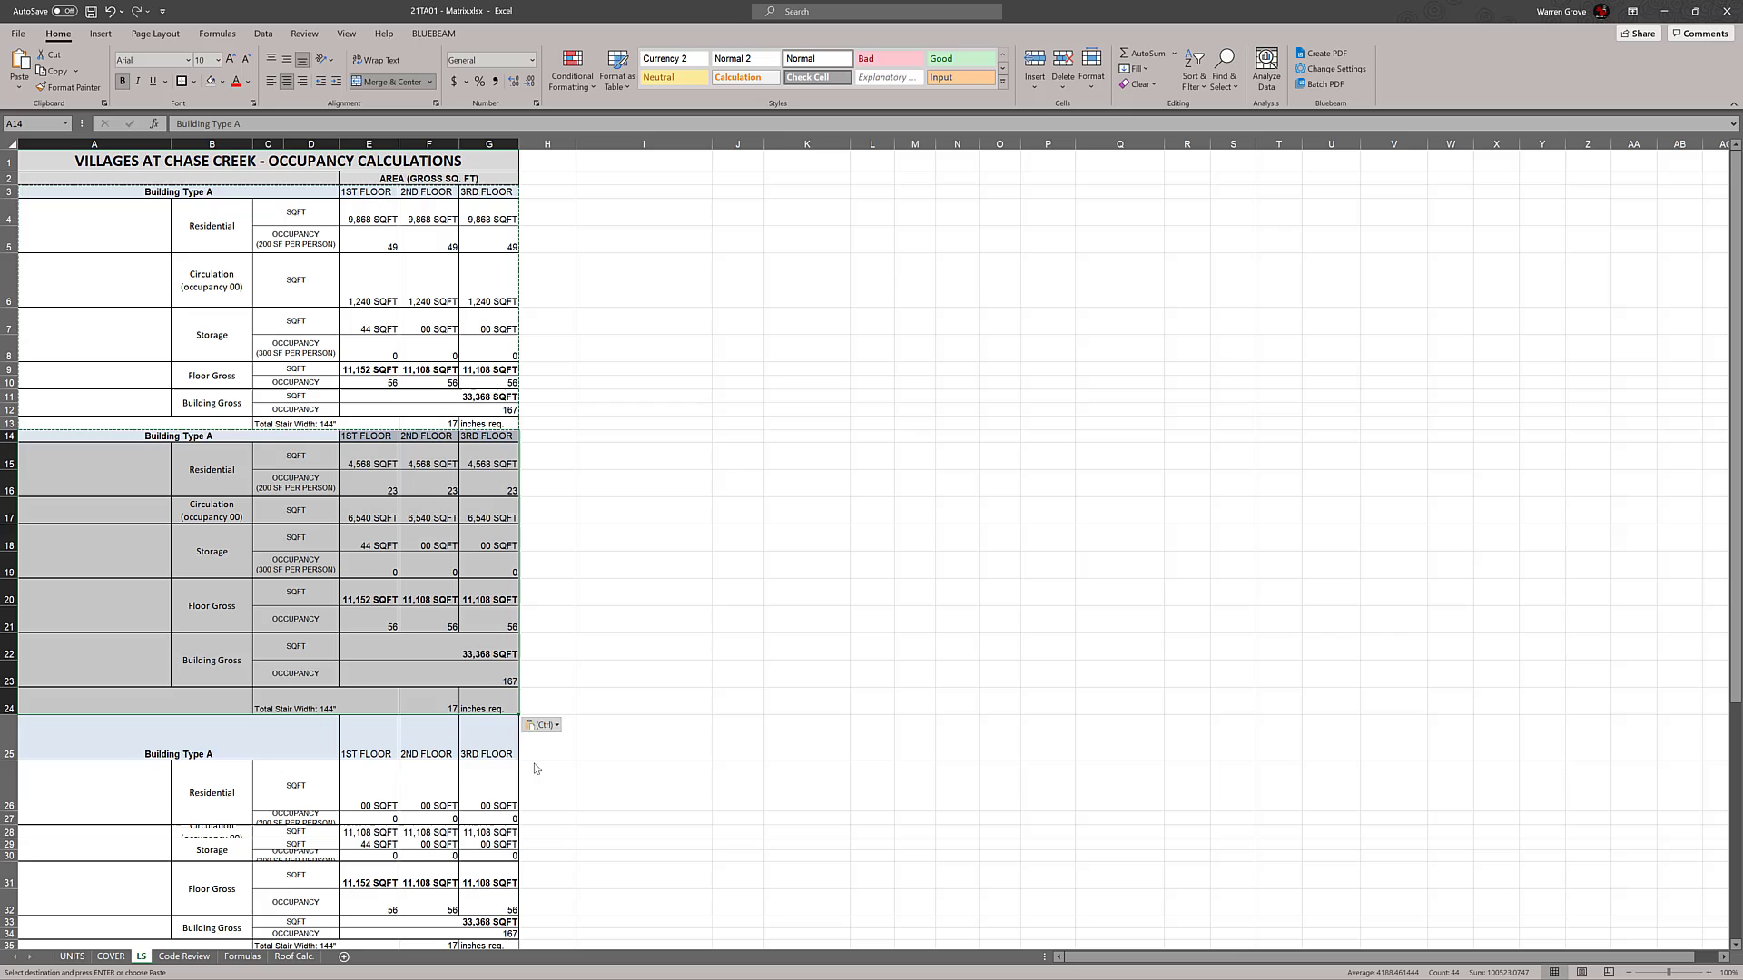
click(748, 663)
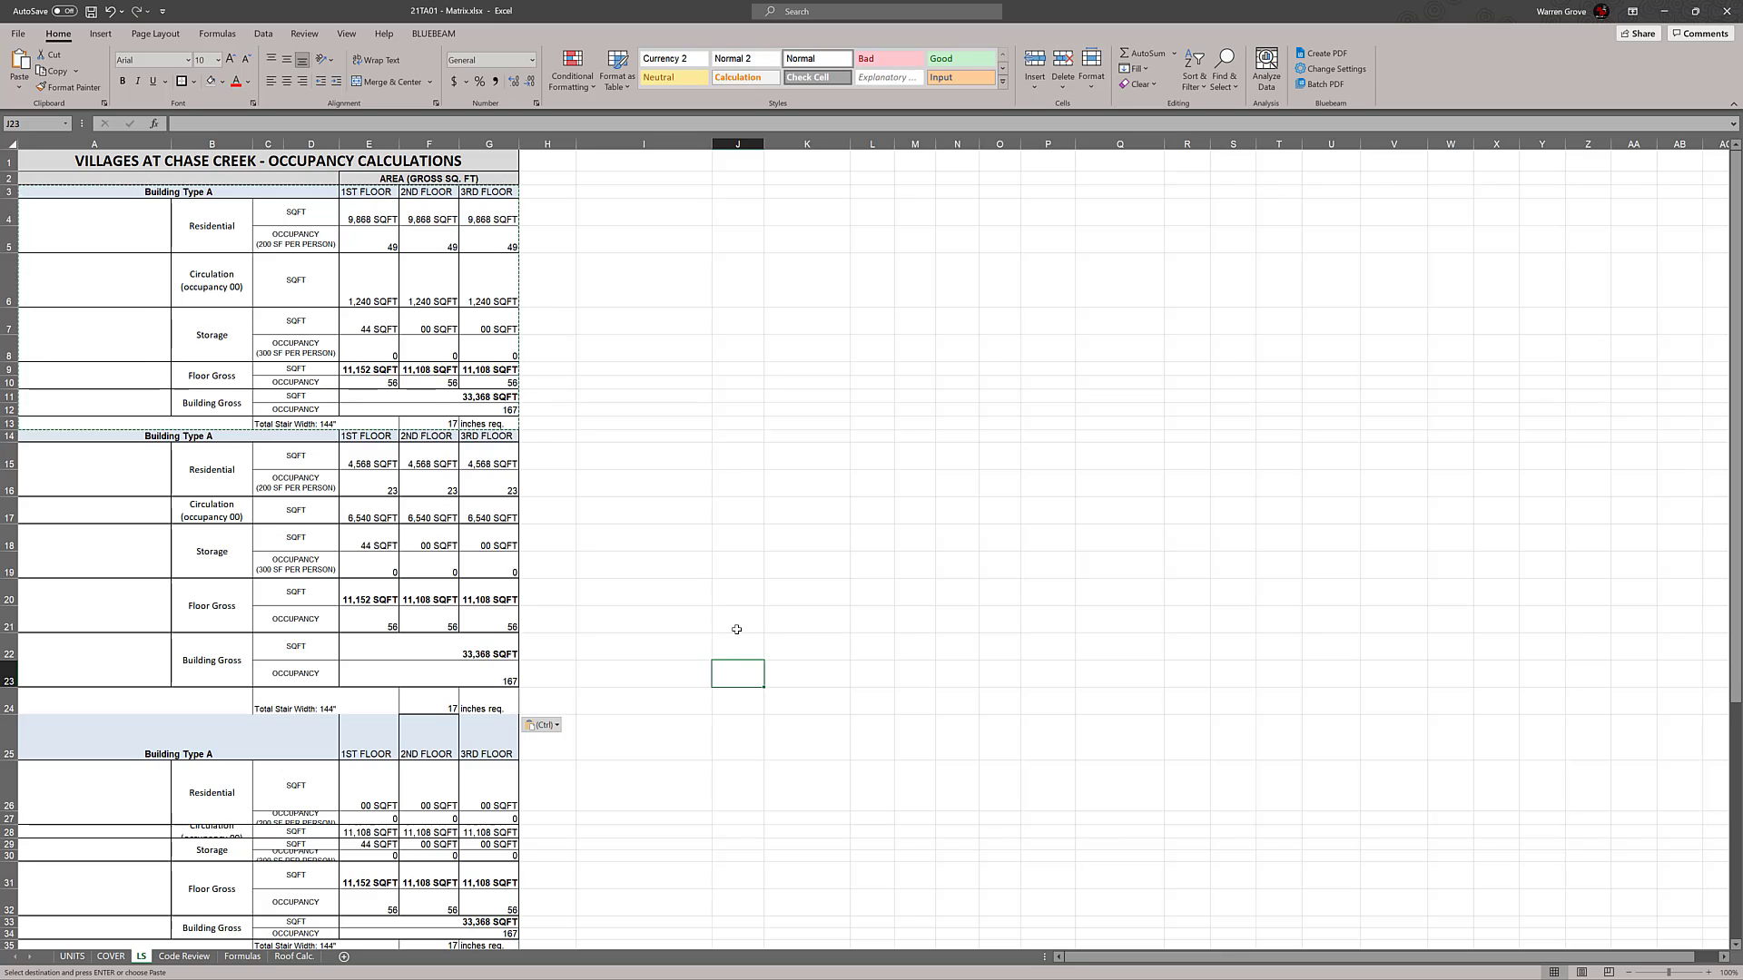
scroll(736, 629, down, 3)
key(Escape)
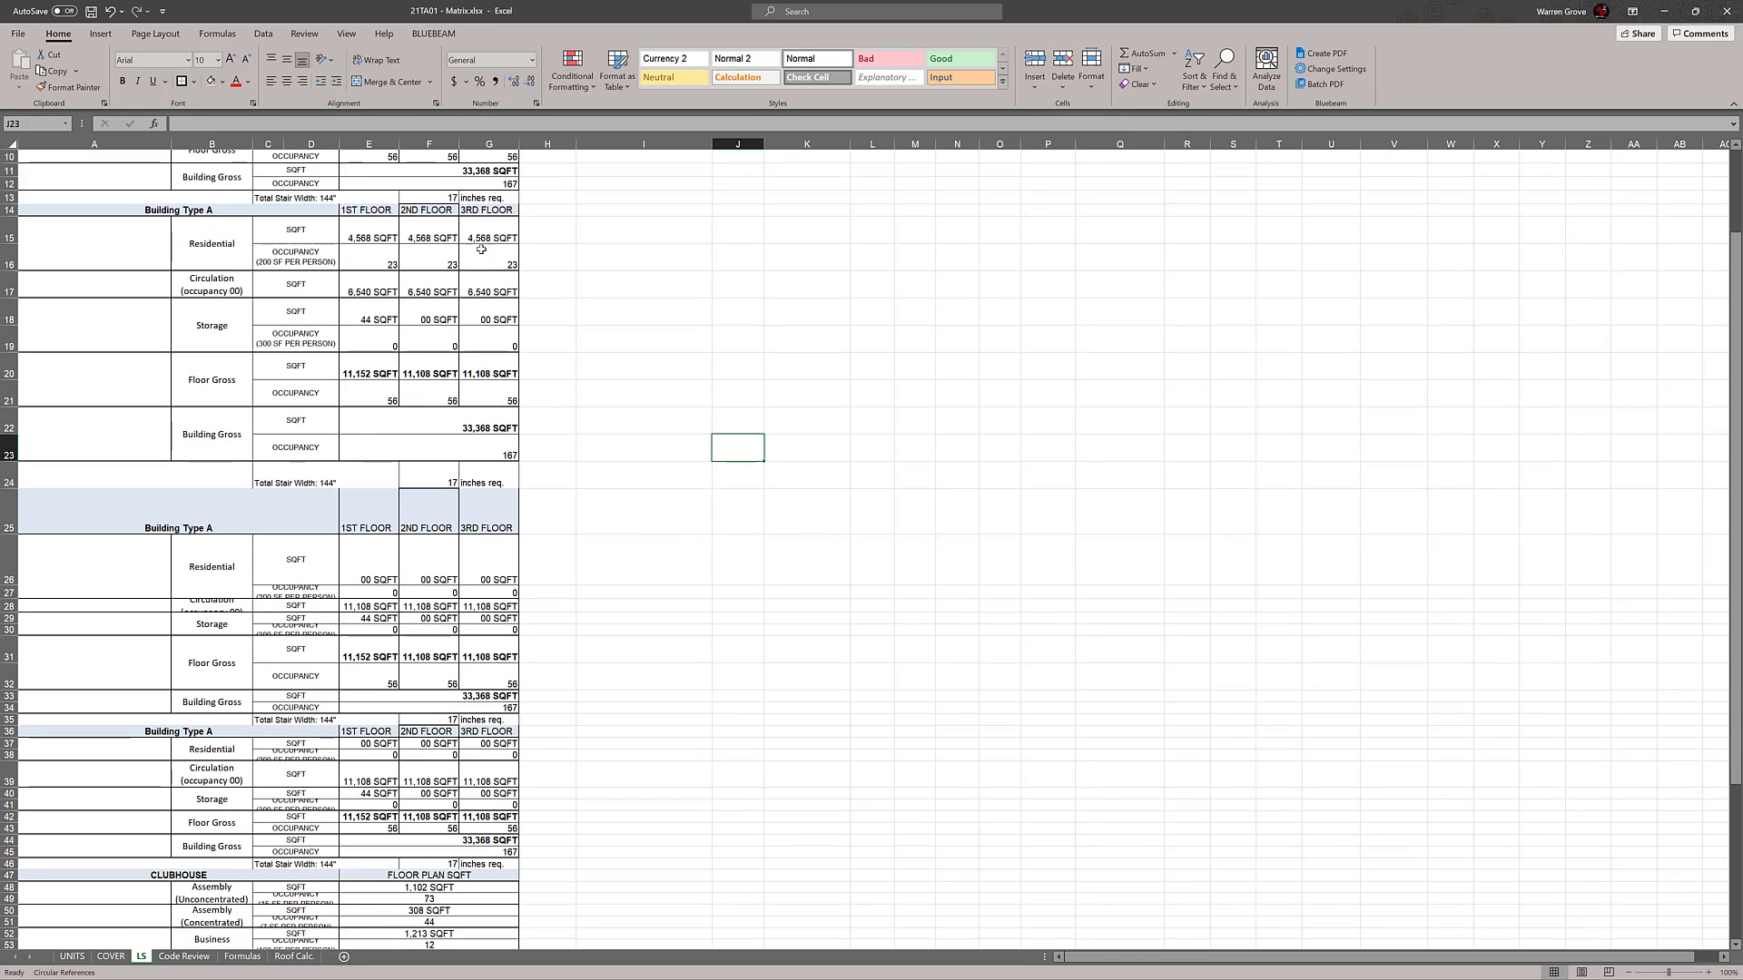
Reduce the height of row 24, the duplicate block's Total Stair Width row, to fit a single line of text
double_click(426, 229)
key(Return)
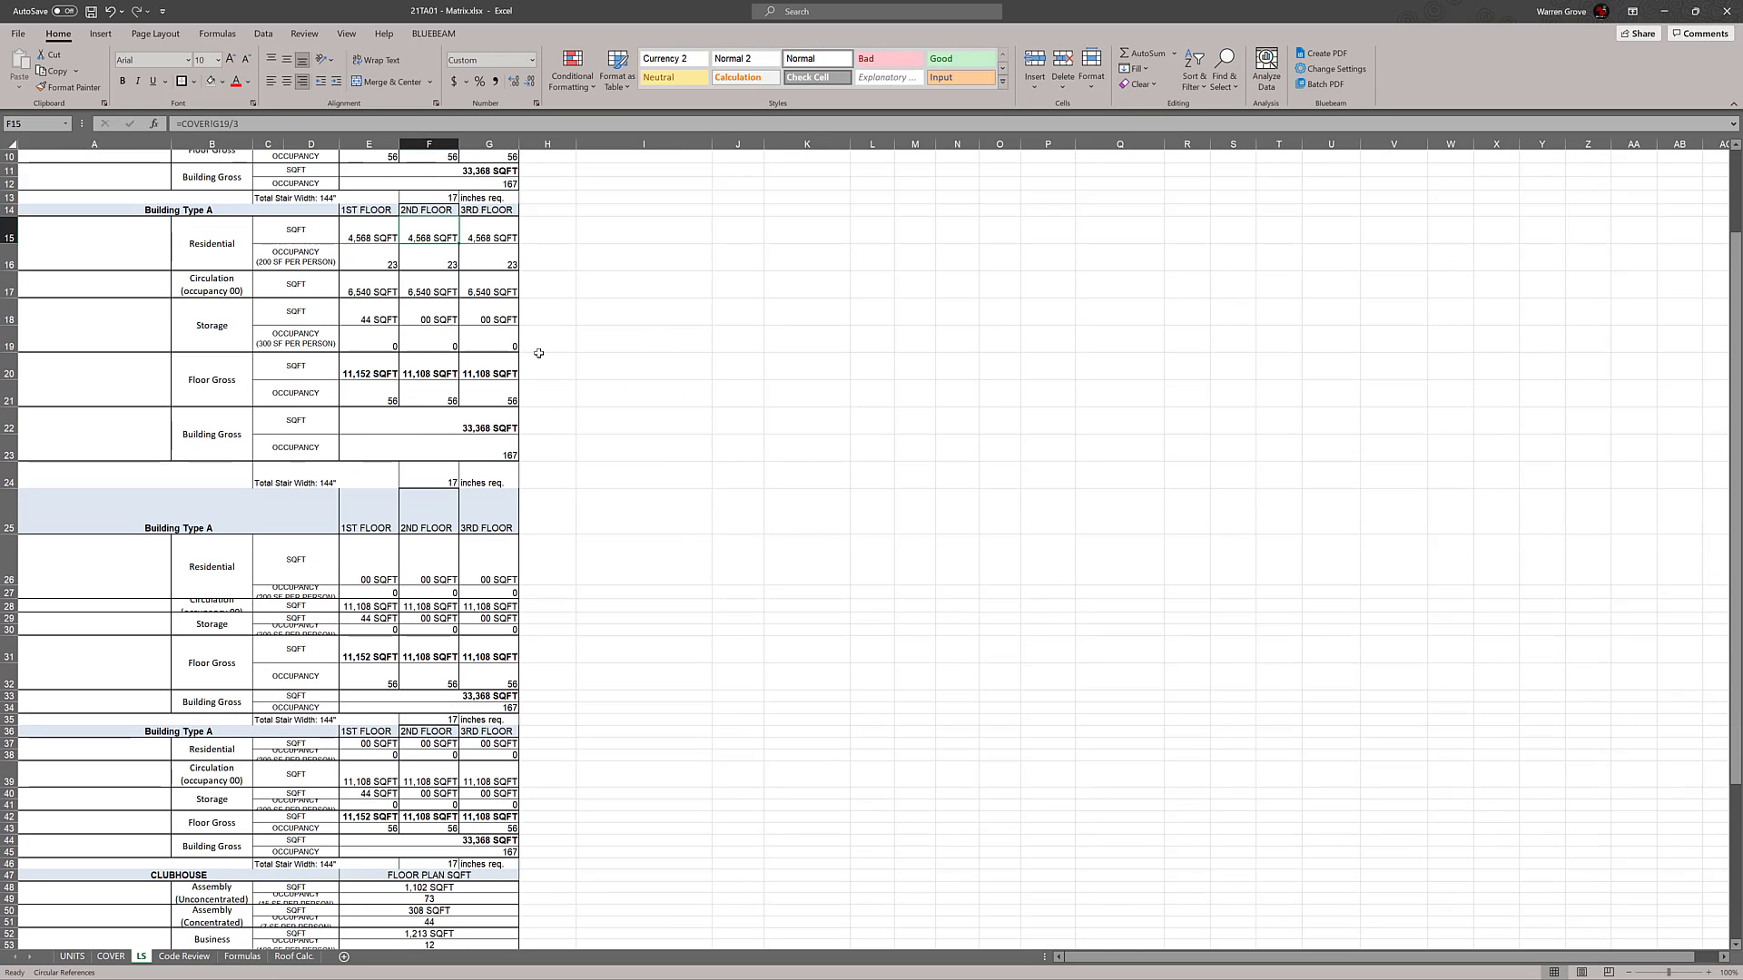
click(473, 371)
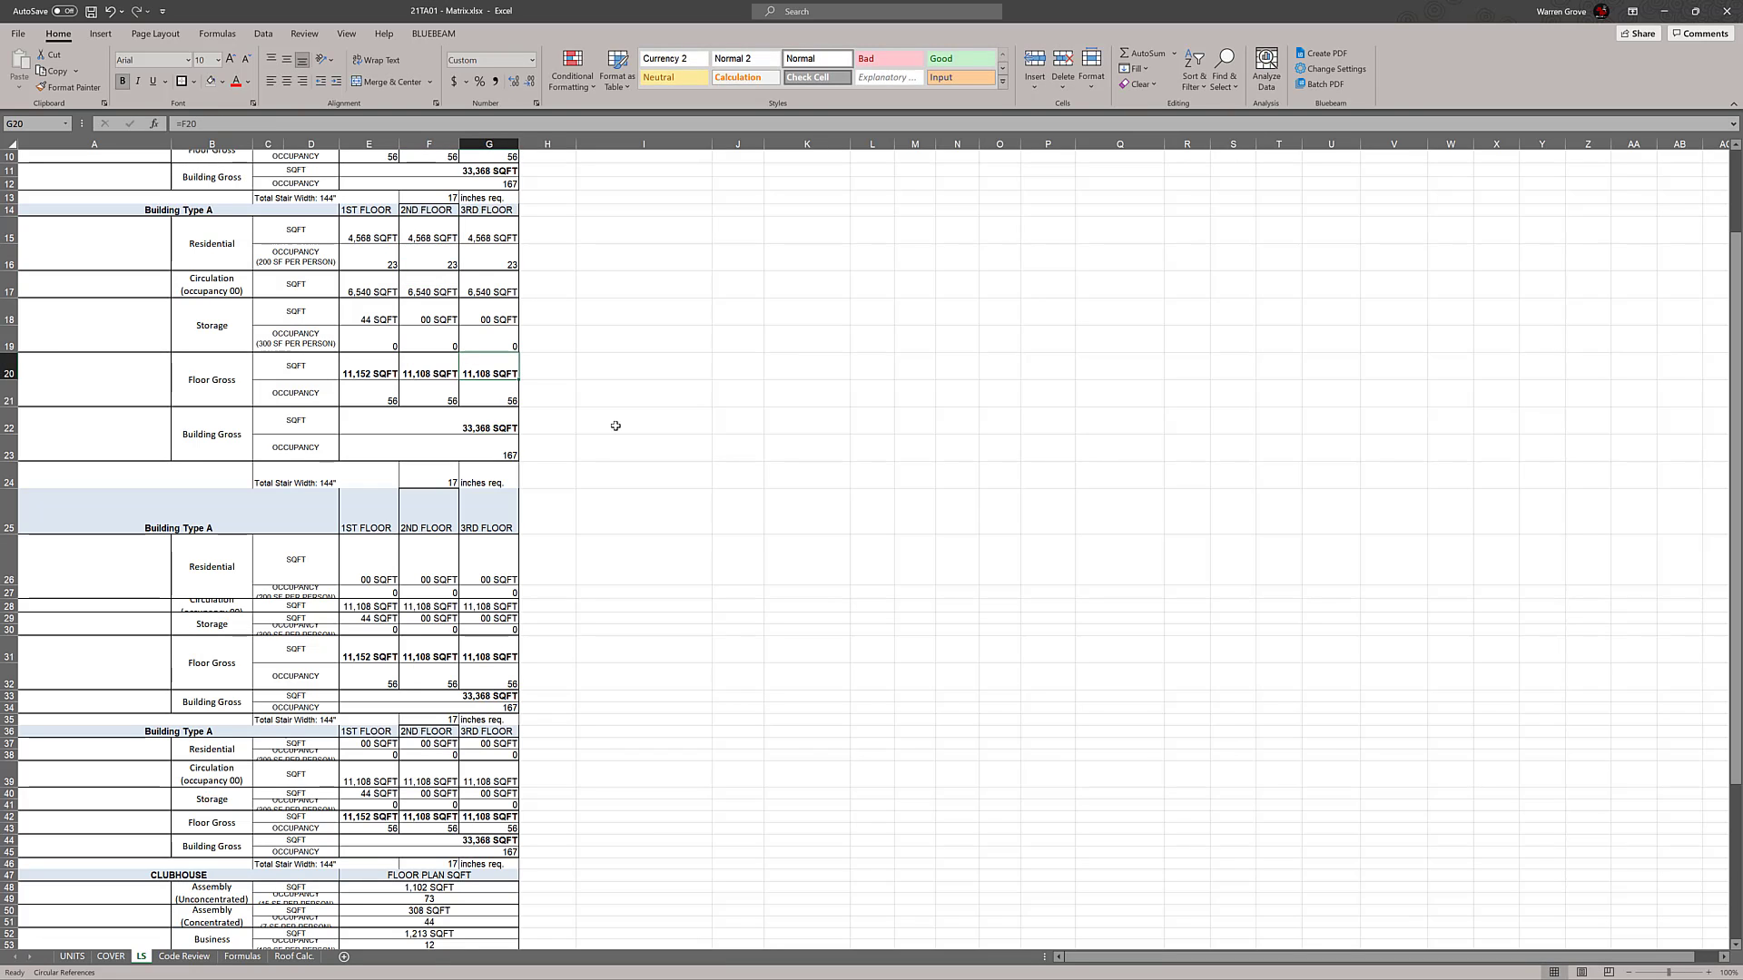
drag(7, 491, 8, 474)
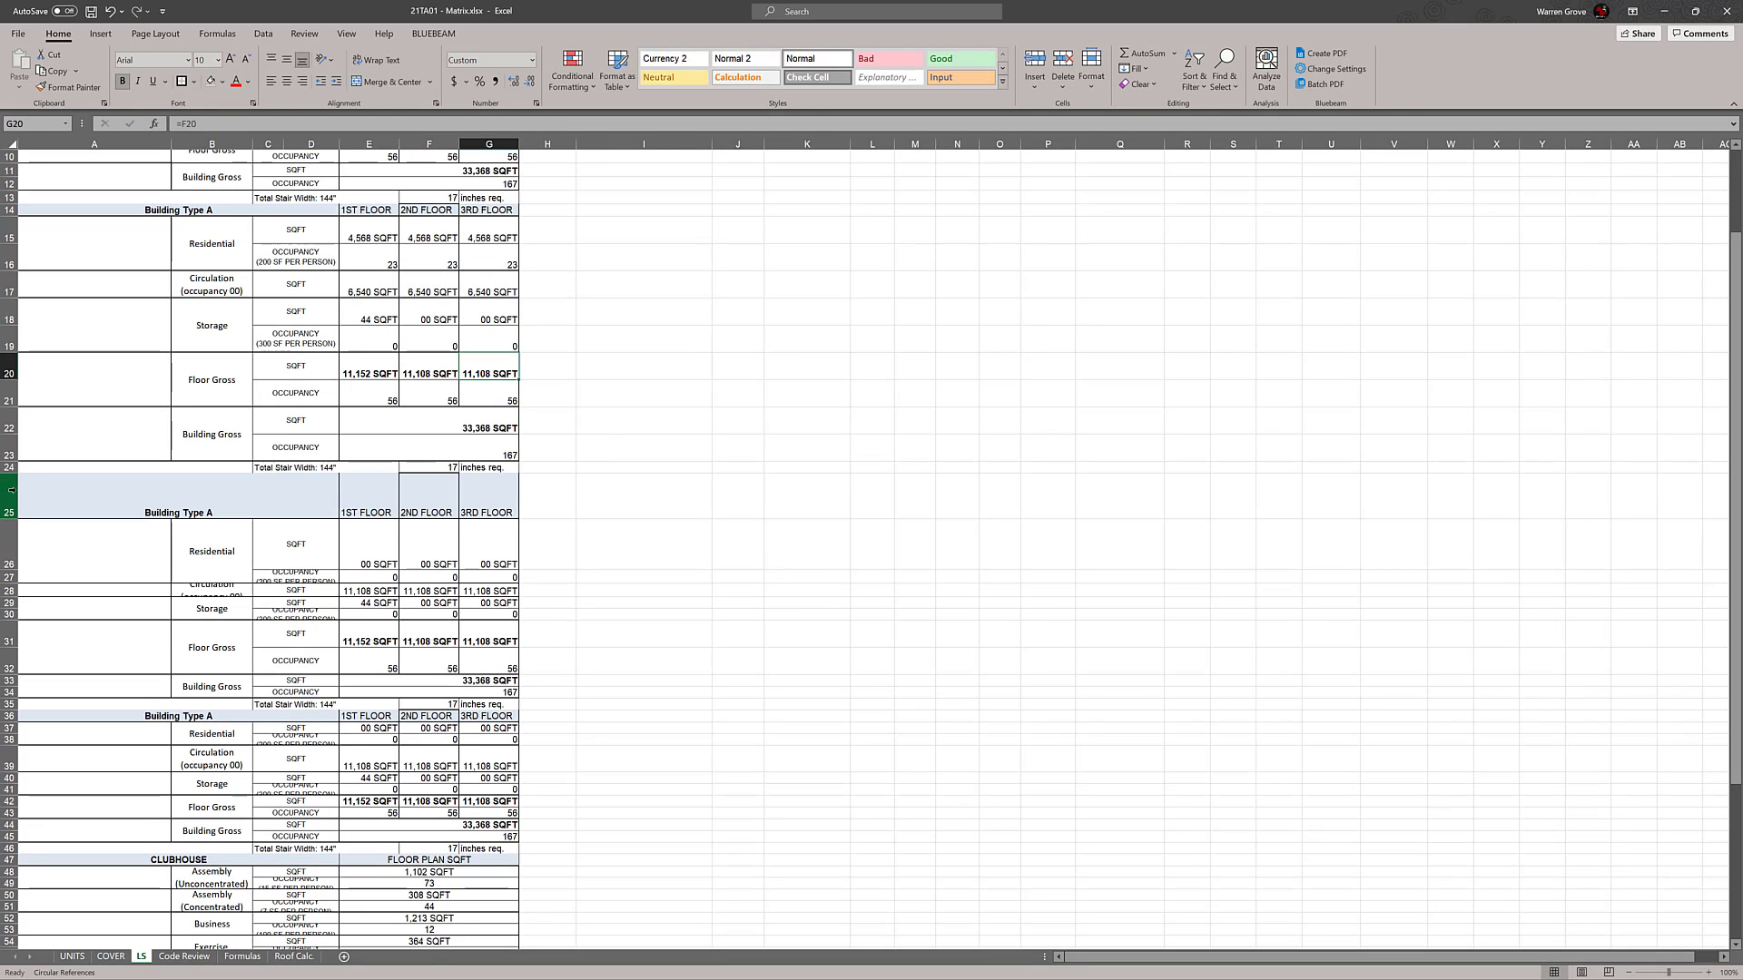
drag(115, 495, 491, 502)
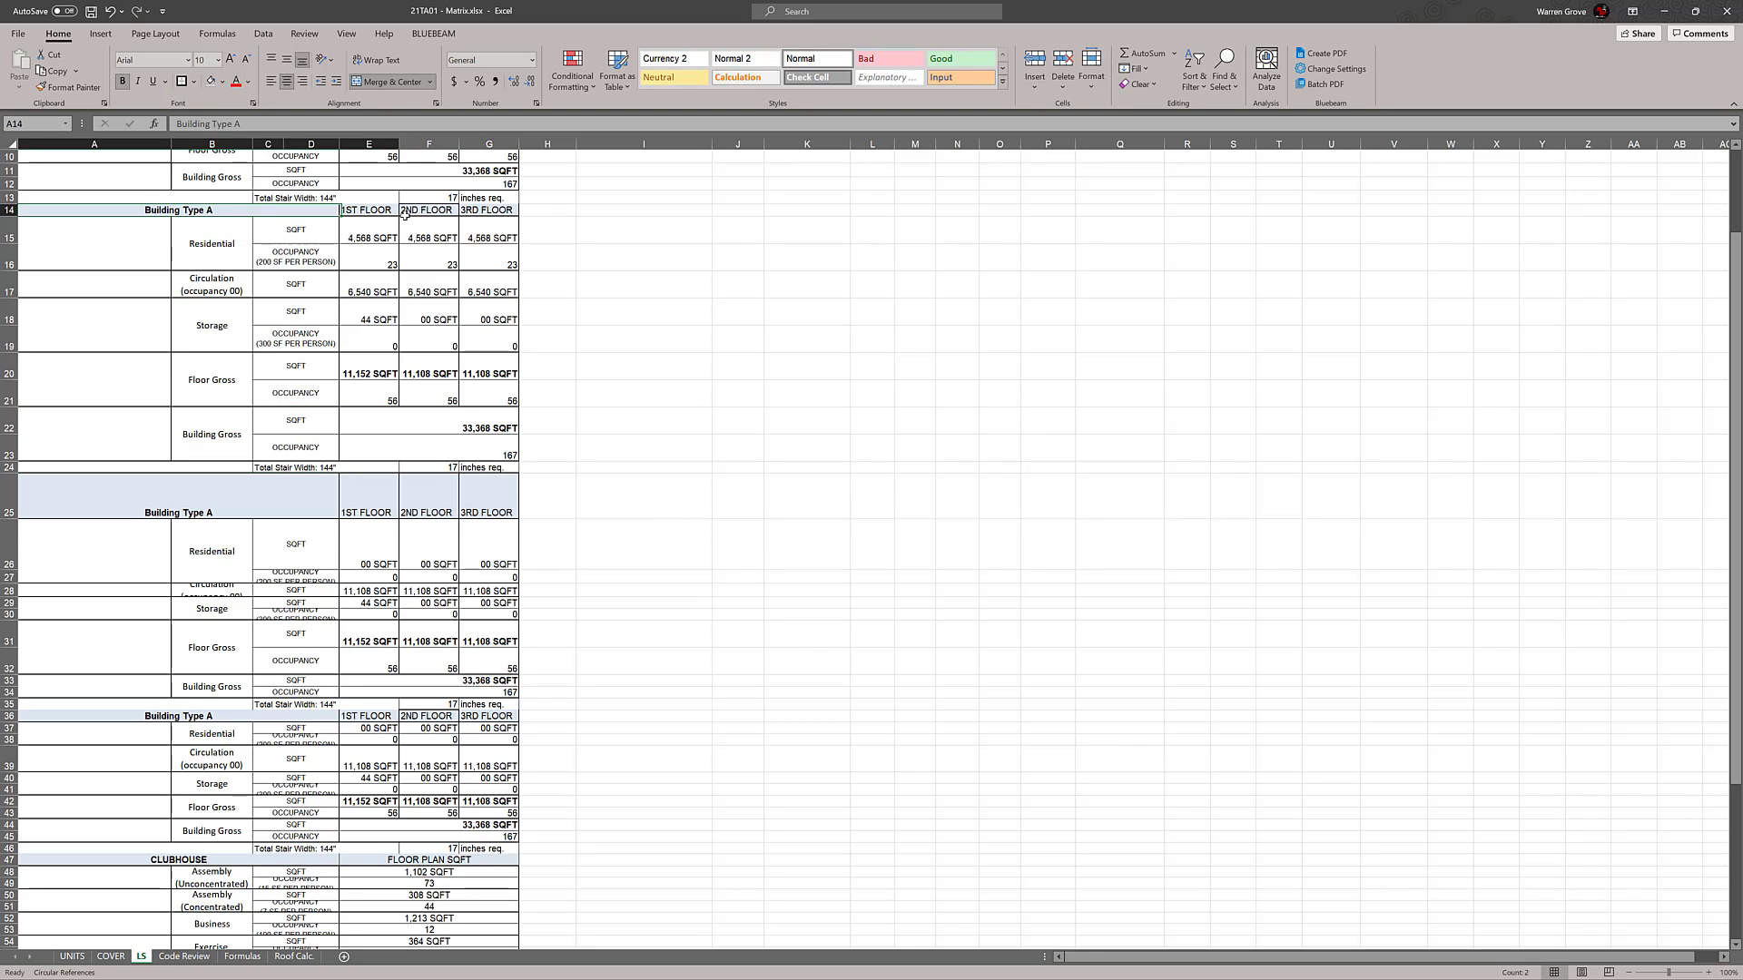
click(785, 318)
Rename the block heading in row 14 to Building Type B
scroll(737, 342, up, 3)
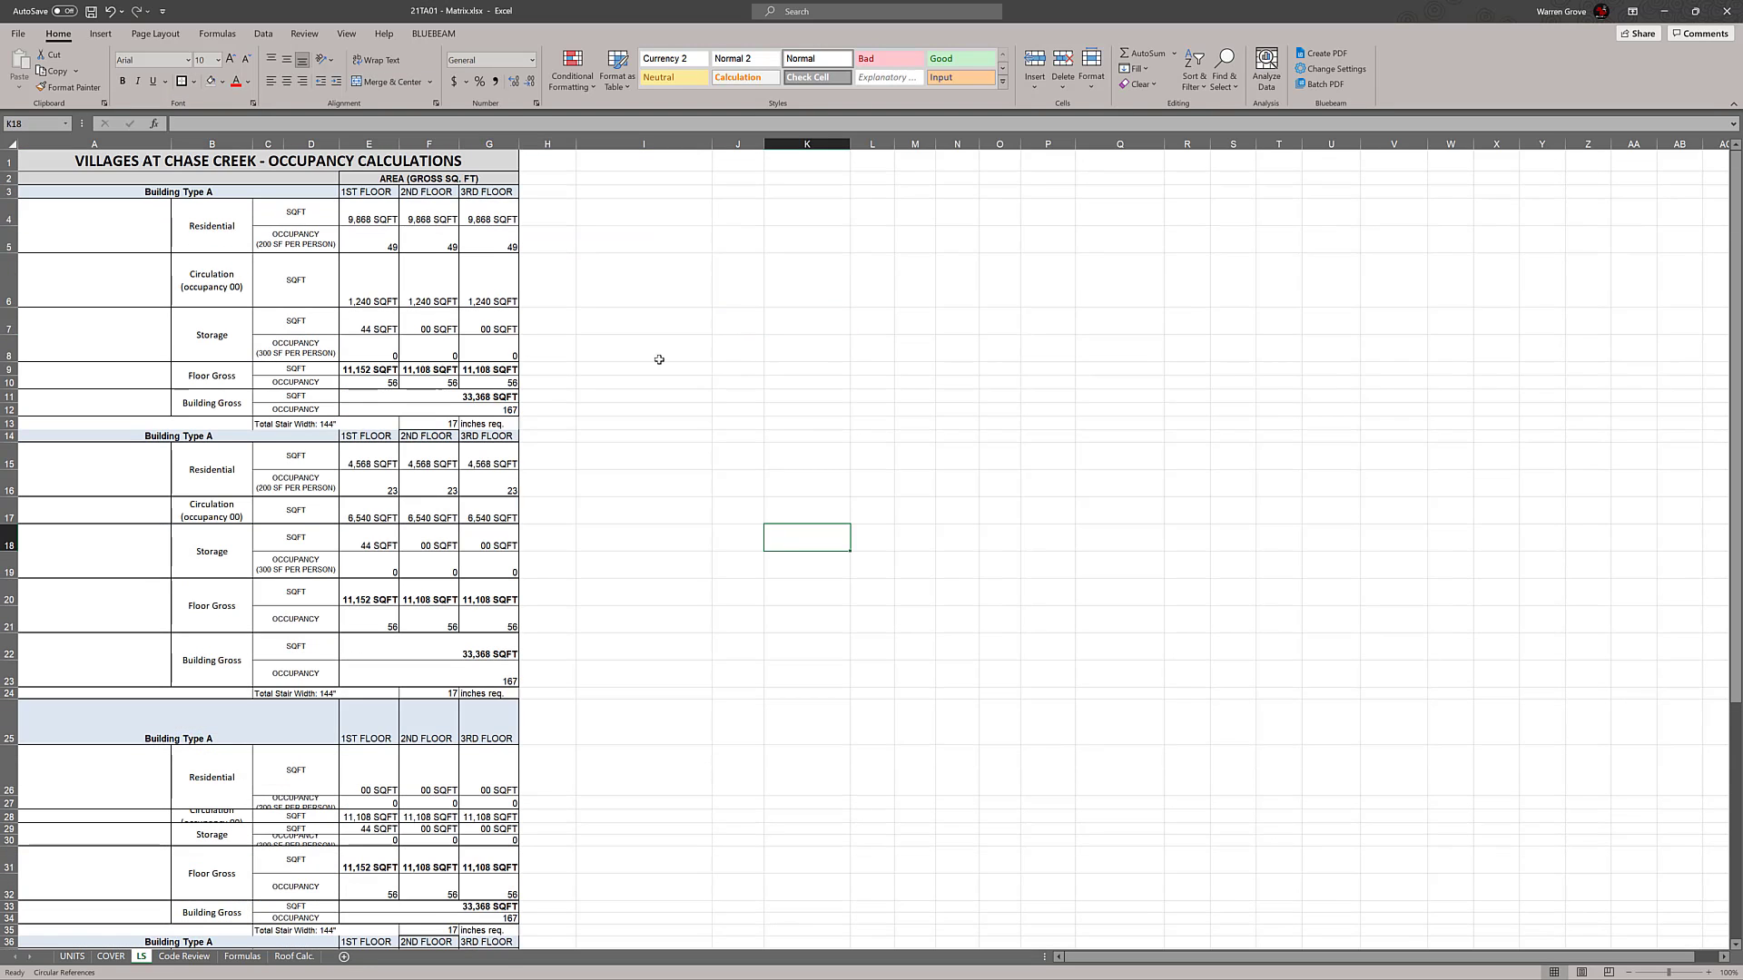
double_click(228, 437)
key(BackSpace)
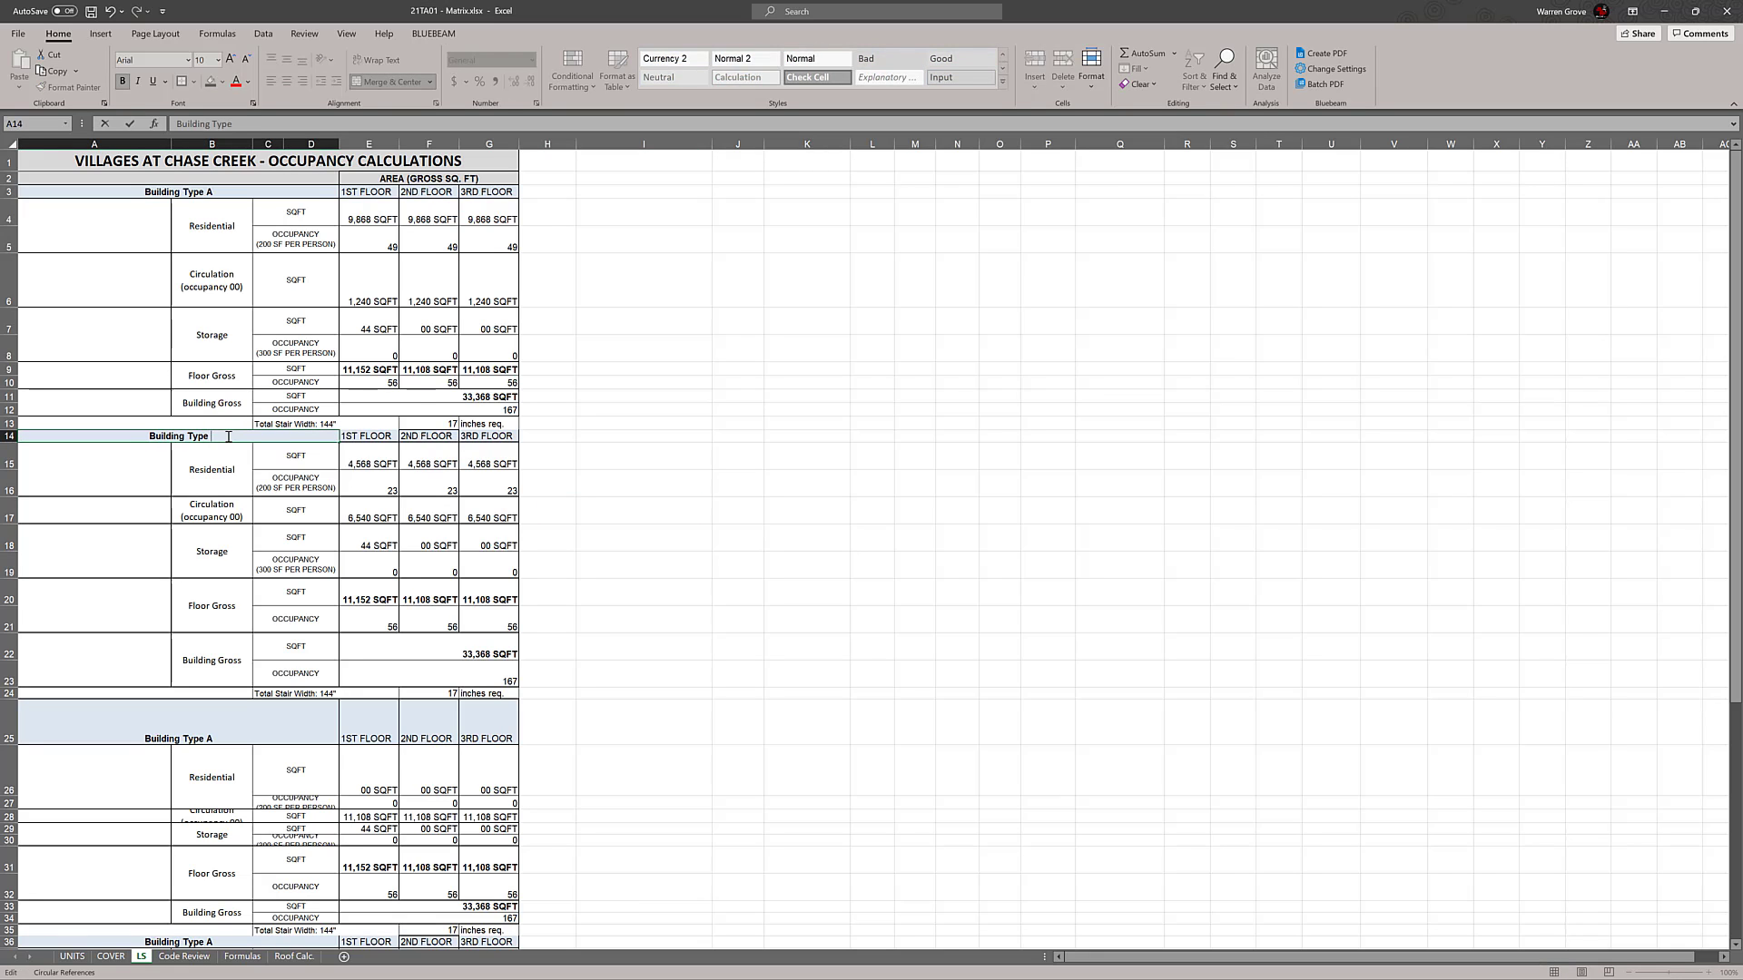
text(B)
click(737, 481)
Rename the block heading in row 25 to Building Type B
scroll(332, 645, down, 2)
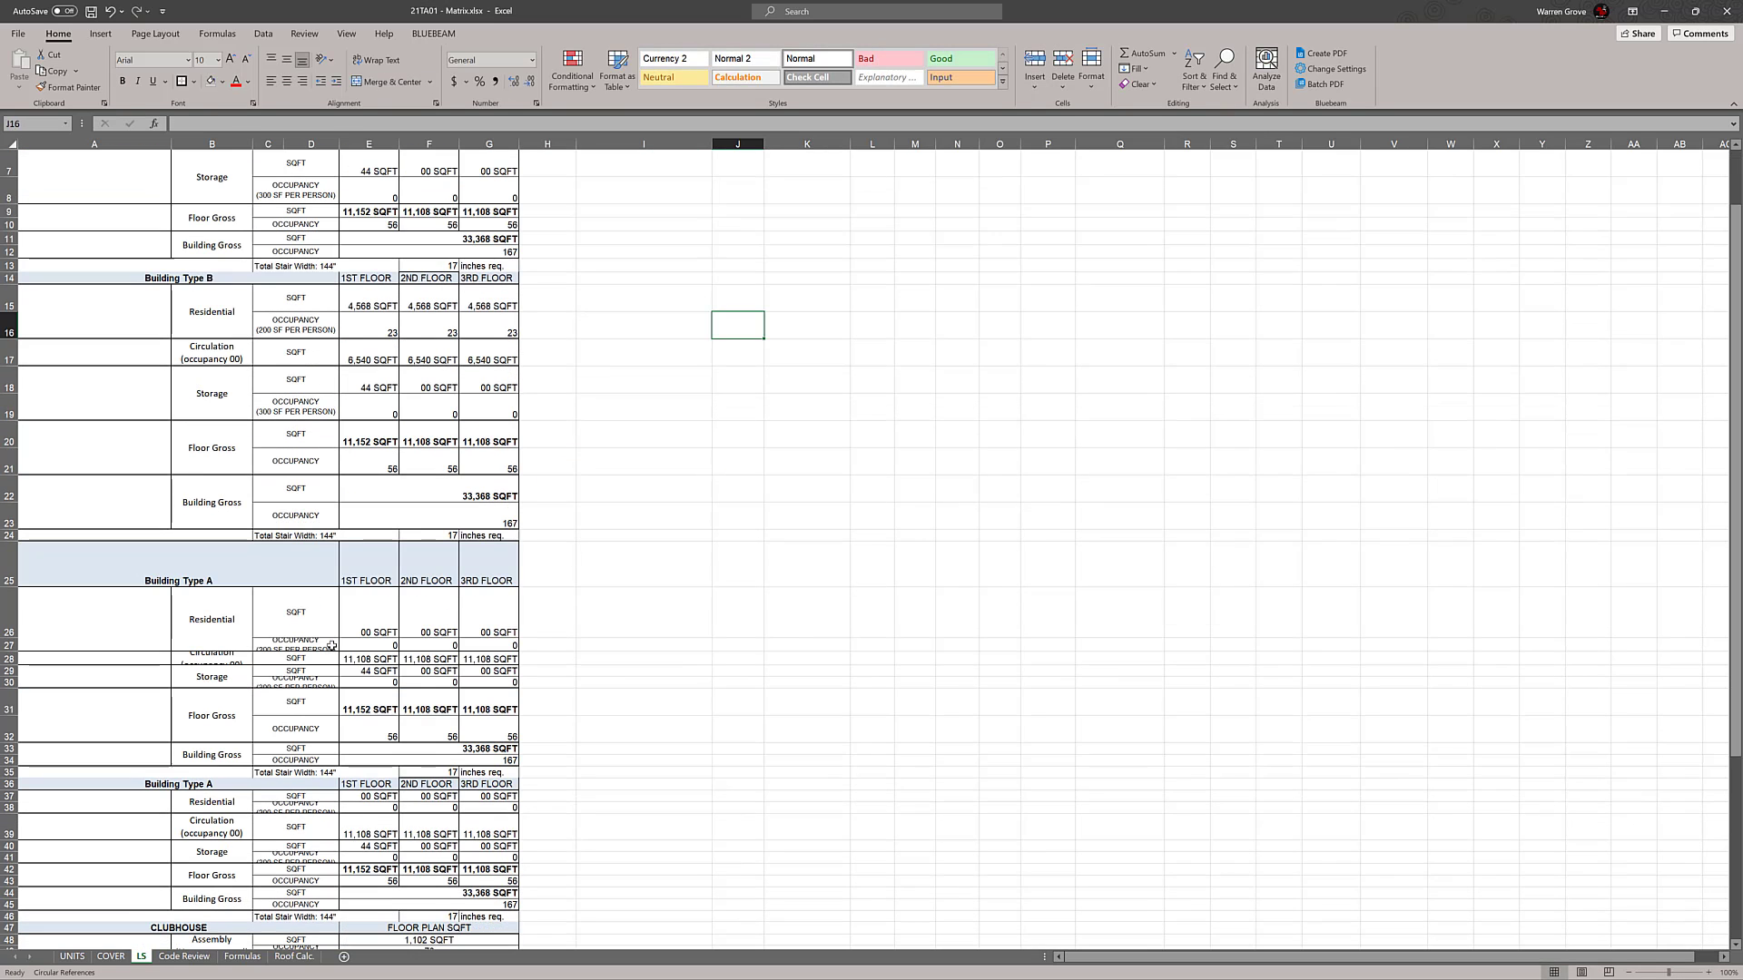
double_click(238, 571)
key(BackSpace)
text(B)
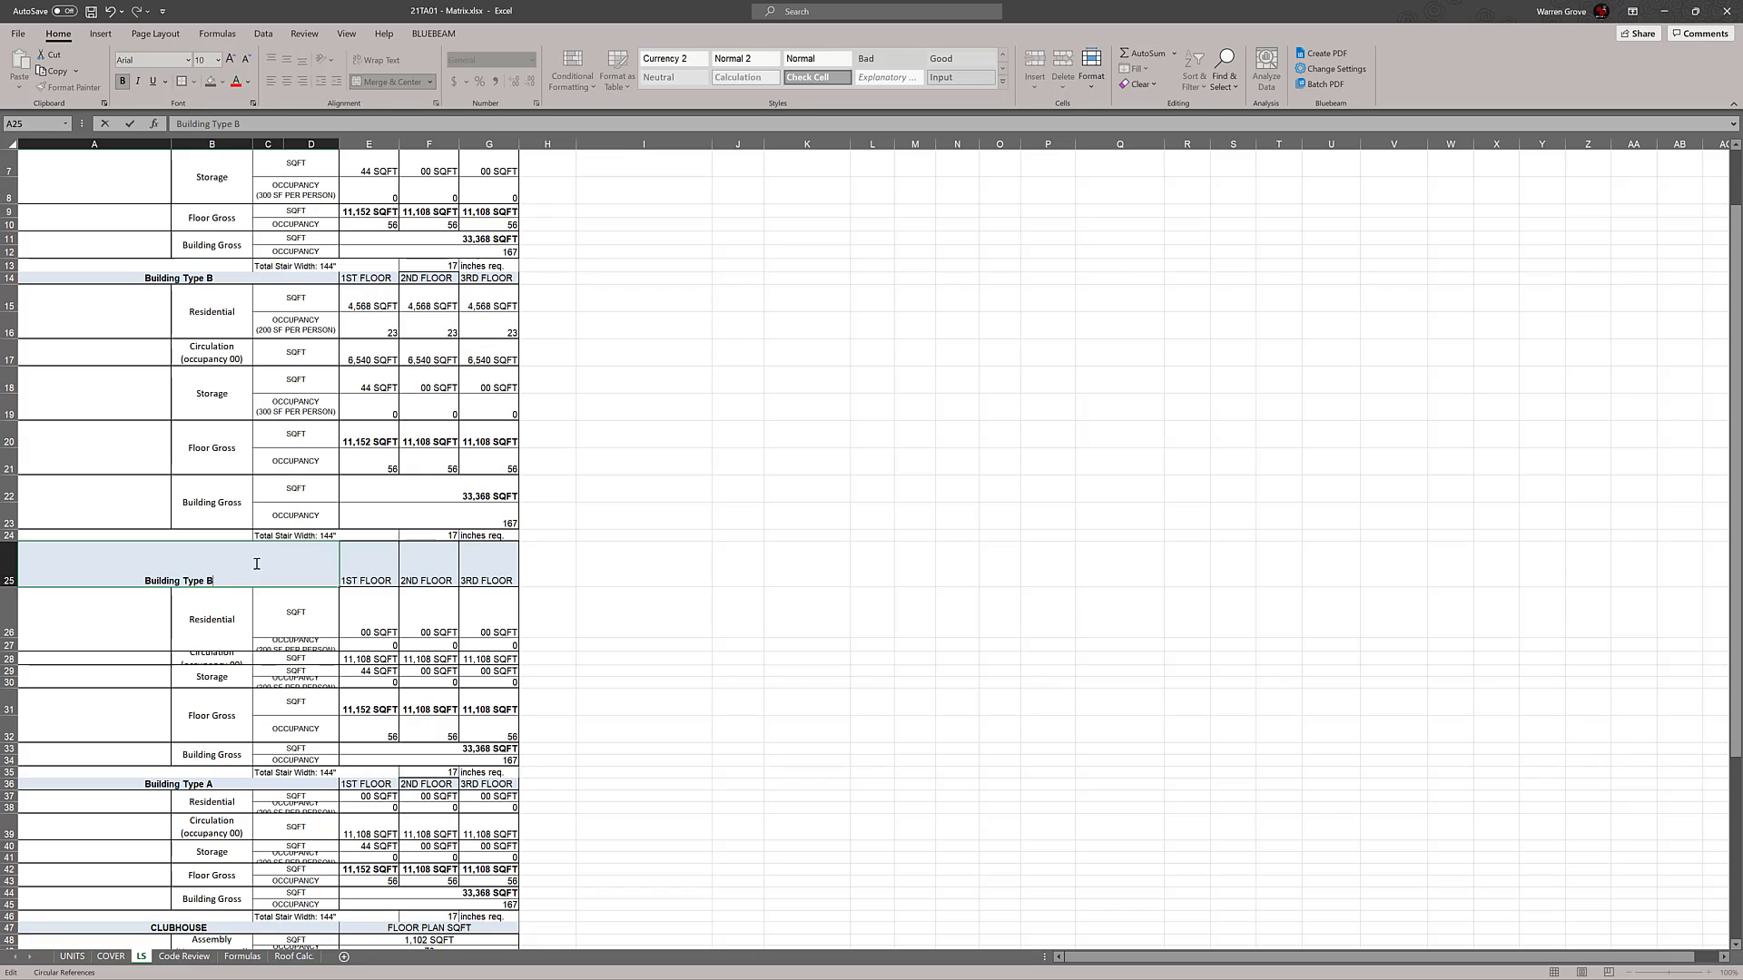
click(703, 494)
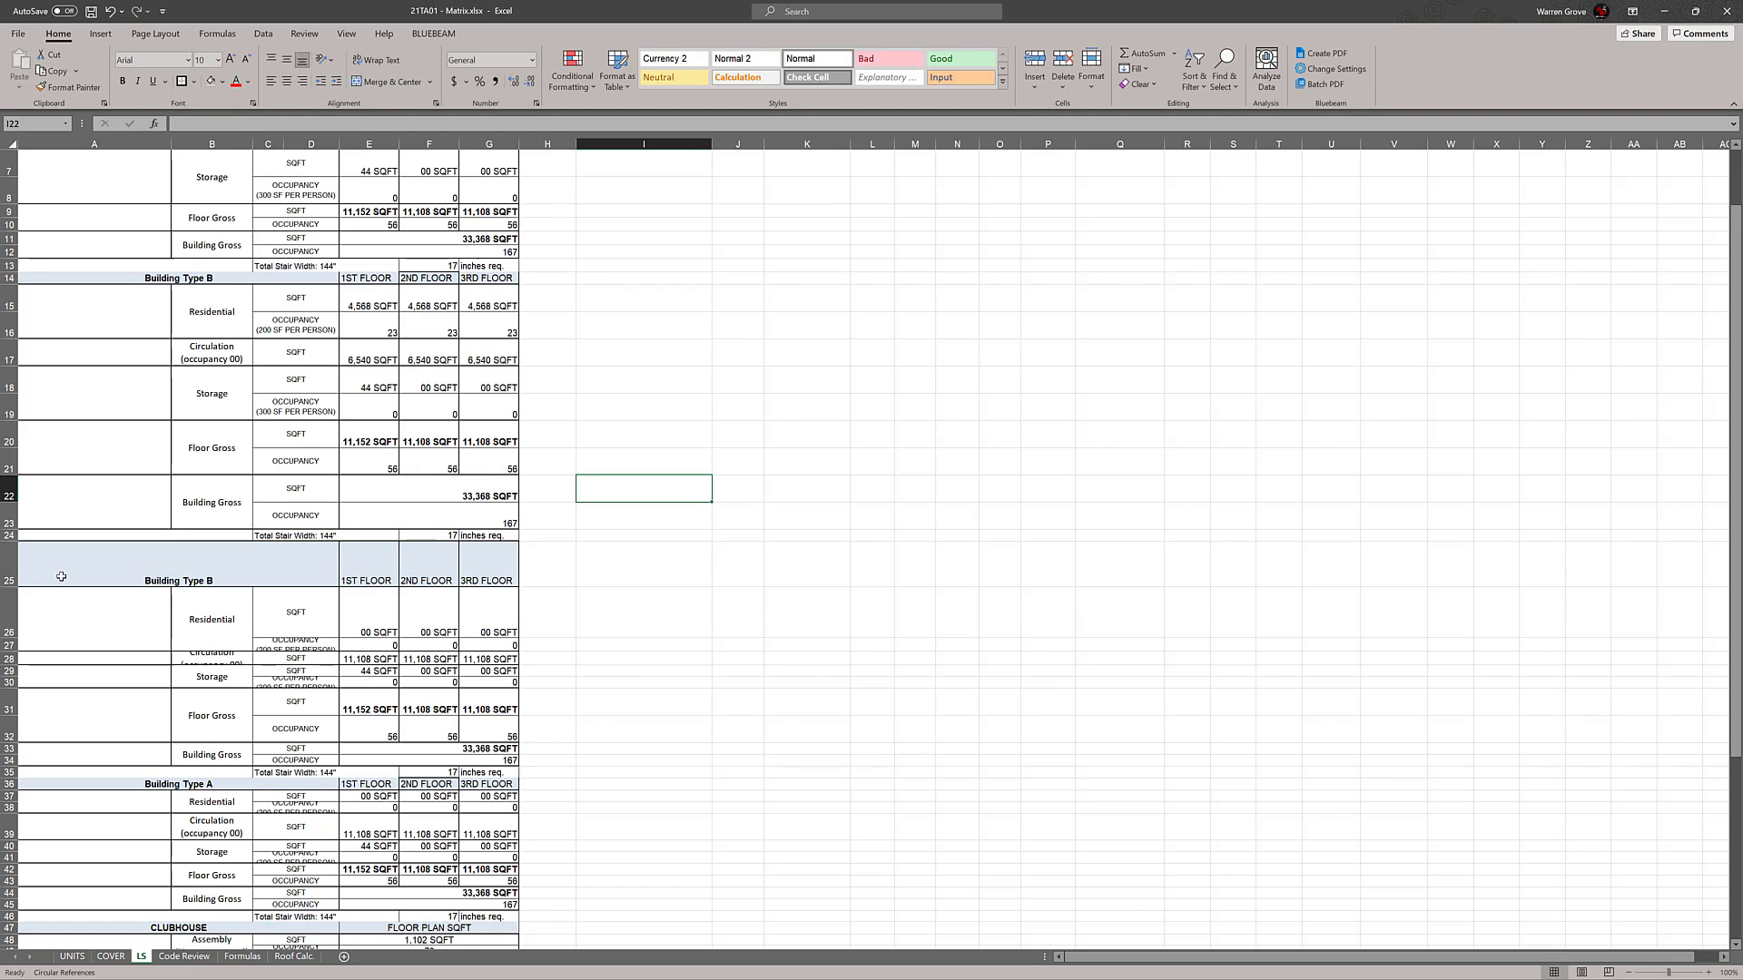
AutoFit the height of heading row 25 and rename the heading to Building Type C
double_click(9, 588)
double_click(248, 547)
key(BackSpace)
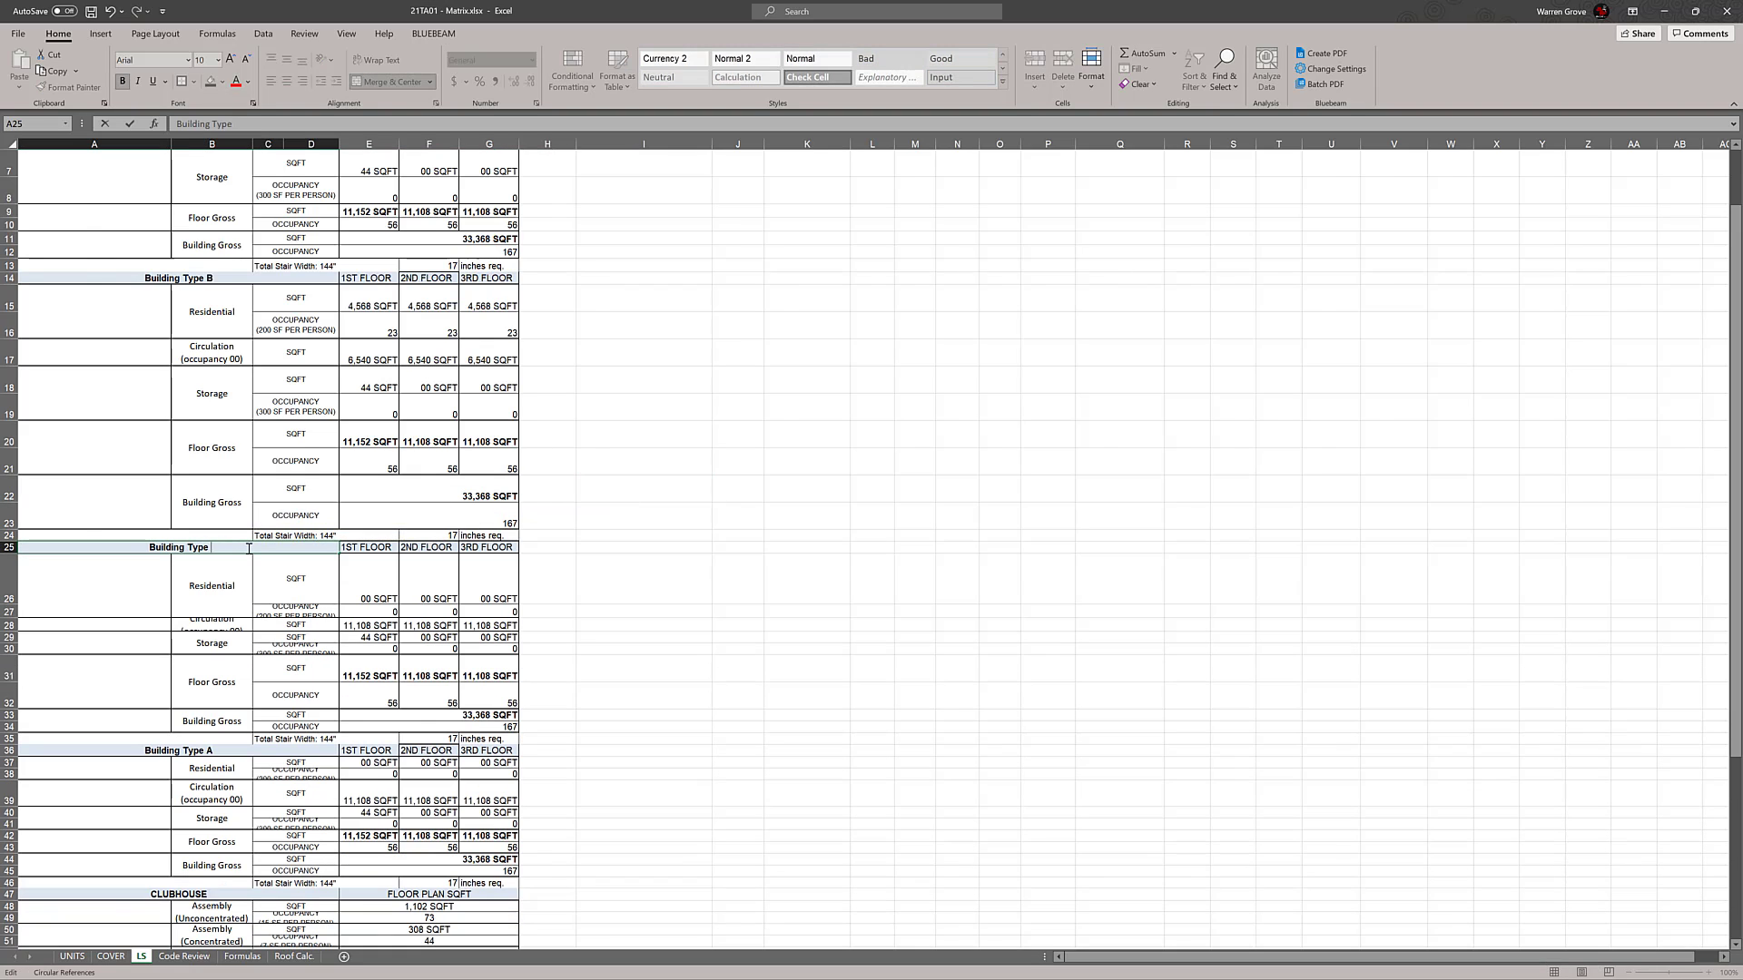
text(C)
click(692, 603)
Rename the Building Type A heading in row 36, above the CLUBHOUSE section, to Building Type D
scroll(214, 694, down, 1)
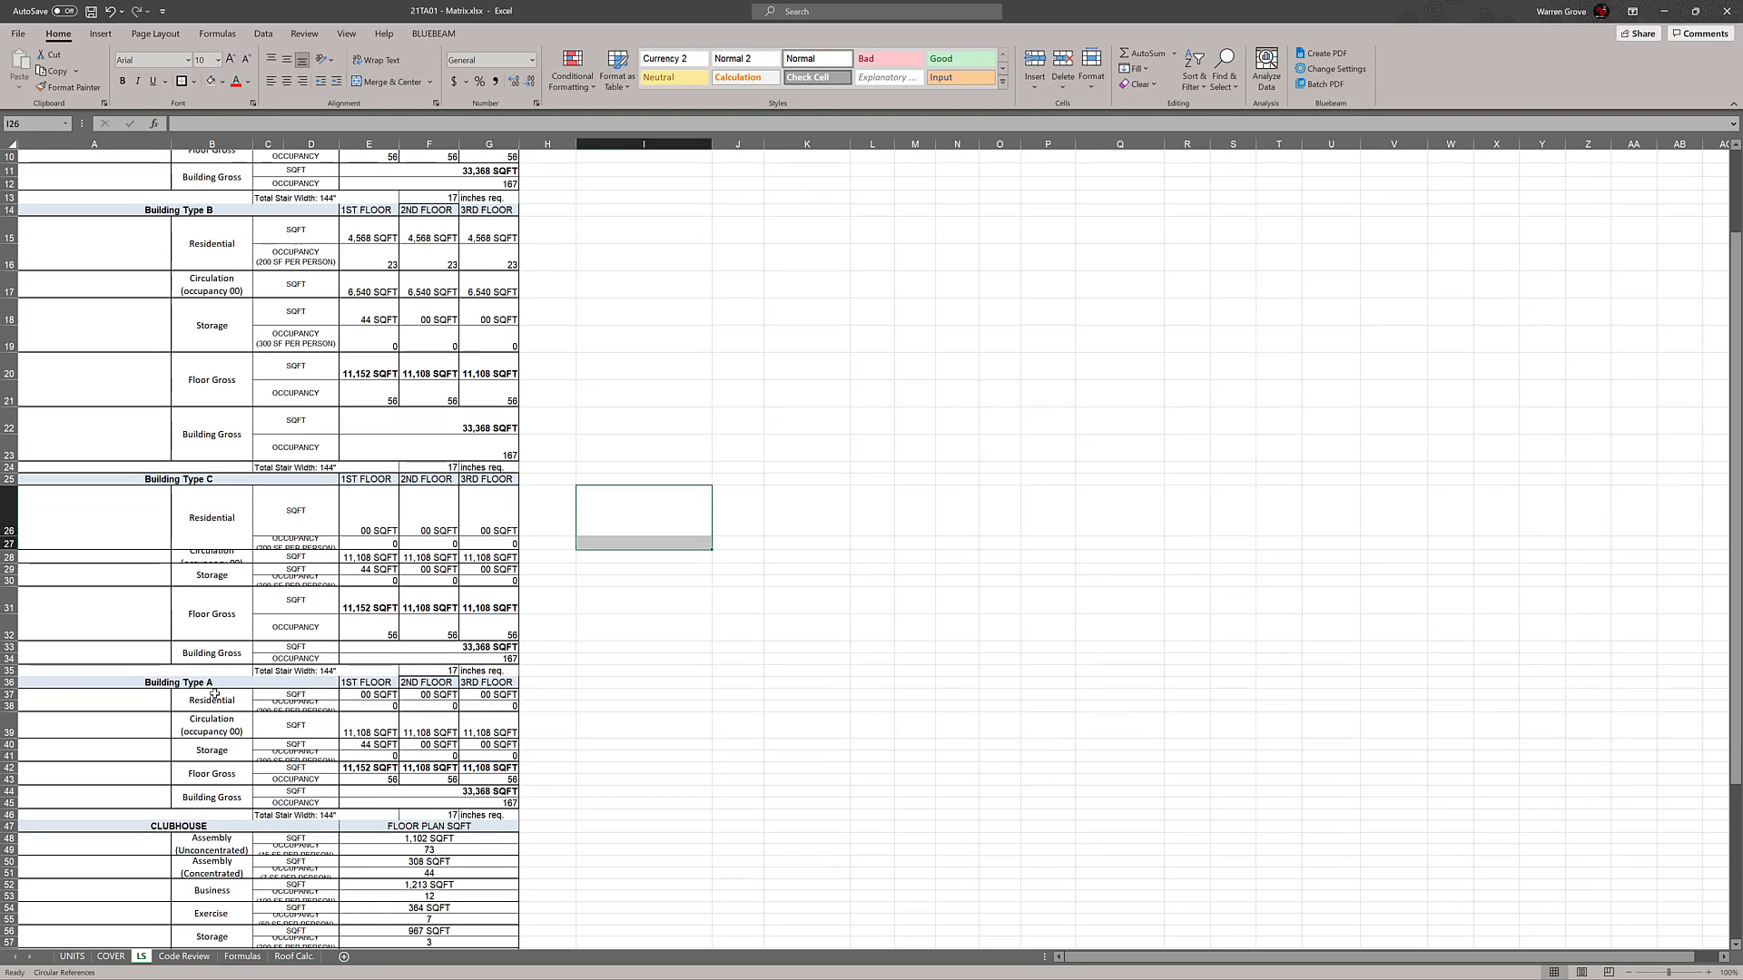
double_click(227, 683)
key(BackSpace)
text(D)
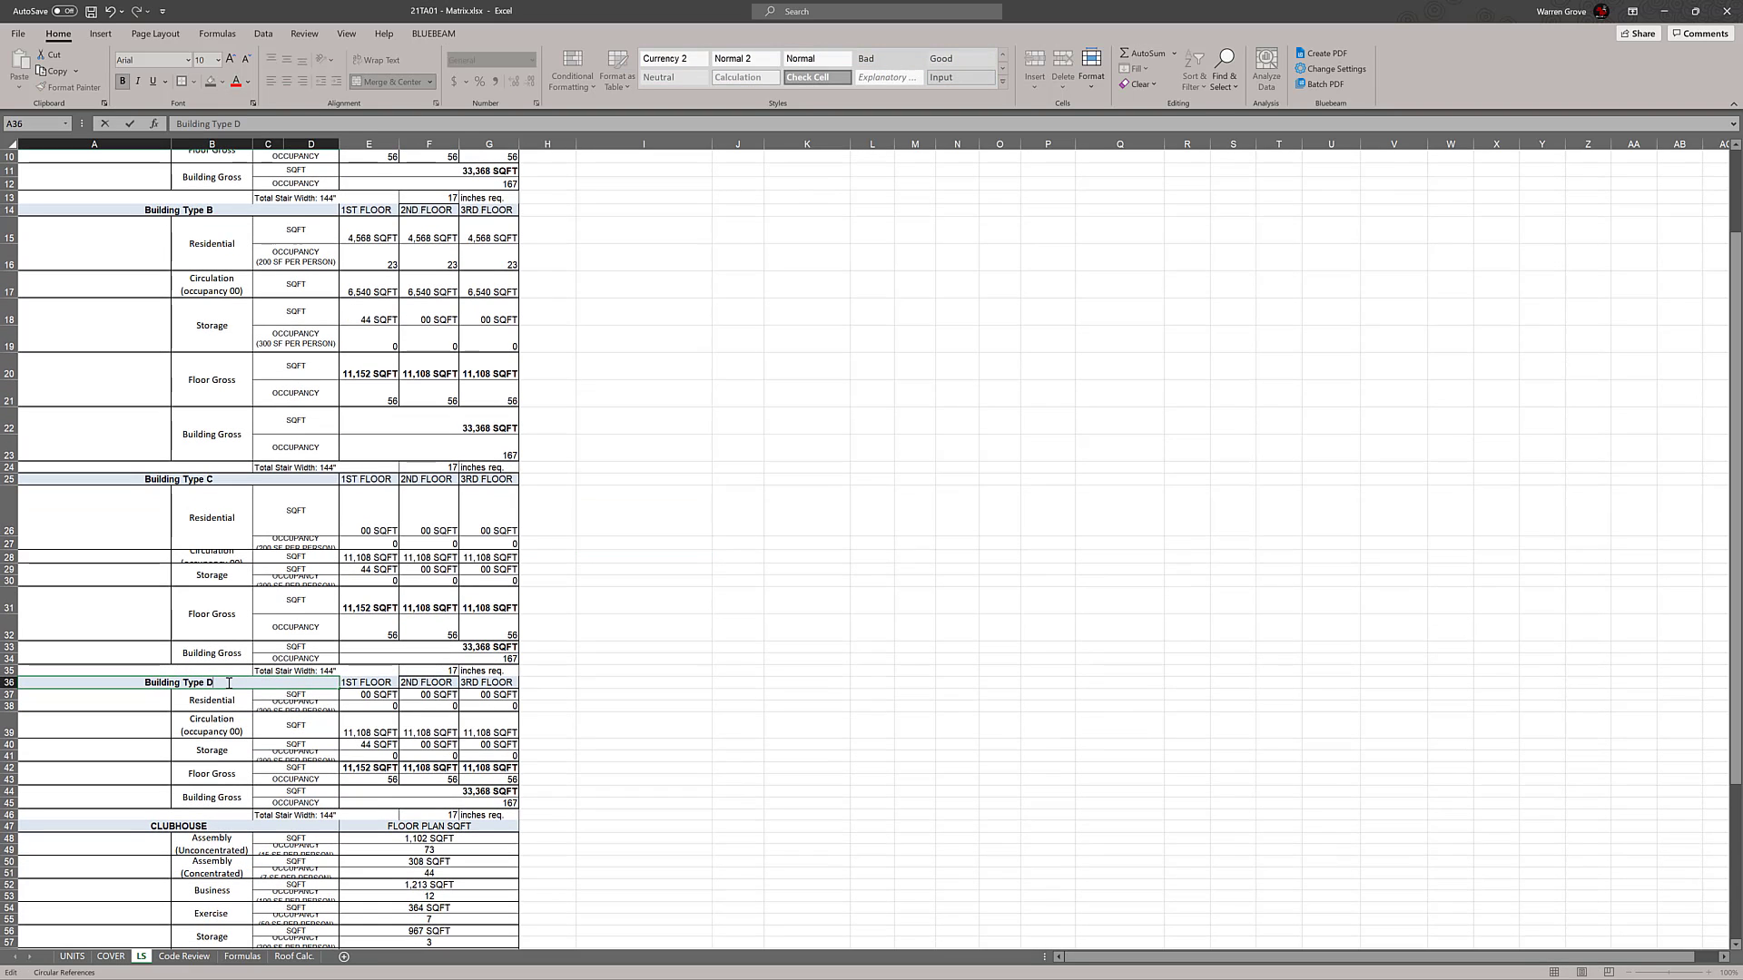
click(782, 706)
Adjust the heights of rows 26 to 28 in the Building Type C block to fit their Residential and Circulation labels
click(9, 557)
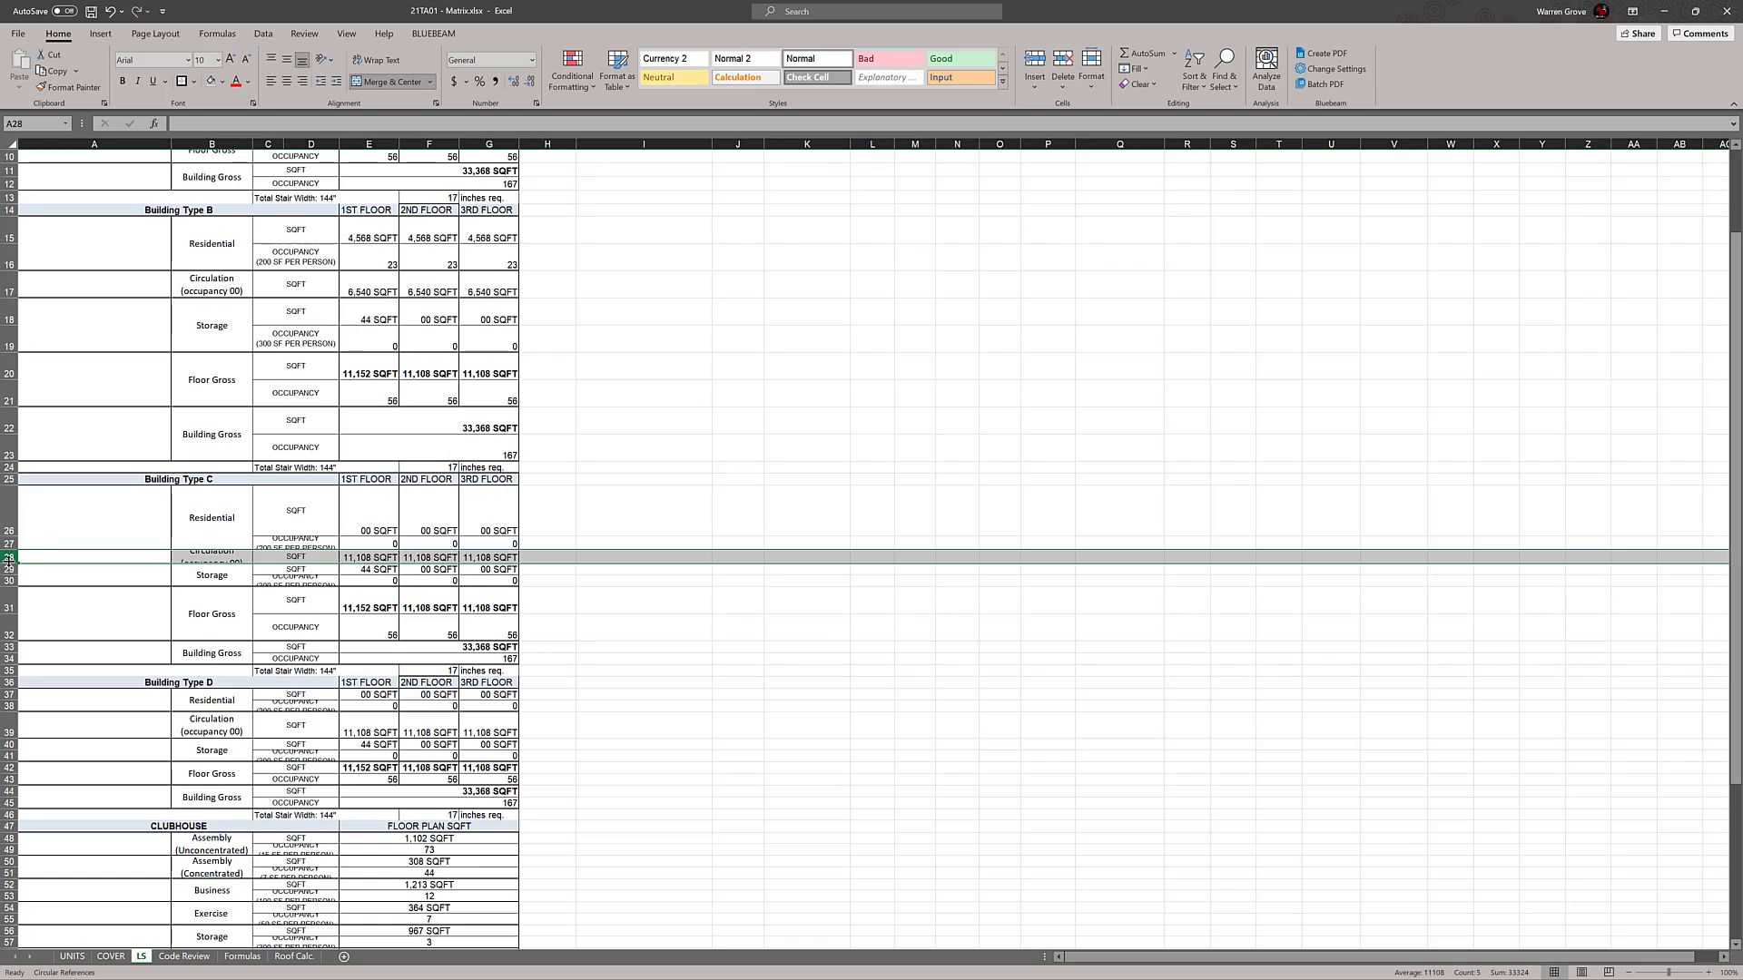
drag(9, 563, 11, 562)
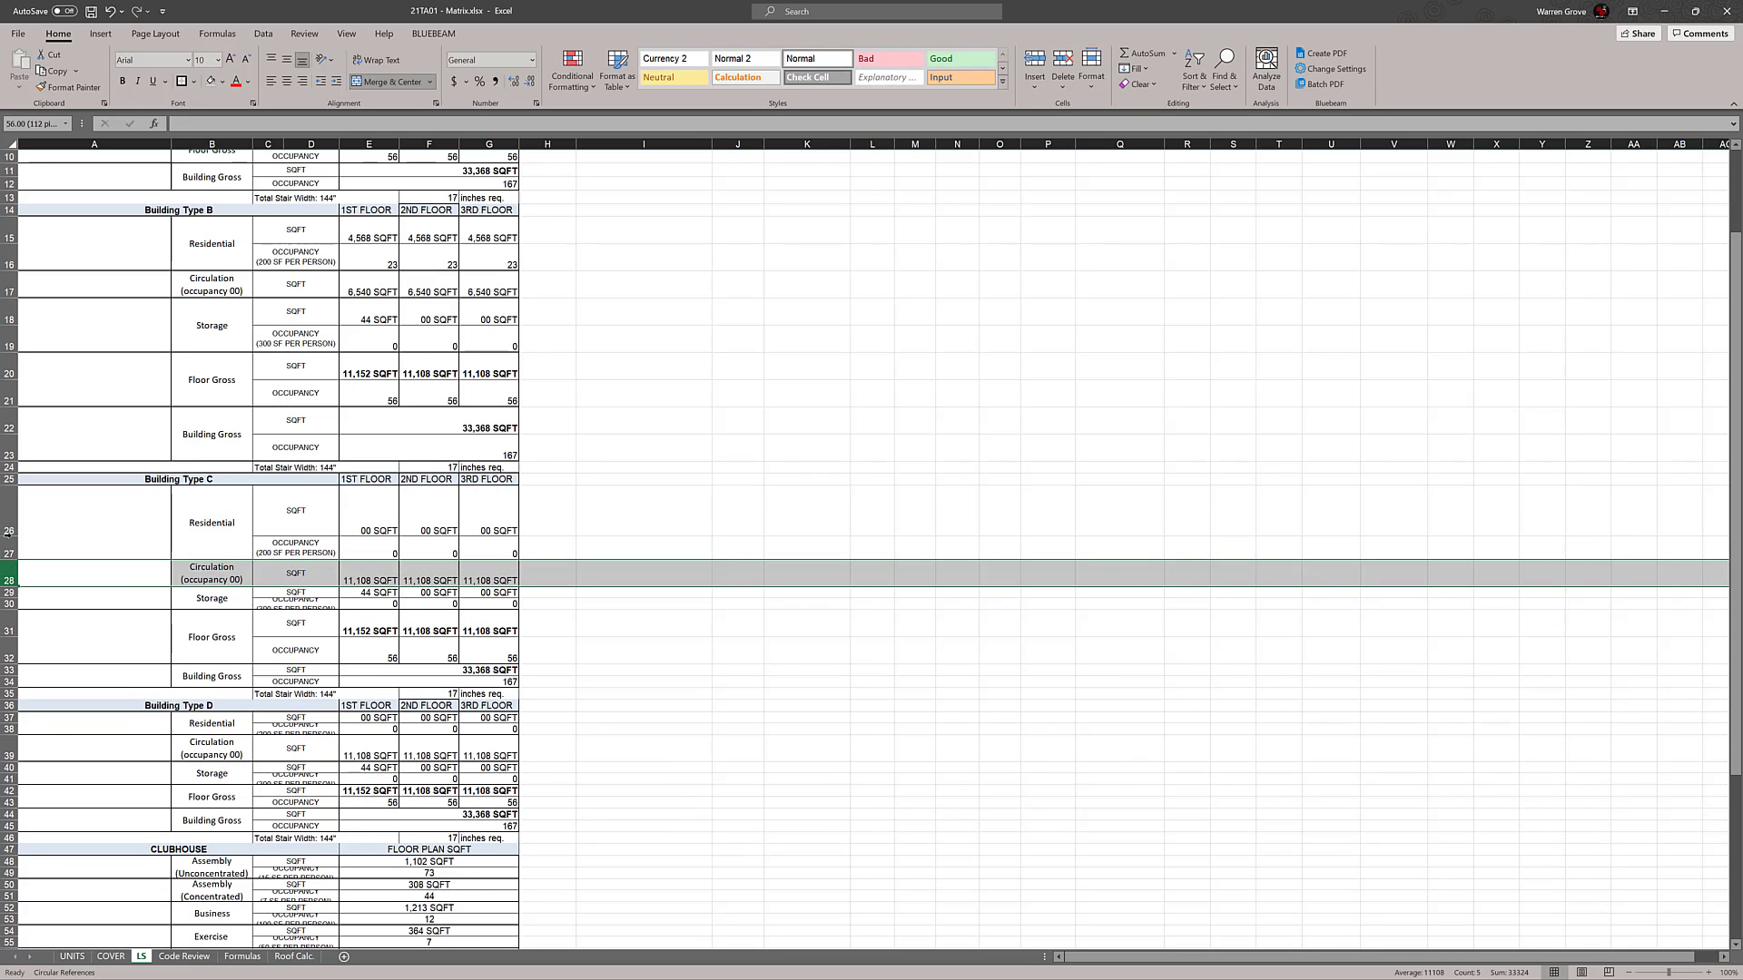
double_click(9, 536)
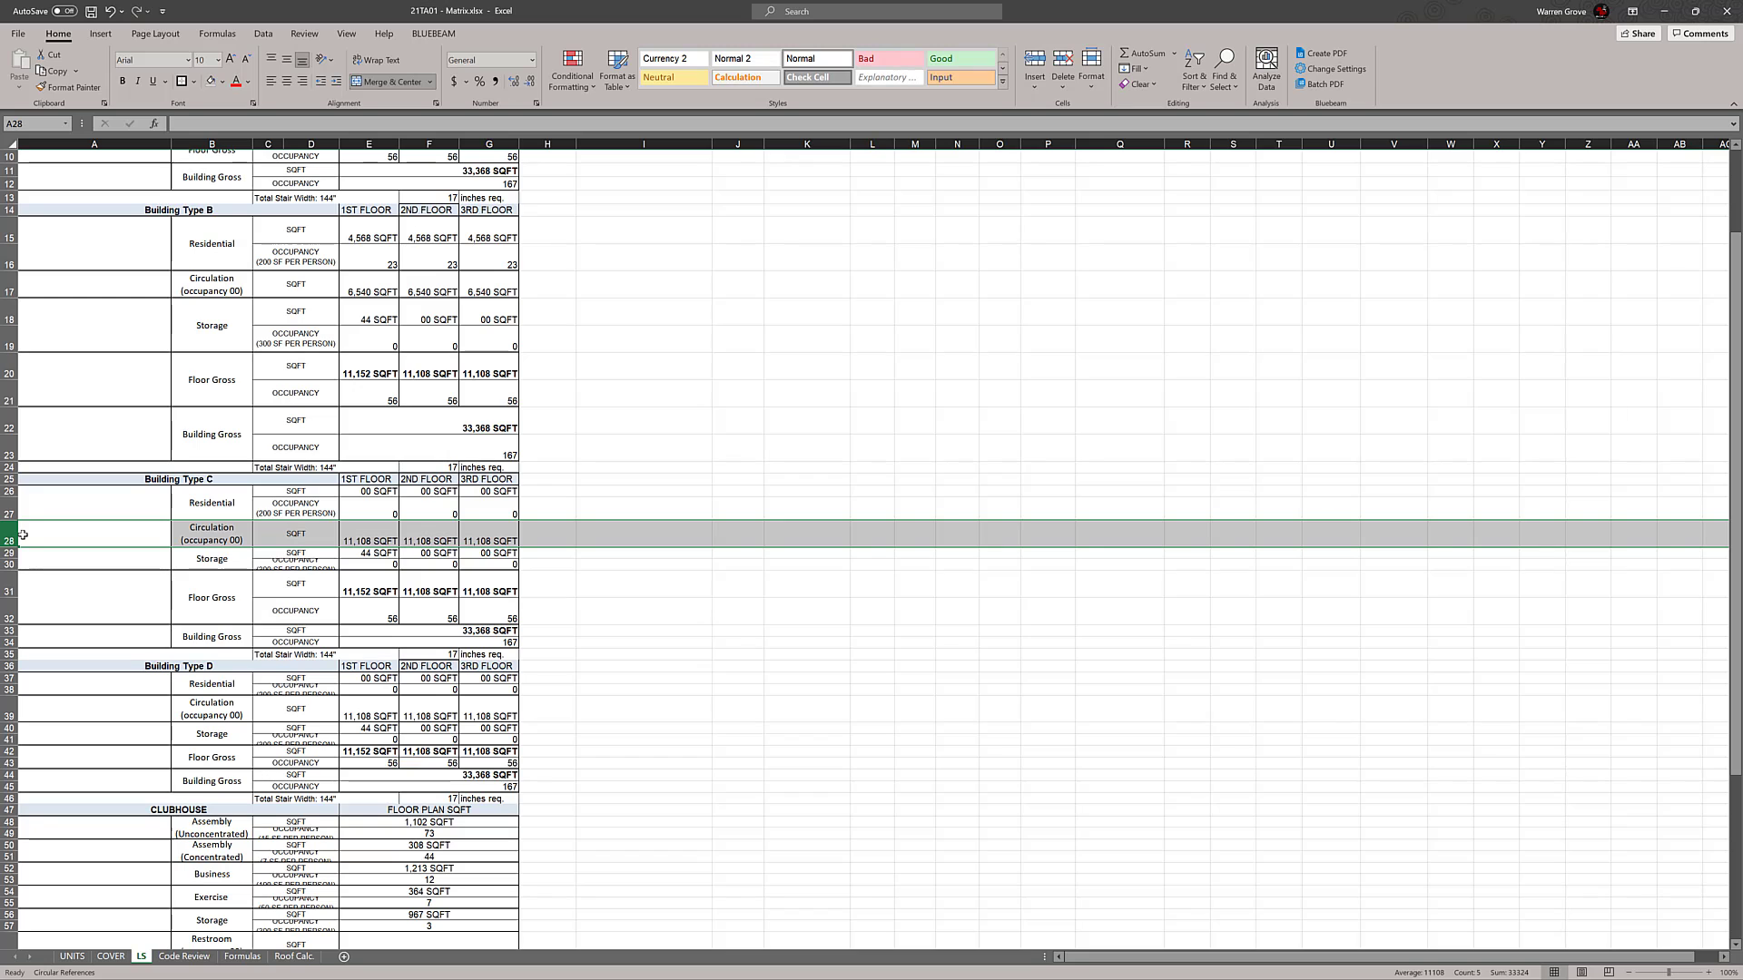
scroll(219, 587, up, 3)
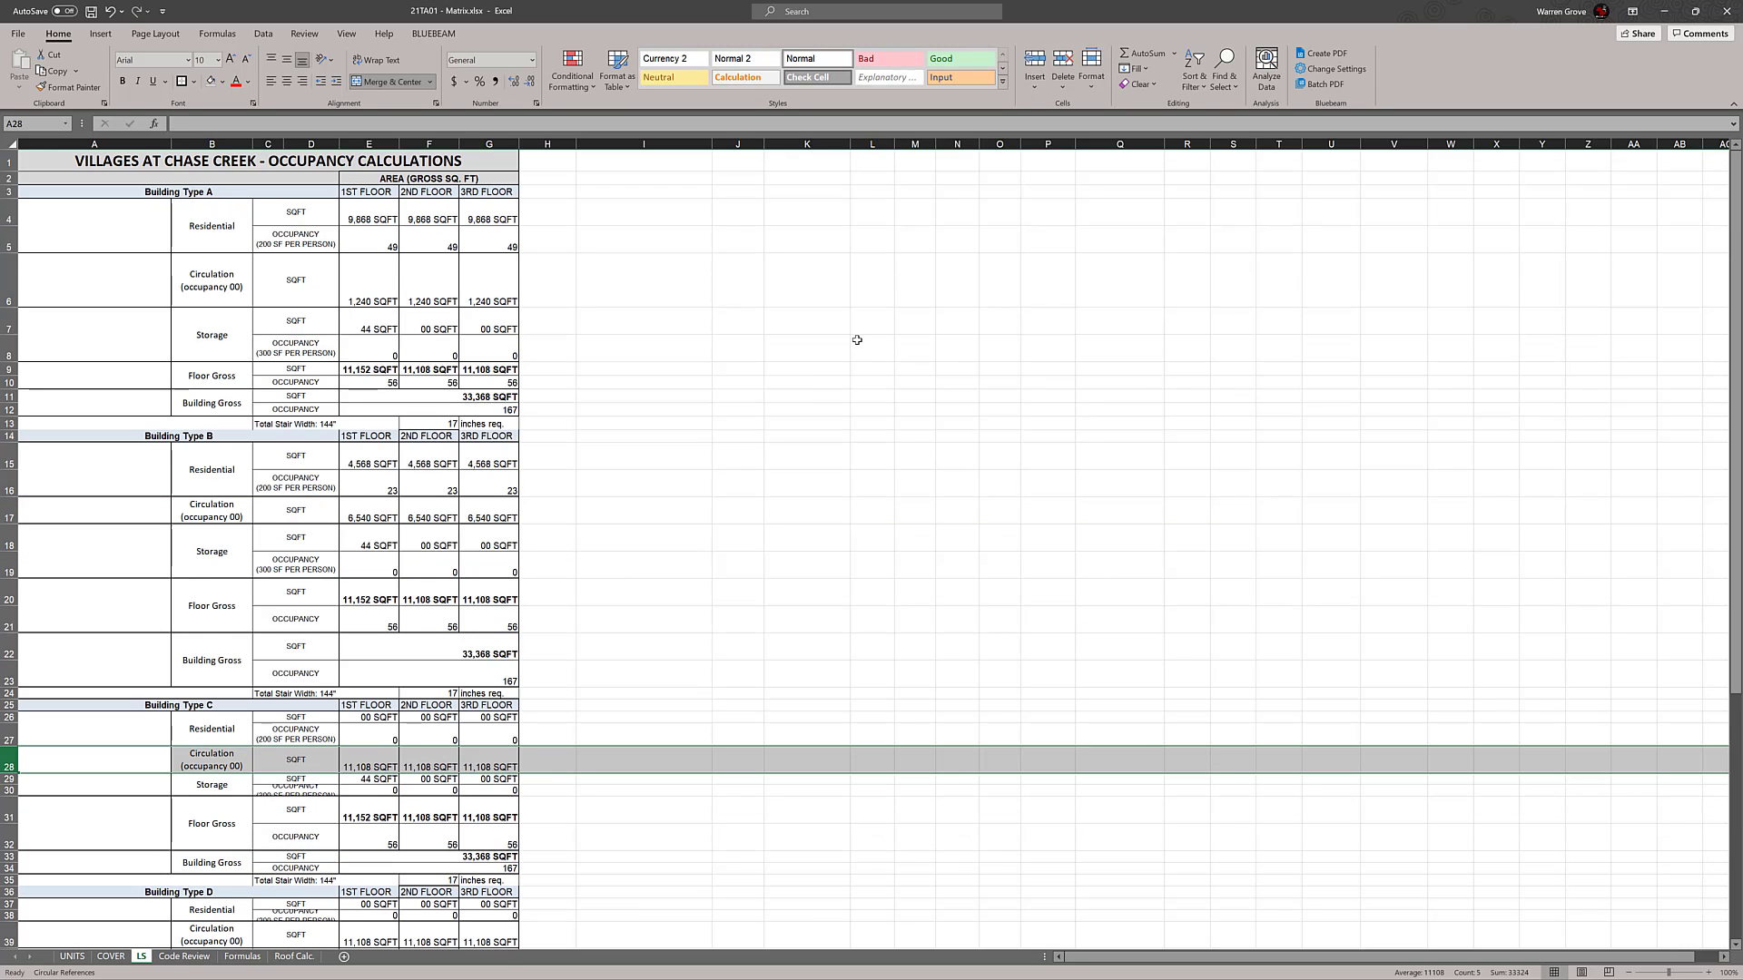
click(857, 339)
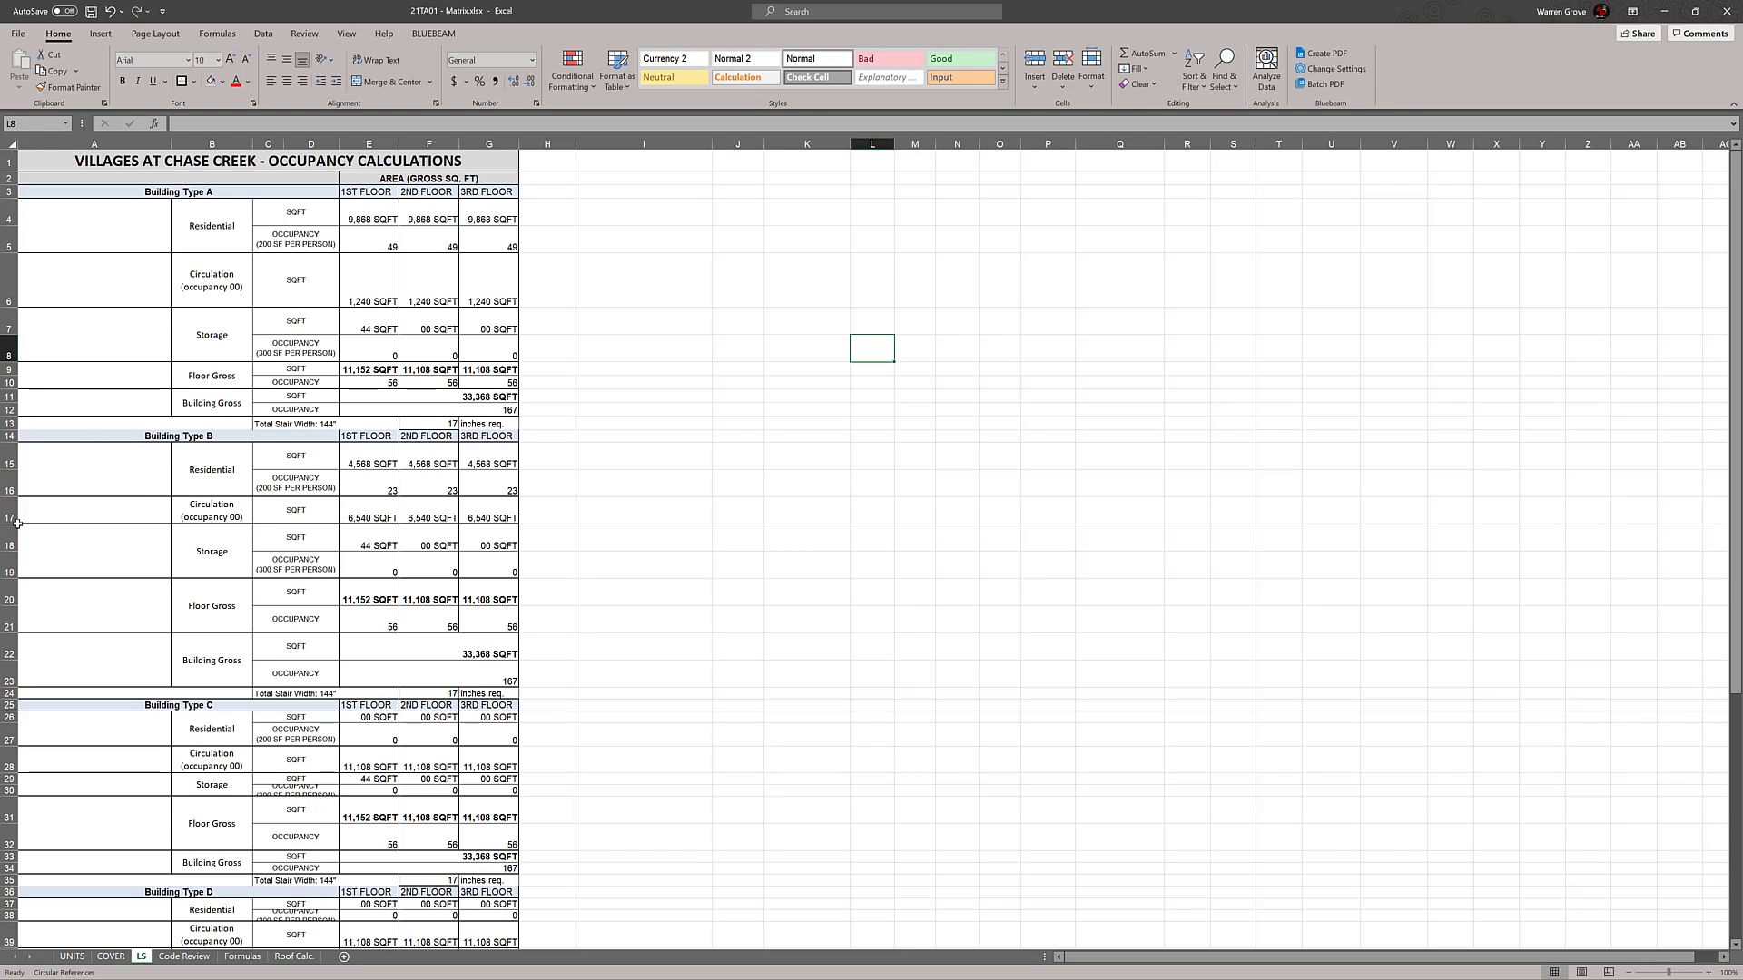
Increase the height of the Circulation row 17 and AutoFit the Floor Gross and Building Gross rows 20 to 23 in the Building Type B block
drag(18, 524, 10, 546)
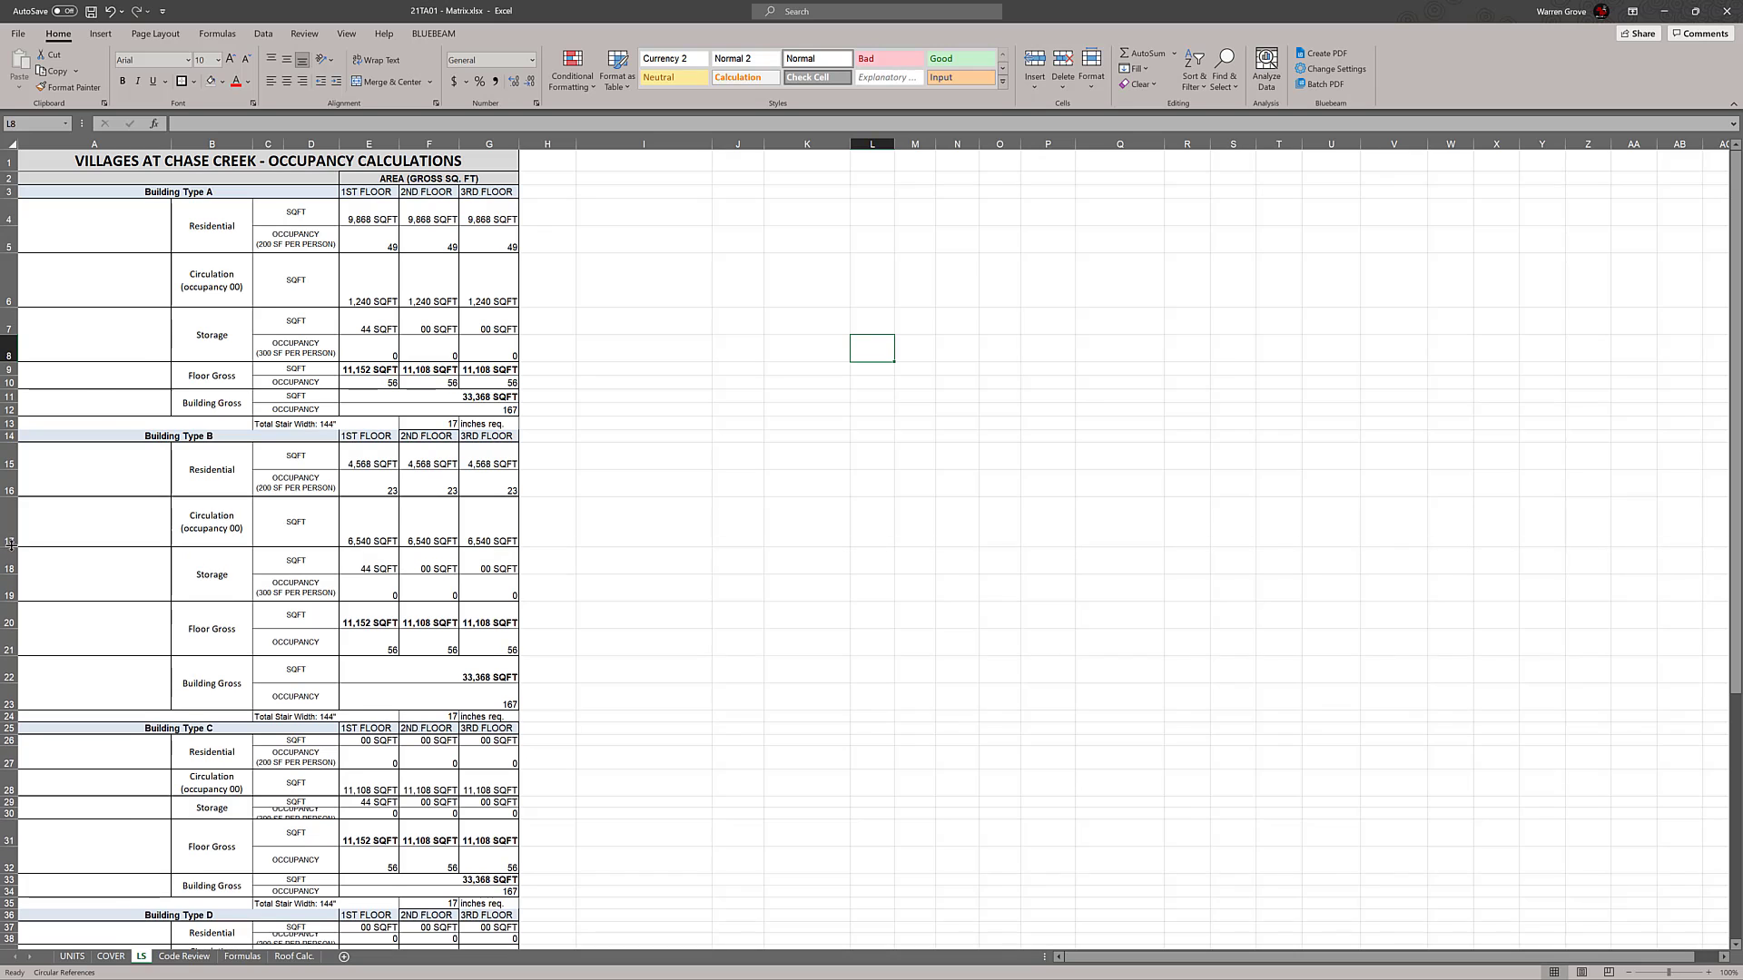
scroll(167, 524, down, 1)
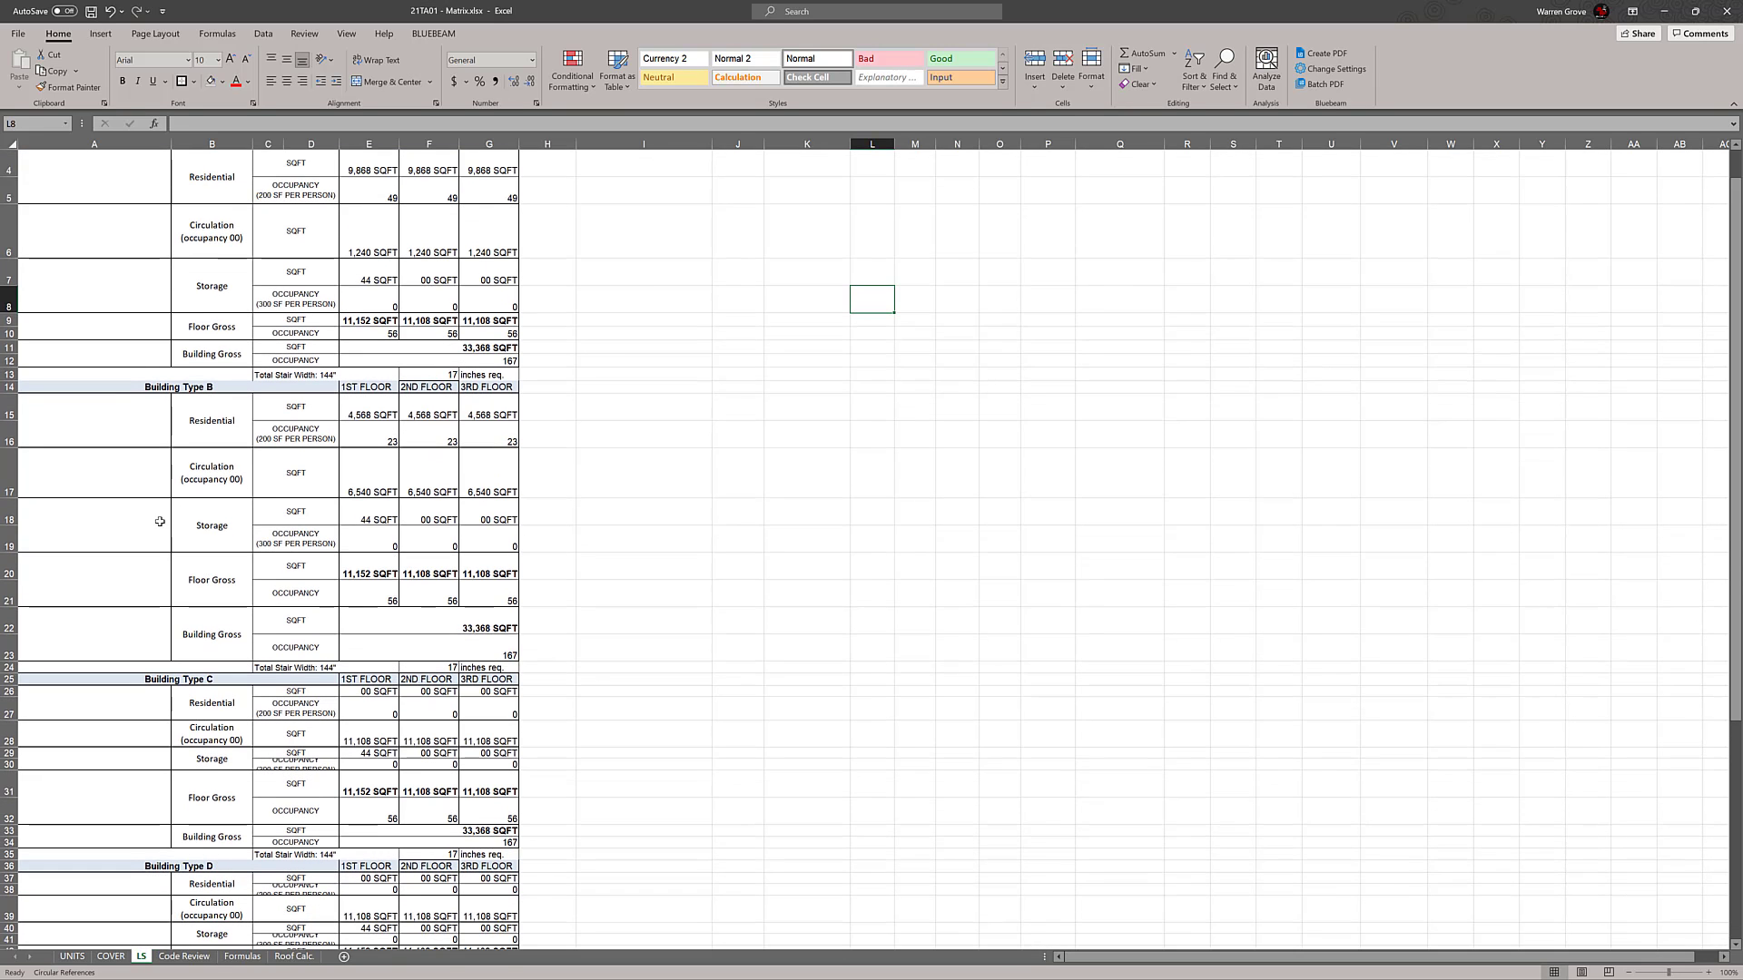
scroll(160, 522, down, 2)
scroll(153, 469, up, 2)
double_click(11, 580)
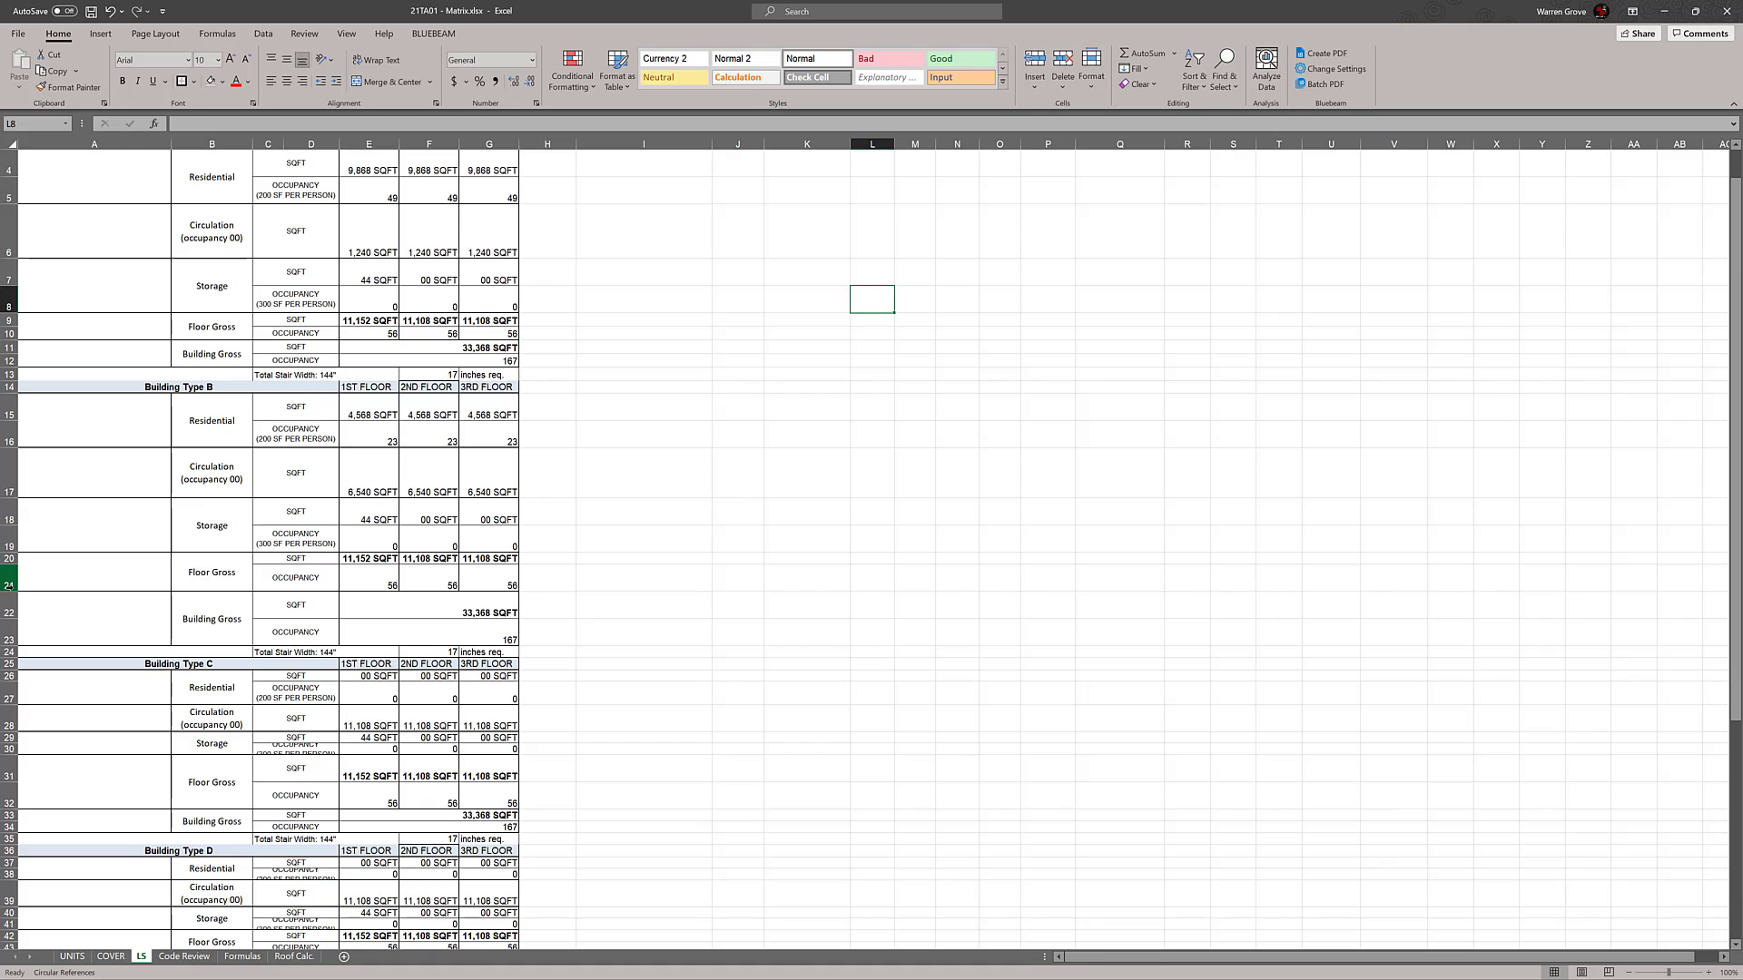
double_click(10, 590)
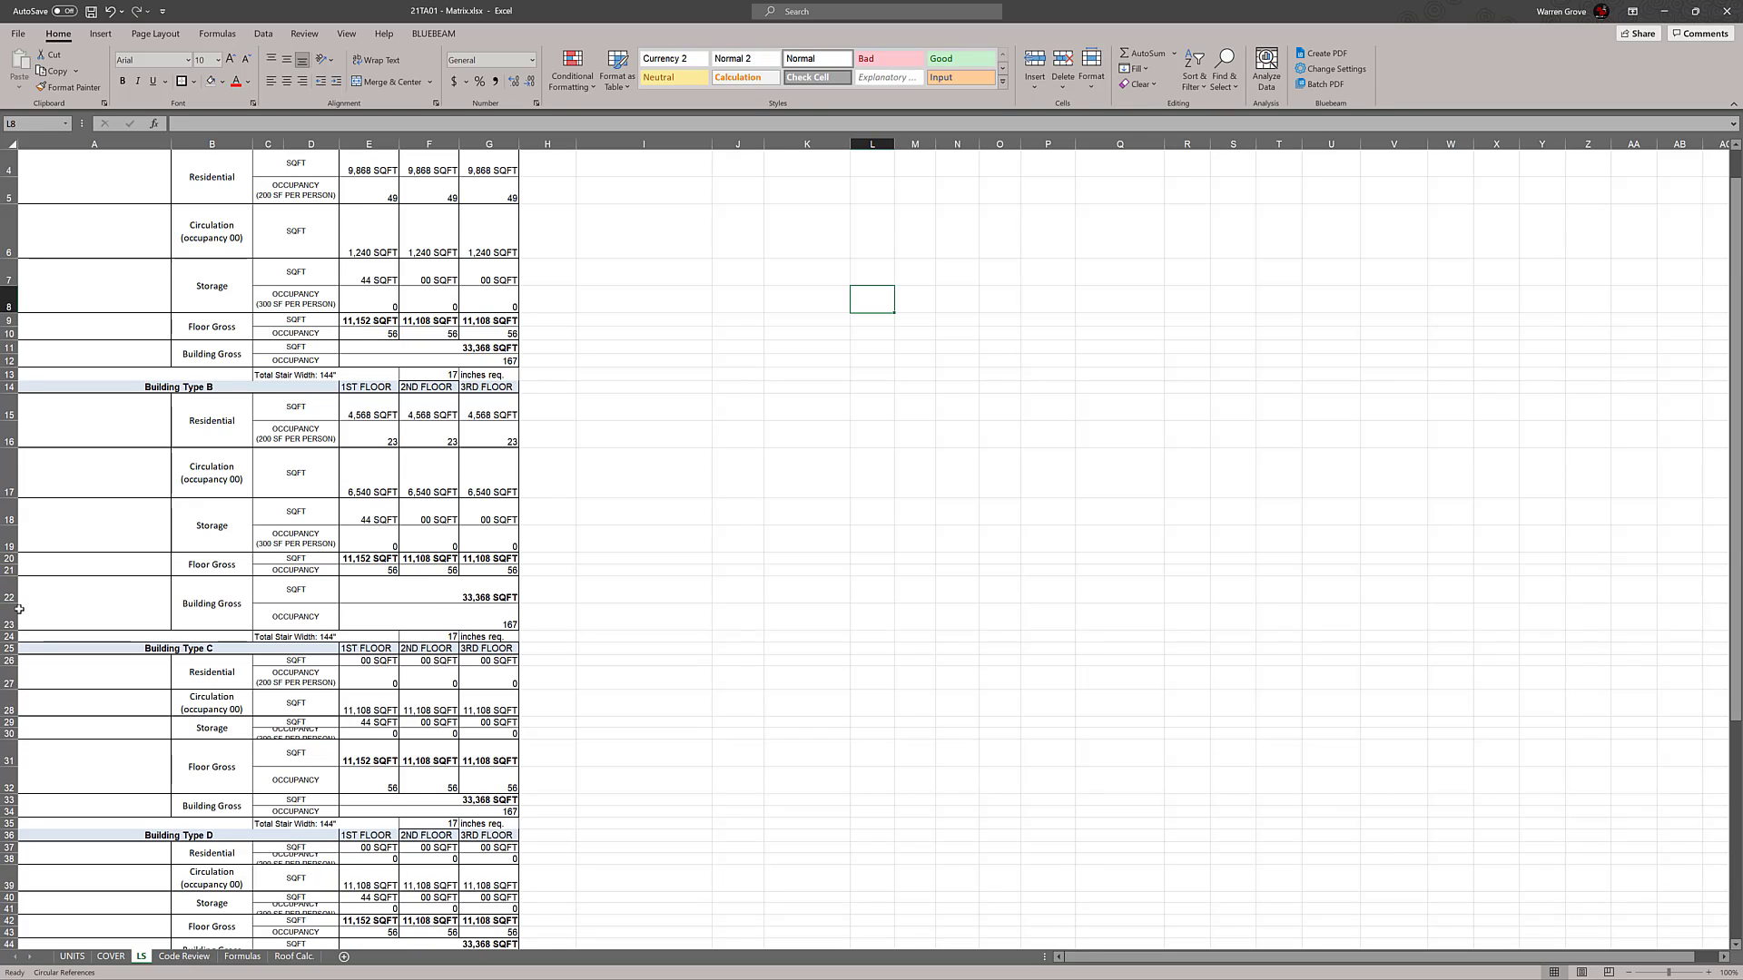
double_click(16, 602)
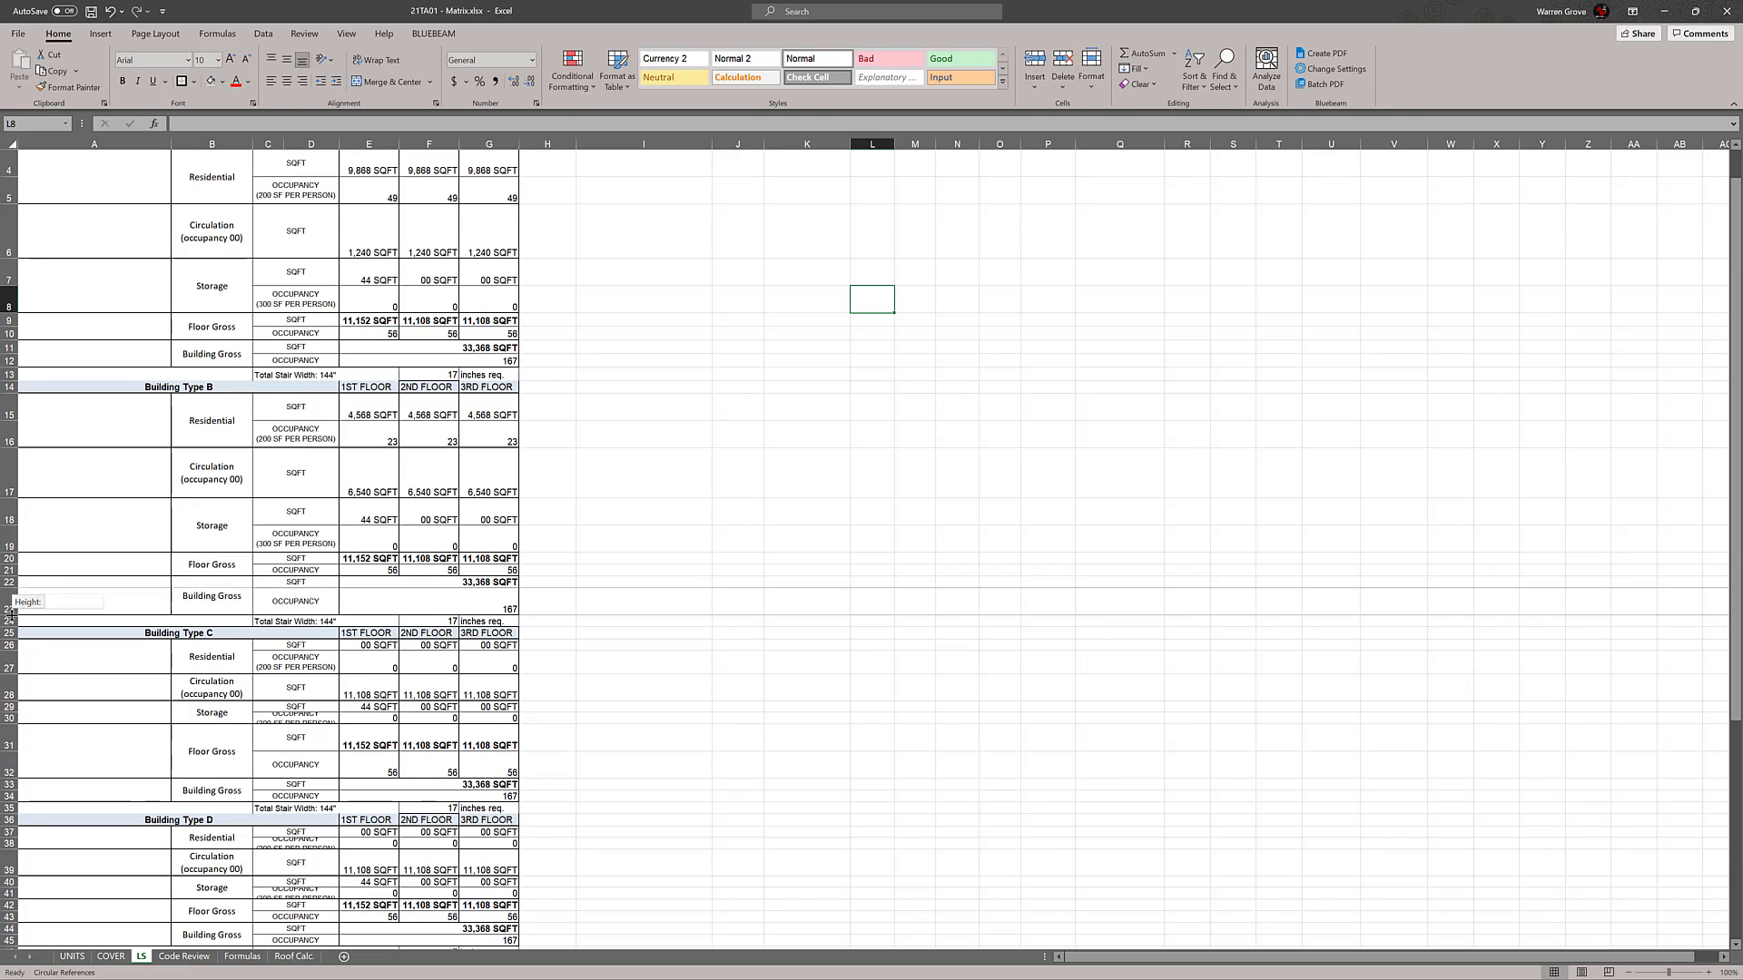
double_click(11, 614)
scroll(631, 594, up, 1)
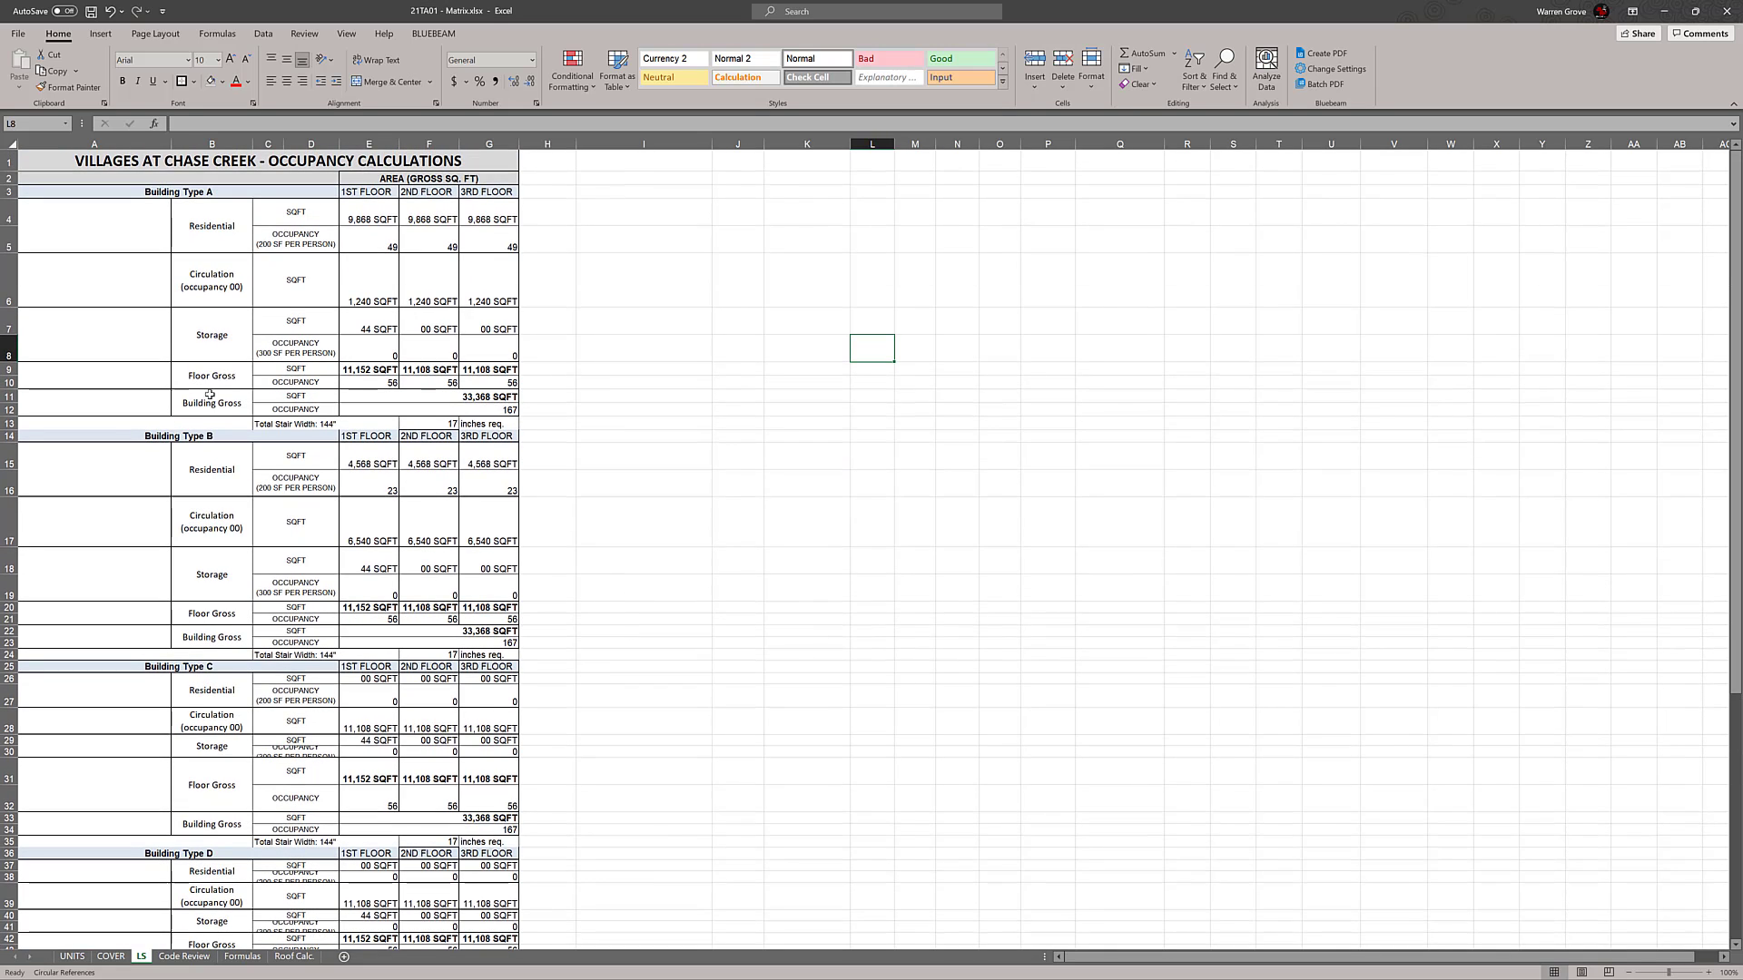
Enlarge the Residential, Circulation and Storage rows in the Building Type C block to make room for their labels
scroll(642, 405, down, 3)
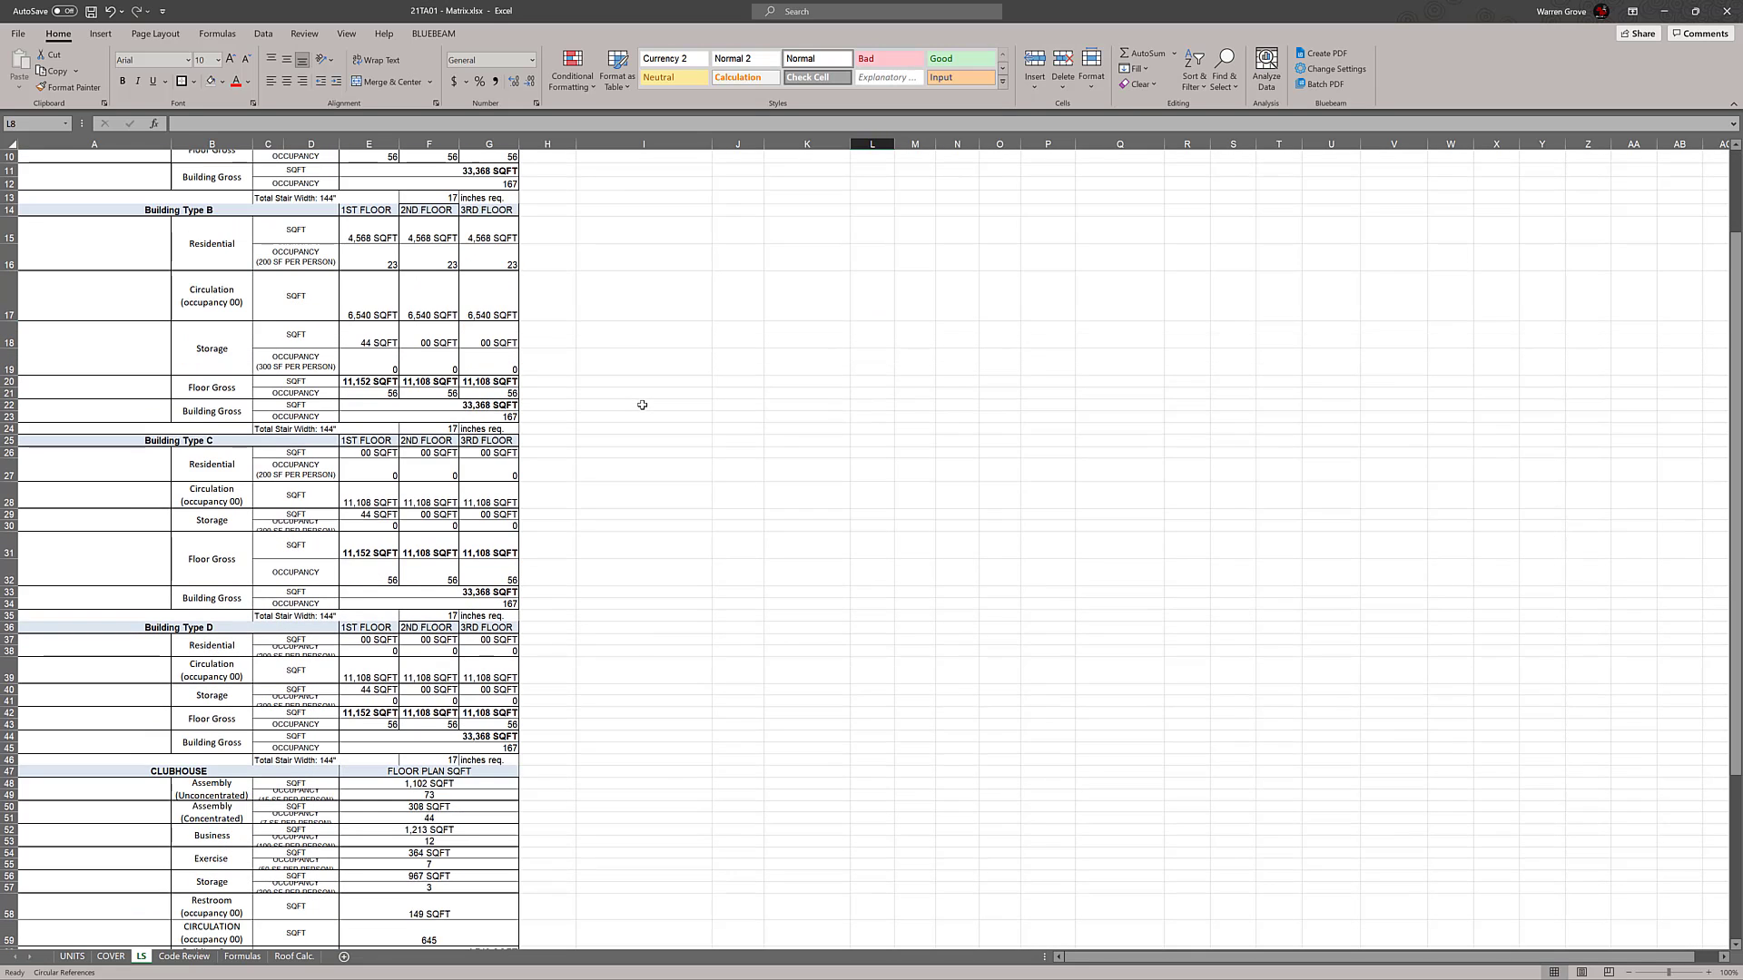
scroll(642, 405, down, 2)
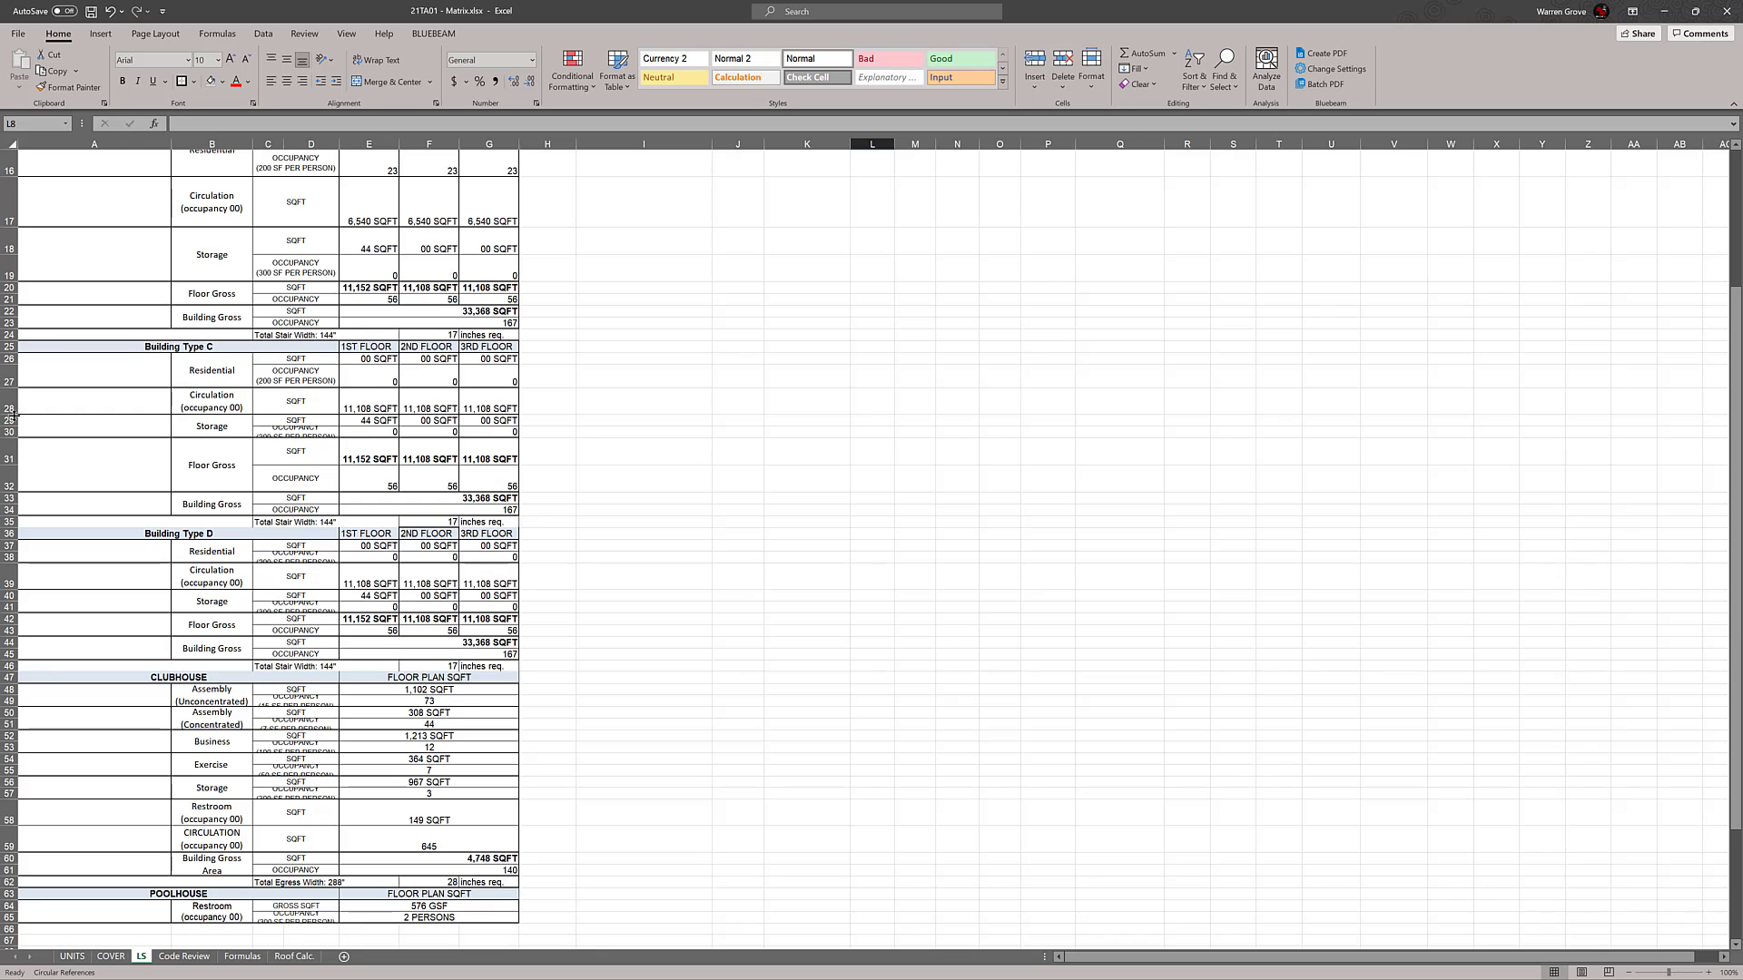
drag(13, 364, 13, 485)
click(736, 497)
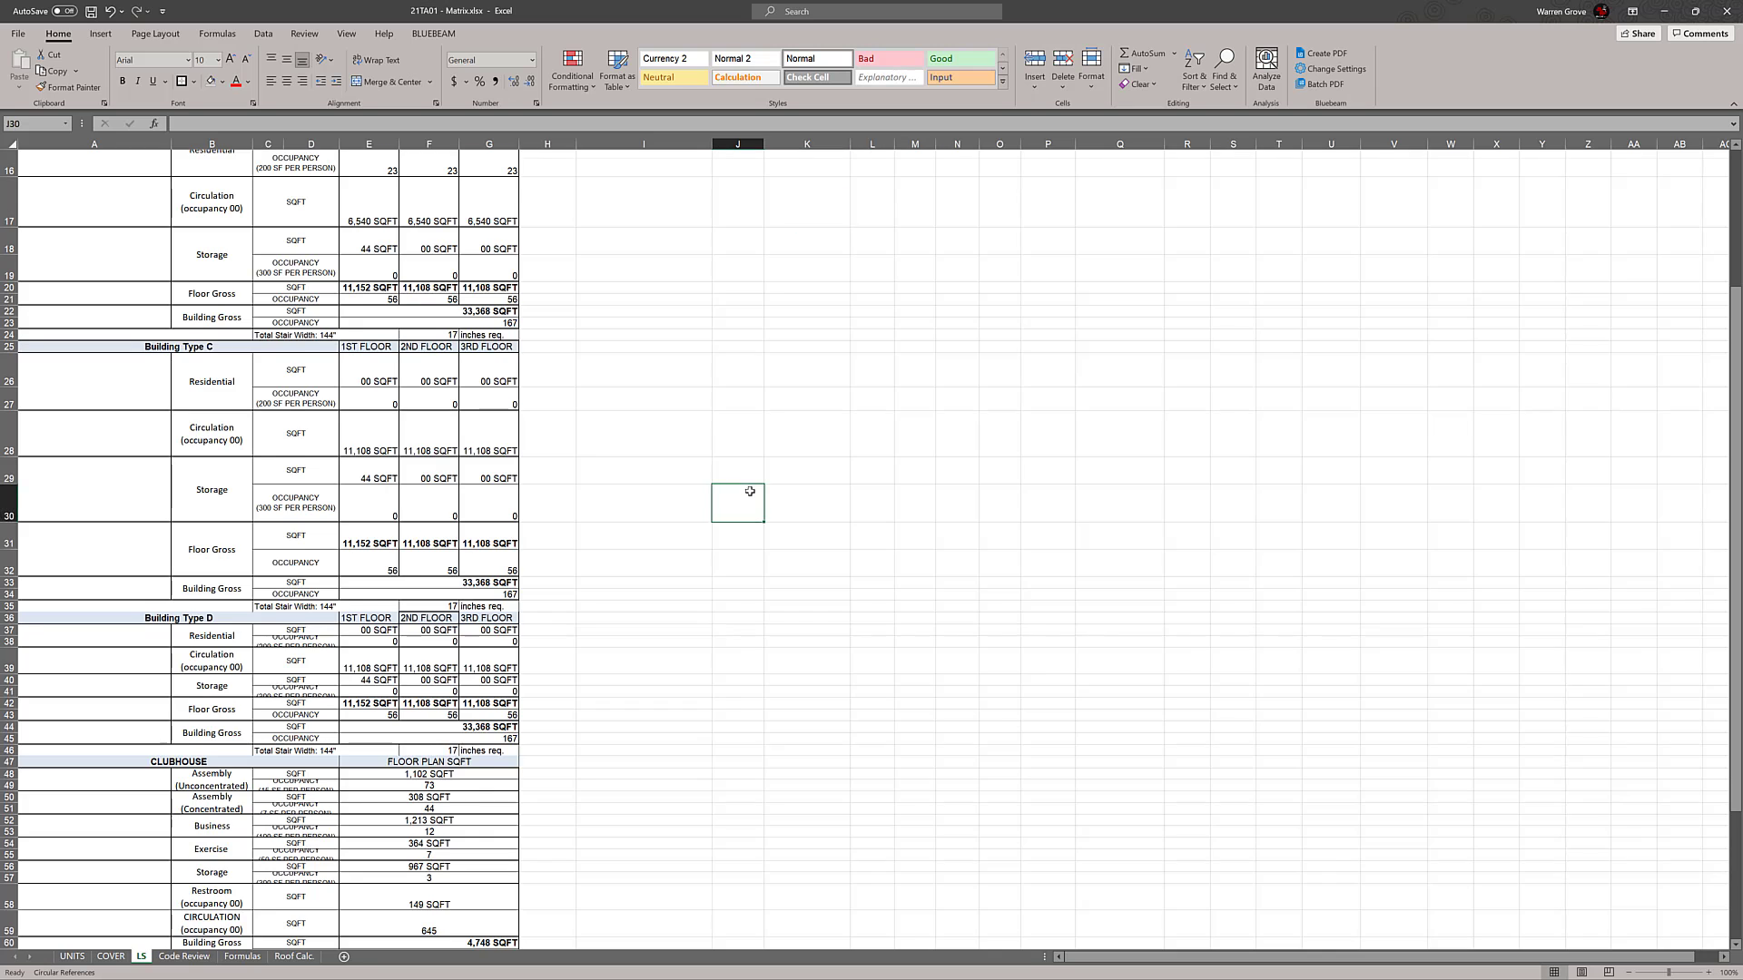
Check the exact row height of the Residential occupancy row 5 in the Building Type A block
scroll(748, 478, up, 4)
scroll(748, 478, up, 1)
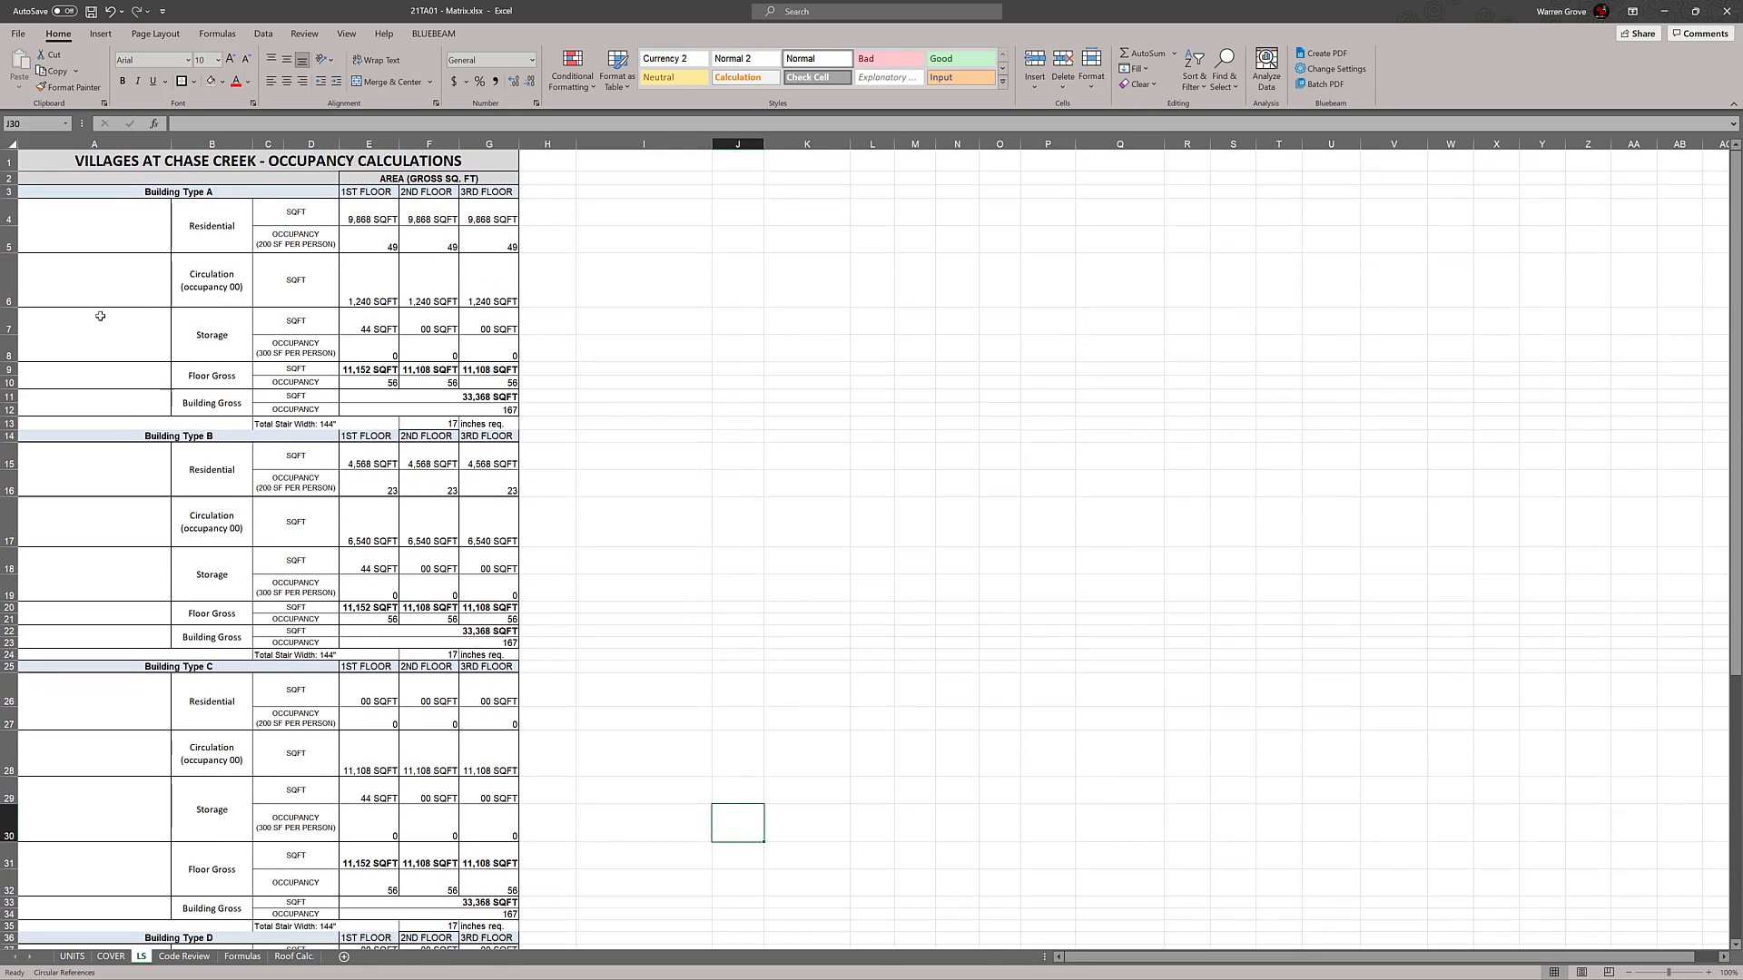
click(7, 280)
click(765, 395)
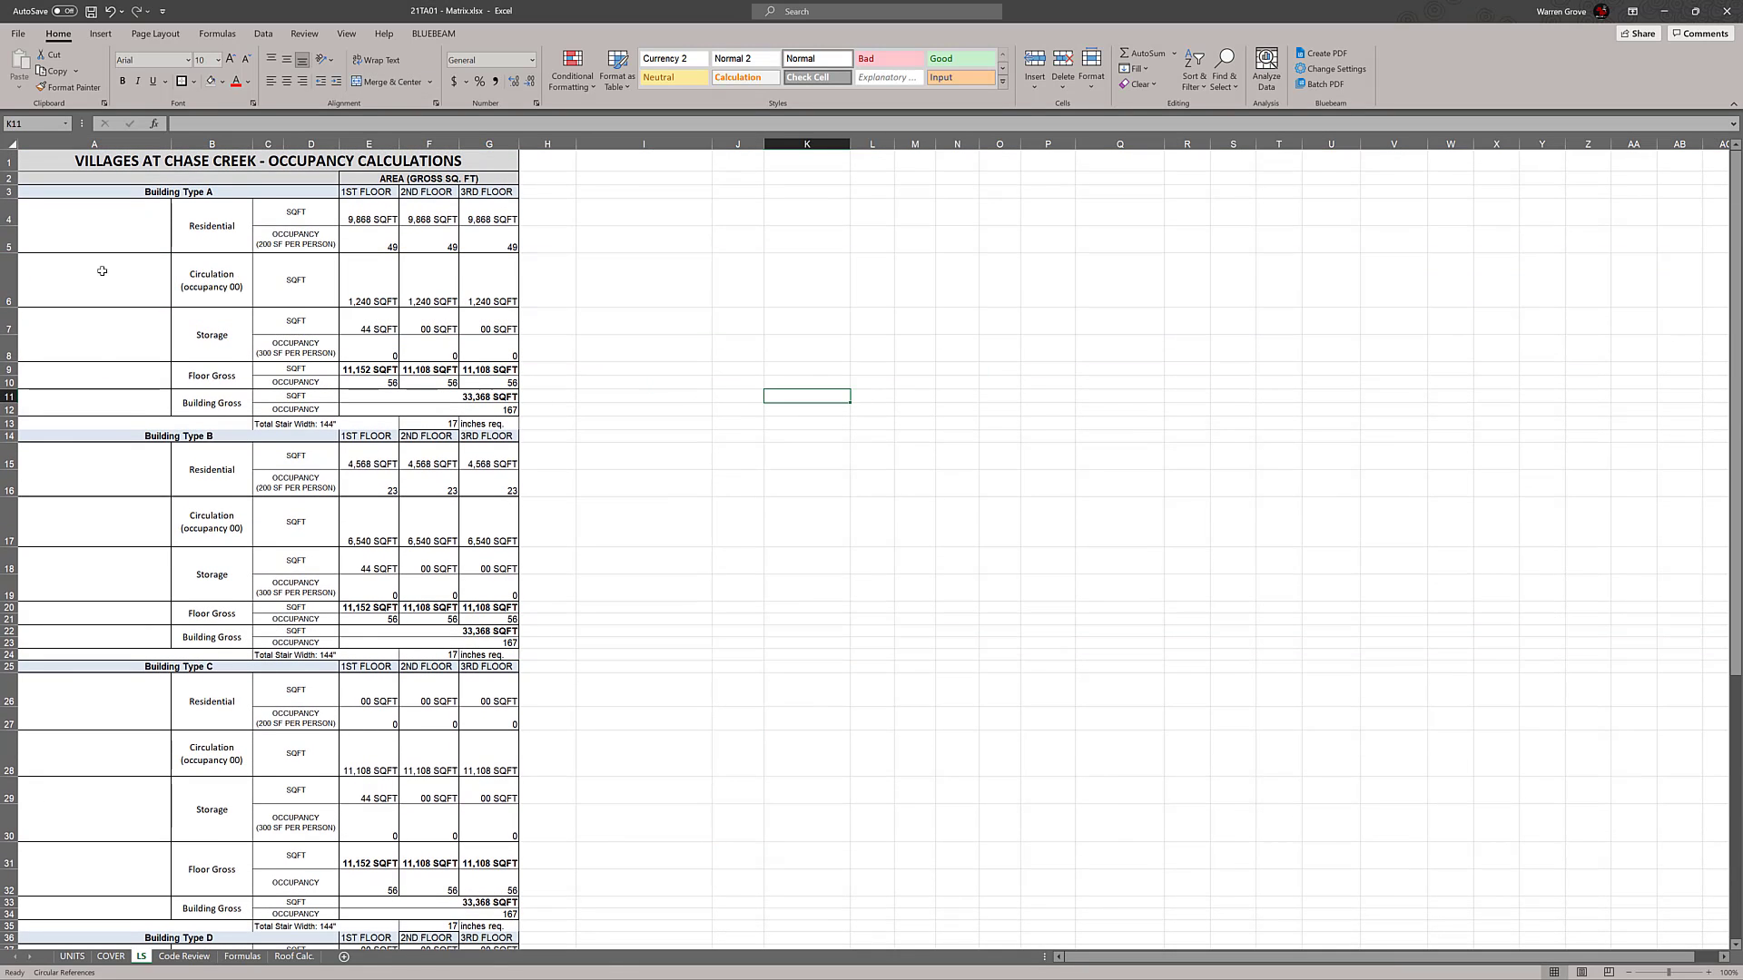
click(18, 244)
right_click(18, 243)
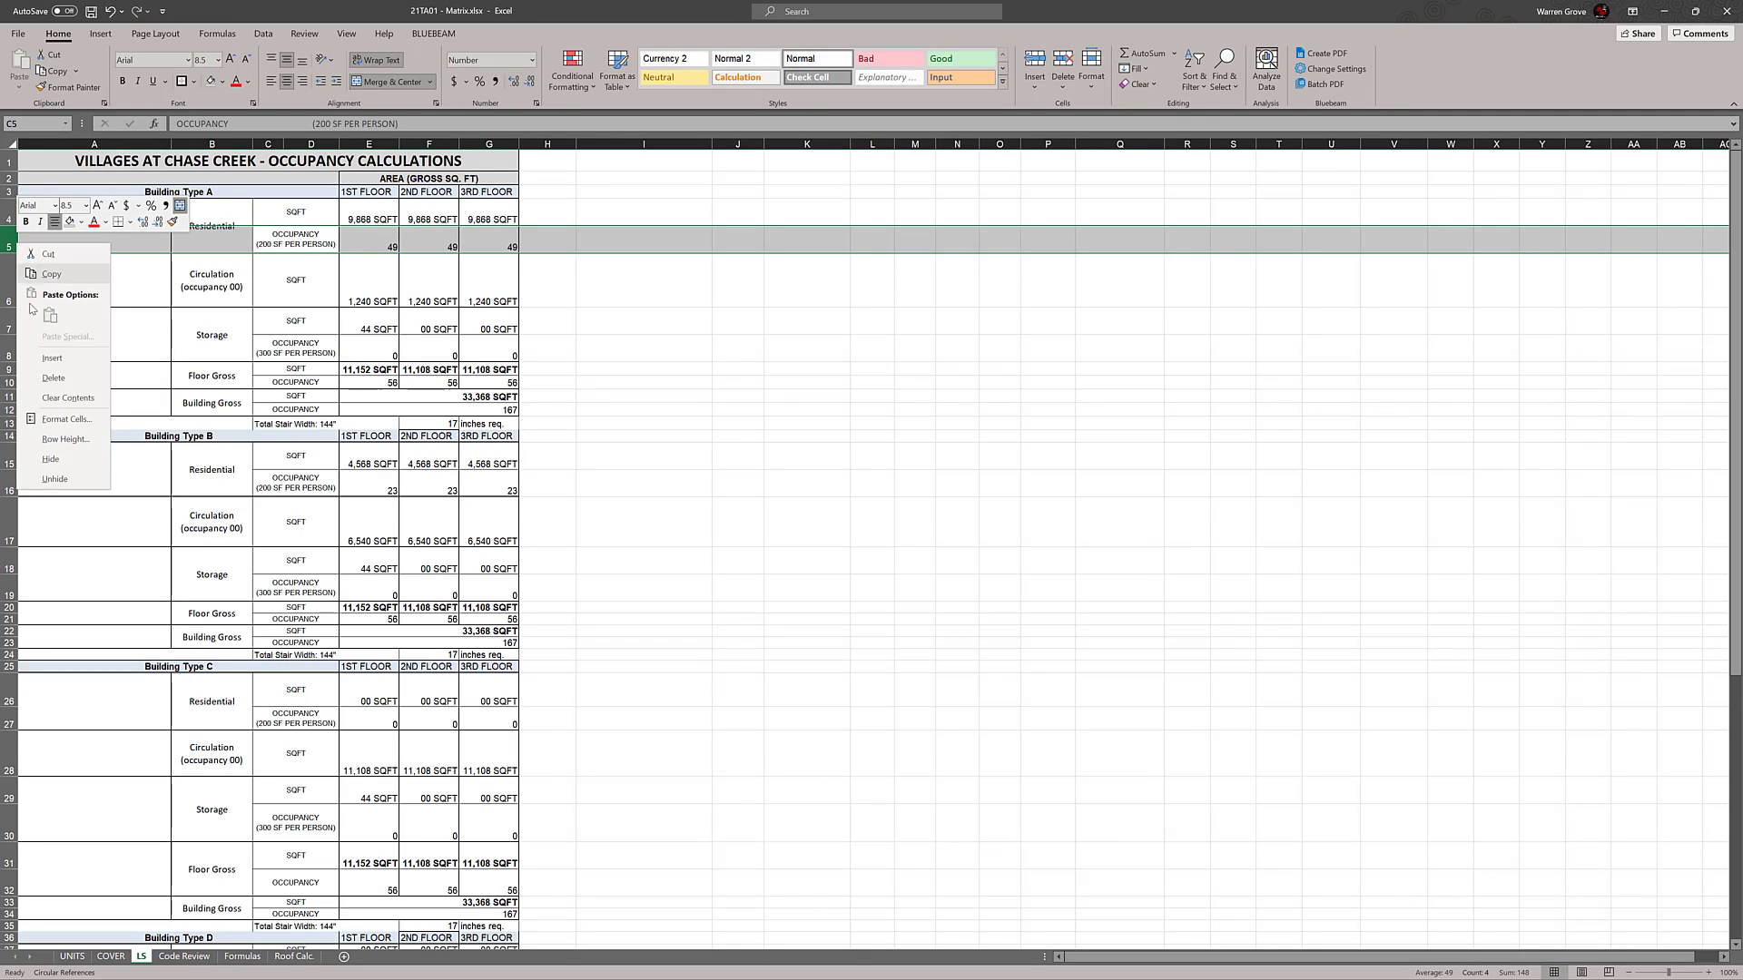
click(64, 439)
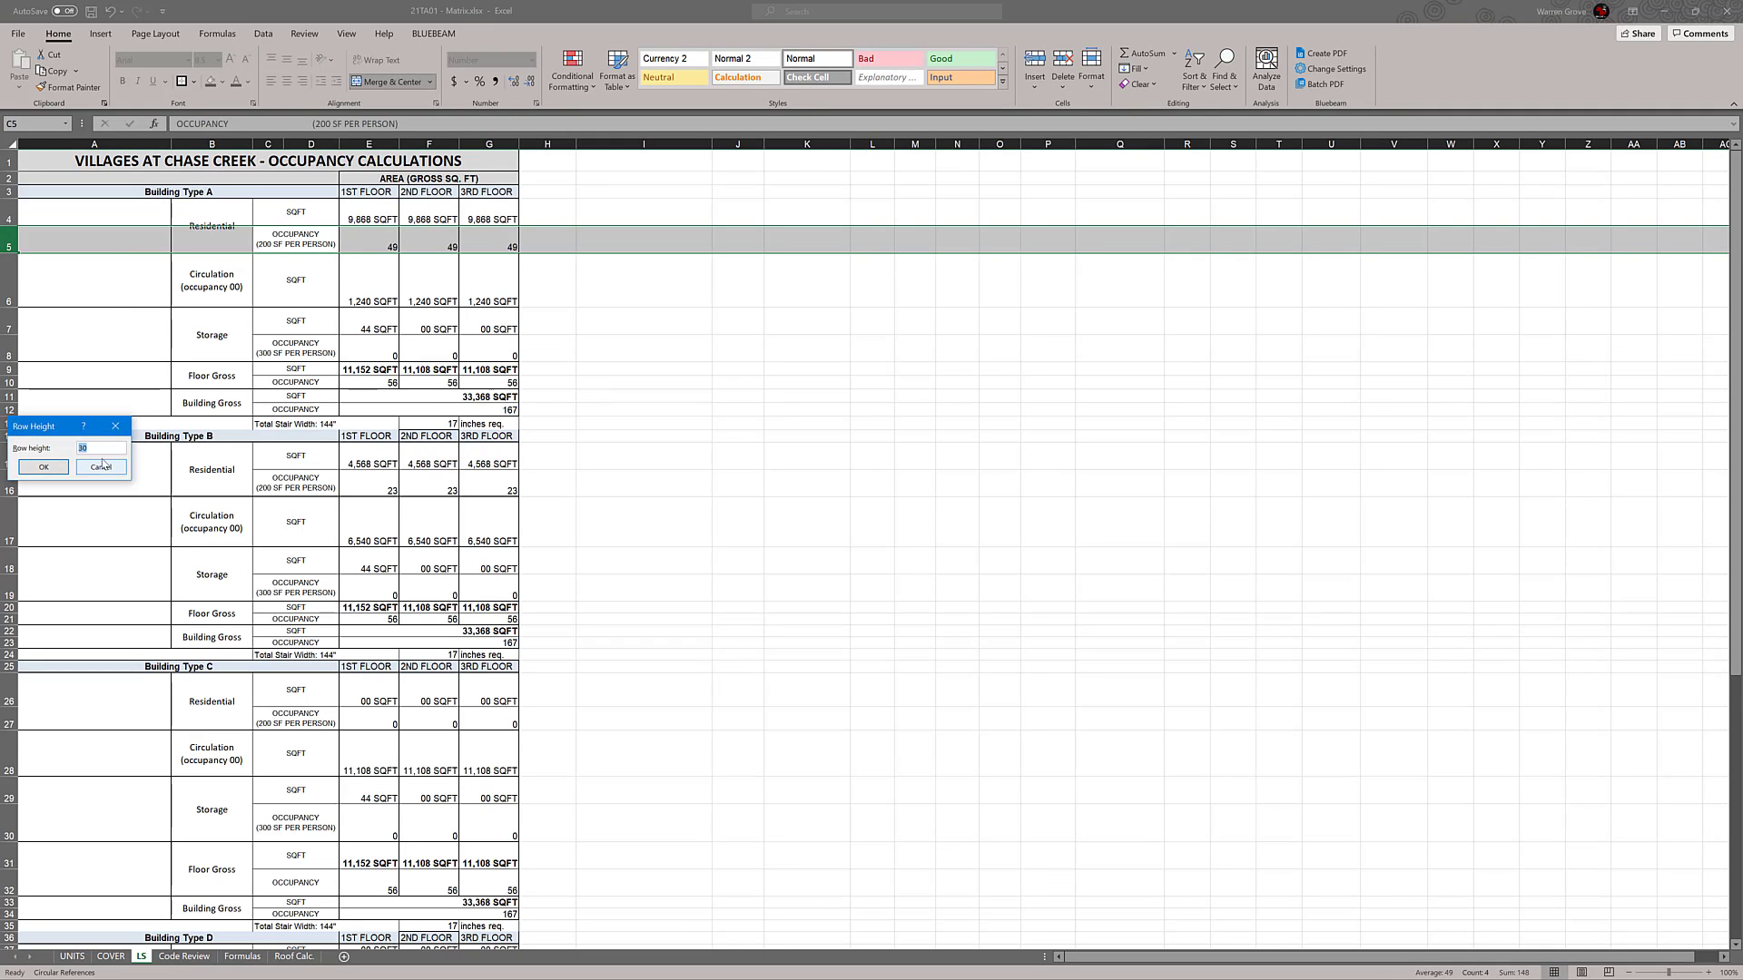
click(101, 467)
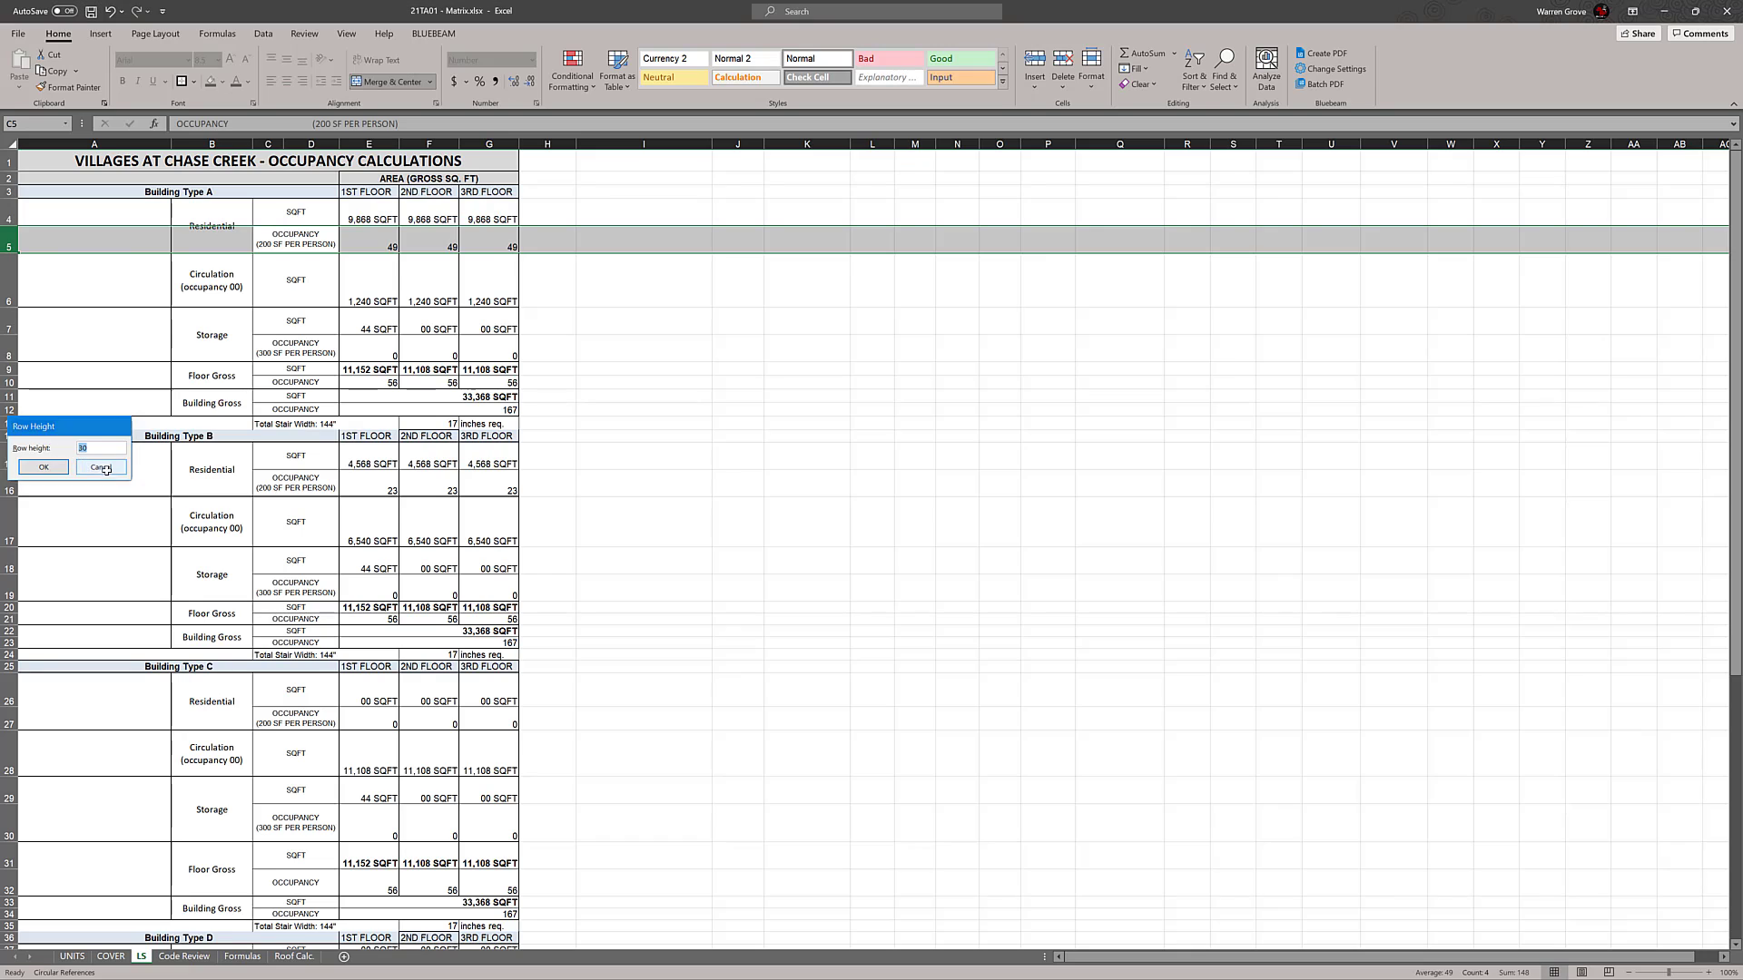
click(815, 392)
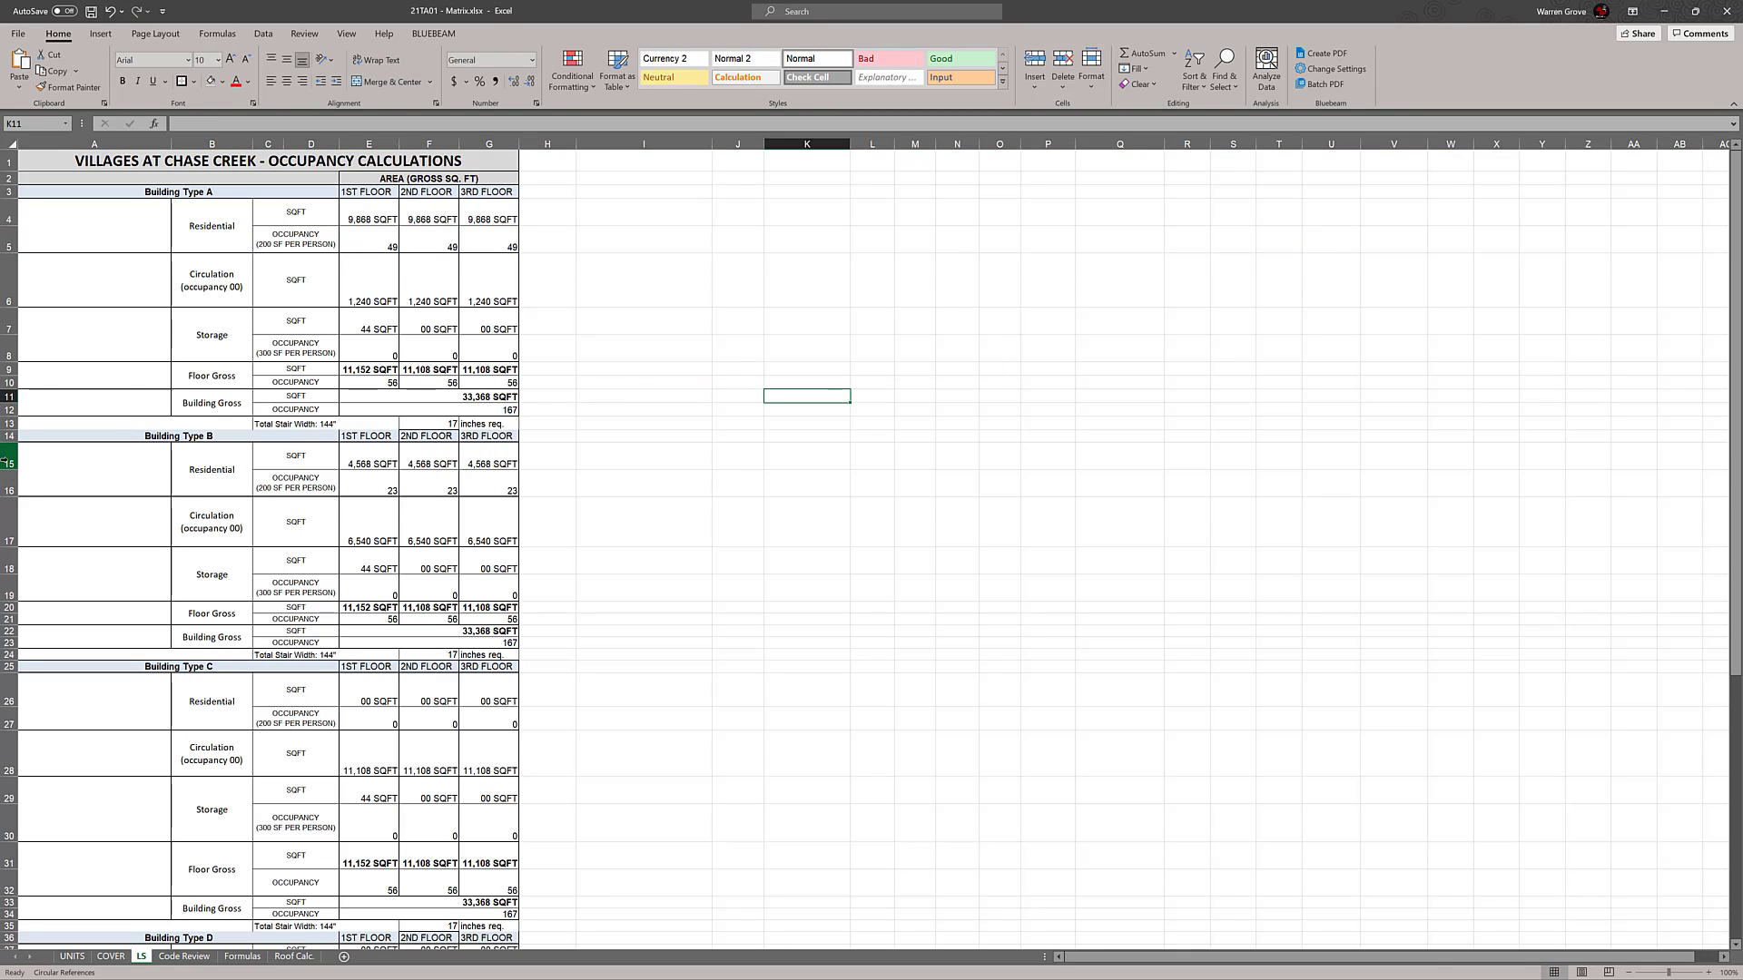
Set the row height of the Residential and Storage rows in the Building Type B, C and D blocks to 30
drag(7, 462, 7, 491)
scroll(347, 402, down, 2)
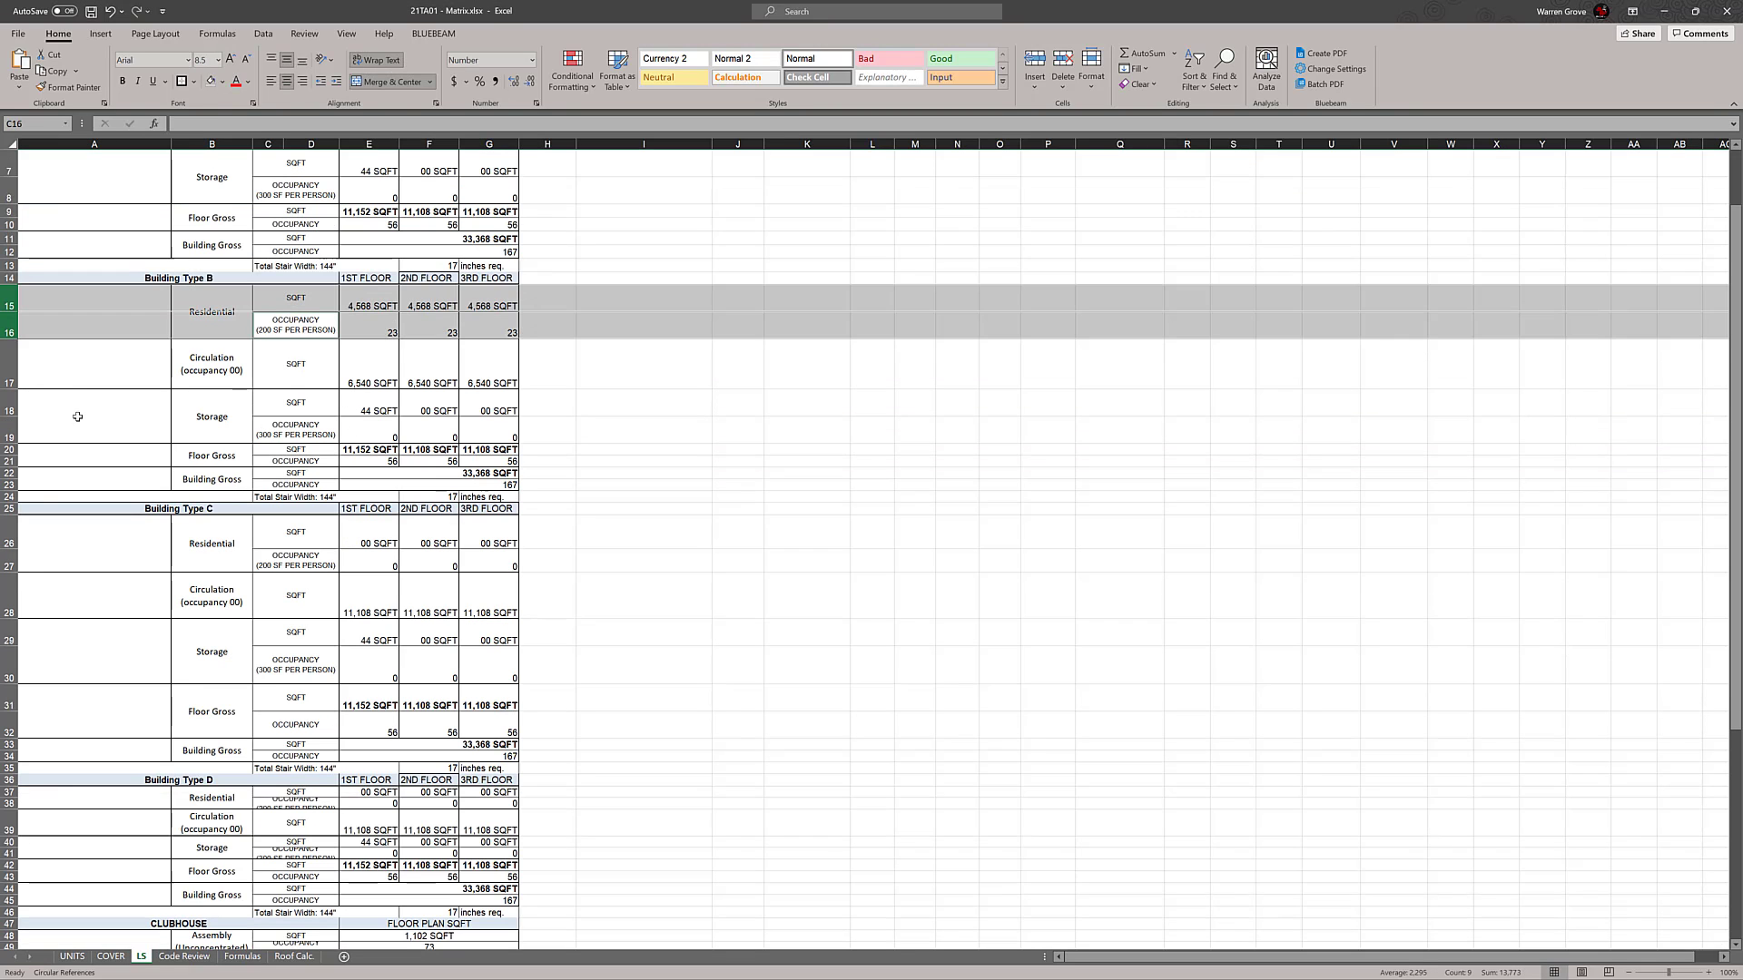
drag(8, 404, 10, 565)
scroll(19, 436, down, 1)
scroll(10, 520, down, 1)
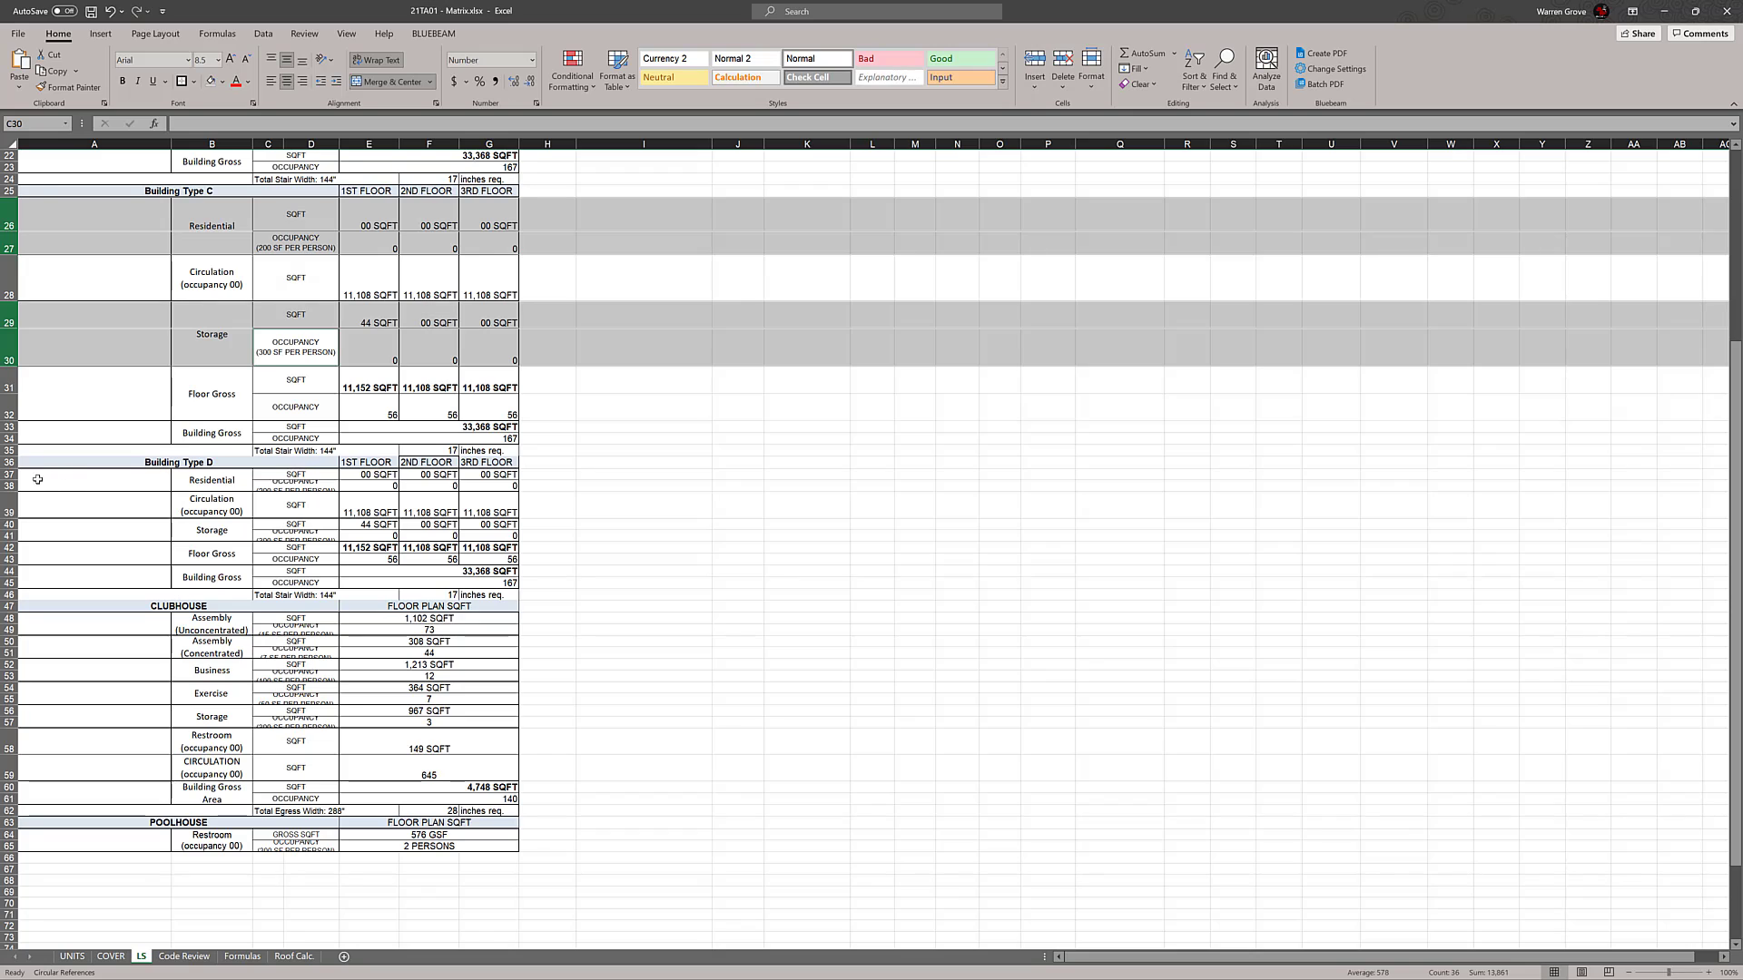
drag(9, 474, 9, 536)
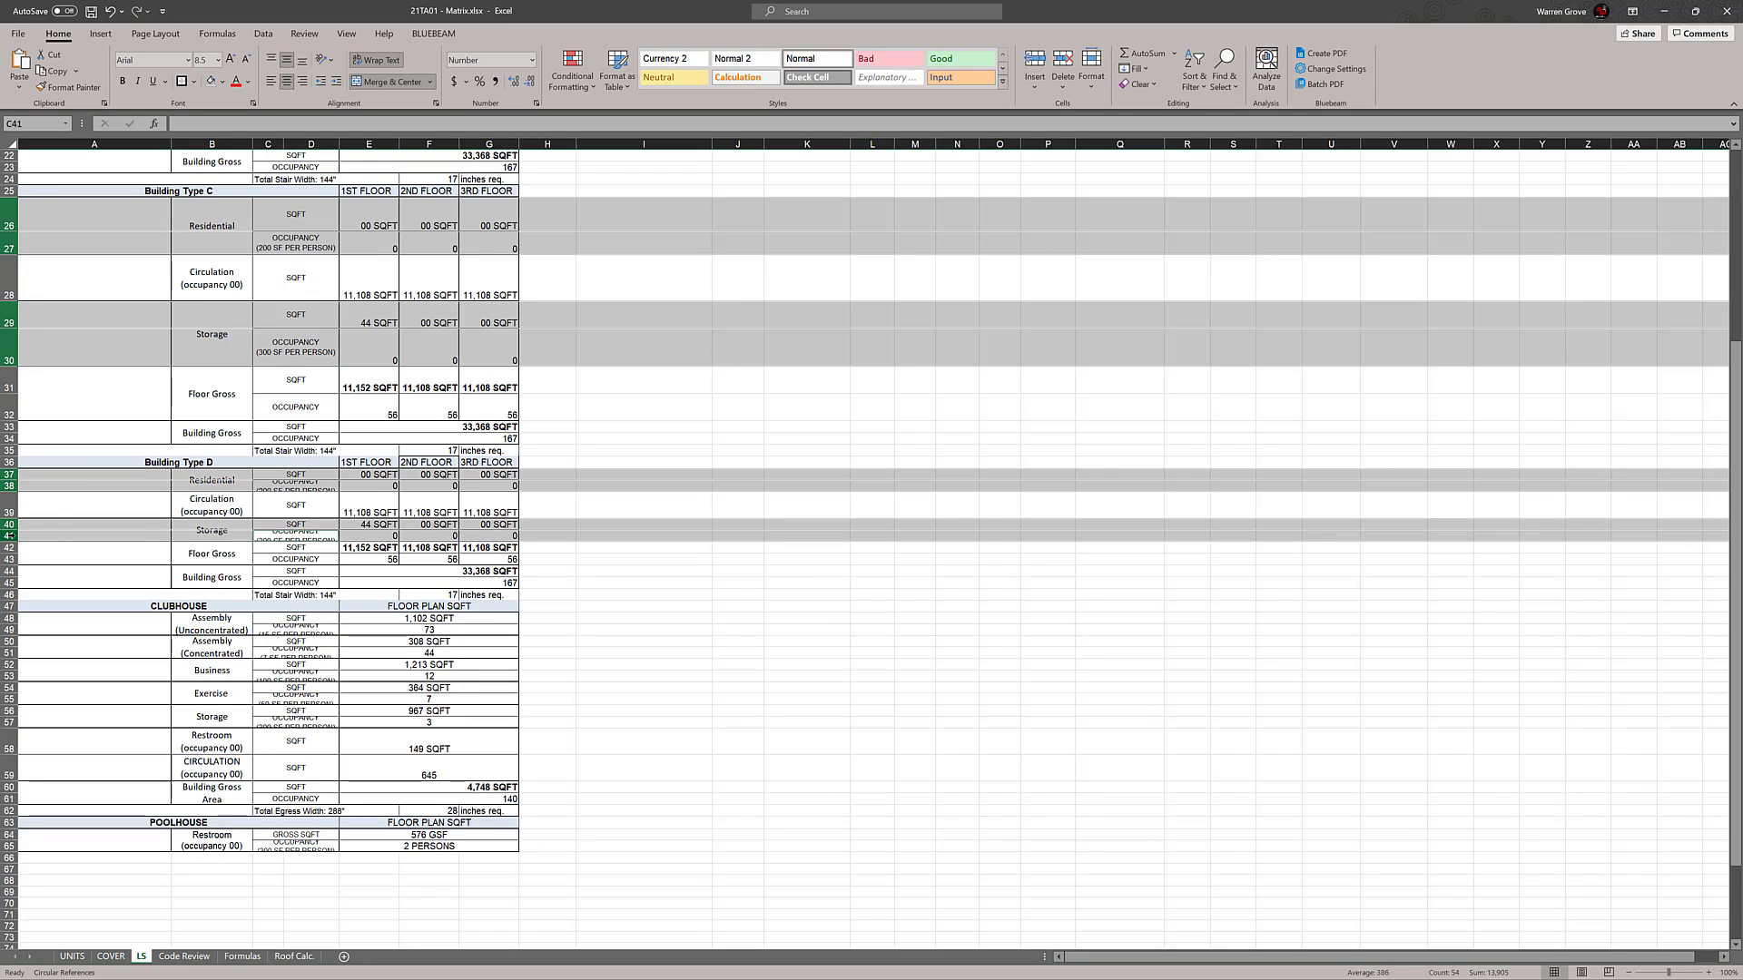
right_click(9, 536)
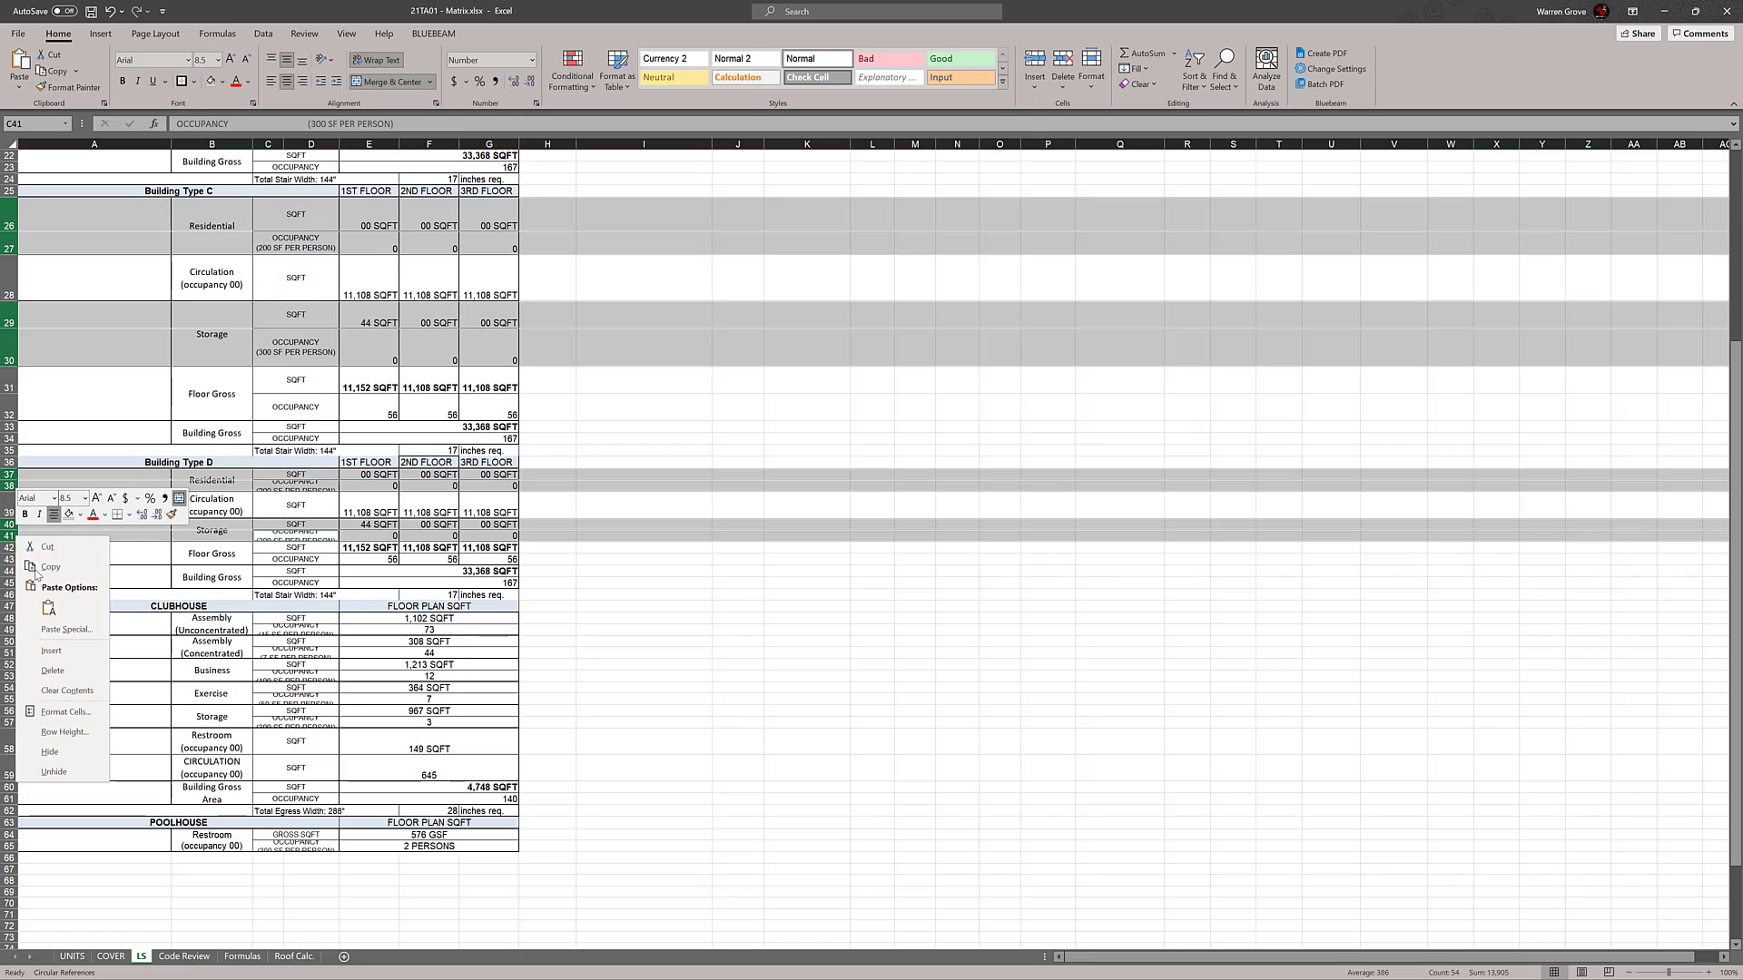
click(50, 731)
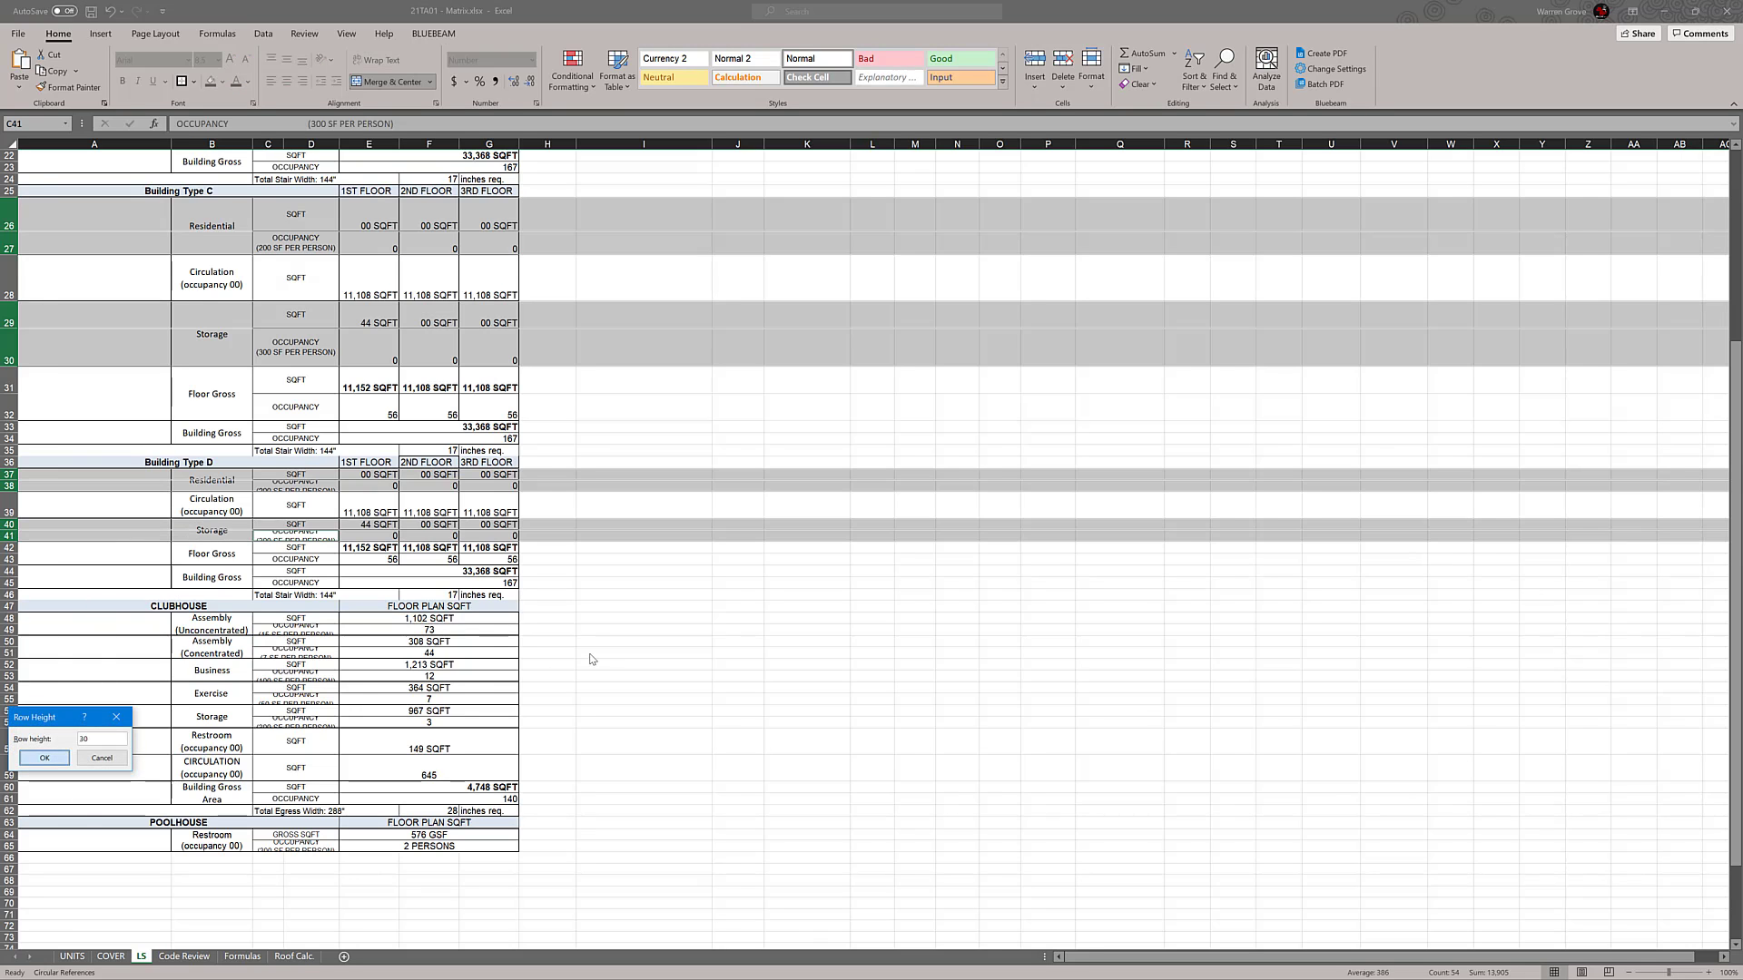
key(Return)
click(635, 639)
Set the row height of the Circulation rows 6, 17, 28 and 39 in all four building type blocks to 60
scroll(635, 635, up, 7)
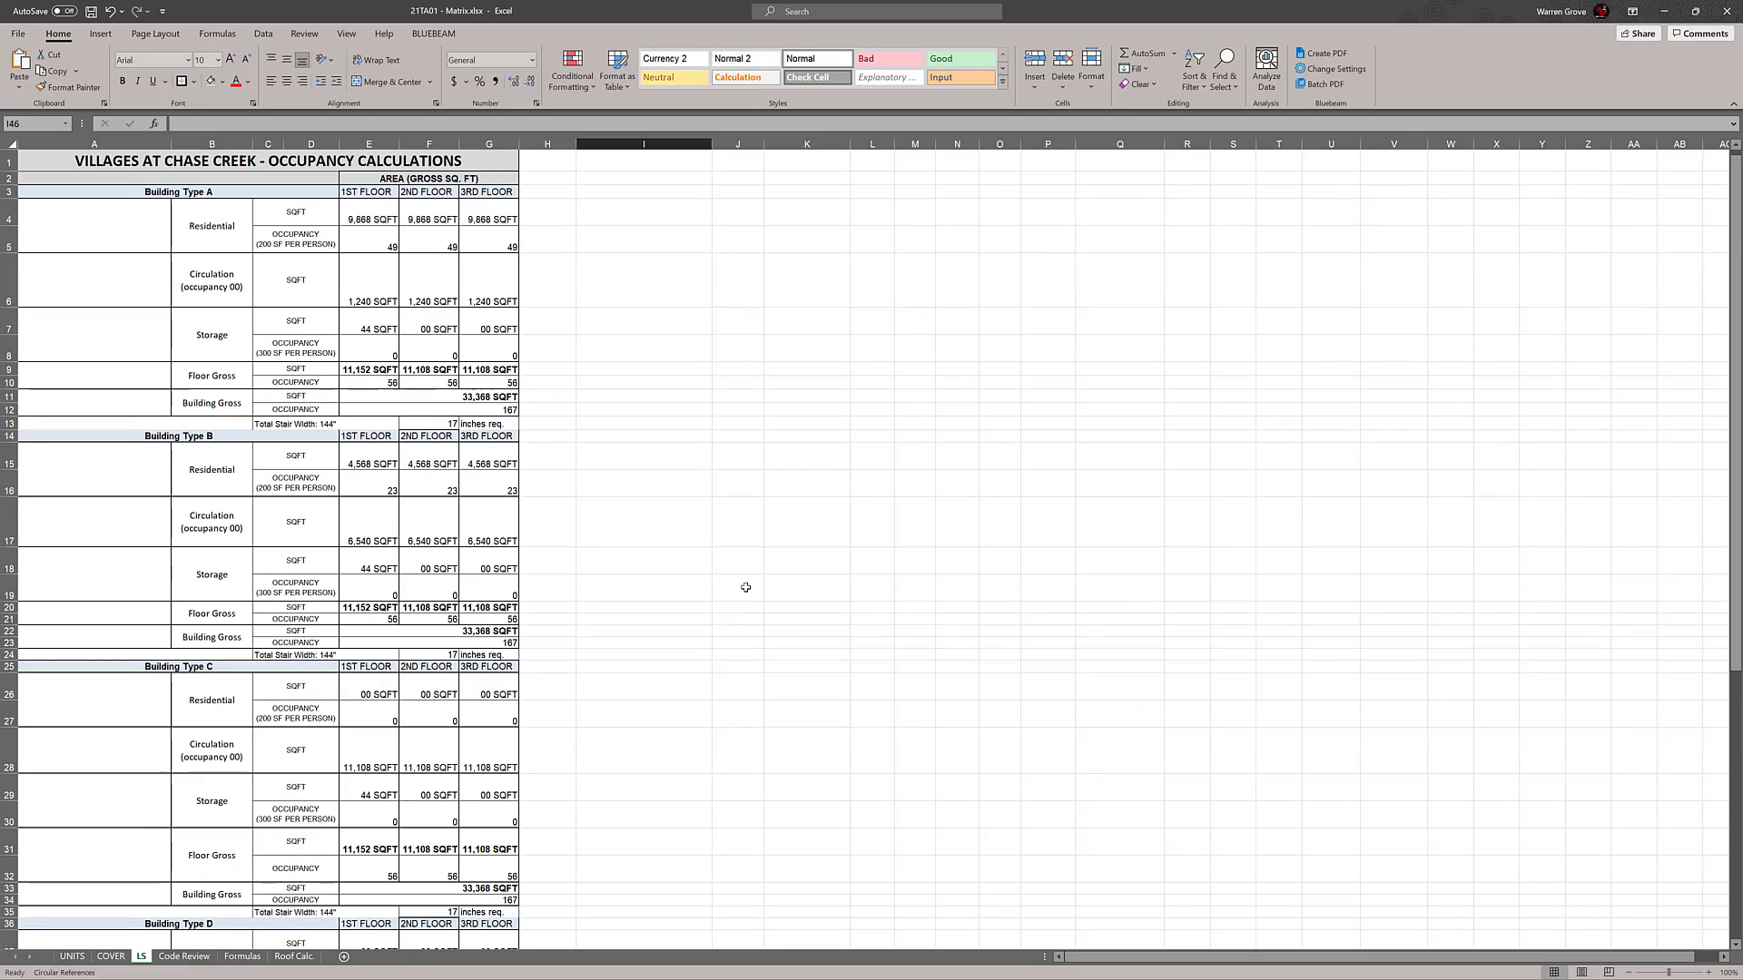
click(9, 522)
scroll(426, 455, down, 1)
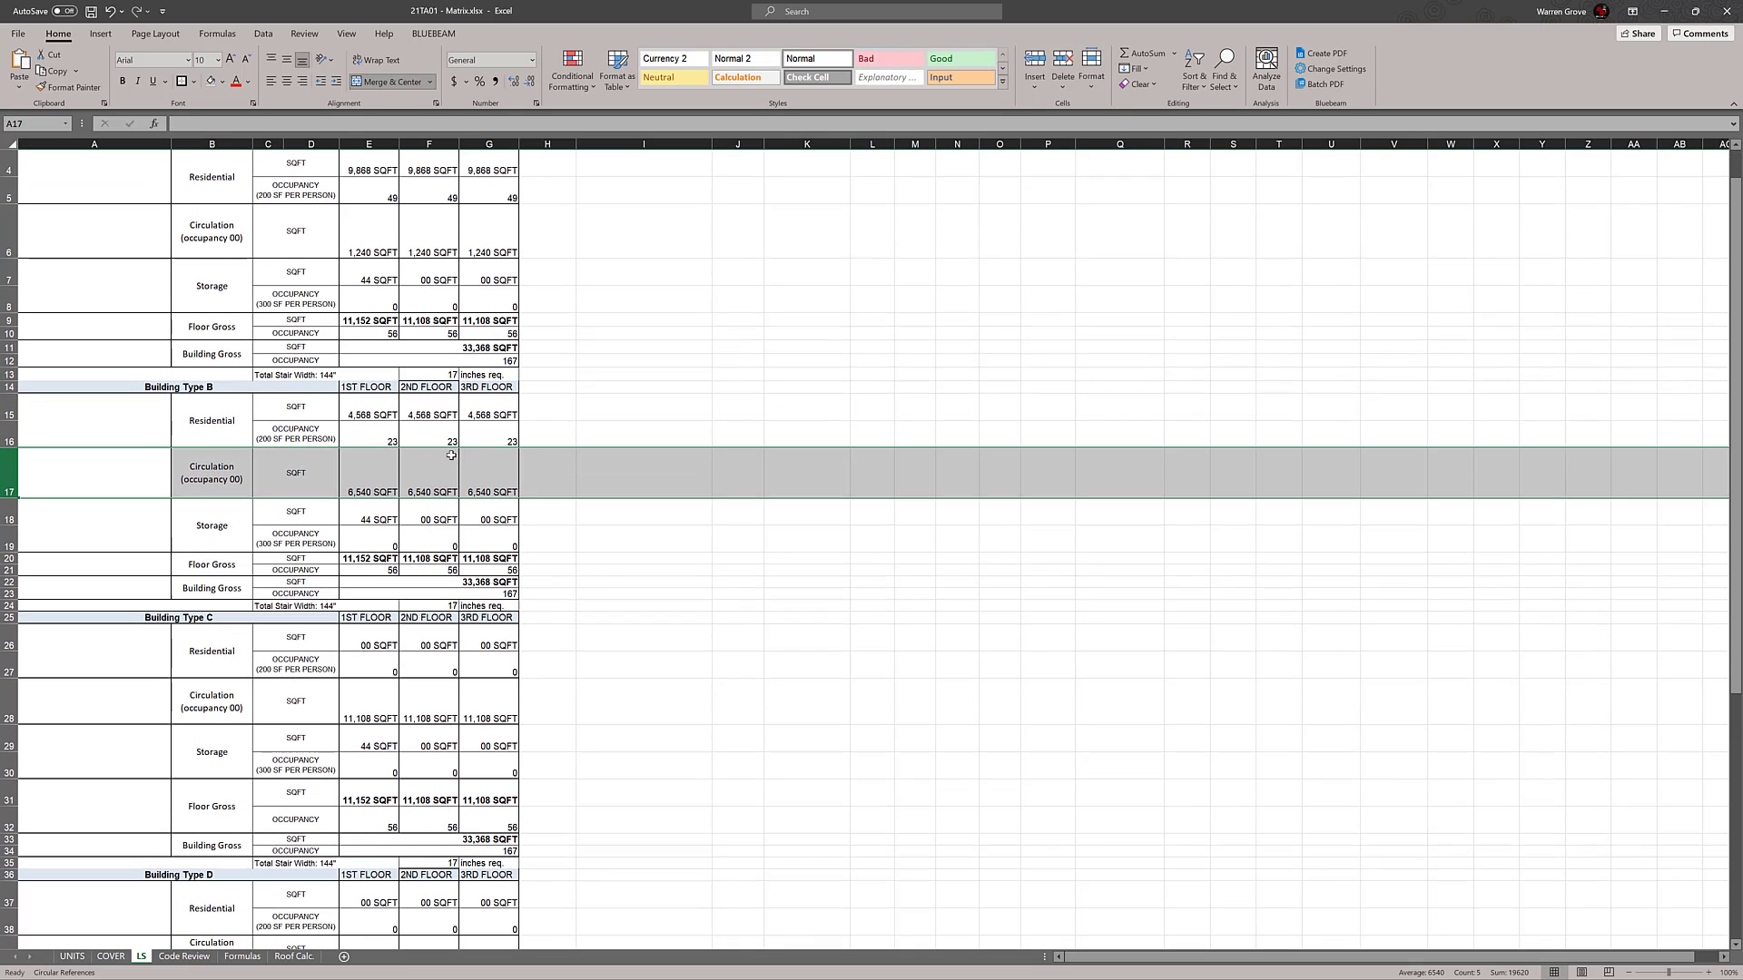
ctrl+click(11, 232)
scroll(261, 284, down, 1)
scroll(261, 284, down, 1)
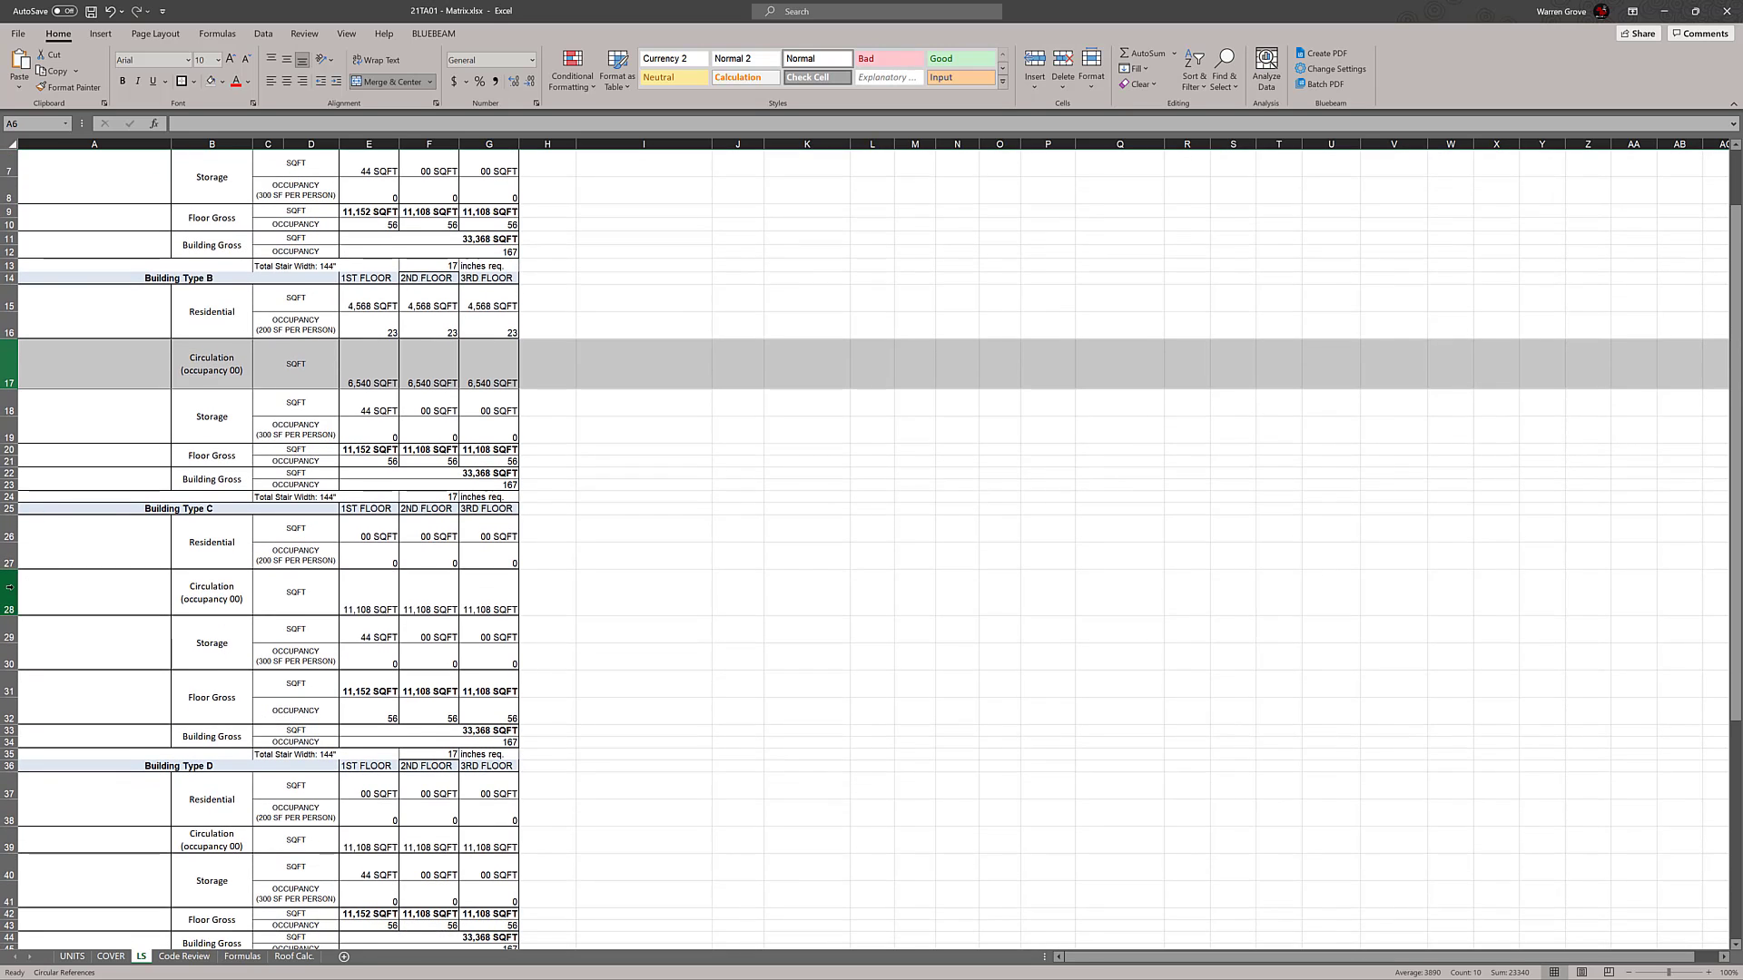
ctrl+click(13, 590)
scroll(269, 510, down, 1)
scroll(270, 510, down, 2)
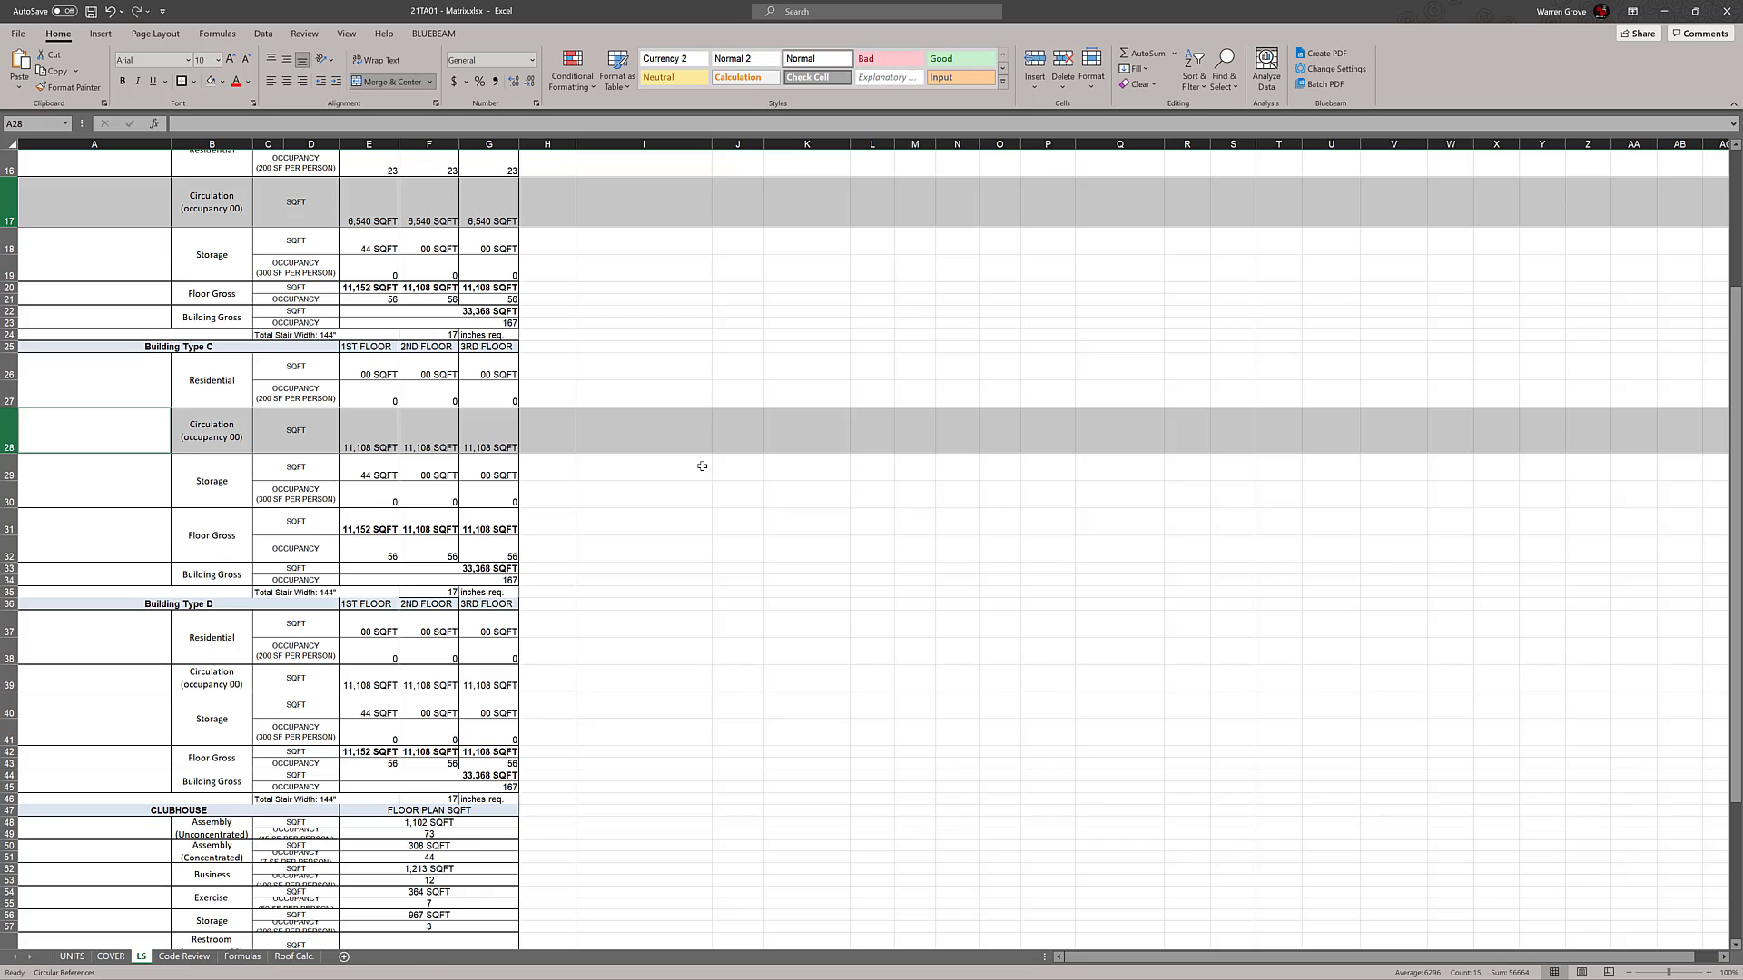
scroll(702, 465, down, 1)
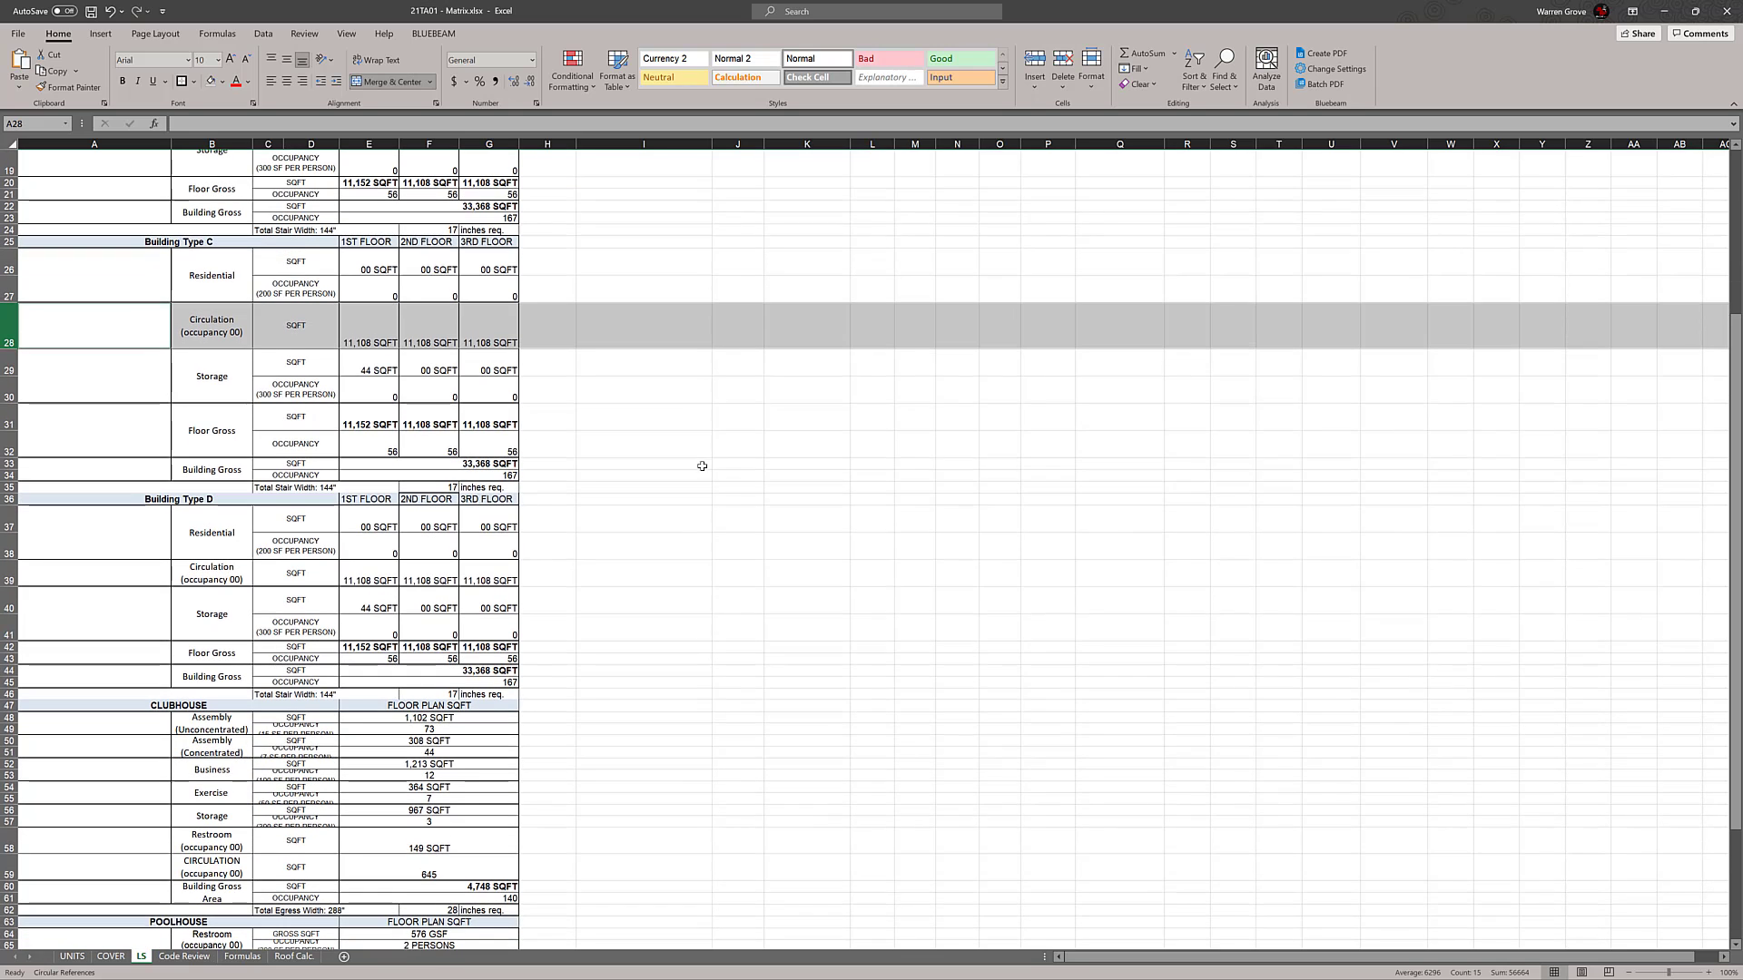
ctrl+click(9, 579)
scroll(665, 611, down, 1)
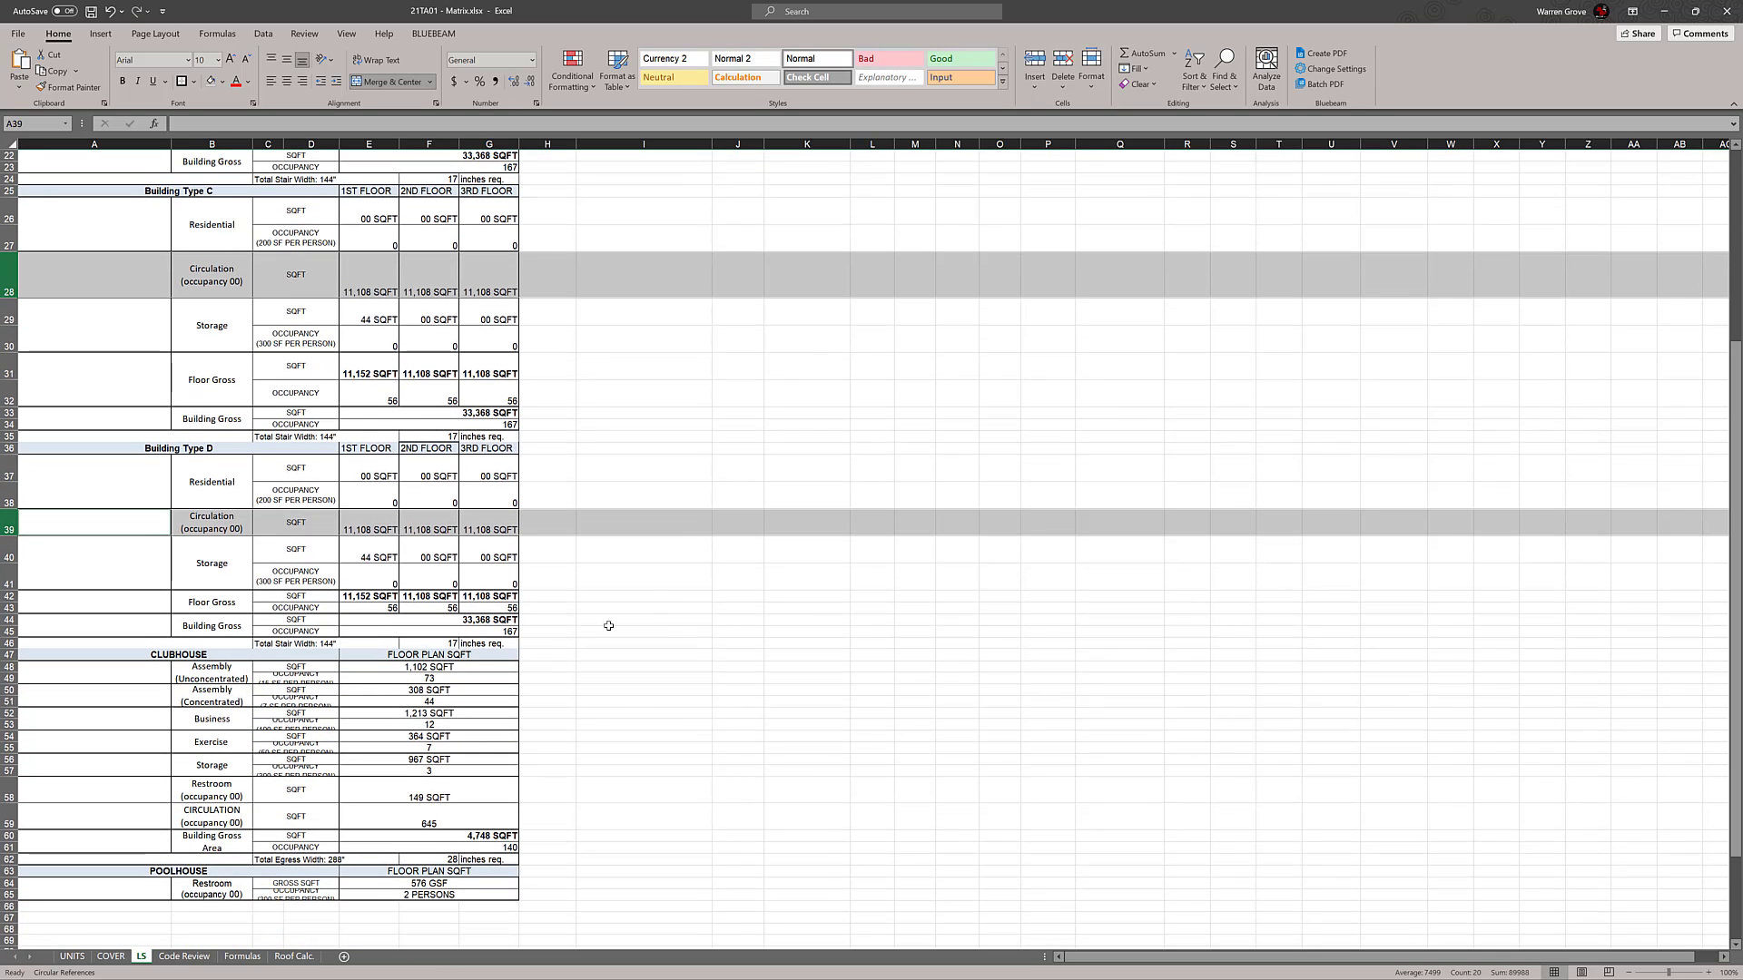
right_click(10, 531)
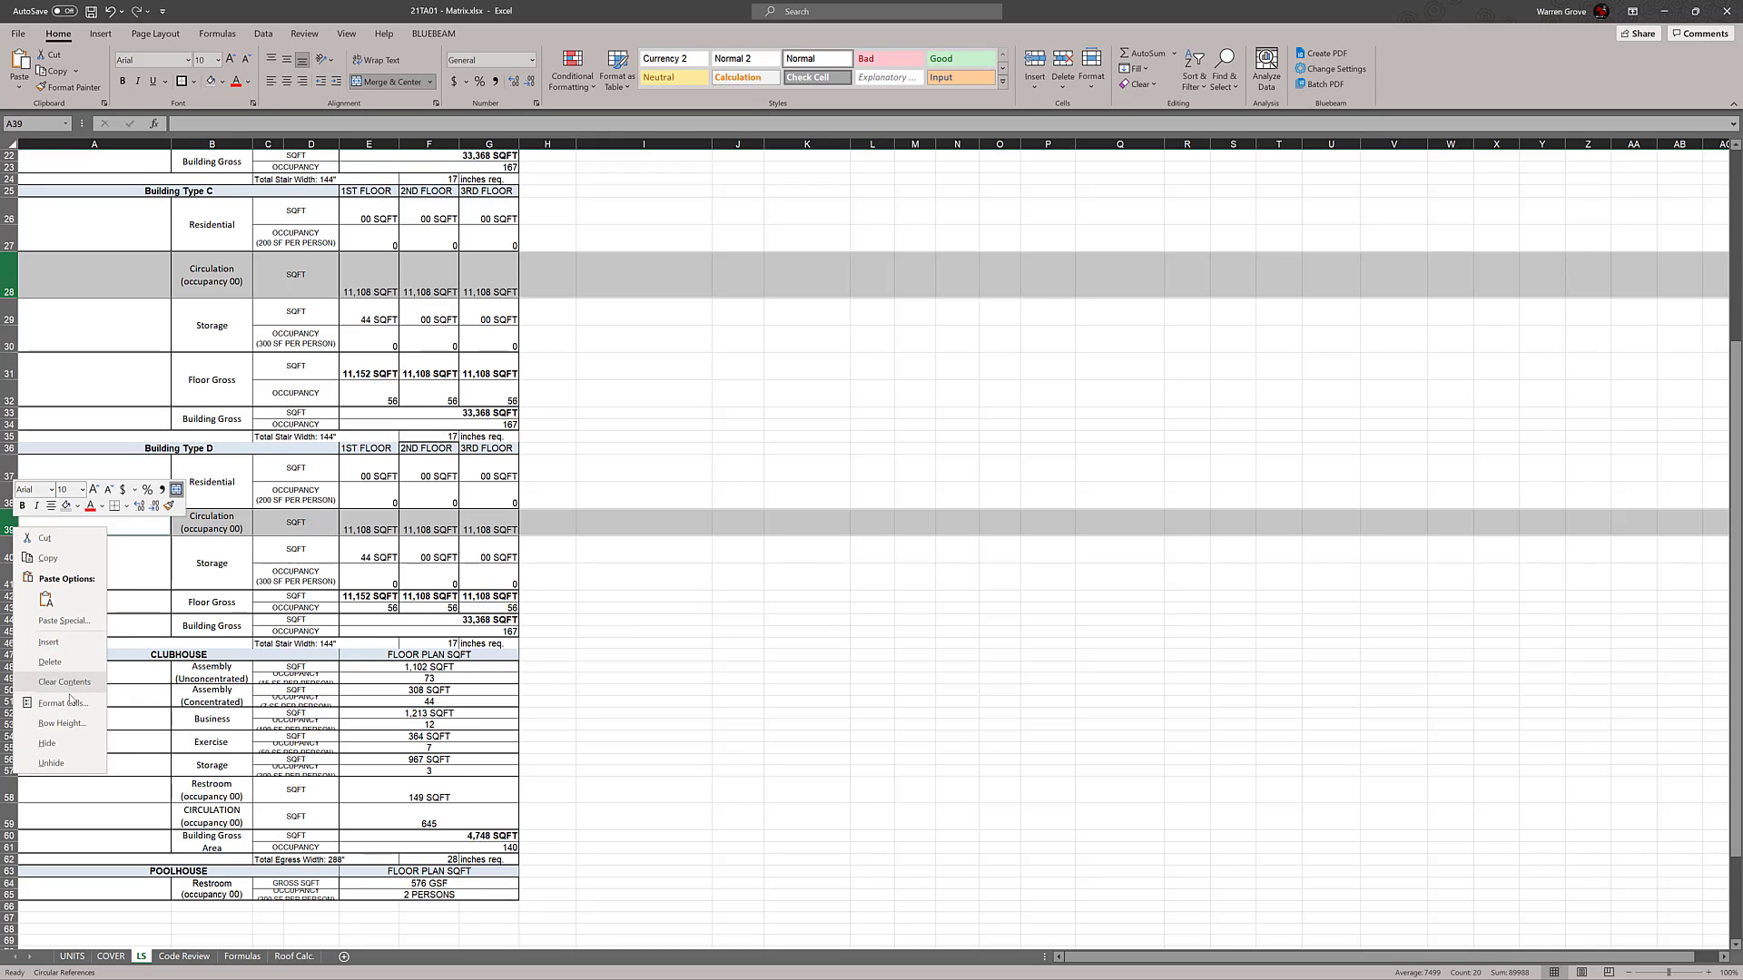
click(62, 723)
text(6)
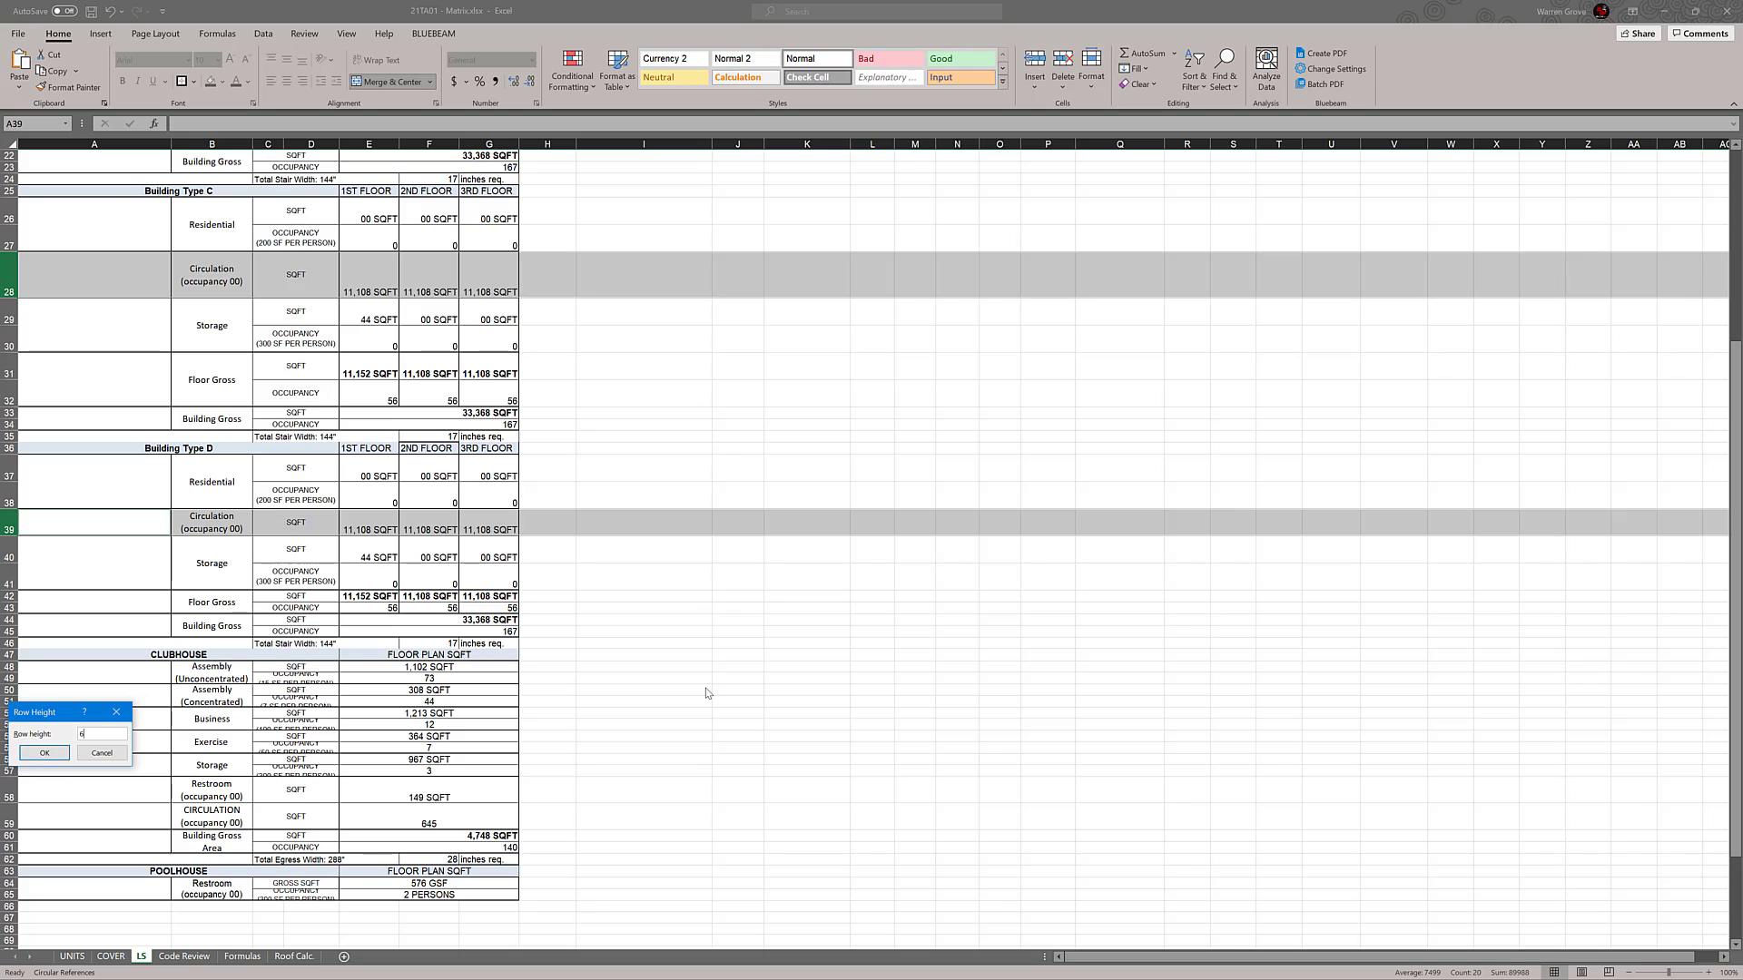
text(,540)
key(Return)
click(705, 687)
Set the row height of the CLUBHOUSE rows 48 to 57, from Assembly (Unconcentrated) through Storage, to 30
scroll(735, 660, up, 7)
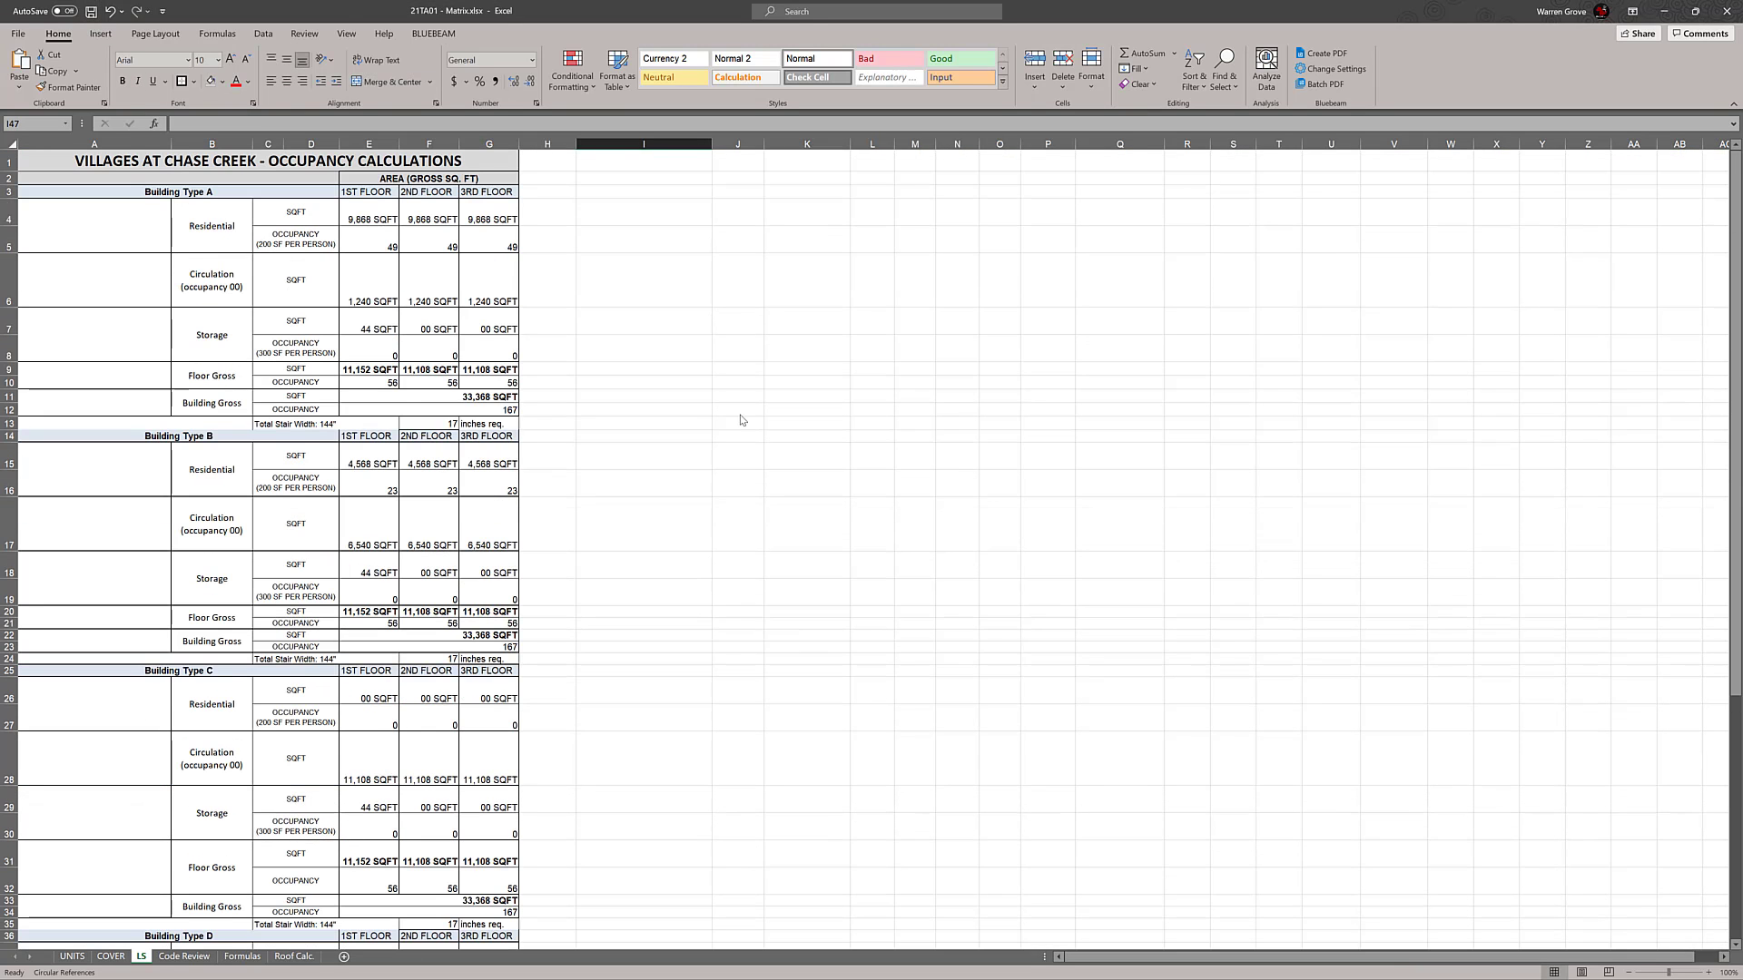
scroll(747, 413, down, 1)
scroll(747, 413, down, 8)
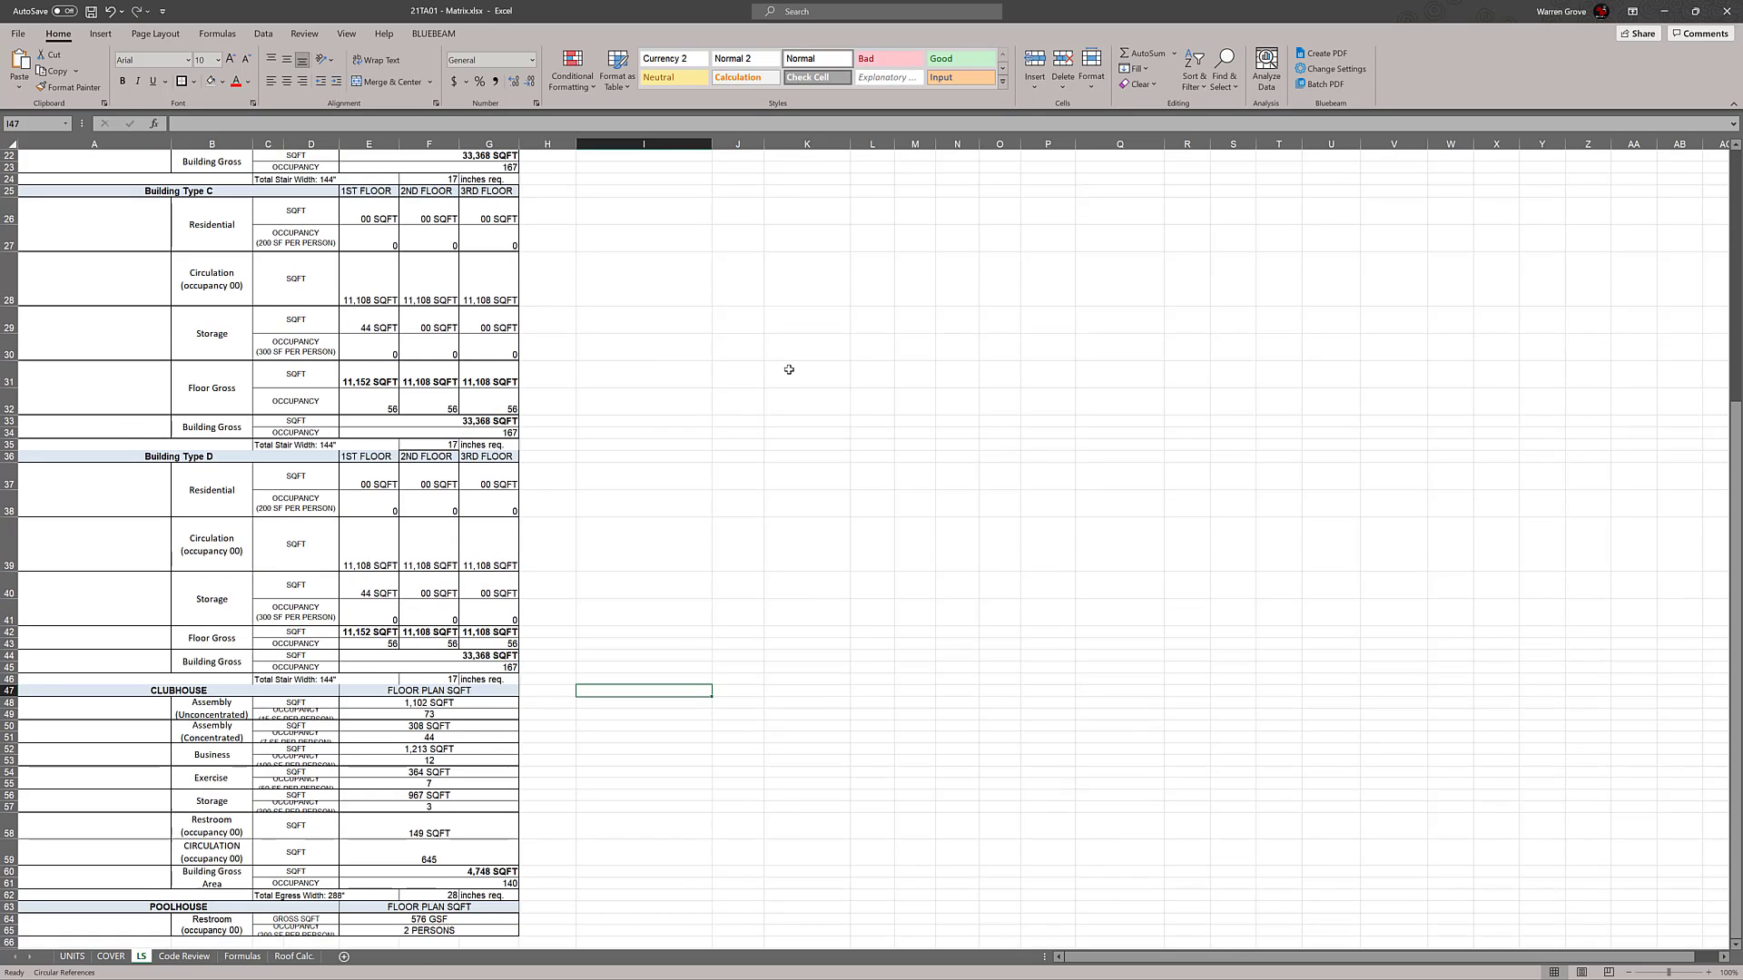
scroll(682, 498, down, 1)
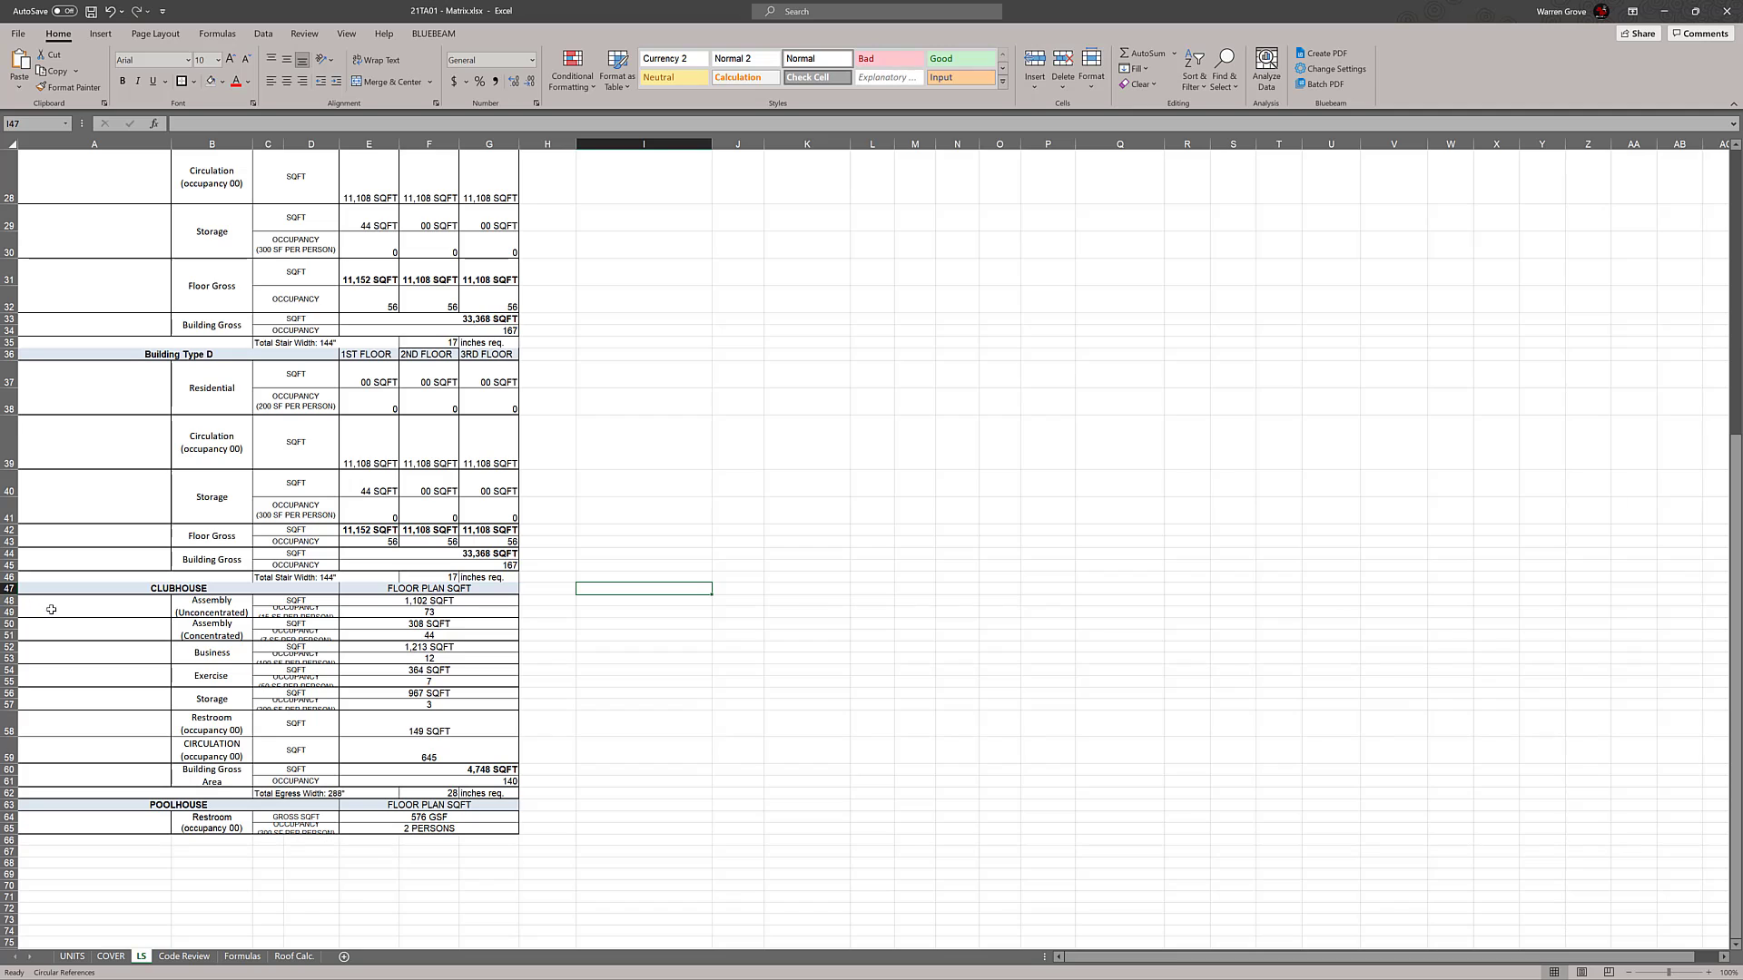
click(11, 601)
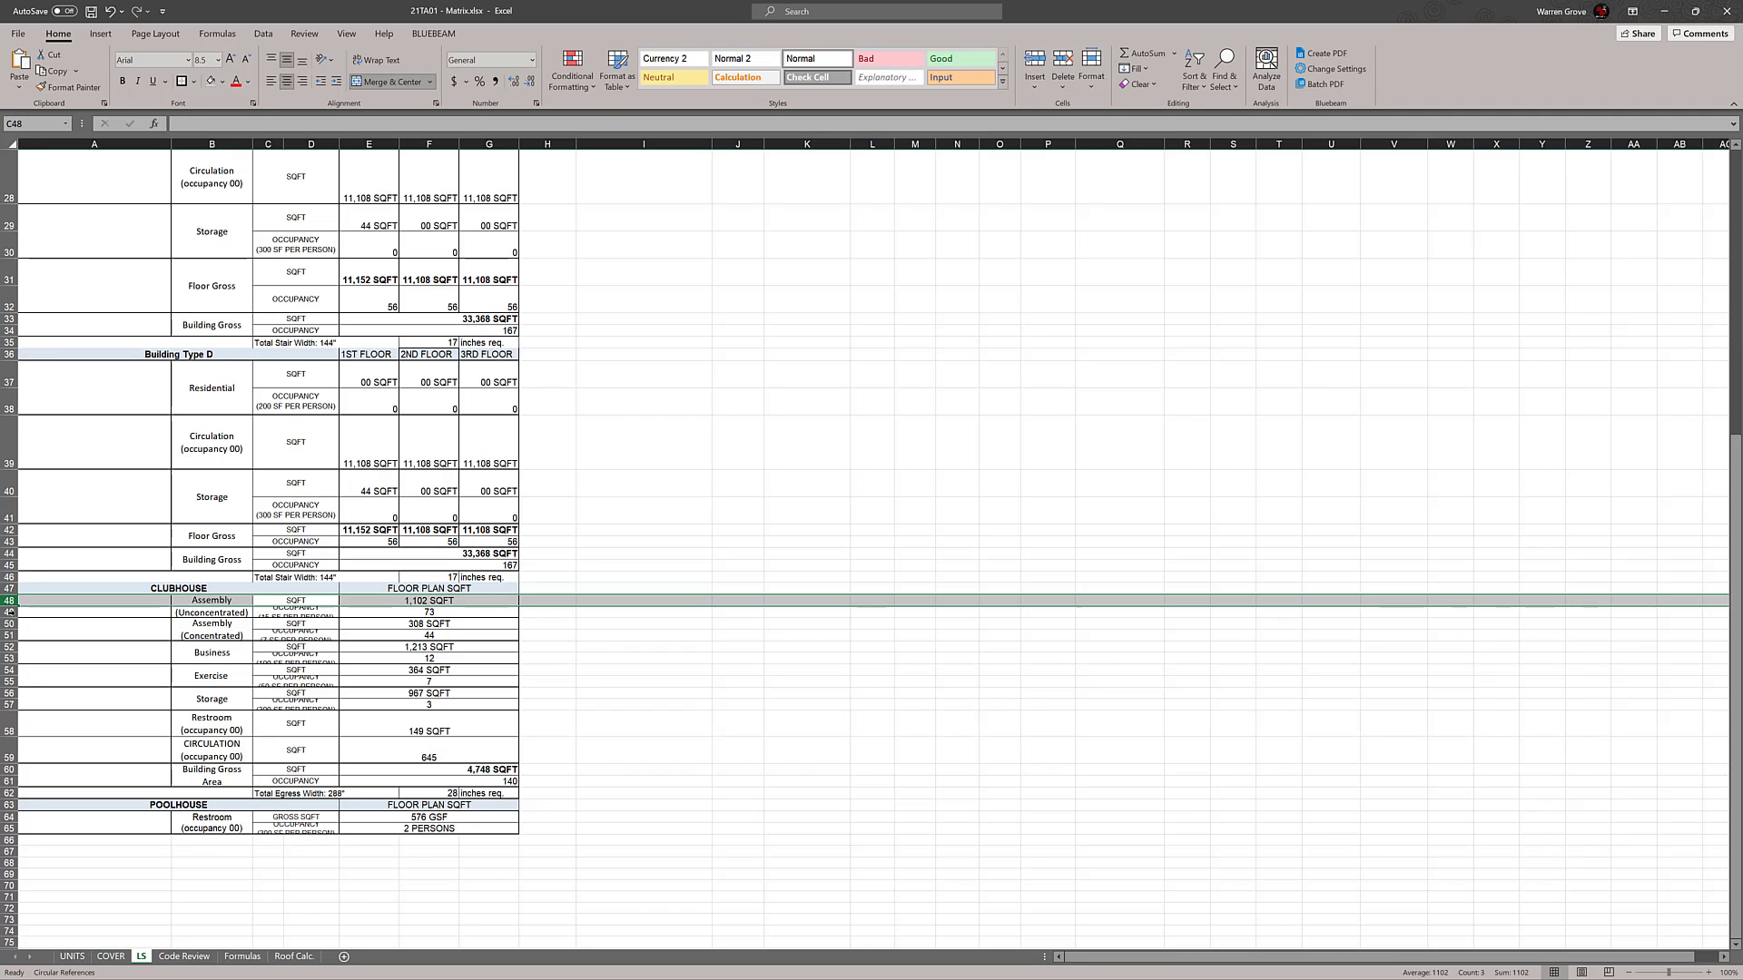
shift+click(7, 704)
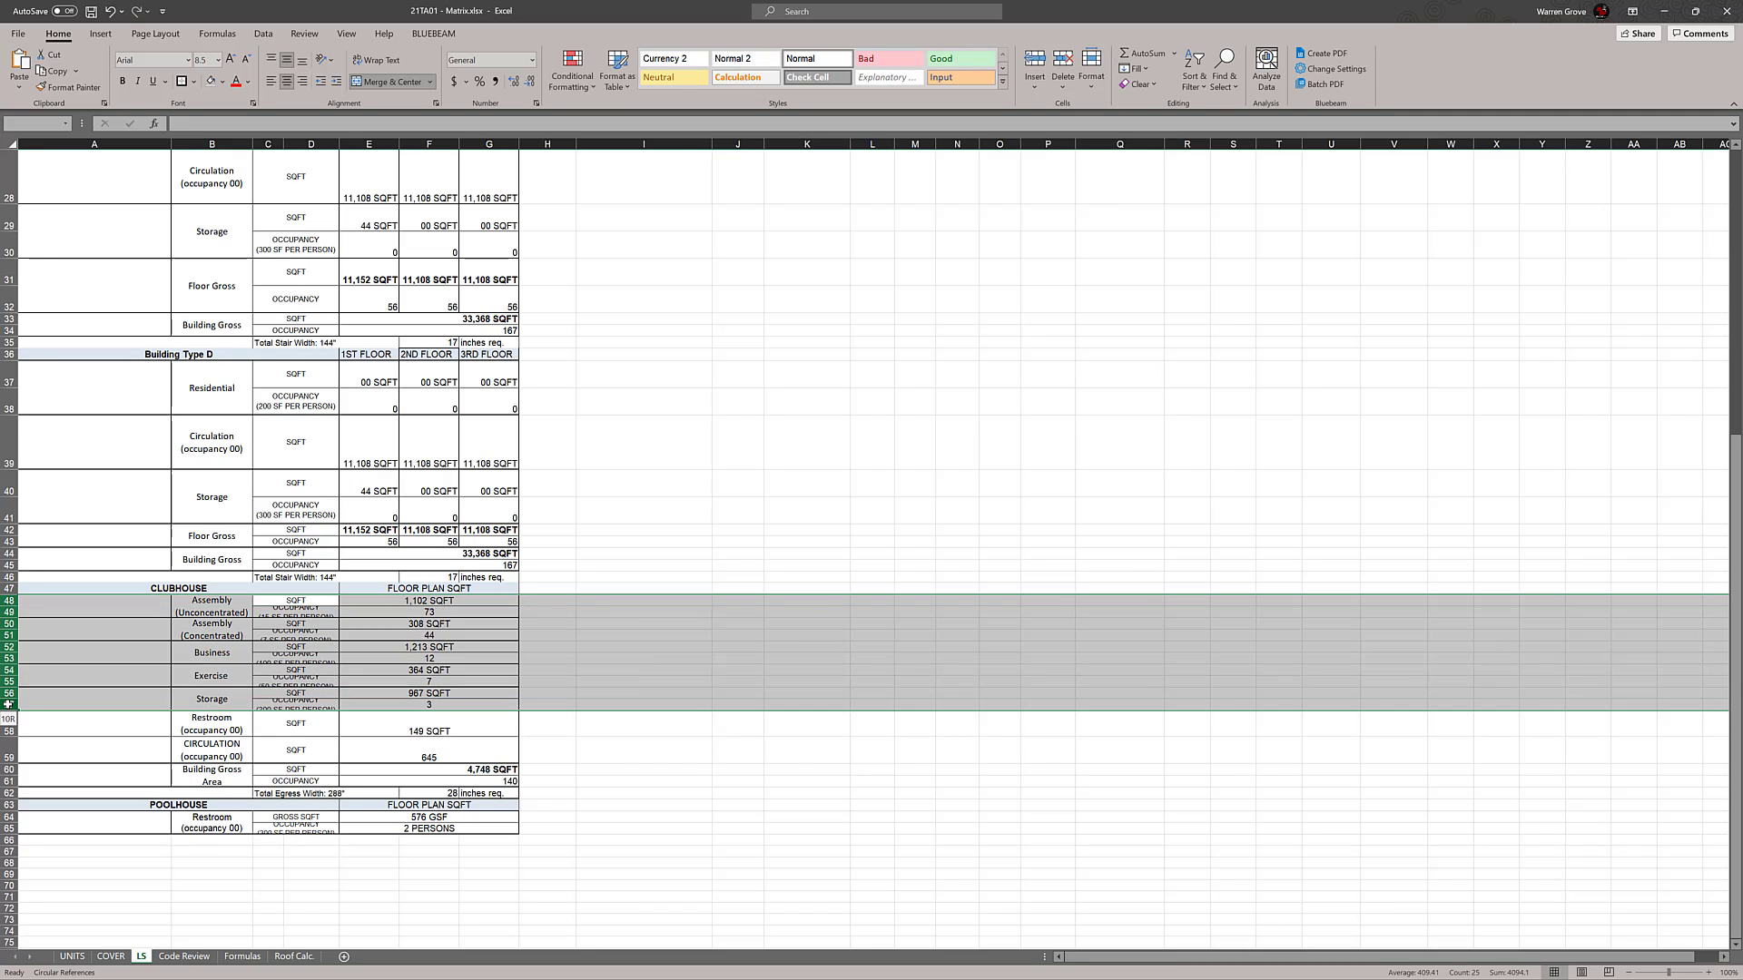
right_click(8, 706)
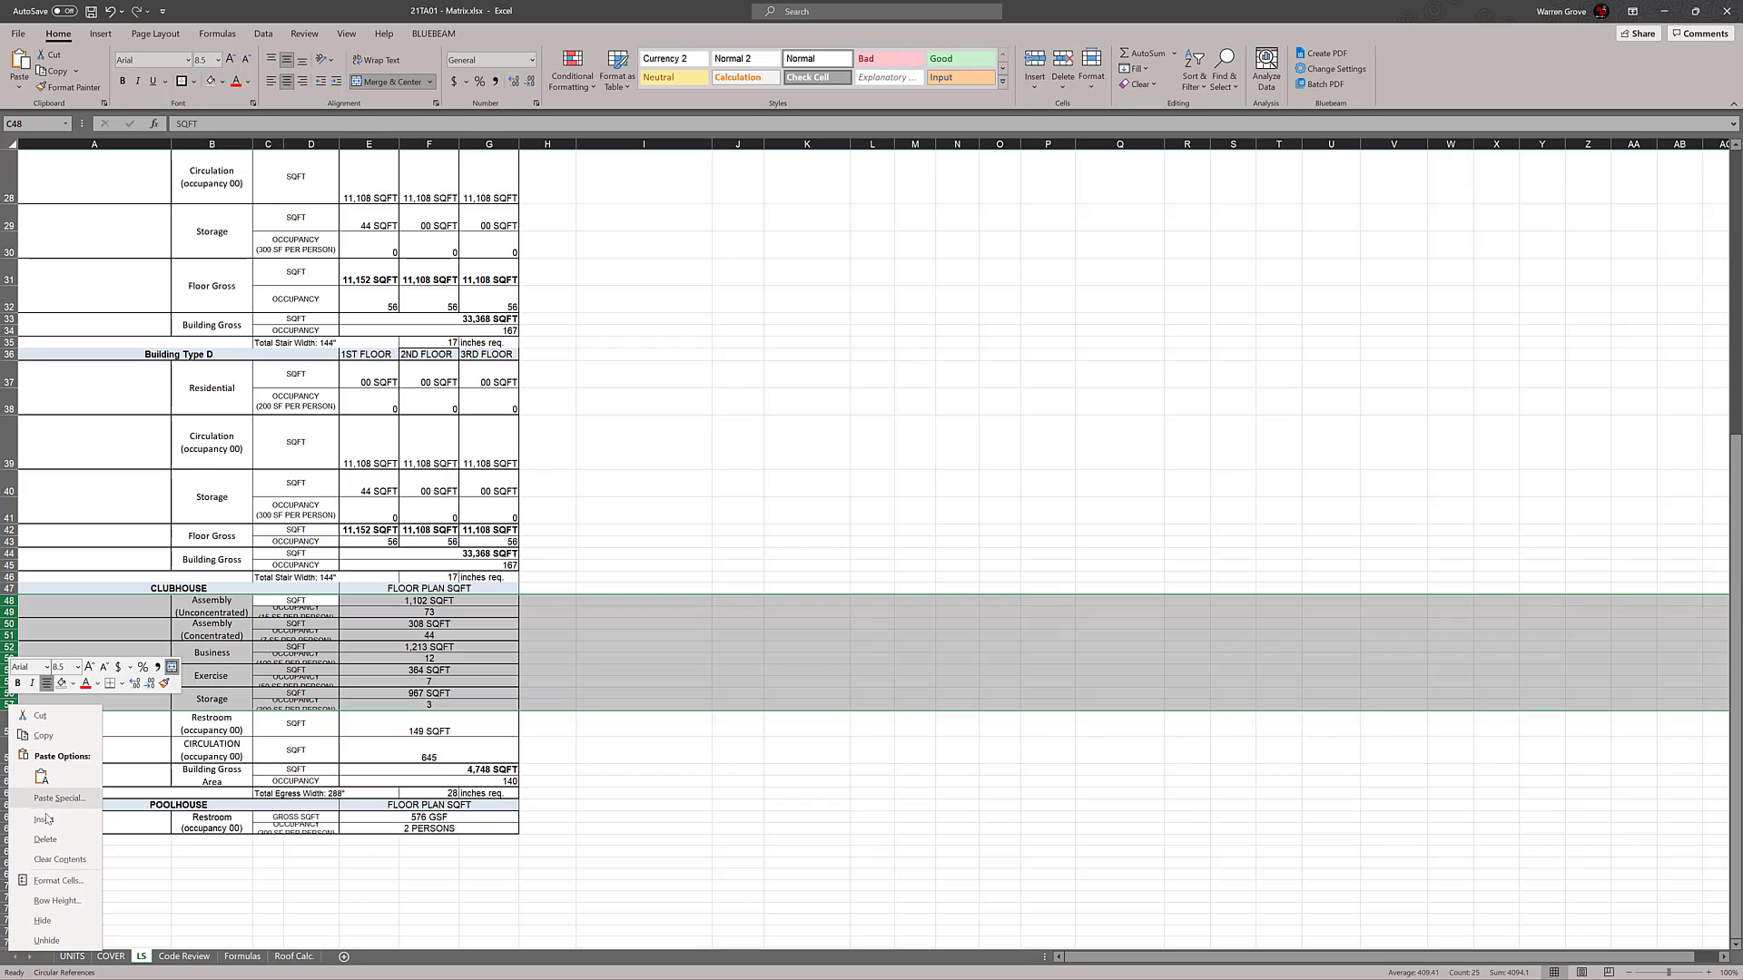
click(58, 901)
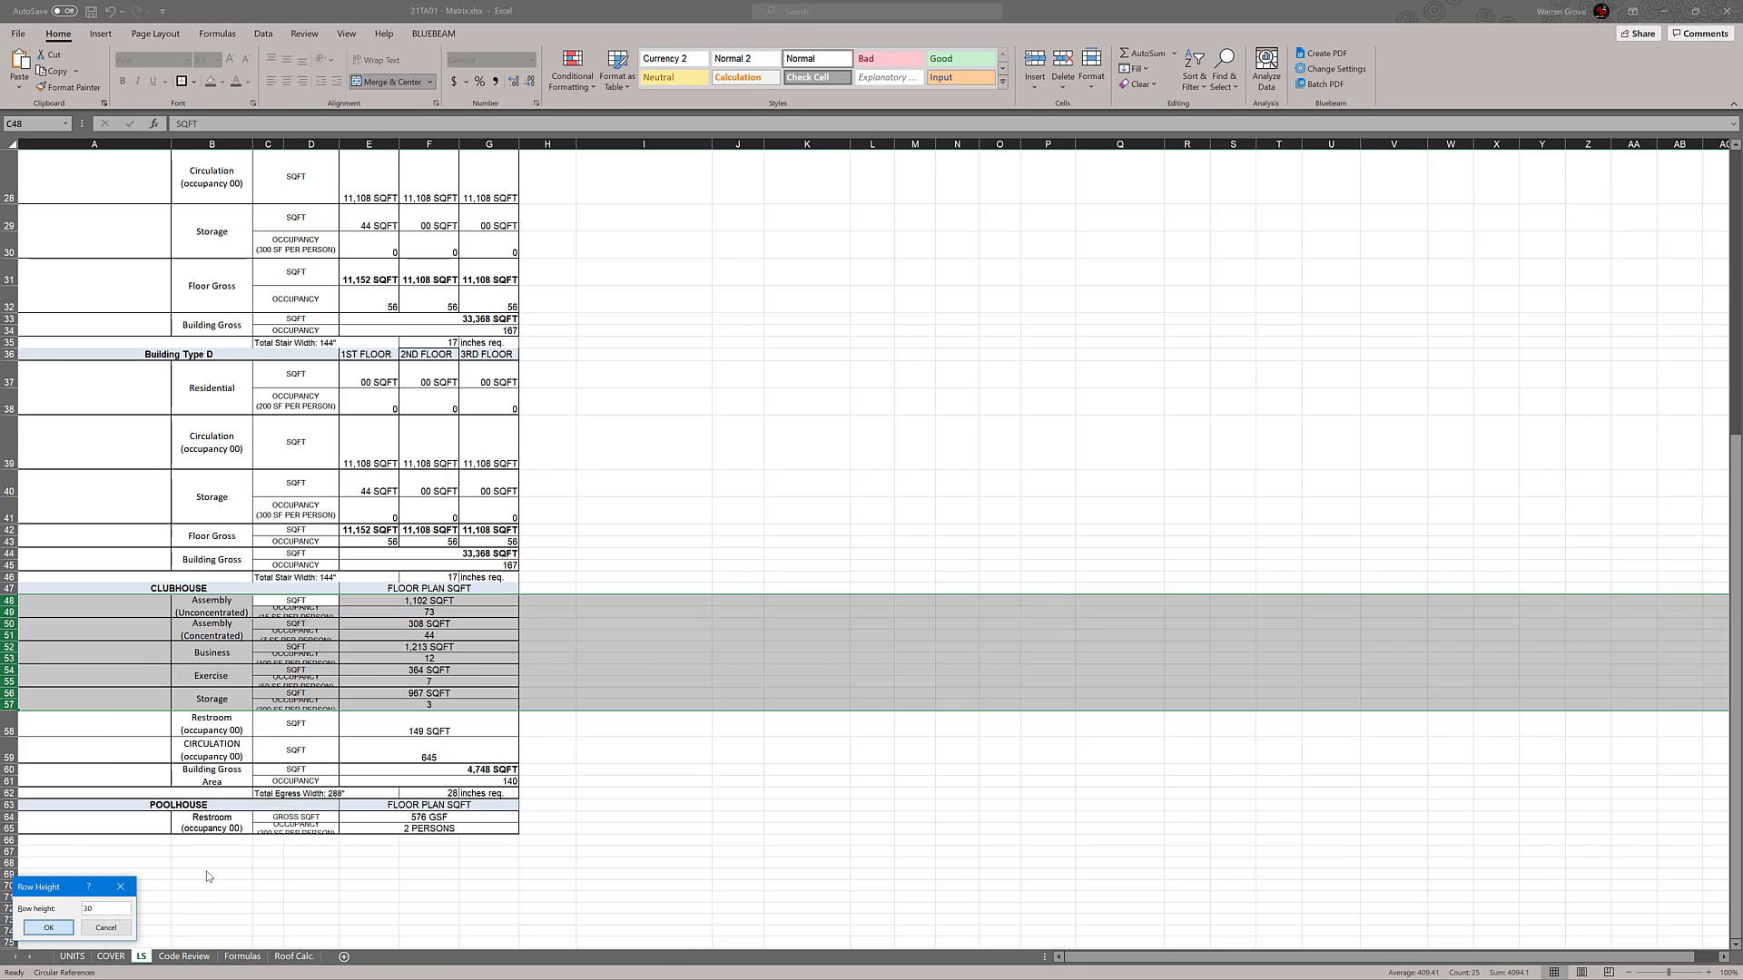
text(30)
key(Return)
click(830, 501)
Set the row height of the CLUBHOUSE Restroom and CIRCULATION rows 58 and 59 to 30
scroll(835, 509, down, 3)
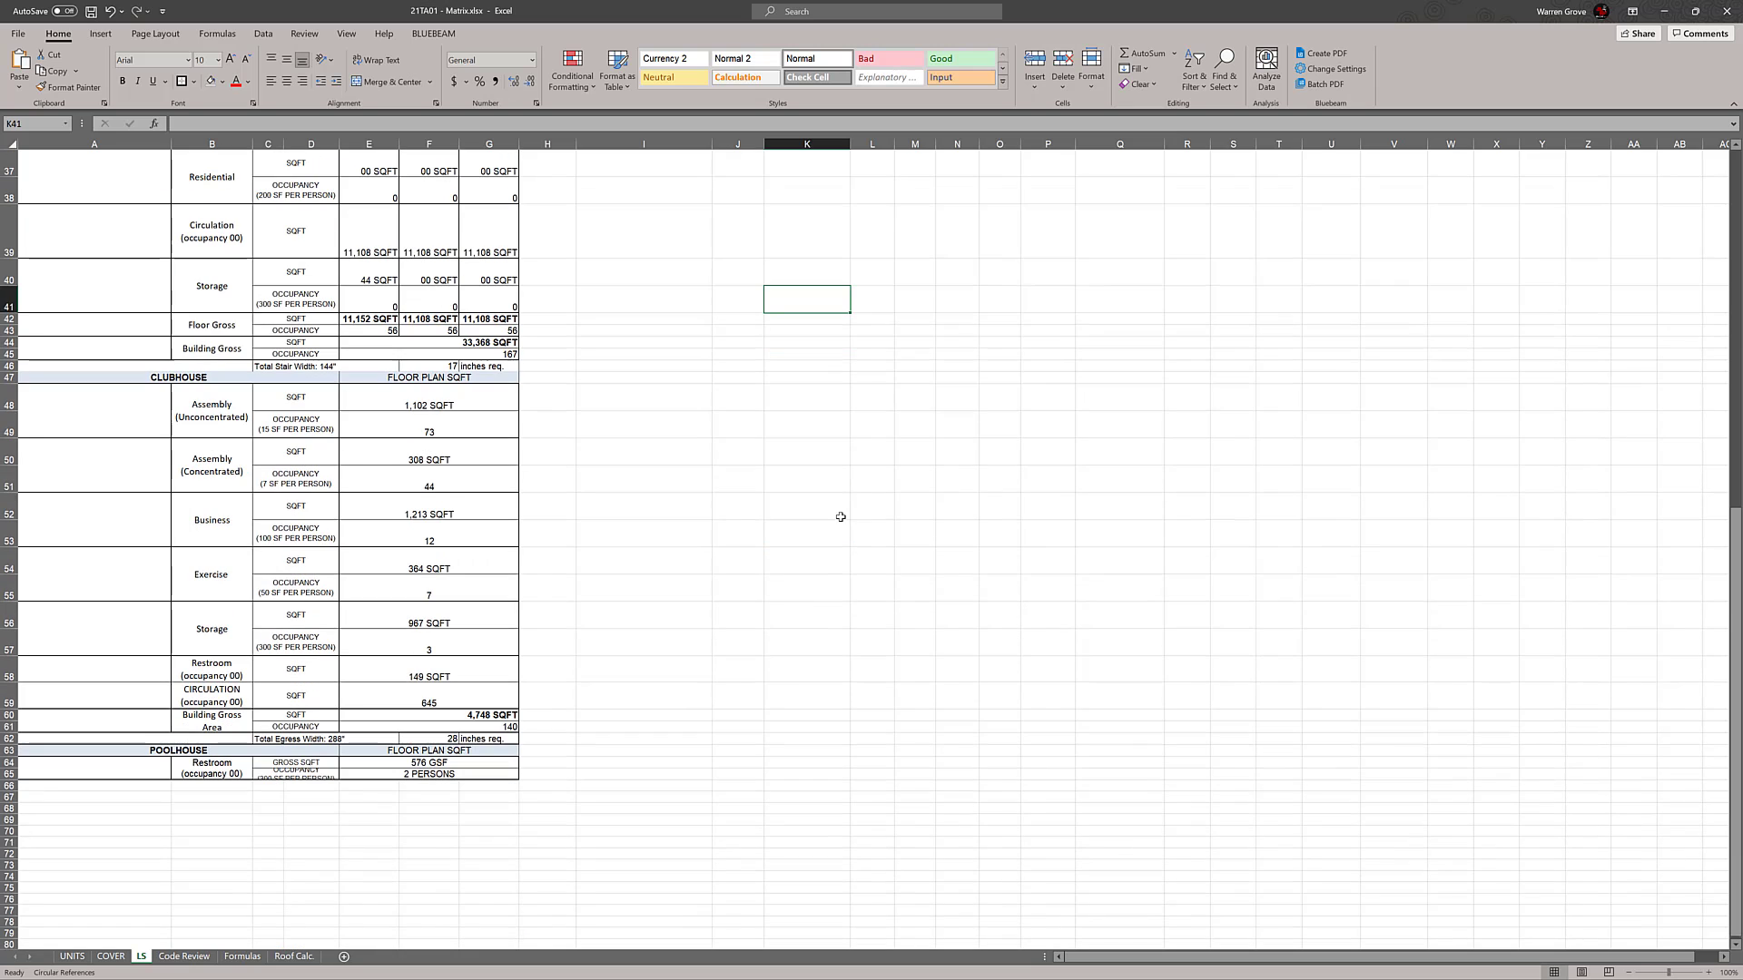
scroll(840, 516, down, 1)
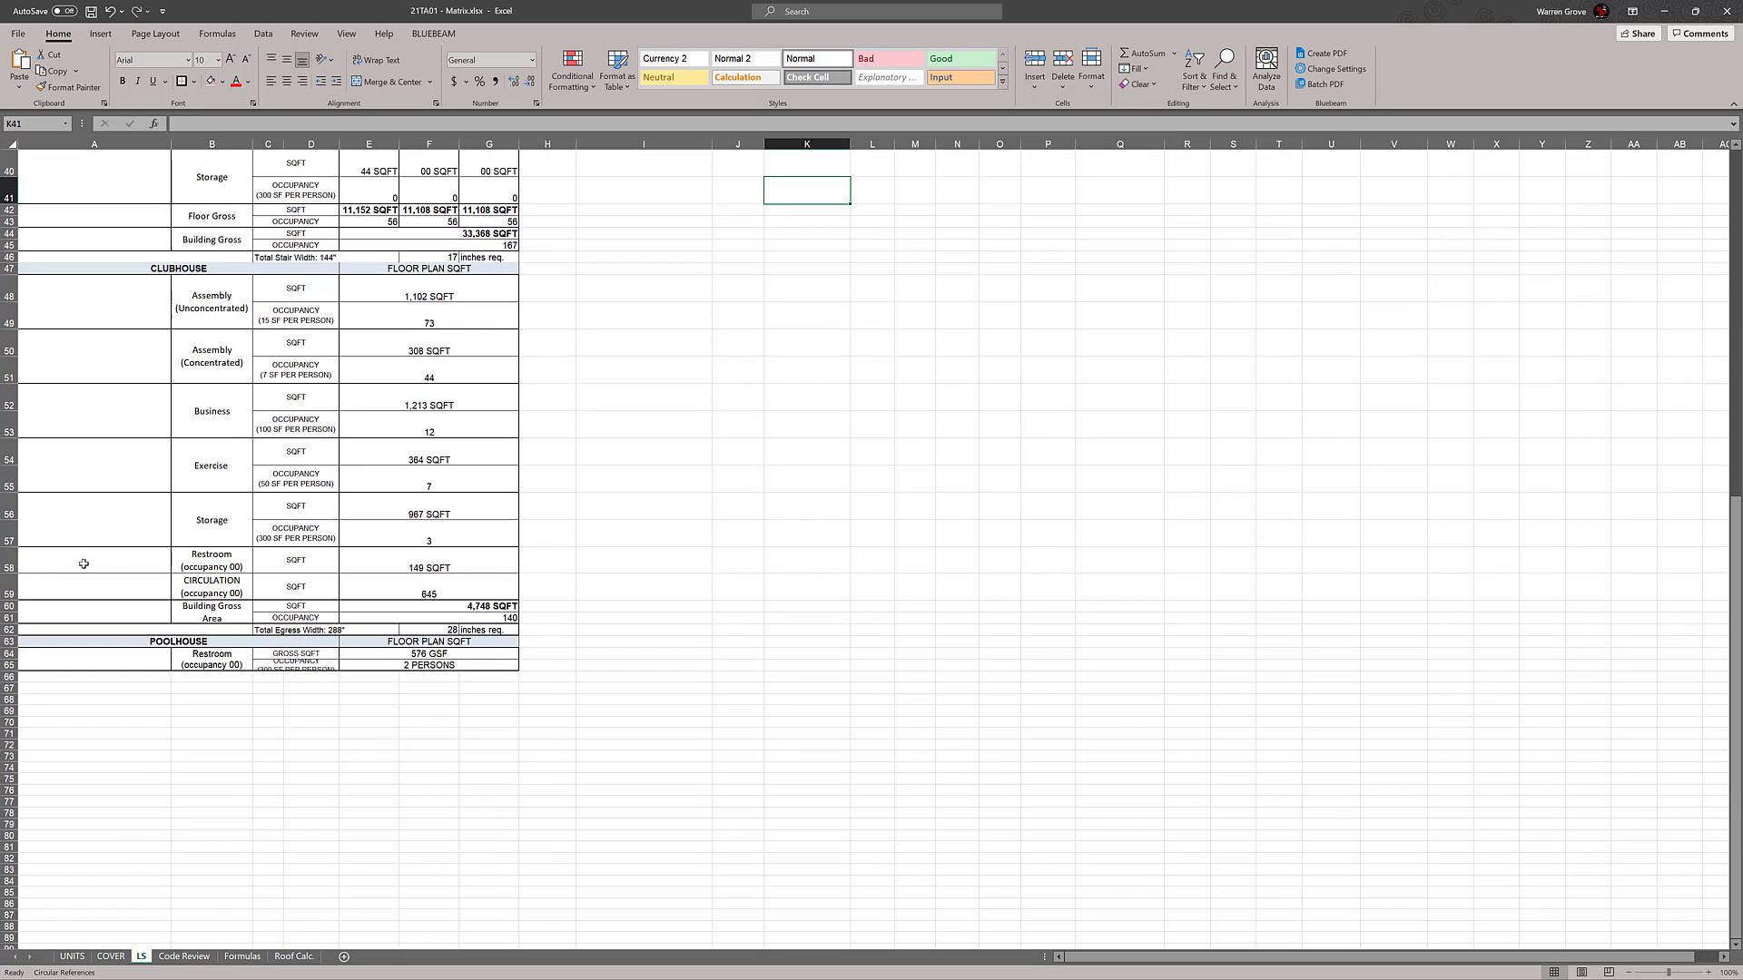
click(9, 561)
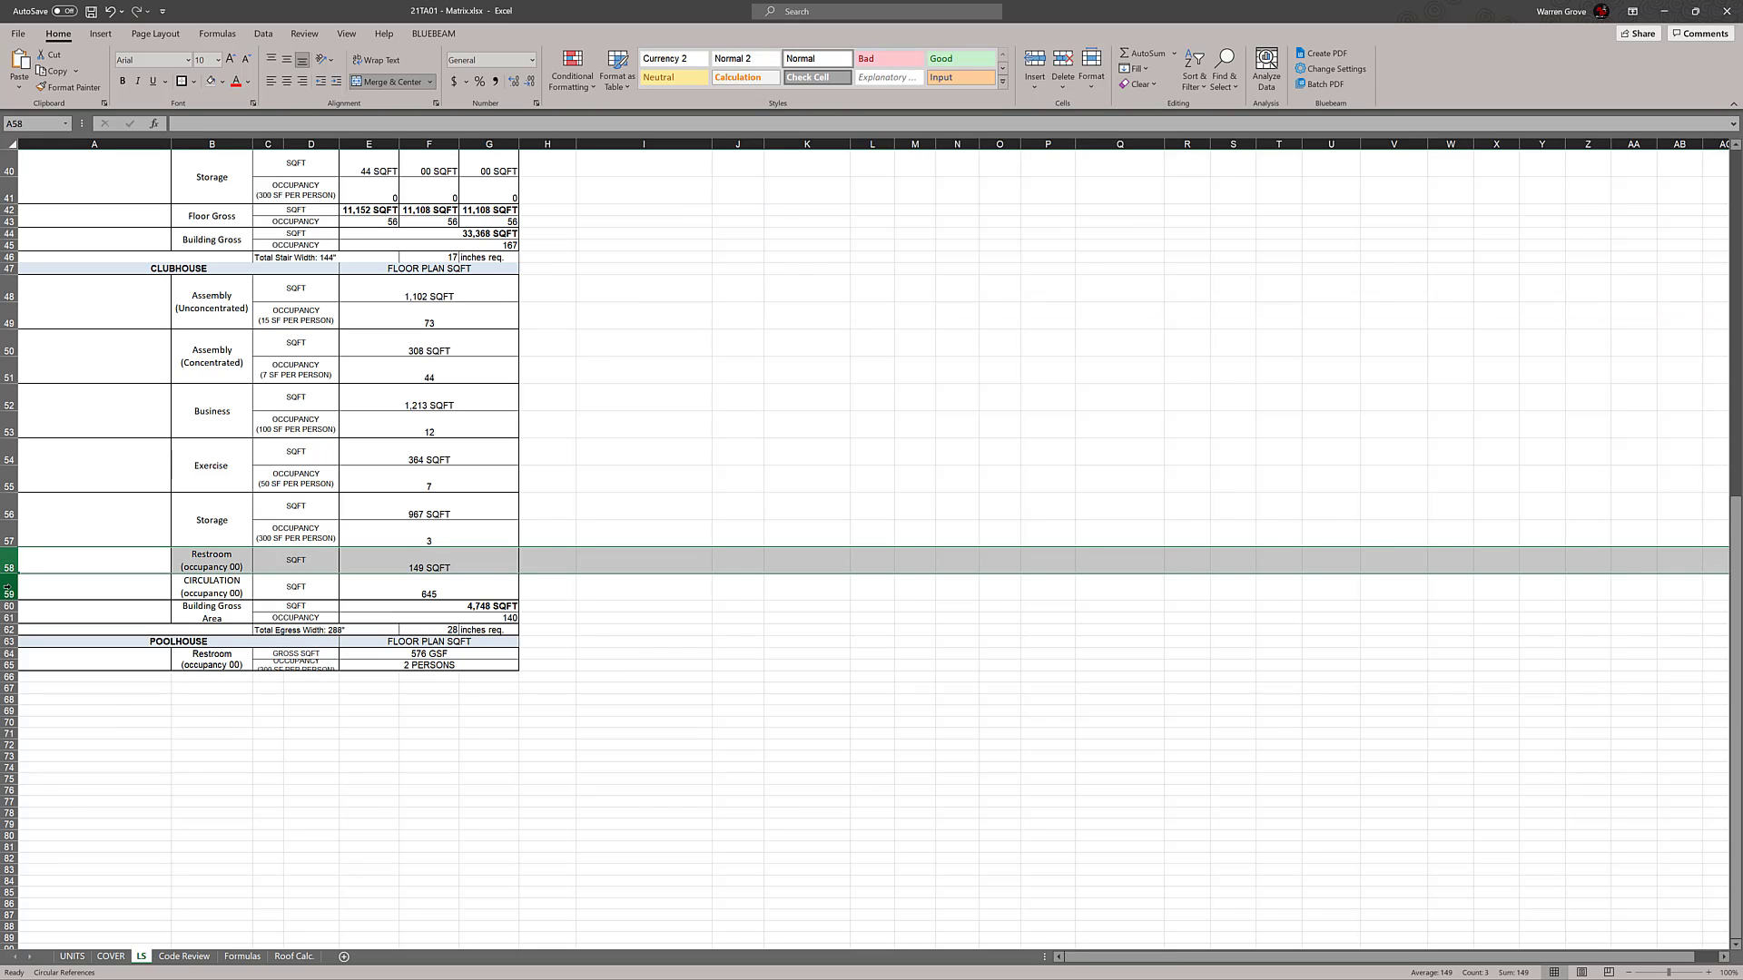
shift+click(9, 586)
right_click(9, 586)
click(41, 784)
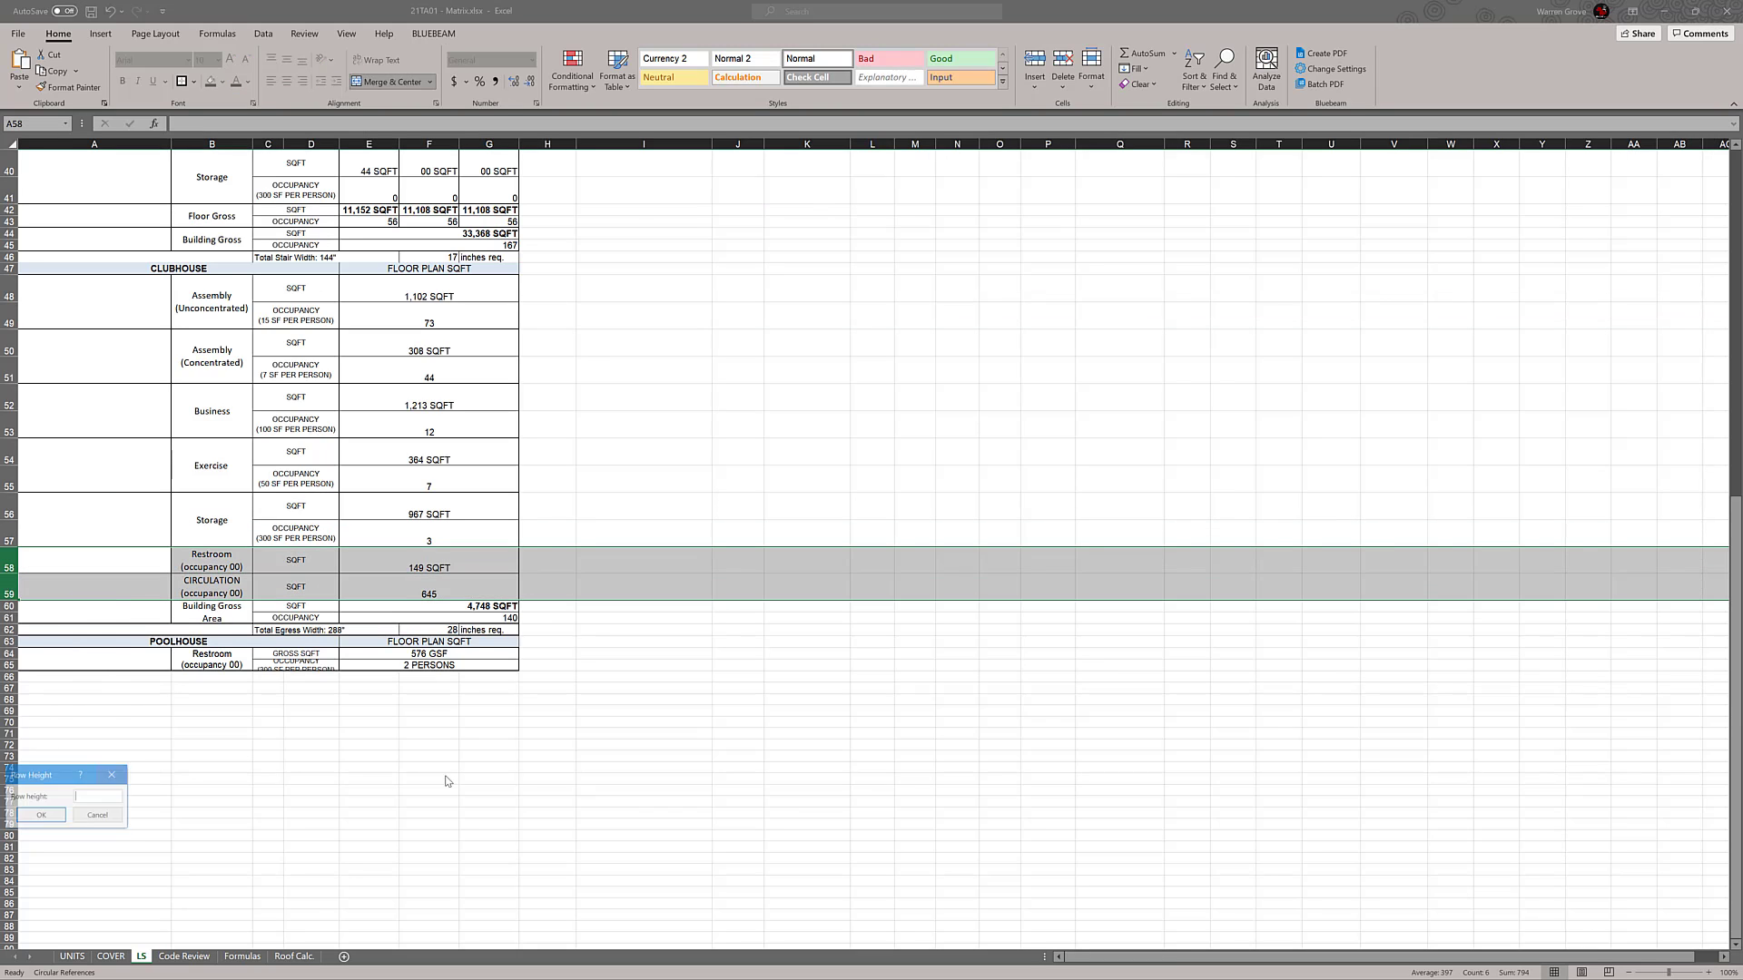
text(30)
key(Return)
click(635, 756)
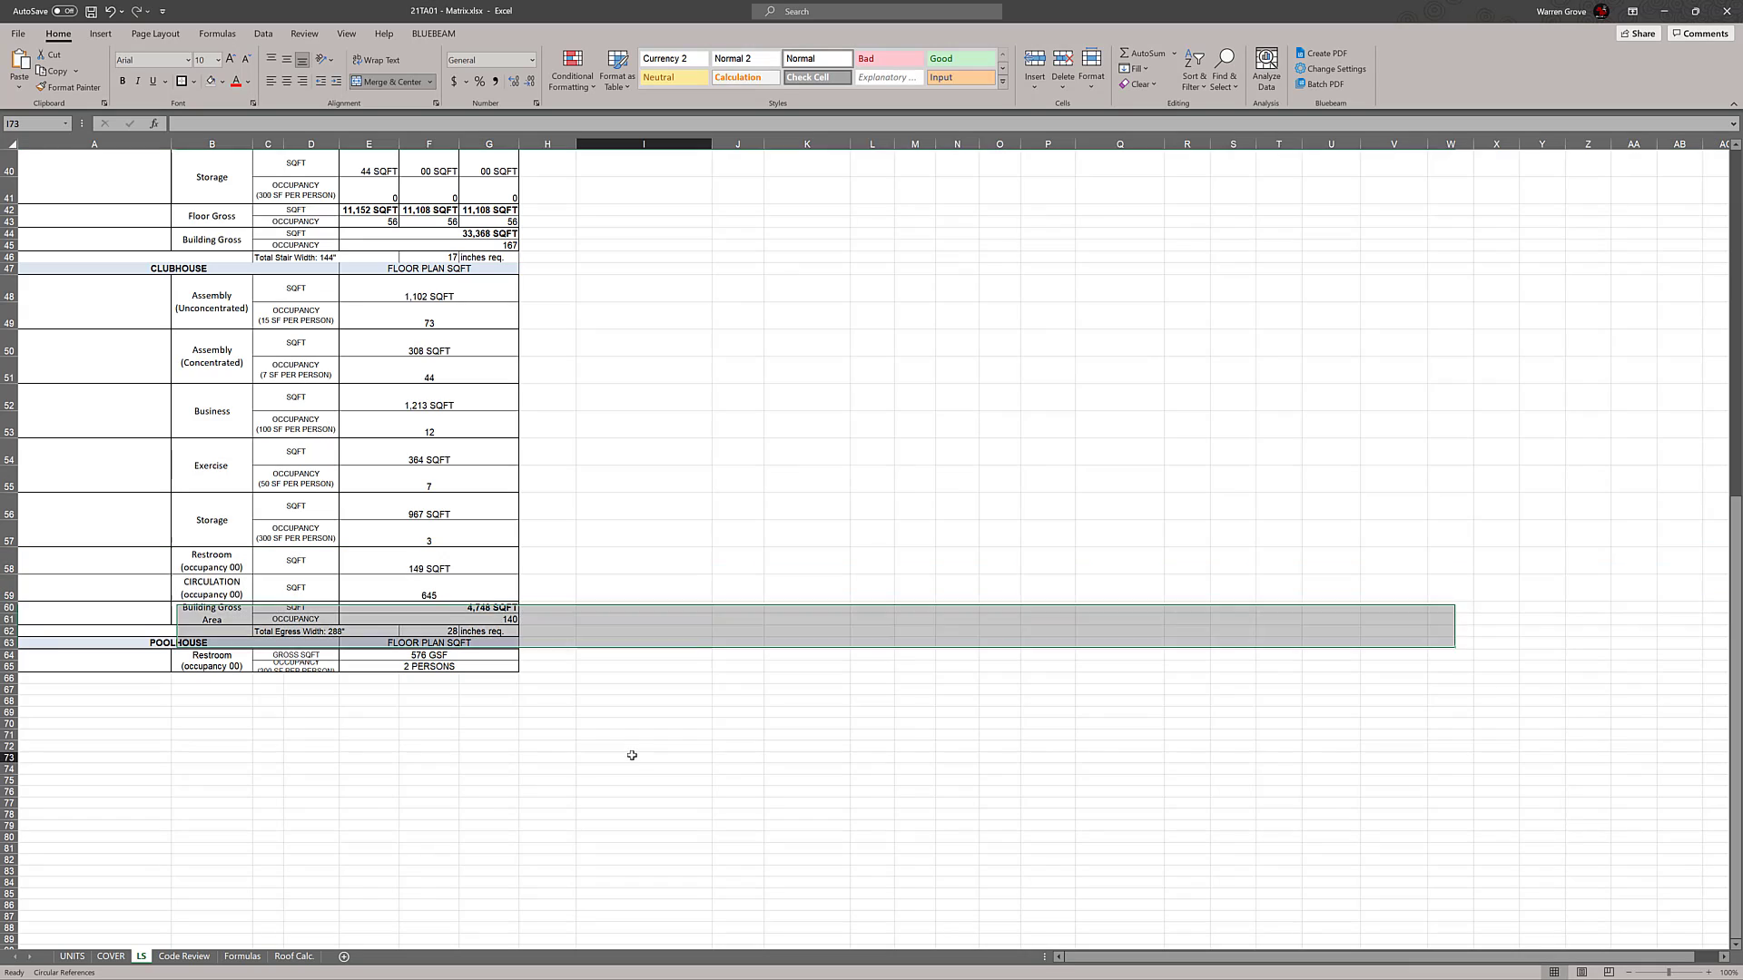
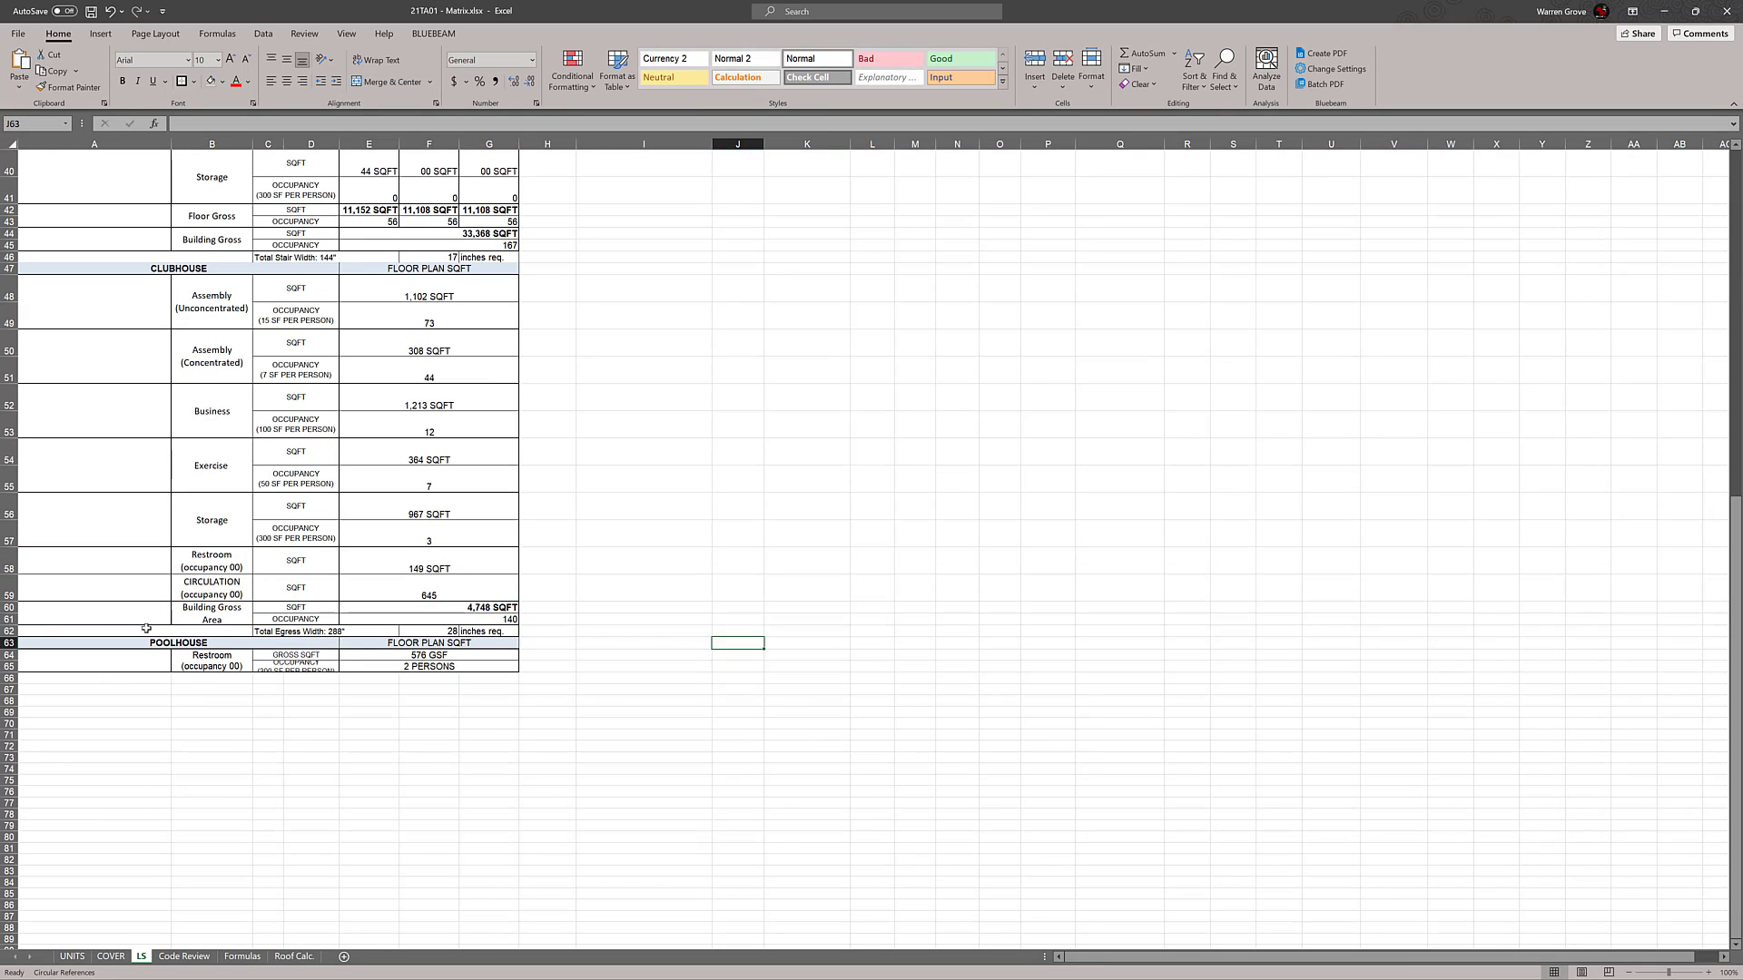
Set the row height of the CLUBHOUSE Building Gross Area rows 60 and 61 to 30
click(8, 608)
shift+click(8, 619)
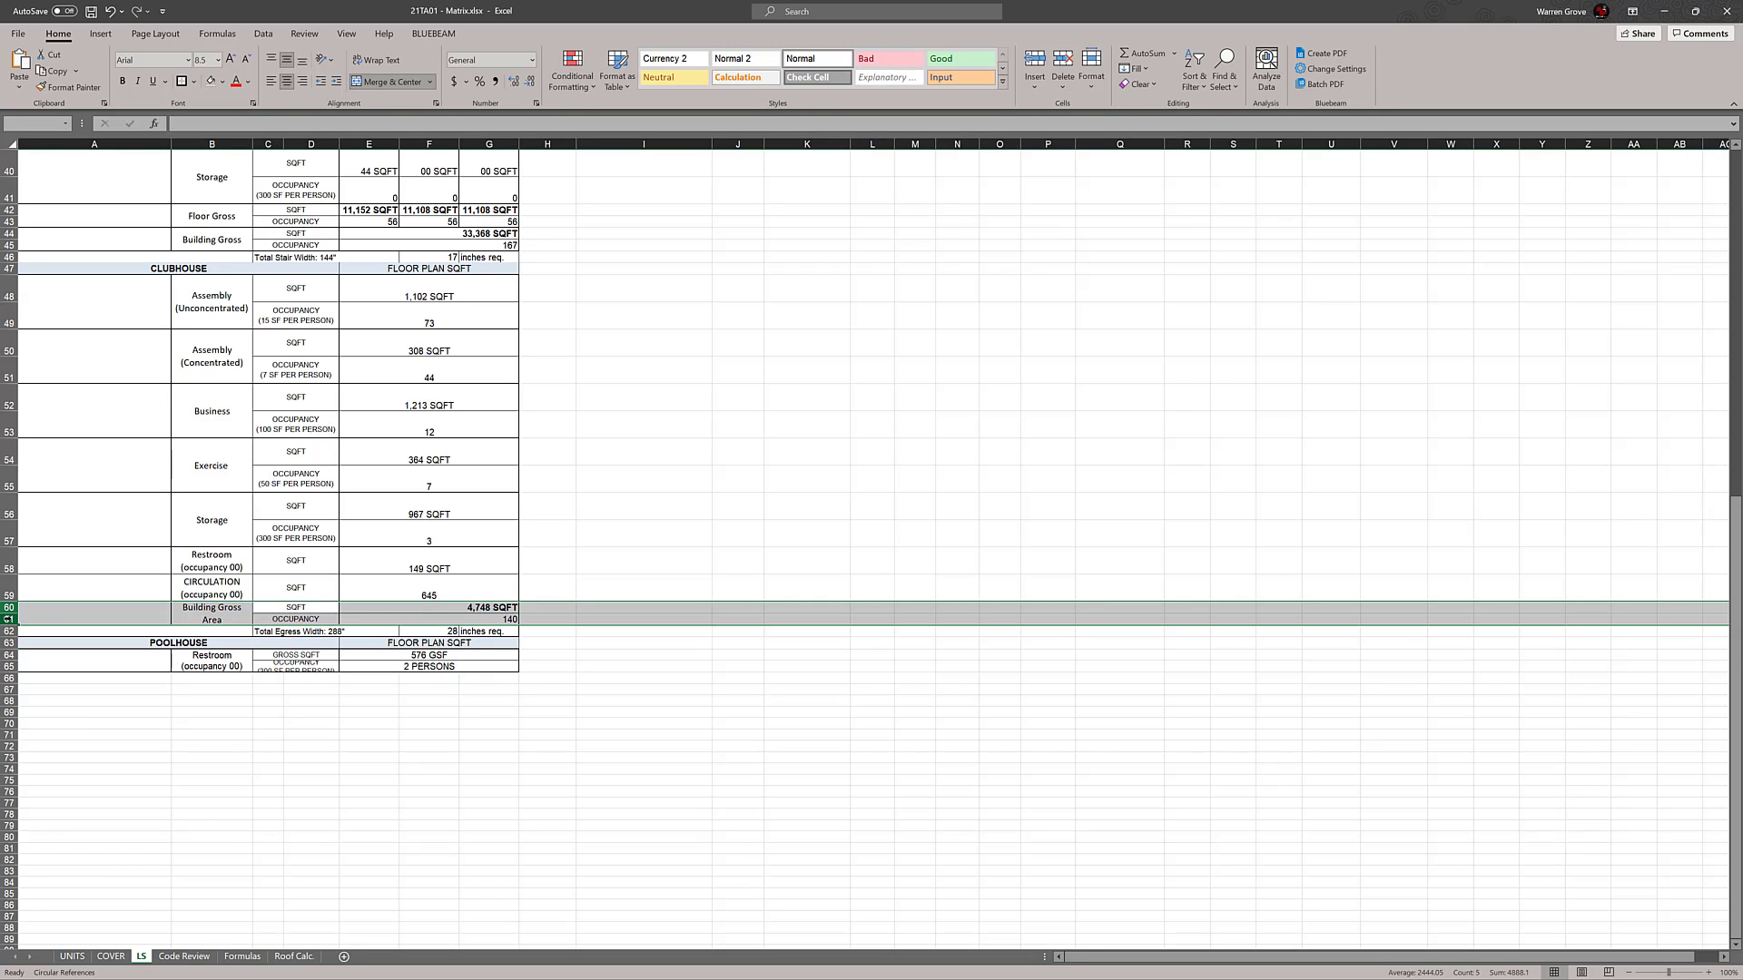
right_click(8, 619)
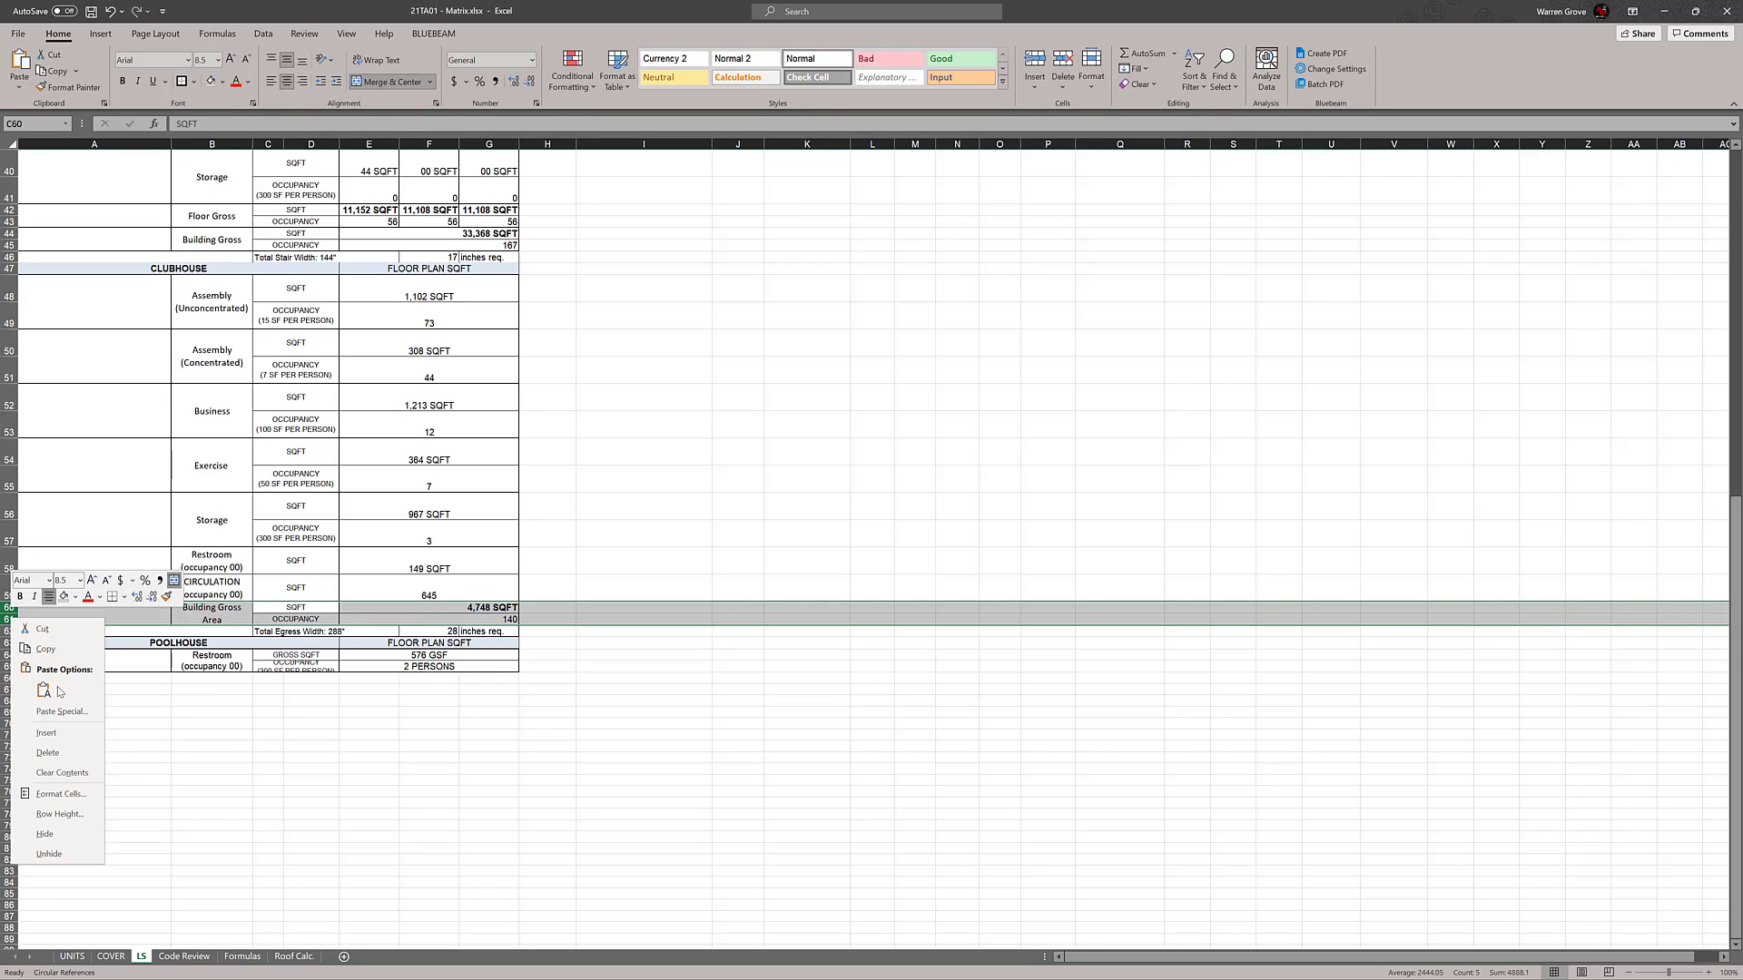
click(41, 813)
text(30)
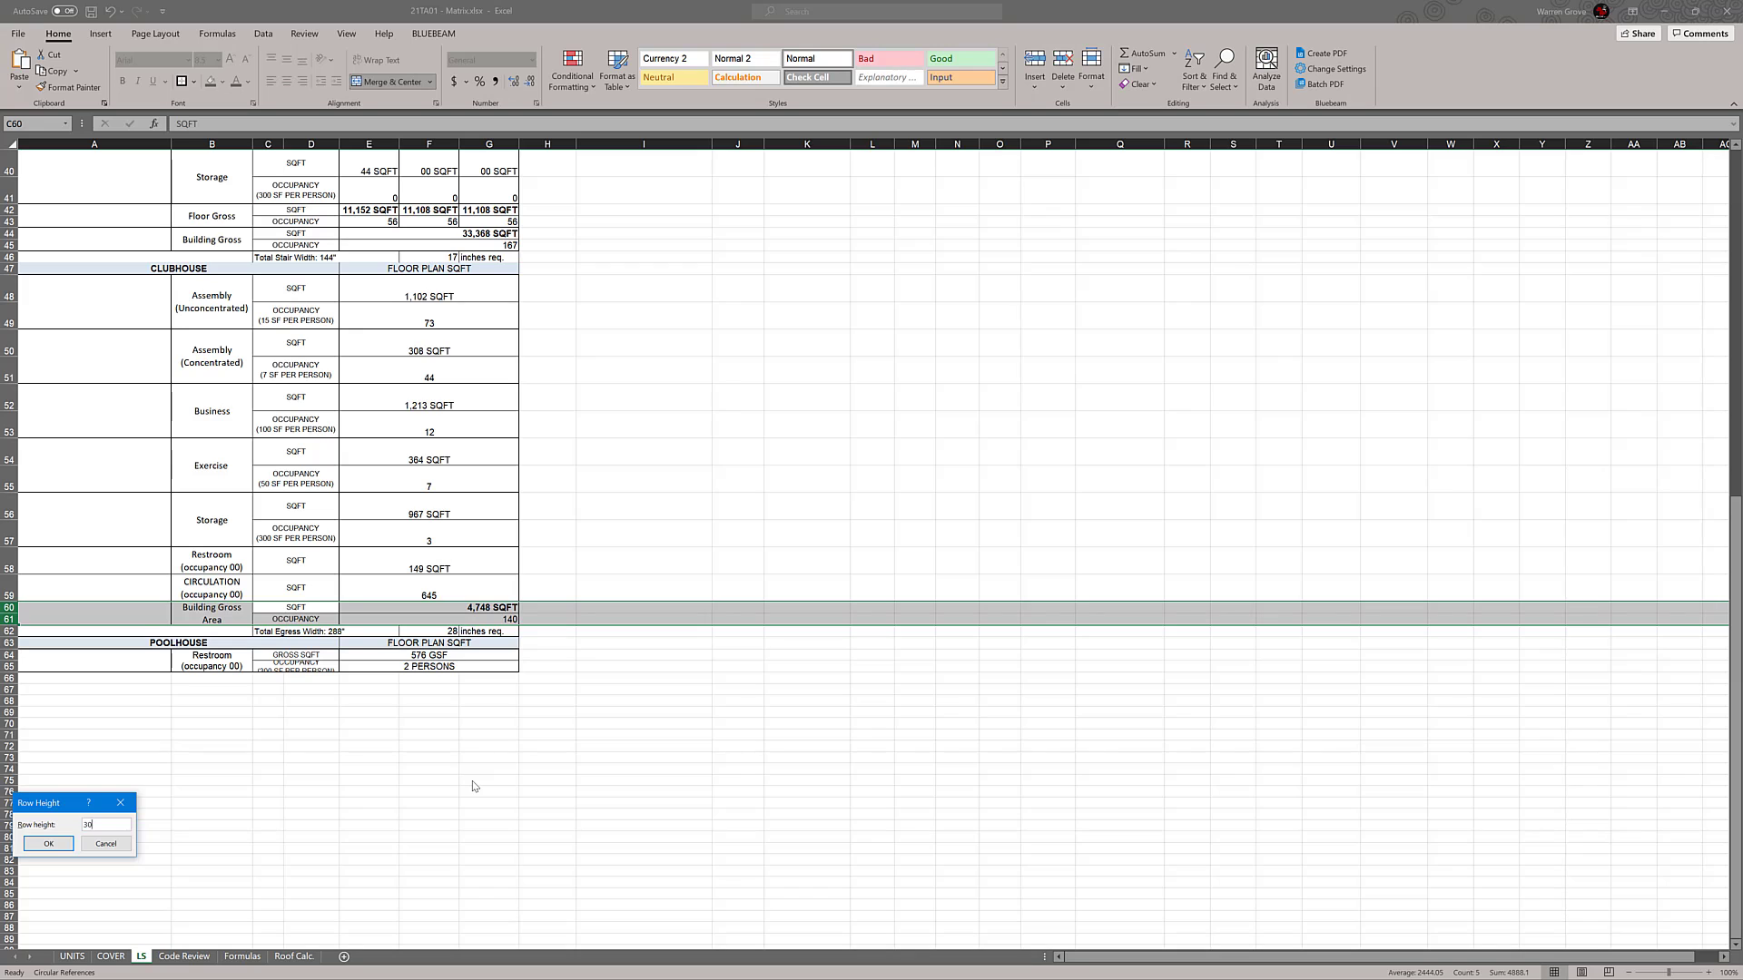
key(Return)
click(807, 800)
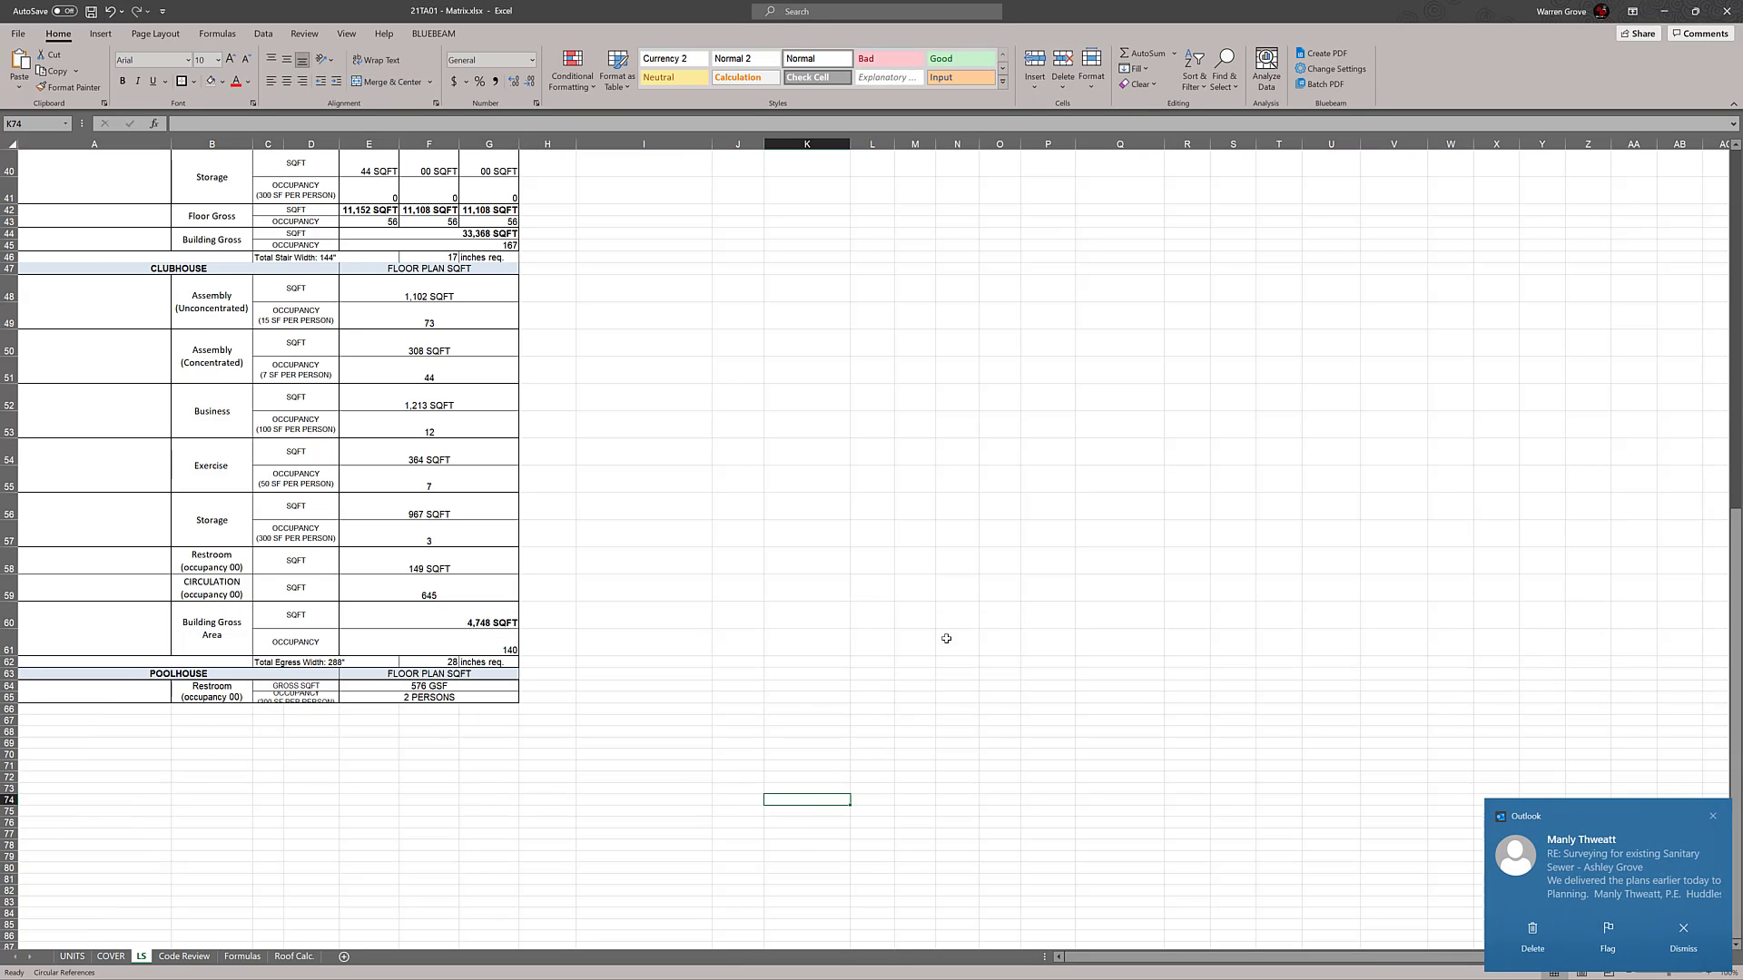
Review the building type blocks and inspect the Building Type B Floor Gross and Storage square-footage cells F20, E20 and E18
scroll(946, 627, up, 2)
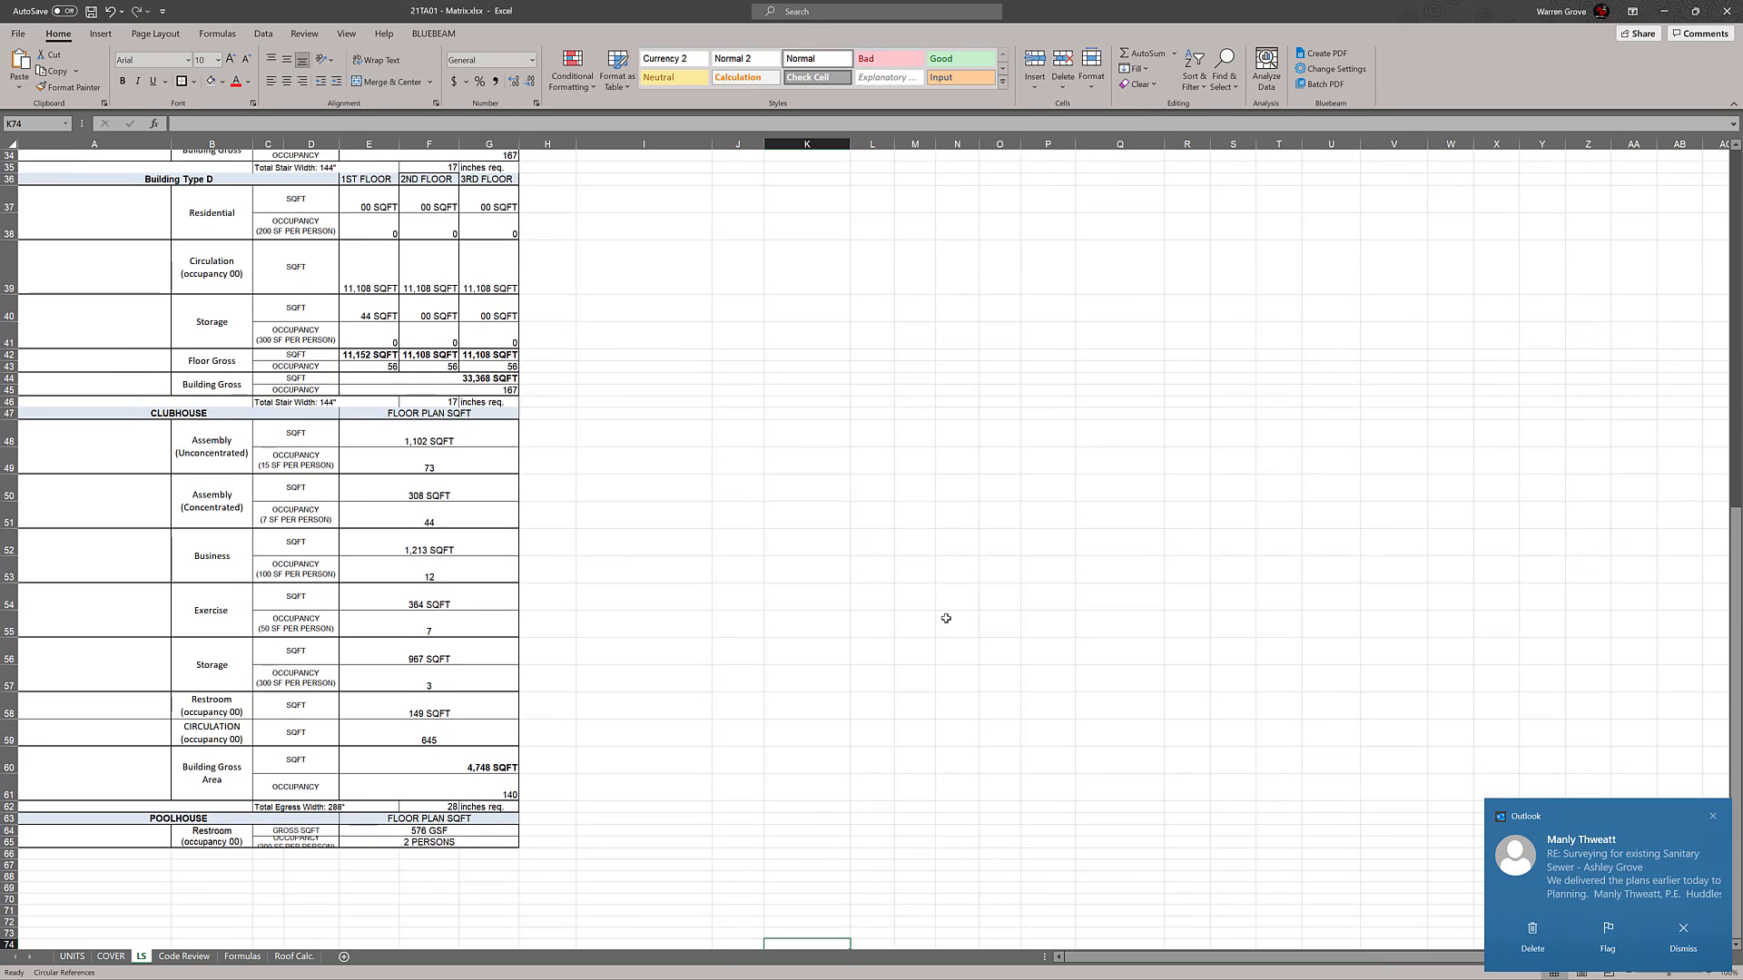
scroll(935, 455, up, 10)
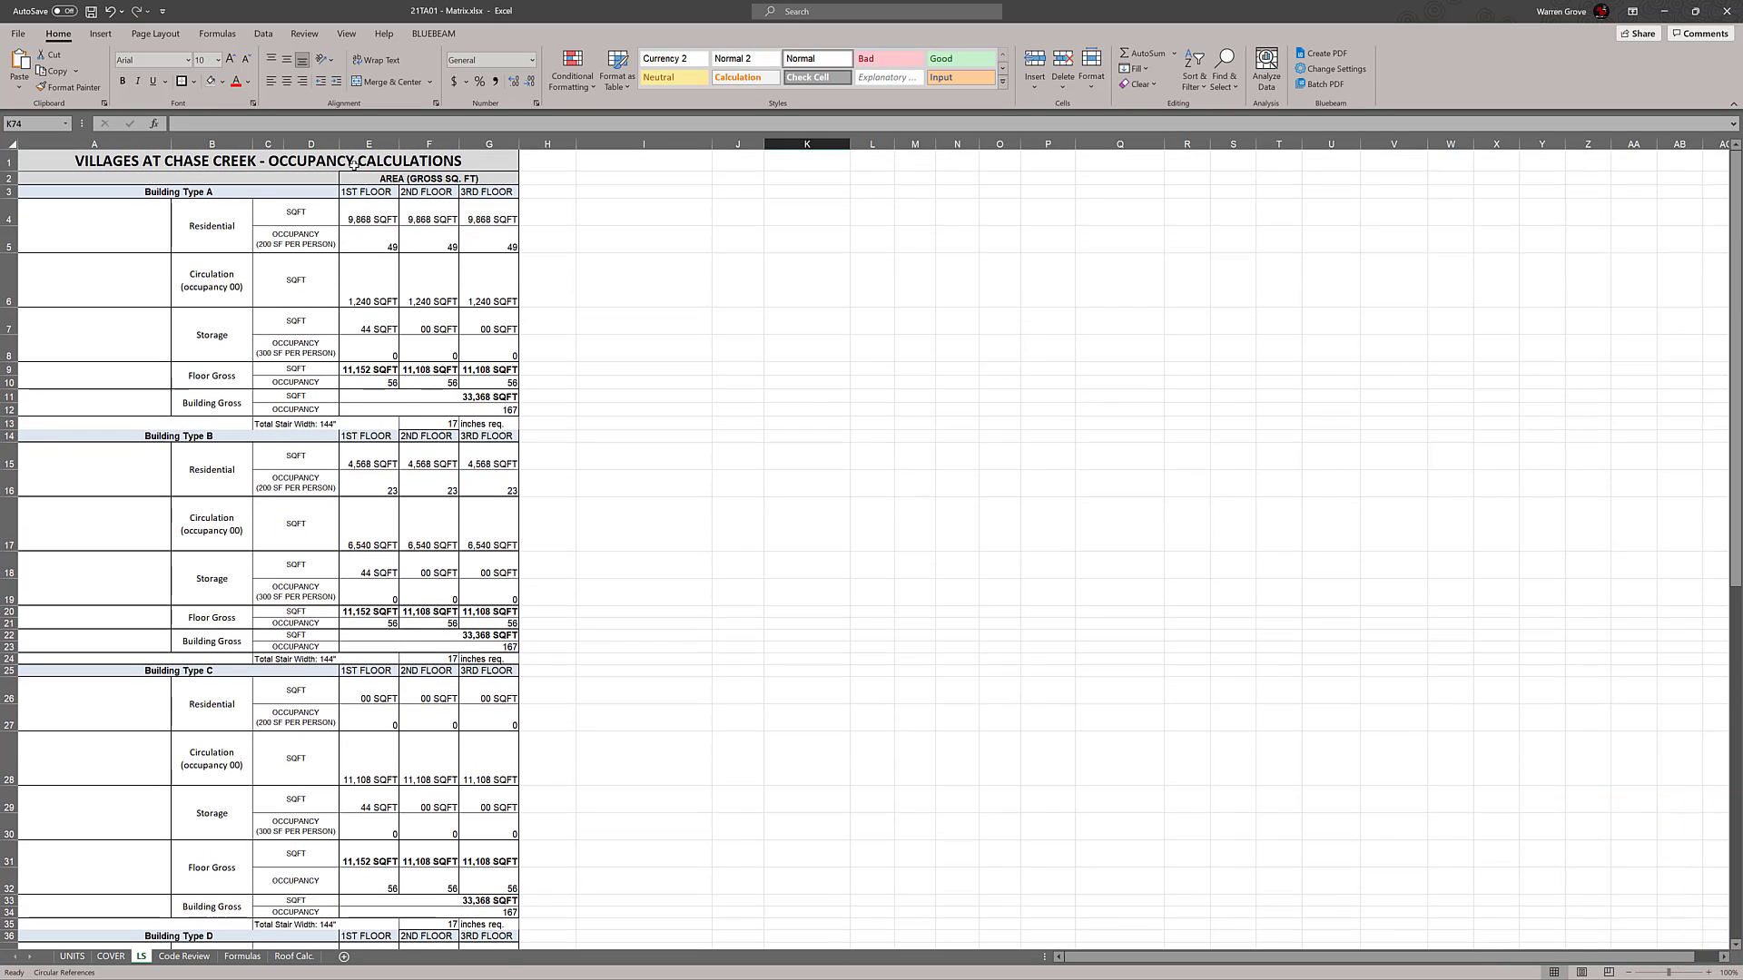
click(821, 380)
scroll(823, 380, down, 2)
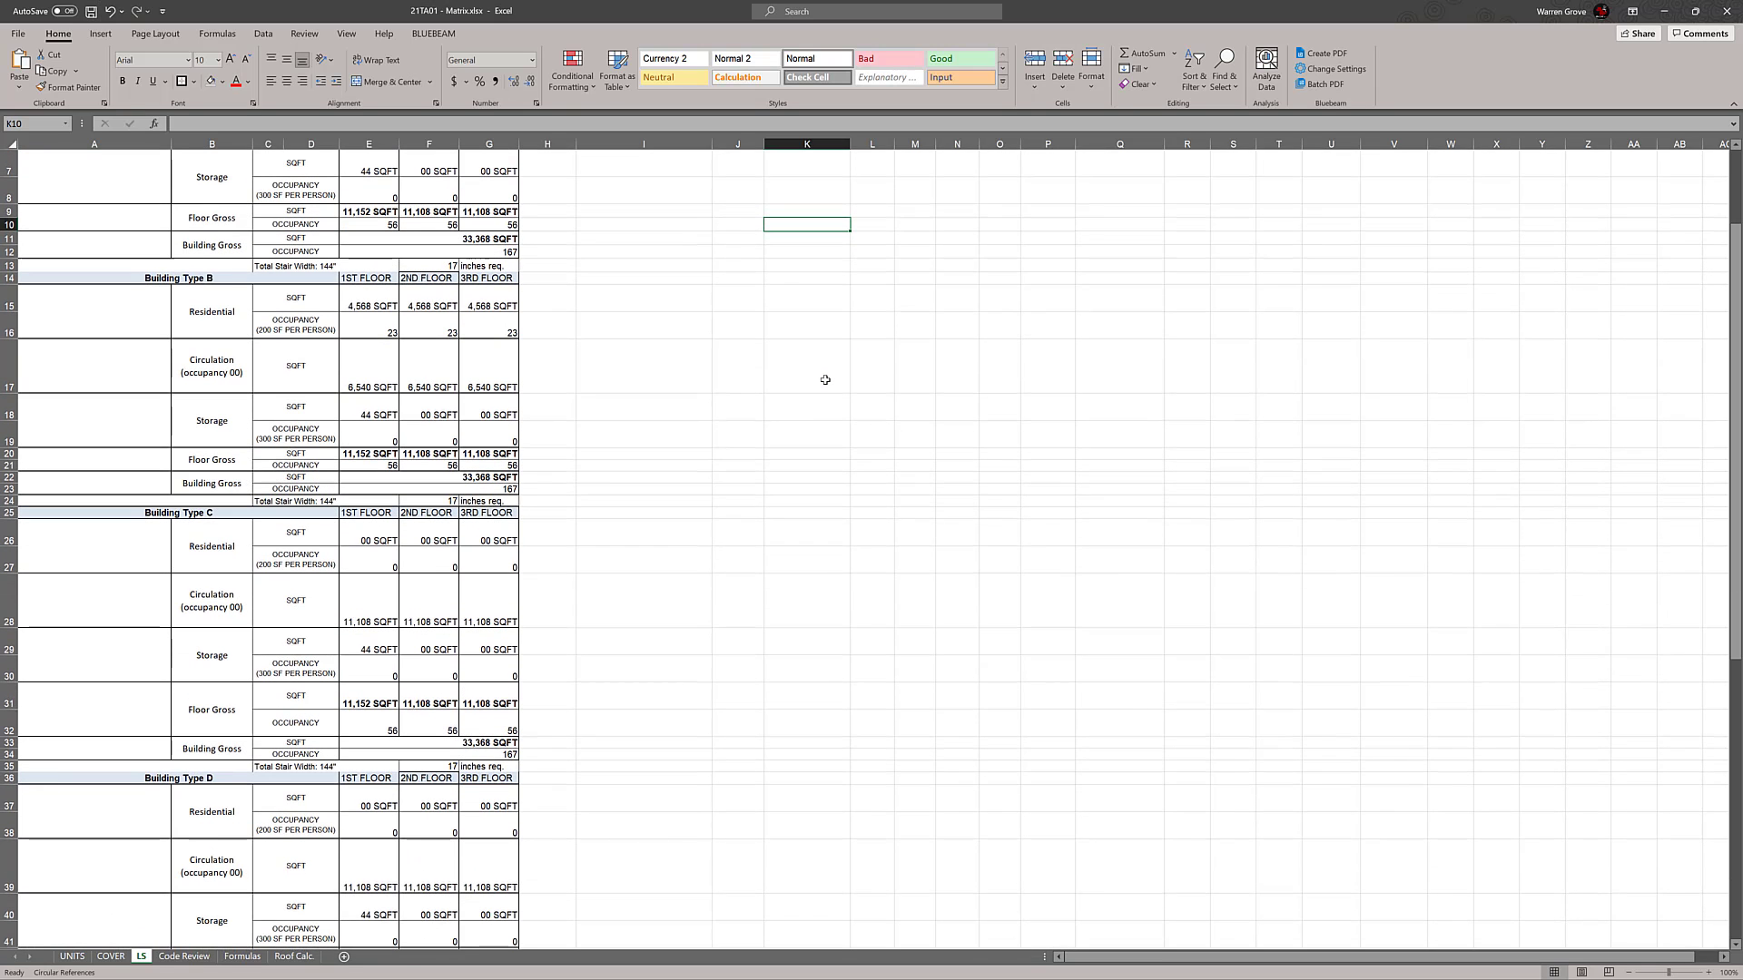
click(825, 381)
scroll(677, 486, up, 2)
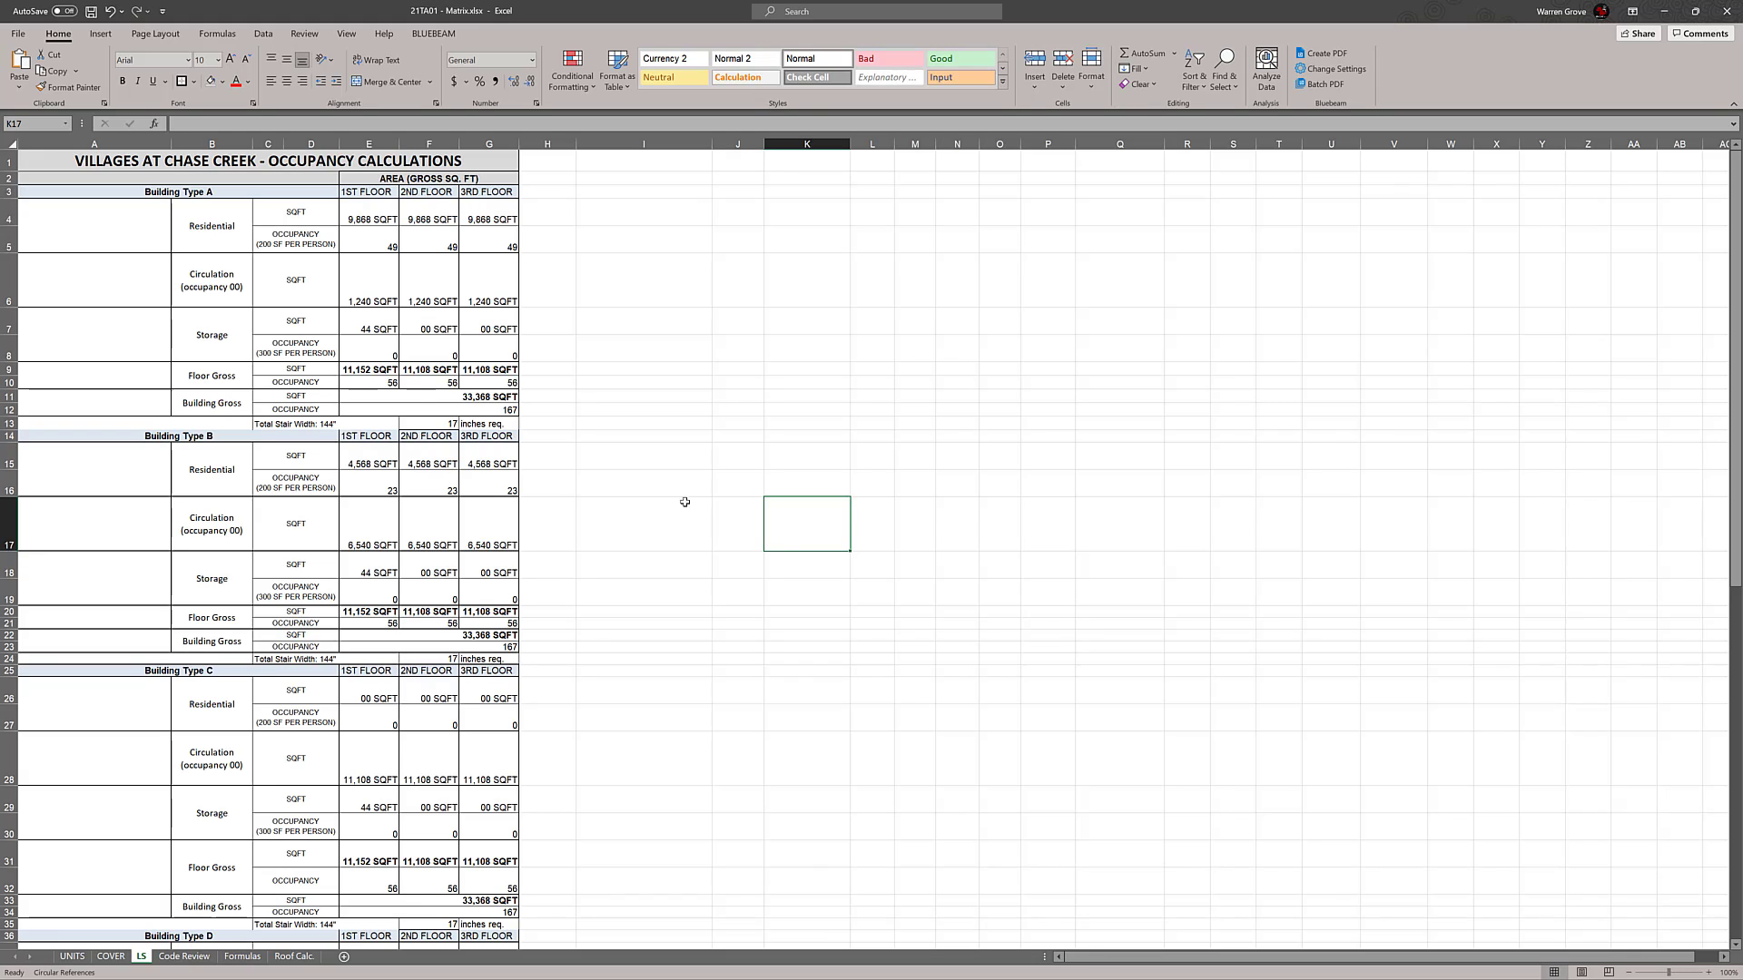
click(433, 611)
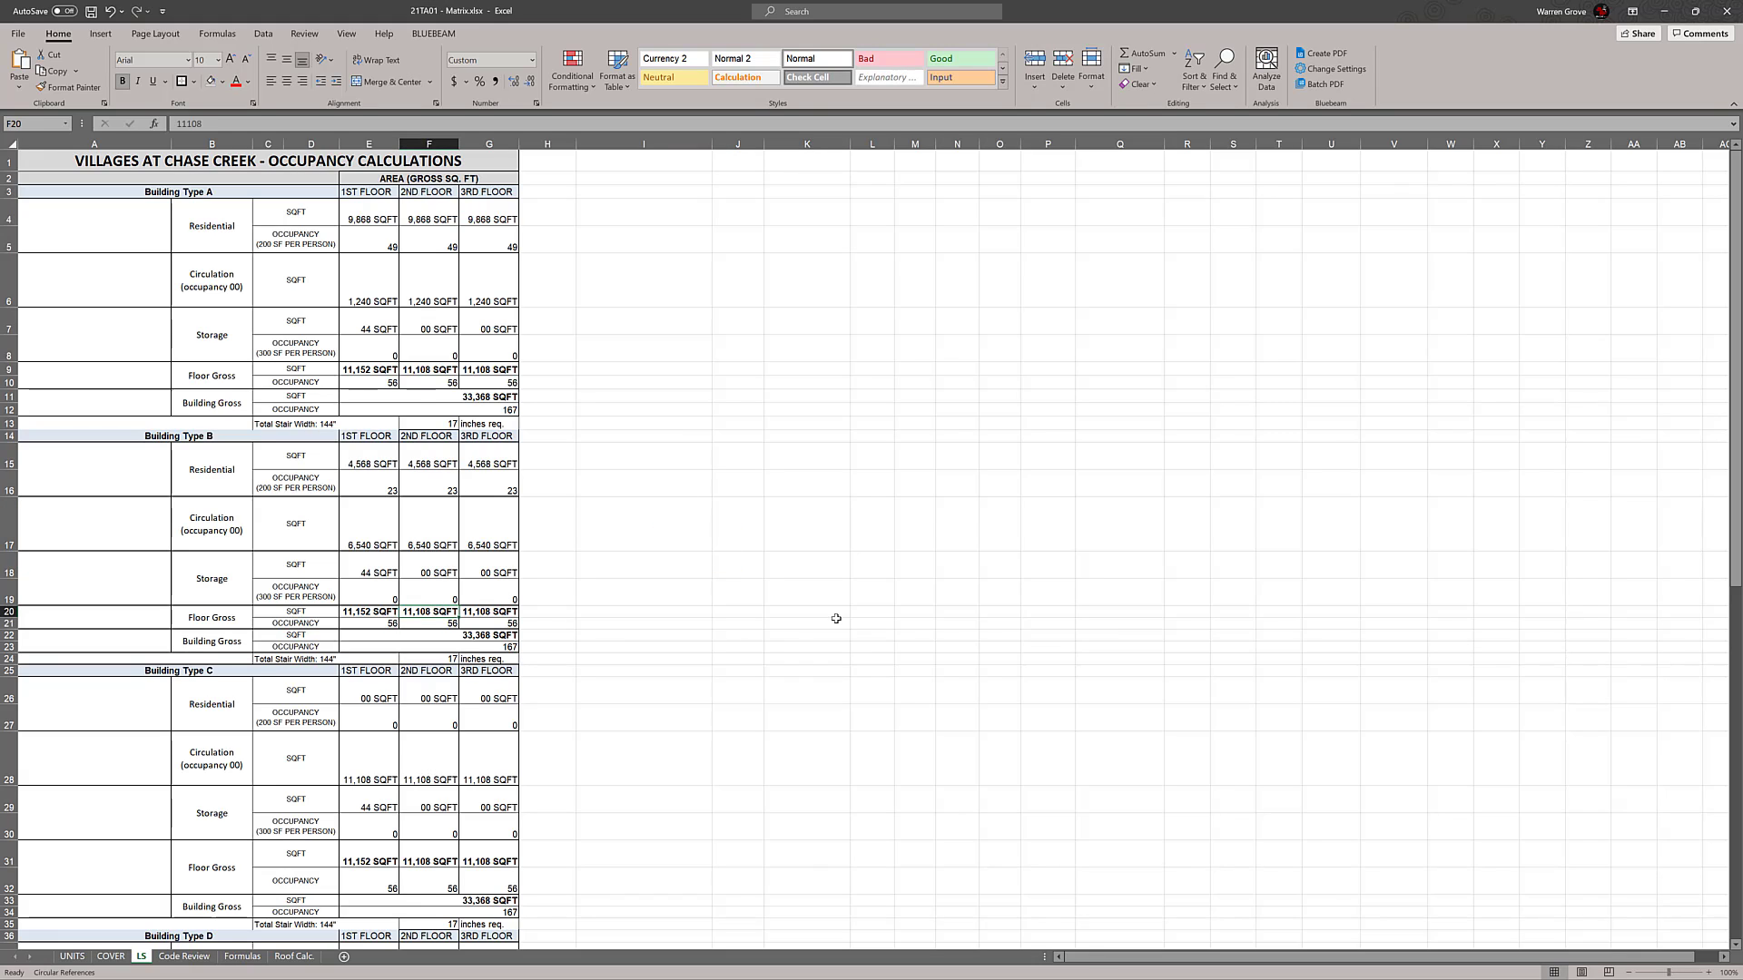
key(F2)
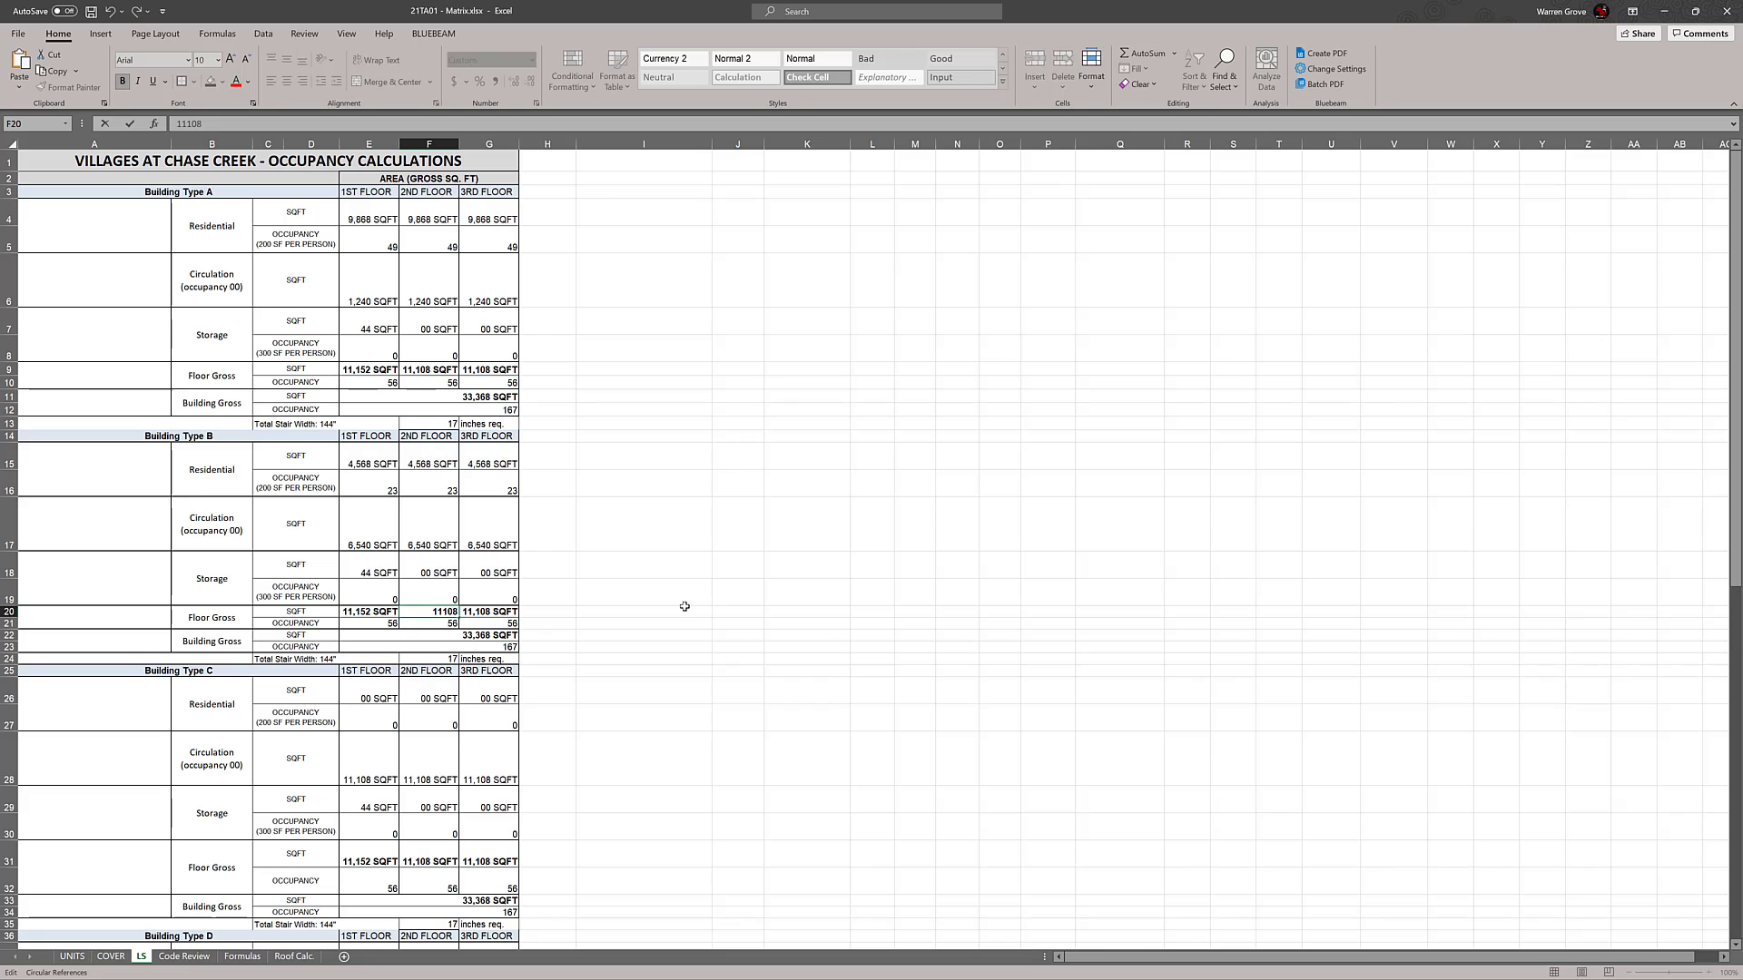
key(Escape)
key(Left)
key(F2)
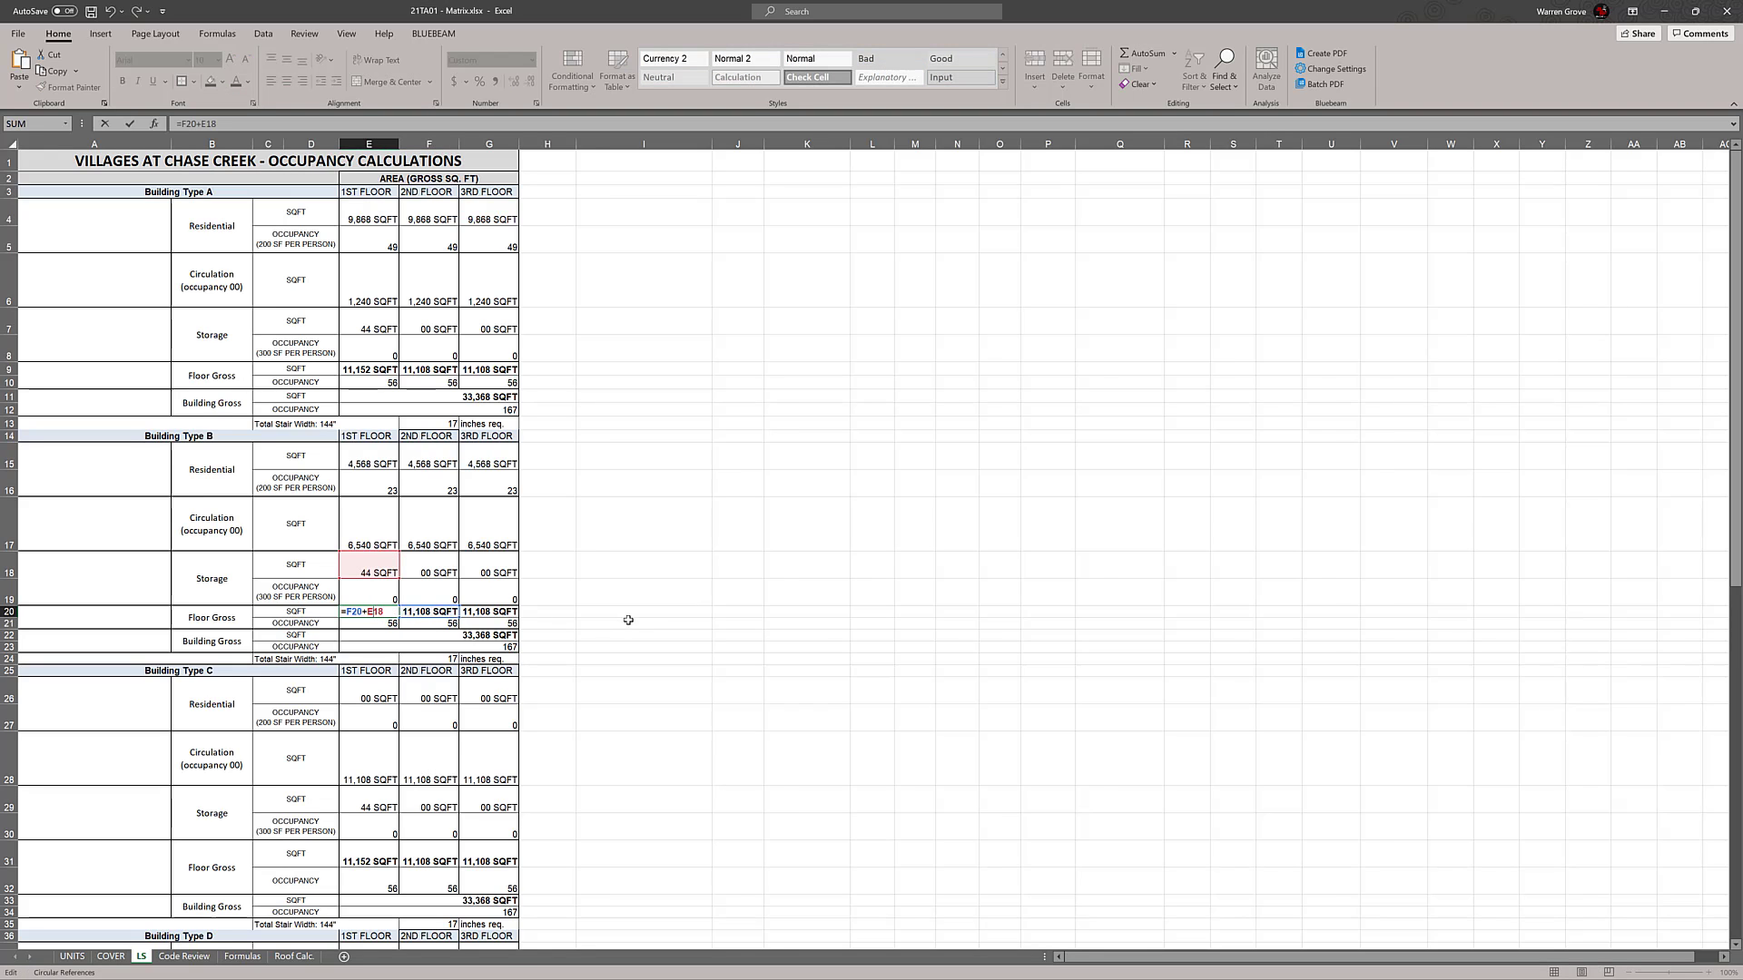
key(Escape)
click(676, 612)
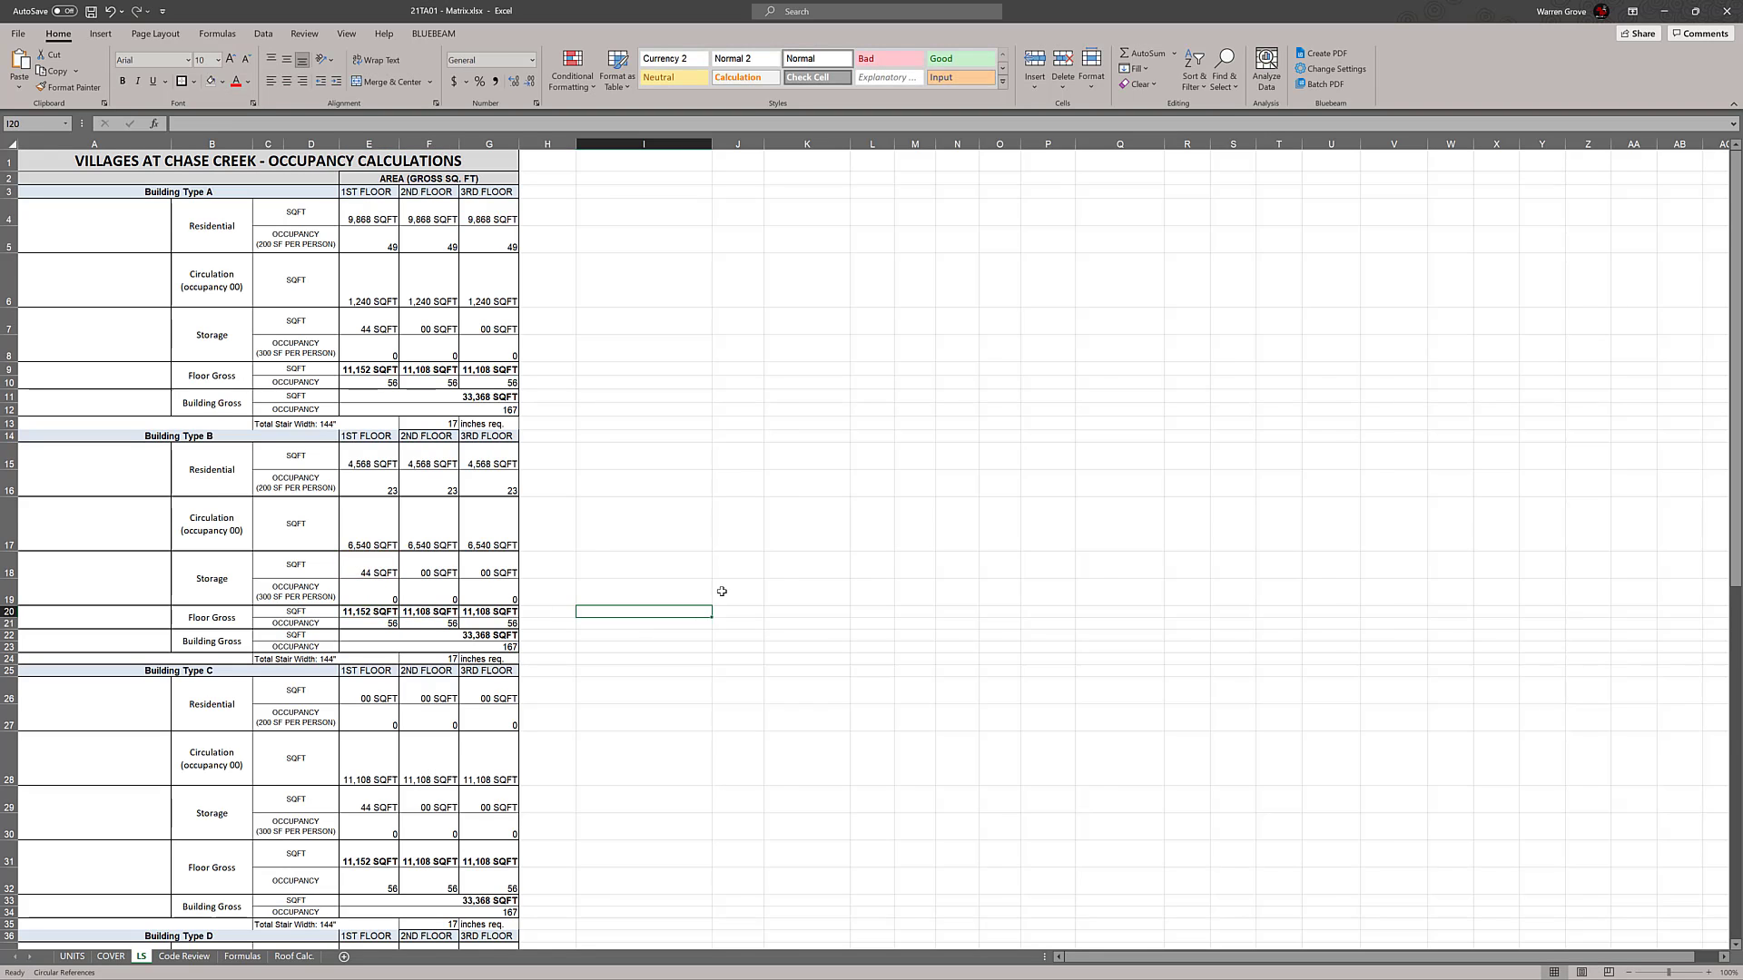
scroll(717, 590, down, 2)
click(375, 419)
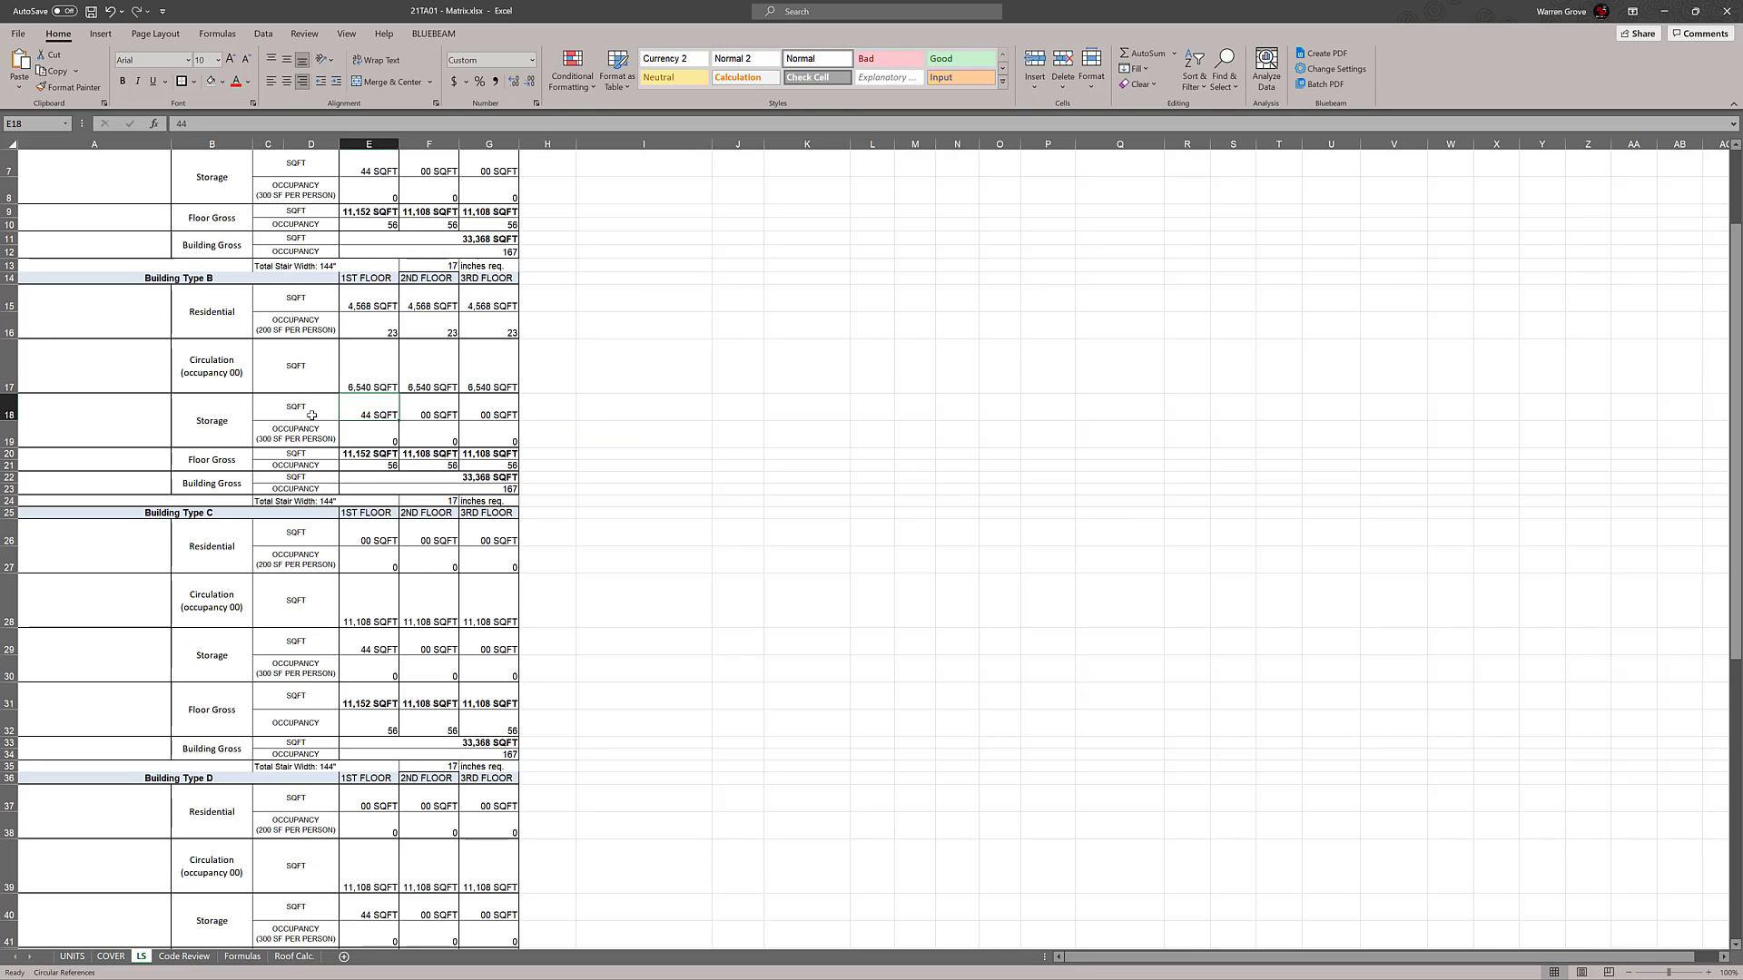
click(773, 433)
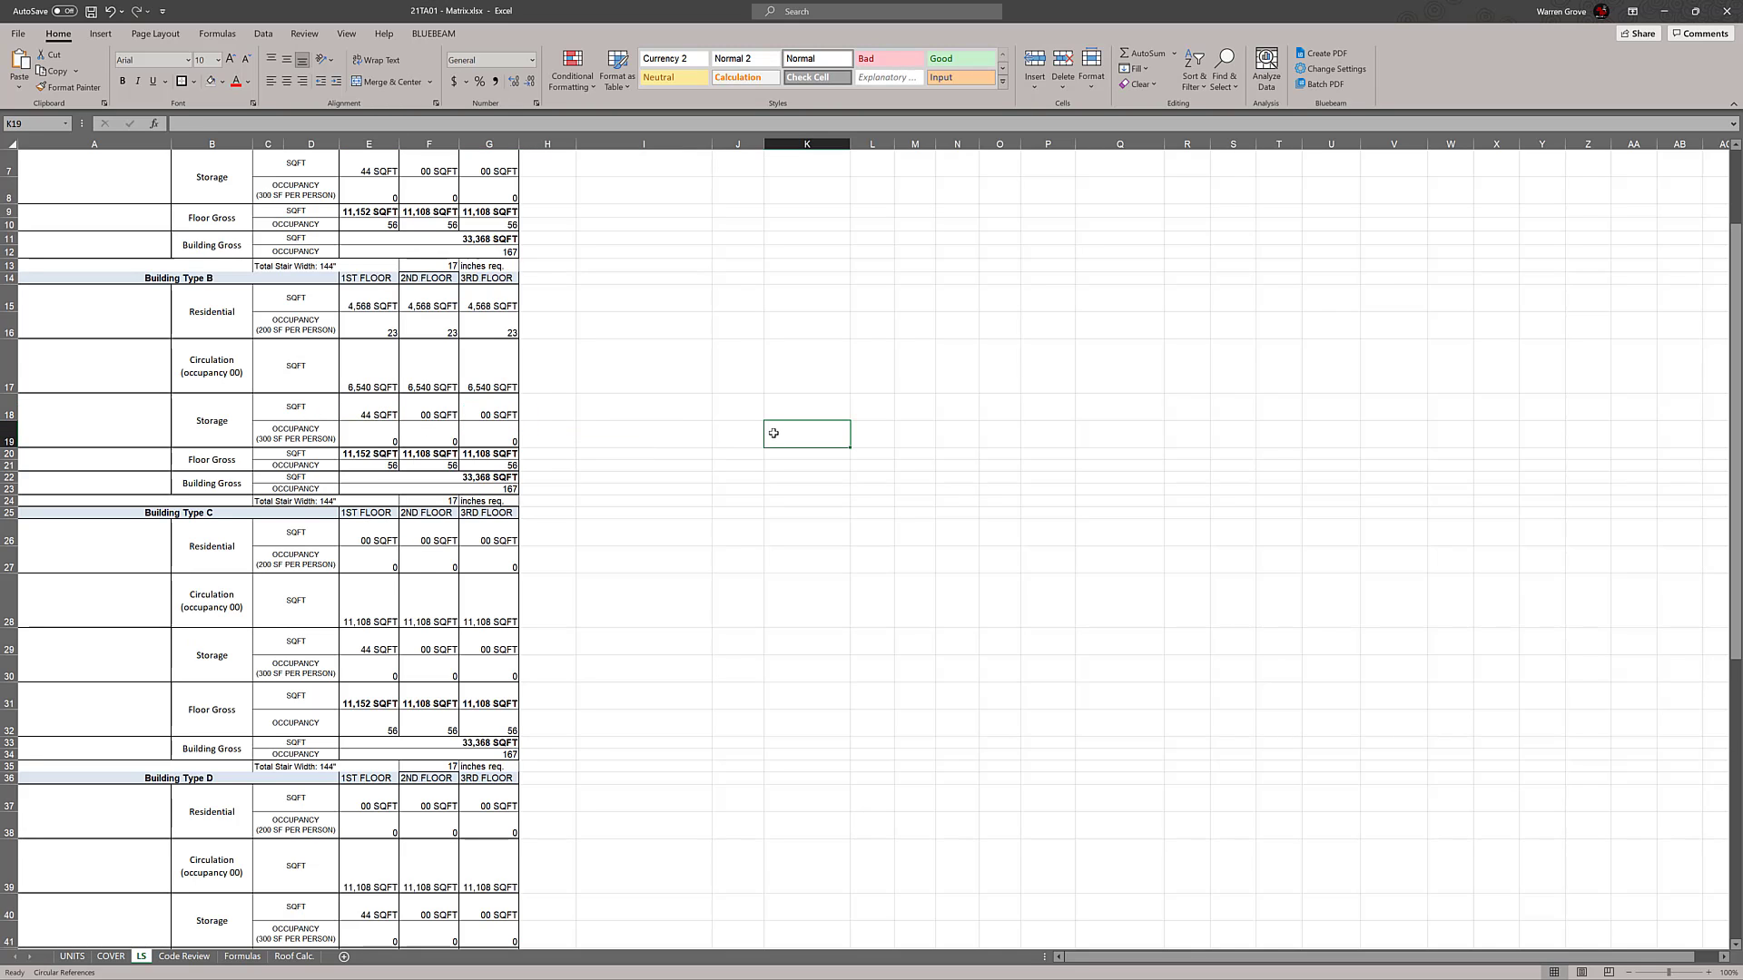
Relabel the Storage cell B7 in the Building Type A block as "Fire Riser Room"
scroll(759, 478, up, 2)
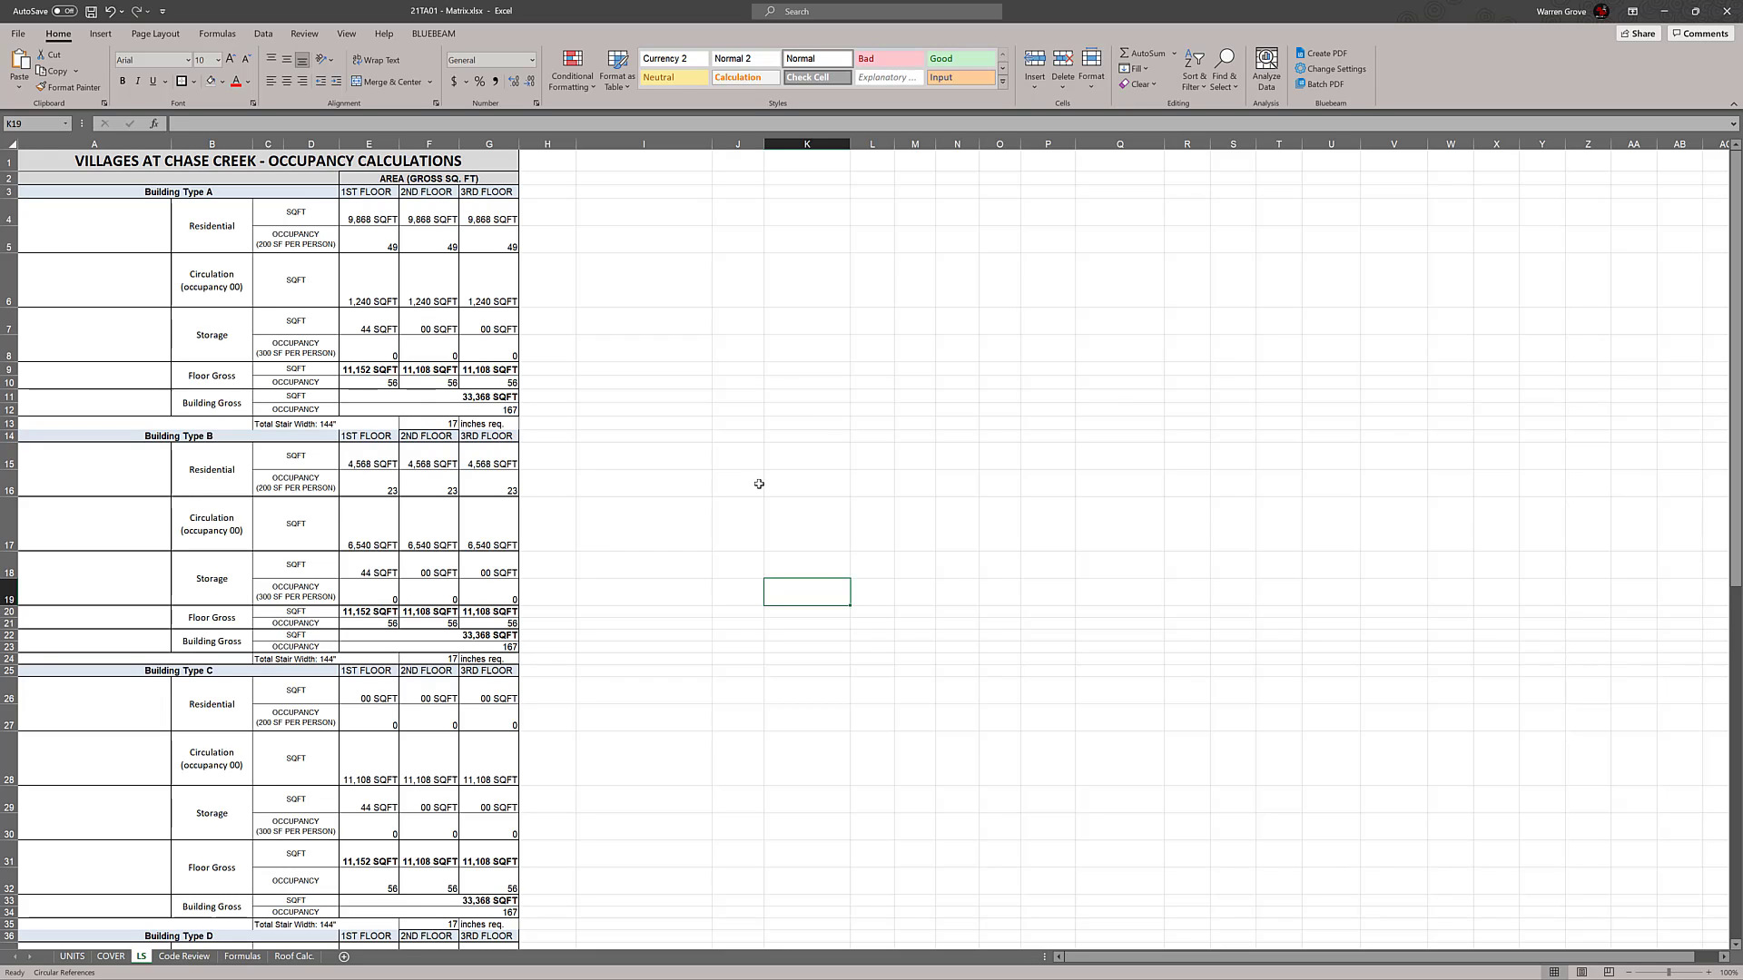
scroll(759, 484, down, 1)
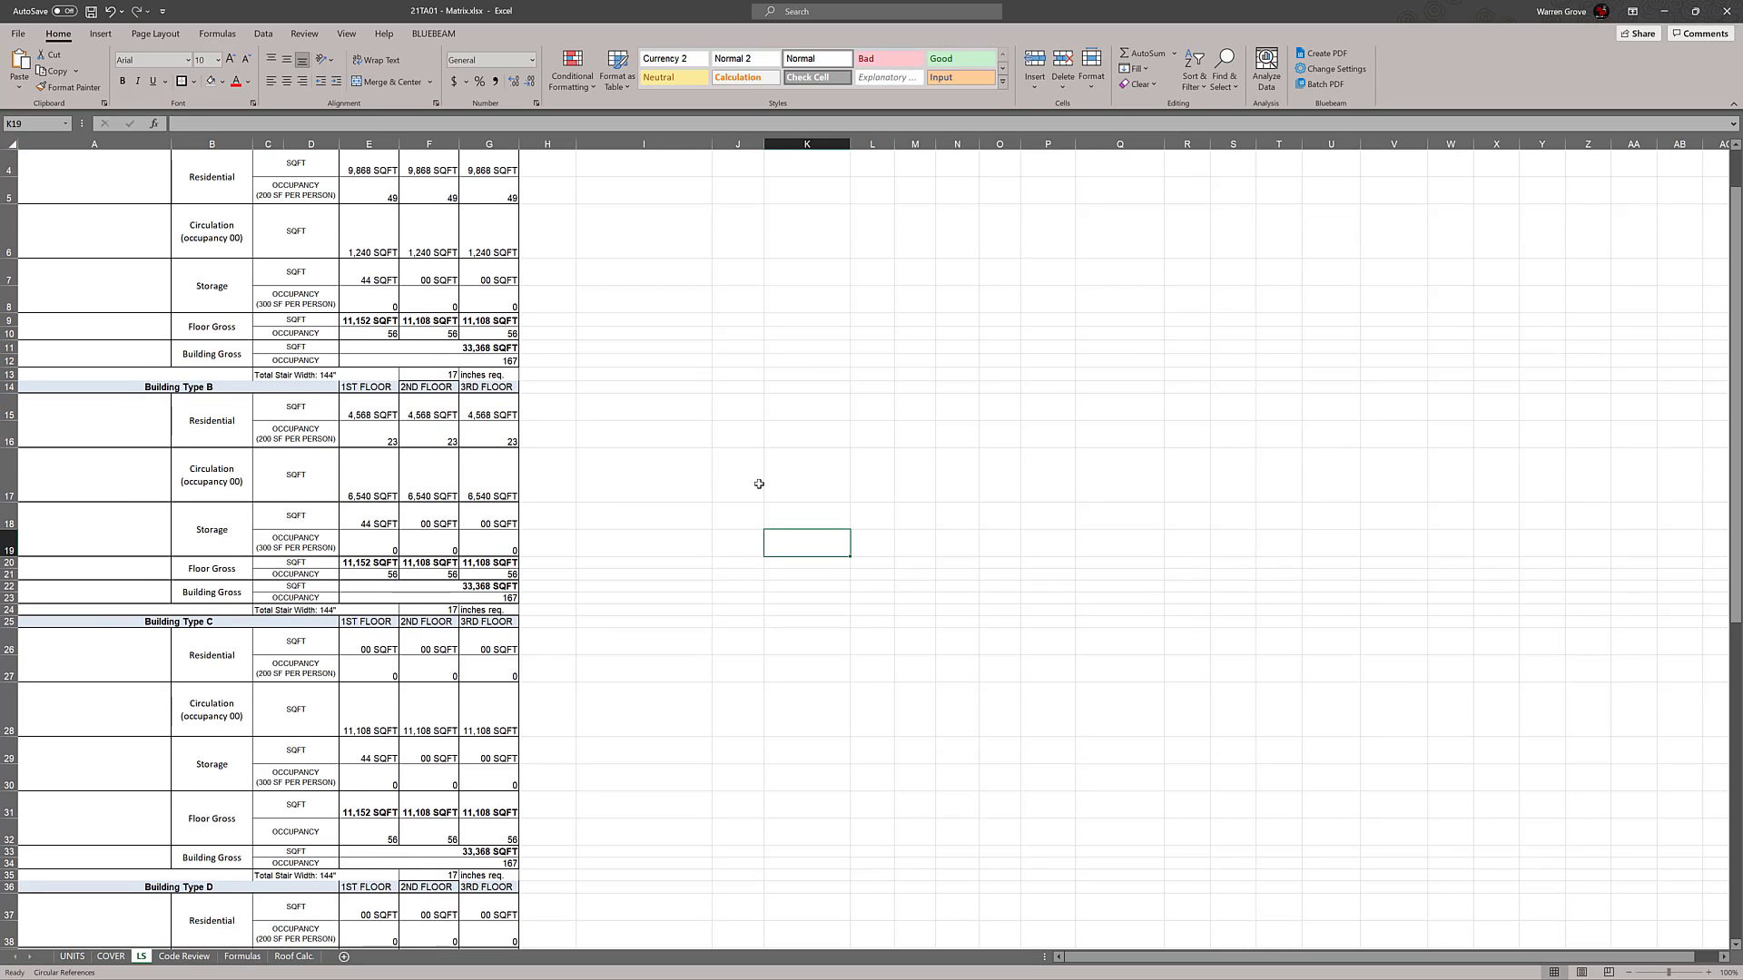
scroll(759, 483, up, 1)
click(209, 334)
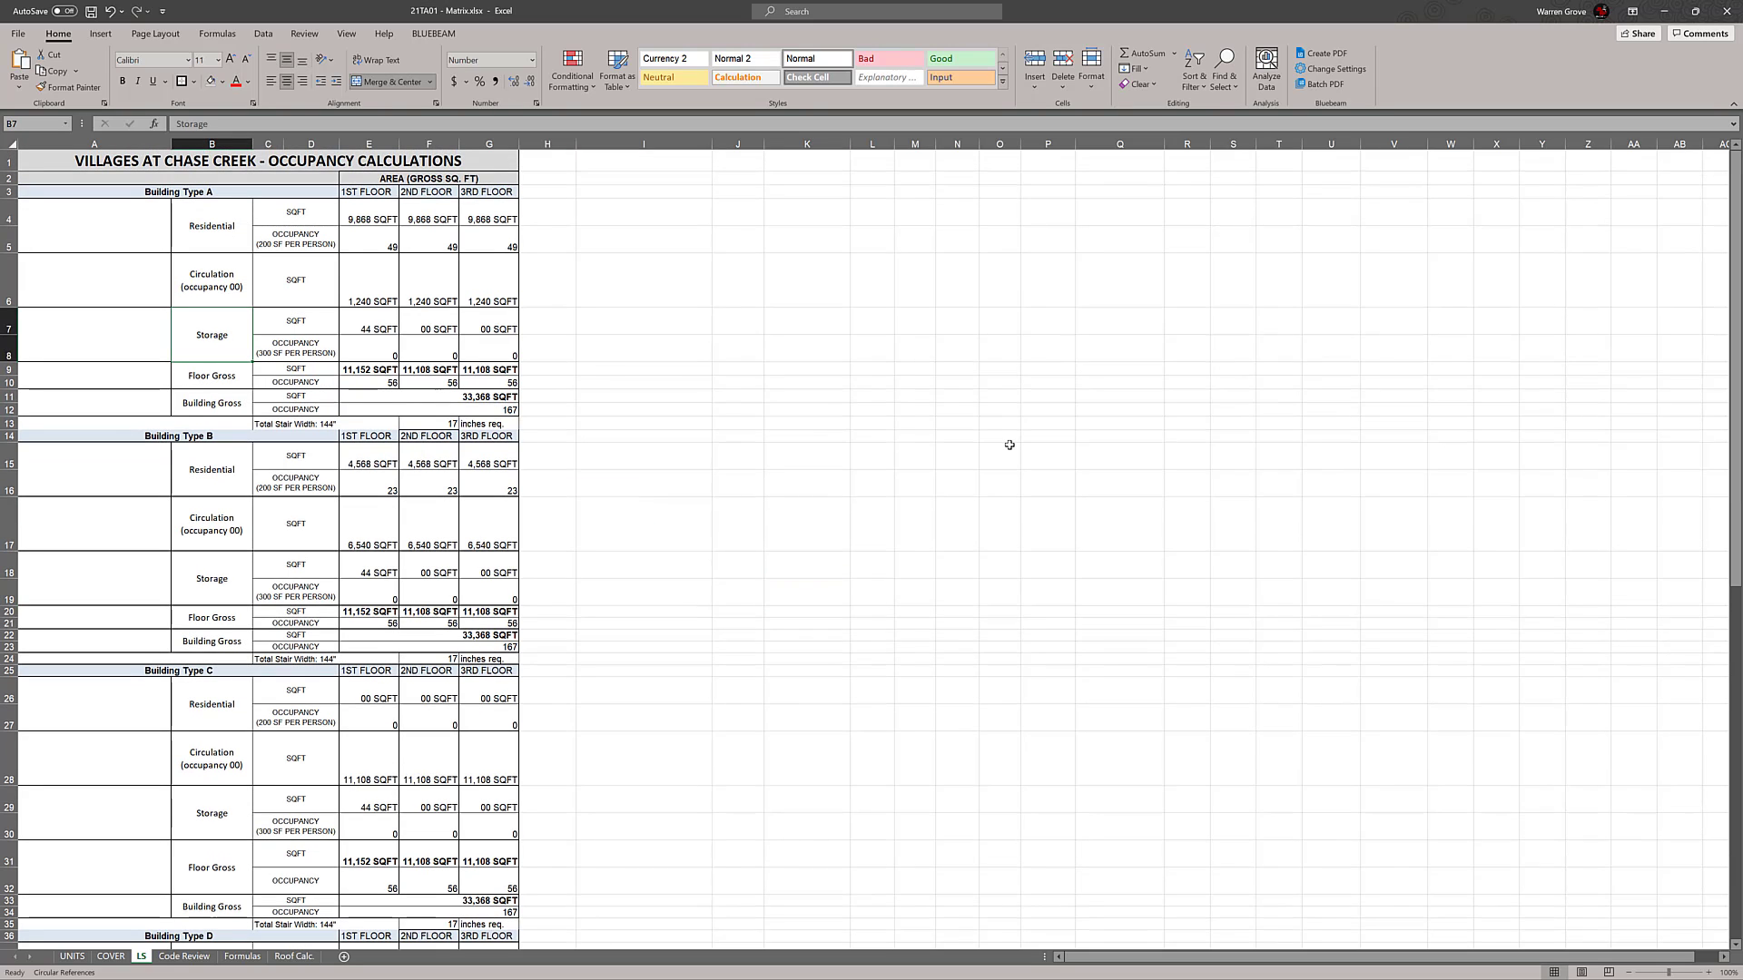
text(Fire Rsis)
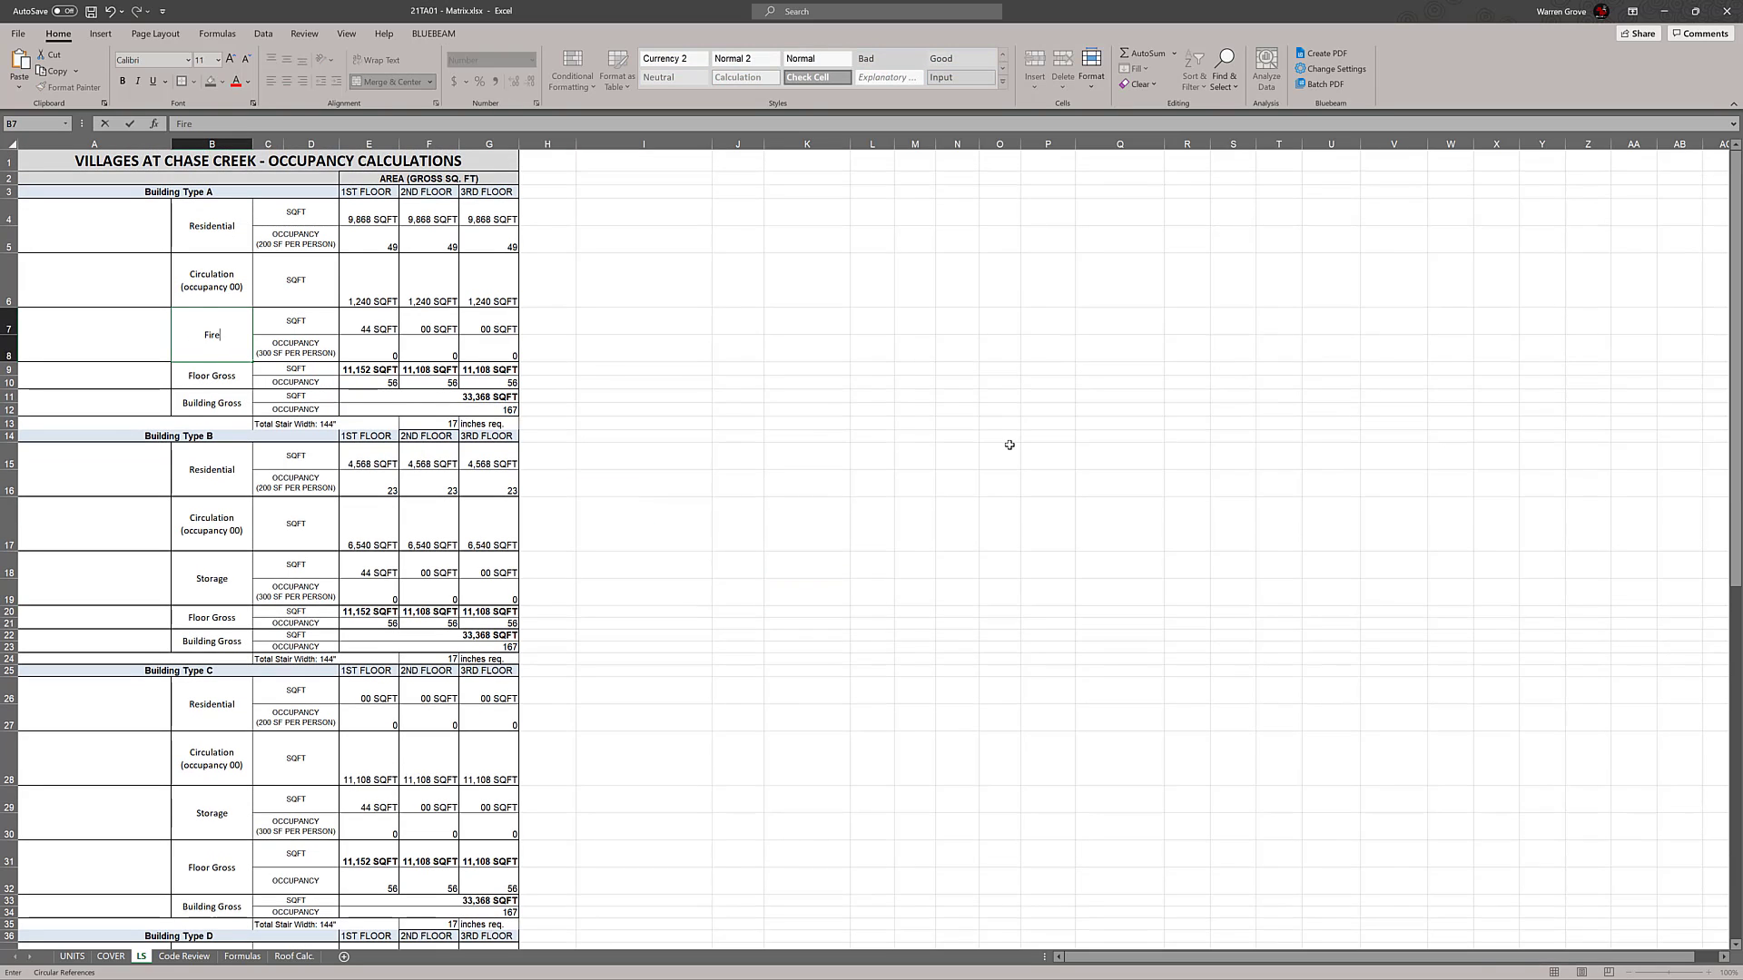
key(BackSpace)
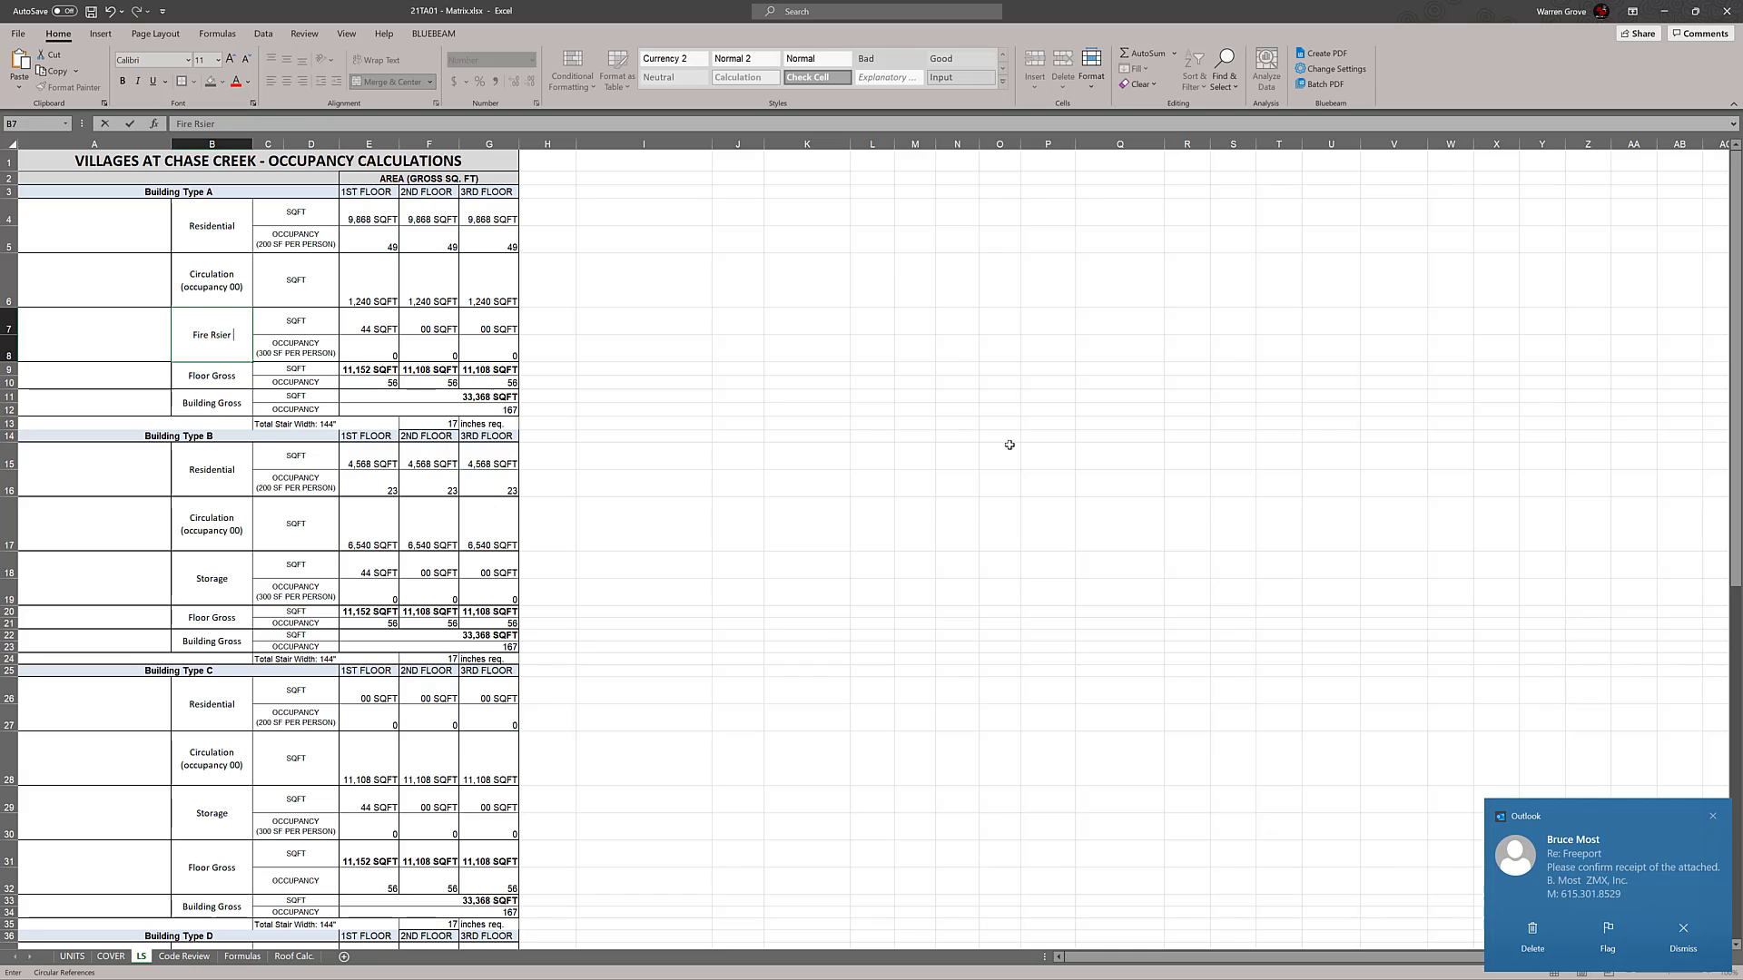
text(iser Room)
click(1029, 430)
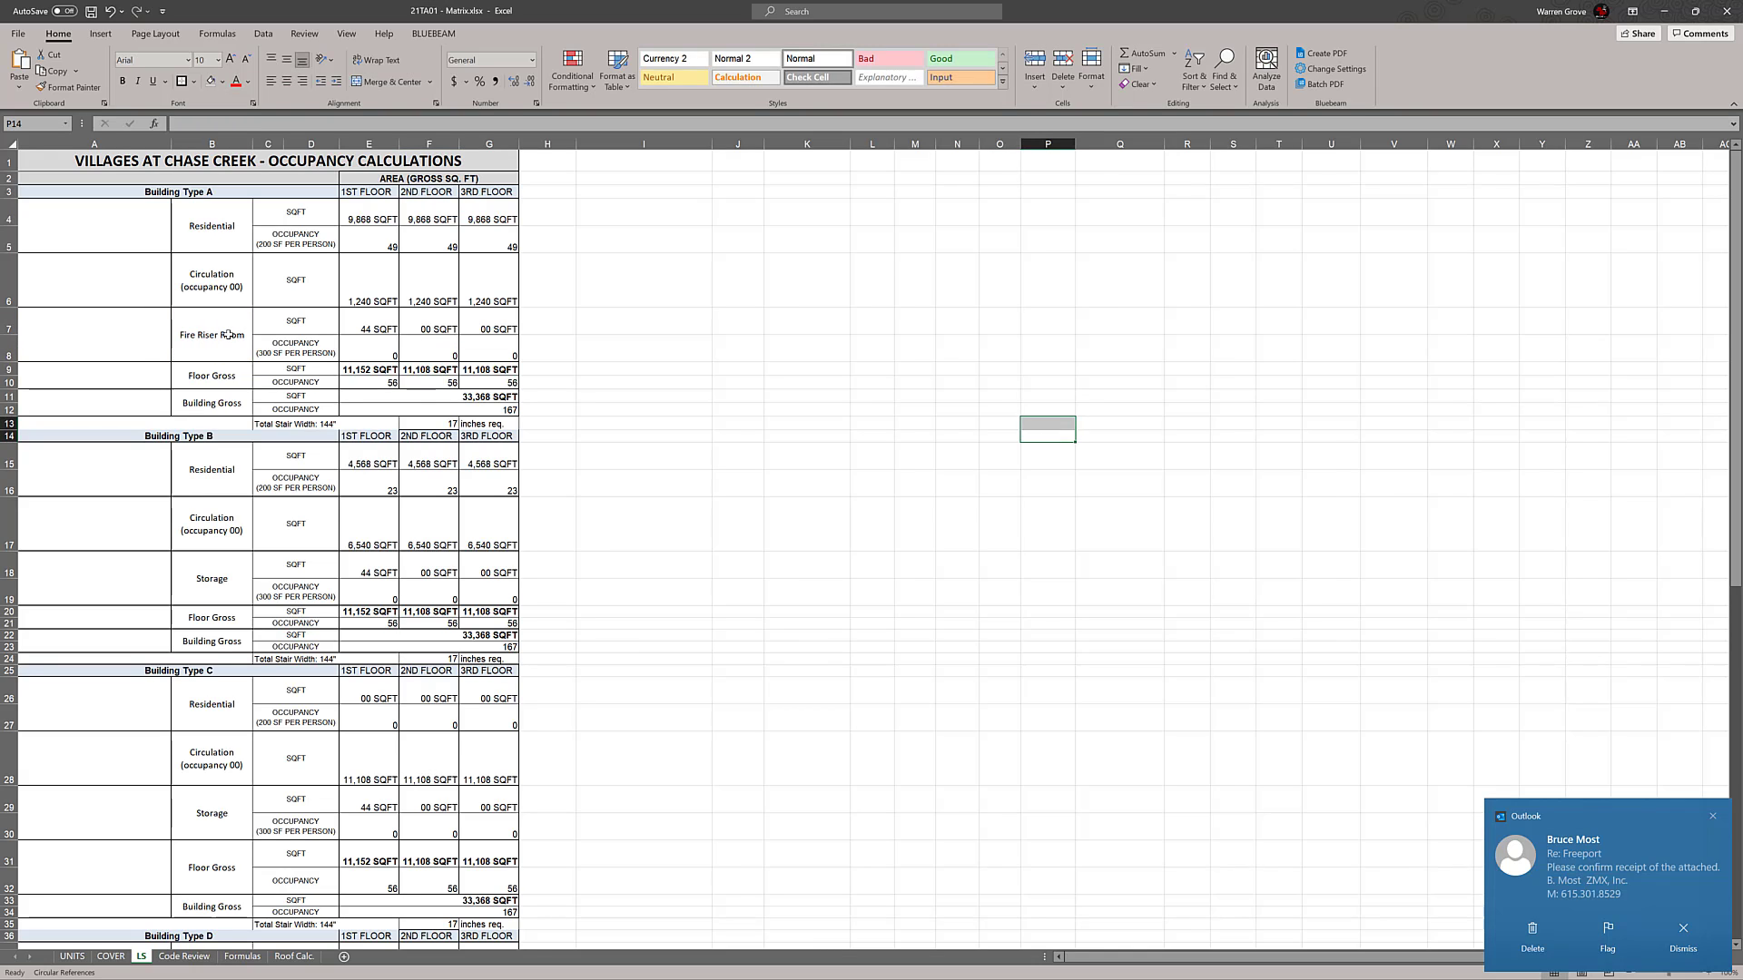
Copy the "Fire Riser Room" label text from B7 and replace the Building Type B Storage label in B18 with it
click(229, 335)
drag(251, 125, 160, 128)
key(ctrl+c)
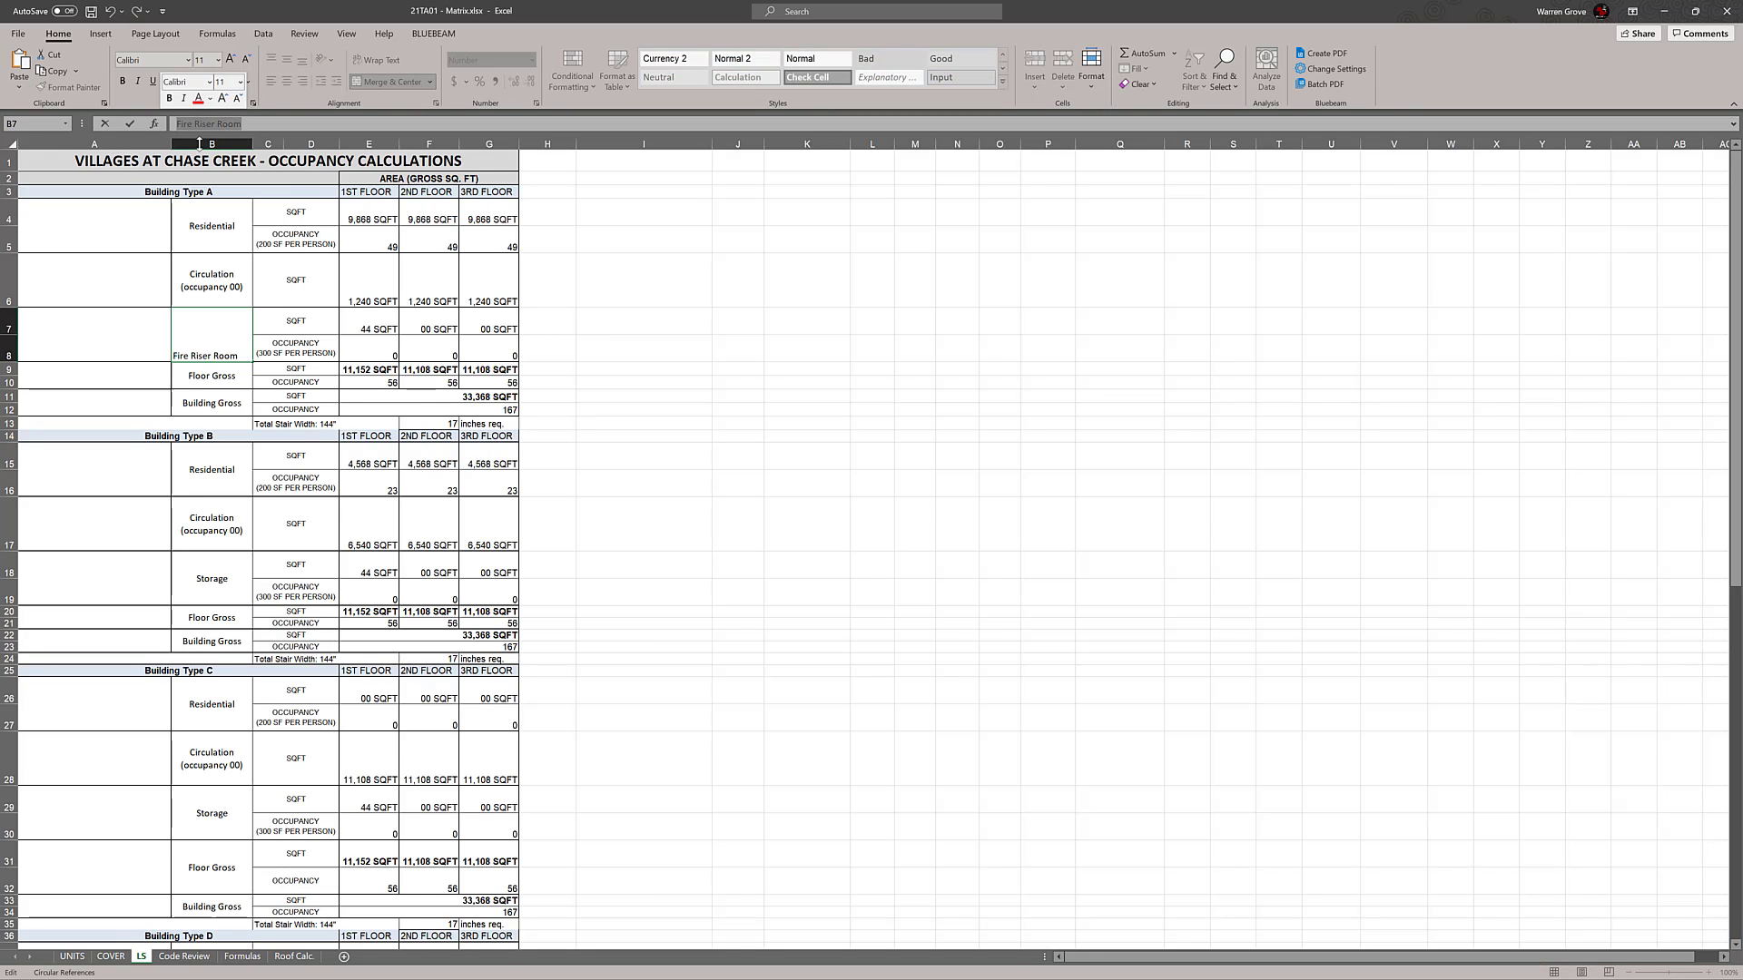
click(897, 388)
scroll(895, 388, down, 2)
click(194, 405)
key(BackSpace)
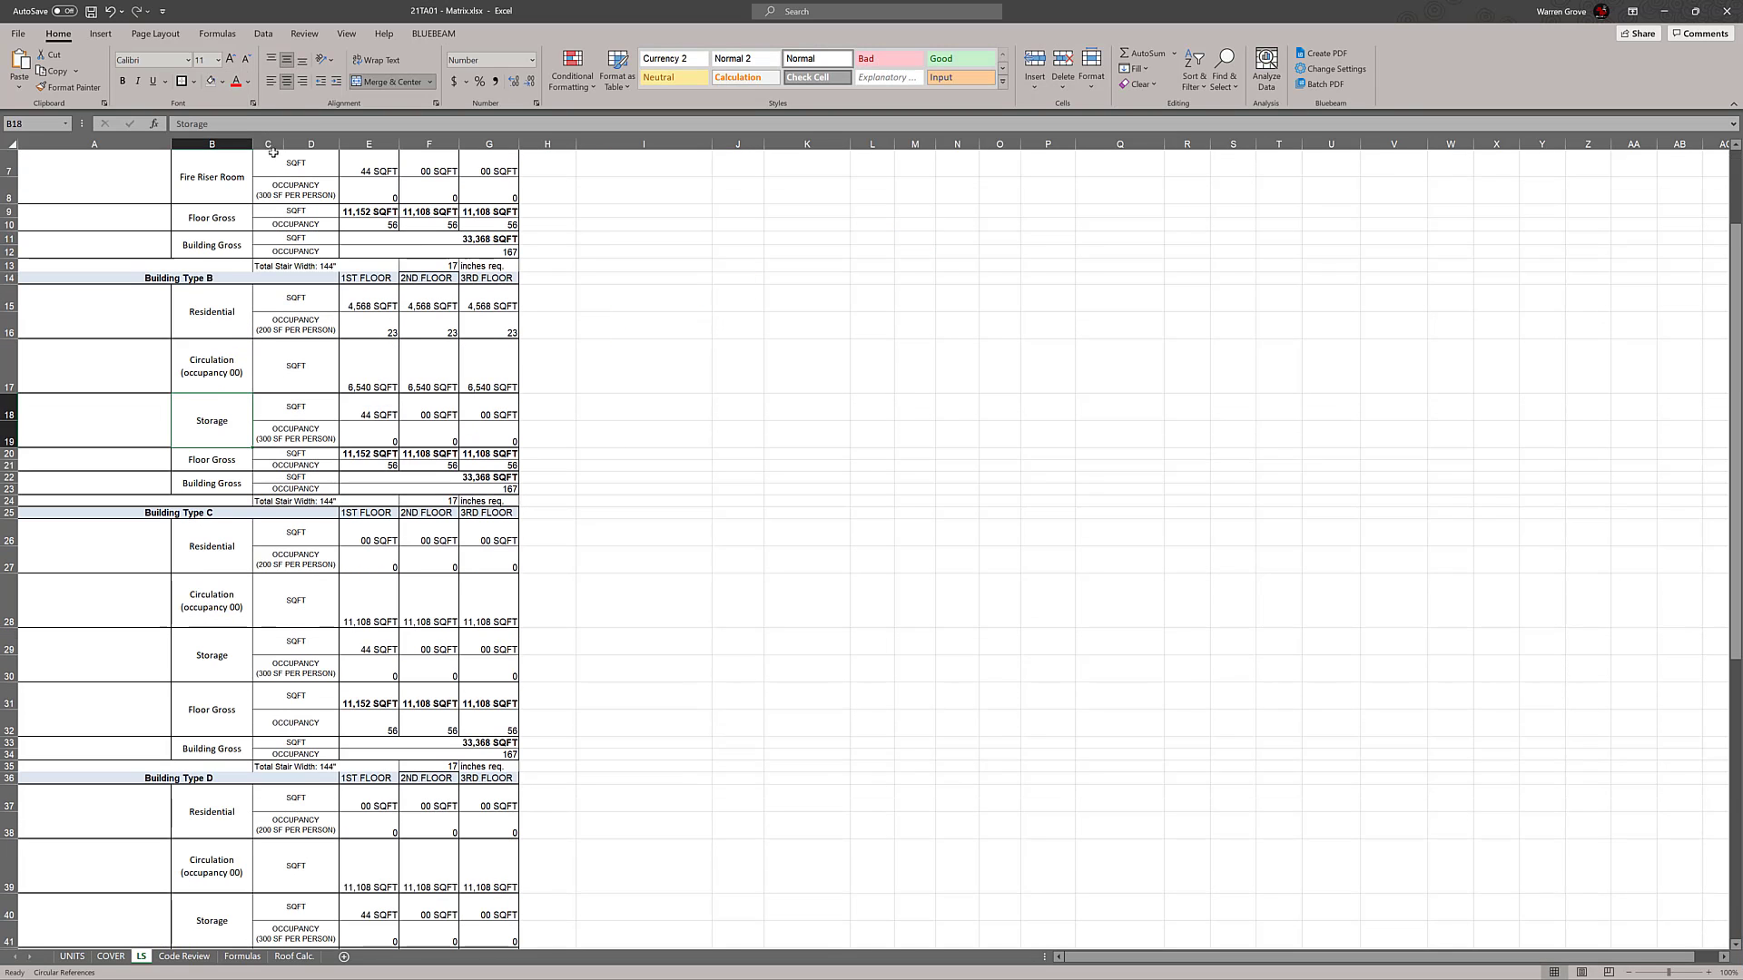
key(ctrl+v)
key(Return)
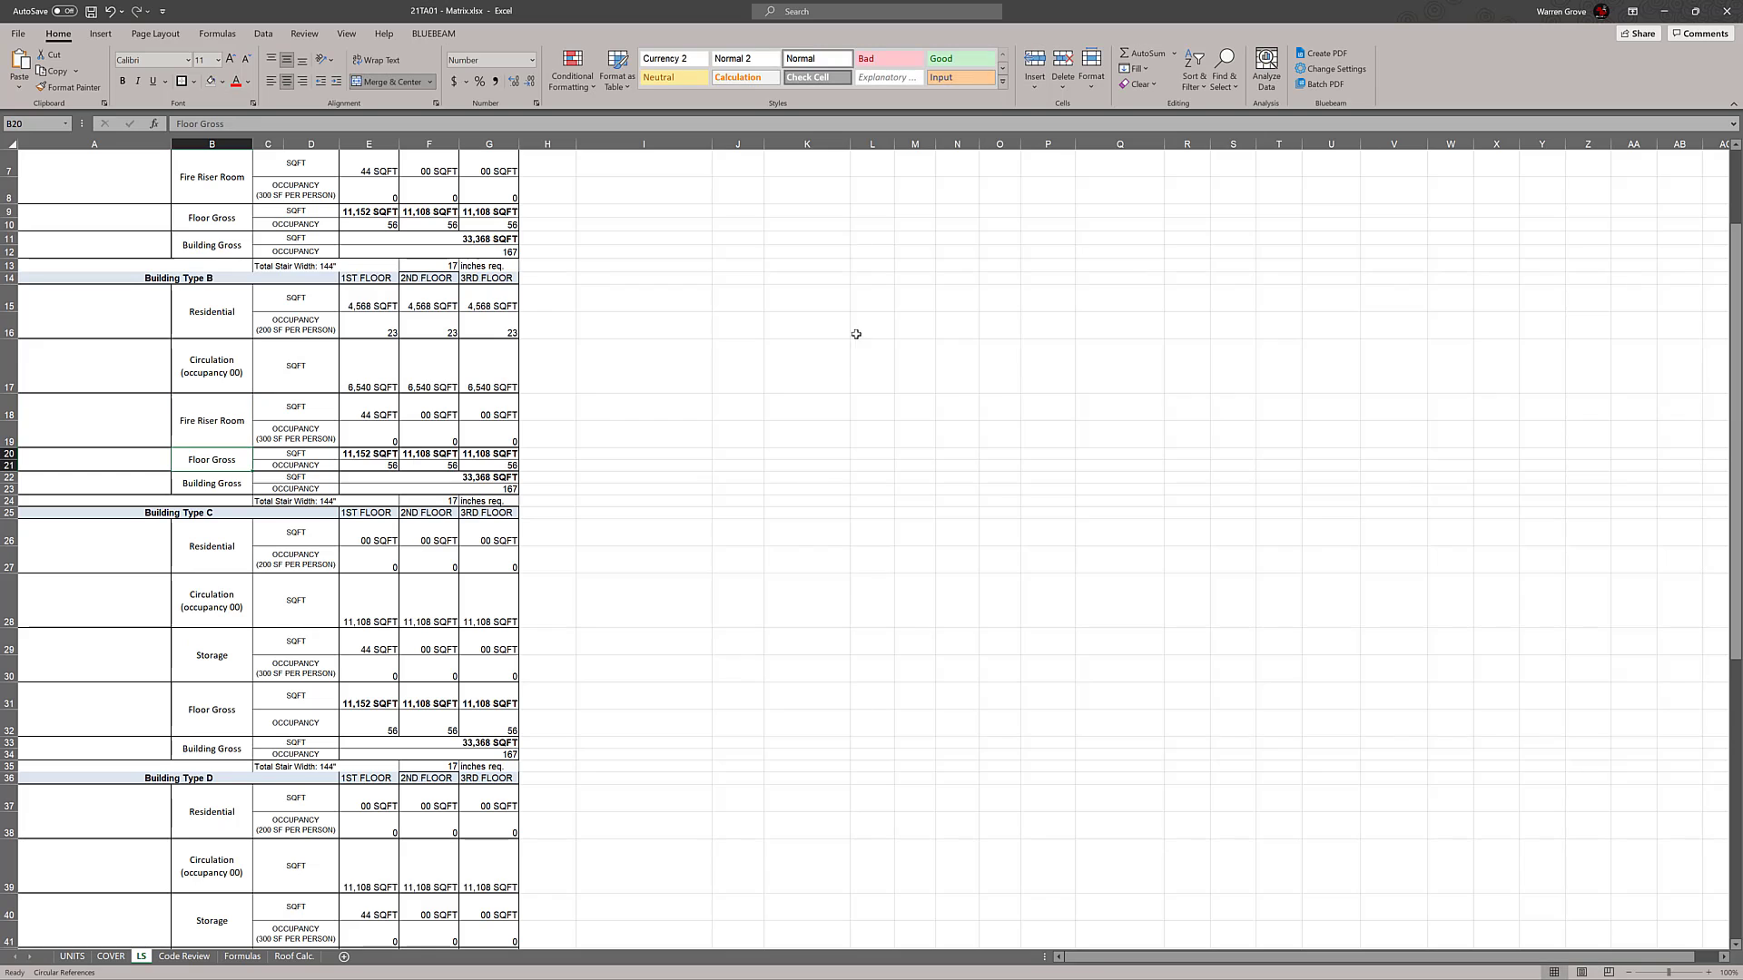
Replace the Storage label in the Building Type C block, cell B29, with the copied "Fire Riser Room" text
click(232, 663)
drag(240, 124, 173, 124)
key(ctrl+v)
click(885, 275)
Copy the "Fire Riser Room" text from B18 again and replace the Building Type D Storage label in B40 with it
scroll(891, 281, down, 2)
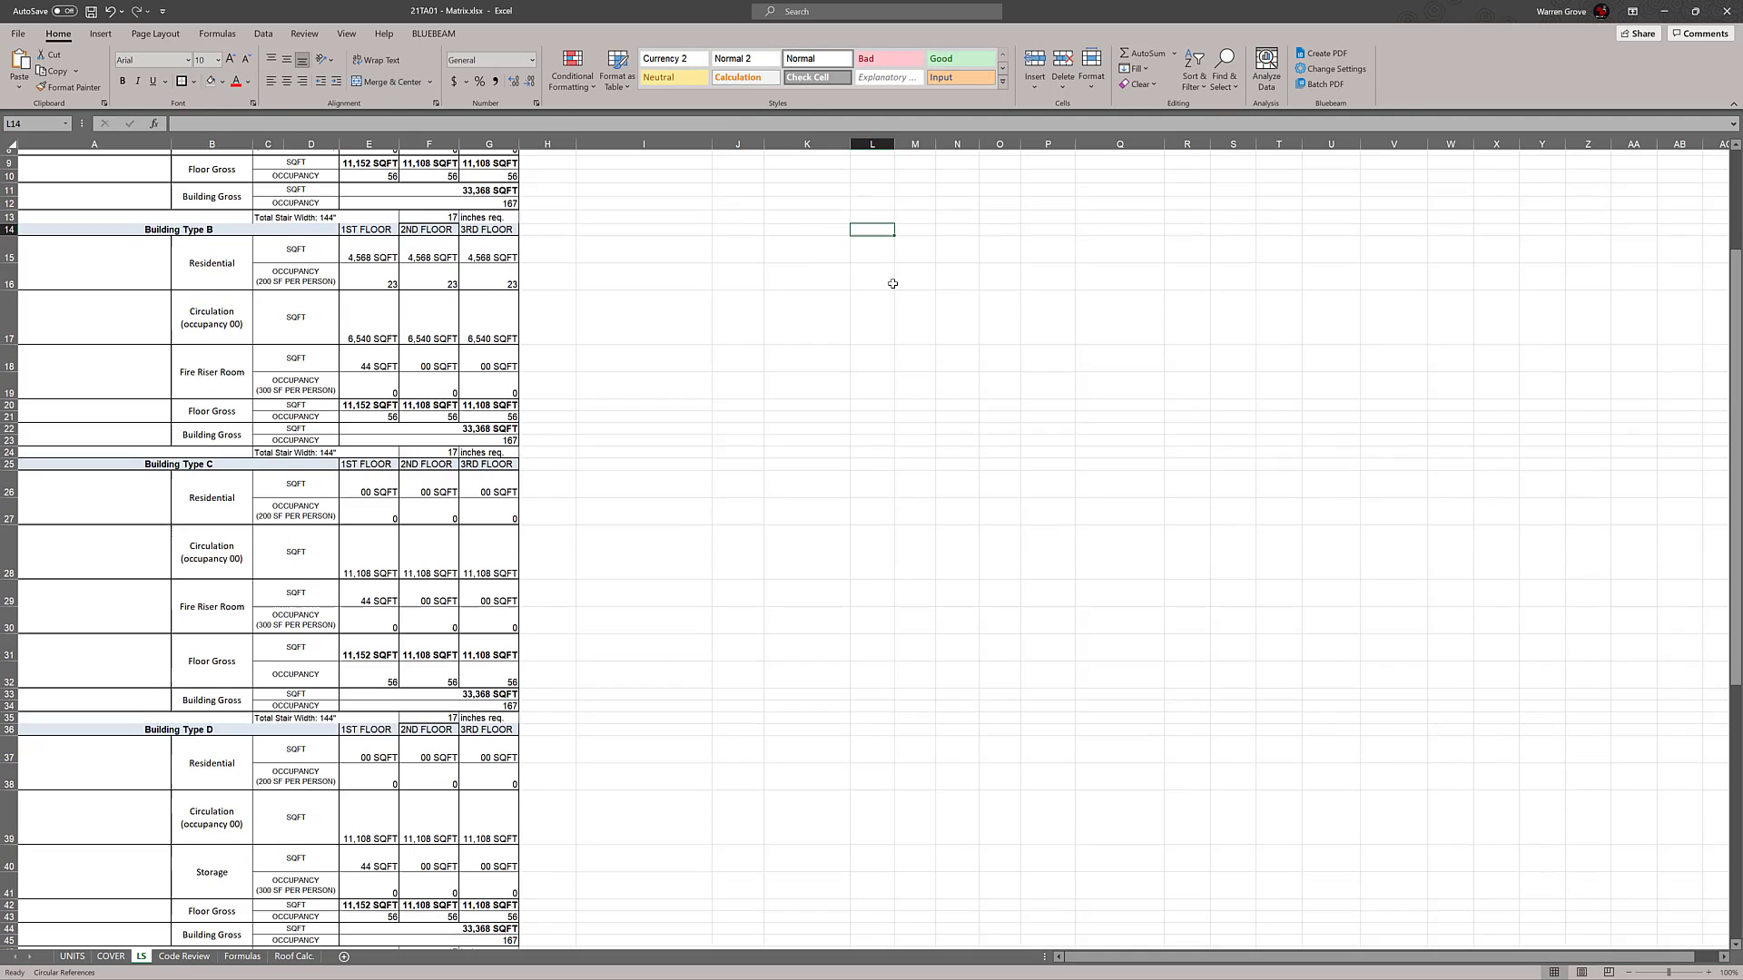
click(224, 806)
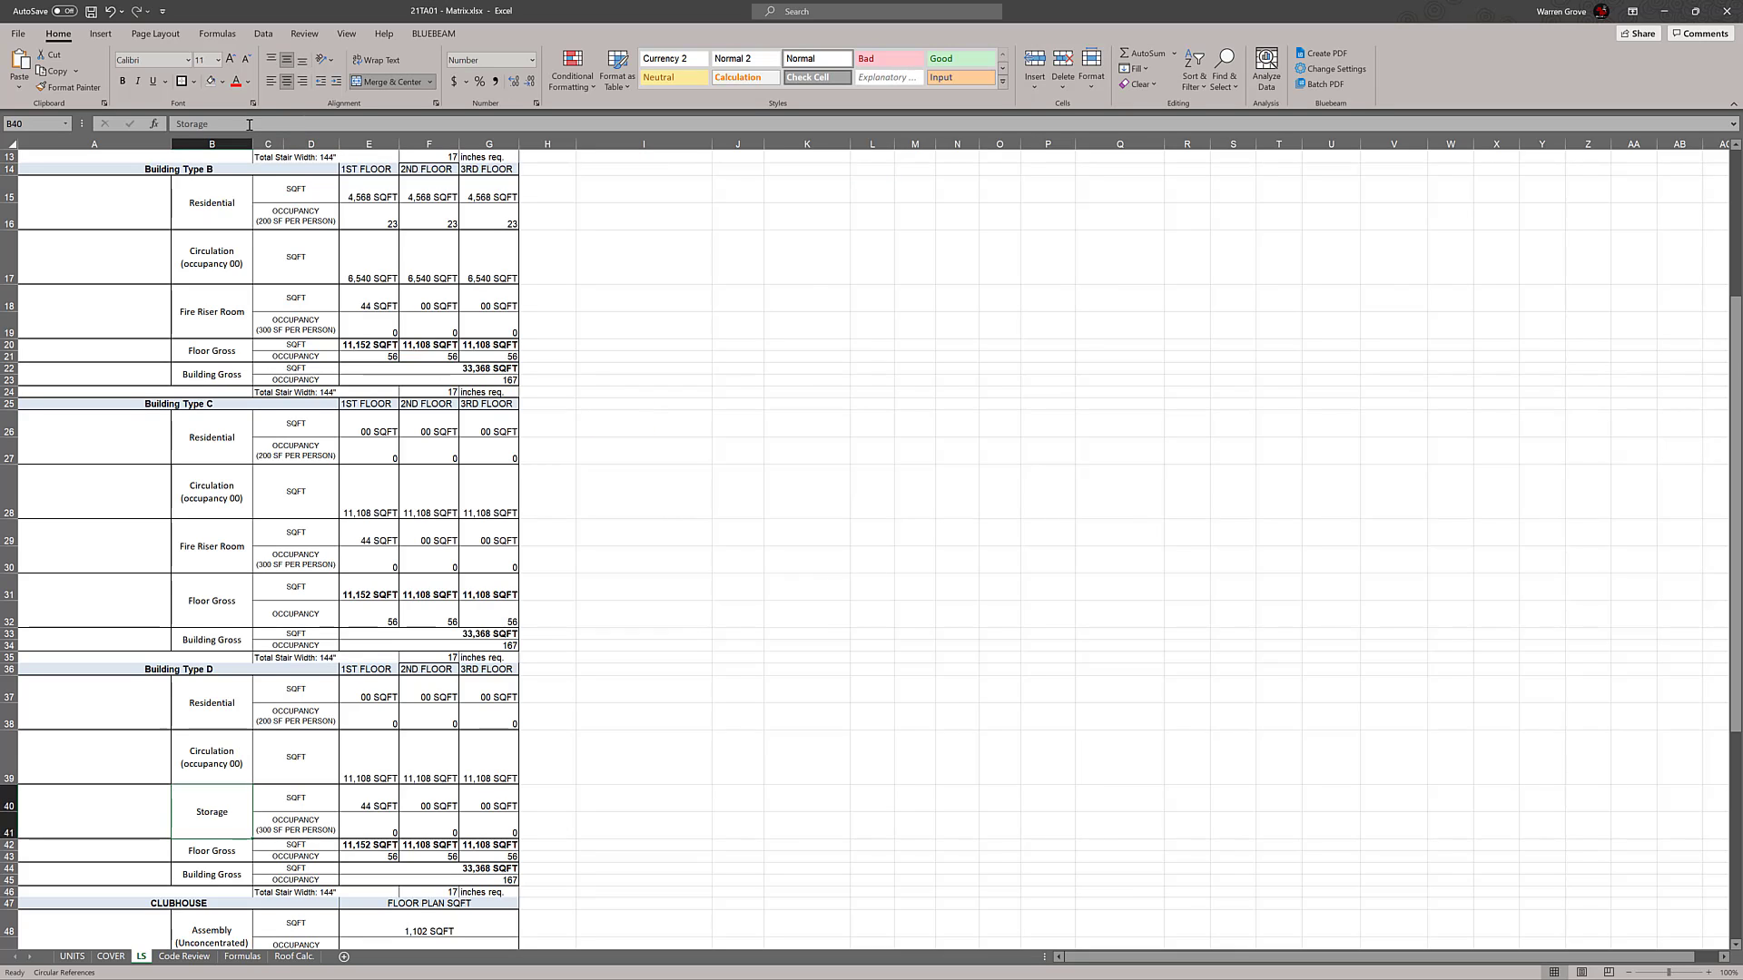
drag(242, 124, 173, 126)
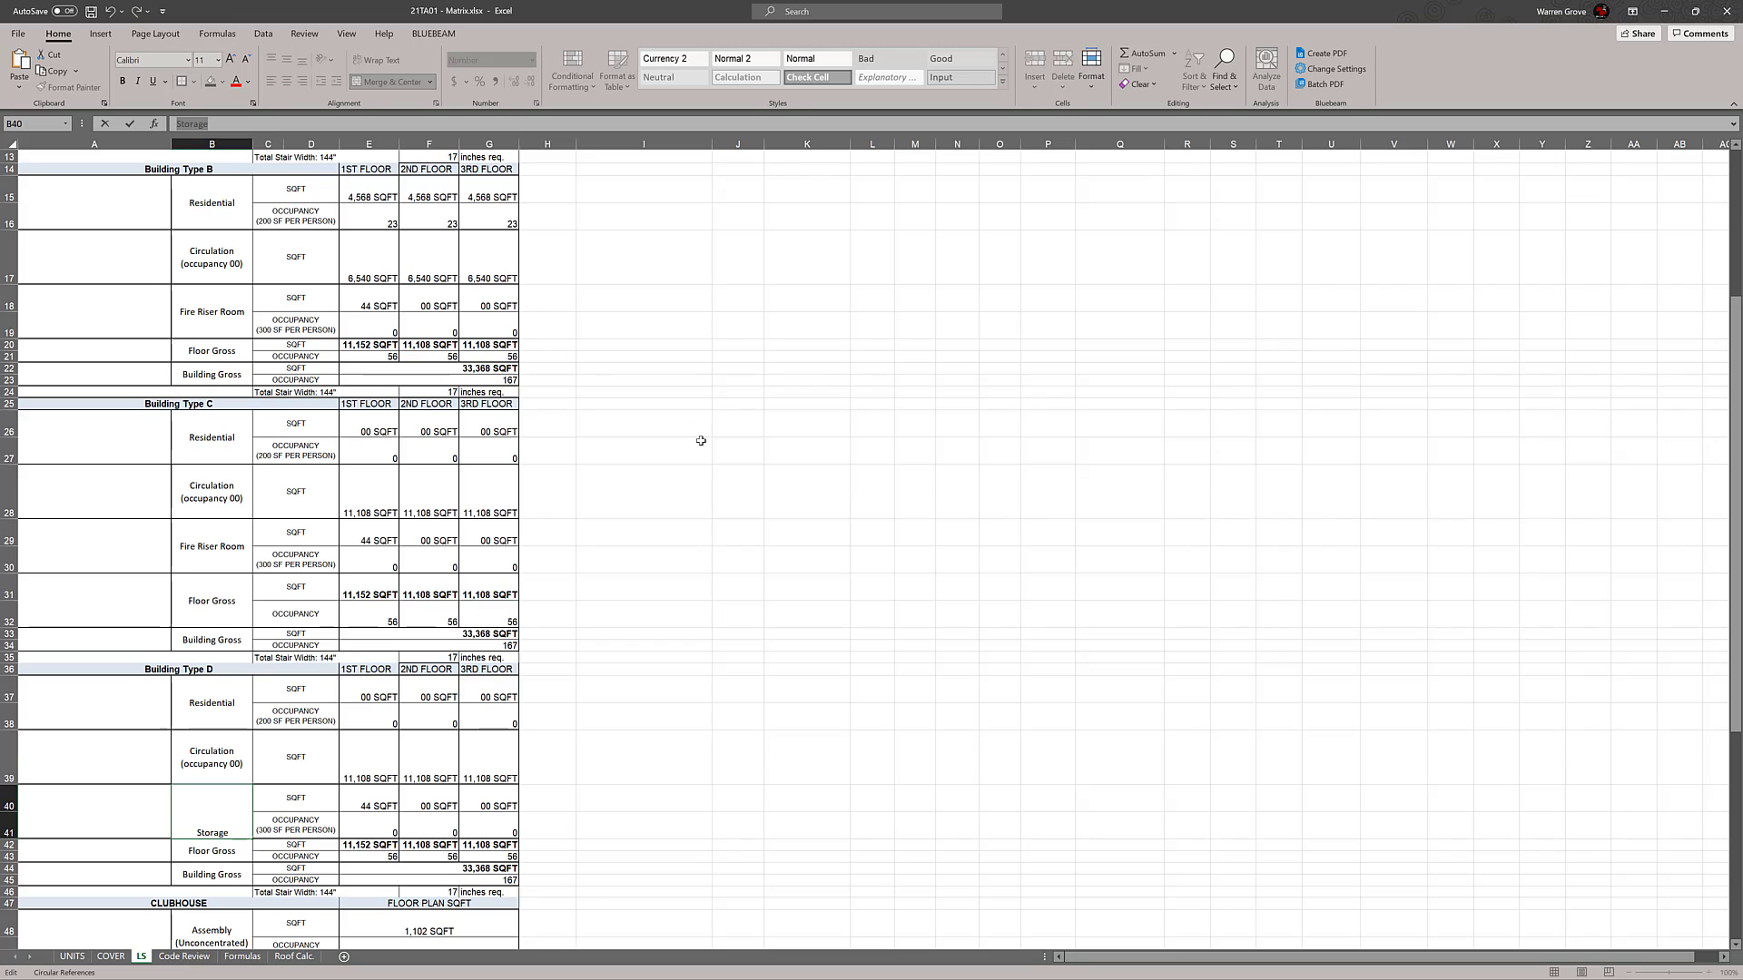
double_click(227, 320)
drag(245, 312, 156, 314)
key(ctrl+c)
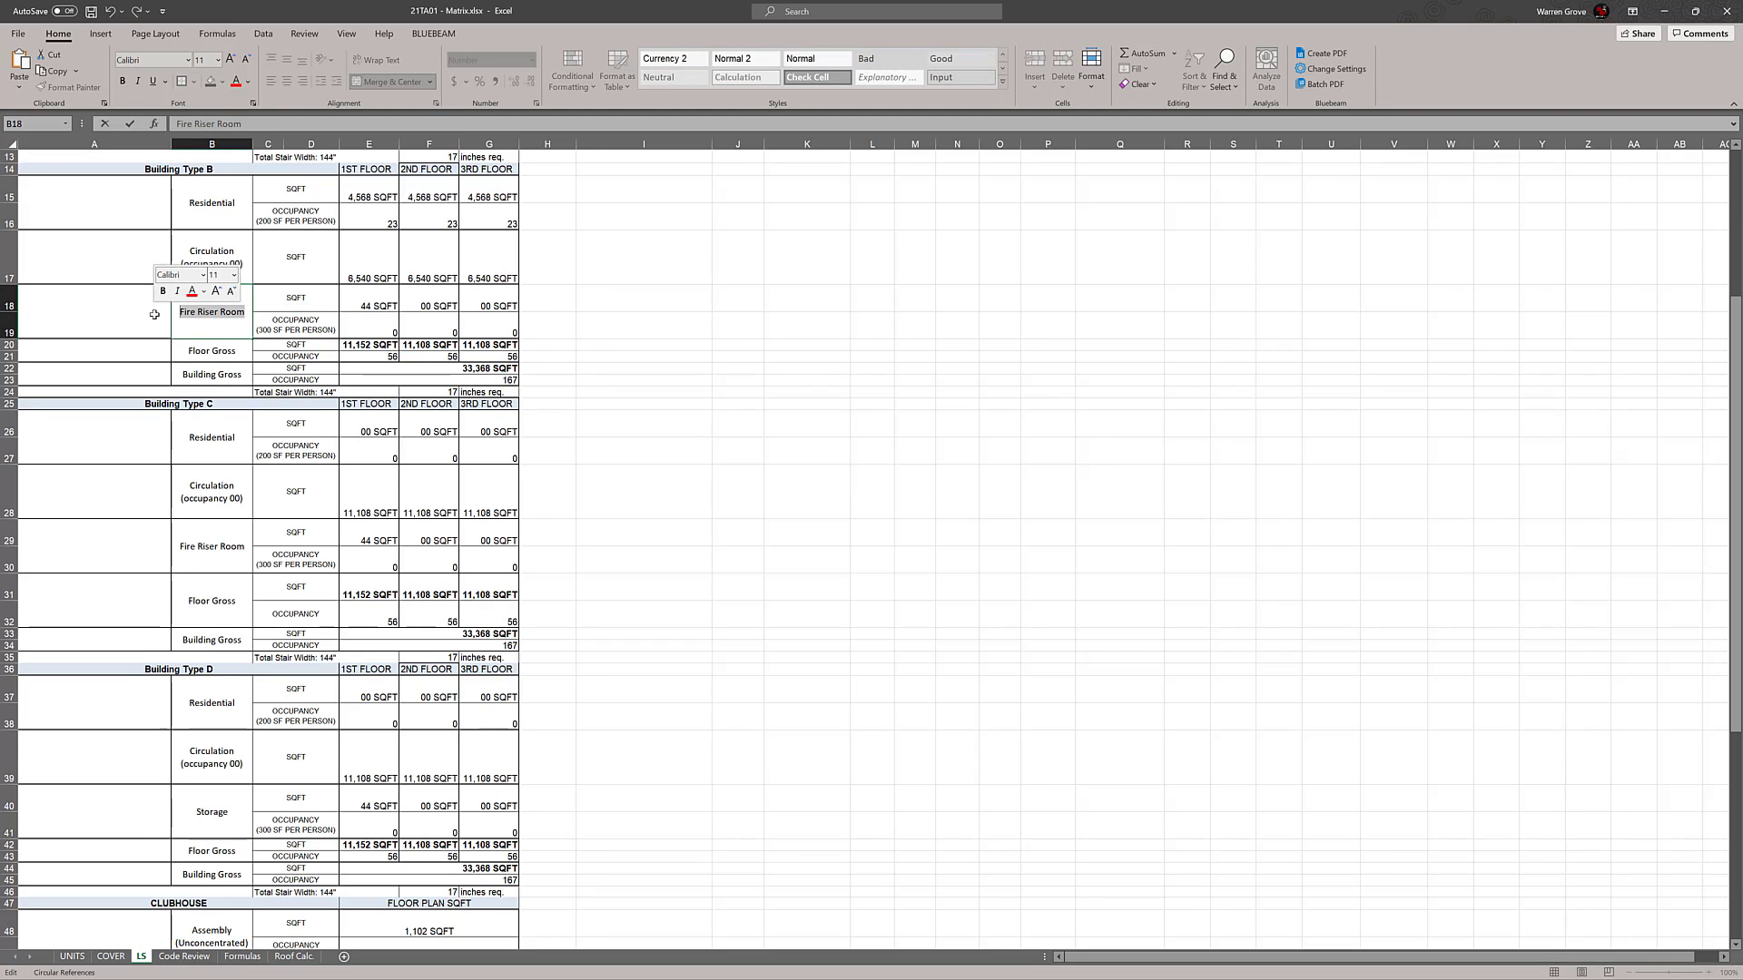
click(200, 812)
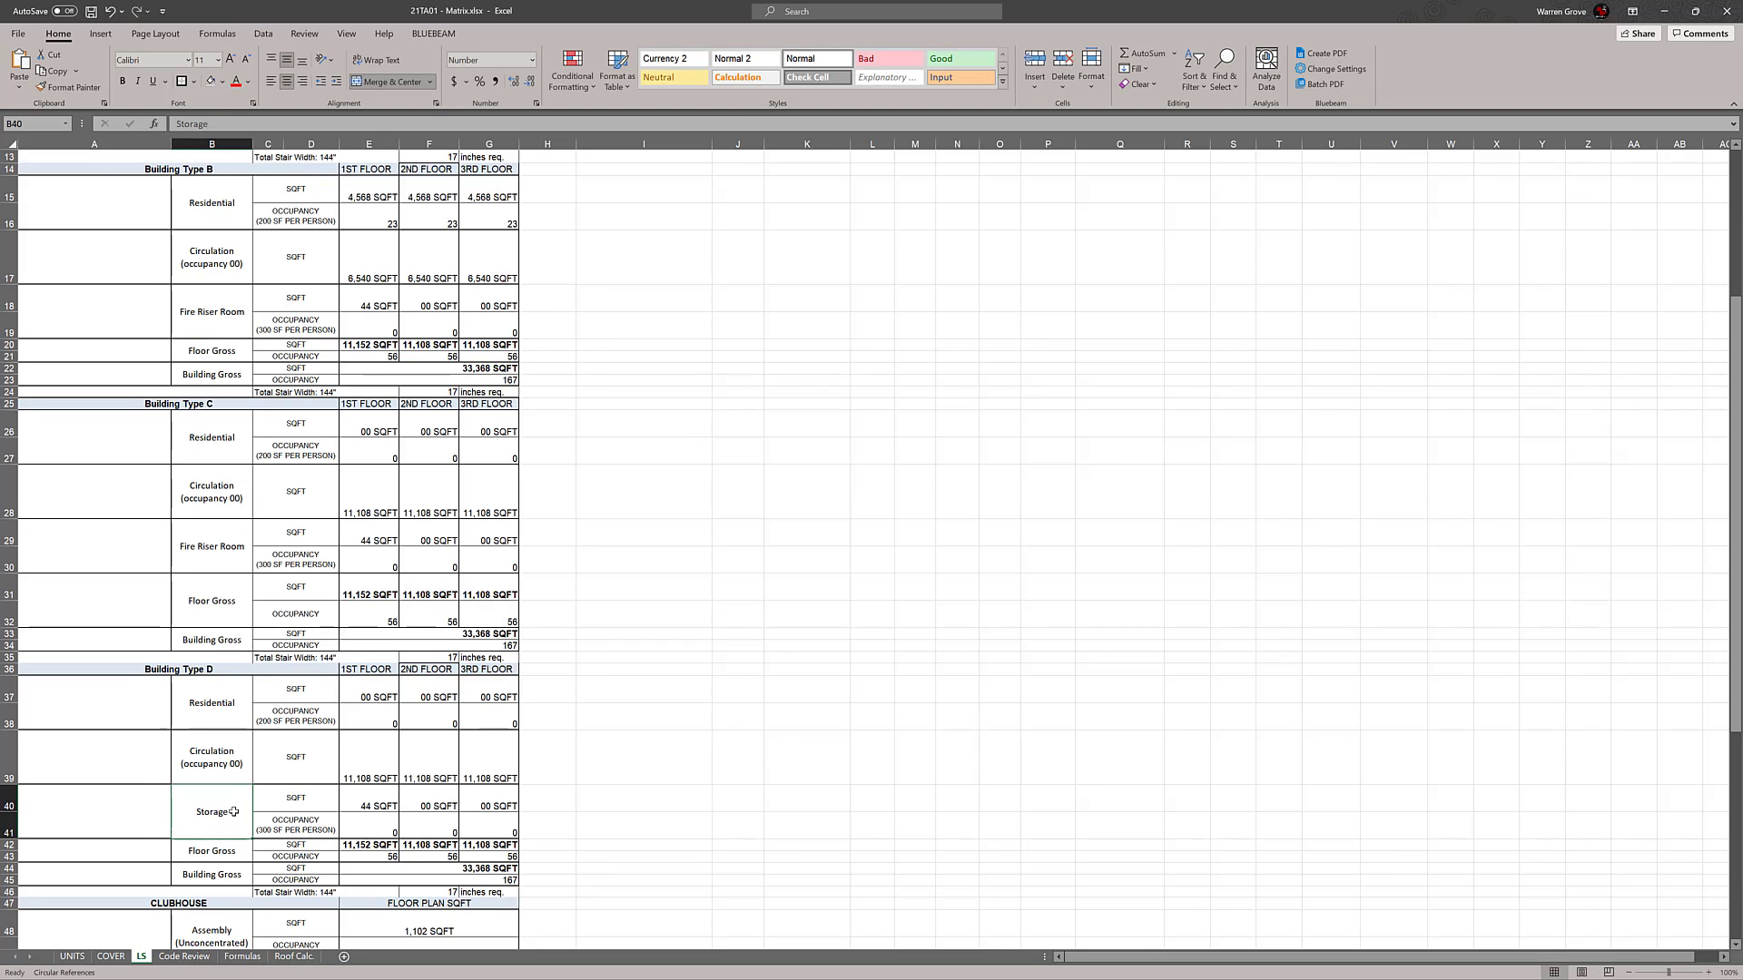
key(ctrl+v)
click(877, 644)
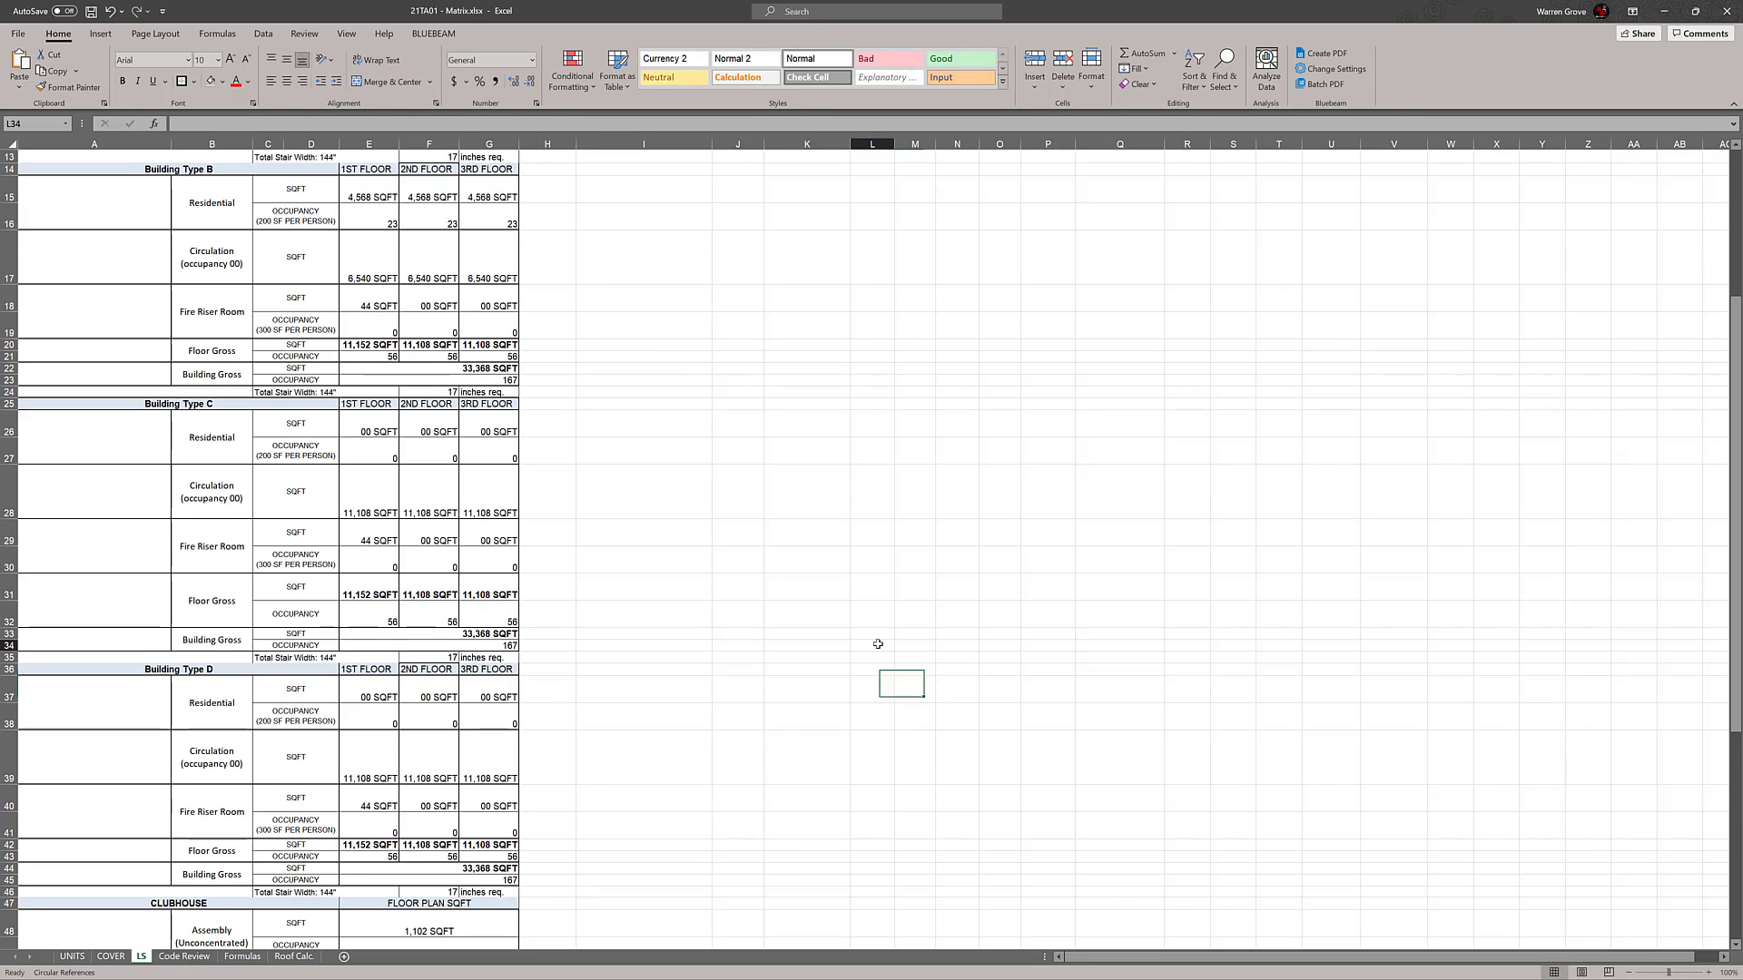
Check the relabelled rows across the building type blocks and save the matrix workbook
scroll(876, 636, down, 1)
click(869, 604)
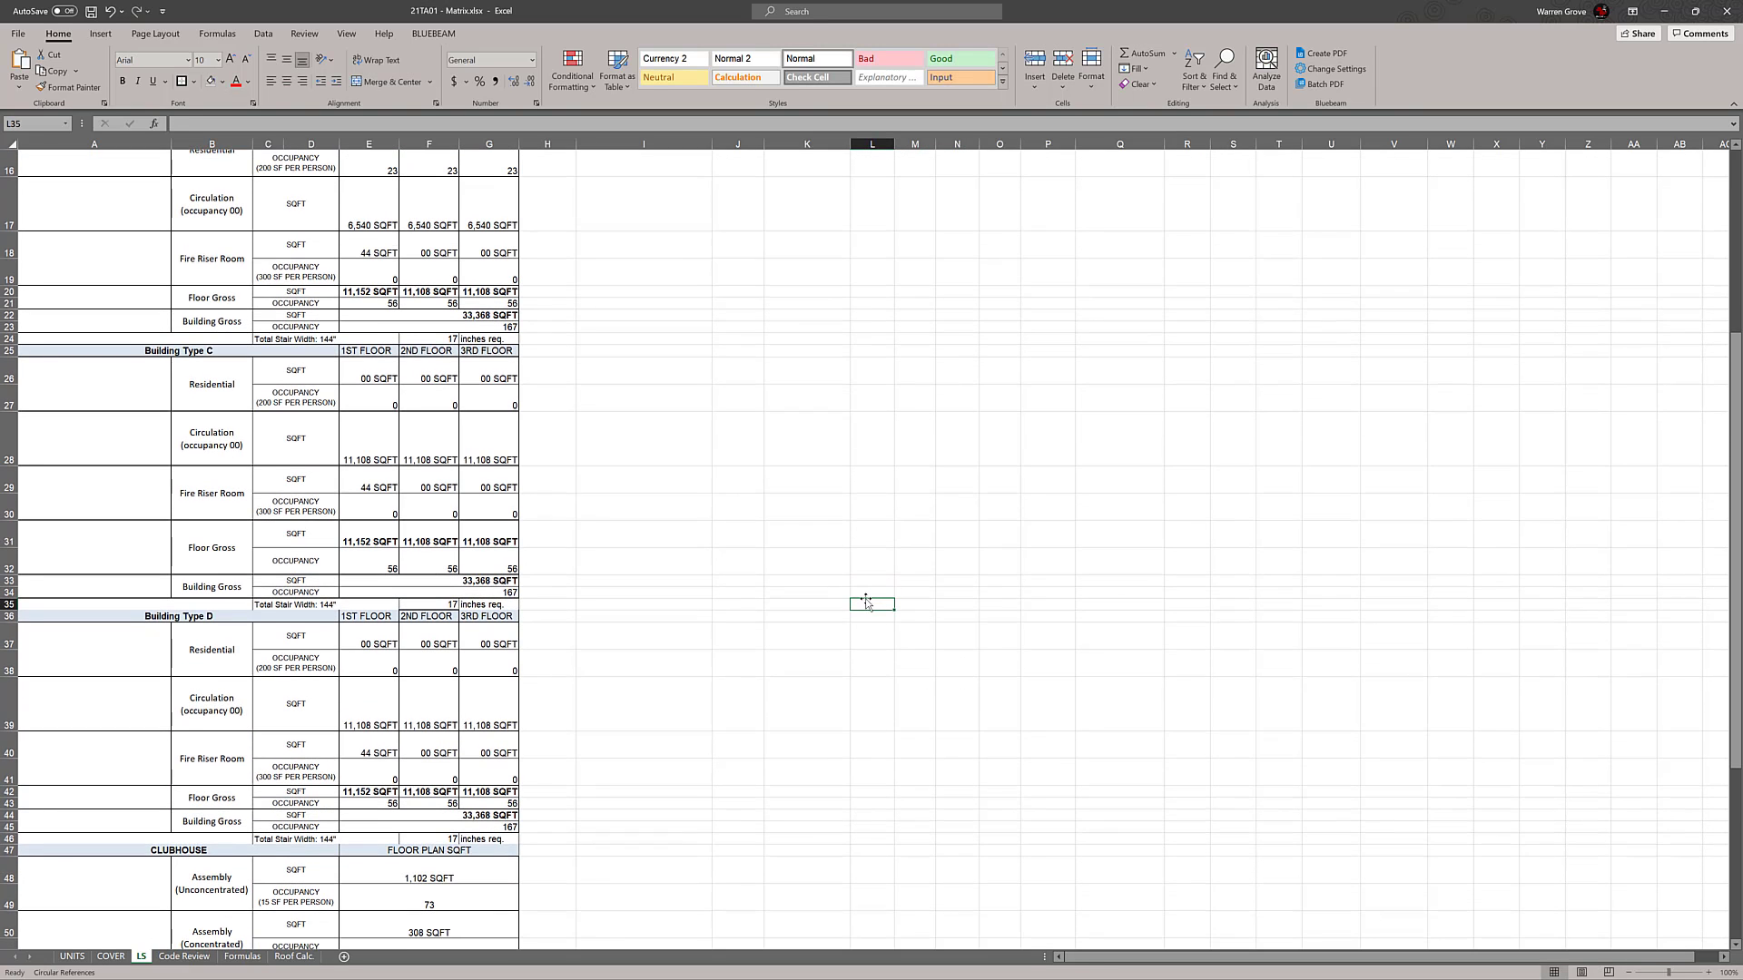
scroll(865, 602, up, 1)
click(857, 591)
scroll(810, 587, up, 4)
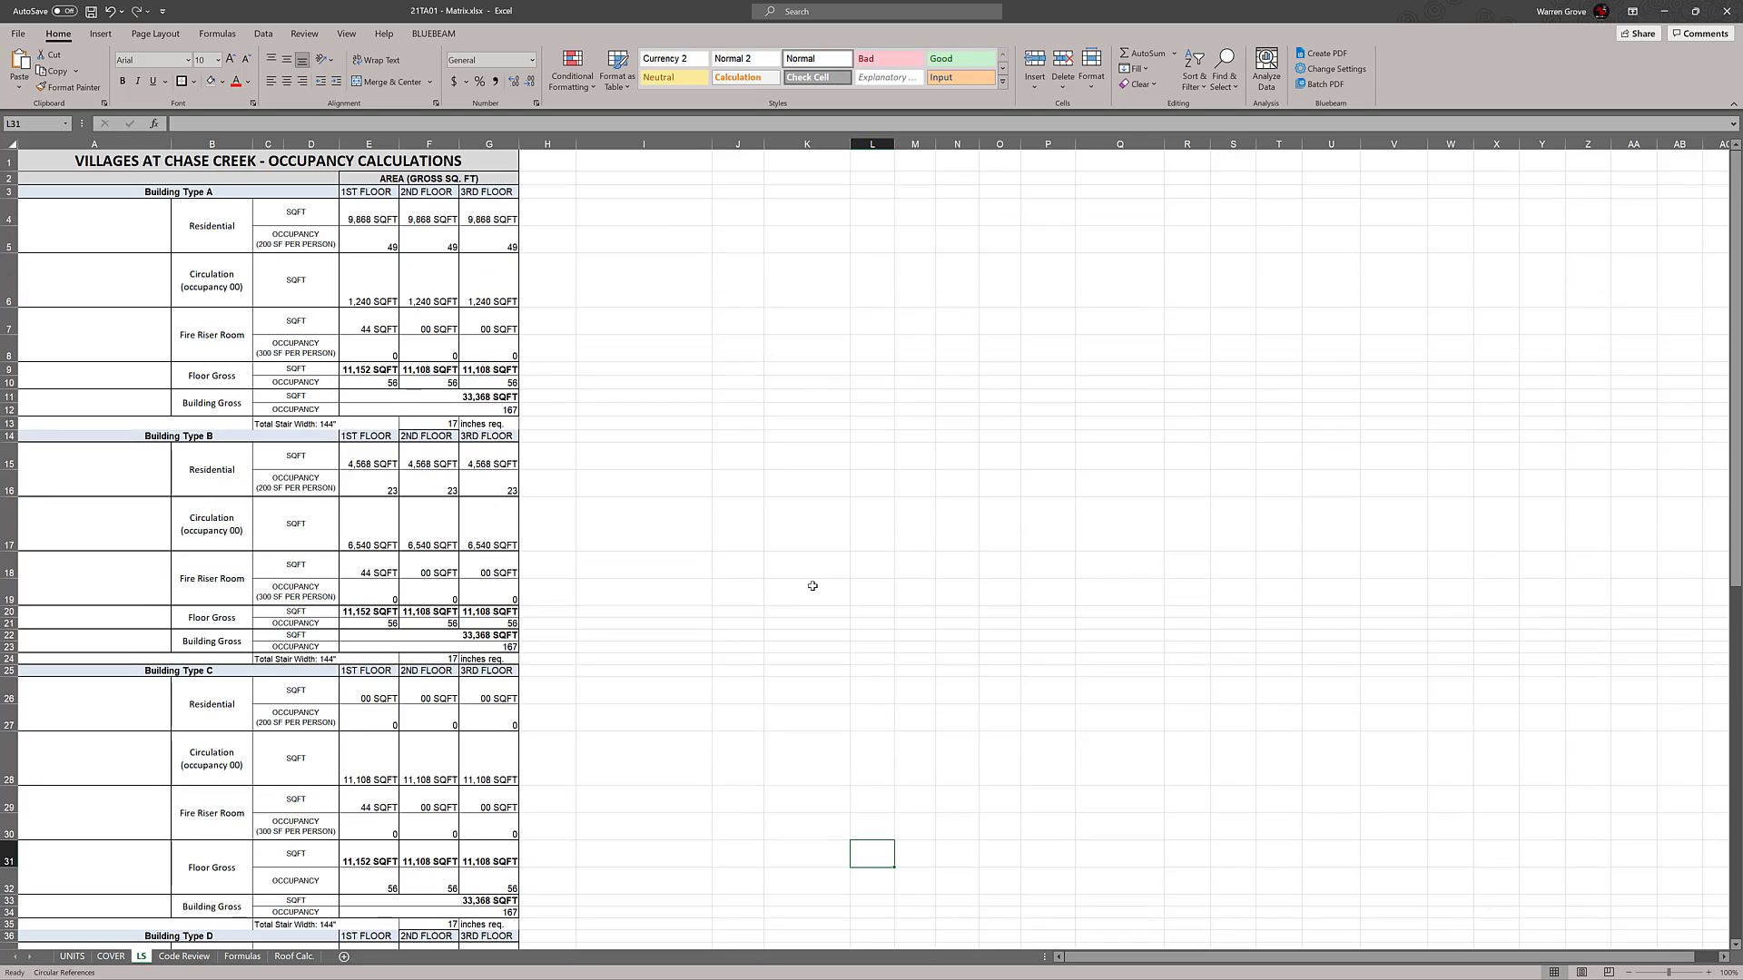
click(90, 11)
click(856, 451)
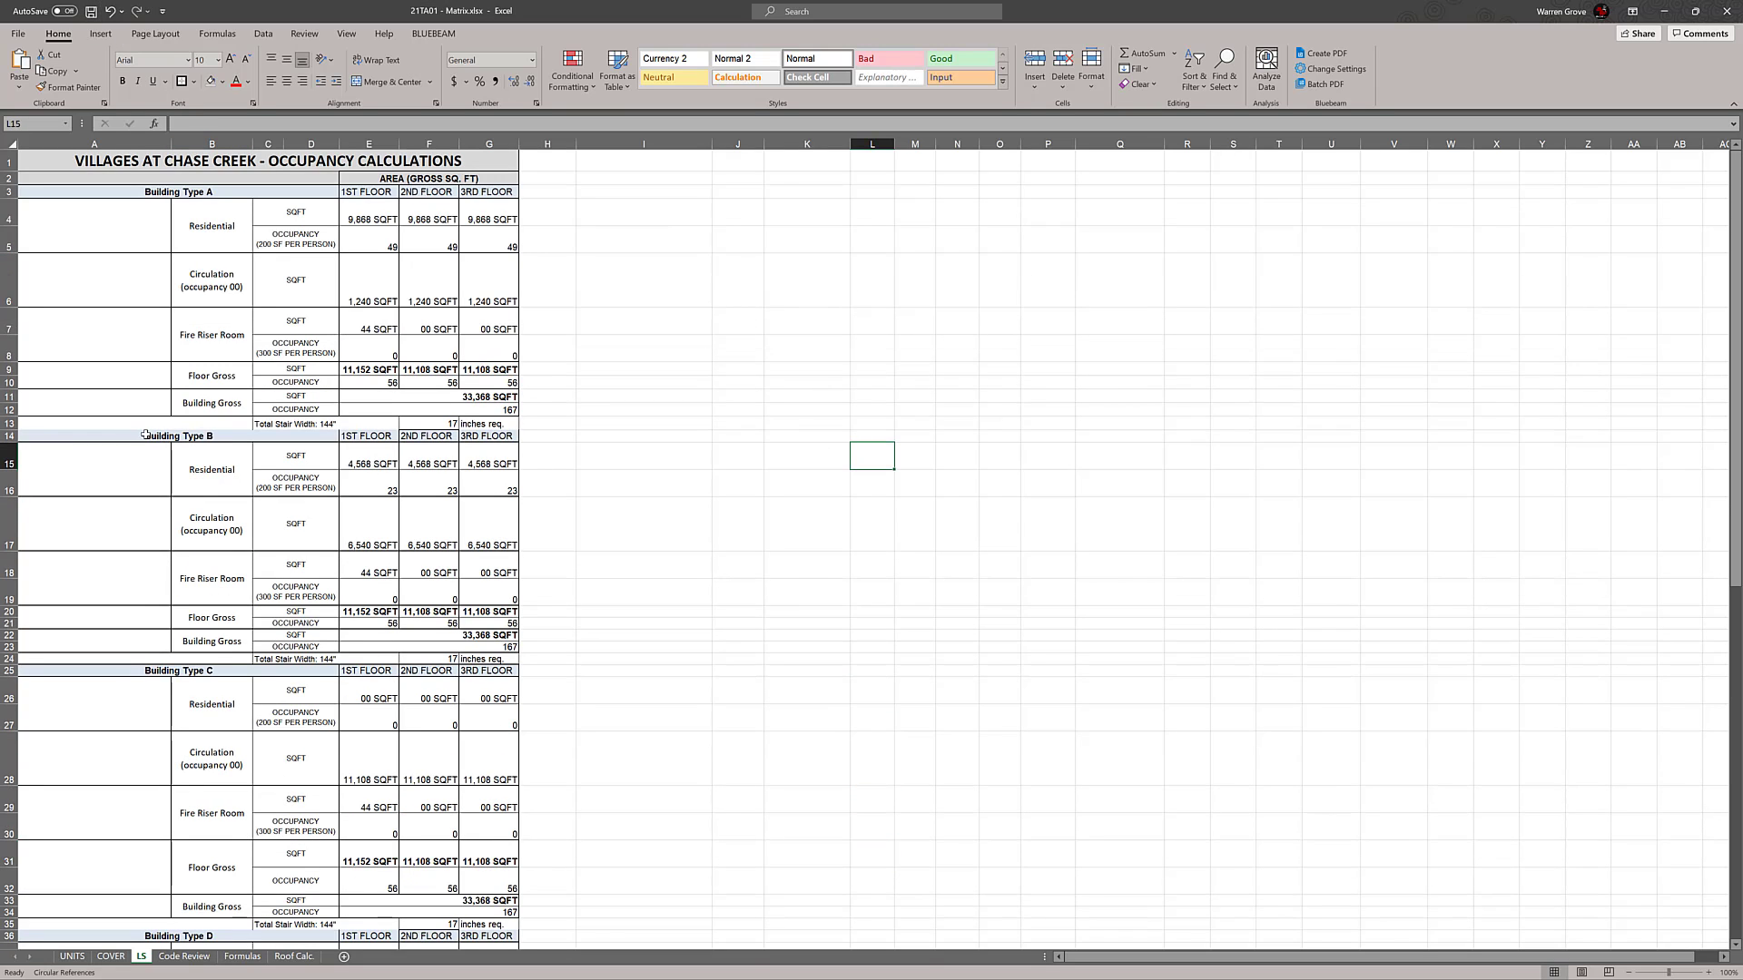
drag(145, 435, 494, 436)
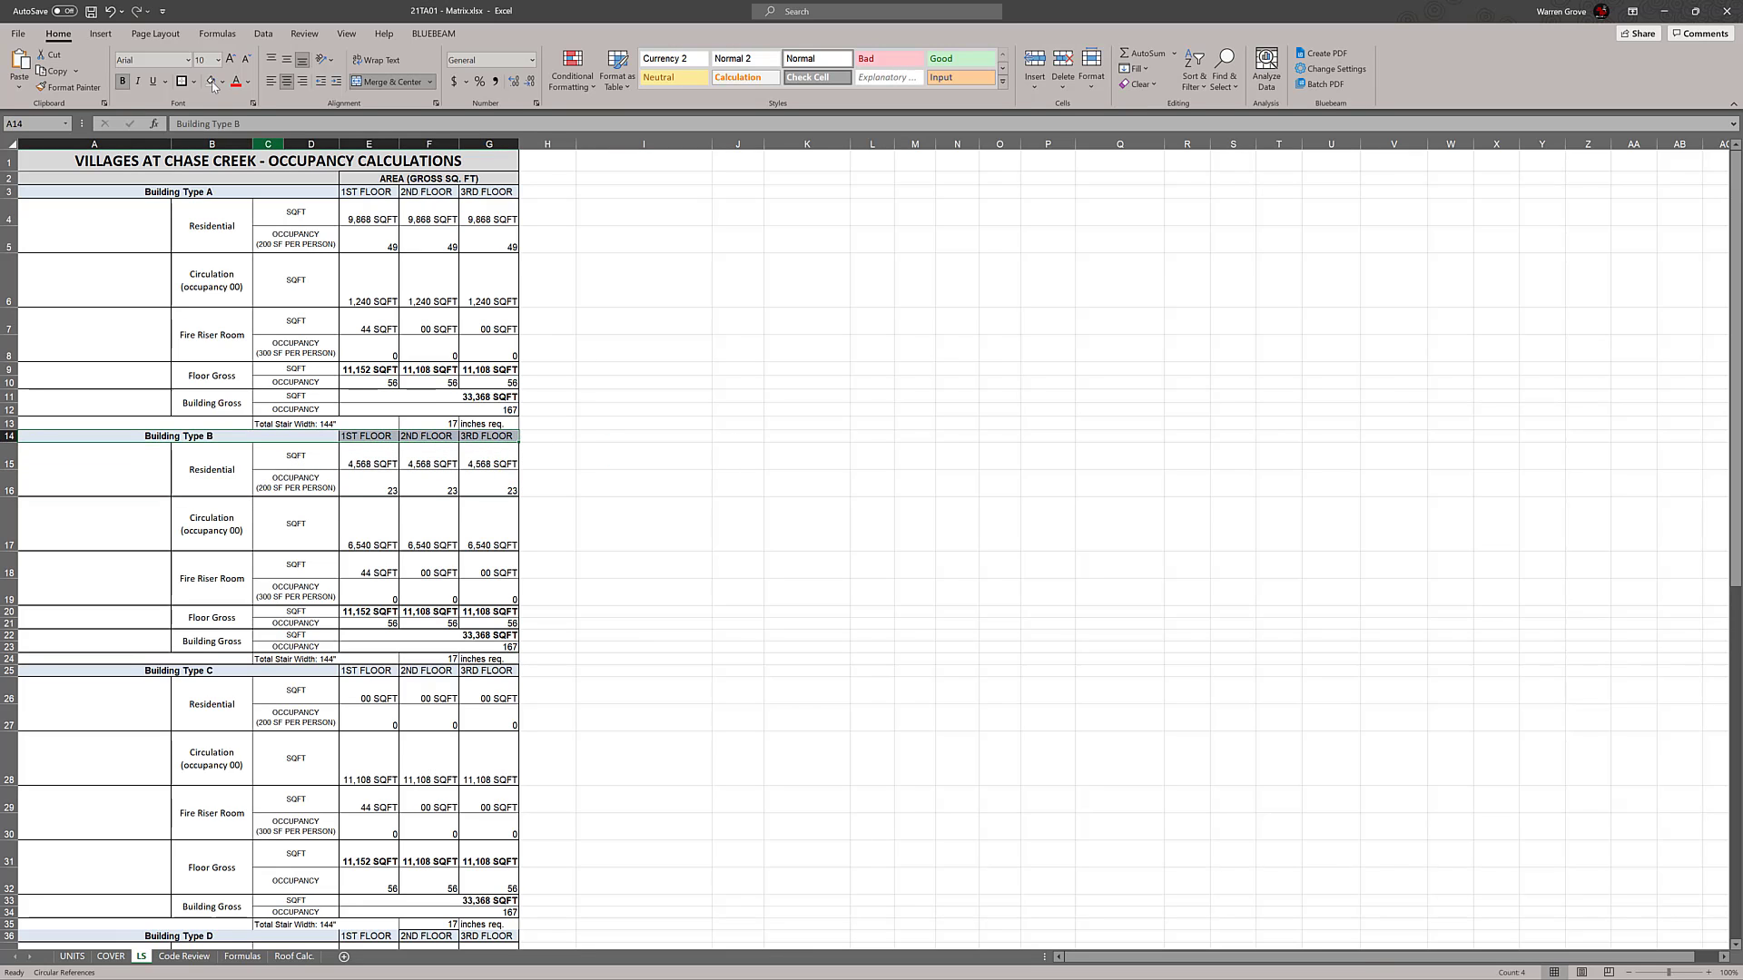
click(925, 452)
scroll(917, 444, down, 1)
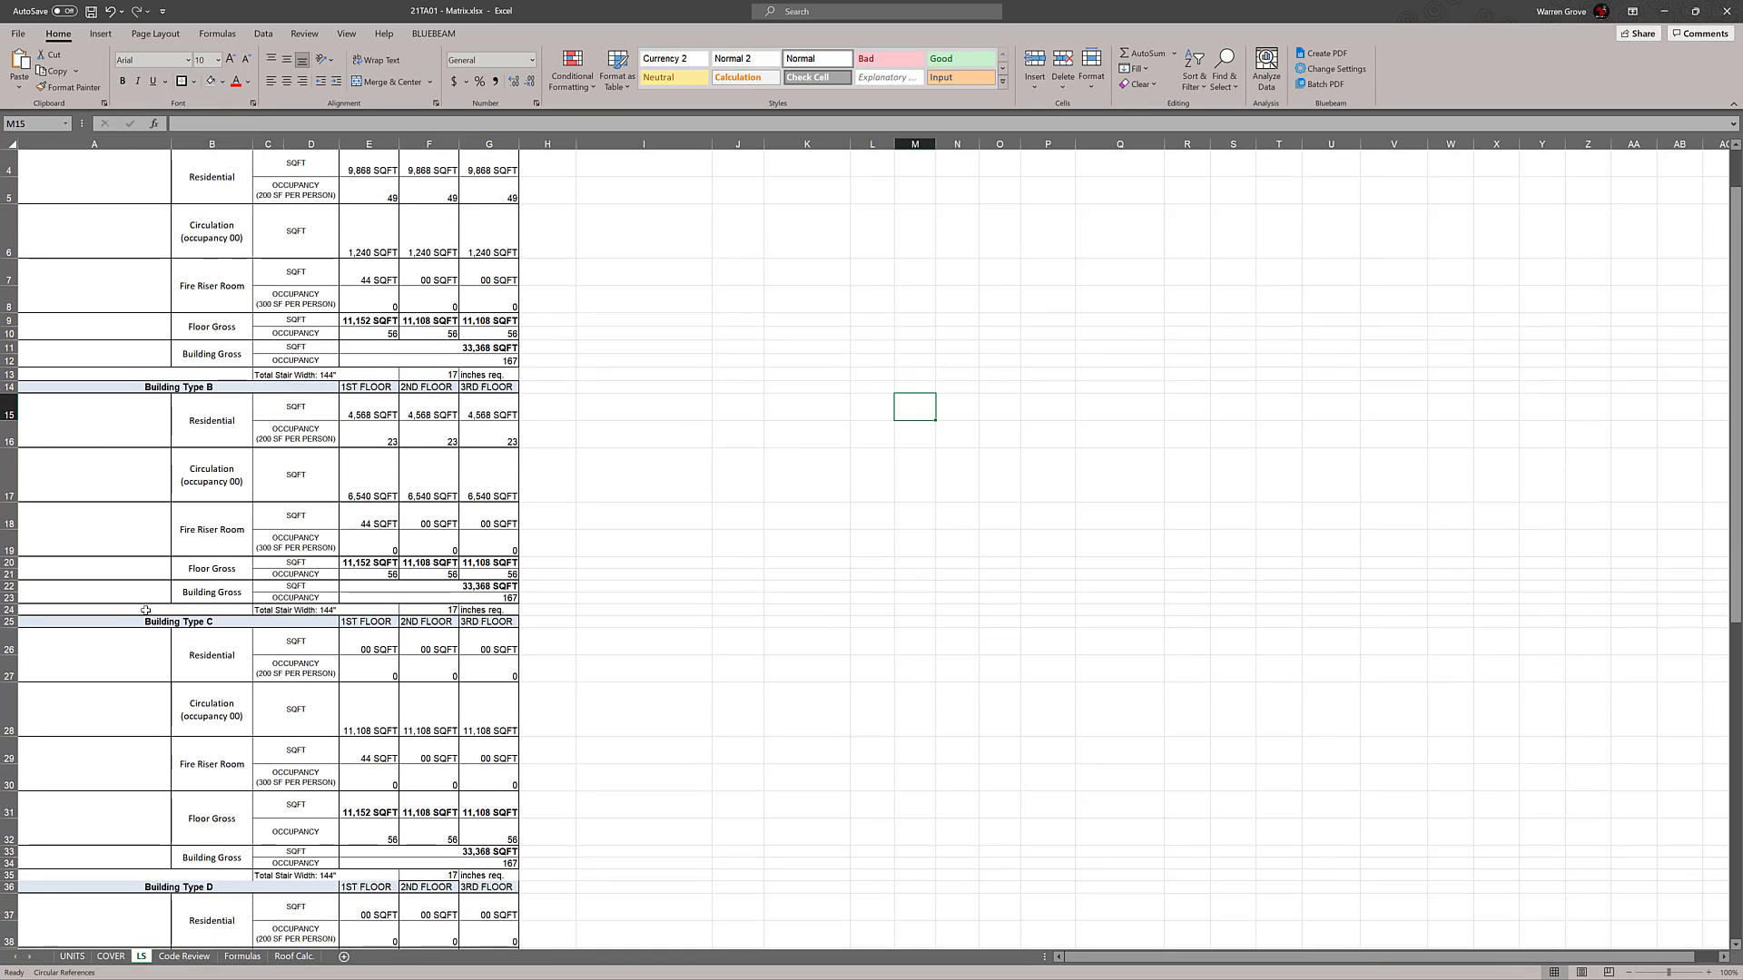
scroll(482, 620, down, 3)
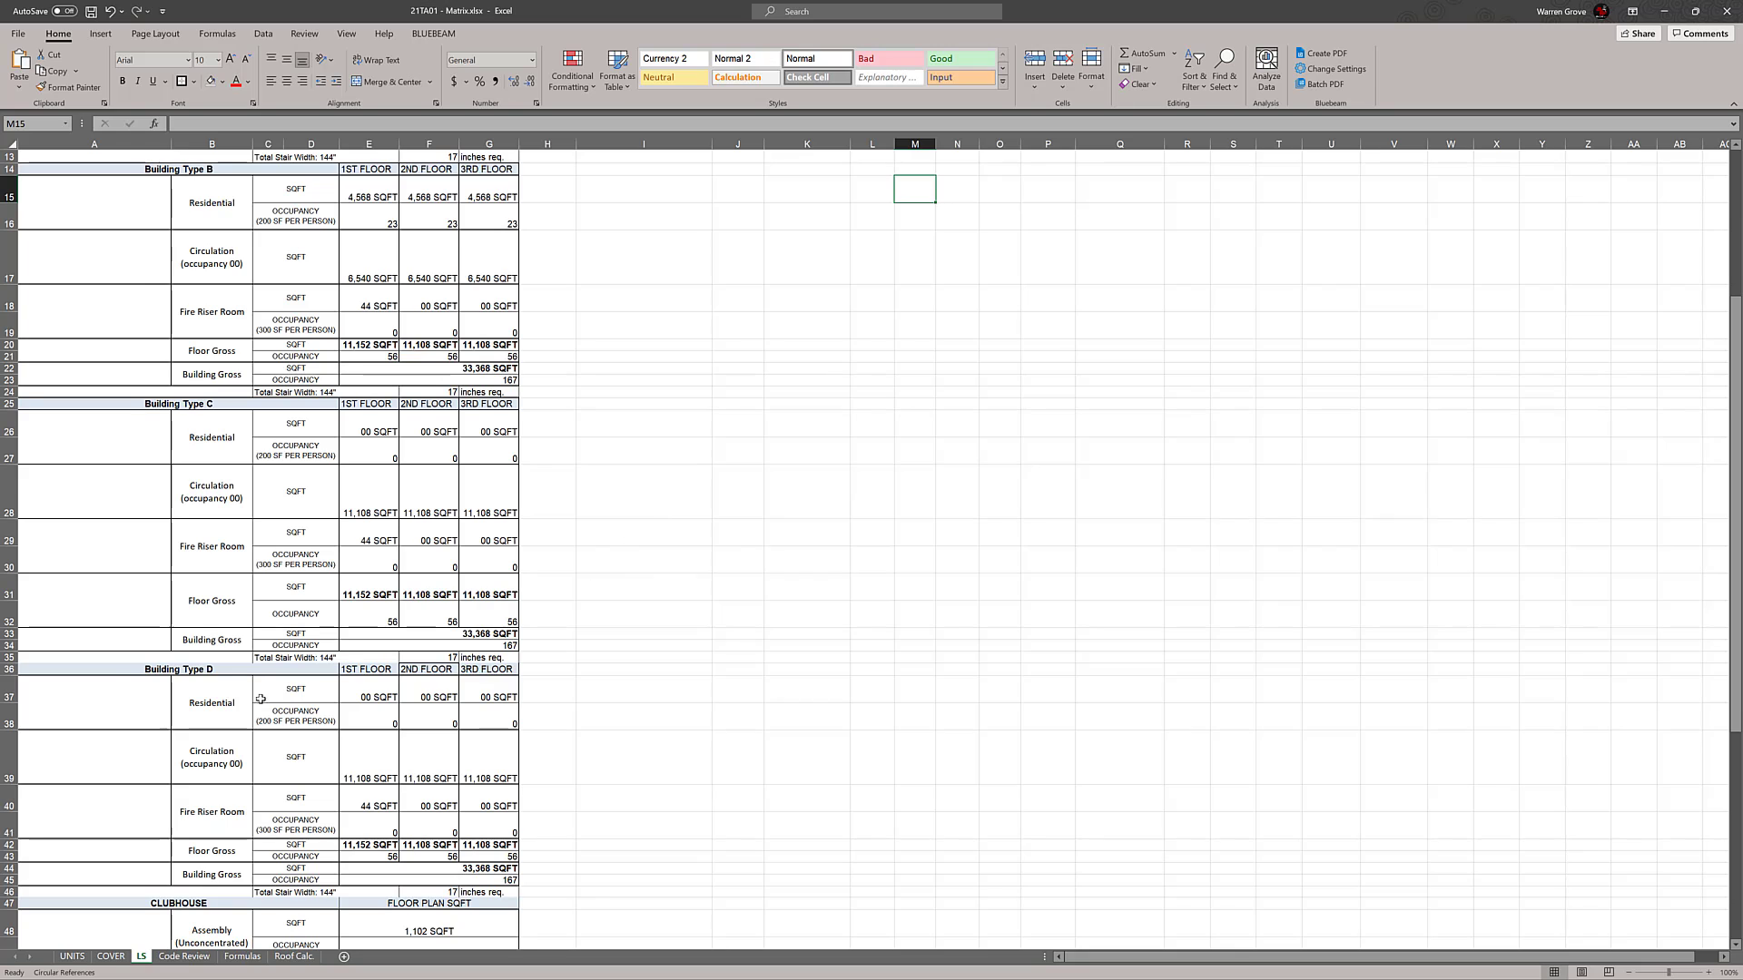
Set the row height of the Building Type A, B, C, D and Clubhouse header rows (3, 14, 25, 36, 47) to 20
drag(133, 678, 495, 673)
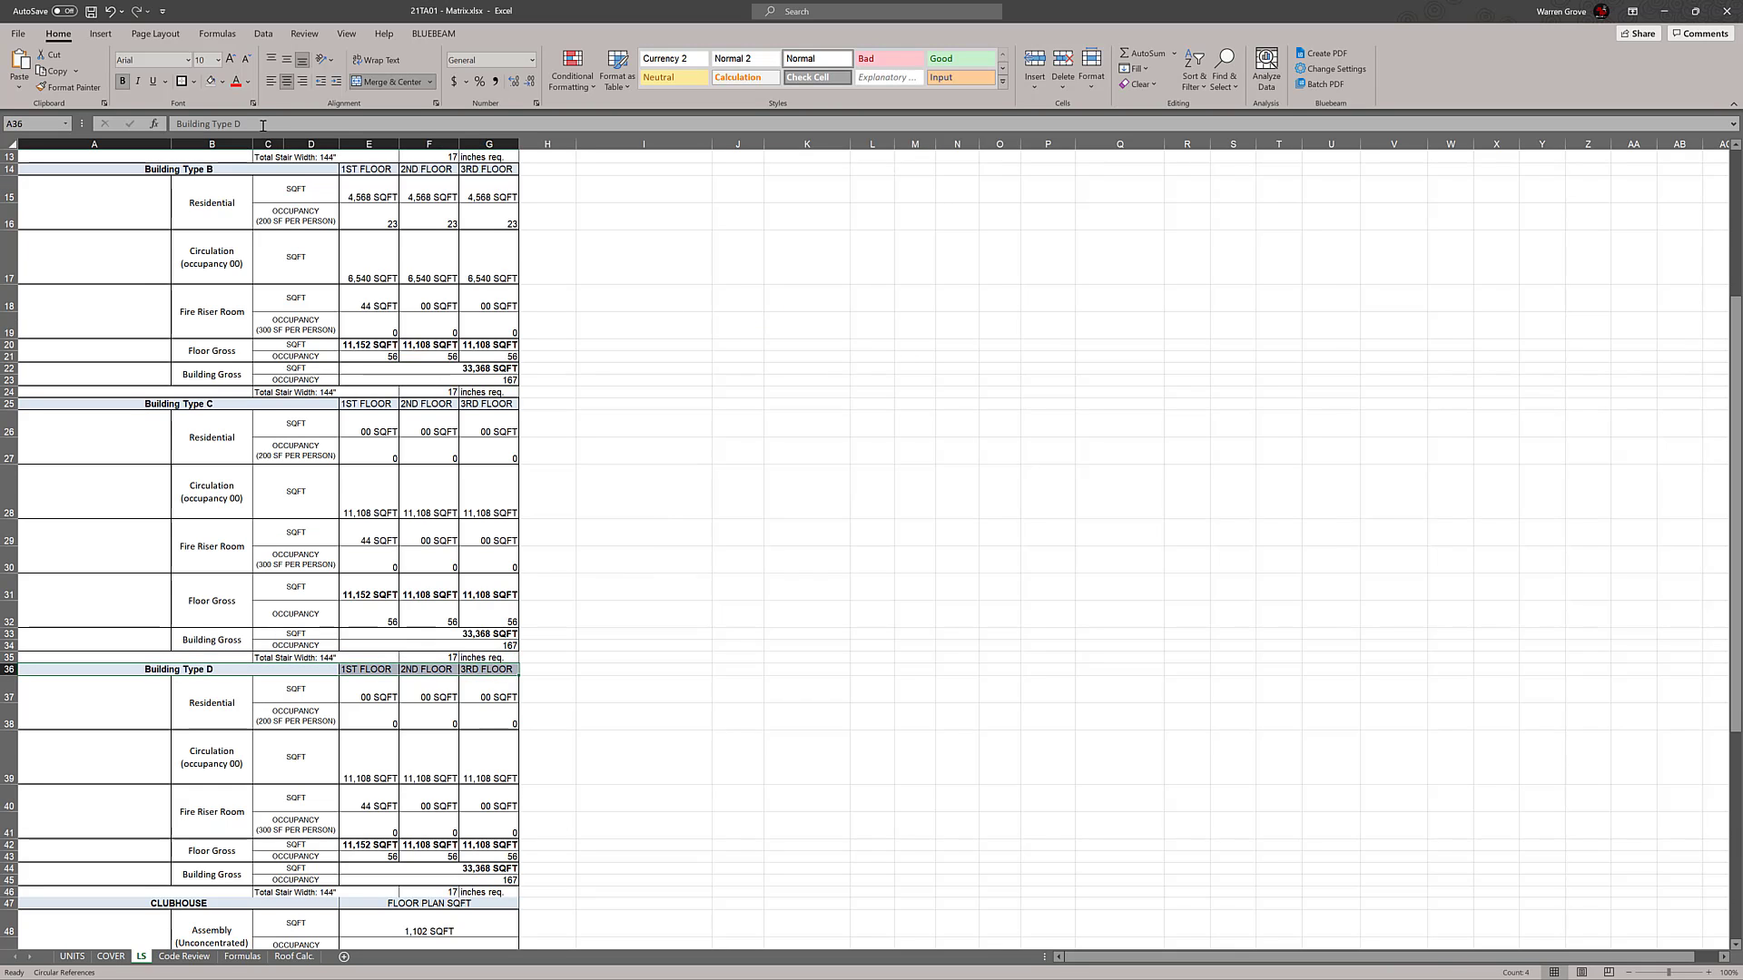
click(869, 332)
scroll(862, 363, up, 4)
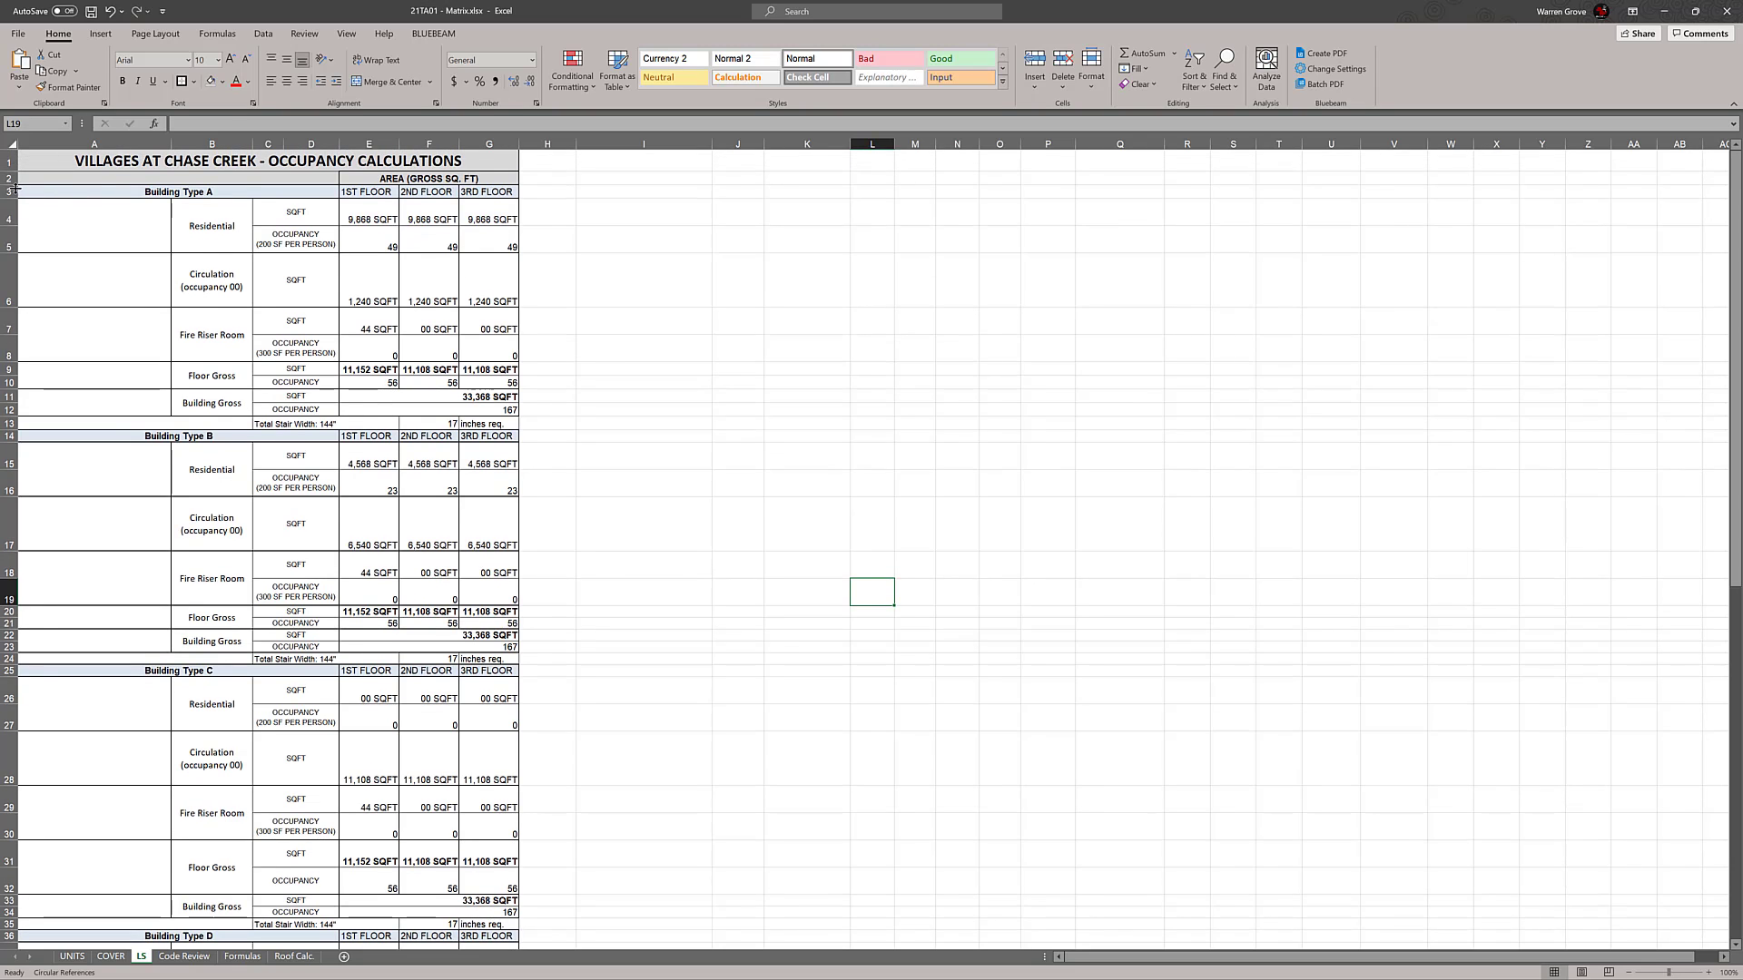
click(10, 192)
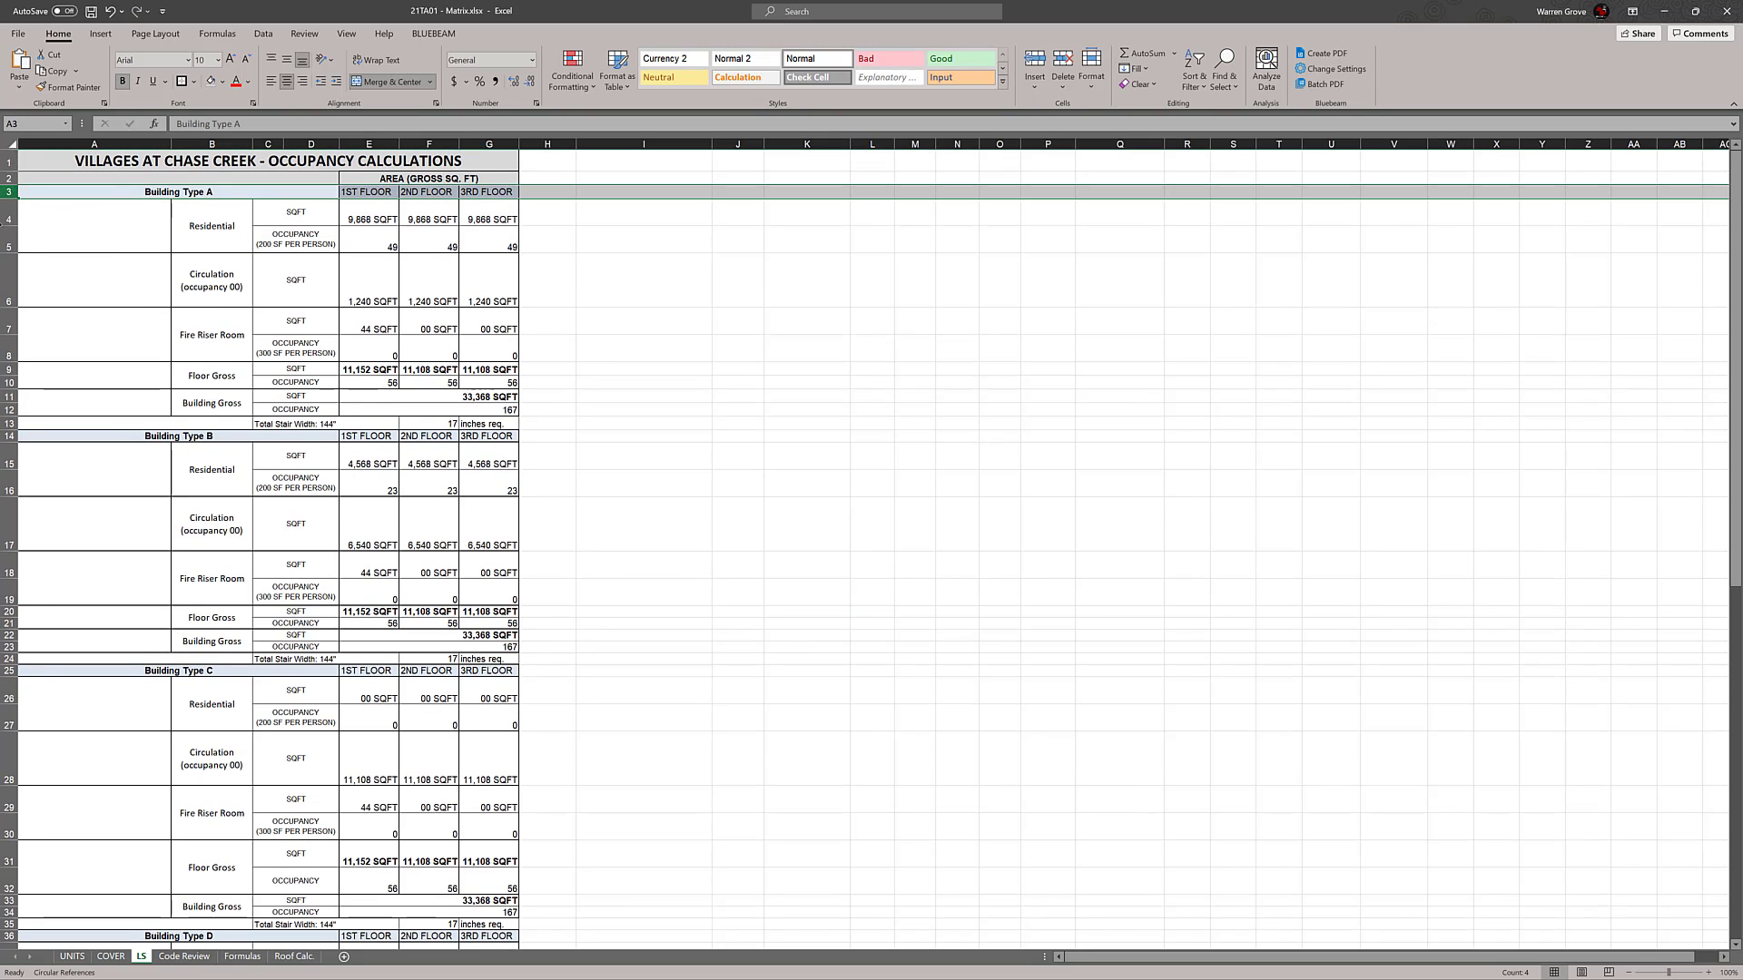
ctrl+click(11, 436)
ctrl+click(10, 671)
scroll(10, 672, down, 3)
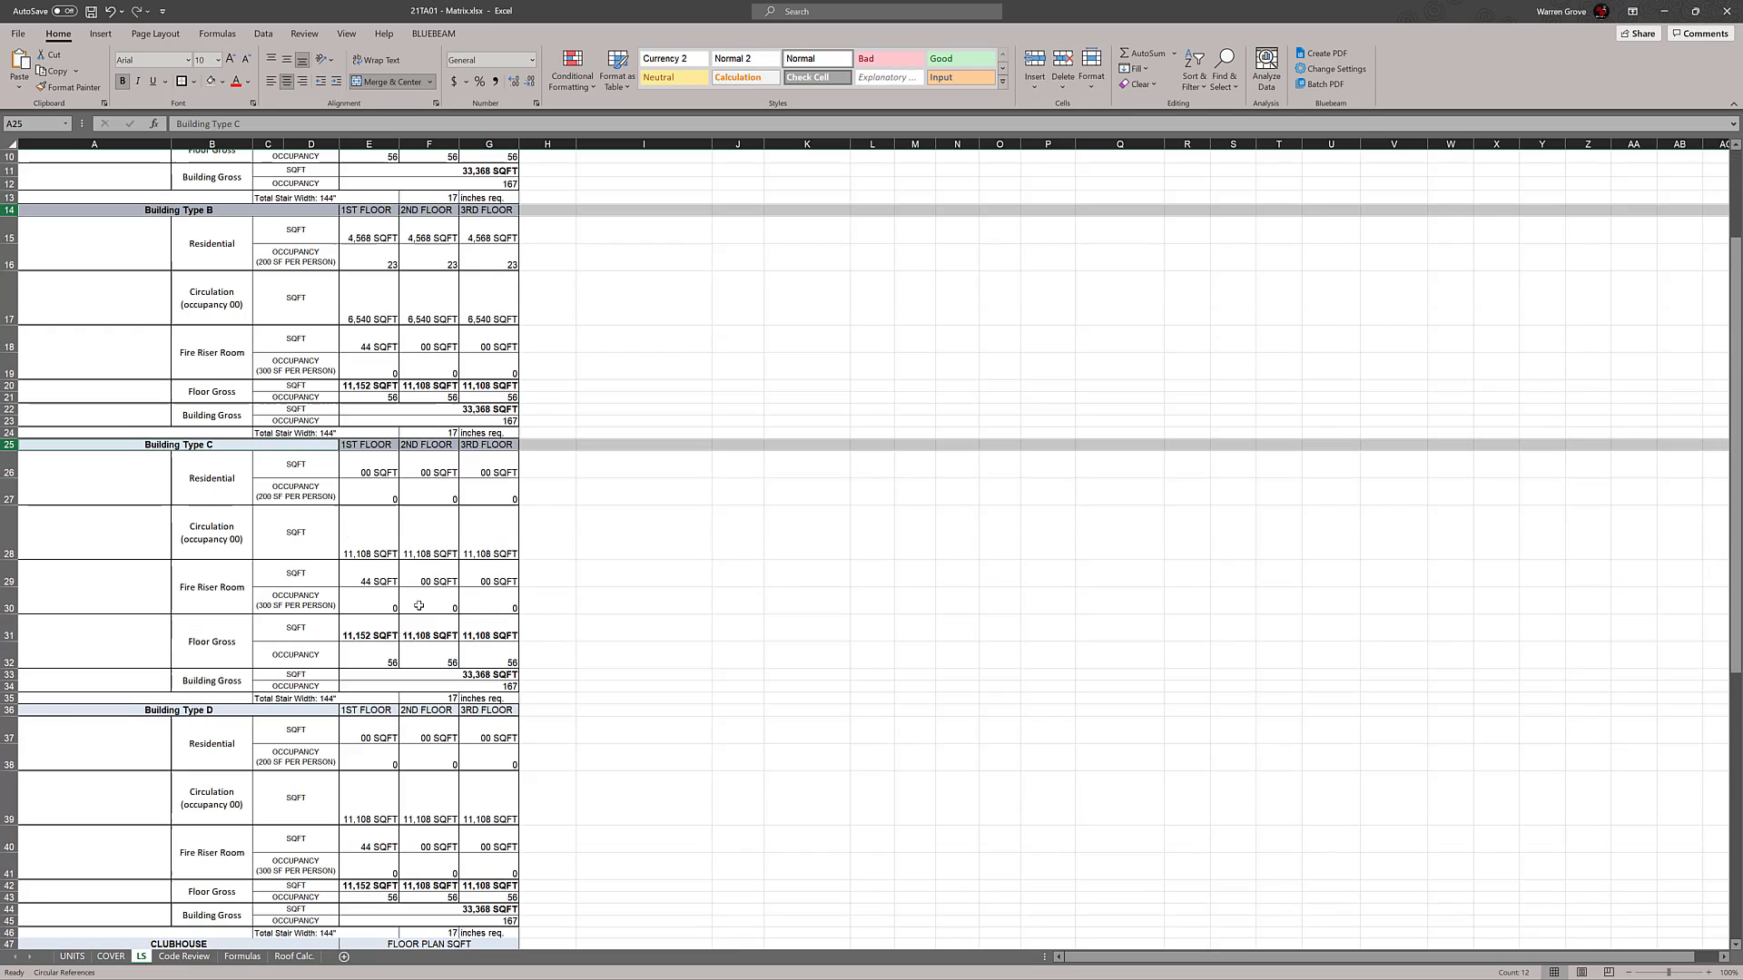
ctrl+click(9, 710)
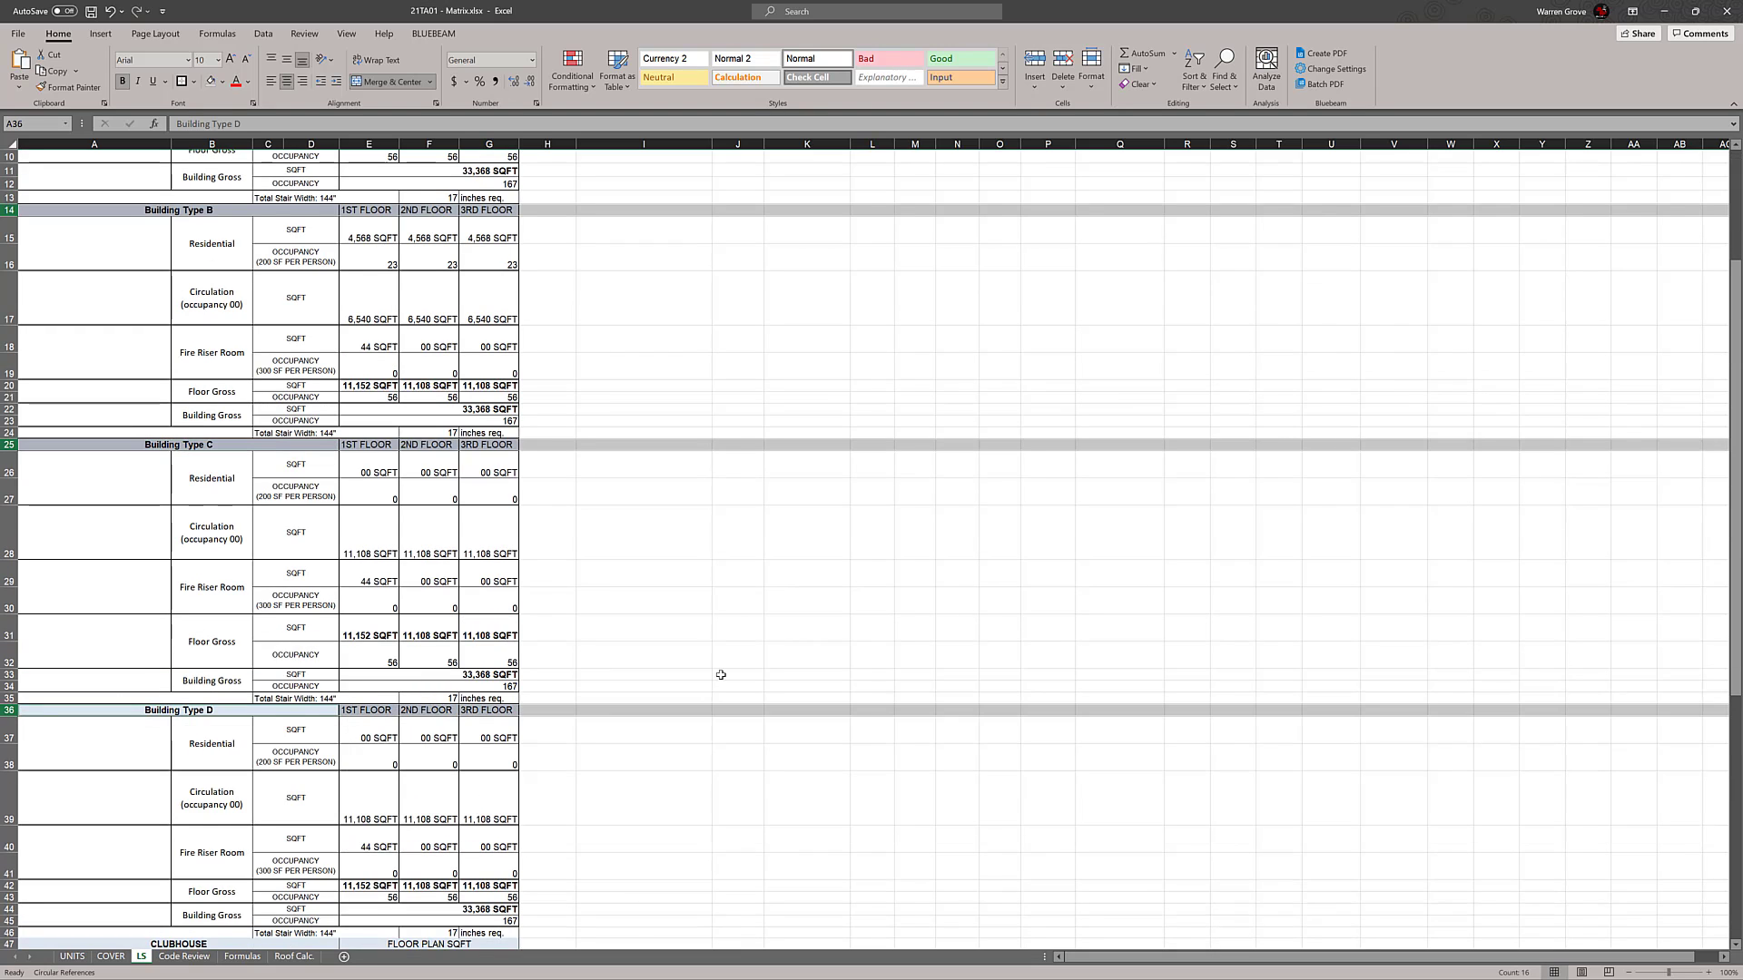
scroll(723, 676, down, 2)
ctrl+click(17, 851)
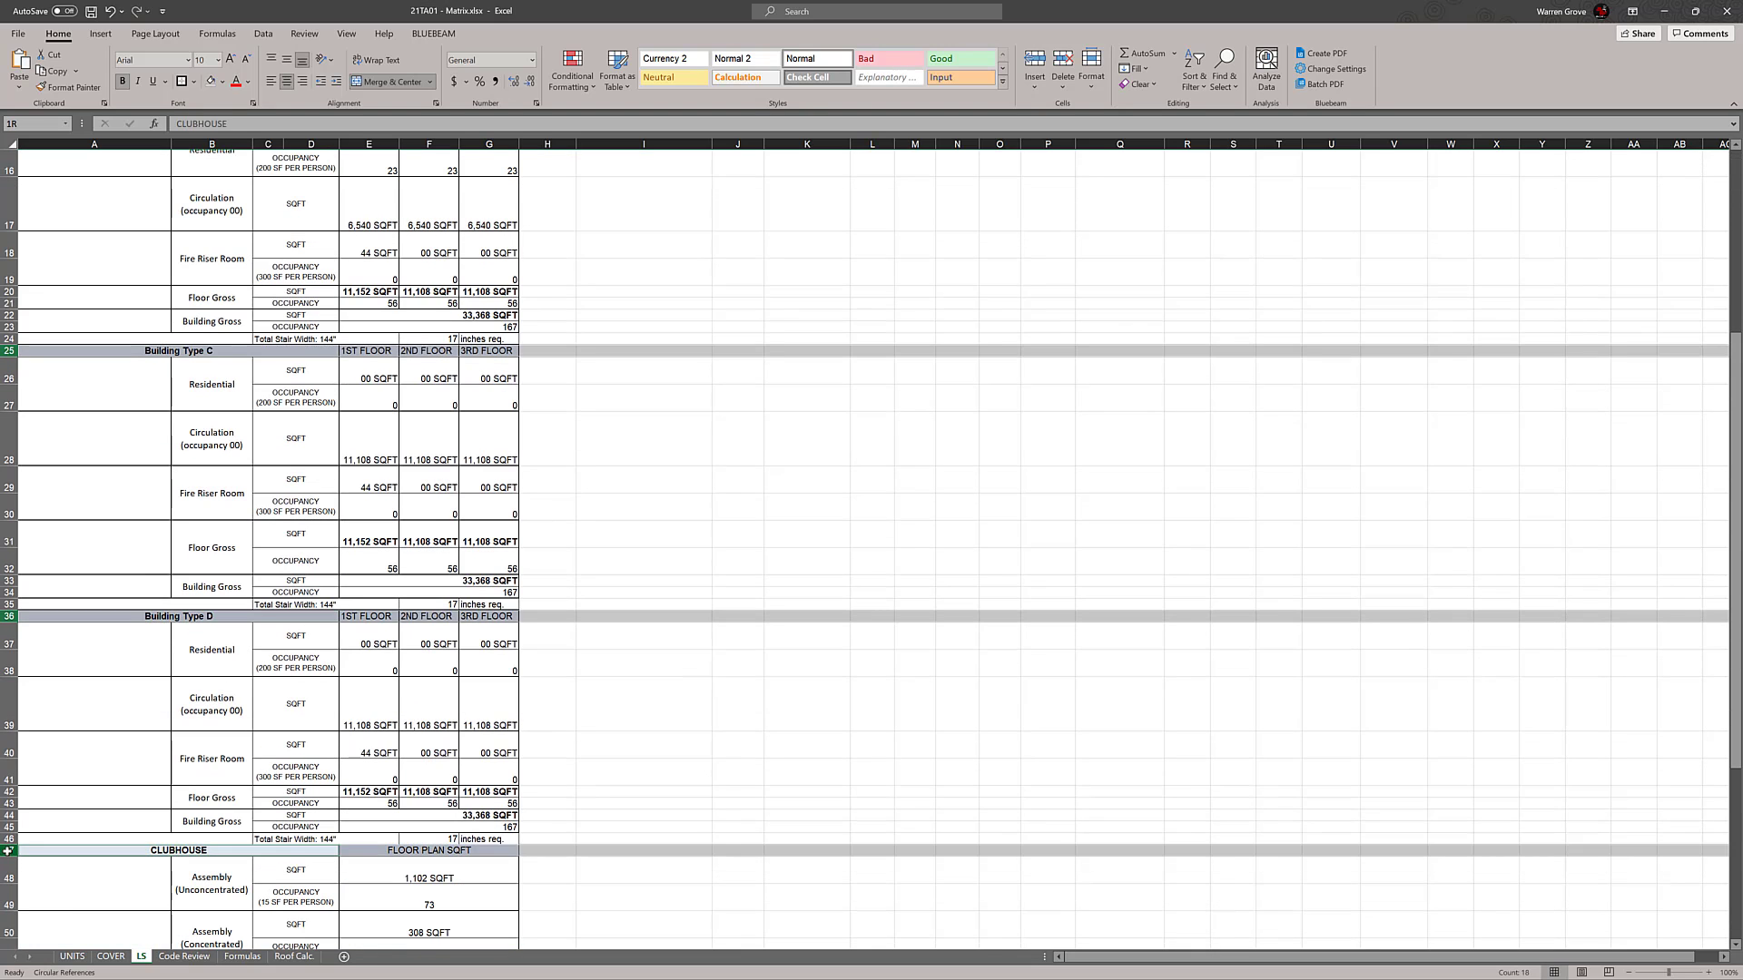
right_click(11, 348)
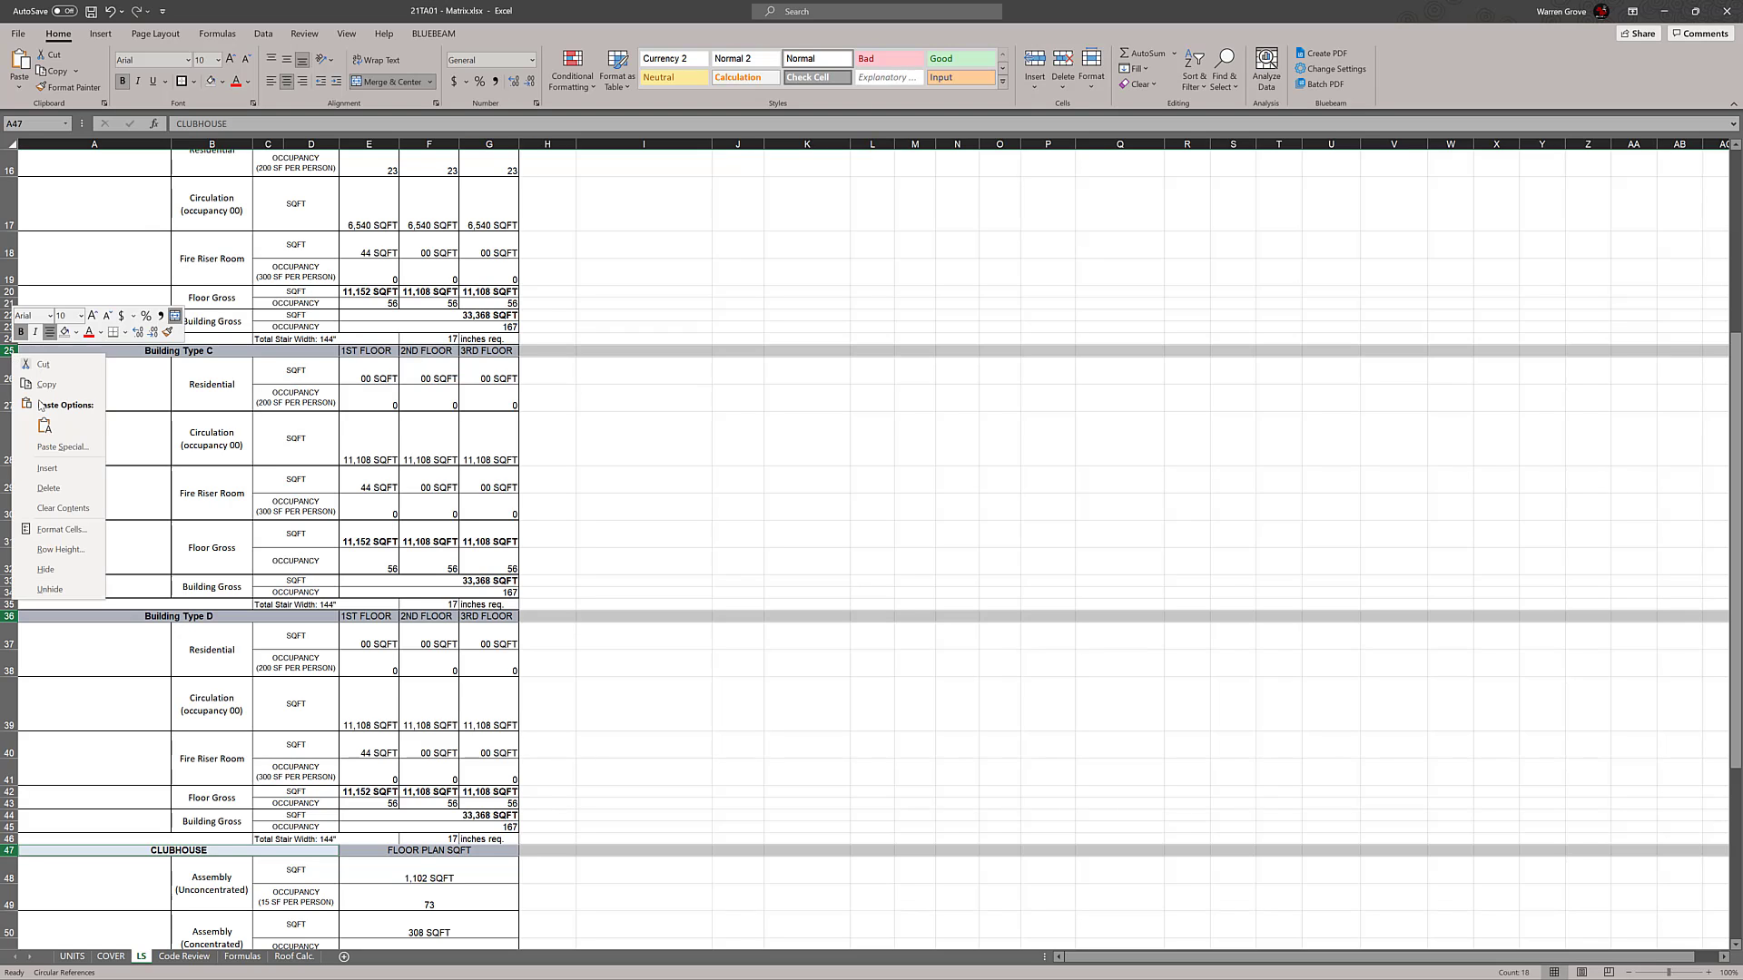
click(54, 548)
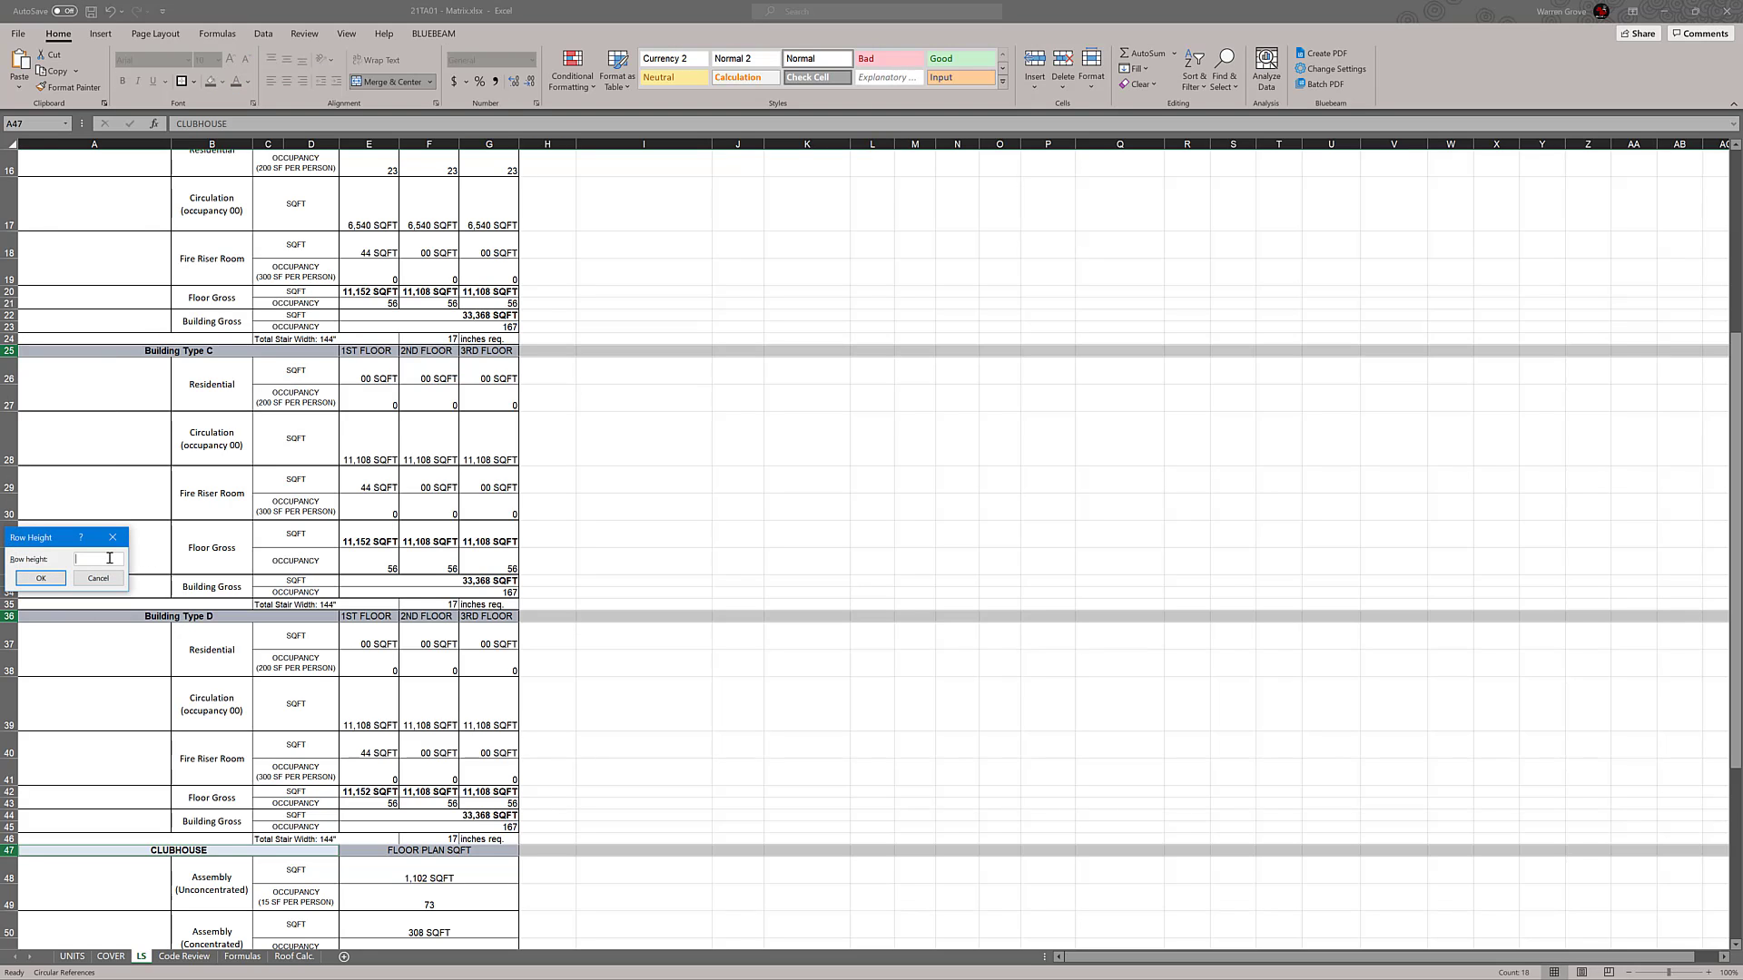
text(20)
click(41, 578)
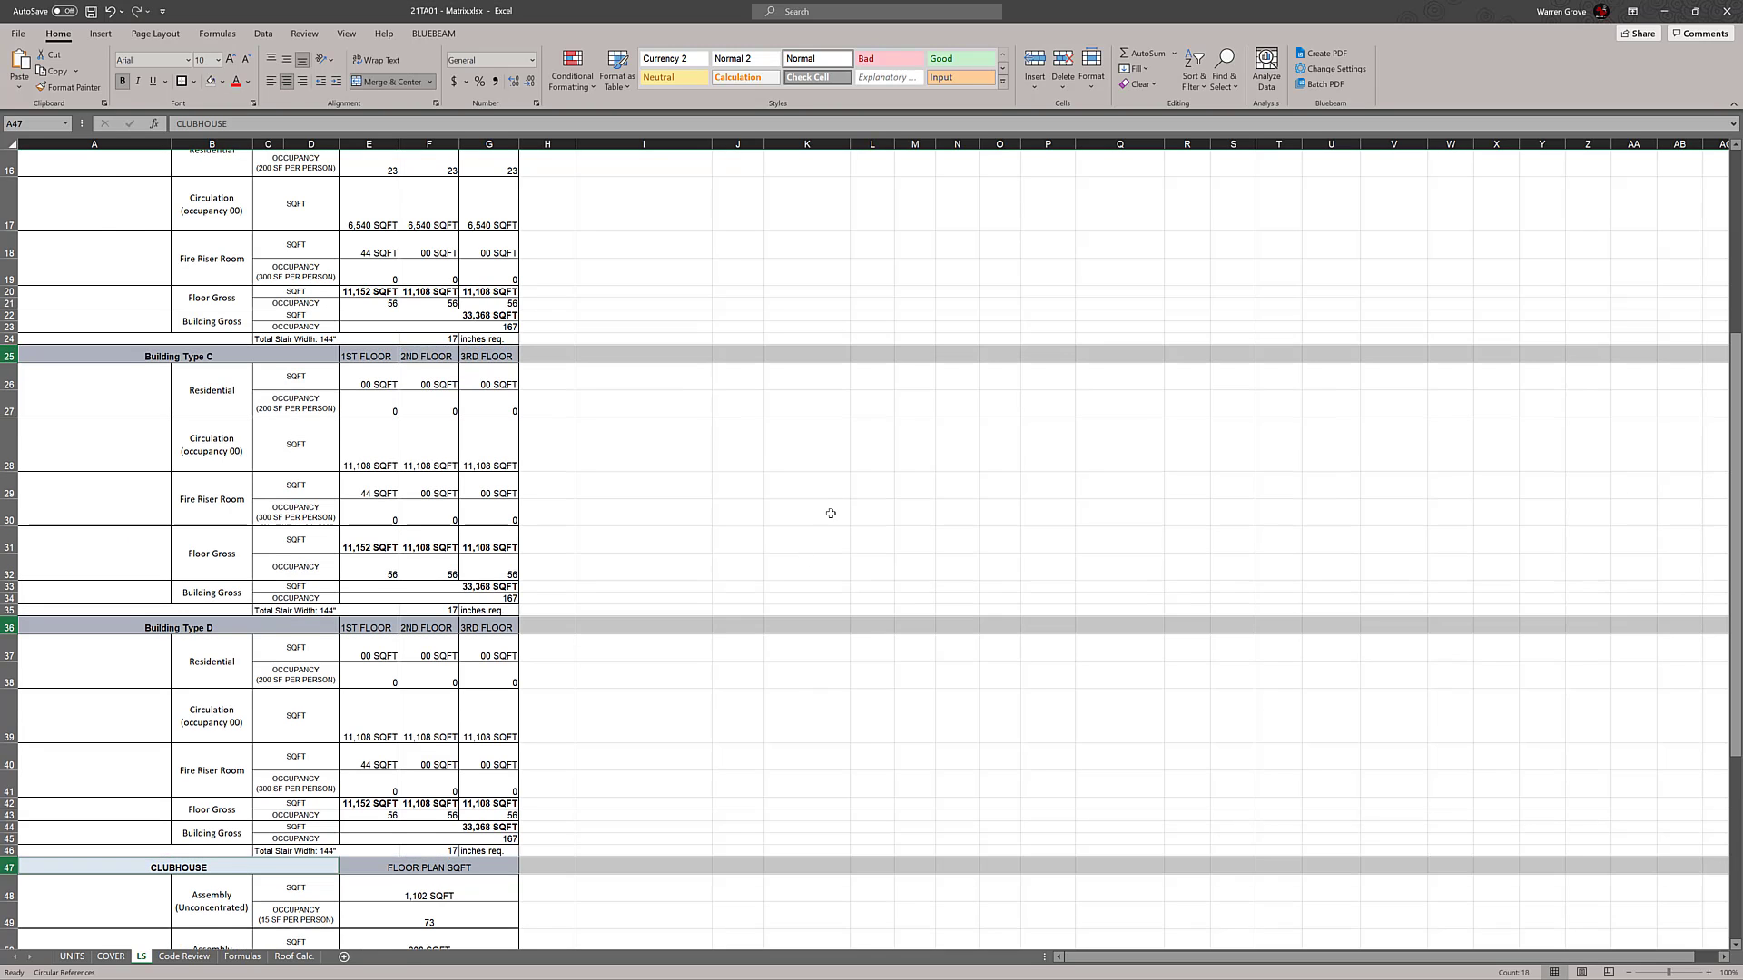
Review the resized header rows from the Clubhouse and Poolhouse sections back up to Building Type A
scroll(831, 514, down, 4)
click(922, 615)
drag(114, 596, 418, 596)
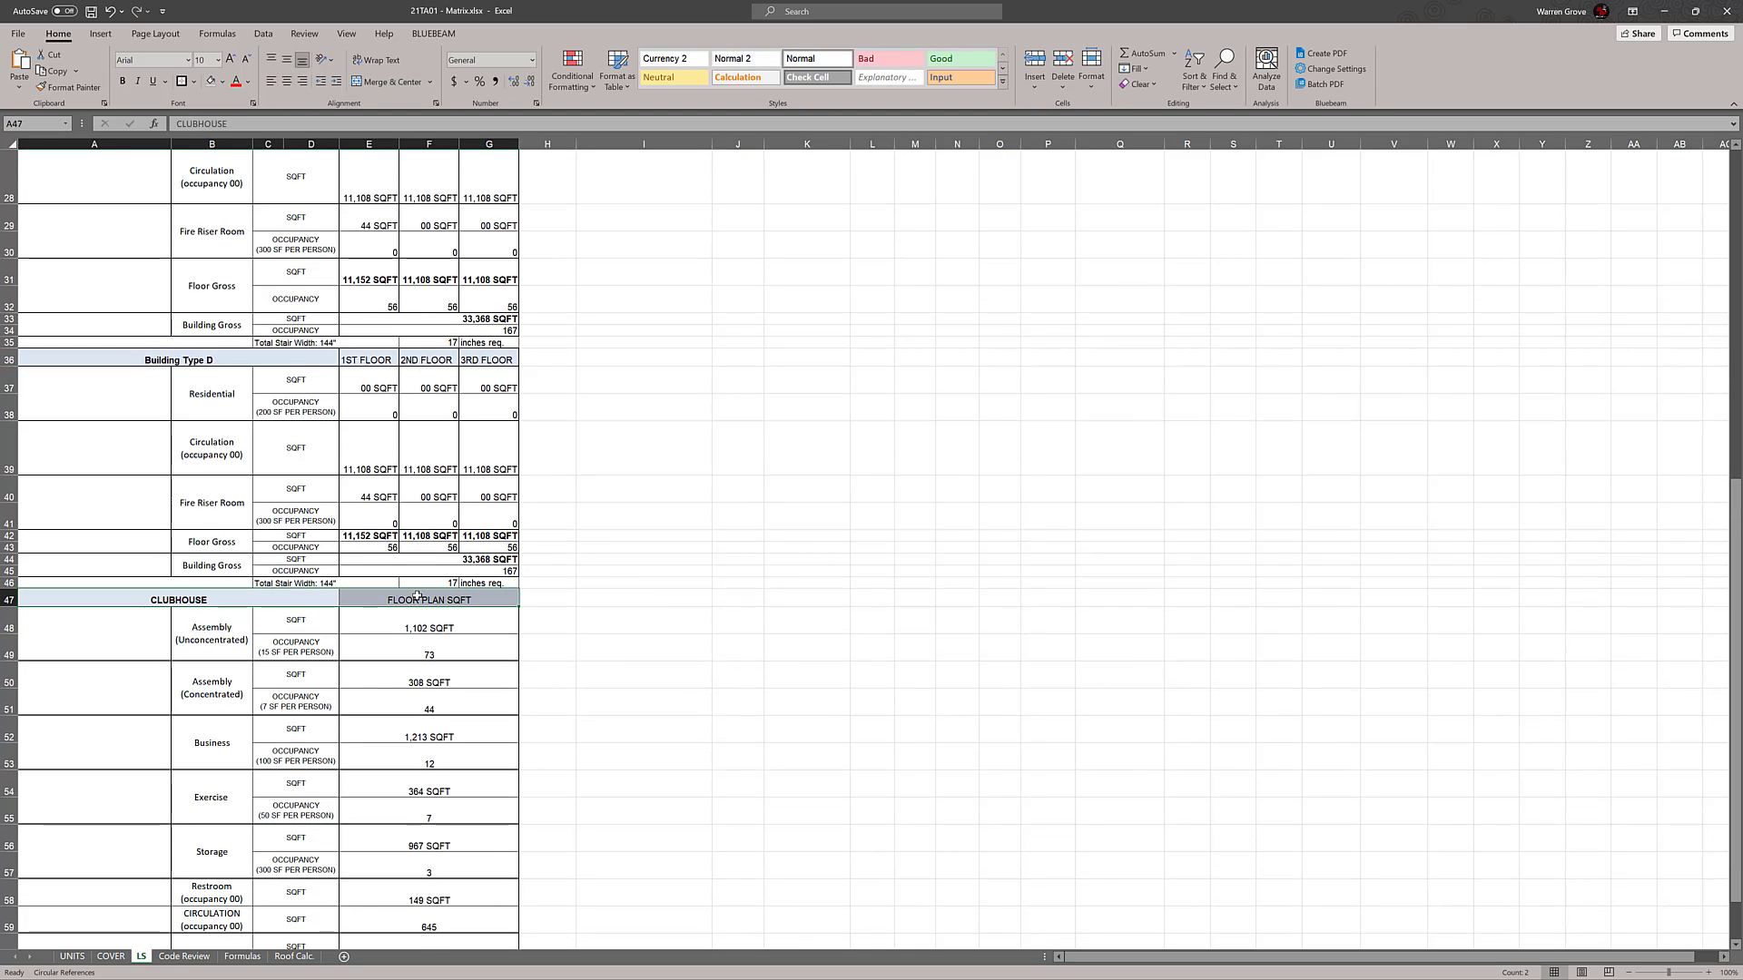
click(941, 491)
scroll(935, 490, down, 2)
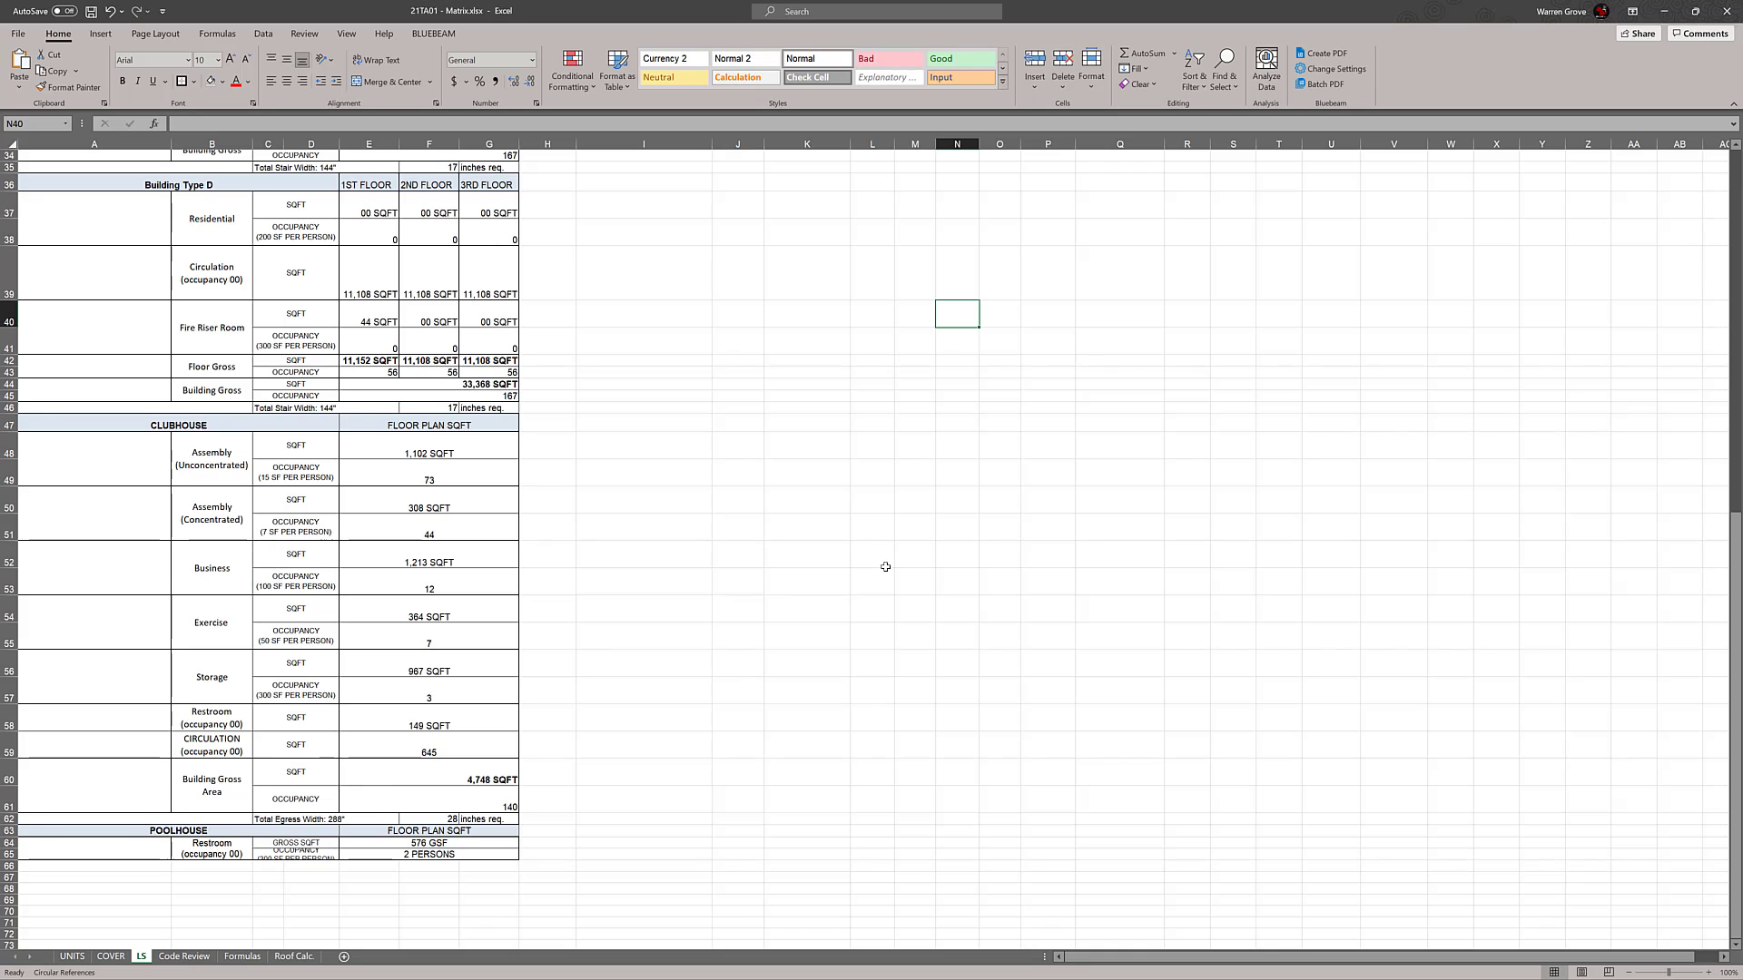
scroll(696, 723, up, 10)
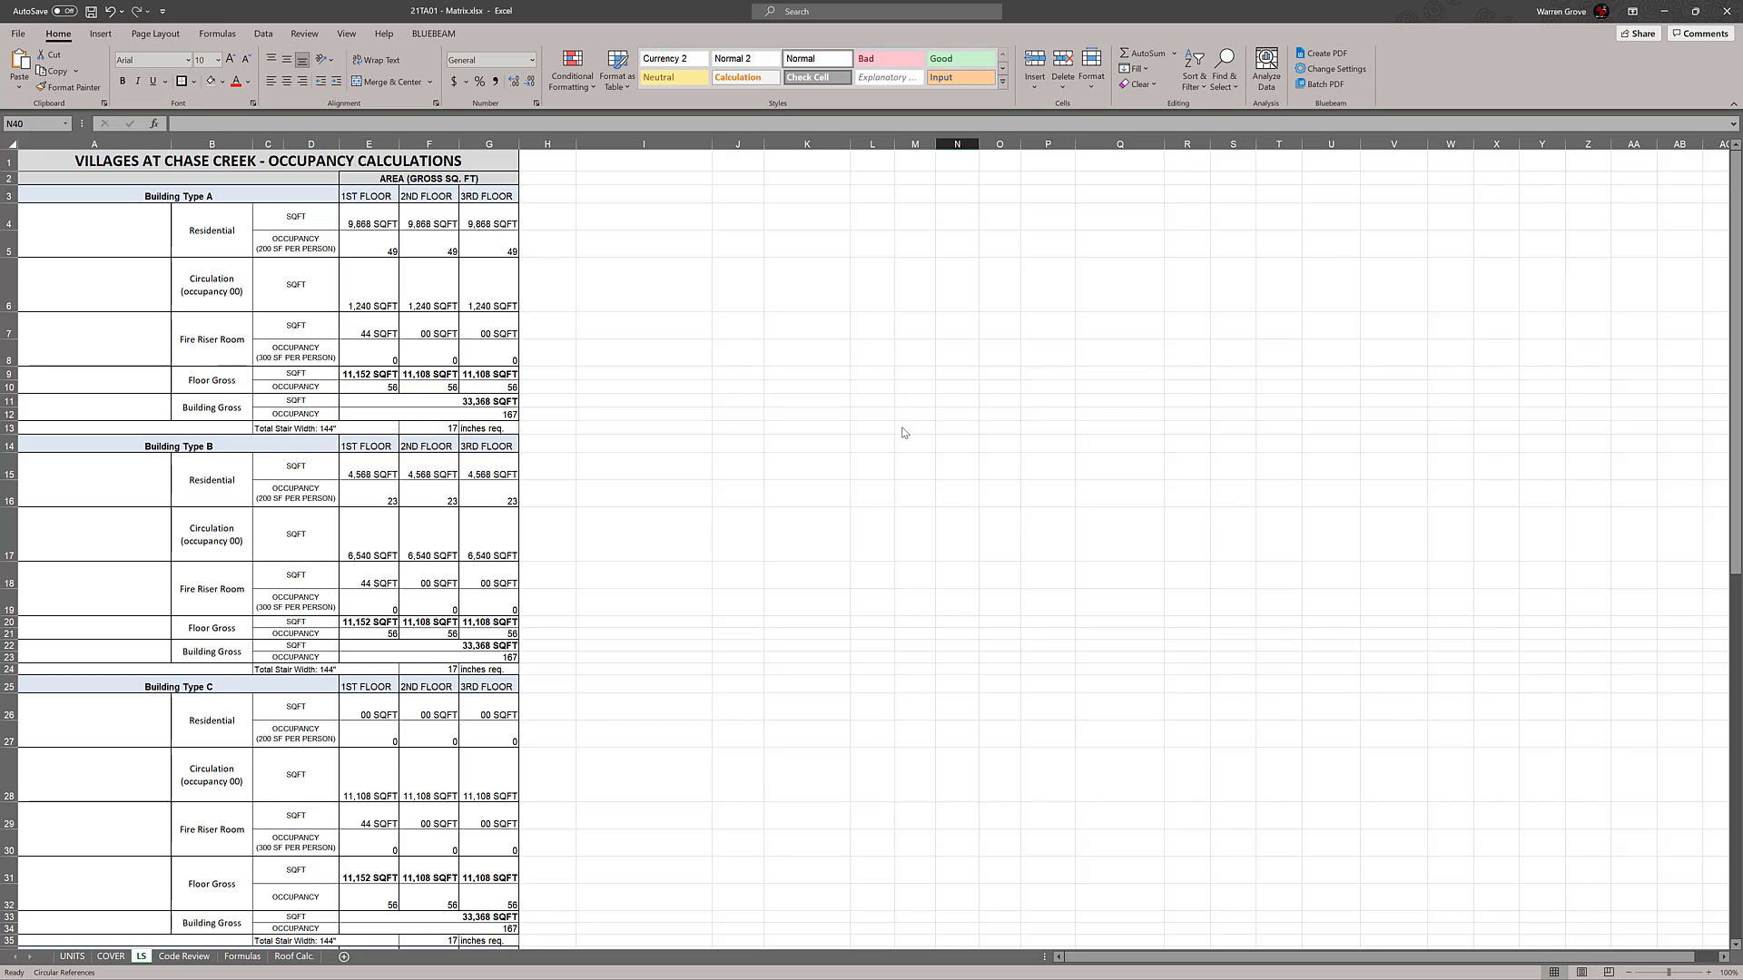
Inspect the Building Type A formulas for Floor Gross area in E9 to G9 and Building Gross area in E11
click(435, 374)
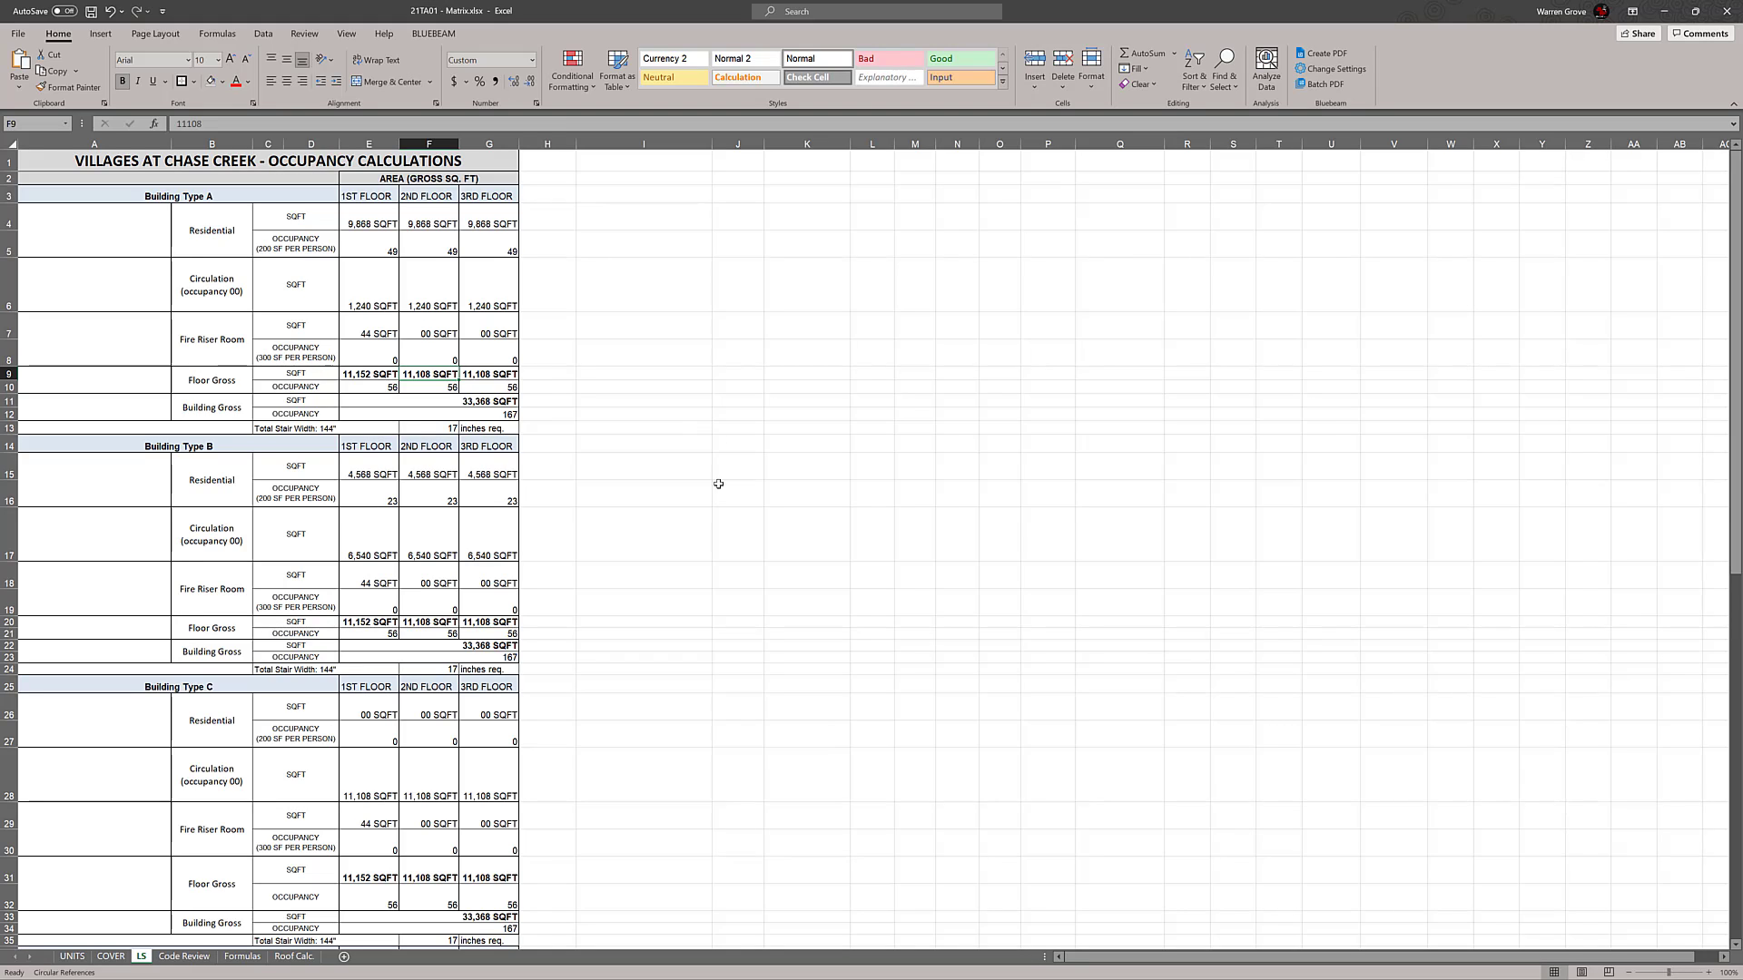
double_click(428, 374)
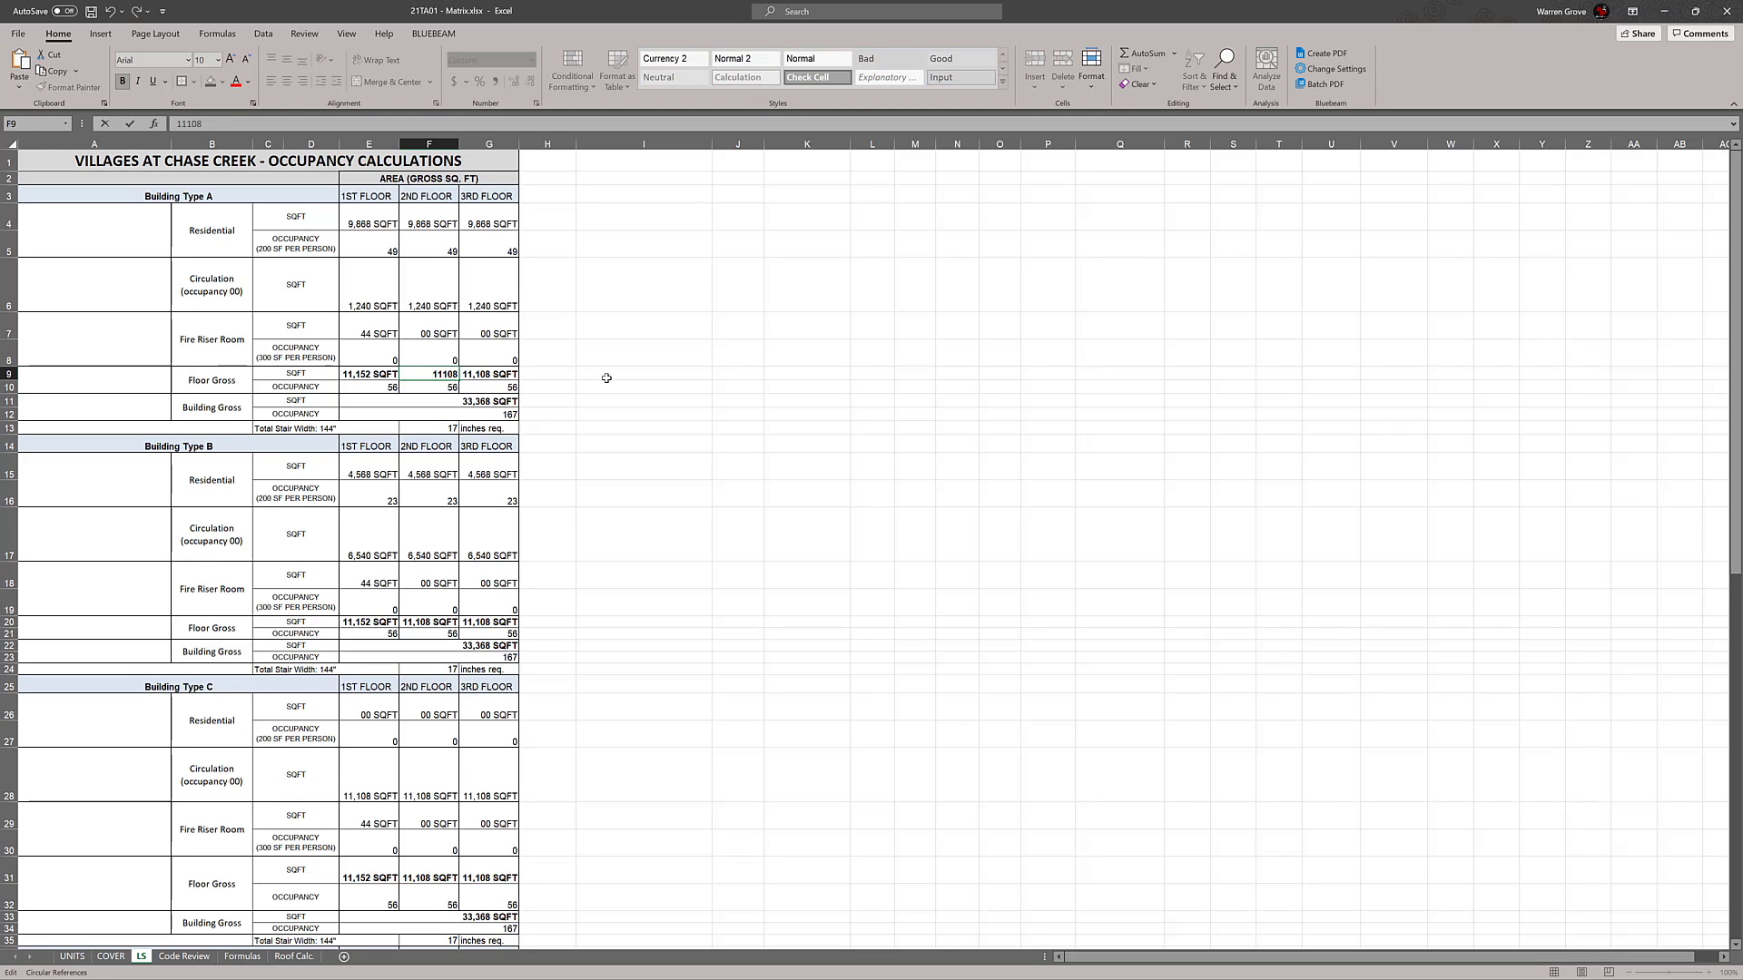
key(Tab)
text(=F9)
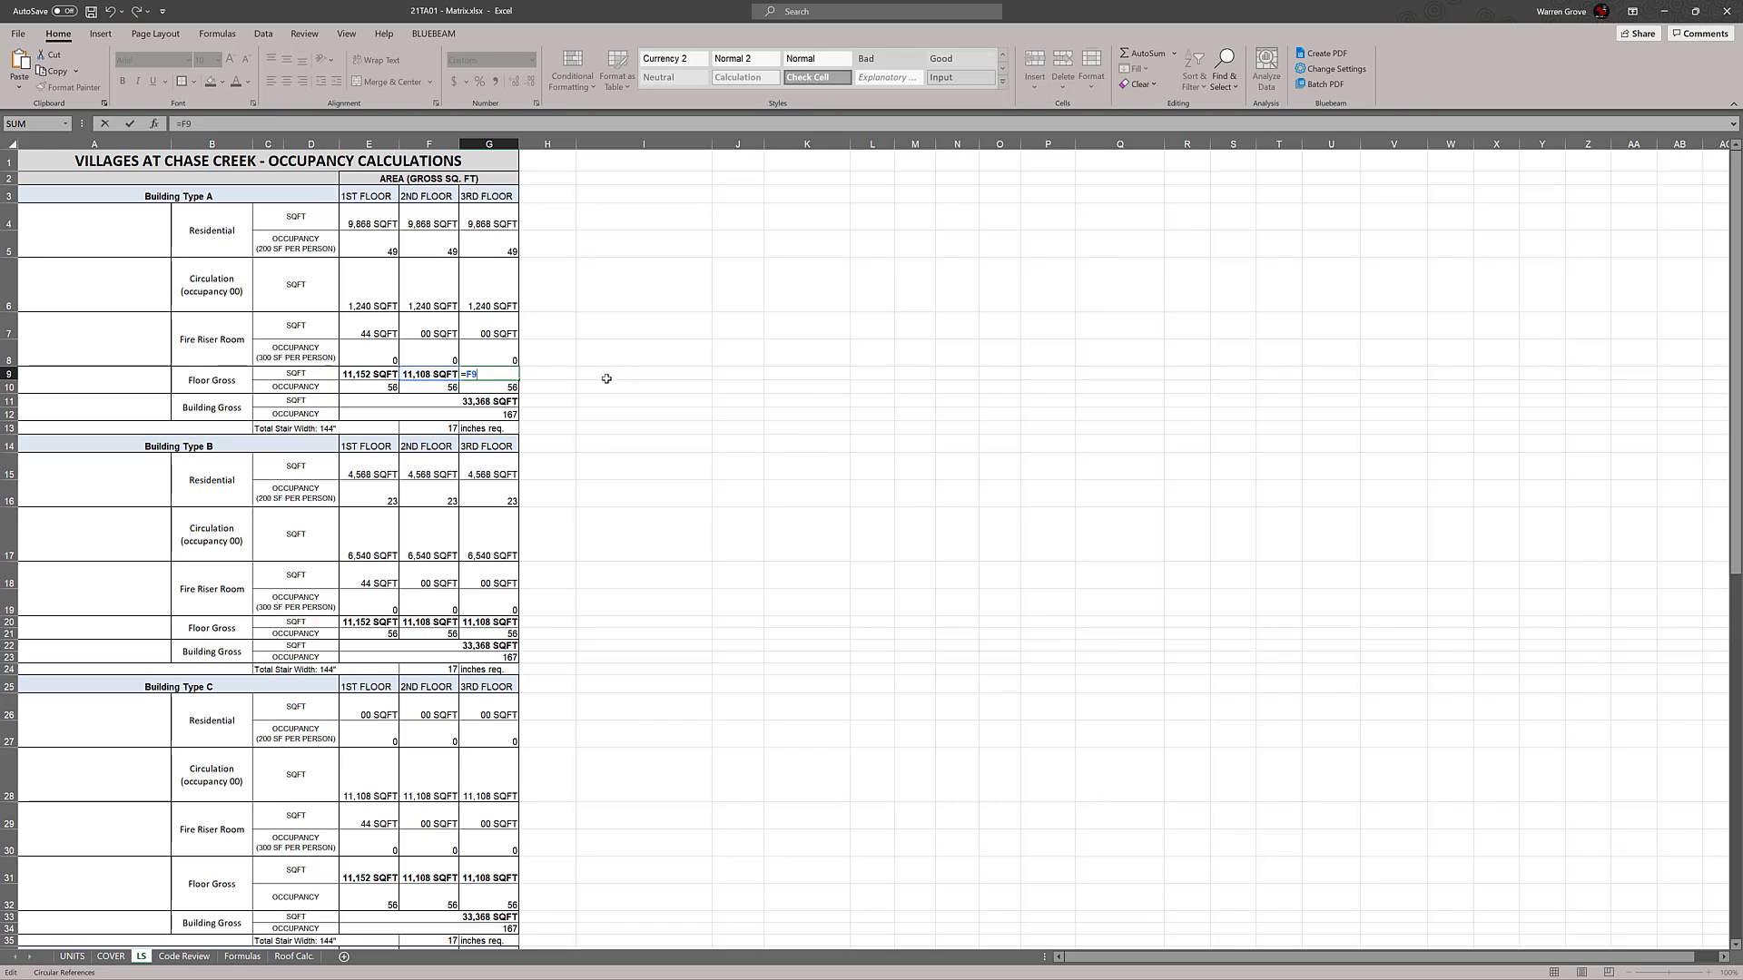
key(Escape)
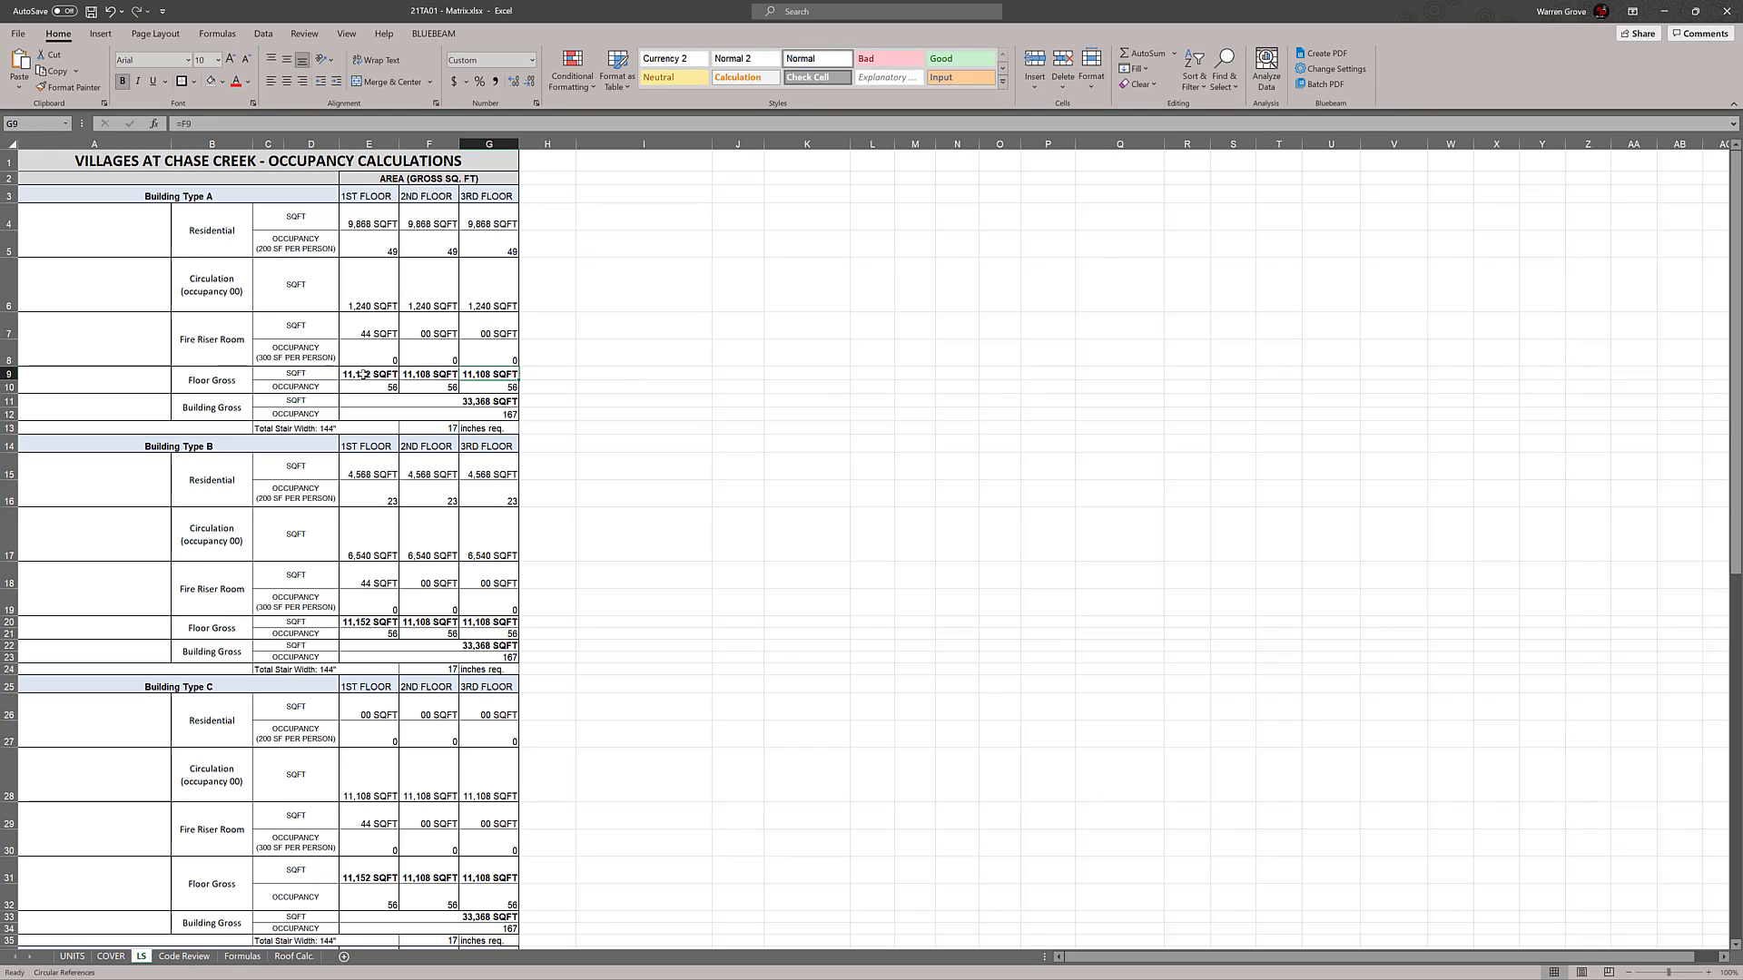
double_click(363, 375)
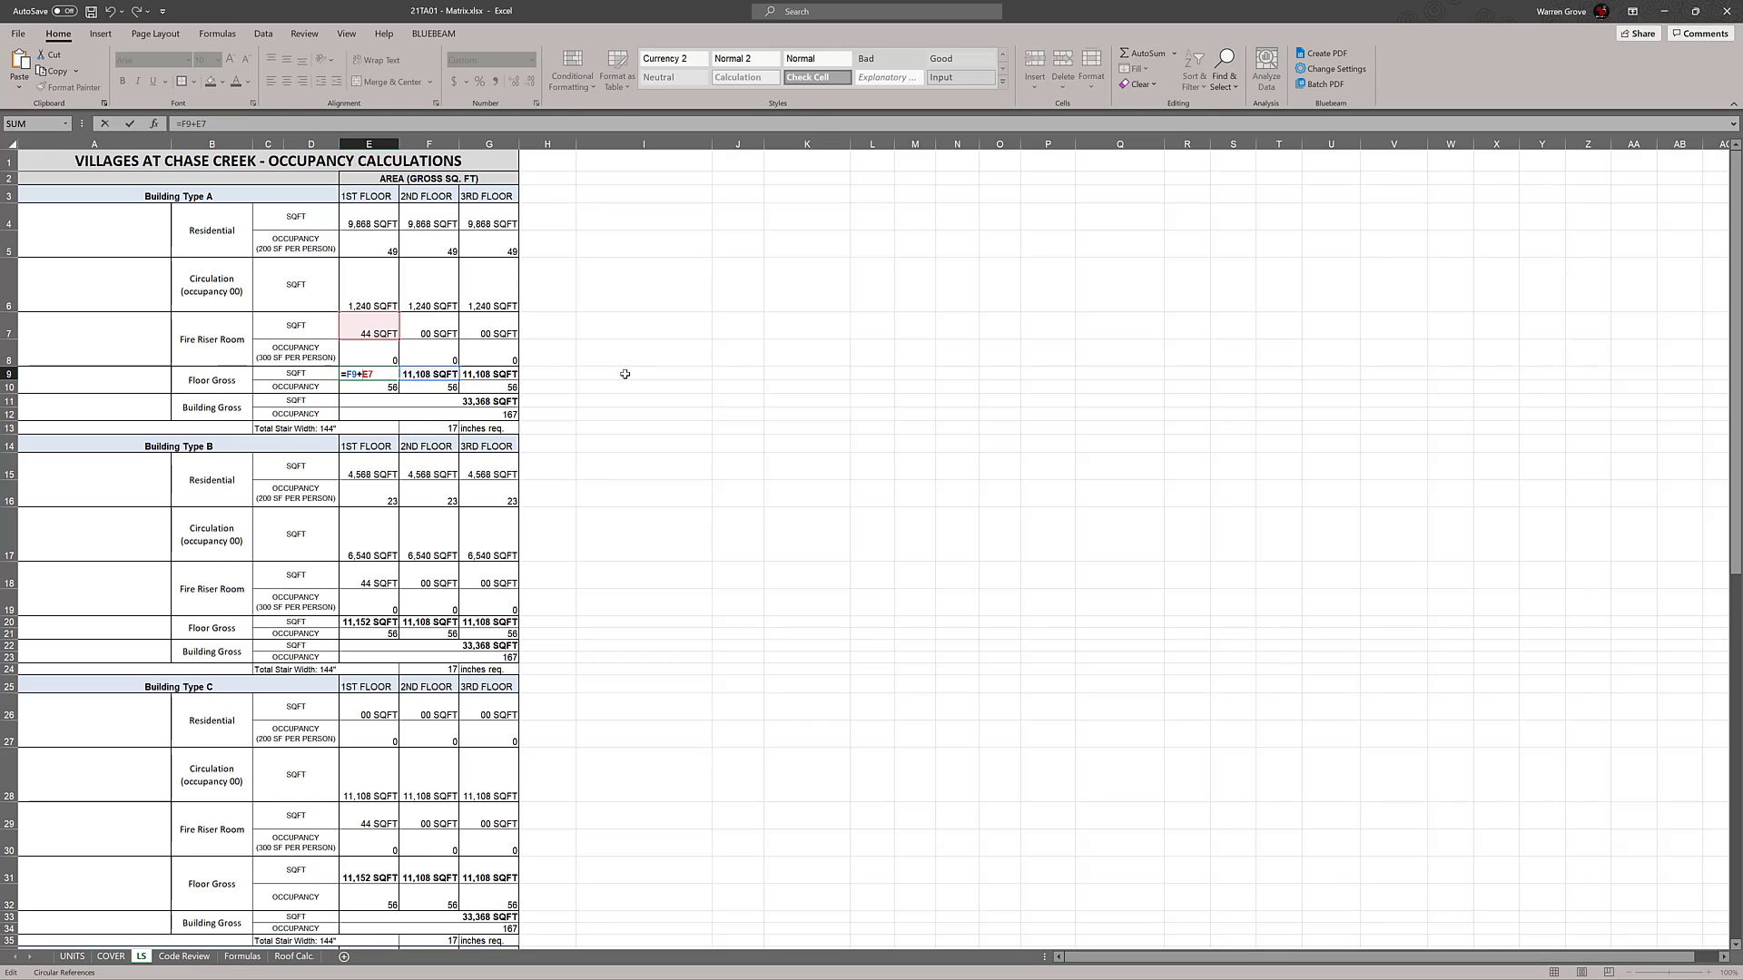
key(Escape)
click(498, 402)
double_click(498, 402)
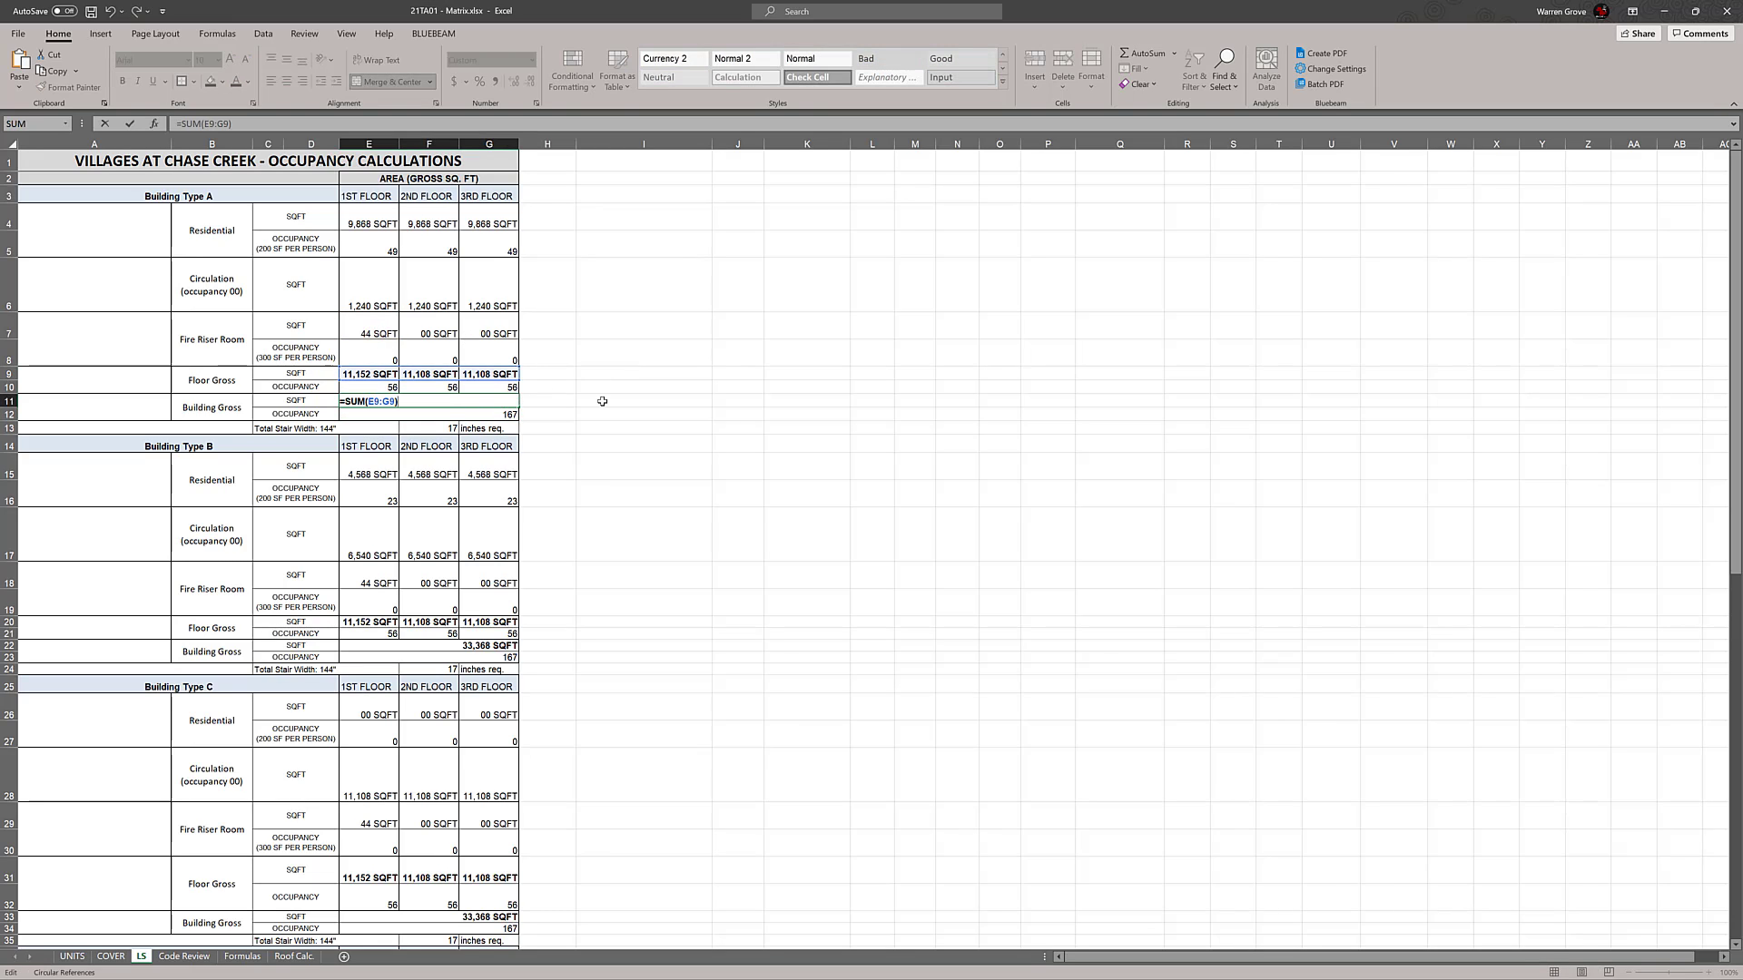
key(Escape)
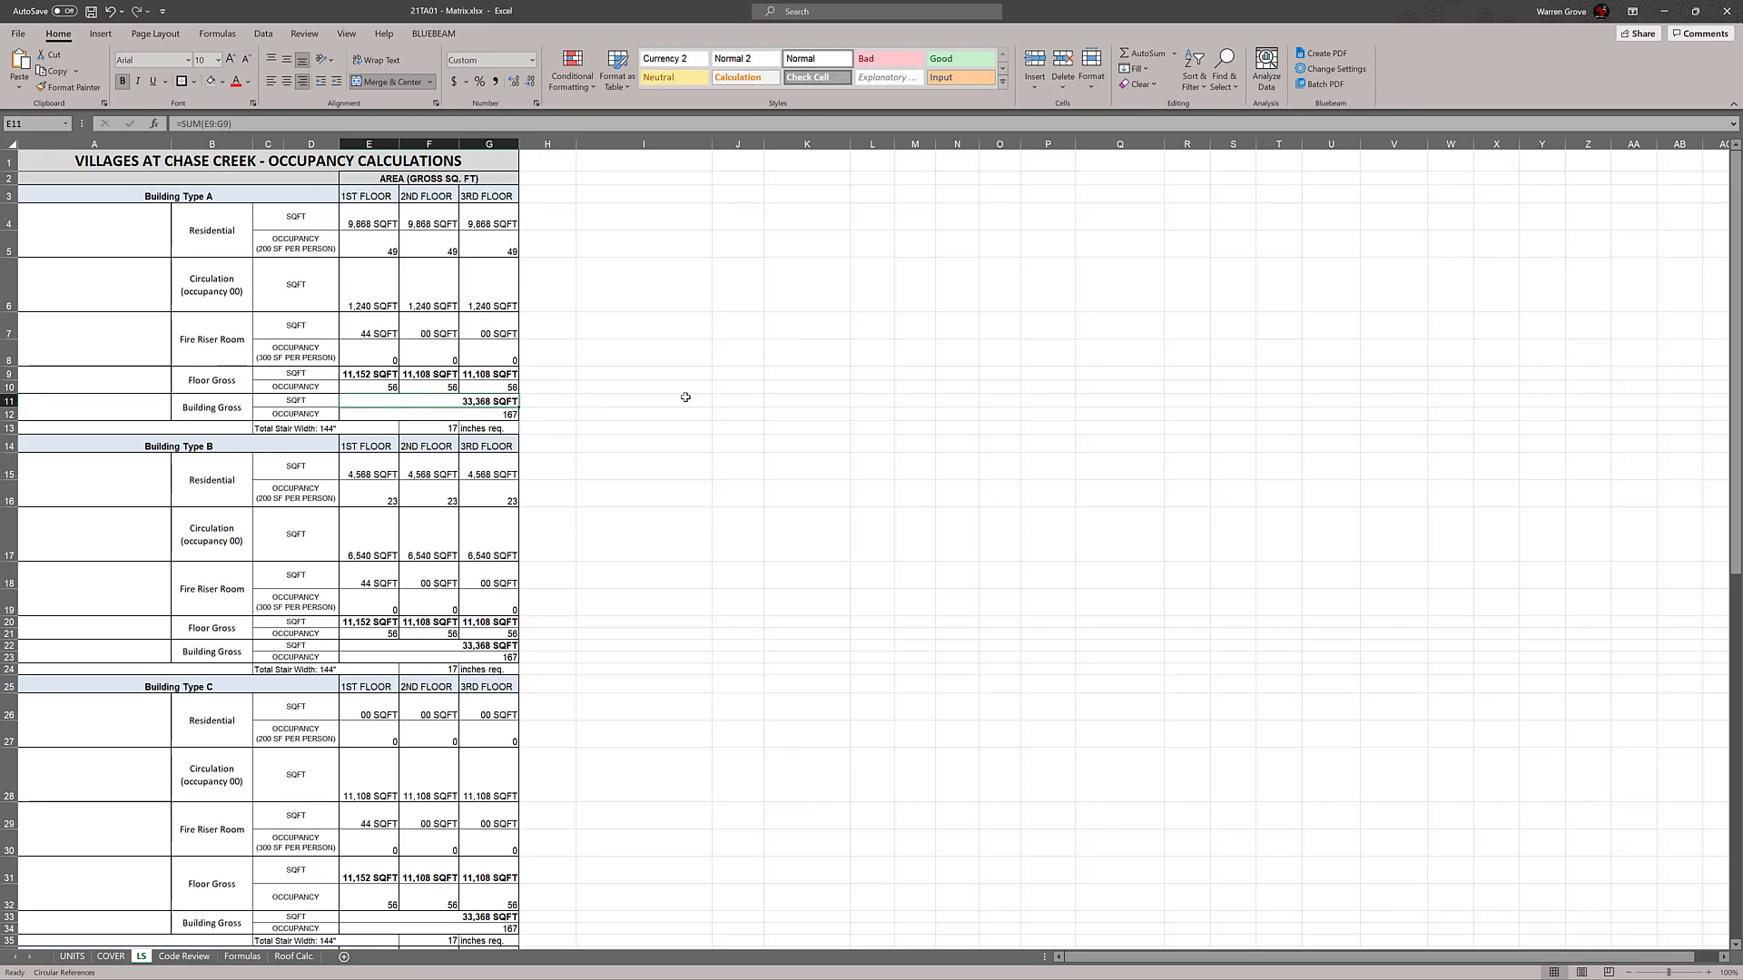
click(684, 399)
On the COVER sheet, apply cell borders to the residential GSF values for building types A to D, H36:K39
click(110, 957)
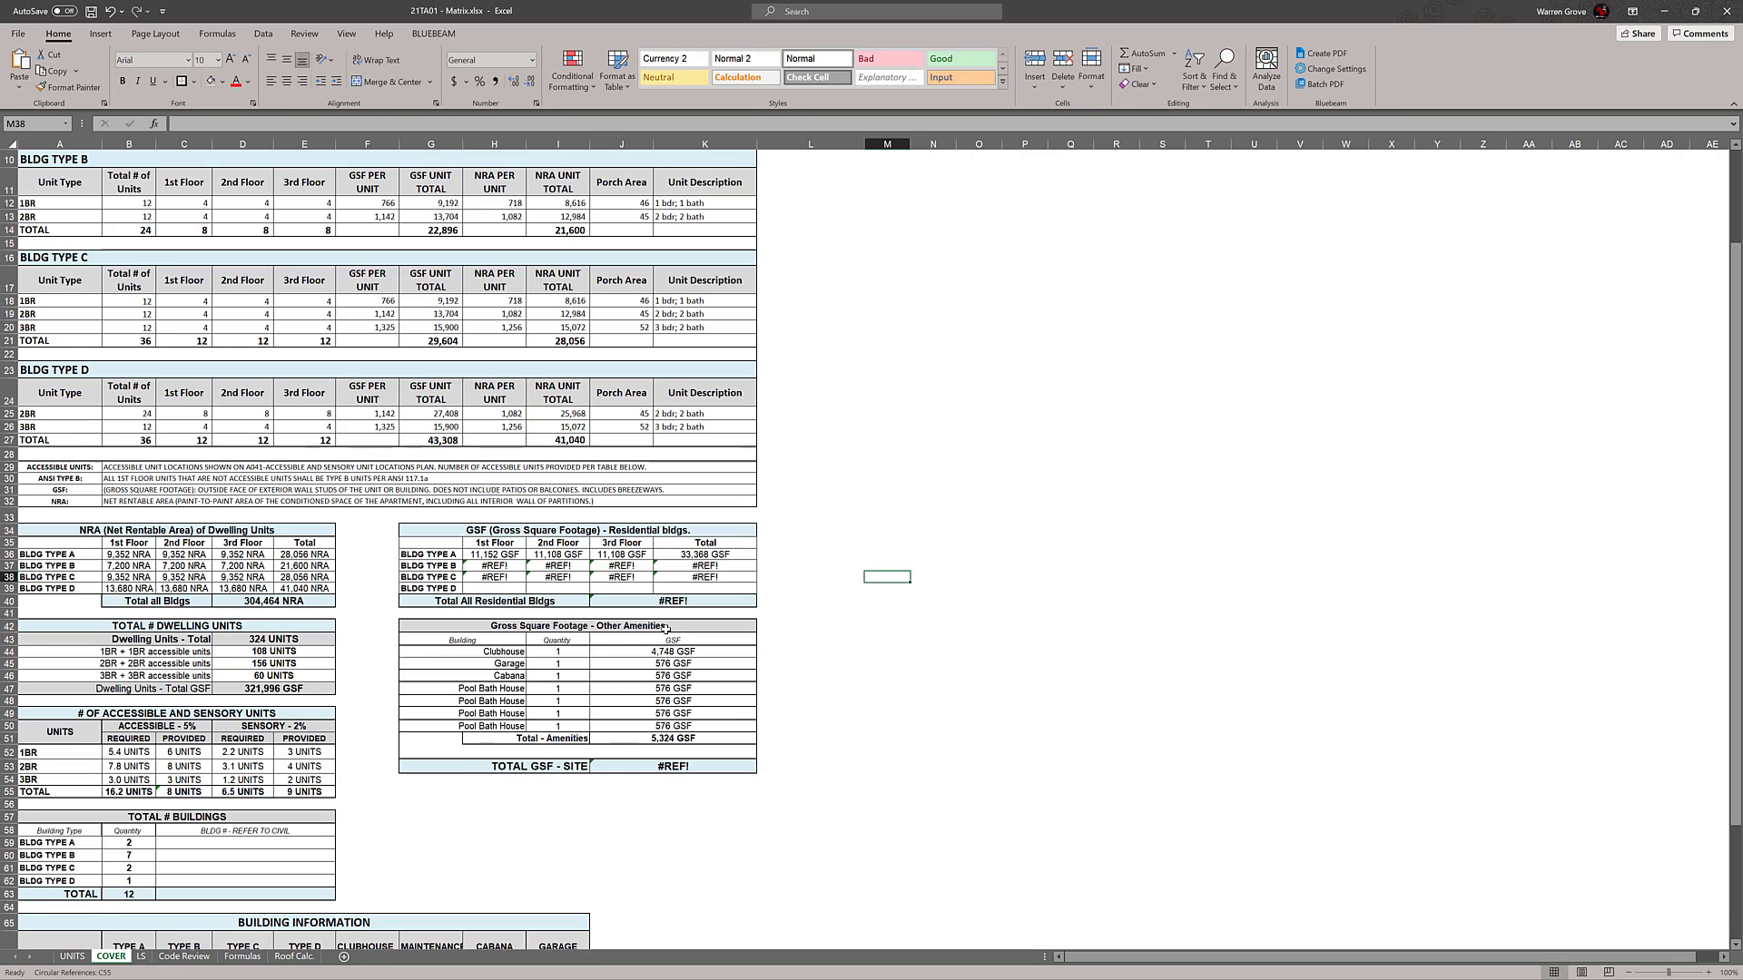
drag(444, 555, 696, 591)
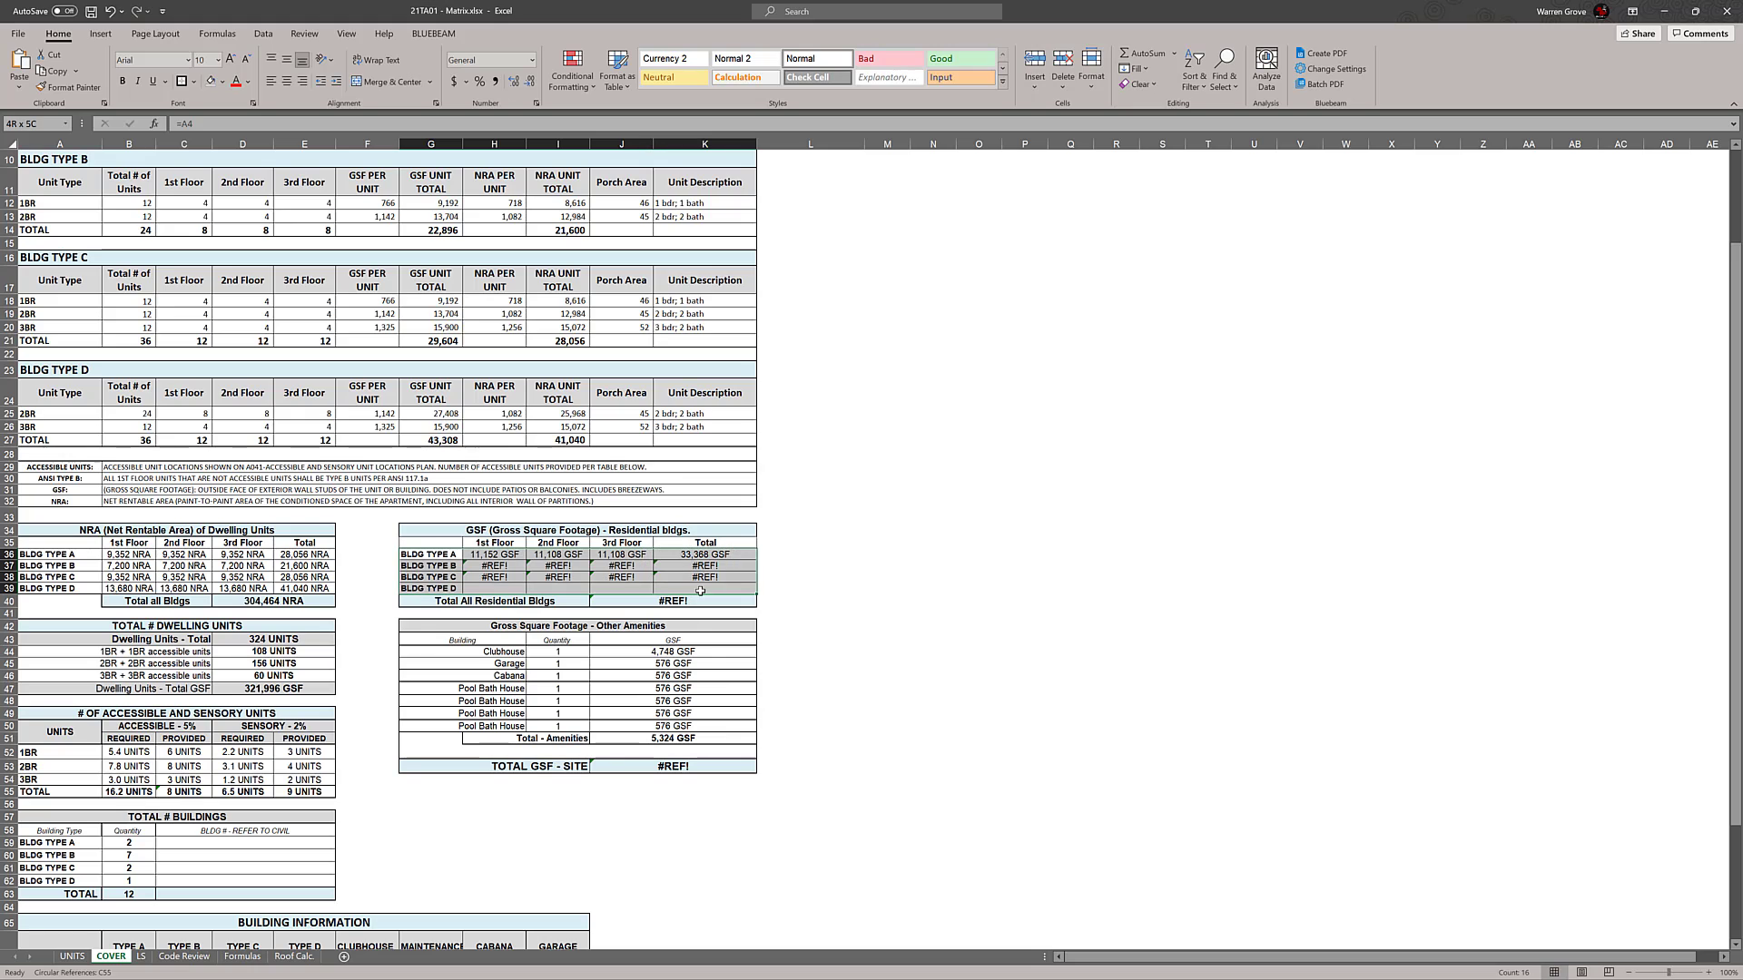
click(979, 588)
drag(500, 557, 705, 588)
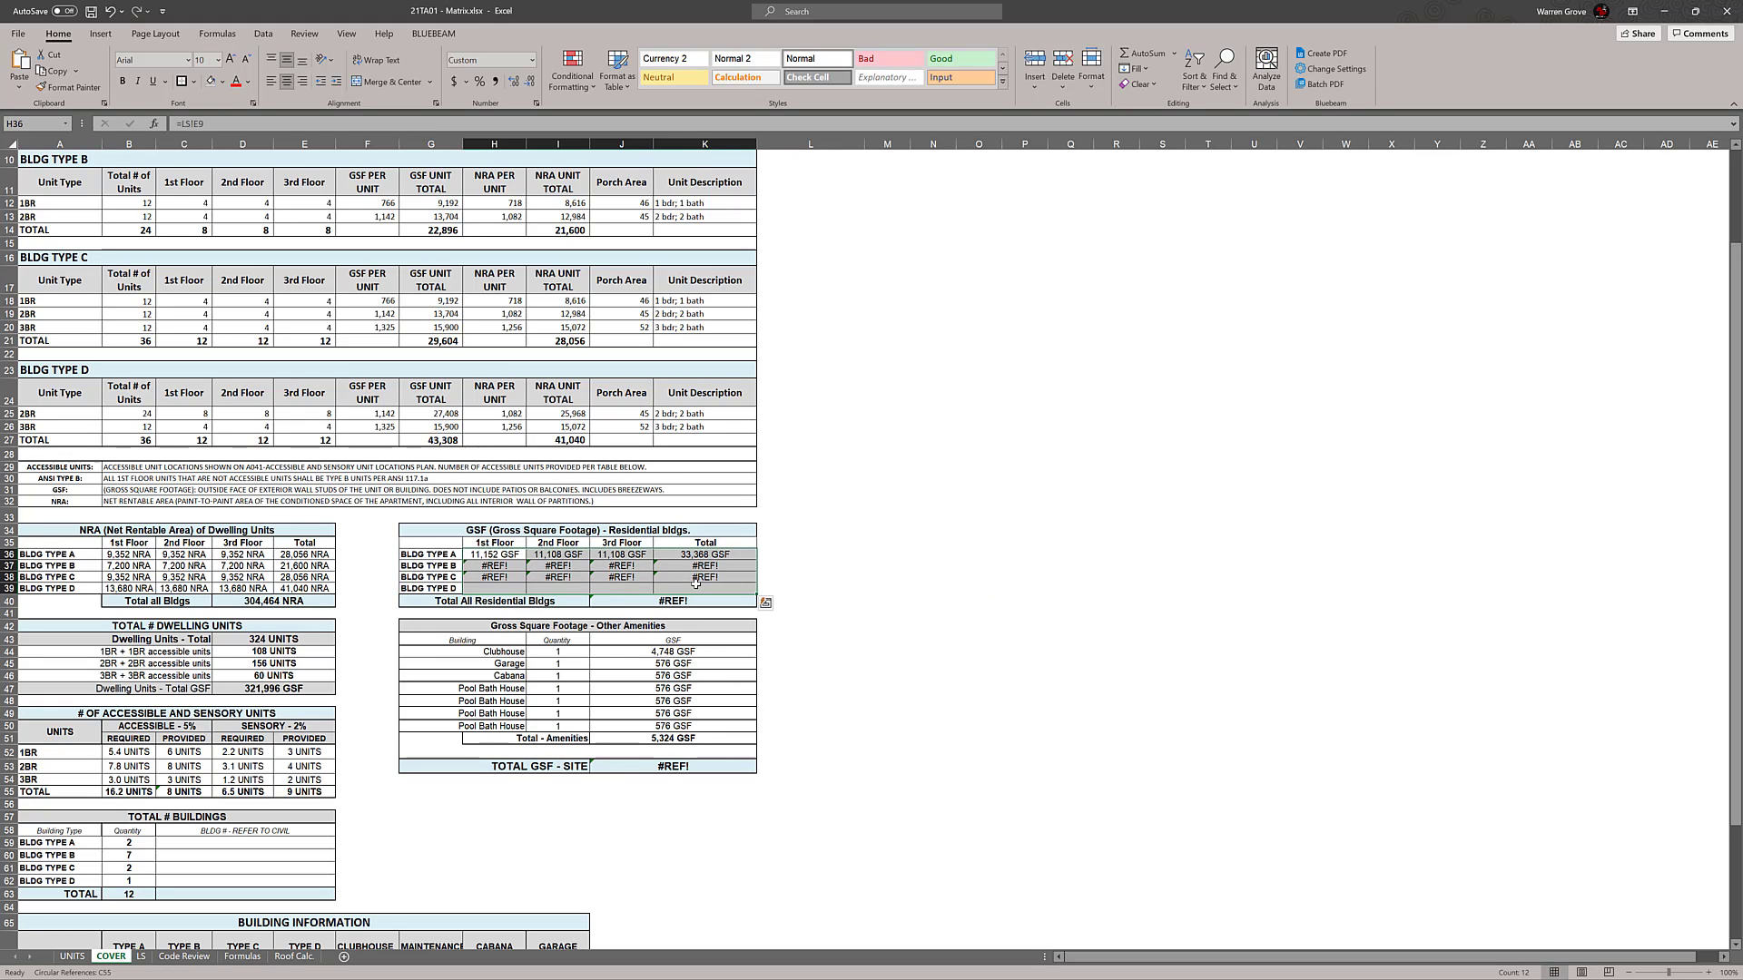
click(193, 81)
click(219, 223)
click(927, 467)
Link the Building Type B 1st Floor GSF in H37 to its first-floor Floor Gross area on the LS sheet, cell E20
click(498, 568)
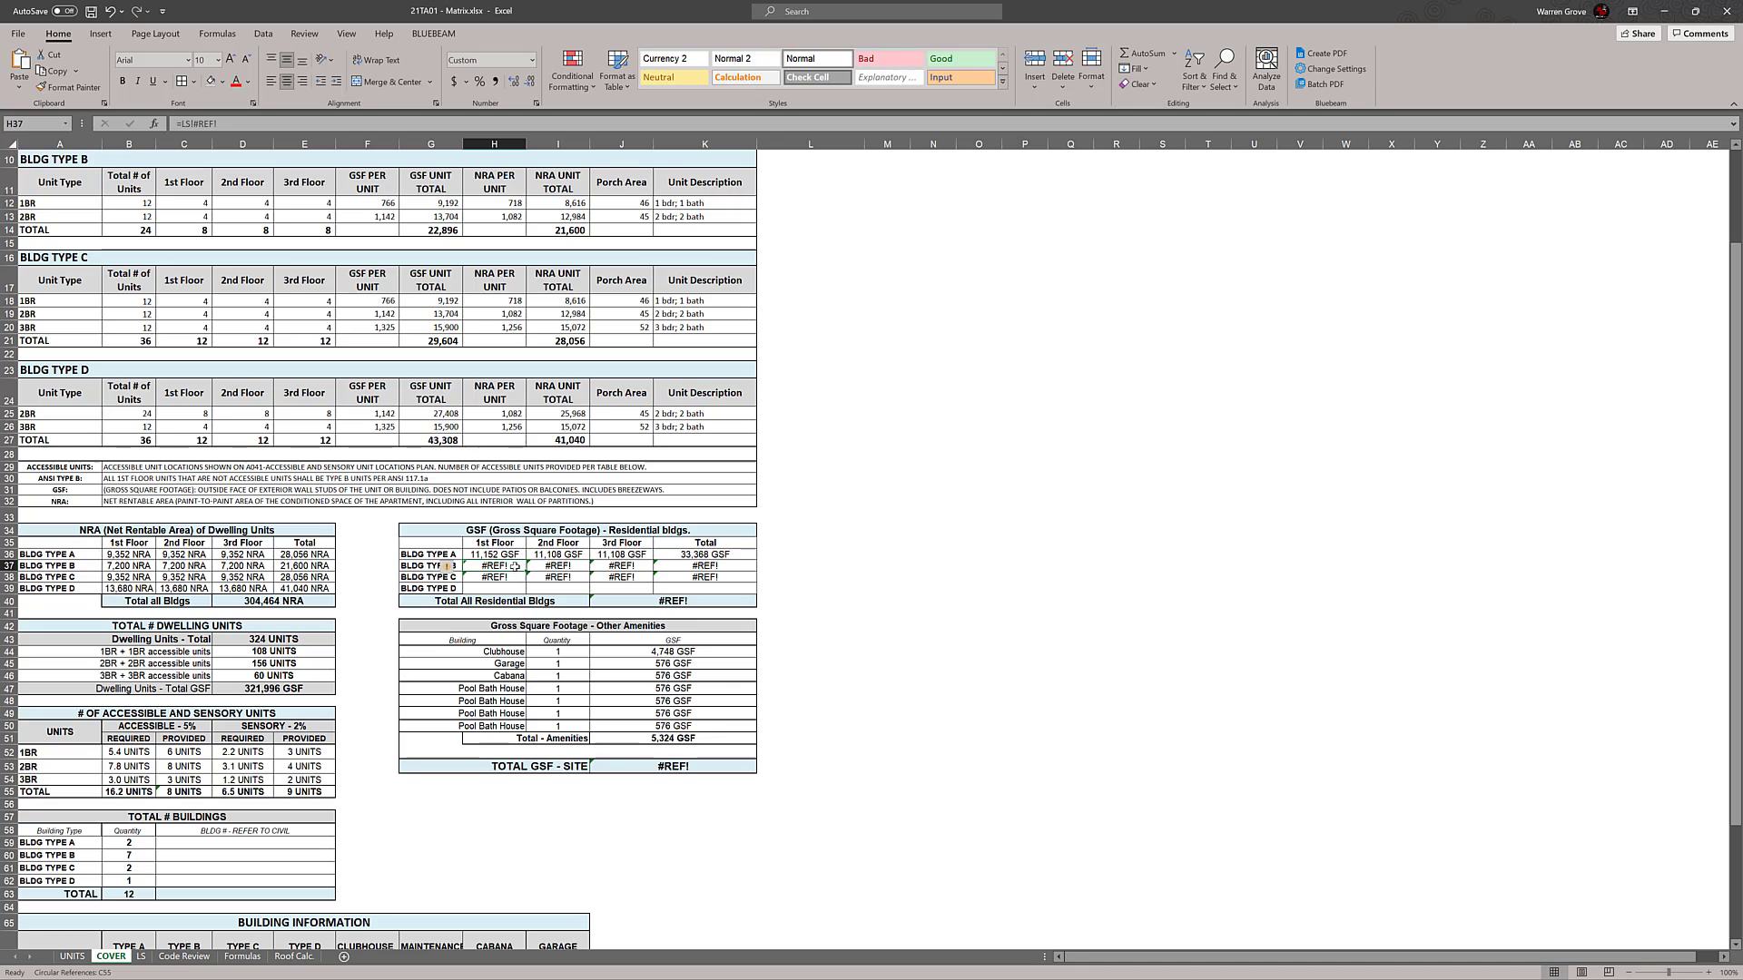
text(=)
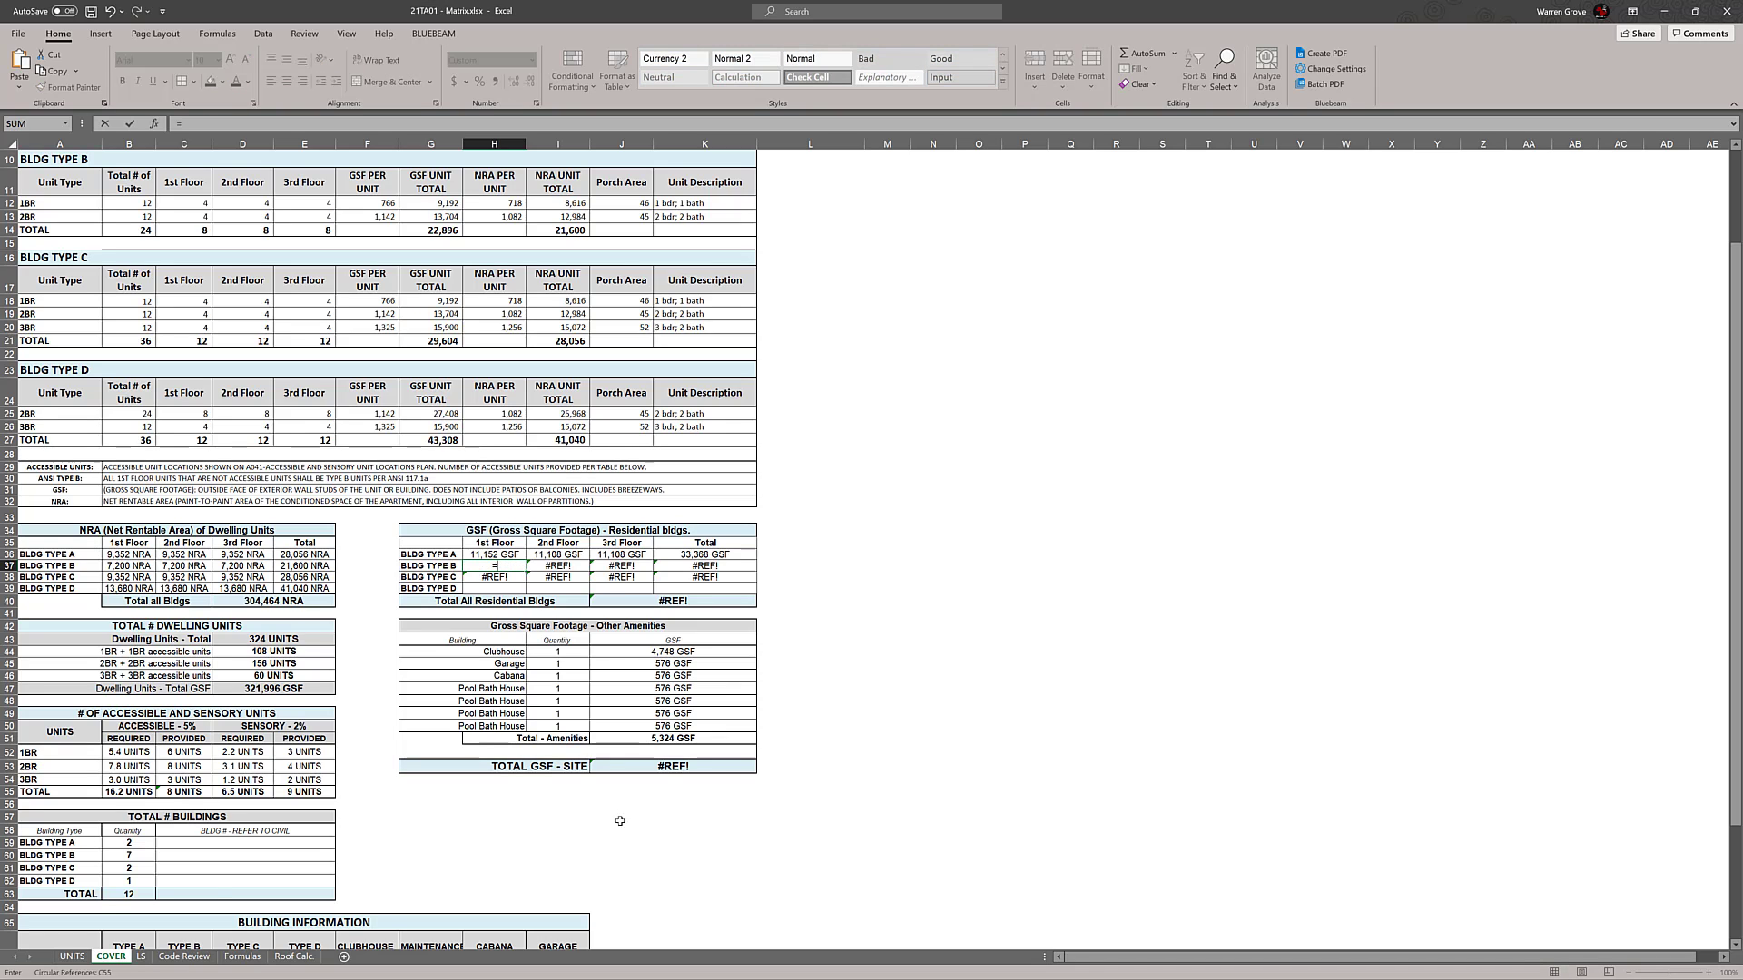
click(143, 957)
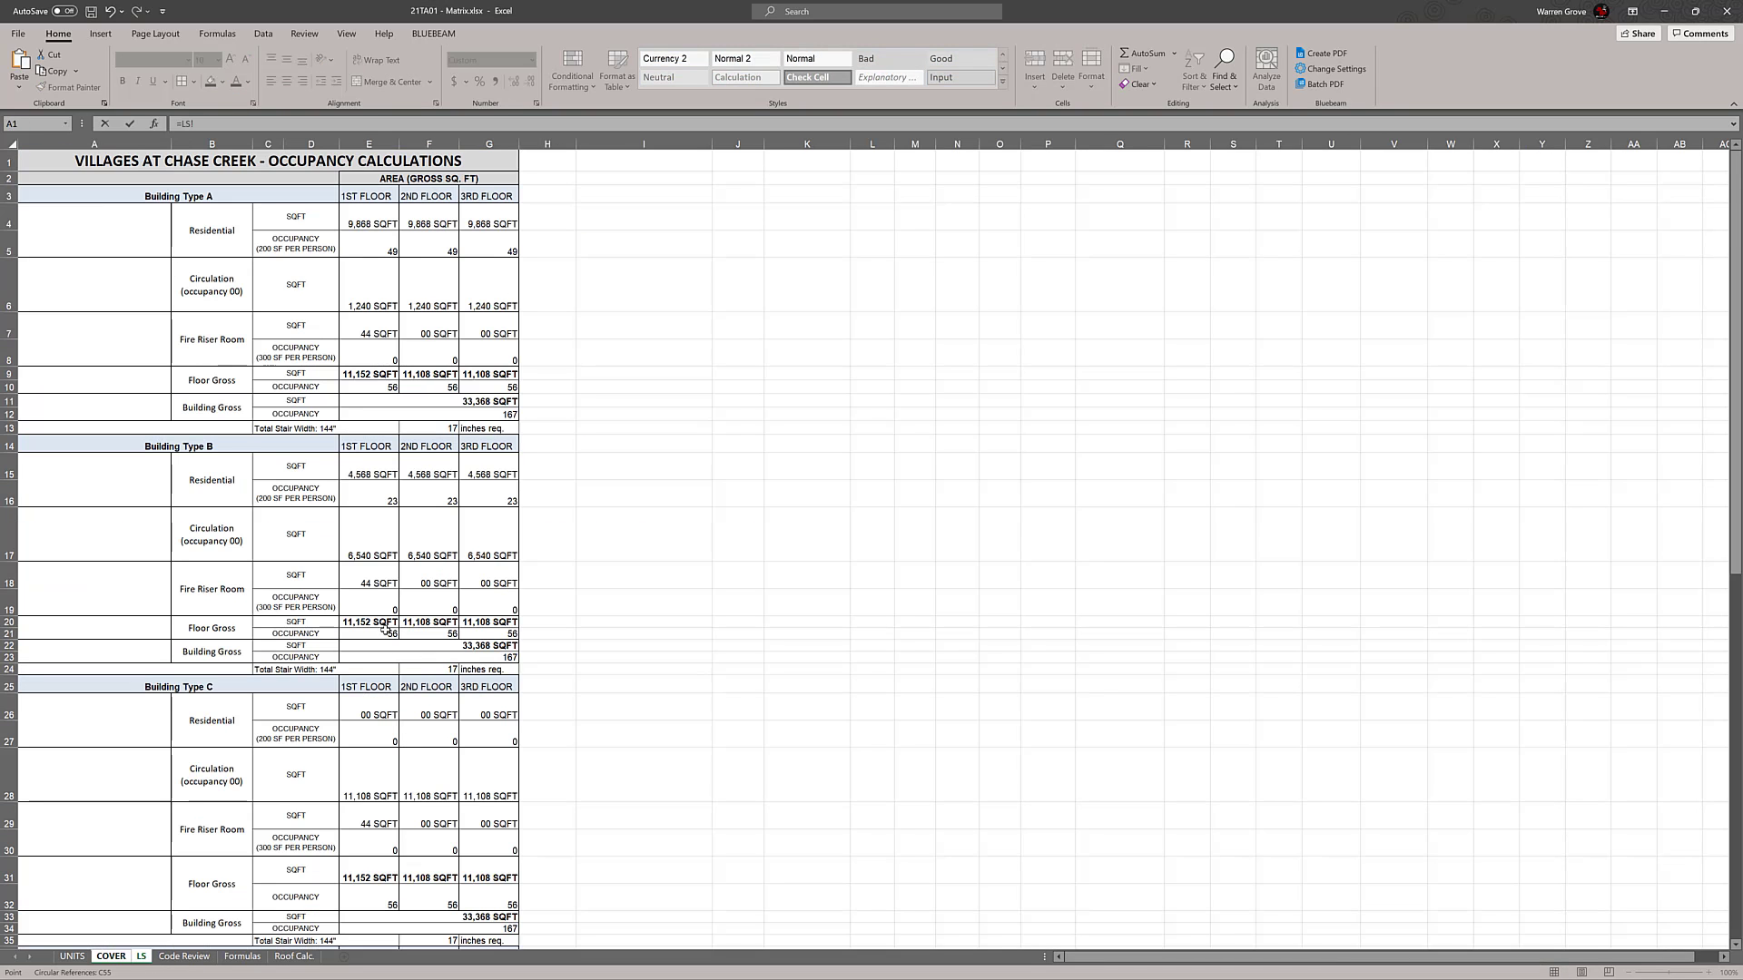
click(382, 624)
key(Return)
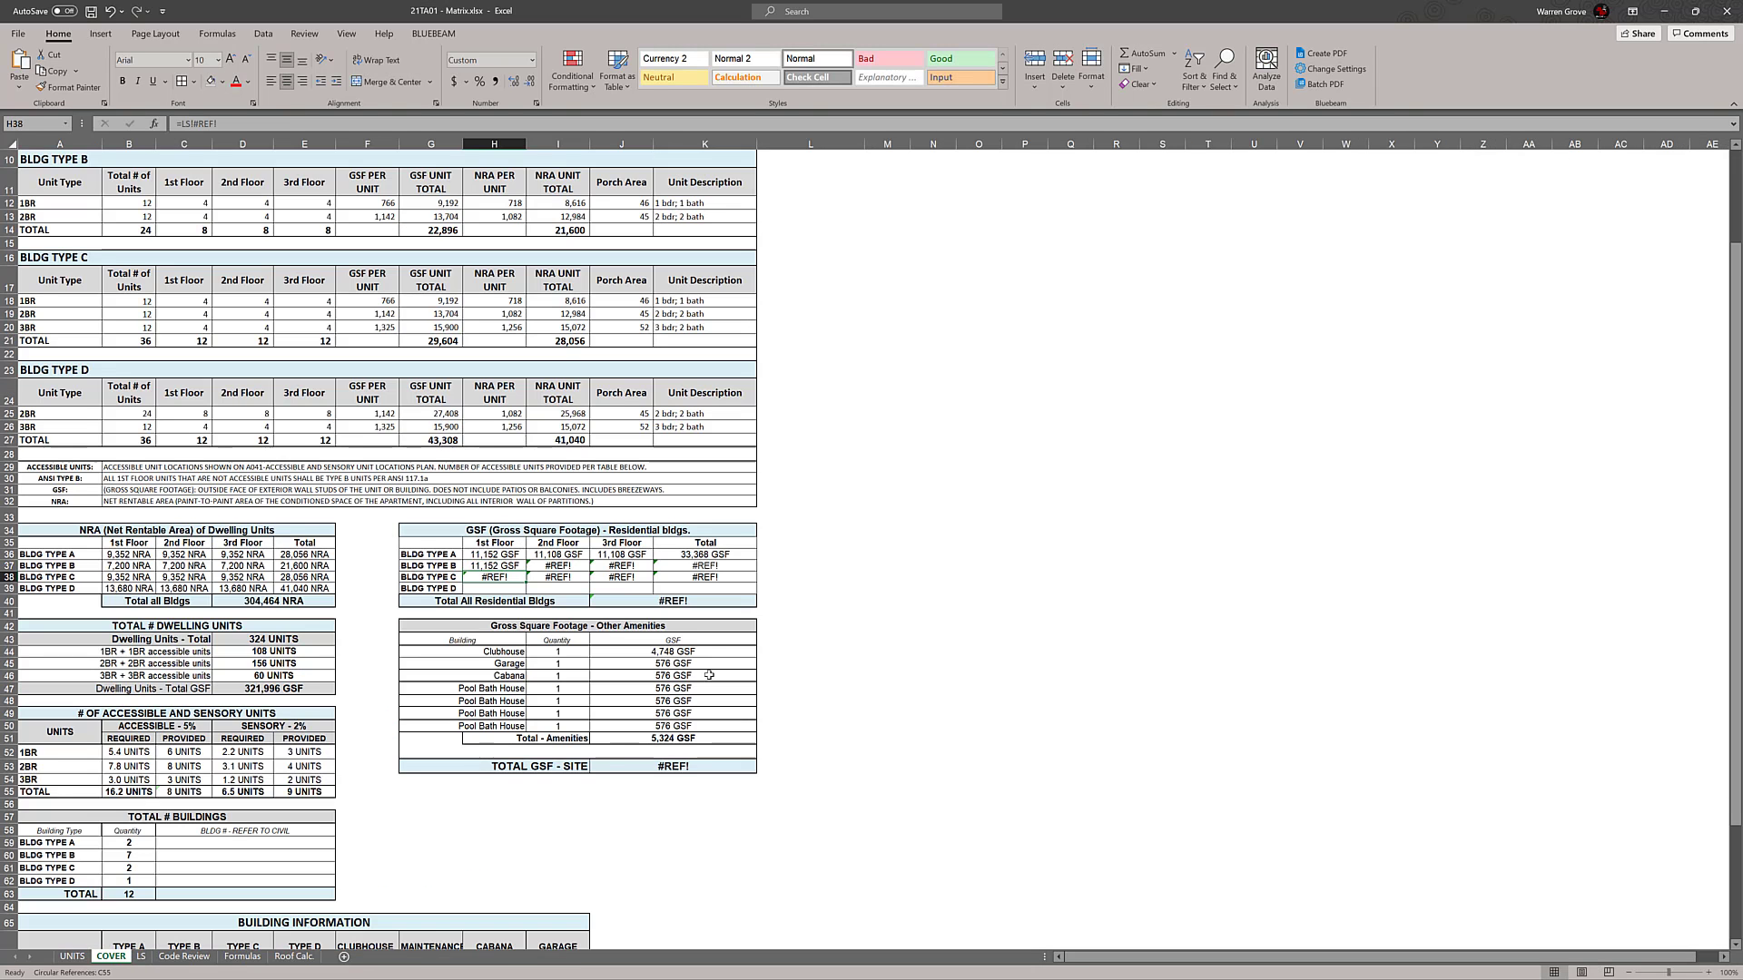
Link the Building Type B 2nd Floor GSF in I37 to LS cell F20 and check the resulting formula
click(565, 568)
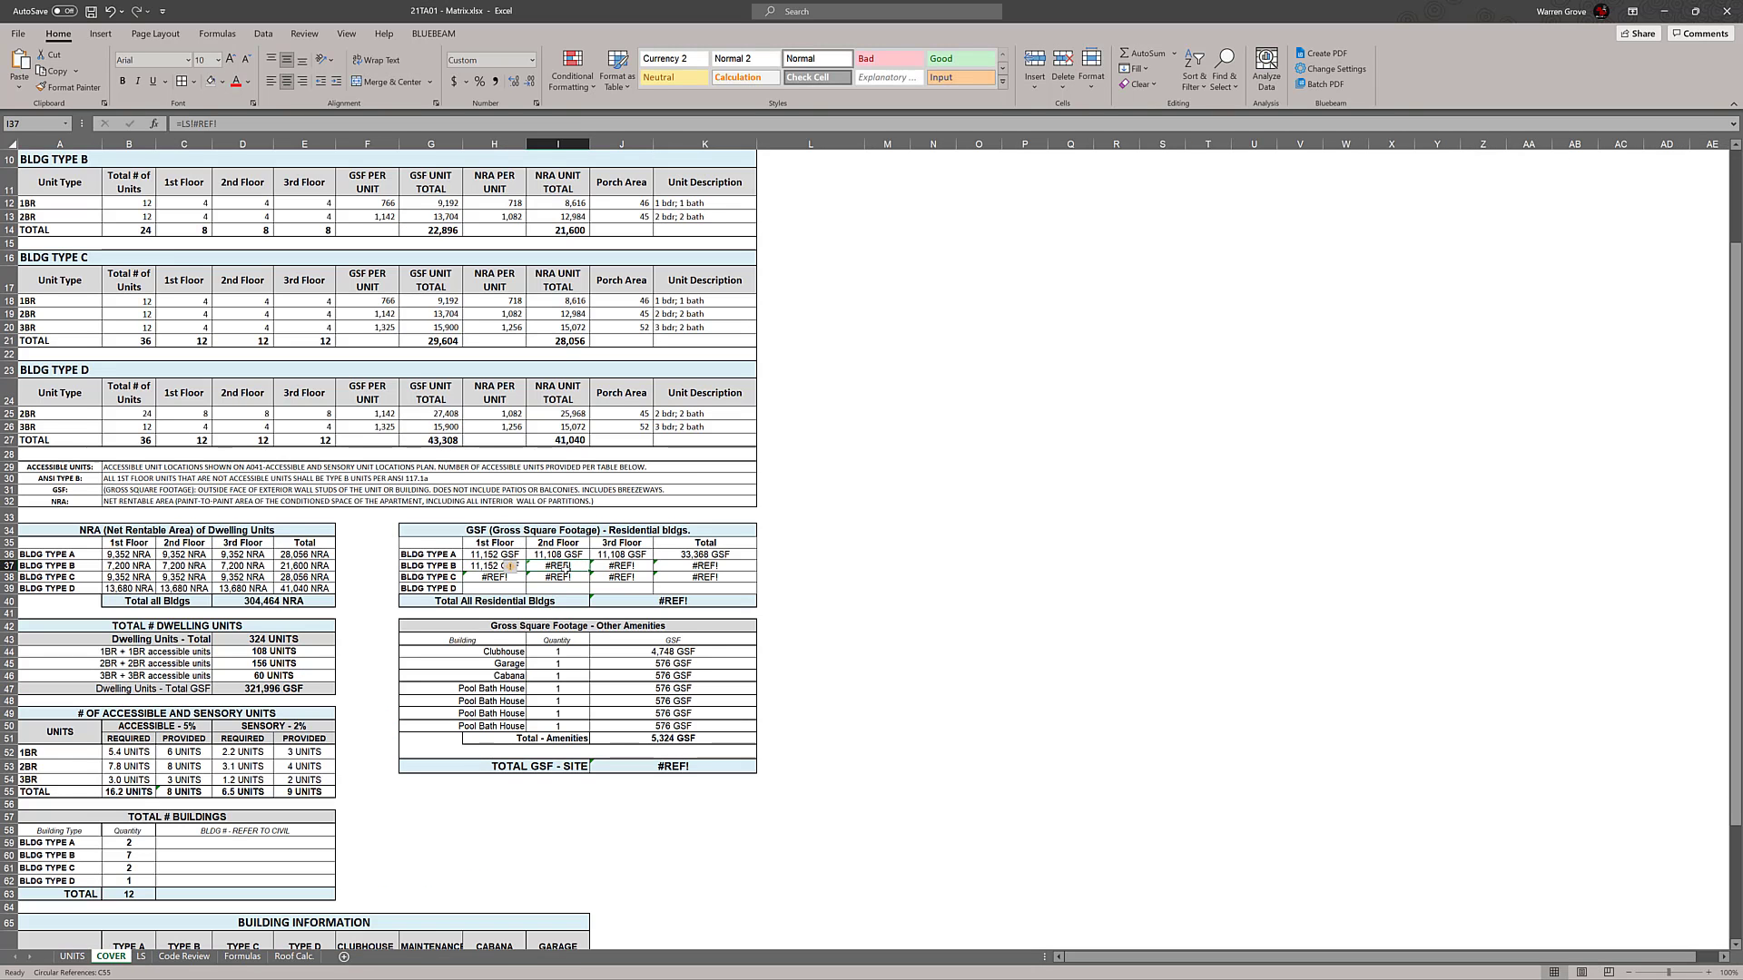
text(=)
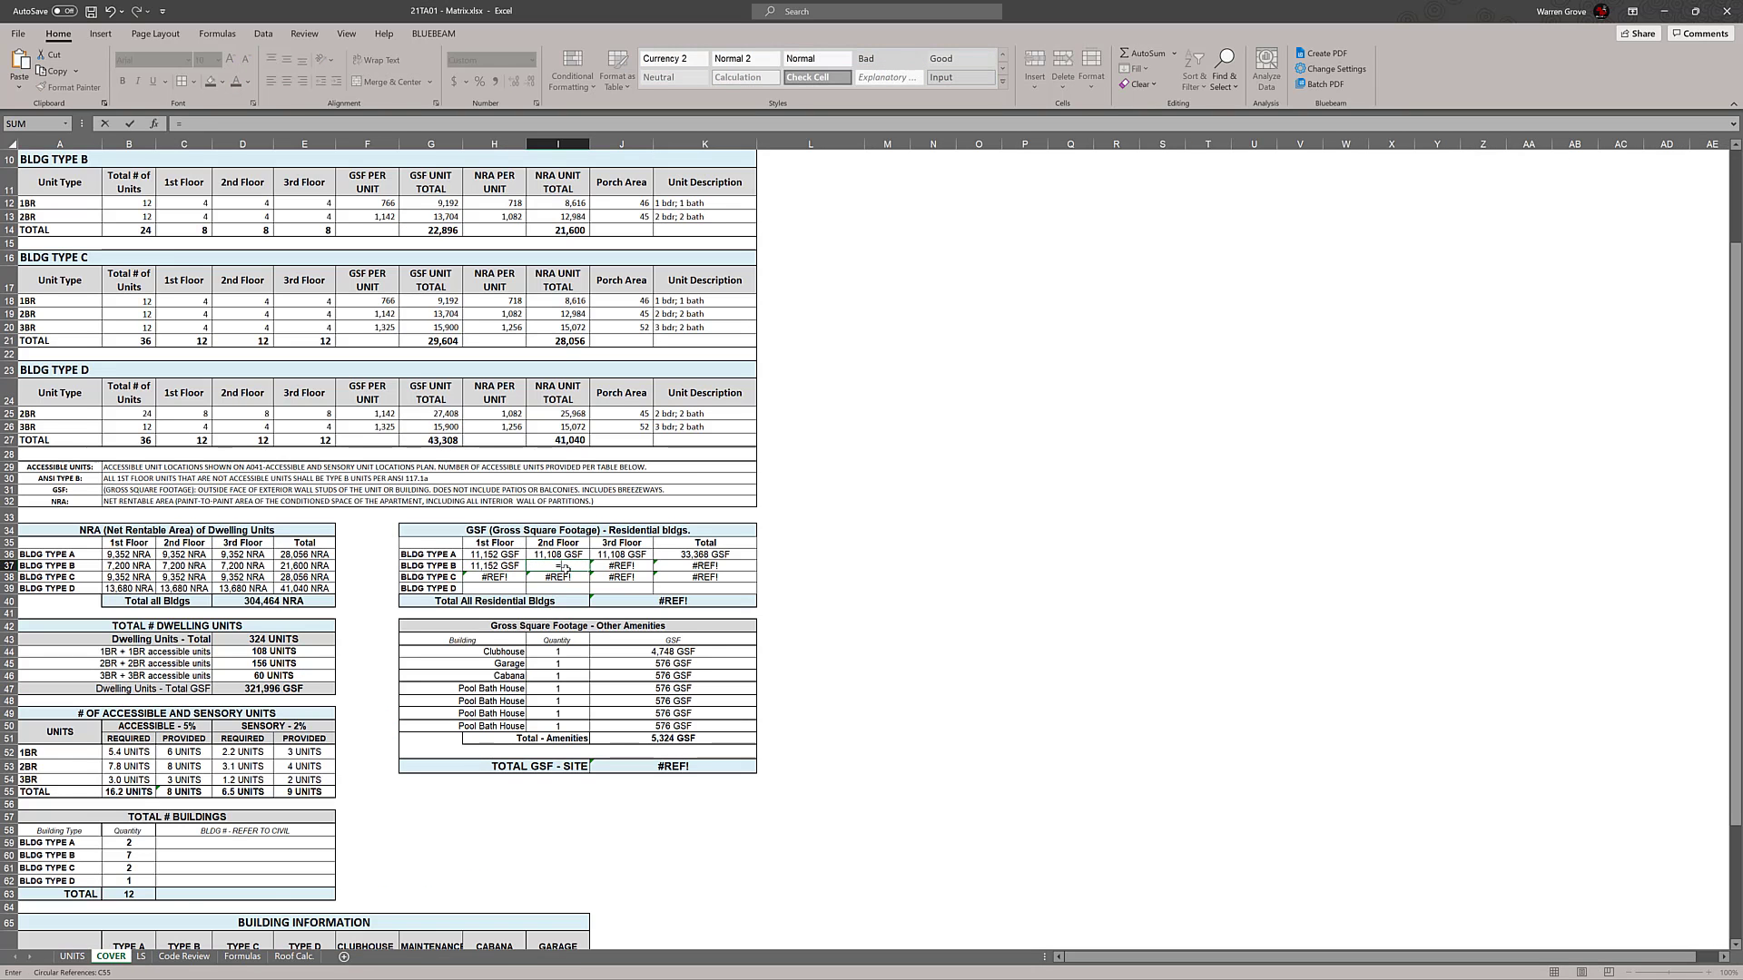
click(145, 957)
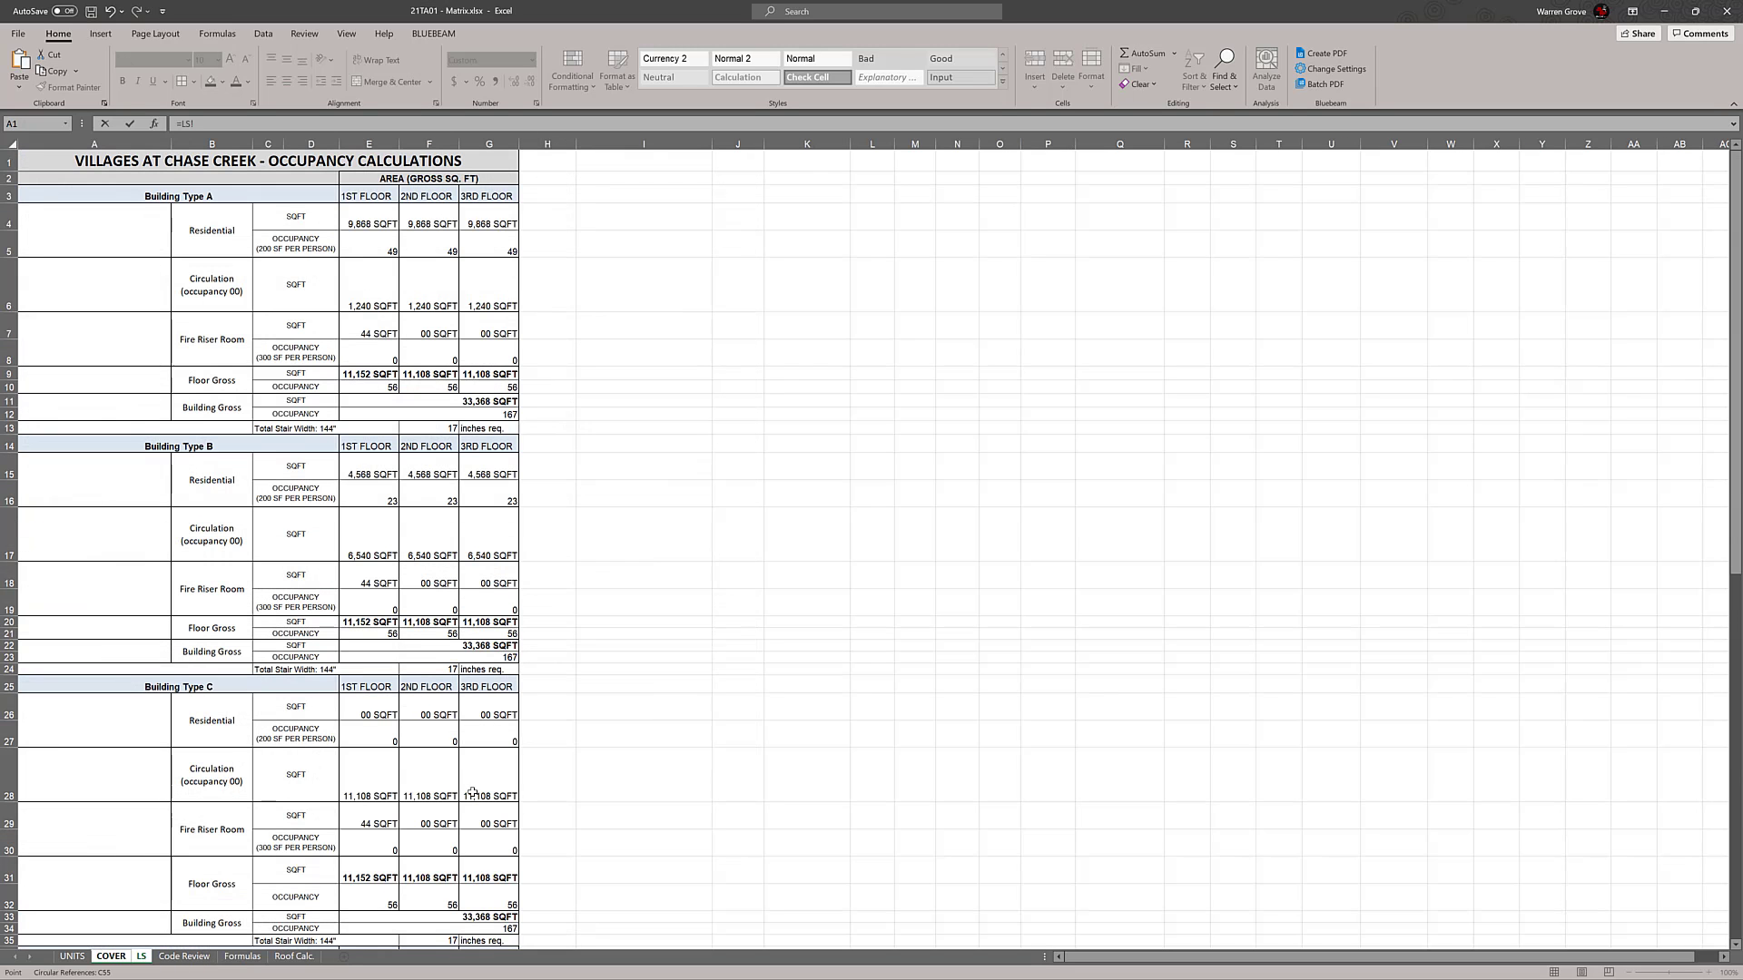
click(440, 625)
key(Return)
double_click(568, 568)
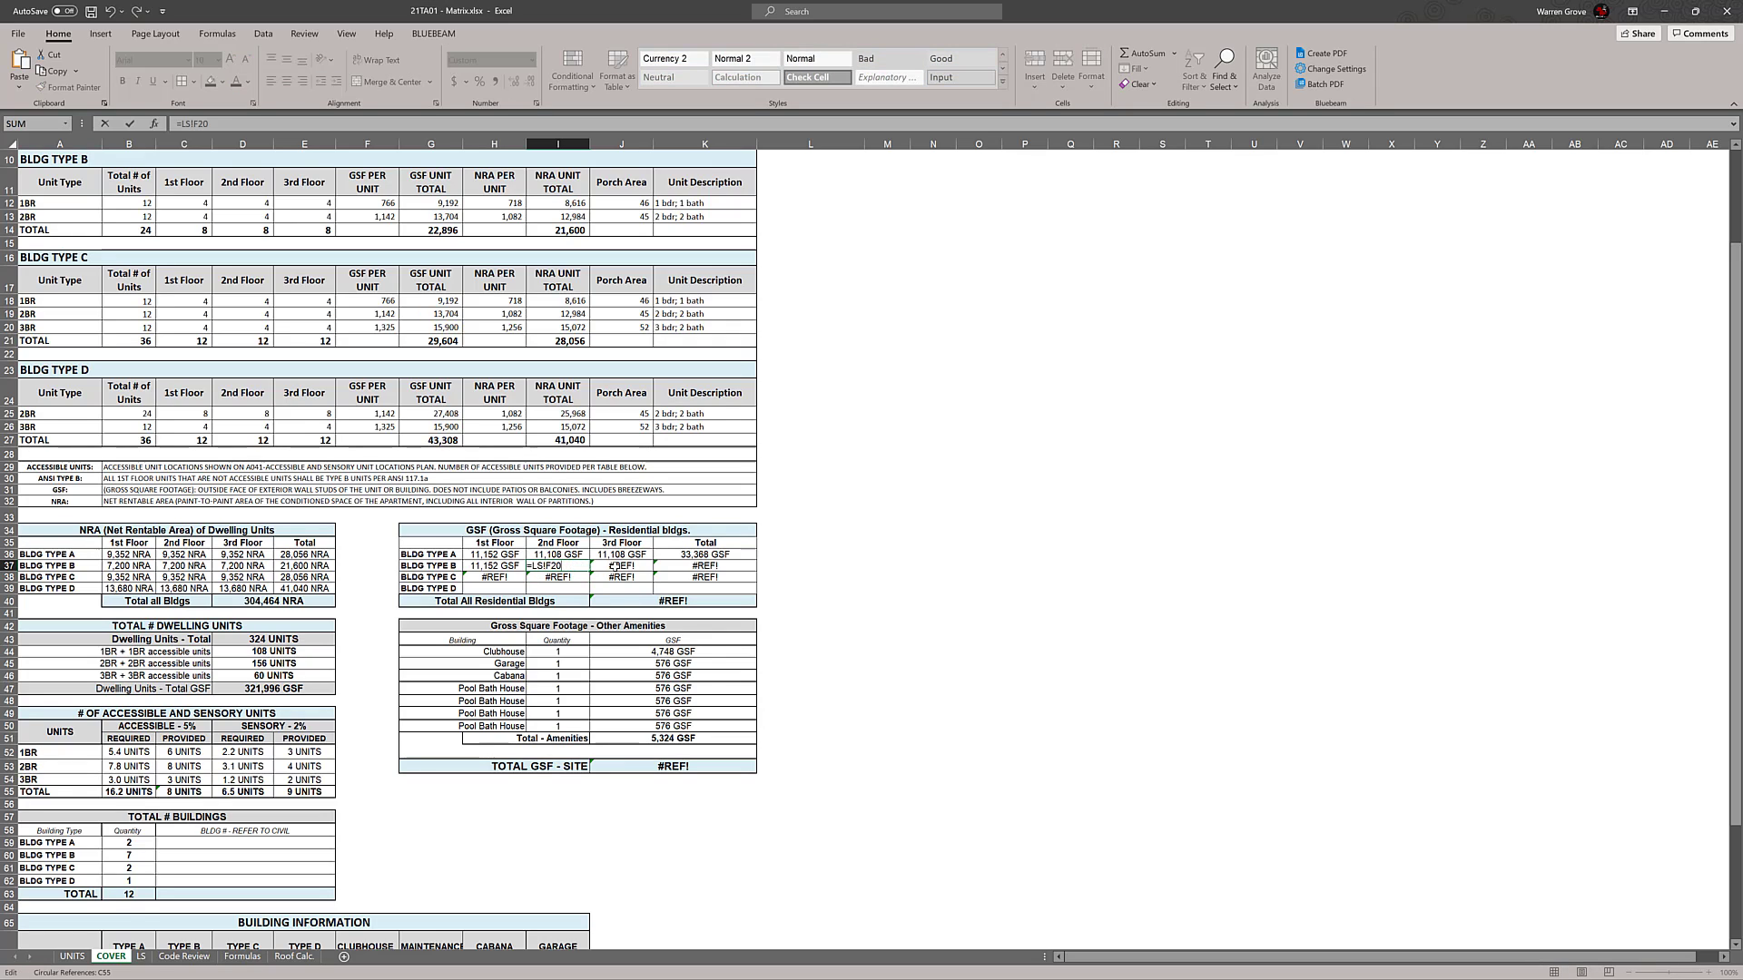
key(Escape)
Copy the Building Type B 2nd Floor GSF formula from I37 into the 3rd Floor cell J37
double_click(615, 566)
key(Escape)
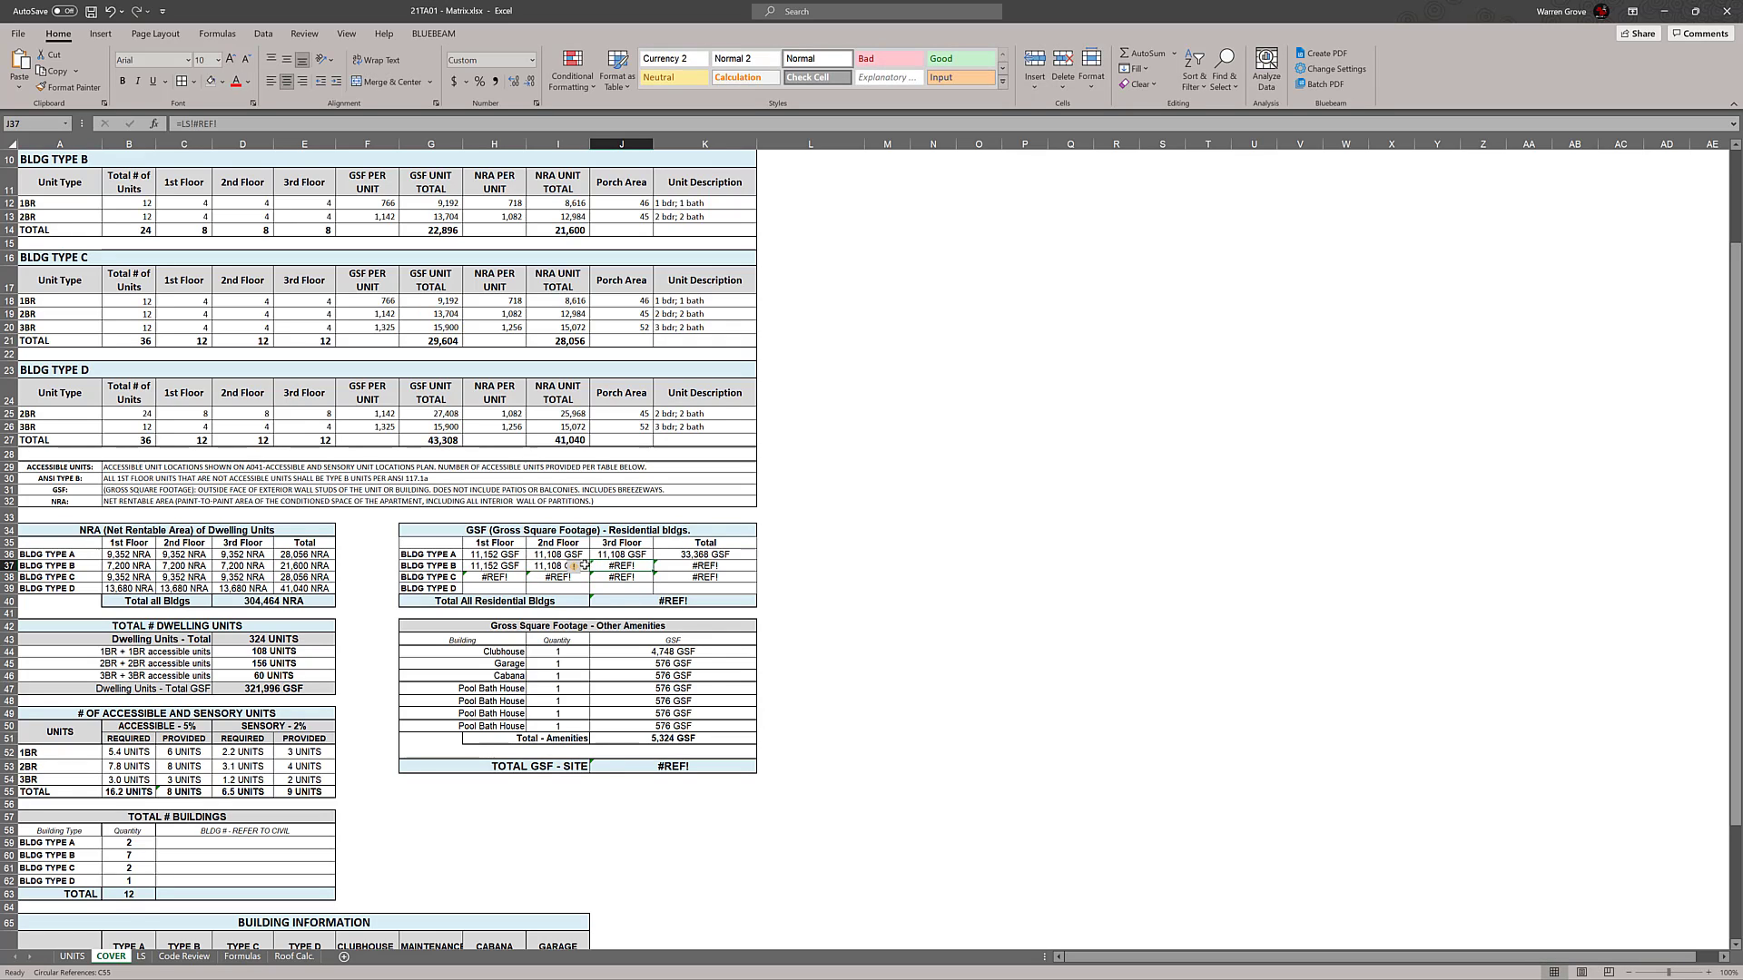
click(583, 568)
key(ctrl+c)
click(636, 568)
key(ctrl+v)
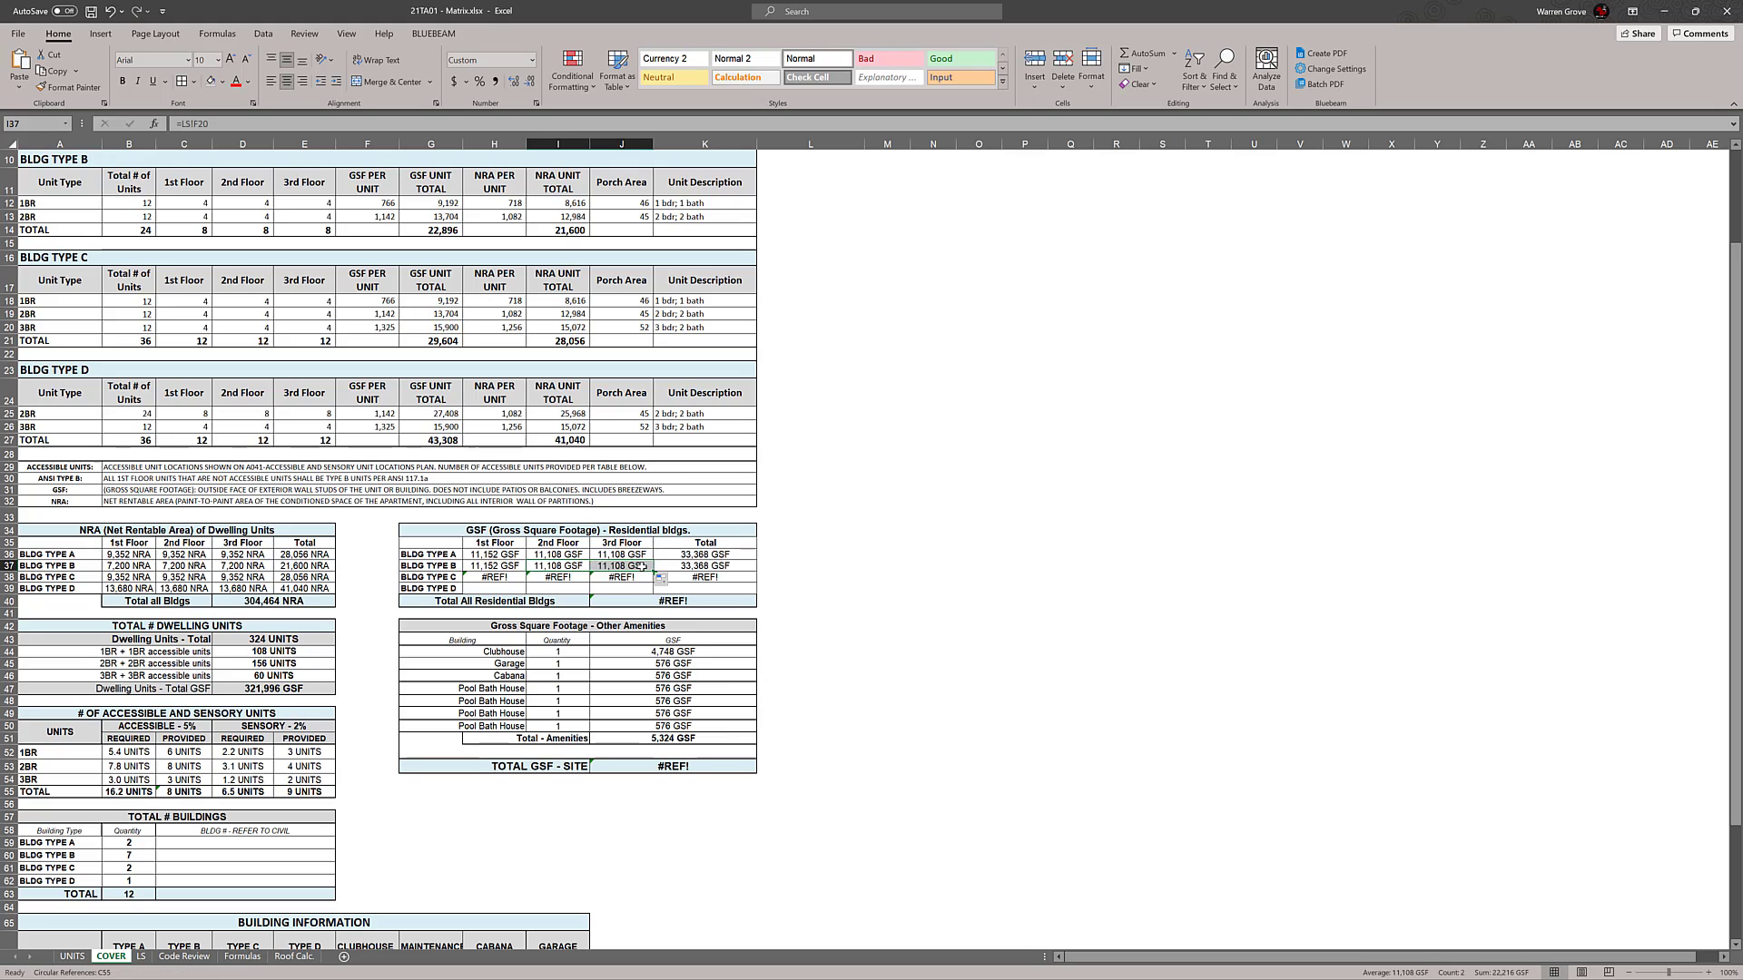
Correct the Building Type B 3rd Floor GSF formula in J37 to reference LS cell G20 and check it
double_click(645, 568)
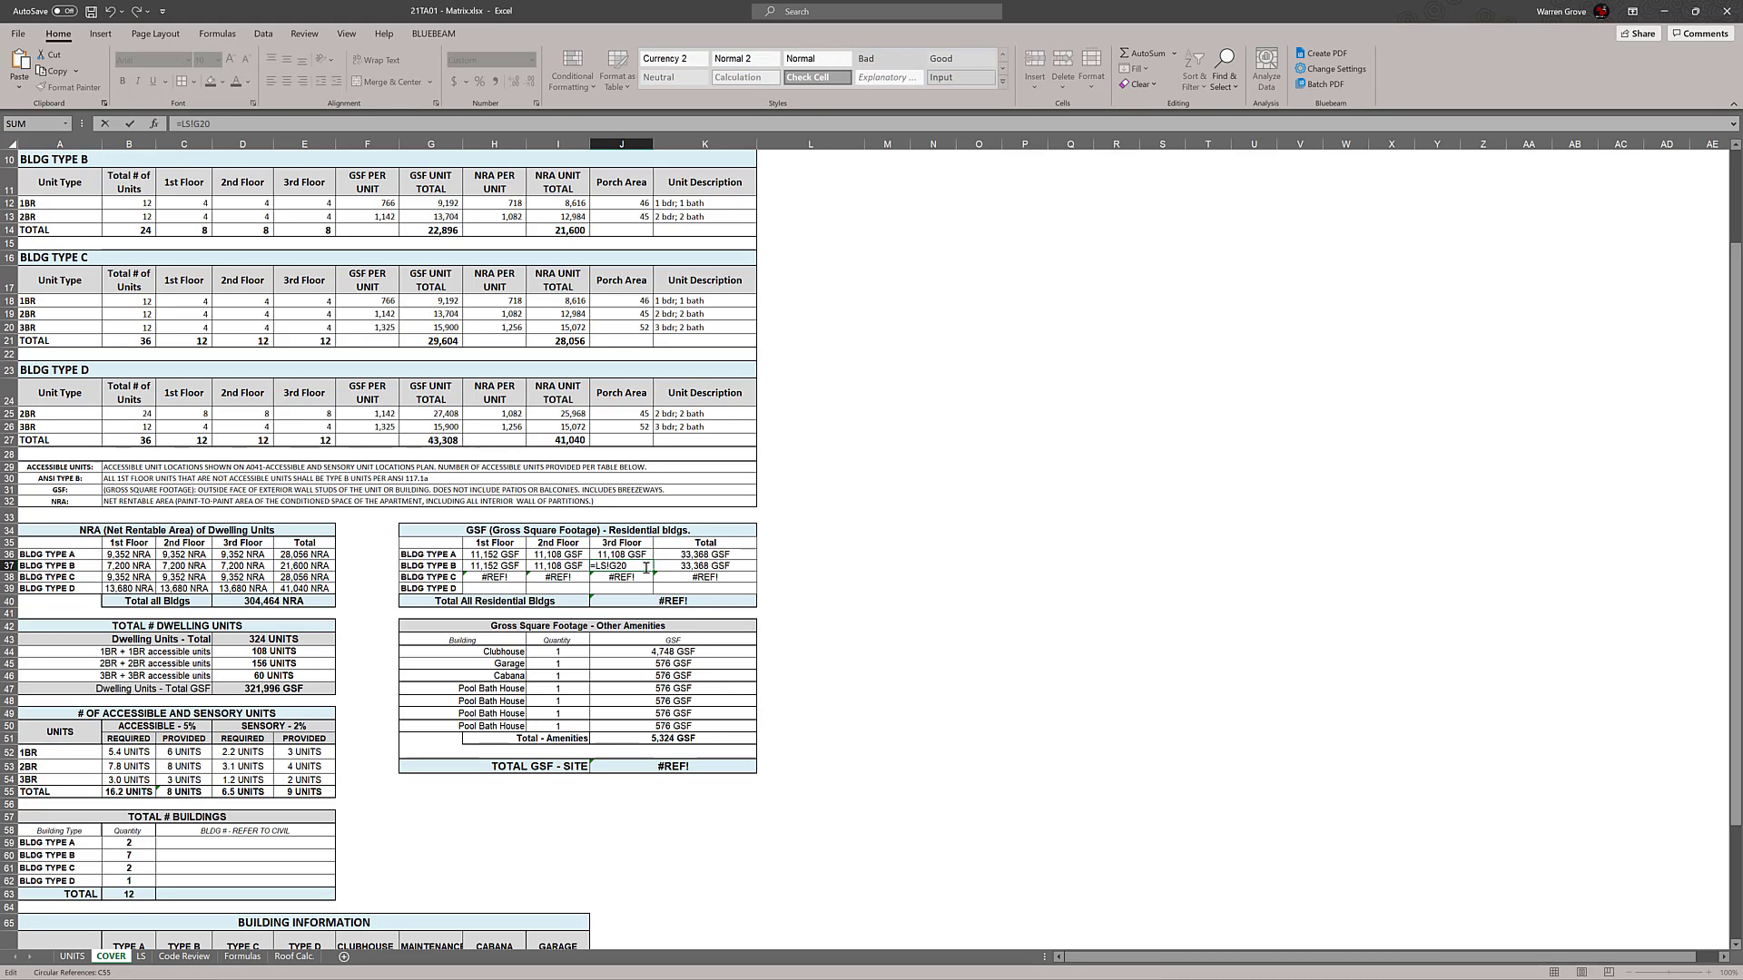
click(849, 580)
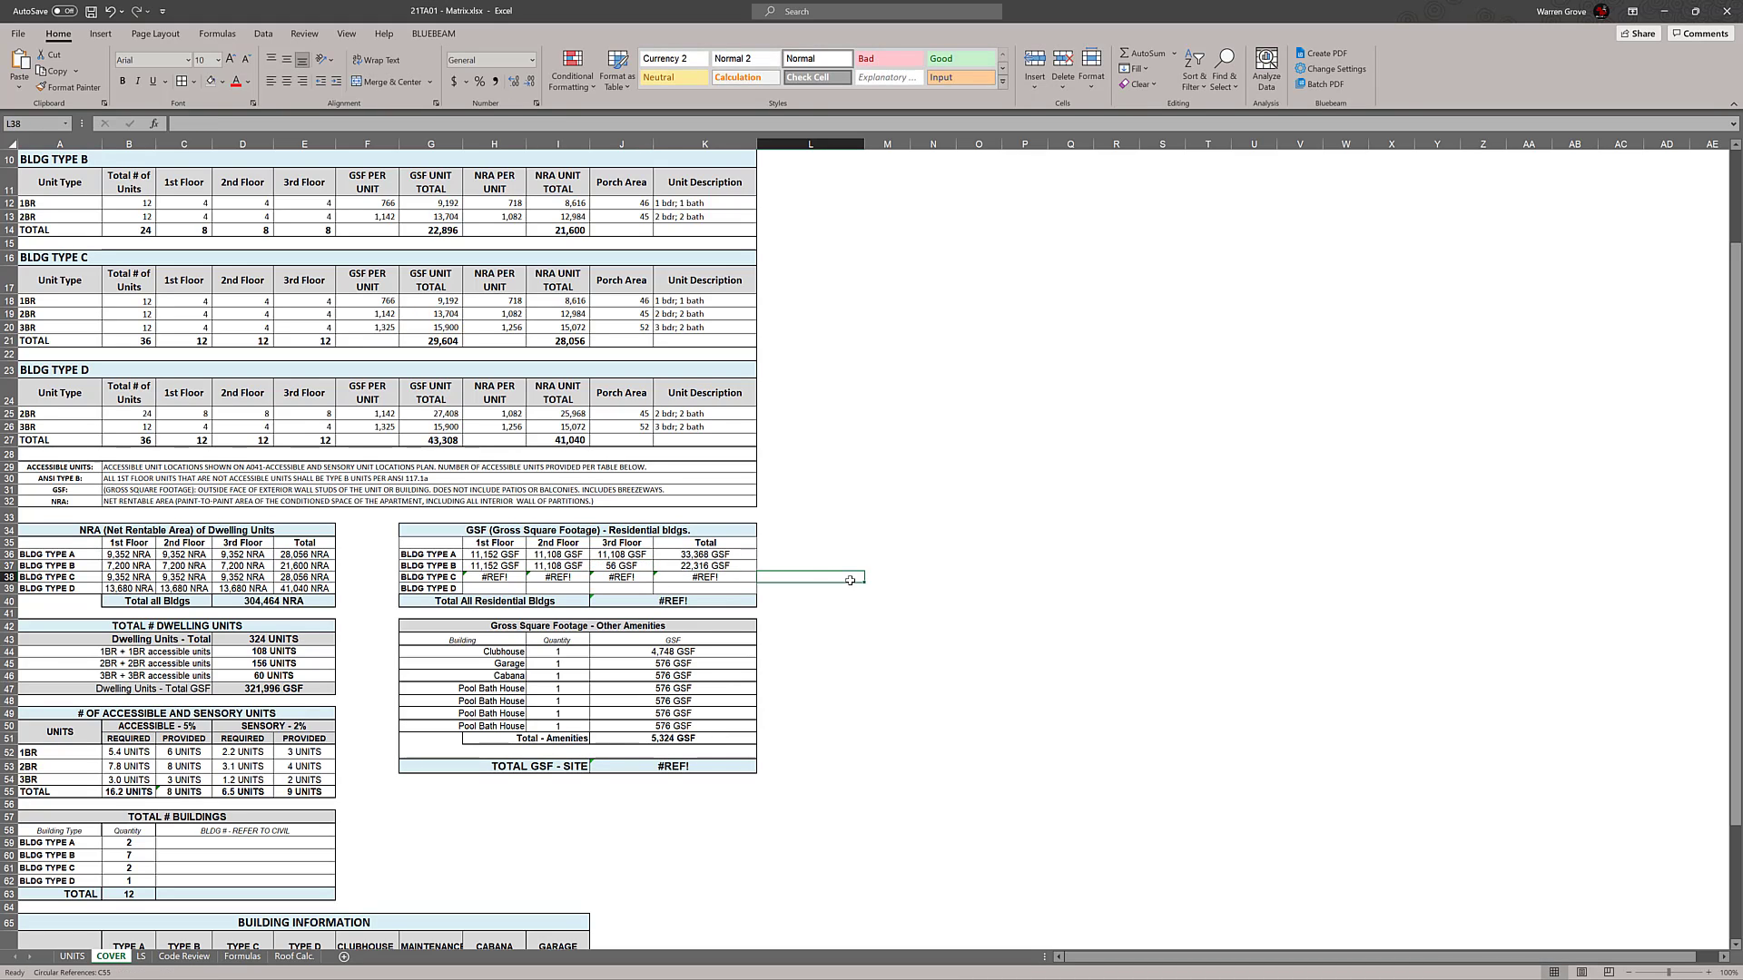
double_click(632, 567)
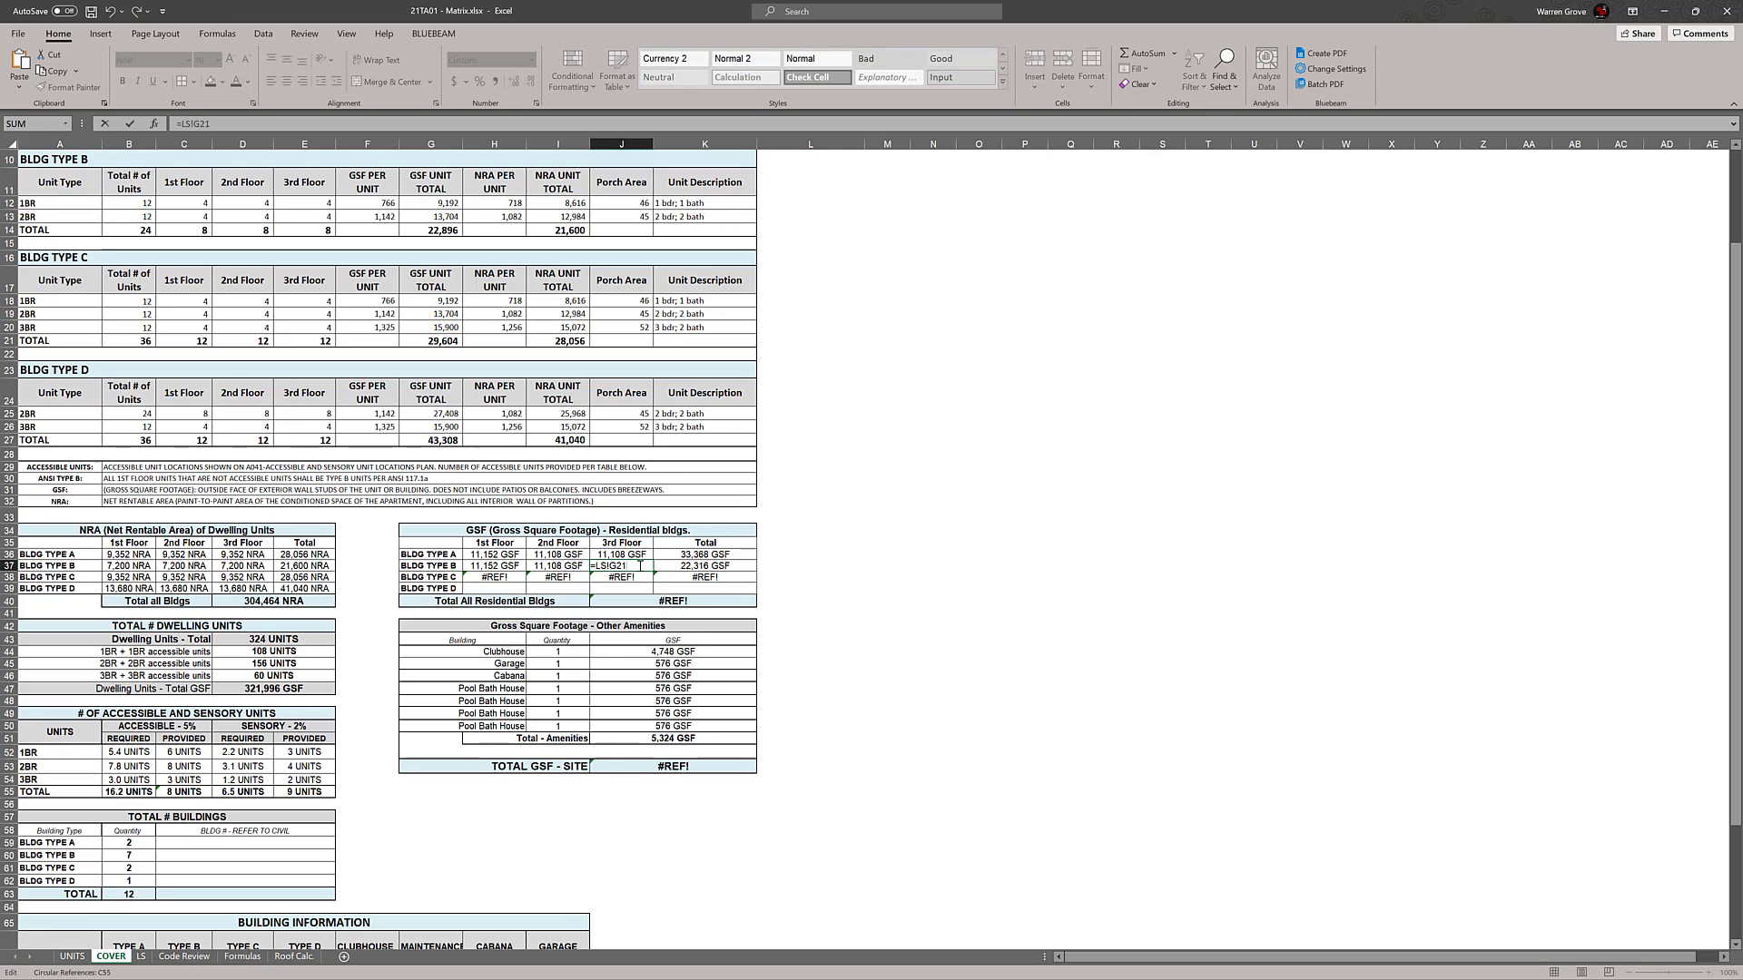
text(0)
key(Return)
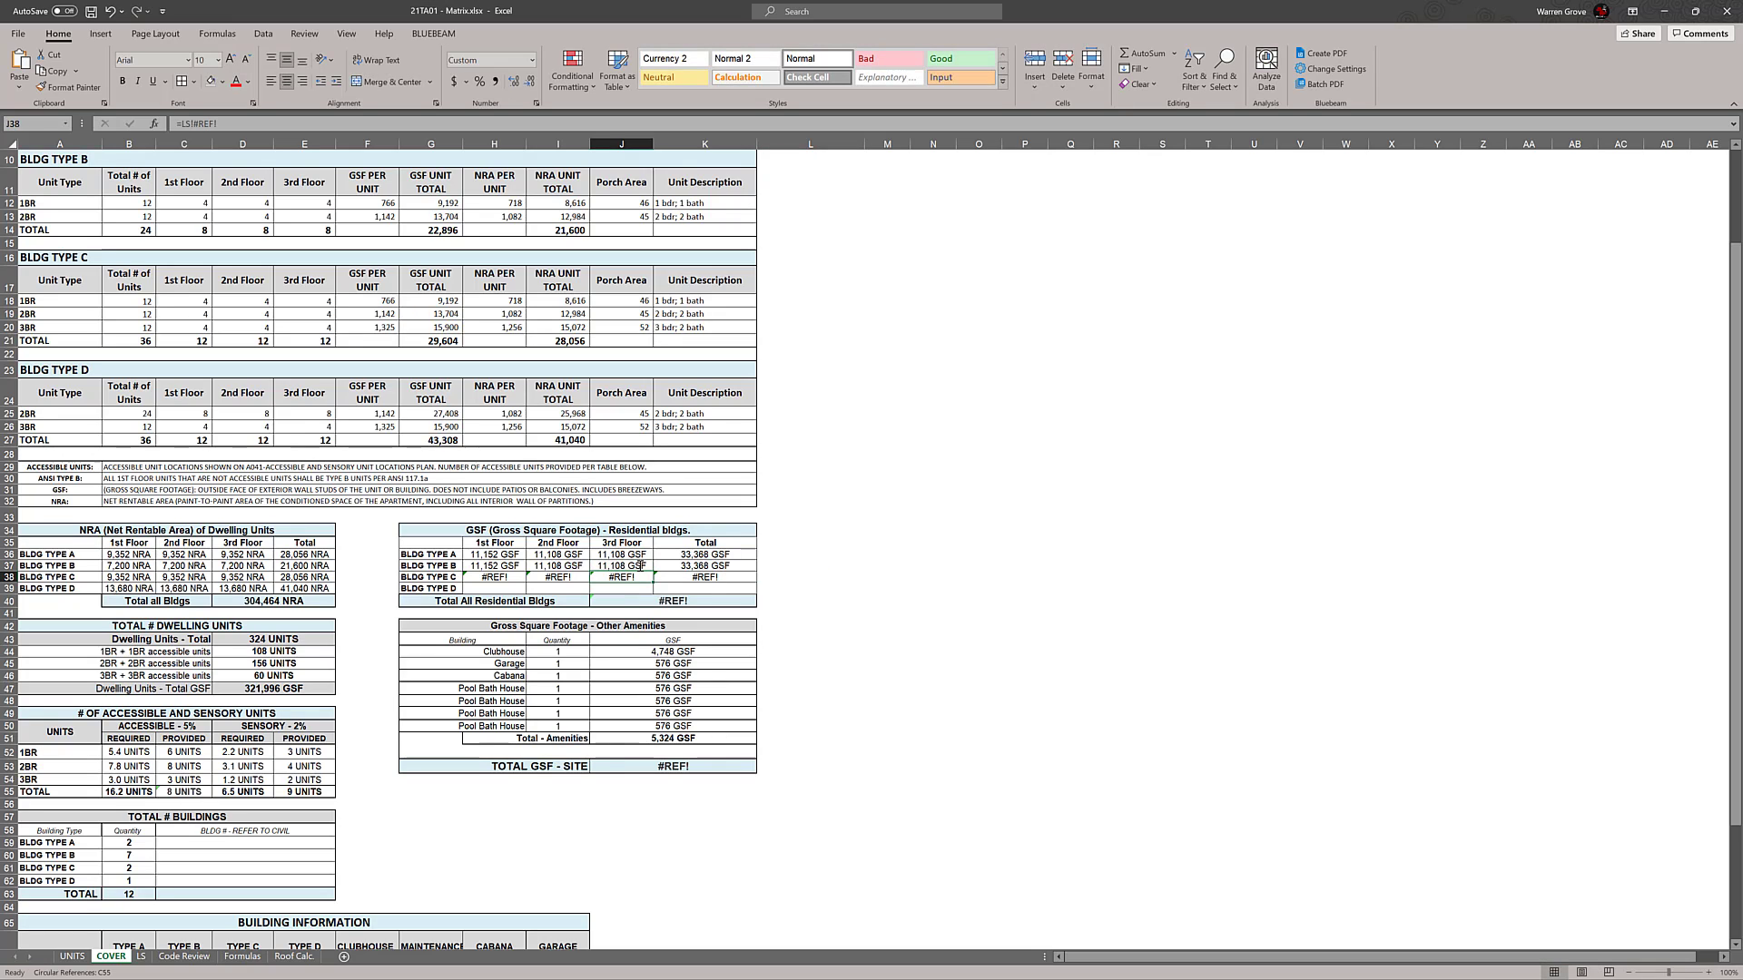
double_click(563, 566)
double_click(611, 566)
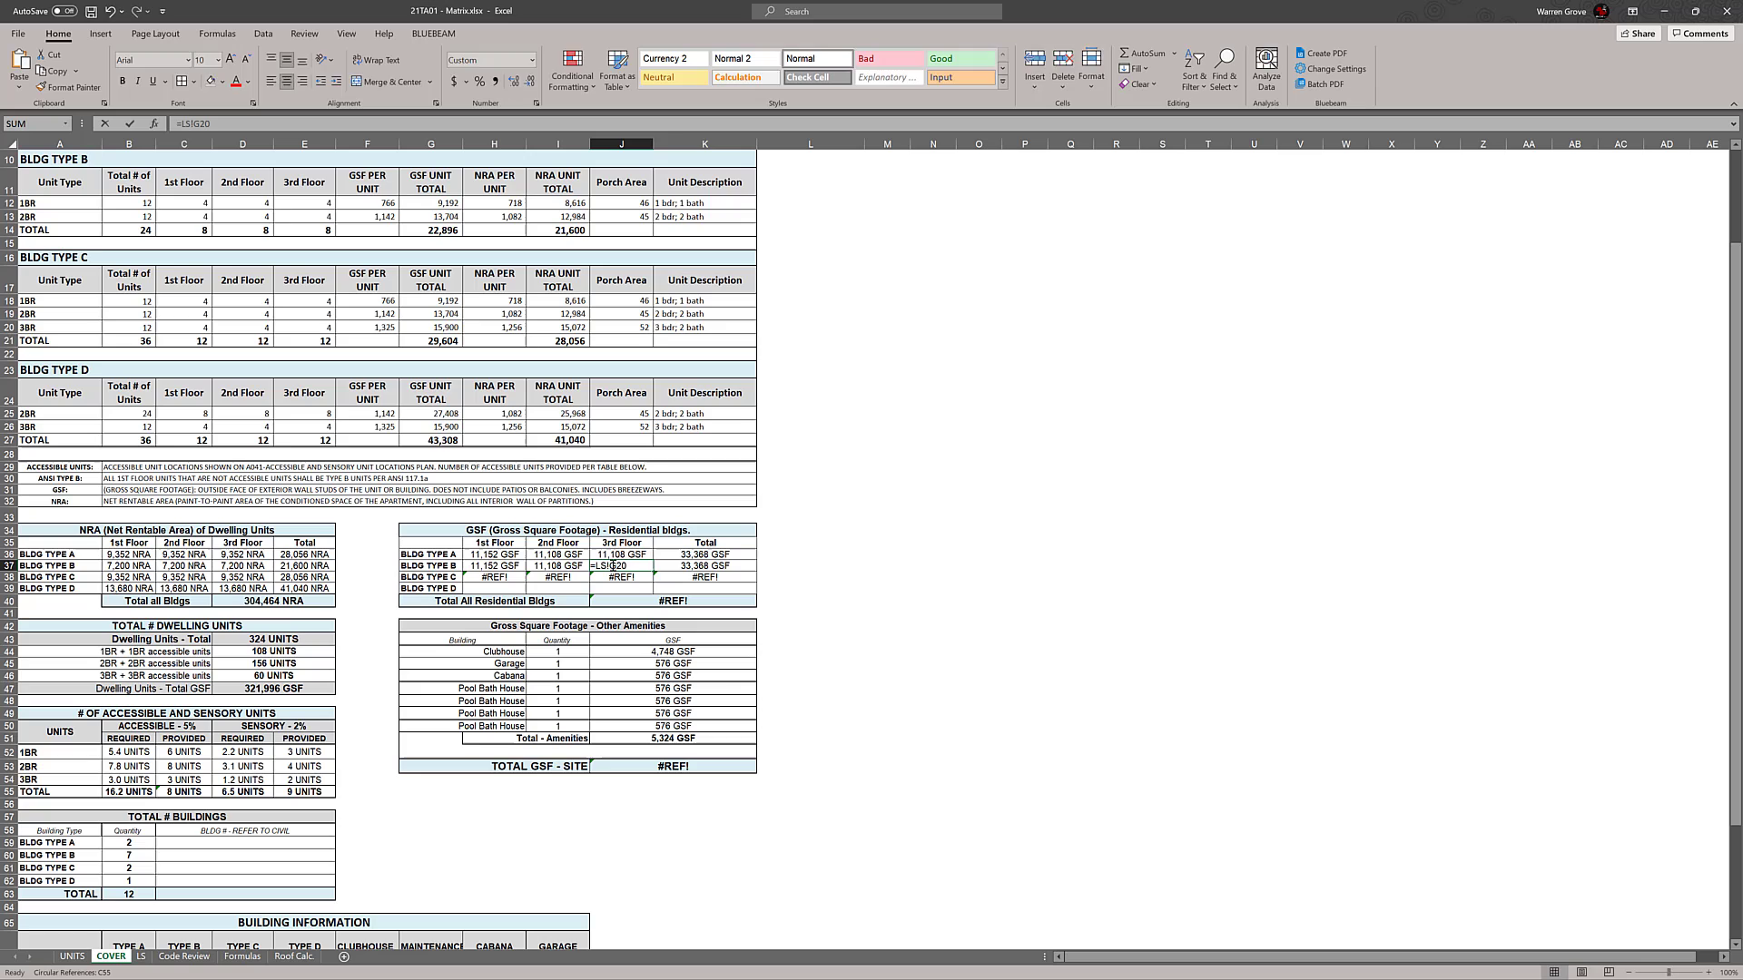
click(887, 580)
Link the Building Type C 1st Floor GSF in H38 to its first-floor Floor Gross area on the LS sheet, cell E31
click(502, 578)
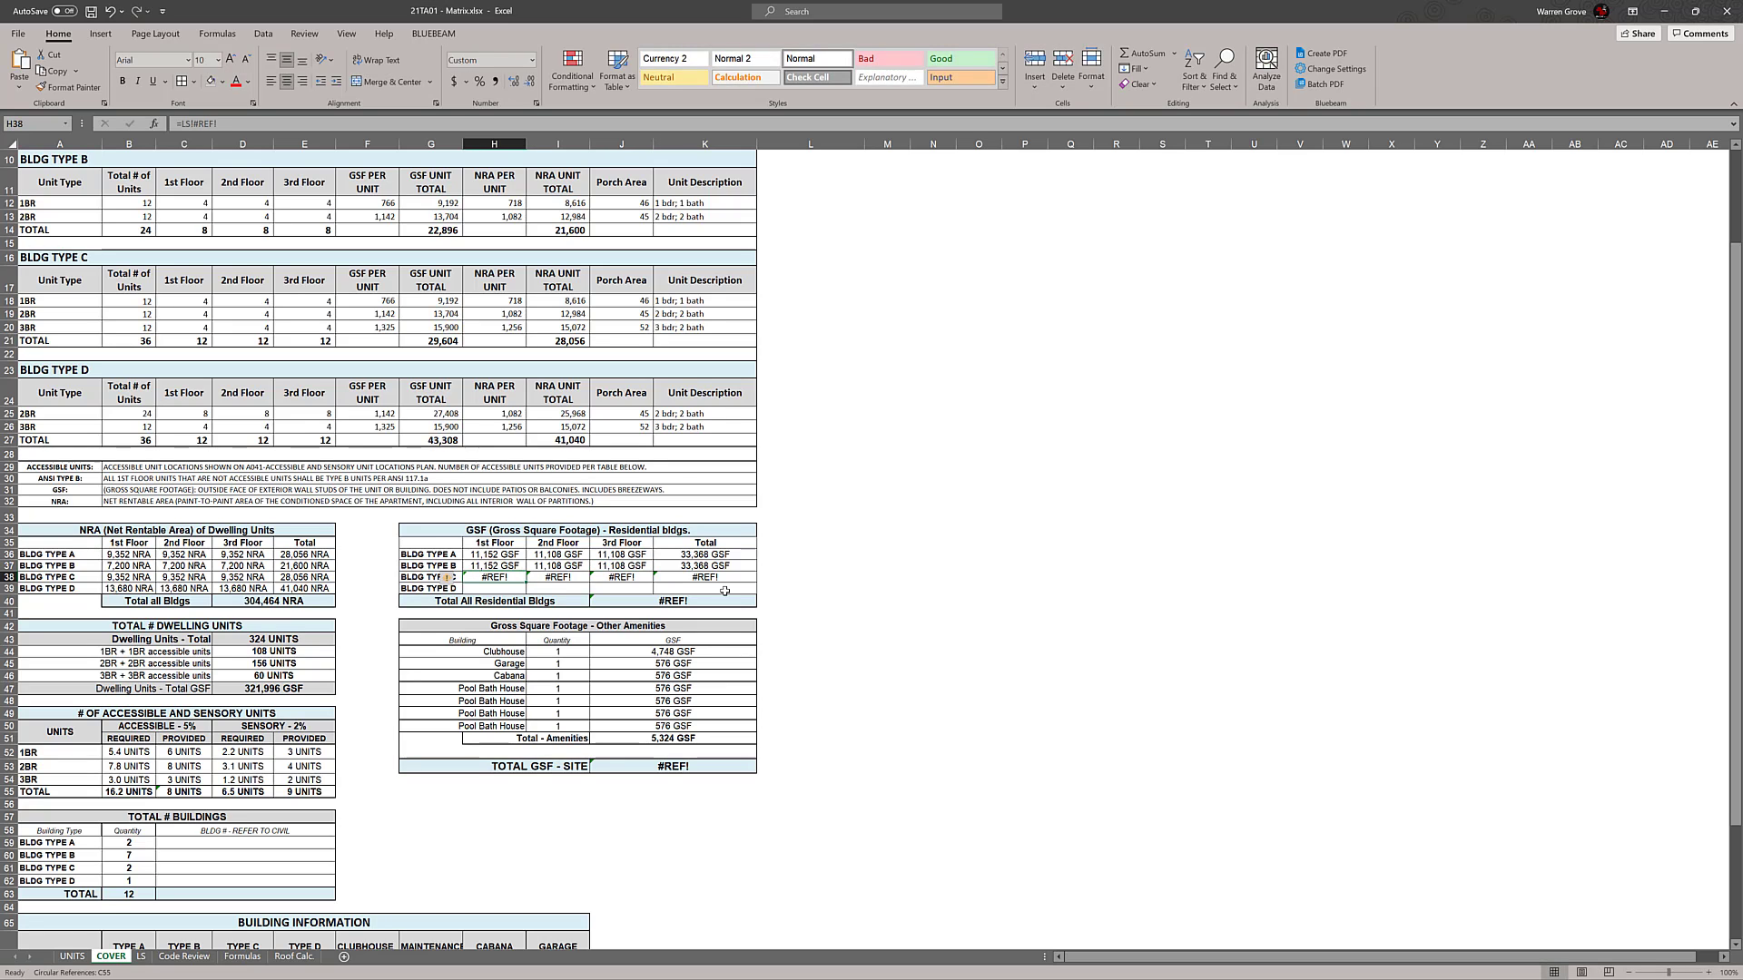
text(=)
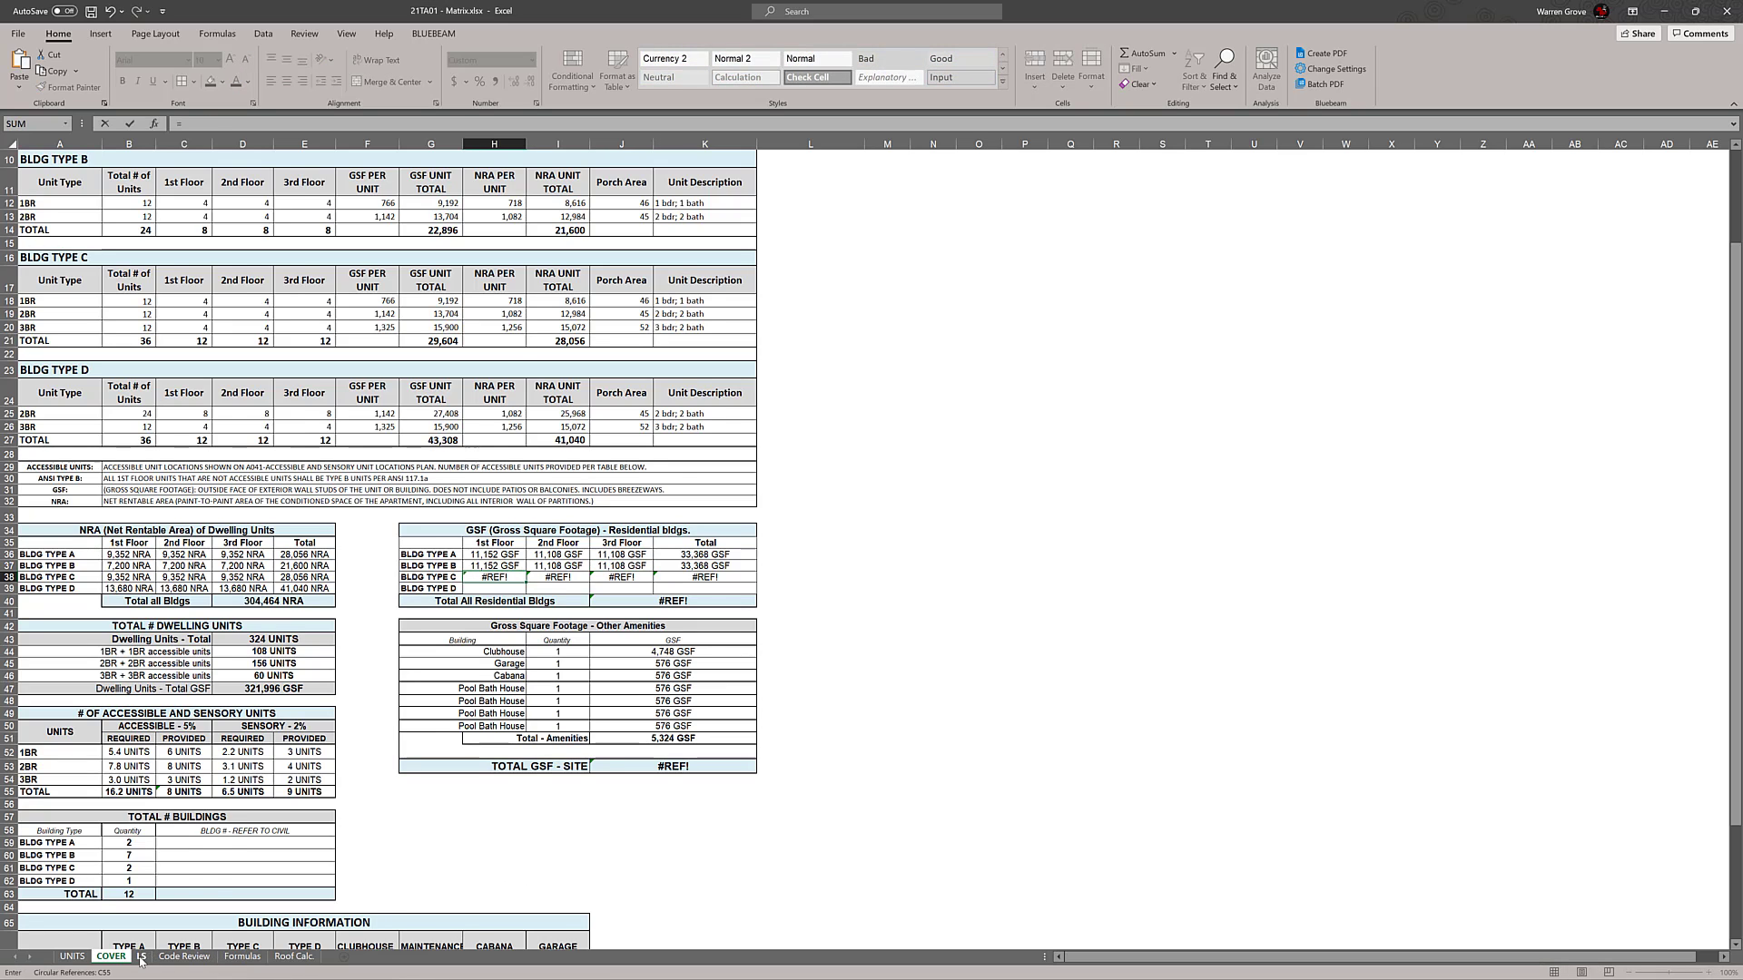
click(142, 956)
scroll(302, 754, down, 1)
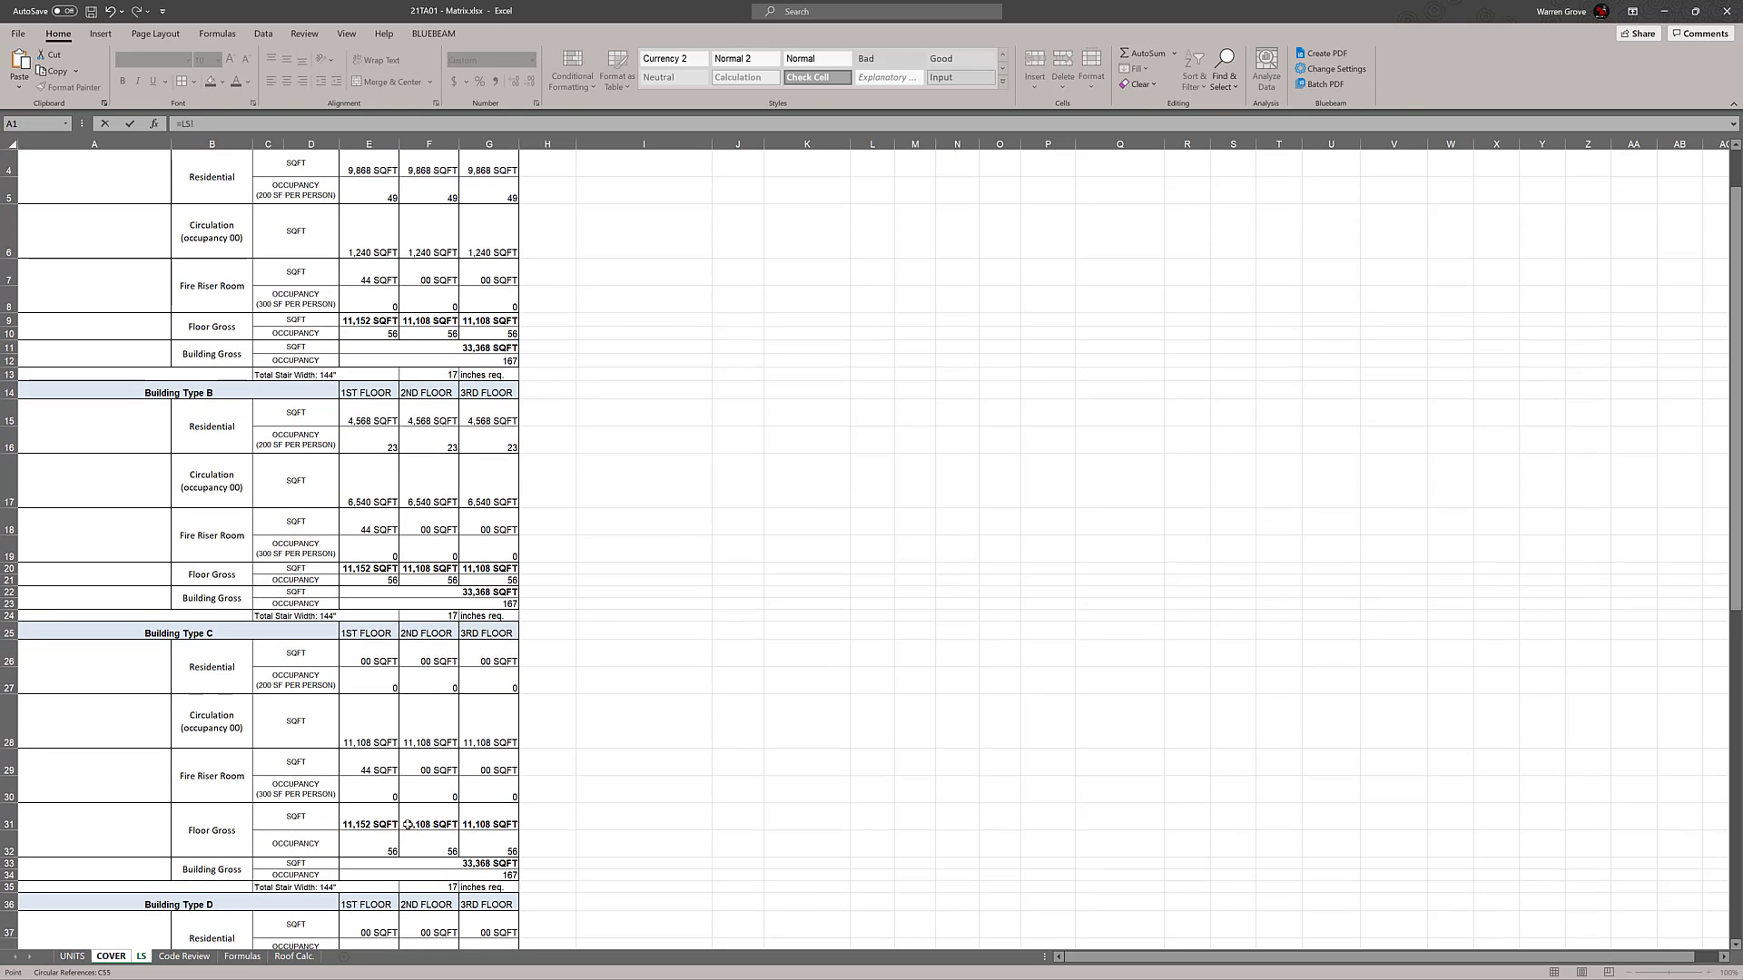
click(396, 816)
key(Return)
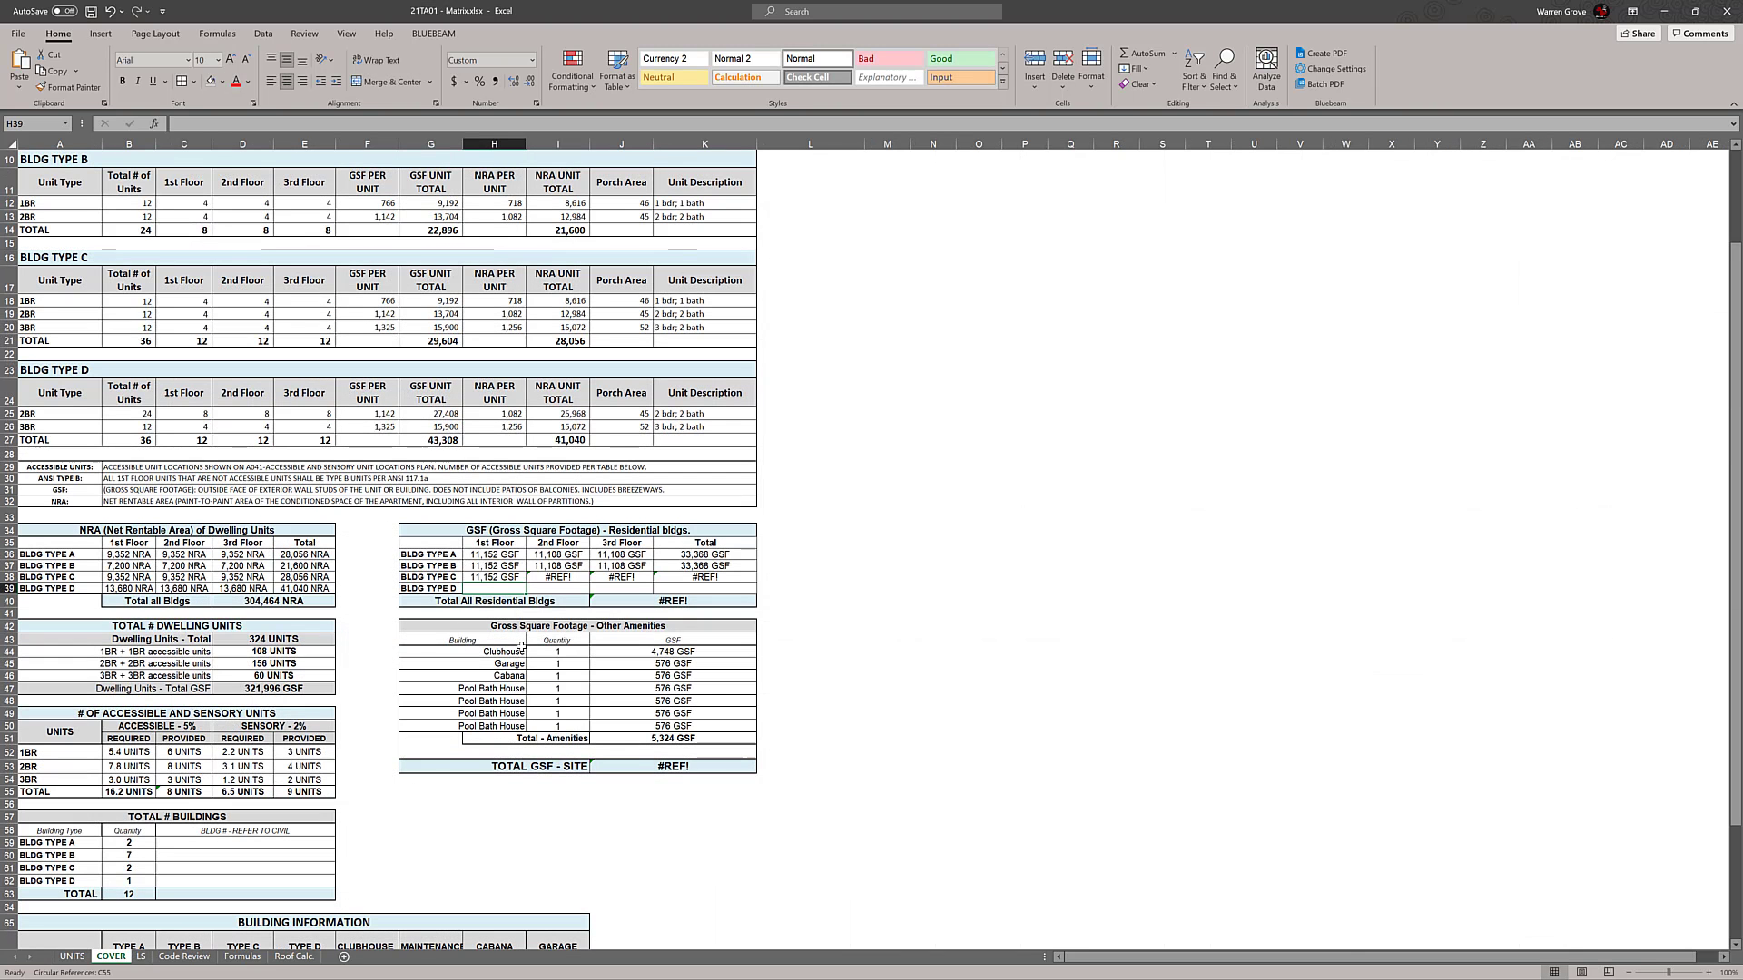
Copy the Building Type C 1st Floor GSF formula from H38 across to the 2nd and 3rd Floor cells, I38:J38
click(513, 574)
drag(527, 584, 624, 581)
click(932, 587)
Link the Building Type D 1st Floor GSF in H39 to its first-floor Floor Gross area on the LS sheet, cell E42
scroll(932, 587, down, 1)
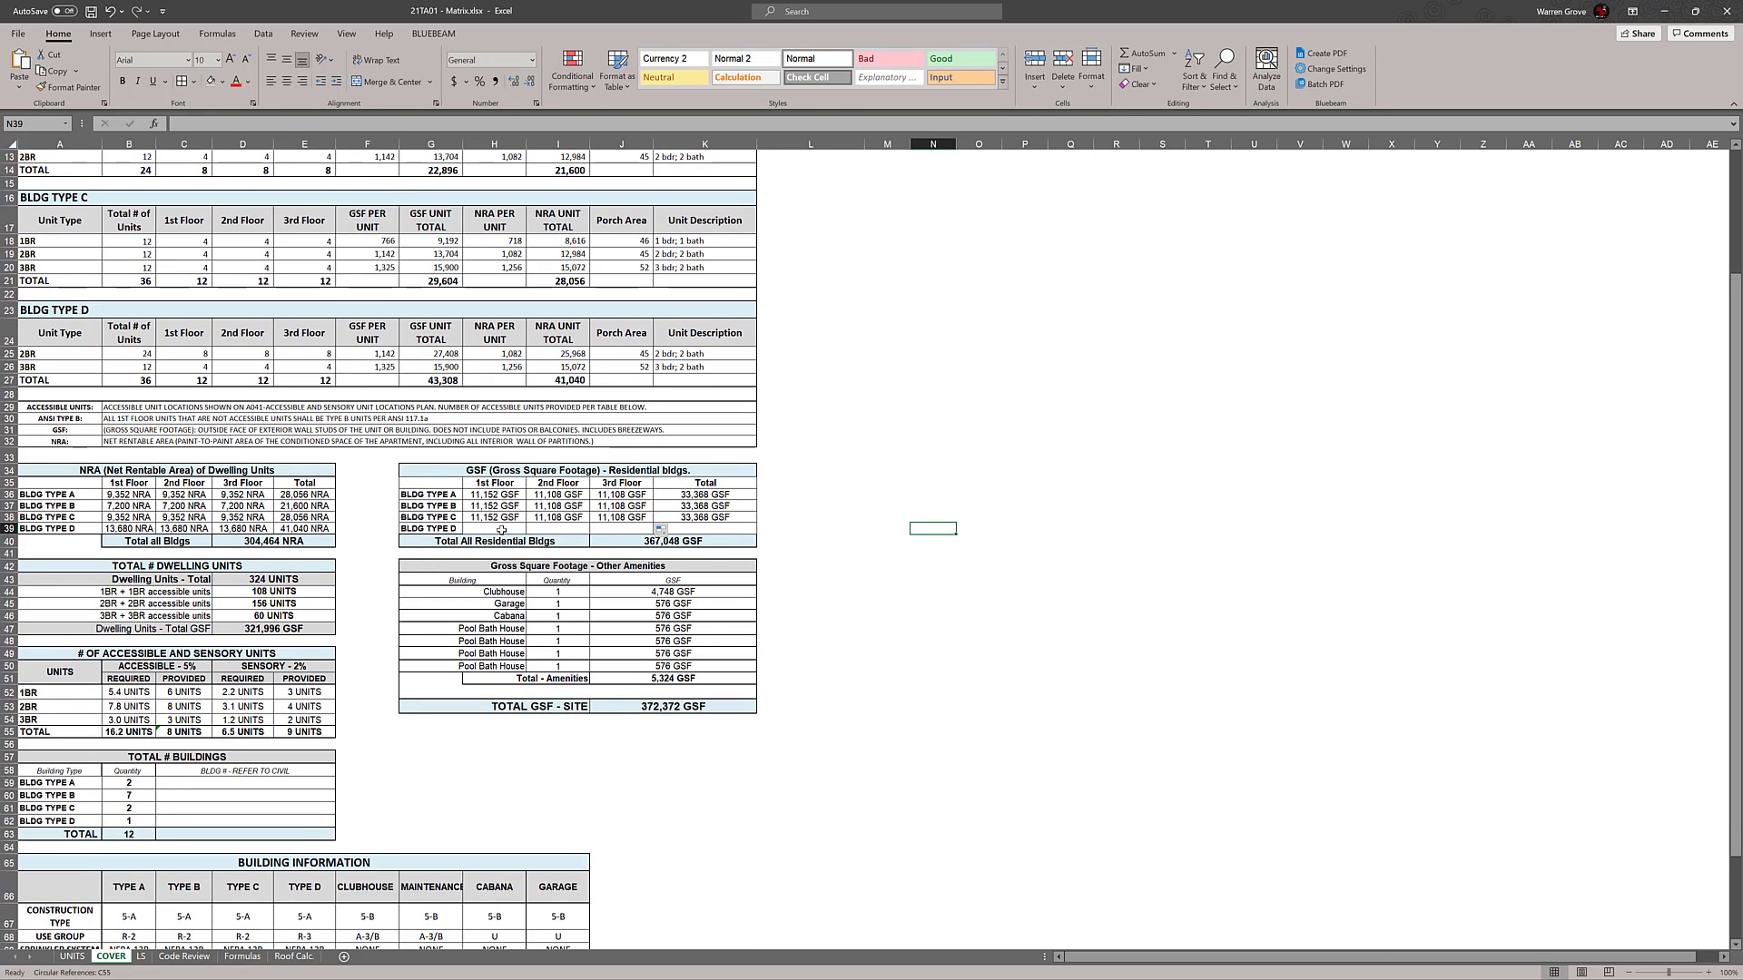
click(502, 529)
text(=)
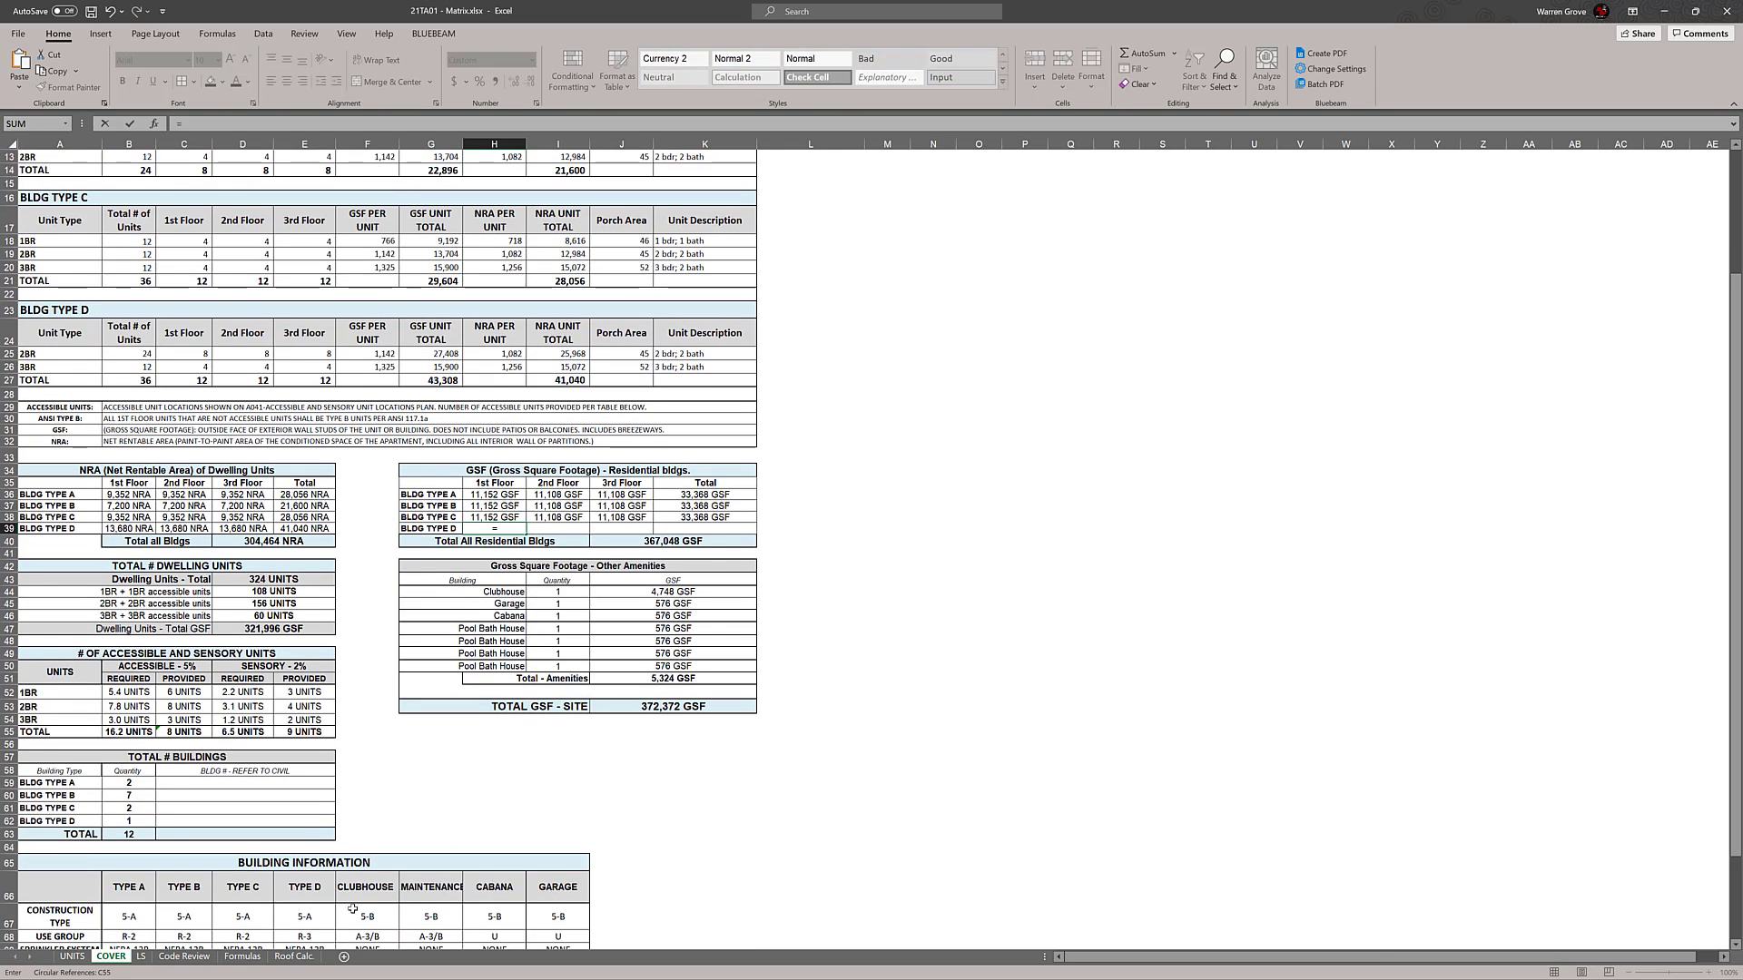
click(141, 955)
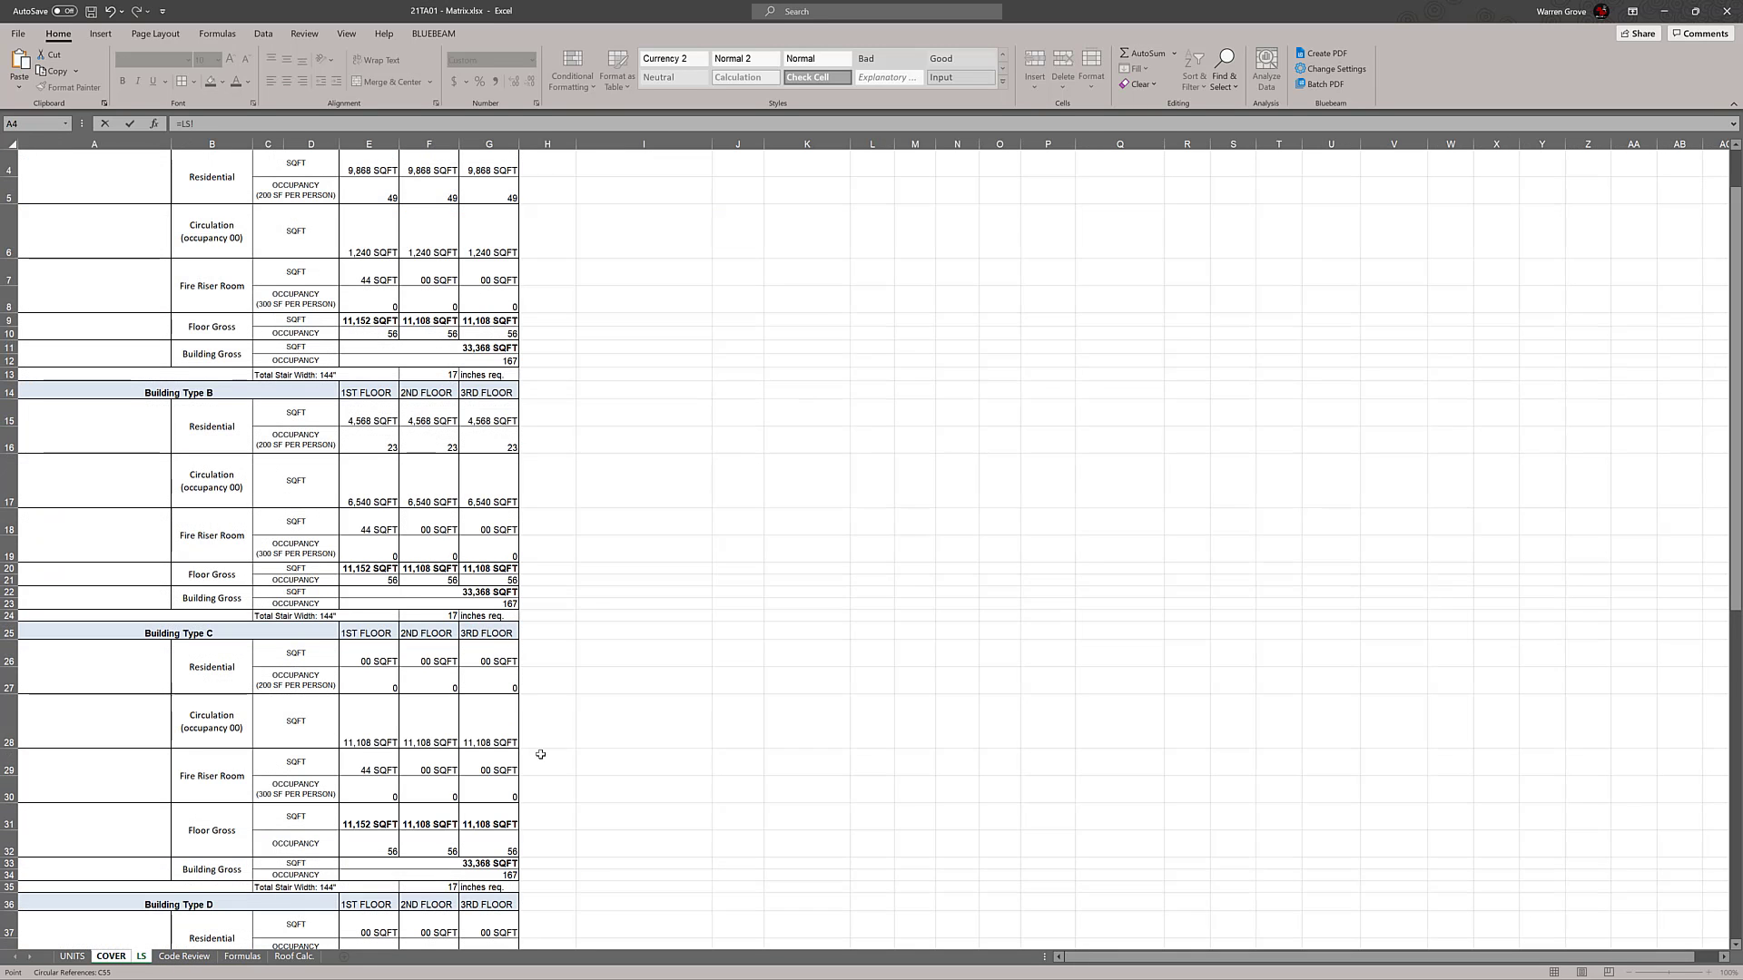
scroll(522, 699, down, 4)
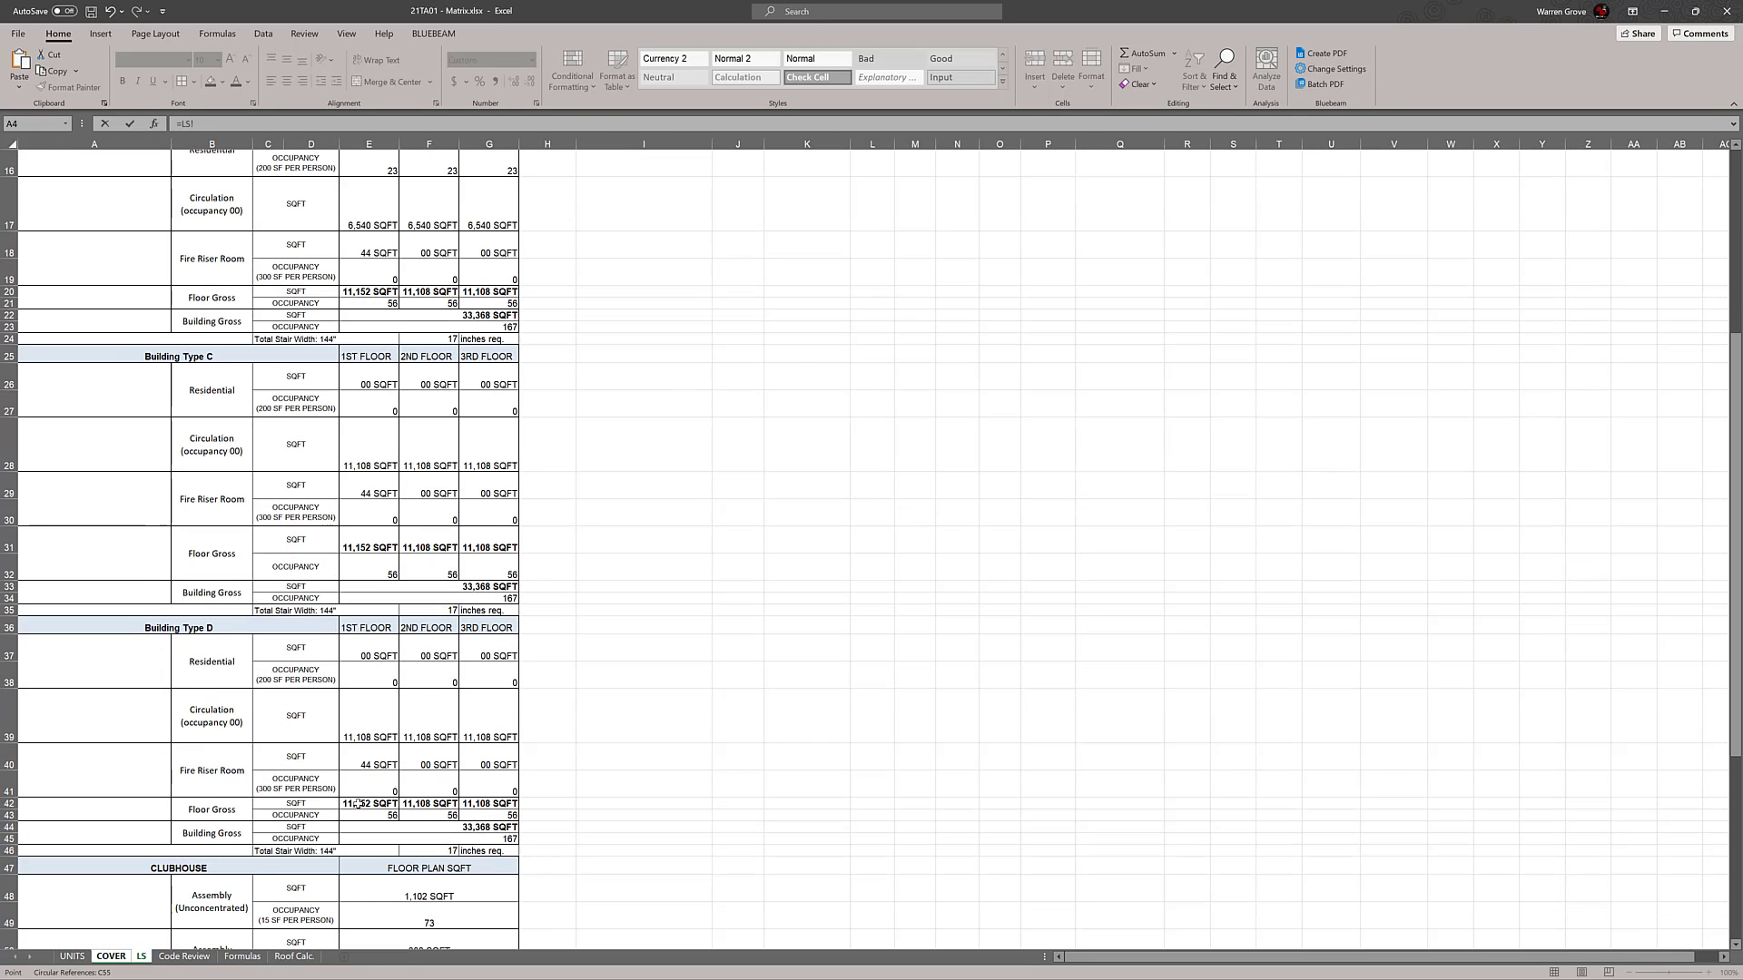
click(358, 803)
key(Return)
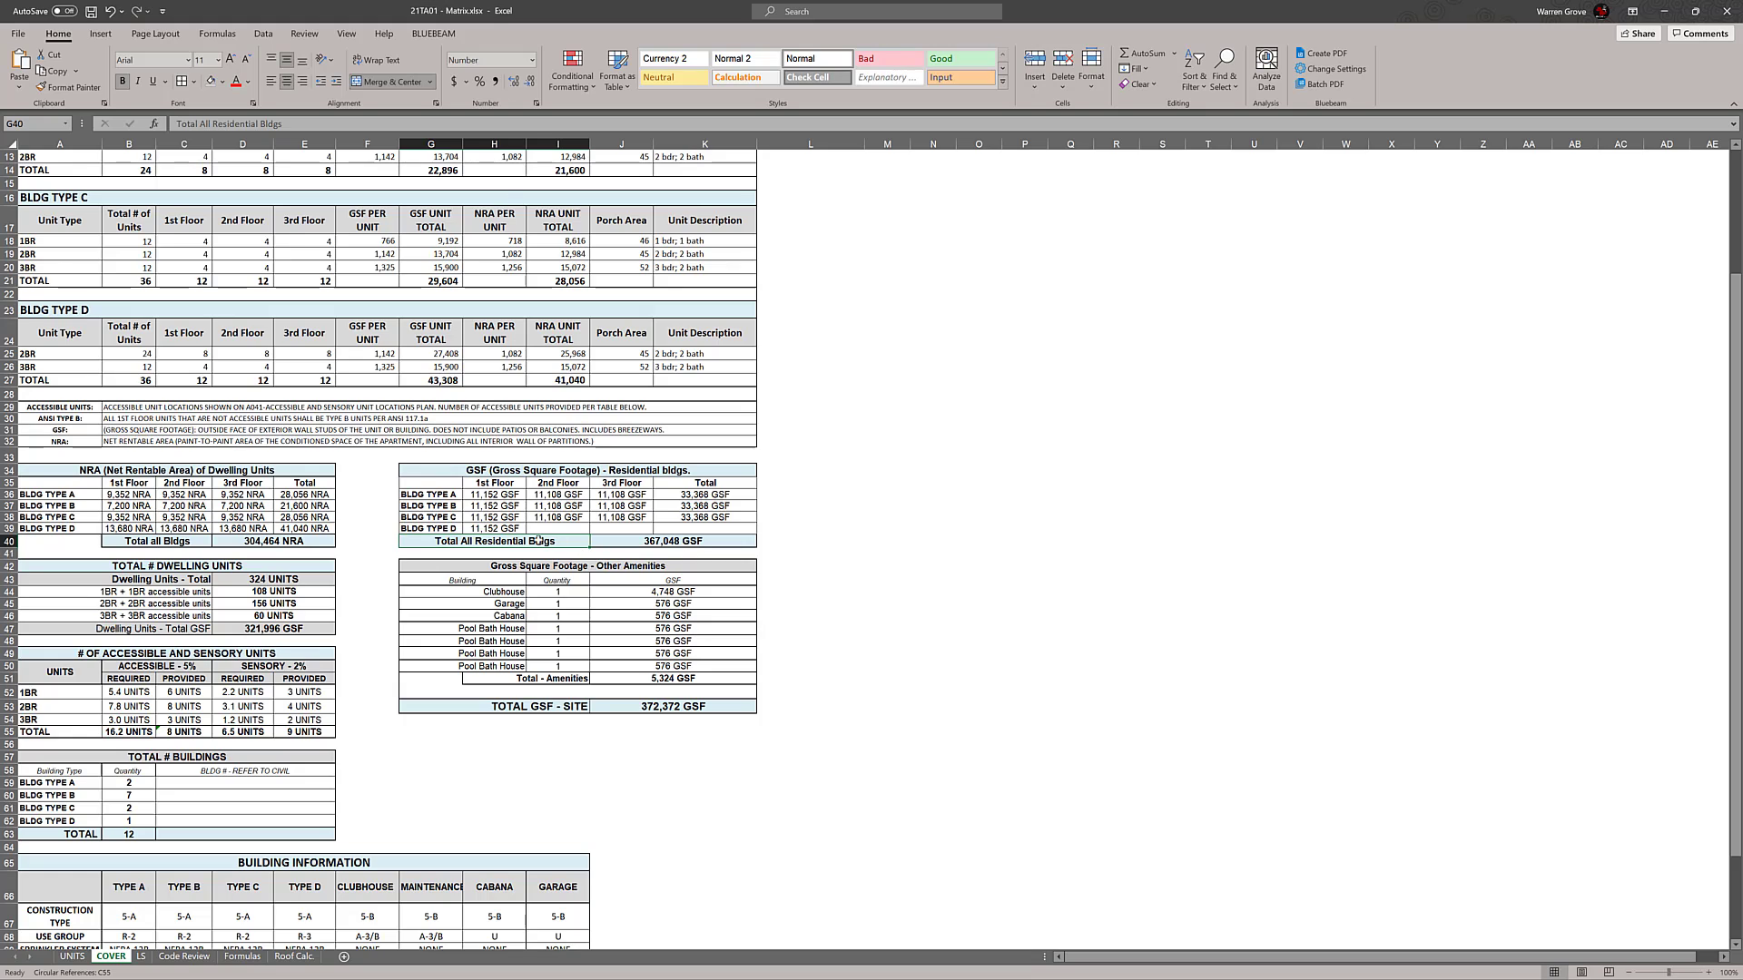
Copy the Building Type D GSF link from H39 across I39:J39 and the Total formula from K38 to K39
click(495, 528)
drag(525, 535, 640, 535)
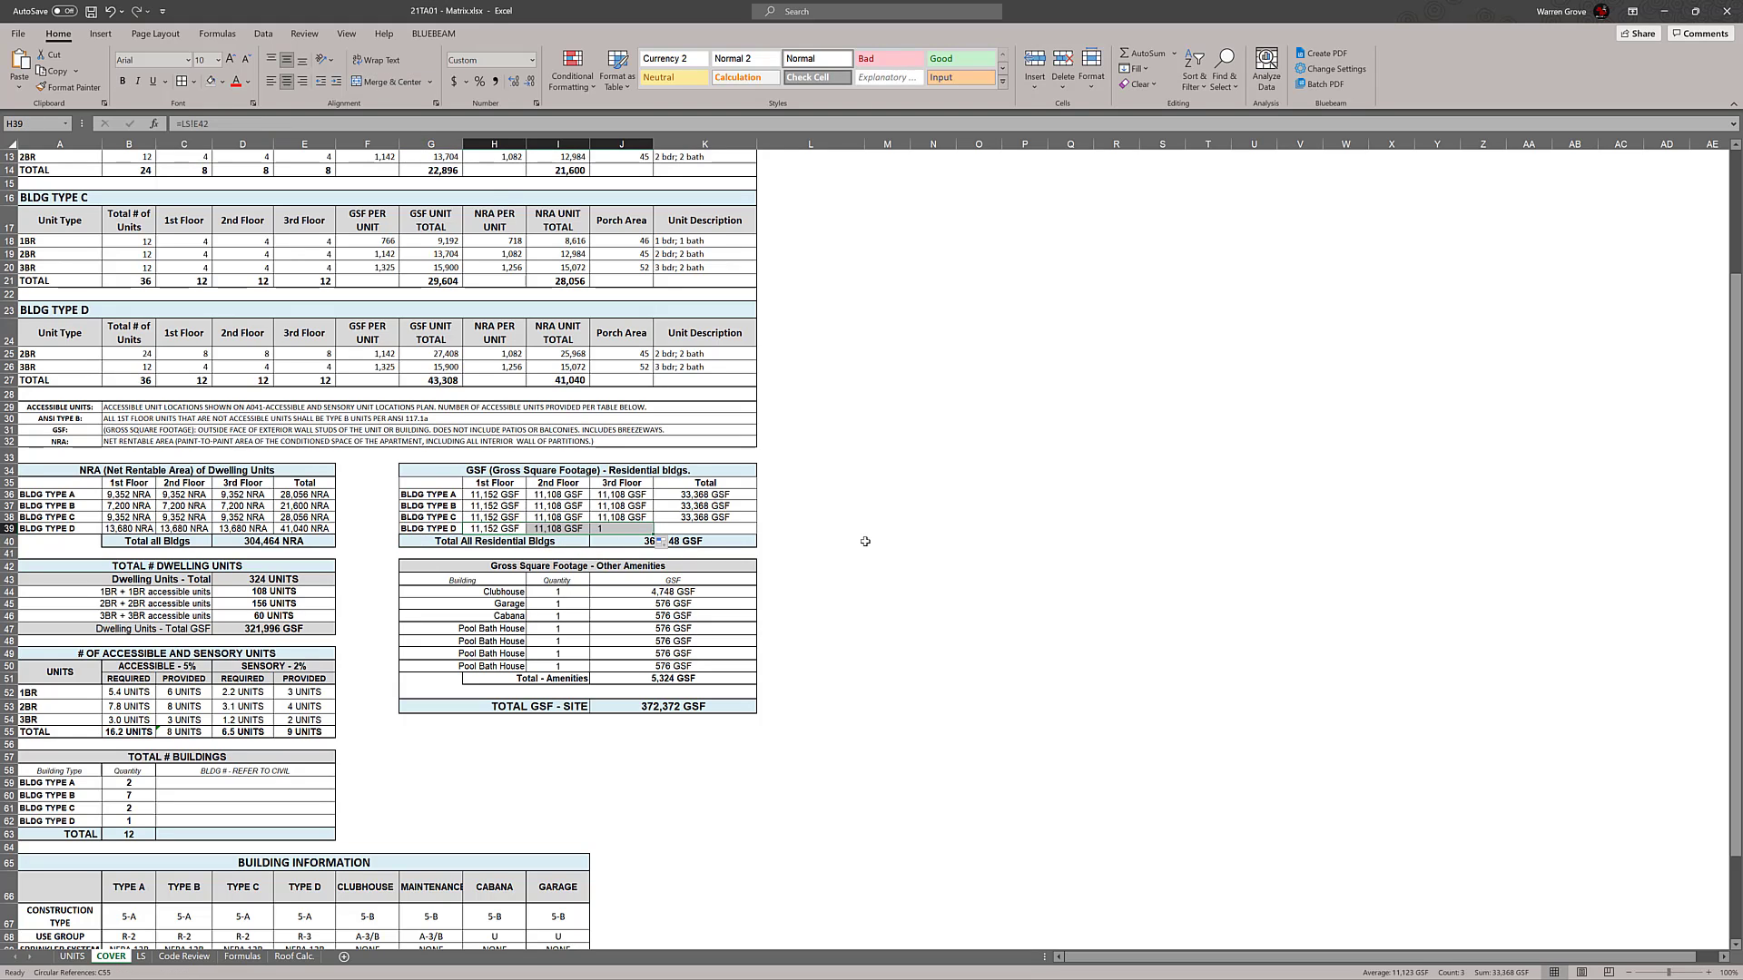
click(717, 517)
drag(756, 524, 756, 535)
double_click(745, 529)
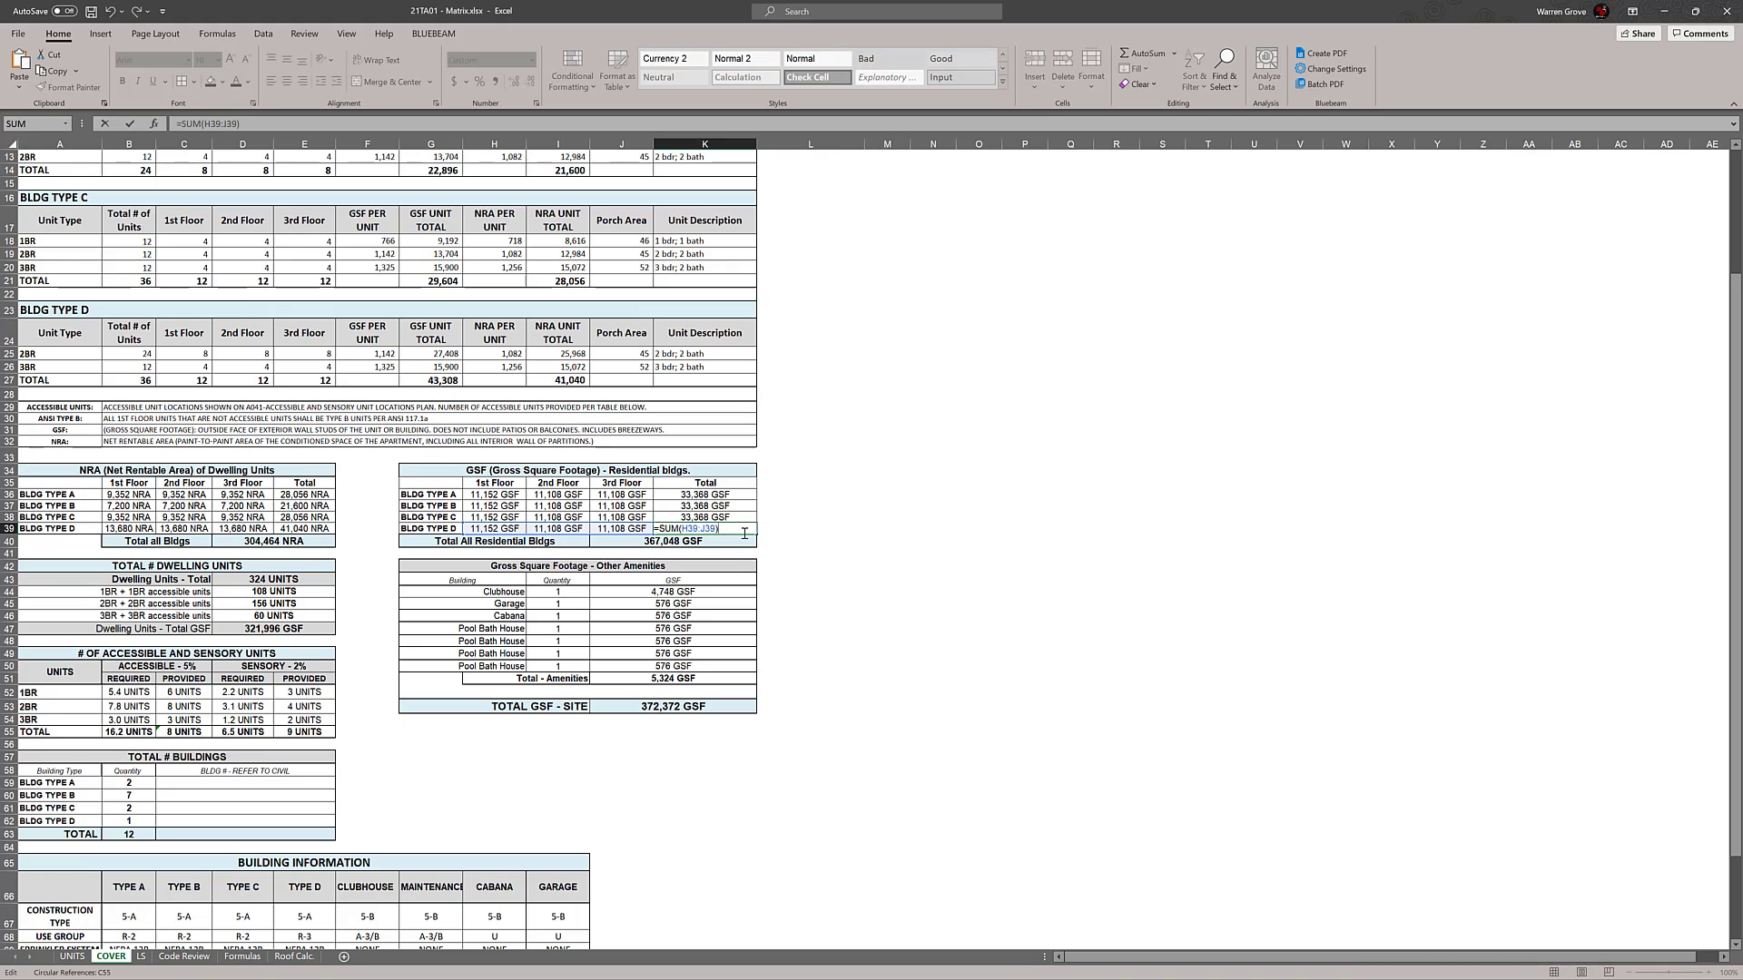
key(Escape)
Extend the Total All Residential Bldgs formula in J40 with Building Type D's total GSF times its building quantity, +(K39*B62)
double_click(749, 540)
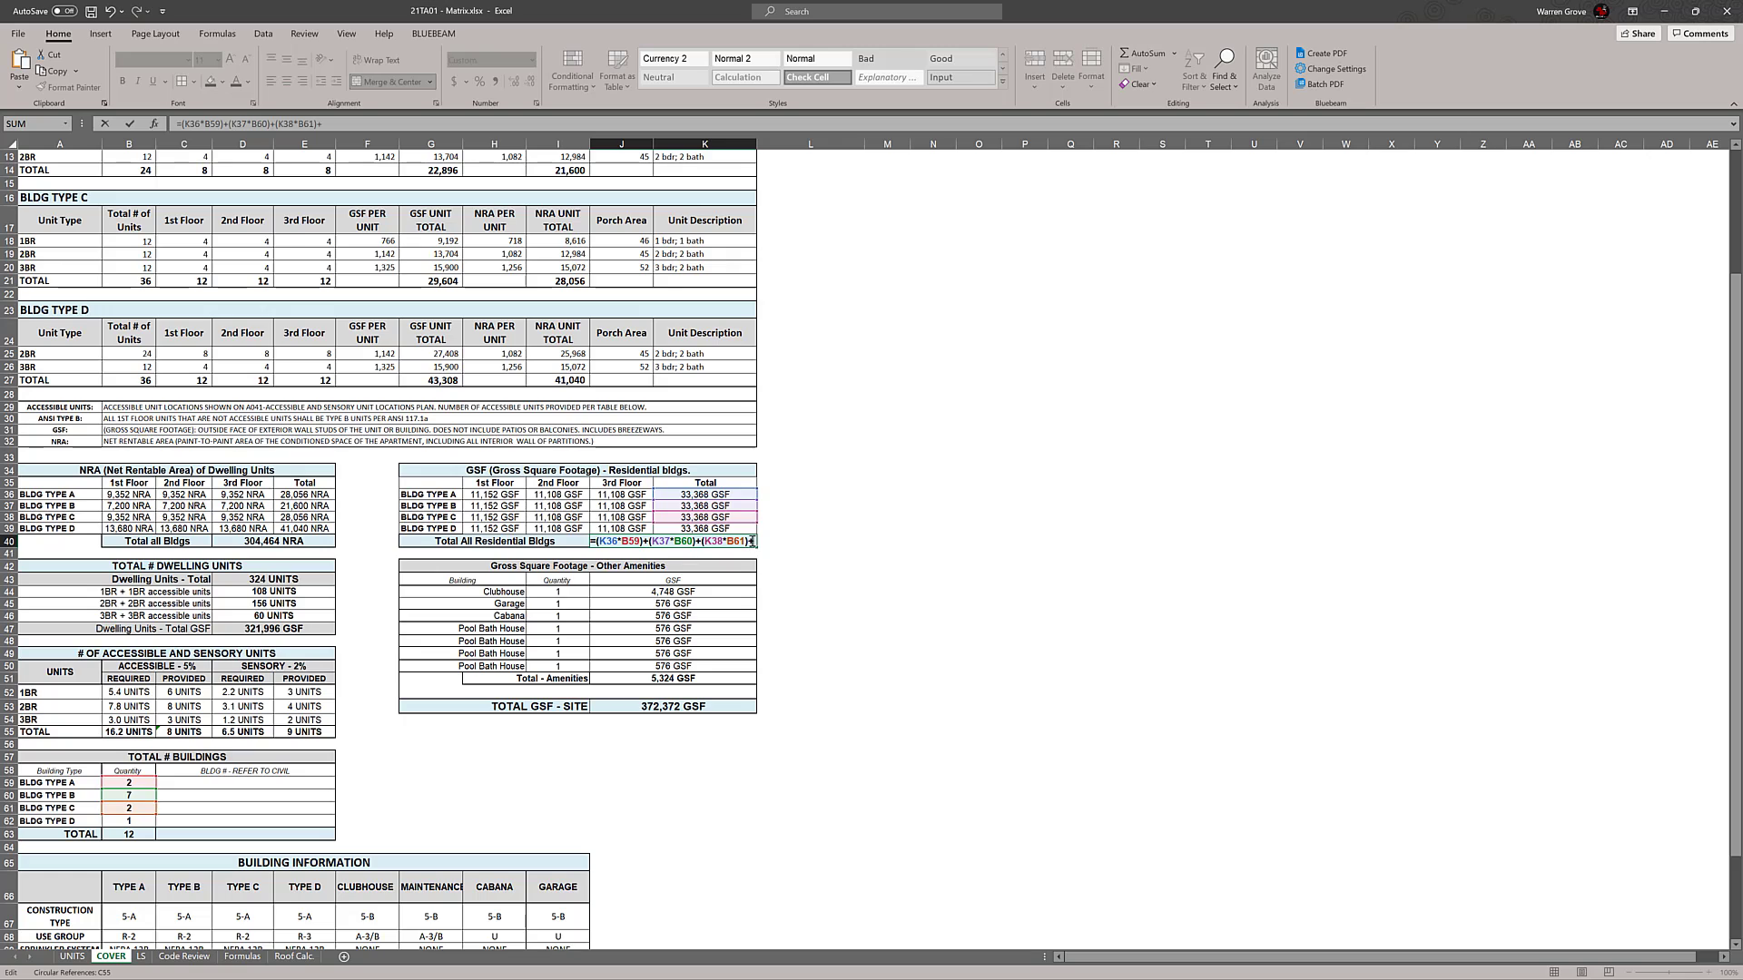
text(+()
click(749, 533)
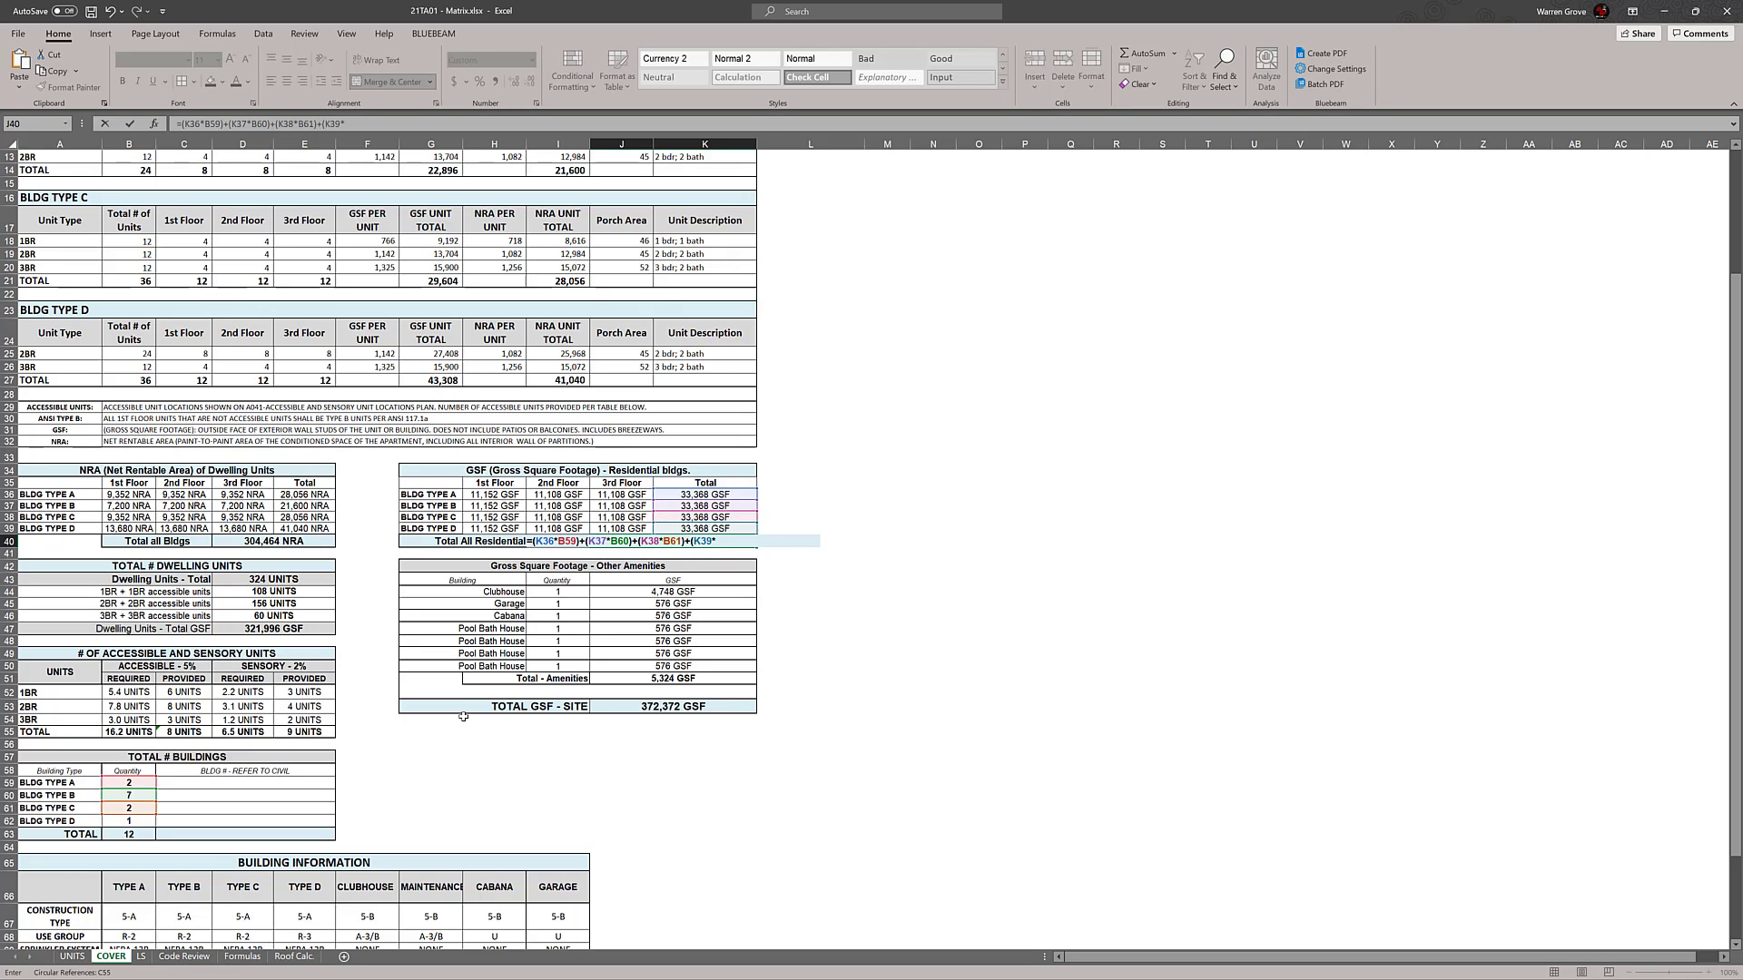
text(*)
click(143, 820)
key(Return)
click(1076, 615)
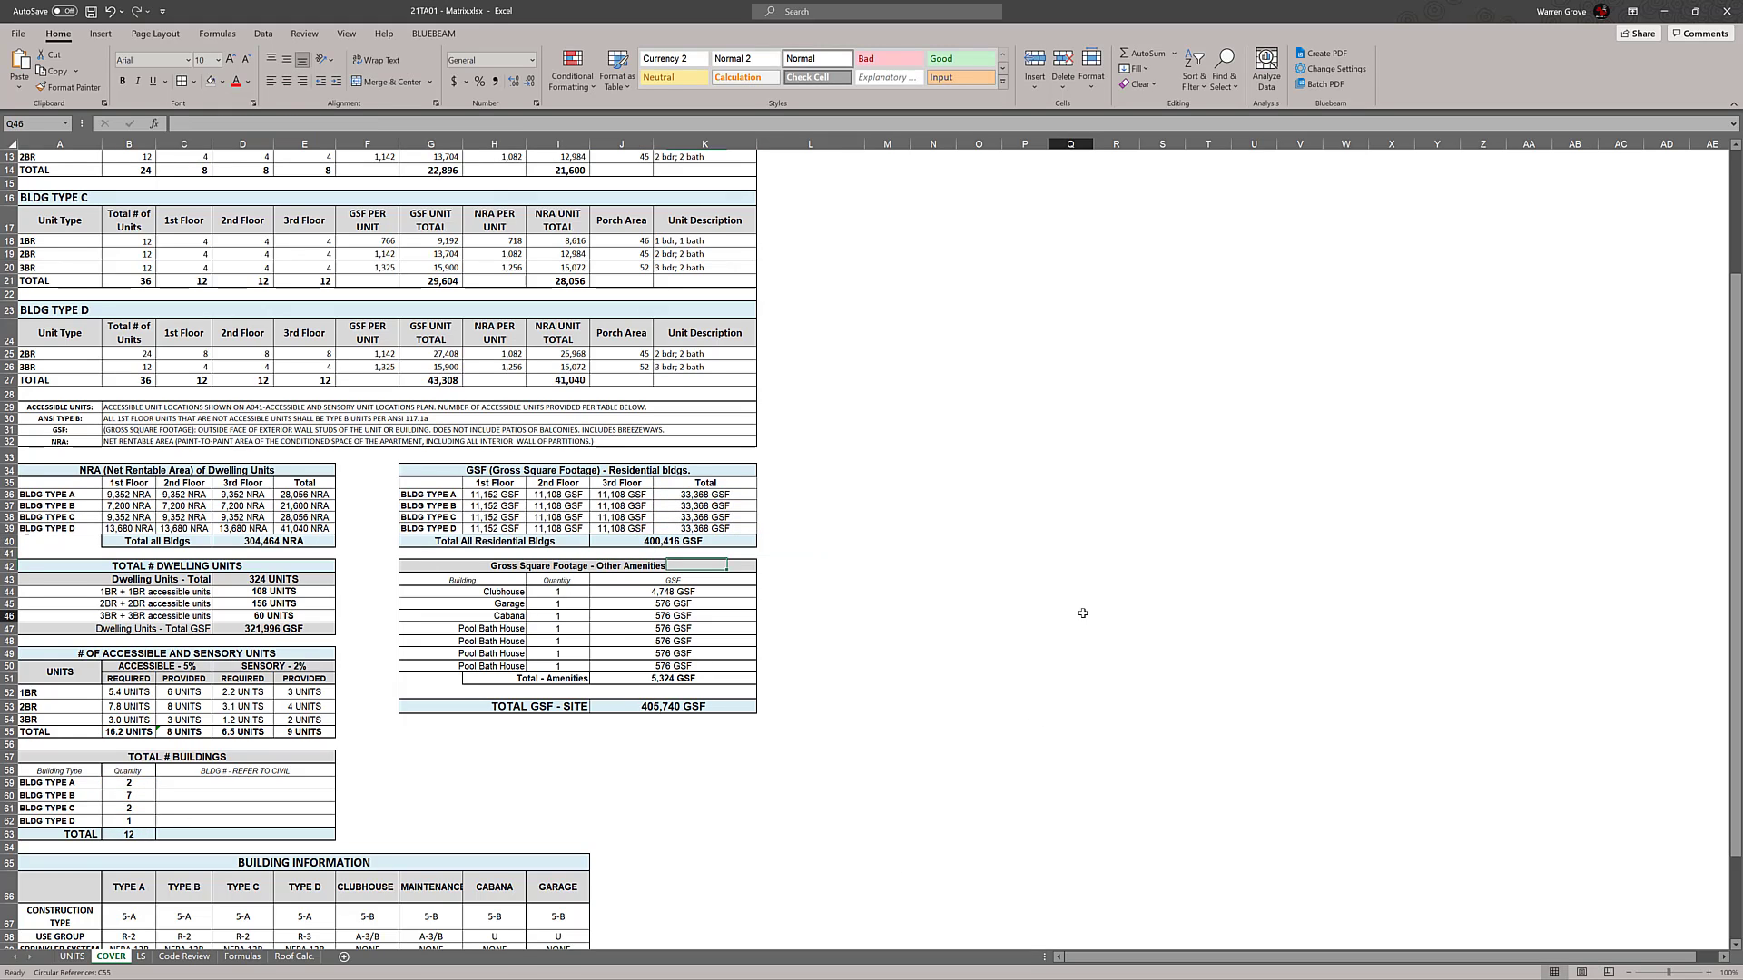
click(1016, 568)
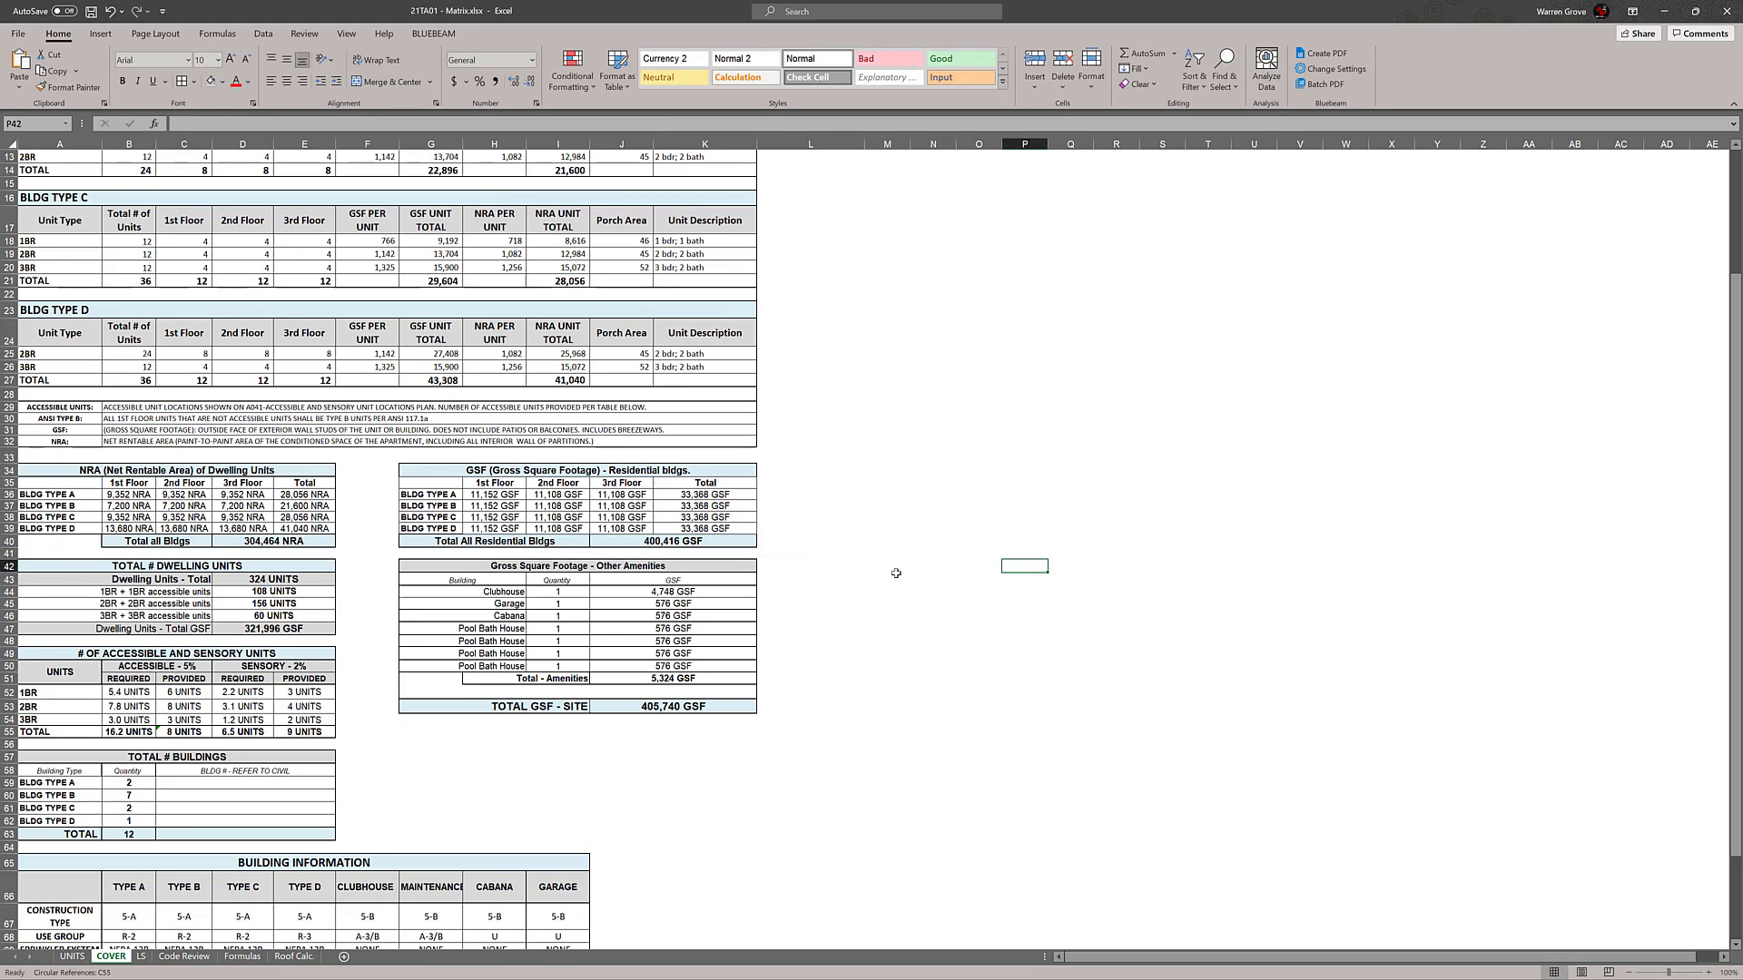
On the LS sheet, set Building Type D's 2nd Floor gross area in F42 to 18000
click(141, 956)
scroll(844, 733, down, 3)
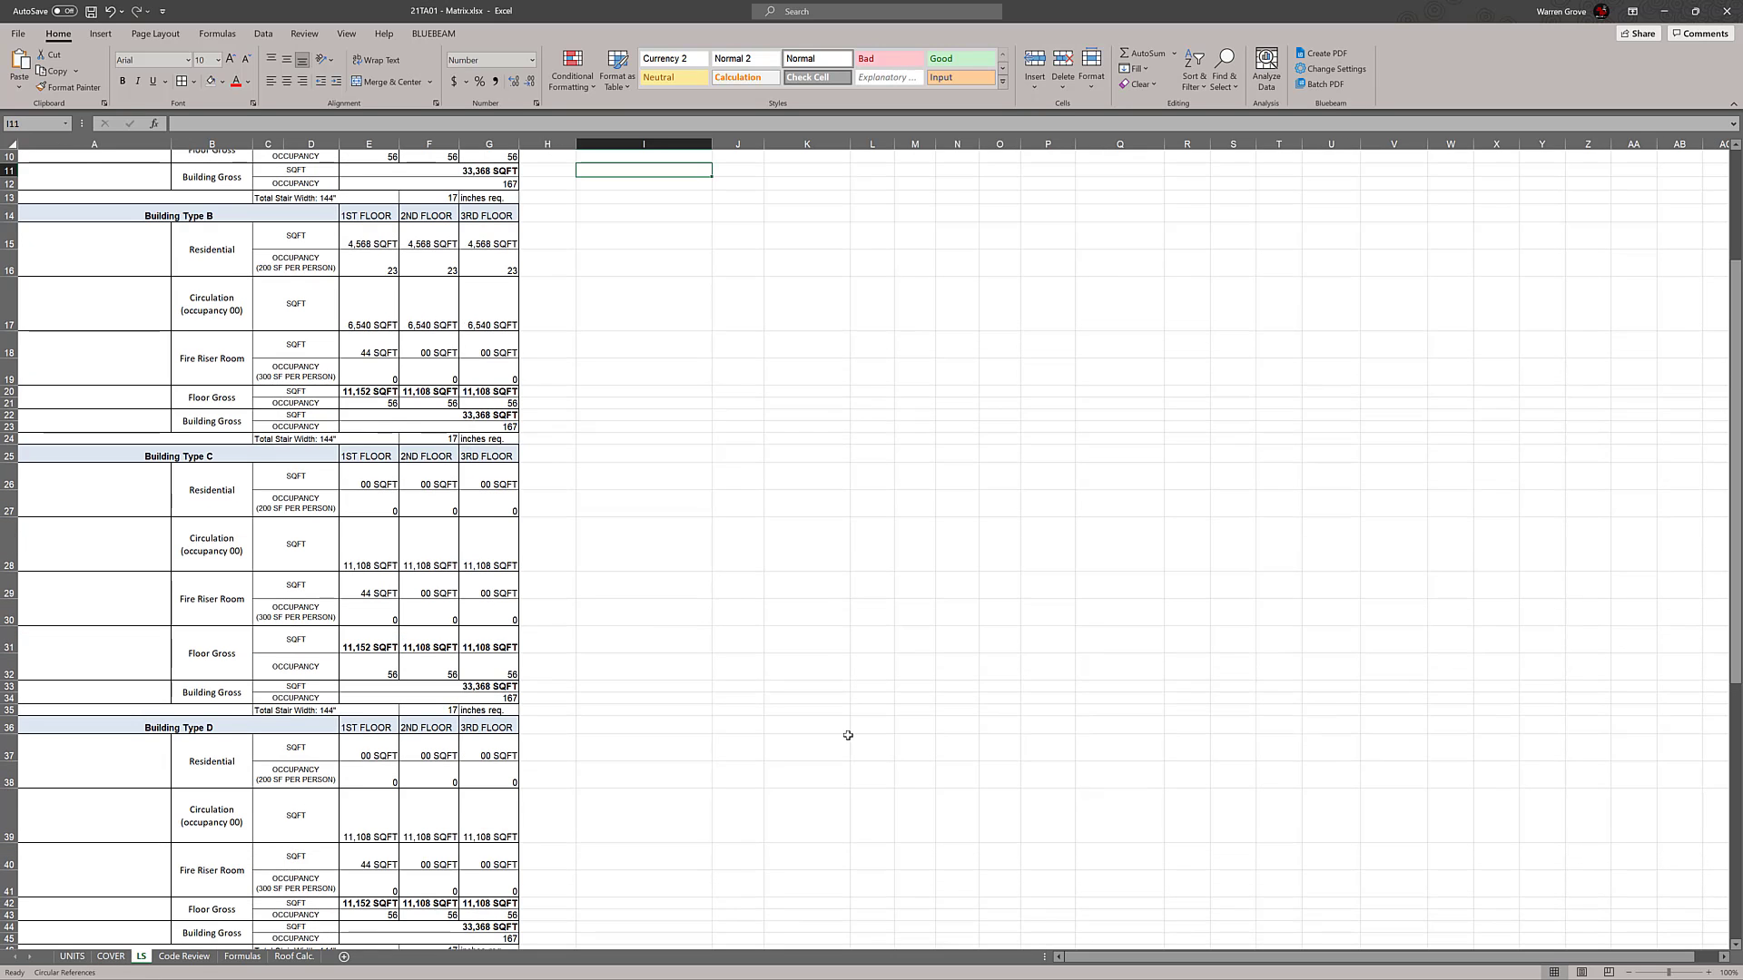
scroll(853, 671, up, 3)
scroll(853, 672, down, 1)
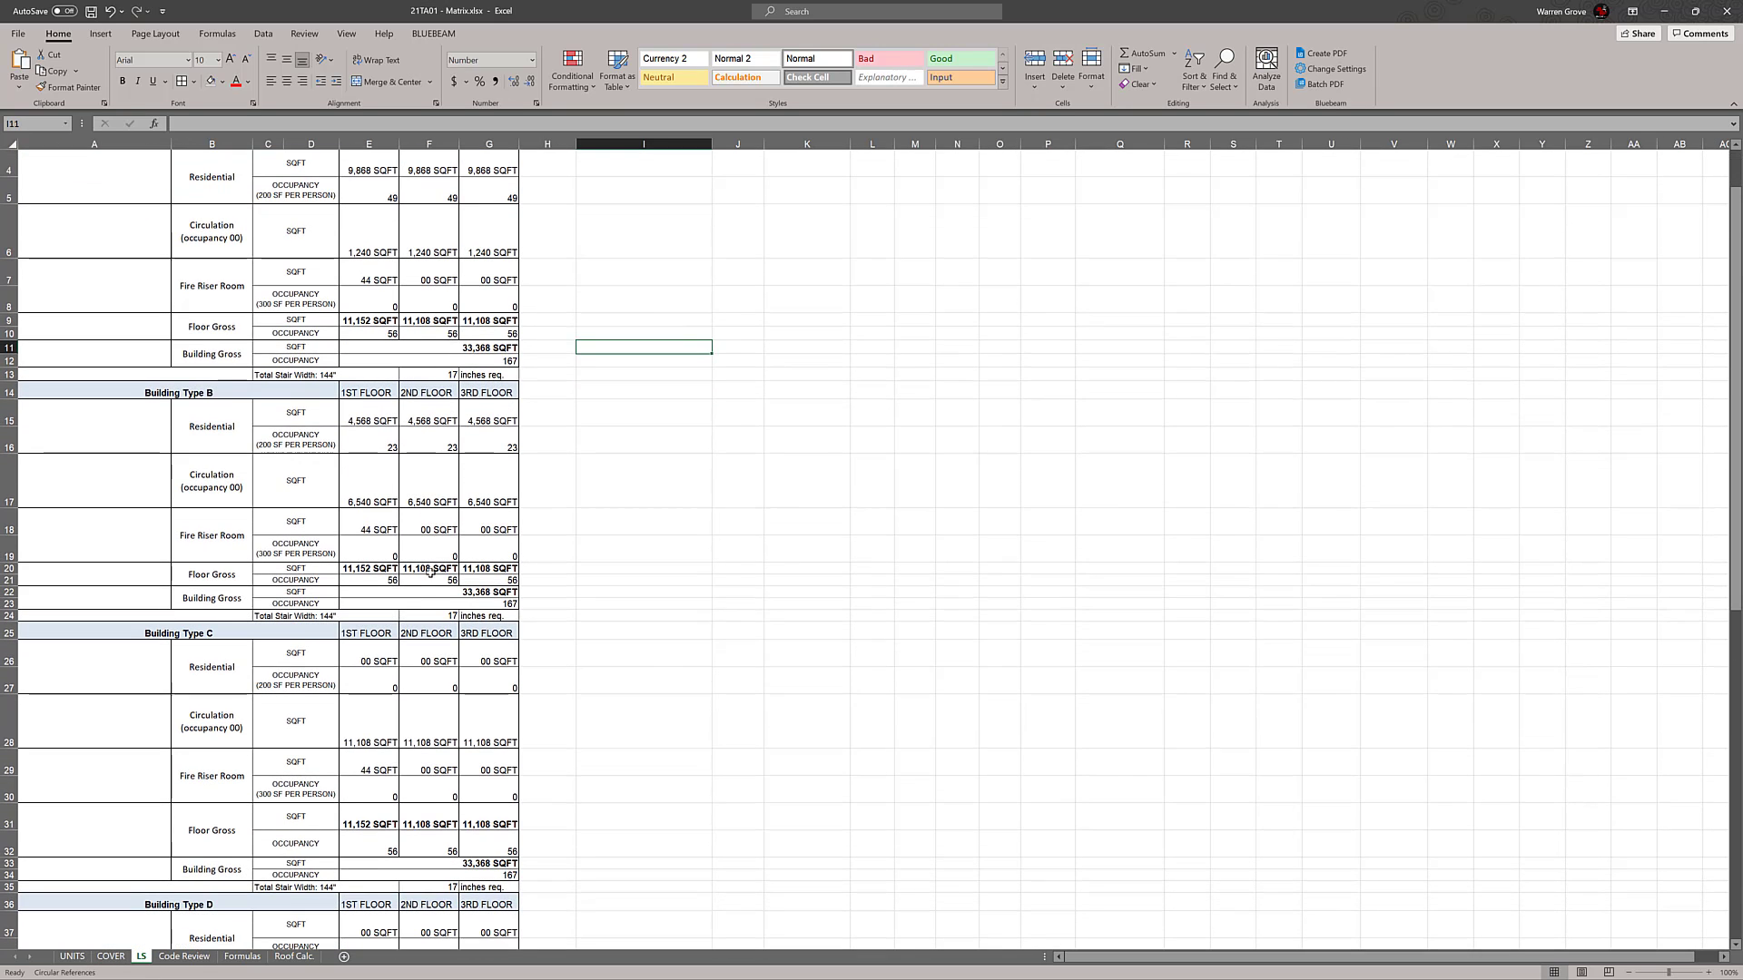
click(431, 572)
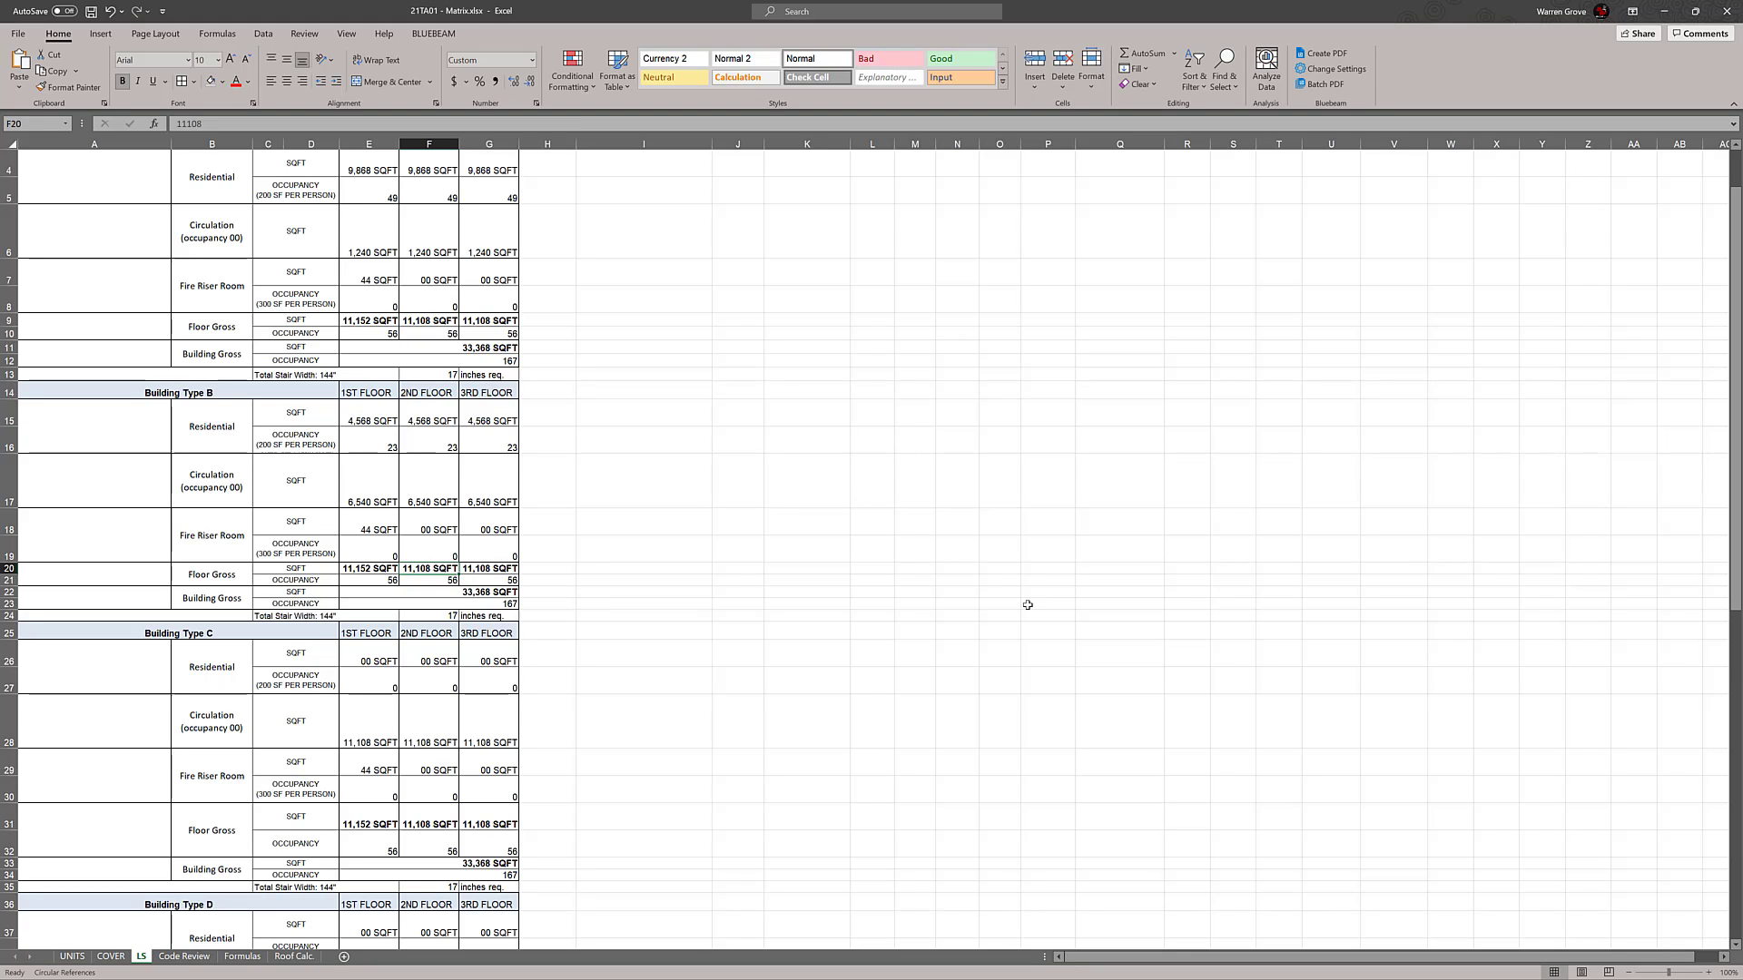
scroll(1034, 642, down, 4)
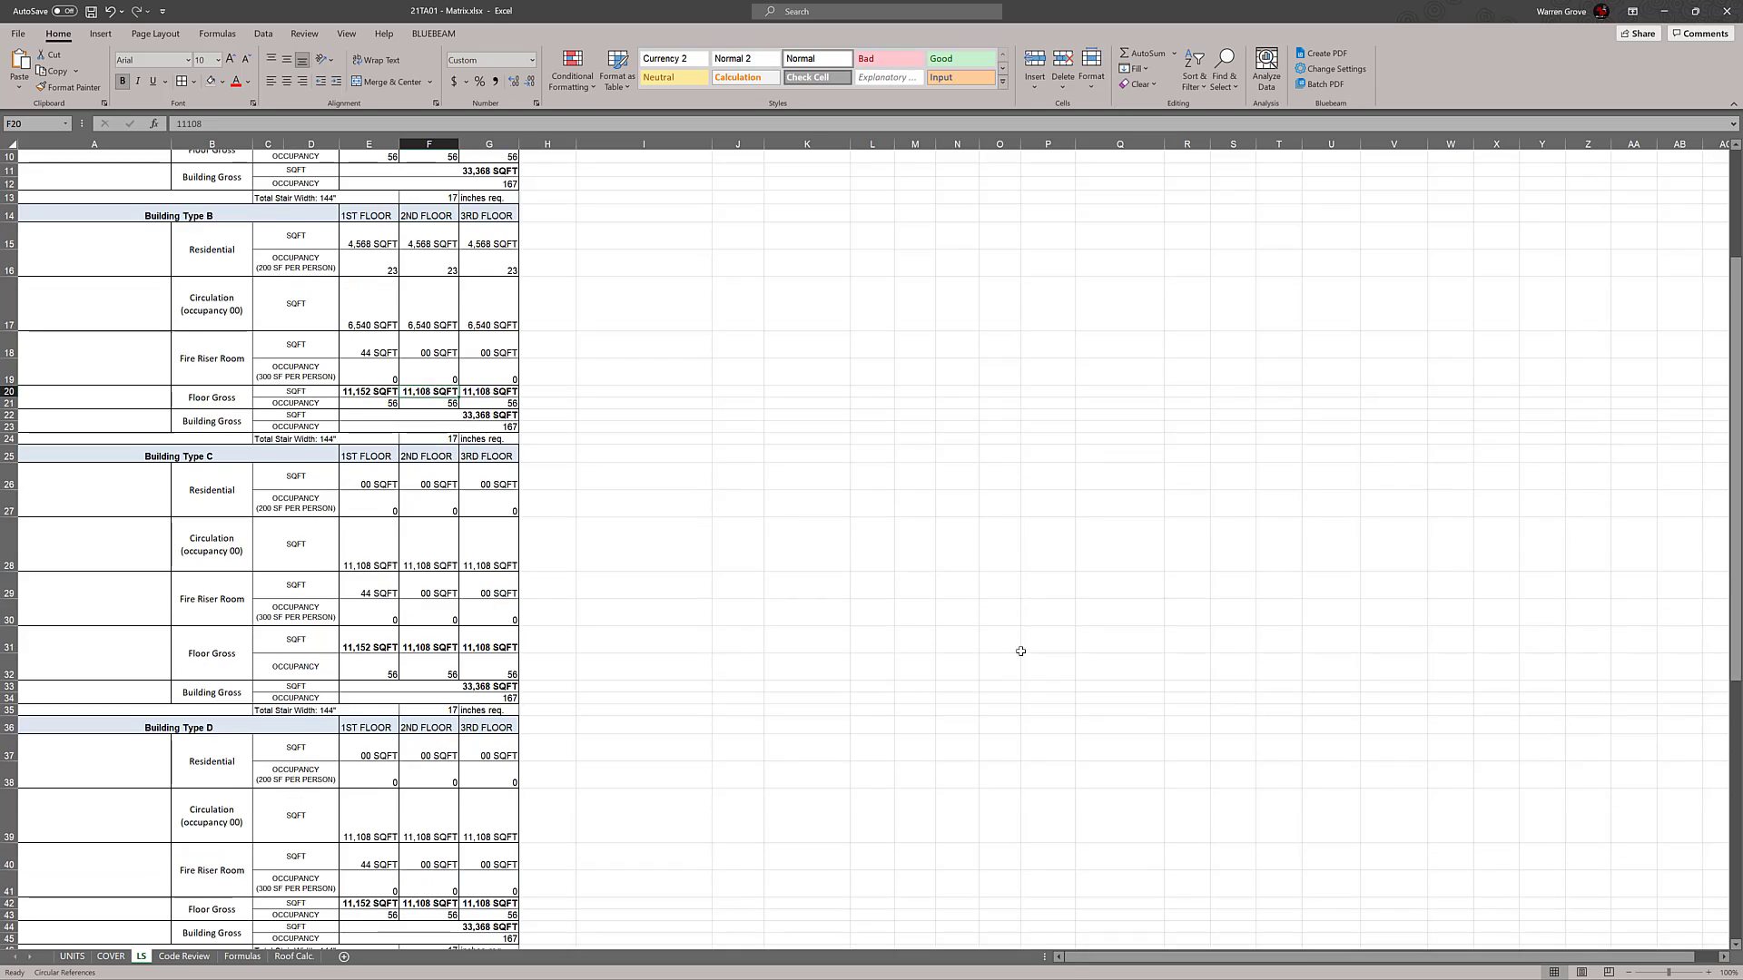
scroll(483, 758, down, 1)
click(421, 803)
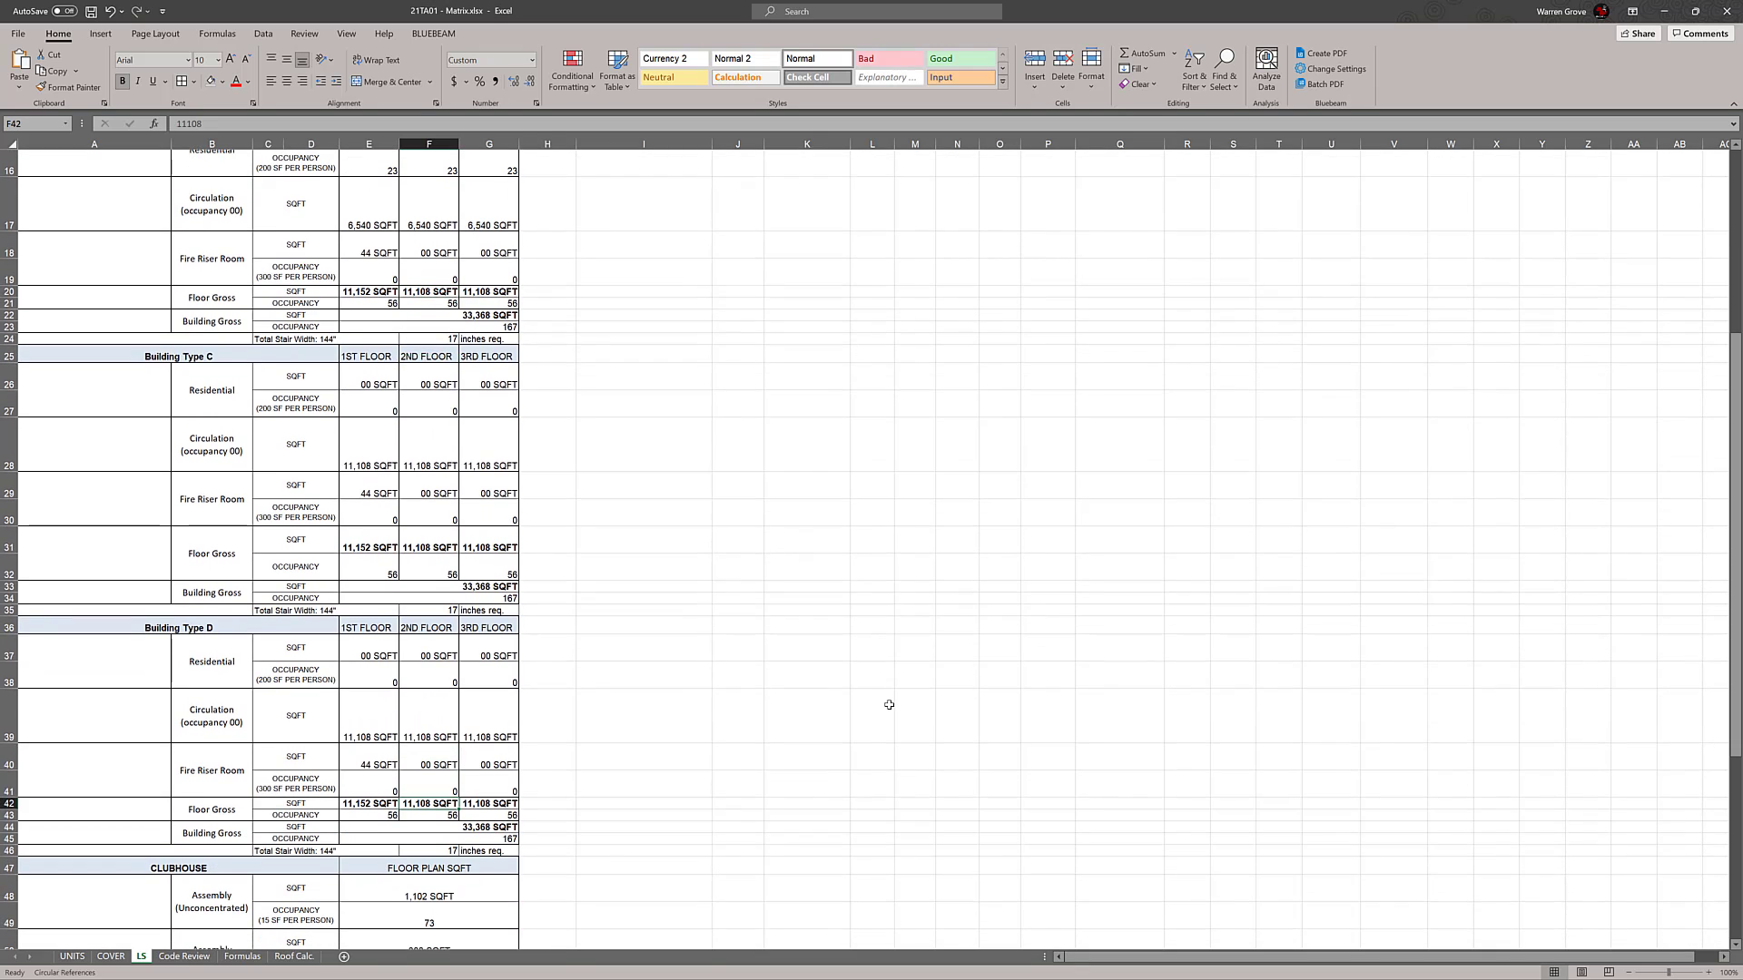
scroll(889, 704, down, 1)
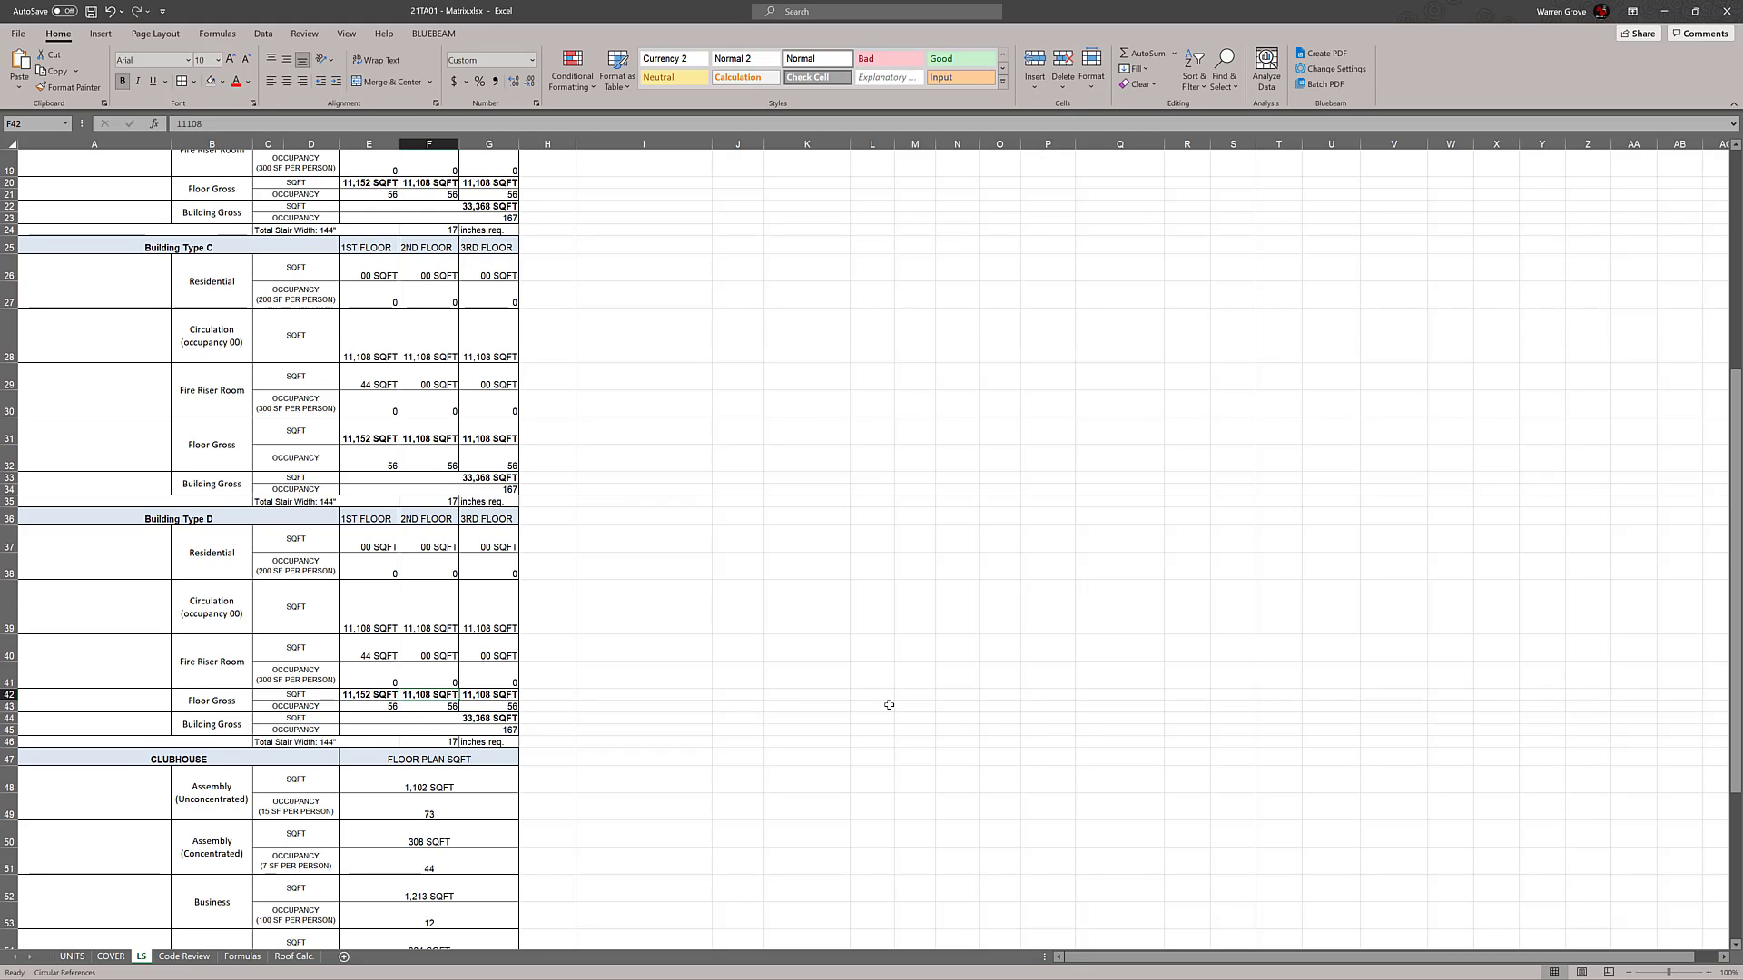
text(18000)
key(Return)
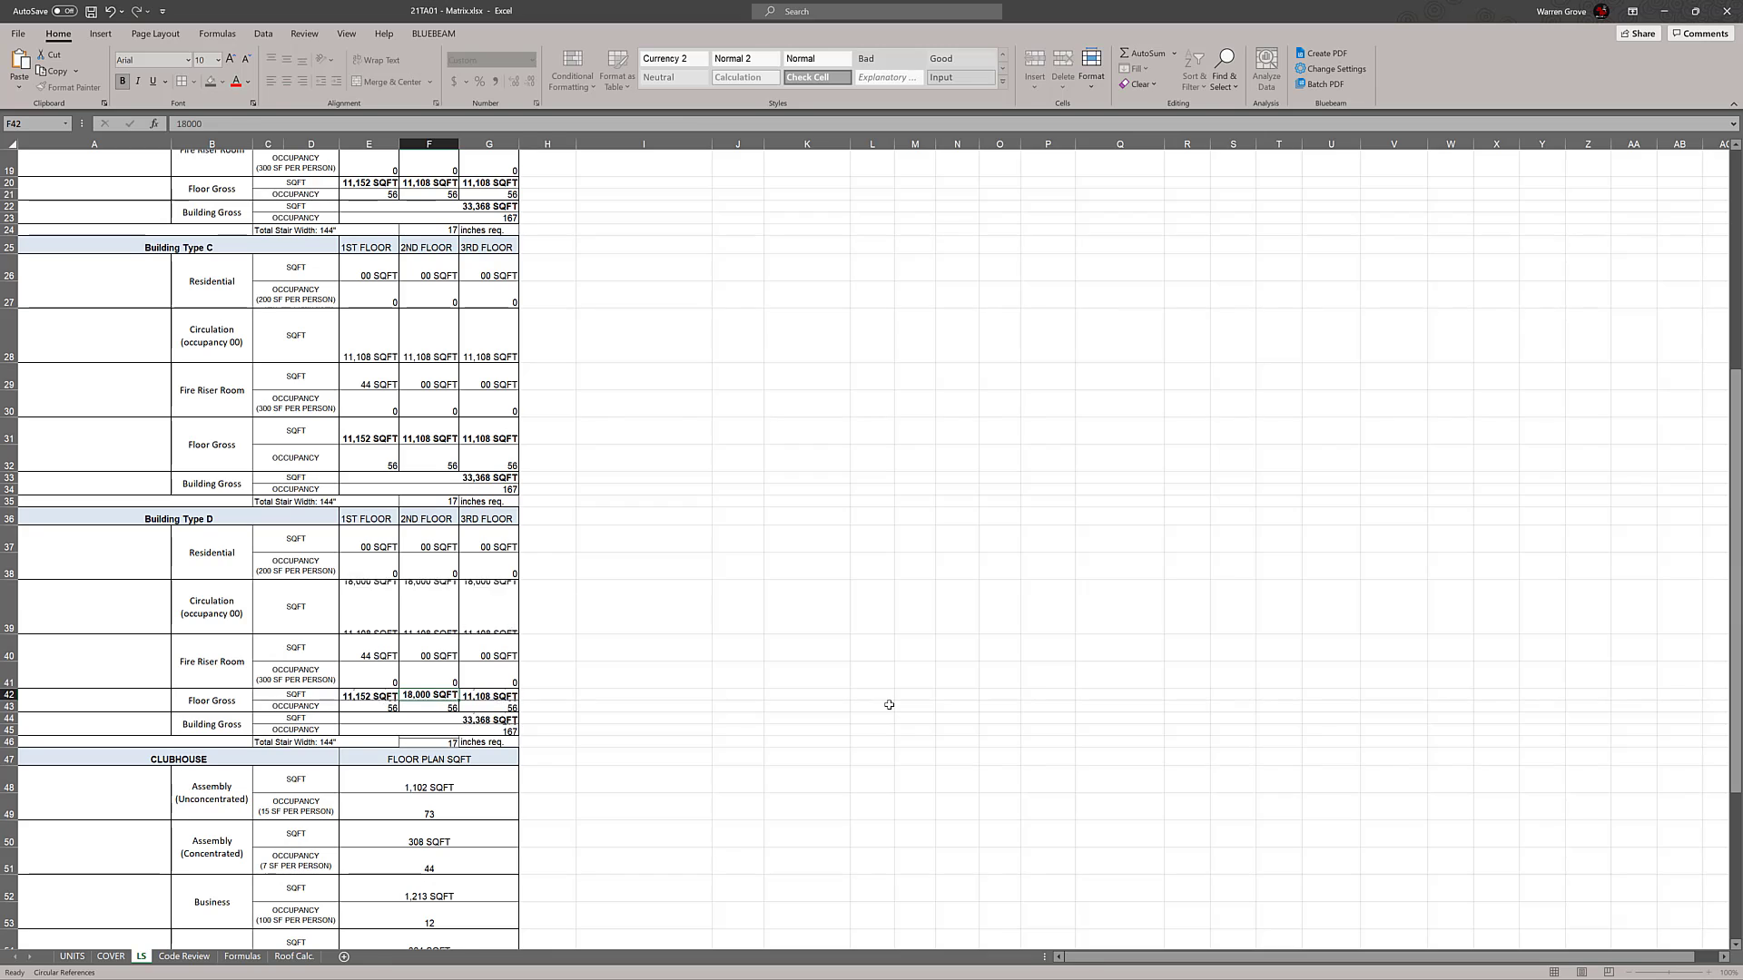
click(935, 741)
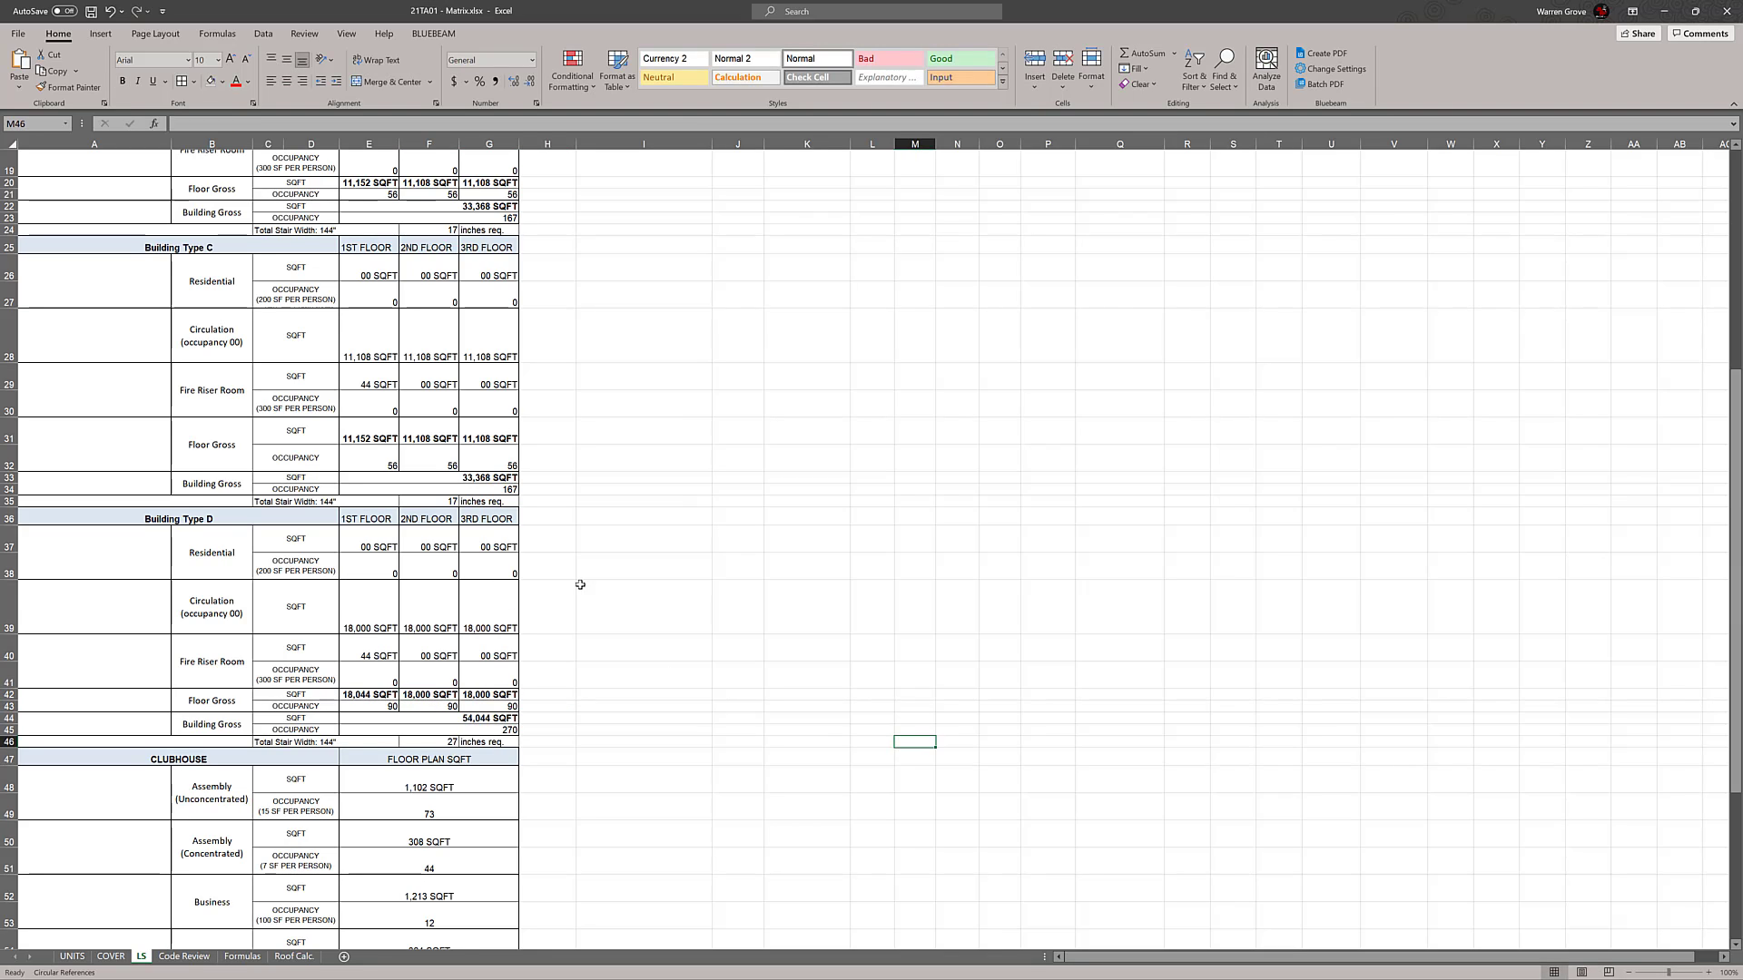
Set Building Type C's 2nd Floor gross area in F31 to 16000
click(436, 437)
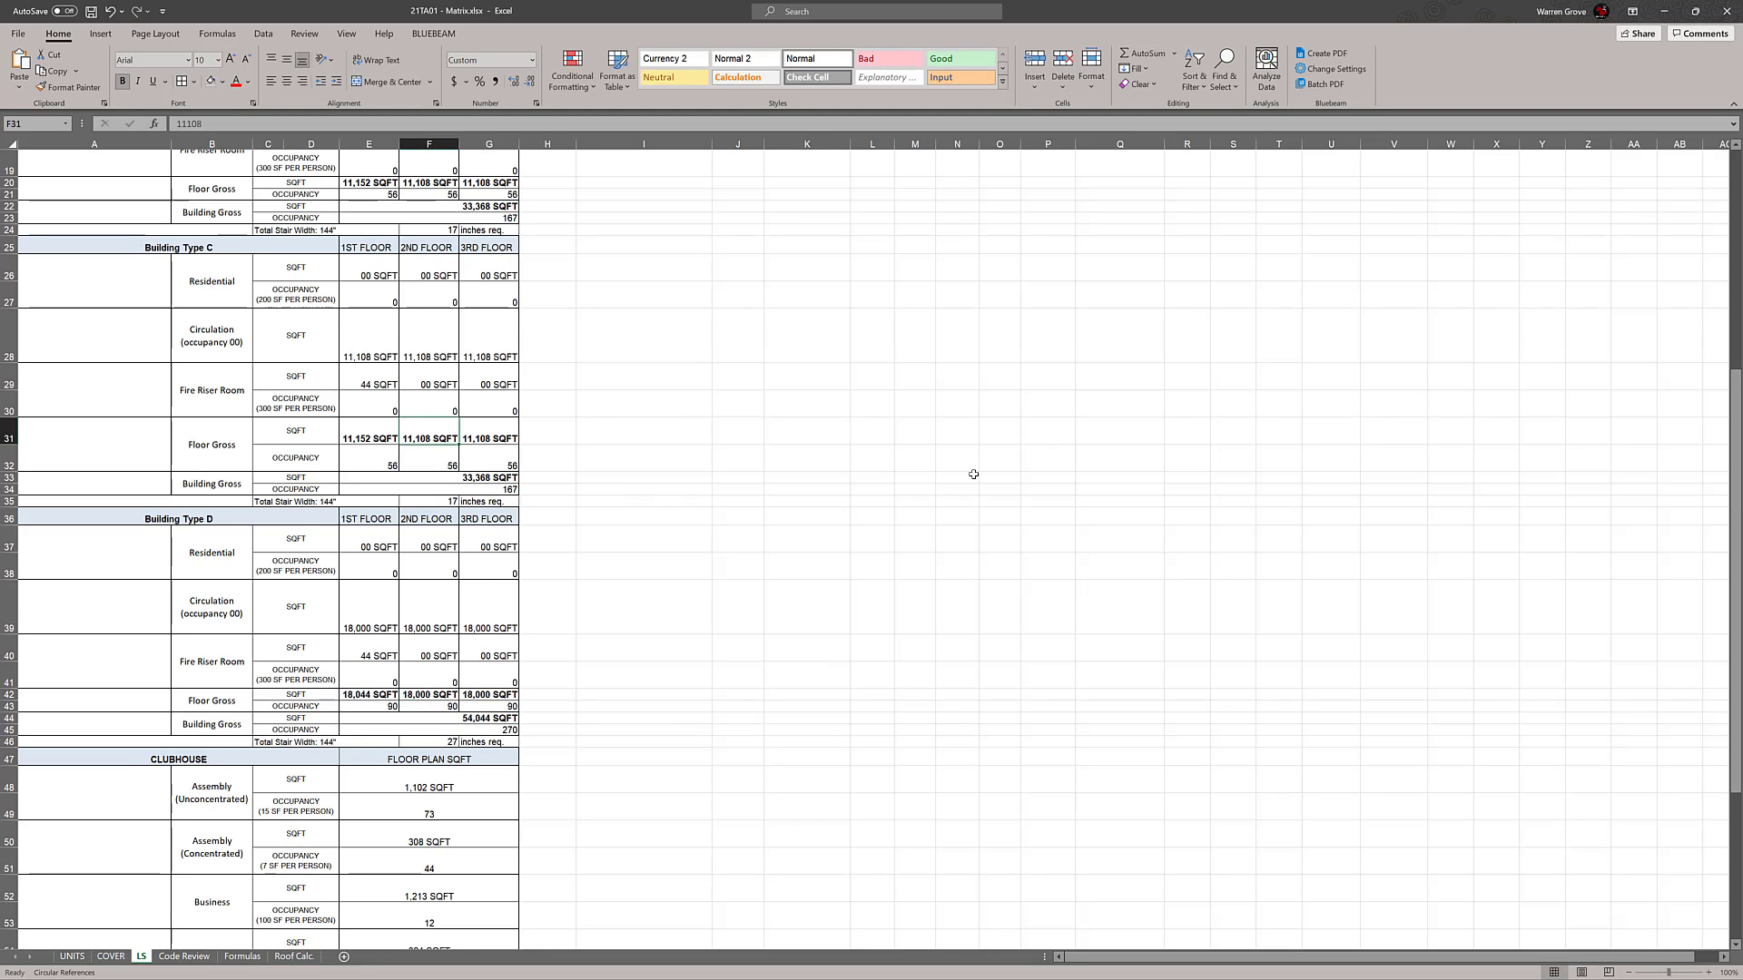
text(16000)
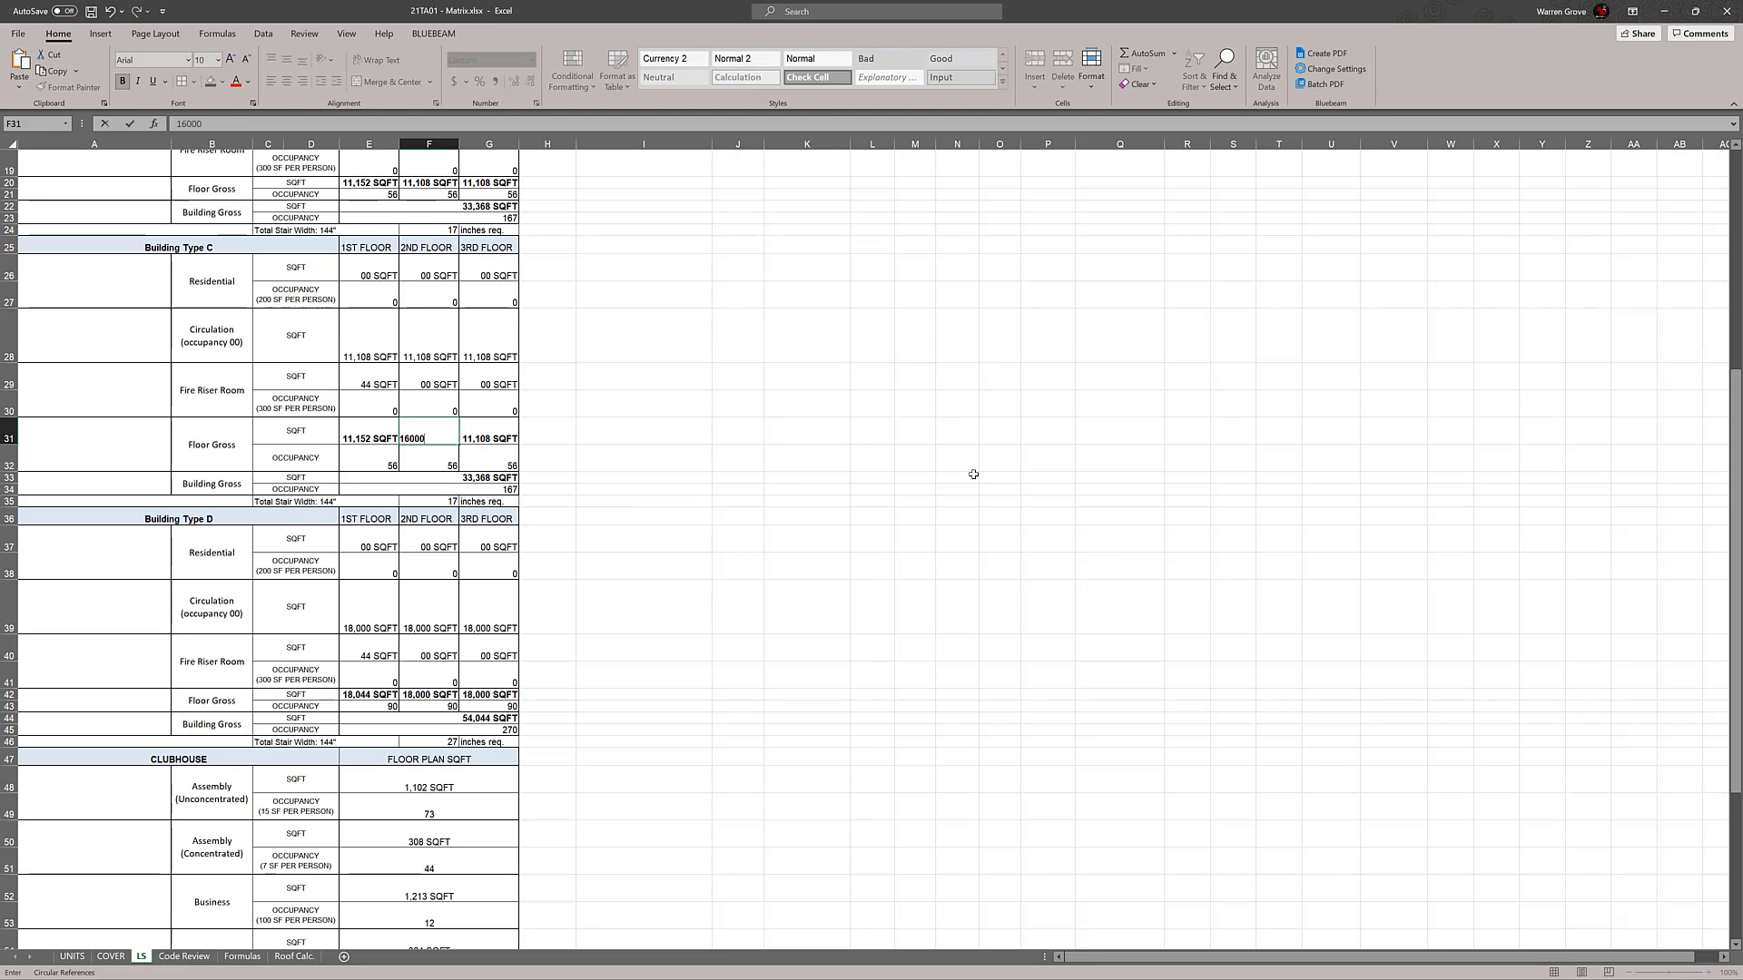
key(Return)
click(944, 476)
Set Building Type B's 2nd Floor gross area in F20 to 10000
scroll(944, 490, up, 4)
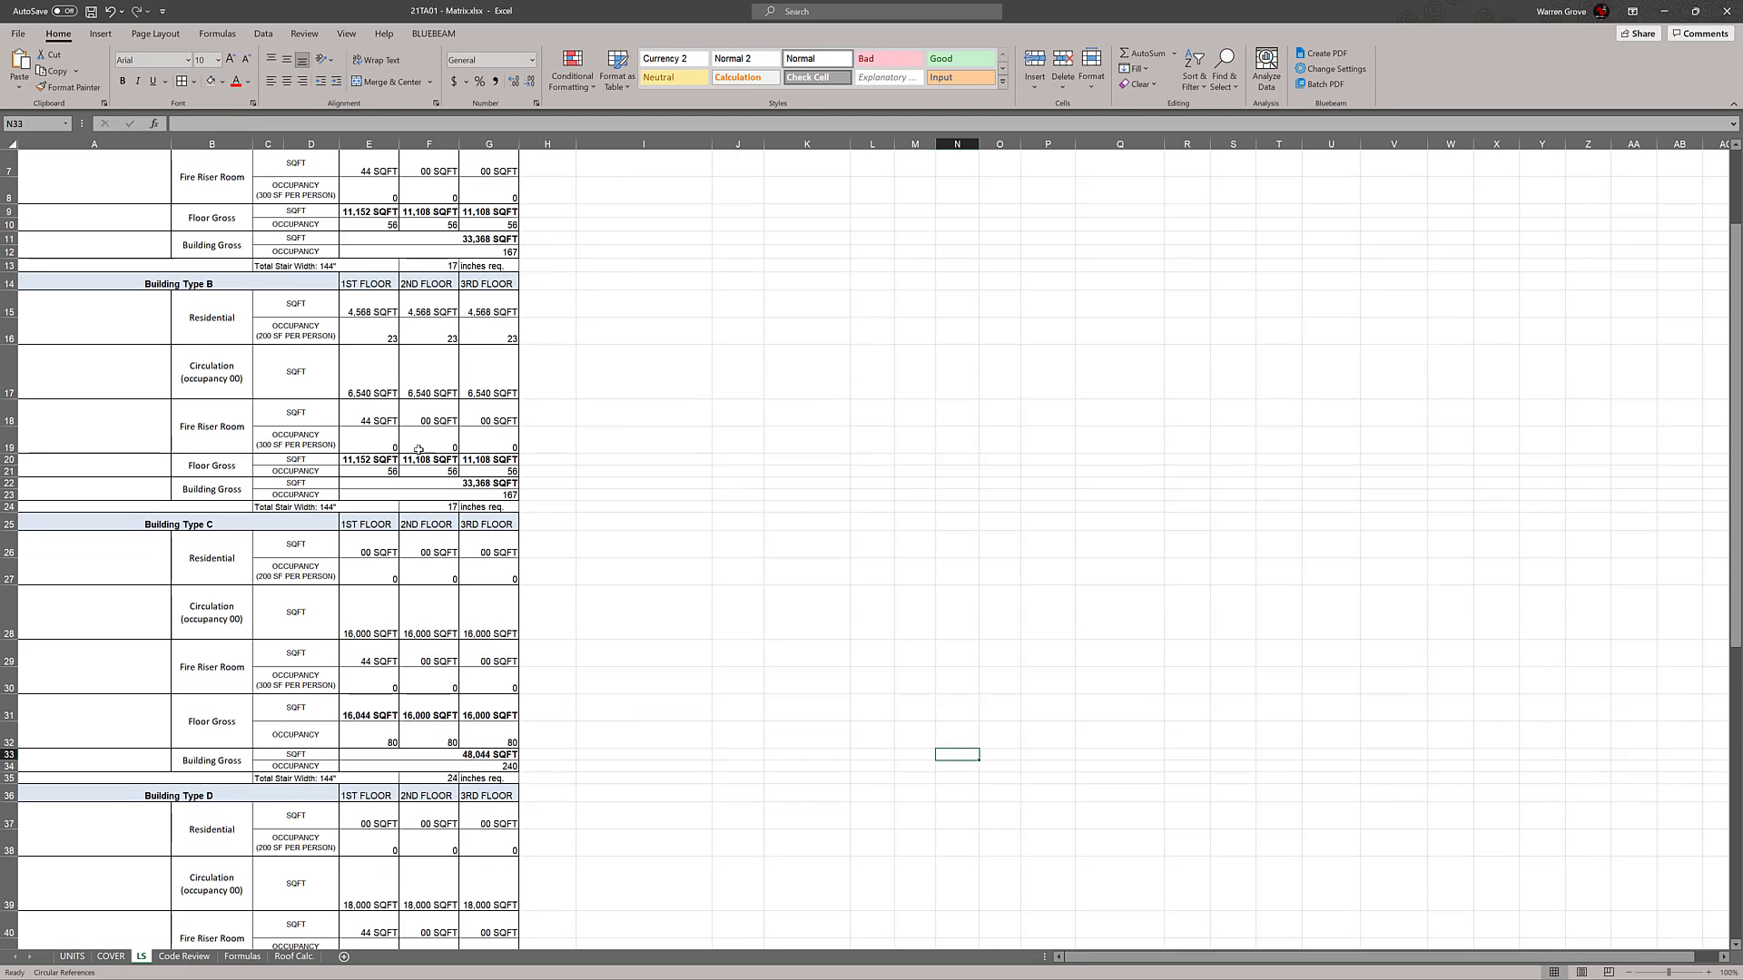
click(413, 461)
scroll(997, 485, up, 2)
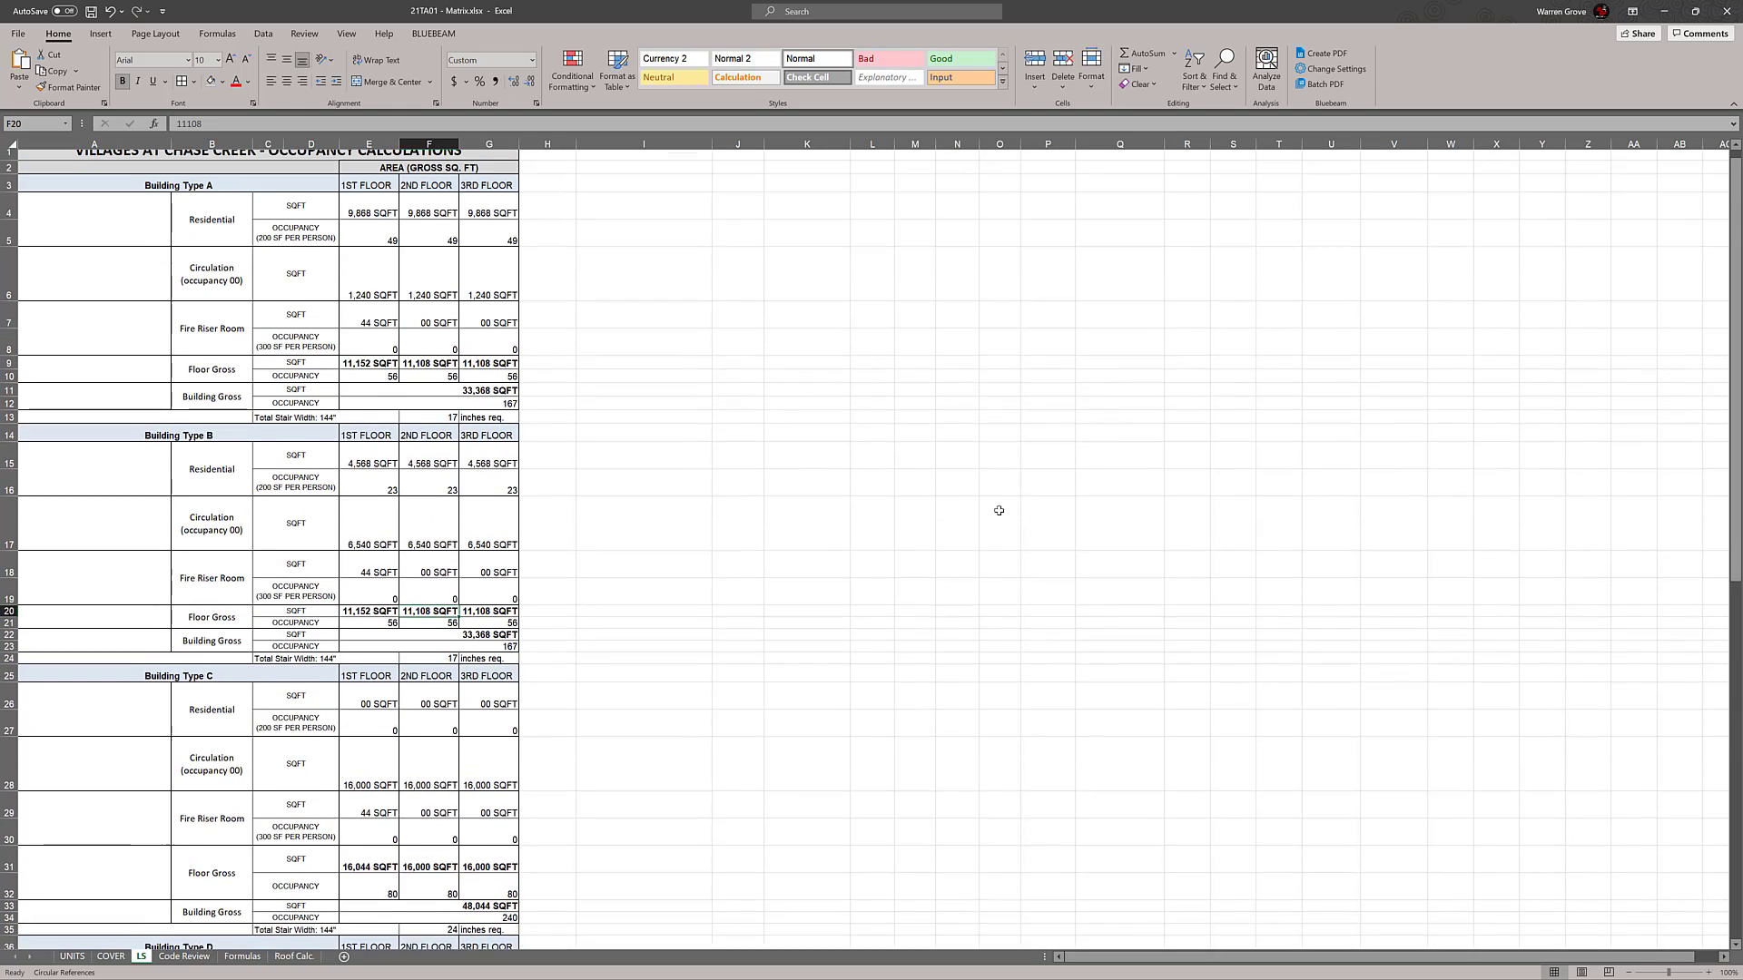
text(10,00)
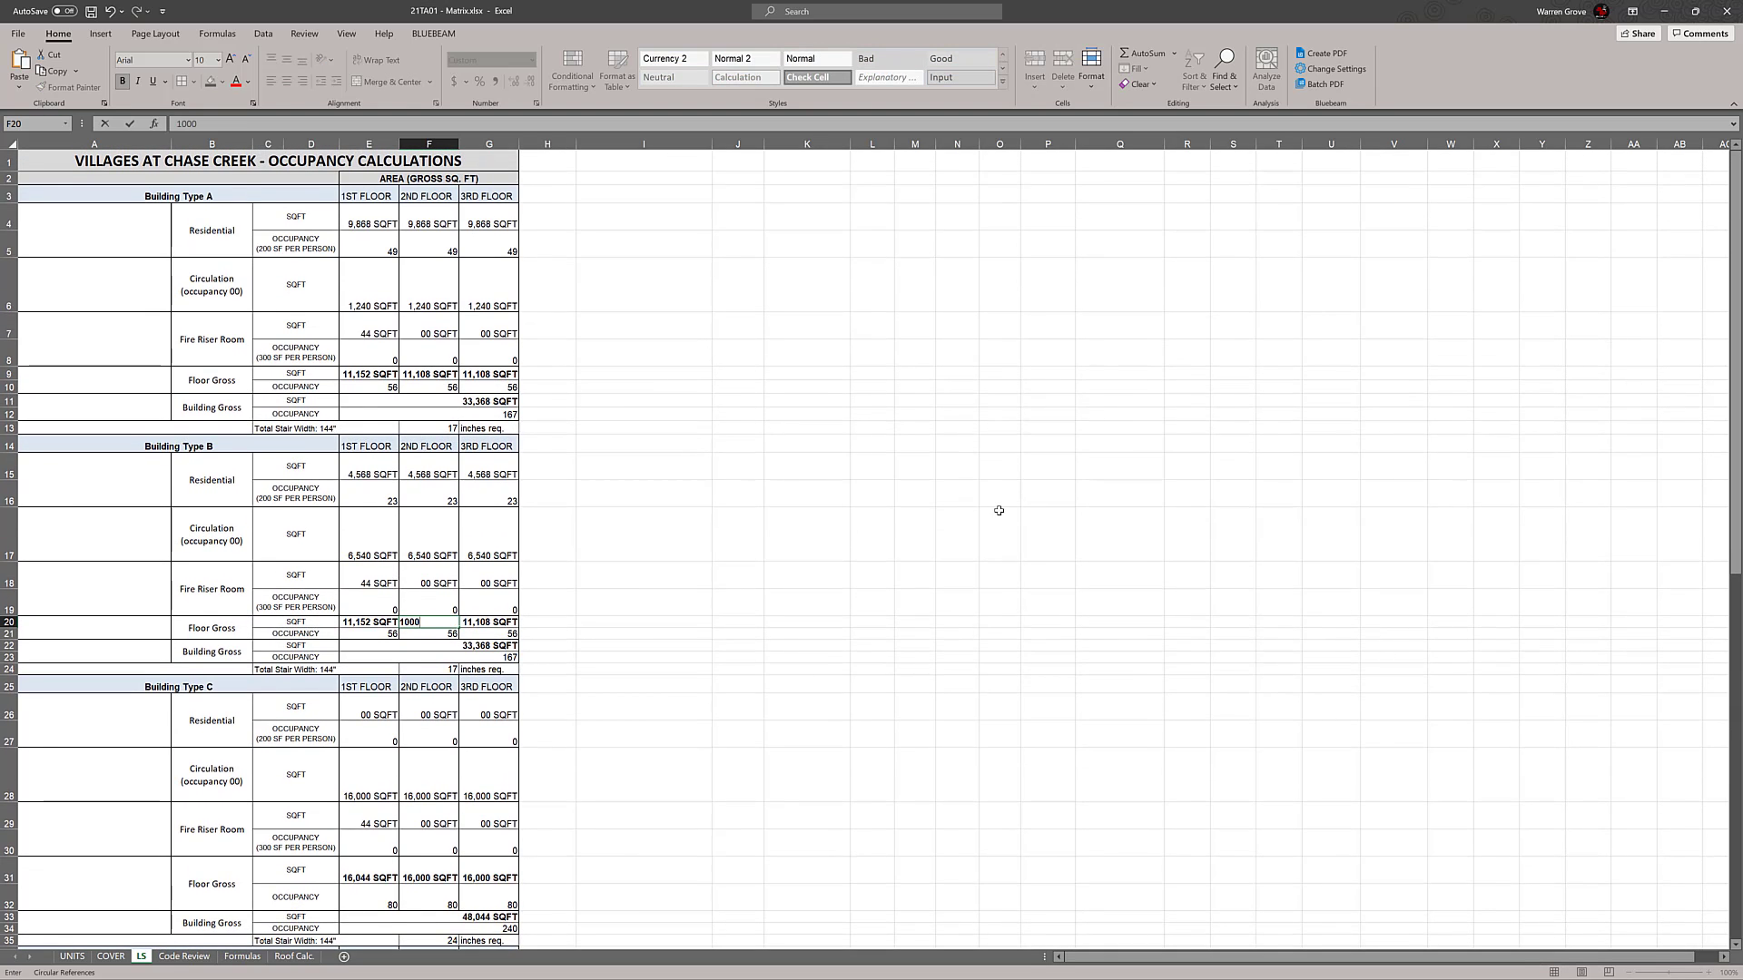
text(0)
key(Return)
Set Building Type A's 2nd Floor gross area in F9 to 12000
click(430, 371)
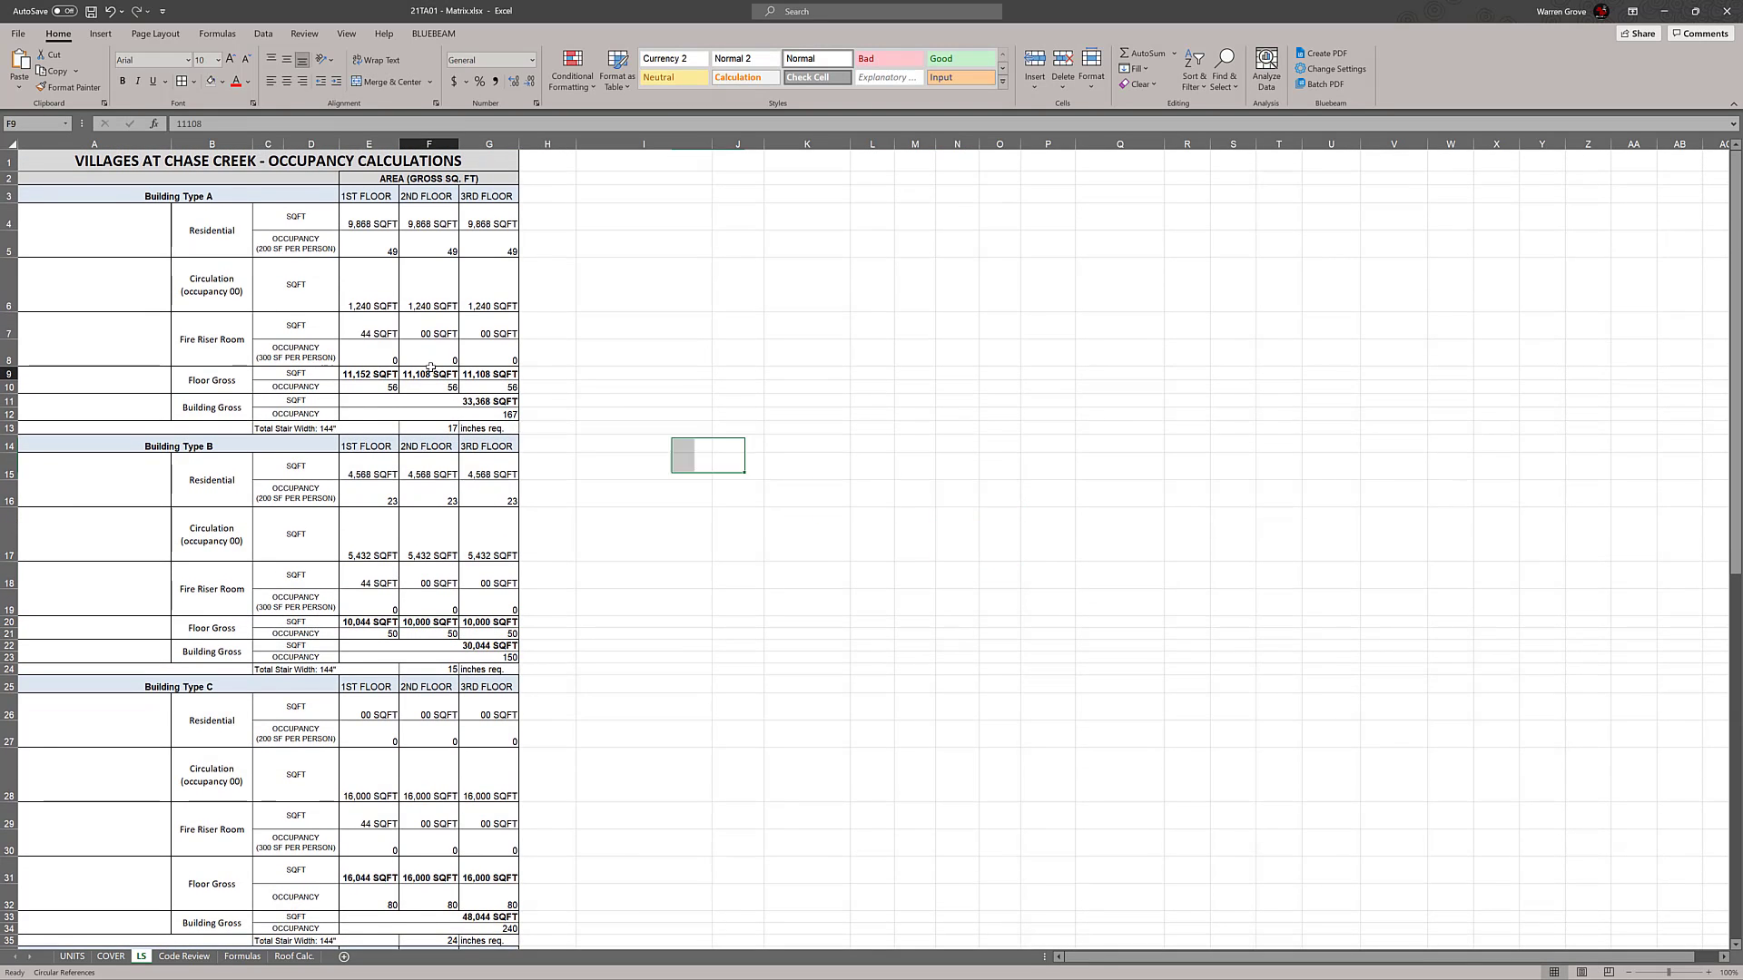
text(12000)
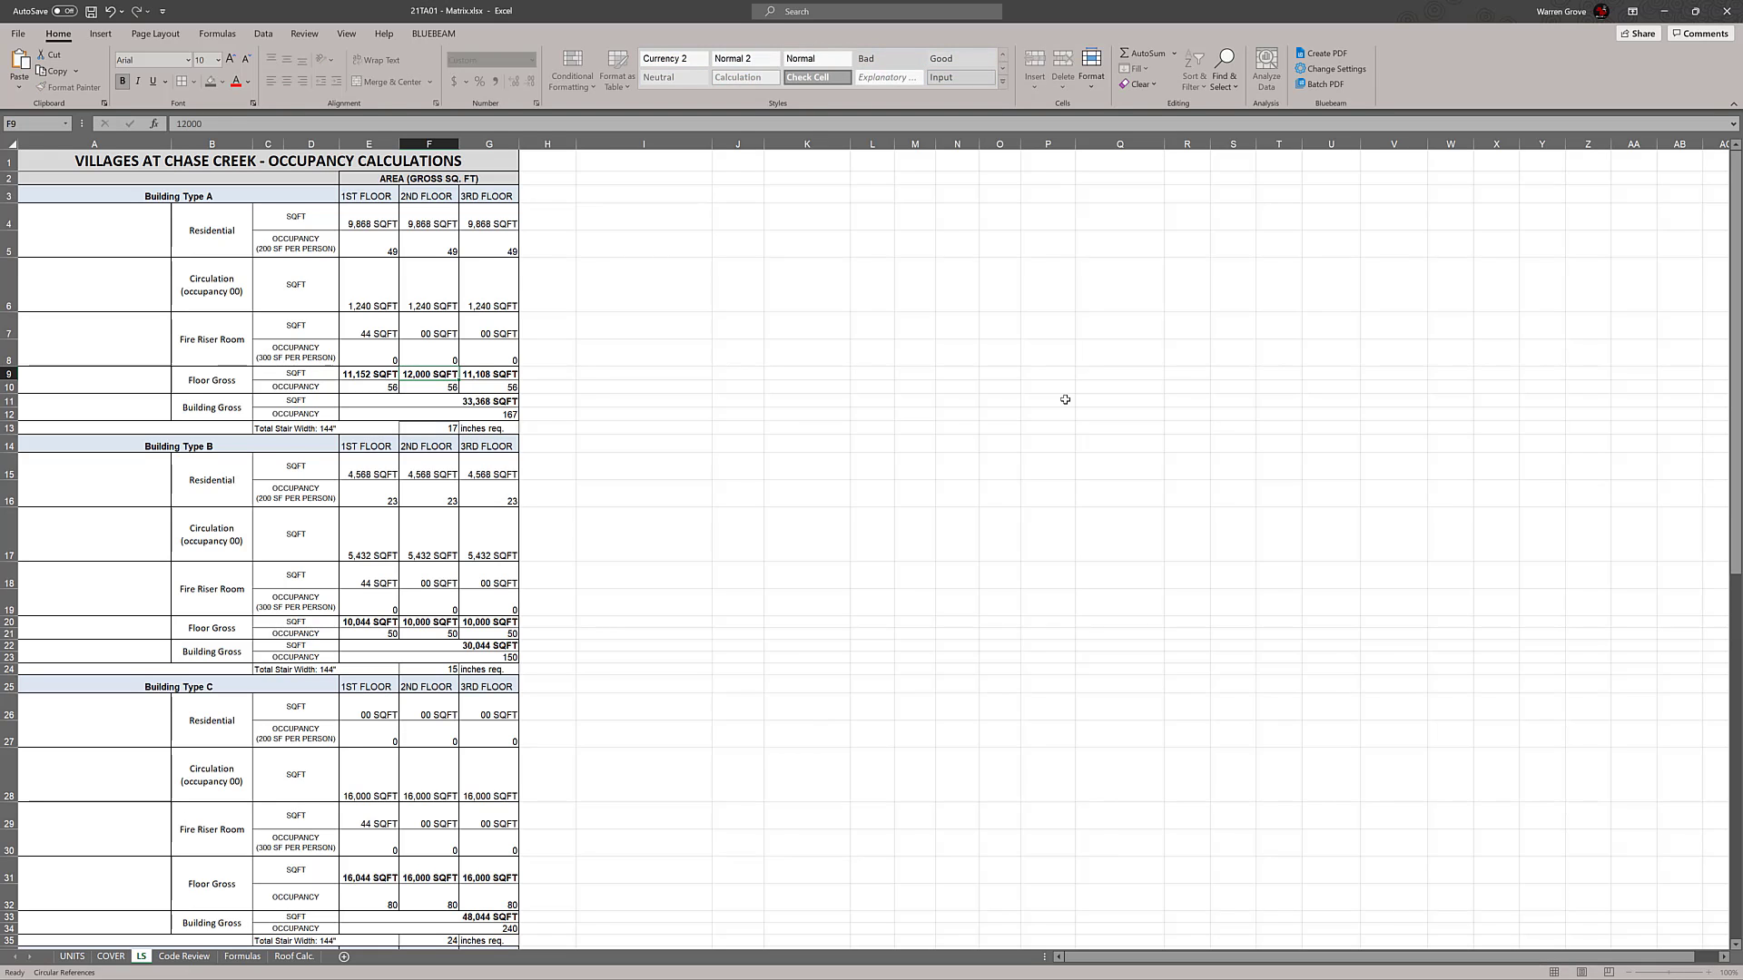
Confirm Building Type A's 2nd Floor gross area entry on LS and review the occupancy calculations for building types A to D
key(Return)
click(1089, 424)
scroll(853, 412, down, 1)
click(833, 423)
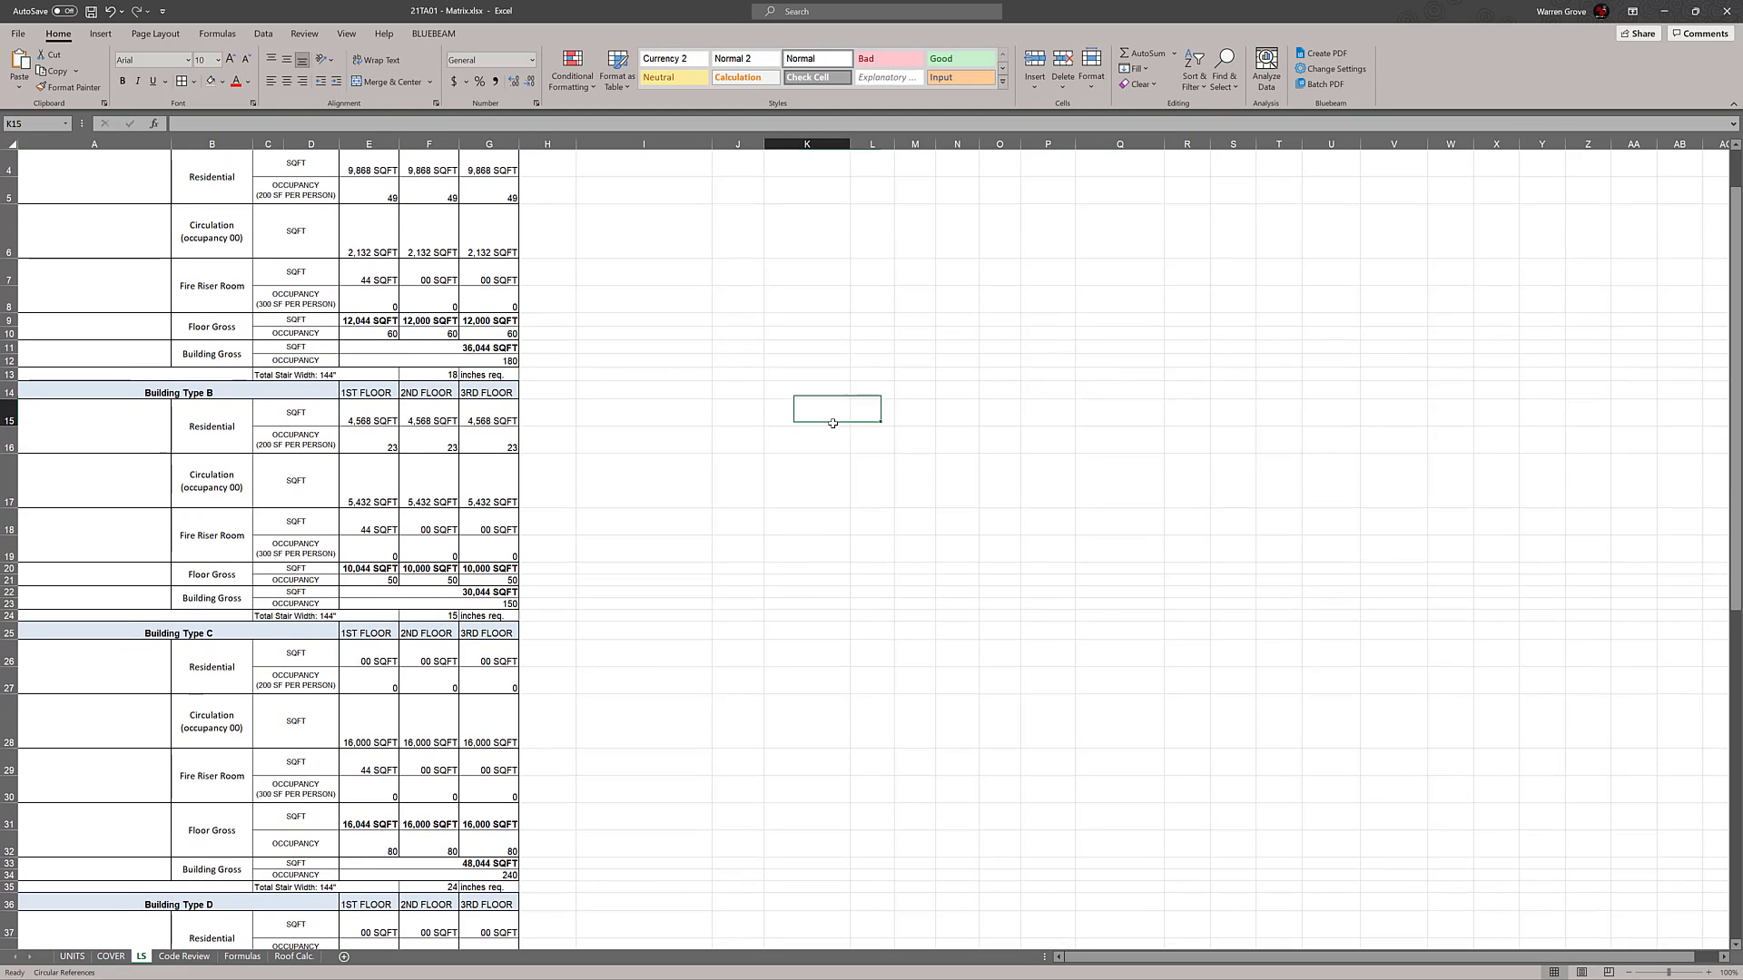
scroll(664, 372, down, 2)
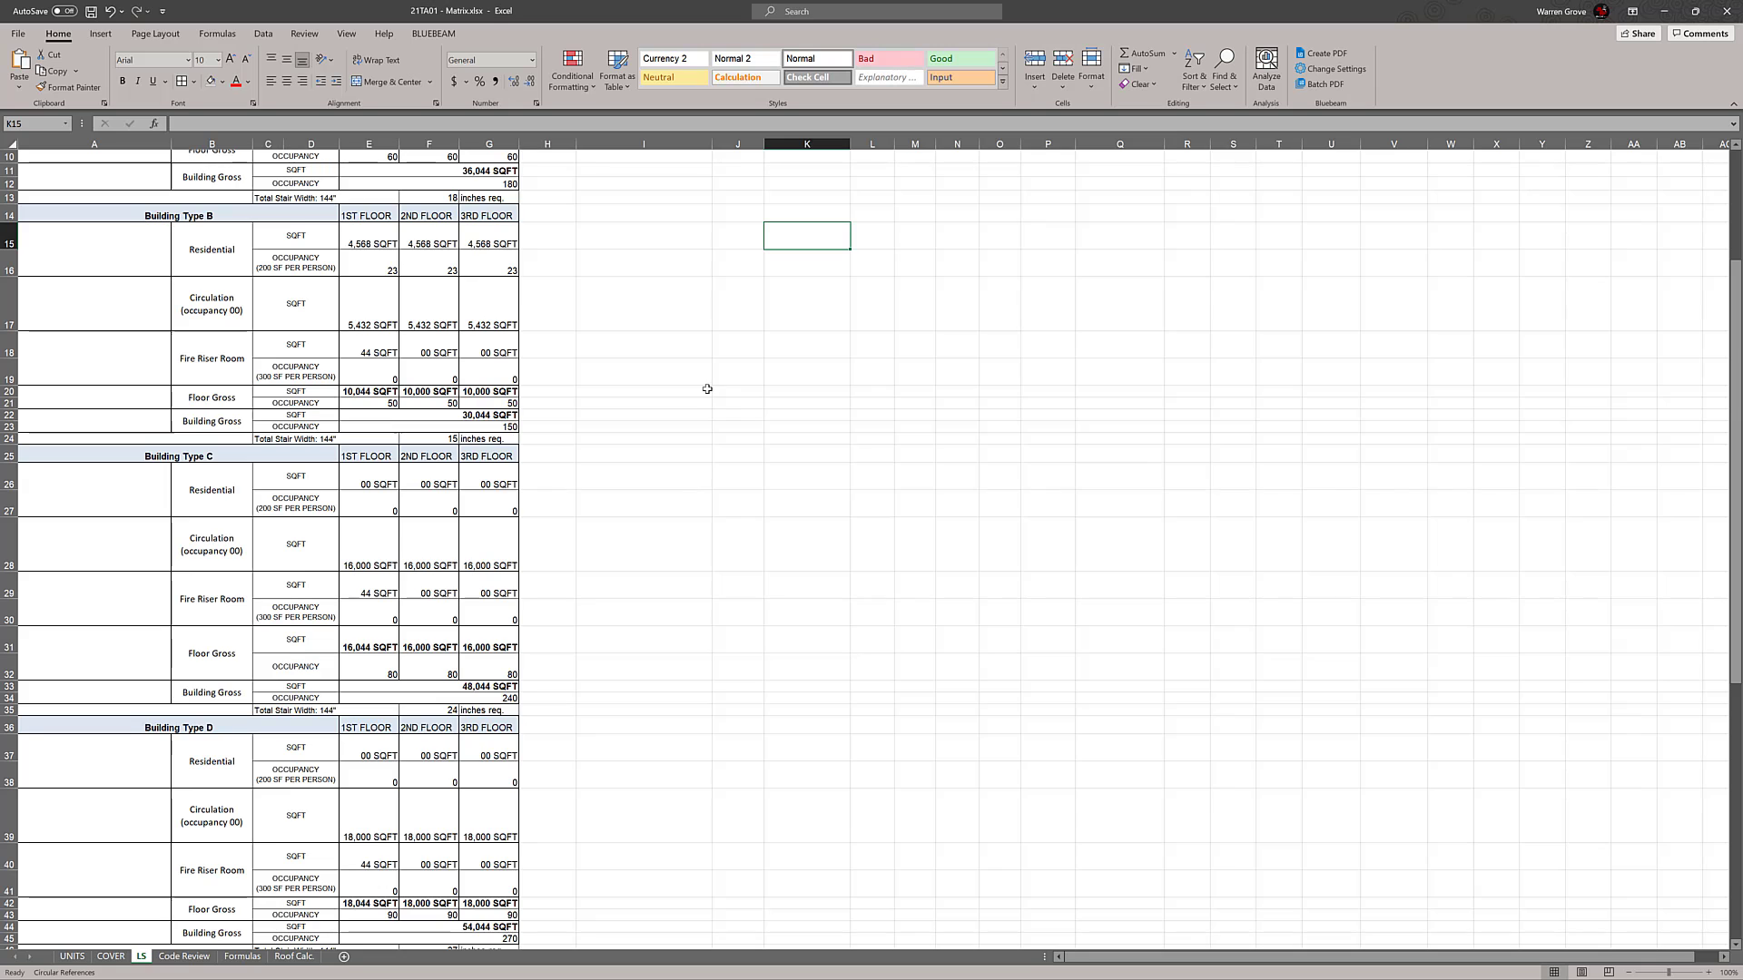
scroll(707, 389, down, 2)
scroll(672, 721, down, 1)
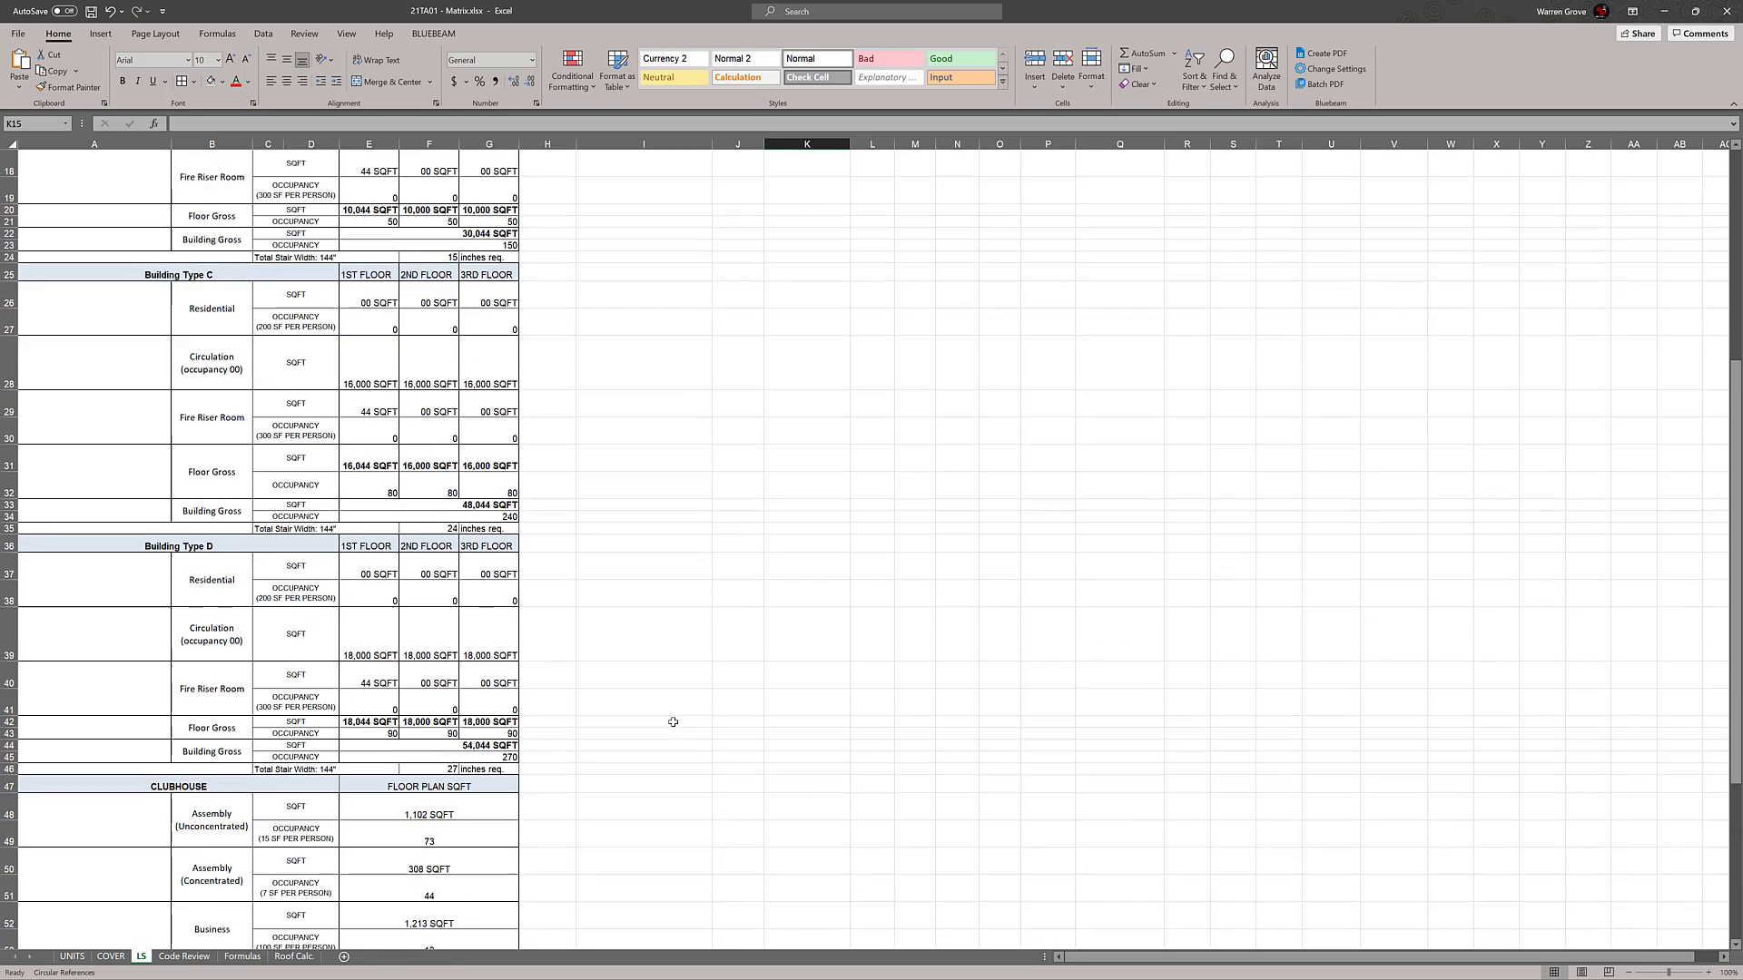
click(740, 707)
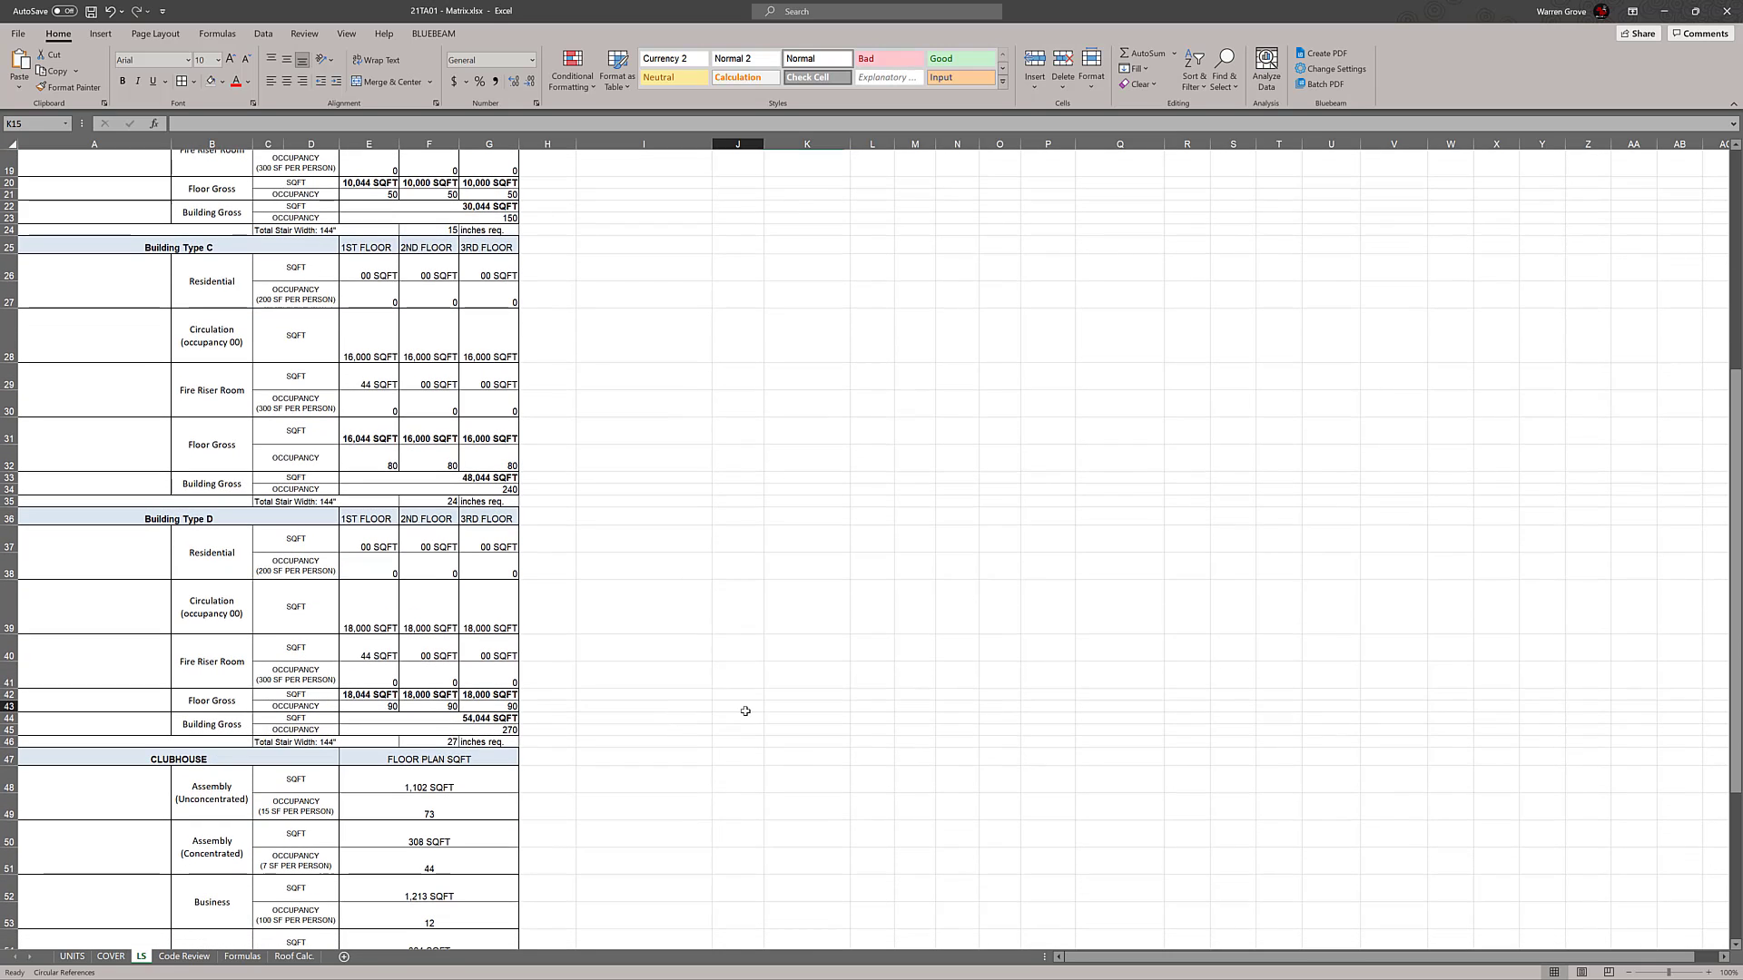
On the COVER sheet, apply an outside border around the GSF Residential bldgs. table, G34:K40
click(111, 956)
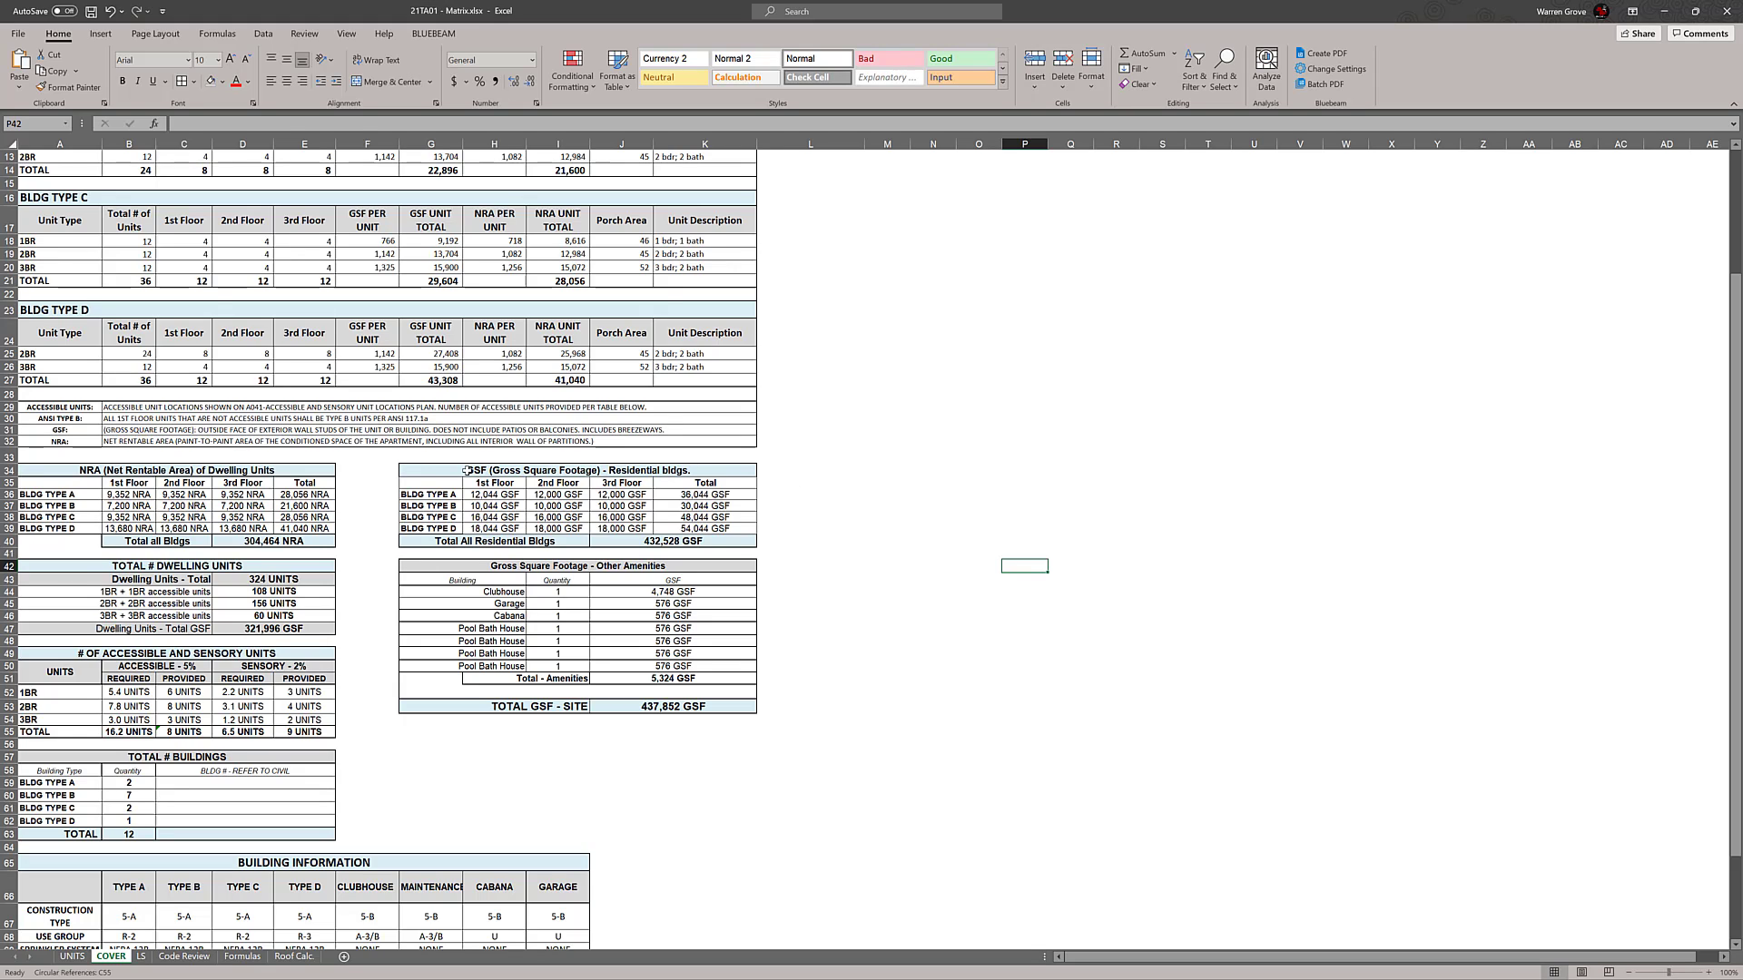
drag(444, 470, 717, 542)
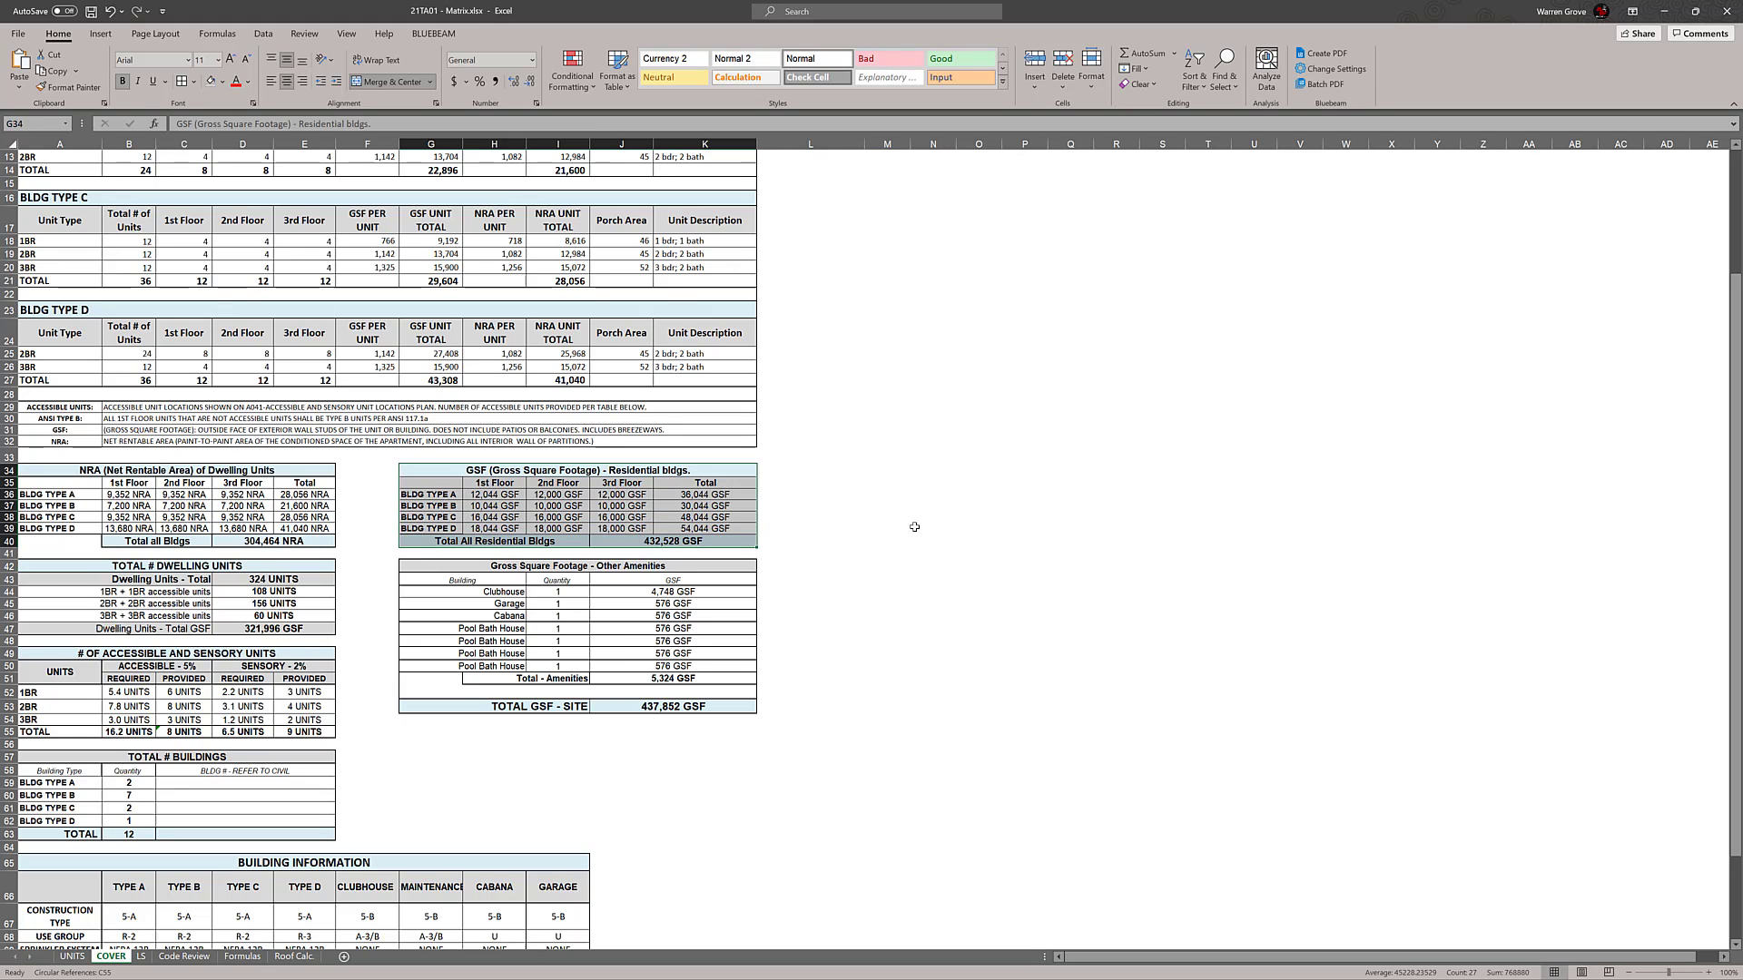
click(193, 82)
click(218, 261)
click(1059, 441)
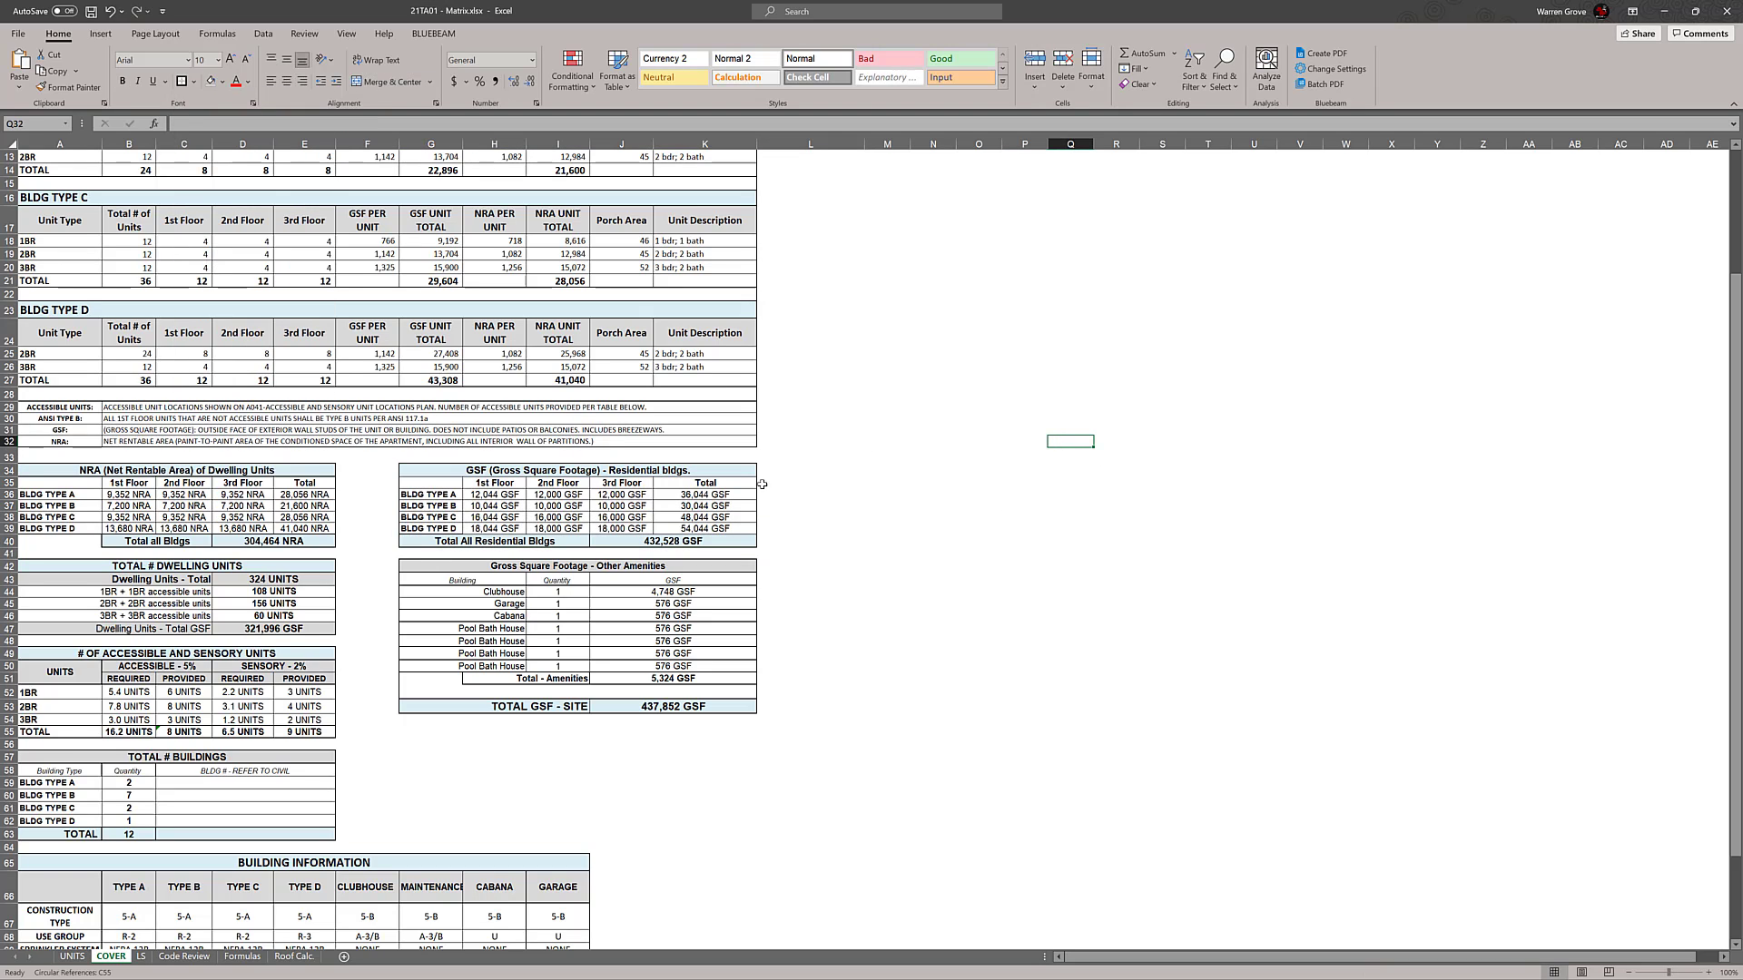
Outline the residential GSF table's Total column and its Total All Residential Bldgs row, and undo the last change
drag(732, 484, 730, 528)
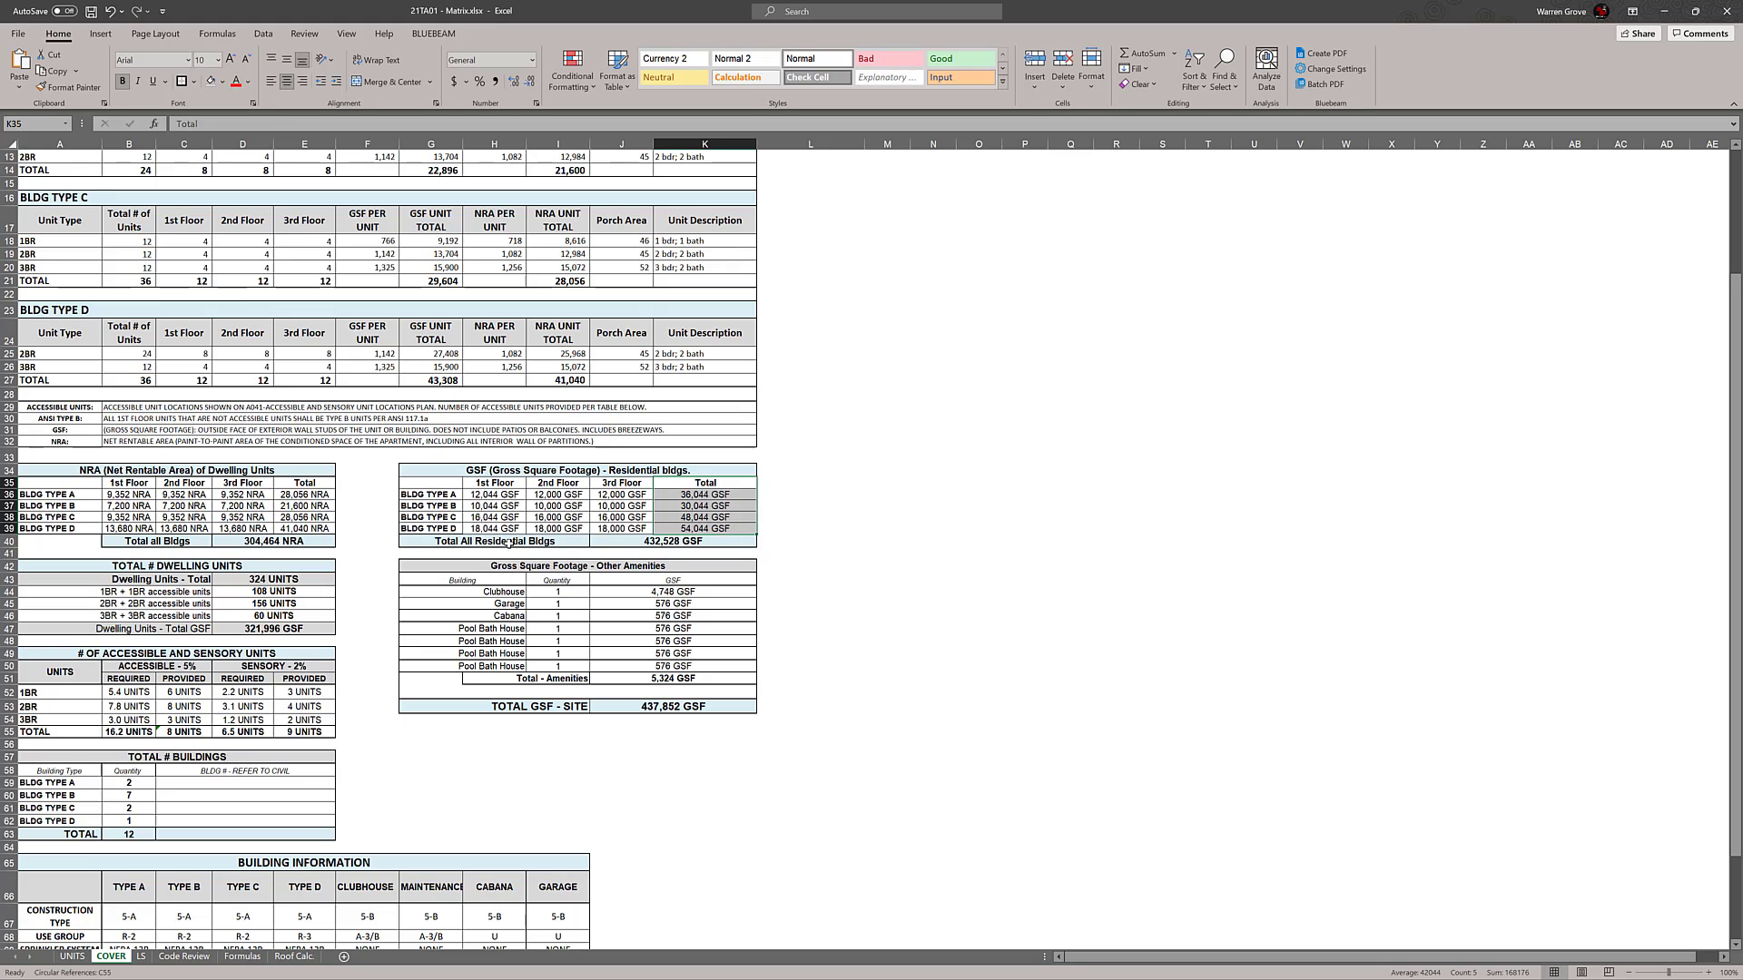
drag(511, 544, 672, 547)
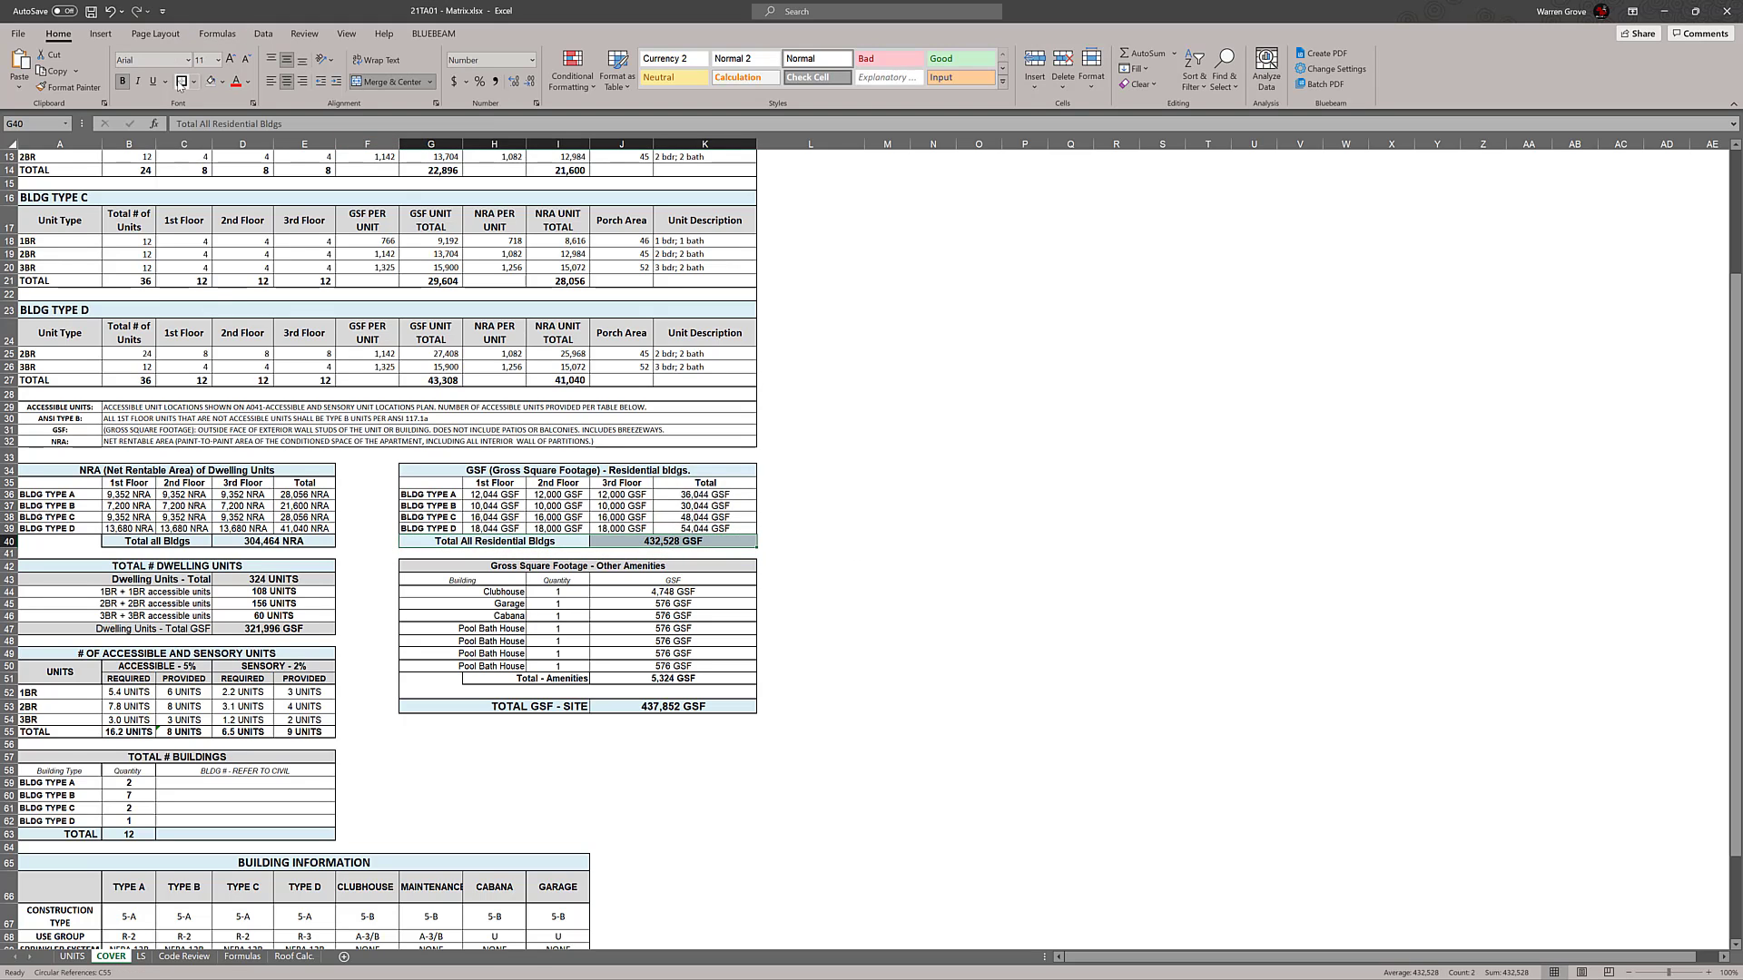
click(1125, 471)
drag(705, 483, 705, 528)
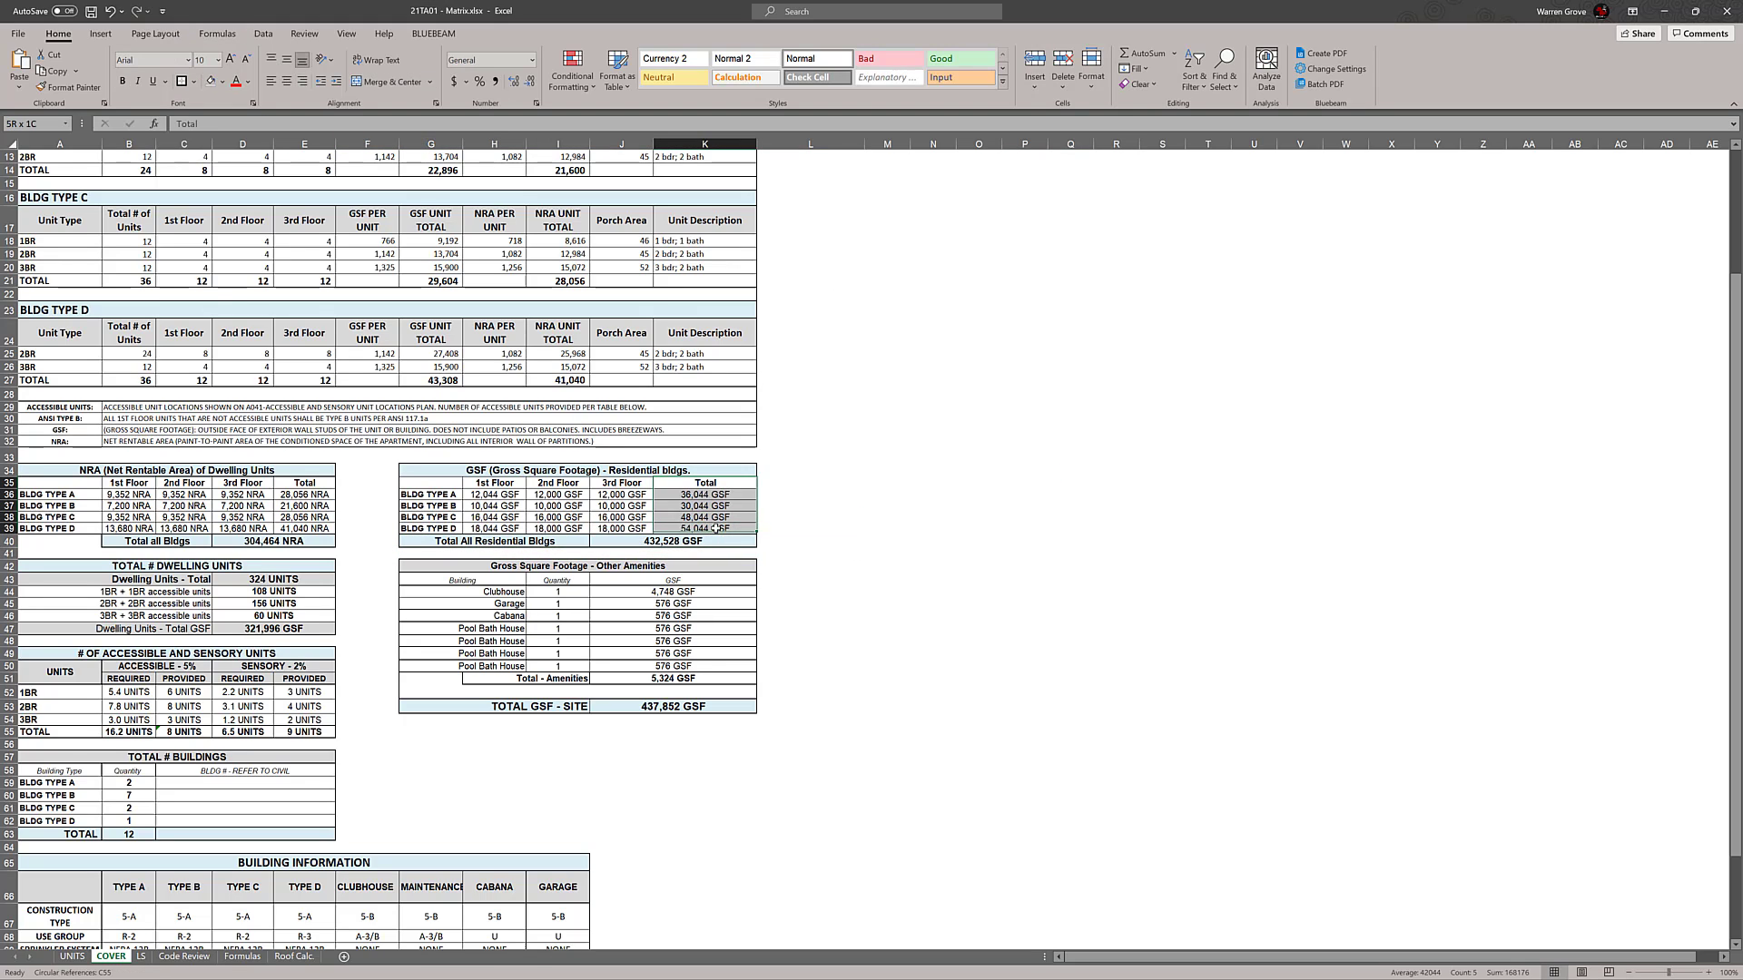
click(1116, 449)
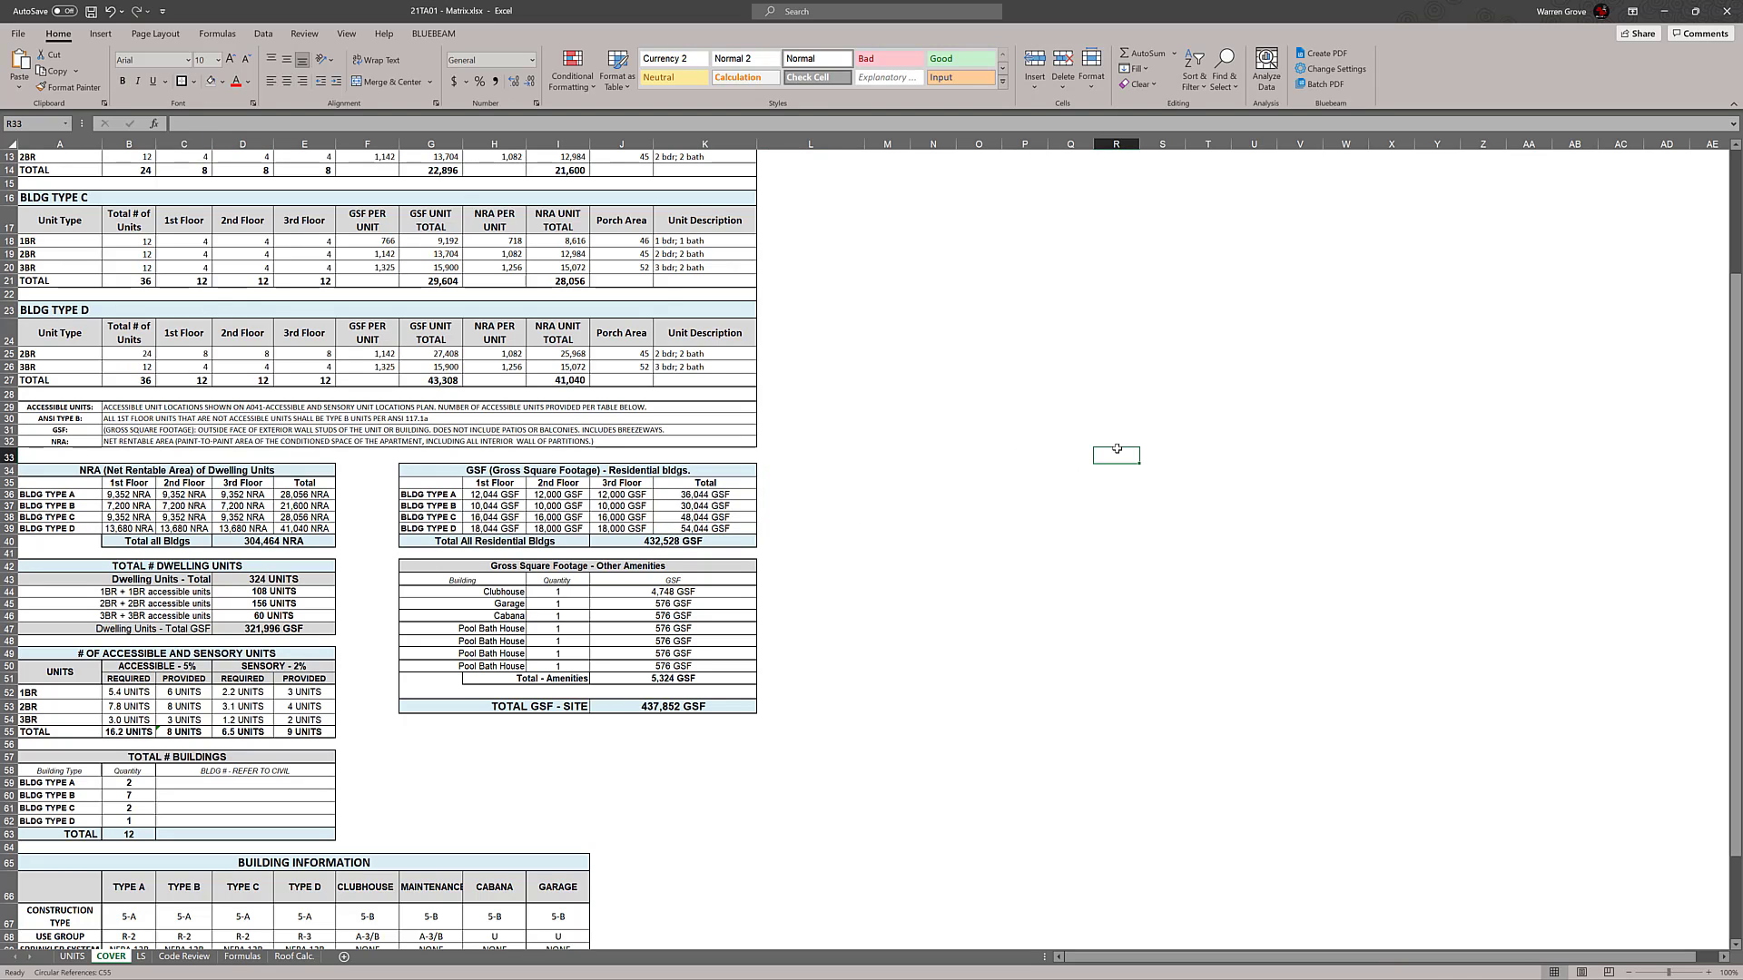
key(ctrl+z)
drag(1116, 448, 1117, 447)
click(1000, 615)
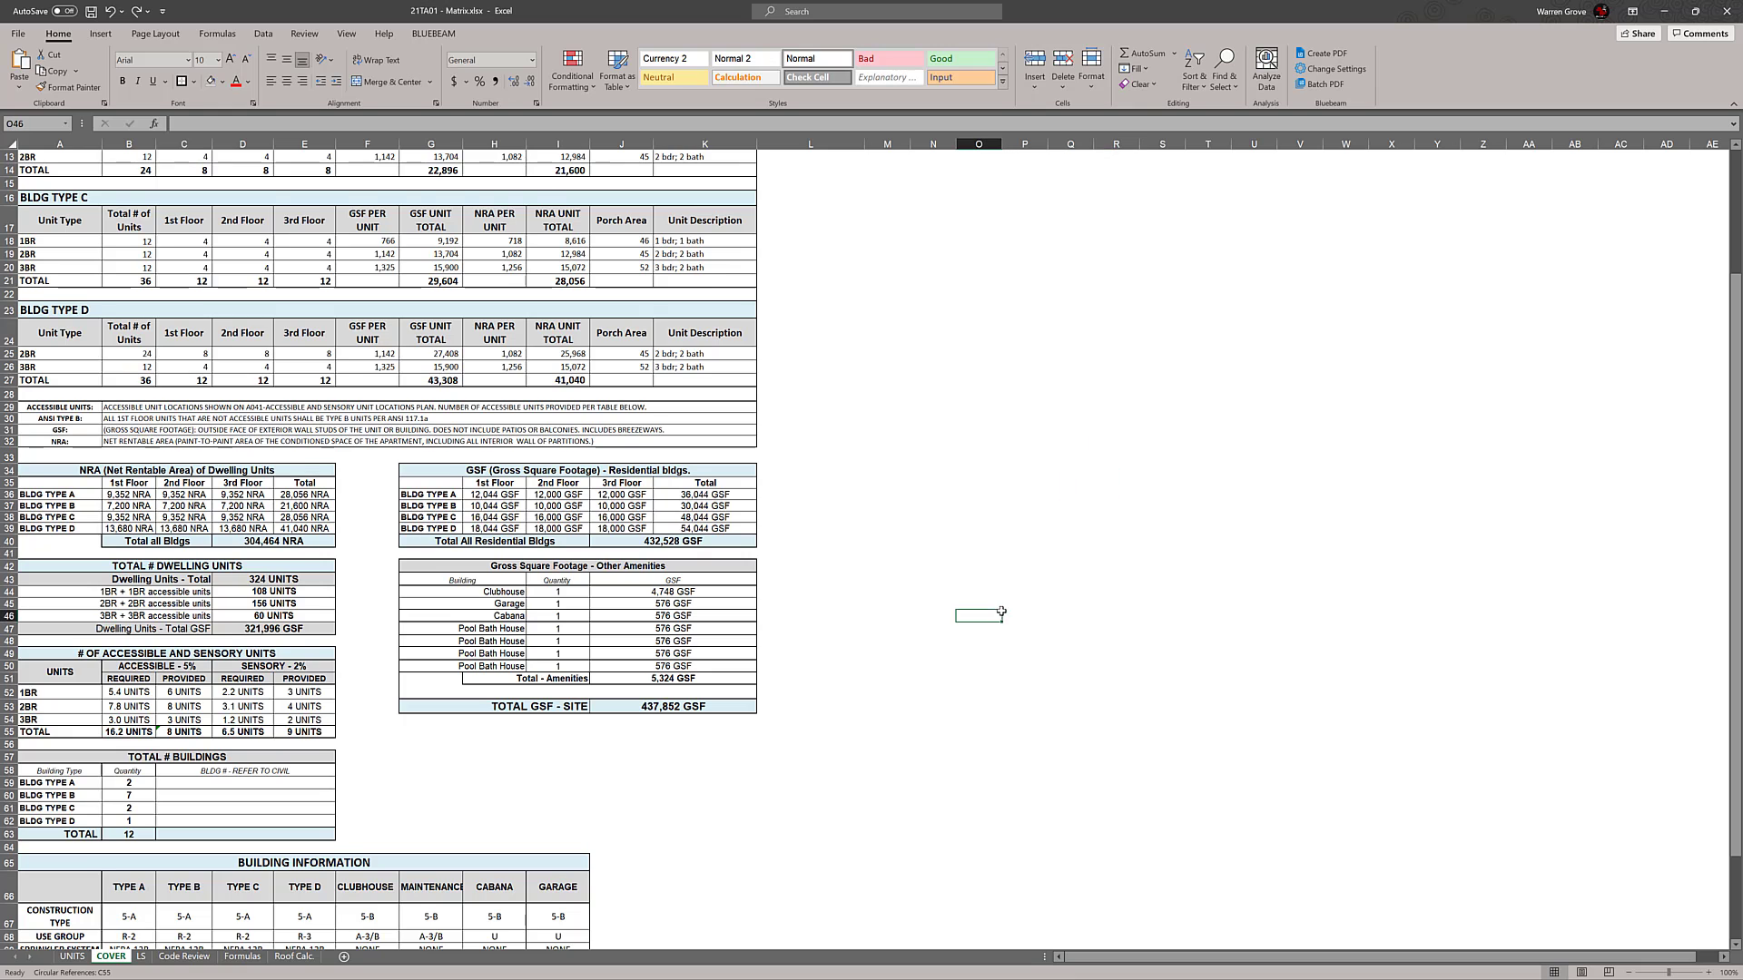
Clear the four Pool Bath House rows from the Gross Square Footage - Other Amenities table
scroll(1001, 613, down, 2)
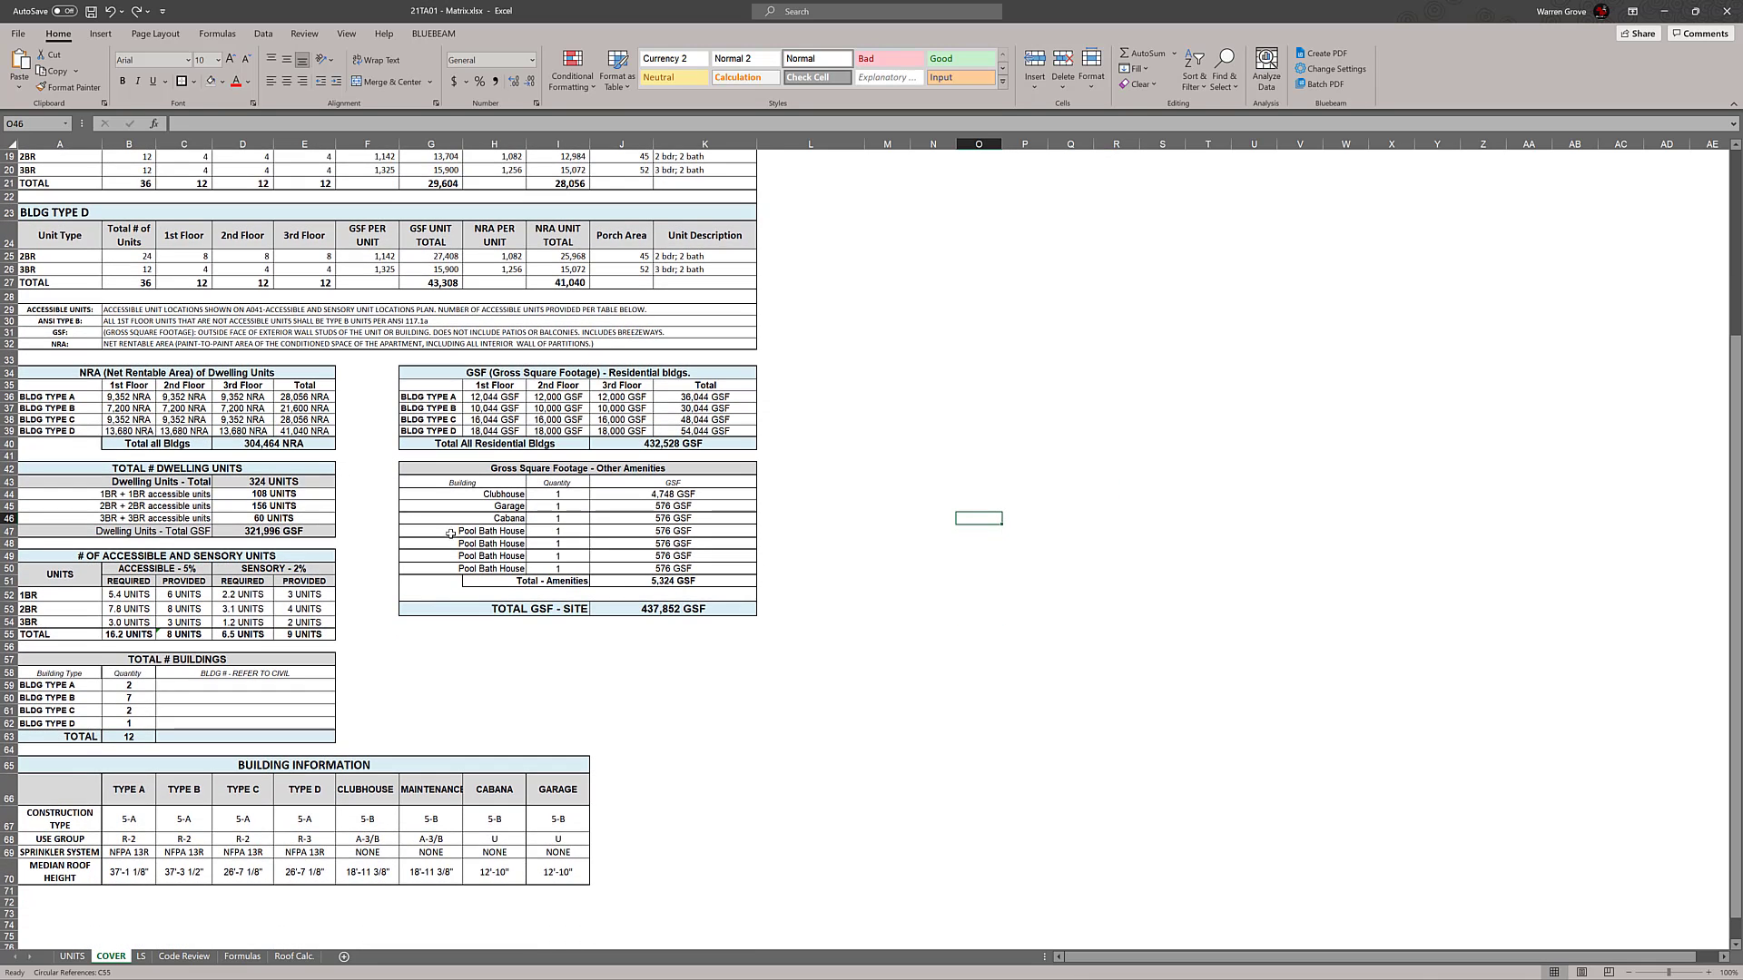
drag(491, 531, 689, 566)
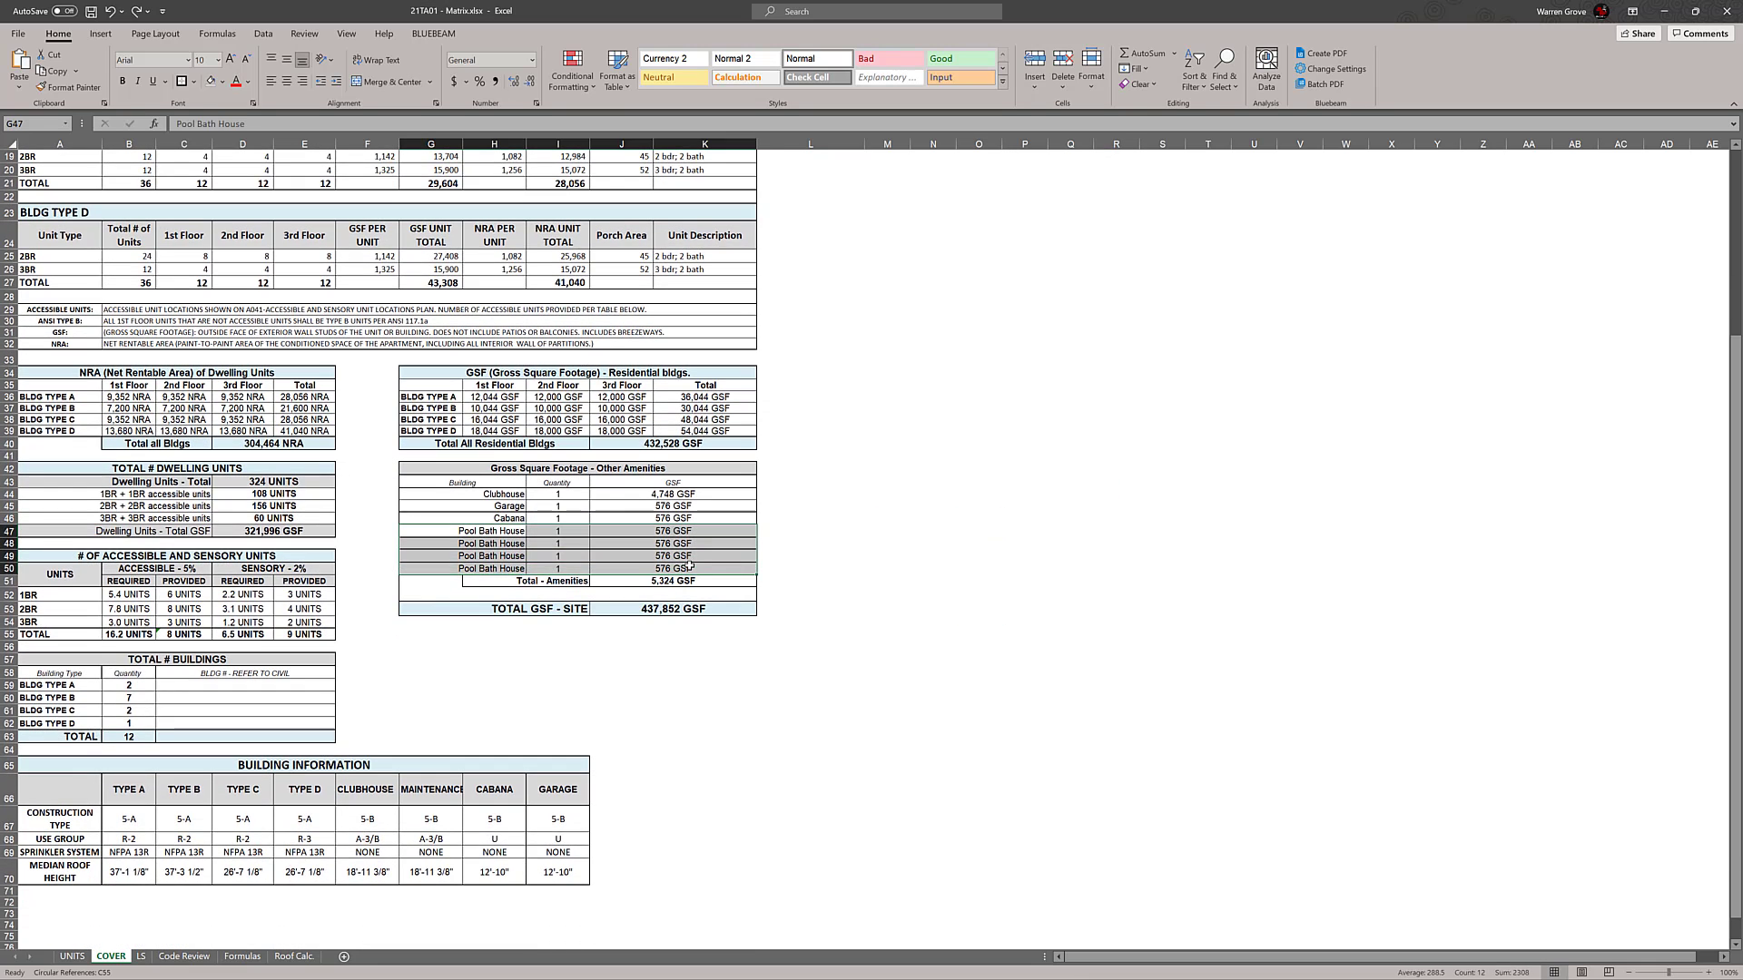
key(Delete)
click(1120, 526)
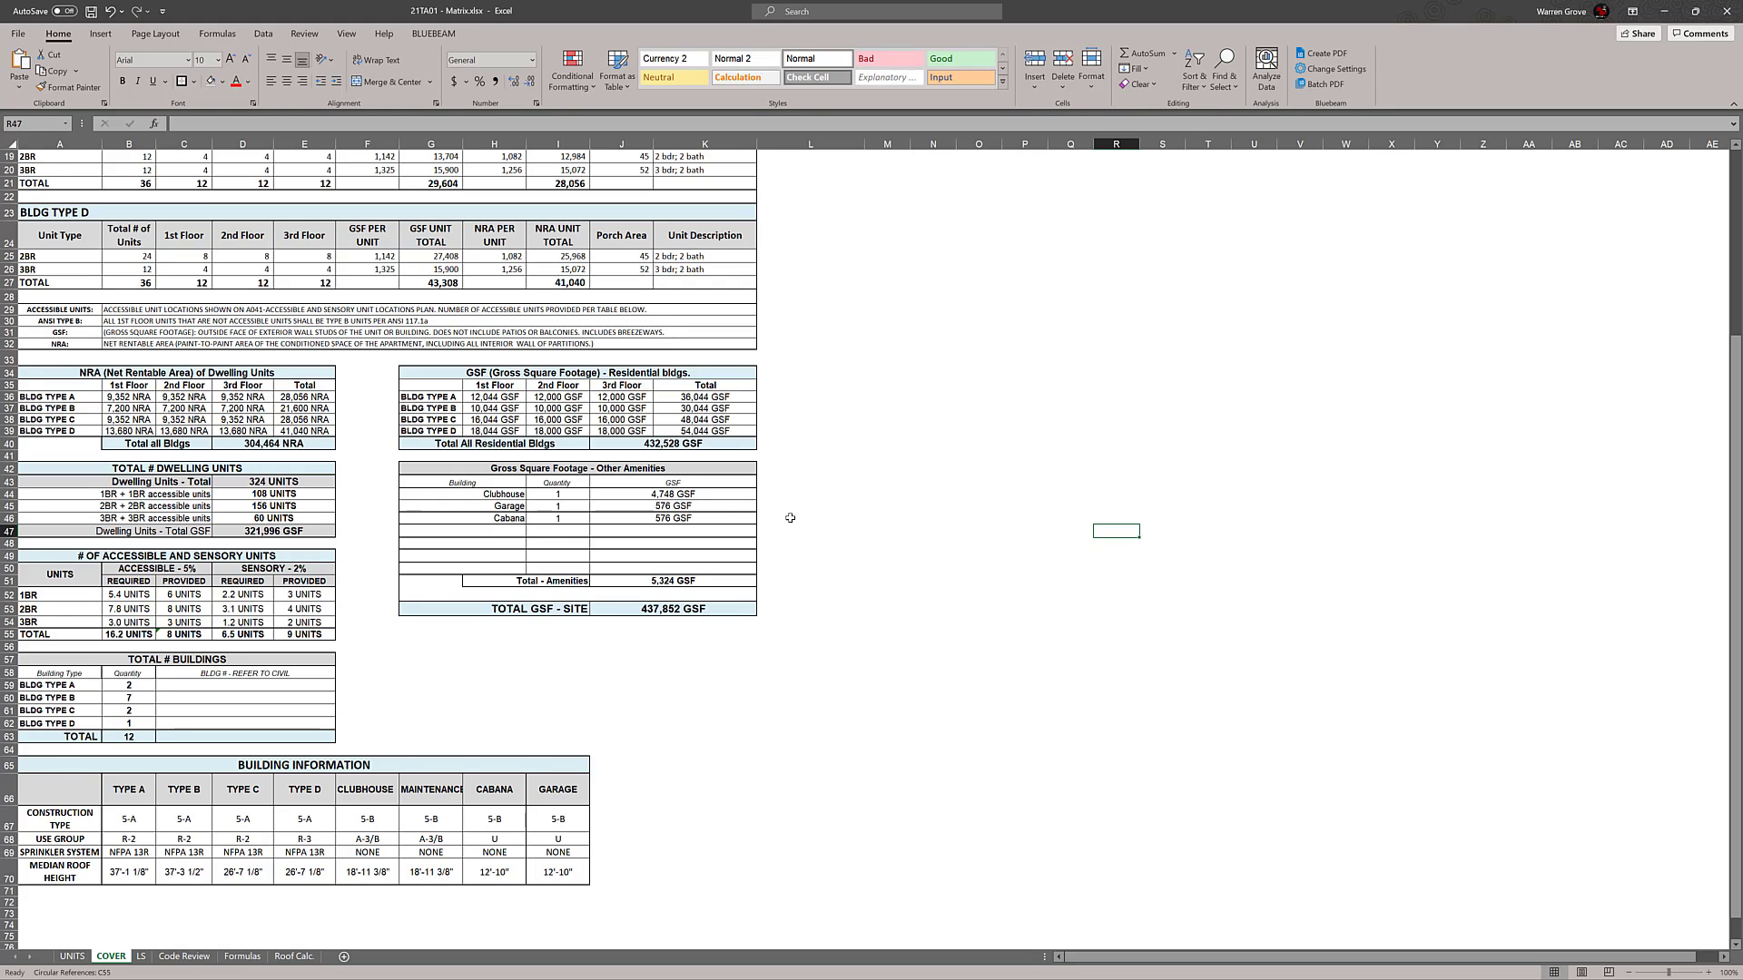
Set the Garage quantity in the Gross Square Footage - Other Amenities table to 4
double_click(572, 507)
key(BackSpace)
text(4)
click(968, 495)
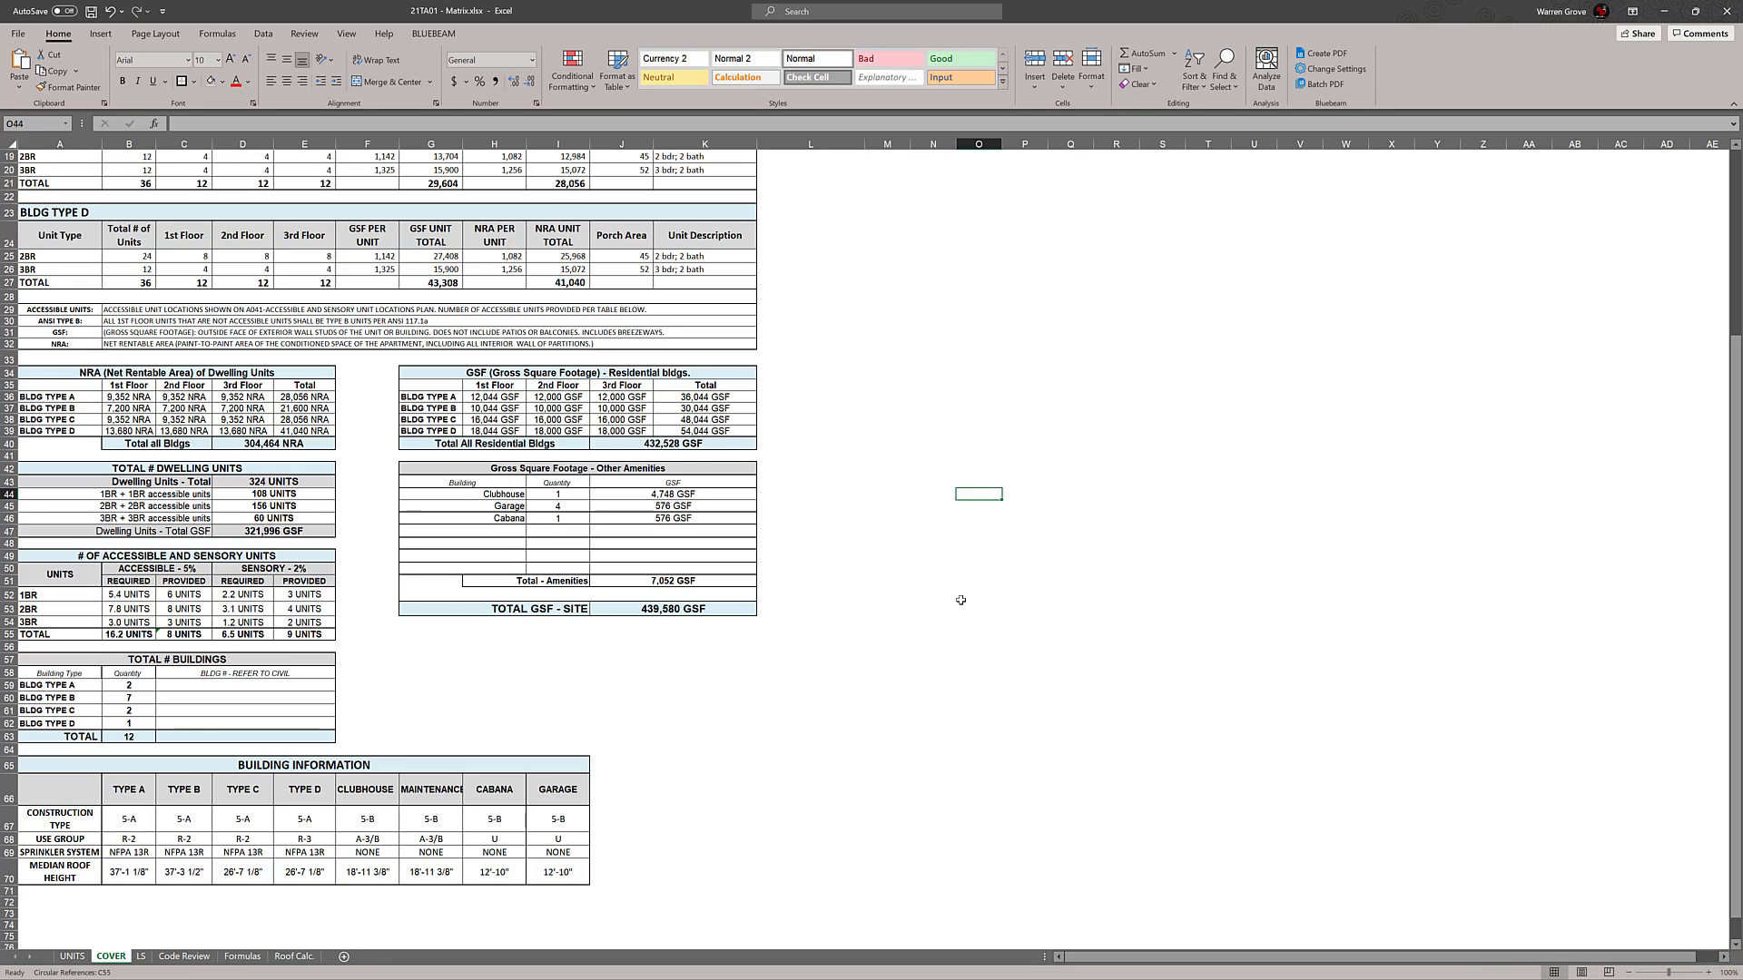
Replace the project address in B2 of the COVER sheet with the property's new highway, city, county and state
scroll(960, 600, up, 6)
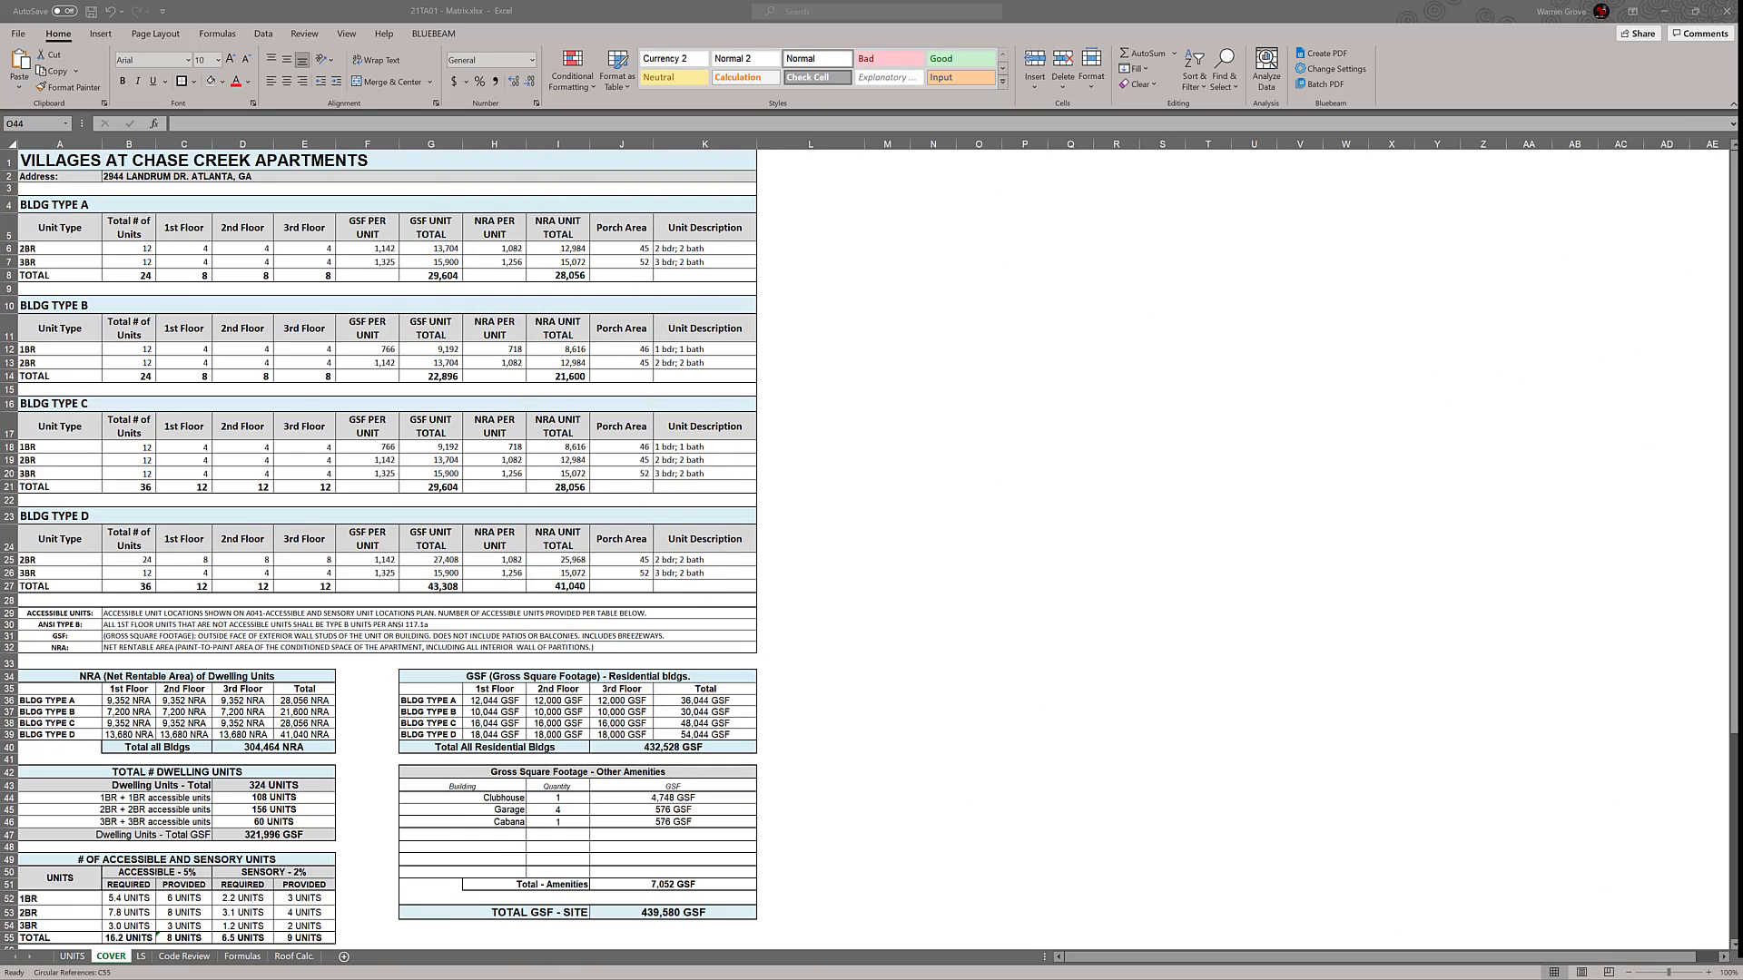
double_click(98, 175)
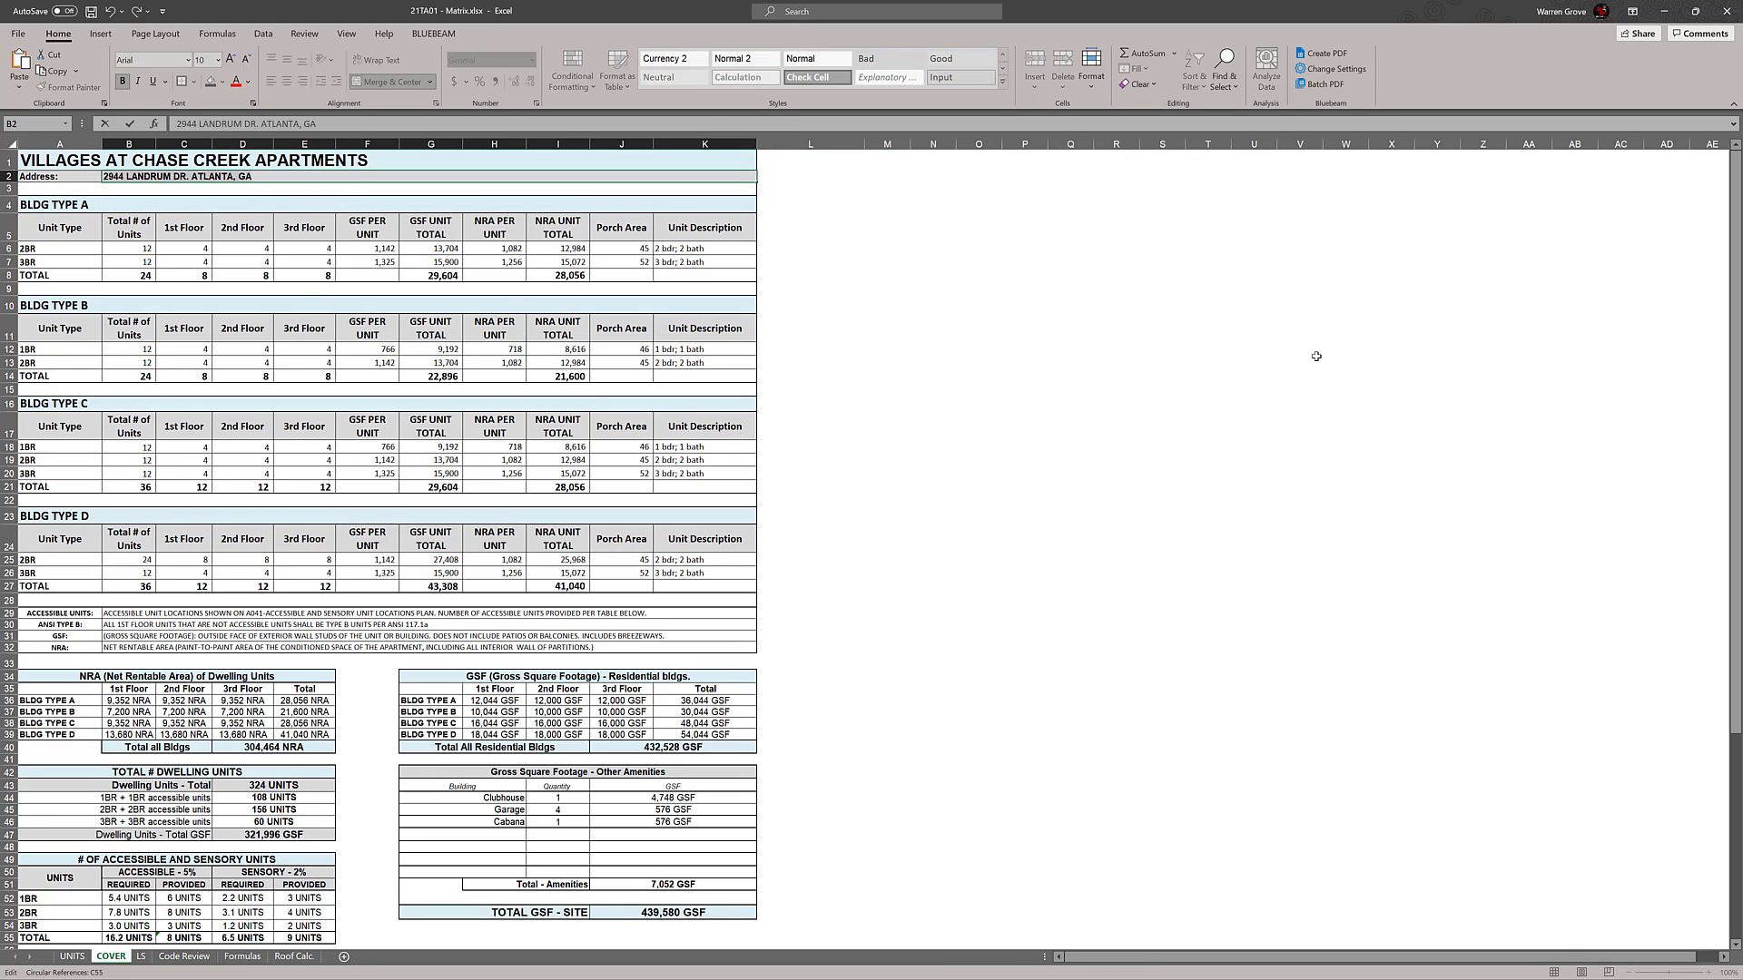
text(HWY )
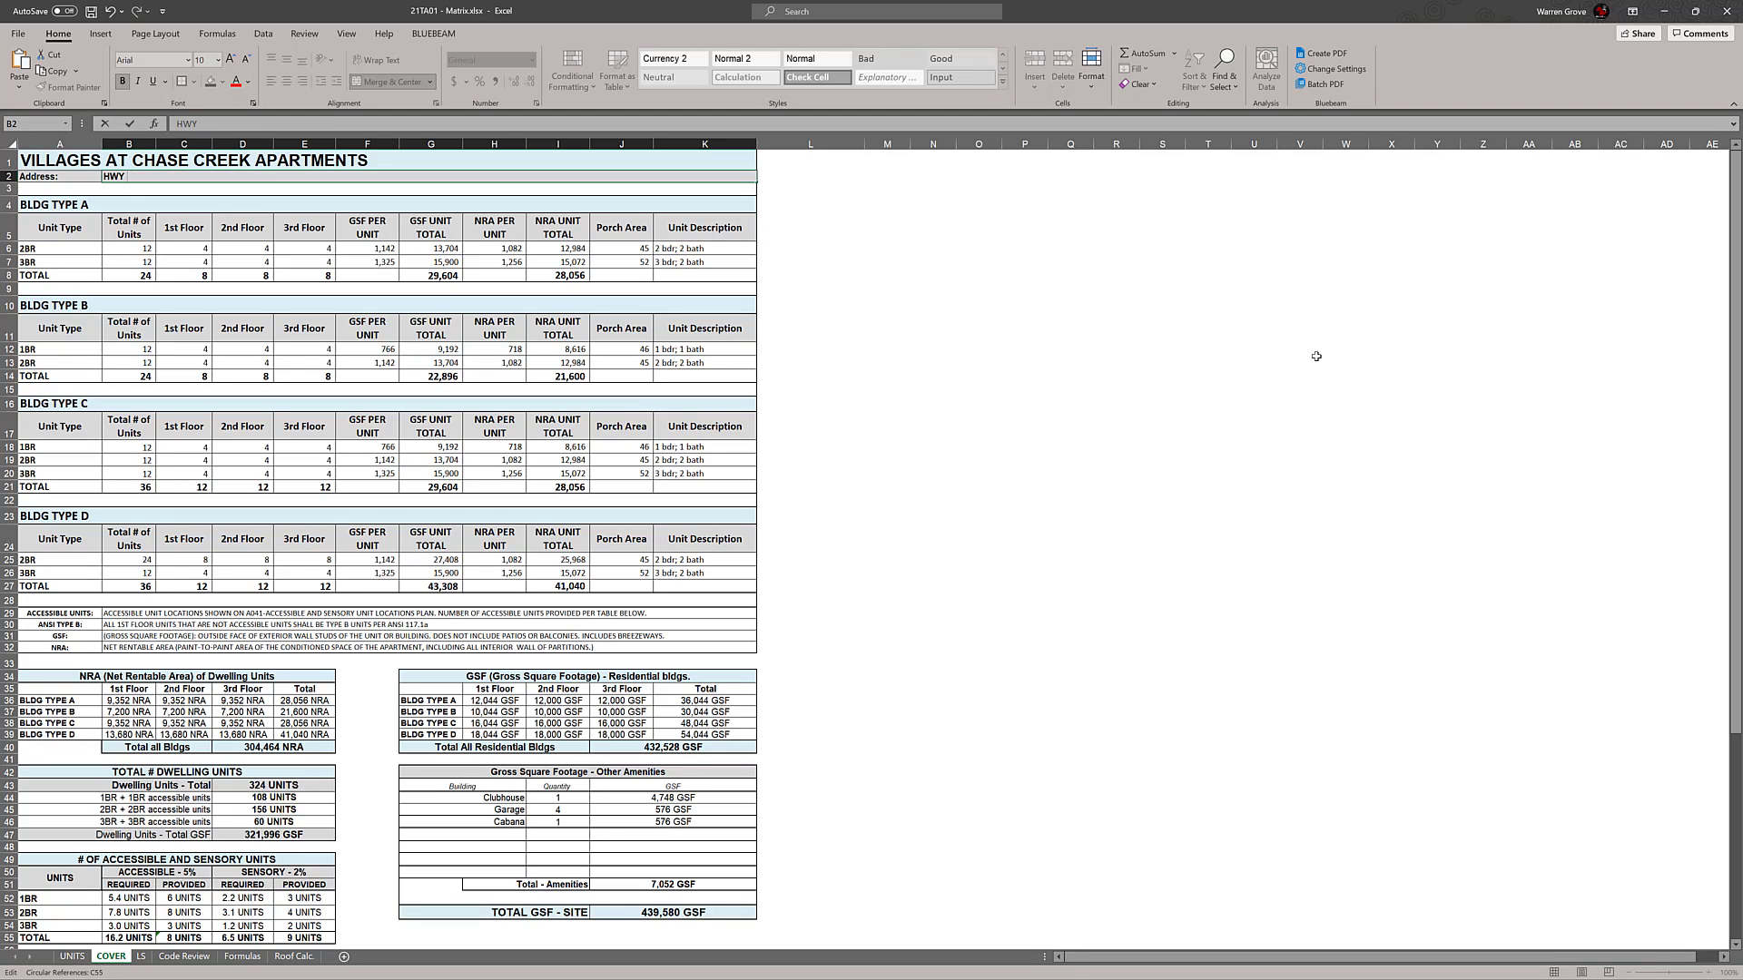
text(72, HUNTSVILLE, MA)
key(BackSpace)
text(MASDISON COUNTY, AL)
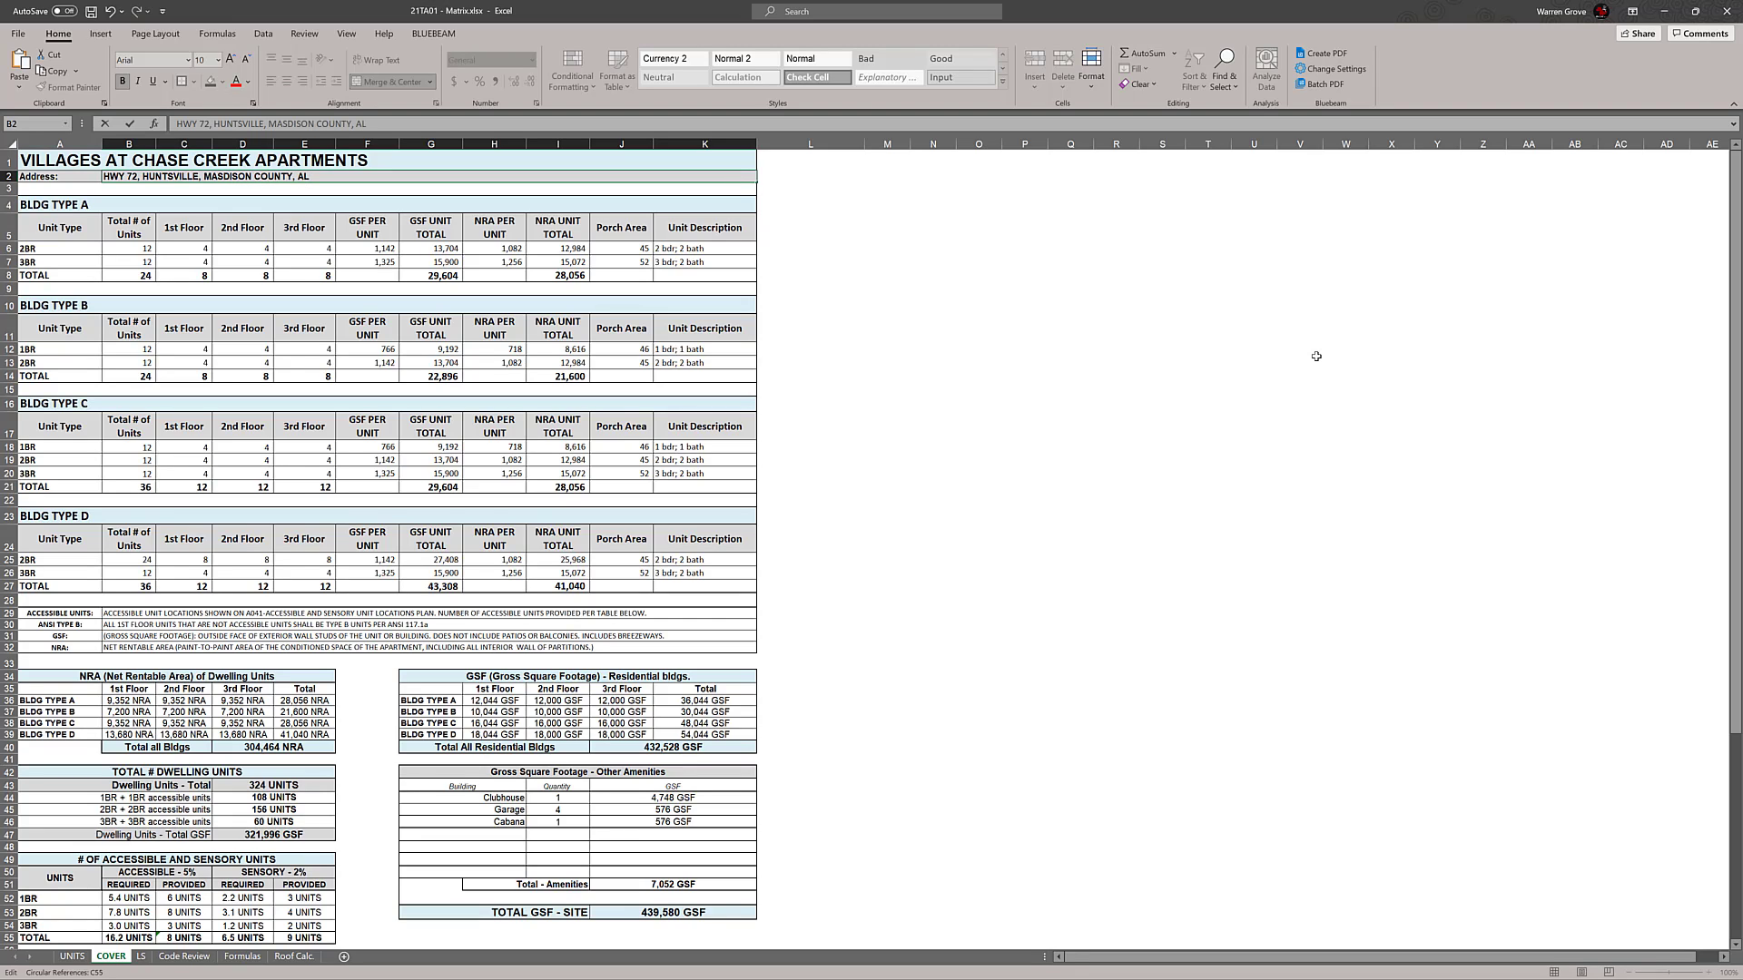
click(1080, 422)
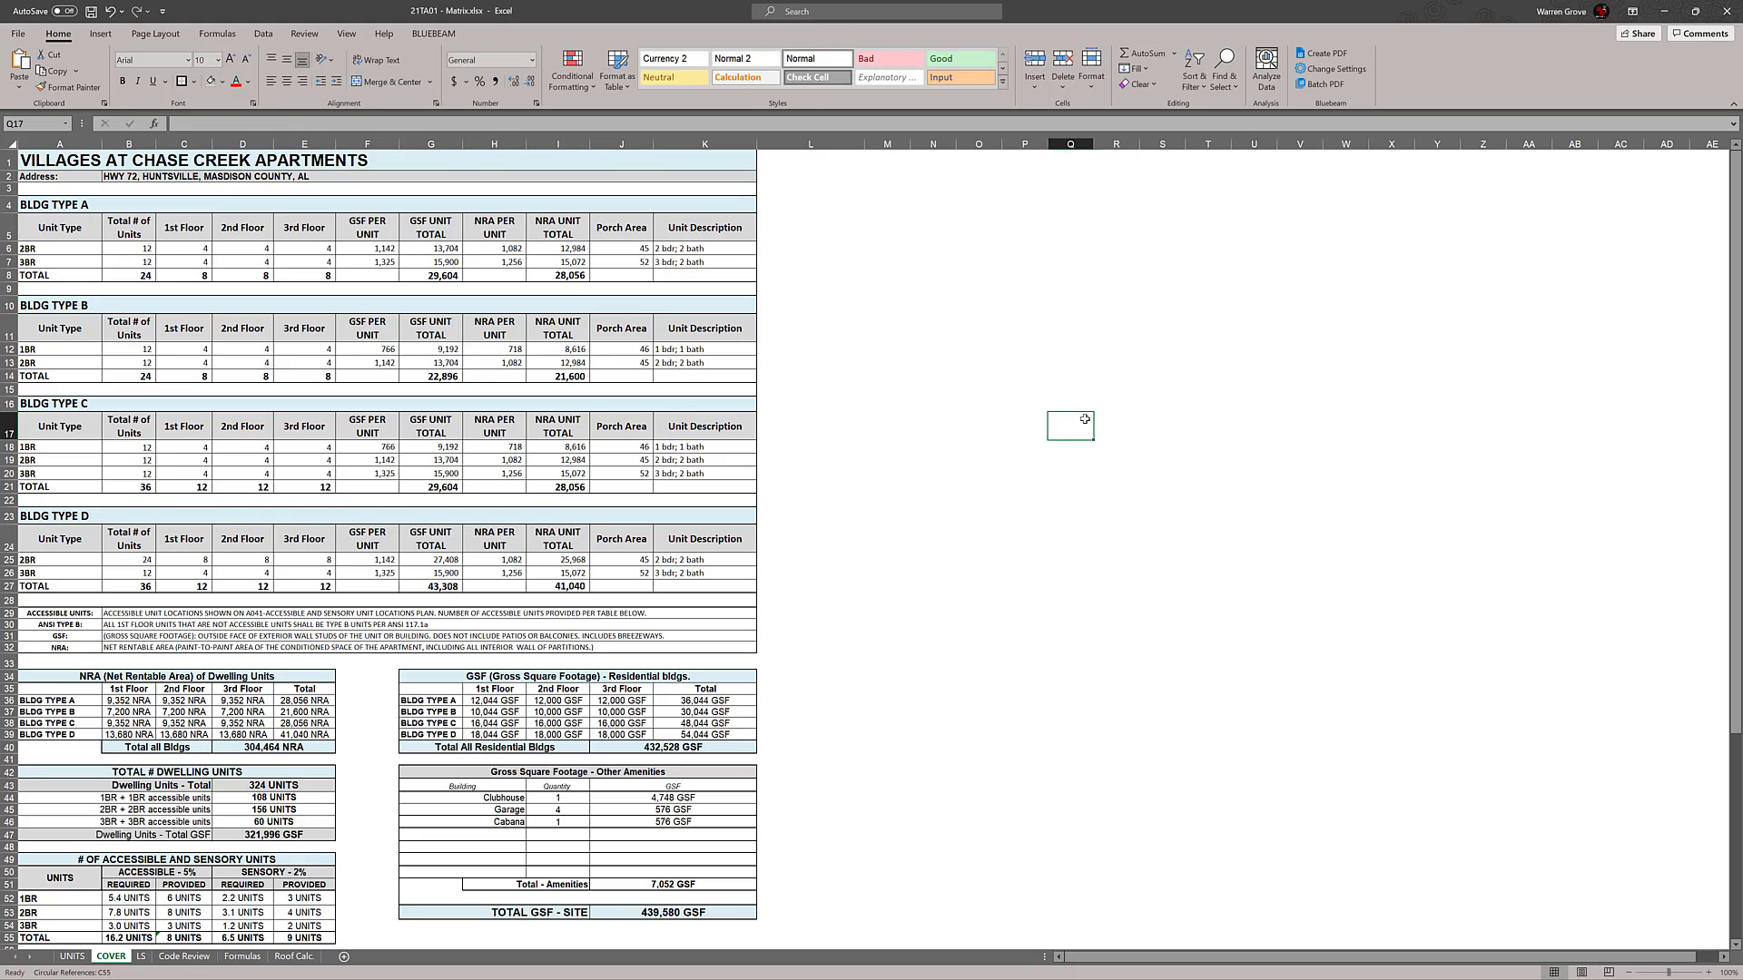
Correct the misspelled county name in the project address in B2 by removing the extra letter
double_click(227, 176)
key(BackSpace)
text(=)
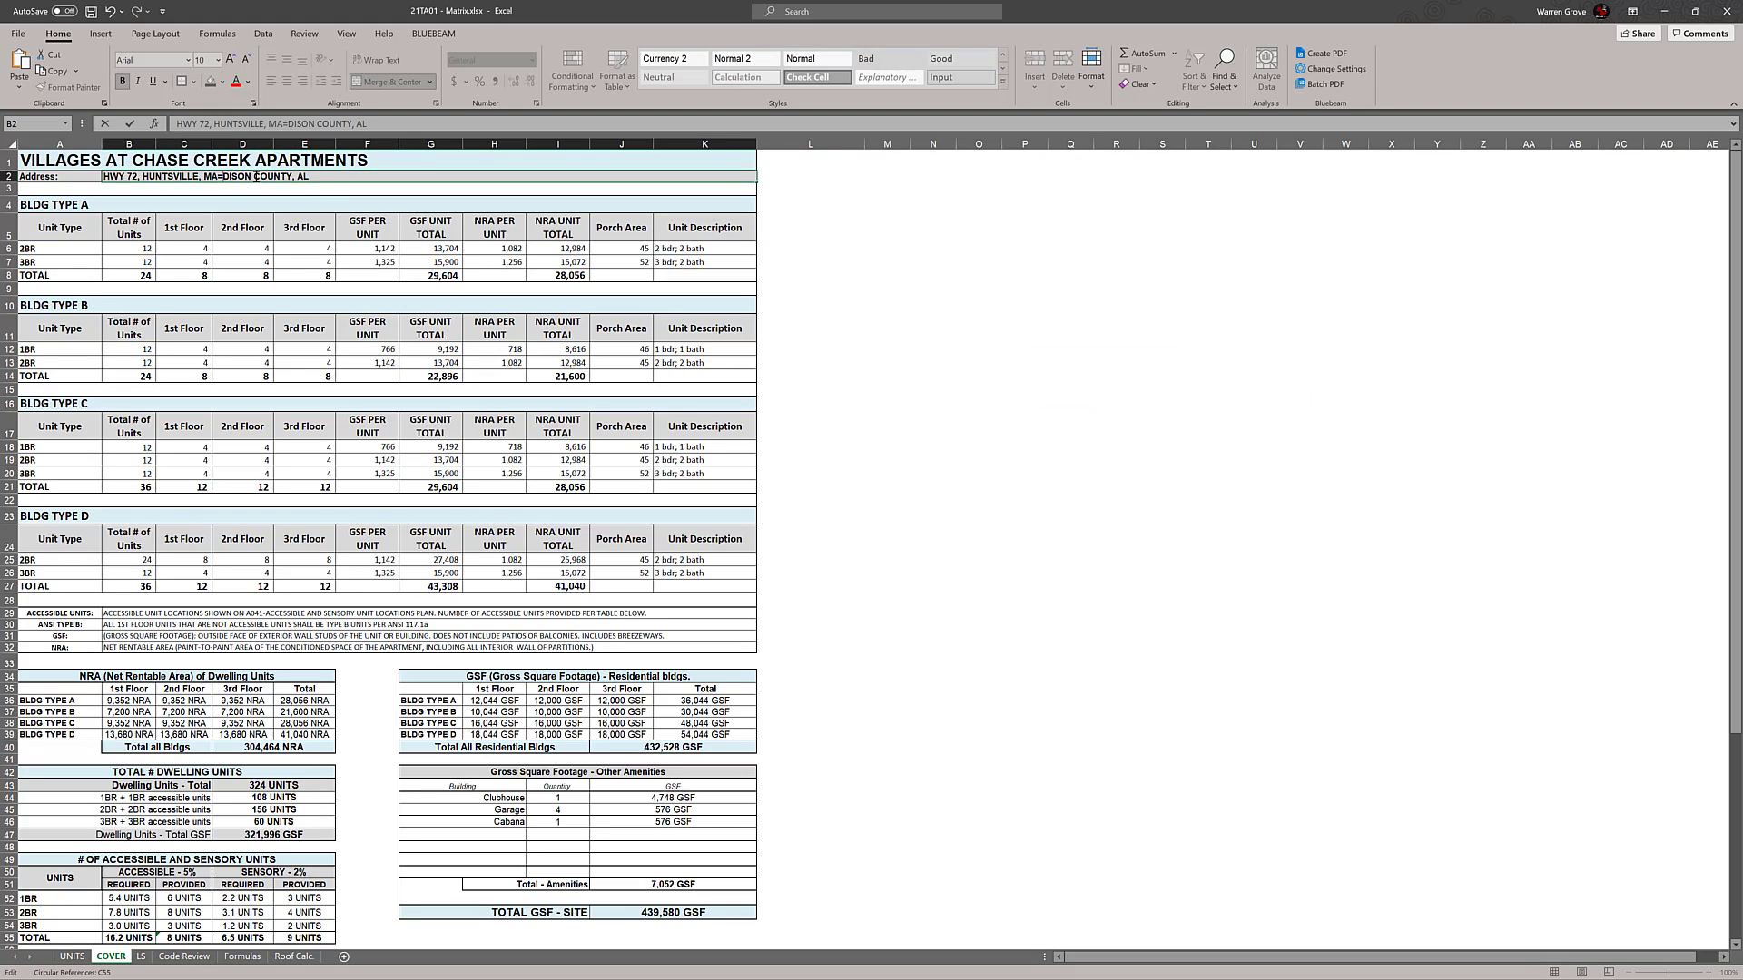
key(BackSpace)
click(947, 366)
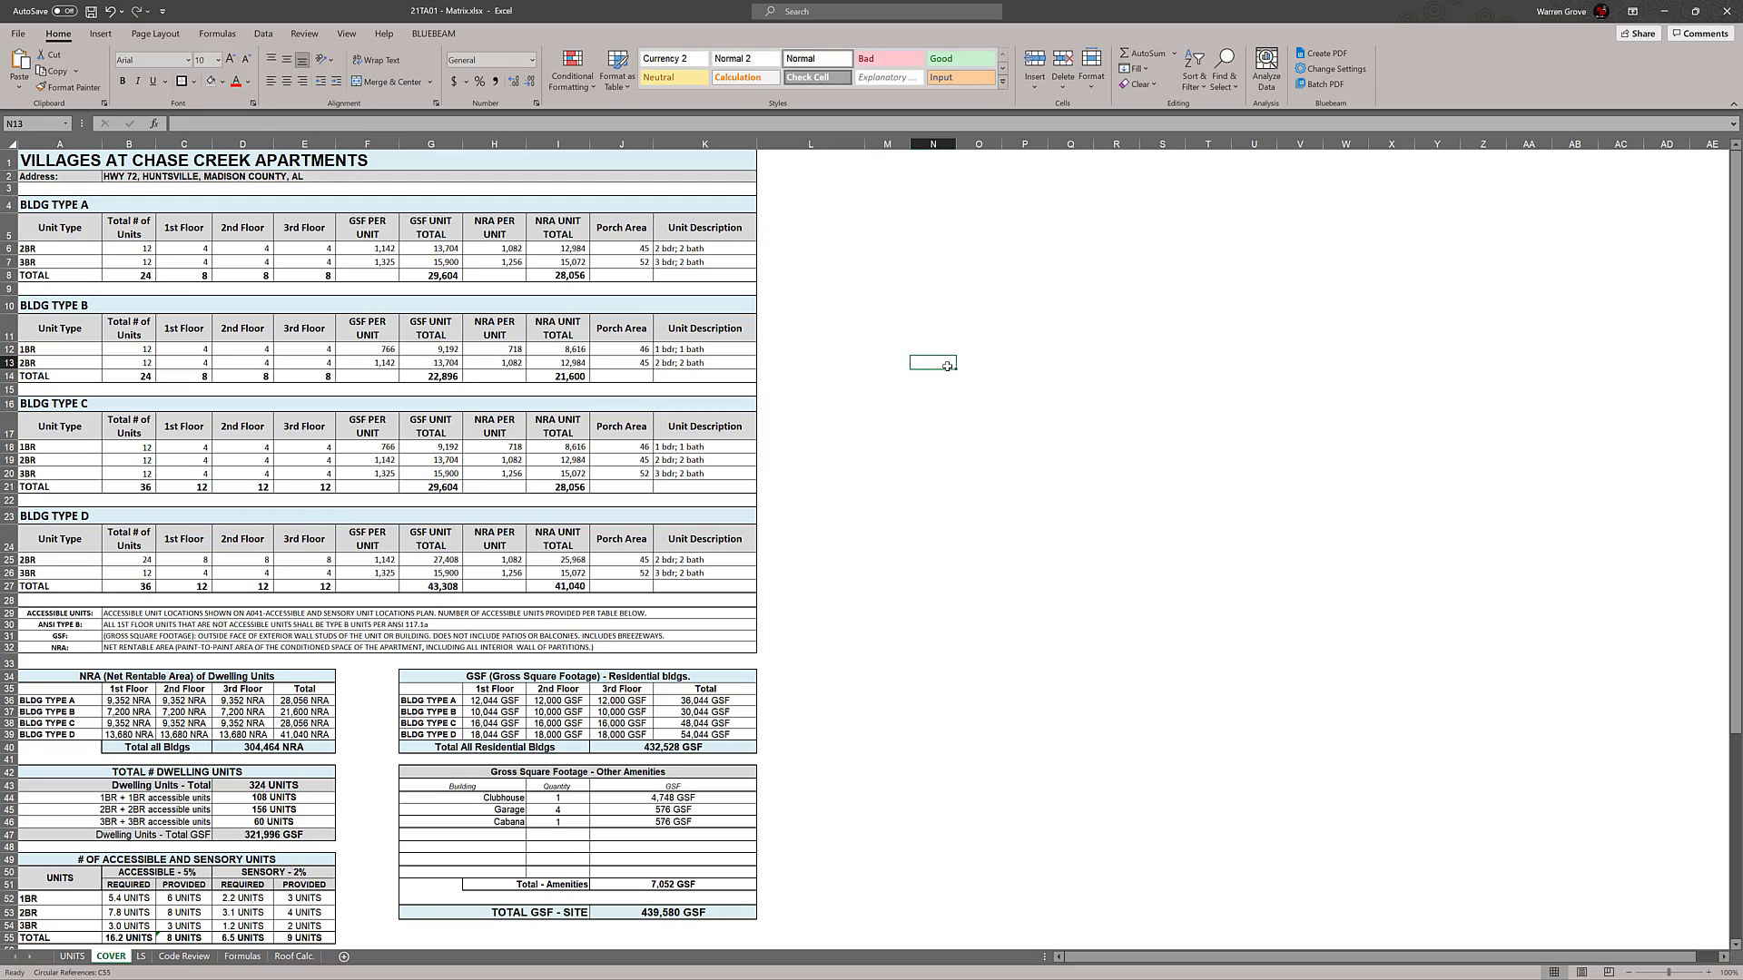
click(1005, 501)
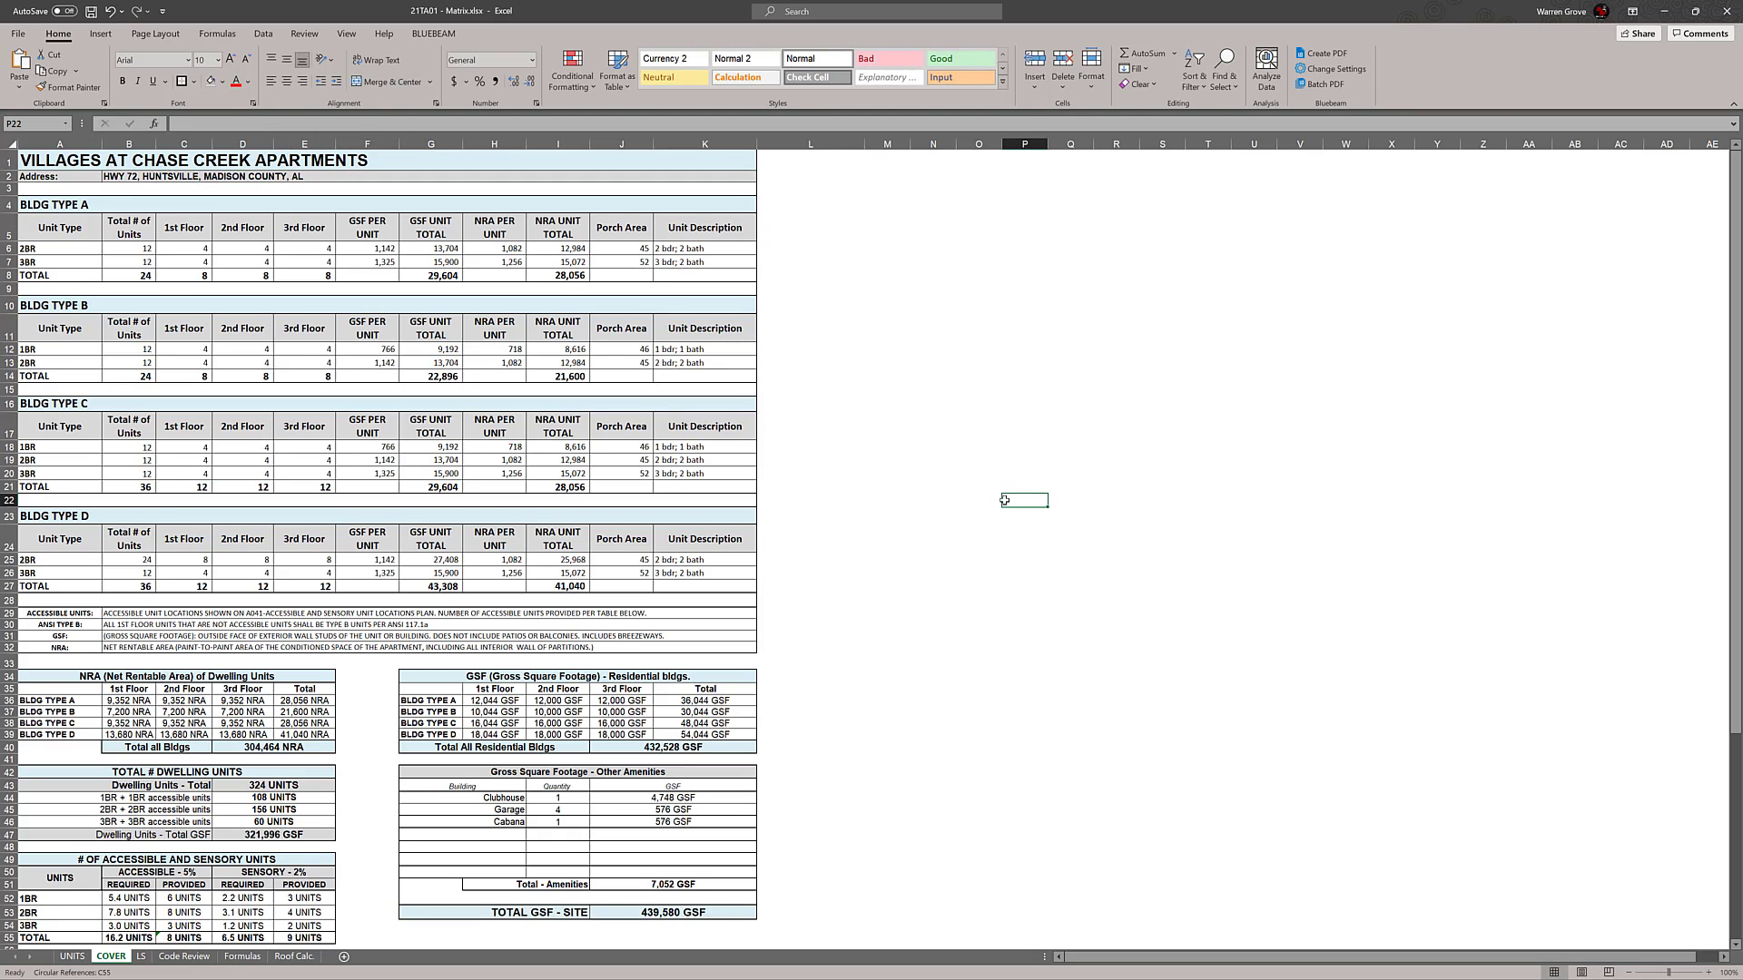
scroll(930, 512, down, 5)
scroll(930, 518, down, 1)
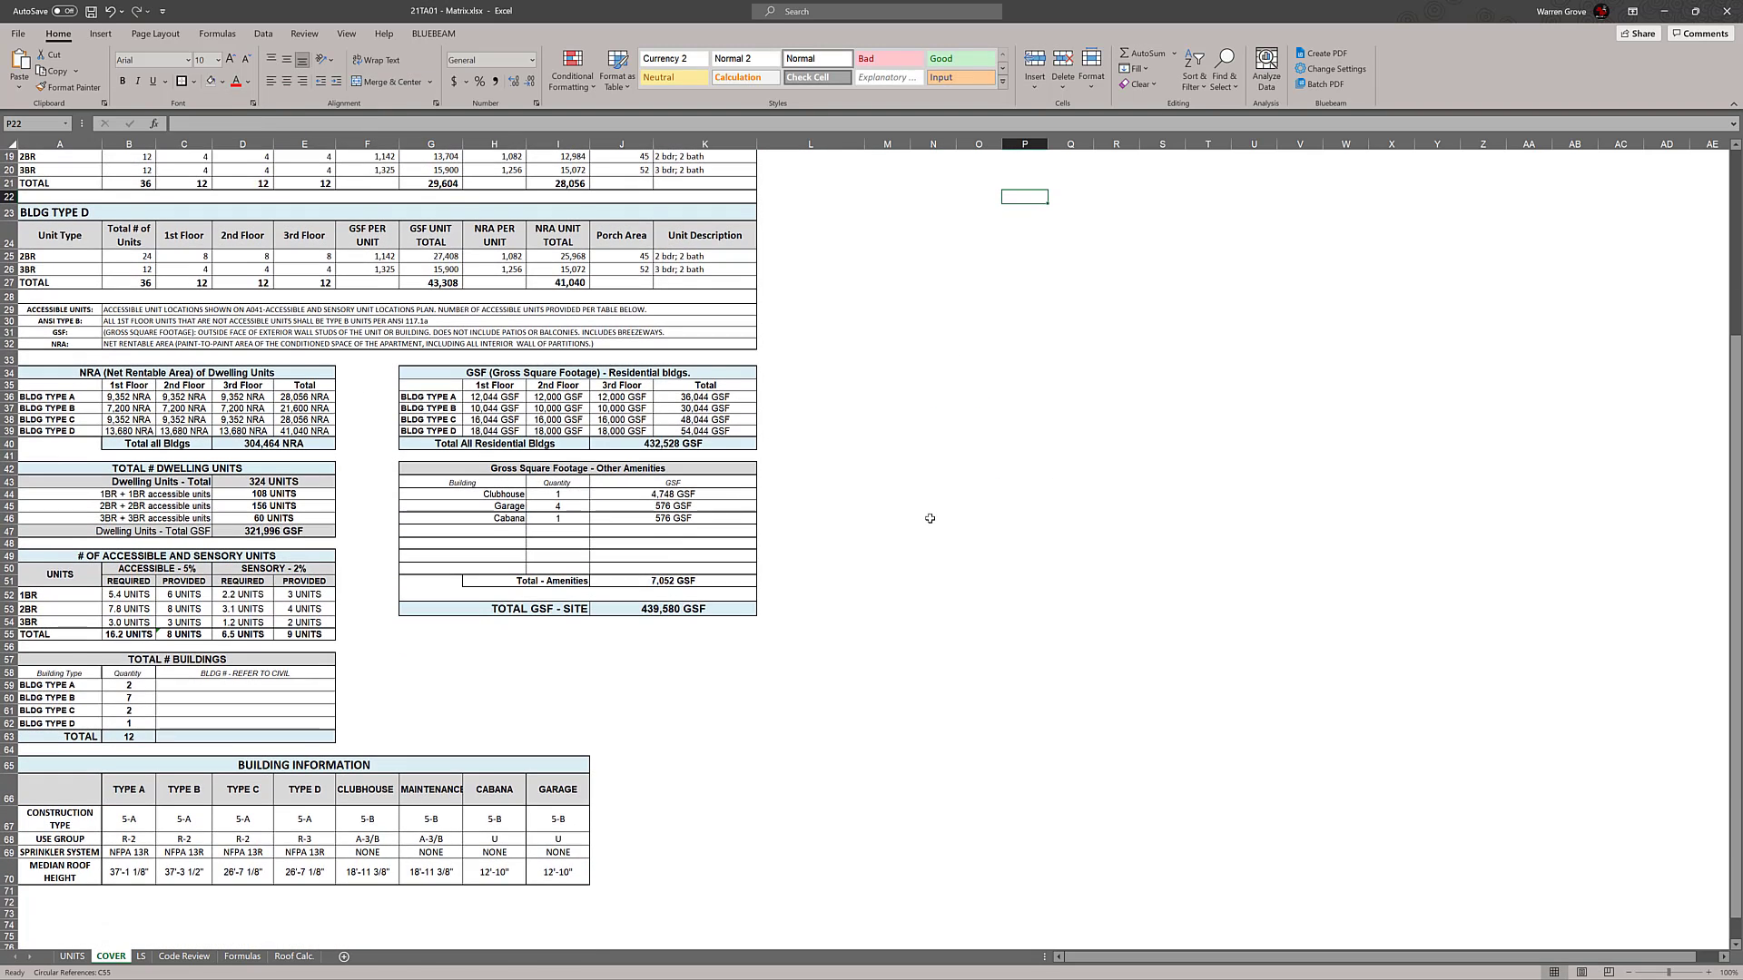
scroll(929, 518, up, 1)
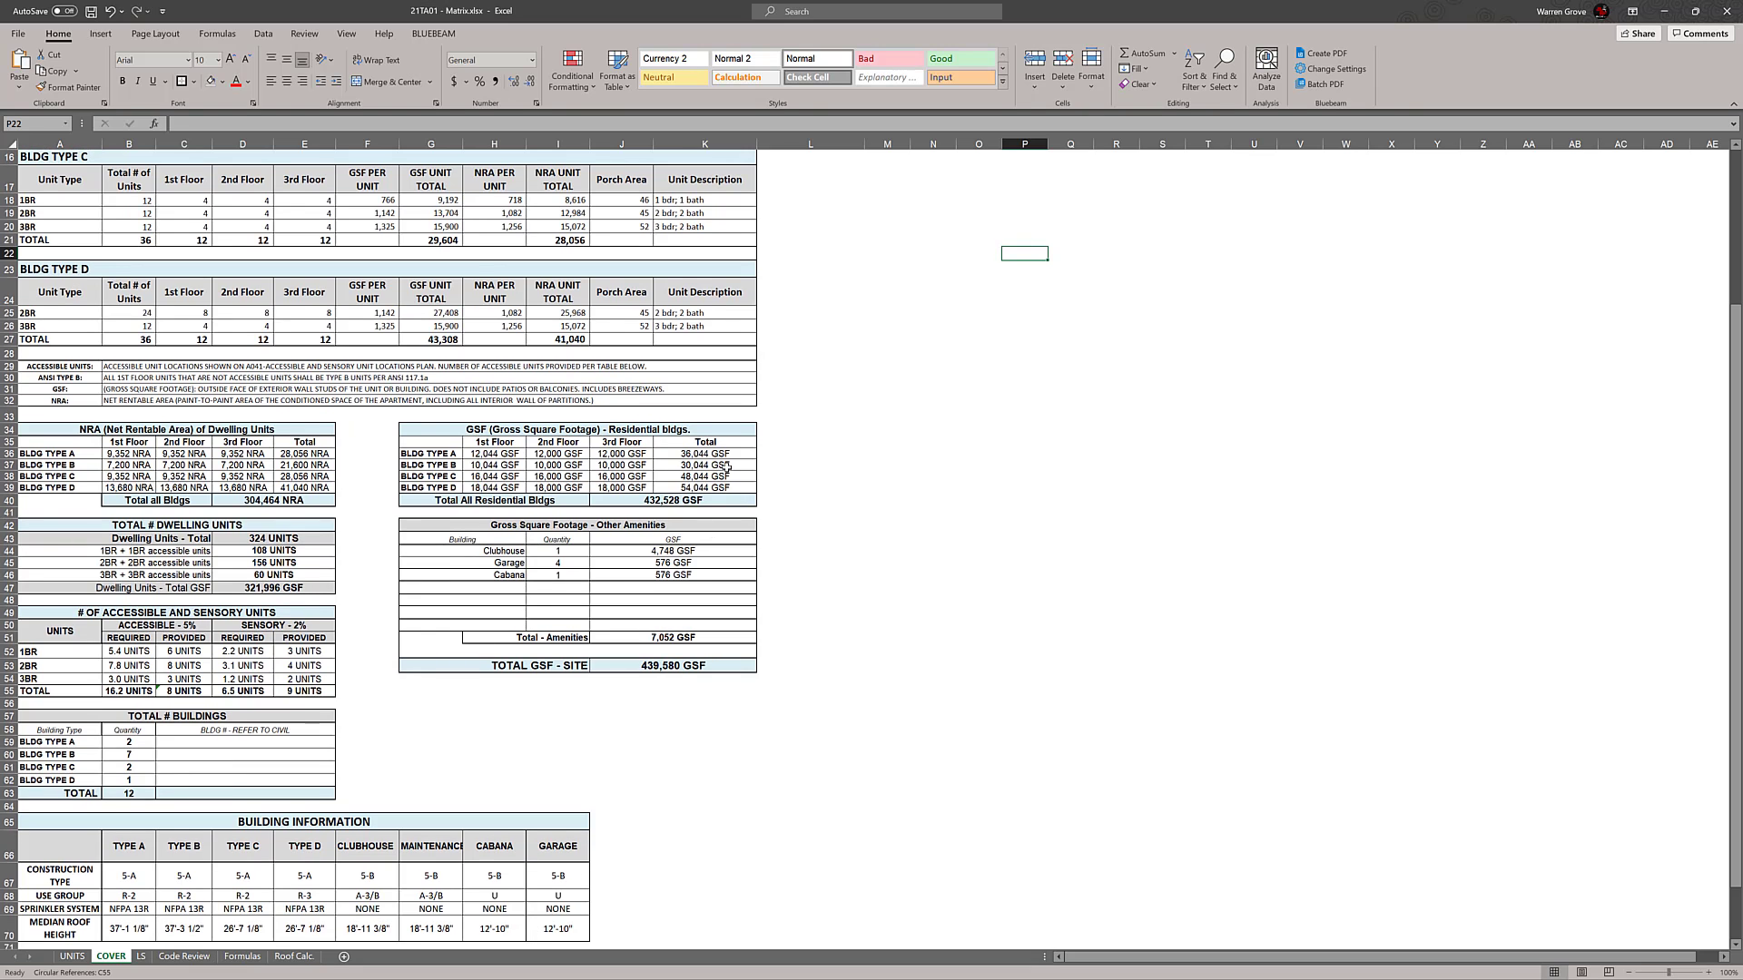
scroll(860, 600, up, 5)
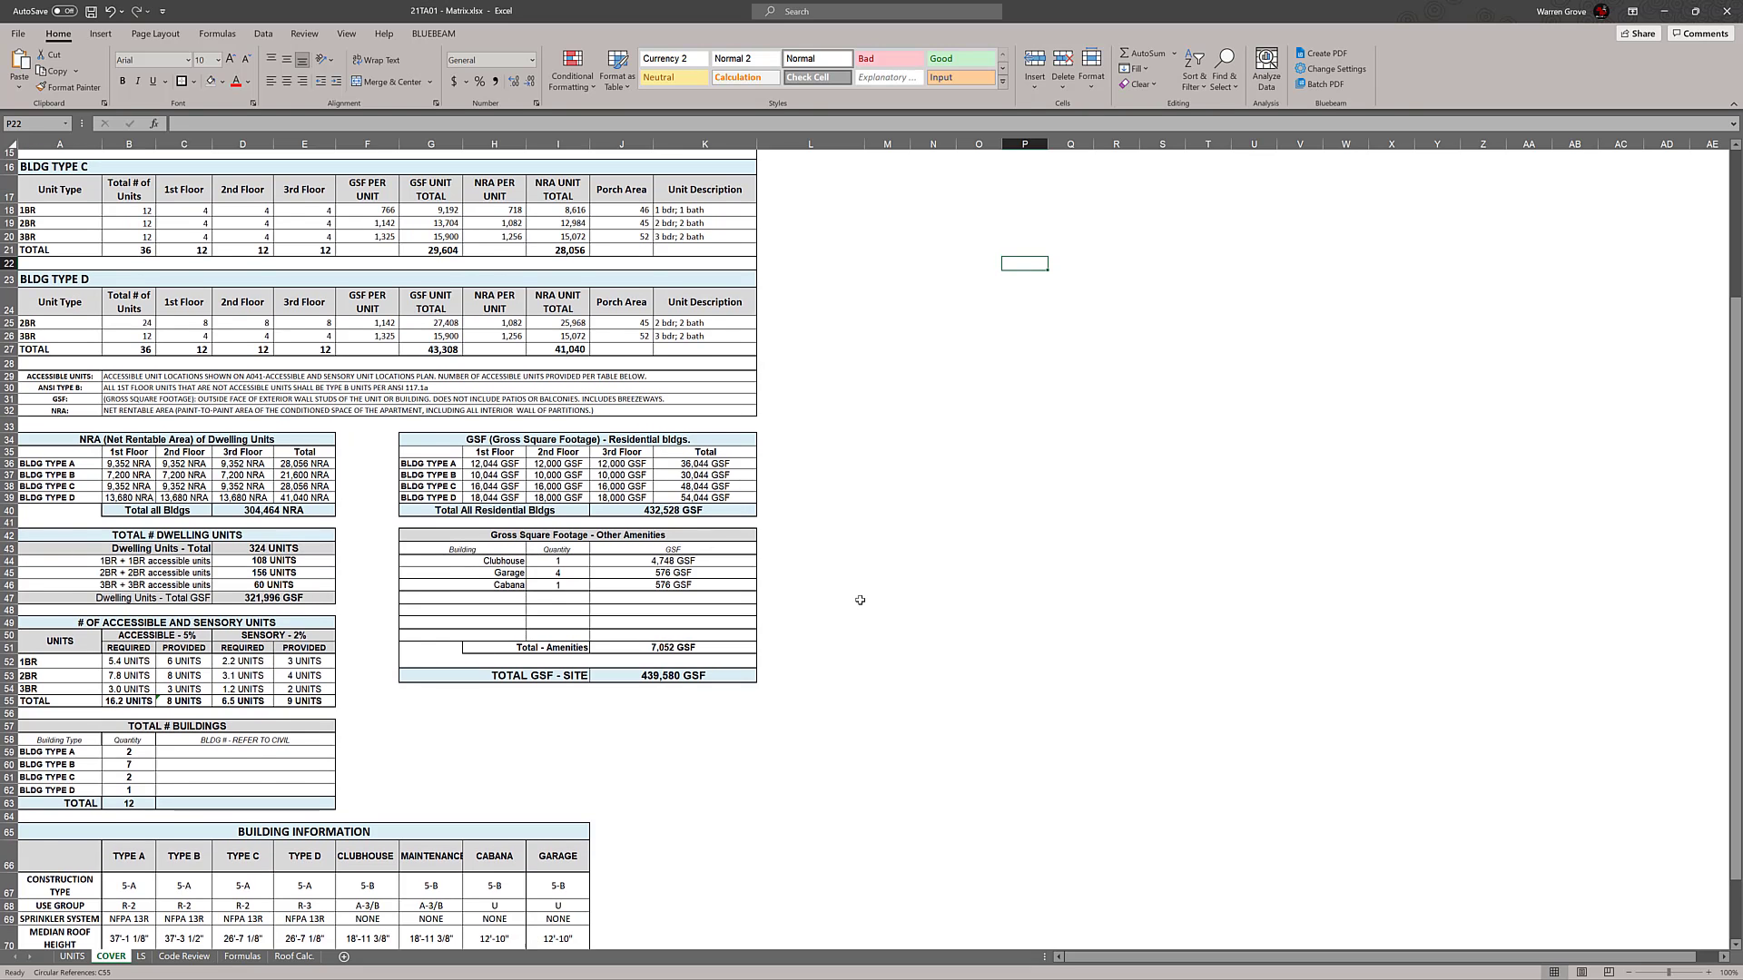